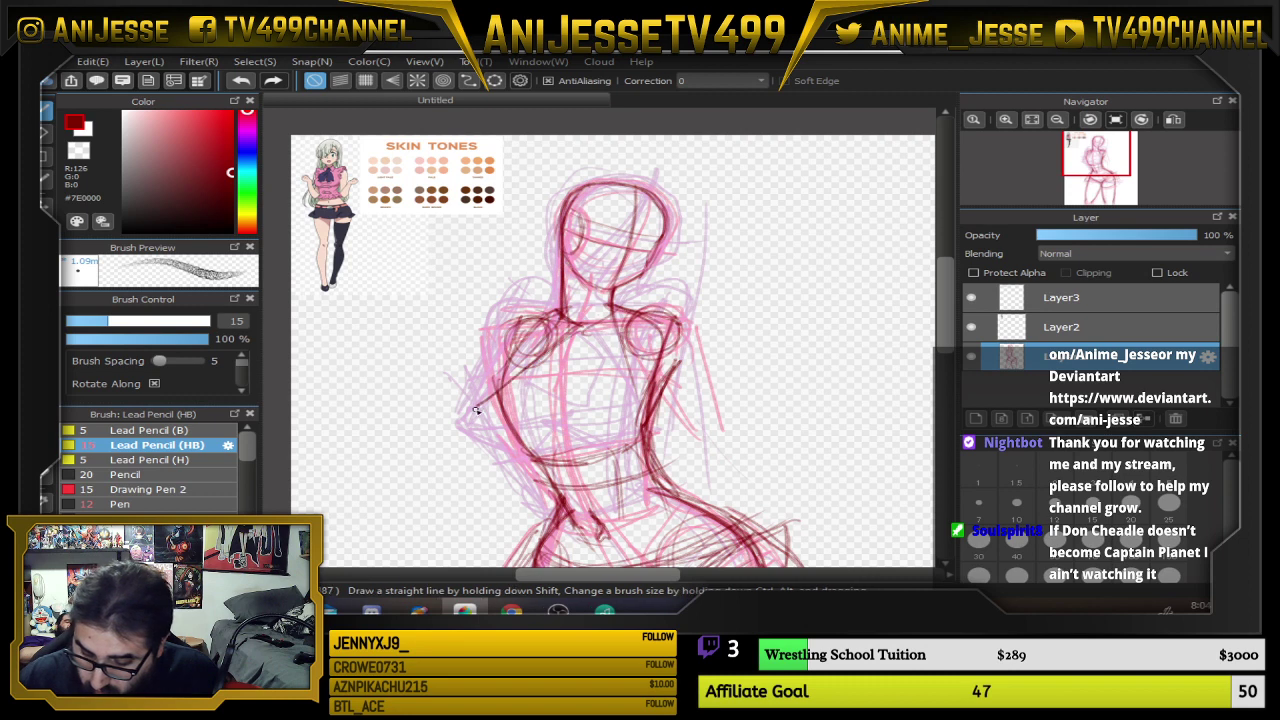
Sketch the chest's slanted side contours, horizontal guide lines and lower bust curves in dark red Lead Pencil (HB) at size 15
{"action": "mouse_move", "coordinate": [585, 322]}
{"action": "left_mouse_down"}
{"action": "mouse_move", "coordinate": [654, 390]}
{"action": "mouse_move", "coordinate": [600, 344]}
{"action": "left_mouse_up"}
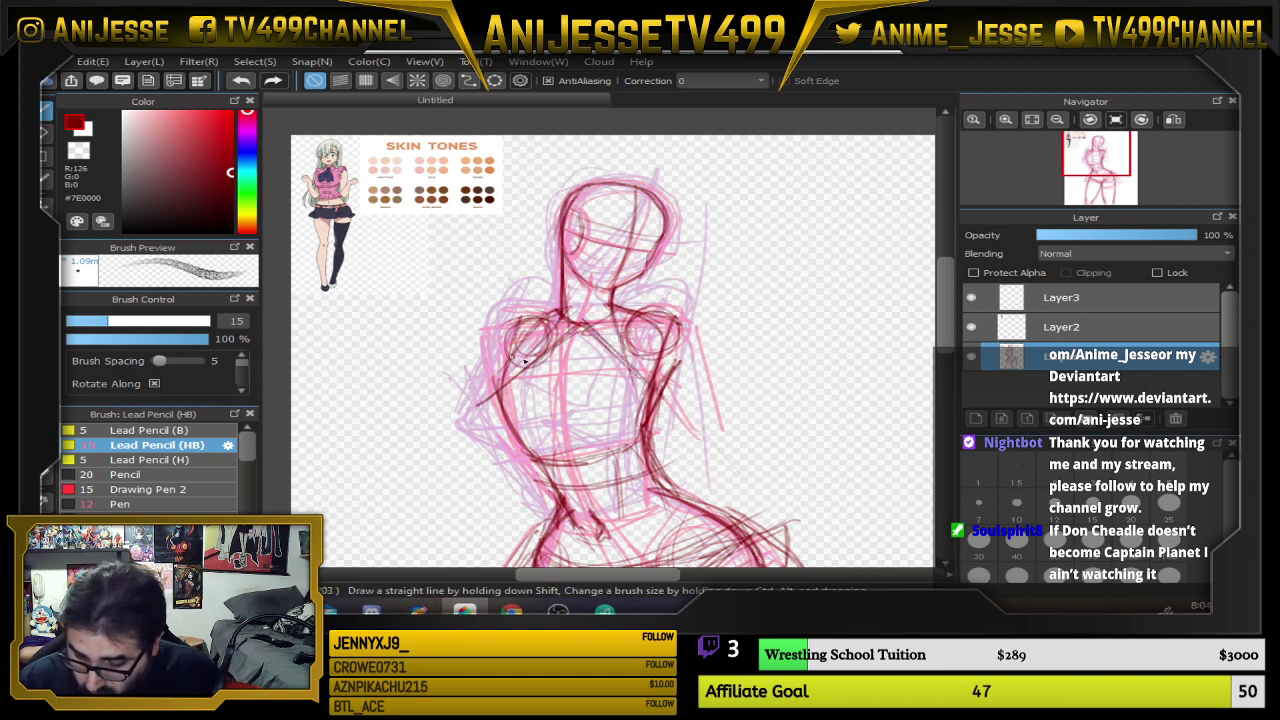
{"action": "mouse_move", "coordinate": [476, 406]}
{"action": "left_mouse_down"}
{"action": "mouse_move", "coordinate": [661, 398]}
{"action": "mouse_move", "coordinate": [526, 393]}
{"action": "mouse_move", "coordinate": [686, 394]}
{"action": "left_mouse_up"}
{"action": "mouse_move", "coordinate": [521, 445]}
{"action": "left_mouse_down"}
{"action": "mouse_move", "coordinate": [475, 407]}
{"action": "mouse_move", "coordinate": [497, 423]}
{"action": "mouse_move", "coordinate": [527, 408]}
{"action": "mouse_move", "coordinate": [509, 373]}
{"action": "mouse_move", "coordinate": [513, 448]}
{"action": "mouse_move", "coordinate": [485, 415]}
{"action": "mouse_move", "coordinate": [575, 322]}
{"action": "left_mouse_up"}
{"action": "mouse_move", "coordinate": [480, 406]}
{"action": "left_mouse_down"}
{"action": "mouse_move", "coordinate": [531, 447]}
{"action": "mouse_move", "coordinate": [578, 415]}
{"action": "left_mouse_up"}
{"action": "mouse_move", "coordinate": [529, 448]}
{"action": "left_mouse_down"}
{"action": "mouse_move", "coordinate": [556, 425]}
{"action": "mouse_move", "coordinate": [628, 443]}
{"action": "mouse_move", "coordinate": [560, 418]}
{"action": "left_mouse_up"}
{"action": "left_click_drag", "start_coordinate": [630, 440], "coordinate": [665, 385]}
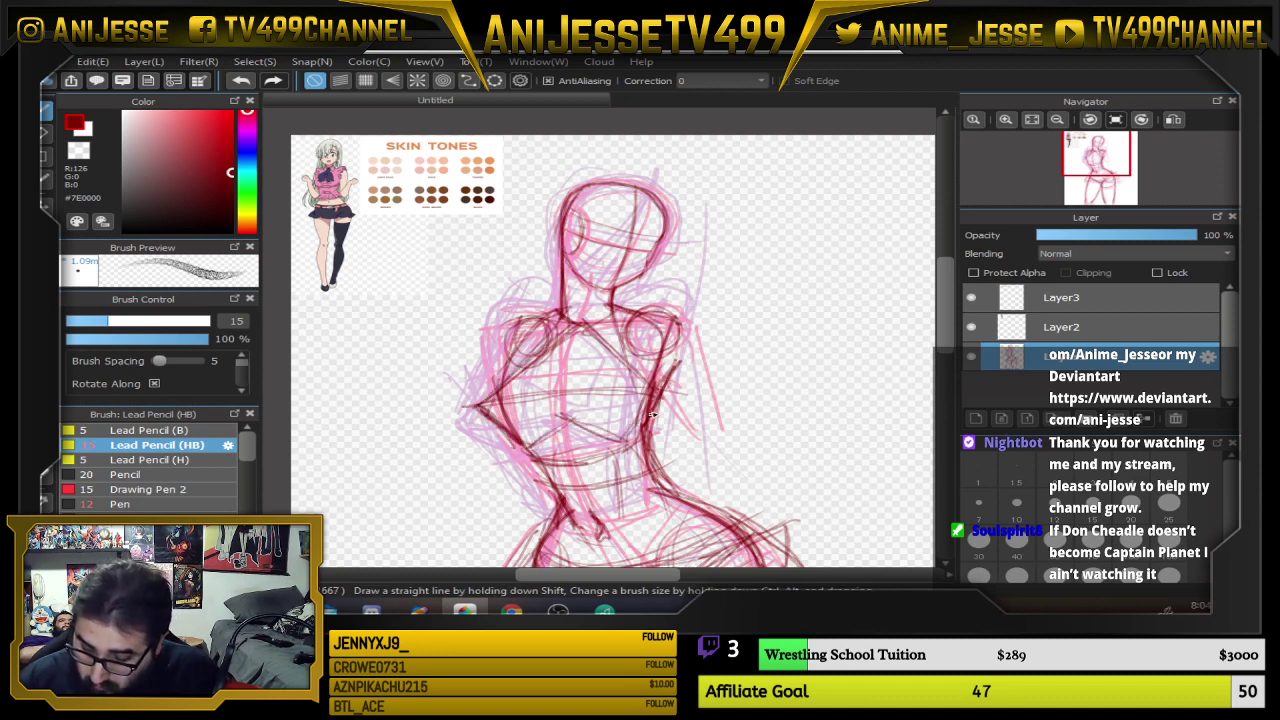
Undo the last bust strokes and redraw the lower bust curves, the chest's centre line and the contours up to the neck
{"action": "key", "text": "ctrl+z"}
{"action": "key", "text": "ctrl+z"}
{"action": "key", "text": "ctrl+z"}
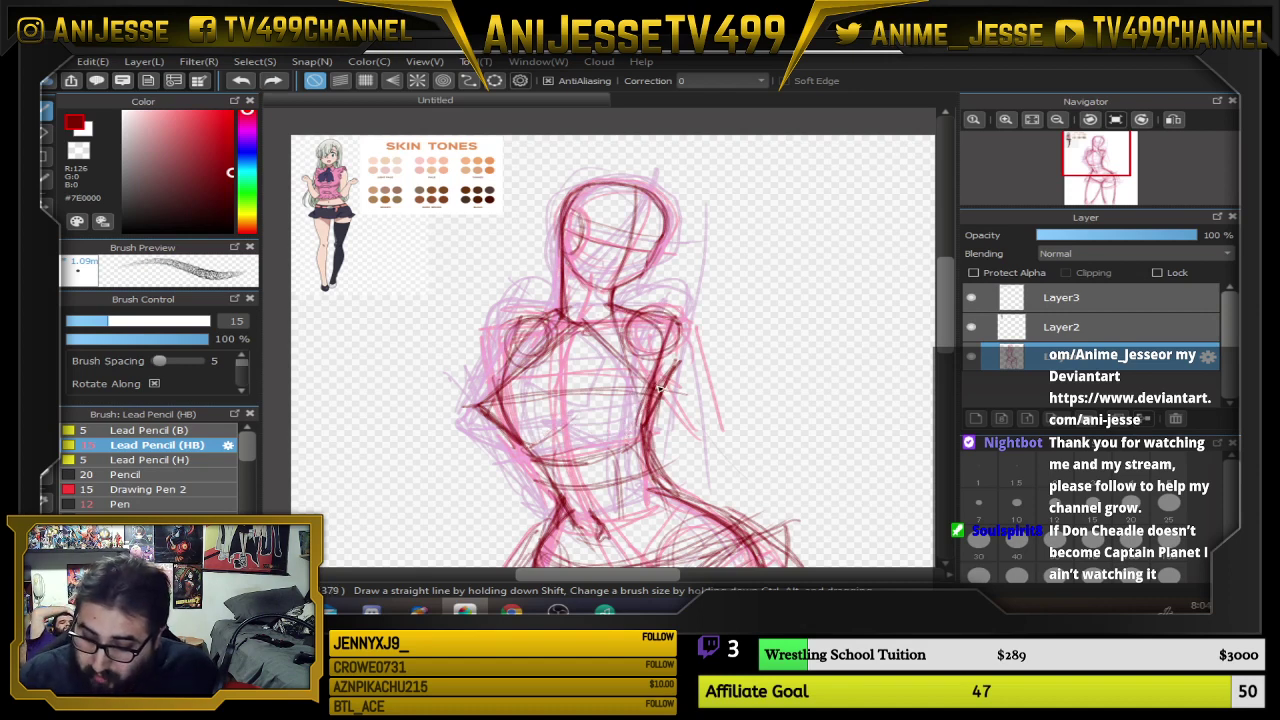
{"action": "left_click_drag", "start_coordinate": [611, 441], "coordinate": [662, 381]}
{"action": "mouse_move", "coordinate": [562, 430]}
{"action": "left_mouse_down"}
{"action": "mouse_move", "coordinate": [580, 328]}
{"action": "mouse_move", "coordinate": [567, 438]}
{"action": "left_mouse_up"}
{"action": "mouse_move", "coordinate": [586, 328]}
{"action": "left_mouse_down"}
{"action": "mouse_move", "coordinate": [495, 398]}
{"action": "mouse_move", "coordinate": [494, 429]}
{"action": "mouse_move", "coordinate": [567, 416]}
{"action": "mouse_move", "coordinate": [539, 439]}
{"action": "mouse_move", "coordinate": [491, 402]}
{"action": "mouse_move", "coordinate": [502, 382]}
{"action": "mouse_move", "coordinate": [536, 443]}
{"action": "mouse_move", "coordinate": [568, 413]}
{"action": "mouse_move", "coordinate": [565, 423]}
{"action": "mouse_move", "coordinate": [596, 333]}
{"action": "left_mouse_up"}
{"action": "mouse_move", "coordinate": [596, 333]}
{"action": "left_mouse_down"}
{"action": "mouse_move", "coordinate": [638, 374]}
{"action": "mouse_move", "coordinate": [580, 442]}
{"action": "mouse_move", "coordinate": [556, 397]}
{"action": "mouse_move", "coordinate": [559, 430]}
{"action": "mouse_move", "coordinate": [498, 432]}
{"action": "mouse_move", "coordinate": [496, 396]}
{"action": "mouse_move", "coordinate": [562, 327]}
{"action": "mouse_move", "coordinate": [526, 375]}
{"action": "mouse_move", "coordinate": [543, 315]}
{"action": "mouse_move", "coordinate": [610, 301]}
{"action": "mouse_move", "coordinate": [526, 327]}
{"action": "mouse_move", "coordinate": [495, 359]}
{"action": "mouse_move", "coordinate": [506, 363]}
{"action": "mouse_move", "coordinate": [522, 320]}
{"action": "mouse_move", "coordinate": [538, 347]}
{"action": "left_mouse_up"}
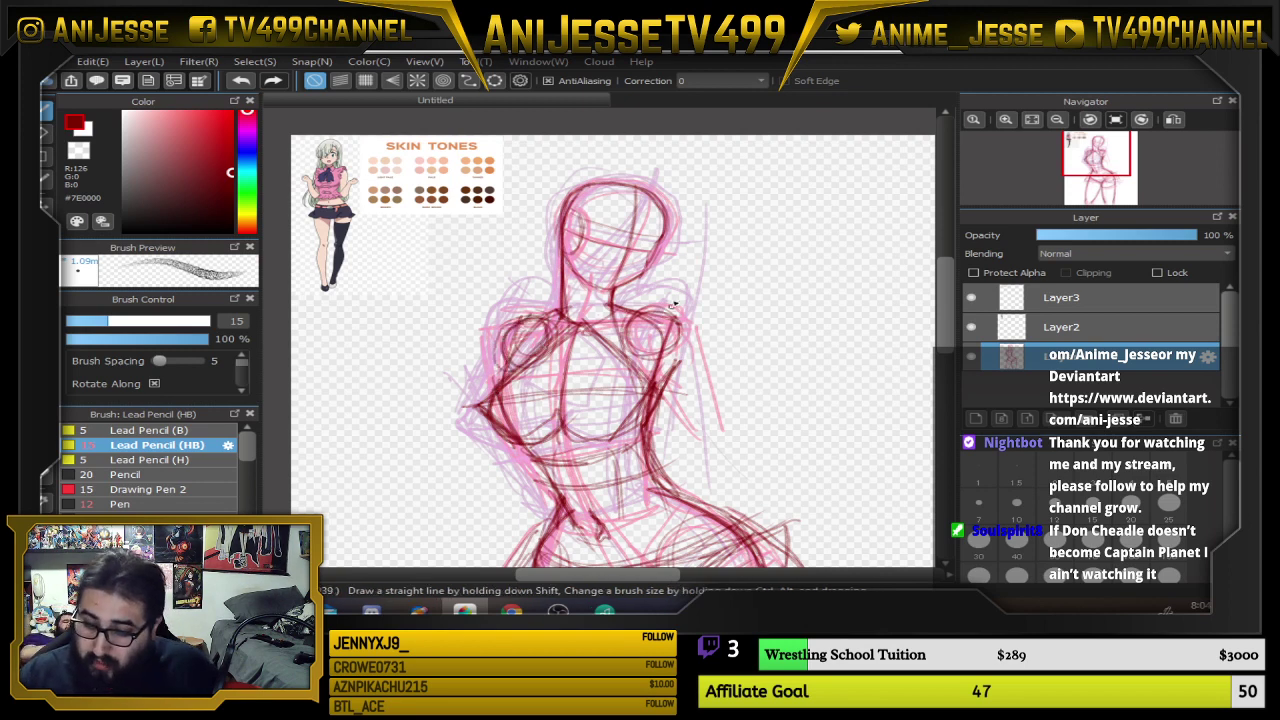
Try to sketch an arm reaching from the shoulder down to a small hand circle beside the wider hip
{"action": "left_click_drag", "start_coordinate": [756, 361], "coordinate": [705, 239]}
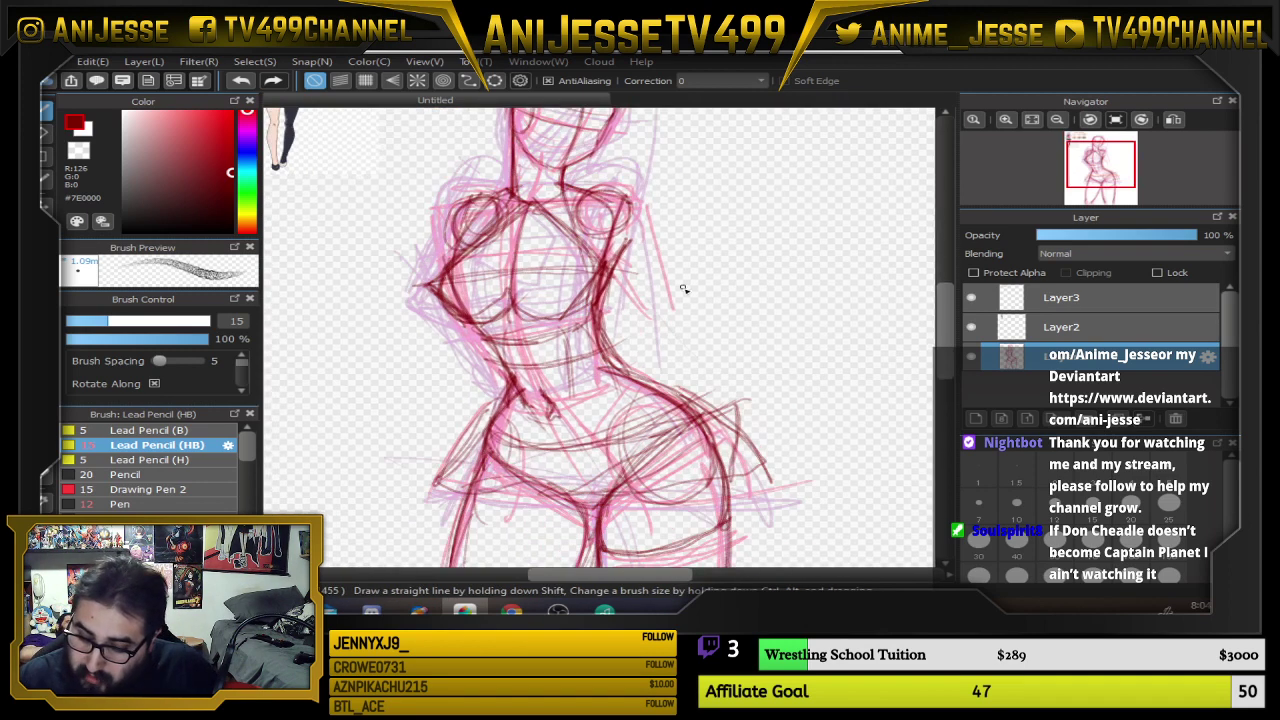
{"action": "left_click_drag", "start_coordinate": [616, 208], "coordinate": [624, 248]}
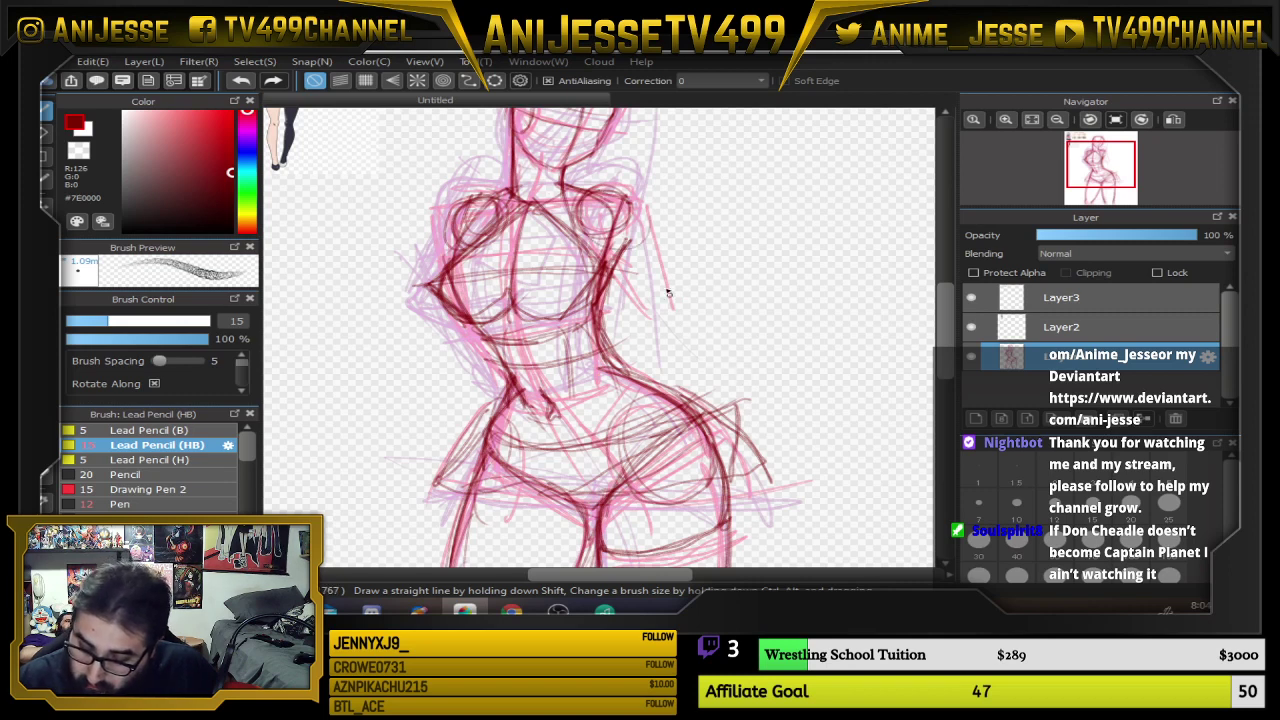
{"action": "left_click_drag", "start_coordinate": [743, 373], "coordinate": [728, 388]}
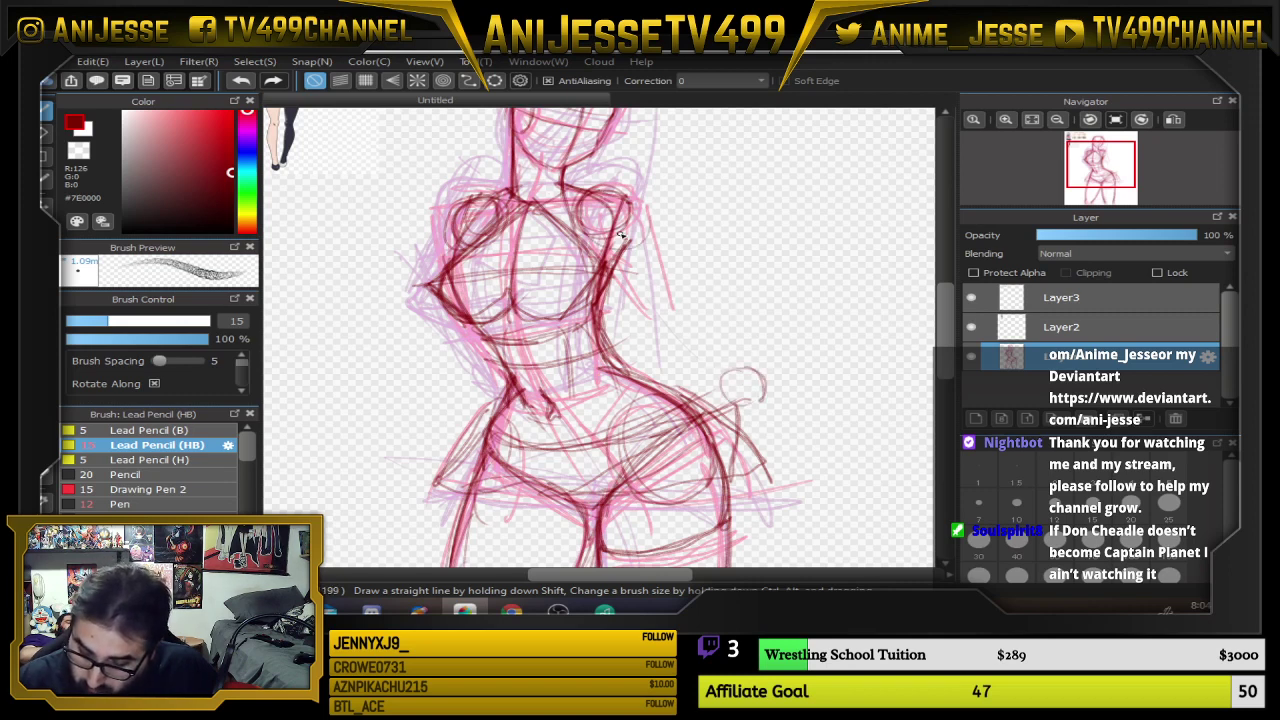
{"action": "mouse_move", "coordinate": [620, 220]}
{"action": "left_mouse_down"}
{"action": "mouse_move", "coordinate": [653, 309]}
{"action": "mouse_move", "coordinate": [752, 396]}
{"action": "left_mouse_up"}
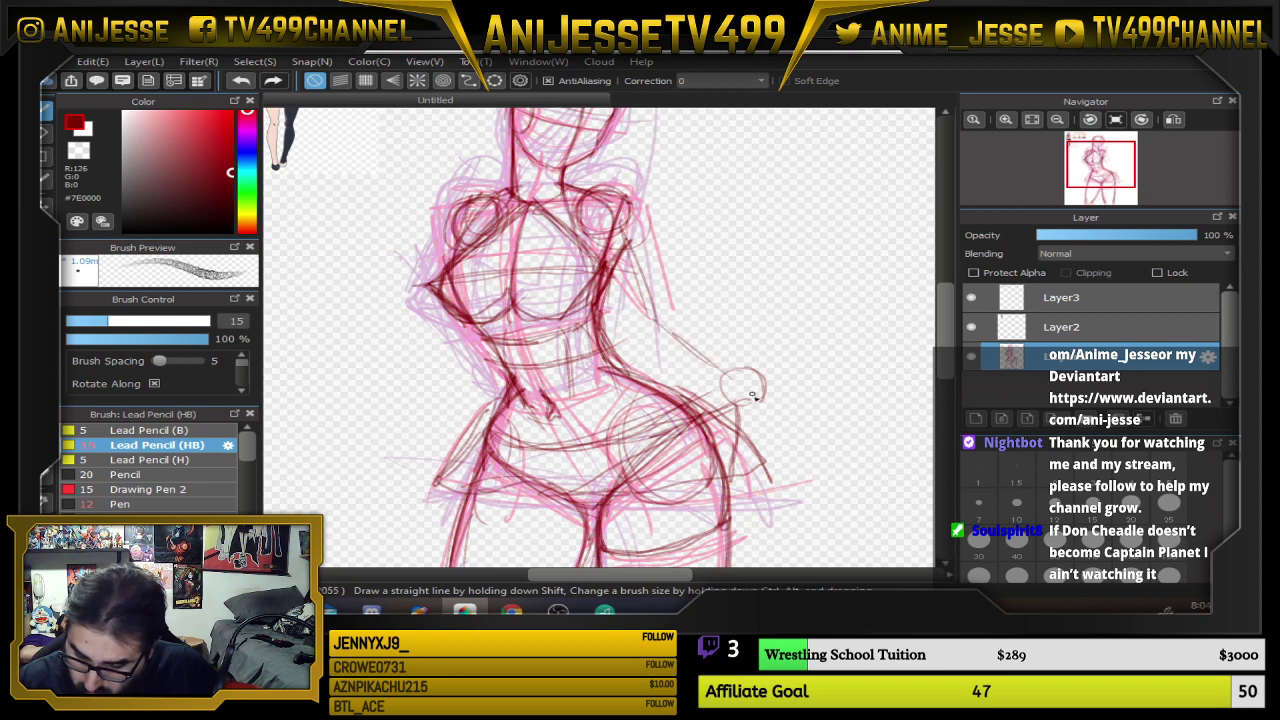
{"action": "key", "text": "ctrl+z"}
{"action": "key", "text": "ctrl+z"}
{"action": "key", "text": "ctrl+z"}
{"action": "key", "text": "ctrl+z"}
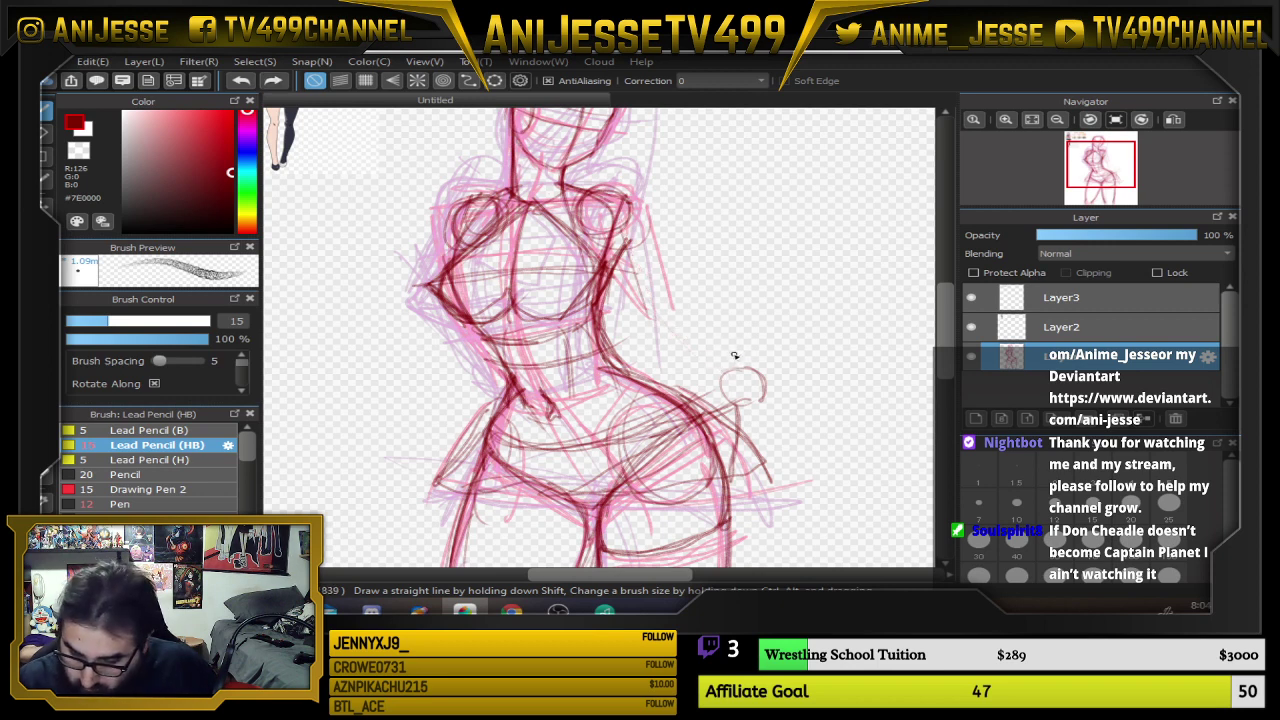
{"action": "key", "text": "ctrl+z"}
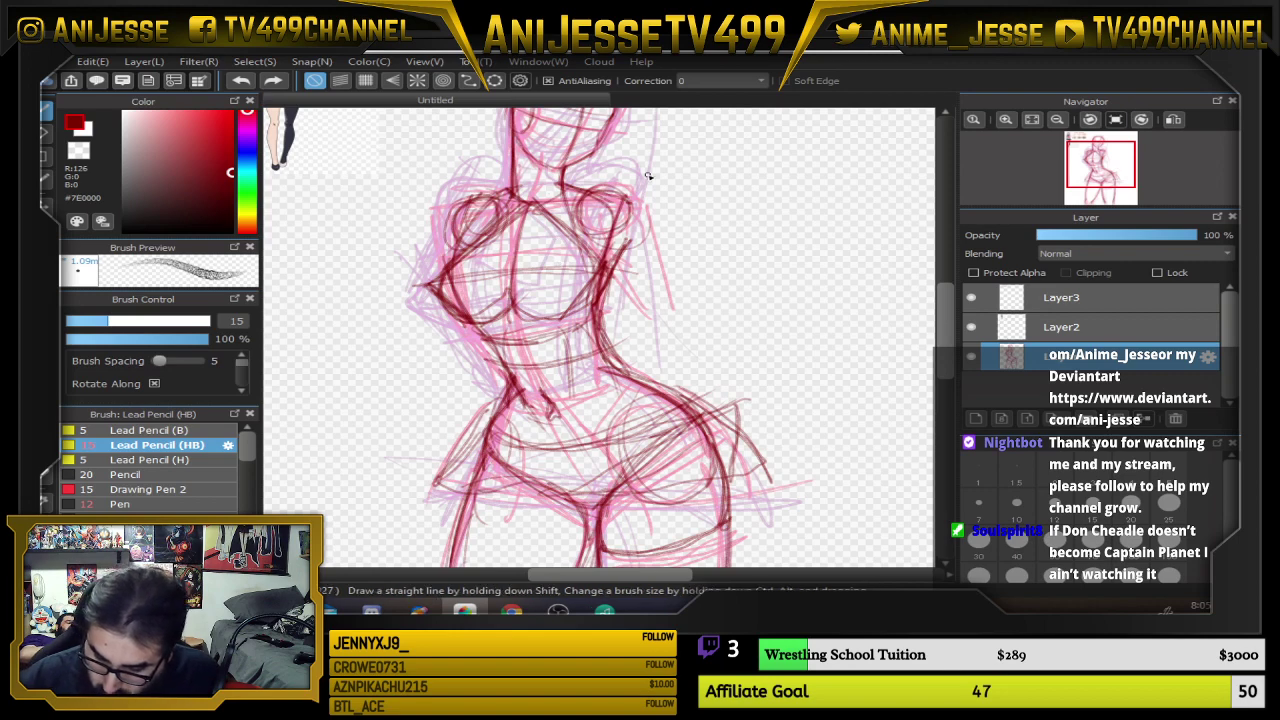
Try to sketch the arm on the figure's pointed-chest side, from the shoulder down past the waist
{"action": "scroll", "coordinate": [642, 332], "scroll_direction": "up", "scroll_amount": 3}
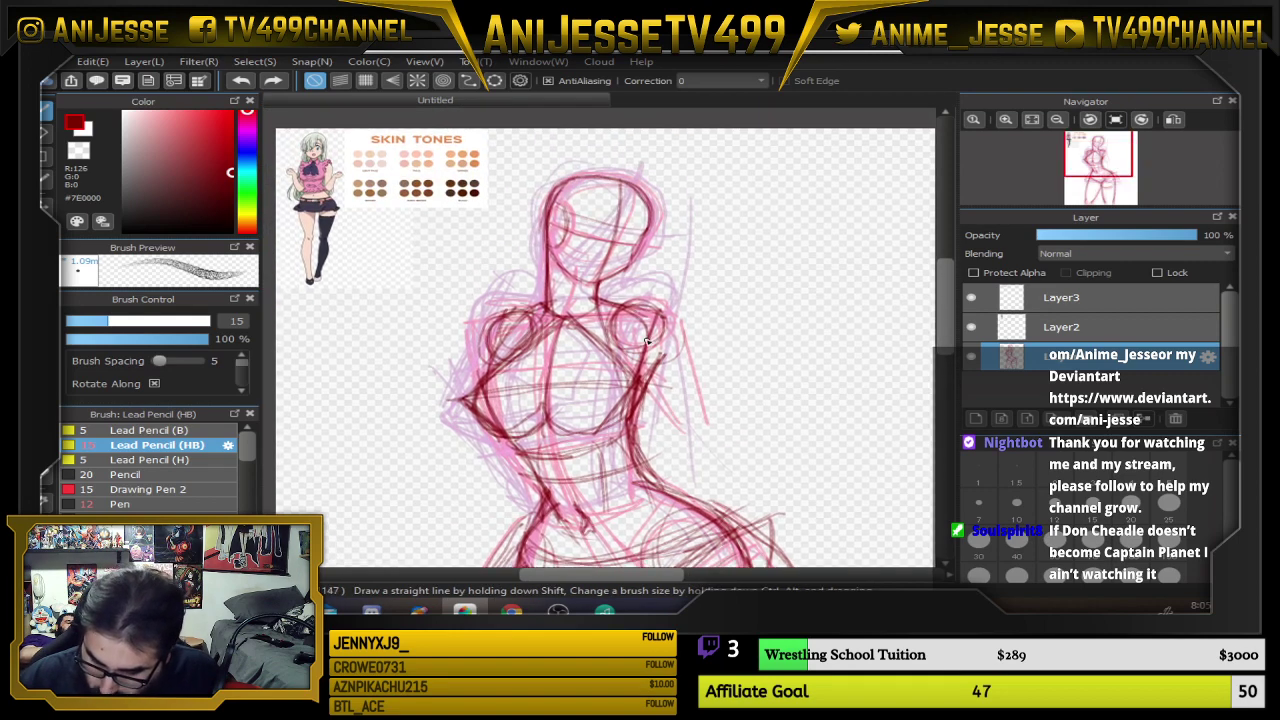
{"action": "left_click_drag", "start_coordinate": [598, 407], "coordinate": [634, 229]}
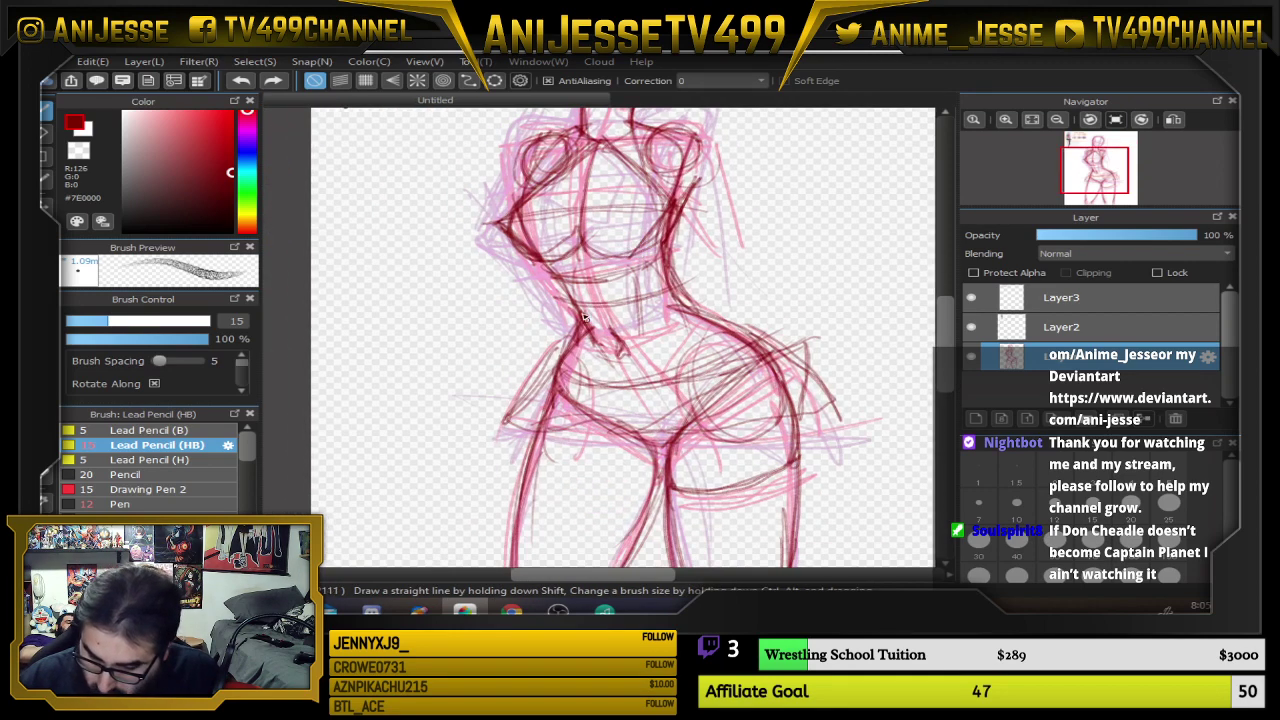
{"action": "left_click_drag", "start_coordinate": [537, 140], "coordinate": [512, 190]}
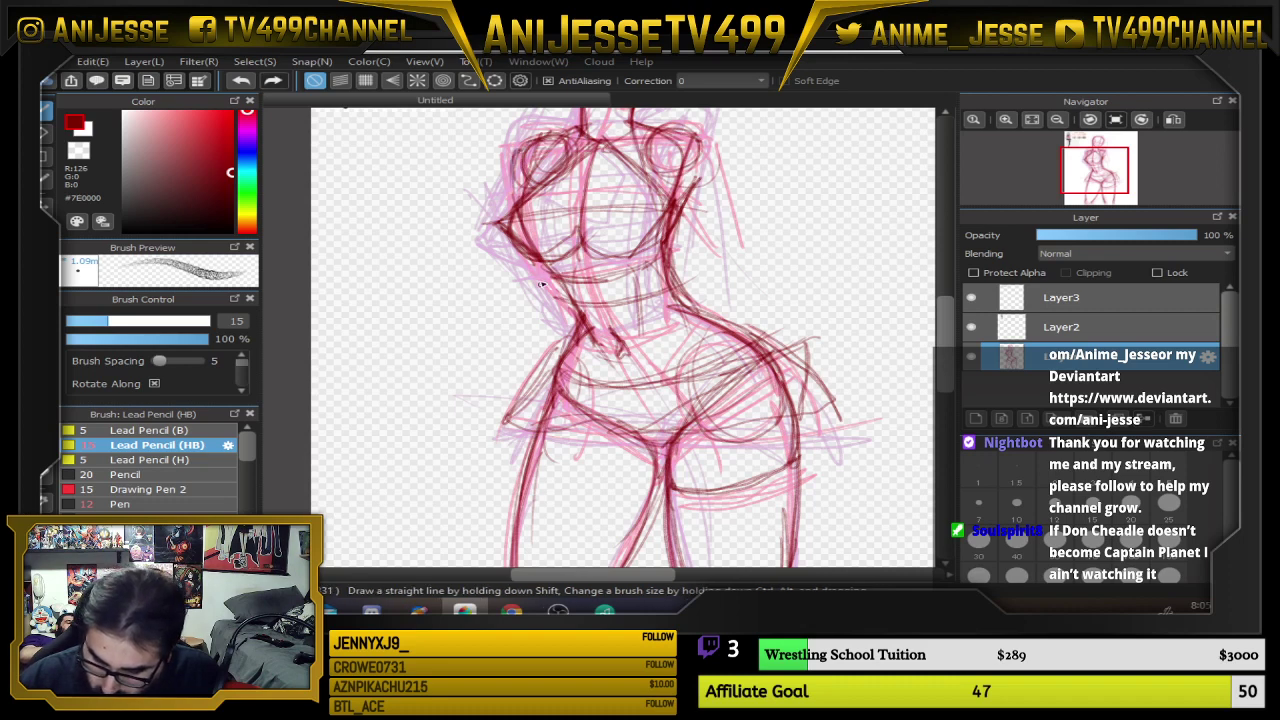
{"action": "left_click_drag", "start_coordinate": [524, 246], "coordinate": [546, 288]}
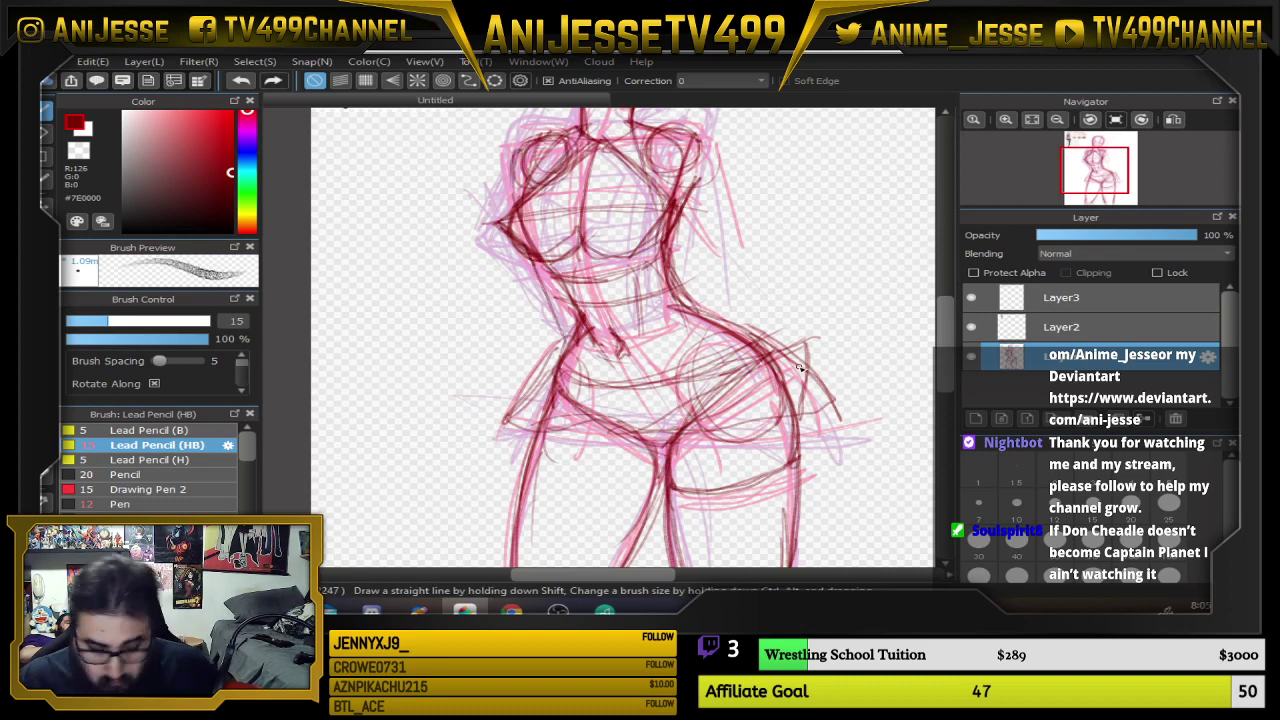
{"action": "key", "text": "ctrl+z"}
{"action": "key", "text": "ctrl+z"}
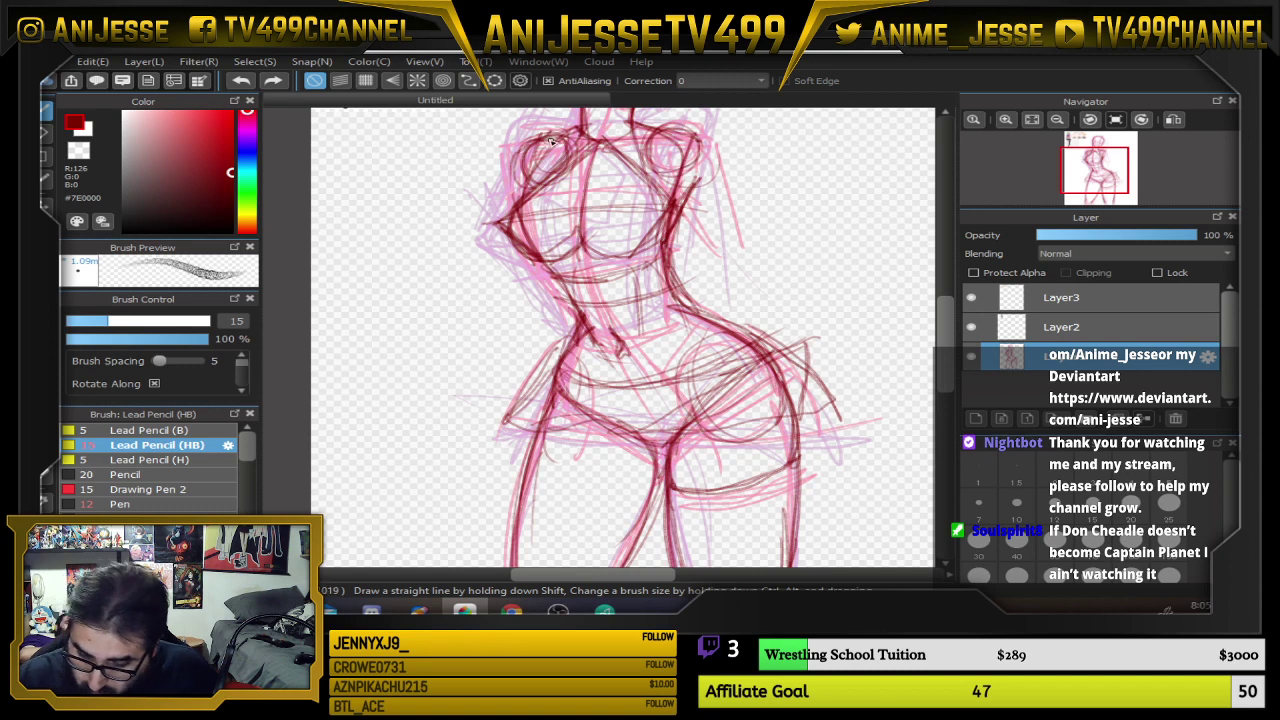
{"action": "left_click_drag", "start_coordinate": [571, 338], "coordinate": [517, 477]}
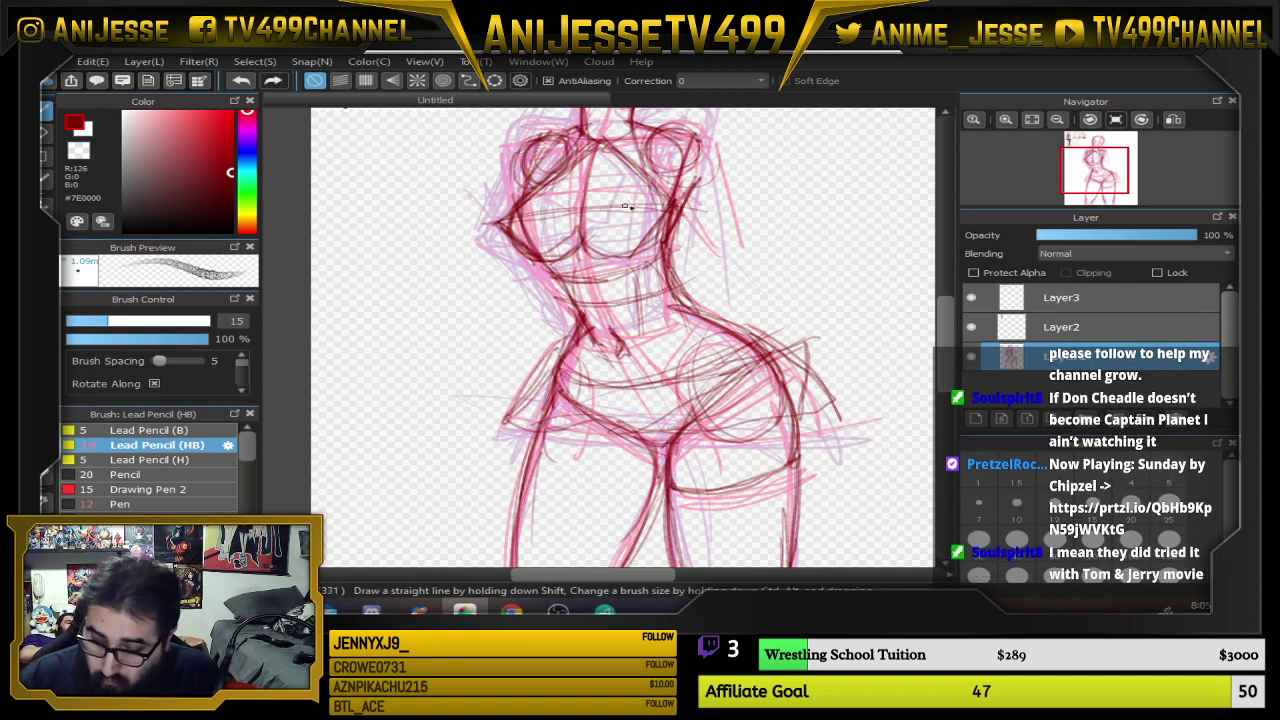
Erase both shoulder circles with the eraser at size 150
{"action": "scroll", "coordinate": [625, 206], "scroll_direction": "up", "scroll_amount": 3}
{"action": "key", "text": "e"}
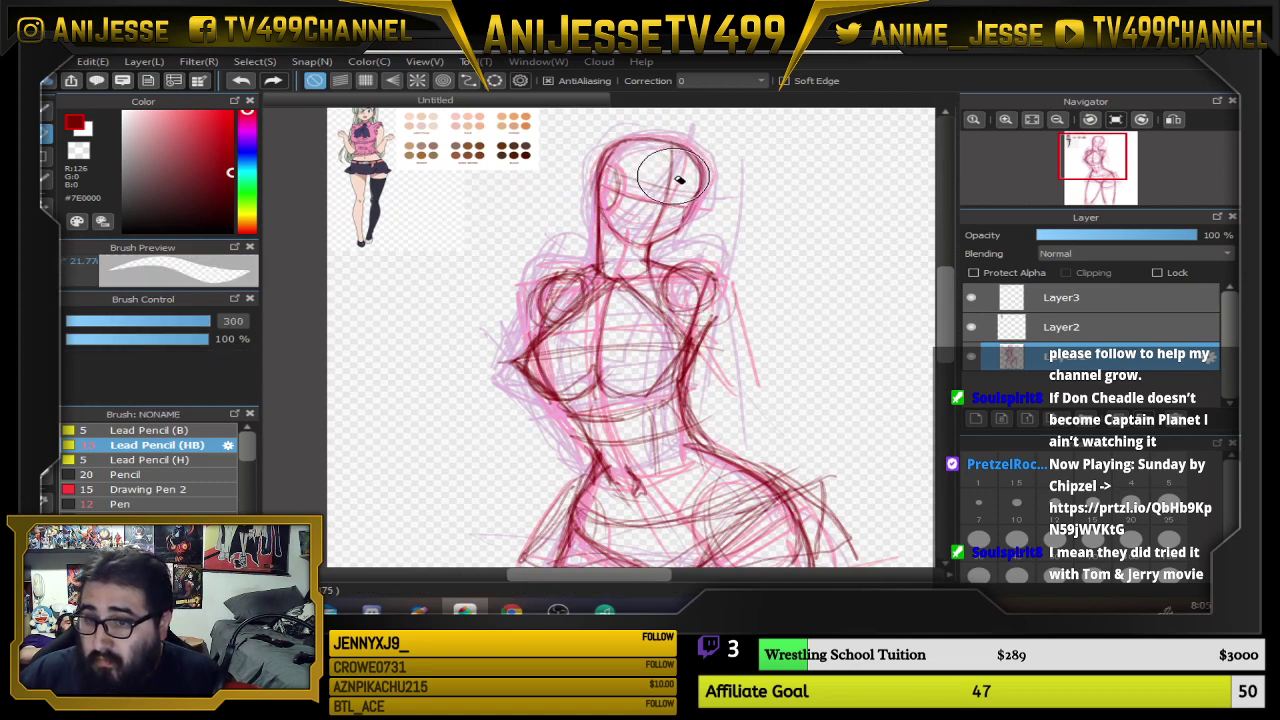
{"action": "left_click", "coordinate": [1018, 538]}
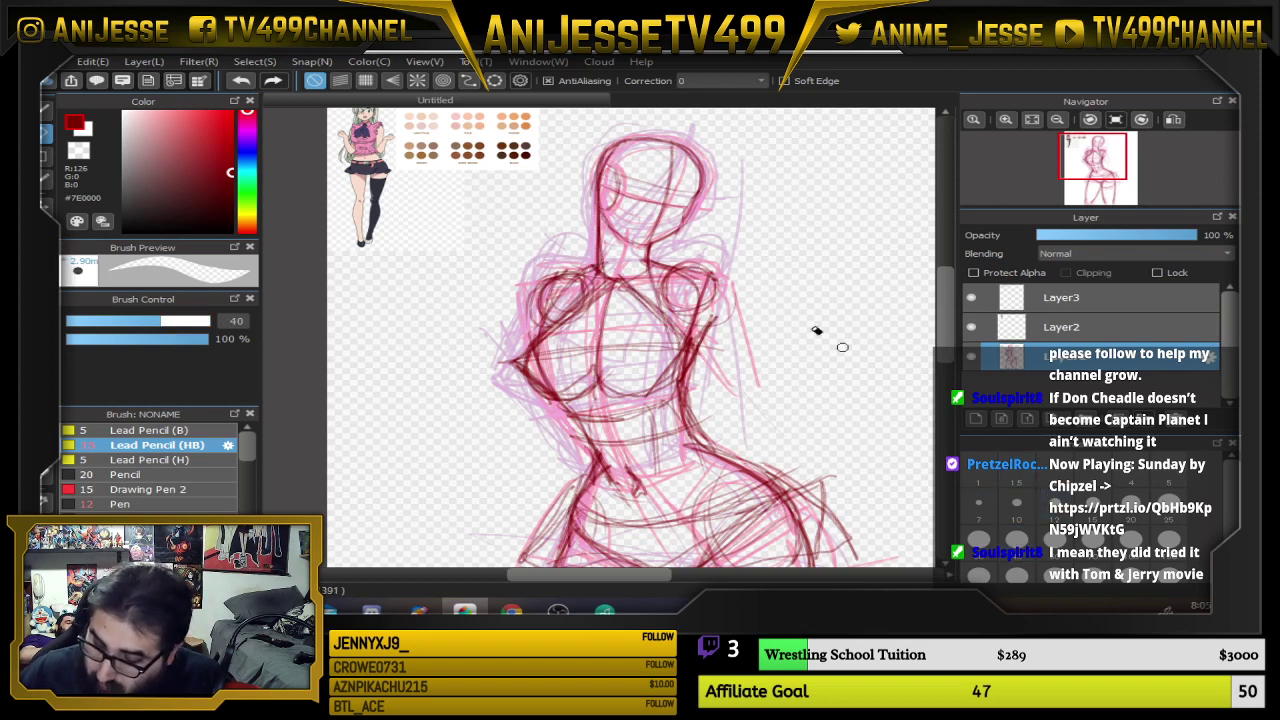
{"action": "left_click", "coordinate": [1169, 538]}
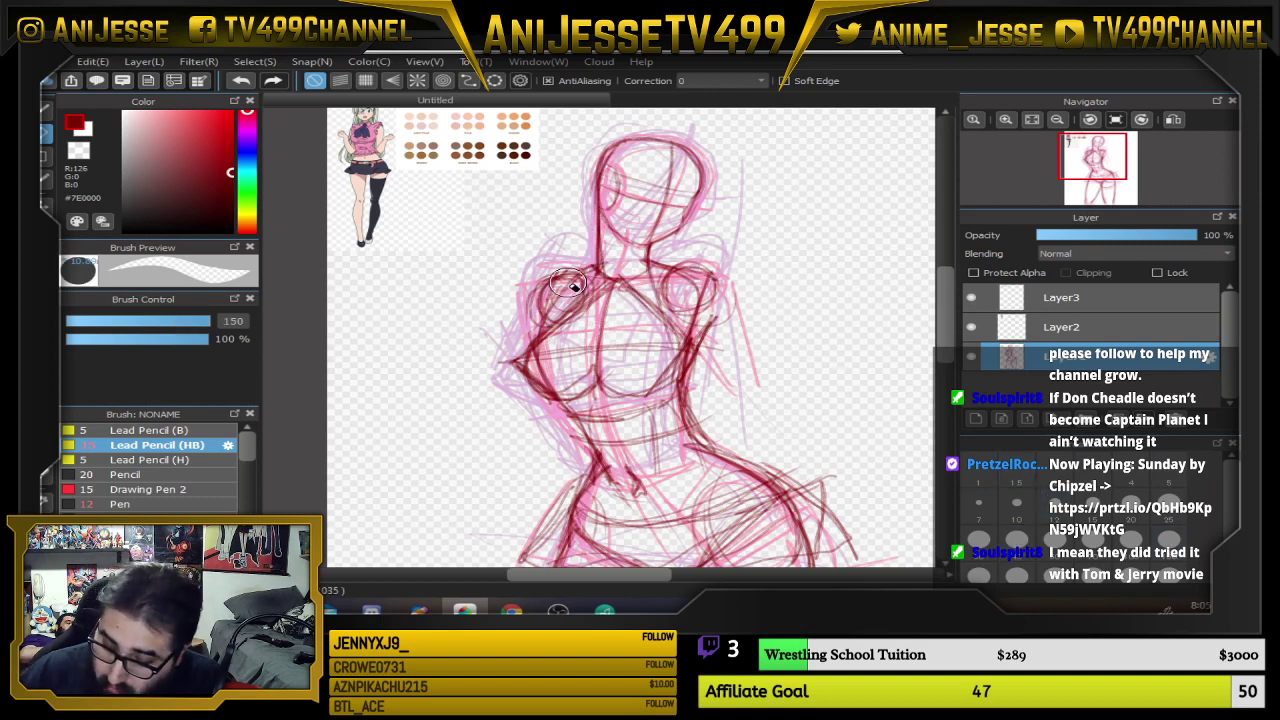
{"action": "mouse_move", "coordinate": [560, 272]}
{"action": "left_mouse_down"}
{"action": "mouse_move", "coordinate": [570, 278]}
{"action": "mouse_move", "coordinate": [543, 321]}
{"action": "left_mouse_up"}
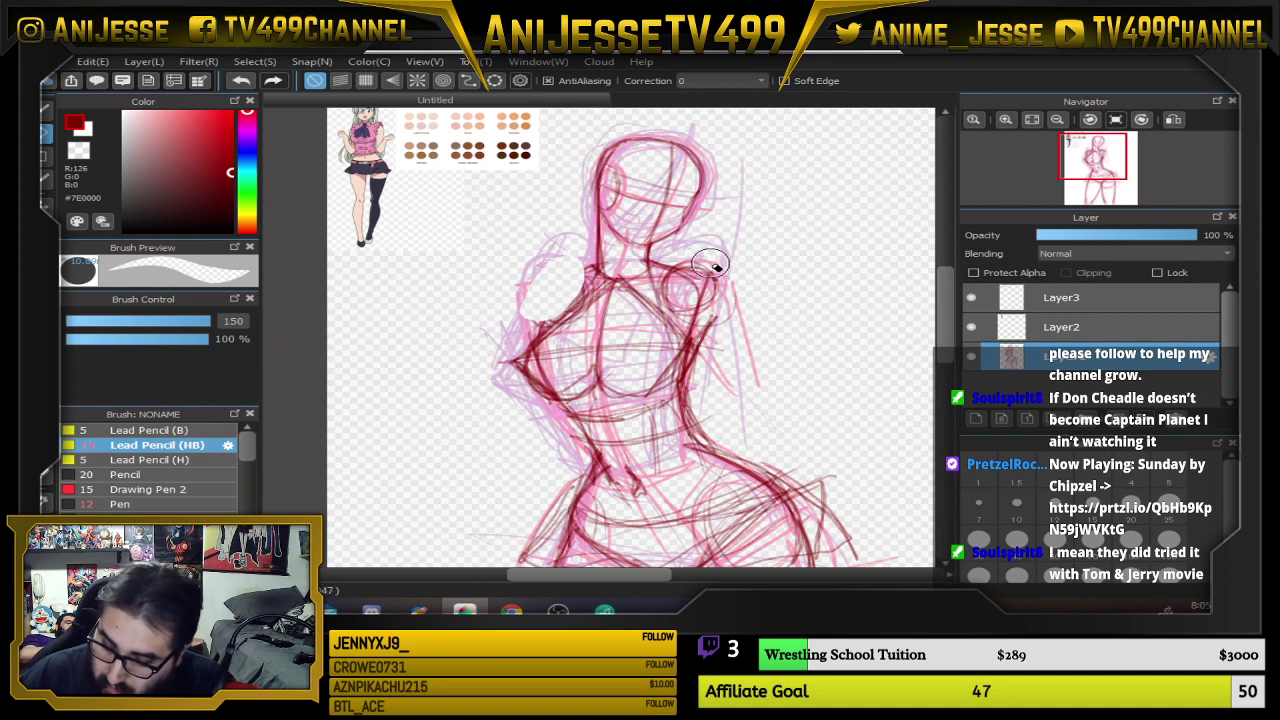
{"action": "left_click_drag", "start_coordinate": [711, 264], "coordinate": [713, 278]}
Redraw a smaller shoulder circle on the pointed-chest side with the size 15 Lead Pencil (HB)
{"action": "key", "text": "b"}
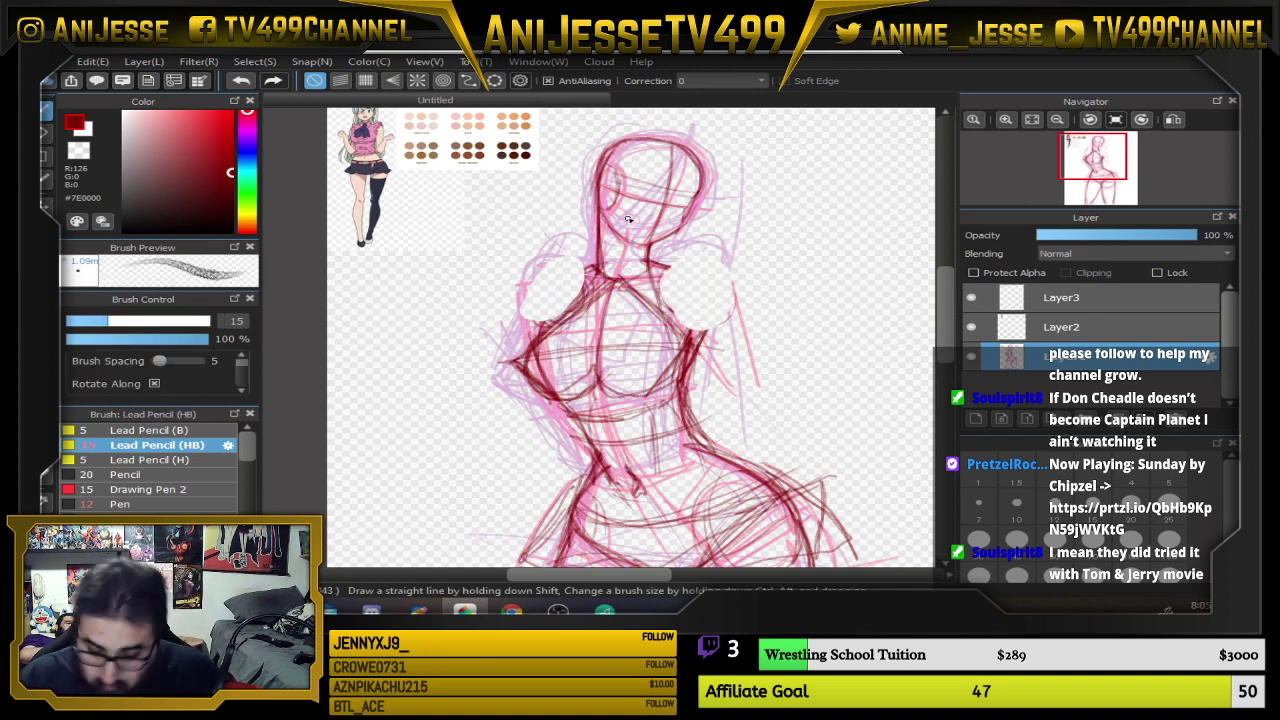
{"action": "mouse_move", "coordinate": [603, 267]}
{"action": "left_mouse_down"}
{"action": "mouse_move", "coordinate": [550, 273]}
{"action": "mouse_move", "coordinate": [541, 326]}
{"action": "left_mouse_up"}
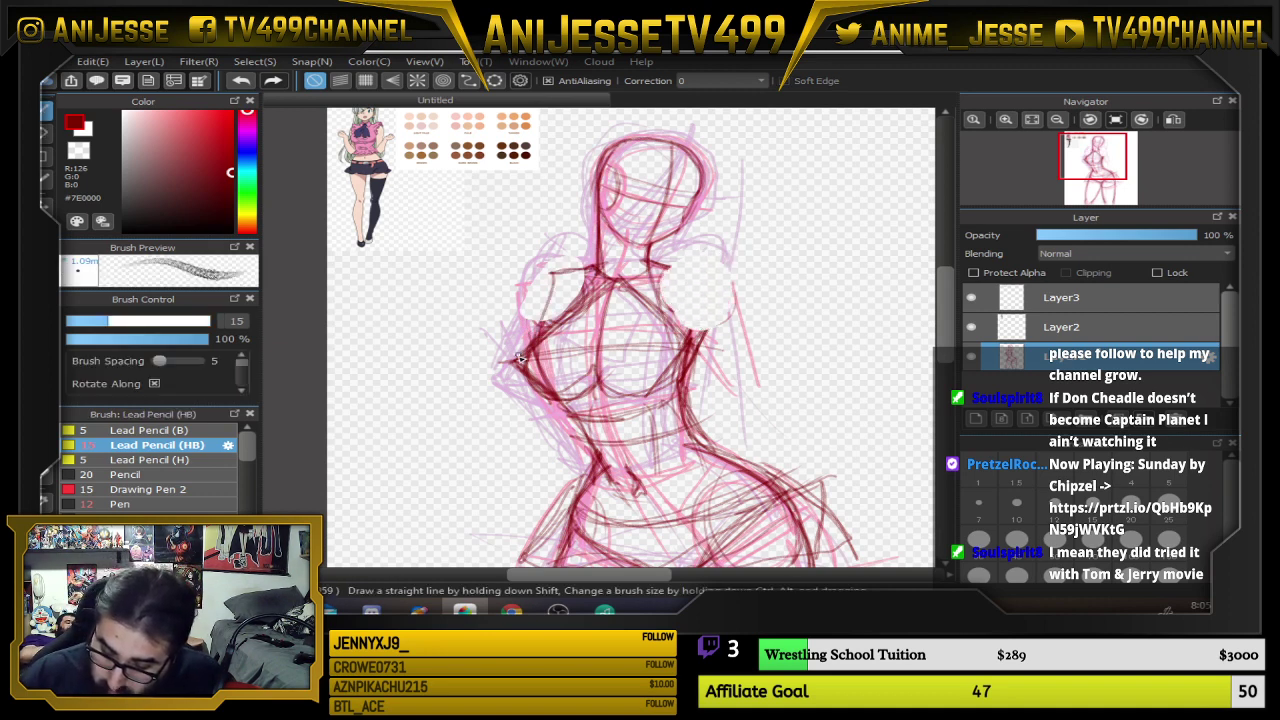
{"action": "mouse_move", "coordinate": [556, 263]}
{"action": "left_mouse_down"}
{"action": "mouse_move", "coordinate": [588, 273]}
{"action": "mouse_move", "coordinate": [537, 291]}
{"action": "mouse_move", "coordinate": [556, 270]}
{"action": "mouse_move", "coordinate": [541, 316]}
{"action": "left_mouse_up"}
Sketch the arm hanging from the redrawn shoulder alongside the waist and add a rounded hand shape at the hip
{"action": "left_click_drag", "start_coordinate": [656, 410], "coordinate": [682, 295]}
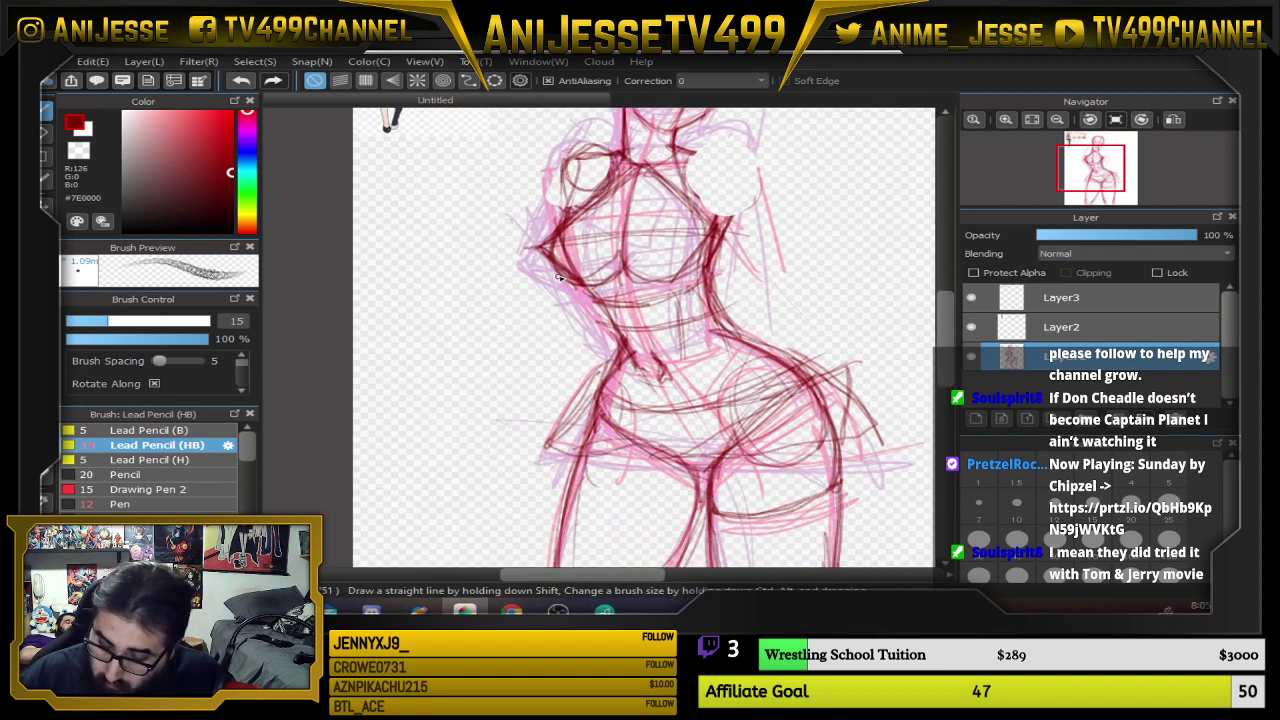
{"action": "left_click_drag", "start_coordinate": [557, 249], "coordinate": [585, 403]}
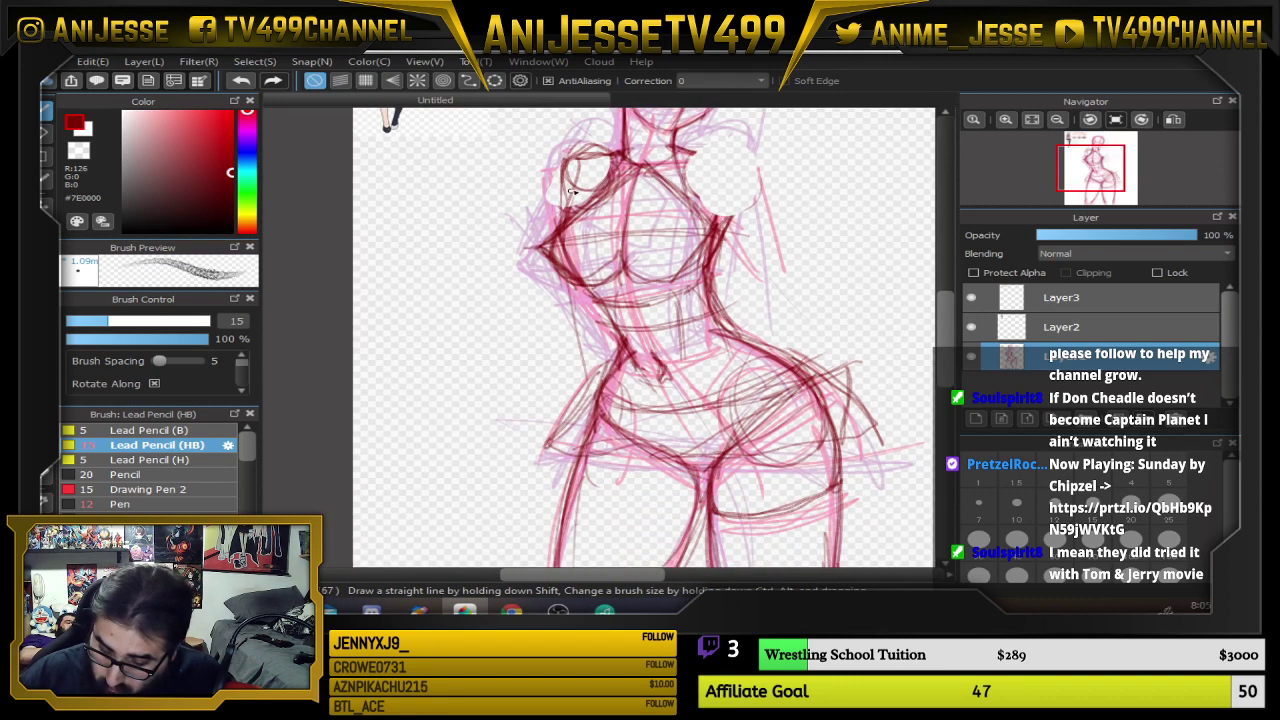
{"action": "mouse_move", "coordinate": [572, 190]}
{"action": "left_mouse_down"}
{"action": "mouse_move", "coordinate": [558, 170]}
{"action": "mouse_move", "coordinate": [580, 330]}
{"action": "left_mouse_up"}
{"action": "left_click_drag", "start_coordinate": [558, 155], "coordinate": [578, 384]}
{"action": "mouse_move", "coordinate": [568, 262]}
{"action": "left_mouse_down"}
{"action": "mouse_move", "coordinate": [582, 419]}
{"action": "mouse_move", "coordinate": [550, 443]}
{"action": "mouse_move", "coordinate": [597, 420]}
{"action": "mouse_move", "coordinate": [539, 437]}
{"action": "mouse_move", "coordinate": [588, 443]}
{"action": "left_mouse_up"}
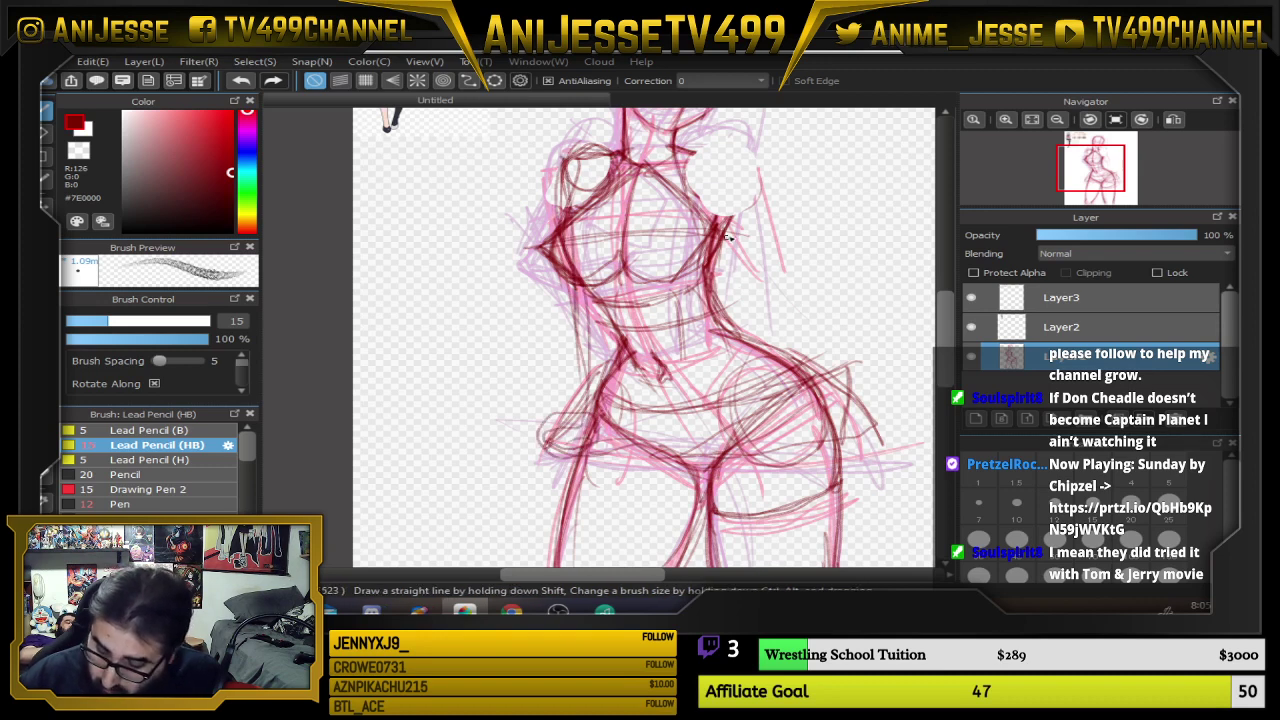
Sketch the opposite arm down to a hand circle on the wider hip and redraw its shoulder circle
{"action": "left_click_drag", "start_coordinate": [854, 319], "coordinate": [787, 360]}
{"action": "mouse_move", "coordinate": [625, 196]}
{"action": "left_mouse_down"}
{"action": "mouse_move", "coordinate": [655, 188]}
{"action": "mouse_move", "coordinate": [701, 219]}
{"action": "mouse_move", "coordinate": [718, 382]}
{"action": "left_mouse_up"}
{"action": "left_click_drag", "start_coordinate": [688, 236], "coordinate": [722, 406]}
{"action": "left_click_drag", "start_coordinate": [742, 452], "coordinate": [758, 478]}
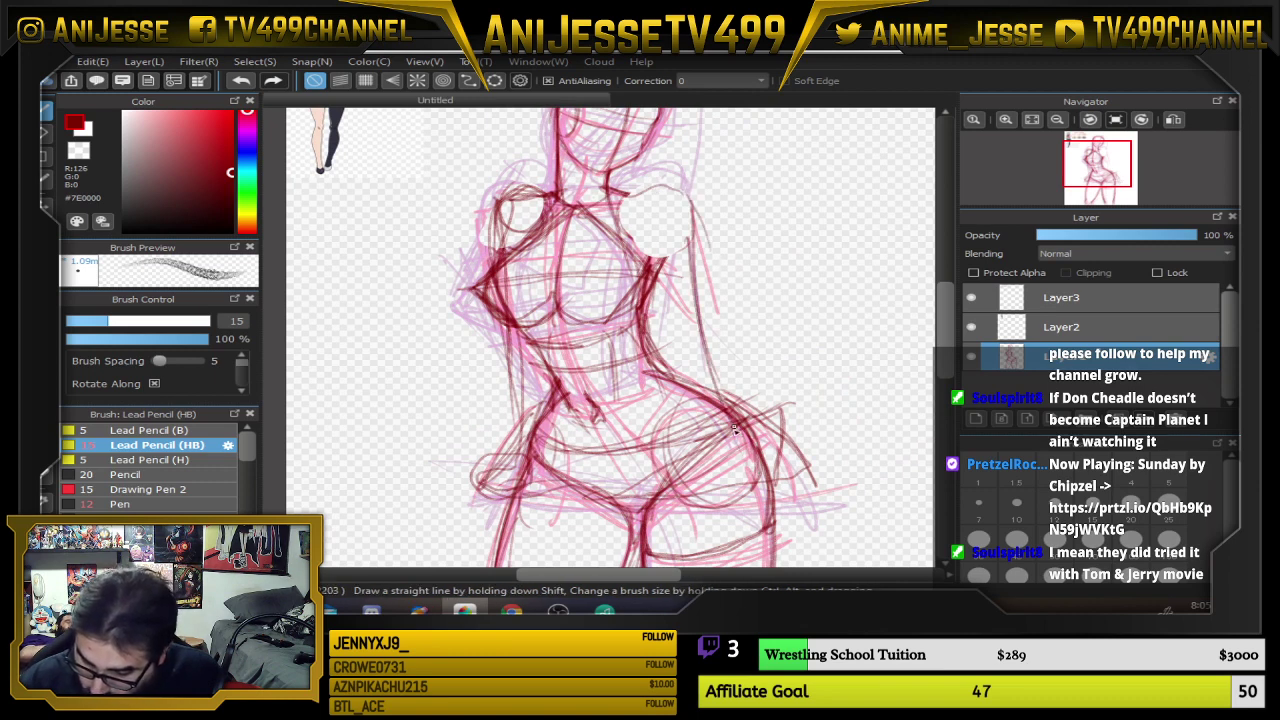
{"action": "mouse_move", "coordinate": [735, 430]}
{"action": "left_mouse_down"}
{"action": "mouse_move", "coordinate": [728, 450]}
{"action": "mouse_move", "coordinate": [746, 468]}
{"action": "mouse_move", "coordinate": [730, 436]}
{"action": "left_mouse_up"}
{"action": "mouse_move", "coordinate": [716, 404]}
{"action": "left_mouse_down"}
{"action": "mouse_move", "coordinate": [682, 208]}
{"action": "mouse_move", "coordinate": [663, 219]}
{"action": "mouse_move", "coordinate": [640, 193]}
{"action": "mouse_move", "coordinate": [653, 236]}
{"action": "mouse_move", "coordinate": [625, 200]}
{"action": "mouse_move", "coordinate": [684, 203]}
{"action": "mouse_move", "coordinate": [670, 257]}
{"action": "left_mouse_up"}
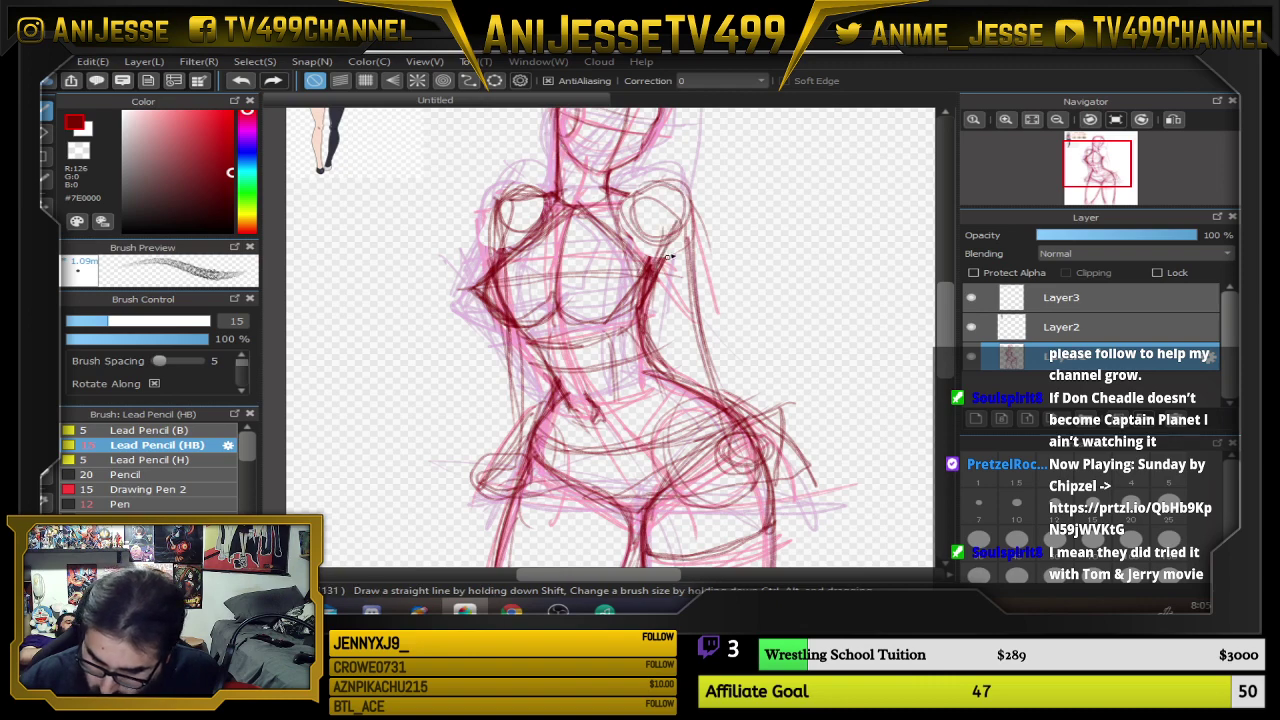
Darken the face's eye guideline and sketch the hair outline over the top and sides of the head
{"action": "scroll", "coordinate": [640, 290], "scroll_direction": "down", "scroll_amount": 3}
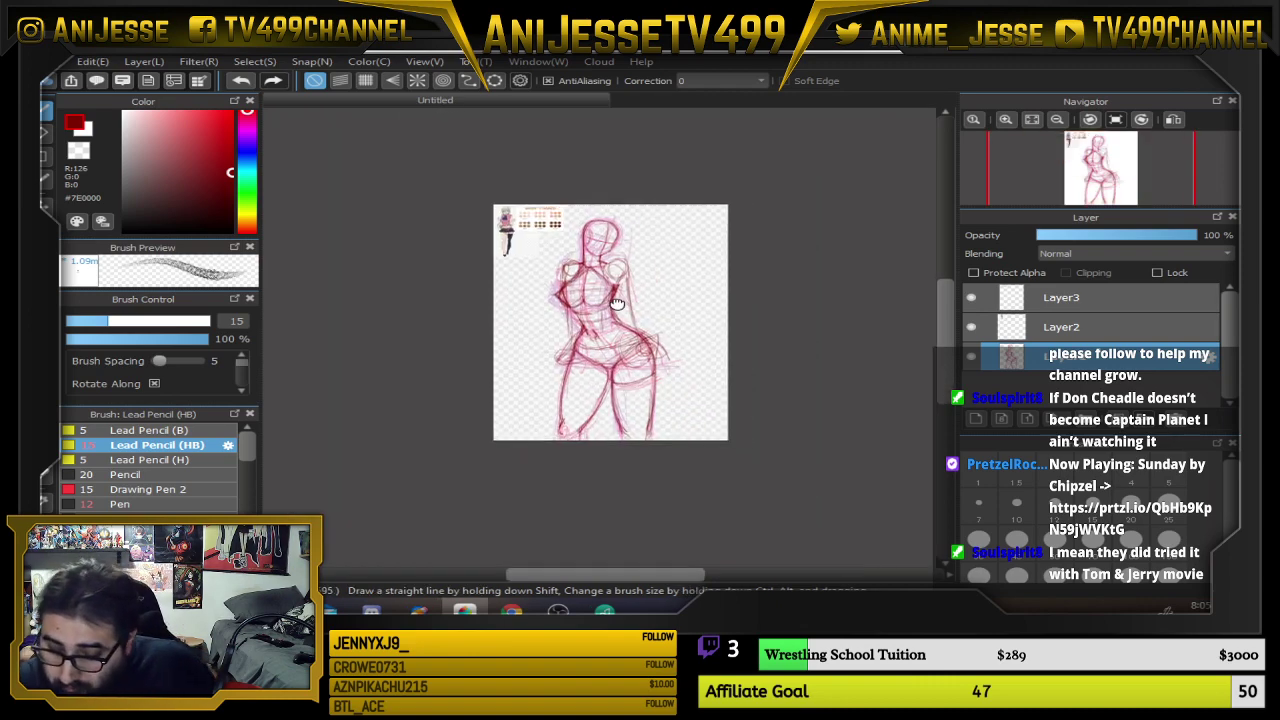
{"action": "scroll", "coordinate": [617, 303], "scroll_direction": "up", "scroll_amount": 5}
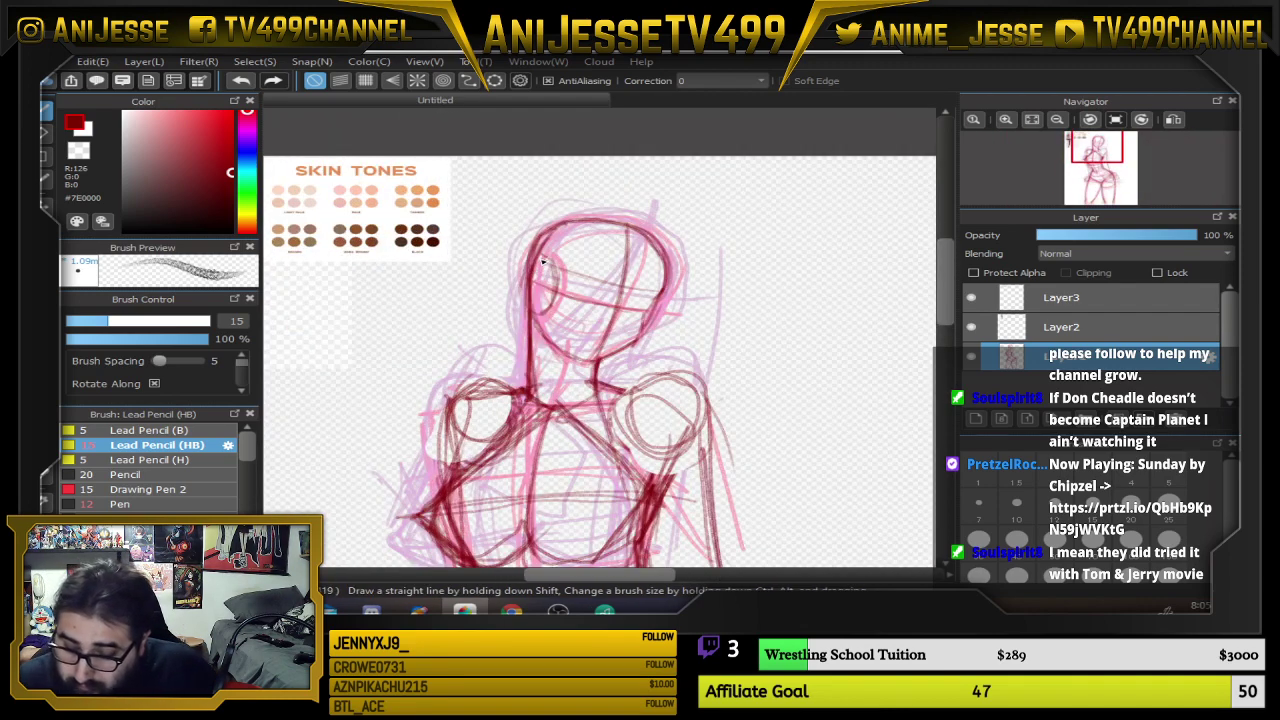
{"action": "left_click_drag", "start_coordinate": [617, 325], "coordinate": [769, 333]}
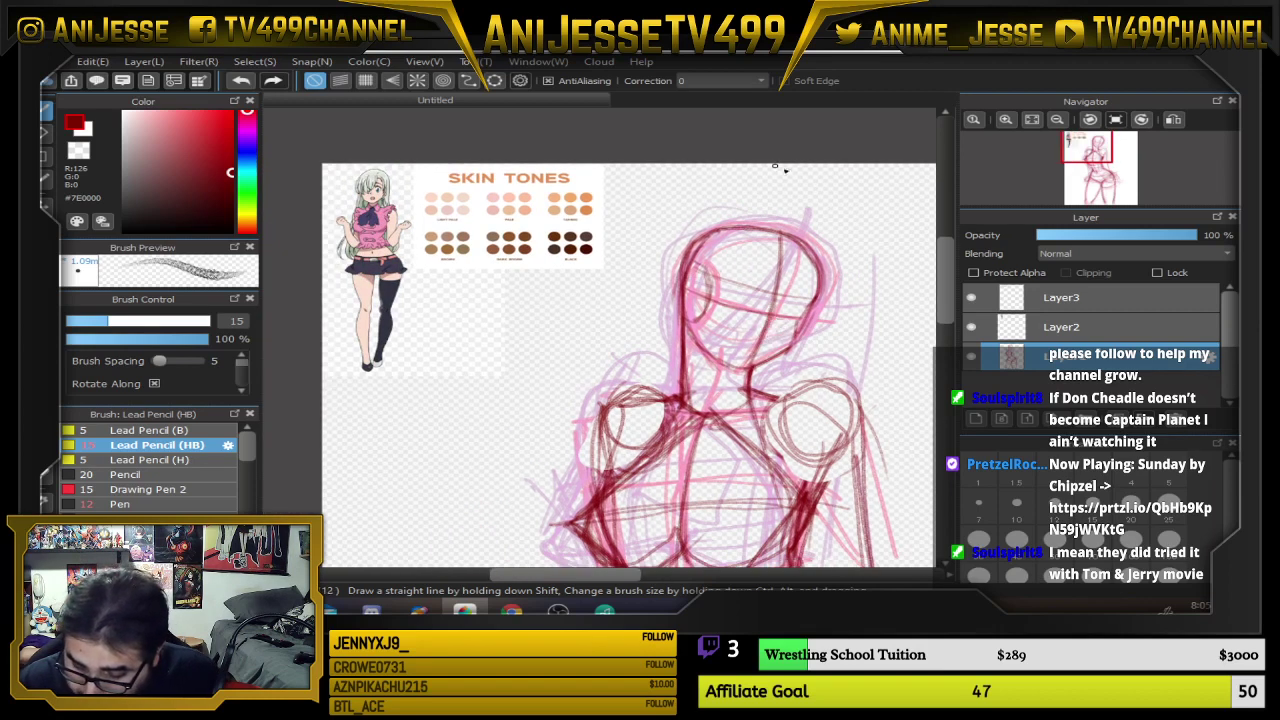
{"action": "mouse_move", "coordinate": [684, 303]}
{"action": "left_mouse_down"}
{"action": "mouse_move", "coordinate": [766, 305]}
{"action": "mouse_move", "coordinate": [790, 254]}
{"action": "left_mouse_up"}
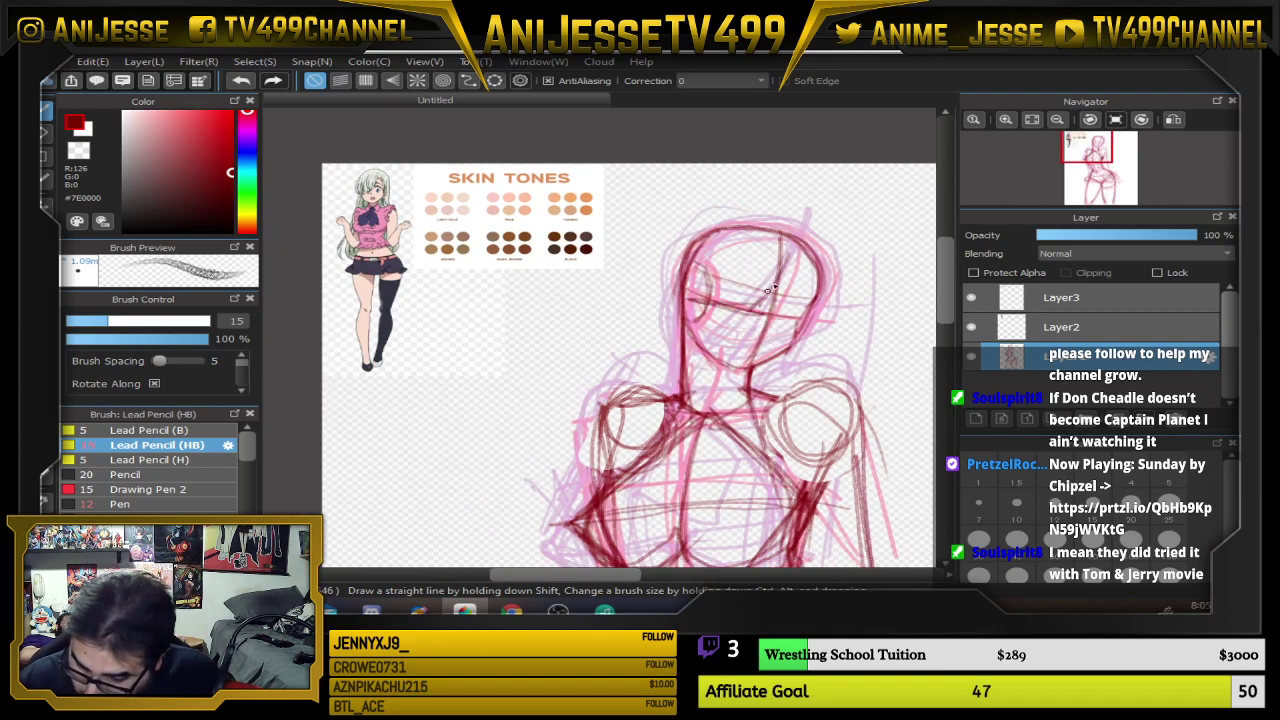
{"action": "left_click_drag", "start_coordinate": [762, 300], "coordinate": [797, 238]}
{"action": "mouse_move", "coordinate": [700, 212]}
{"action": "left_mouse_down"}
{"action": "mouse_move", "coordinate": [648, 387]}
{"action": "mouse_move", "coordinate": [718, 214]}
{"action": "left_mouse_up"}
{"action": "mouse_move", "coordinate": [659, 306]}
{"action": "left_mouse_down"}
{"action": "mouse_move", "coordinate": [797, 219]}
{"action": "mouse_move", "coordinate": [848, 336]}
{"action": "mouse_move", "coordinate": [818, 382]}
{"action": "left_mouse_up"}
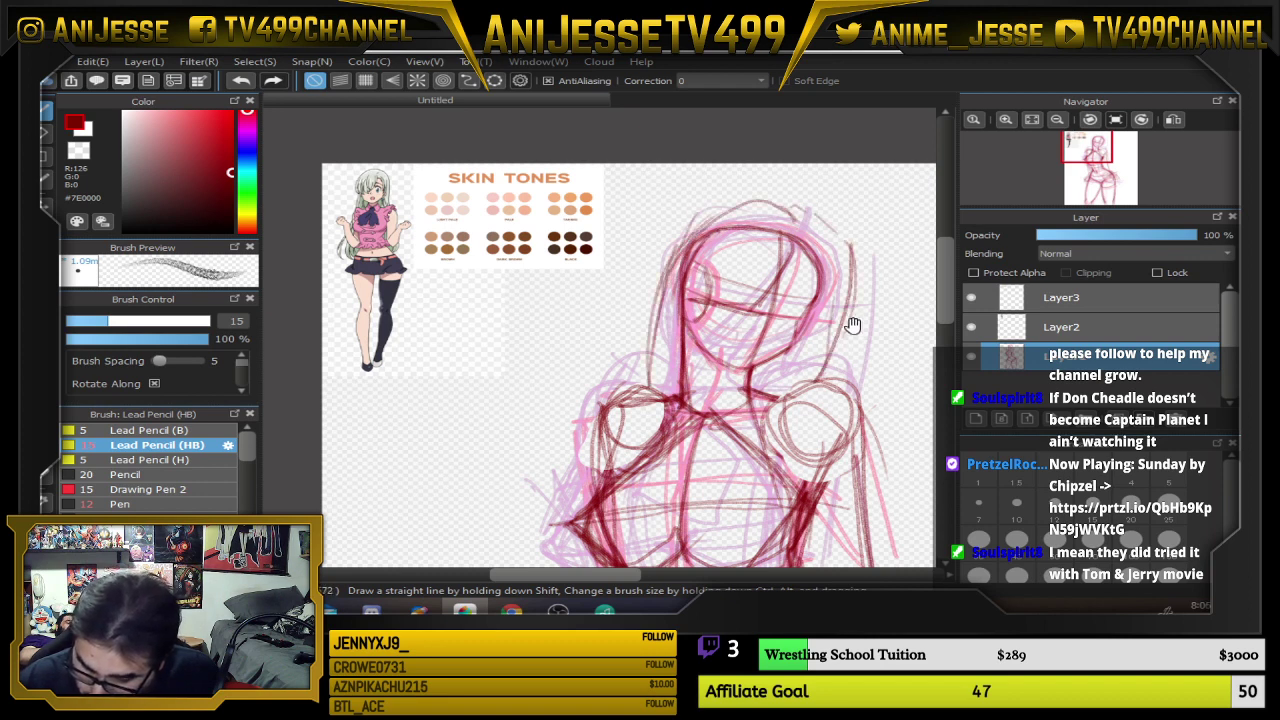
Sketch long curved hair strands falling beside the waist on the pointed-chest side of the torso
{"action": "left_click_drag", "start_coordinate": [851, 324], "coordinate": [854, 217]}
{"action": "mouse_move", "coordinate": [714, 132]}
{"action": "left_mouse_down"}
{"action": "mouse_move", "coordinate": [672, 172]}
{"action": "mouse_move", "coordinate": [618, 438]}
{"action": "left_mouse_up"}
{"action": "scroll", "coordinate": [620, 430], "scroll_direction": "down", "scroll_amount": 2}
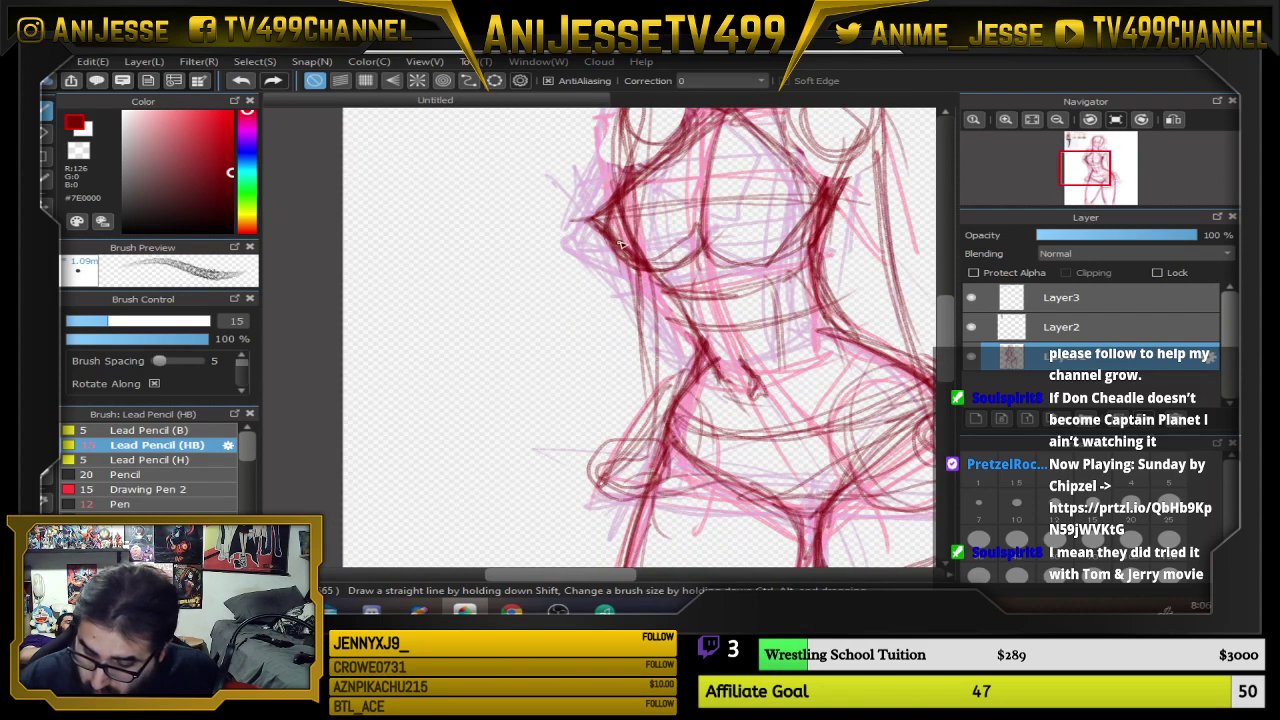
{"action": "left_click_drag", "start_coordinate": [632, 230], "coordinate": [590, 400]}
{"action": "left_click_drag", "start_coordinate": [610, 302], "coordinate": [602, 407]}
{"action": "left_click_drag", "start_coordinate": [640, 282], "coordinate": [624, 426]}
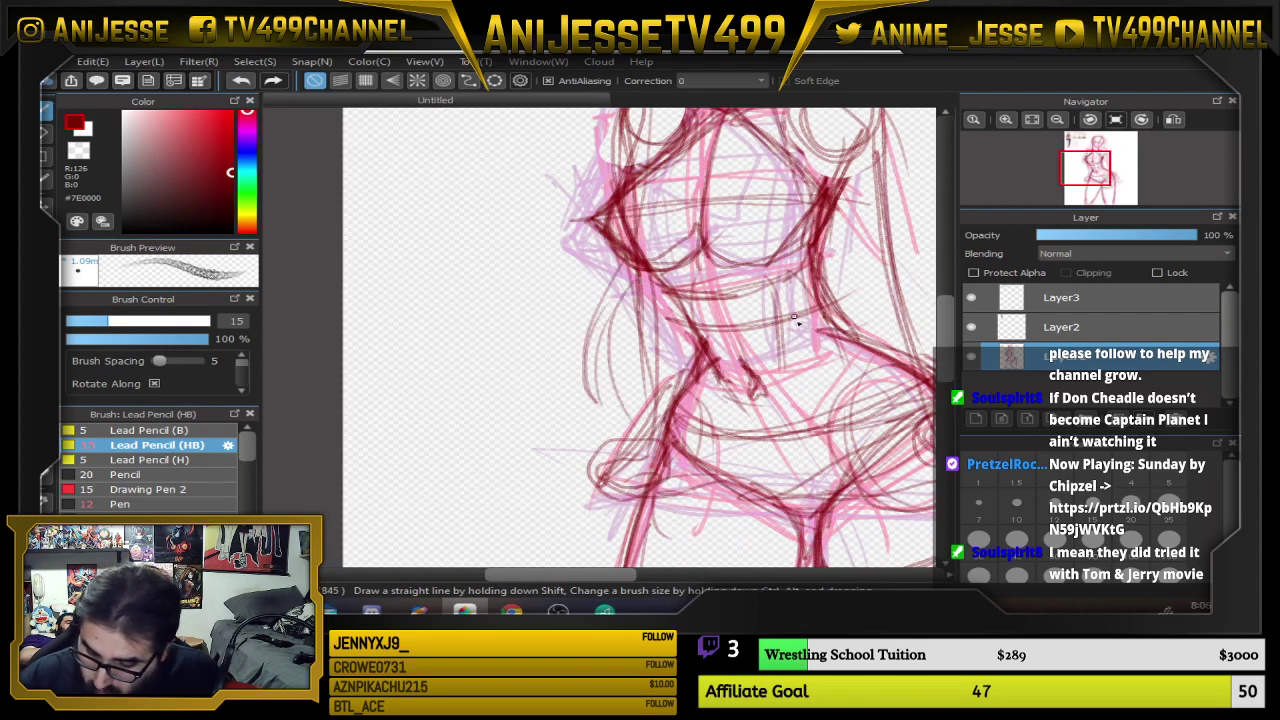
Sketch long hair strands falling beside the arm and waist on the wider-hip side of the torso
{"action": "left_click_drag", "start_coordinate": [892, 219], "coordinate": [757, 316]}
{"action": "left_click_drag", "start_coordinate": [747, 202], "coordinate": [757, 366]}
{"action": "left_click_drag", "start_coordinate": [722, 278], "coordinate": [853, 412]}
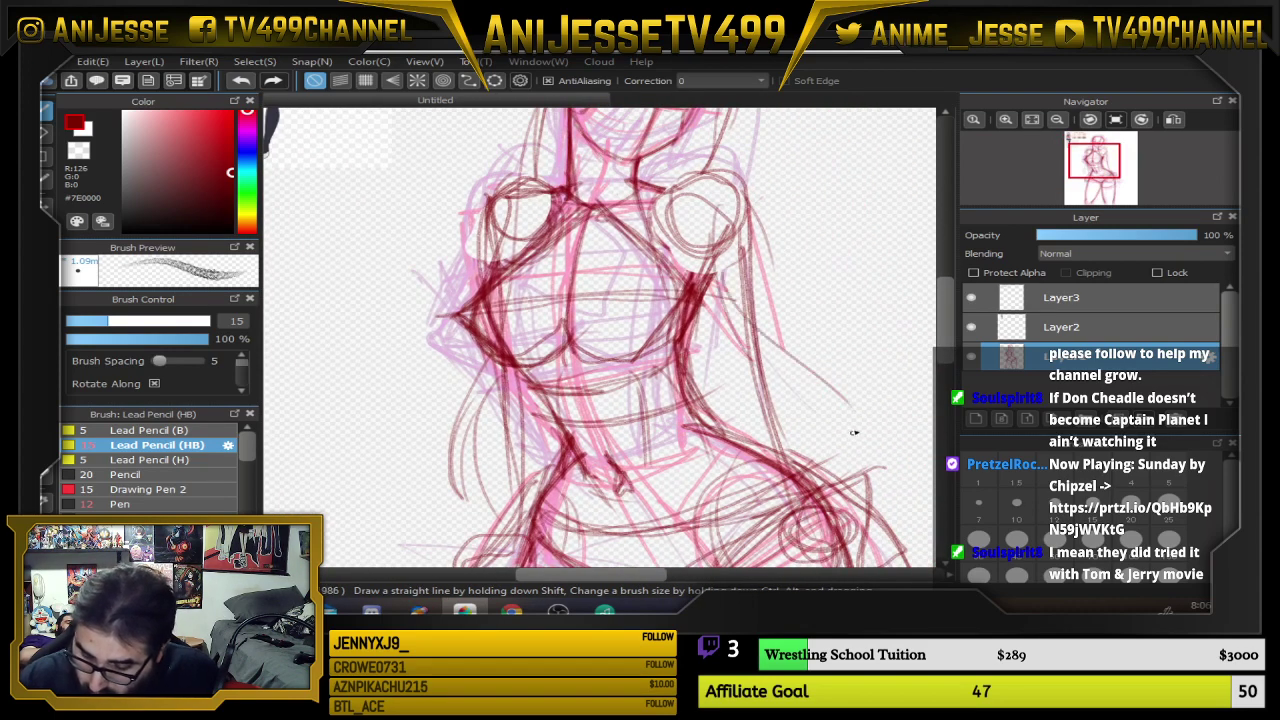
{"action": "mouse_move", "coordinate": [768, 366]}
{"action": "left_mouse_down"}
{"action": "mouse_move", "coordinate": [850, 416]}
{"action": "mouse_move", "coordinate": [838, 456]}
{"action": "mouse_move", "coordinate": [812, 477]}
{"action": "left_mouse_up"}
{"action": "left_click_drag", "start_coordinate": [815, 330], "coordinate": [830, 462]}
Continue the hair from the side of the head down past the shoulder circle on the wider-hip side
{"action": "left_click_drag", "start_coordinate": [760, 224], "coordinate": [748, 278]}
{"action": "mouse_move", "coordinate": [765, 186]}
{"action": "left_mouse_down"}
{"action": "mouse_move", "coordinate": [730, 330]}
{"action": "mouse_move", "coordinate": [728, 448]}
{"action": "left_mouse_up"}
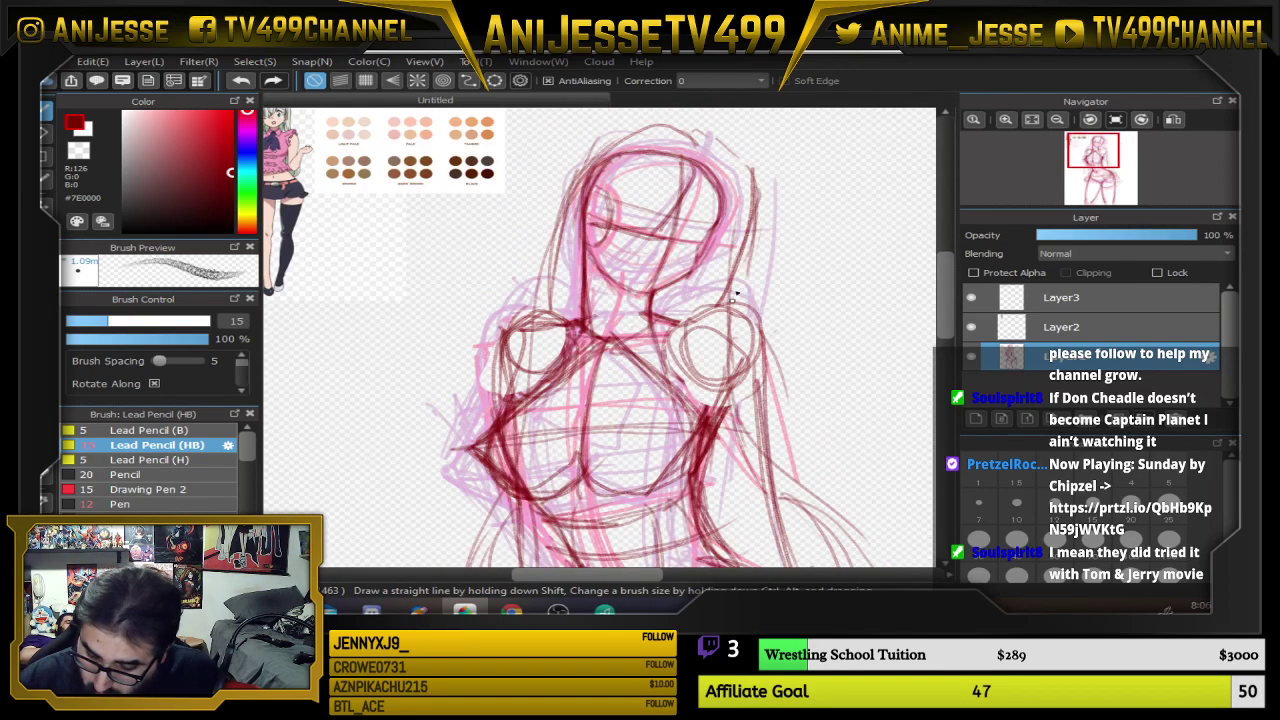
{"action": "mouse_move", "coordinate": [730, 312]}
{"action": "left_mouse_down"}
{"action": "mouse_move", "coordinate": [751, 170]}
{"action": "mouse_move", "coordinate": [712, 138]}
{"action": "mouse_move", "coordinate": [694, 172]}
{"action": "mouse_move", "coordinate": [696, 128]}
{"action": "mouse_move", "coordinate": [547, 262]}
{"action": "mouse_move", "coordinate": [588, 160]}
{"action": "left_mouse_up"}
{"action": "mouse_move", "coordinate": [582, 209]}
{"action": "left_mouse_down"}
{"action": "mouse_move", "coordinate": [664, 228]}
{"action": "mouse_move", "coordinate": [631, 291]}
{"action": "mouse_move", "coordinate": [698, 330]}
{"action": "left_mouse_up"}
{"action": "left_click_drag", "start_coordinate": [819, 287], "coordinate": [778, 392]}
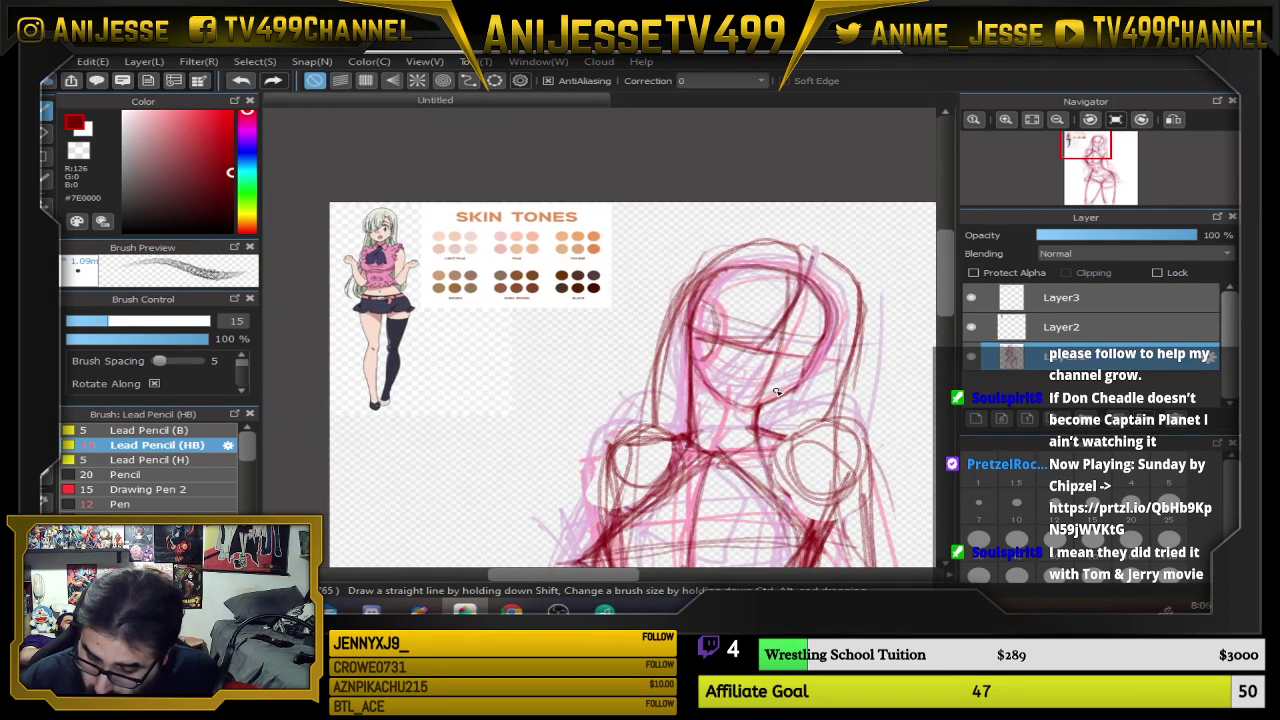
{"action": "scroll", "coordinate": [776, 390], "scroll_direction": "down", "scroll_amount": 4}
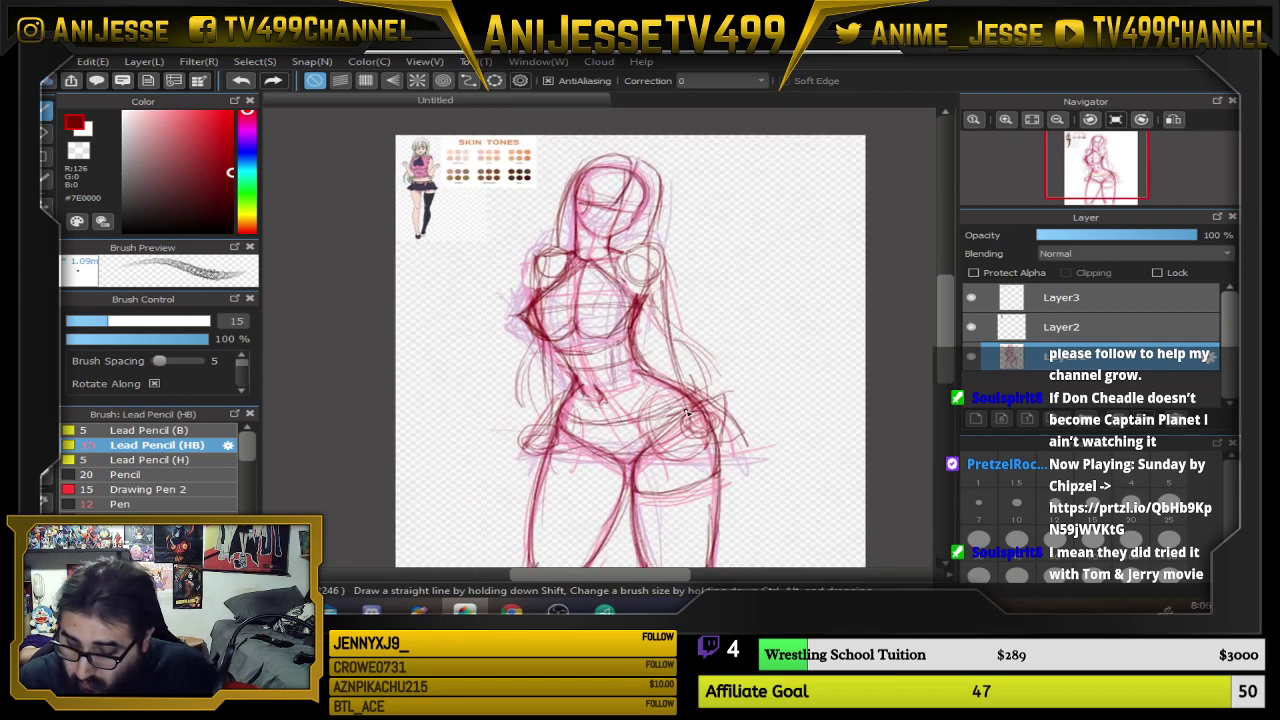
{"action": "scroll", "coordinate": [686, 411], "scroll_direction": "down", "scroll_amount": 4}
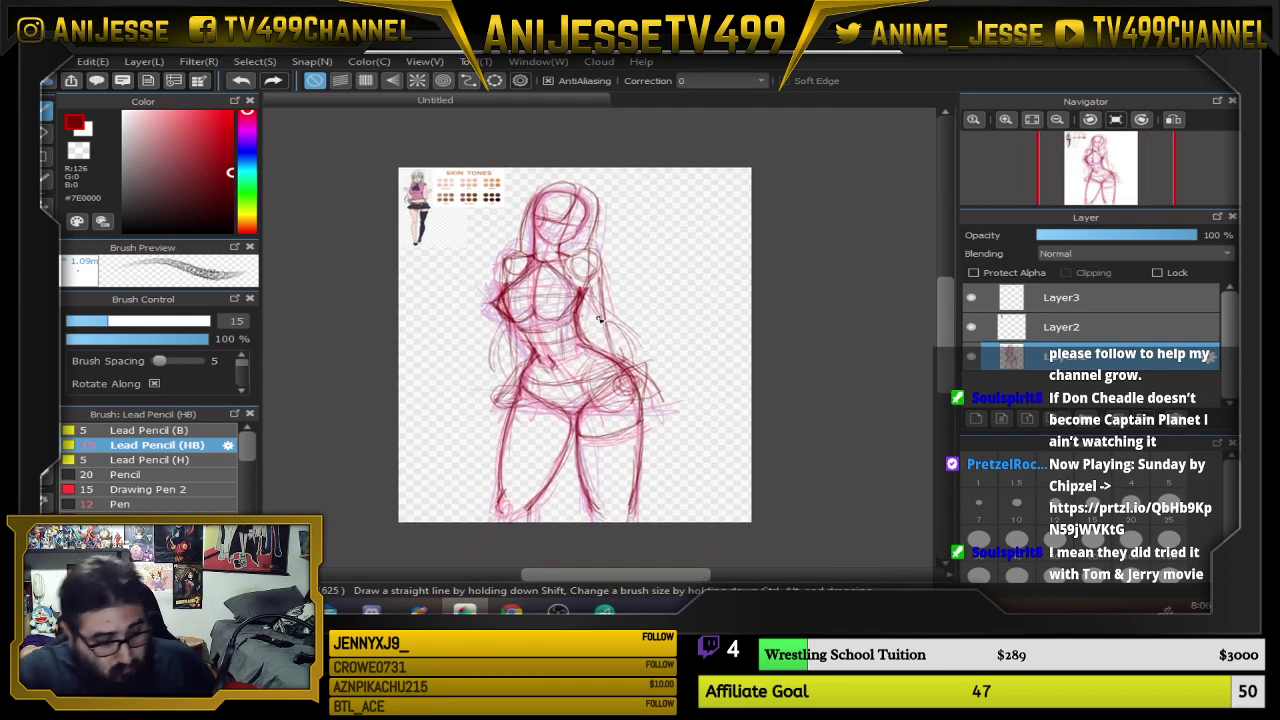
Transform the figure sketch to scale it up slightly so the legs run past the canvas's lower edge
{"action": "key", "text": "ctrl+t"}
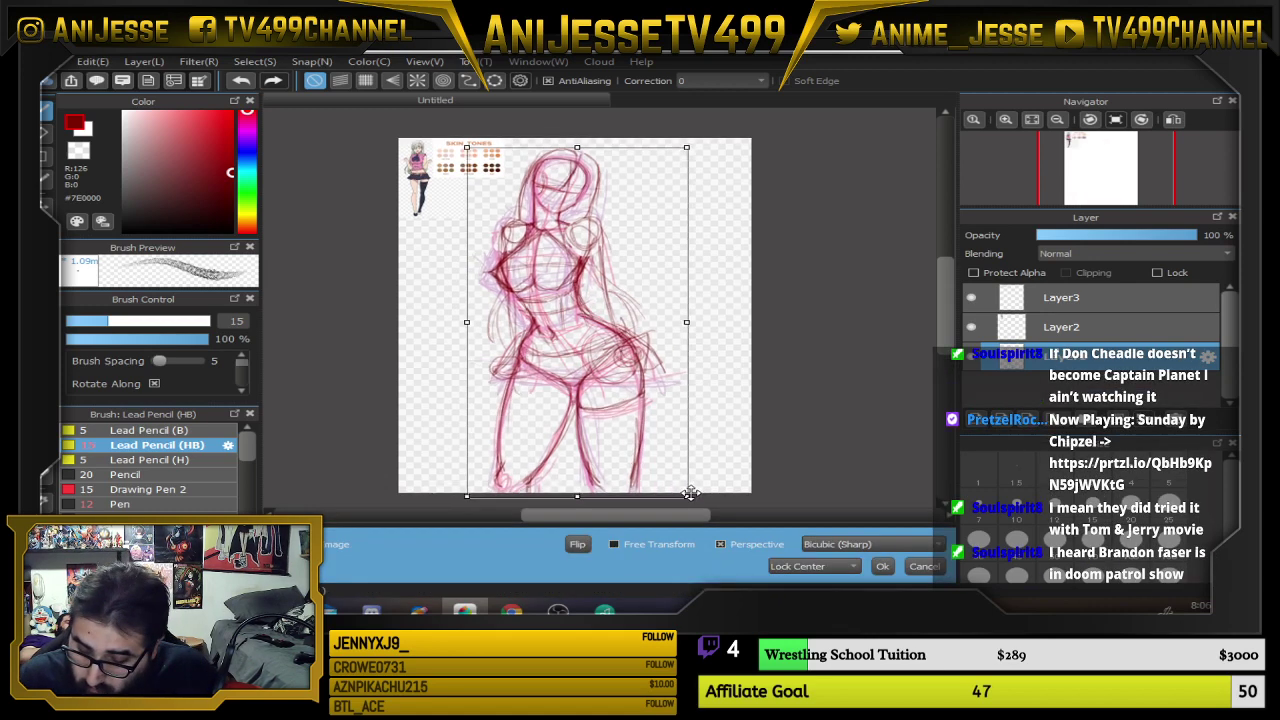
{"action": "left_click_drag", "start_coordinate": [690, 493], "coordinate": [694, 498]}
{"action": "left_click_drag", "start_coordinate": [676, 342], "coordinate": [683, 338]}
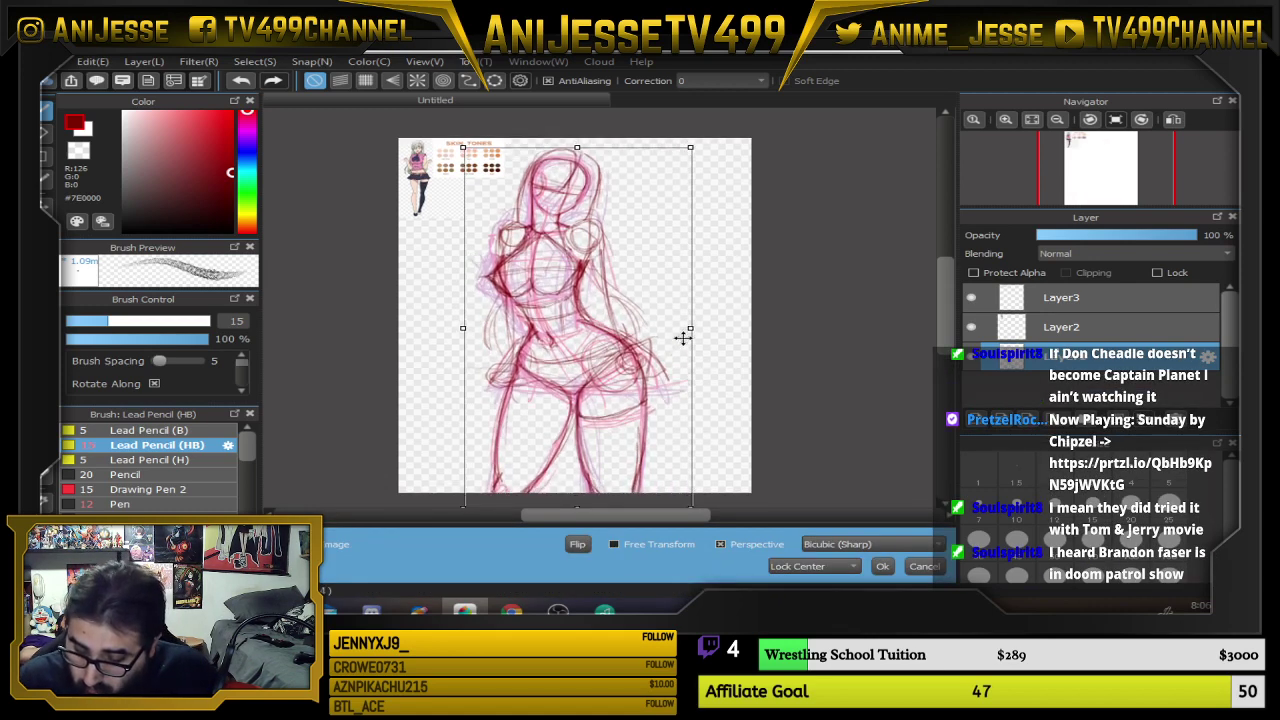
{"action": "key", "text": "Return"}
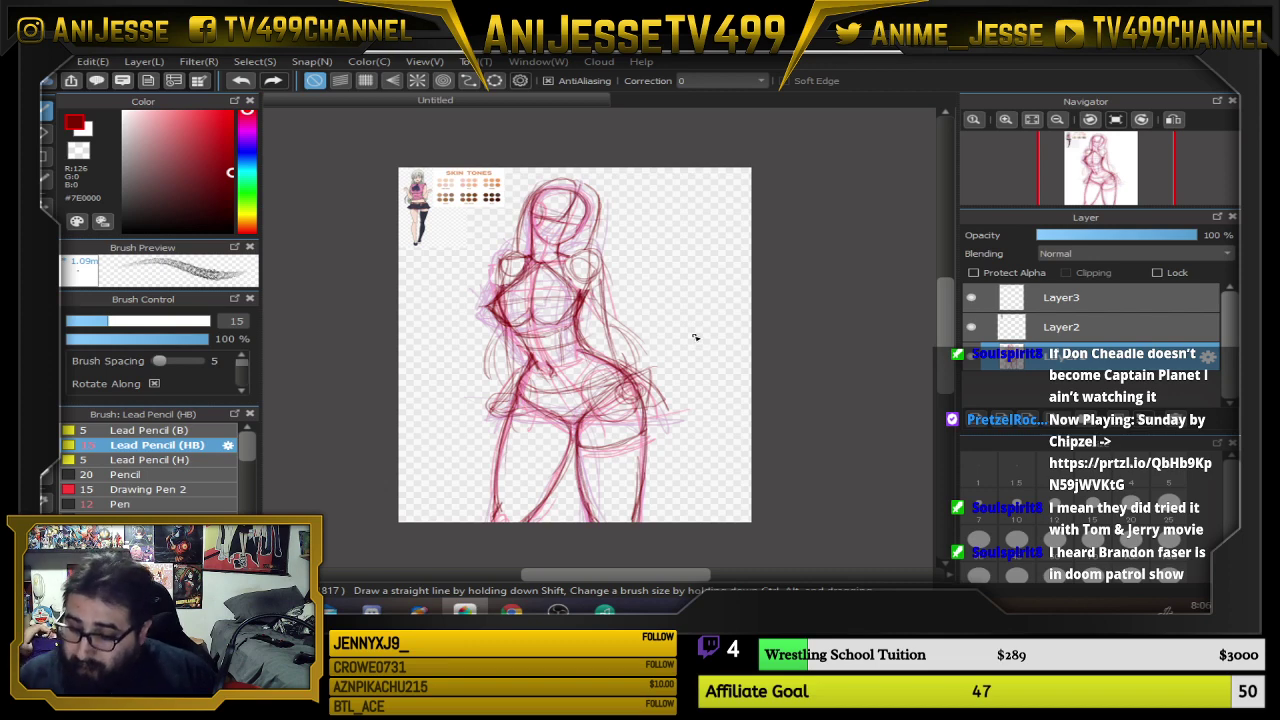
Lower the rough sketch layer's opacity to 42% and add a new layer above it at 100% opacity
{"action": "left_click", "coordinate": [1107, 238]}
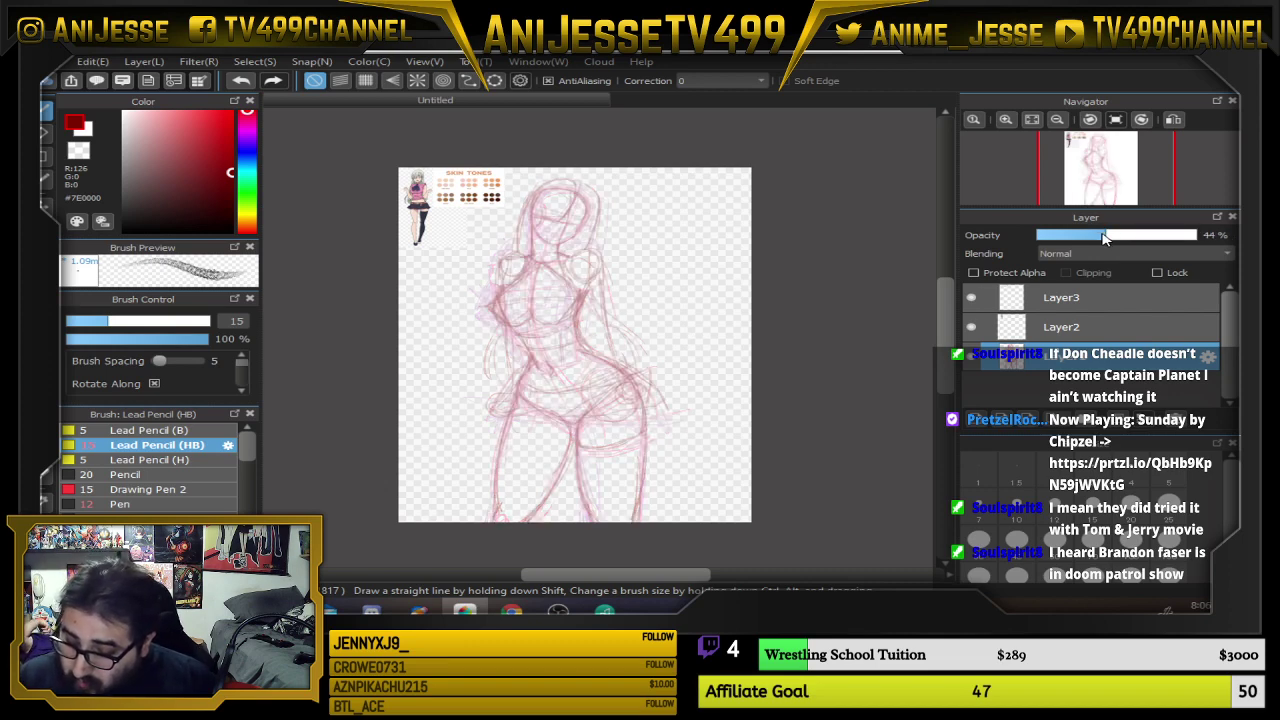
{"action": "left_click_drag", "start_coordinate": [1104, 237], "coordinate": [1200, 236]}
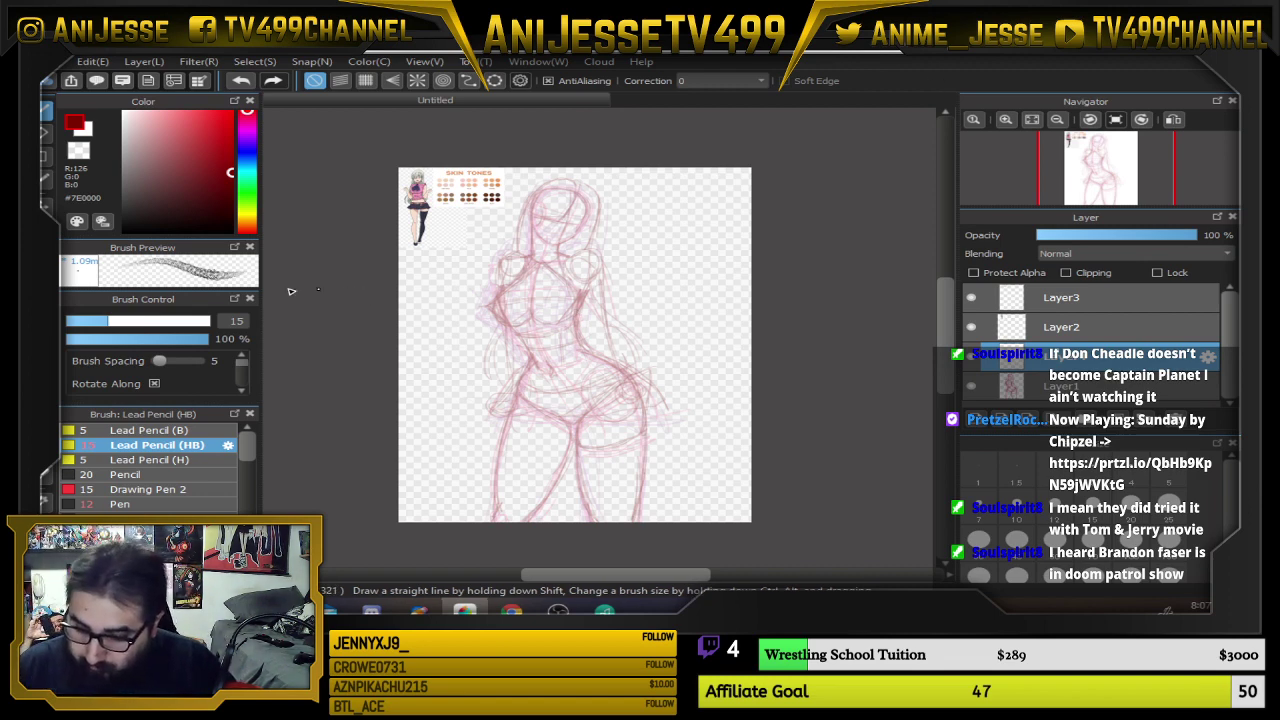
Set the pencil colour to purple #70007E and try a small ear arc at the end of the eye guideline
{"action": "left_click", "coordinate": [248, 134]}
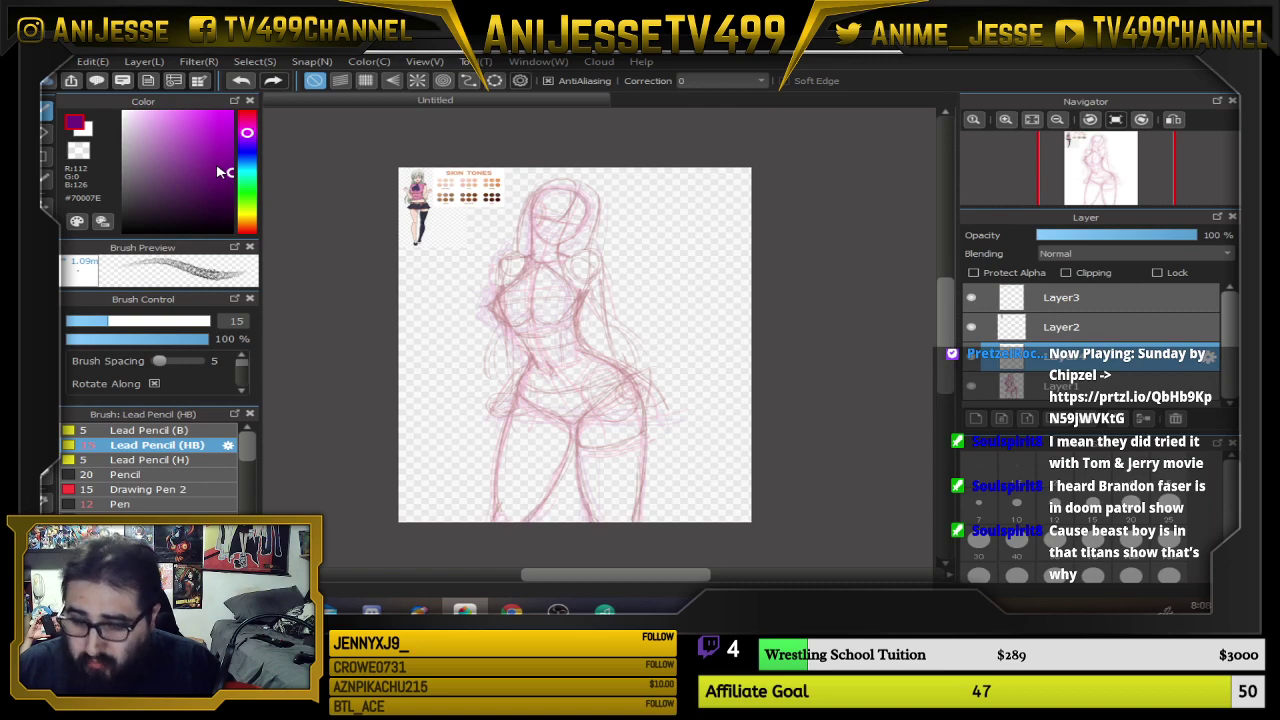
{"action": "scroll", "coordinate": [543, 243], "scroll_direction": "up", "scroll_amount": 5}
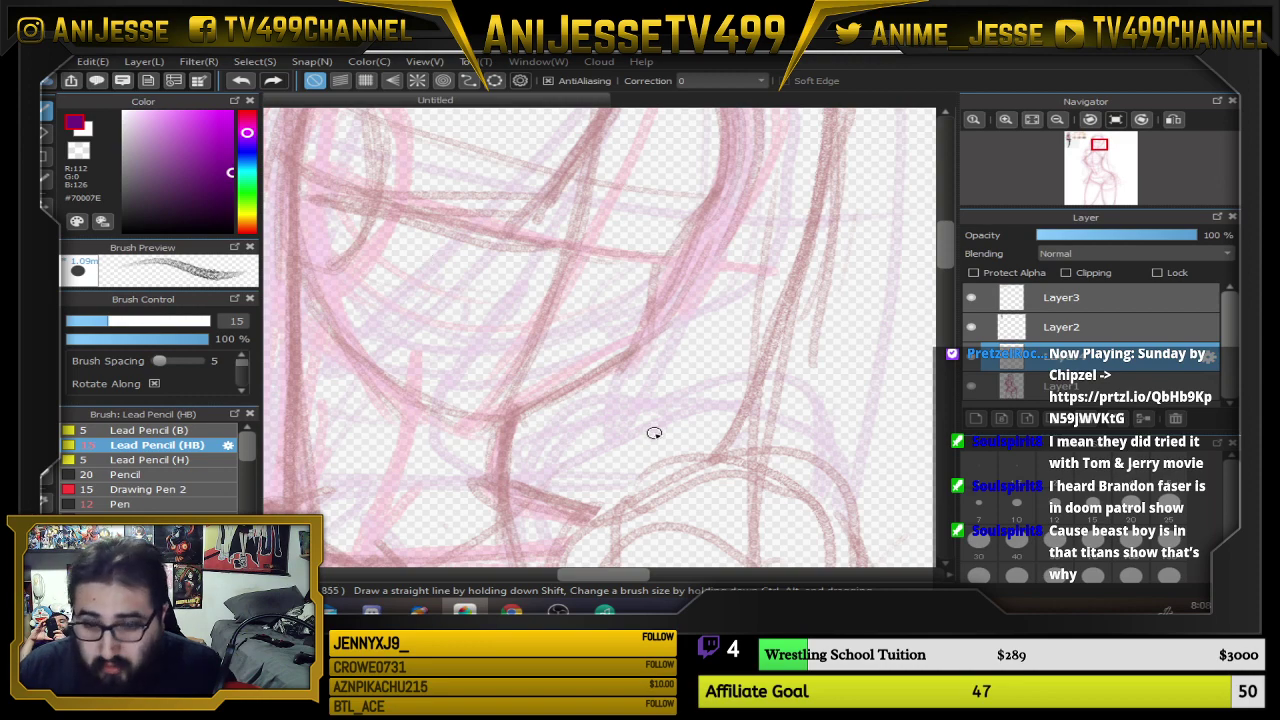
{"action": "scroll", "coordinate": [654, 433], "scroll_direction": "down", "scroll_amount": 5}
{"action": "scroll", "coordinate": [508, 372], "scroll_direction": "up", "scroll_amount": 7}
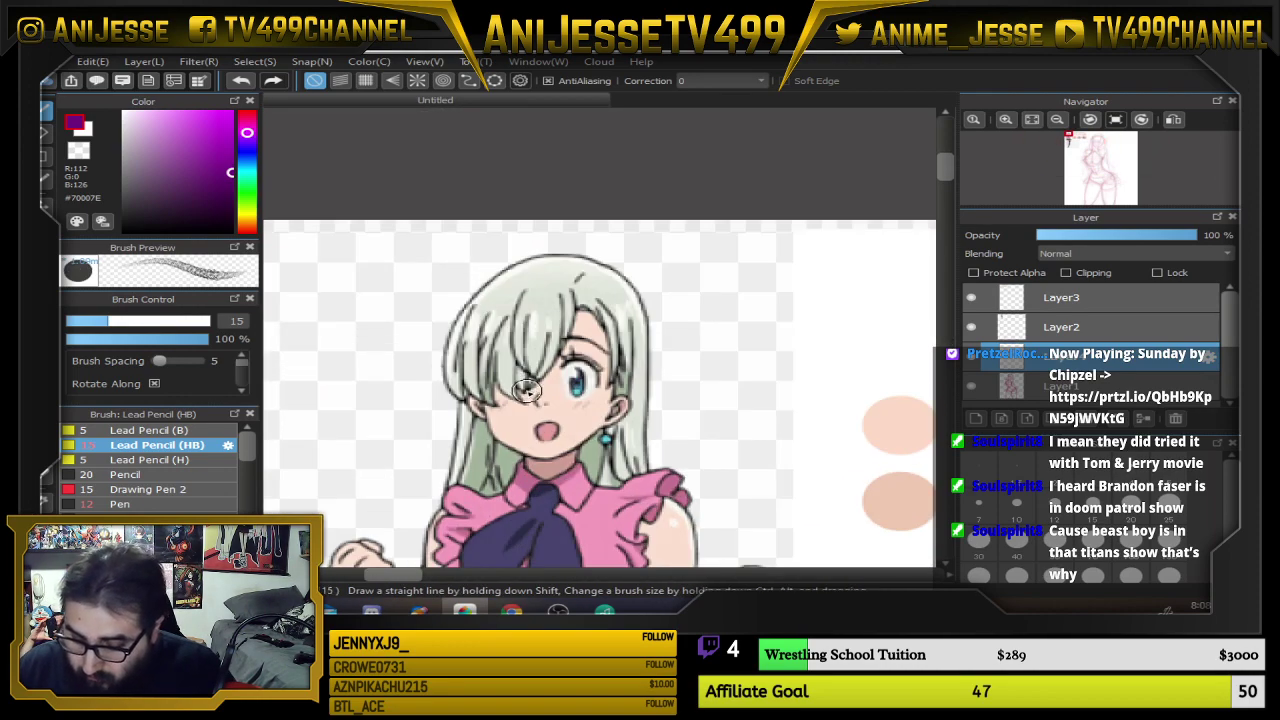
{"action": "scroll", "coordinate": [527, 390], "scroll_direction": "down", "scroll_amount": 4}
{"action": "scroll", "coordinate": [600, 265], "scroll_direction": "up", "scroll_amount": 5}
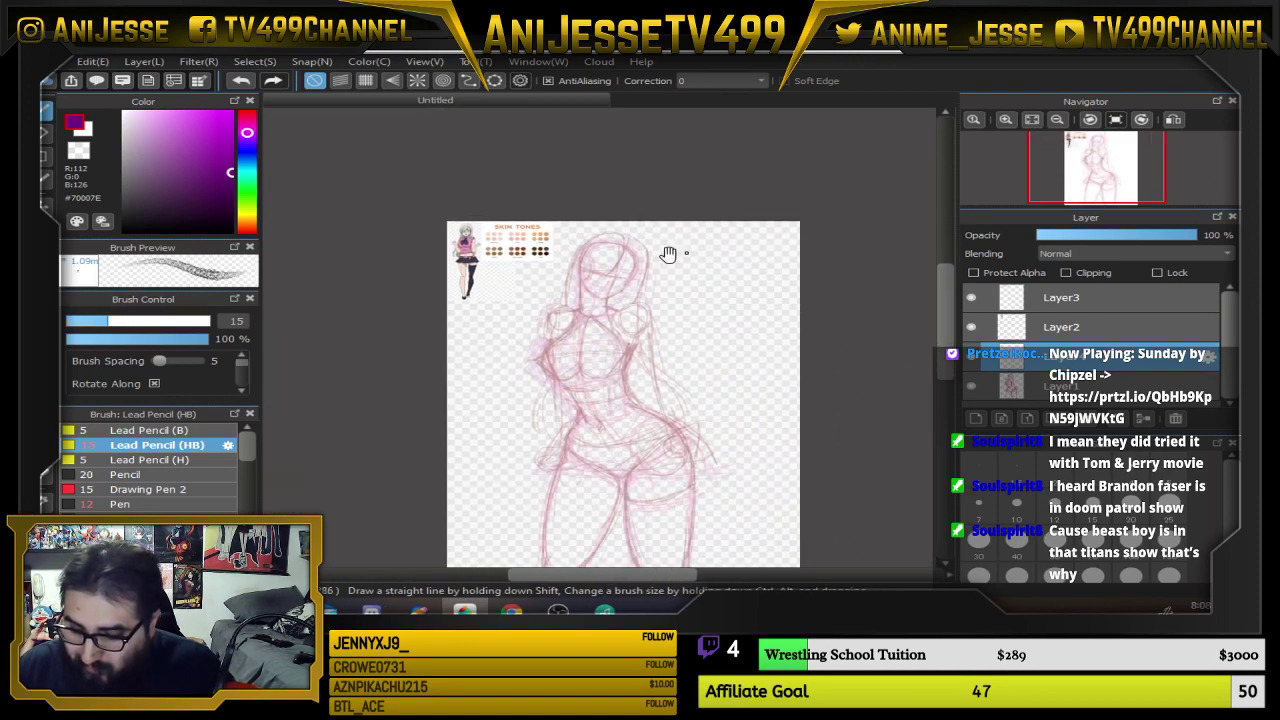
{"action": "scroll", "coordinate": [547, 277], "scroll_direction": "up", "scroll_amount": 3}
{"action": "left_click_drag", "start_coordinate": [522, 314], "coordinate": [620, 472]}
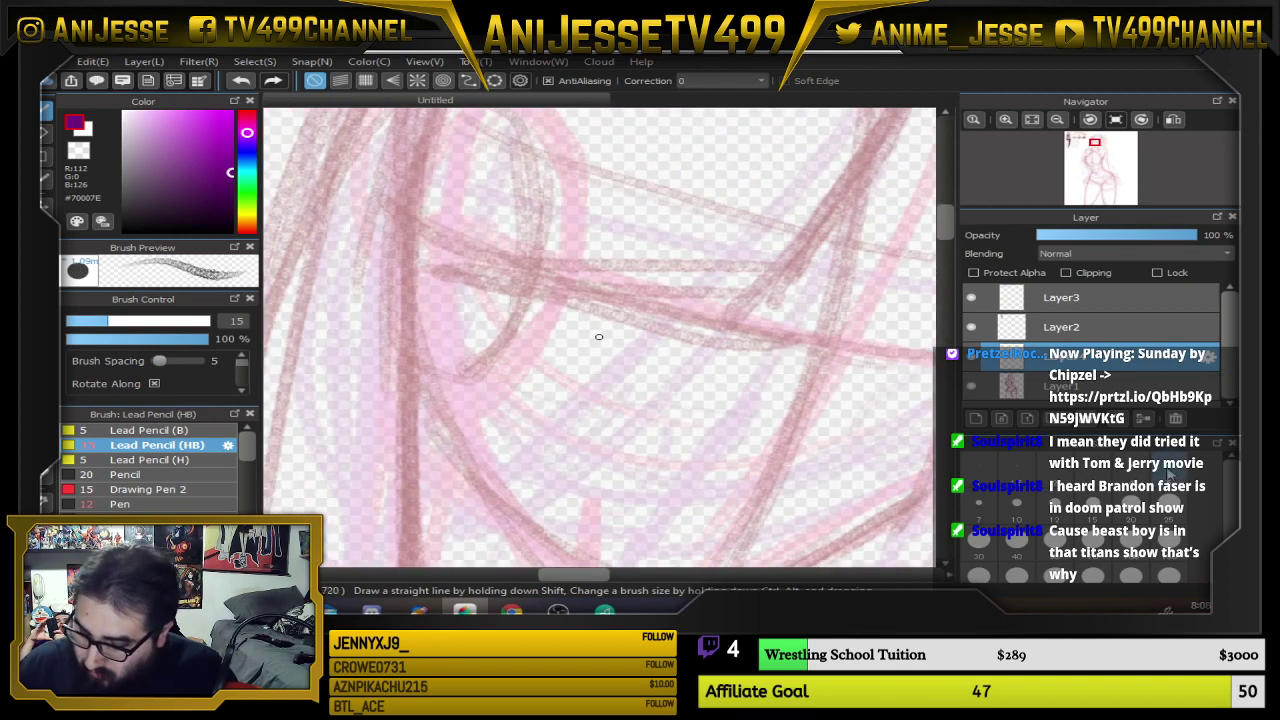
{"action": "mouse_move", "coordinate": [443, 249]}
{"action": "left_mouse_down"}
{"action": "mouse_move", "coordinate": [398, 219]}
{"action": "mouse_move", "coordinate": [428, 233]}
{"action": "mouse_move", "coordinate": [381, 243]}
{"action": "mouse_move", "coordinate": [398, 230]}
{"action": "mouse_move", "coordinate": [374, 273]}
{"action": "left_mouse_up"}
{"action": "scroll", "coordinate": [325, 347], "scroll_direction": "down", "scroll_amount": 3}
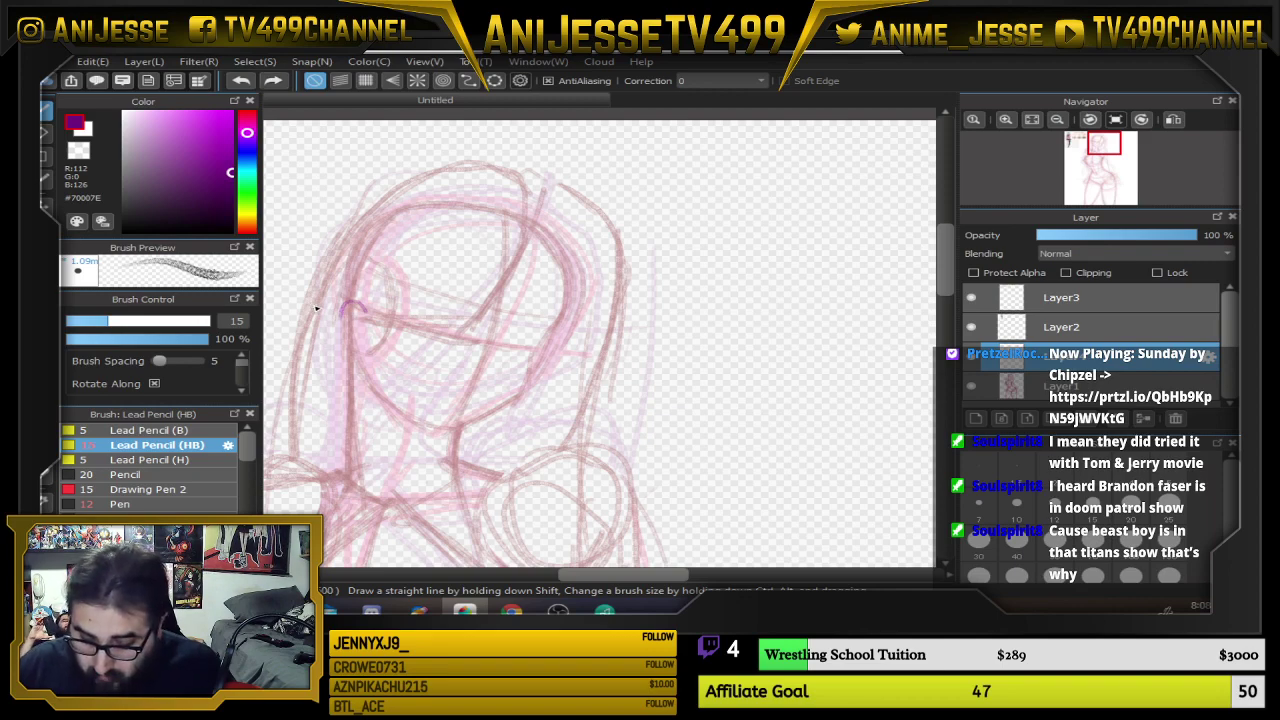
Check the reference character and change the pencil colour to the muted purple #63306A
{"action": "left_click_drag", "start_coordinate": [398, 316], "coordinate": [852, 356]}
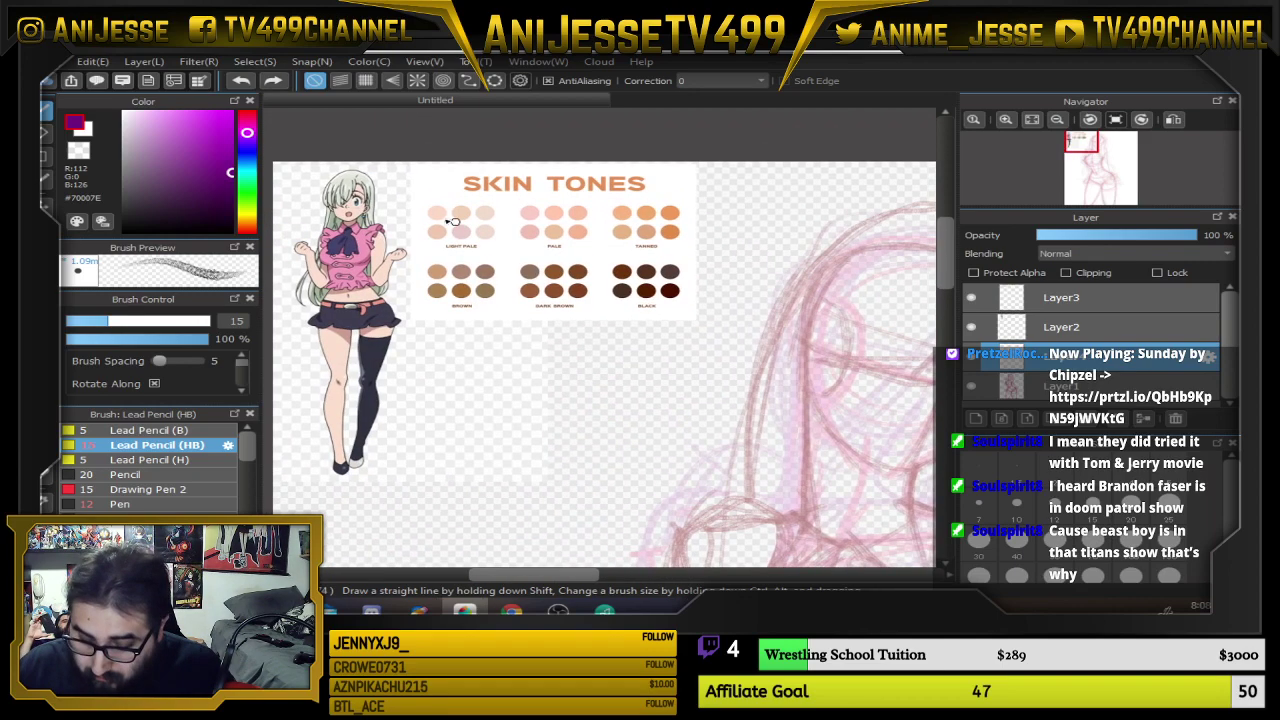
{"action": "scroll", "coordinate": [370, 204], "scroll_direction": "up", "scroll_amount": 3}
{"action": "scroll", "coordinate": [359, 208], "scroll_direction": "down", "scroll_amount": 5}
{"action": "scroll", "coordinate": [542, 340], "scroll_direction": "up", "scroll_amount": 3}
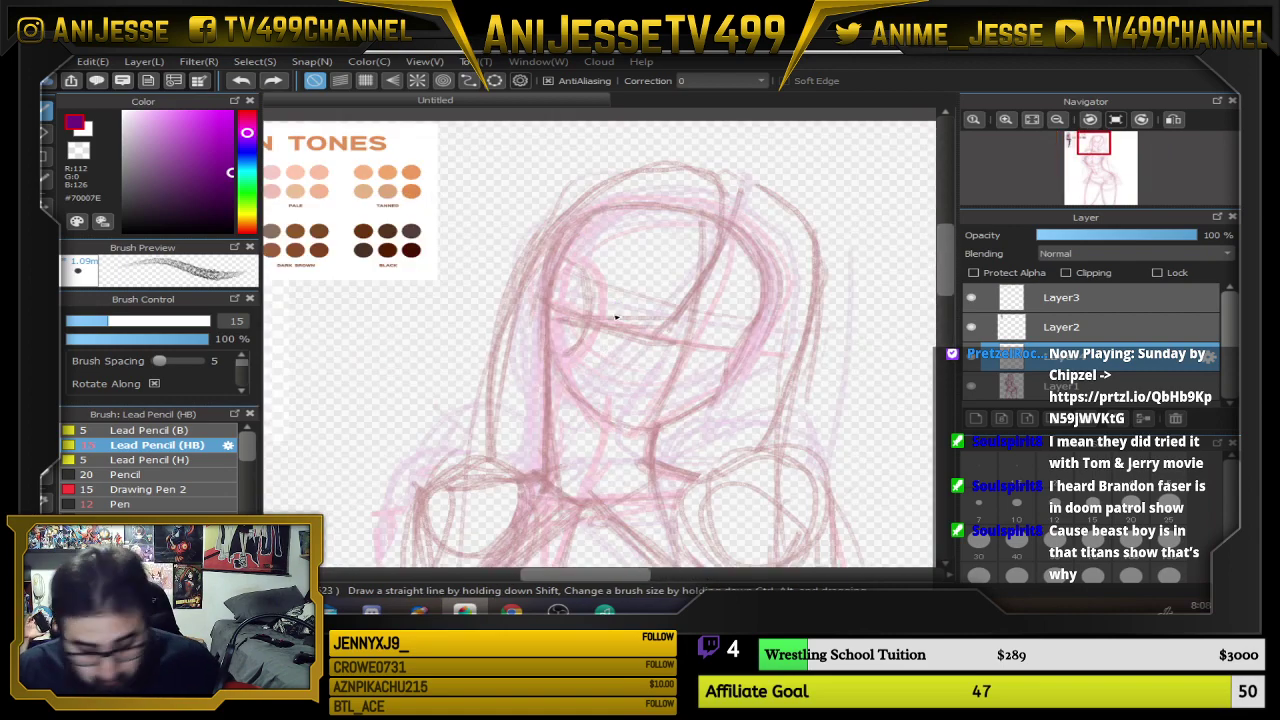
{"action": "mouse_move", "coordinate": [225, 176]}
{"action": "left_mouse_down"}
{"action": "mouse_move", "coordinate": [197, 195]}
{"action": "mouse_move", "coordinate": [183, 184]}
{"action": "left_mouse_up"}
{"action": "scroll", "coordinate": [520, 360], "scroll_direction": "up", "scroll_amount": 4}
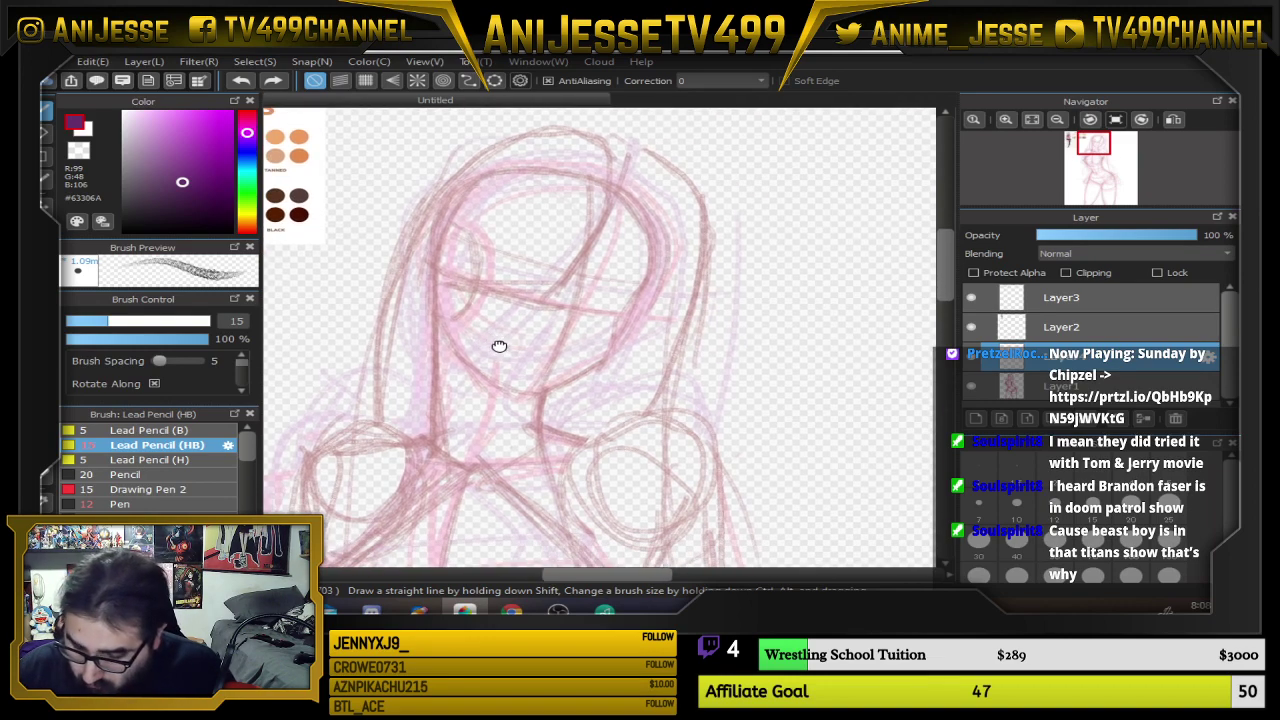
Outline the ear at the end of the eye guideline
{"action": "mouse_move", "coordinate": [370, 216]}
{"action": "left_mouse_down"}
{"action": "mouse_move", "coordinate": [323, 272]}
{"action": "mouse_move", "coordinate": [353, 327]}
{"action": "mouse_move", "coordinate": [317, 262]}
{"action": "mouse_move", "coordinate": [368, 329]}
{"action": "mouse_move", "coordinate": [385, 323]}
{"action": "mouse_move", "coordinate": [366, 330]}
{"action": "mouse_move", "coordinate": [326, 273]}
{"action": "mouse_move", "coordinate": [329, 233]}
{"action": "mouse_move", "coordinate": [342, 196]}
{"action": "left_mouse_up"}
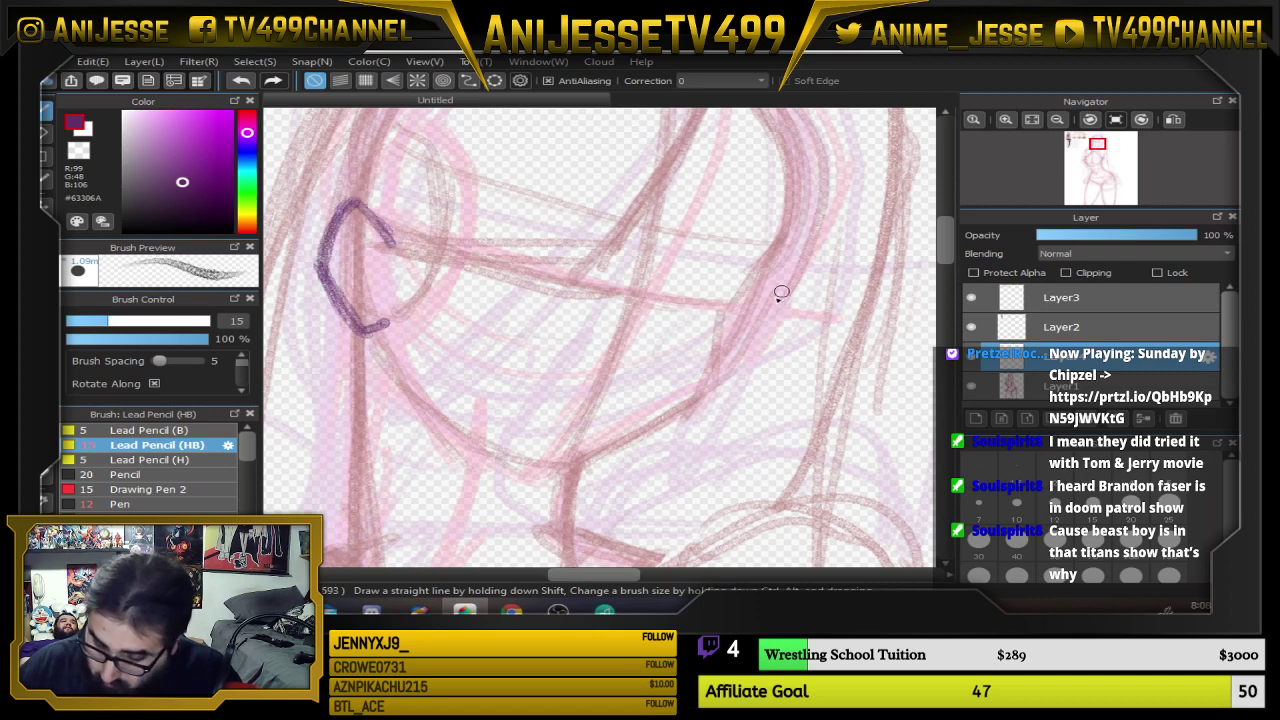
{"action": "mouse_move", "coordinate": [765, 314]}
{"action": "left_mouse_down"}
{"action": "mouse_move", "coordinate": [739, 353]}
{"action": "mouse_move", "coordinate": [760, 320]}
{"action": "left_mouse_up"}
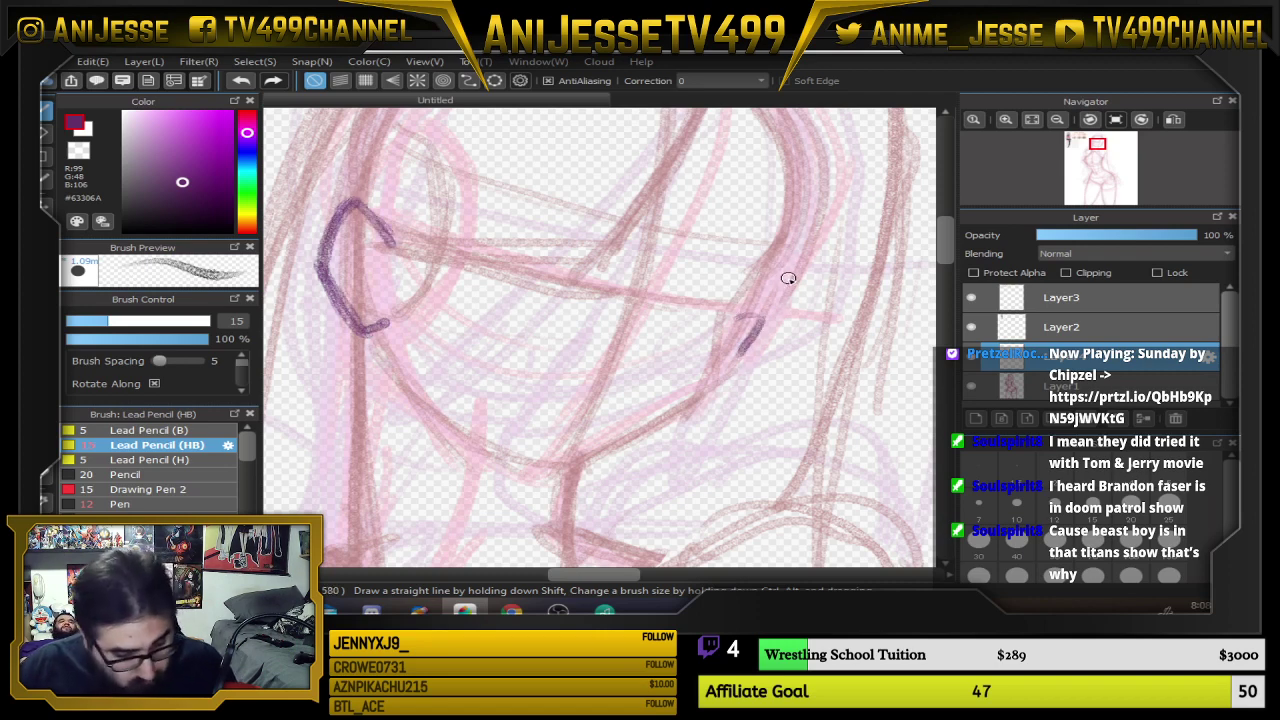
{"action": "key", "text": "ctrl+z"}
Draw the face contour from the far temple and cheek down to the pointed chin and back along the jaw to the ear
{"action": "mouse_move", "coordinate": [390, 345]}
{"action": "left_mouse_down"}
{"action": "mouse_move", "coordinate": [396, 389]}
{"action": "mouse_move", "coordinate": [594, 478]}
{"action": "mouse_move", "coordinate": [522, 458]}
{"action": "mouse_move", "coordinate": [586, 468]}
{"action": "mouse_move", "coordinate": [698, 396]}
{"action": "mouse_move", "coordinate": [660, 420]}
{"action": "mouse_move", "coordinate": [731, 302]}
{"action": "left_mouse_up"}
{"action": "mouse_move", "coordinate": [722, 362]}
{"action": "left_mouse_down"}
{"action": "mouse_move", "coordinate": [779, 214]}
{"action": "mouse_move", "coordinate": [761, 355]}
{"action": "left_mouse_up"}
{"action": "mouse_move", "coordinate": [676, 478]}
{"action": "left_mouse_down"}
{"action": "mouse_move", "coordinate": [734, 320]}
{"action": "mouse_move", "coordinate": [680, 170]}
{"action": "mouse_move", "coordinate": [720, 365]}
{"action": "mouse_move", "coordinate": [751, 286]}
{"action": "mouse_move", "coordinate": [690, 173]}
{"action": "left_mouse_up"}
{"action": "mouse_move", "coordinate": [690, 173]}
{"action": "left_mouse_down"}
{"action": "mouse_move", "coordinate": [740, 269]}
{"action": "mouse_move", "coordinate": [737, 330]}
{"action": "left_mouse_up"}
{"action": "mouse_move", "coordinate": [742, 410]}
{"action": "left_mouse_down"}
{"action": "mouse_move", "coordinate": [795, 223]}
{"action": "mouse_move", "coordinate": [747, 331]}
{"action": "mouse_move", "coordinate": [652, 376]}
{"action": "left_mouse_up"}
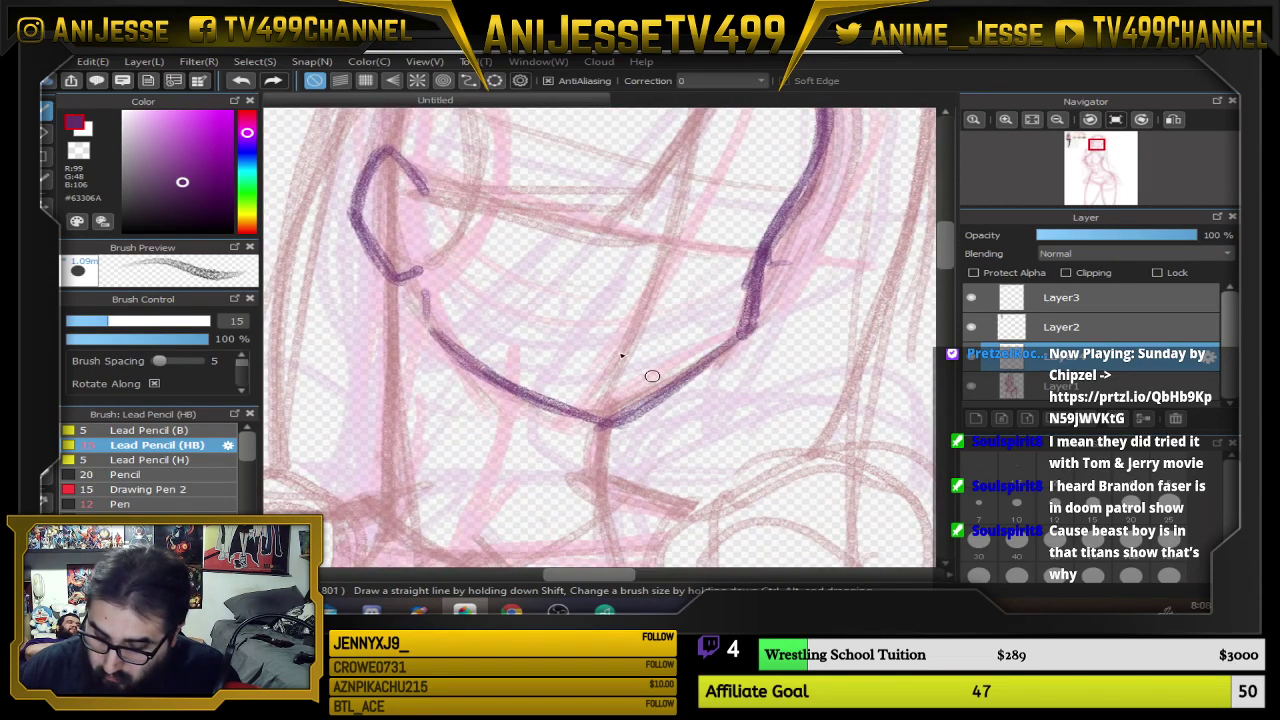
{"action": "mouse_move", "coordinate": [388, 281]}
{"action": "left_mouse_down"}
{"action": "mouse_move", "coordinate": [384, 368]}
{"action": "mouse_move", "coordinate": [396, 360]}
{"action": "left_mouse_up"}
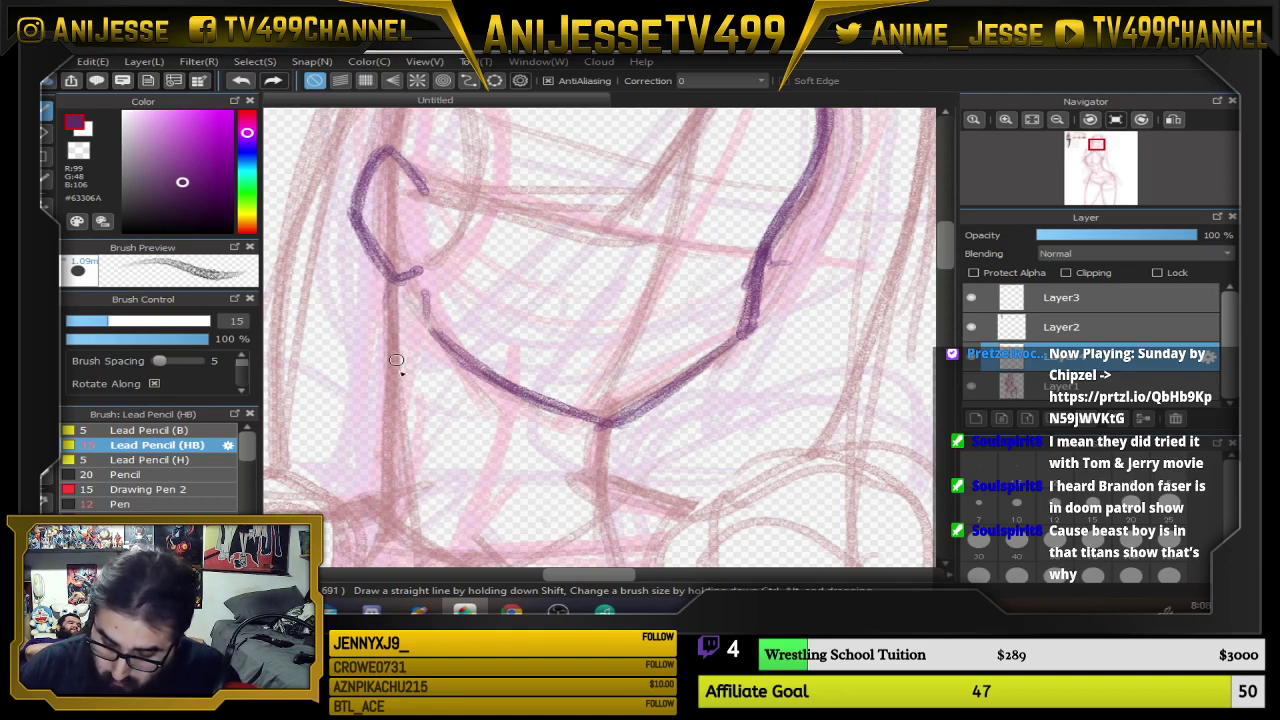
{"action": "mouse_move", "coordinate": [419, 289]}
{"action": "left_mouse_down"}
{"action": "mouse_move", "coordinate": [471, 366]}
{"action": "mouse_move", "coordinate": [429, 316]}
{"action": "left_mouse_up"}
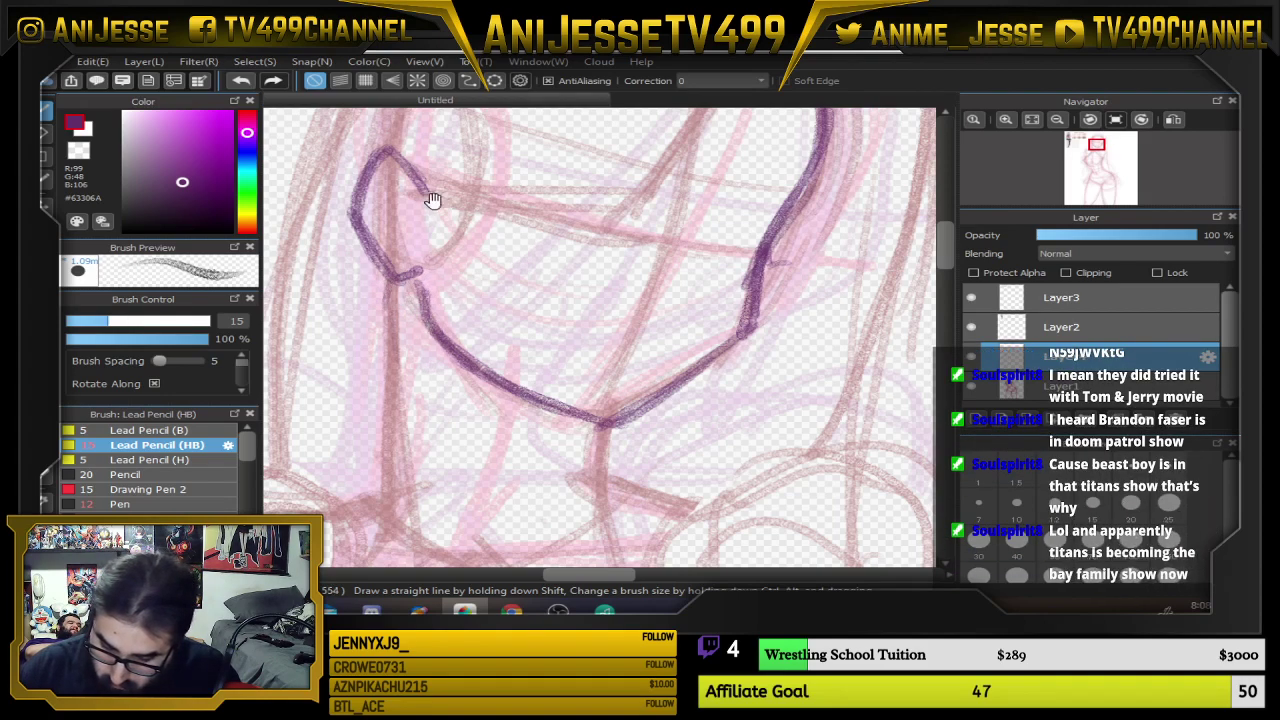
Add the inner-ear marks, extend the far temple line up the forehead and place short strokes beside the far cheek
{"action": "mouse_move", "coordinate": [433, 193]}
{"action": "left_mouse_down"}
{"action": "mouse_move", "coordinate": [469, 341]}
{"action": "mouse_move", "coordinate": [413, 351]}
{"action": "left_mouse_up"}
{"action": "mouse_move", "coordinate": [423, 334]}
{"action": "left_mouse_down"}
{"action": "mouse_move", "coordinate": [447, 357]}
{"action": "mouse_move", "coordinate": [457, 394]}
{"action": "left_mouse_up"}
{"action": "left_click_drag", "start_coordinate": [819, 390], "coordinate": [799, 438]}
{"action": "mouse_move", "coordinate": [860, 365]}
{"action": "left_mouse_down"}
{"action": "mouse_move", "coordinate": [871, 317]}
{"action": "mouse_move", "coordinate": [853, 360]}
{"action": "left_mouse_up"}
{"action": "left_click_drag", "start_coordinate": [446, 306], "coordinate": [516, 385]}
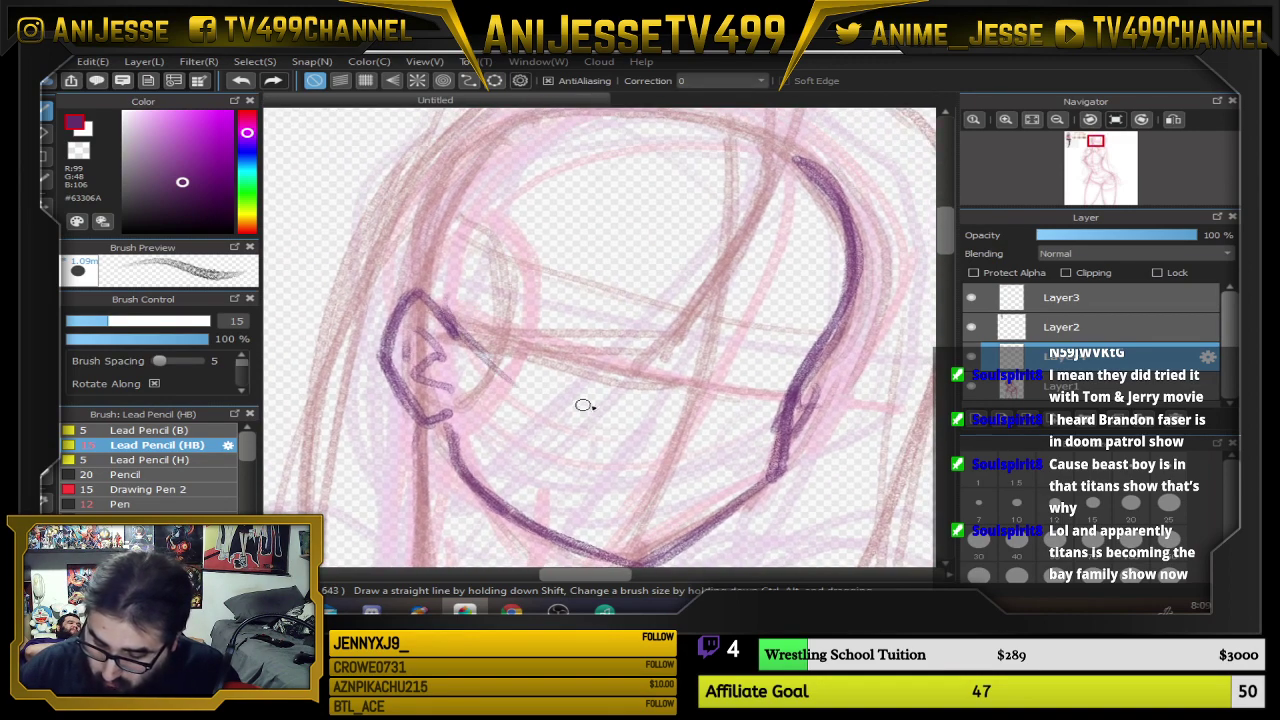
Draw the face's curved vertical centre guideline and eye line, and add a short mouth mark above the chin
{"action": "mouse_move", "coordinate": [689, 377]}
{"action": "left_mouse_down"}
{"action": "mouse_move", "coordinate": [754, 260]}
{"action": "mouse_move", "coordinate": [740, 311]}
{"action": "left_mouse_up"}
{"action": "mouse_move", "coordinate": [796, 132]}
{"action": "left_mouse_down"}
{"action": "mouse_move", "coordinate": [714, 371]}
{"action": "mouse_move", "coordinate": [648, 488]}
{"action": "left_mouse_up"}
{"action": "left_click_drag", "start_coordinate": [741, 323], "coordinate": [836, 329]}
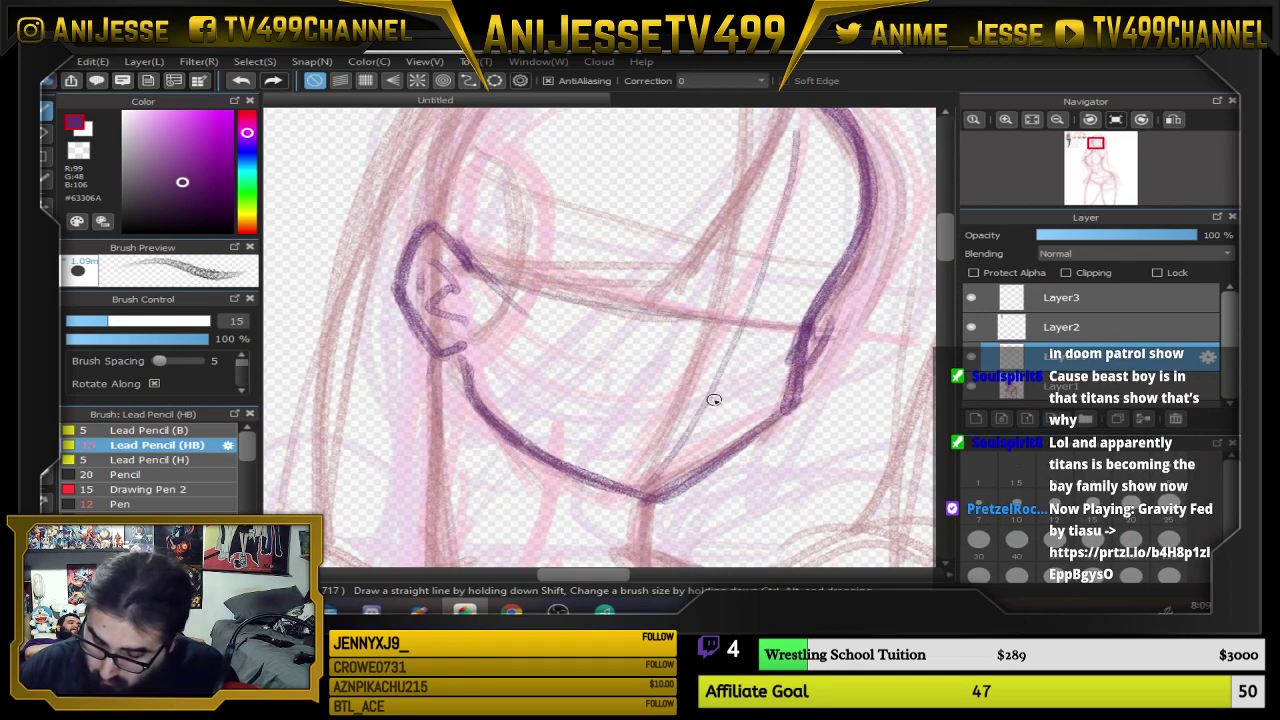
{"action": "mouse_move", "coordinate": [734, 399]}
{"action": "left_mouse_down"}
{"action": "mouse_move", "coordinate": [707, 409]}
{"action": "mouse_move", "coordinate": [600, 279]}
{"action": "left_mouse_up"}
{"action": "scroll", "coordinate": [698, 410], "scroll_direction": "down", "scroll_amount": 2}
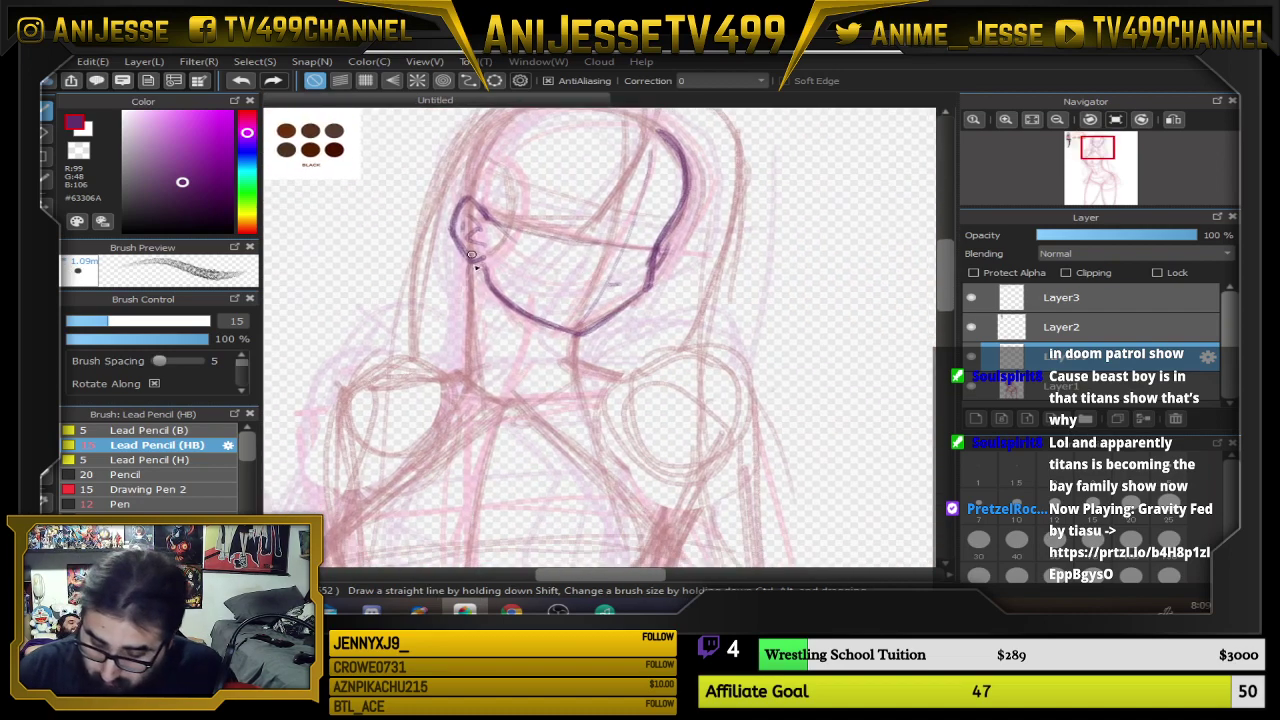
Fade the rough sketch on Layer1 further and reselect the line layer above it
{"action": "left_click", "coordinate": [1066, 386]}
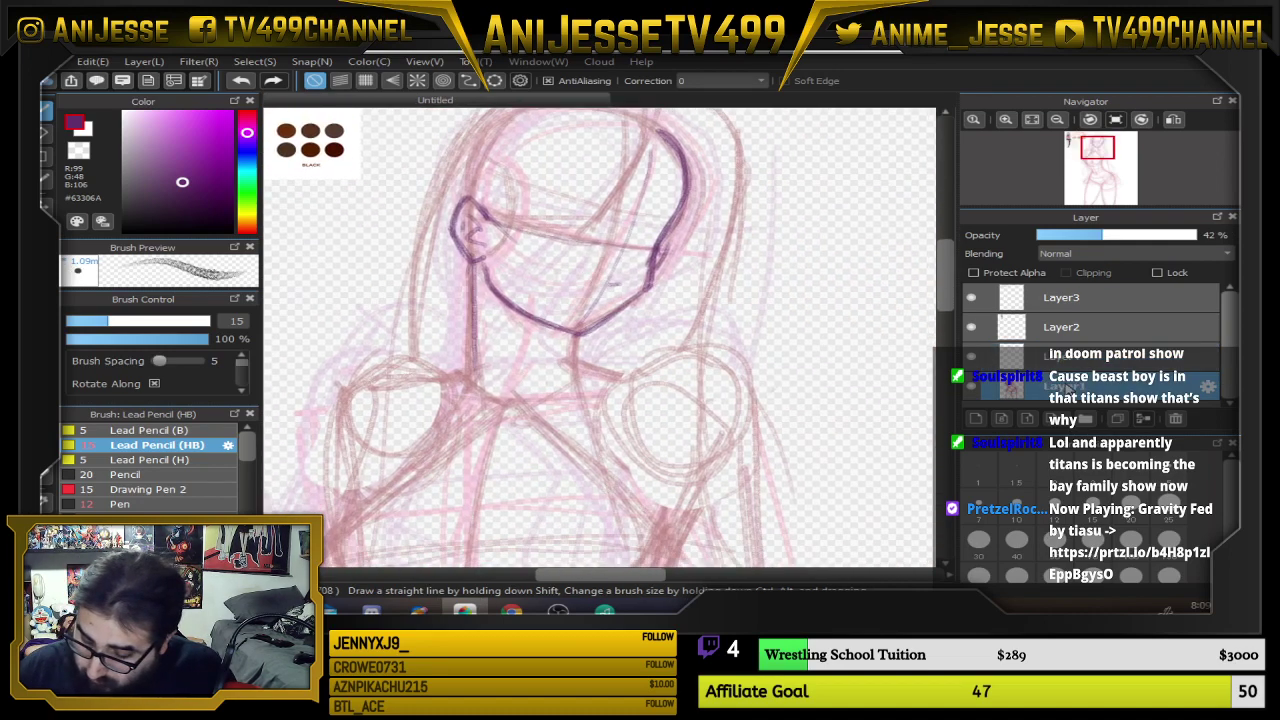
{"action": "left_click_drag", "start_coordinate": [1087, 237], "coordinate": [1091, 236]}
{"action": "left_click", "coordinate": [1073, 238]}
{"action": "left_click", "coordinate": [1133, 359]}
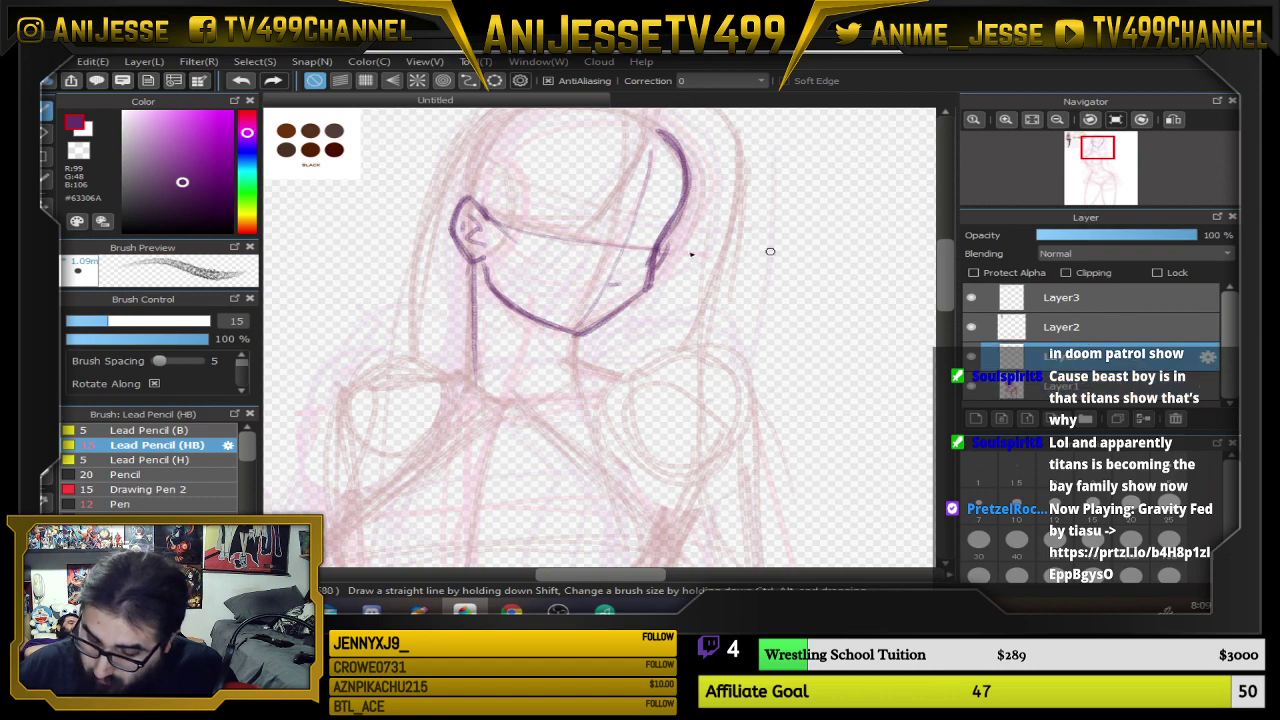
Try sketching the neck's side lines from the ear and chin down to the collar area
{"action": "mouse_move", "coordinate": [474, 270]}
{"action": "left_mouse_down"}
{"action": "mouse_move", "coordinate": [582, 332]}
{"action": "mouse_move", "coordinate": [574, 382]}
{"action": "left_mouse_up"}
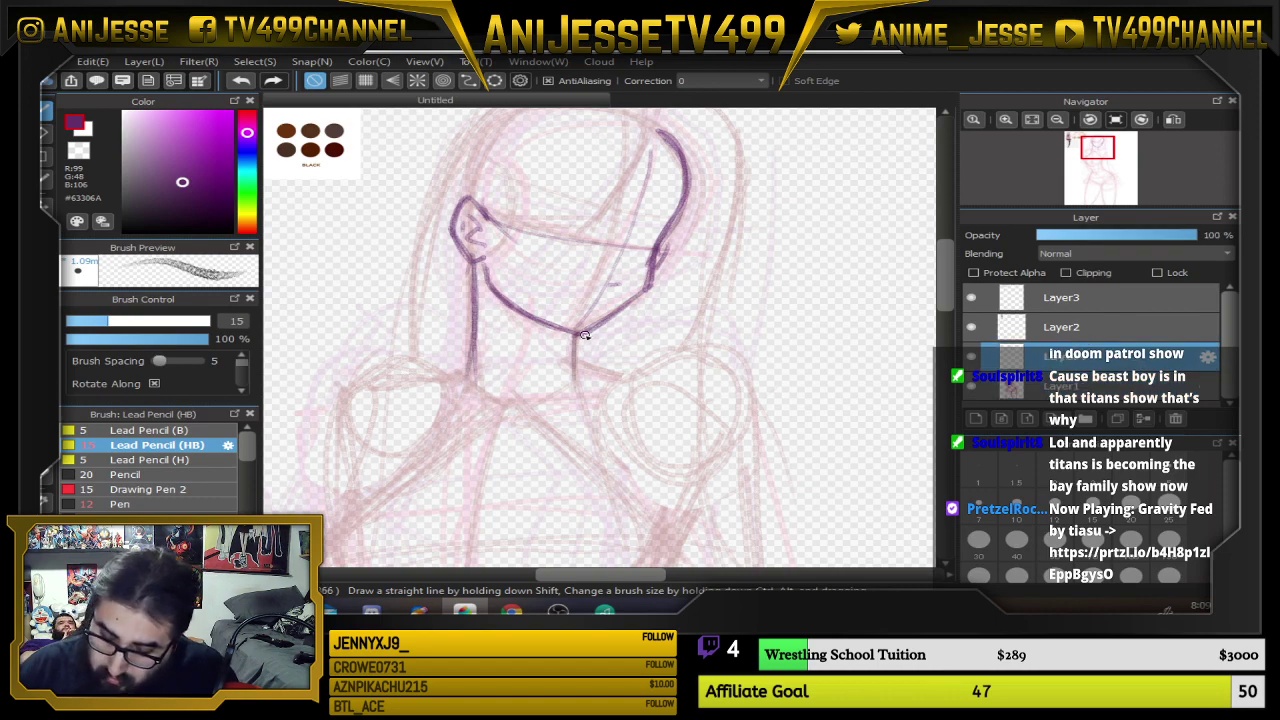
{"action": "scroll", "coordinate": [581, 314], "scroll_direction": "up", "scroll_amount": 3}
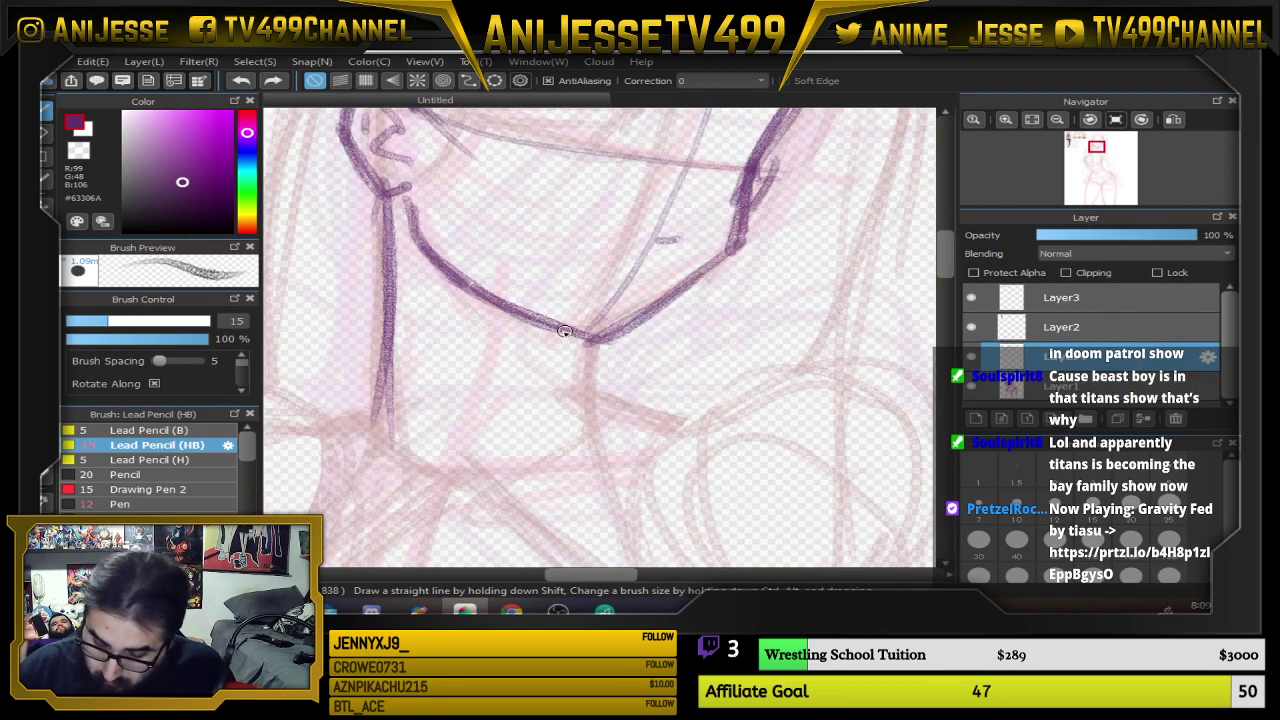
{"action": "mouse_move", "coordinate": [564, 331]}
{"action": "left_mouse_down"}
{"action": "mouse_move", "coordinate": [568, 431]}
{"action": "mouse_move", "coordinate": [560, 327]}
{"action": "mouse_move", "coordinate": [612, 445]}
{"action": "left_mouse_up"}
{"action": "left_click_drag", "start_coordinate": [380, 191], "coordinate": [405, 420]}
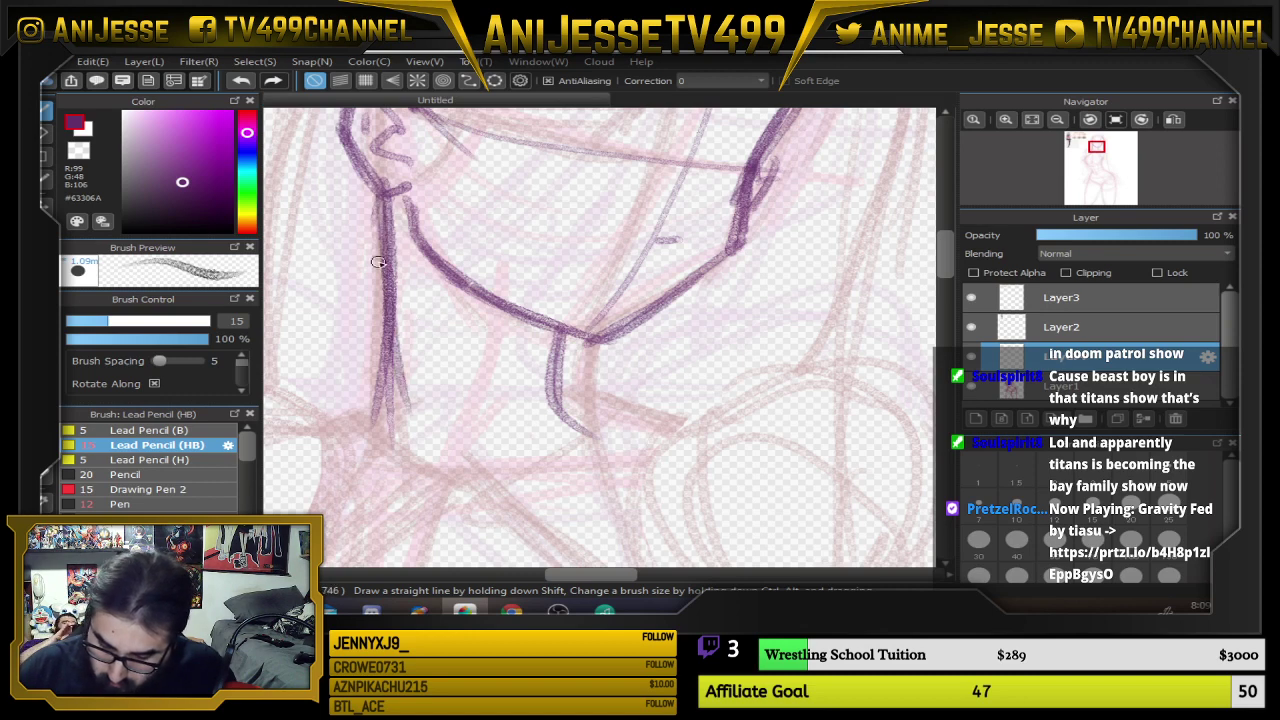
{"action": "left_click_drag", "start_coordinate": [374, 260], "coordinate": [400, 455]}
{"action": "key", "text": "ctrl+z"}
{"action": "key", "text": "ctrl+z"}
{"action": "key", "text": "ctrl+z"}
{"action": "key", "text": "ctrl+z"}
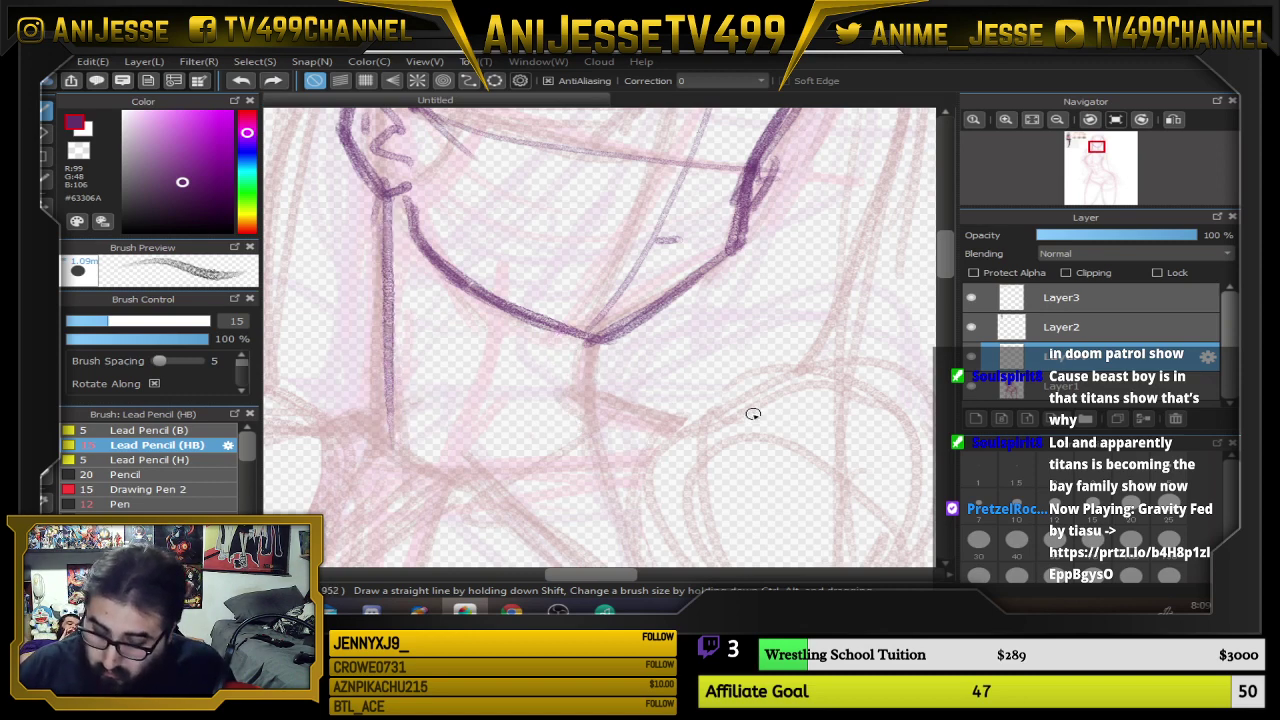
Reduce Layer1's opacity and make the line layer above it active for drawing
{"action": "left_click", "coordinate": [1100, 386]}
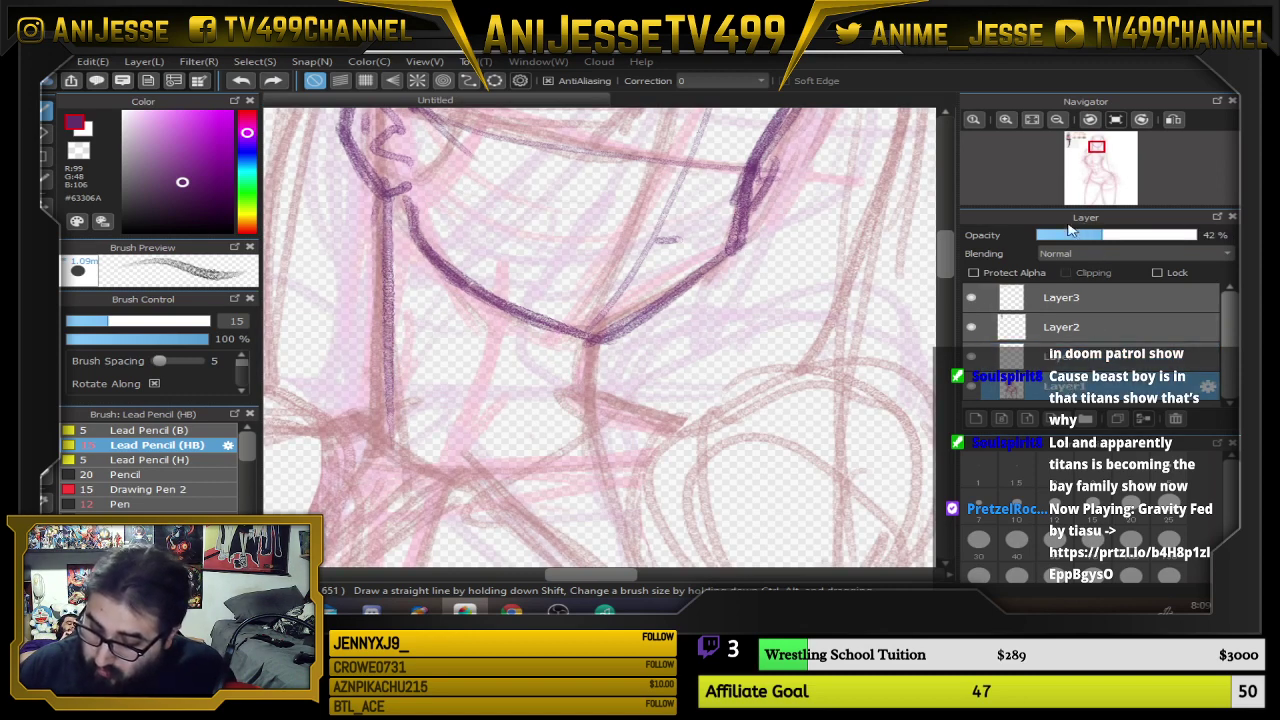
{"action": "left_click", "coordinate": [1100, 356]}
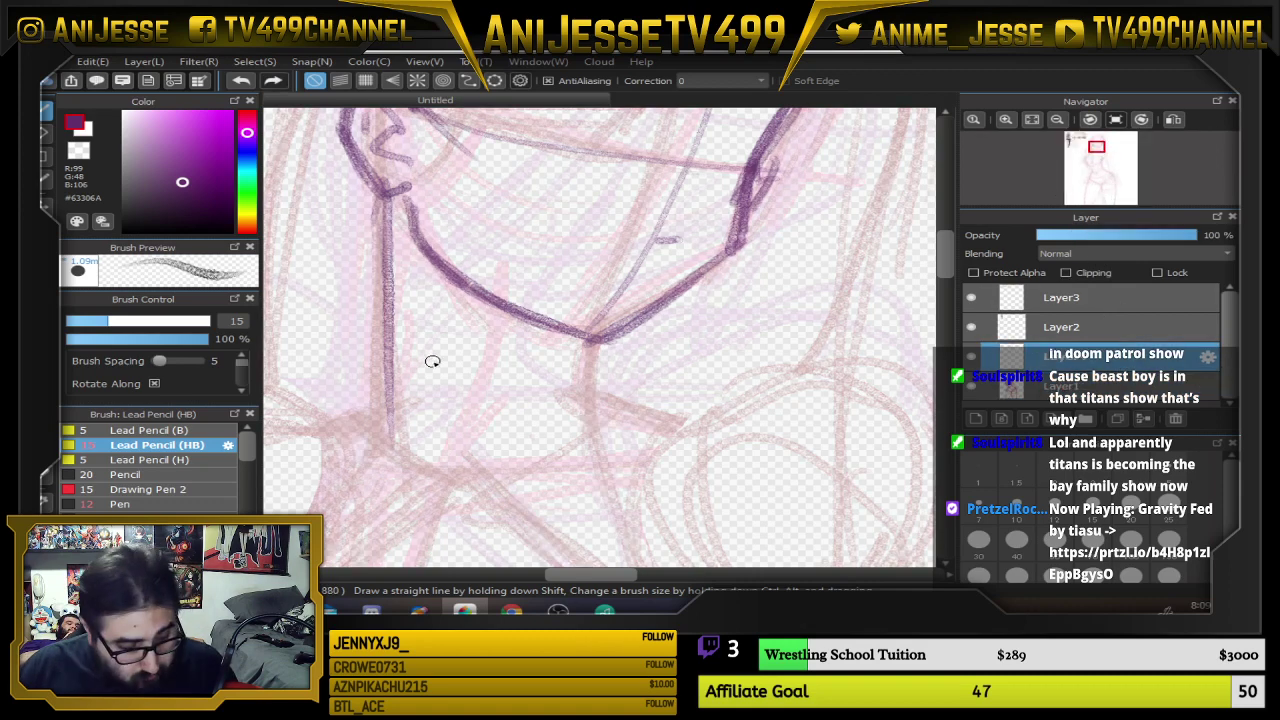
Erase the lower part of the ear-side neck line and redraw both neck sides down to a rough collarbone line
{"action": "key", "text": "e"}
{"action": "mouse_move", "coordinate": [400, 436]}
{"action": "left_mouse_down"}
{"action": "mouse_move", "coordinate": [389, 361]}
{"action": "mouse_move", "coordinate": [358, 306]}
{"action": "left_mouse_up"}
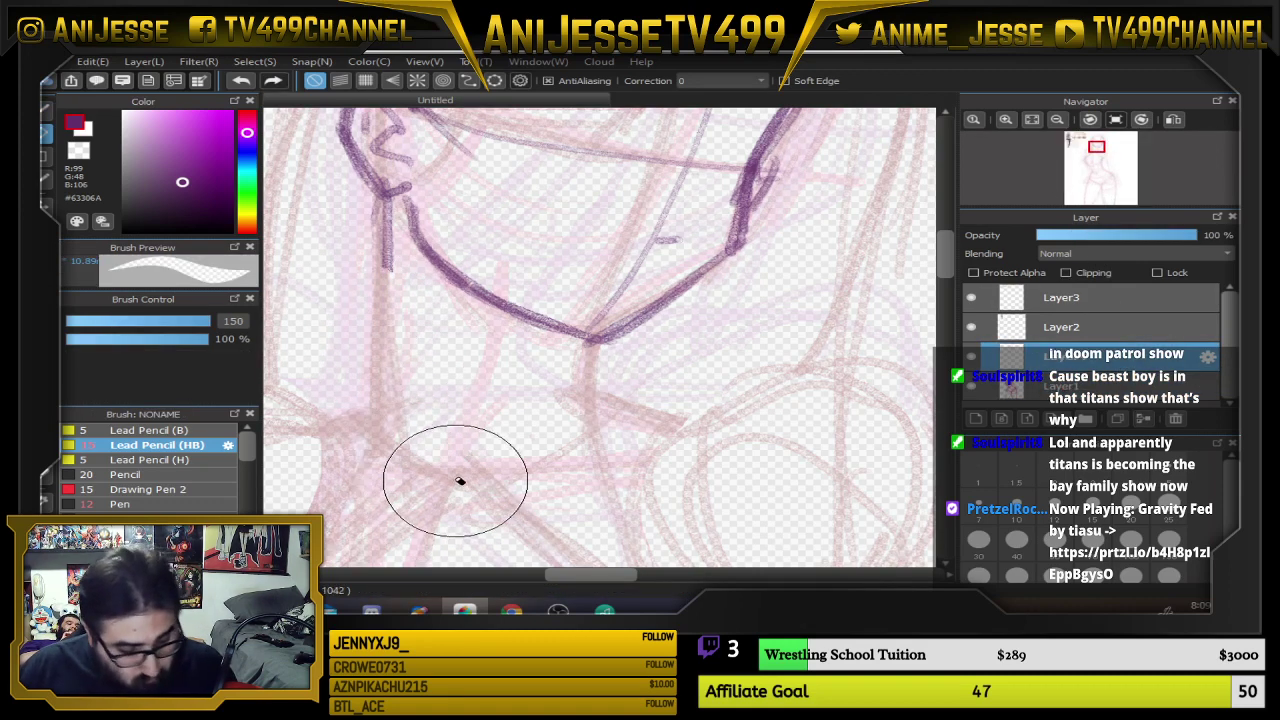
{"action": "left_click_drag", "start_coordinate": [386, 188], "coordinate": [399, 370]}
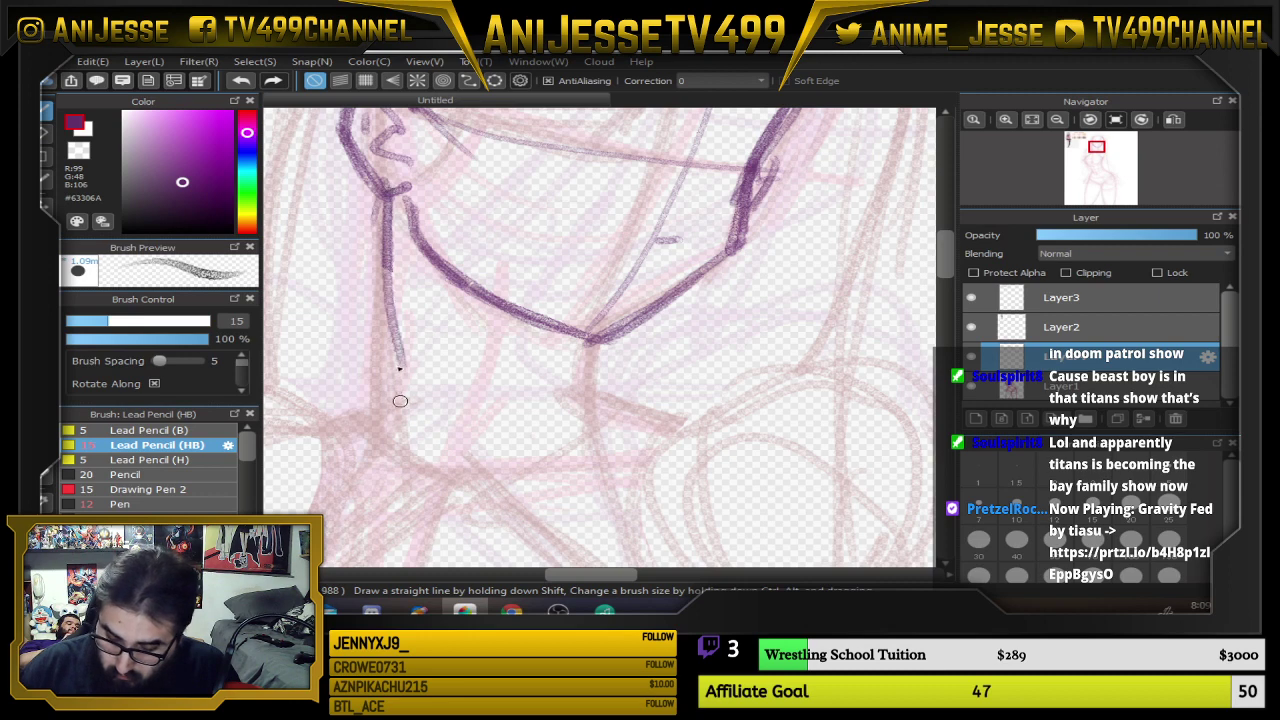
{"action": "left_click_drag", "start_coordinate": [380, 222], "coordinate": [404, 426]}
{"action": "left_click_drag", "start_coordinate": [382, 276], "coordinate": [408, 462]}
{"action": "mouse_move", "coordinate": [392, 370]}
{"action": "left_mouse_down"}
{"action": "mouse_move", "coordinate": [410, 492]}
{"action": "mouse_move", "coordinate": [343, 503]}
{"action": "mouse_move", "coordinate": [429, 489]}
{"action": "mouse_move", "coordinate": [466, 503]}
{"action": "mouse_move", "coordinate": [500, 485]}
{"action": "left_mouse_up"}
{"action": "left_click_drag", "start_coordinate": [583, 335], "coordinate": [592, 458]}
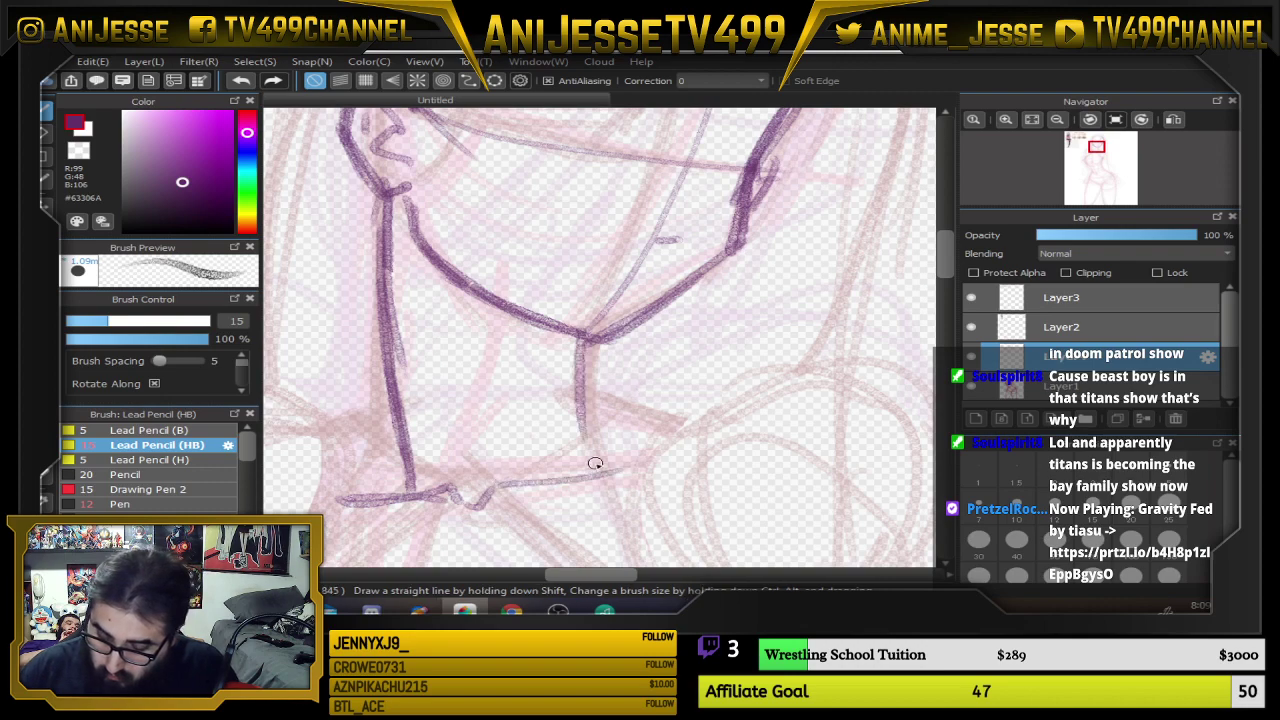
Add the slanting neck muscle line and the V-shaped notch between the collarbones
{"action": "scroll", "coordinate": [535, 462], "scroll_direction": "down", "scroll_amount": 4}
{"action": "scroll", "coordinate": [535, 462], "scroll_direction": "up", "scroll_amount": 2}
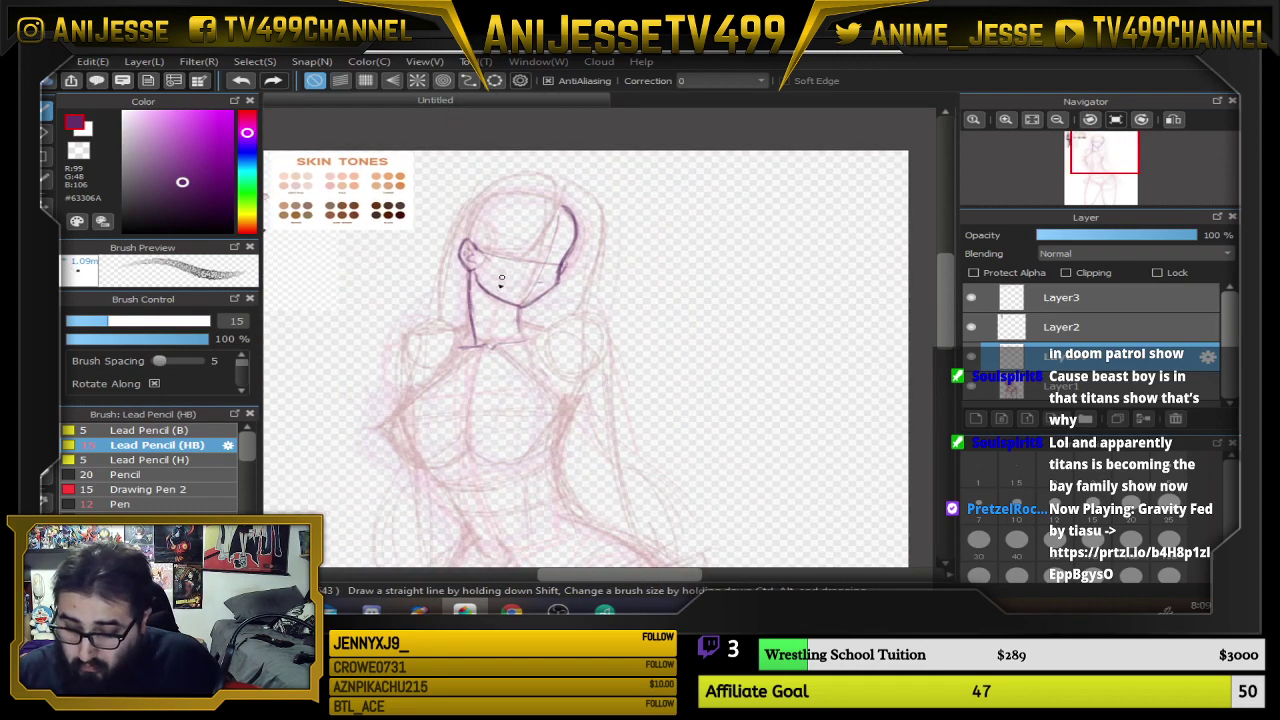
{"action": "scroll", "coordinate": [492, 303], "scroll_direction": "up", "scroll_amount": 2}
{"action": "mouse_move", "coordinate": [495, 434]}
{"action": "left_mouse_down"}
{"action": "mouse_move", "coordinate": [457, 311]}
{"action": "mouse_move", "coordinate": [489, 431]}
{"action": "mouse_move", "coordinate": [525, 384]}
{"action": "left_mouse_up"}
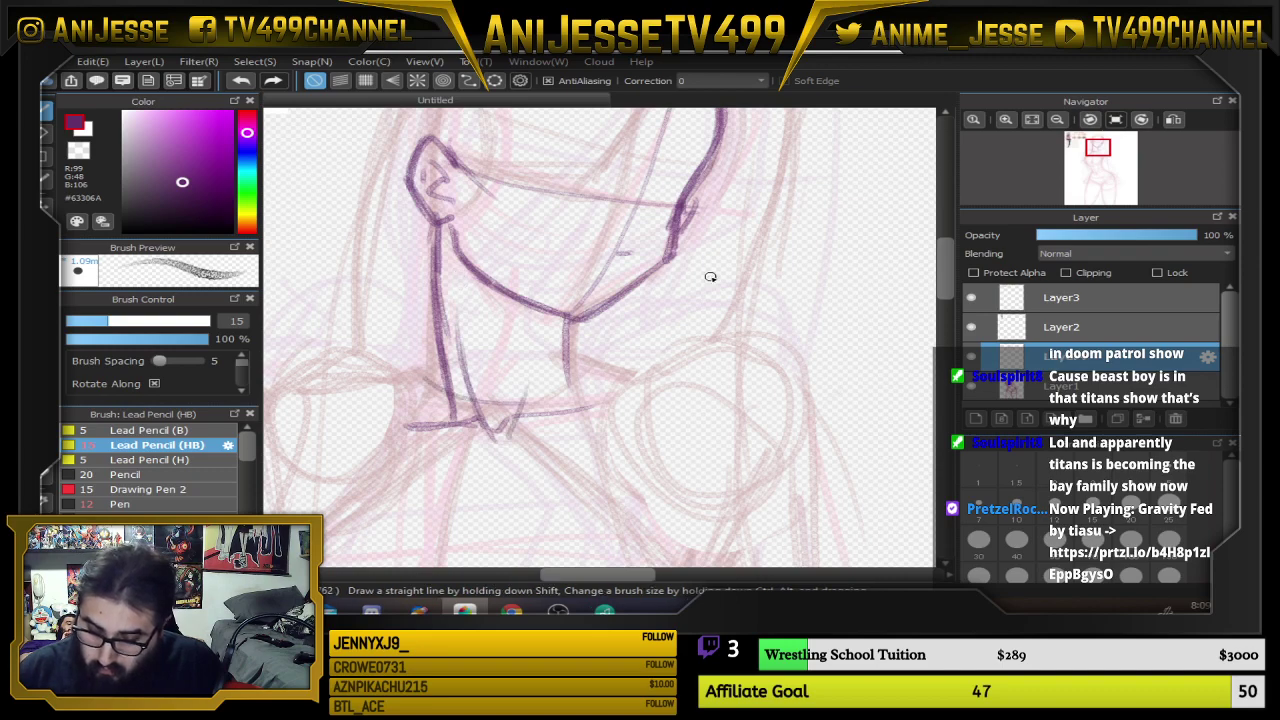
Draw the ear-side shoulder line from the base of the neck out and around the top of the arm
{"action": "scroll", "coordinate": [710, 277], "scroll_direction": "down", "scroll_amount": 4}
{"action": "scroll", "coordinate": [529, 234], "scroll_direction": "up", "scroll_amount": 2}
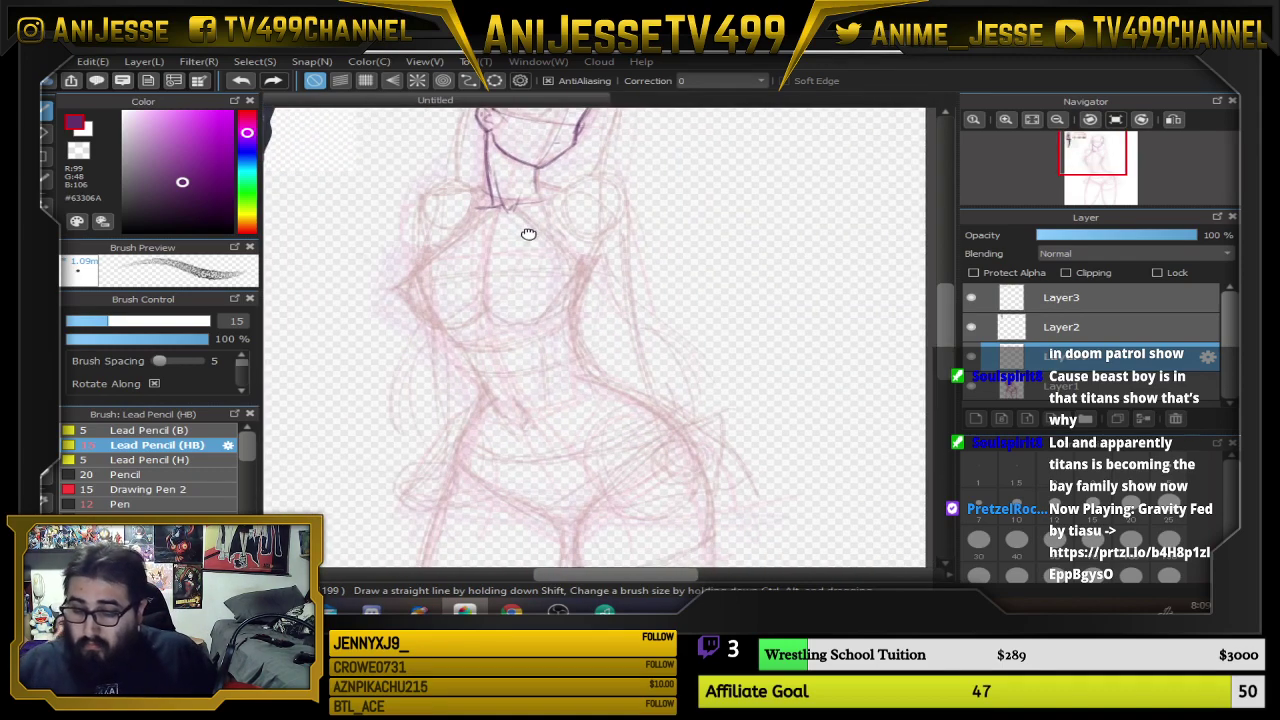
{"action": "scroll", "coordinate": [517, 240], "scroll_direction": "up", "scroll_amount": 4}
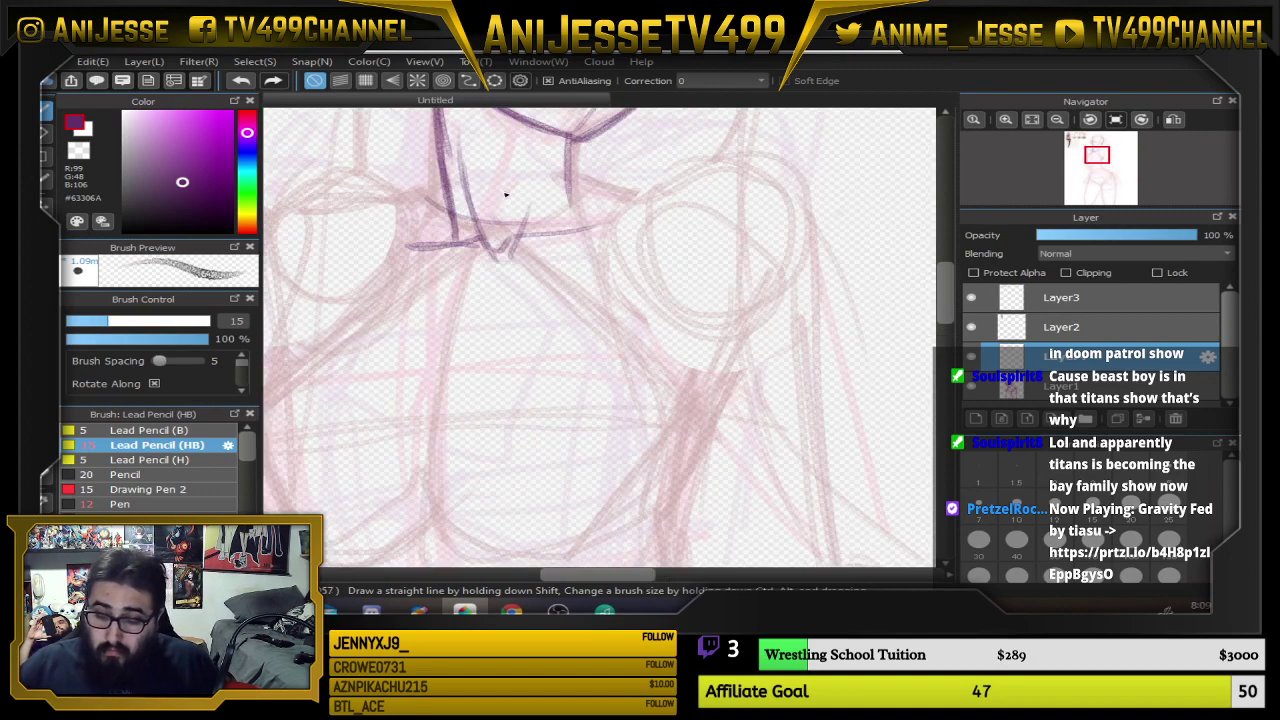
{"action": "left_click_drag", "start_coordinate": [564, 263], "coordinate": [732, 296]}
{"action": "left_click_drag", "start_coordinate": [608, 174], "coordinate": [574, 240]}
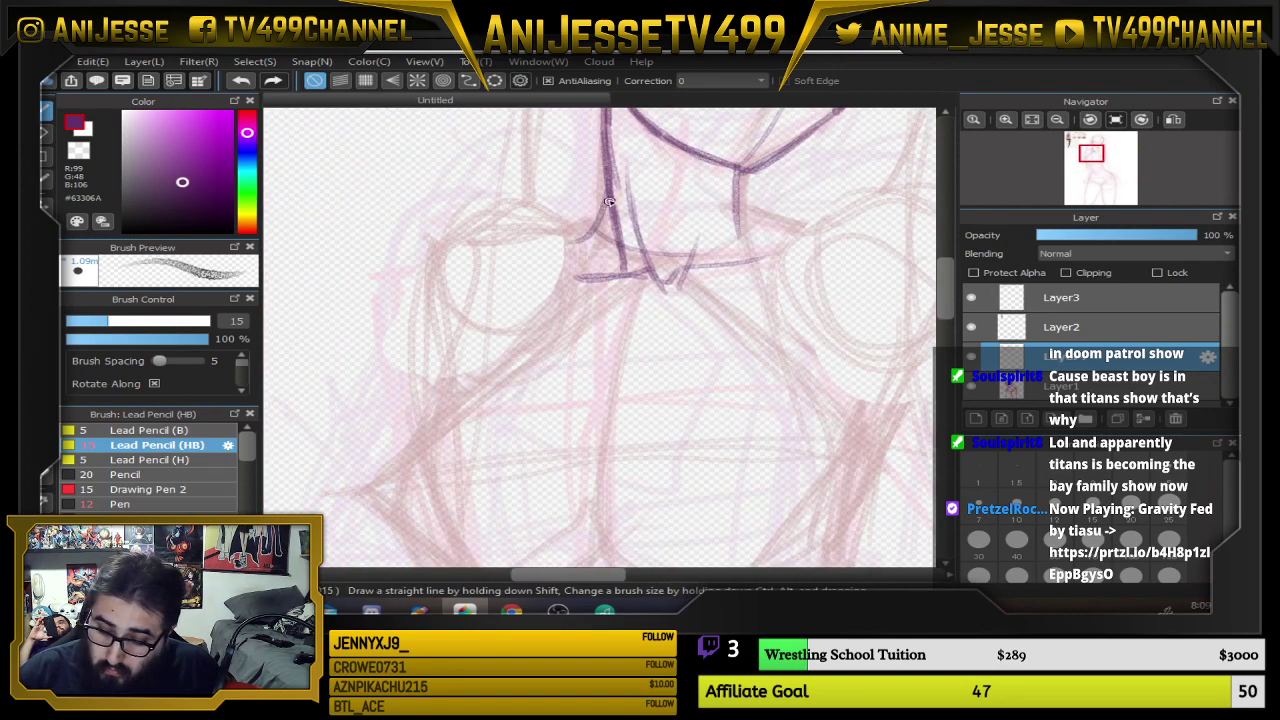
{"action": "mouse_move", "coordinate": [611, 196]}
{"action": "left_mouse_down"}
{"action": "mouse_move", "coordinate": [577, 232]}
{"action": "mouse_move", "coordinate": [543, 224]}
{"action": "mouse_move", "coordinate": [440, 270]}
{"action": "mouse_move", "coordinate": [432, 312]}
{"action": "left_mouse_up"}
Try extending the outer arm line below the ear-side shoulder curve, and undo the strokes
{"action": "left_click_drag", "start_coordinate": [442, 254], "coordinate": [446, 406]}
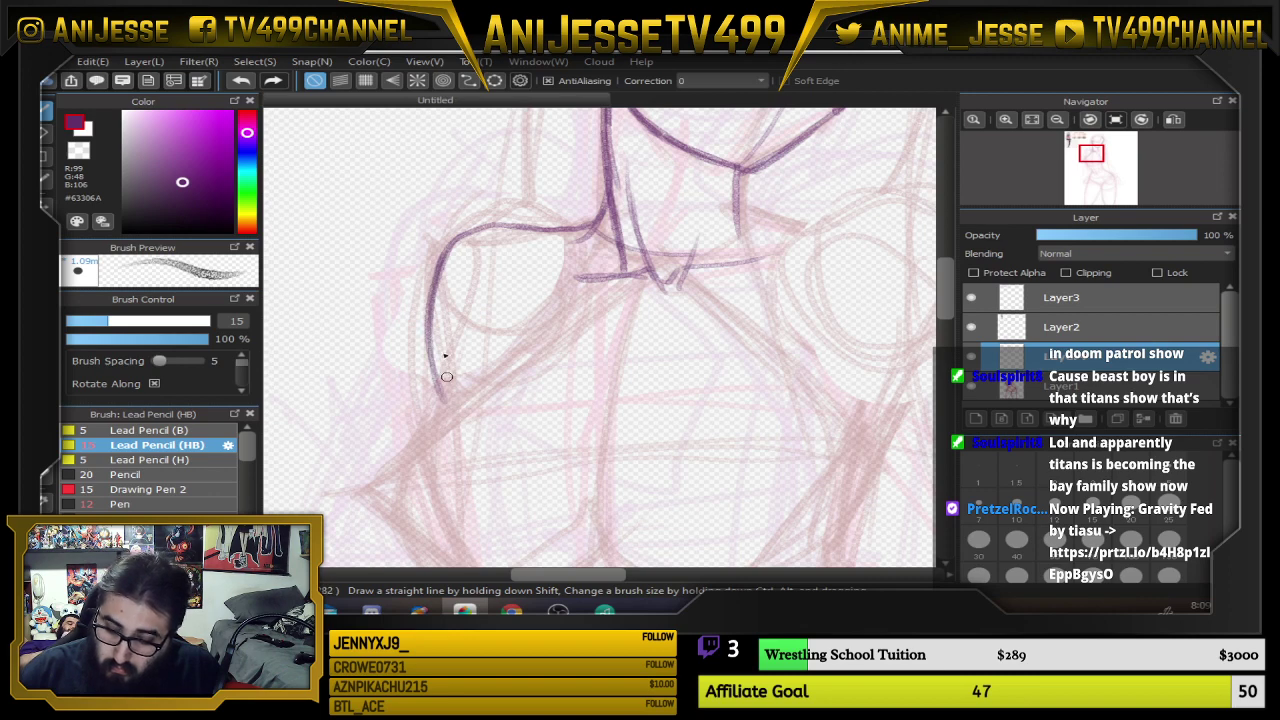
{"action": "left_click_drag", "start_coordinate": [442, 256], "coordinate": [444, 434]}
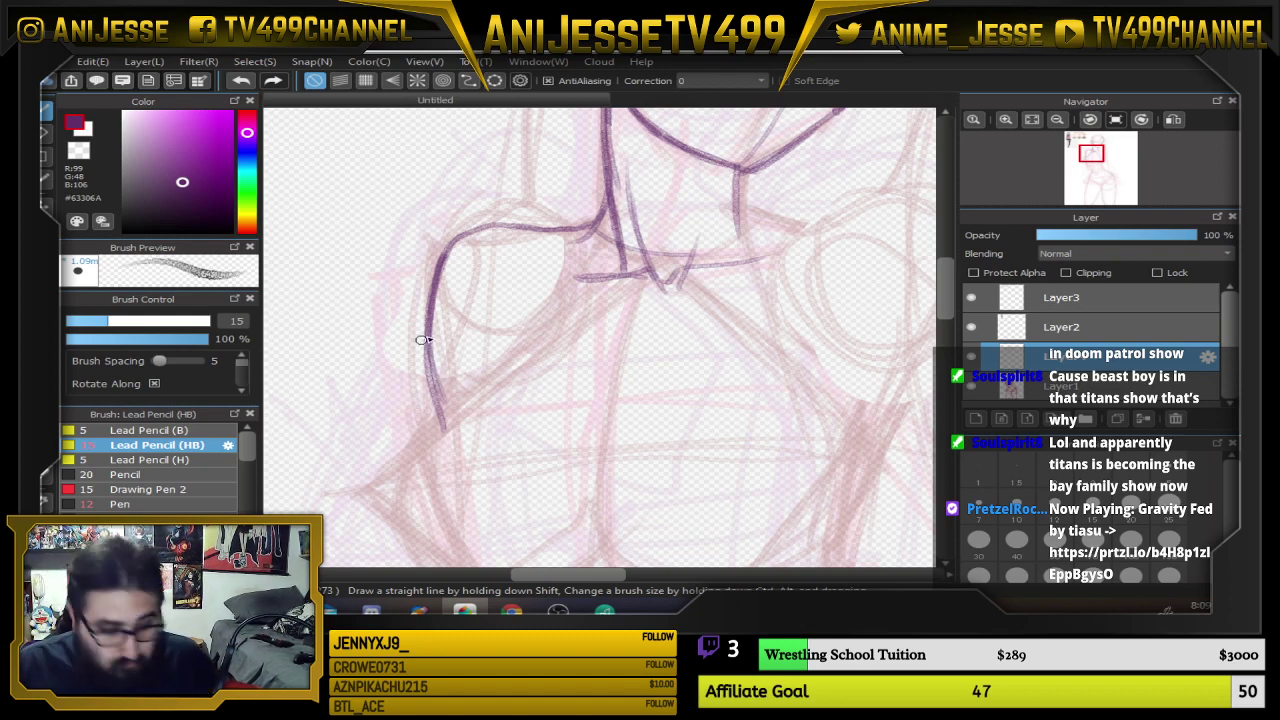
{"action": "key", "text": "ctrl+z"}
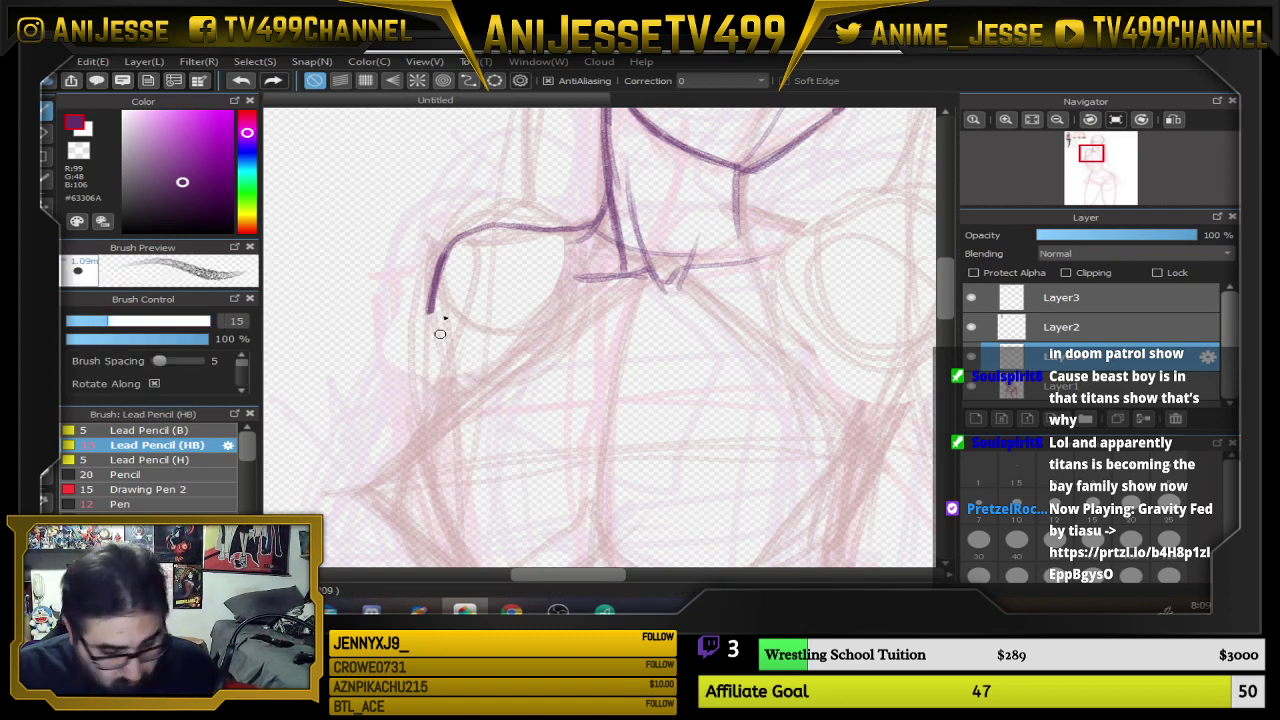
Darken the ear-side shoulder curve and continue the outer upper arm line down to chest level
{"action": "mouse_move", "coordinate": [437, 266]}
{"action": "left_mouse_down"}
{"action": "mouse_move", "coordinate": [429, 323]}
{"action": "mouse_move", "coordinate": [426, 384]}
{"action": "mouse_move", "coordinate": [437, 295]}
{"action": "mouse_move", "coordinate": [435, 419]}
{"action": "mouse_move", "coordinate": [454, 250]}
{"action": "mouse_move", "coordinate": [521, 218]}
{"action": "mouse_move", "coordinate": [418, 326]}
{"action": "left_mouse_up"}
{"action": "left_click_drag", "start_coordinate": [500, 222], "coordinate": [447, 260]}
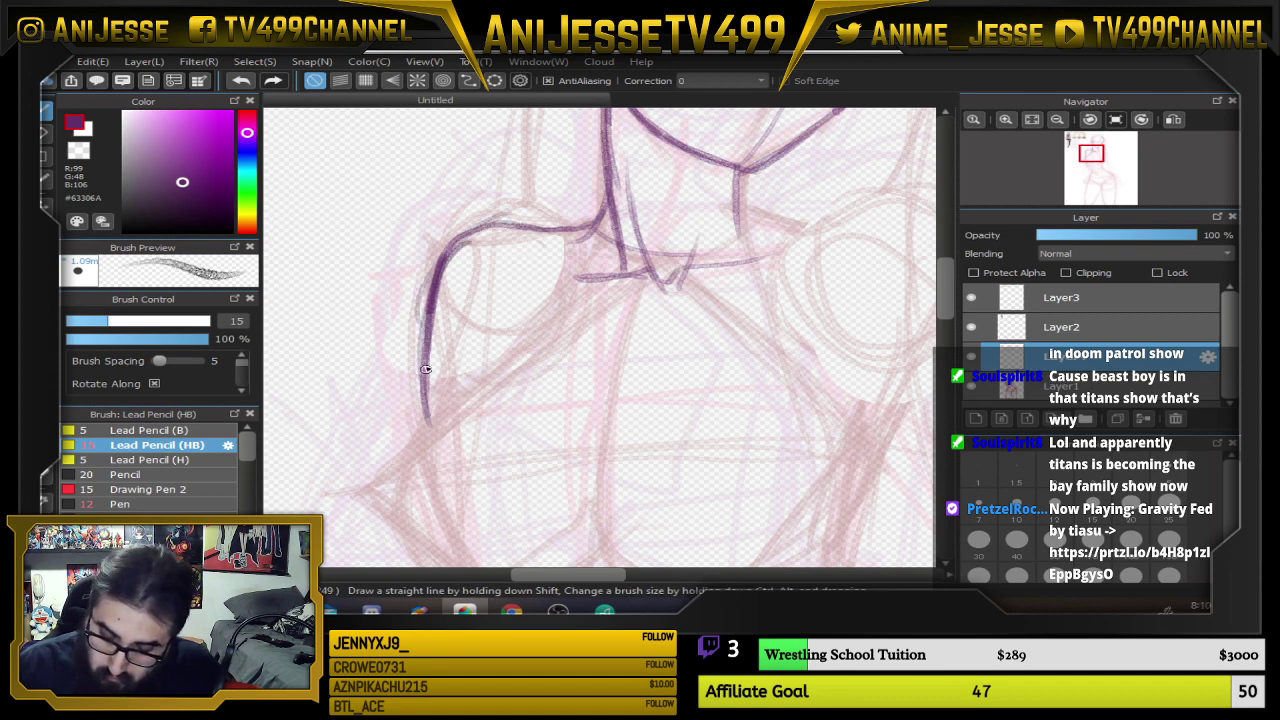
{"action": "left_click_drag", "start_coordinate": [426, 369], "coordinate": [437, 262]}
Draw the opposite shoulder line from the neck around to the outer upper arm
{"action": "left_click_drag", "start_coordinate": [765, 356], "coordinate": [612, 386]}
{"action": "mouse_move", "coordinate": [580, 237]}
{"action": "left_mouse_down"}
{"action": "mouse_move", "coordinate": [757, 254]}
{"action": "mouse_move", "coordinate": [780, 380]}
{"action": "mouse_move", "coordinate": [620, 252]}
{"action": "left_mouse_up"}
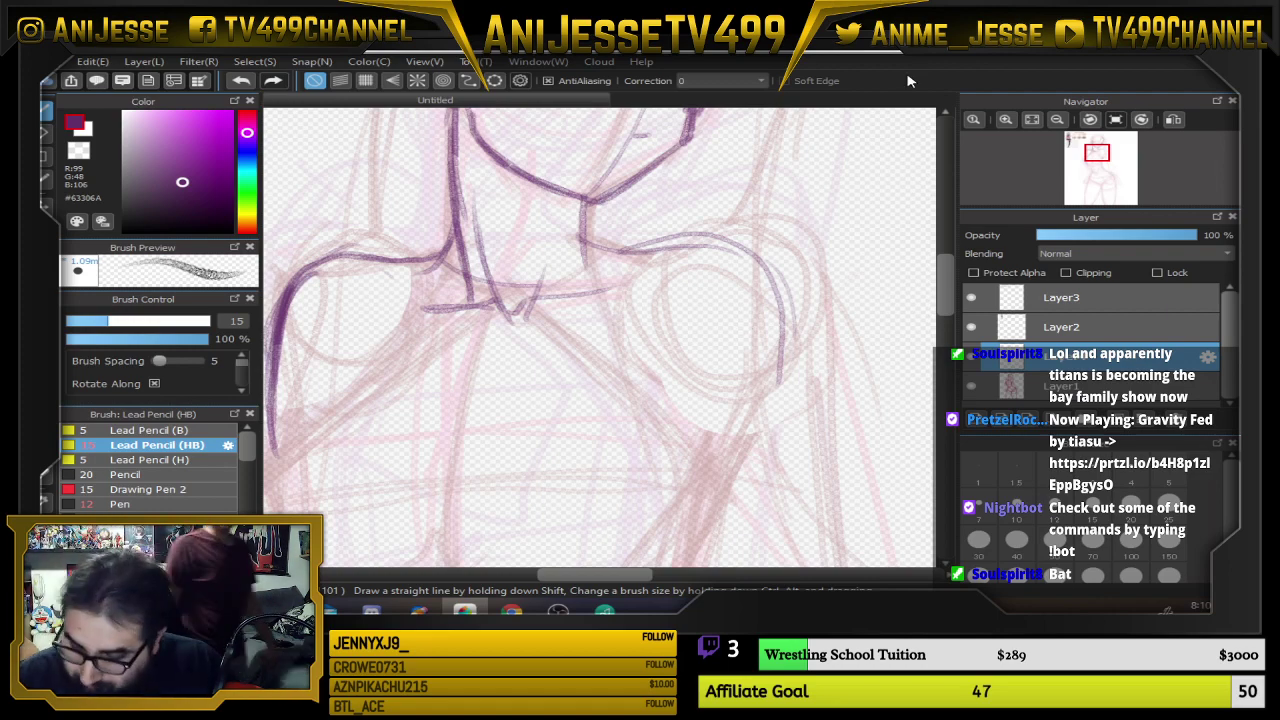
{"action": "scroll", "coordinate": [563, 371], "scroll_direction": "down", "scroll_amount": 3}
{"action": "scroll", "coordinate": [533, 364], "scroll_direction": "up", "scroll_amount": 3}
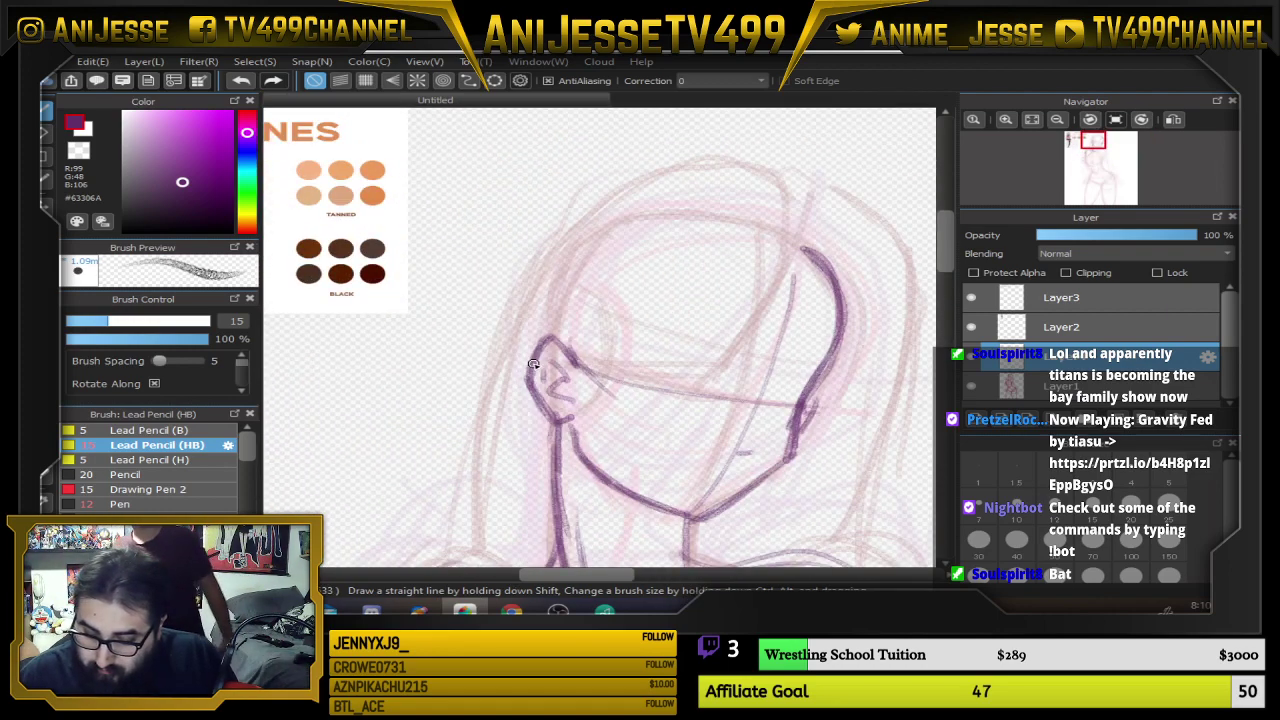
Set the eraser size to 50, and retrace the ear-side neck line and its slope into the shoulder with the pencil
{"action": "key", "text": "e"}
{"action": "left_click_drag", "start_coordinate": [731, 469], "coordinate": [758, 236]}
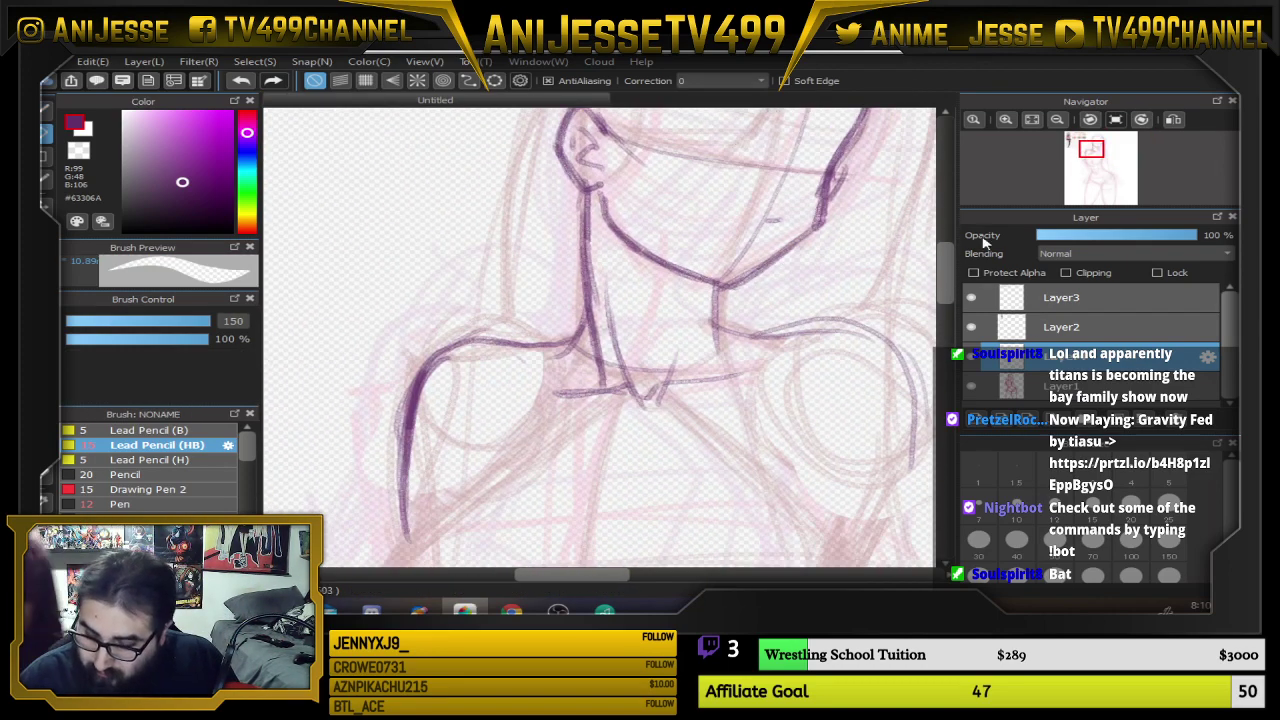
{"action": "left_click", "coordinate": [1052, 541]}
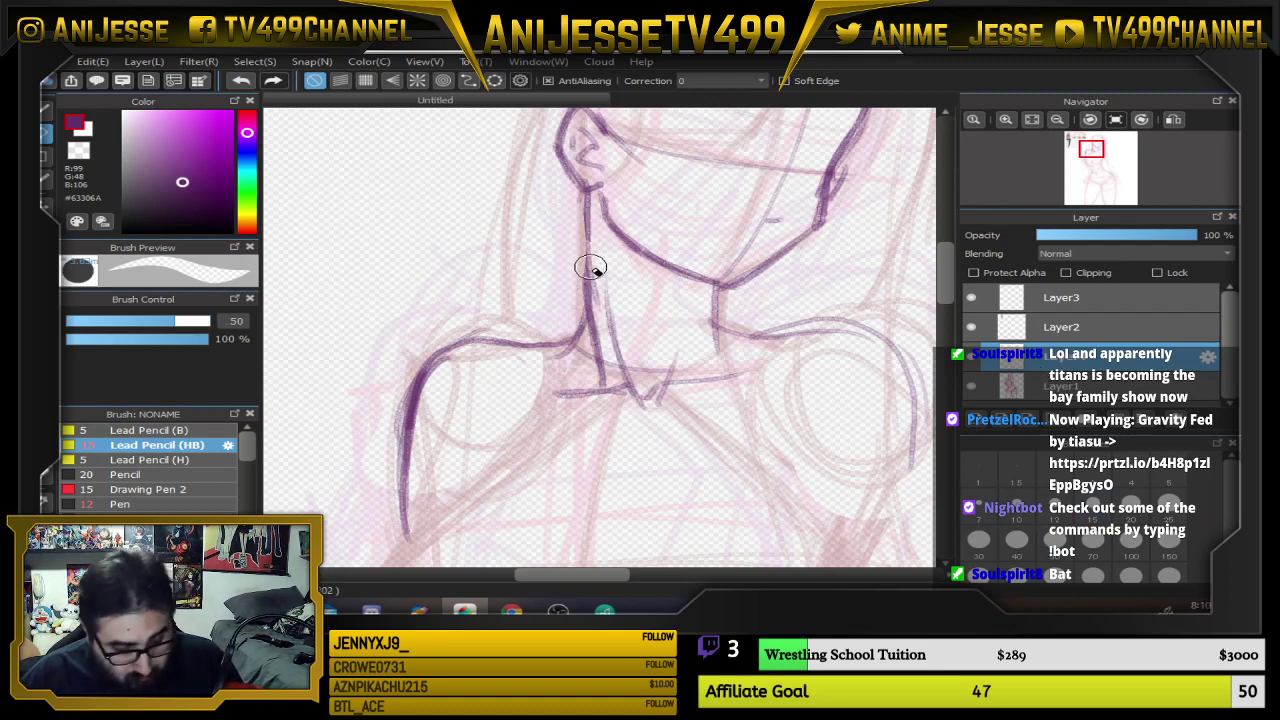
{"action": "key", "text": "b"}
{"action": "left_click_drag", "start_coordinate": [586, 198], "coordinate": [602, 364]}
{"action": "left_click_drag", "start_coordinate": [588, 230], "coordinate": [601, 358]}
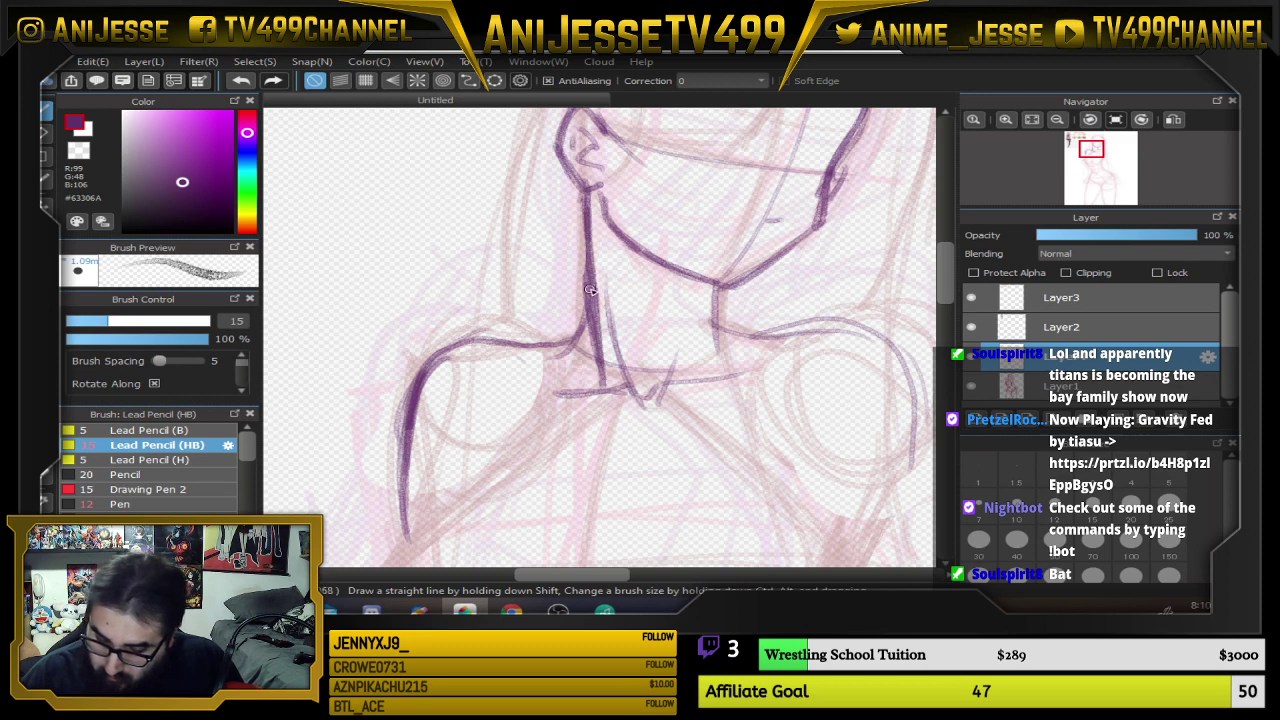
{"action": "mouse_move", "coordinate": [591, 291]}
{"action": "left_mouse_down"}
{"action": "mouse_move", "coordinate": [551, 332]}
{"action": "mouse_move", "coordinate": [478, 339]}
{"action": "left_mouse_up"}
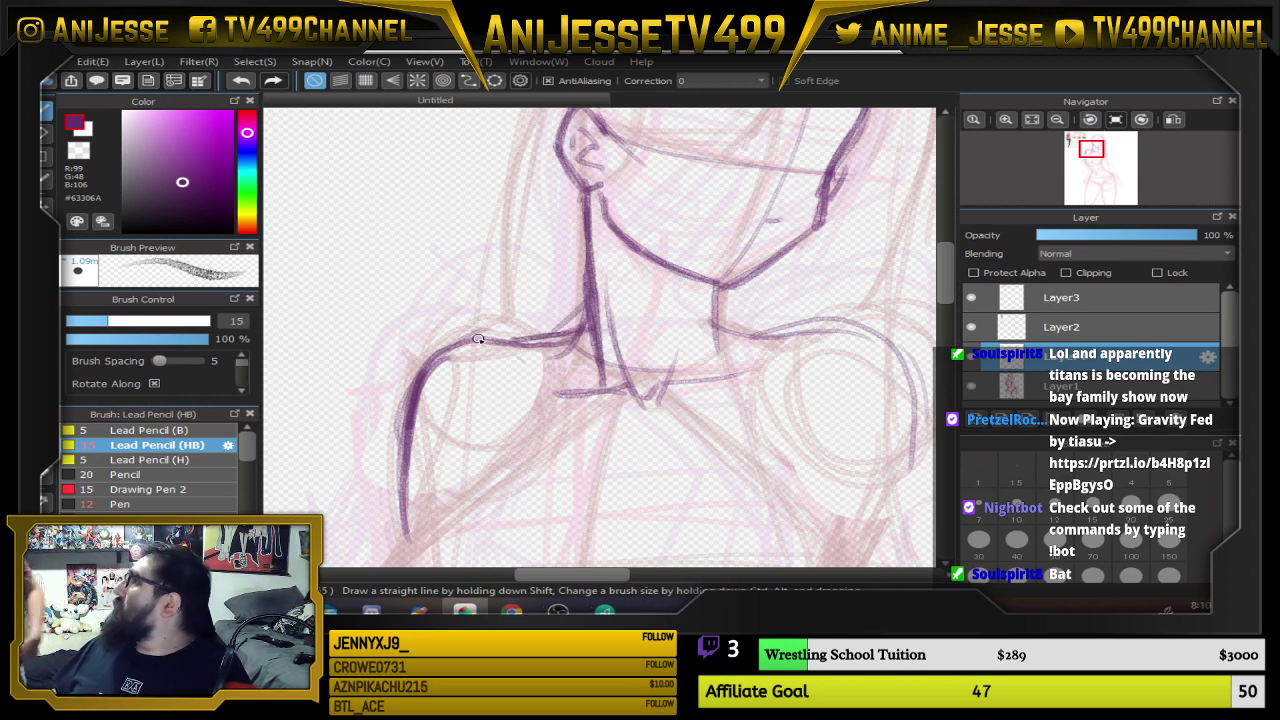
Extend the ear-side upper arm's outer line past the chest toward the elbow
{"action": "scroll", "coordinate": [480, 338], "scroll_direction": "down", "scroll_amount": 2}
{"action": "scroll", "coordinate": [495, 335], "scroll_direction": "down", "scroll_amount": 3}
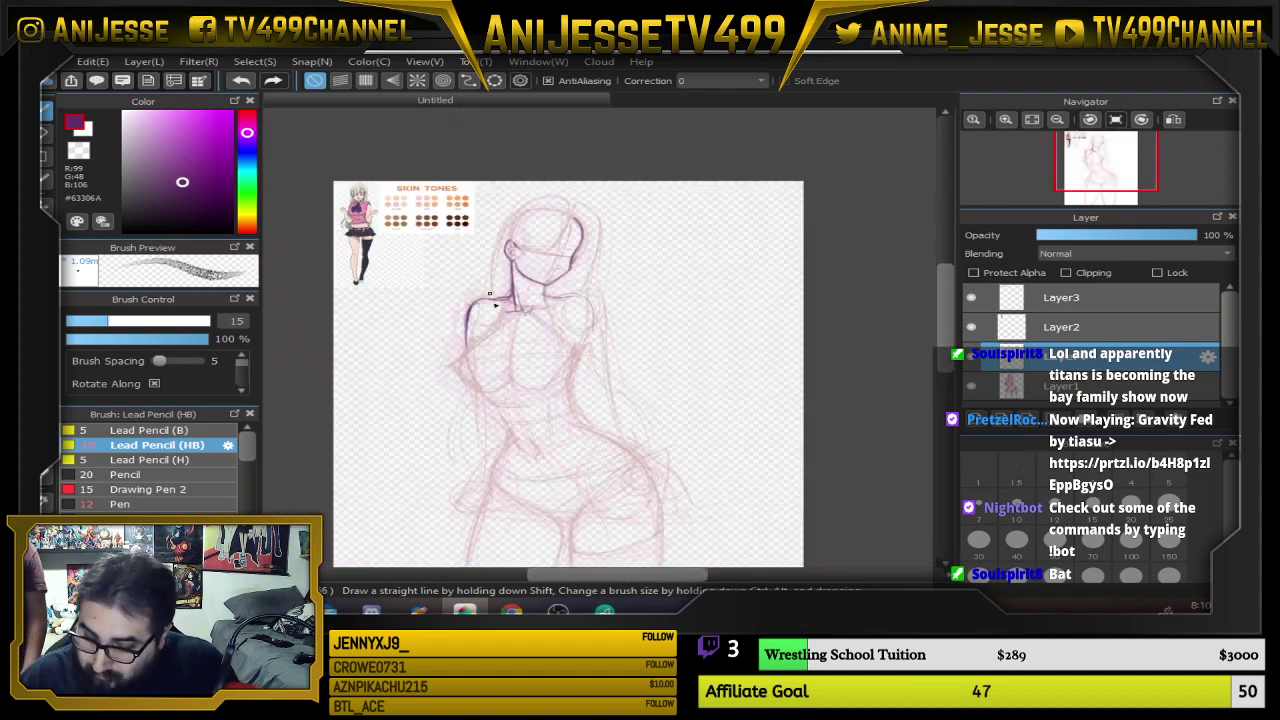
{"action": "scroll", "coordinate": [505, 332], "scroll_direction": "up", "scroll_amount": 3}
{"action": "scroll", "coordinate": [506, 333], "scroll_direction": "down", "scroll_amount": 2}
{"action": "left_click_drag", "start_coordinate": [600, 395], "coordinate": [615, 250]}
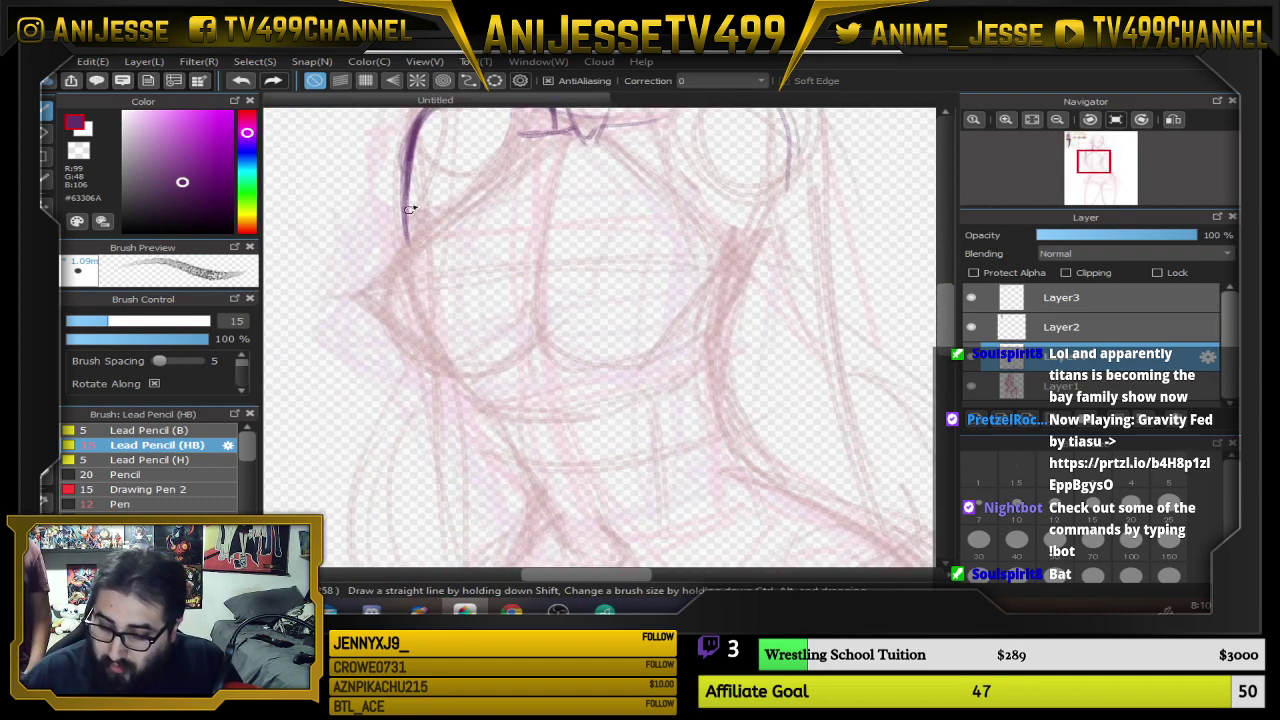
{"action": "left_click_drag", "start_coordinate": [420, 141], "coordinate": [424, 345]}
{"action": "left_click_drag", "start_coordinate": [407, 215], "coordinate": [437, 345]}
Draw the elbow bend and the outer forearm line down toward the hip
{"action": "left_click_drag", "start_coordinate": [668, 380], "coordinate": [655, 252]}
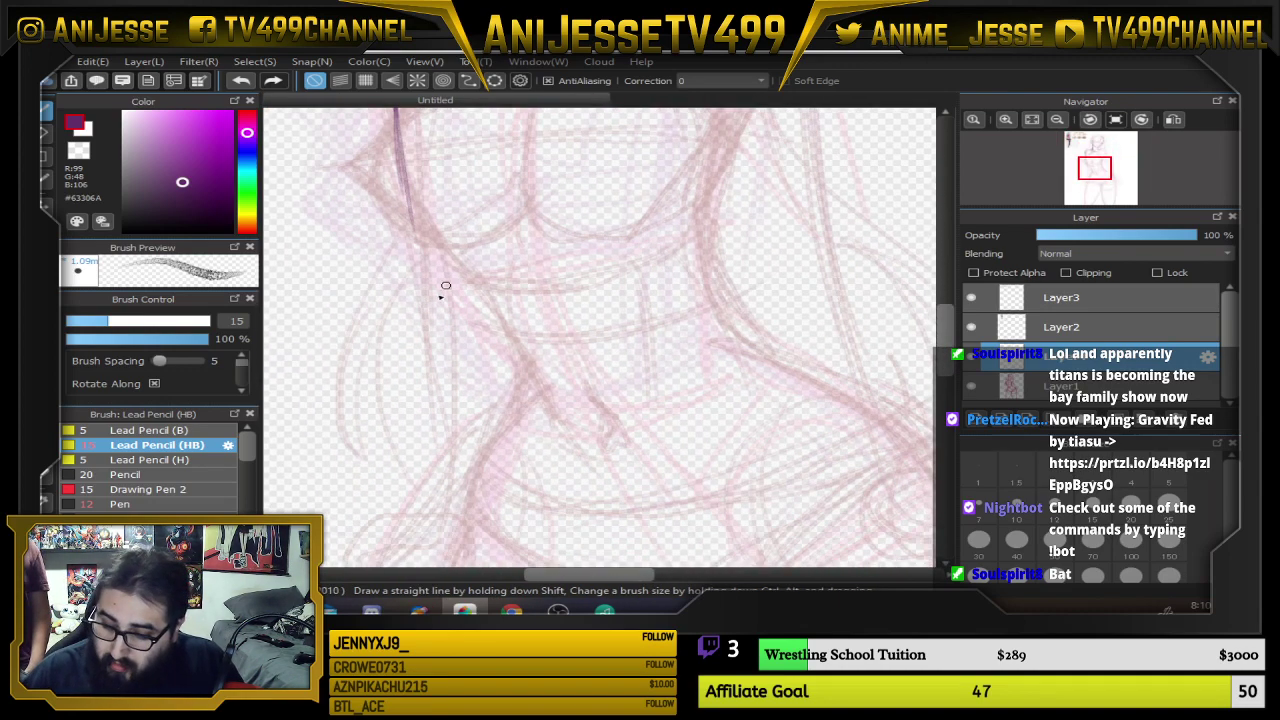
{"action": "left_click_drag", "start_coordinate": [416, 222], "coordinate": [414, 314]}
{"action": "left_click_drag", "start_coordinate": [417, 248], "coordinate": [416, 385]}
{"action": "mouse_move", "coordinate": [410, 306]}
{"action": "left_mouse_down"}
{"action": "mouse_move", "coordinate": [442, 505]}
{"action": "mouse_move", "coordinate": [404, 192]}
{"action": "left_mouse_up"}
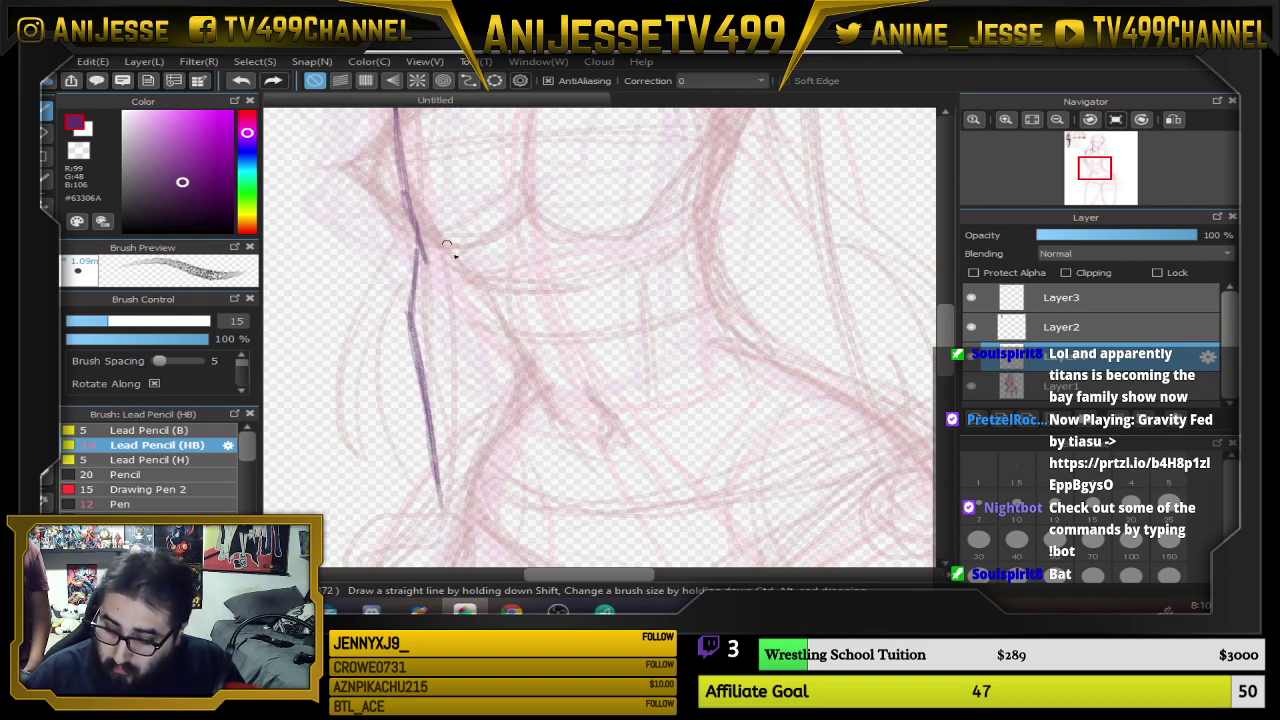
Try sketching the inner contour of the ear-side arm, and undo the trial strokes
{"action": "left_click_drag", "start_coordinate": [487, 300], "coordinate": [487, 377]}
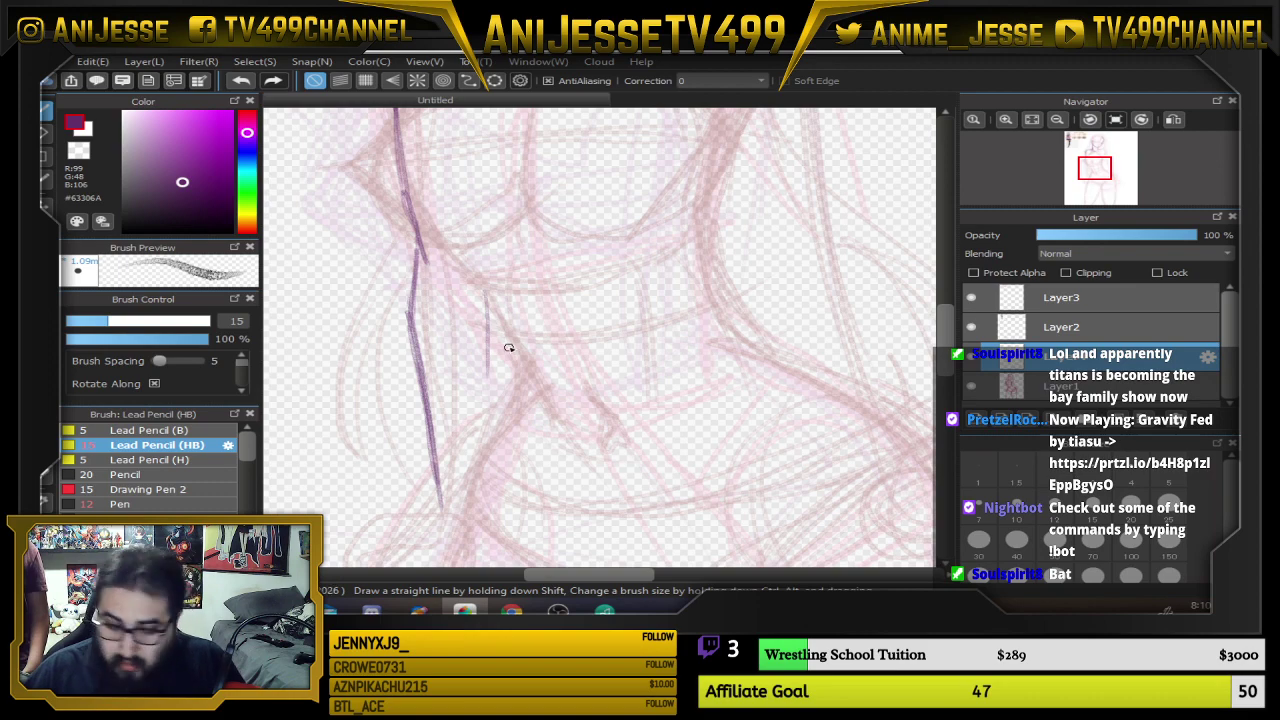
{"action": "key", "text": "ctrl+z"}
{"action": "scroll", "coordinate": [493, 340], "scroll_direction": "down", "scroll_amount": 3}
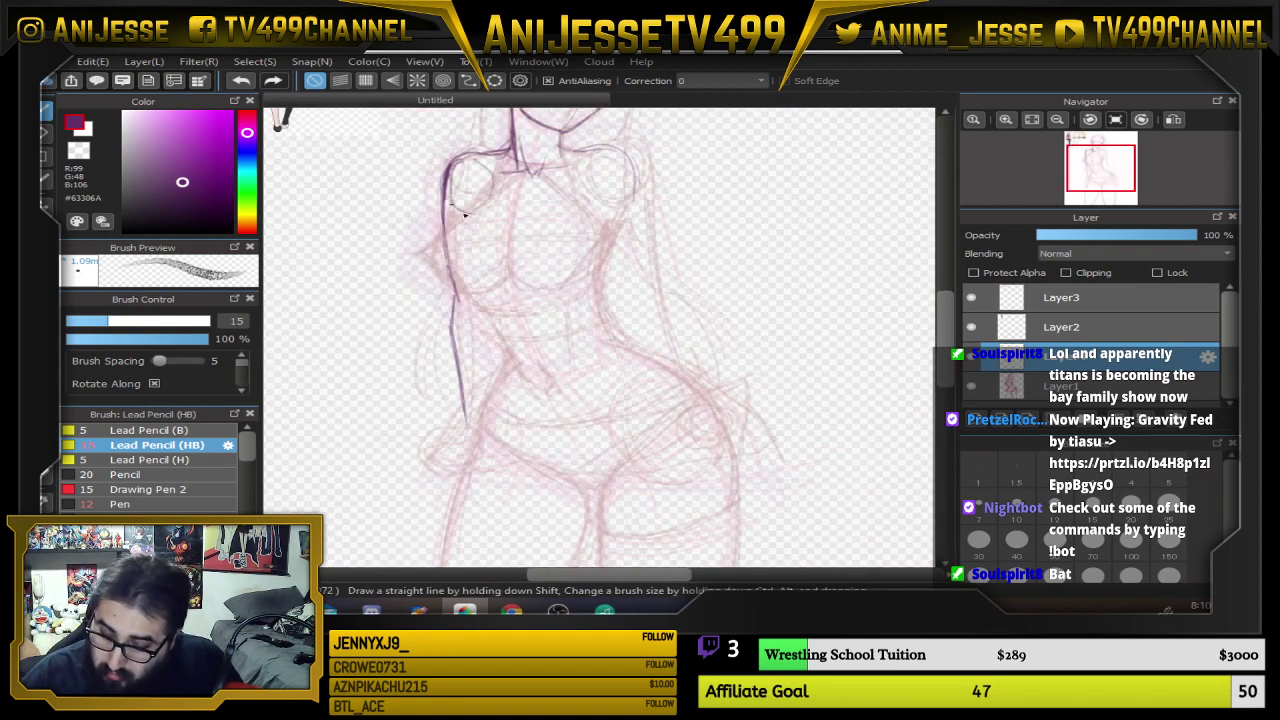
{"action": "scroll", "coordinate": [517, 222], "scroll_direction": "down", "scroll_amount": 2}
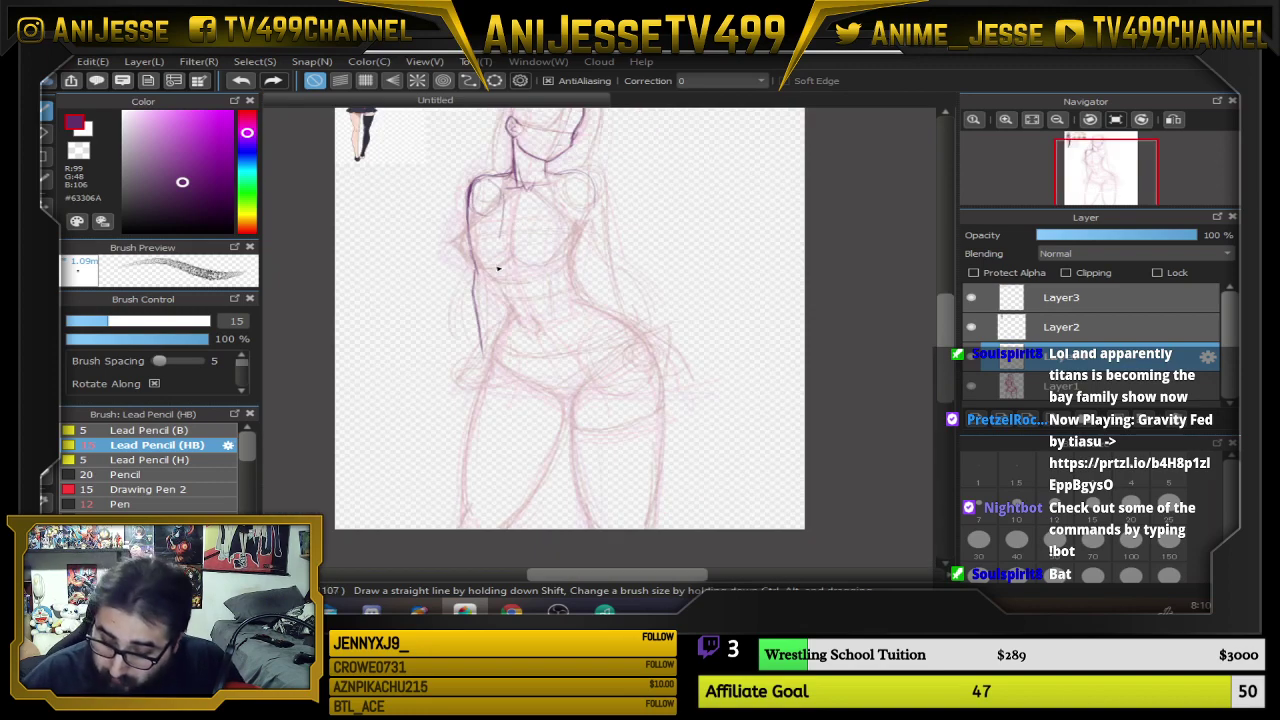
{"action": "left_click_drag", "start_coordinate": [503, 193], "coordinate": [502, 286]}
{"action": "scroll", "coordinate": [486, 251], "scroll_direction": "up", "scroll_amount": 4}
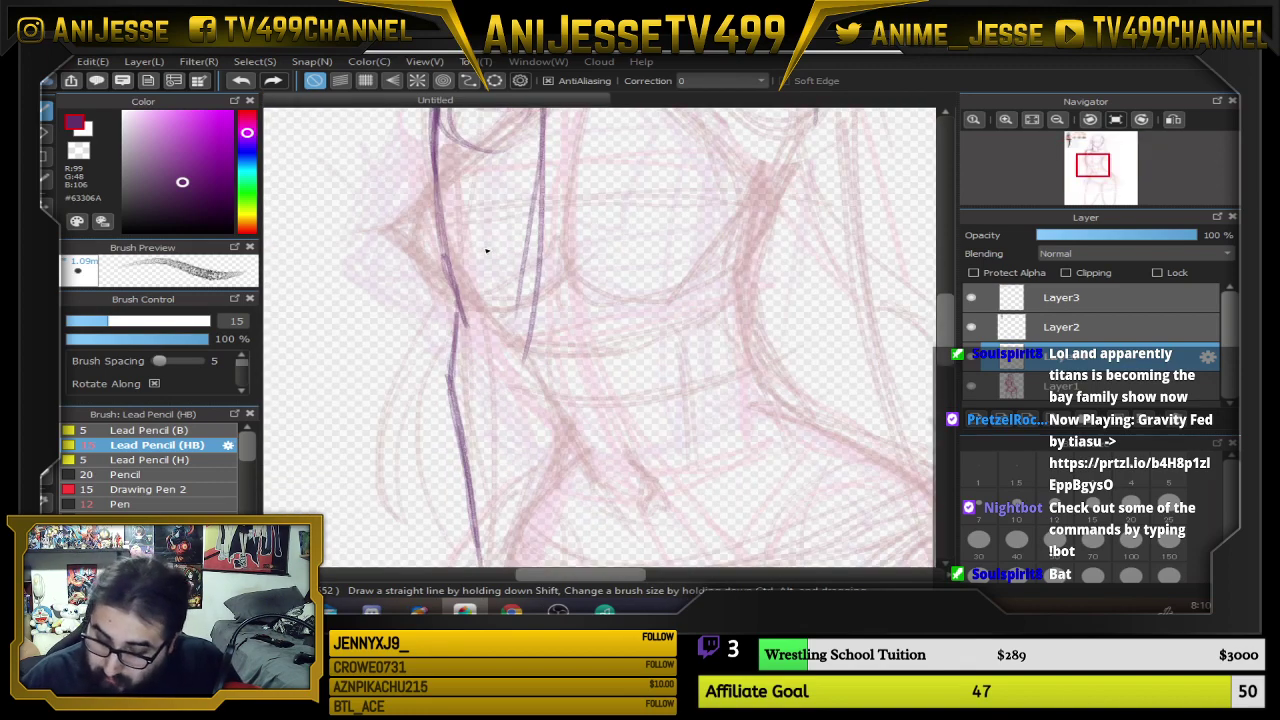
{"action": "key", "text": "ctrl+z"}
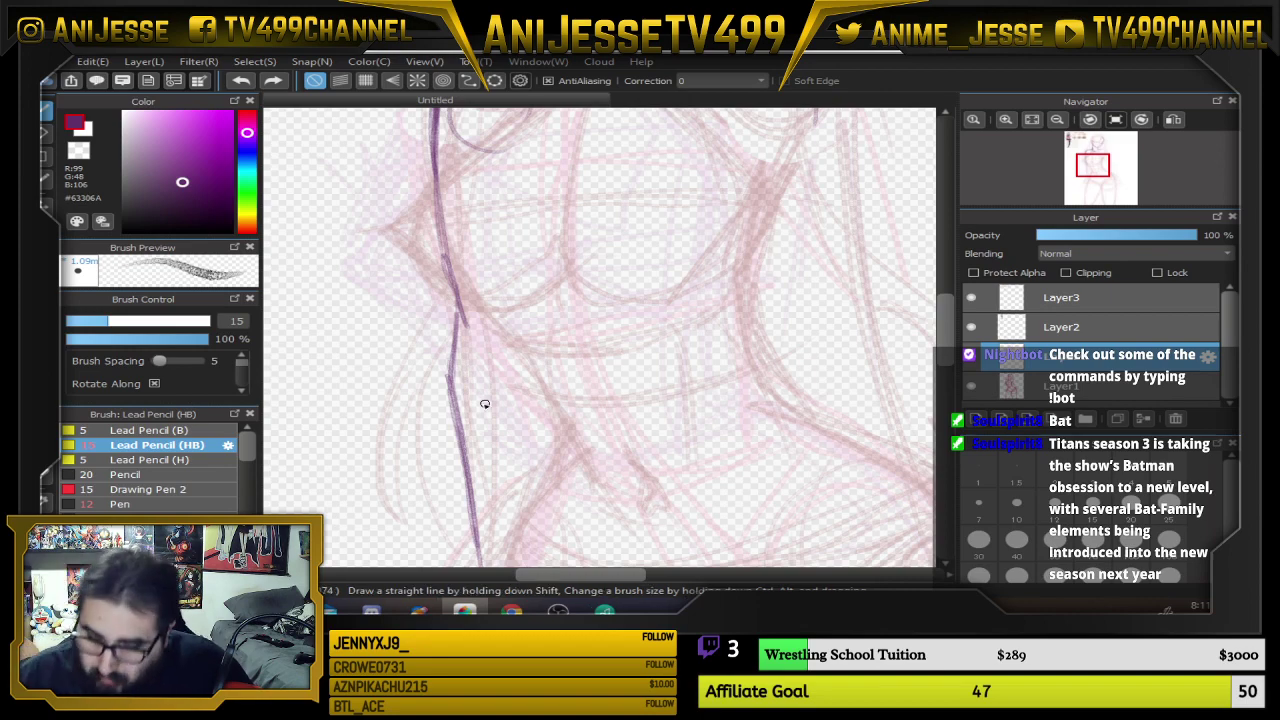
Draw the ear-side armpit line and outline both breasts with their lower curves and upper edges
{"action": "scroll", "coordinate": [519, 336], "scroll_direction": "down", "scroll_amount": 2}
{"action": "scroll", "coordinate": [551, 306], "scroll_direction": "up", "scroll_amount": 2}
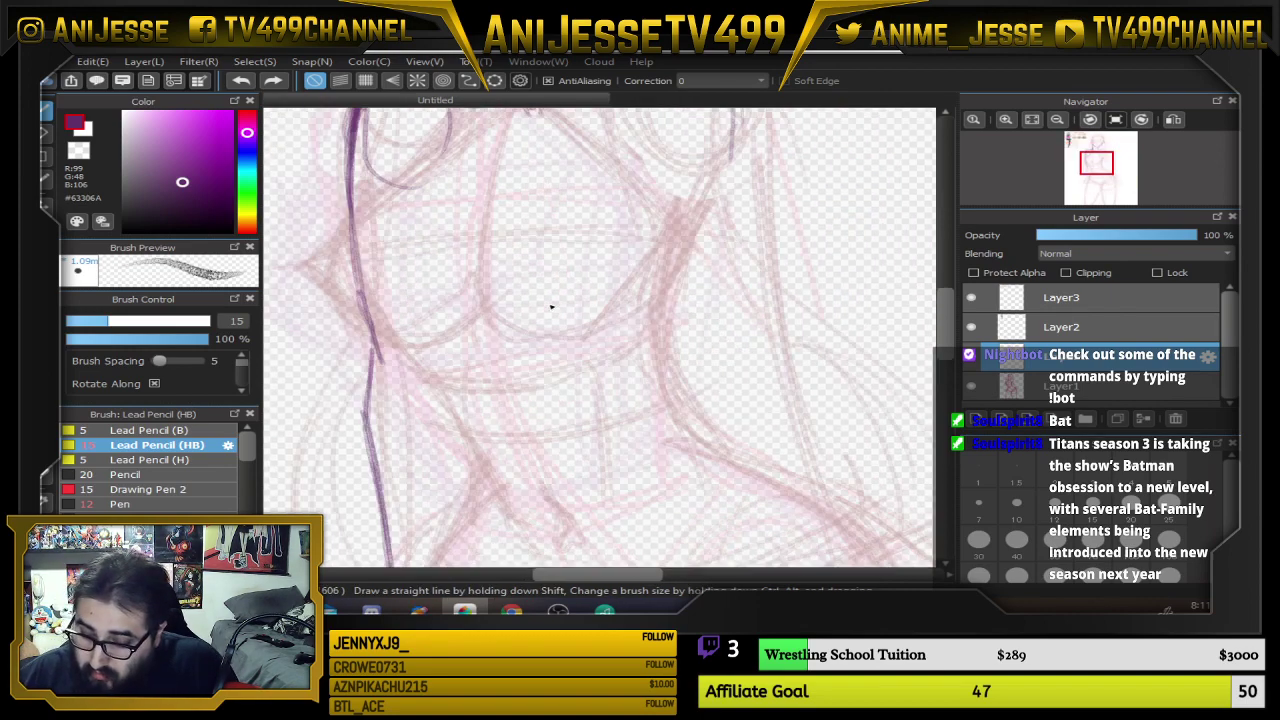
{"action": "key", "text": "space"}
{"action": "left_click_drag", "start_coordinate": [549, 396], "coordinate": [663, 497]}
{"action": "left_click_drag", "start_coordinate": [658, 188], "coordinate": [595, 261]}
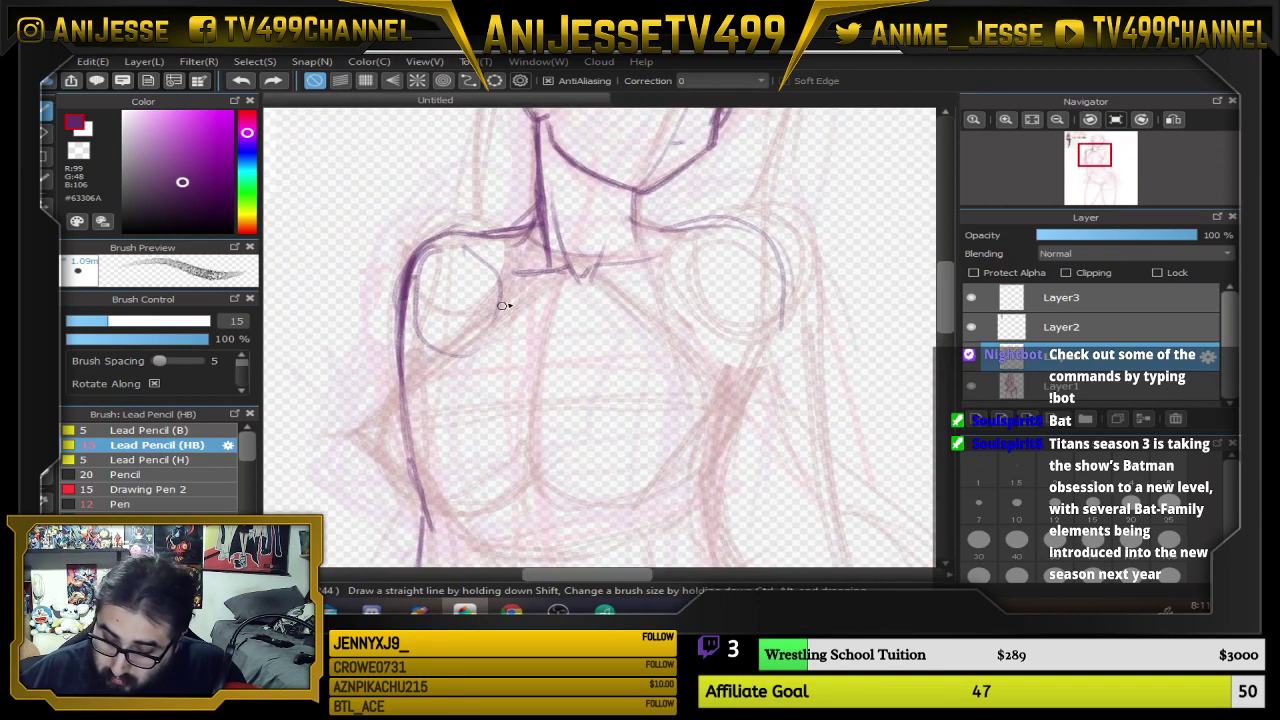
{"action": "mouse_move", "coordinate": [501, 303]}
{"action": "left_mouse_down"}
{"action": "mouse_move", "coordinate": [403, 378]}
{"action": "mouse_move", "coordinate": [529, 301]}
{"action": "mouse_move", "coordinate": [499, 304]}
{"action": "mouse_move", "coordinate": [387, 406]}
{"action": "mouse_move", "coordinate": [510, 322]}
{"action": "mouse_move", "coordinate": [426, 375]}
{"action": "mouse_move", "coordinate": [383, 450]}
{"action": "mouse_move", "coordinate": [384, 418]}
{"action": "mouse_move", "coordinate": [499, 472]}
{"action": "mouse_move", "coordinate": [374, 443]}
{"action": "mouse_move", "coordinate": [474, 503]}
{"action": "left_mouse_up"}
{"action": "mouse_move", "coordinate": [373, 441]}
{"action": "left_mouse_down"}
{"action": "mouse_move", "coordinate": [475, 505]}
{"action": "mouse_move", "coordinate": [588, 490]}
{"action": "mouse_move", "coordinate": [626, 503]}
{"action": "mouse_move", "coordinate": [697, 458]}
{"action": "mouse_move", "coordinate": [558, 497]}
{"action": "mouse_move", "coordinate": [539, 396]}
{"action": "left_mouse_up"}
{"action": "left_click_drag", "start_coordinate": [560, 499], "coordinate": [555, 363]}
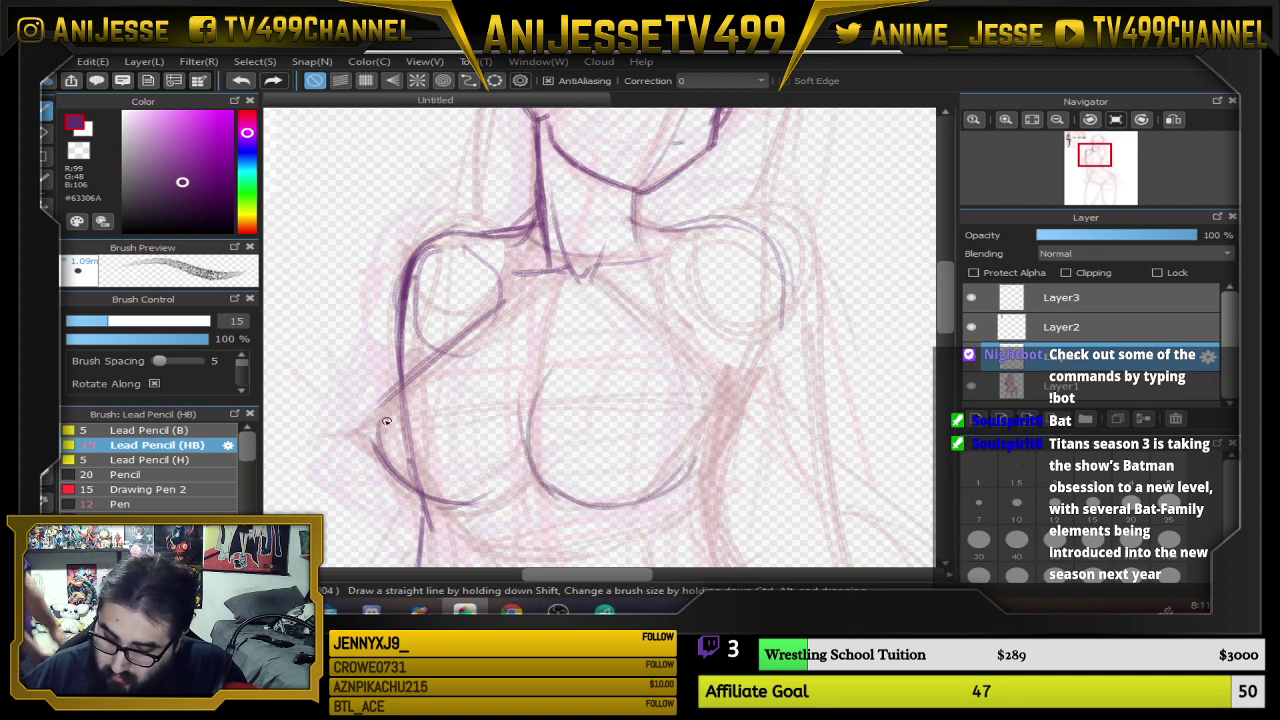
{"action": "mouse_move", "coordinate": [372, 427]}
{"action": "left_mouse_down"}
{"action": "mouse_move", "coordinate": [539, 449]}
{"action": "mouse_move", "coordinate": [442, 416]}
{"action": "mouse_move", "coordinate": [452, 409]}
{"action": "mouse_move", "coordinate": [519, 428]}
{"action": "mouse_move", "coordinate": [411, 417]}
{"action": "mouse_move", "coordinate": [499, 437]}
{"action": "mouse_move", "coordinate": [700, 392]}
{"action": "mouse_move", "coordinate": [639, 400]}
{"action": "mouse_move", "coordinate": [671, 403]}
{"action": "left_mouse_up"}
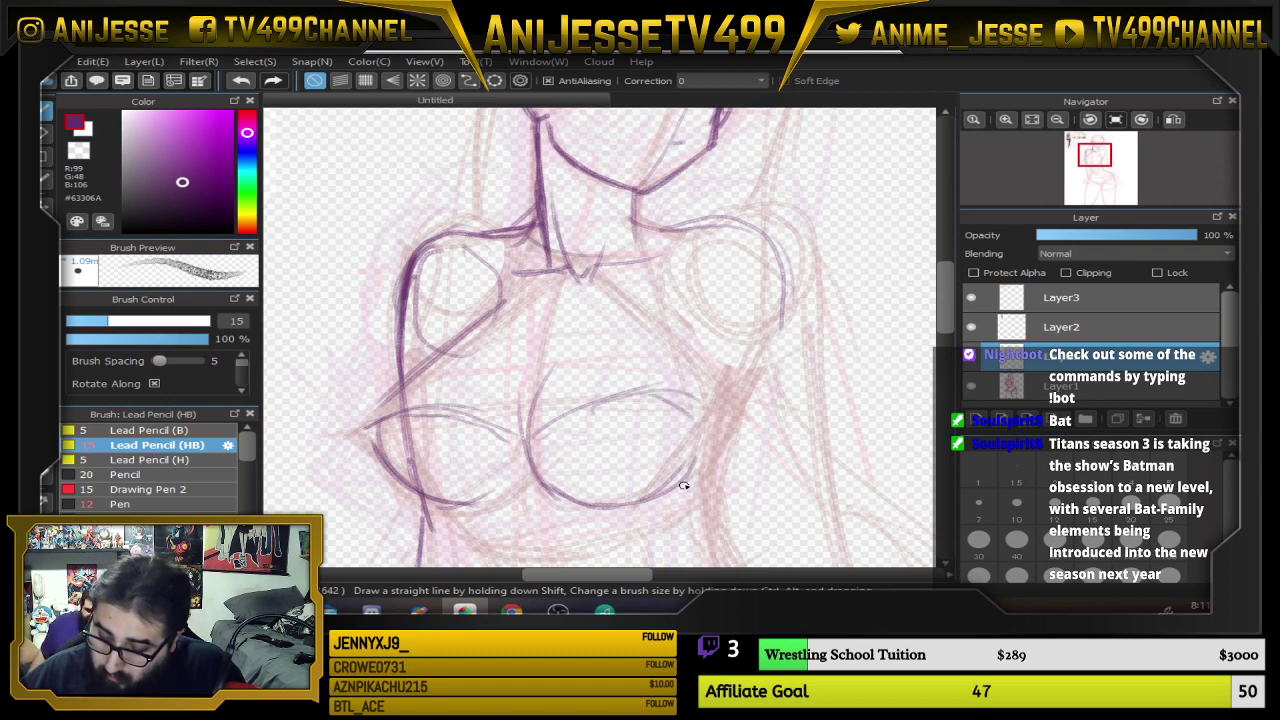
Close the outer side of the far breast and draw the line from it up to the armpit
{"action": "mouse_move", "coordinate": [686, 485]}
{"action": "left_mouse_down"}
{"action": "mouse_move", "coordinate": [688, 375]}
{"action": "mouse_move", "coordinate": [706, 417]}
{"action": "mouse_move", "coordinate": [680, 326]}
{"action": "left_mouse_up"}
{"action": "left_click_drag", "start_coordinate": [703, 404], "coordinate": [679, 288]}
{"action": "mouse_move", "coordinate": [692, 362]}
{"action": "left_mouse_down"}
{"action": "mouse_move", "coordinate": [679, 272]}
{"action": "mouse_move", "coordinate": [706, 426]}
{"action": "left_mouse_up"}
Complete the oval shoulder joints on both sides and darken the far shoulder's outline
{"action": "mouse_move", "coordinate": [419, 494]}
{"action": "left_mouse_down"}
{"action": "mouse_move", "coordinate": [384, 464]}
{"action": "mouse_move", "coordinate": [378, 422]}
{"action": "mouse_move", "coordinate": [481, 324]}
{"action": "mouse_move", "coordinate": [458, 341]}
{"action": "mouse_move", "coordinate": [488, 296]}
{"action": "left_mouse_up"}
{"action": "mouse_move", "coordinate": [462, 345]}
{"action": "left_mouse_down"}
{"action": "mouse_move", "coordinate": [445, 242]}
{"action": "mouse_move", "coordinate": [418, 252]}
{"action": "left_mouse_up"}
{"action": "mouse_move", "coordinate": [718, 440]}
{"action": "left_mouse_down"}
{"action": "mouse_move", "coordinate": [686, 345]}
{"action": "mouse_move", "coordinate": [732, 223]}
{"action": "left_mouse_up"}
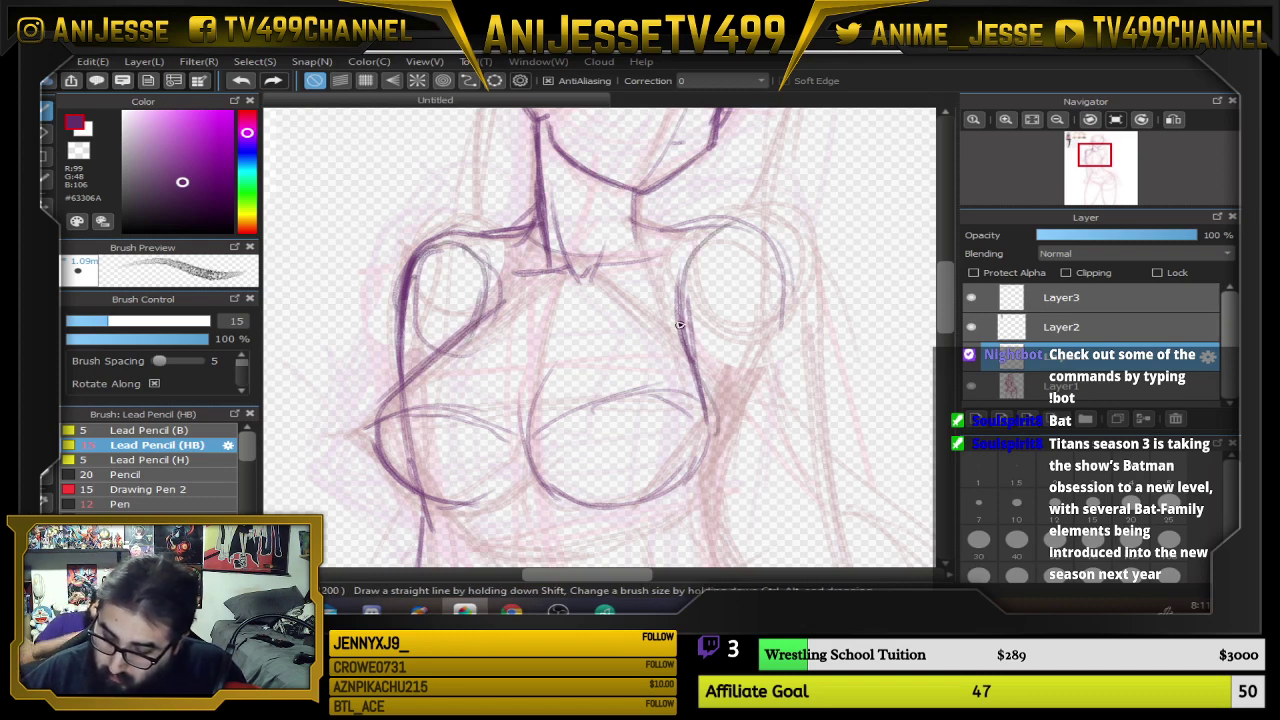
{"action": "left_click_drag", "start_coordinate": [679, 325], "coordinate": [745, 236]}
{"action": "mouse_move", "coordinate": [782, 290]}
{"action": "left_mouse_down"}
{"action": "mouse_move", "coordinate": [769, 353]}
{"action": "mouse_move", "coordinate": [765, 256]}
{"action": "left_mouse_up"}
{"action": "mouse_move", "coordinate": [730, 235]}
{"action": "left_mouse_down"}
{"action": "mouse_move", "coordinate": [680, 296]}
{"action": "mouse_move", "coordinate": [718, 384]}
{"action": "left_mouse_up"}
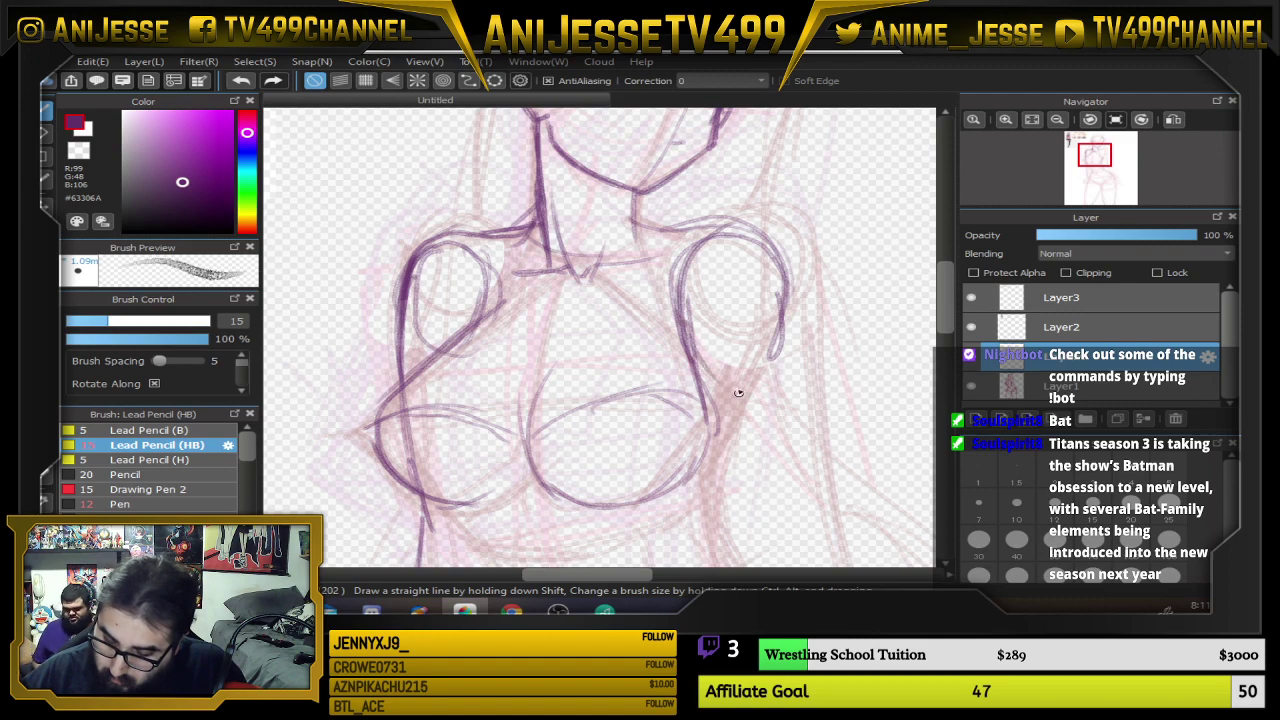
Draw the far side of the torso from below the breast down to the waist
{"action": "left_click_drag", "start_coordinate": [790, 434], "coordinate": [686, 246]}
{"action": "left_click_drag", "start_coordinate": [595, 186], "coordinate": [602, 262]}
{"action": "mouse_move", "coordinate": [592, 282]}
{"action": "left_mouse_down"}
{"action": "mouse_move", "coordinate": [615, 412]}
{"action": "mouse_move", "coordinate": [640, 402]}
{"action": "left_mouse_up"}
{"action": "left_click_drag", "start_coordinate": [609, 305], "coordinate": [643, 396]}
Draw the far upper arm's outer line down from the shoulder
{"action": "mouse_move", "coordinate": [681, 134]}
{"action": "left_mouse_down"}
{"action": "mouse_move", "coordinate": [682, 277]}
{"action": "mouse_move", "coordinate": [687, 253]}
{"action": "left_mouse_up"}
{"action": "scroll", "coordinate": [694, 318], "scroll_direction": "down", "scroll_amount": 2}
{"action": "scroll", "coordinate": [682, 319], "scroll_direction": "up", "scroll_amount": 1}
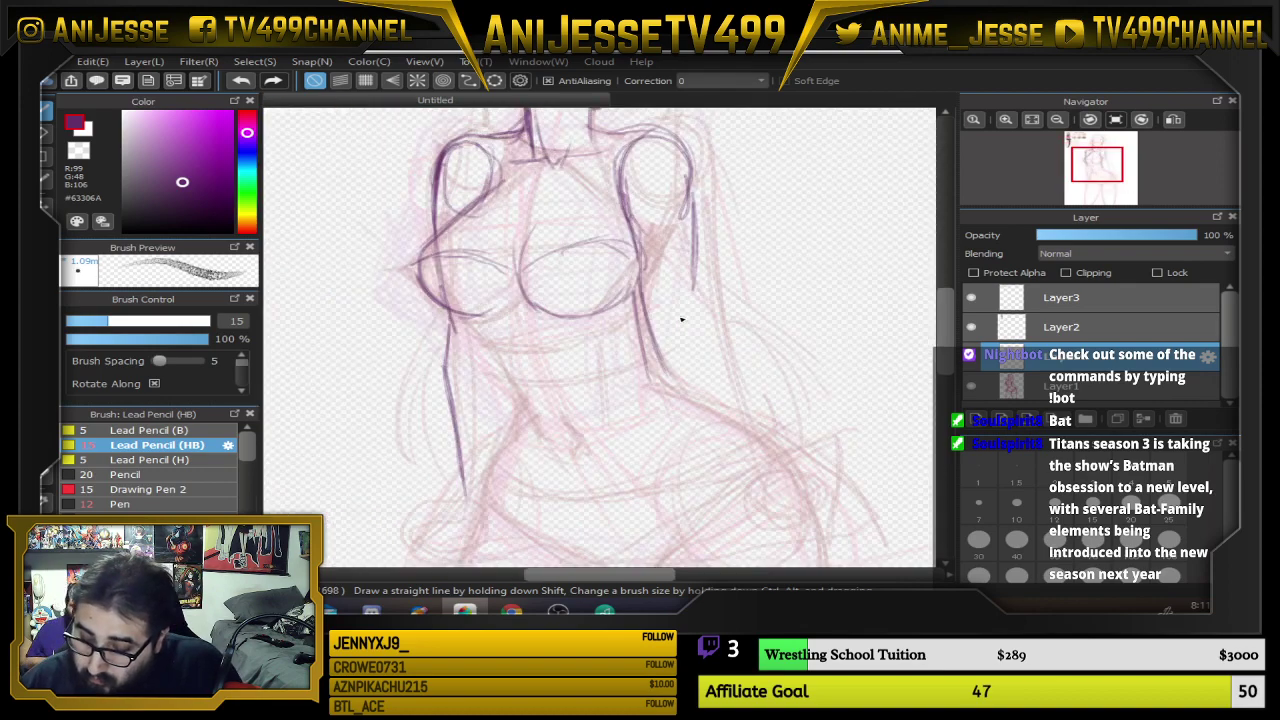
{"action": "left_click_drag", "start_coordinate": [693, 202], "coordinate": [697, 320]}
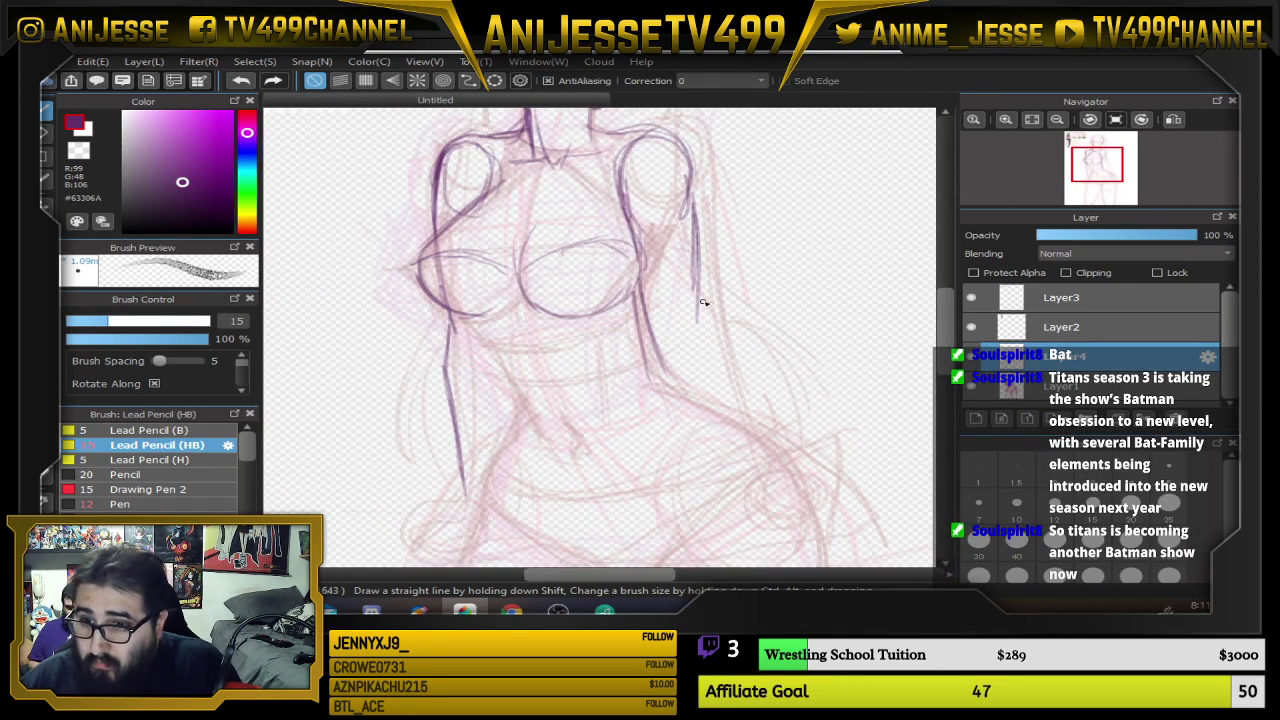
Draw a curved guide line across the torso at elbow height and sketch the fist and fingers of the arm on the figure's left side
{"action": "left_click_drag", "start_coordinate": [391, 350], "coordinate": [765, 314]}
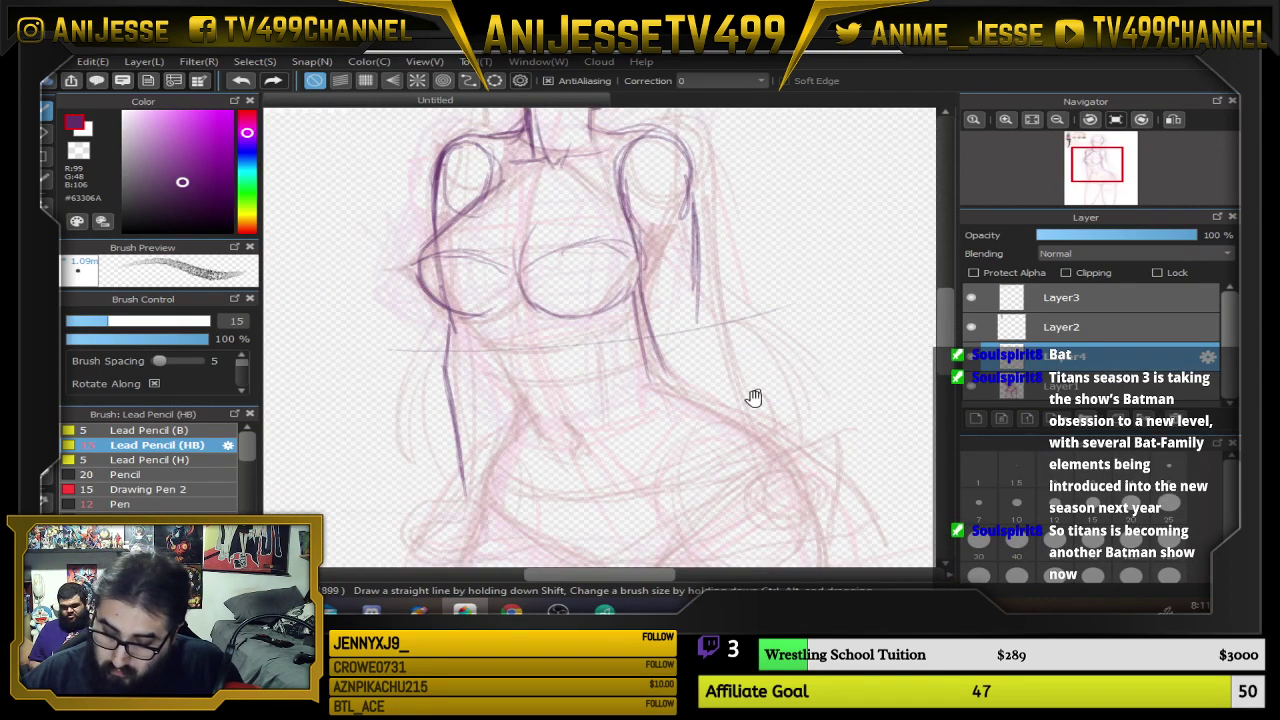
{"action": "left_click_drag", "start_coordinate": [754, 398], "coordinate": [694, 217]}
{"action": "mouse_move", "coordinate": [346, 381]}
{"action": "left_mouse_down"}
{"action": "mouse_move", "coordinate": [390, 412]}
{"action": "mouse_move", "coordinate": [430, 378]}
{"action": "mouse_move", "coordinate": [396, 407]}
{"action": "mouse_move", "coordinate": [442, 386]}
{"action": "mouse_move", "coordinate": [447, 355]}
{"action": "mouse_move", "coordinate": [439, 372]}
{"action": "mouse_move", "coordinate": [368, 356]}
{"action": "mouse_move", "coordinate": [354, 368]}
{"action": "mouse_move", "coordinate": [414, 364]}
{"action": "mouse_move", "coordinate": [397, 410]}
{"action": "mouse_move", "coordinate": [414, 417]}
{"action": "mouse_move", "coordinate": [433, 389]}
{"action": "left_mouse_up"}
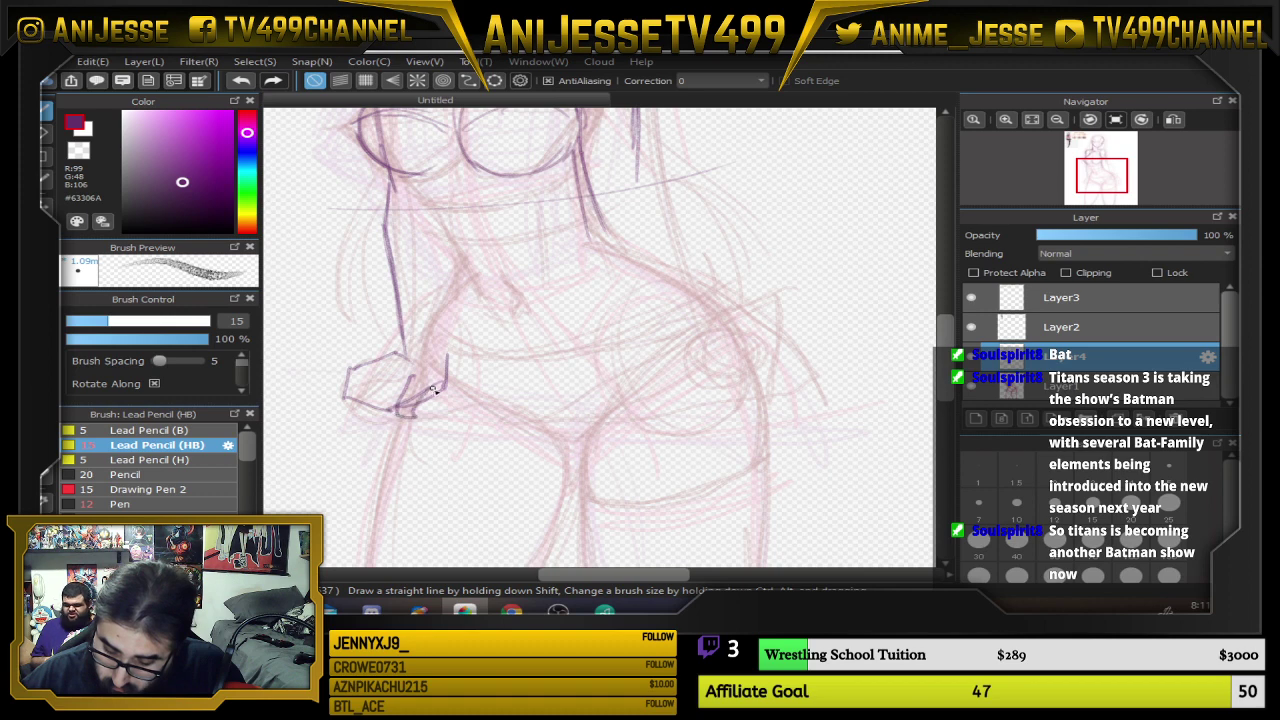
{"action": "mouse_move", "coordinate": [352, 416]}
{"action": "left_mouse_down"}
{"action": "mouse_move", "coordinate": [415, 378]}
{"action": "mouse_move", "coordinate": [383, 379]}
{"action": "mouse_move", "coordinate": [378, 360]}
{"action": "left_mouse_up"}
{"action": "mouse_move", "coordinate": [387, 357]}
{"action": "left_mouse_down"}
{"action": "mouse_move", "coordinate": [351, 374]}
{"action": "mouse_move", "coordinate": [383, 399]}
{"action": "mouse_move", "coordinate": [340, 404]}
{"action": "left_mouse_up"}
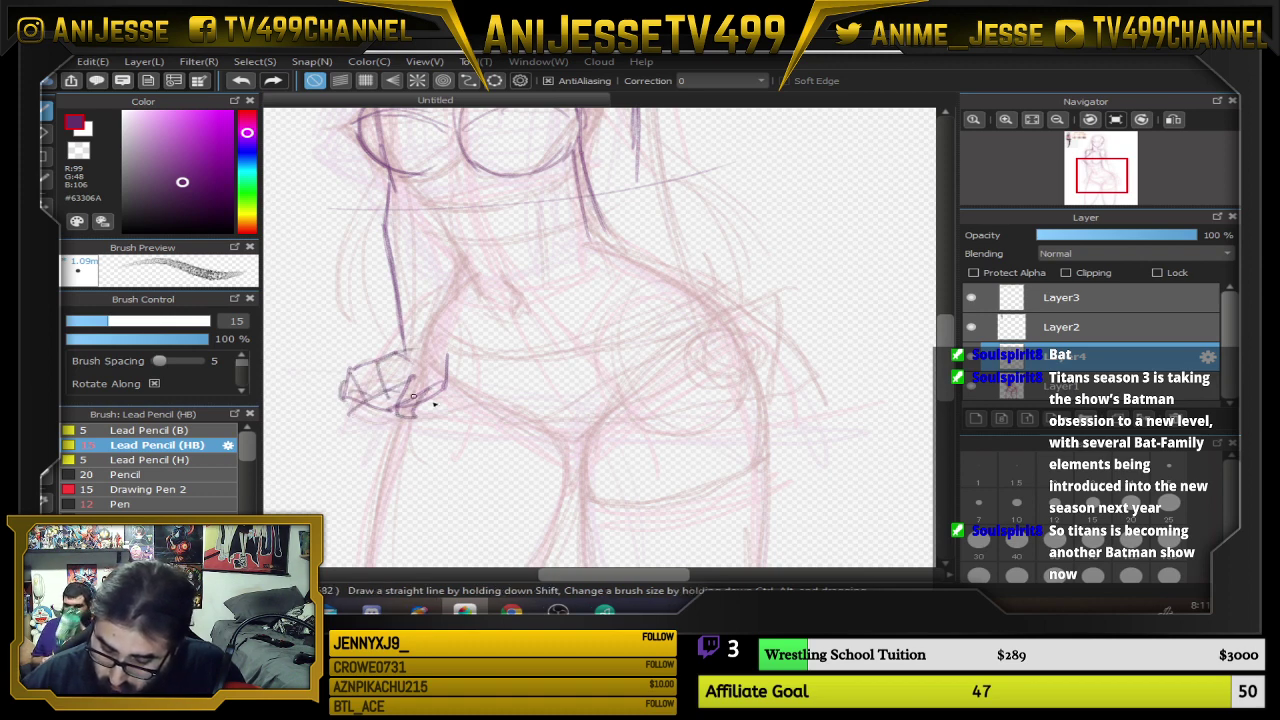
Draw the pelvis line from that fist toward the crotch and add the same arm's inner forearm line
{"action": "mouse_move", "coordinate": [426, 399]}
{"action": "left_mouse_down"}
{"action": "mouse_move", "coordinate": [522, 426]}
{"action": "mouse_move", "coordinate": [502, 399]}
{"action": "mouse_move", "coordinate": [511, 430]}
{"action": "mouse_move", "coordinate": [552, 430]}
{"action": "left_mouse_up"}
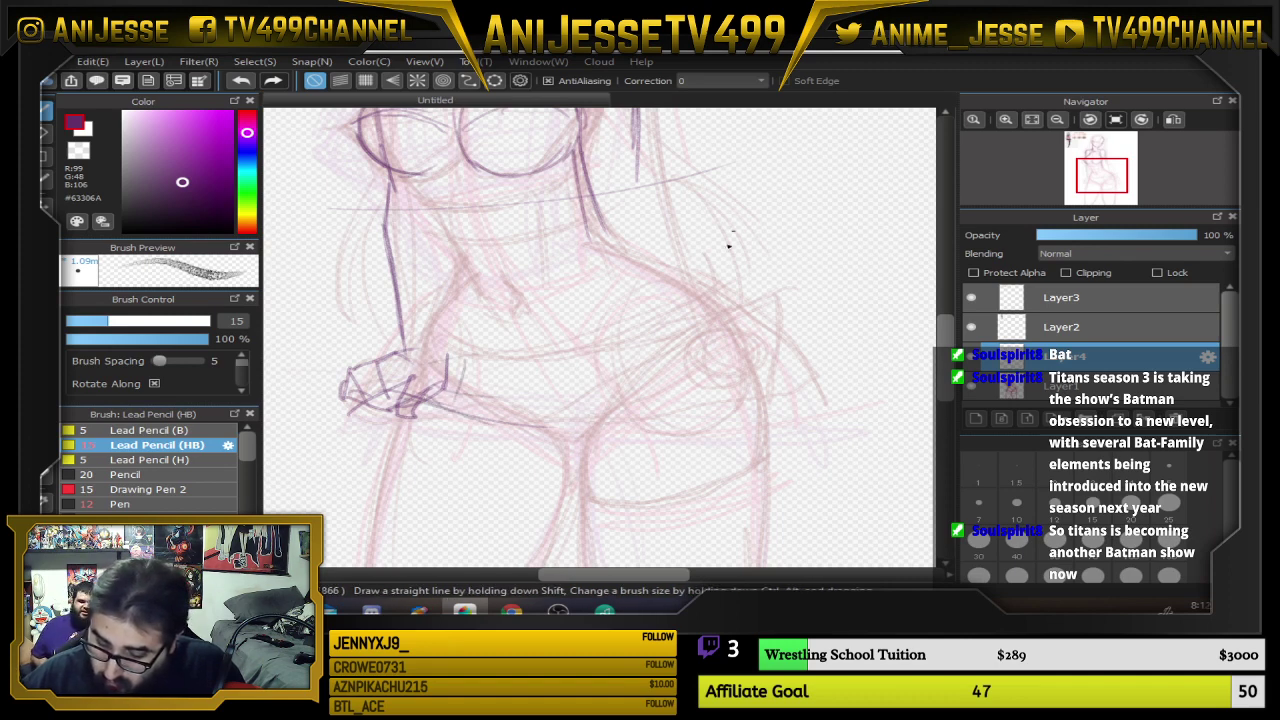
{"action": "left_click_drag", "start_coordinate": [714, 313], "coordinate": [702, 425]}
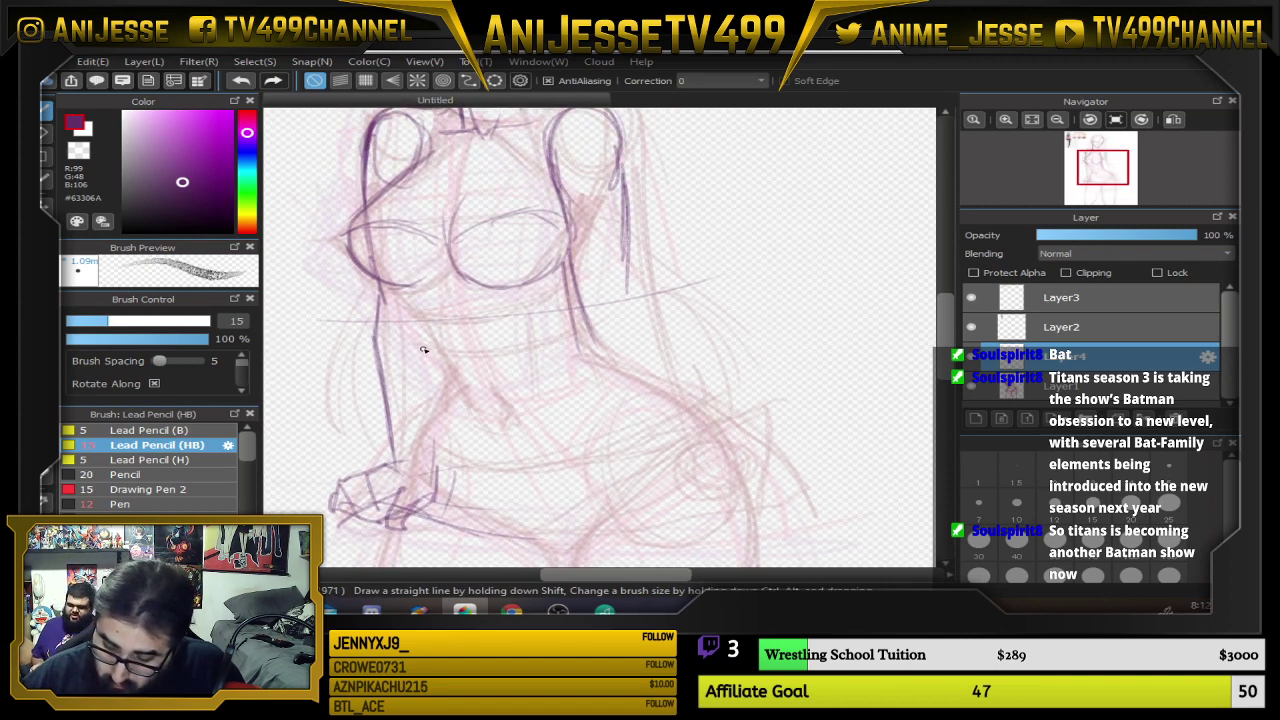
{"action": "left_click_drag", "start_coordinate": [428, 356], "coordinate": [434, 505]}
{"action": "left_click_drag", "start_coordinate": [431, 388], "coordinate": [435, 452]}
Draw the opposite arm's inner and outer lines down to the wrist and sketch its fist with fingers on the hip
{"action": "left_click_drag", "start_coordinate": [574, 274], "coordinate": [601, 352]}
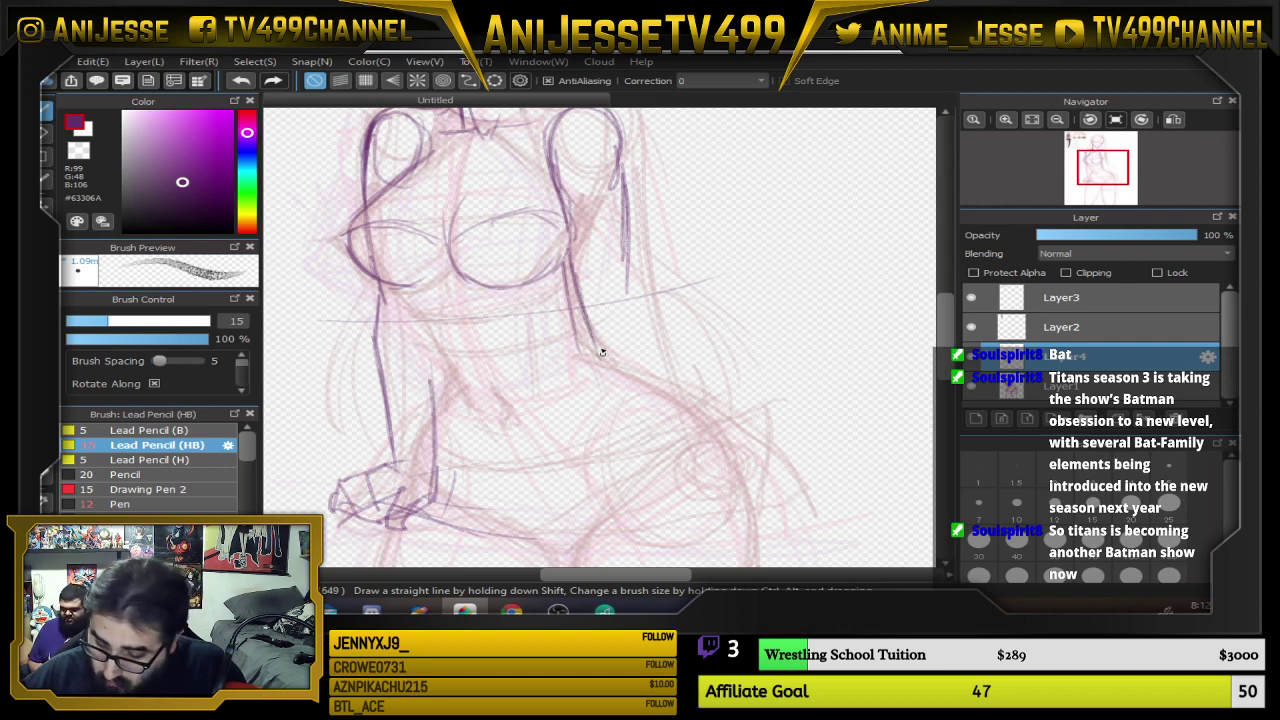
{"action": "left_click_drag", "start_coordinate": [570, 252], "coordinate": [603, 405]}
{"action": "left_click_drag", "start_coordinate": [625, 272], "coordinate": [651, 425]}
{"action": "left_click_drag", "start_coordinate": [651, 328], "coordinate": [652, 450]}
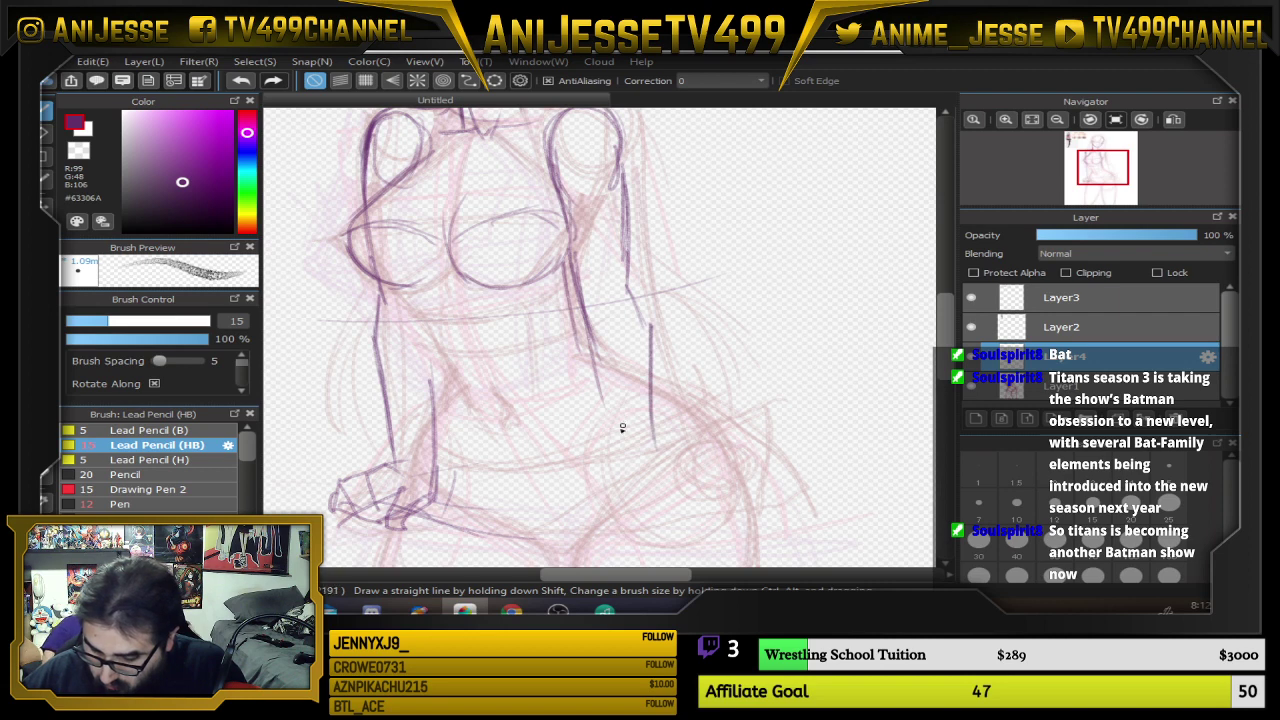
{"action": "left_click_drag", "start_coordinate": [583, 306], "coordinate": [626, 460]}
{"action": "mouse_move", "coordinate": [593, 329]}
{"action": "left_mouse_down"}
{"action": "mouse_move", "coordinate": [628, 460]}
{"action": "mouse_move", "coordinate": [712, 448]}
{"action": "mouse_move", "coordinate": [660, 452]}
{"action": "mouse_move", "coordinate": [628, 494]}
{"action": "mouse_move", "coordinate": [716, 474]}
{"action": "left_mouse_up"}
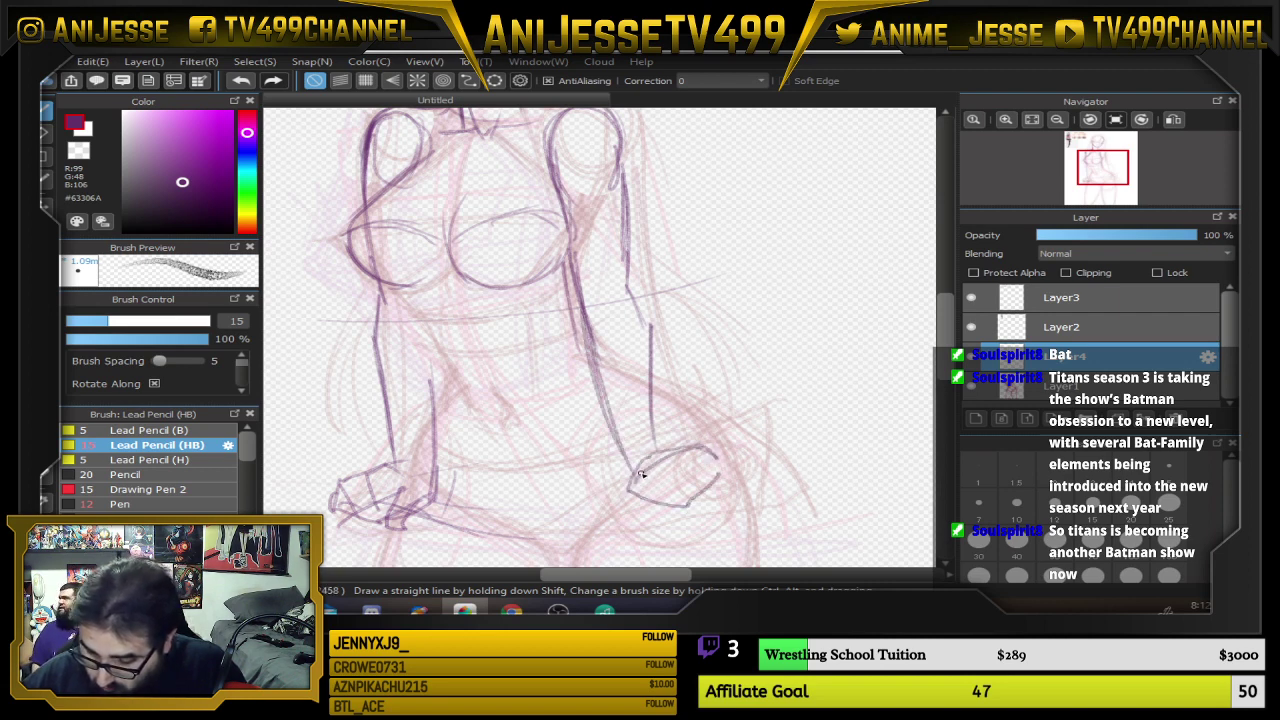
{"action": "mouse_move", "coordinate": [637, 485]}
{"action": "left_mouse_down"}
{"action": "mouse_move", "coordinate": [668, 515]}
{"action": "mouse_move", "coordinate": [648, 480]}
{"action": "mouse_move", "coordinate": [669, 461]}
{"action": "mouse_move", "coordinate": [666, 490]}
{"action": "mouse_move", "coordinate": [727, 496]}
{"action": "mouse_move", "coordinate": [710, 468]}
{"action": "left_mouse_up"}
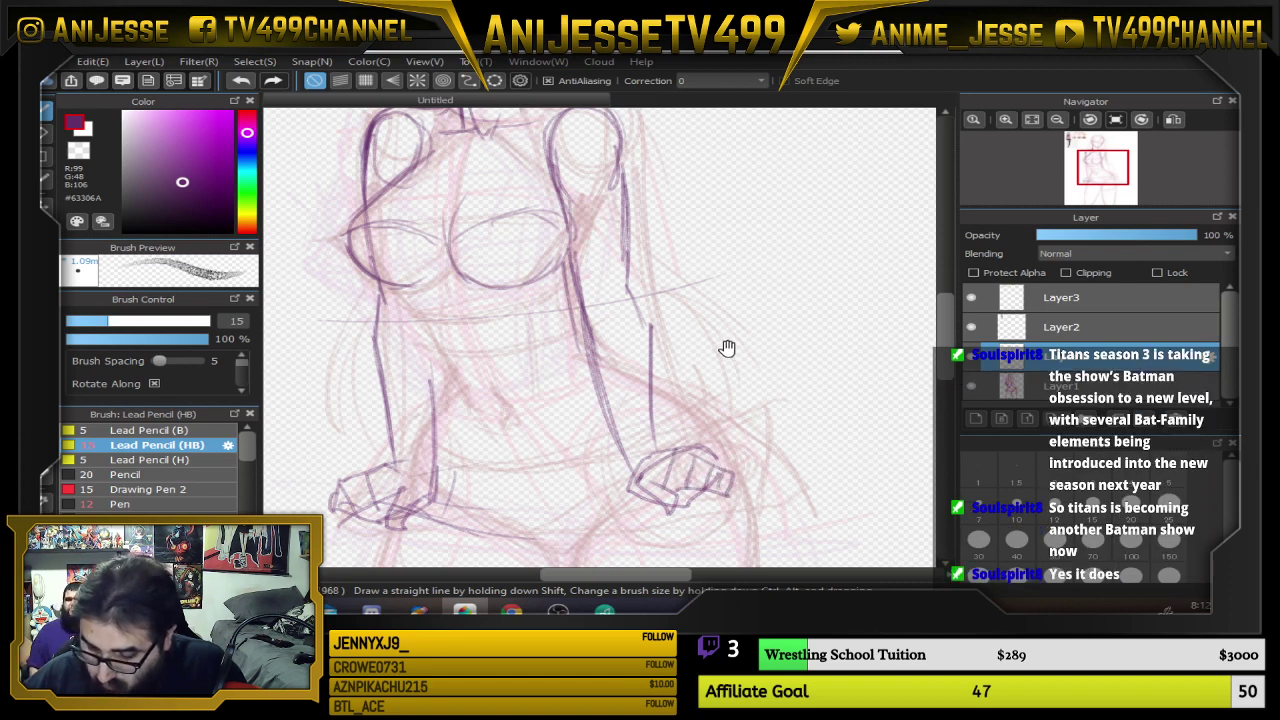
Join the elbow line of that arm and draw the shoulder tops from the neck out to both arms
{"action": "left_click_drag", "start_coordinate": [728, 346], "coordinate": [748, 438]}
{"action": "left_click_drag", "start_coordinate": [670, 428], "coordinate": [650, 340]}
{"action": "mouse_move", "coordinate": [664, 400]}
{"action": "left_mouse_down"}
{"action": "mouse_move", "coordinate": [625, 194]}
{"action": "mouse_move", "coordinate": [598, 182]}
{"action": "mouse_move", "coordinate": [550, 206]}
{"action": "left_mouse_up"}
{"action": "left_click_drag", "start_coordinate": [566, 194], "coordinate": [606, 183]}
{"action": "left_click_drag", "start_coordinate": [403, 210], "coordinate": [446, 200]}
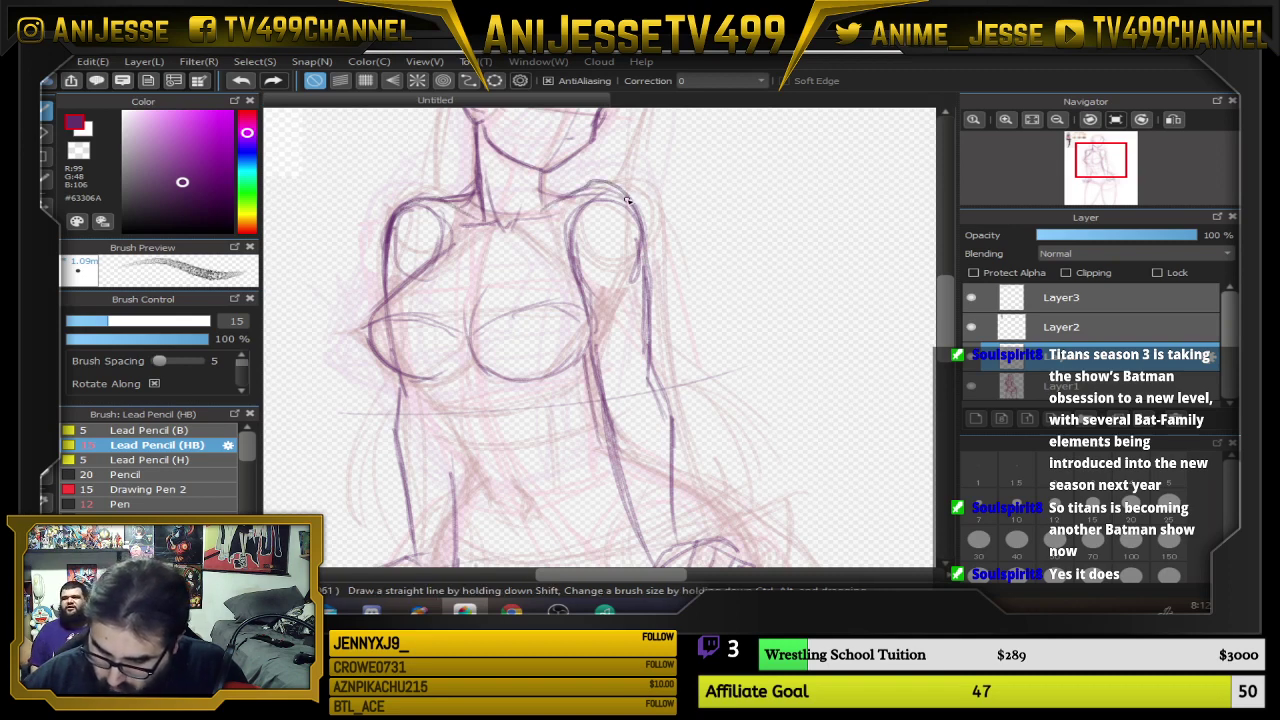
Erase the inner contour of the far shoulder joint and the collar lines, and redraw the line into the armpit
{"action": "key", "text": "e"}
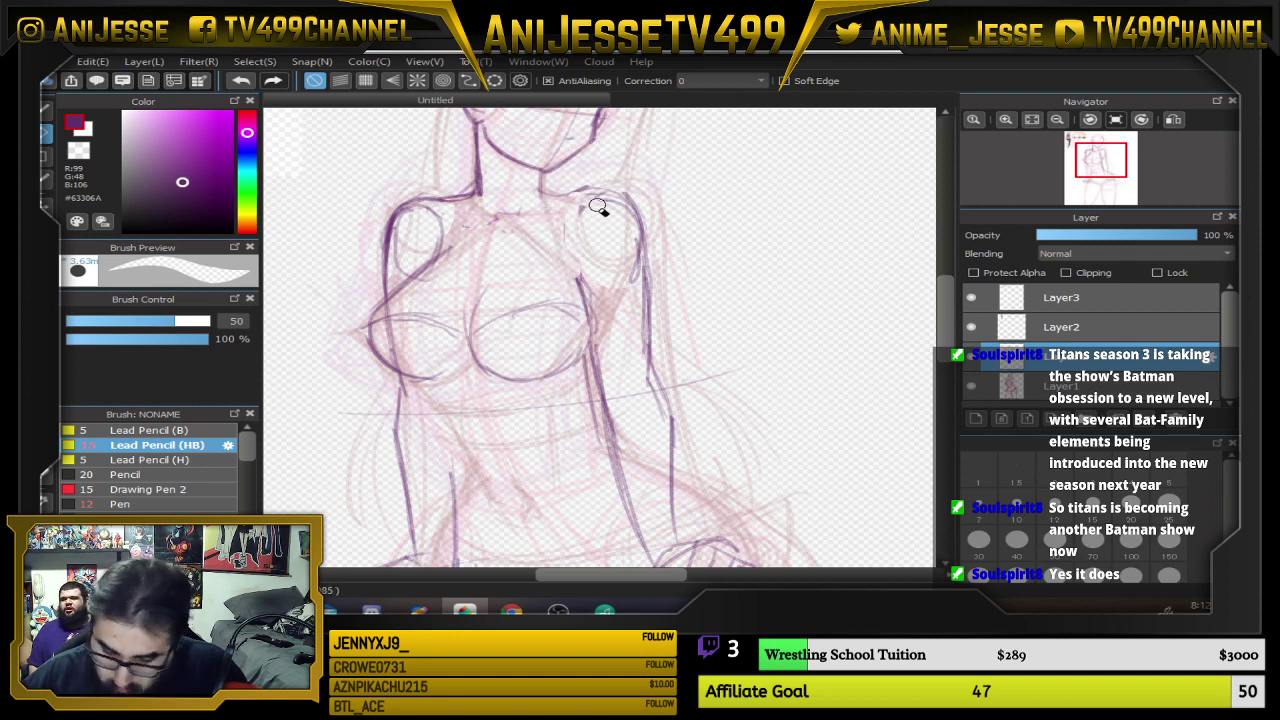
{"action": "key", "text": "b"}
{"action": "left_click_drag", "start_coordinate": [577, 262], "coordinate": [590, 304]}
{"action": "mouse_move", "coordinate": [575, 236]}
{"action": "left_mouse_down"}
{"action": "mouse_move", "coordinate": [588, 292]}
{"action": "mouse_move", "coordinate": [579, 268]}
{"action": "left_mouse_up"}
Redraw the sides of the neck, adding neck muscle strokes and the collarbone line
{"action": "mouse_move", "coordinate": [558, 196]}
{"action": "left_mouse_down"}
{"action": "mouse_move", "coordinate": [592, 190]}
{"action": "mouse_move", "coordinate": [648, 266]}
{"action": "mouse_move", "coordinate": [628, 196]}
{"action": "mouse_move", "coordinate": [553, 195]}
{"action": "mouse_move", "coordinate": [538, 171]}
{"action": "left_mouse_up"}
{"action": "left_click_drag", "start_coordinate": [481, 142], "coordinate": [490, 225]}
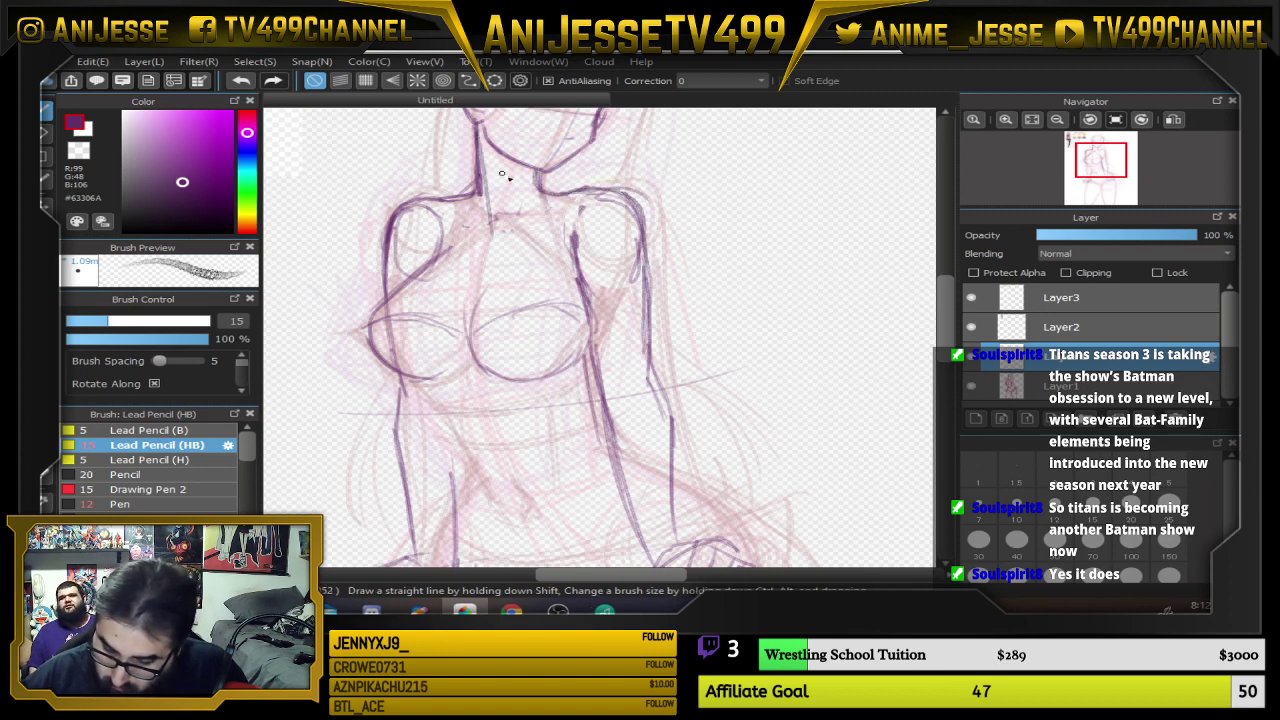
{"action": "left_click_drag", "start_coordinate": [530, 170], "coordinate": [518, 204]}
{"action": "mouse_move", "coordinate": [484, 160]}
{"action": "left_mouse_down"}
{"action": "mouse_move", "coordinate": [495, 222]}
{"action": "mouse_move", "coordinate": [510, 226]}
{"action": "left_mouse_up"}
{"action": "mouse_move", "coordinate": [508, 168]}
{"action": "left_mouse_down"}
{"action": "mouse_move", "coordinate": [515, 219]}
{"action": "mouse_move", "coordinate": [574, 207]}
{"action": "left_mouse_up"}
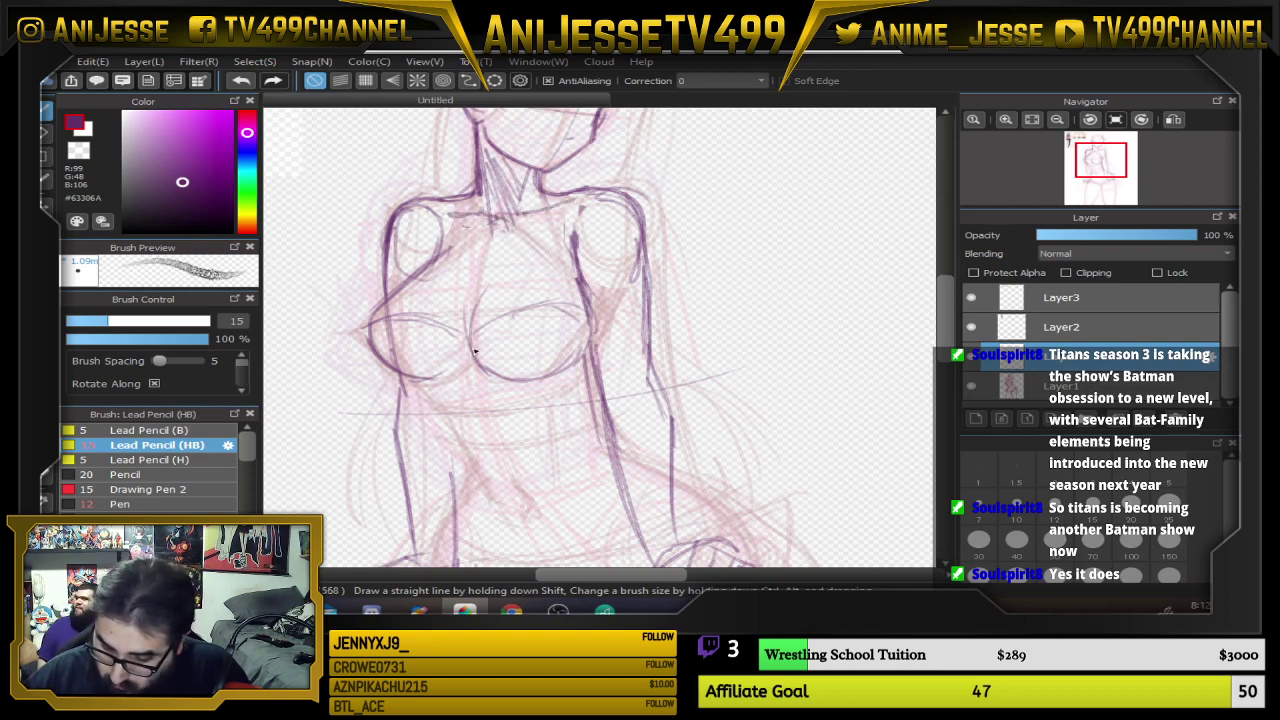
Draw the cleavage curve between the breasts and the torso line from under the breast across the waist to the navel
{"action": "left_click_drag", "start_coordinate": [471, 346], "coordinate": [487, 262]}
{"action": "left_click_drag", "start_coordinate": [494, 252], "coordinate": [471, 326]}
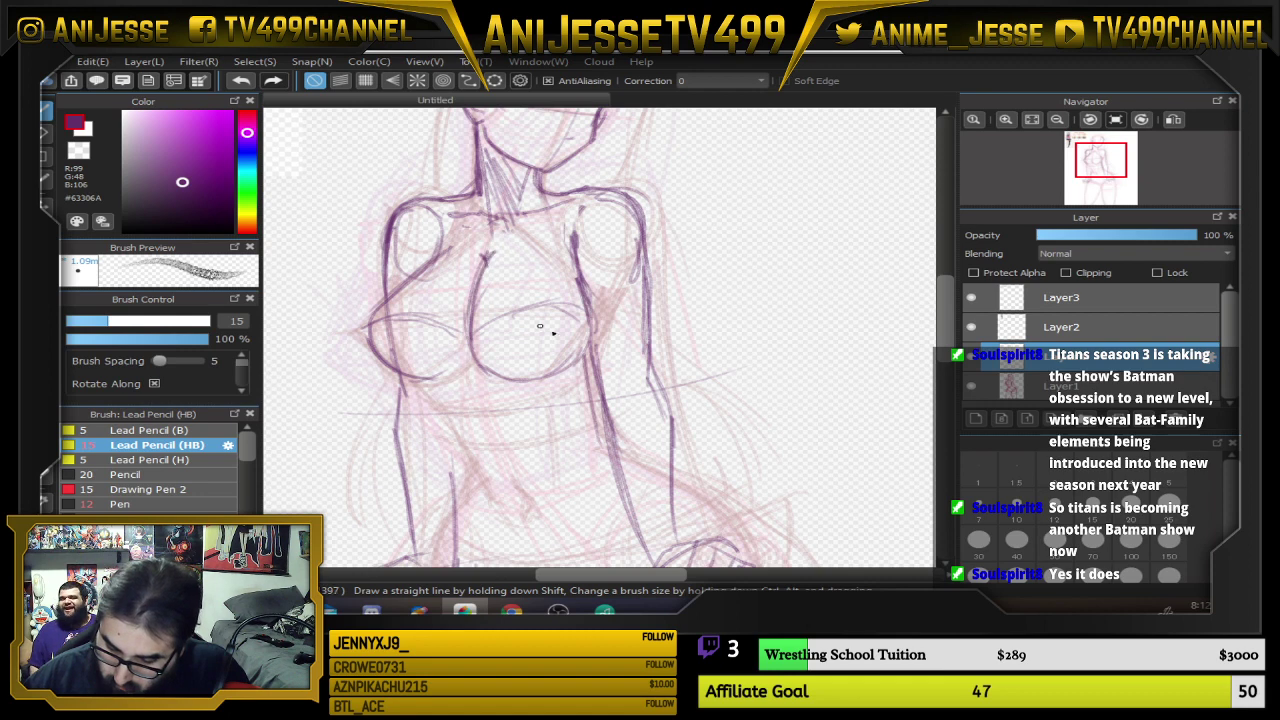
{"action": "scroll", "coordinate": [540, 310], "scroll_direction": "down", "scroll_amount": 3}
{"action": "mouse_move", "coordinate": [420, 280]}
{"action": "left_mouse_down"}
{"action": "mouse_move", "coordinate": [433, 328]}
{"action": "mouse_move", "coordinate": [466, 362]}
{"action": "left_mouse_up"}
{"action": "mouse_move", "coordinate": [424, 324]}
{"action": "left_mouse_down"}
{"action": "mouse_move", "coordinate": [502, 390]}
{"action": "mouse_move", "coordinate": [508, 416]}
{"action": "mouse_move", "coordinate": [513, 396]}
{"action": "mouse_move", "coordinate": [460, 354]}
{"action": "mouse_move", "coordinate": [425, 290]}
{"action": "left_mouse_up"}
{"action": "left_click_drag", "start_coordinate": [466, 361], "coordinate": [451, 411]}
Draw the hip curve from the waist toward the far fist and a double curved band across the abdomen
{"action": "left_click_drag", "start_coordinate": [595, 309], "coordinate": [604, 351]}
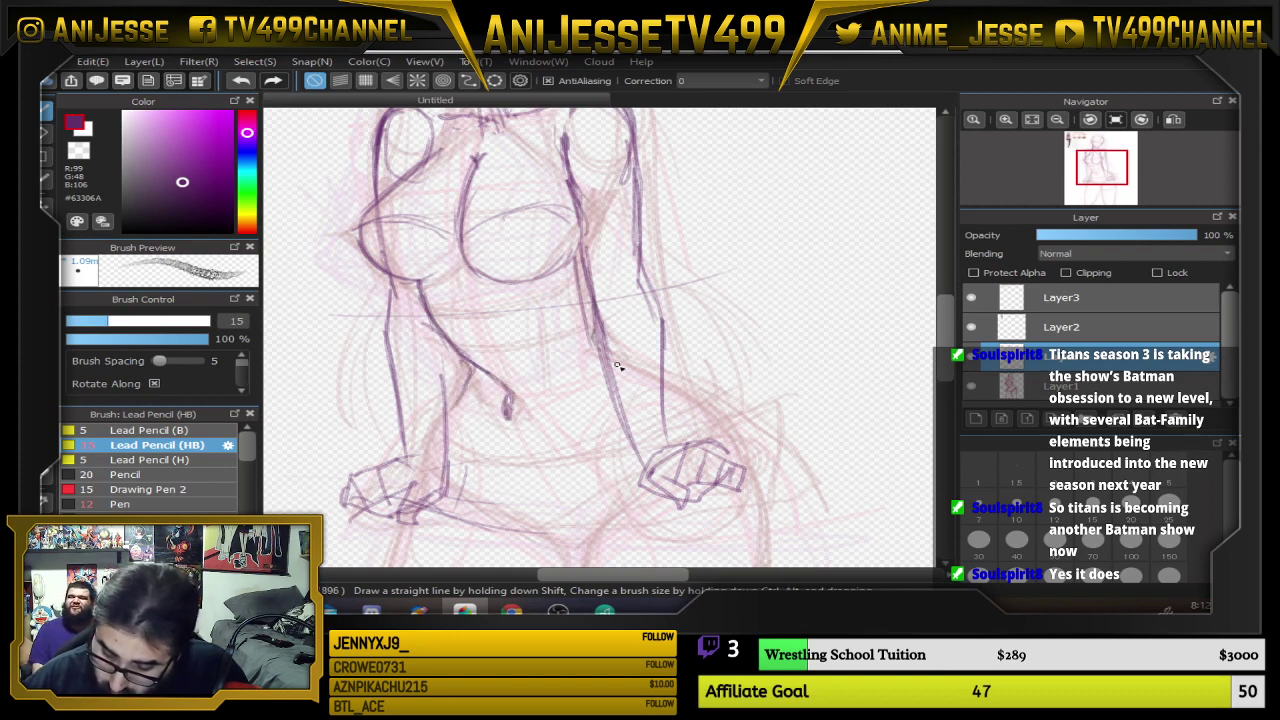
{"action": "mouse_move", "coordinate": [670, 374]}
{"action": "left_mouse_down"}
{"action": "mouse_move", "coordinate": [736, 432]}
{"action": "mouse_move", "coordinate": [676, 377]}
{"action": "left_mouse_up"}
{"action": "left_click_drag", "start_coordinate": [660, 333], "coordinate": [677, 399]}
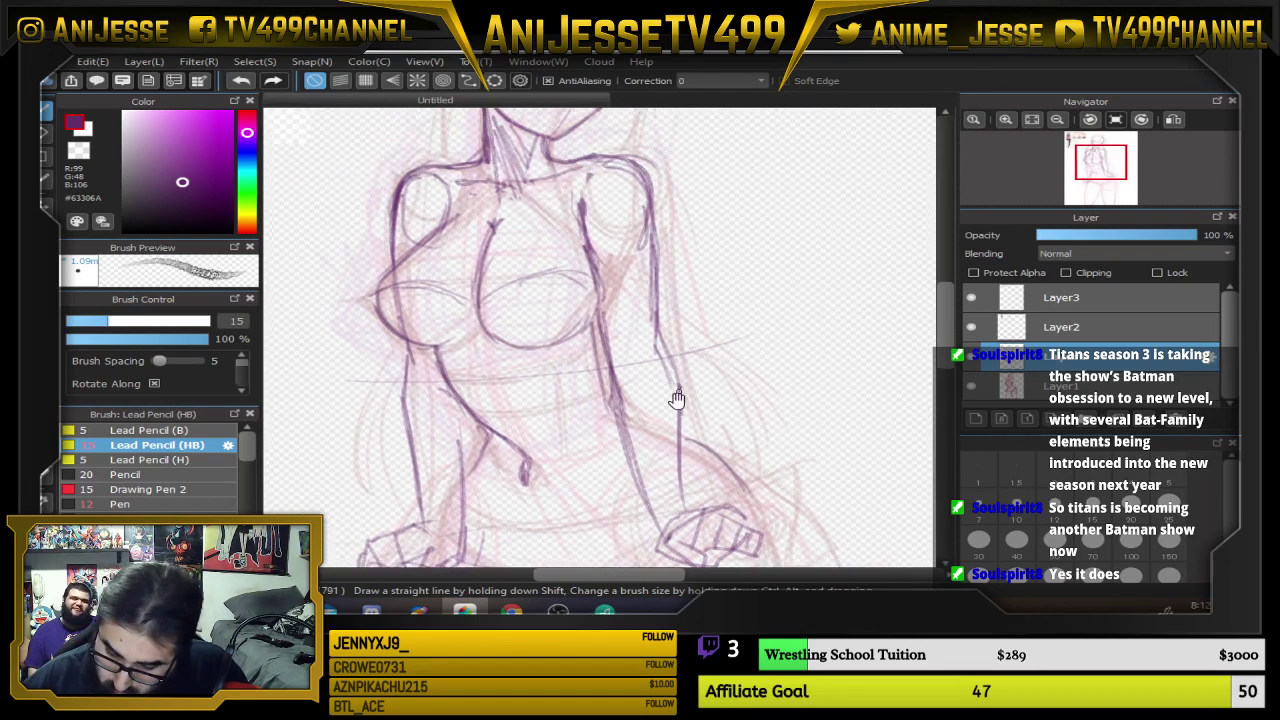
{"action": "mouse_move", "coordinate": [454, 402]}
{"action": "left_mouse_down"}
{"action": "mouse_move", "coordinate": [580, 403]}
{"action": "mouse_move", "coordinate": [457, 400]}
{"action": "left_mouse_up"}
{"action": "left_click_drag", "start_coordinate": [457, 400], "coordinate": [576, 402]}
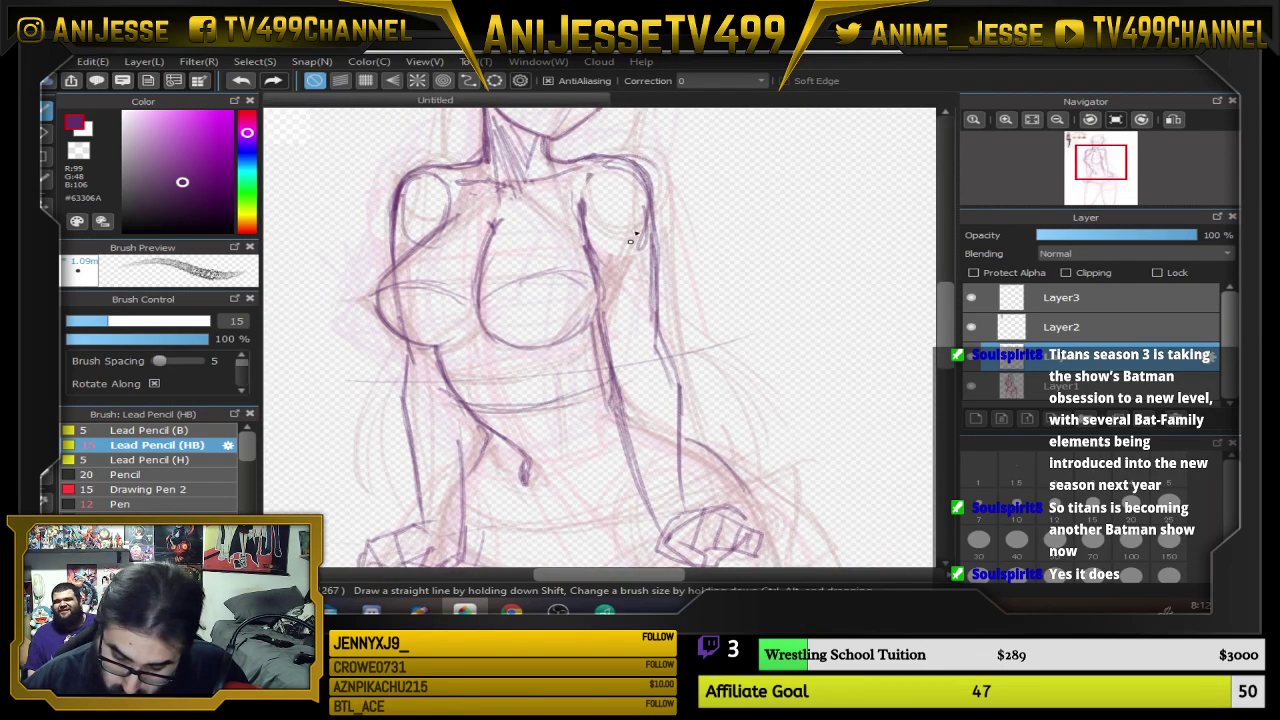
Sketch short puffed sleeves over both shoulders, with a scalloped hem on the far arm
{"action": "mouse_move", "coordinate": [631, 238]}
{"action": "left_mouse_down"}
{"action": "mouse_move", "coordinate": [680, 286]}
{"action": "mouse_move", "coordinate": [734, 378]}
{"action": "mouse_move", "coordinate": [768, 361]}
{"action": "mouse_move", "coordinate": [758, 281]}
{"action": "left_mouse_up"}
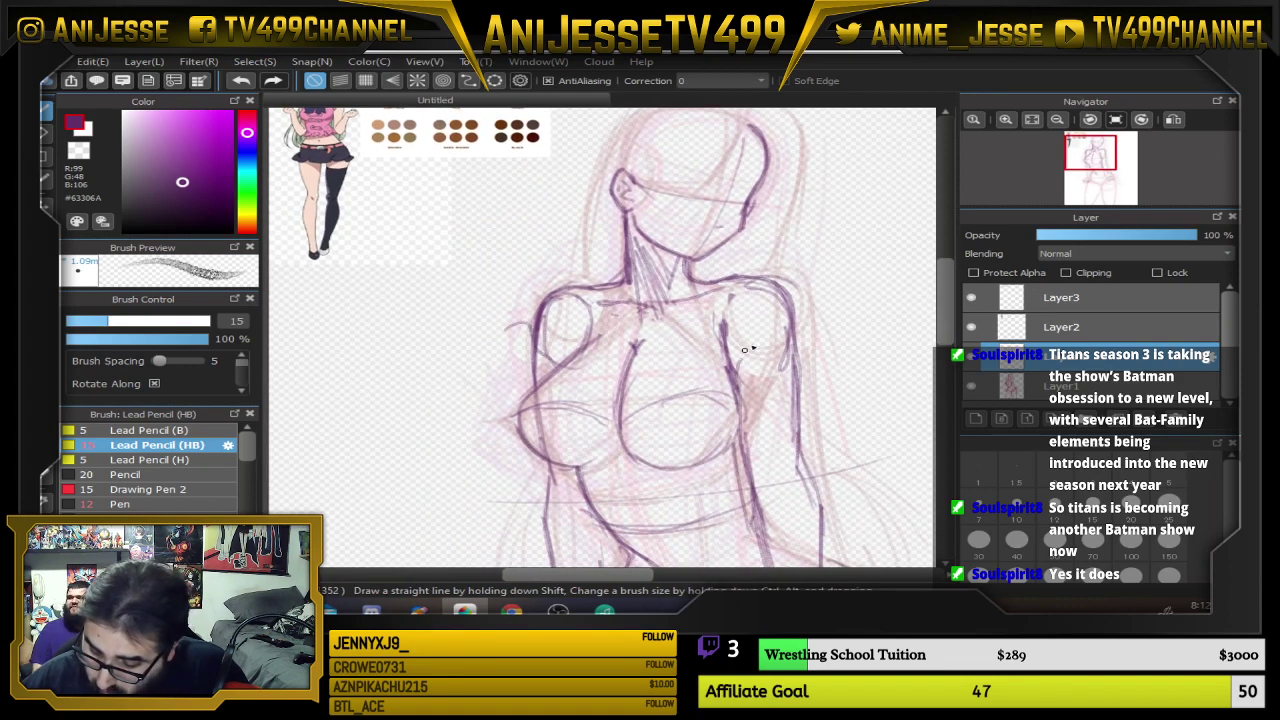
{"action": "mouse_move", "coordinate": [744, 349]}
{"action": "left_mouse_down"}
{"action": "mouse_move", "coordinate": [812, 322]}
{"action": "mouse_move", "coordinate": [738, 280]}
{"action": "mouse_move", "coordinate": [733, 314]}
{"action": "left_mouse_up"}
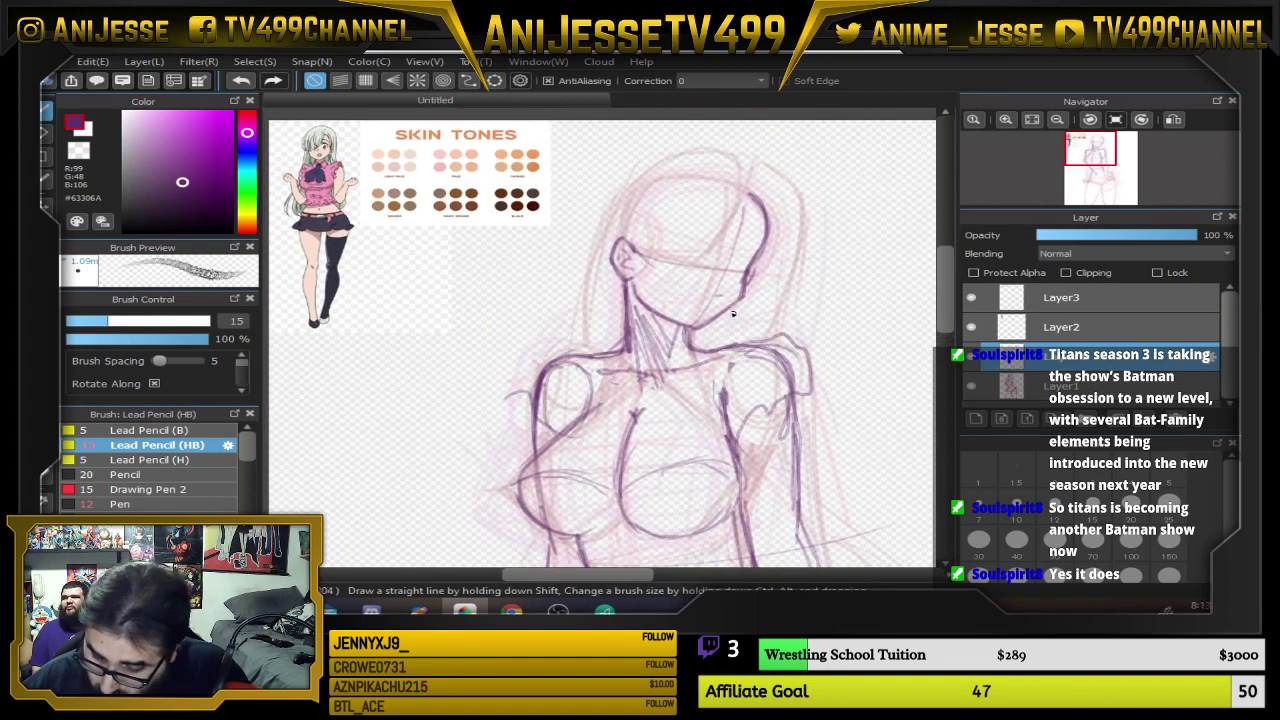
{"action": "left_click_drag", "start_coordinate": [620, 332], "coordinate": [638, 378]}
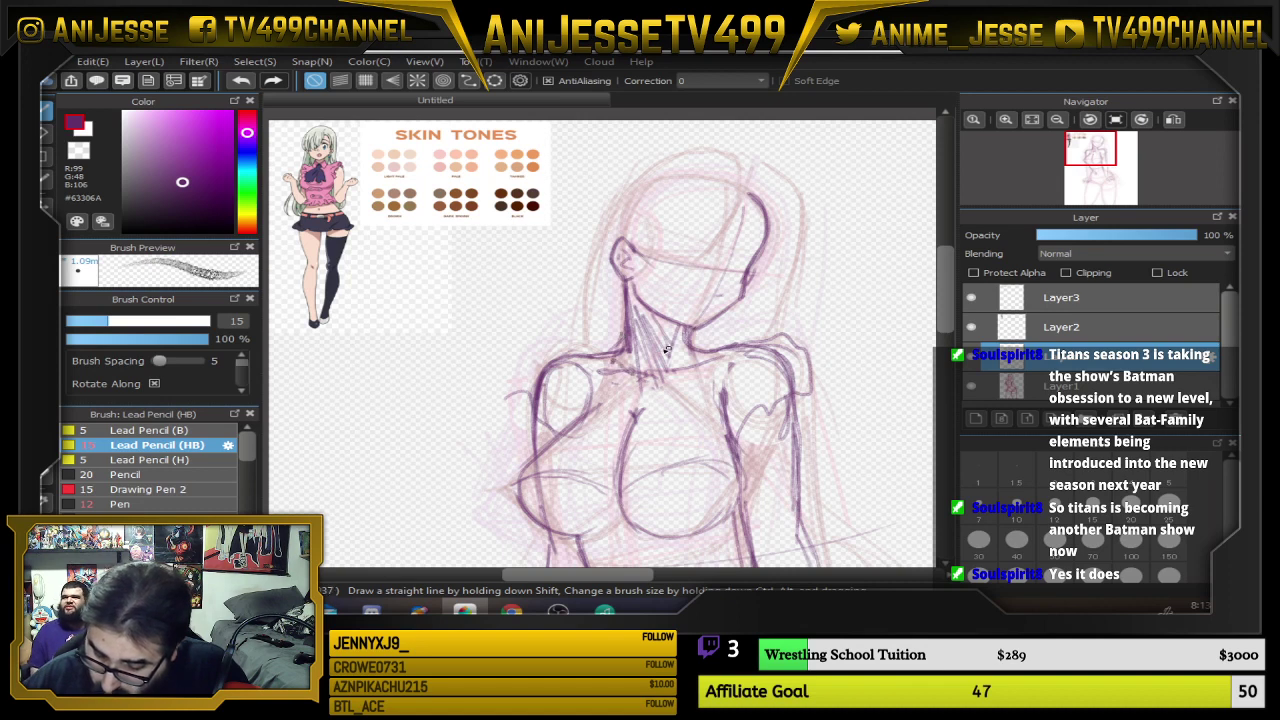
{"action": "left_click_drag", "start_coordinate": [512, 402], "coordinate": [594, 342]}
Erase and redraw the belly line's end at the navel, and strengthen the waist, inner forearm and fist on the figure's left side
{"action": "left_click_drag", "start_coordinate": [692, 384], "coordinate": [647, 272]}
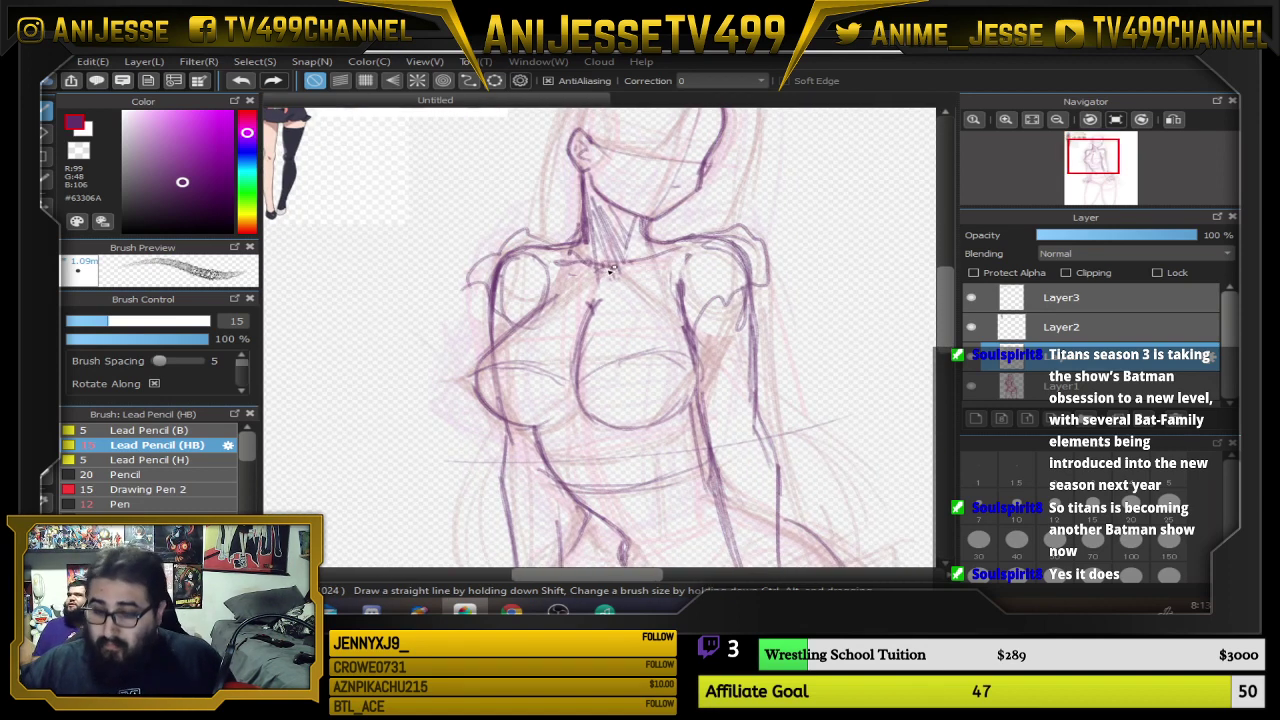
{"action": "scroll", "coordinate": [610, 270], "scroll_direction": "down", "scroll_amount": 2}
{"action": "scroll", "coordinate": [651, 424], "scroll_direction": "up", "scroll_amount": 4}
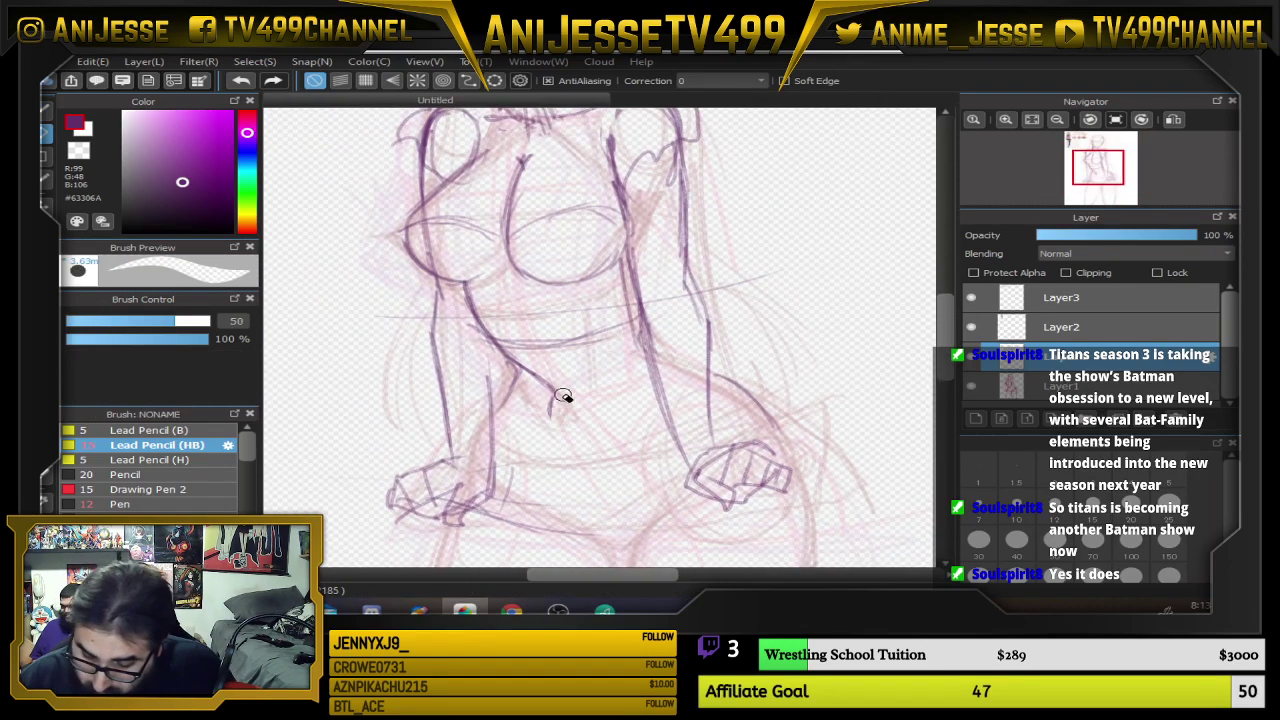
{"action": "left_click_drag", "start_coordinate": [541, 380], "coordinate": [562, 399]}
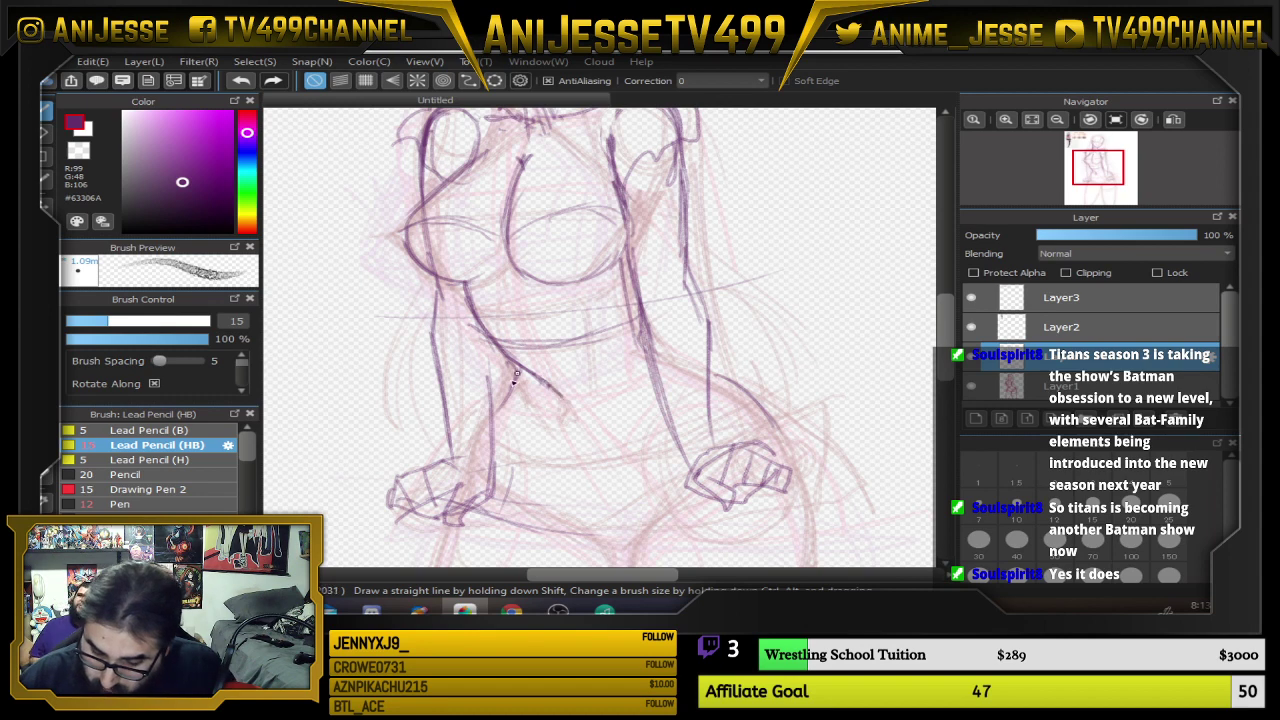
{"action": "mouse_move", "coordinate": [482, 322]}
{"action": "left_mouse_down"}
{"action": "mouse_move", "coordinate": [486, 491]}
{"action": "mouse_move", "coordinate": [397, 516]}
{"action": "left_mouse_up"}
{"action": "mouse_move", "coordinate": [519, 366]}
{"action": "left_mouse_down"}
{"action": "mouse_move", "coordinate": [496, 409]}
{"action": "mouse_move", "coordinate": [597, 388]}
{"action": "left_mouse_up"}
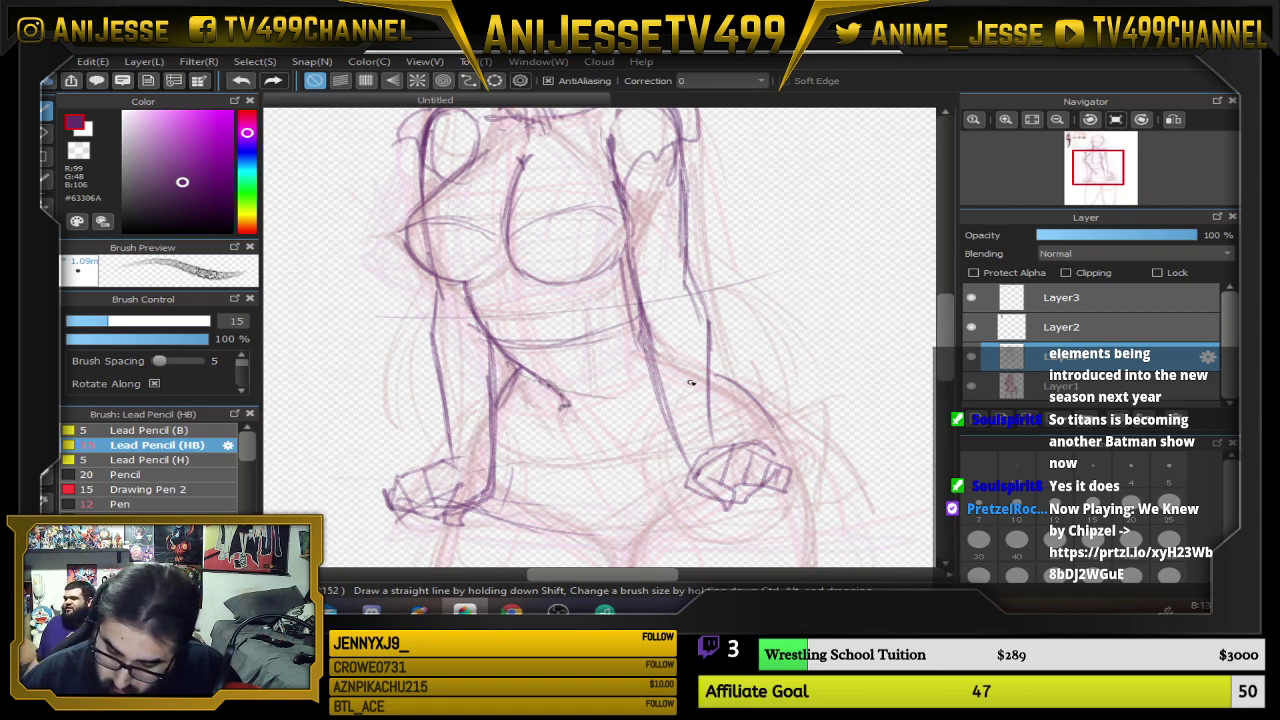
Darken the inner and outer lines of the far arm from the armpit and upper arm down to the wrist
{"action": "left_click_drag", "start_coordinate": [608, 138], "coordinate": [651, 357]}
{"action": "left_click_drag", "start_coordinate": [623, 225], "coordinate": [660, 432]}
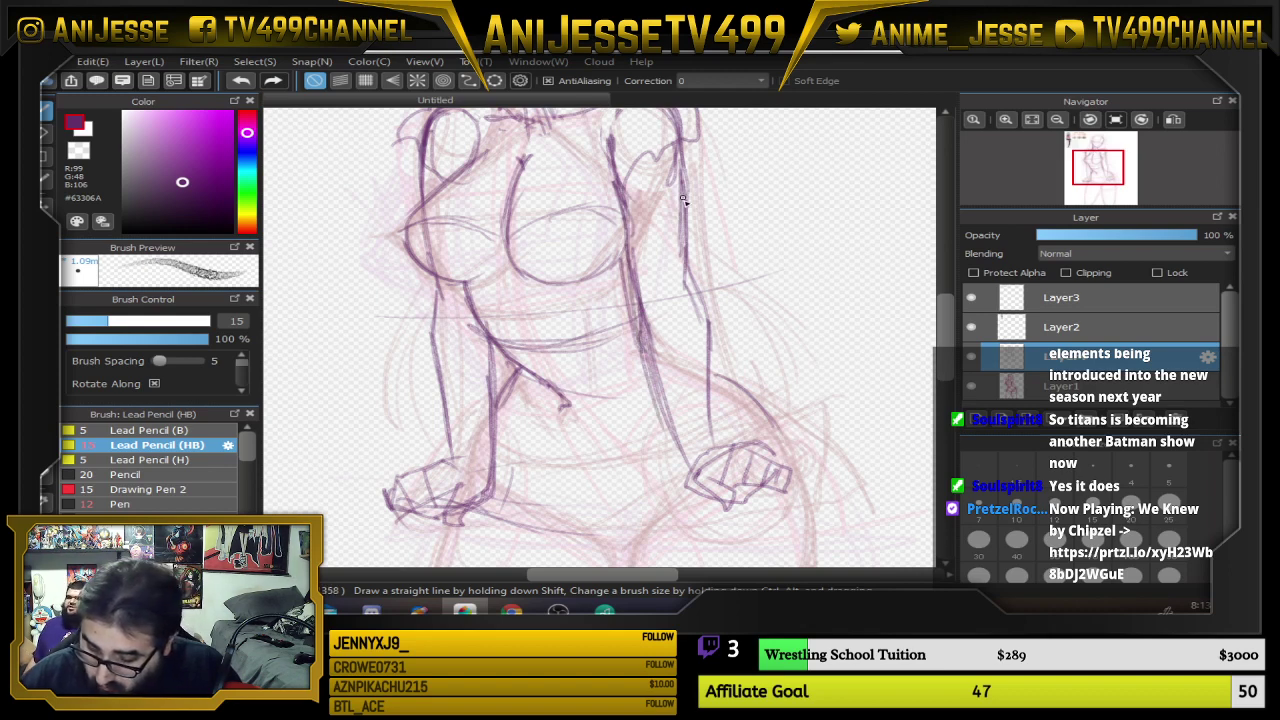
{"action": "mouse_move", "coordinate": [683, 200]}
{"action": "left_mouse_down"}
{"action": "mouse_move", "coordinate": [714, 382]}
{"action": "mouse_move", "coordinate": [761, 440]}
{"action": "left_mouse_up"}
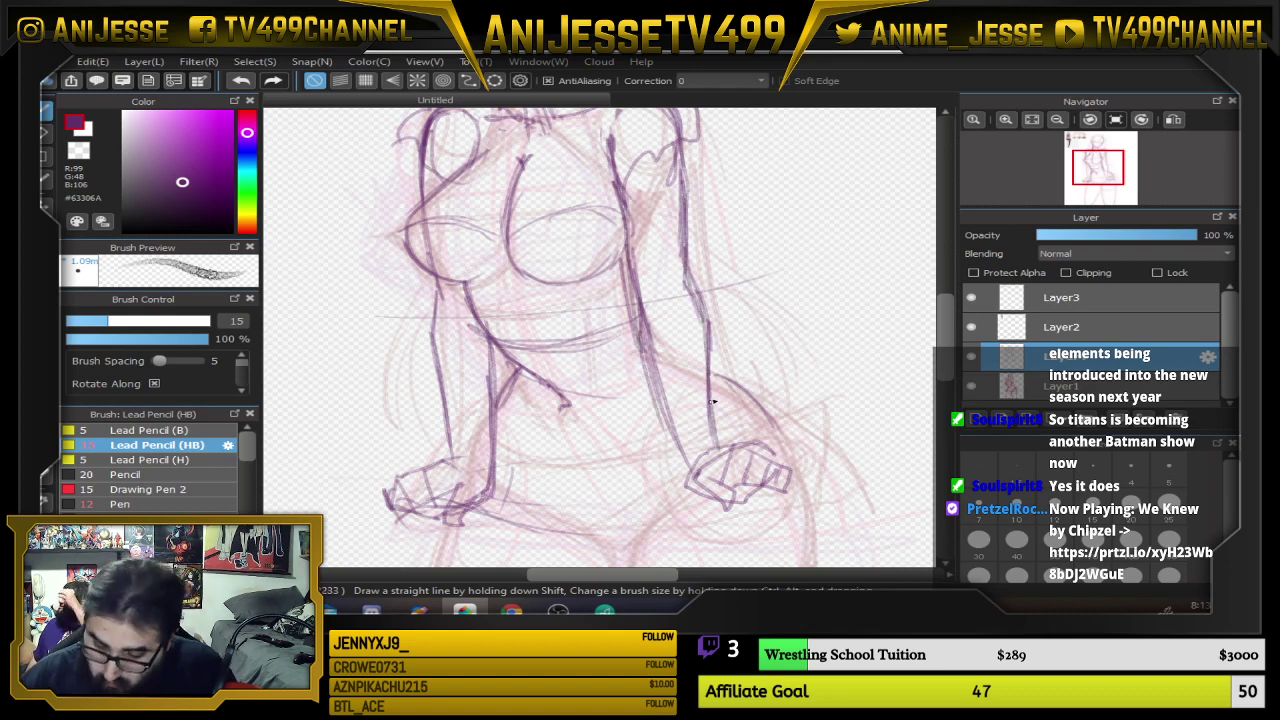
Draw the crotch with the groin curve rising toward the far fist, the tops of the inner thighs and the lower pelvis line
{"action": "scroll", "coordinate": [713, 402], "scroll_direction": "down", "scroll_amount": 3}
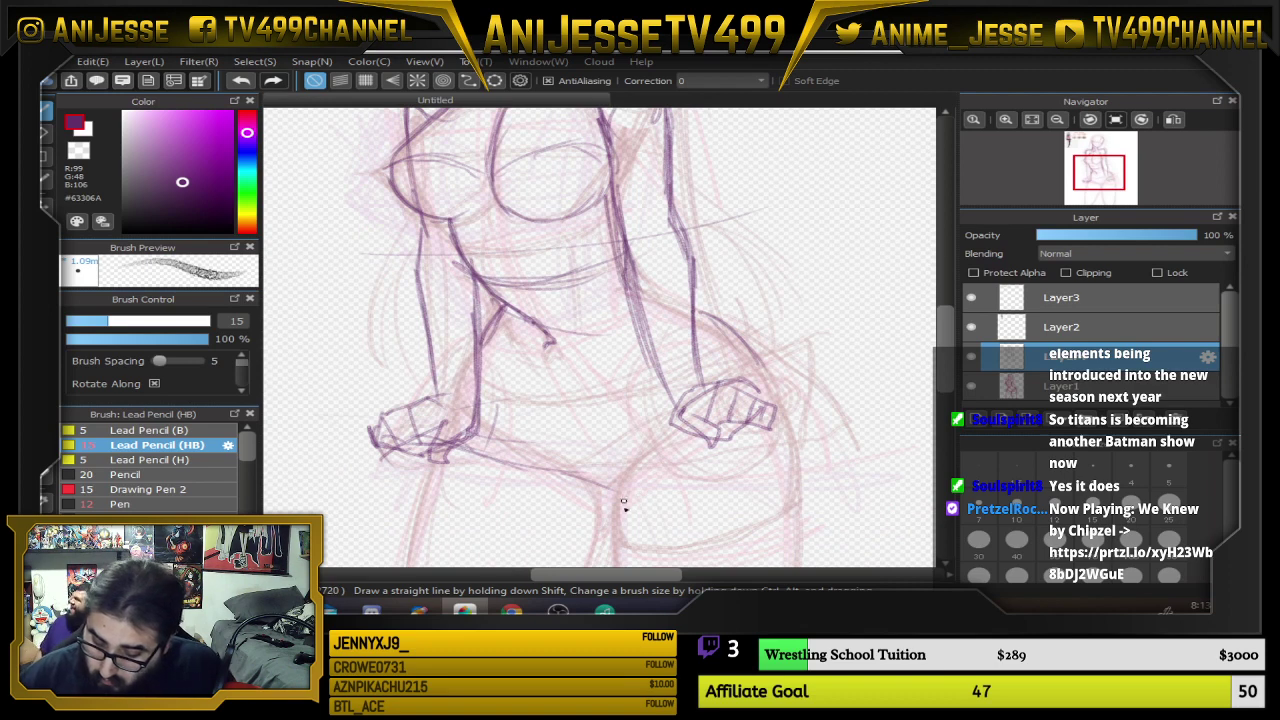
{"action": "left_click_drag", "start_coordinate": [623, 503], "coordinate": [656, 437]}
{"action": "left_click_drag", "start_coordinate": [619, 531], "coordinate": [660, 436]}
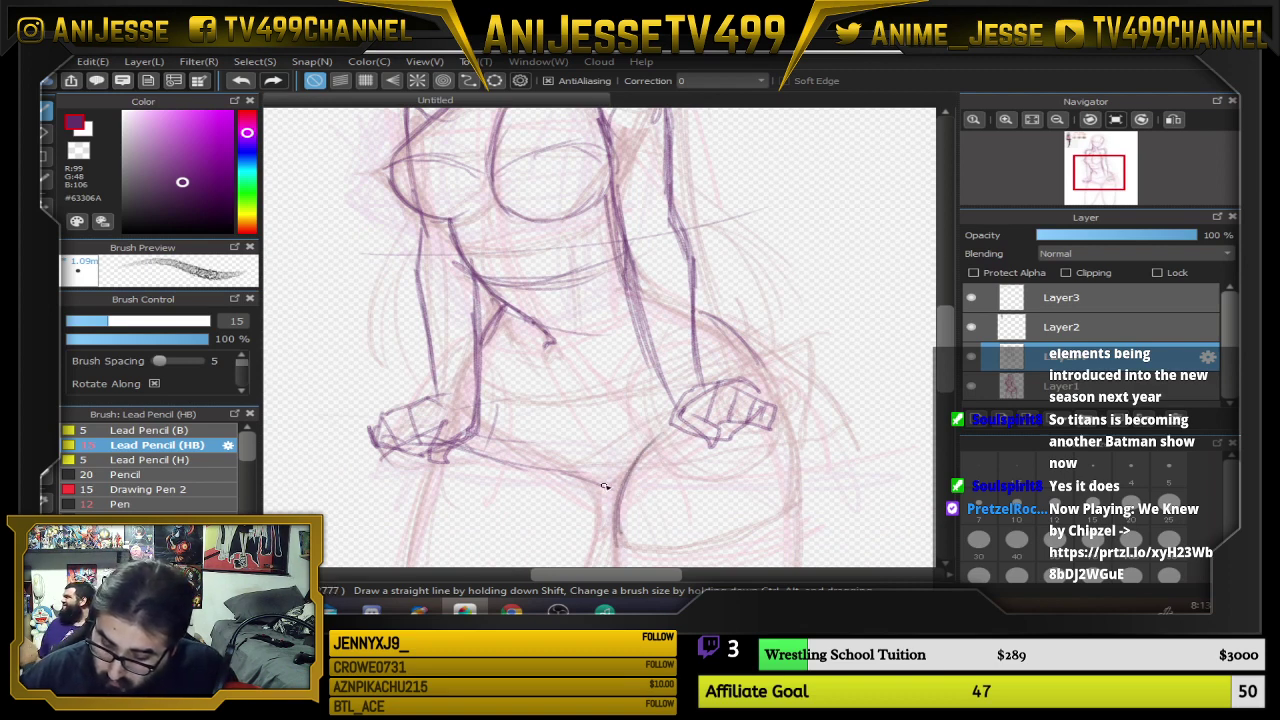
{"action": "mouse_move", "coordinate": [625, 486]}
{"action": "left_mouse_down"}
{"action": "mouse_move", "coordinate": [600, 500]}
{"action": "mouse_move", "coordinate": [602, 556]}
{"action": "left_mouse_up"}
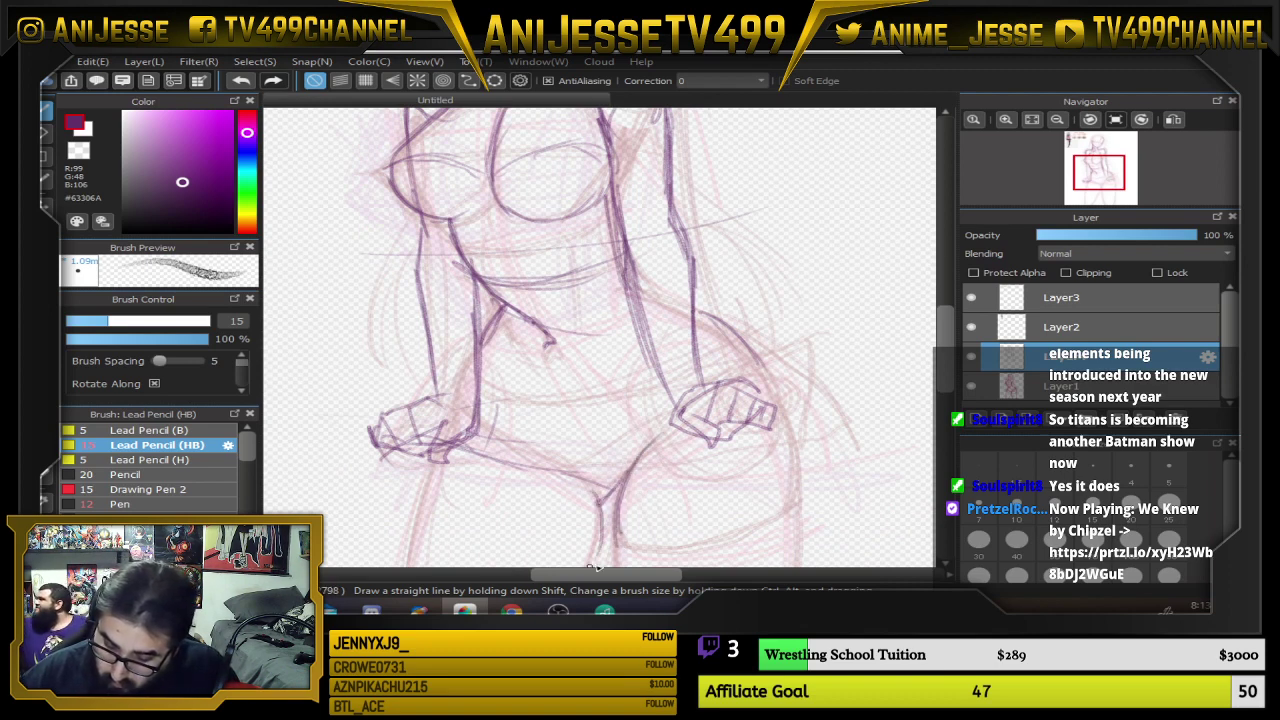
{"action": "mouse_move", "coordinate": [561, 479]}
{"action": "left_mouse_down"}
{"action": "mouse_move", "coordinate": [636, 487]}
{"action": "mouse_move", "coordinate": [573, 480]}
{"action": "left_mouse_up"}
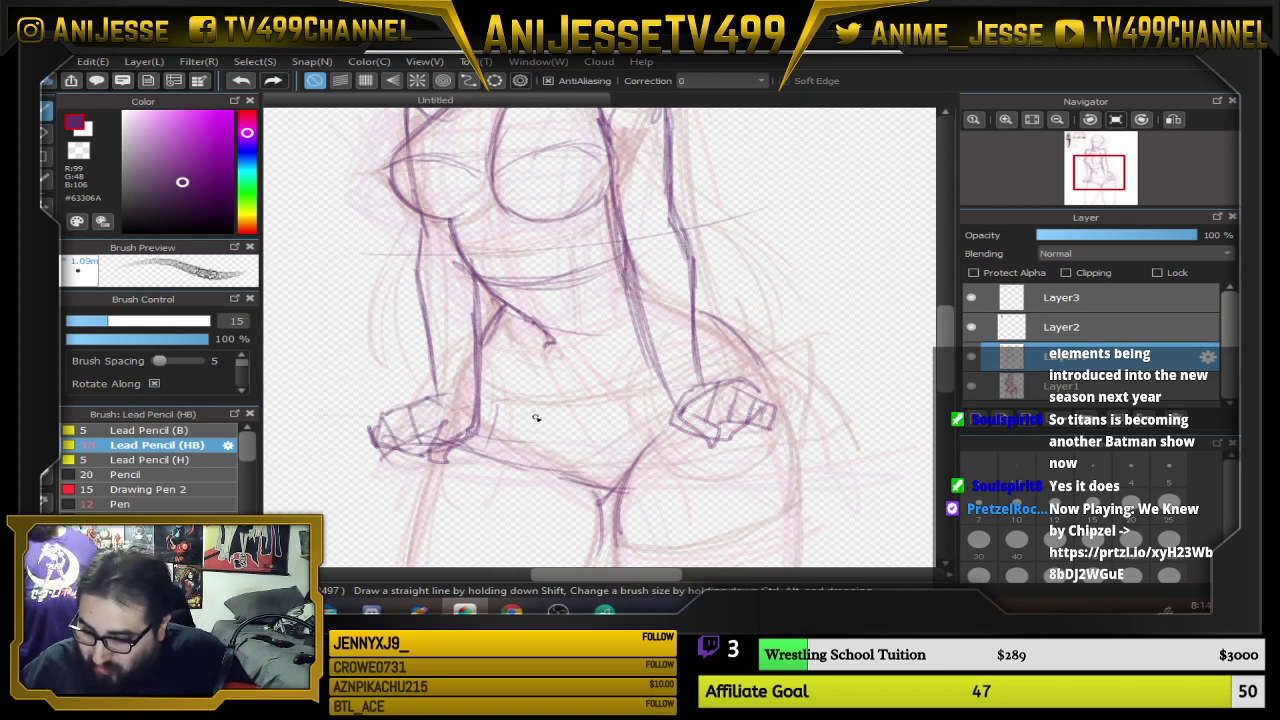
Draw the outer line of the thigh on the figure's left side, from below the fist down to the knee
{"action": "scroll", "coordinate": [663, 283], "scroll_direction": "down", "scroll_amount": 4}
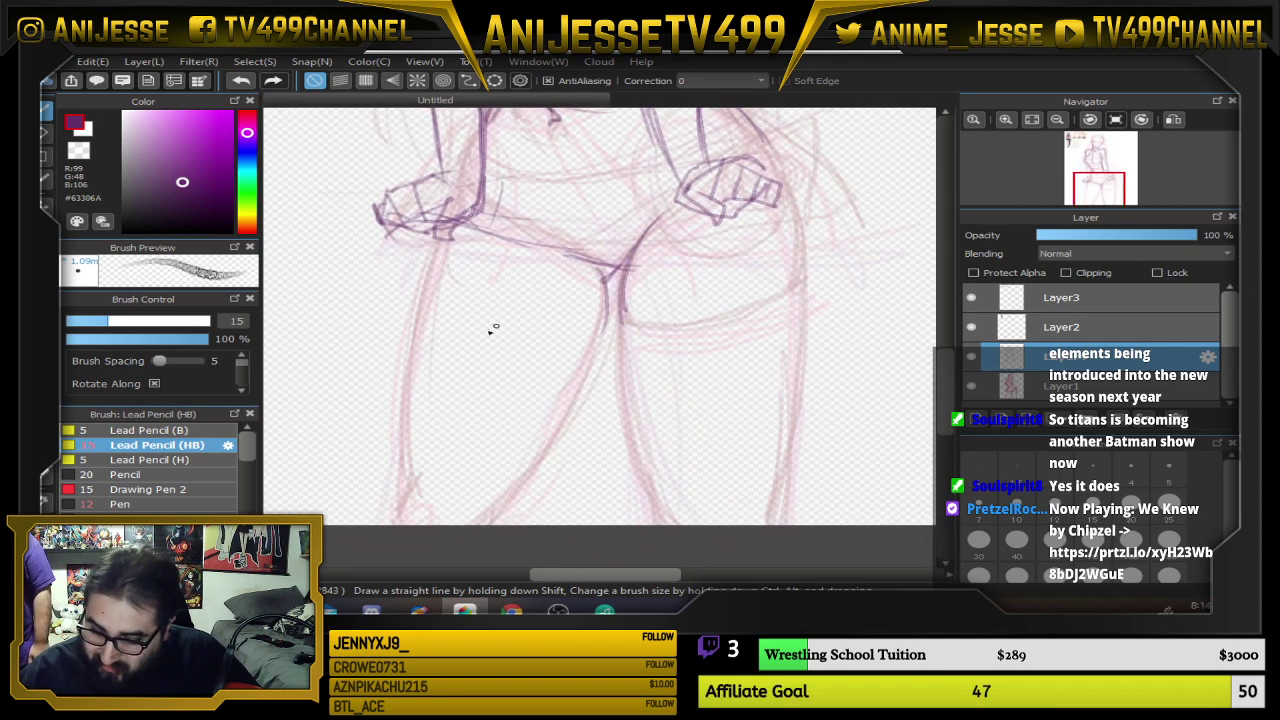
{"action": "left_click_drag", "start_coordinate": [445, 231], "coordinate": [412, 424]}
{"action": "left_click_drag", "start_coordinate": [434, 277], "coordinate": [408, 478]}
{"action": "left_click_drag", "start_coordinate": [426, 312], "coordinate": [416, 486]}
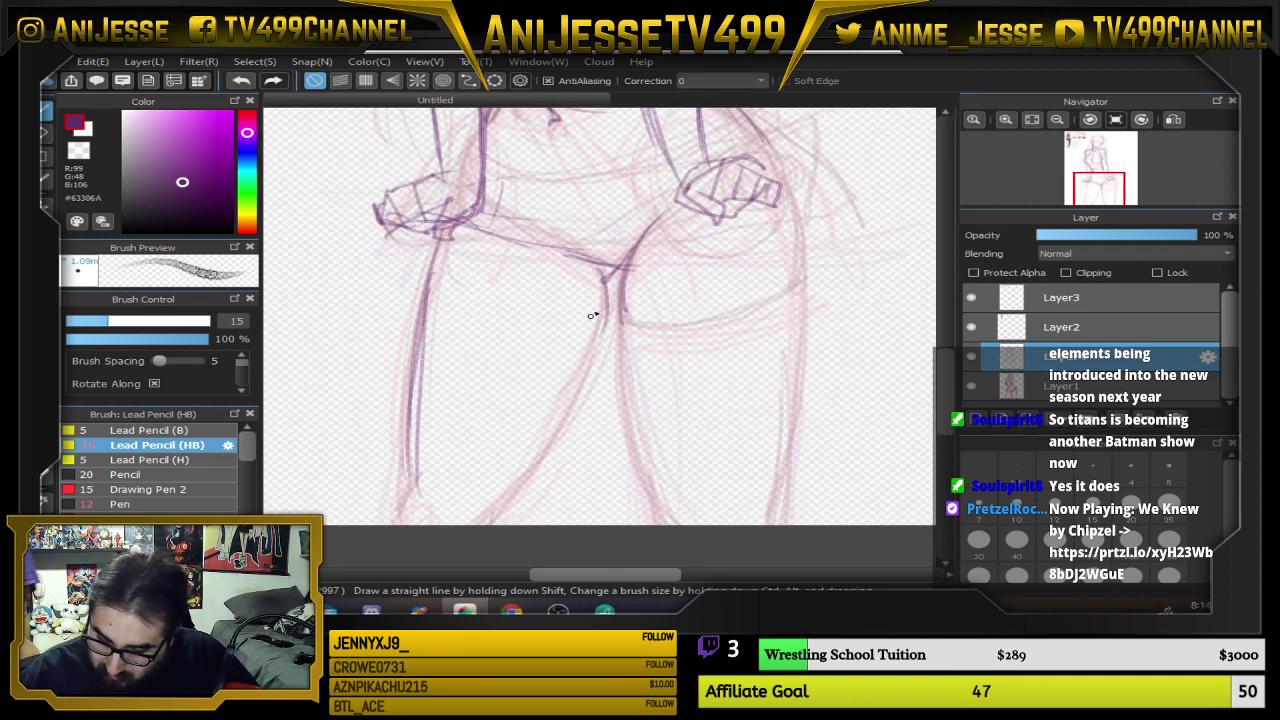
Draw the inner lines of both thighs from the crotch down toward the knees
{"action": "left_click_drag", "start_coordinate": [610, 278], "coordinate": [553, 430]}
{"action": "mouse_move", "coordinate": [608, 314]}
{"action": "left_mouse_down"}
{"action": "mouse_move", "coordinate": [493, 512]}
{"action": "mouse_move", "coordinate": [560, 462]}
{"action": "left_mouse_up"}
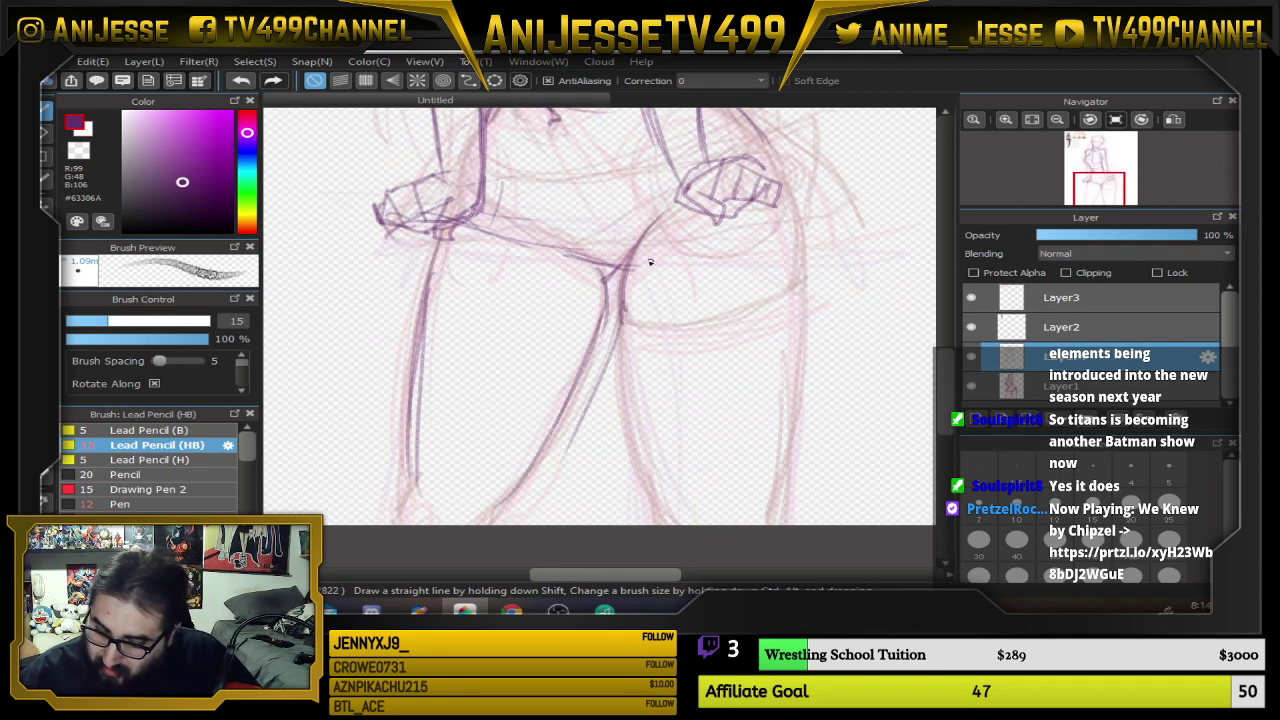
{"action": "left_click_drag", "start_coordinate": [622, 328], "coordinate": [632, 466]}
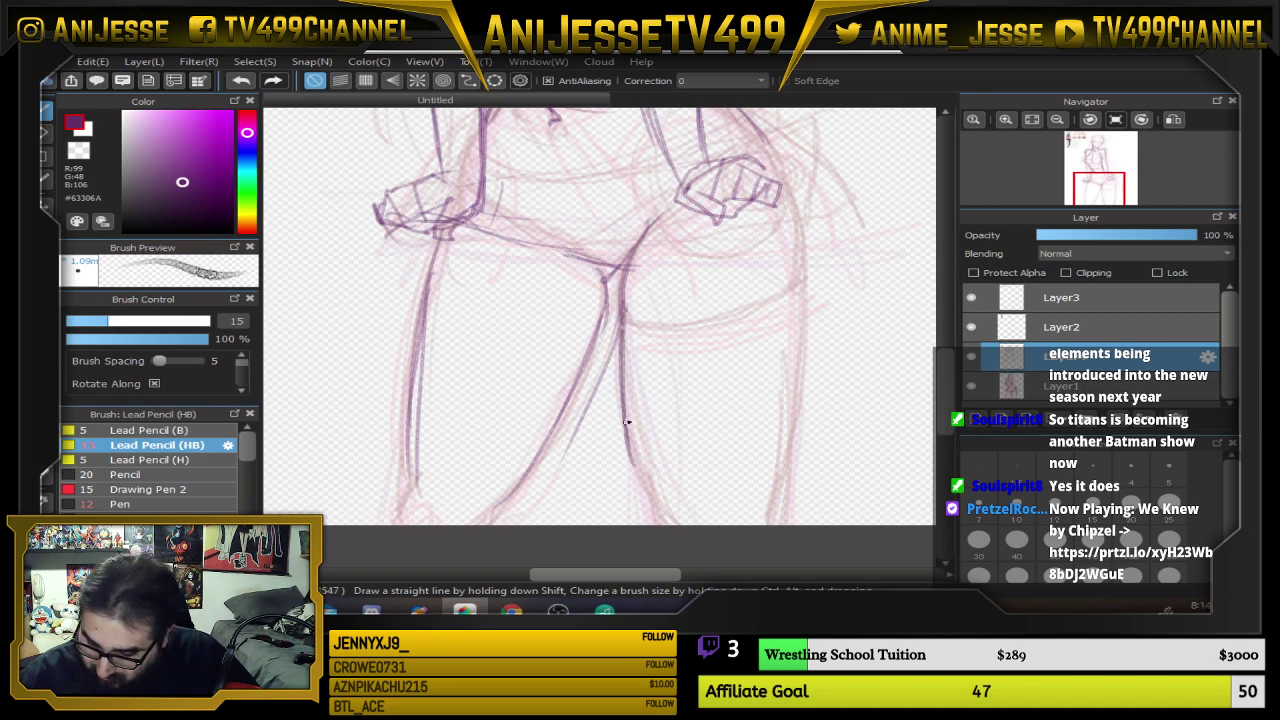
{"action": "left_click_drag", "start_coordinate": [628, 414], "coordinate": [650, 502]}
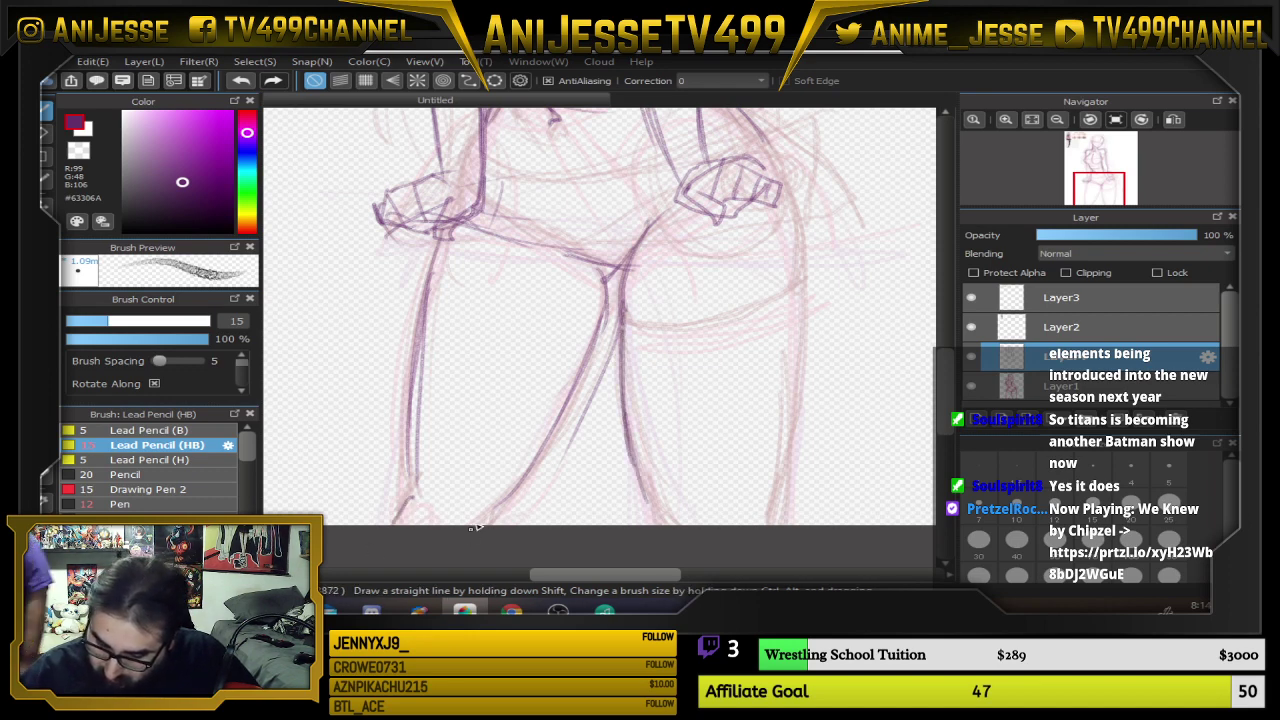
Darken the knee and inner lower-thigh lines of the drawing's left-hand leg, and curve a line across the right-hand knee
{"action": "left_click_drag", "start_coordinate": [484, 525], "coordinate": [543, 460]}
{"action": "left_click_drag", "start_coordinate": [510, 504], "coordinate": [490, 525]}
{"action": "mouse_move", "coordinate": [414, 490]}
{"action": "left_mouse_down"}
{"action": "mouse_move", "coordinate": [374, 524]}
{"action": "mouse_move", "coordinate": [410, 516]}
{"action": "left_mouse_up"}
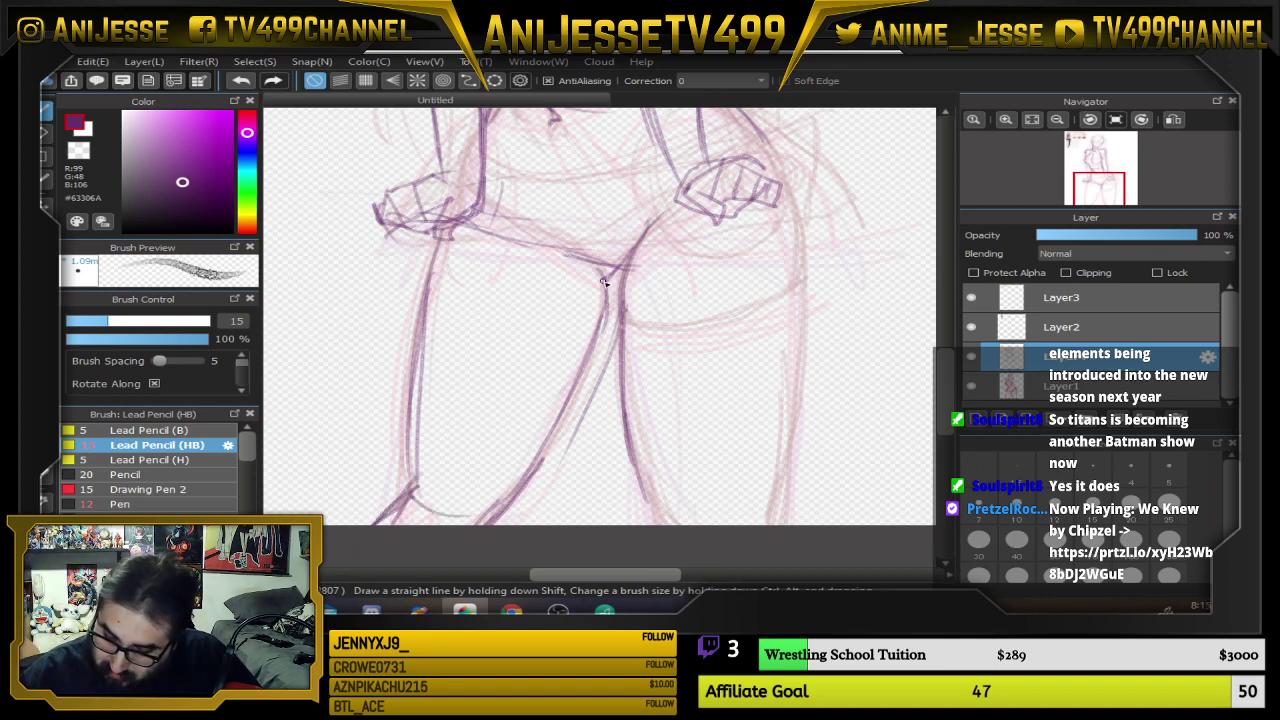
{"action": "mouse_move", "coordinate": [624, 329]}
{"action": "left_mouse_down"}
{"action": "mouse_move", "coordinate": [643, 510]}
{"action": "mouse_move", "coordinate": [738, 487]}
{"action": "left_mouse_up"}
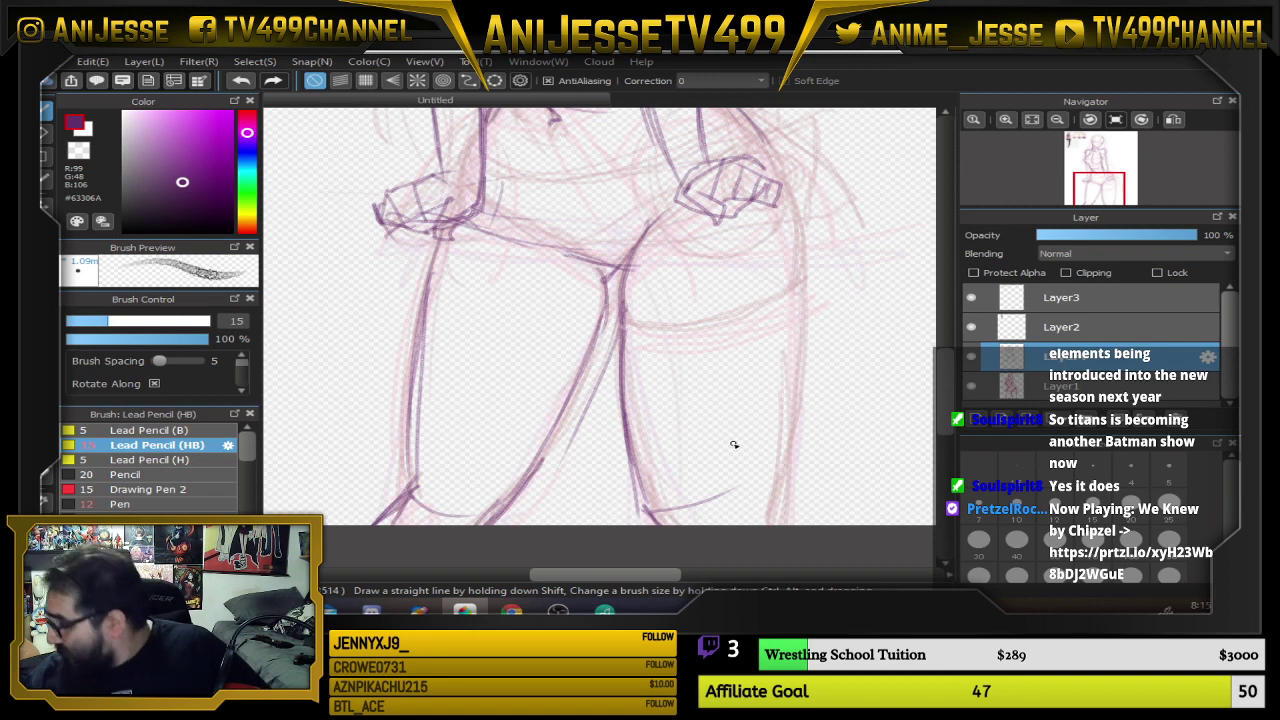
Draw the right-hand thigh's outer contour from below the fist to the knee, and reinforce the curve across the left-hand knee
{"action": "mouse_move", "coordinate": [789, 217]}
{"action": "left_mouse_down"}
{"action": "mouse_move", "coordinate": [767, 453]}
{"action": "mouse_move", "coordinate": [771, 415]}
{"action": "mouse_move", "coordinate": [770, 497]}
{"action": "mouse_move", "coordinate": [799, 525]}
{"action": "left_mouse_up"}
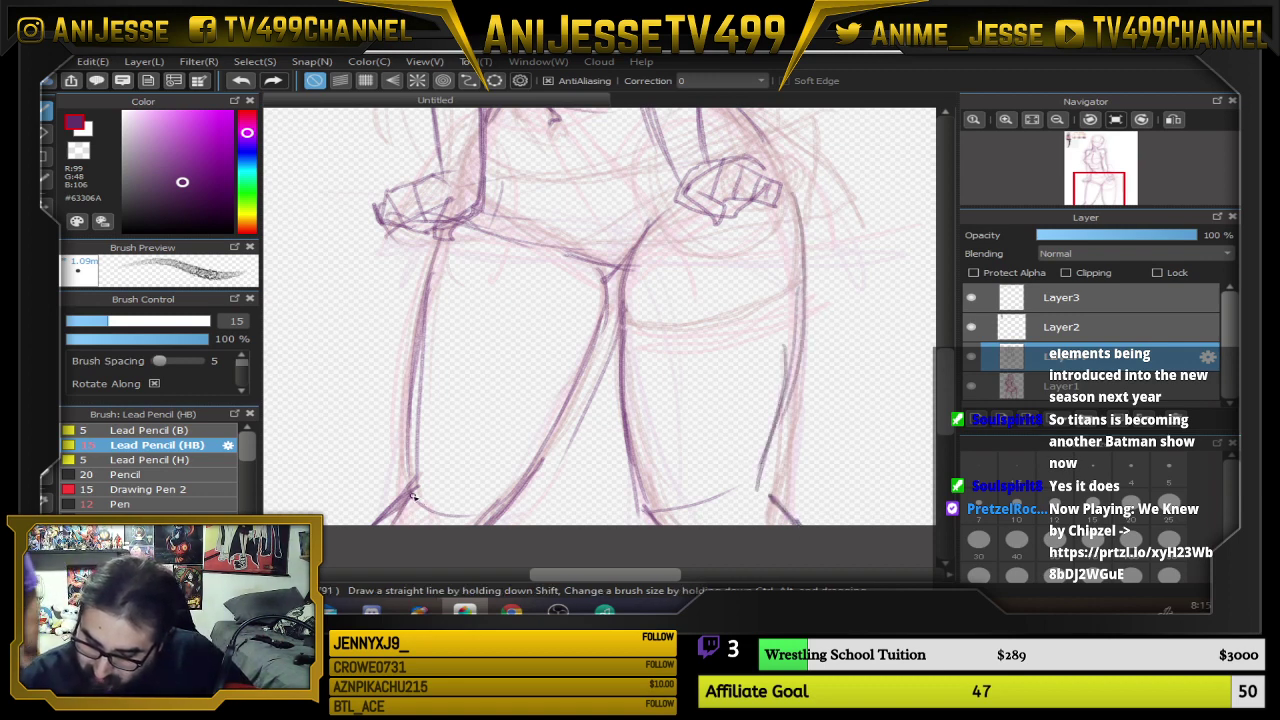
{"action": "left_click_drag", "start_coordinate": [412, 495], "coordinate": [513, 509]}
{"action": "left_click_drag", "start_coordinate": [753, 380], "coordinate": [735, 463]}
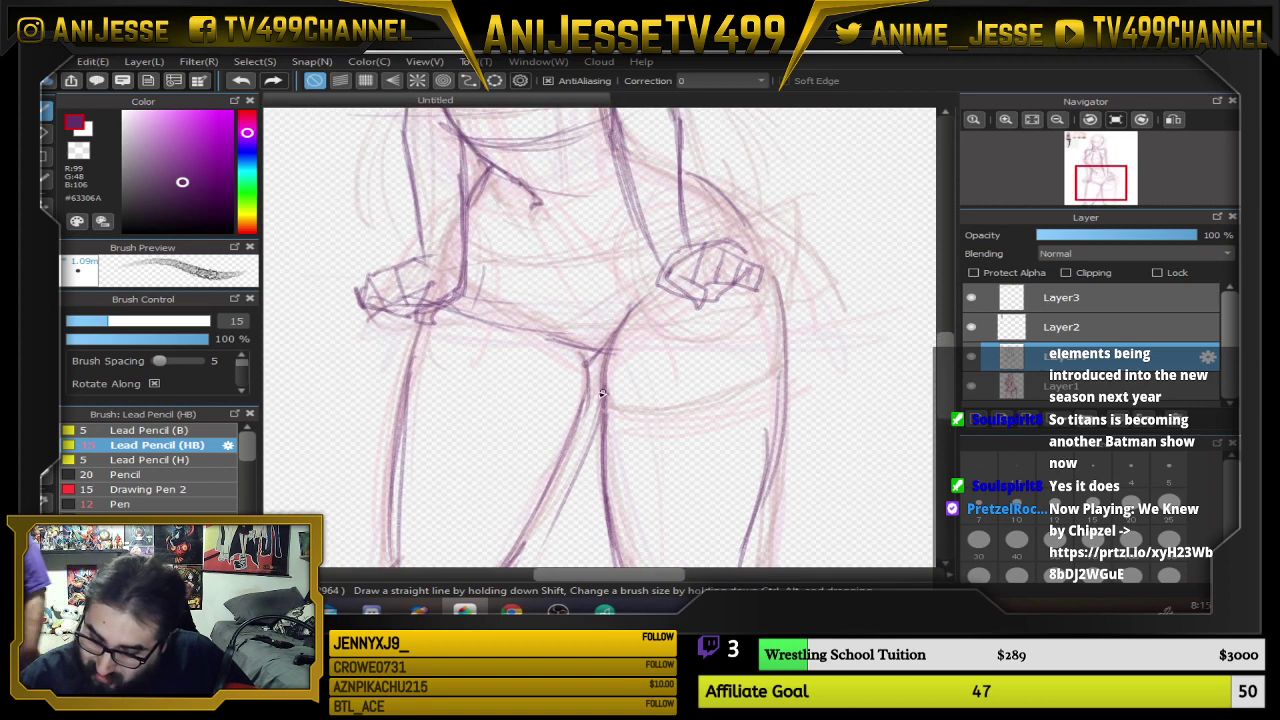
Draw a curved line across the top of the right-hand thigh and thicken the outer hip contour below the fist
{"action": "mouse_move", "coordinate": [612, 408]}
{"action": "left_mouse_down"}
{"action": "mouse_move", "coordinate": [758, 382]}
{"action": "mouse_move", "coordinate": [603, 403]}
{"action": "mouse_move", "coordinate": [763, 391]}
{"action": "mouse_move", "coordinate": [624, 404]}
{"action": "mouse_move", "coordinate": [677, 412]}
{"action": "mouse_move", "coordinate": [803, 373]}
{"action": "mouse_move", "coordinate": [785, 371]}
{"action": "mouse_move", "coordinate": [764, 266]}
{"action": "mouse_move", "coordinate": [788, 374]}
{"action": "left_mouse_up"}
{"action": "mouse_move", "coordinate": [784, 386]}
{"action": "left_mouse_down"}
{"action": "mouse_move", "coordinate": [795, 323]}
{"action": "mouse_move", "coordinate": [758, 253]}
{"action": "left_mouse_up"}
{"action": "left_click_drag", "start_coordinate": [774, 276], "coordinate": [779, 450]}
Darken the groin curve beside the crotch, add a diagonal line from the abdomen to the crotch and reinforce the right-hand hip contour
{"action": "left_click_drag", "start_coordinate": [602, 362], "coordinate": [626, 320]}
{"action": "left_click_drag", "start_coordinate": [623, 326], "coordinate": [606, 406]}
{"action": "left_click_drag", "start_coordinate": [609, 352], "coordinate": [626, 314]}
{"action": "left_click_drag", "start_coordinate": [696, 346], "coordinate": [655, 479]}
{"action": "left_click_drag", "start_coordinate": [540, 475], "coordinate": [458, 370]}
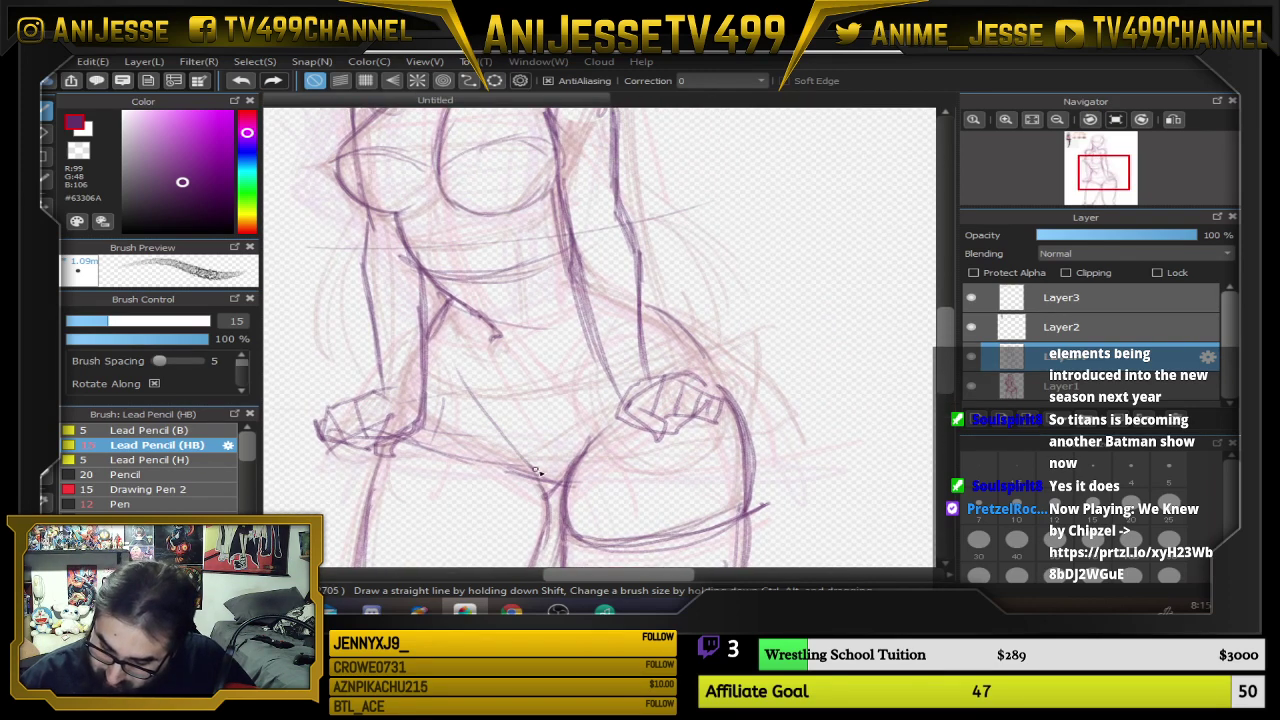
{"action": "left_click_drag", "start_coordinate": [708, 292], "coordinate": [746, 423]}
{"action": "scroll", "coordinate": [588, 355], "scroll_direction": "down", "scroll_amount": 2}
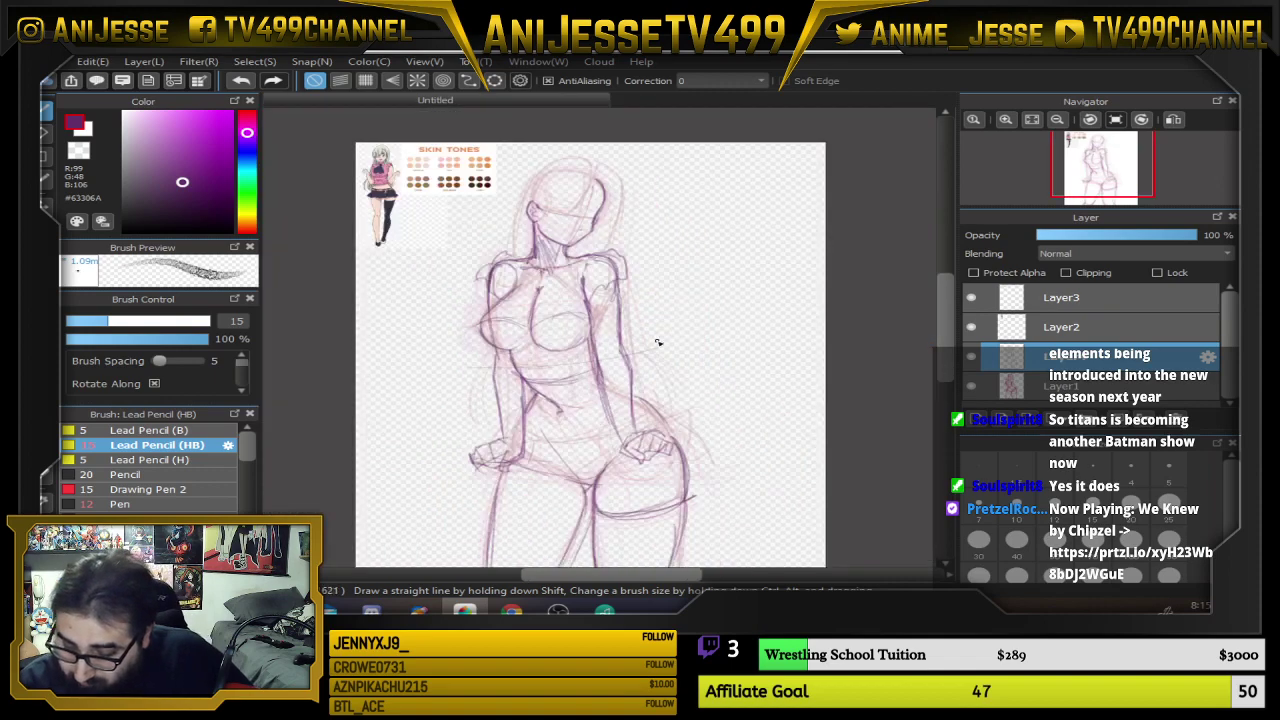
{"action": "scroll", "coordinate": [591, 463], "scroll_direction": "up", "scroll_amount": 2}
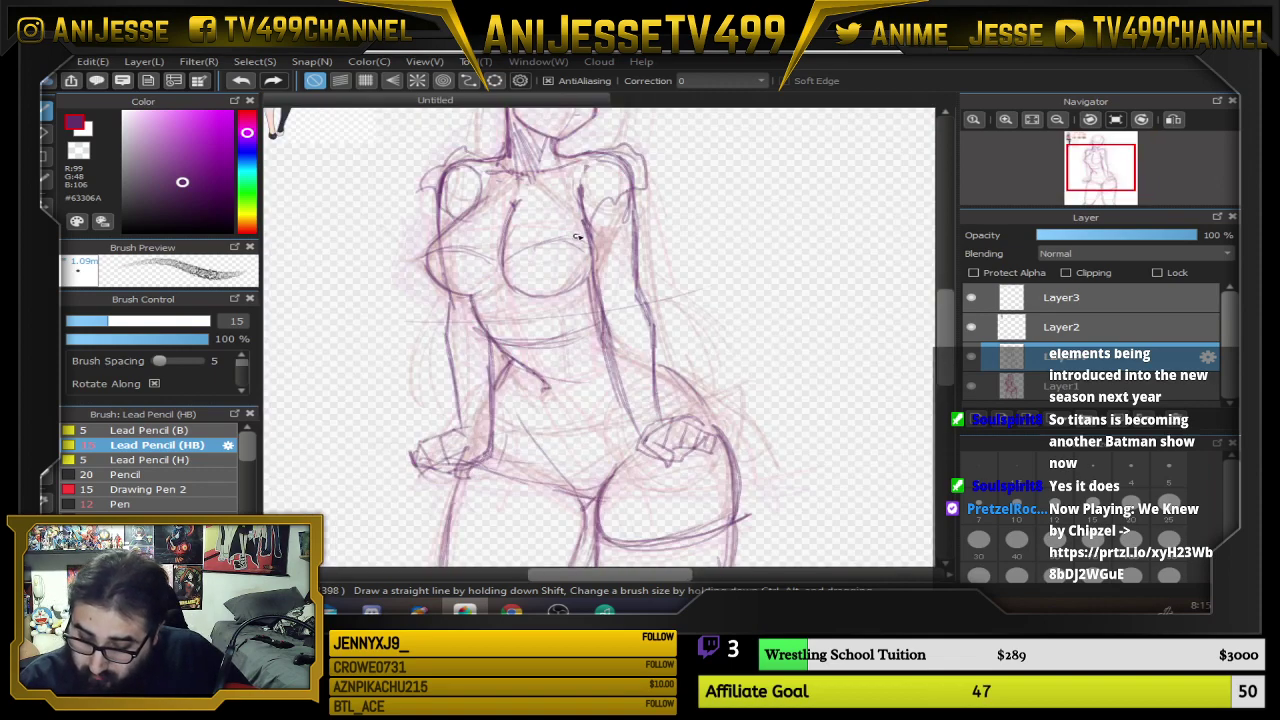
{"action": "left_click_drag", "start_coordinate": [591, 205], "coordinate": [554, 209]}
{"action": "scroll", "coordinate": [598, 338], "scroll_direction": "down", "scroll_amount": 2}
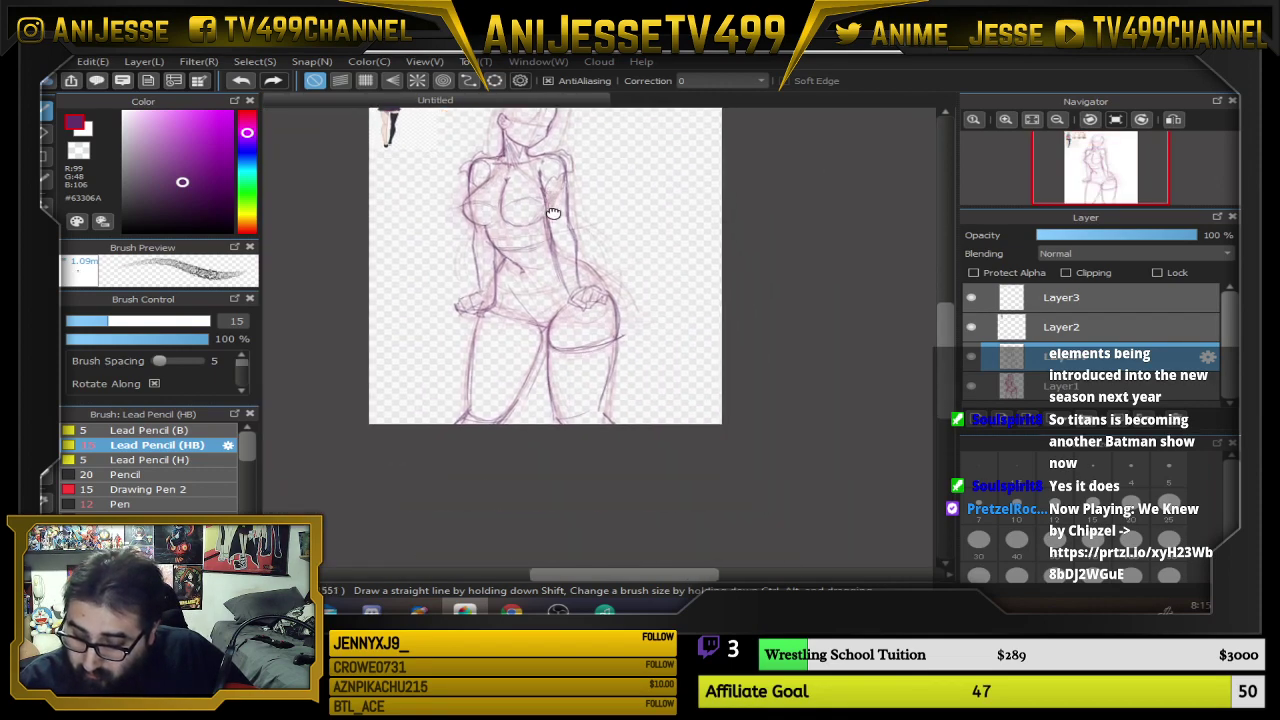
{"action": "left_click_drag", "start_coordinate": [548, 278], "coordinate": [590, 388]}
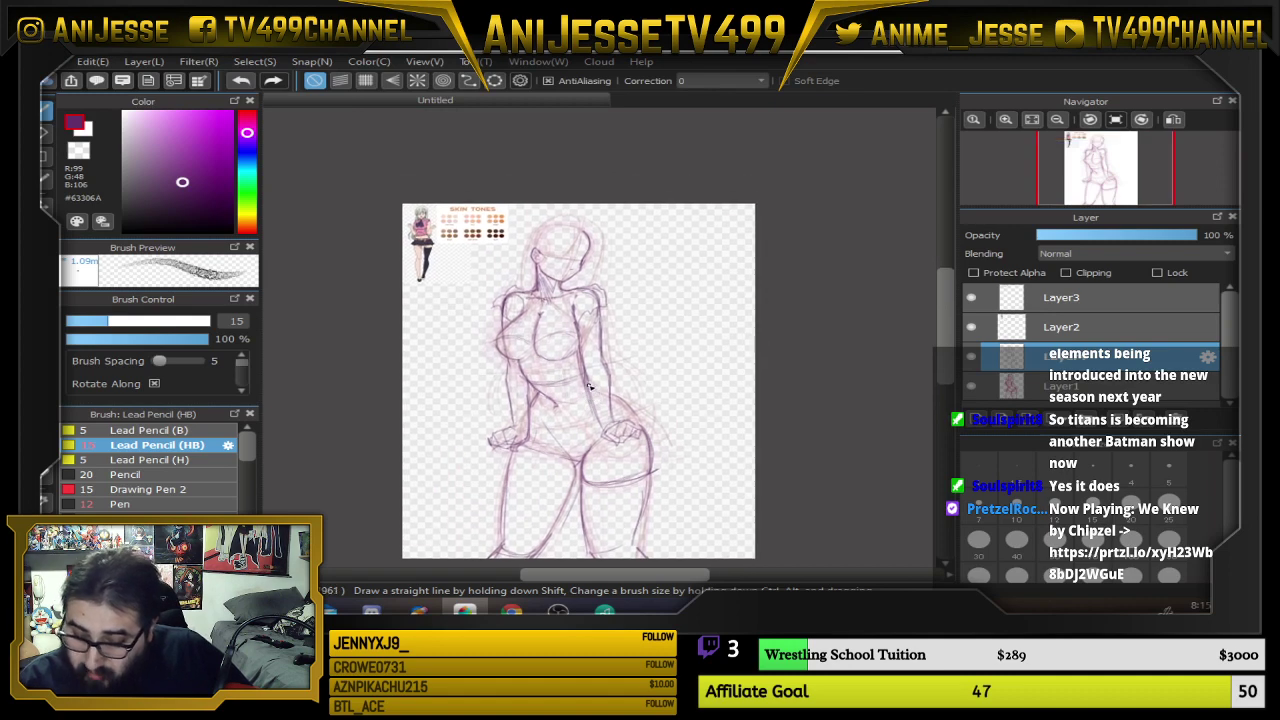
{"action": "scroll", "coordinate": [657, 366], "scroll_direction": "up", "scroll_amount": 1}
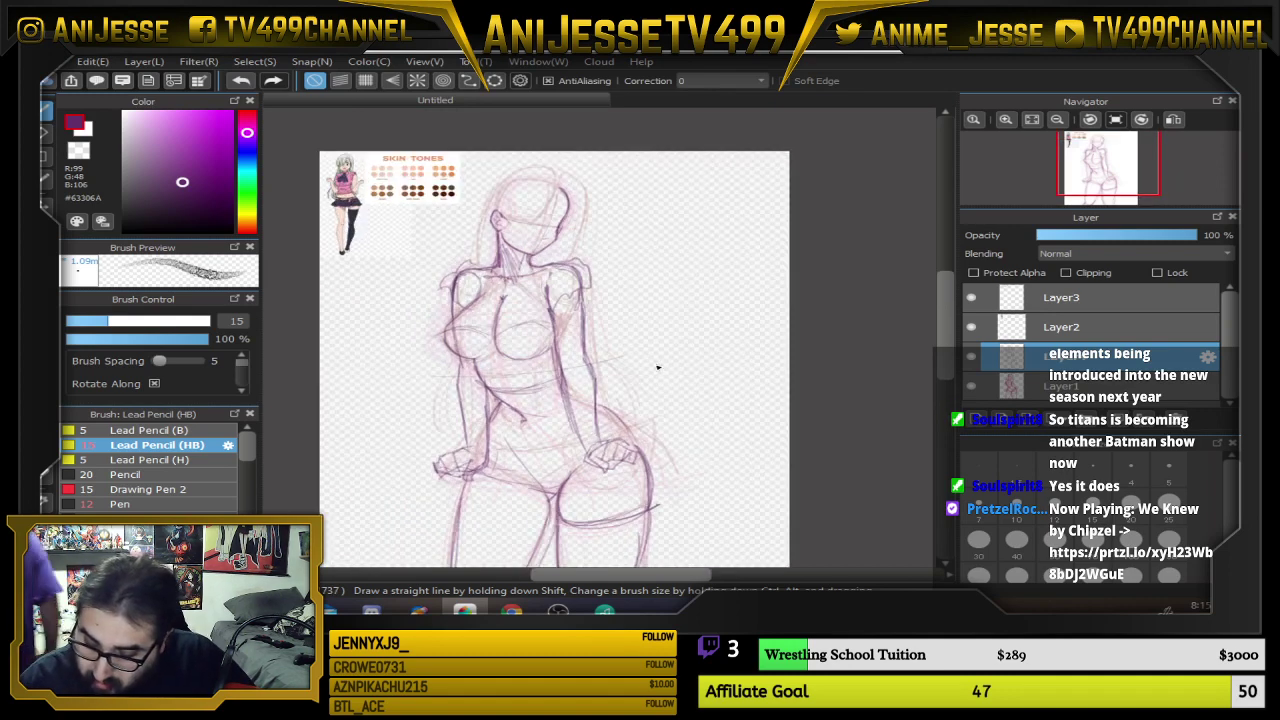
Lasso-select the drawing's right-hand arm from shoulder to fist with an outline that follows the arm closely
{"action": "key", "text": "l"}
{"action": "mouse_move", "coordinate": [552, 260]}
{"action": "left_mouse_down"}
{"action": "mouse_move", "coordinate": [557, 354]}
{"action": "mouse_move", "coordinate": [595, 466]}
{"action": "mouse_move", "coordinate": [652, 442]}
{"action": "mouse_move", "coordinate": [625, 398]}
{"action": "mouse_move", "coordinate": [597, 276]}
{"action": "mouse_move", "coordinate": [552, 262]}
{"action": "left_mouse_up"}
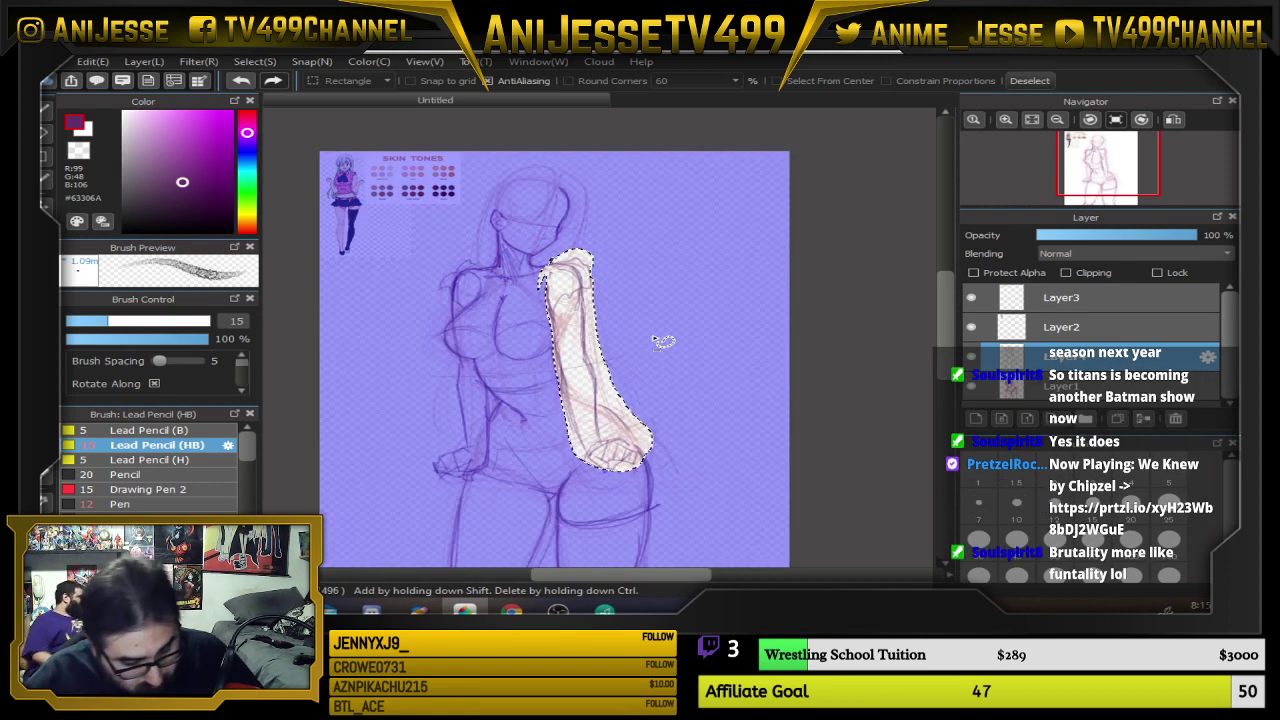
{"action": "key", "text": "ctrl+d"}
{"action": "left_click_drag", "start_coordinate": [557, 265], "coordinate": [565, 366]}
{"action": "mouse_move", "coordinate": [588, 458]}
{"action": "left_mouse_down"}
{"action": "mouse_move", "coordinate": [613, 478]}
{"action": "mouse_move", "coordinate": [646, 466]}
{"action": "left_mouse_up"}
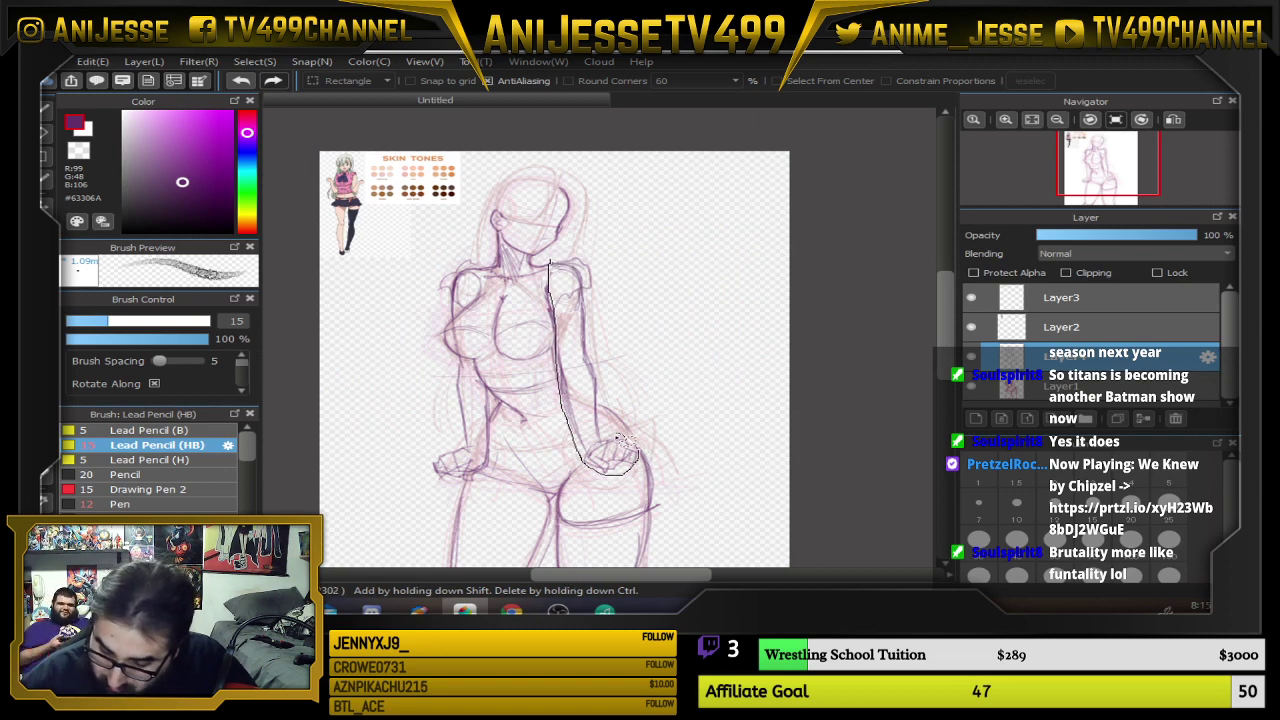
{"action": "mouse_move", "coordinate": [600, 324]}
{"action": "left_mouse_down"}
{"action": "mouse_move", "coordinate": [595, 279]}
{"action": "mouse_move", "coordinate": [565, 258]}
{"action": "left_mouse_up"}
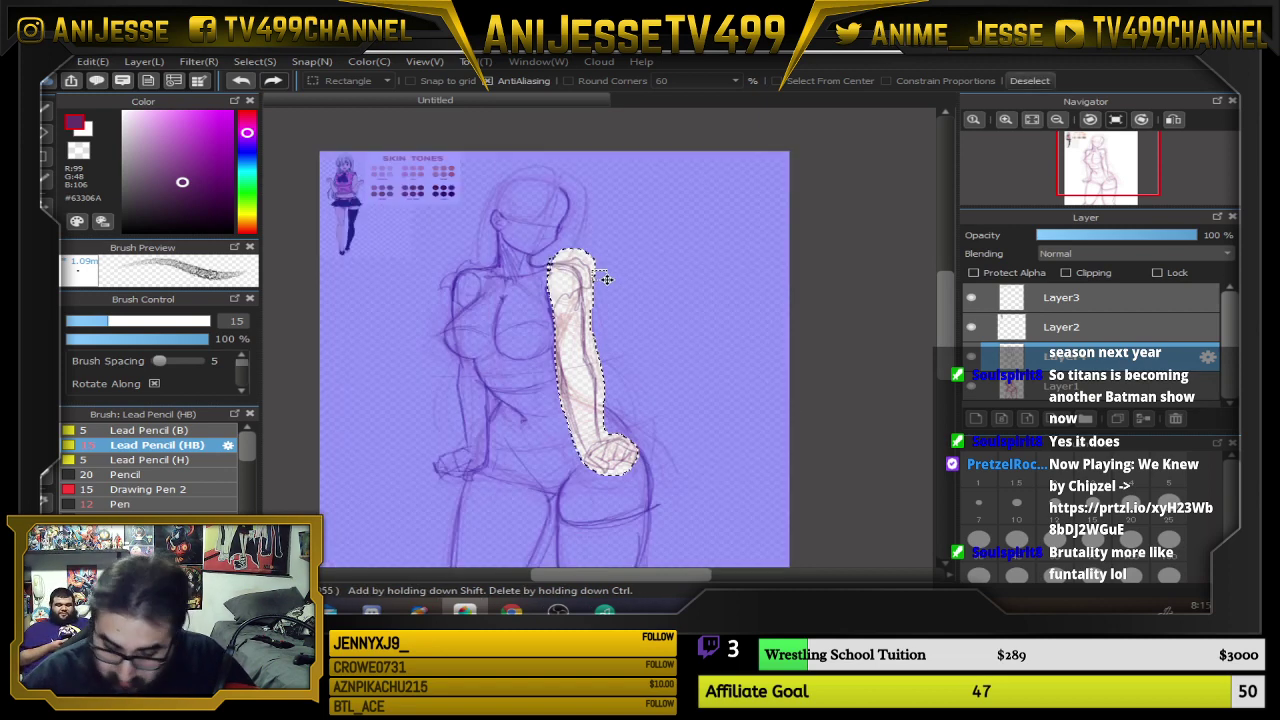
Rotate the selected right-hand arm clockwise and shift it inward so the fist rests in front of the pelvis
{"action": "key", "text": "ctrl+t"}
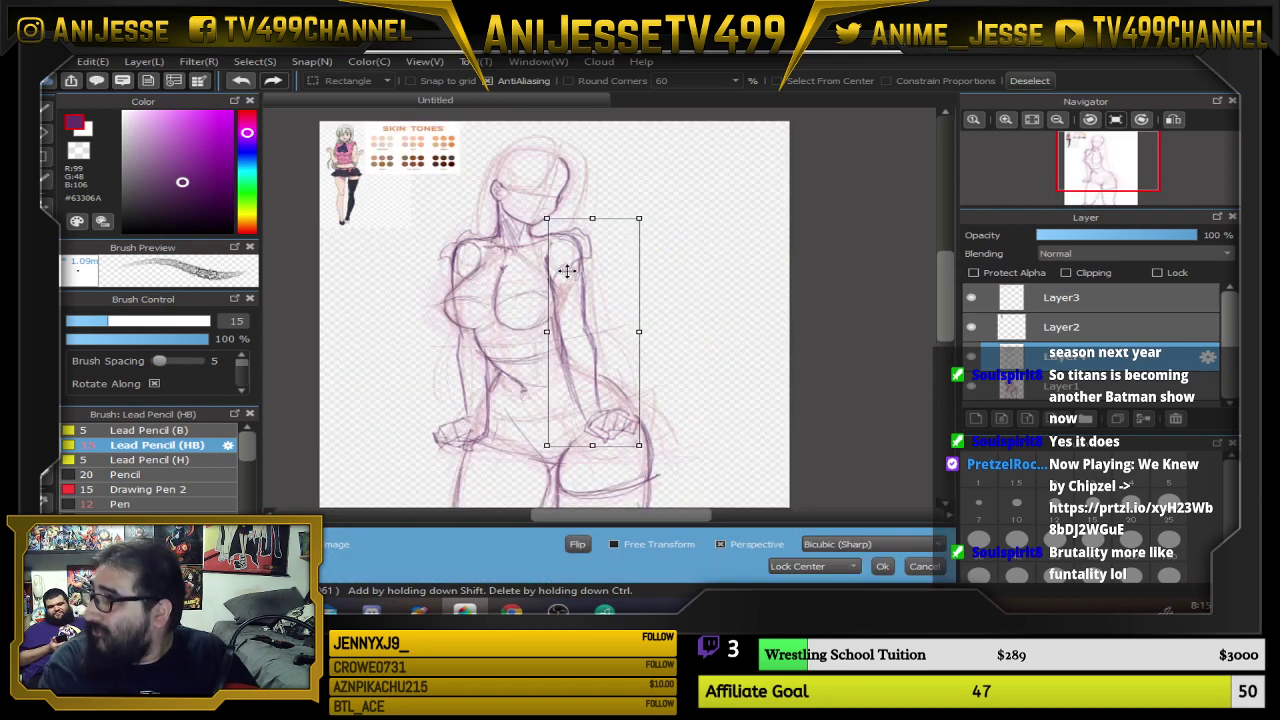
{"action": "left_click_drag", "start_coordinate": [666, 203], "coordinate": [674, 220]}
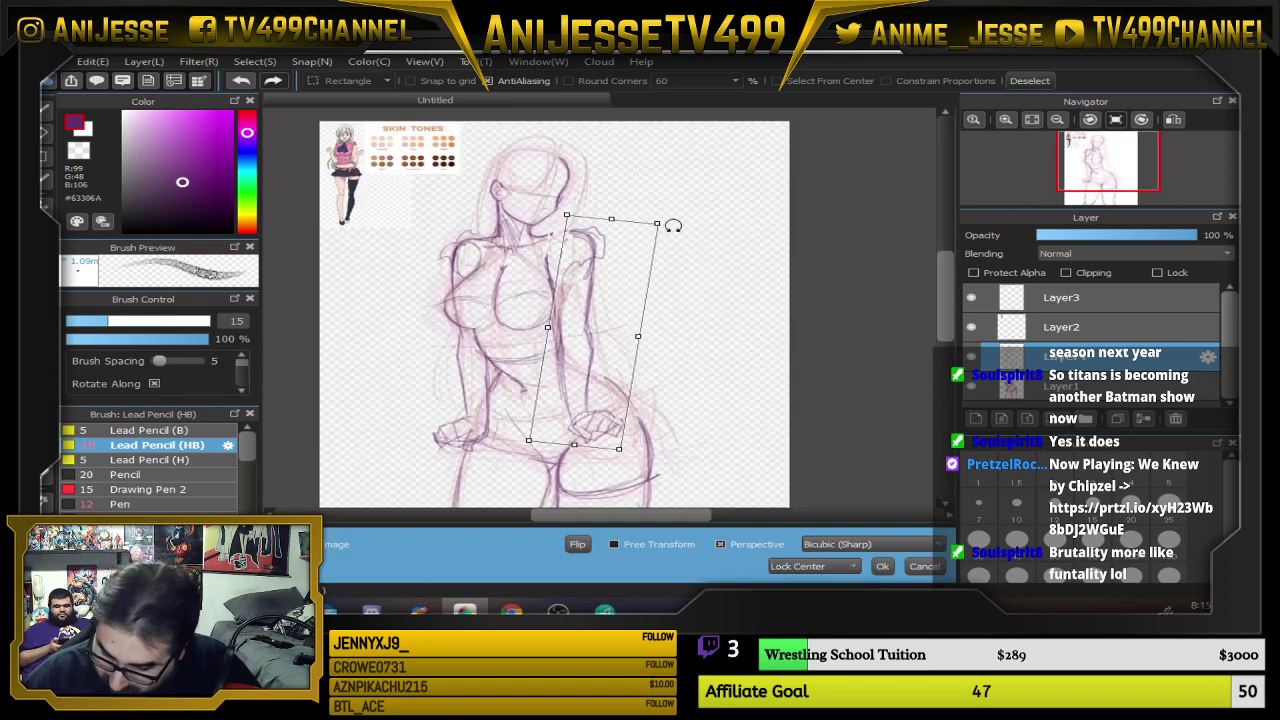
{"action": "mouse_move", "coordinate": [627, 304]}
{"action": "left_mouse_down"}
{"action": "mouse_move", "coordinate": [611, 323]}
{"action": "mouse_move", "coordinate": [610, 309]}
{"action": "left_mouse_up"}
{"action": "left_click_drag", "start_coordinate": [661, 216], "coordinate": [665, 223]}
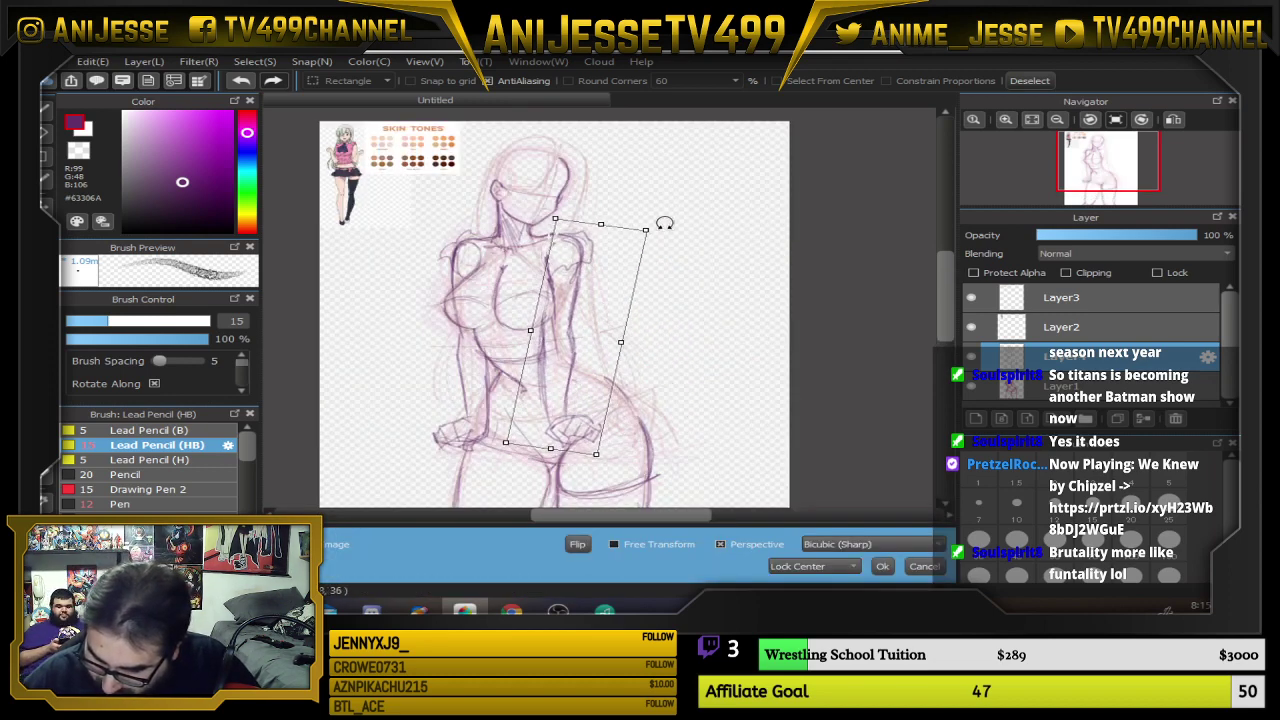
{"action": "left_click_drag", "start_coordinate": [622, 309], "coordinate": [623, 304]}
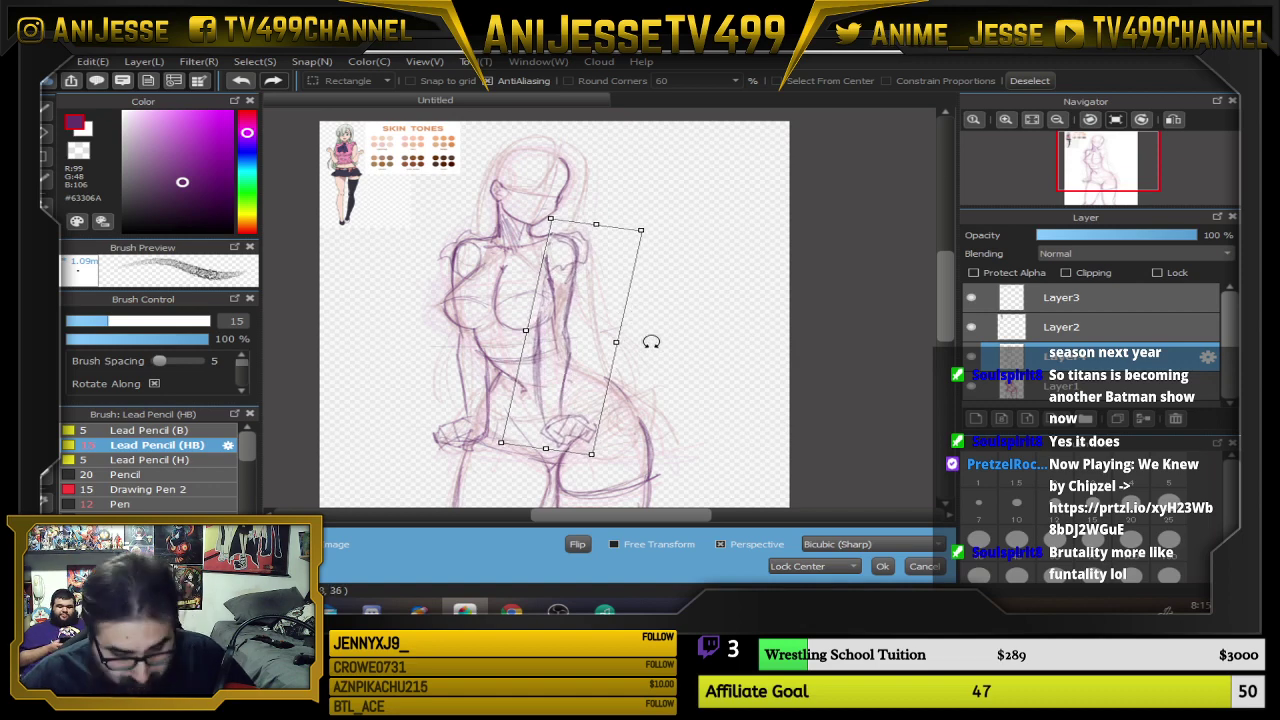
{"action": "key", "text": "Return"}
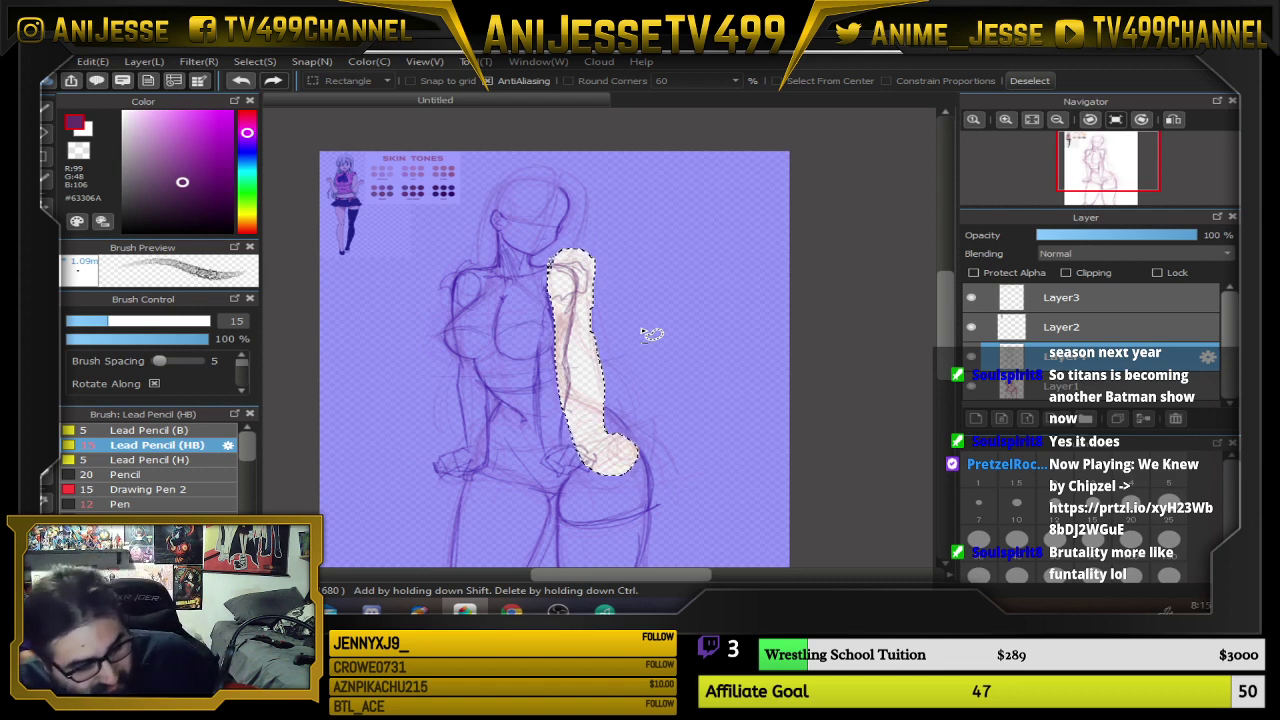
{"action": "key", "text": "ctrl+d"}
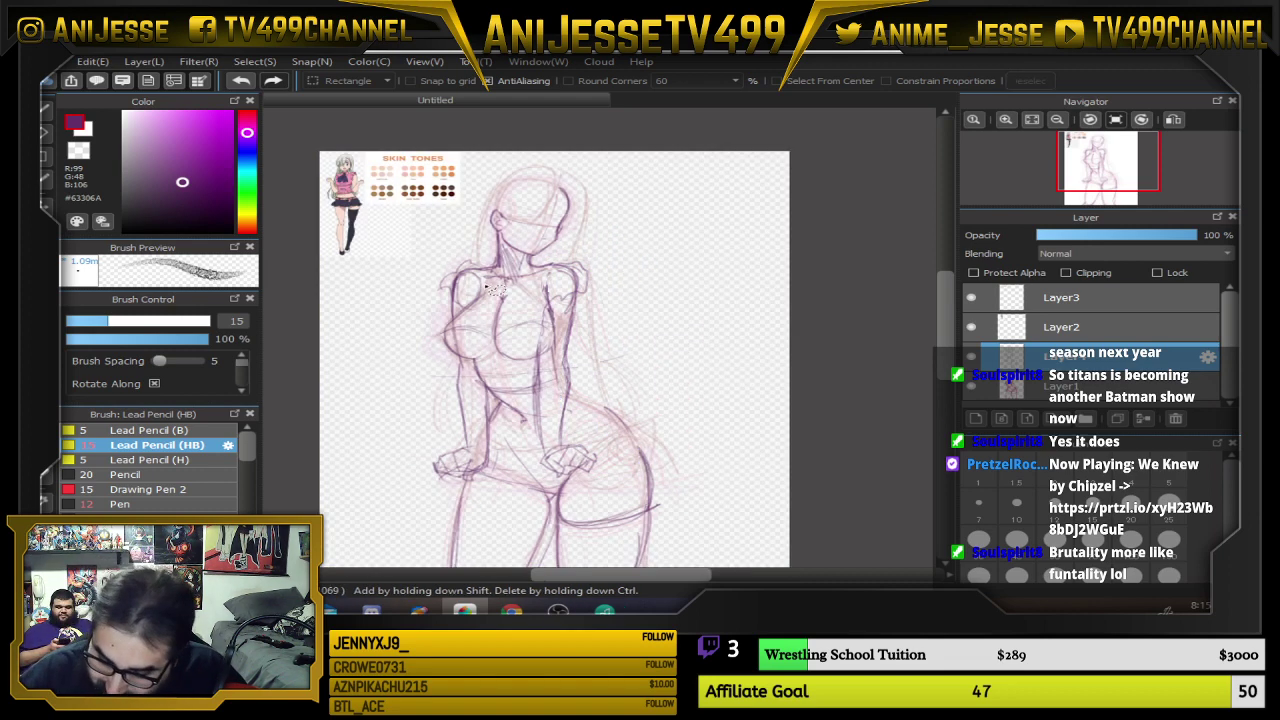
Lasso the left-hand arm, rotate it slightly counterclockwise and shift it inward so its fist overlaps the pelvis
{"action": "mouse_move", "coordinate": [466, 283]}
{"action": "left_mouse_down"}
{"action": "mouse_move", "coordinate": [458, 419]}
{"action": "mouse_move", "coordinate": [431, 468]}
{"action": "mouse_move", "coordinate": [478, 484]}
{"action": "mouse_move", "coordinate": [498, 459]}
{"action": "mouse_move", "coordinate": [496, 414]}
{"action": "mouse_move", "coordinate": [484, 368]}
{"action": "mouse_move", "coordinate": [457, 341]}
{"action": "mouse_move", "coordinate": [486, 302]}
{"action": "left_mouse_up"}
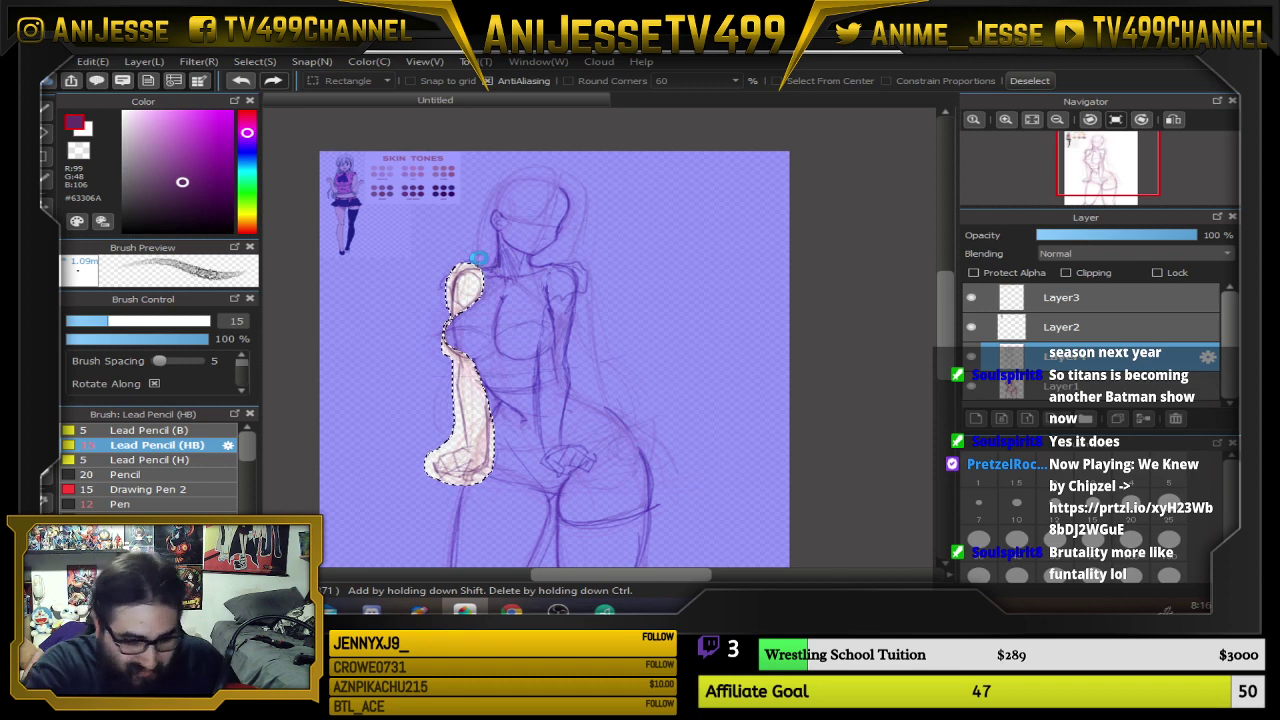
{"action": "key", "text": "ctrl+t"}
{"action": "left_click_drag", "start_coordinate": [518, 233], "coordinate": [504, 227]}
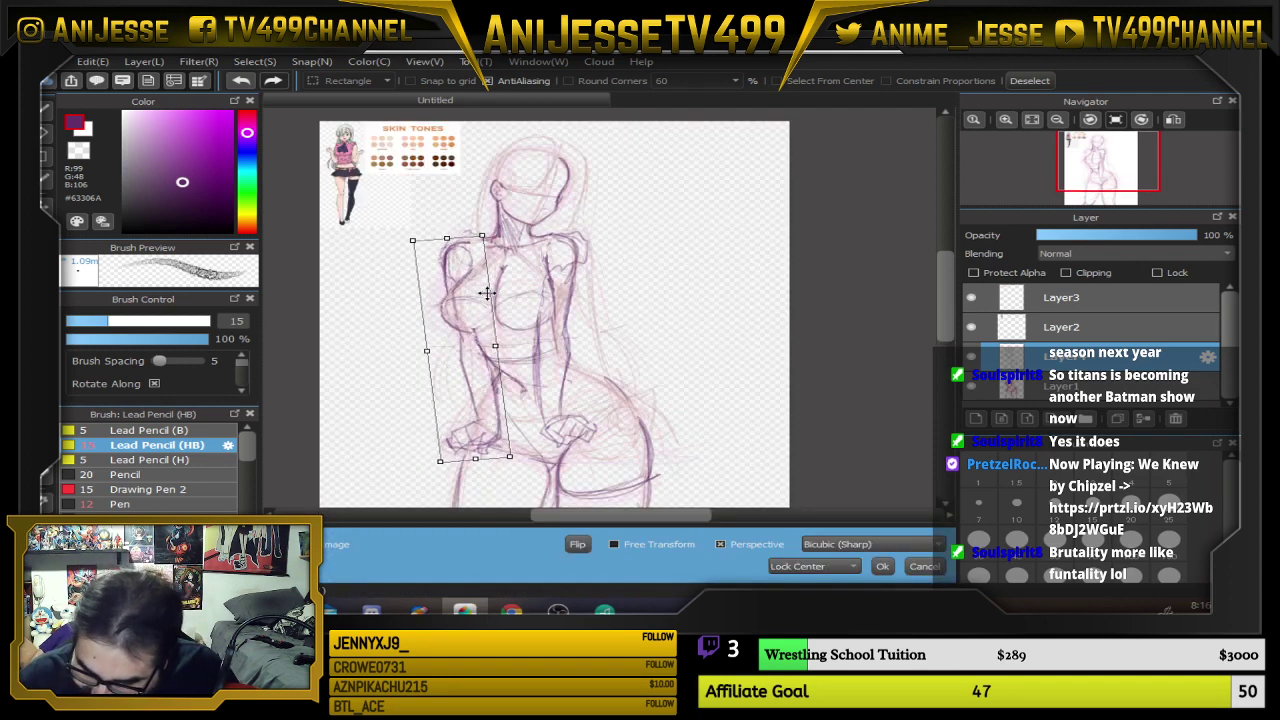
{"action": "left_click_drag", "start_coordinate": [485, 289], "coordinate": [495, 293]}
{"action": "left_click_drag", "start_coordinate": [497, 232], "coordinate": [493, 231]}
{"action": "left_click_drag", "start_coordinate": [480, 338], "coordinate": [485, 337]}
{"action": "key", "text": "Return"}
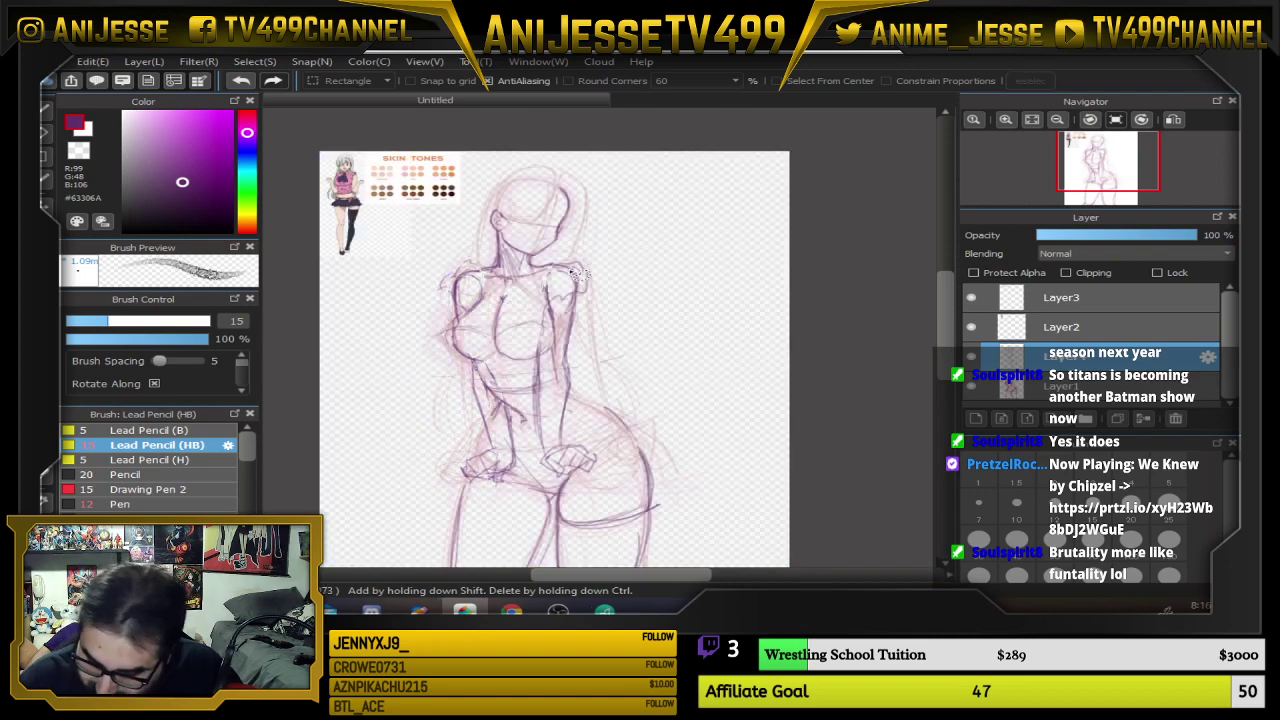
Lasso the right-hand arm again, move it slightly outward toward the hip and clear the selection
{"action": "mouse_move", "coordinate": [553, 265]}
{"action": "left_mouse_down"}
{"action": "mouse_move", "coordinate": [542, 454]}
{"action": "mouse_move", "coordinate": [570, 478]}
{"action": "mouse_move", "coordinate": [599, 462]}
{"action": "mouse_move", "coordinate": [574, 436]}
{"action": "mouse_move", "coordinate": [571, 395]}
{"action": "mouse_move", "coordinate": [562, 263]}
{"action": "left_mouse_up"}
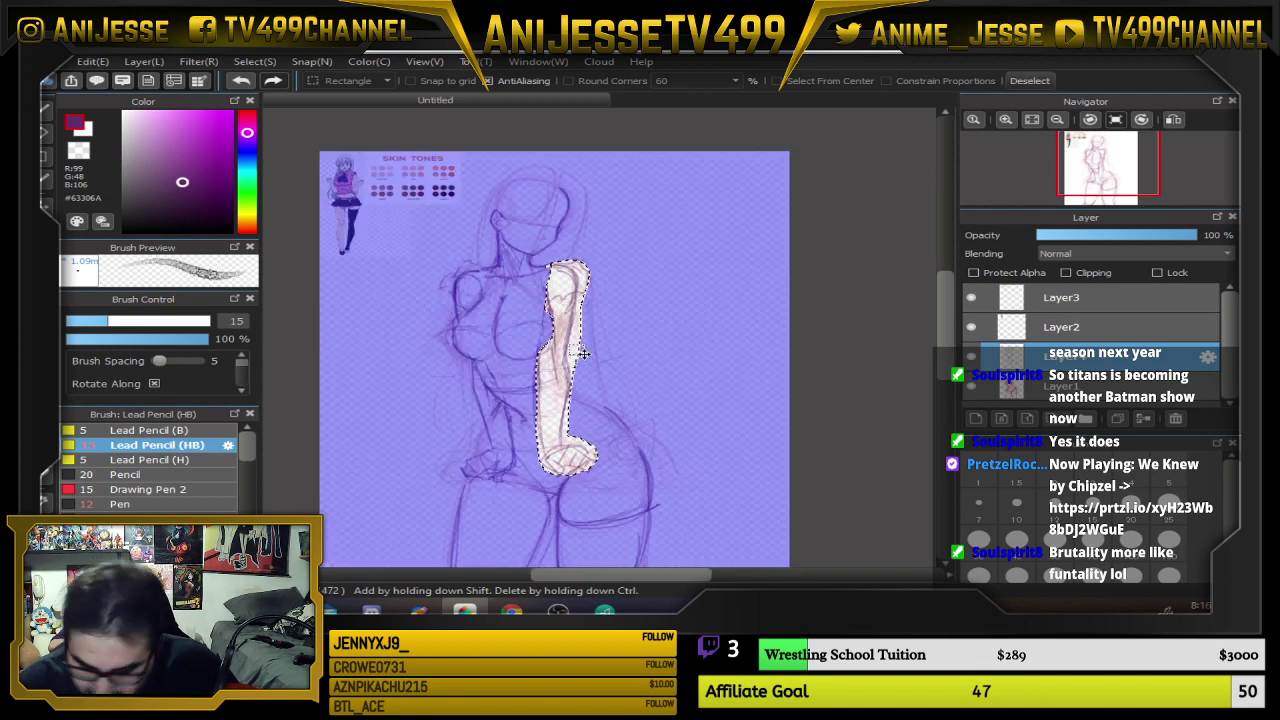
{"action": "key", "text": "v"}
{"action": "mouse_move", "coordinate": [566, 369]}
{"action": "left_mouse_down"}
{"action": "mouse_move", "coordinate": [597, 349]}
{"action": "mouse_move", "coordinate": [608, 373]}
{"action": "mouse_move", "coordinate": [596, 390]}
{"action": "left_mouse_up"}
{"action": "key", "text": "ctrl+d"}
{"action": "key", "text": "b"}
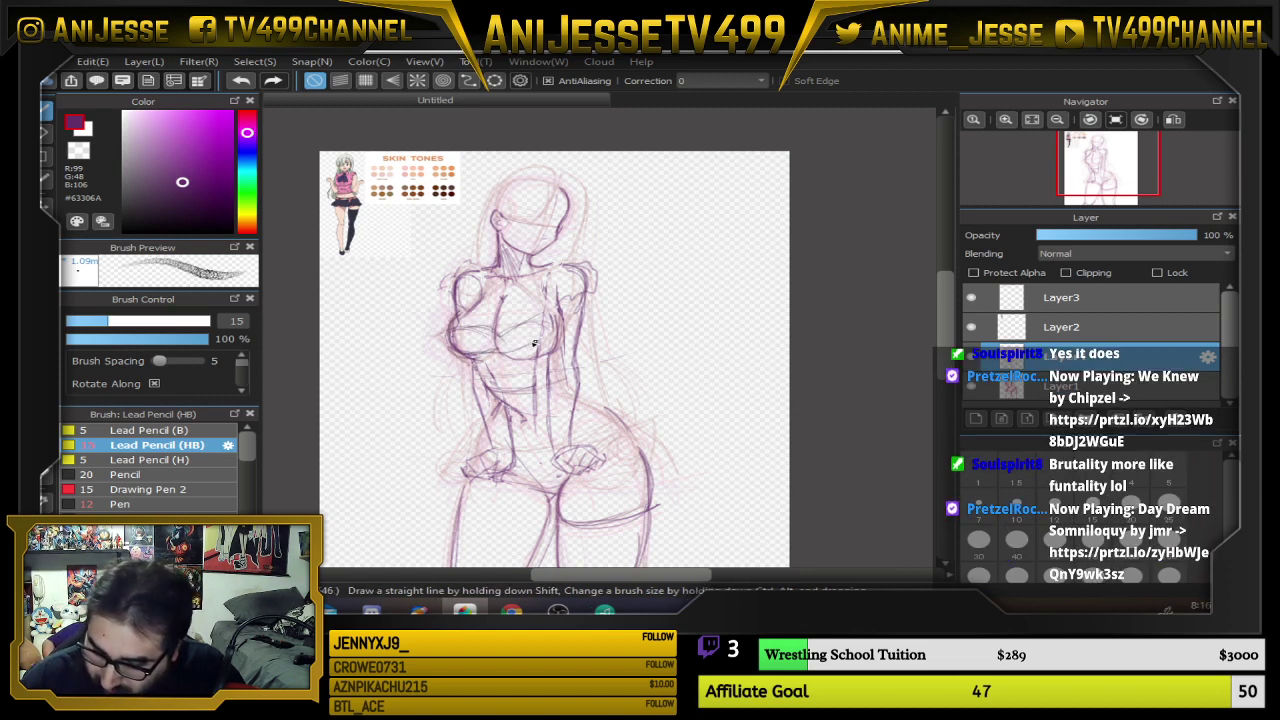
Darken the underside of the bust and draw the right-hand hip contour from the forearm down to the outer hip
{"action": "left_click_drag", "start_coordinate": [484, 350], "coordinate": [560, 340]}
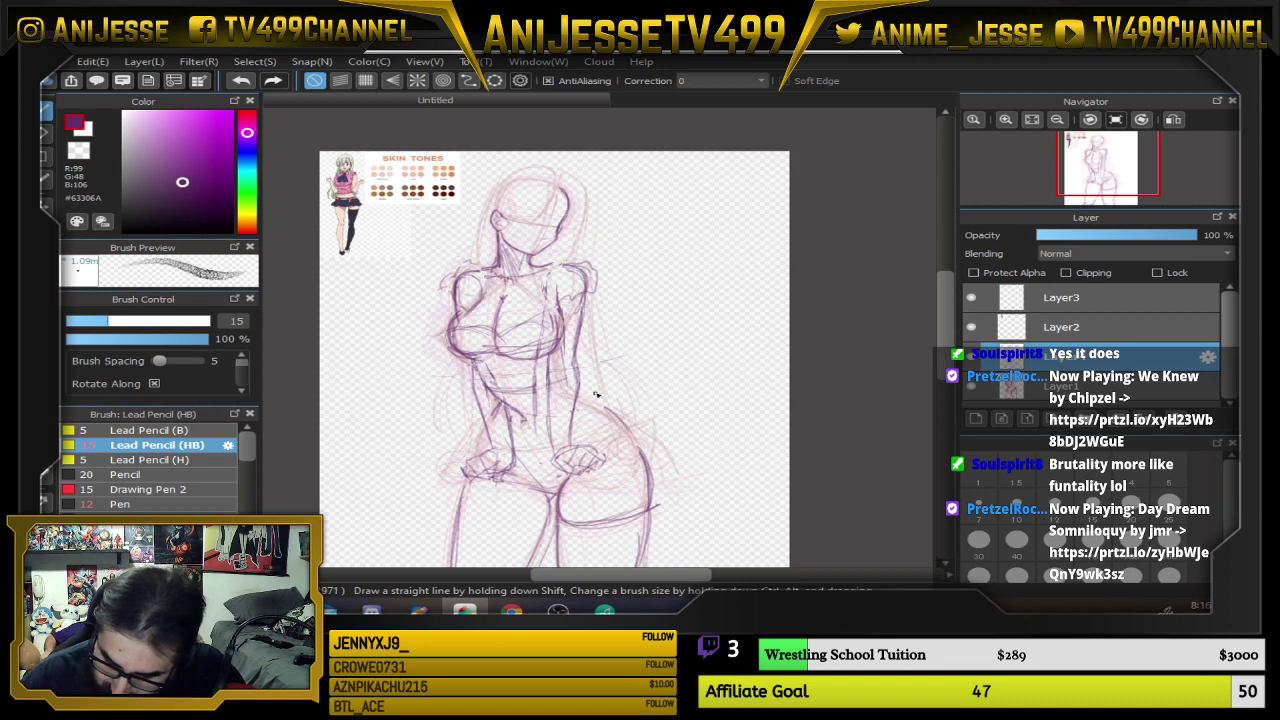
{"action": "left_click_drag", "start_coordinate": [587, 388], "coordinate": [640, 447]}
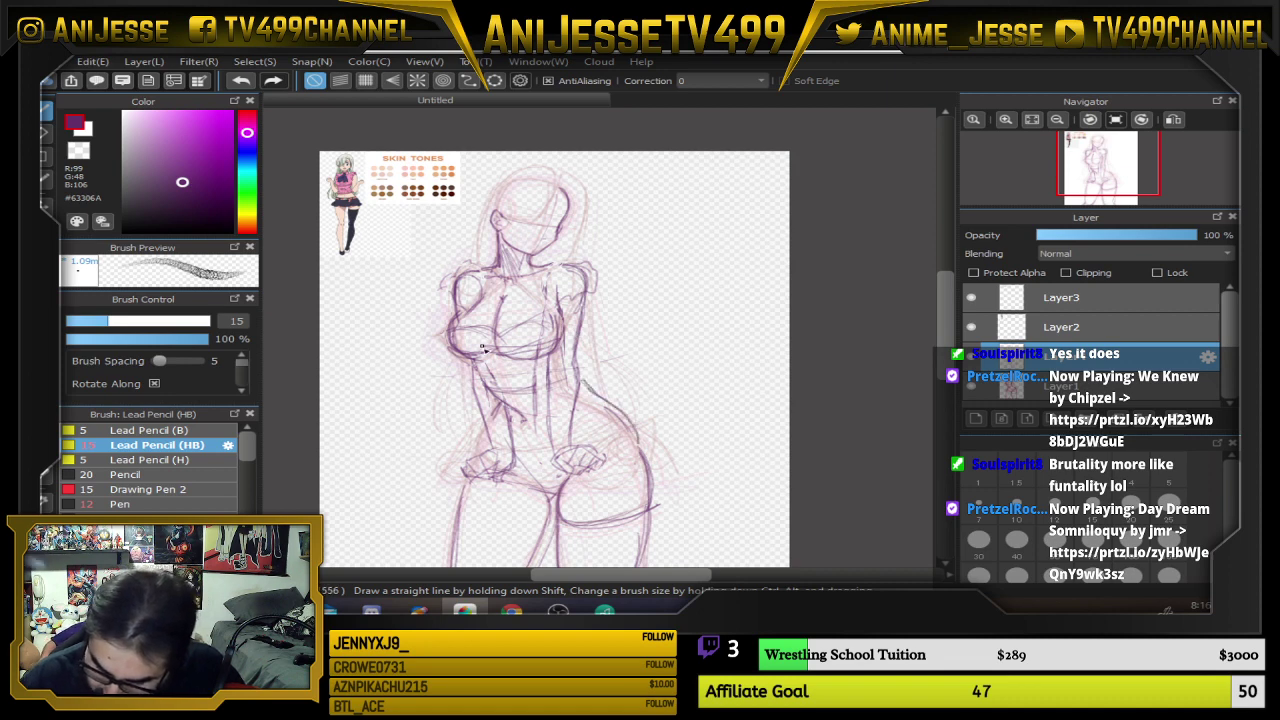
Erase the old waist and abdomen lines overlapping the left-hand forearm
{"action": "scroll", "coordinate": [562, 390], "scroll_direction": "up", "scroll_amount": 2}
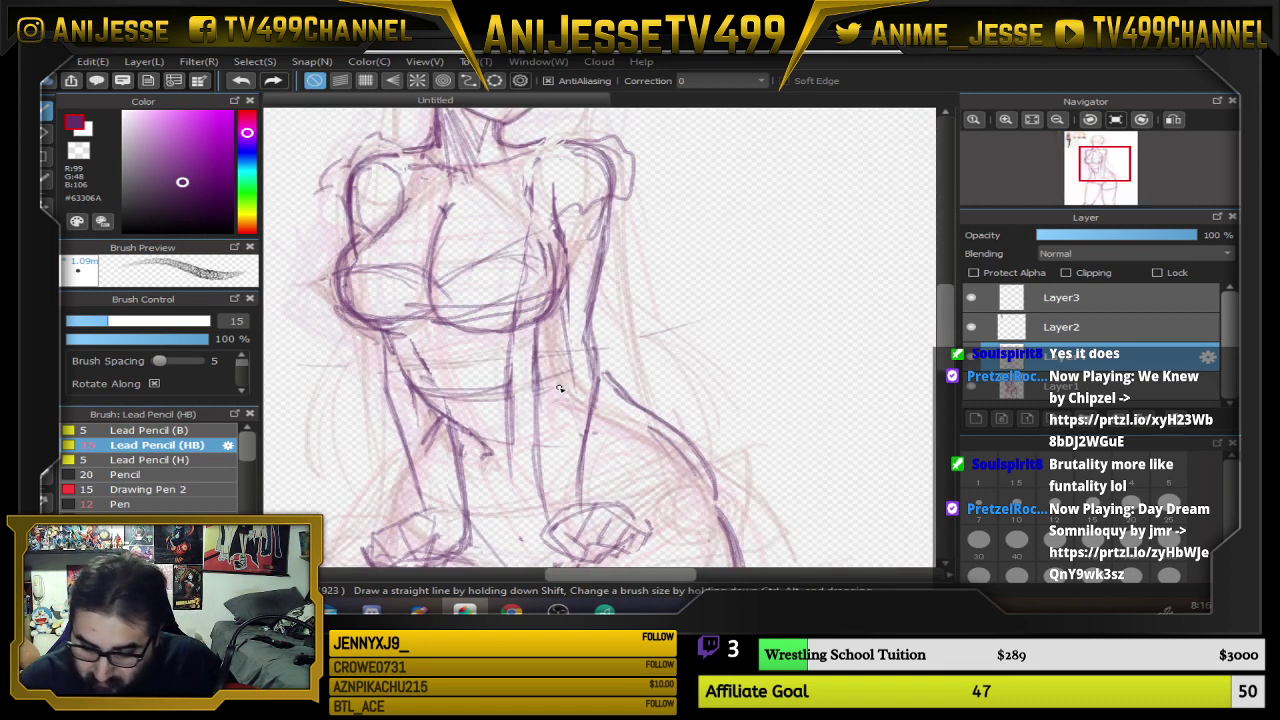
{"action": "key", "text": "e"}
{"action": "mouse_move", "coordinate": [400, 350]}
{"action": "left_mouse_down"}
{"action": "mouse_move", "coordinate": [444, 390]}
{"action": "mouse_move", "coordinate": [424, 358]}
{"action": "mouse_move", "coordinate": [454, 467]}
{"action": "left_mouse_up"}
Redraw the left-hand side of the waist below the bust and the curved line across the midriff
{"action": "key", "text": "b"}
{"action": "scroll", "coordinate": [545, 388], "scroll_direction": "down", "scroll_amount": 3}
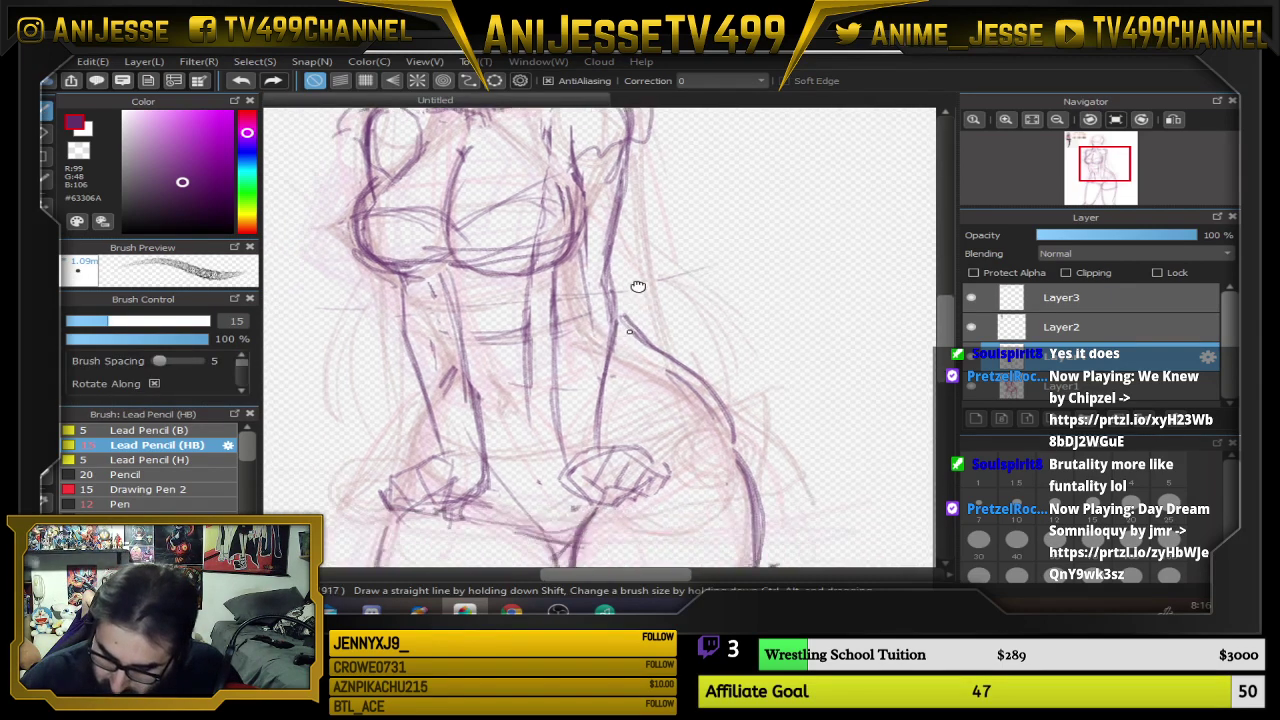
{"action": "mouse_move", "coordinate": [434, 334]}
{"action": "left_mouse_down"}
{"action": "mouse_move", "coordinate": [412, 410]}
{"action": "mouse_move", "coordinate": [426, 342]}
{"action": "left_mouse_up"}
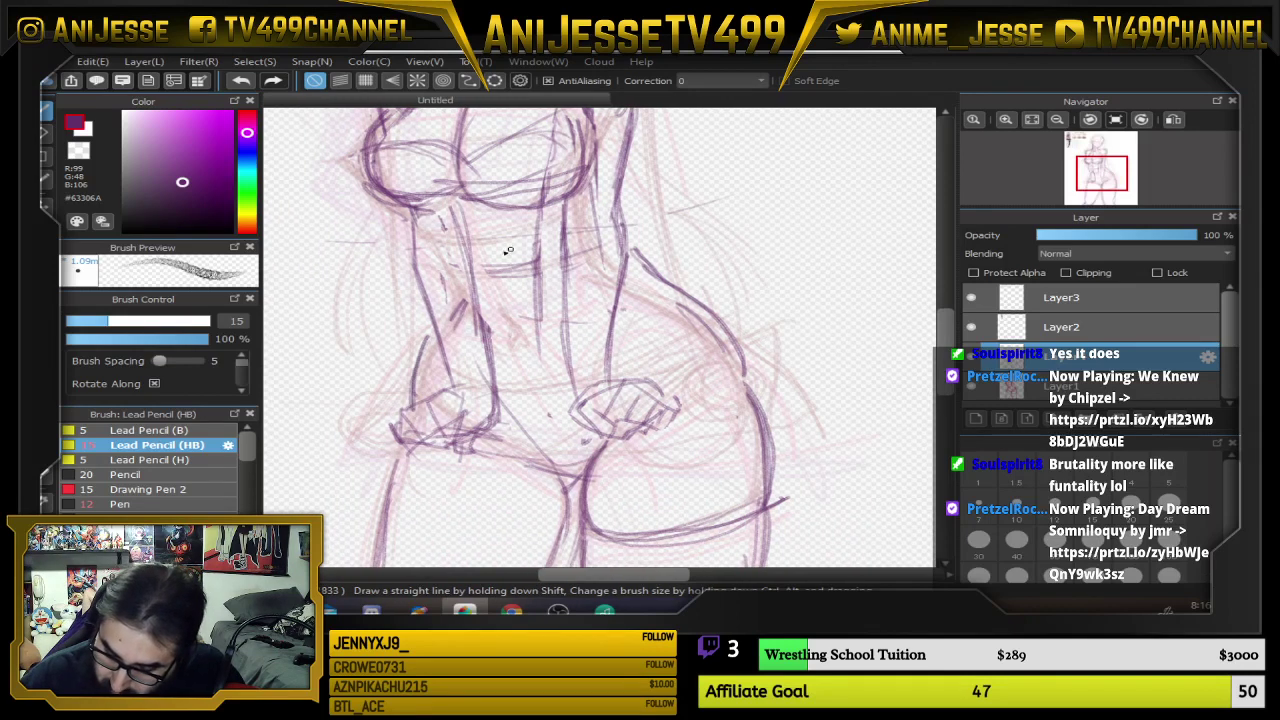
{"action": "mouse_move", "coordinate": [480, 269]}
{"action": "left_mouse_down"}
{"action": "mouse_move", "coordinate": [572, 260]}
{"action": "mouse_move", "coordinate": [426, 231]}
{"action": "mouse_move", "coordinate": [482, 273]}
{"action": "left_mouse_up"}
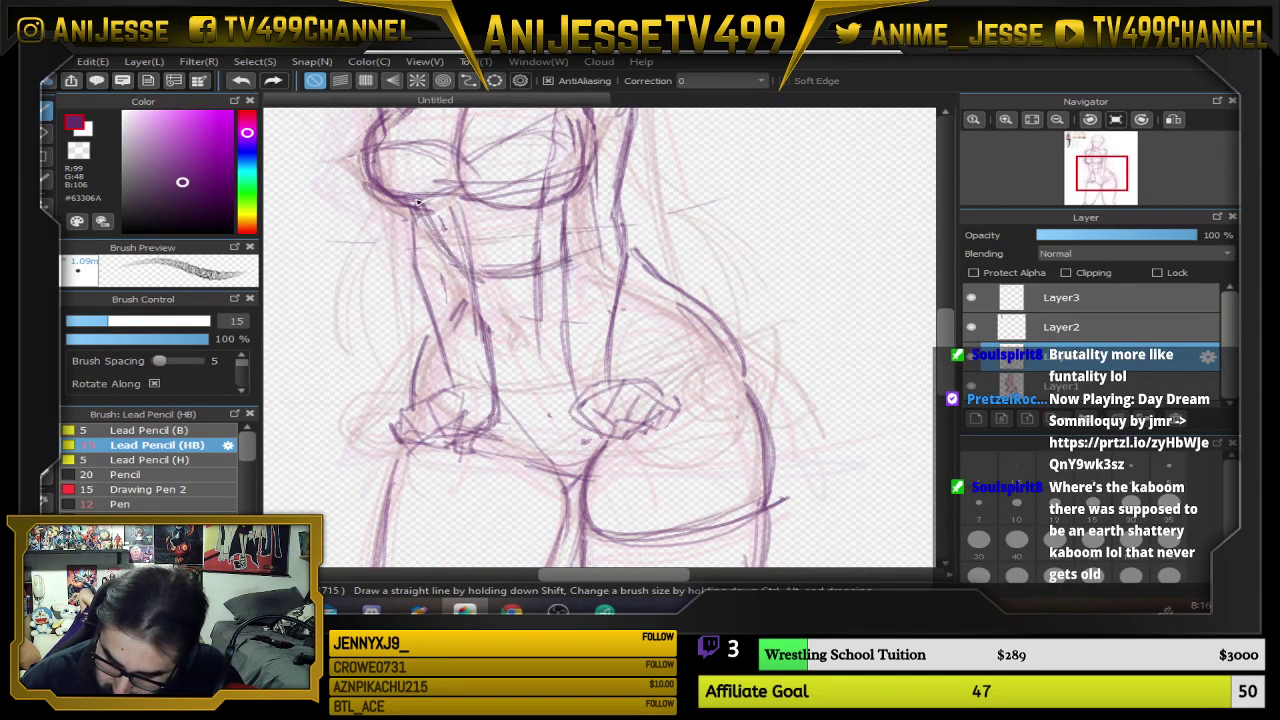
{"action": "left_click_drag", "start_coordinate": [560, 262], "coordinate": [458, 272]}
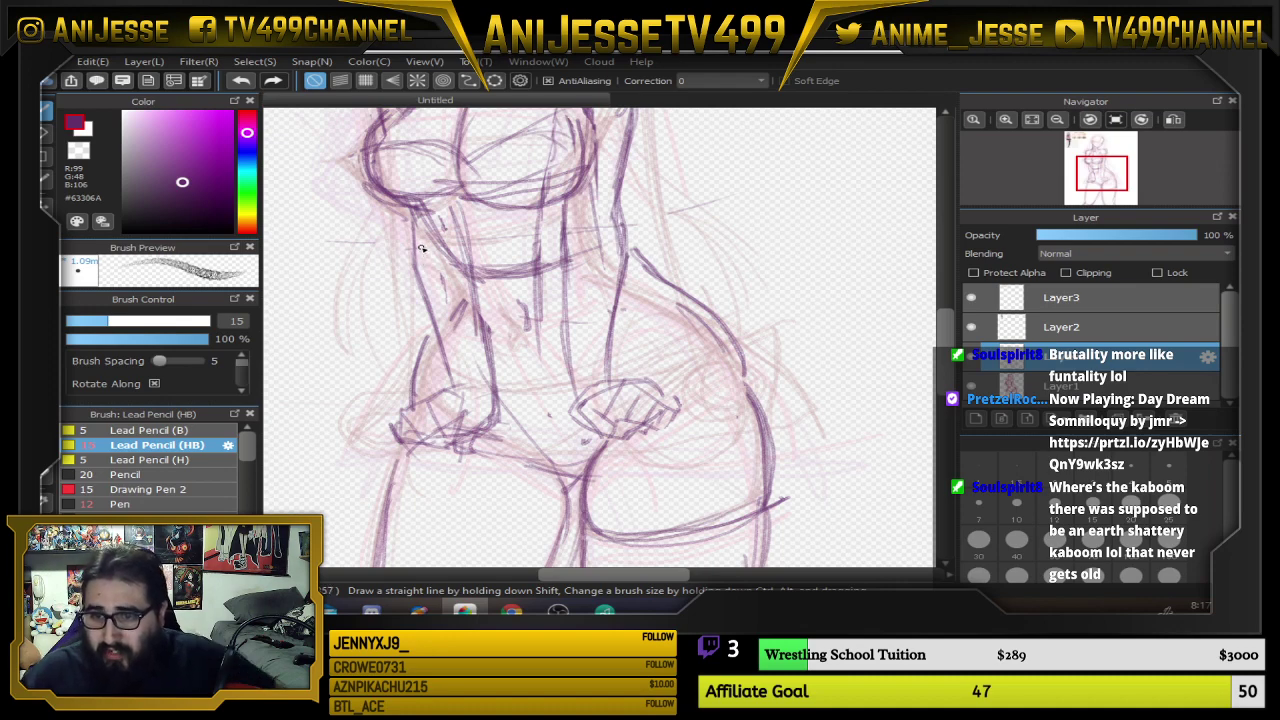
Darken the right-hand hip curve from the waist beside the forearm down to the upper thigh
{"action": "scroll", "coordinate": [548, 298], "scroll_direction": "down", "scroll_amount": 2}
{"action": "scroll", "coordinate": [550, 298], "scroll_direction": "up", "scroll_amount": 1}
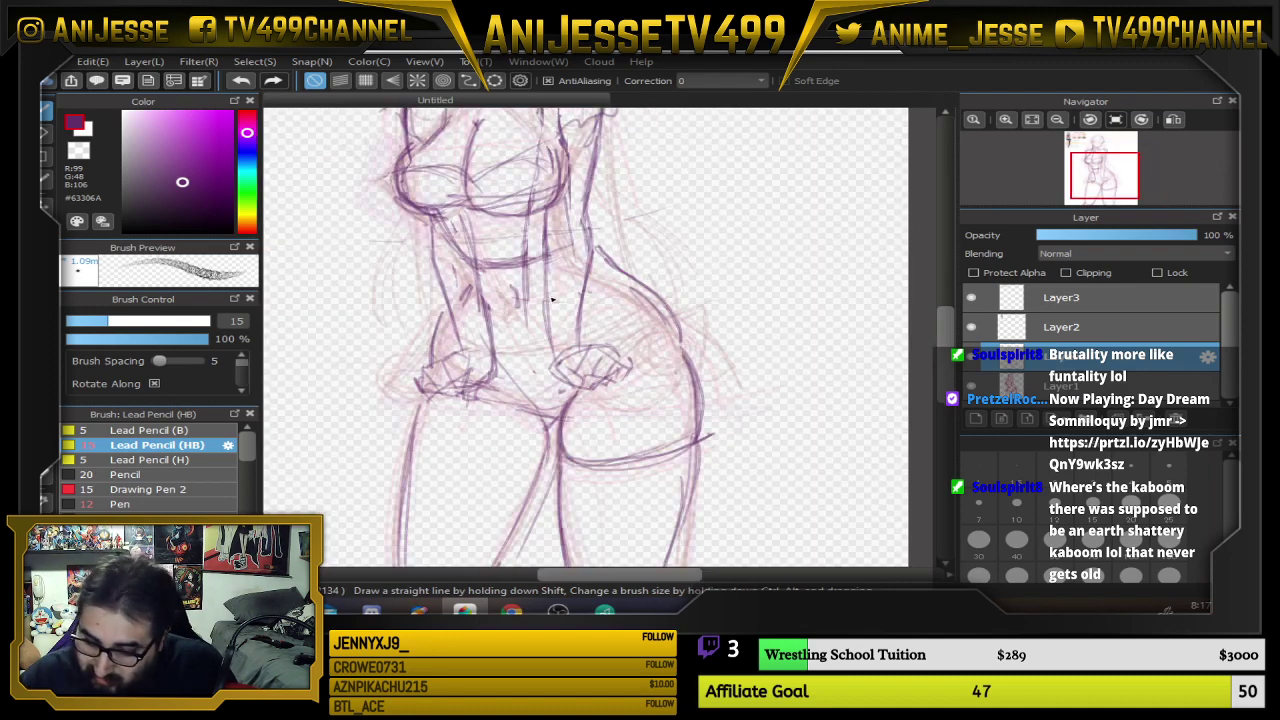
{"action": "left_click_drag", "start_coordinate": [604, 267], "coordinate": [692, 355]}
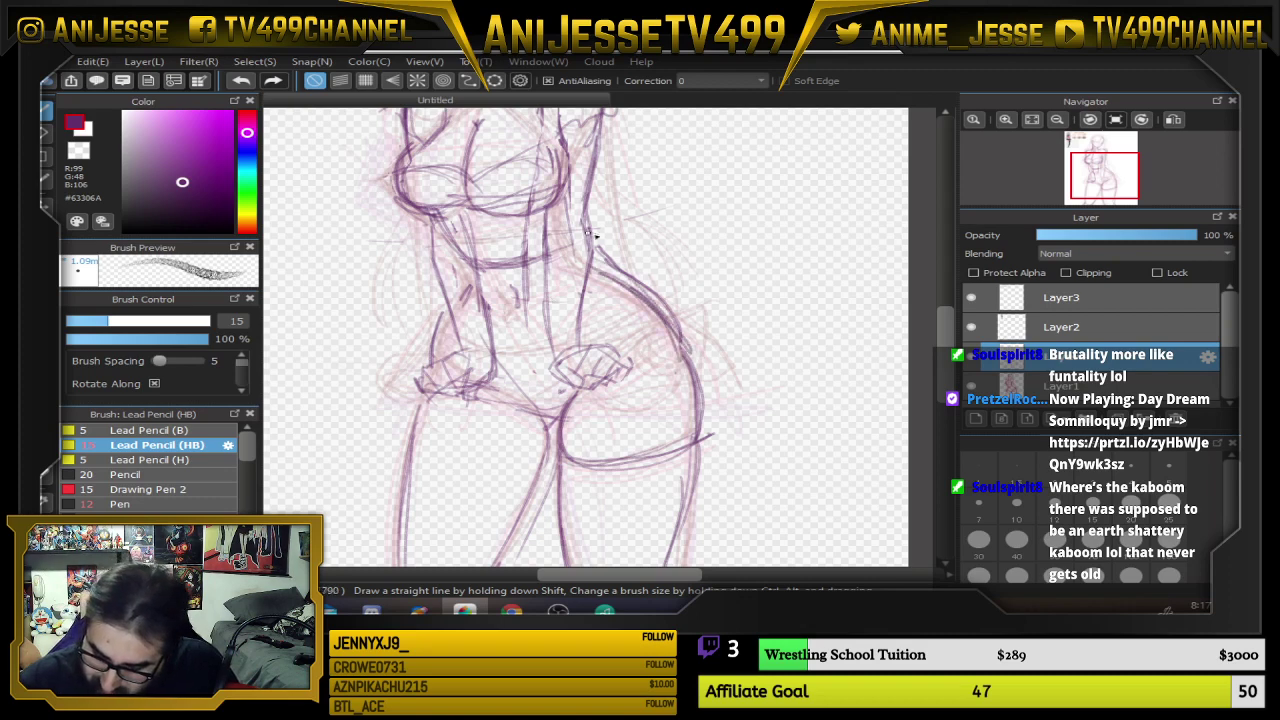
Darken the skull outline, the neck line and the rounded contours of both shoulders
{"action": "left_click_drag", "start_coordinate": [578, 112], "coordinate": [683, 285]}
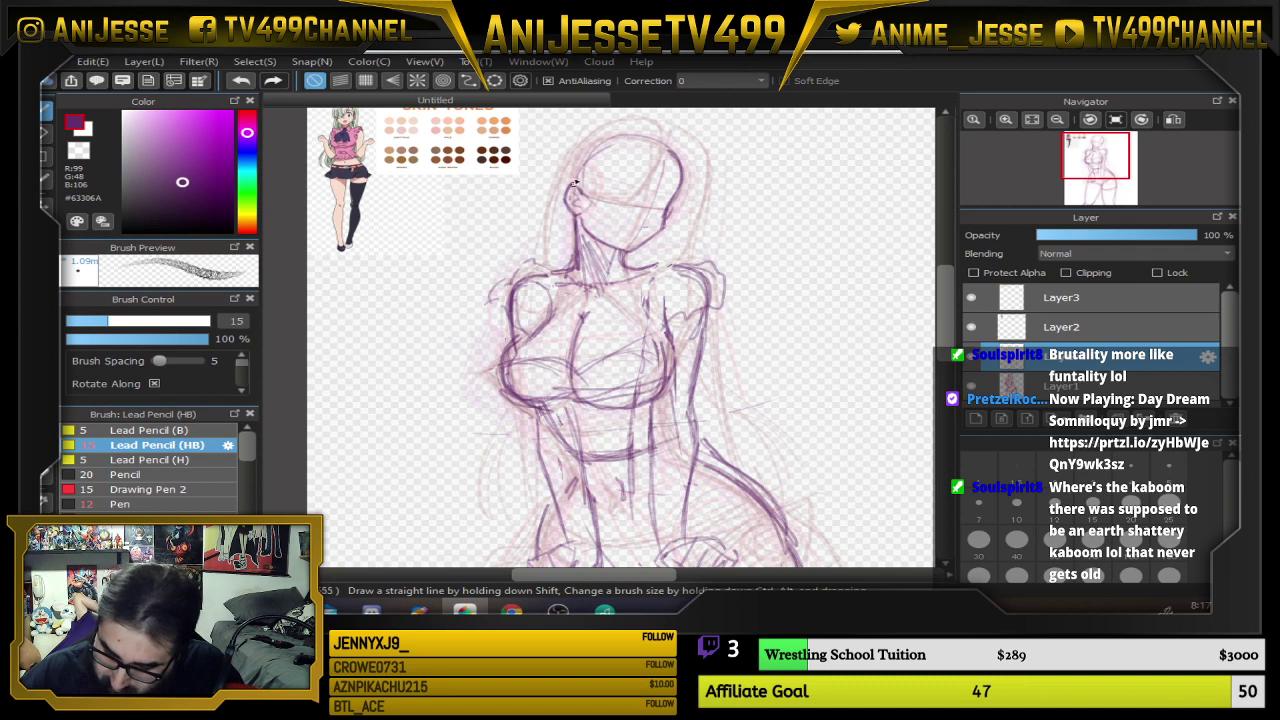
{"action": "mouse_move", "coordinate": [575, 183]}
{"action": "left_mouse_down"}
{"action": "mouse_move", "coordinate": [650, 142]}
{"action": "mouse_move", "coordinate": [569, 210]}
{"action": "mouse_move", "coordinate": [583, 272]}
{"action": "mouse_move", "coordinate": [667, 150]}
{"action": "mouse_move", "coordinate": [594, 147]}
{"action": "left_mouse_up"}
{"action": "left_click_drag", "start_coordinate": [586, 278], "coordinate": [591, 275]}
{"action": "left_click_drag", "start_coordinate": [540, 278], "coordinate": [540, 320]}
{"action": "mouse_move", "coordinate": [680, 267]}
{"action": "left_mouse_down"}
{"action": "mouse_move", "coordinate": [676, 330]}
{"action": "mouse_move", "coordinate": [664, 301]}
{"action": "left_mouse_up"}
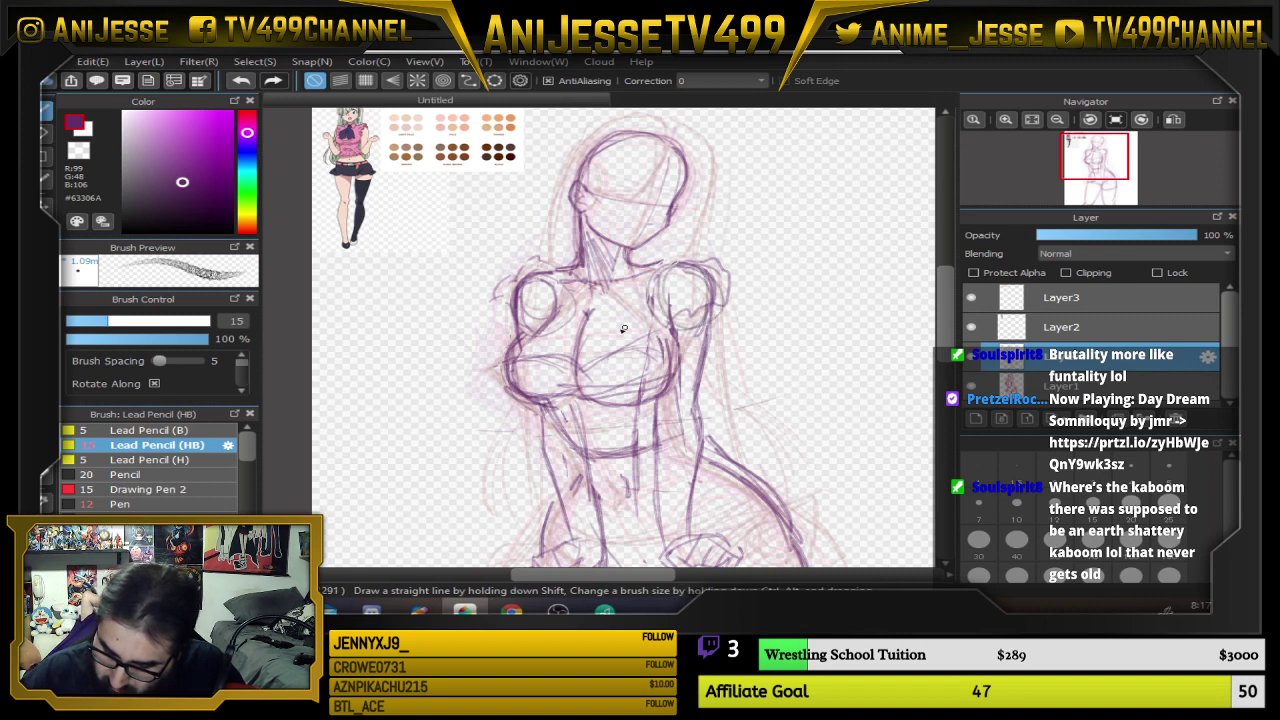
Darken the bust's lower and inner contours and the centre line between the breasts
{"action": "left_click_drag", "start_coordinate": [503, 360], "coordinate": [571, 400]}
{"action": "mouse_move", "coordinate": [621, 347]}
{"action": "left_mouse_down"}
{"action": "mouse_move", "coordinate": [658, 388]}
{"action": "mouse_move", "coordinate": [588, 401]}
{"action": "left_mouse_up"}
{"action": "mouse_move", "coordinate": [595, 311]}
{"action": "left_mouse_down"}
{"action": "mouse_move", "coordinate": [601, 409]}
{"action": "mouse_move", "coordinate": [648, 292]}
{"action": "mouse_move", "coordinate": [611, 287]}
{"action": "mouse_move", "coordinate": [586, 402]}
{"action": "mouse_move", "coordinate": [548, 305]}
{"action": "mouse_move", "coordinate": [516, 382]}
{"action": "left_mouse_up"}
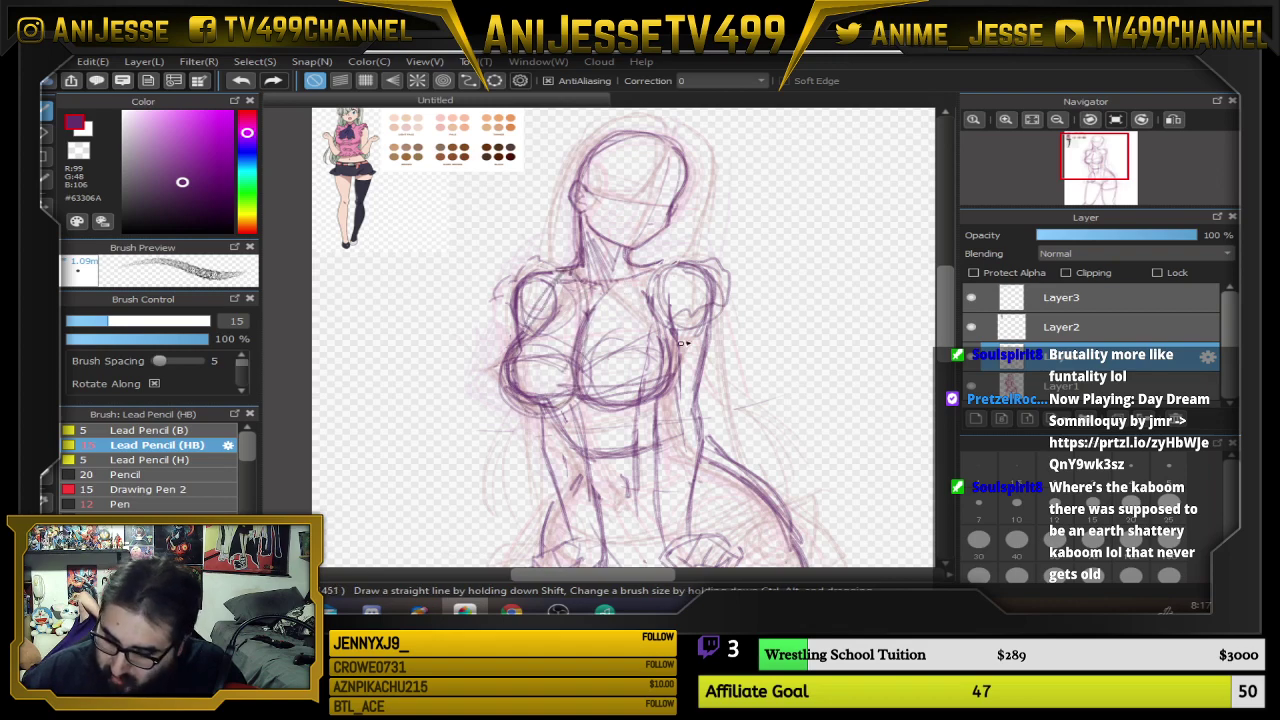
Sketch the nose, mouth and right-hand eye on the blank face
{"action": "mouse_move", "coordinate": [675, 372]}
{"action": "left_mouse_down"}
{"action": "mouse_move", "coordinate": [641, 288]}
{"action": "mouse_move", "coordinate": [657, 382]}
{"action": "mouse_move", "coordinate": [475, 287]}
{"action": "left_mouse_up"}
{"action": "scroll", "coordinate": [657, 378], "scroll_direction": "down", "scroll_amount": 3}
{"action": "scroll", "coordinate": [503, 365], "scroll_direction": "up", "scroll_amount": 2}
{"action": "scroll", "coordinate": [474, 372], "scroll_direction": "down", "scroll_amount": 1}
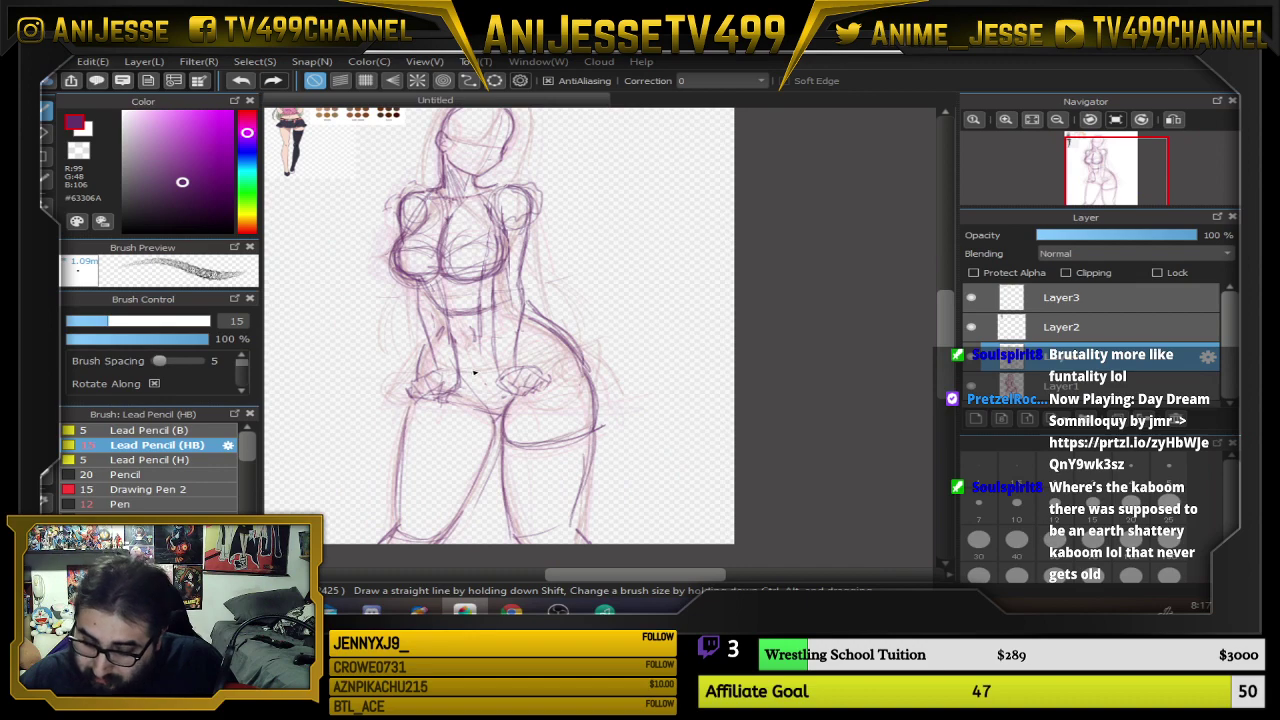
{"action": "scroll", "coordinate": [508, 366], "scroll_direction": "up", "scroll_amount": 1}
{"action": "scroll", "coordinate": [512, 370], "scroll_direction": "down", "scroll_amount": 1}
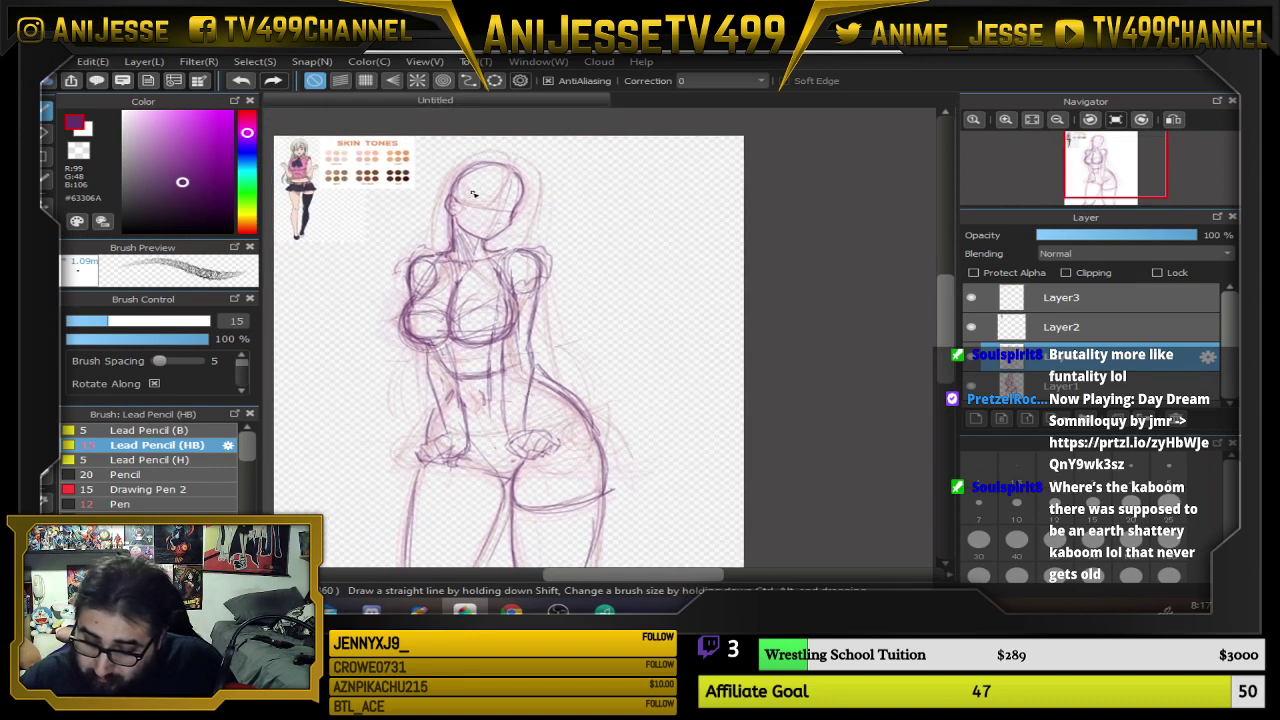
{"action": "scroll", "coordinate": [486, 185], "scroll_direction": "up", "scroll_amount": 2}
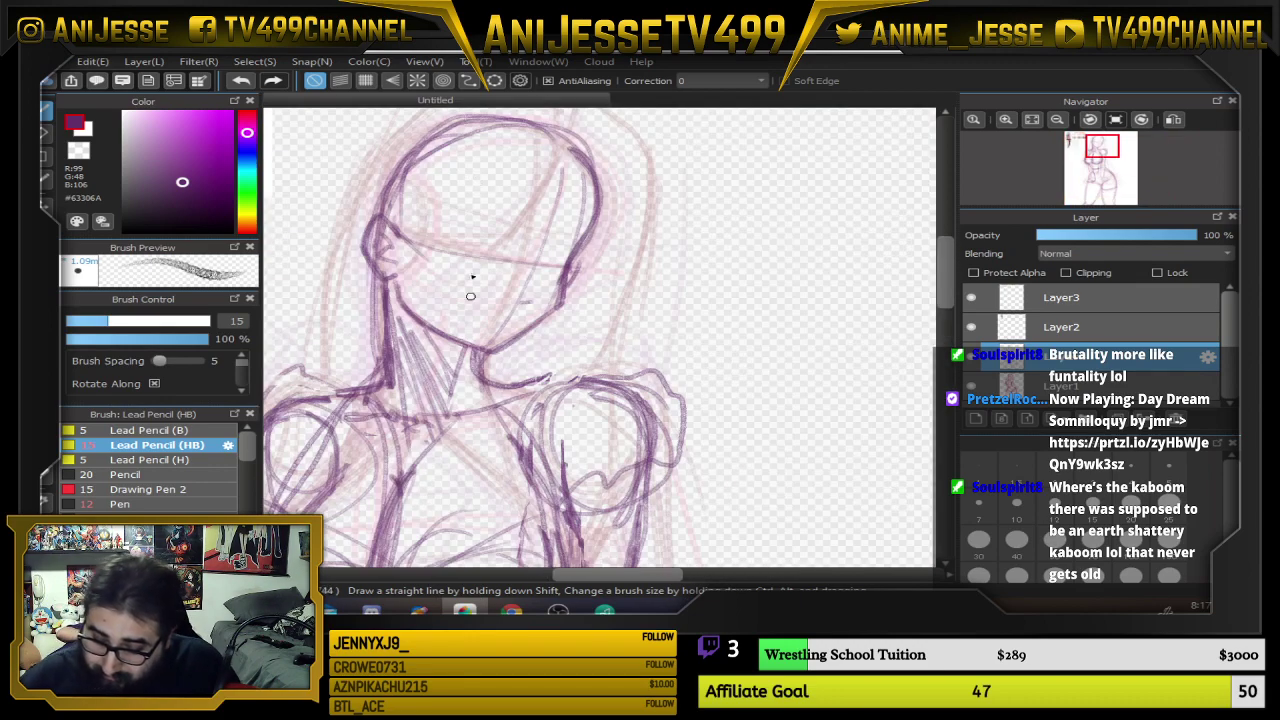
{"action": "left_click_drag", "start_coordinate": [456, 305], "coordinate": [507, 313]}
{"action": "mouse_move", "coordinate": [540, 238]}
{"action": "left_mouse_down"}
{"action": "mouse_move", "coordinate": [580, 248]}
{"action": "mouse_move", "coordinate": [567, 261]}
{"action": "mouse_move", "coordinate": [585, 252]}
{"action": "left_mouse_up"}
{"action": "left_click_drag", "start_coordinate": [451, 302], "coordinate": [522, 315]}
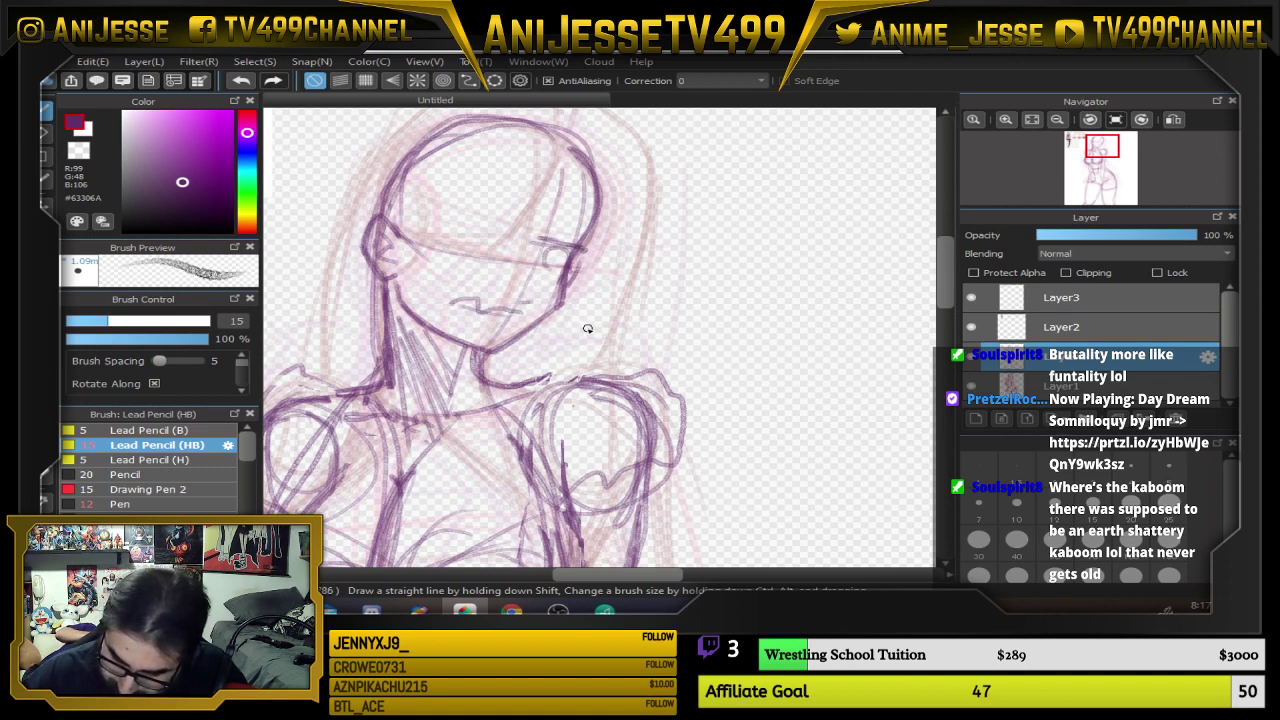
Move Layer1 with the pink rough sketch into a new folder and hide that folder
{"action": "scroll", "coordinate": [580, 350], "scroll_direction": "down", "scroll_amount": 8}
{"action": "left_click_drag", "start_coordinate": [580, 434], "coordinate": [453, 360]}
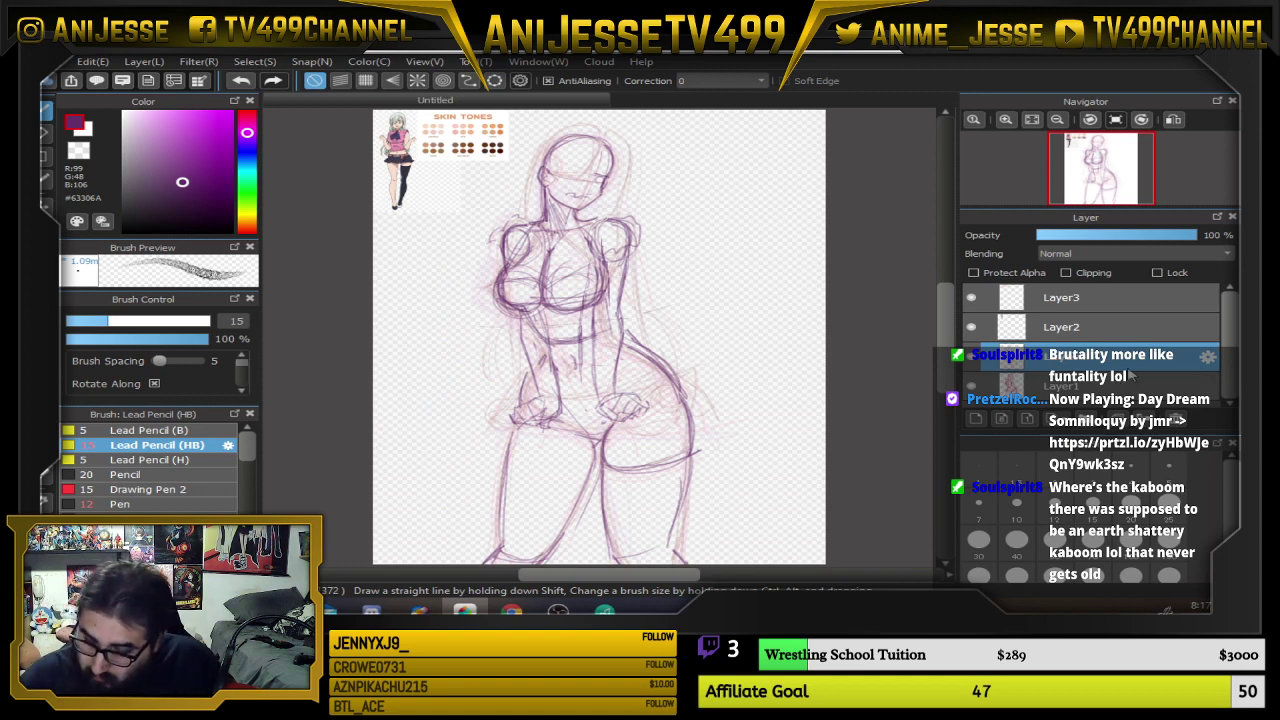
{"action": "left_click", "coordinate": [1119, 385]}
{"action": "left_click", "coordinate": [1092, 420]}
{"action": "left_click_drag", "start_coordinate": [1229, 325], "coordinate": [1228, 350]}
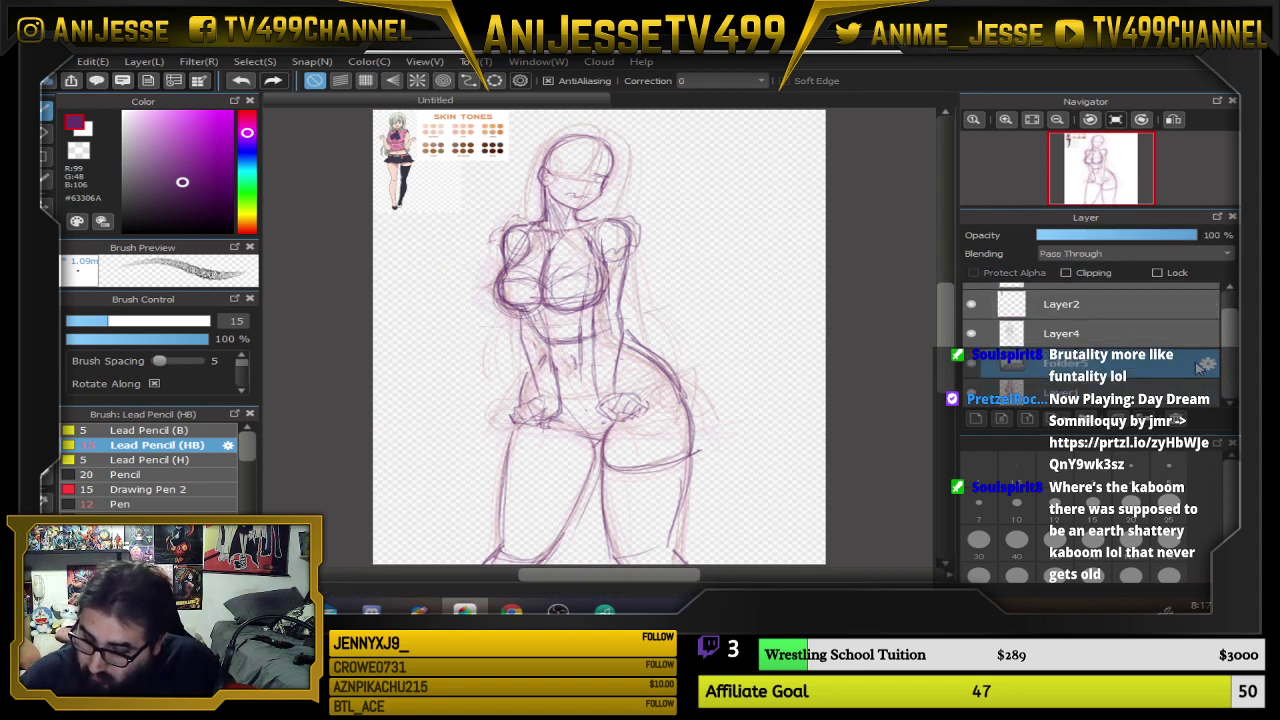
{"action": "left_click_drag", "start_coordinate": [1093, 393], "coordinate": [1086, 367]}
{"action": "left_click", "coordinate": [1011, 366]}
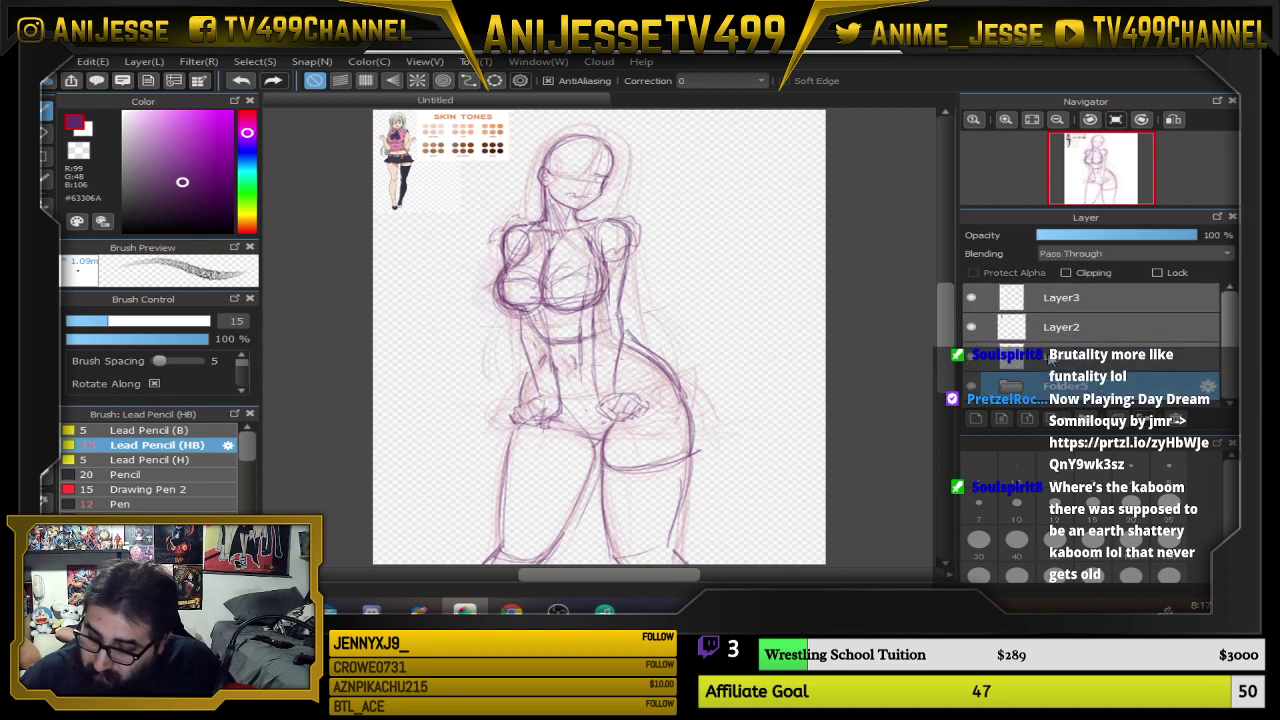
{"action": "left_click", "coordinate": [975, 386]}
{"action": "left_click", "coordinate": [1134, 356]}
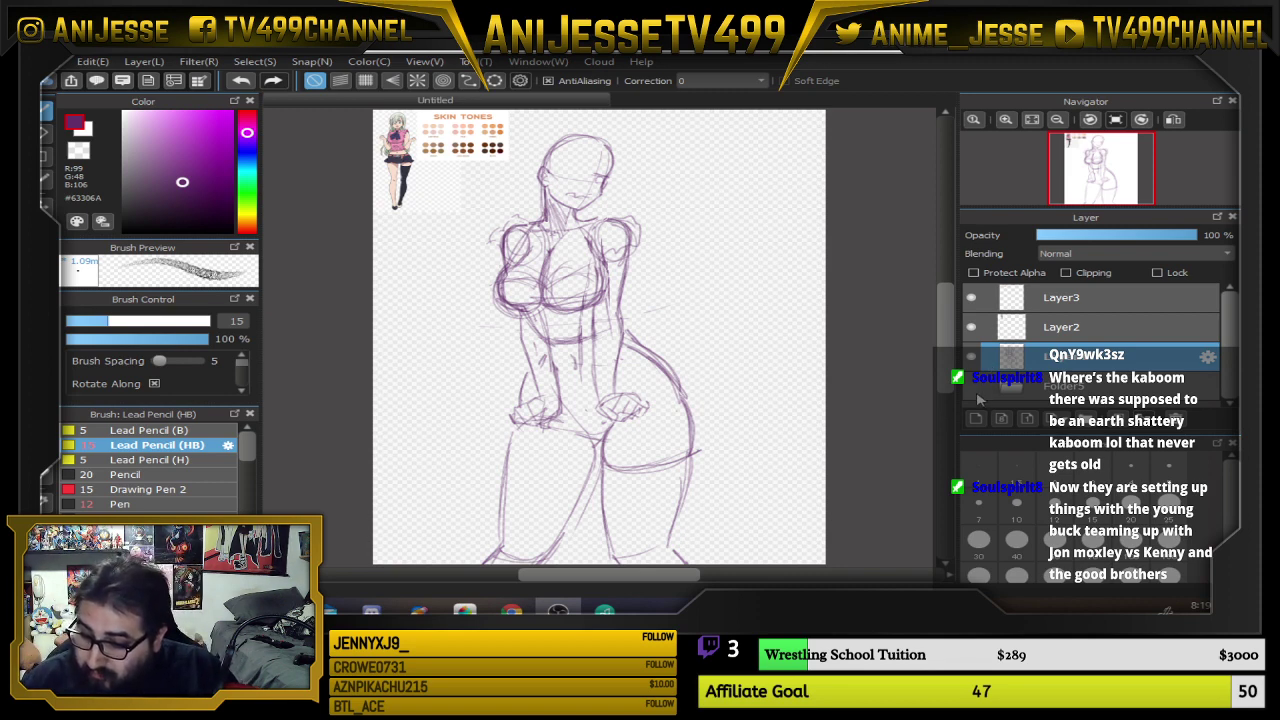
Add a new layer above Layer4 and lower Layer4's opacity to 43%
{"action": "left_click", "coordinate": [977, 394]}
{"action": "left_click", "coordinate": [979, 389]}
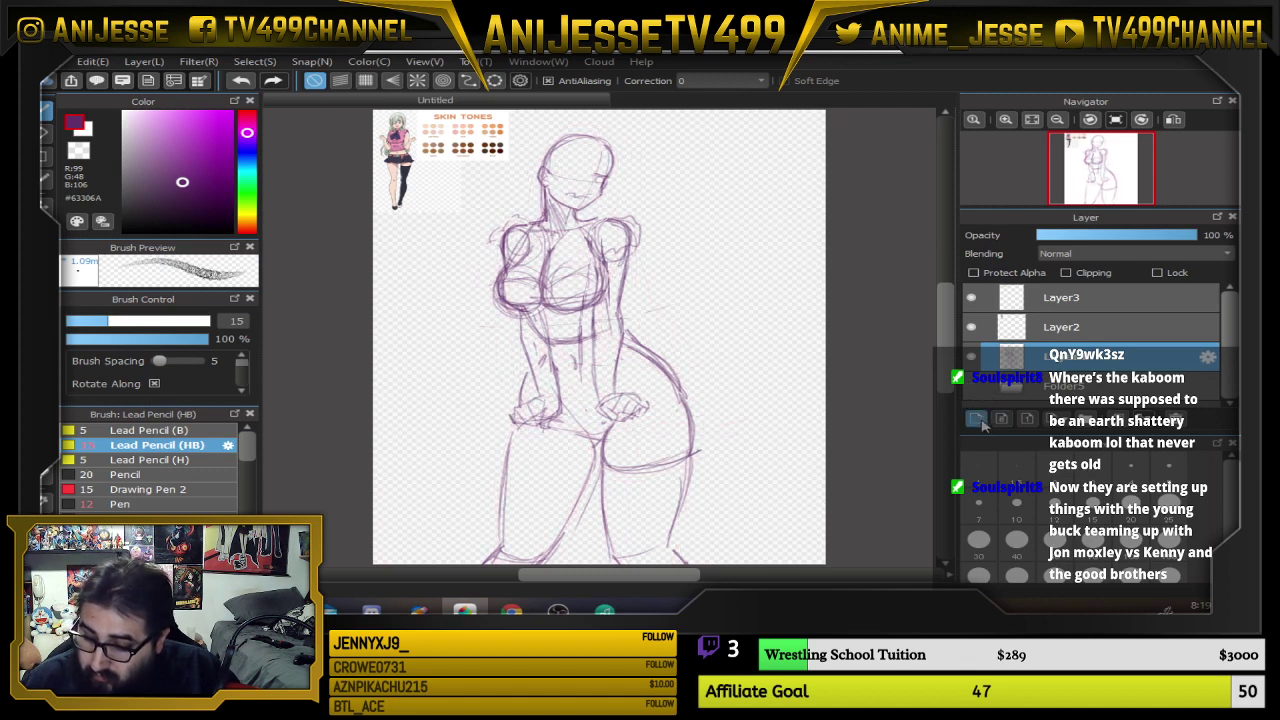
{"action": "left_click", "coordinate": [1095, 386]}
{"action": "left_click", "coordinate": [1105, 238]}
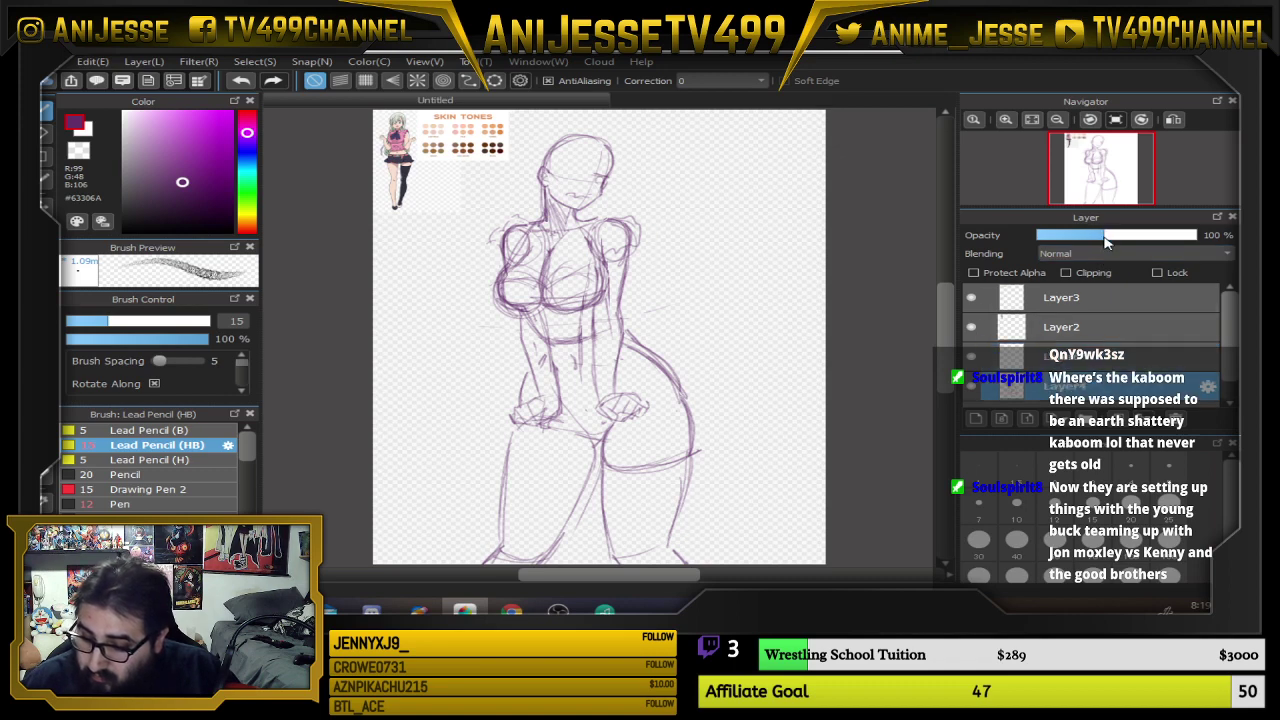
Make the new empty layer active and set the drawing colour to red #D60000
{"action": "left_click", "coordinate": [1106, 360]}
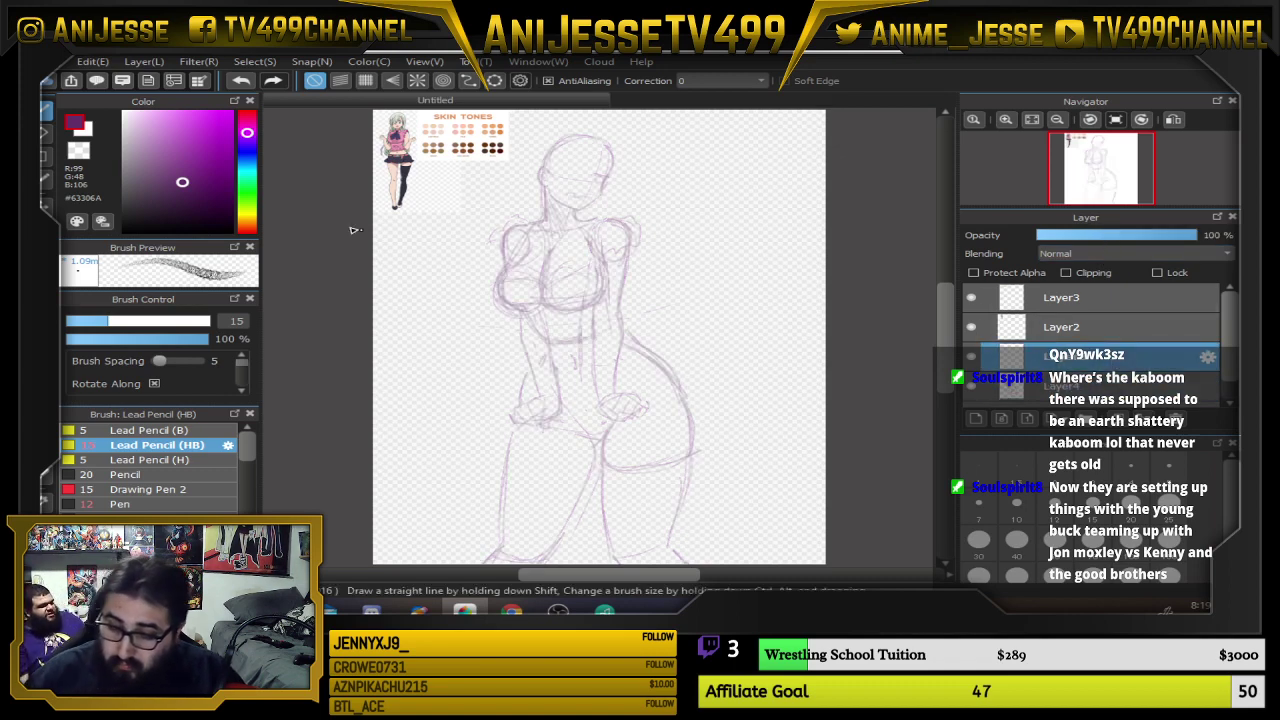
{"action": "left_click_drag", "start_coordinate": [252, 134], "coordinate": [251, 103]}
{"action": "mouse_move", "coordinate": [210, 154]}
{"action": "left_mouse_down"}
{"action": "mouse_move", "coordinate": [190, 108]}
{"action": "mouse_move", "coordinate": [252, 130]}
{"action": "left_mouse_up"}
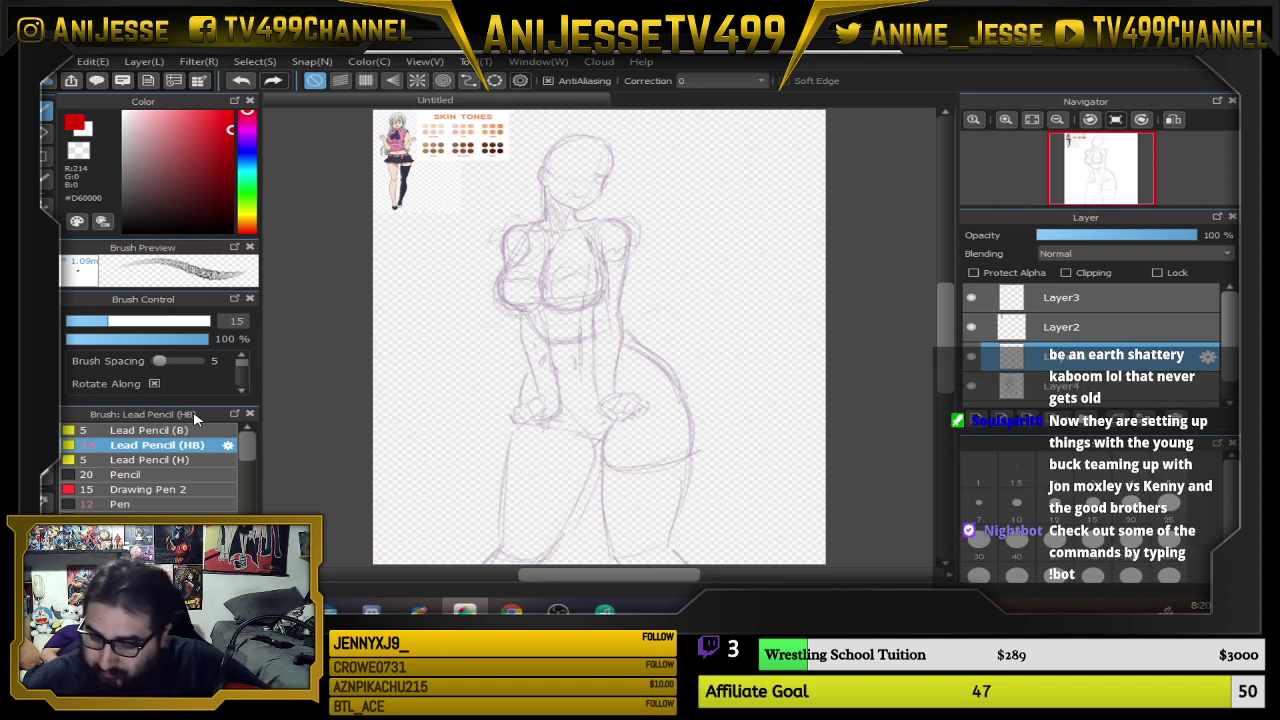
Lasso the head on Layer4, rotate it slightly counterclockwise, shift it towards the left-hand shoulder and deselect
{"action": "scroll", "coordinate": [640, 255], "scroll_direction": "up", "scroll_amount": 2}
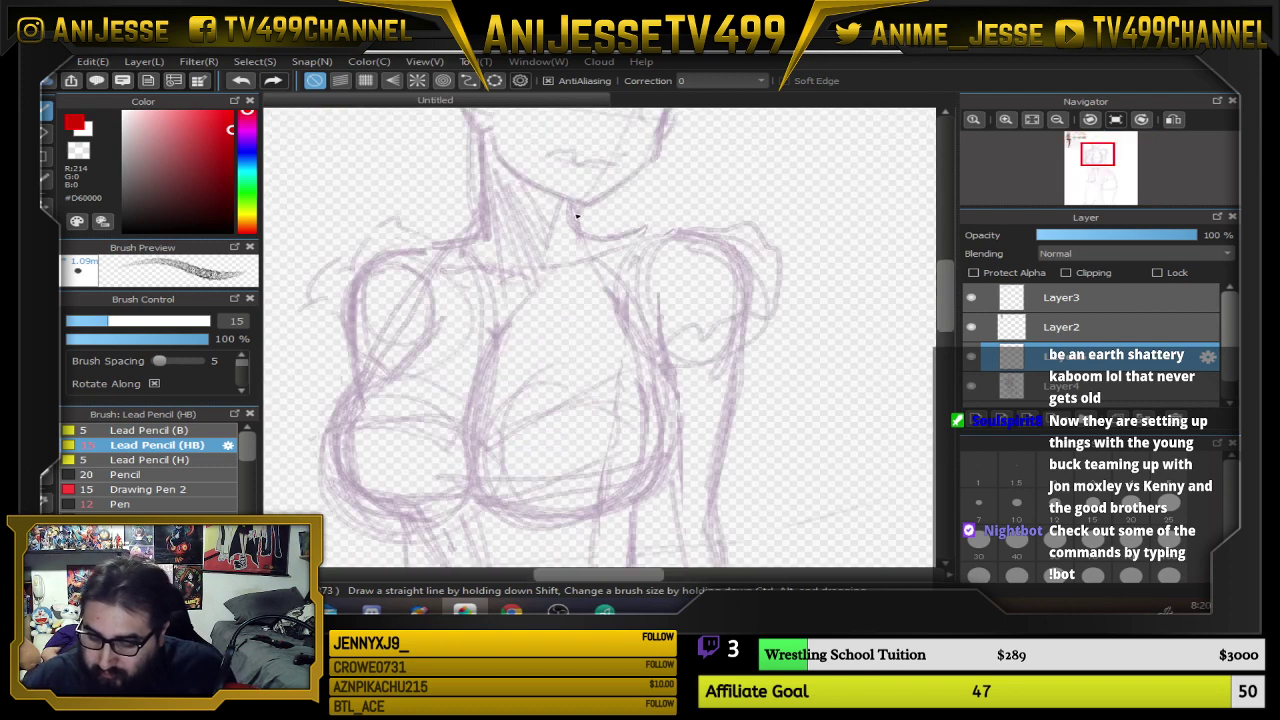
{"action": "left_click_drag", "start_coordinate": [586, 163], "coordinate": [515, 385]}
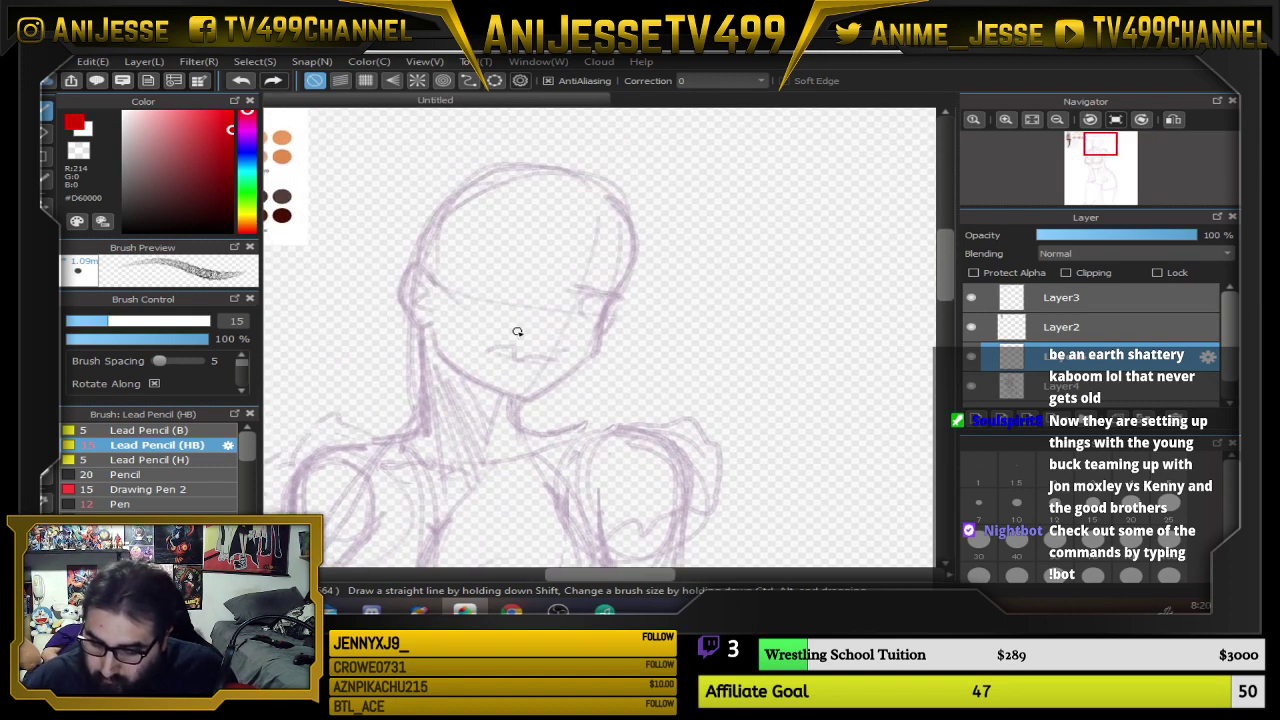
{"action": "left_click", "coordinate": [1110, 391]}
{"action": "key", "text": "m"}
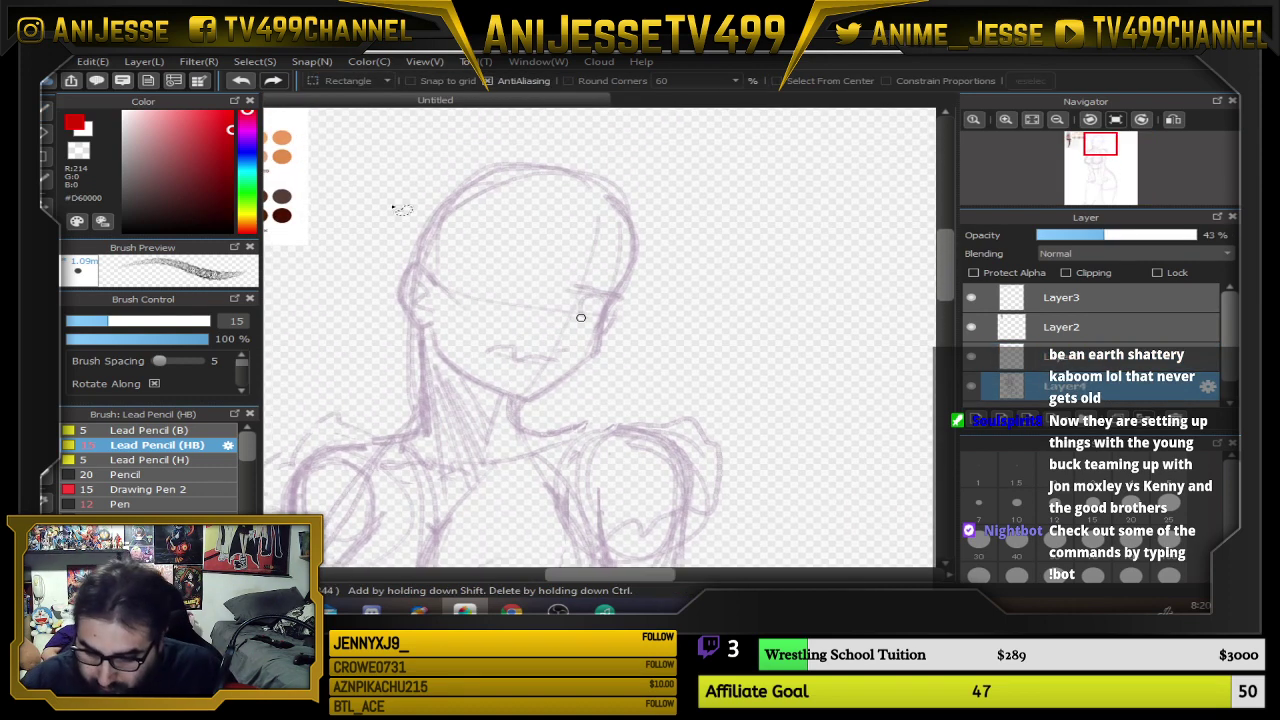
{"action": "mouse_move", "coordinate": [392, 172]}
{"action": "left_mouse_down"}
{"action": "mouse_move", "coordinate": [386, 383]}
{"action": "mouse_move", "coordinate": [540, 400]}
{"action": "mouse_move", "coordinate": [634, 385]}
{"action": "mouse_move", "coordinate": [681, 202]}
{"action": "mouse_move", "coordinate": [671, 137]}
{"action": "mouse_move", "coordinate": [385, 165]}
{"action": "left_mouse_up"}
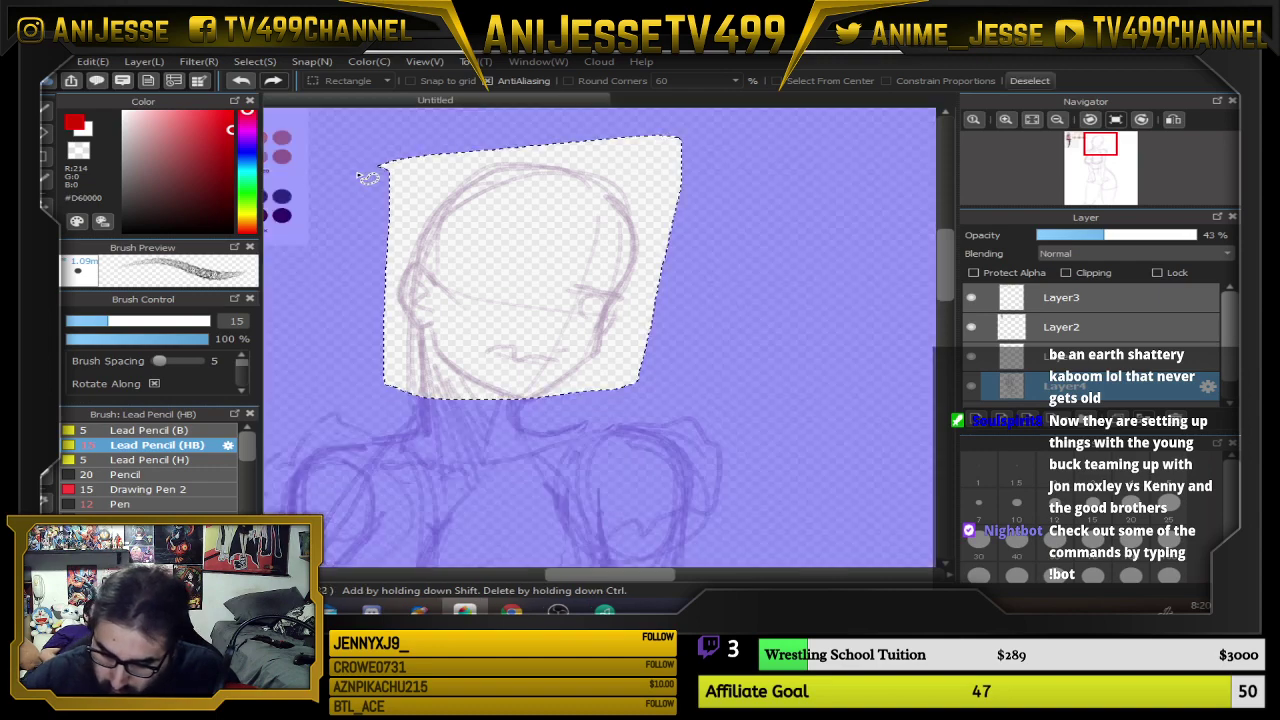
{"action": "key", "text": "ctrl+t"}
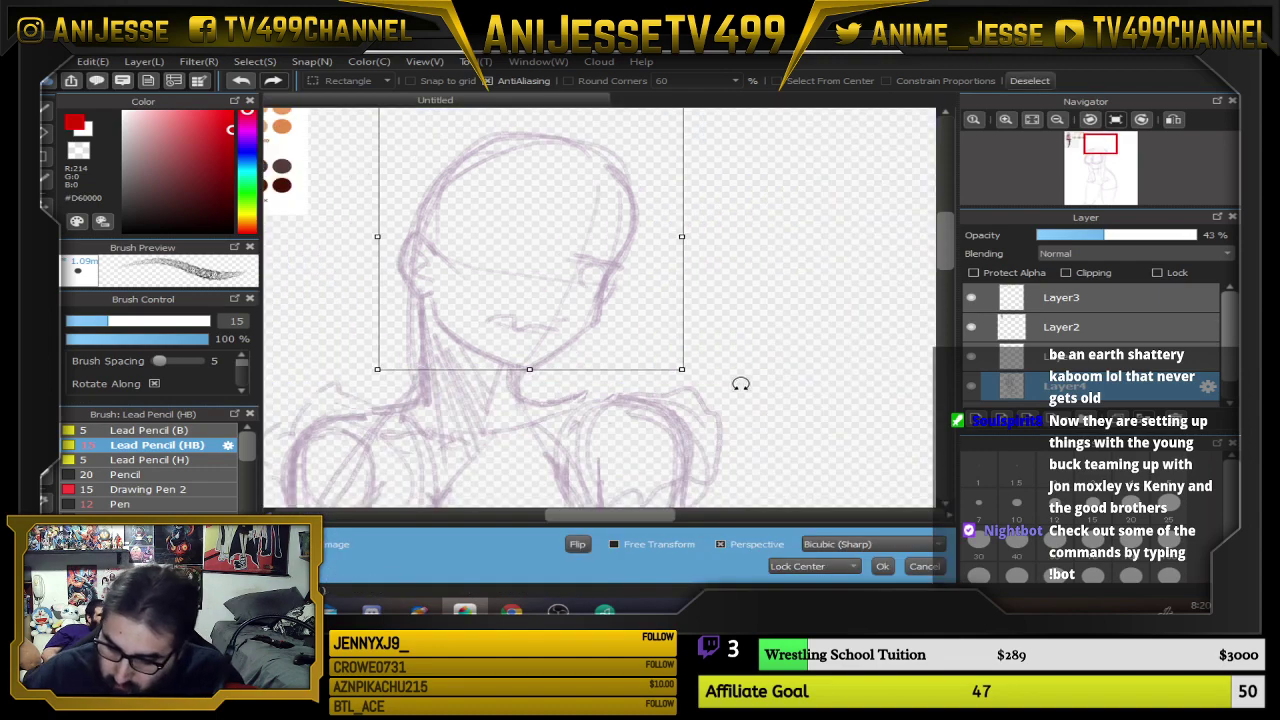
{"action": "left_click_drag", "start_coordinate": [740, 384], "coordinate": [734, 339]}
{"action": "left_click_drag", "start_coordinate": [586, 287], "coordinate": [576, 286]}
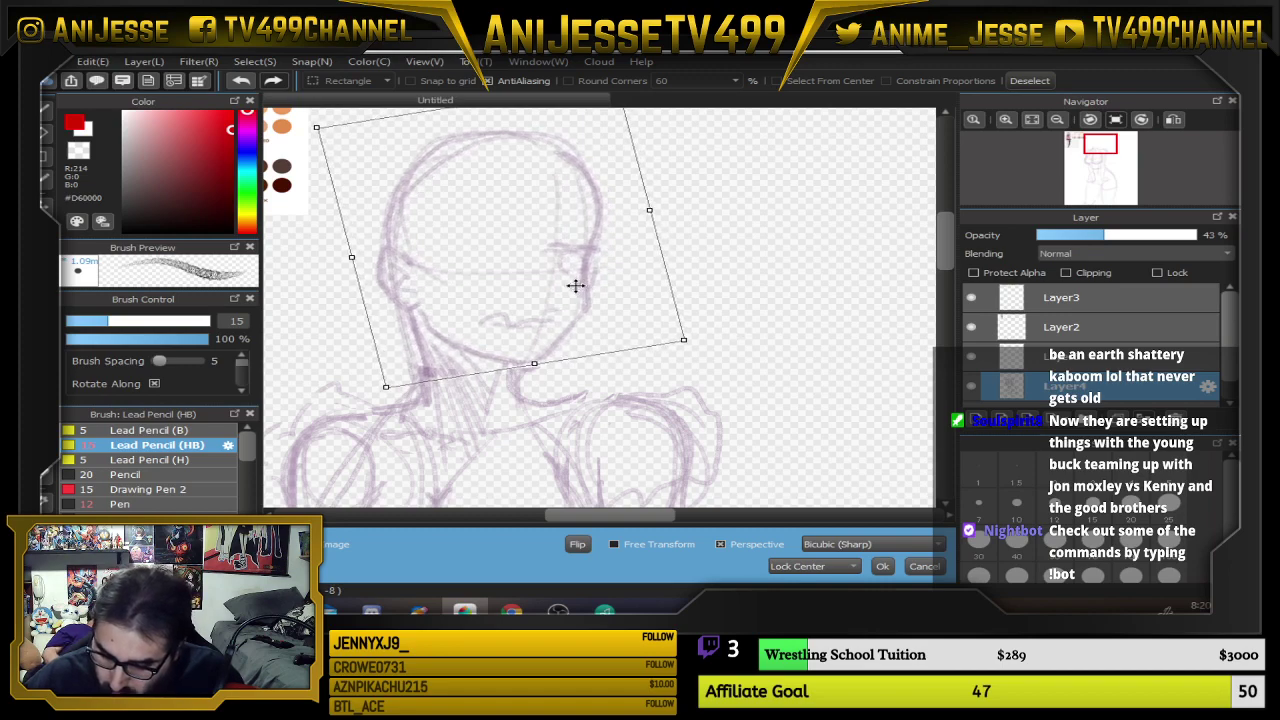
{"action": "key", "text": "Return"}
{"action": "key", "text": "ctrl+d"}
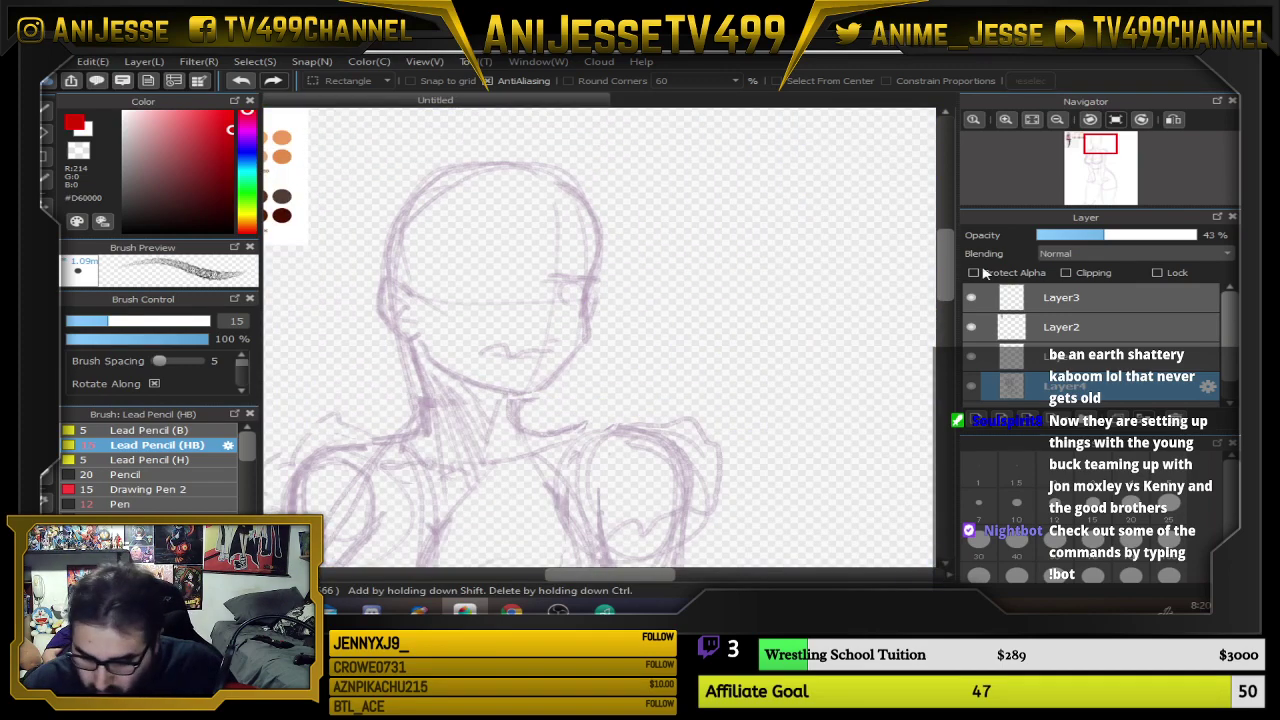
Return to the empty layer above Layer4 with the Lead Pencil (HB) brush active
{"action": "left_click", "coordinate": [1000, 357]}
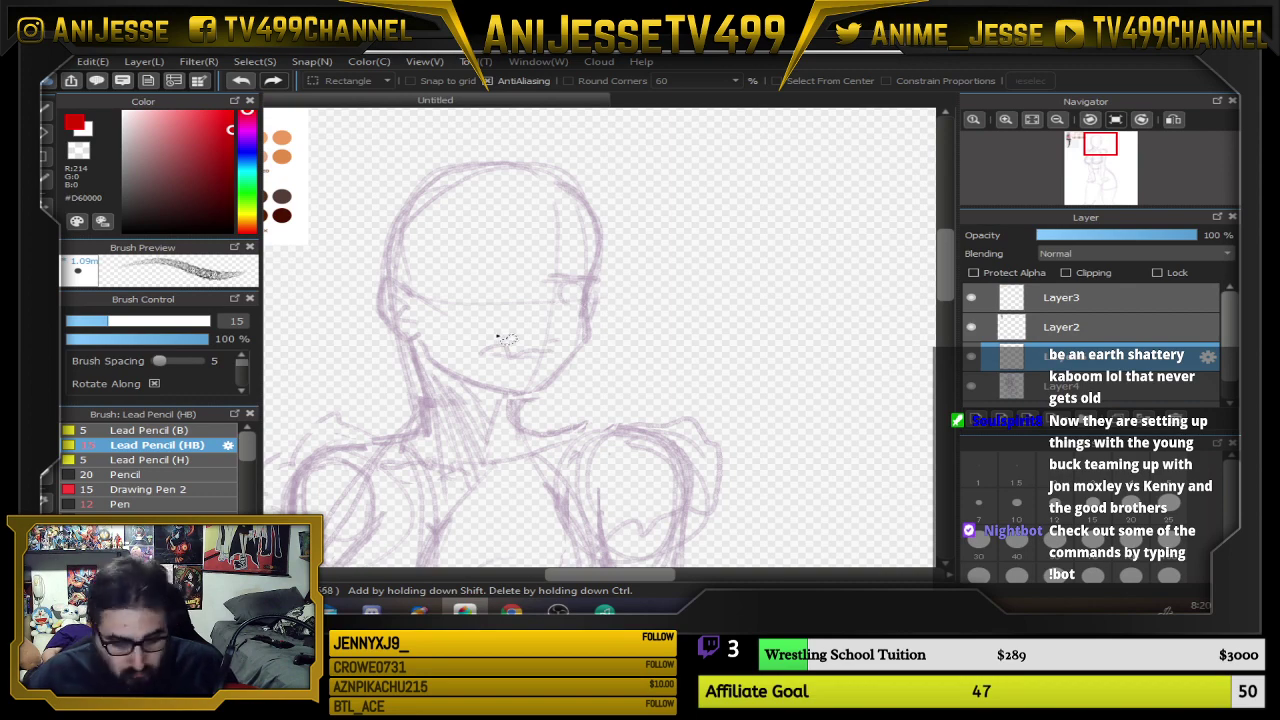
{"action": "scroll", "coordinate": [505, 340], "scroll_direction": "up", "scroll_amount": 1}
{"action": "key", "text": "b"}
{"action": "scroll", "coordinate": [383, 296], "scroll_direction": "up", "scroll_amount": 1}
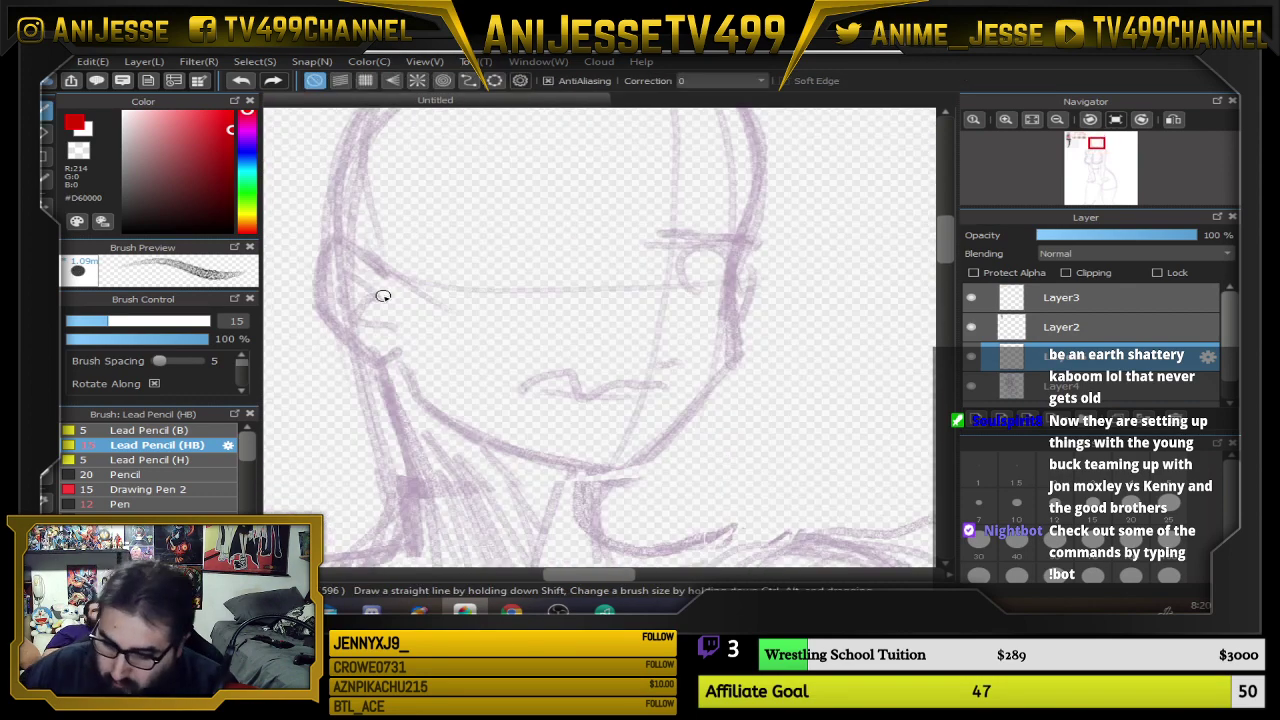
{"action": "mouse_move", "coordinate": [392, 268]}
{"action": "left_mouse_down"}
{"action": "mouse_move", "coordinate": [356, 251]}
{"action": "mouse_move", "coordinate": [339, 321]}
{"action": "mouse_move", "coordinate": [393, 361]}
{"action": "mouse_move", "coordinate": [364, 345]}
{"action": "mouse_move", "coordinate": [402, 355]}
{"action": "left_mouse_up"}
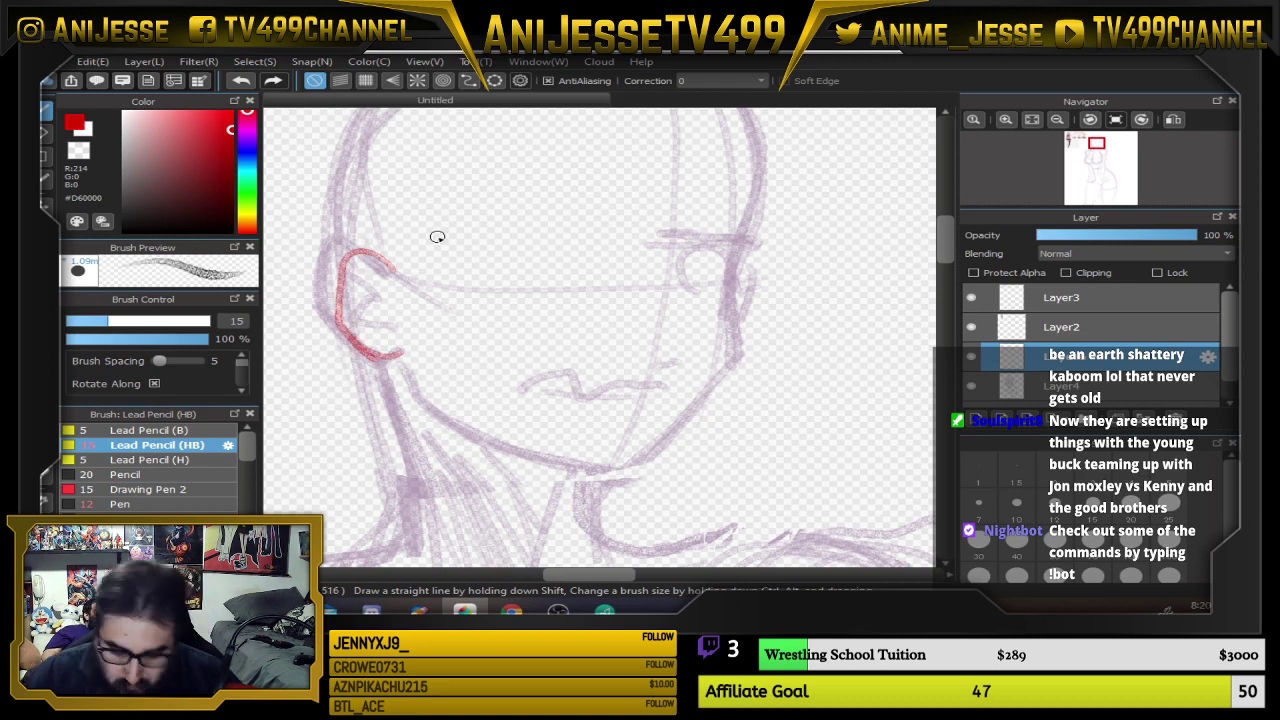
{"action": "key", "text": "ctrl+z"}
{"action": "key", "text": "ctrl+z"}
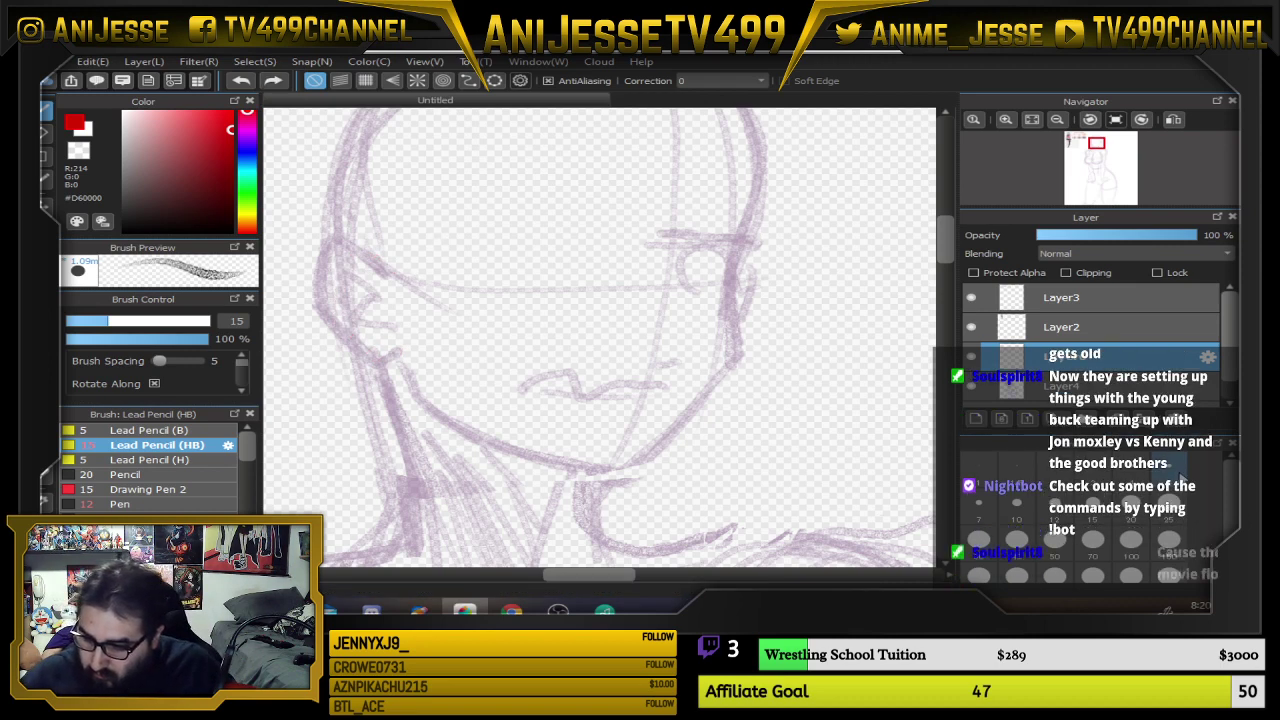
Set the brush size to 12 and trace the jaw and skull outline in red
{"action": "key", "text": "bracketleft"}
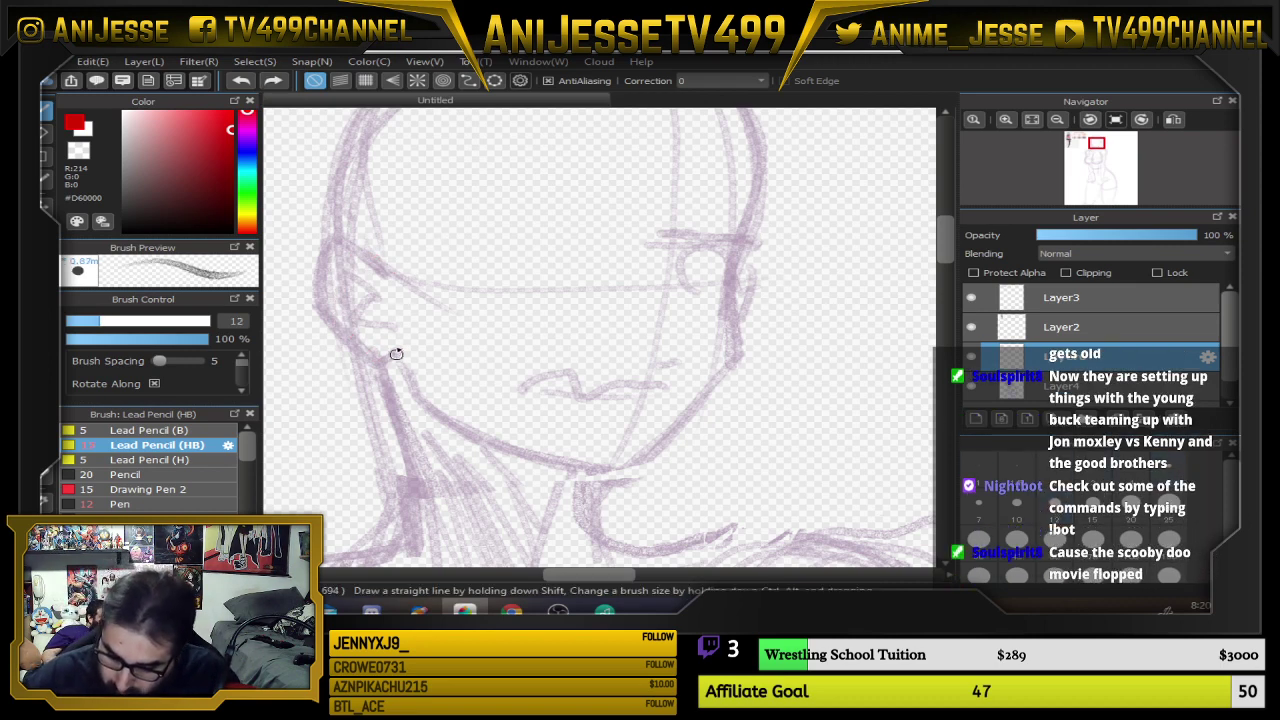
{"action": "mouse_move", "coordinate": [398, 336]}
{"action": "left_mouse_down"}
{"action": "mouse_move", "coordinate": [427, 412]}
{"action": "mouse_move", "coordinate": [557, 423]}
{"action": "mouse_move", "coordinate": [679, 468]}
{"action": "mouse_move", "coordinate": [668, 452]}
{"action": "mouse_move", "coordinate": [724, 305]}
{"action": "mouse_move", "coordinate": [750, 390]}
{"action": "left_mouse_up"}
{"action": "key", "text": "ctrl+z"}
{"action": "mouse_move", "coordinate": [333, 350]}
{"action": "left_mouse_down"}
{"action": "mouse_move", "coordinate": [342, 259]}
{"action": "mouse_move", "coordinate": [378, 210]}
{"action": "mouse_move", "coordinate": [456, 168]}
{"action": "mouse_move", "coordinate": [540, 151]}
{"action": "mouse_move", "coordinate": [630, 160]}
{"action": "mouse_move", "coordinate": [698, 190]}
{"action": "mouse_move", "coordinate": [740, 244]}
{"action": "mouse_move", "coordinate": [751, 286]}
{"action": "mouse_move", "coordinate": [728, 382]}
{"action": "mouse_move", "coordinate": [730, 461]}
{"action": "mouse_move", "coordinate": [683, 553]}
{"action": "mouse_move", "coordinate": [733, 408]}
{"action": "mouse_move", "coordinate": [770, 349]}
{"action": "mouse_move", "coordinate": [689, 481]}
{"action": "mouse_move", "coordinate": [698, 474]}
{"action": "mouse_move", "coordinate": [516, 440]}
{"action": "left_mouse_up"}
{"action": "left_click_drag", "start_coordinate": [516, 438], "coordinate": [664, 466]}
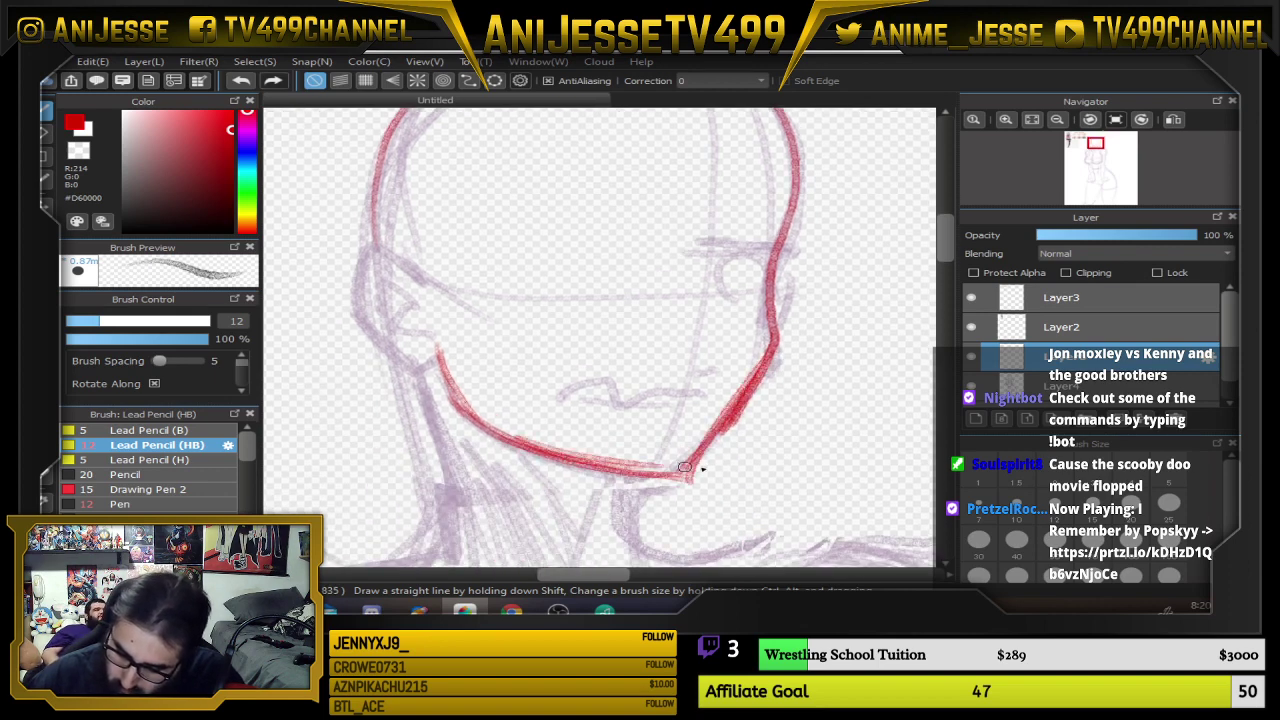
Erase the stray red strokes along the right-hand jaw and thicken the red skull outline
{"action": "key", "text": "e"}
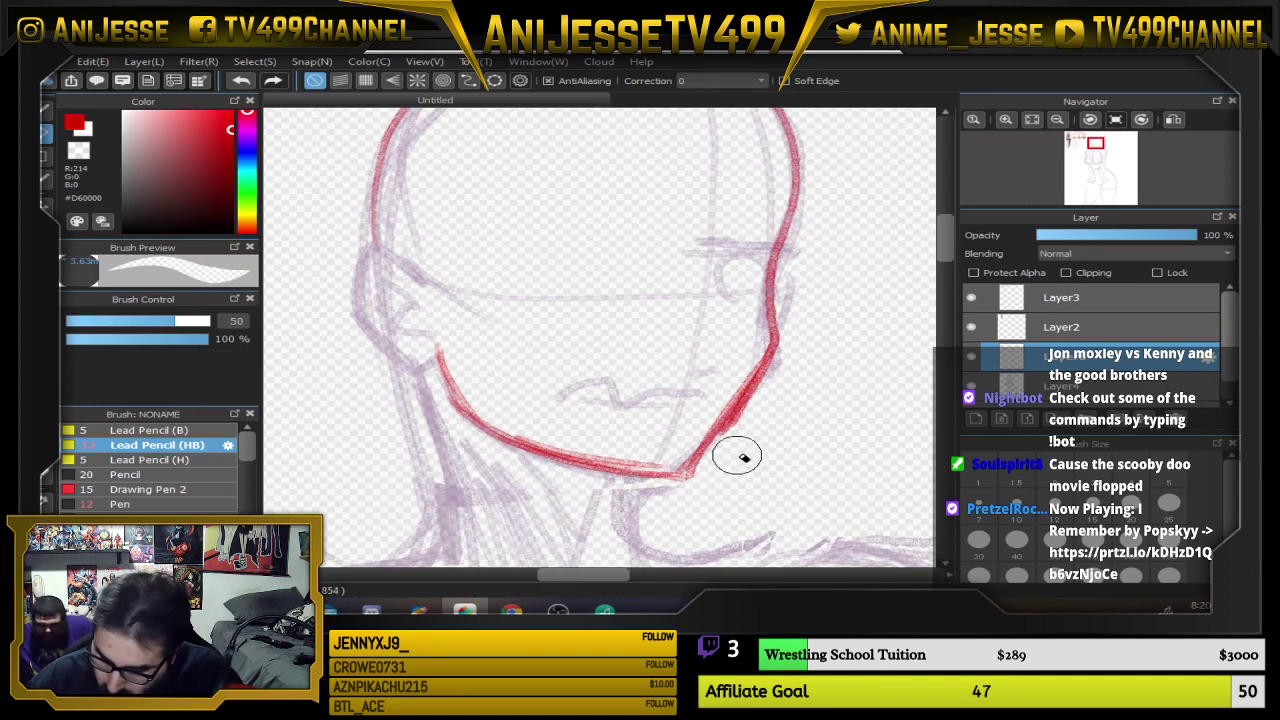
{"action": "mouse_move", "coordinate": [783, 373]}
{"action": "left_mouse_down"}
{"action": "mouse_move", "coordinate": [733, 449]}
{"action": "mouse_move", "coordinate": [794, 369]}
{"action": "mouse_move", "coordinate": [720, 478]}
{"action": "mouse_move", "coordinate": [671, 496]}
{"action": "left_mouse_up"}
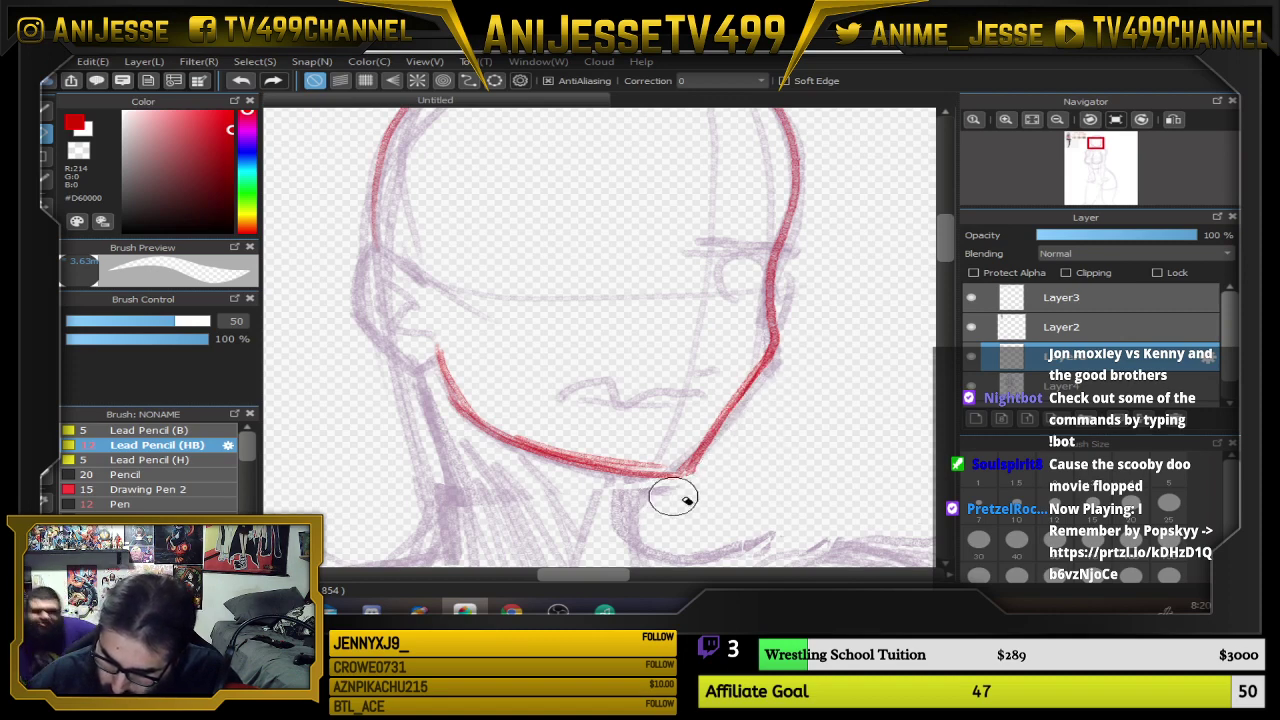
{"action": "key", "text": "b"}
{"action": "left_click_drag", "start_coordinate": [461, 204], "coordinate": [471, 277]}
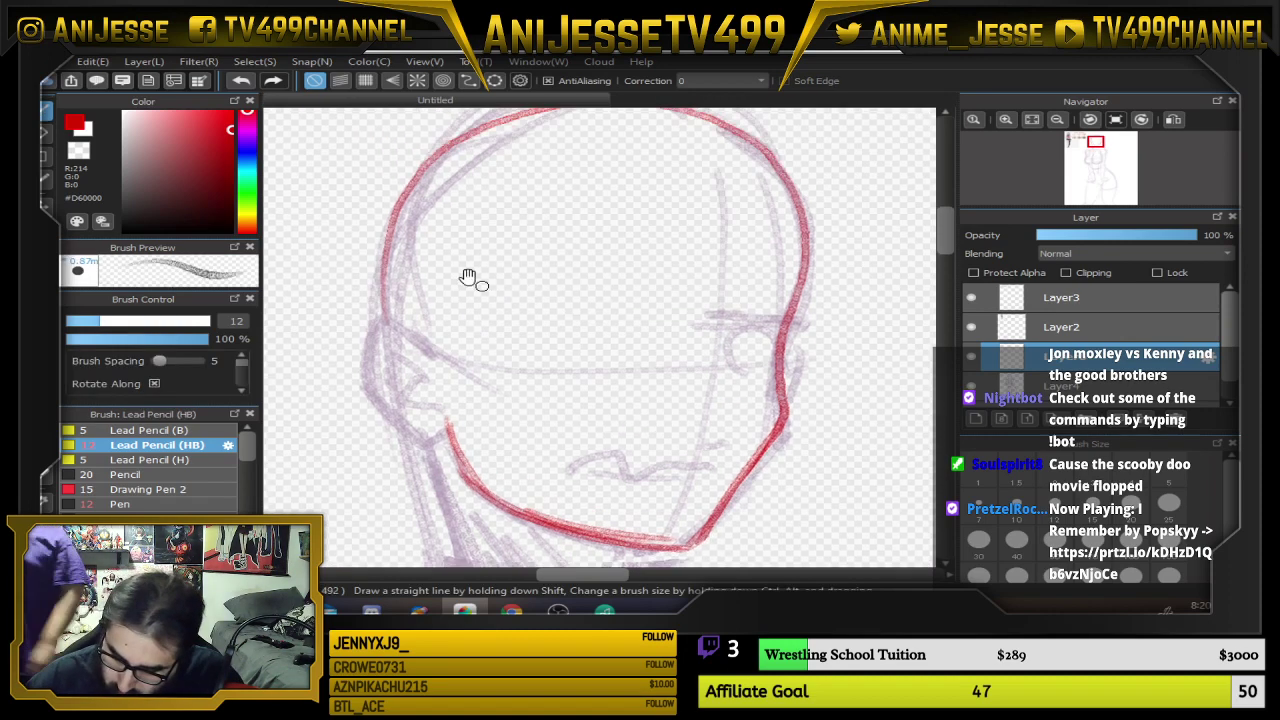
{"action": "left_click_drag", "start_coordinate": [426, 168], "coordinate": [388, 348]}
{"action": "left_click_drag", "start_coordinate": [398, 201], "coordinate": [402, 417]}
{"action": "left_click_drag", "start_coordinate": [558, 190], "coordinate": [551, 320]}
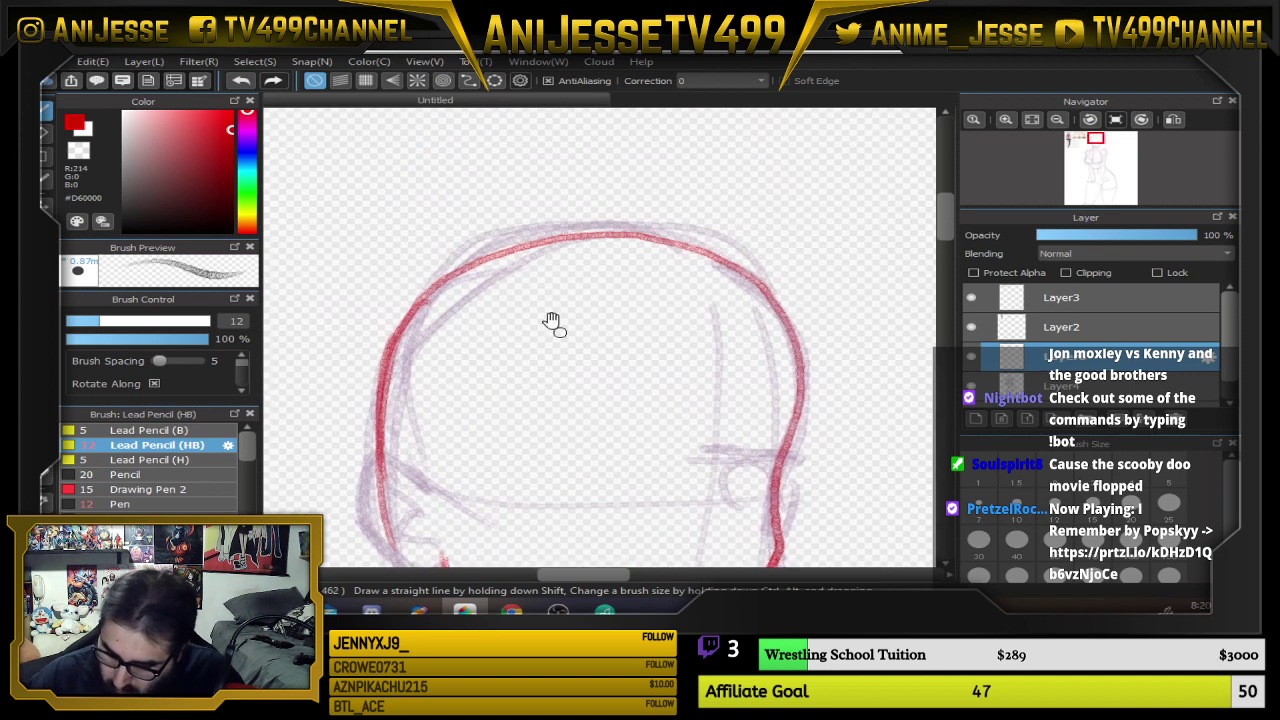
{"action": "mouse_move", "coordinate": [382, 447]}
{"action": "left_mouse_down"}
{"action": "mouse_move", "coordinate": [400, 319]}
{"action": "mouse_move", "coordinate": [528, 246]}
{"action": "mouse_move", "coordinate": [740, 272]}
{"action": "mouse_move", "coordinate": [791, 380]}
{"action": "mouse_move", "coordinate": [785, 470]}
{"action": "left_mouse_up"}
Trace the left-hand ear's outline and its inner detail in red
{"action": "left_click_drag", "start_coordinate": [860, 481], "coordinate": [796, 258]}
{"action": "left_click_drag", "start_coordinate": [810, 401], "coordinate": [812, 326]}
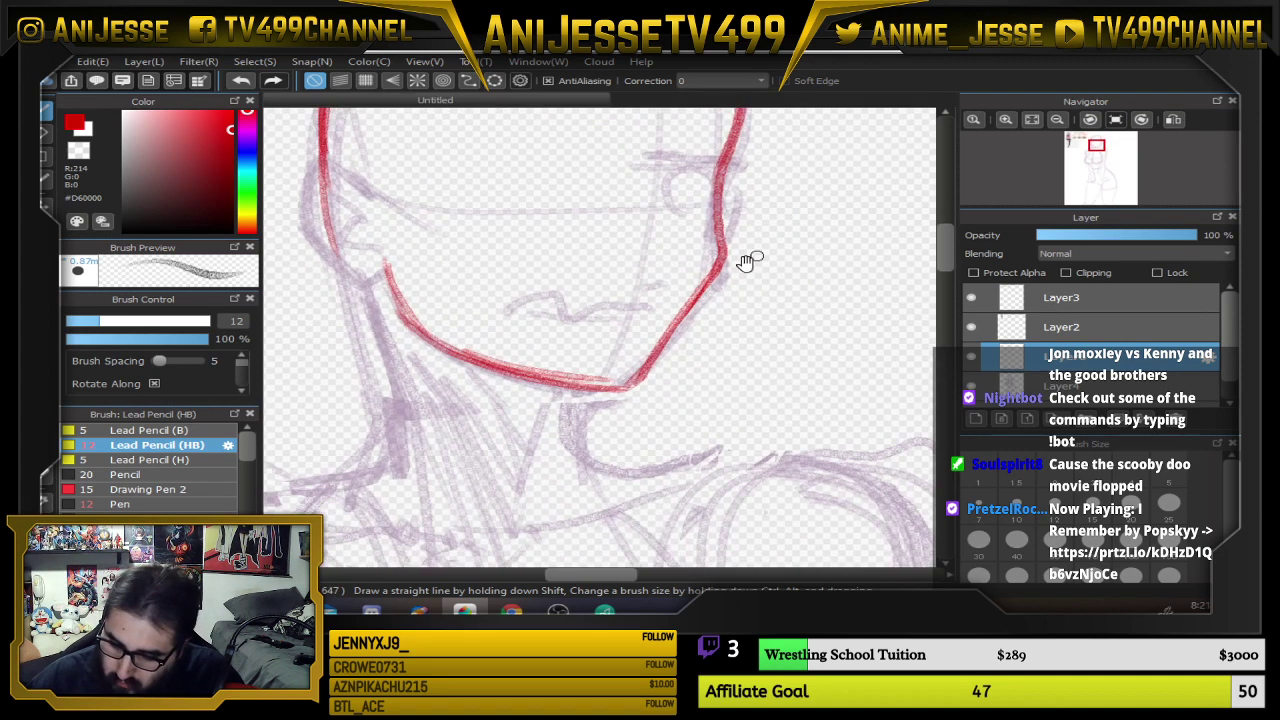
{"action": "left_click_drag", "start_coordinate": [565, 384], "coordinate": [592, 508]}
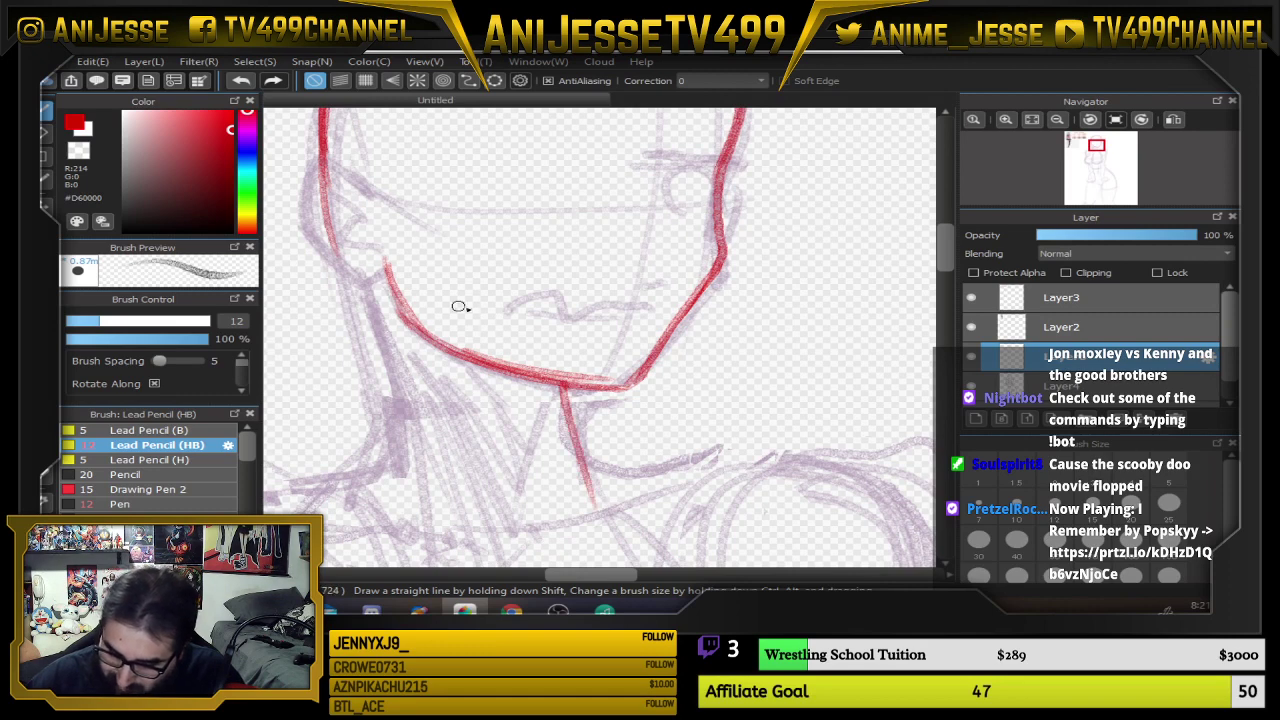
{"action": "key", "text": "ctrl+z"}
{"action": "mouse_move", "coordinate": [373, 240]}
{"action": "left_mouse_down"}
{"action": "mouse_move", "coordinate": [414, 266]}
{"action": "mouse_move", "coordinate": [365, 330]}
{"action": "mouse_move", "coordinate": [425, 352]}
{"action": "left_mouse_up"}
{"action": "mouse_move", "coordinate": [375, 313]}
{"action": "left_mouse_down"}
{"action": "mouse_move", "coordinate": [383, 268]}
{"action": "mouse_move", "coordinate": [413, 296]}
{"action": "mouse_move", "coordinate": [386, 309]}
{"action": "mouse_move", "coordinate": [393, 278]}
{"action": "mouse_move", "coordinate": [411, 296]}
{"action": "mouse_move", "coordinate": [420, 330]}
{"action": "left_mouse_up"}
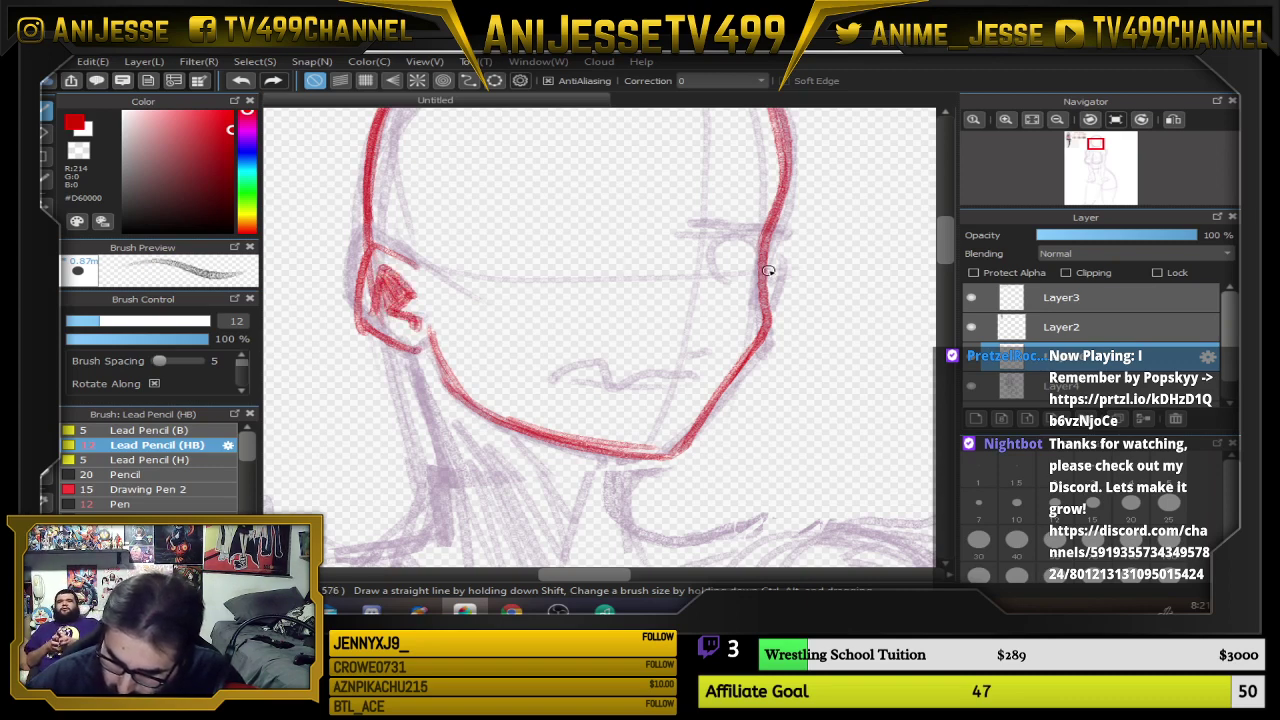
Draw the red left-hand neck line from below the ear down towards the shoulder
{"action": "scroll", "coordinate": [740, 275], "scroll_direction": "down", "scroll_amount": 3}
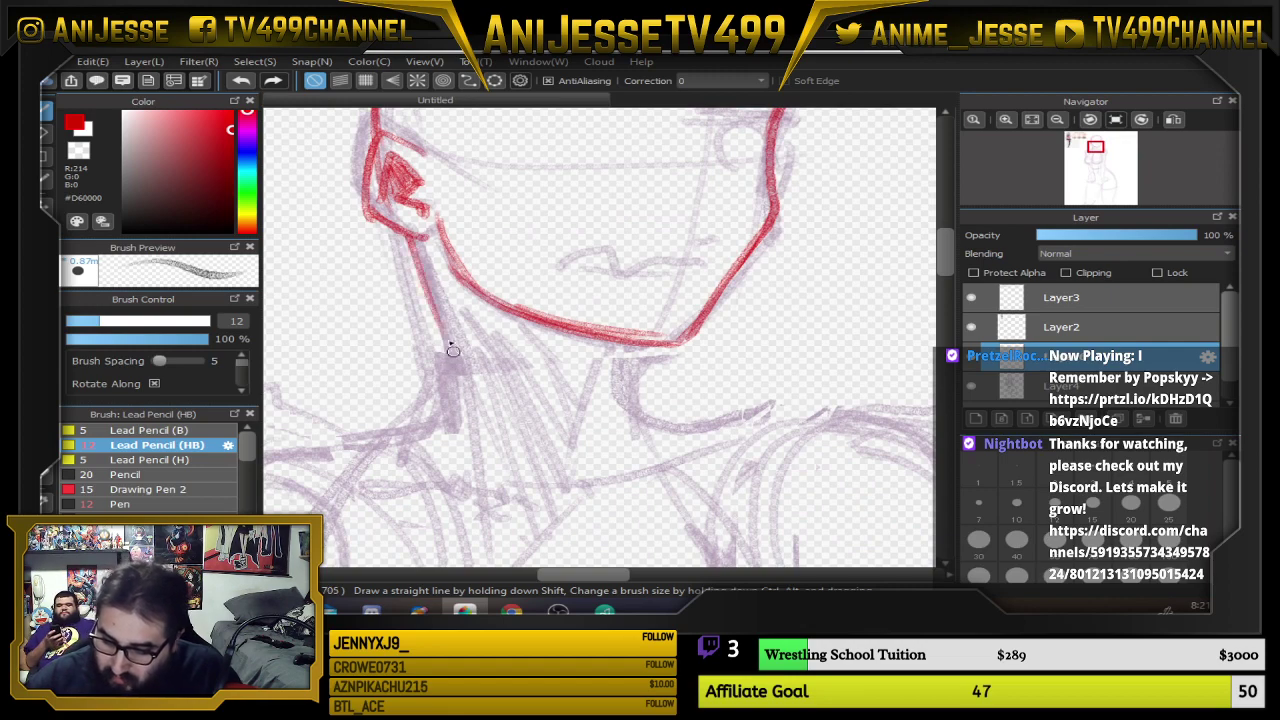
{"action": "left_click_drag", "start_coordinate": [408, 230], "coordinate": [458, 395]}
{"action": "scroll", "coordinate": [464, 442], "scroll_direction": "down", "scroll_amount": 2}
{"action": "scroll", "coordinate": [490, 402], "scroll_direction": "down", "scroll_amount": 1}
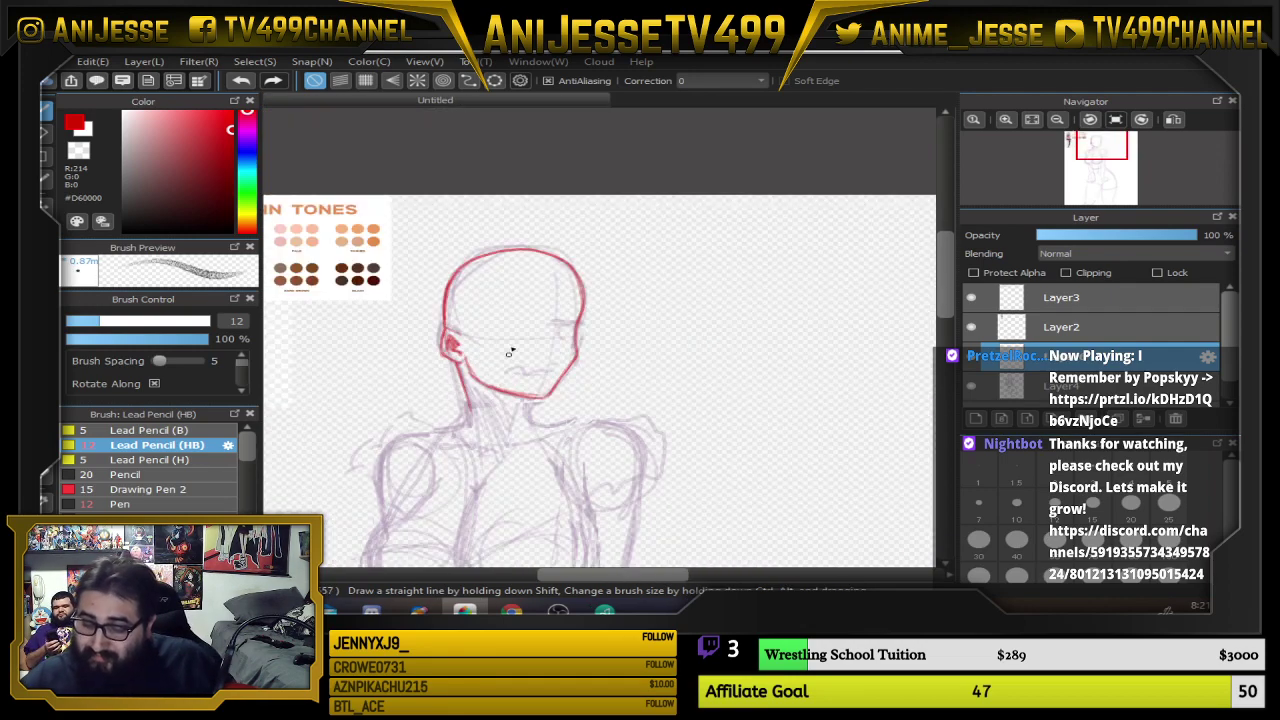
Draw a red side-plane oval beside the ear, brow and nose guidelines across the face, and a small nose mark
{"action": "scroll", "coordinate": [513, 323], "scroll_direction": "up", "scroll_amount": 3}
{"action": "mouse_move", "coordinate": [328, 335]}
{"action": "left_mouse_down"}
{"action": "mouse_move", "coordinate": [315, 298]}
{"action": "mouse_move", "coordinate": [322, 195]}
{"action": "left_mouse_up"}
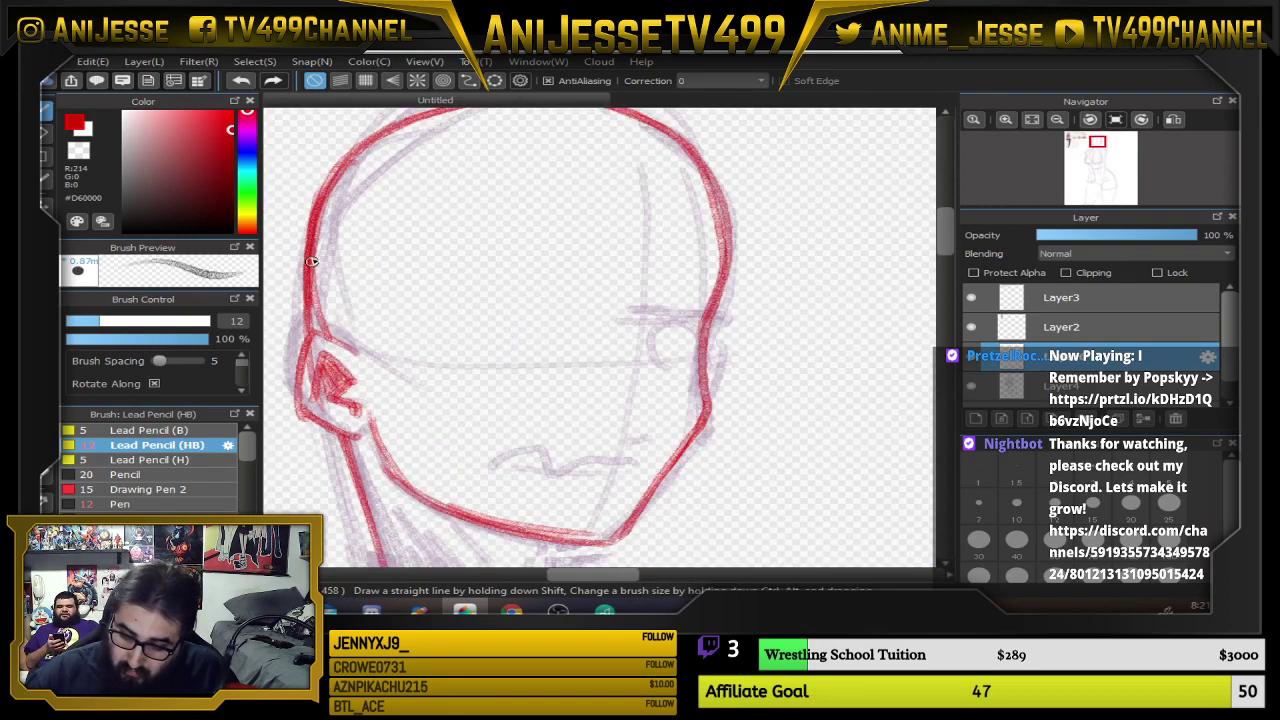
{"action": "mouse_move", "coordinate": [310, 275]}
{"action": "left_mouse_down"}
{"action": "mouse_move", "coordinate": [407, 310]}
{"action": "mouse_move", "coordinate": [378, 445]}
{"action": "left_mouse_up"}
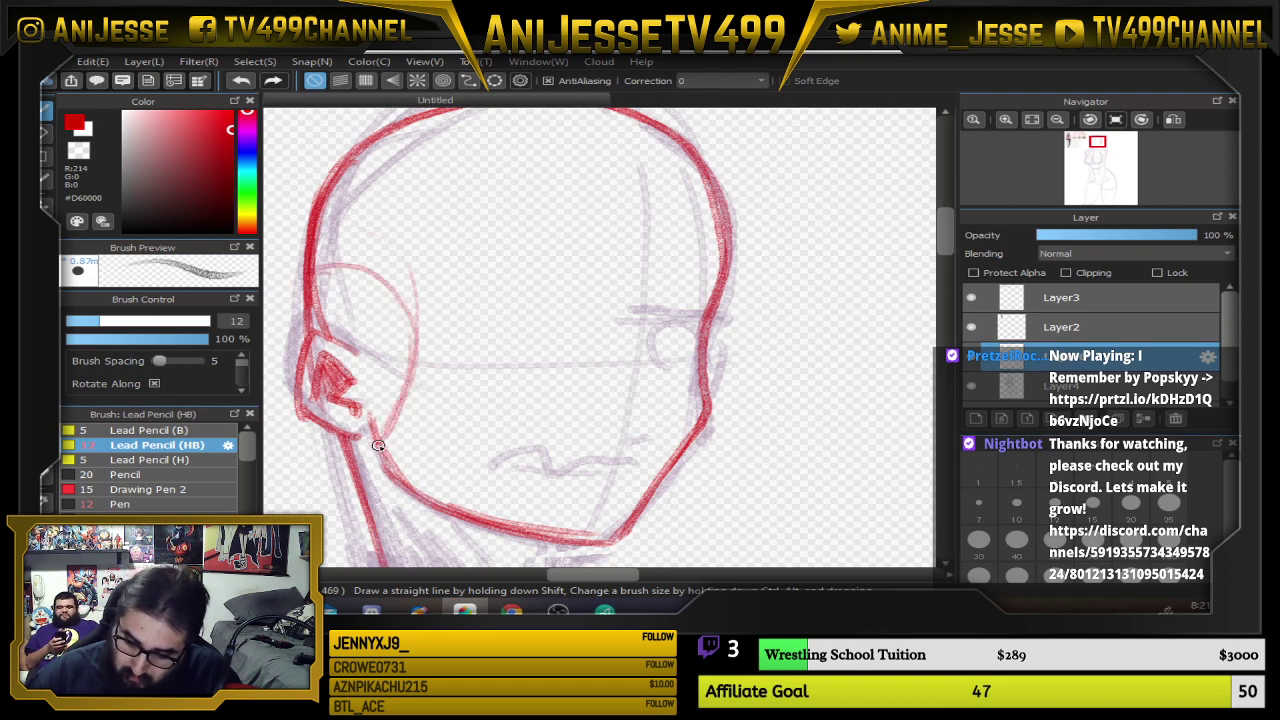
{"action": "left_click_drag", "start_coordinate": [300, 268], "coordinate": [700, 260]}
{"action": "mouse_move", "coordinate": [308, 266]}
{"action": "left_mouse_down"}
{"action": "mouse_move", "coordinate": [686, 274]}
{"action": "mouse_move", "coordinate": [374, 272]}
{"action": "left_mouse_up"}
{"action": "mouse_move", "coordinate": [420, 445]}
{"action": "left_mouse_down"}
{"action": "mouse_move", "coordinate": [796, 426]}
{"action": "mouse_move", "coordinate": [664, 443]}
{"action": "mouse_move", "coordinate": [377, 442]}
{"action": "mouse_move", "coordinate": [590, 438]}
{"action": "left_mouse_up"}
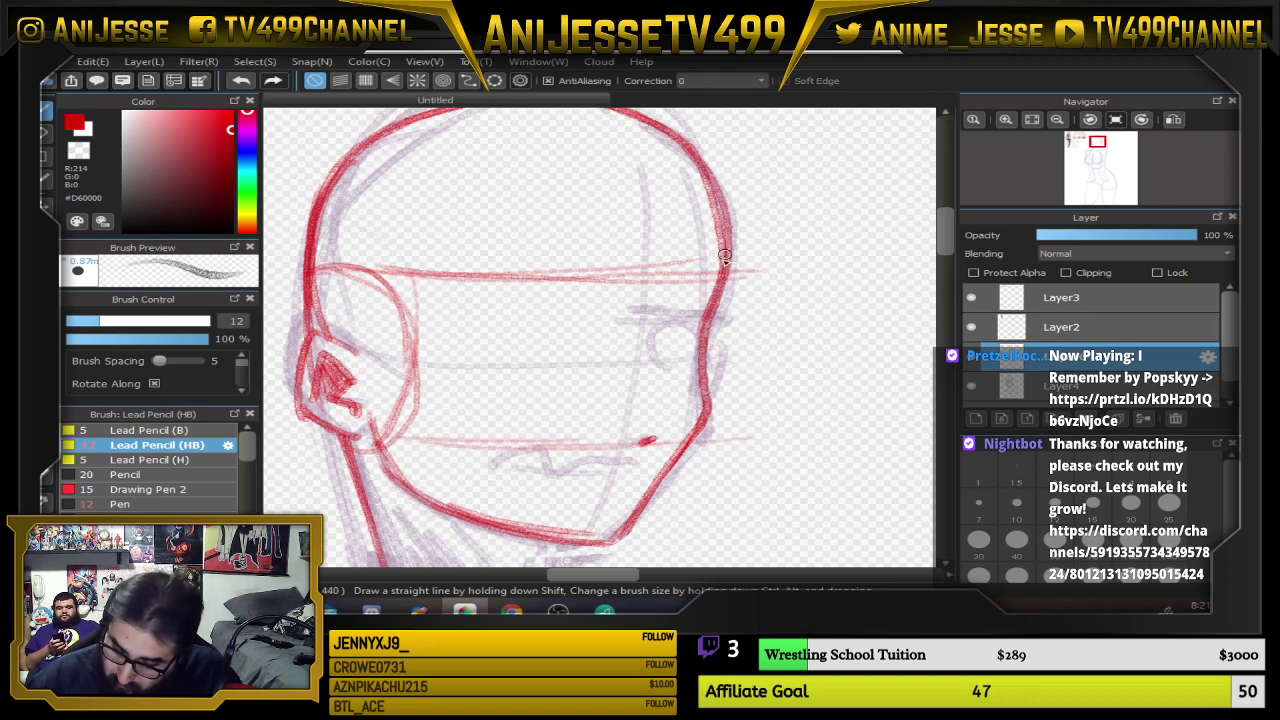
Draw the mouth line and the right-hand eye with its round iris in red
{"action": "left_click_drag", "start_coordinate": [640, 472], "coordinate": [514, 488]}
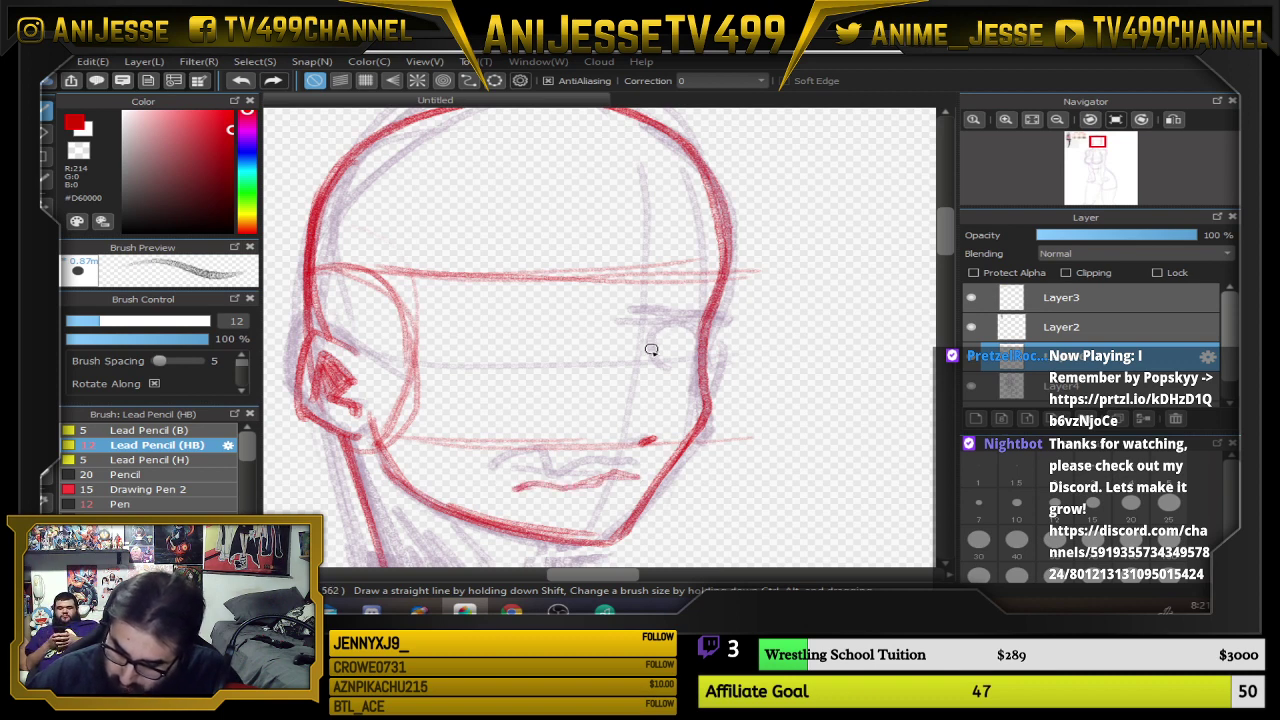
{"action": "mouse_move", "coordinate": [650, 365]}
{"action": "left_mouse_down"}
{"action": "mouse_move", "coordinate": [660, 332]}
{"action": "mouse_move", "coordinate": [701, 338]}
{"action": "mouse_move", "coordinate": [671, 368]}
{"action": "mouse_move", "coordinate": [652, 340]}
{"action": "mouse_move", "coordinate": [681, 330]}
{"action": "mouse_move", "coordinate": [659, 358]}
{"action": "mouse_move", "coordinate": [682, 334]}
{"action": "mouse_move", "coordinate": [641, 331]}
{"action": "mouse_move", "coordinate": [701, 338]}
{"action": "mouse_move", "coordinate": [641, 343]}
{"action": "mouse_move", "coordinate": [658, 317]}
{"action": "mouse_move", "coordinate": [657, 357]}
{"action": "left_mouse_up"}
{"action": "key", "text": "ctrl+z"}
{"action": "key", "text": "ctrl+z"}
{"action": "key", "text": "ctrl+z"}
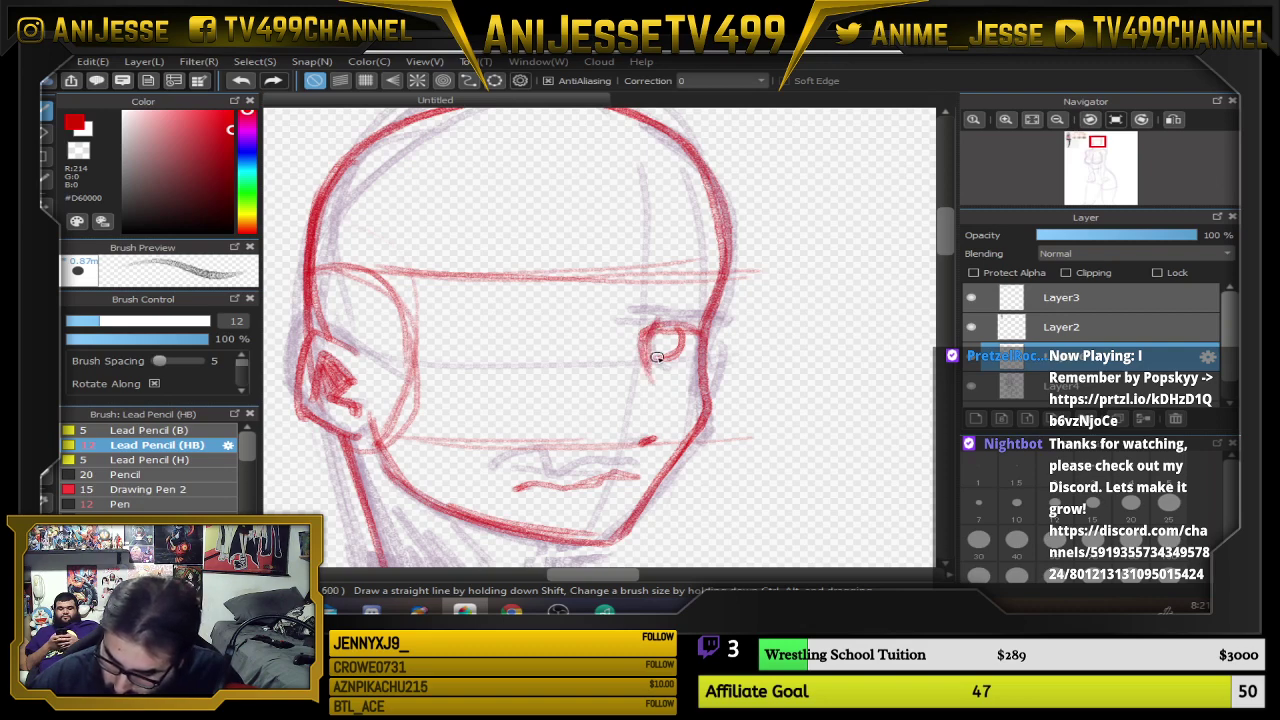
Draw red brow strokes above both eye areas and diagonal strokes below the left-hand brow
{"action": "scroll", "coordinate": [790, 335], "scroll_direction": "down", "scroll_amount": 2}
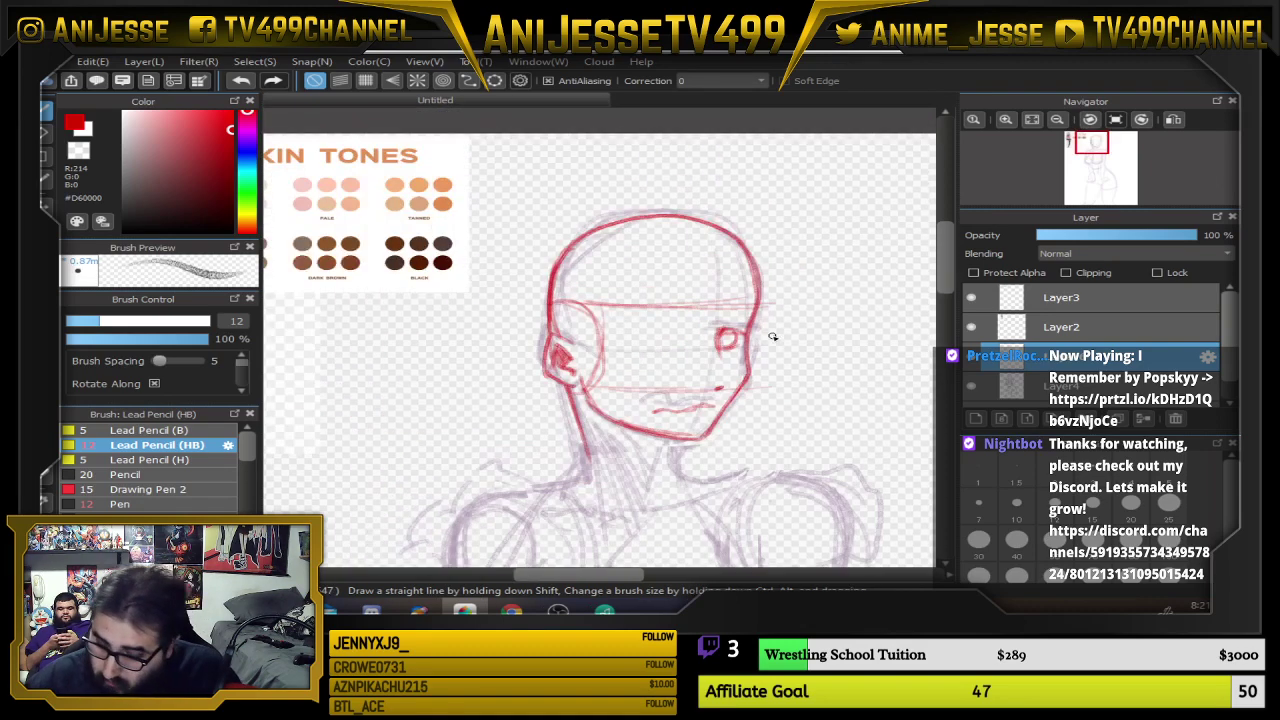
{"action": "scroll", "coordinate": [506, 344], "scroll_direction": "up", "scroll_amount": 1}
{"action": "scroll", "coordinate": [506, 345], "scroll_direction": "down", "scroll_amount": 3}
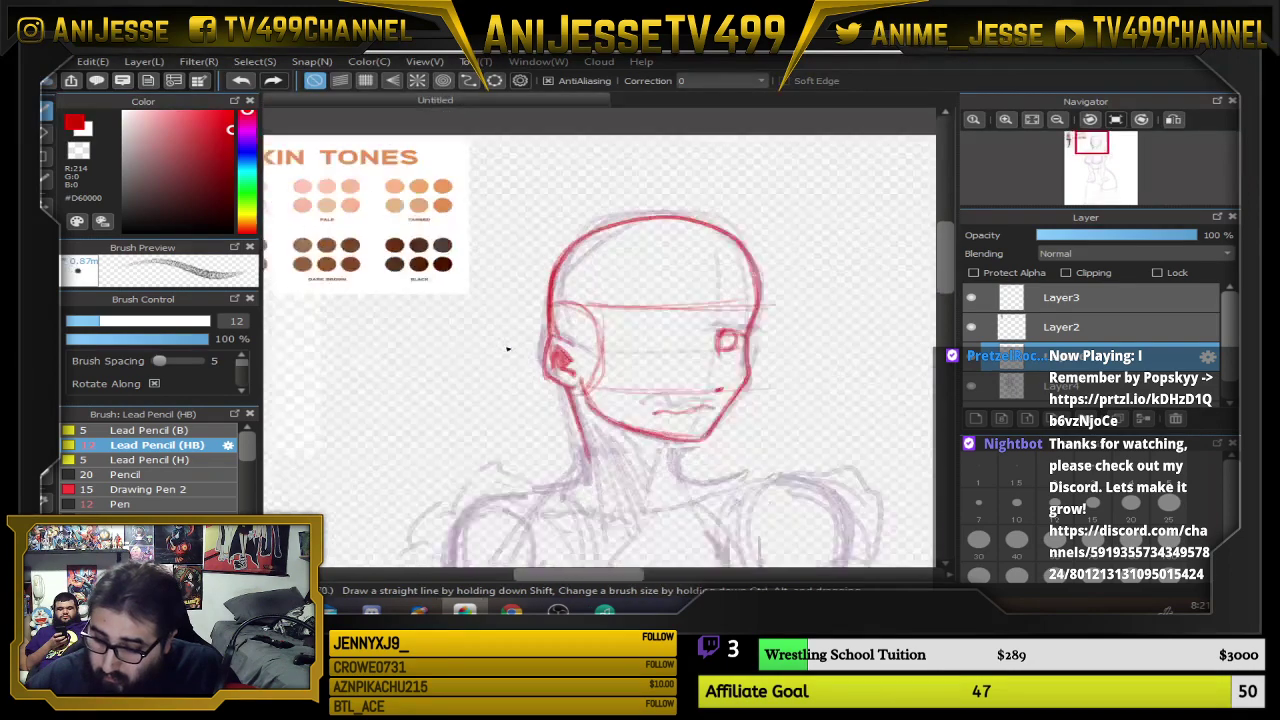
{"action": "mouse_move", "coordinate": [489, 331]}
{"action": "left_mouse_down"}
{"action": "mouse_move", "coordinate": [554, 346]}
{"action": "mouse_move", "coordinate": [414, 303]}
{"action": "left_mouse_up"}
{"action": "scroll", "coordinate": [400, 288], "scroll_direction": "up", "scroll_amount": 3}
{"action": "scroll", "coordinate": [338, 250], "scroll_direction": "up", "scroll_amount": 3}
{"action": "scroll", "coordinate": [338, 250], "scroll_direction": "down", "scroll_amount": 5}
{"action": "scroll", "coordinate": [461, 360], "scroll_direction": "up", "scroll_amount": 4}
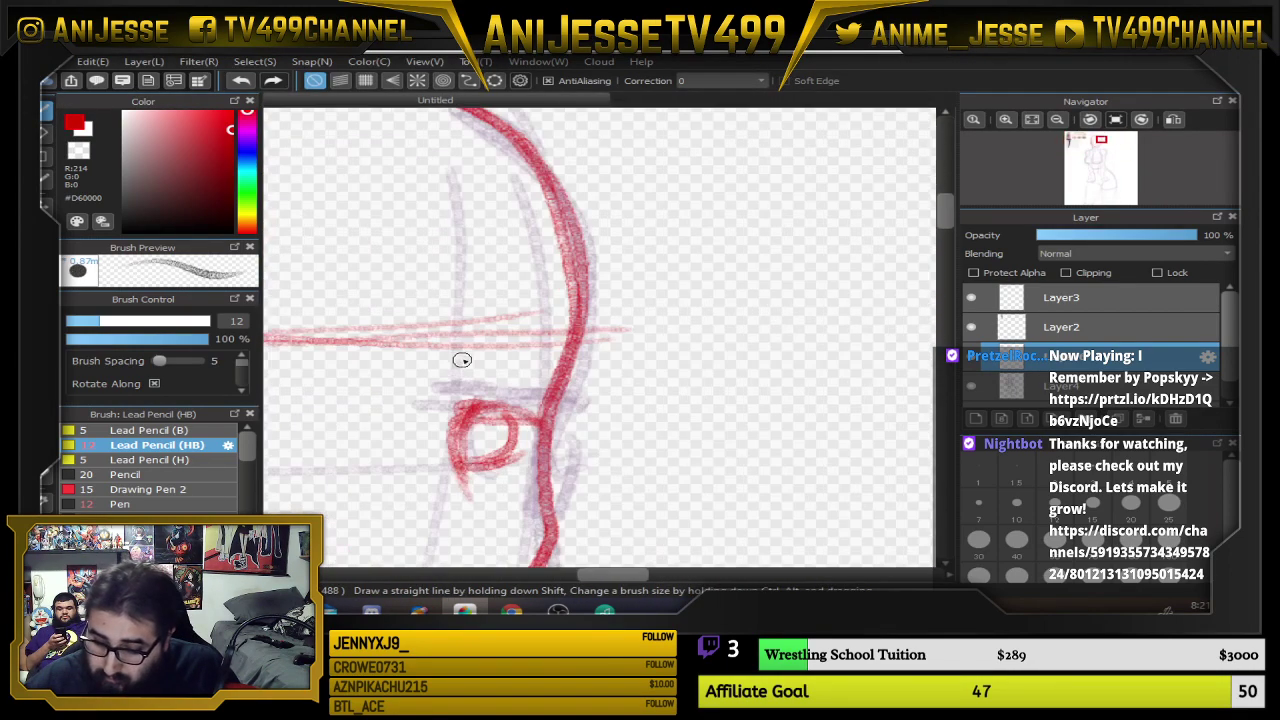
{"action": "mouse_move", "coordinate": [482, 351]}
{"action": "left_mouse_down"}
{"action": "mouse_move", "coordinate": [558, 392]}
{"action": "mouse_move", "coordinate": [492, 359]}
{"action": "mouse_move", "coordinate": [447, 362]}
{"action": "left_mouse_up"}
{"action": "left_click_drag", "start_coordinate": [448, 362], "coordinate": [517, 346]}
{"action": "scroll", "coordinate": [518, 418], "scroll_direction": "down", "scroll_amount": 3}
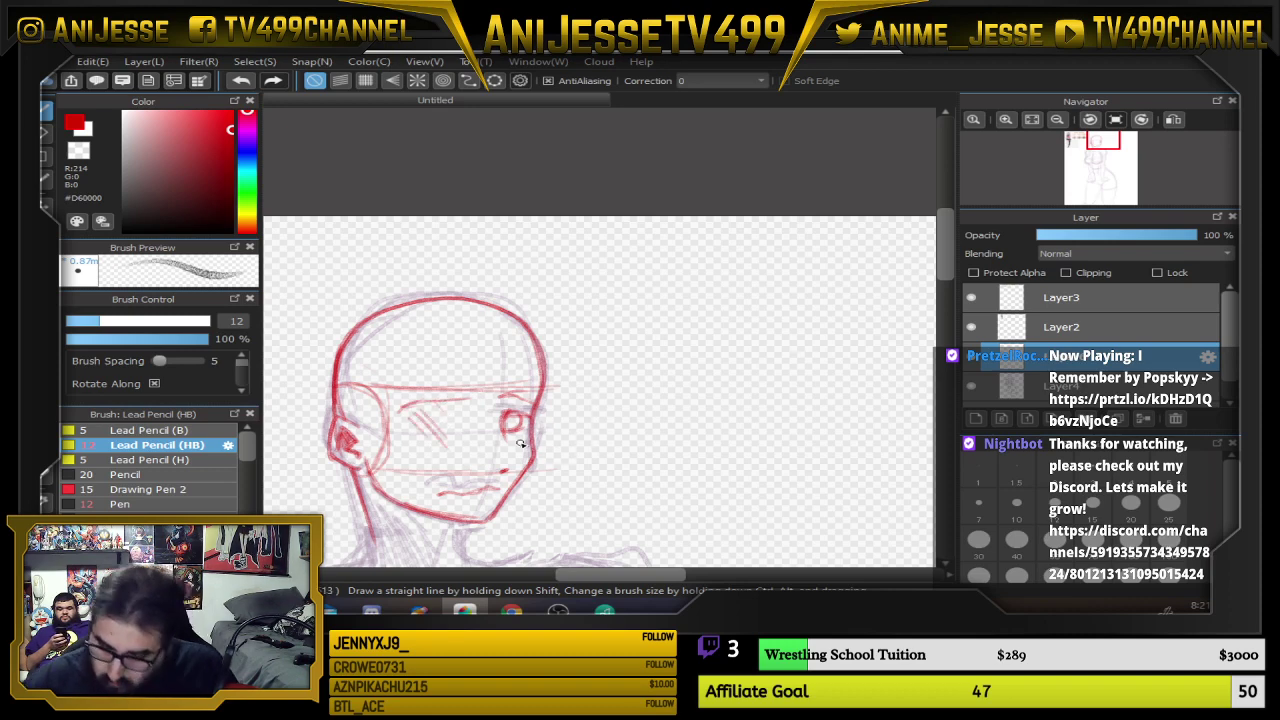
Thicken the red left-hand neck line and trace the right-hand neck line into the start of the shoulder
{"action": "scroll", "coordinate": [519, 443], "scroll_direction": "down", "scroll_amount": 2}
{"action": "left_click_drag", "start_coordinate": [514, 443], "coordinate": [587, 267]}
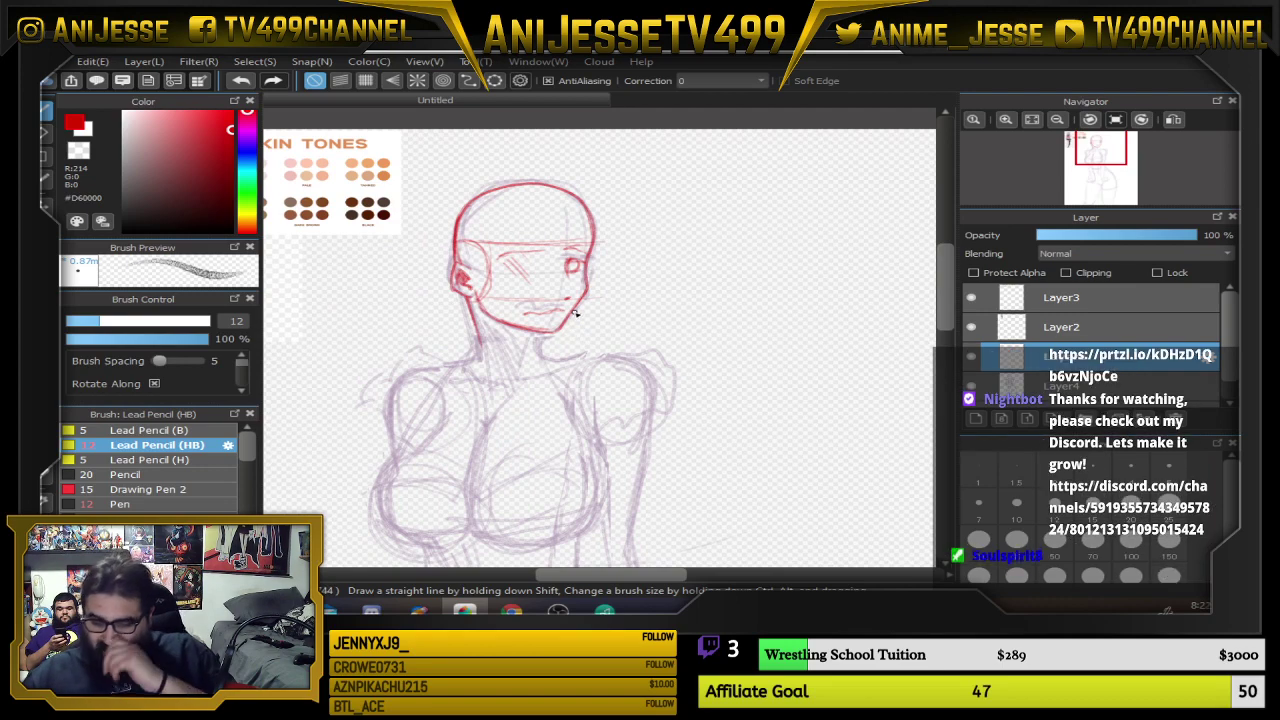
{"action": "scroll", "coordinate": [578, 305], "scroll_direction": "up", "scroll_amount": 2}
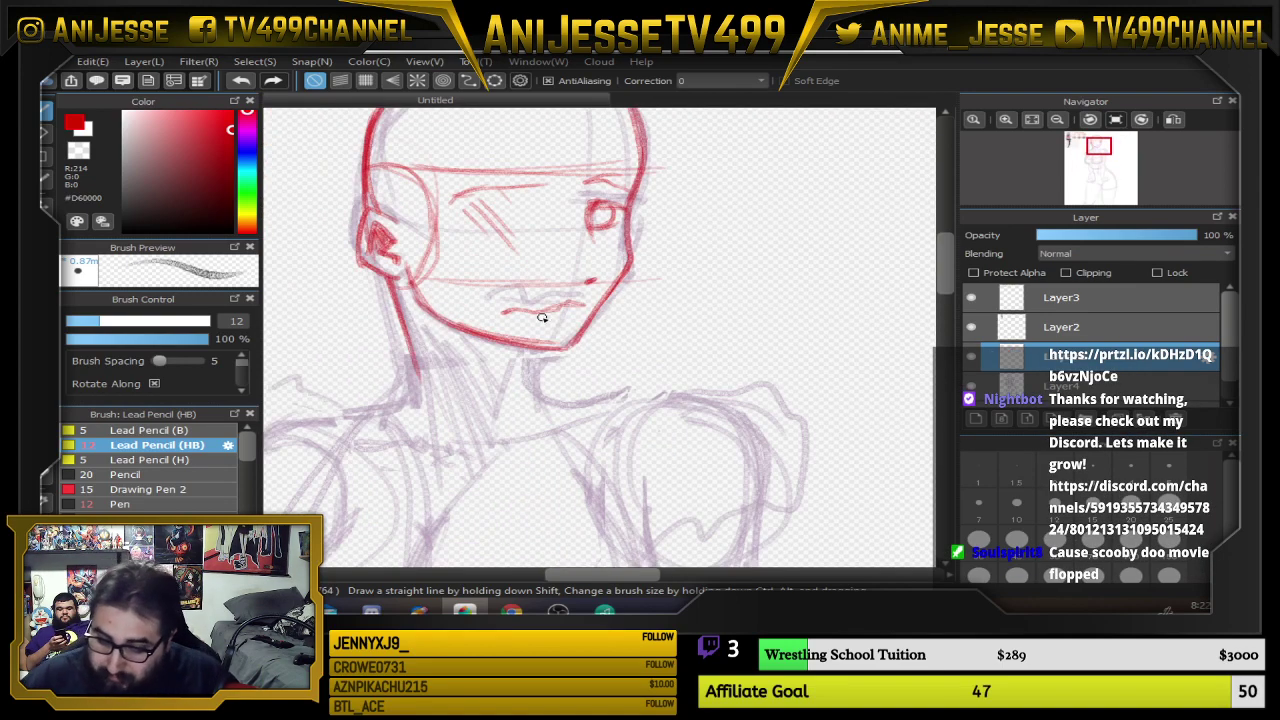
{"action": "left_click_drag", "start_coordinate": [392, 275], "coordinate": [408, 407]}
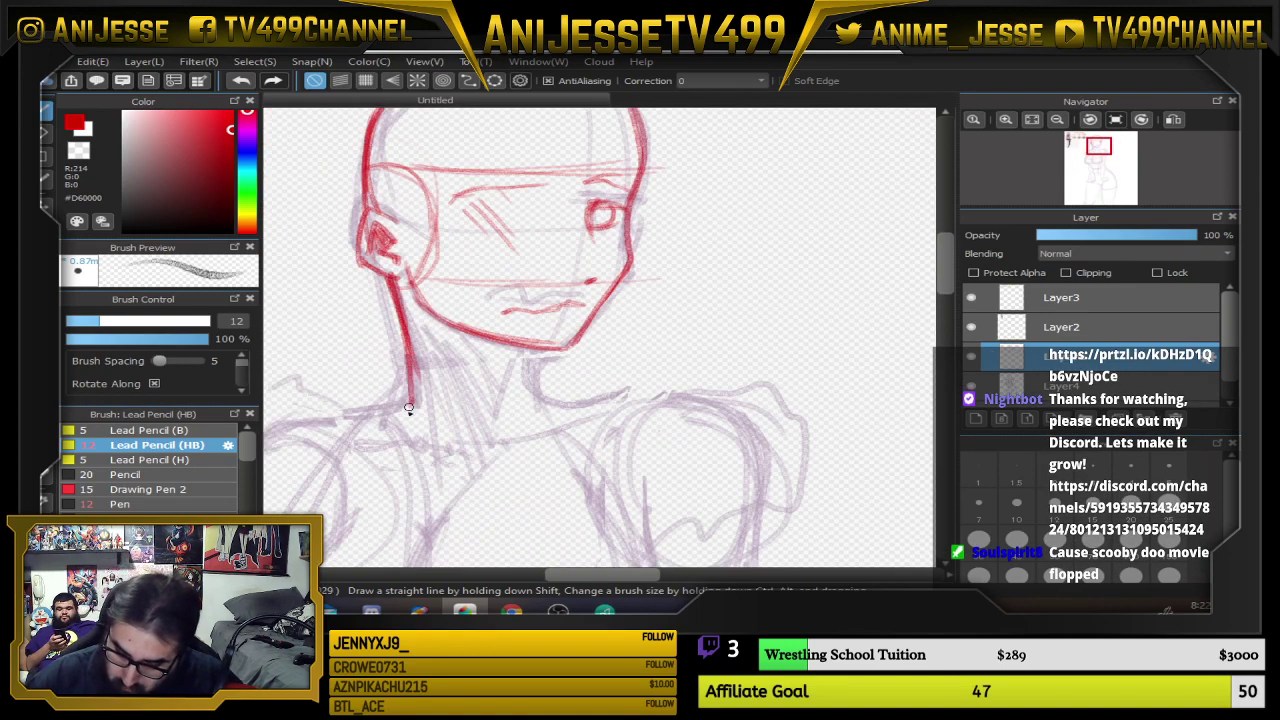
{"action": "mouse_move", "coordinate": [521, 348]}
{"action": "left_mouse_down"}
{"action": "mouse_move", "coordinate": [529, 410]}
{"action": "mouse_move", "coordinate": [633, 403]}
{"action": "mouse_move", "coordinate": [672, 389]}
{"action": "left_mouse_up"}
{"action": "mouse_move", "coordinate": [737, 458]}
{"action": "left_mouse_down"}
{"action": "mouse_move", "coordinate": [646, 400]}
{"action": "mouse_move", "coordinate": [524, 404]}
{"action": "left_mouse_up"}
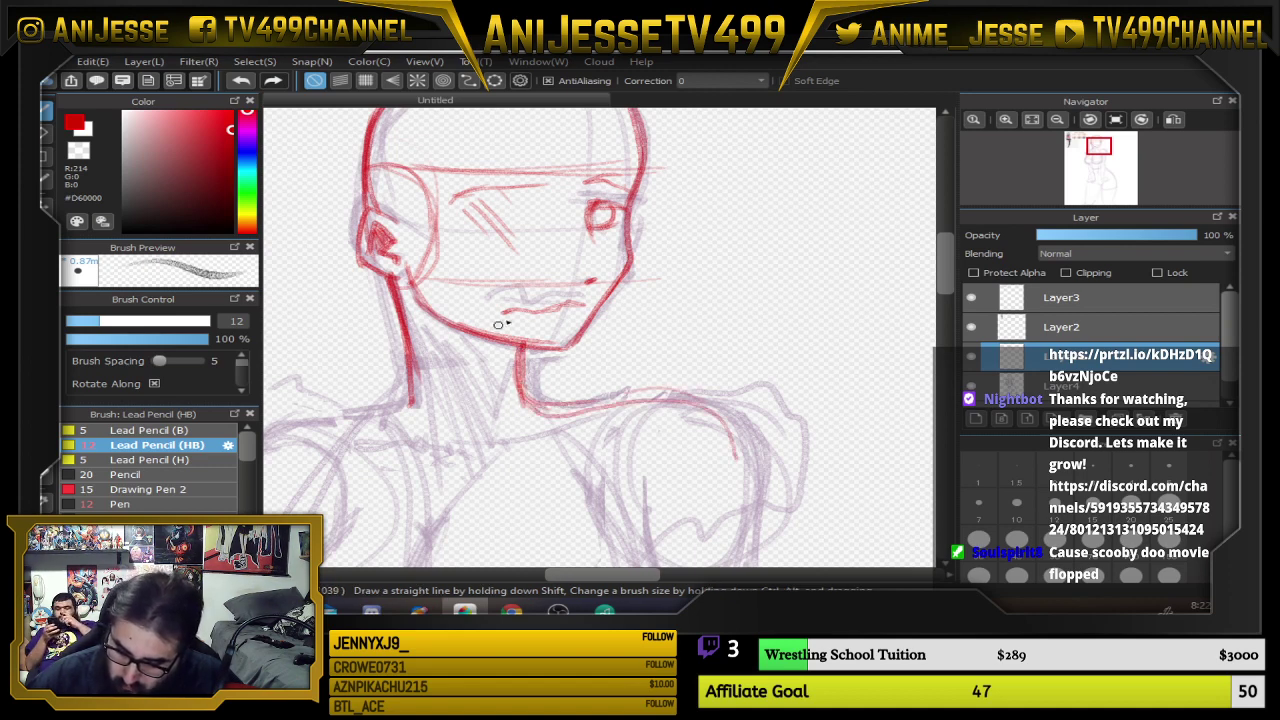
{"action": "left_click_drag", "start_coordinate": [406, 356], "coordinate": [340, 411]}
{"action": "scroll", "coordinate": [385, 517], "scroll_direction": "down", "scroll_amount": 5}
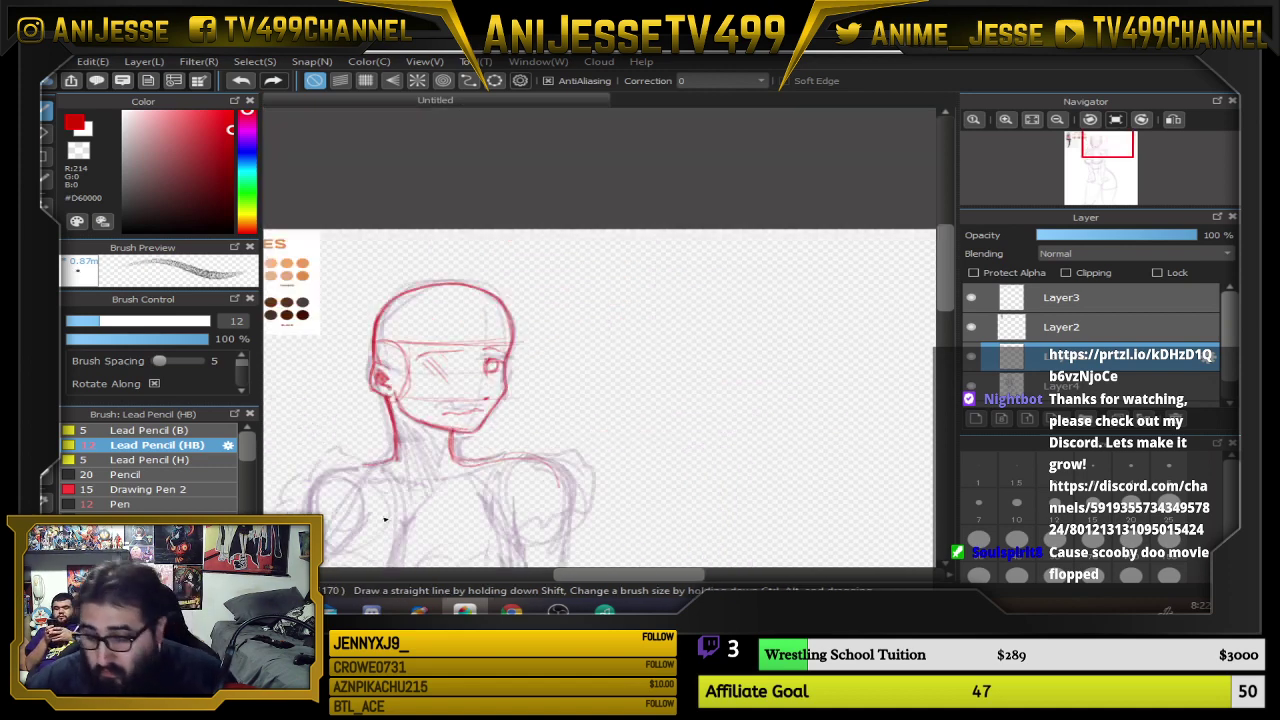
{"action": "left_click_drag", "start_coordinate": [433, 472], "coordinate": [565, 228]}
{"action": "scroll", "coordinate": [620, 259], "scroll_direction": "up", "scroll_amount": 3}
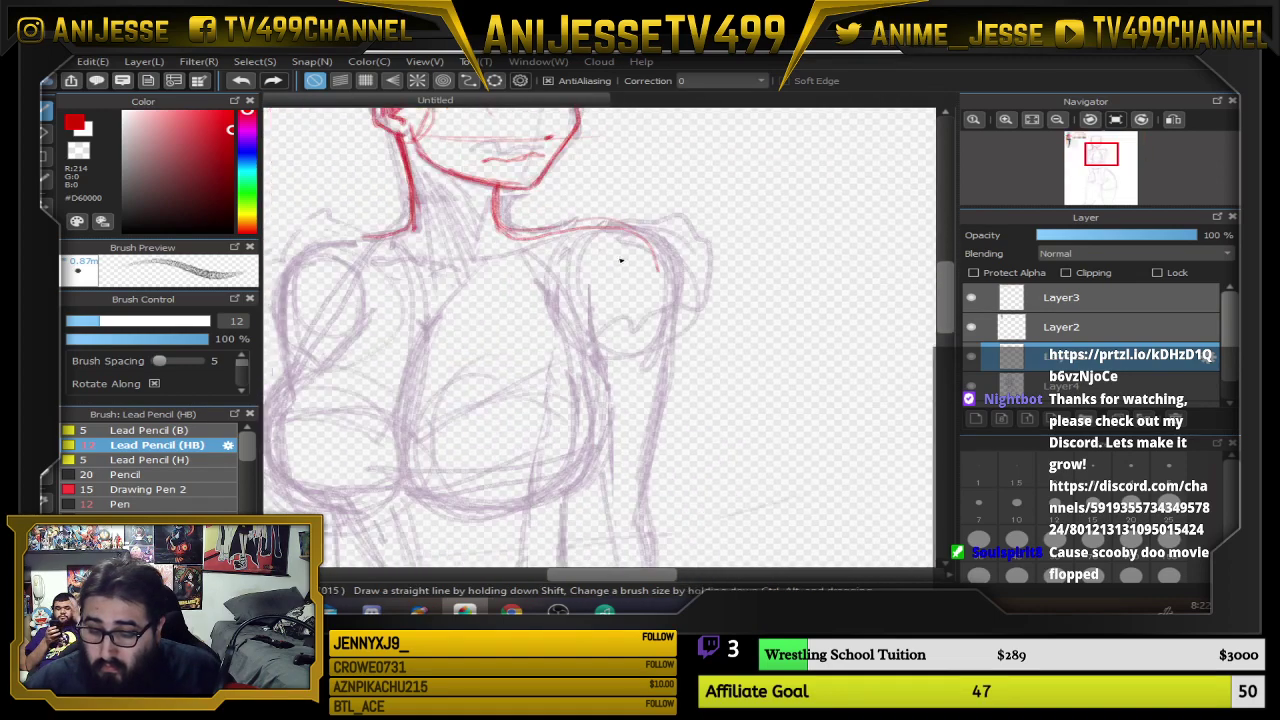
{"action": "key", "text": "ctrl+z"}
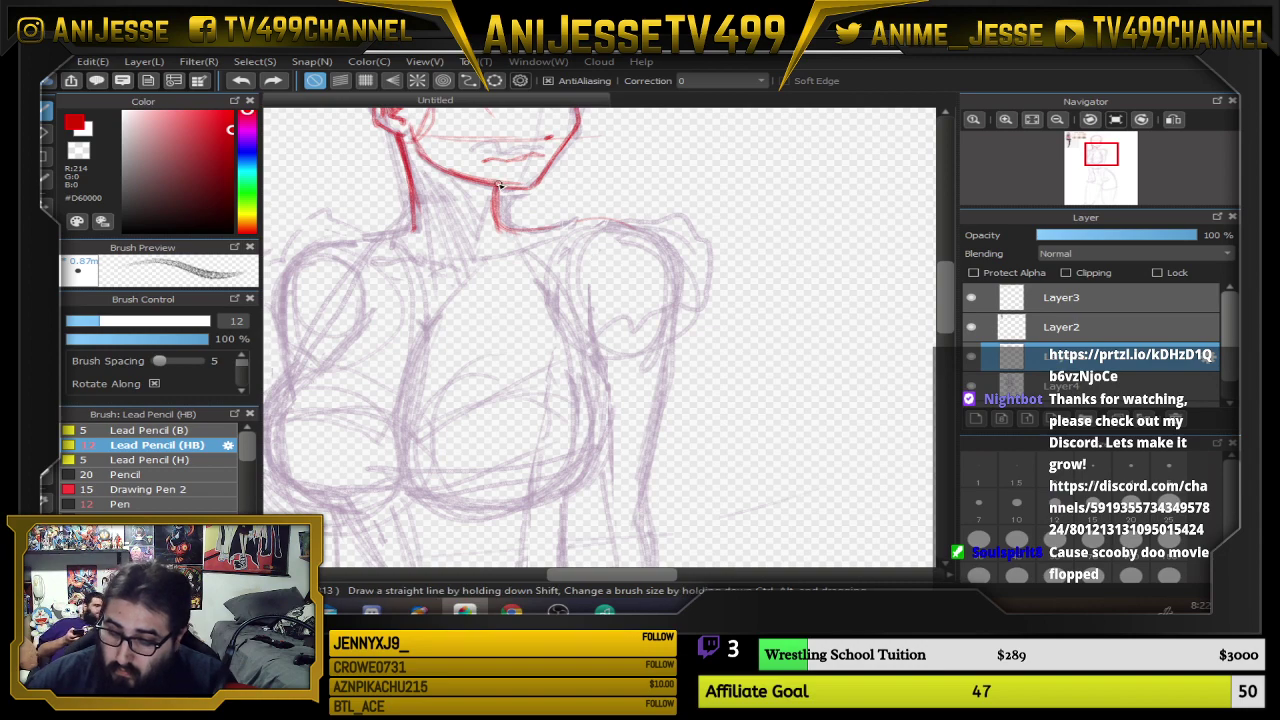
Draw lower, sloping red shoulder lines out from the neck, carrying the right-hand one down into the upper arm
{"action": "mouse_move", "coordinate": [505, 222]}
{"action": "left_mouse_down"}
{"action": "mouse_move", "coordinate": [622, 275]}
{"action": "mouse_move", "coordinate": [643, 372]}
{"action": "left_mouse_up"}
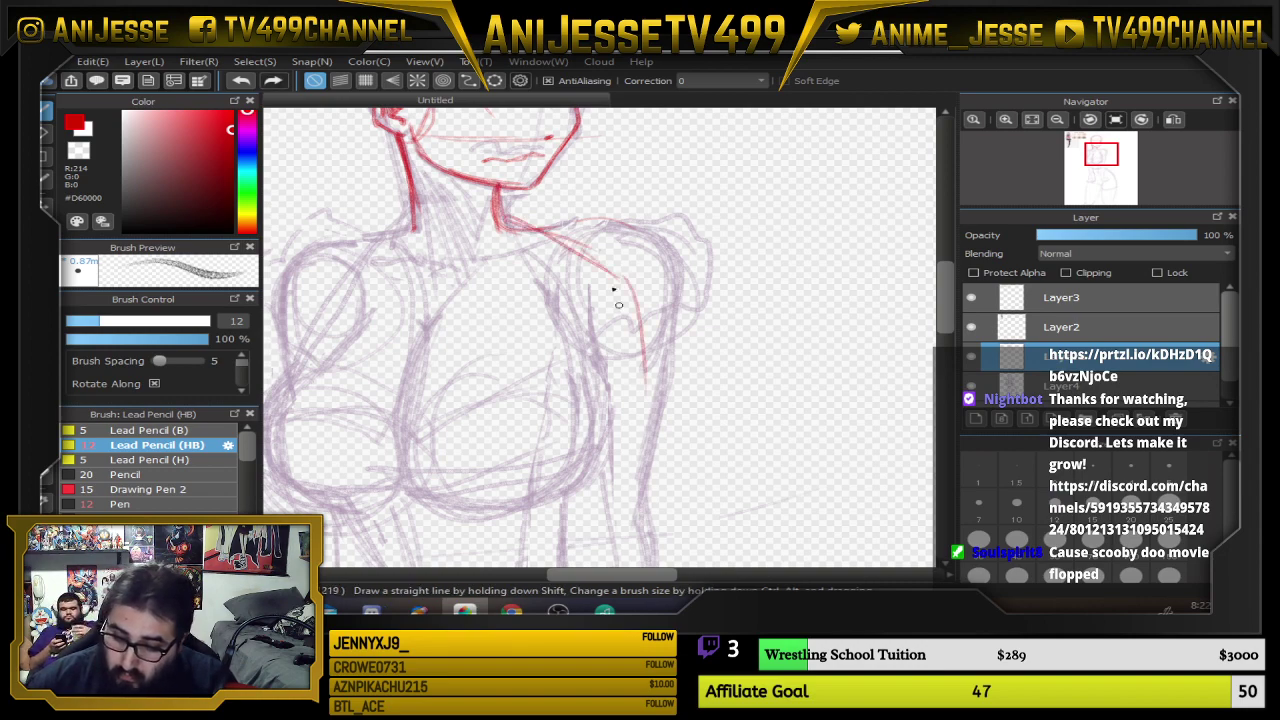
{"action": "left_click_drag", "start_coordinate": [413, 225], "coordinate": [329, 251]}
{"action": "scroll", "coordinate": [380, 216], "scroll_direction": "down", "scroll_amount": 3}
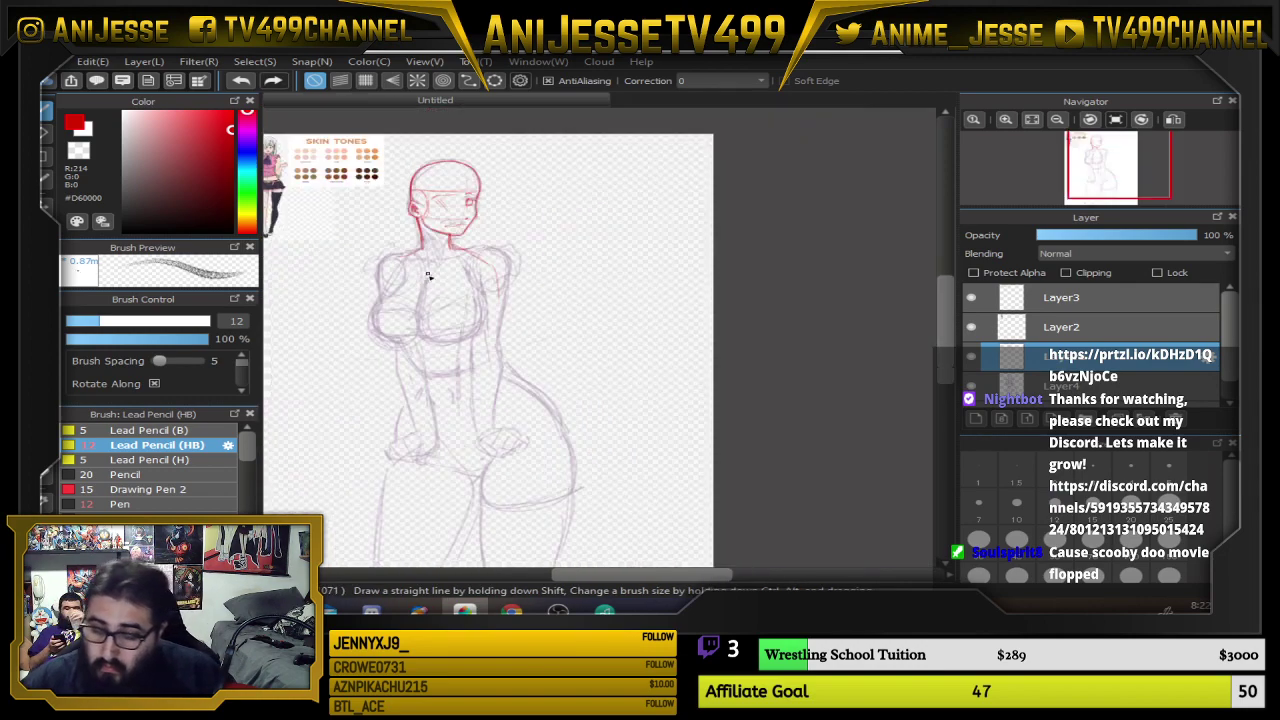
{"action": "left_click_drag", "start_coordinate": [559, 303], "coordinate": [602, 359]}
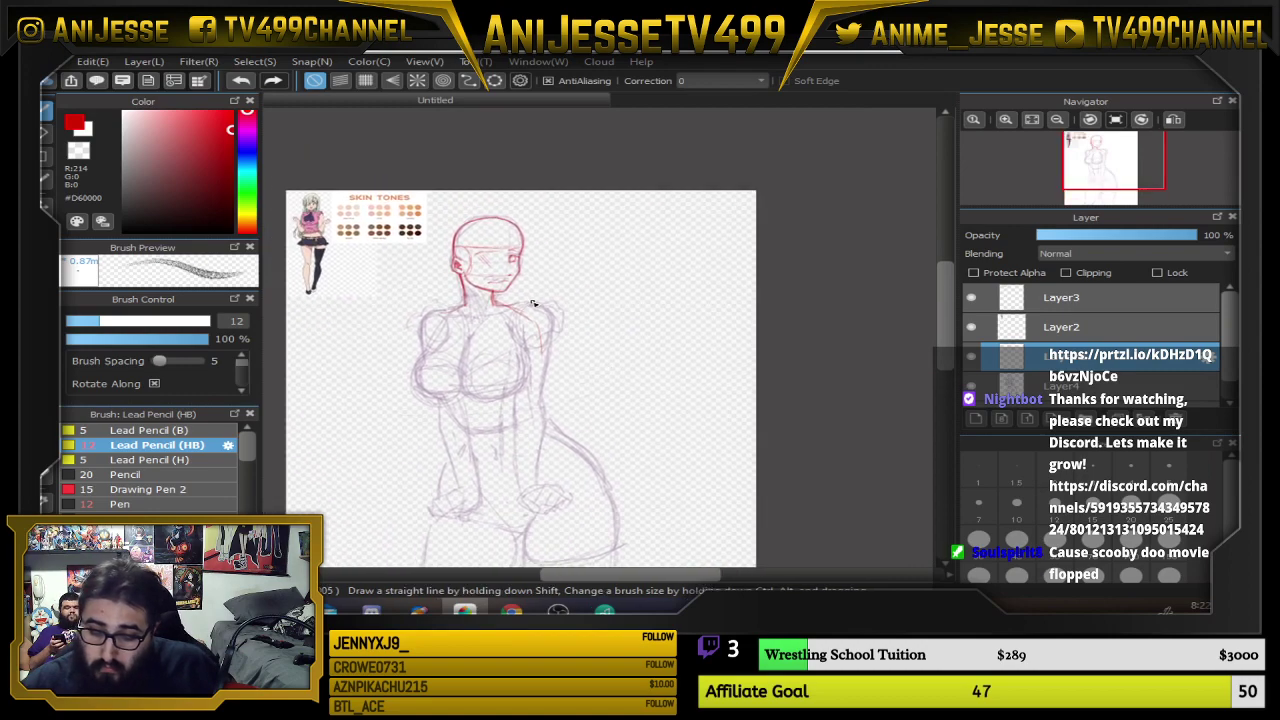
{"action": "scroll", "coordinate": [533, 303], "scroll_direction": "up", "scroll_amount": 2}
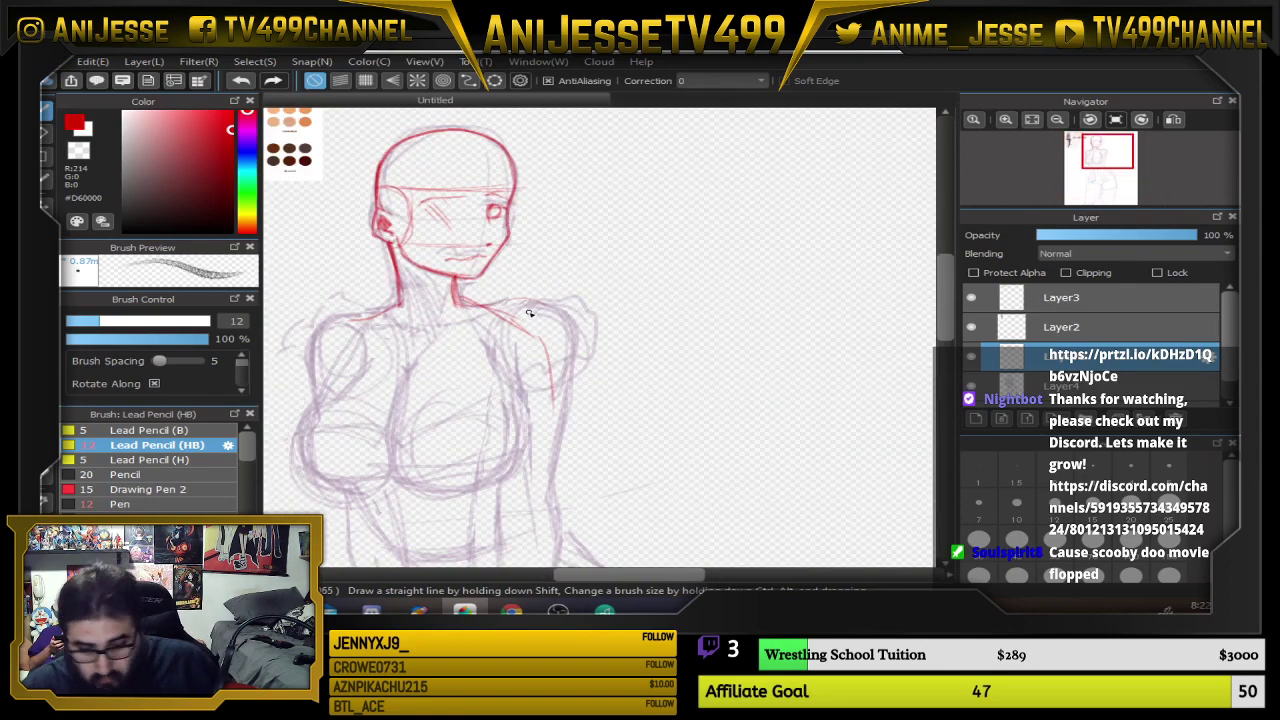
Reinforce the red right-hand shoulder line and extend the outer line of that upper arm downwards
{"action": "scroll", "coordinate": [480, 320], "scroll_direction": "up", "scroll_amount": 2}
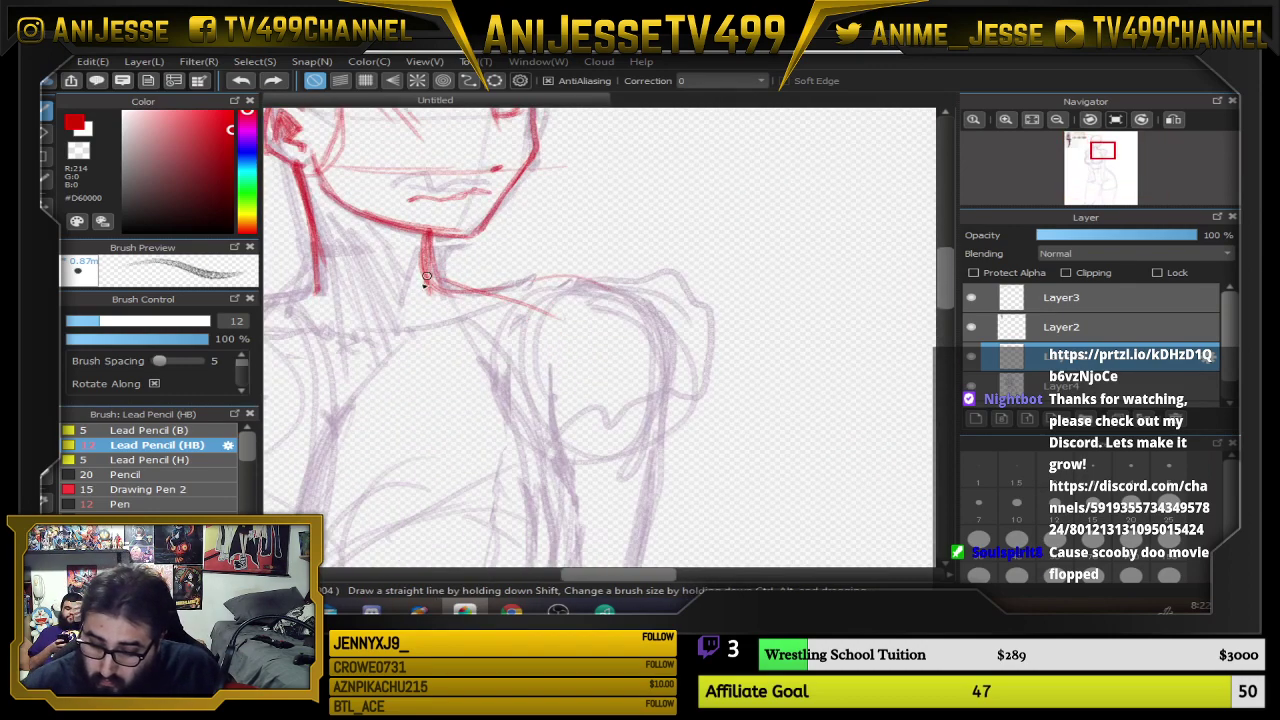
{"action": "mouse_move", "coordinate": [452, 290]}
{"action": "left_mouse_down"}
{"action": "mouse_move", "coordinate": [642, 375]}
{"action": "mouse_move", "coordinate": [652, 497]}
{"action": "left_mouse_up"}
{"action": "left_click_drag", "start_coordinate": [648, 400], "coordinate": [633, 540]}
{"action": "mouse_move", "coordinate": [645, 470]}
{"action": "left_mouse_down"}
{"action": "mouse_move", "coordinate": [647, 387]}
{"action": "mouse_move", "coordinate": [454, 283]}
{"action": "mouse_move", "coordinate": [607, 368]}
{"action": "left_mouse_up"}
Trace the left-hand shoulder slope and the outer edge of its upper arm in thicker red
{"action": "left_click_drag", "start_coordinate": [567, 437], "coordinate": [804, 403]}
{"action": "left_click_drag", "start_coordinate": [555, 254], "coordinate": [393, 288]}
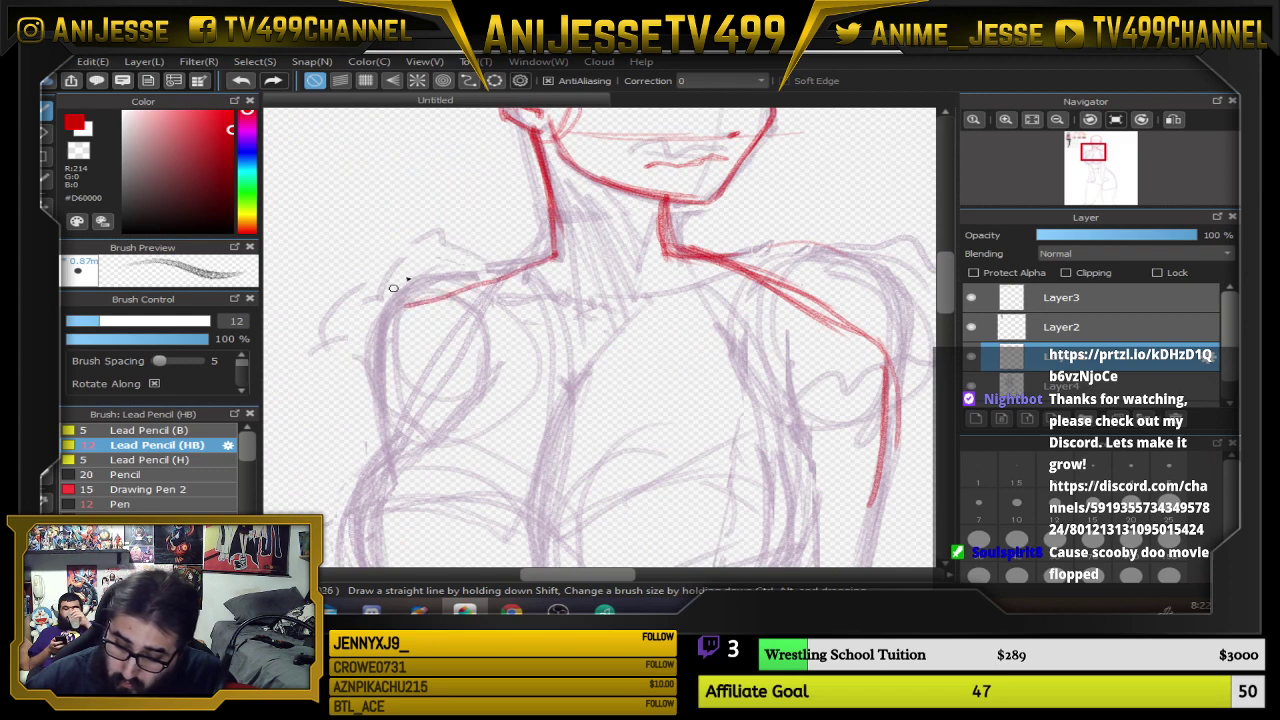
{"action": "left_click_drag", "start_coordinate": [548, 256], "coordinate": [404, 308]}
{"action": "mouse_move", "coordinate": [404, 308]}
{"action": "left_mouse_down"}
{"action": "mouse_move", "coordinate": [381, 396]}
{"action": "mouse_move", "coordinate": [382, 463]}
{"action": "mouse_move", "coordinate": [403, 315]}
{"action": "mouse_move", "coordinate": [505, 265]}
{"action": "left_mouse_up"}
Thicken the right-hand shoulder line near the neck and erase the stray red strokes beneath that shoulder
{"action": "left_click_drag", "start_coordinate": [738, 253], "coordinate": [664, 331]}
{"action": "mouse_move", "coordinate": [586, 322]}
{"action": "left_mouse_down"}
{"action": "mouse_move", "coordinate": [798, 385]}
{"action": "mouse_move", "coordinate": [816, 460]}
{"action": "mouse_move", "coordinate": [802, 554]}
{"action": "mouse_move", "coordinate": [809, 472]}
{"action": "mouse_move", "coordinate": [786, 399]}
{"action": "mouse_move", "coordinate": [650, 345]}
{"action": "left_mouse_up"}
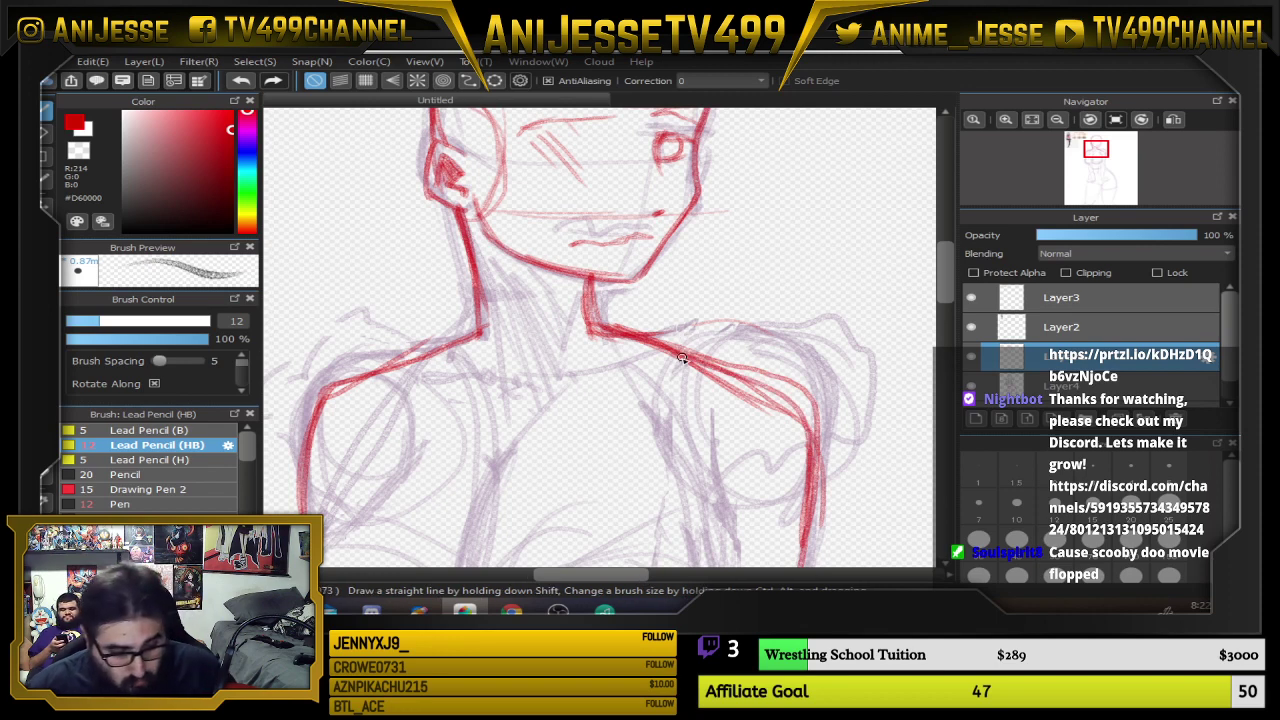
{"action": "key", "text": "e"}
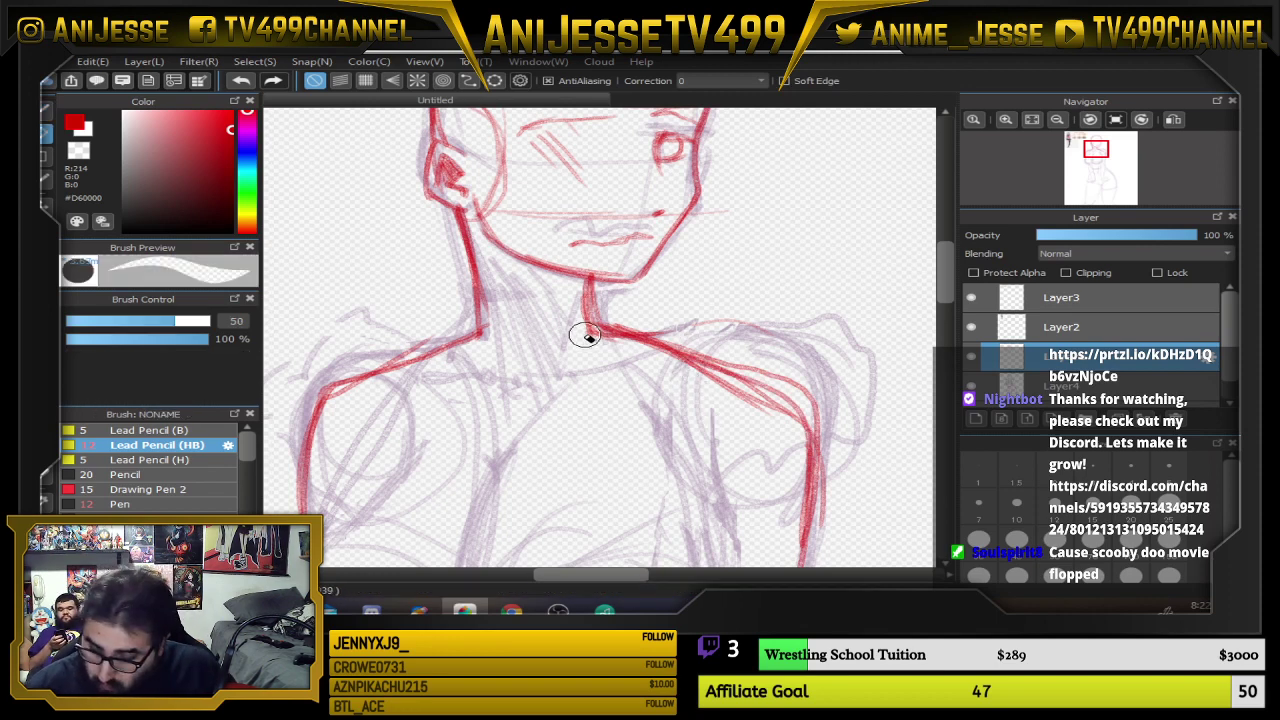
{"action": "mouse_move", "coordinate": [583, 337]}
{"action": "left_mouse_down"}
{"action": "mouse_move", "coordinate": [758, 411]}
{"action": "mouse_move", "coordinate": [789, 460]}
{"action": "left_mouse_up"}
{"action": "left_click_drag", "start_coordinate": [644, 358], "coordinate": [798, 444]}
{"action": "left_click_drag", "start_coordinate": [753, 355], "coordinate": [847, 436]}
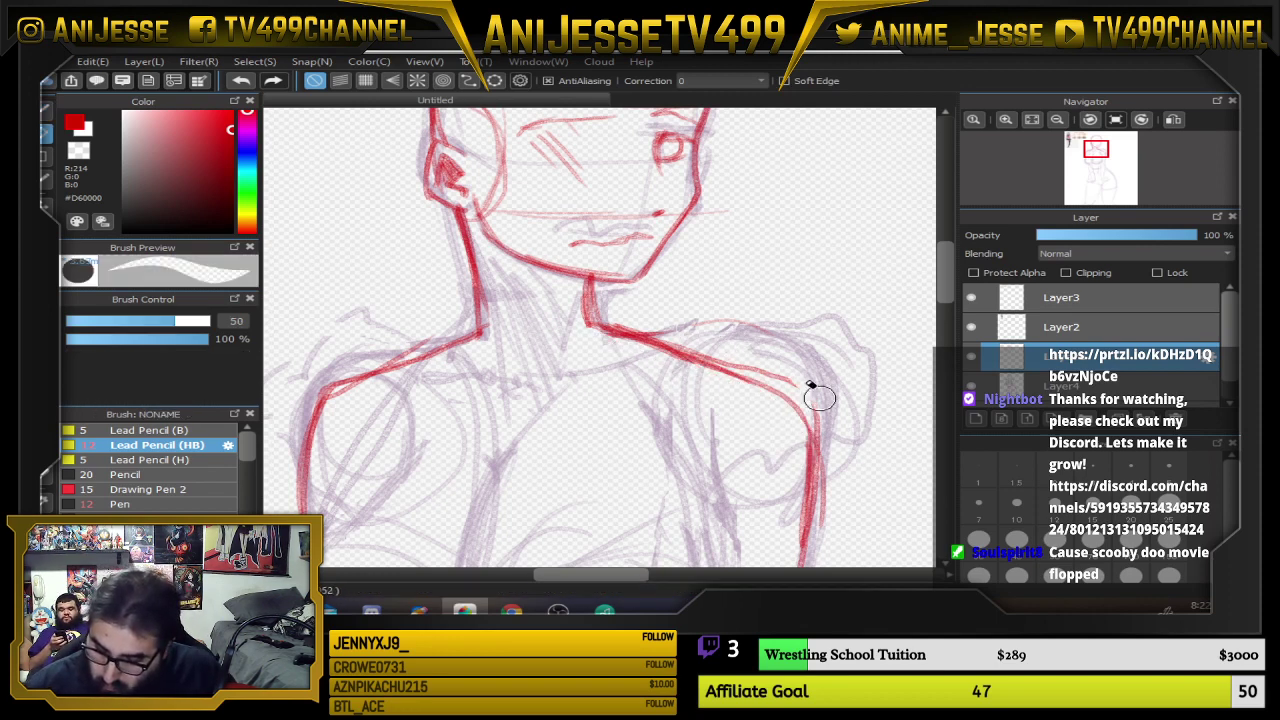
{"action": "key", "text": "b"}
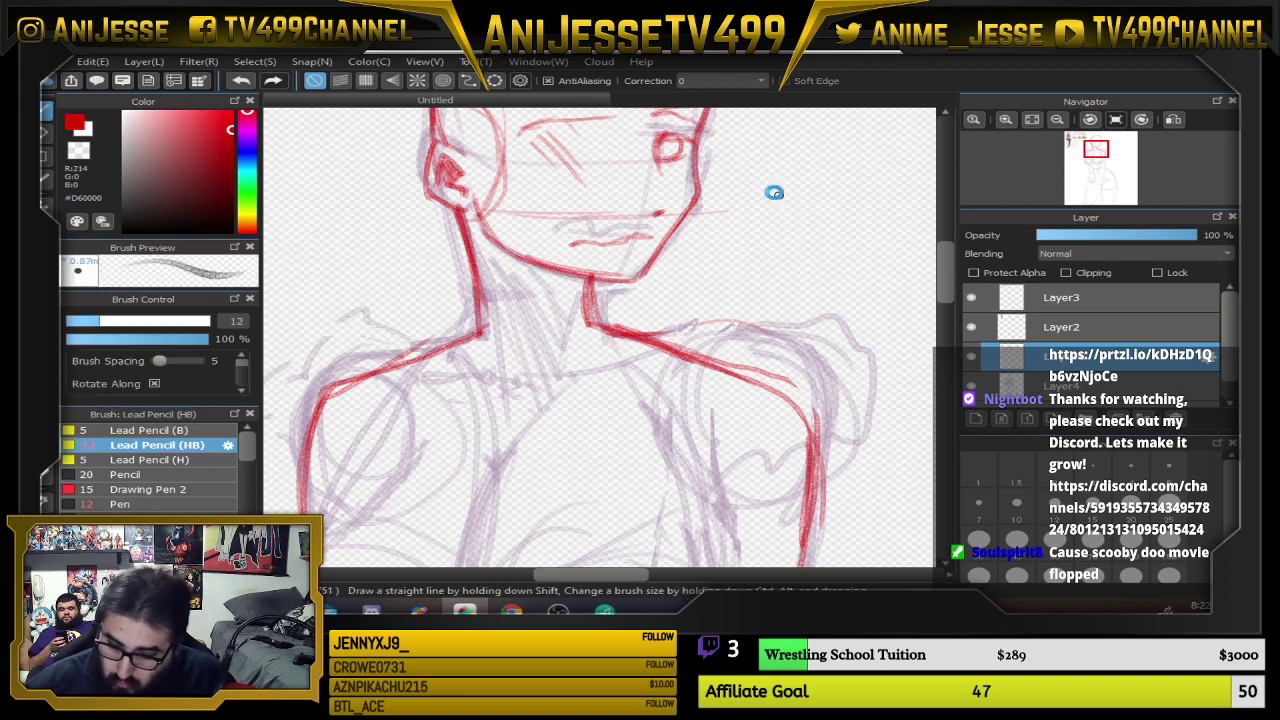
Sketch red bangs with a long strand falling from the crown and jagged tips covering the left-hand eye
{"action": "left_click_drag", "start_coordinate": [774, 192], "coordinate": [740, 371]}
{"action": "mouse_move", "coordinate": [632, 231]}
{"action": "left_mouse_down"}
{"action": "mouse_move", "coordinate": [640, 251]}
{"action": "mouse_move", "coordinate": [608, 337]}
{"action": "mouse_move", "coordinate": [589, 314]}
{"action": "mouse_move", "coordinate": [574, 356]}
{"action": "mouse_move", "coordinate": [538, 325]}
{"action": "left_mouse_up"}
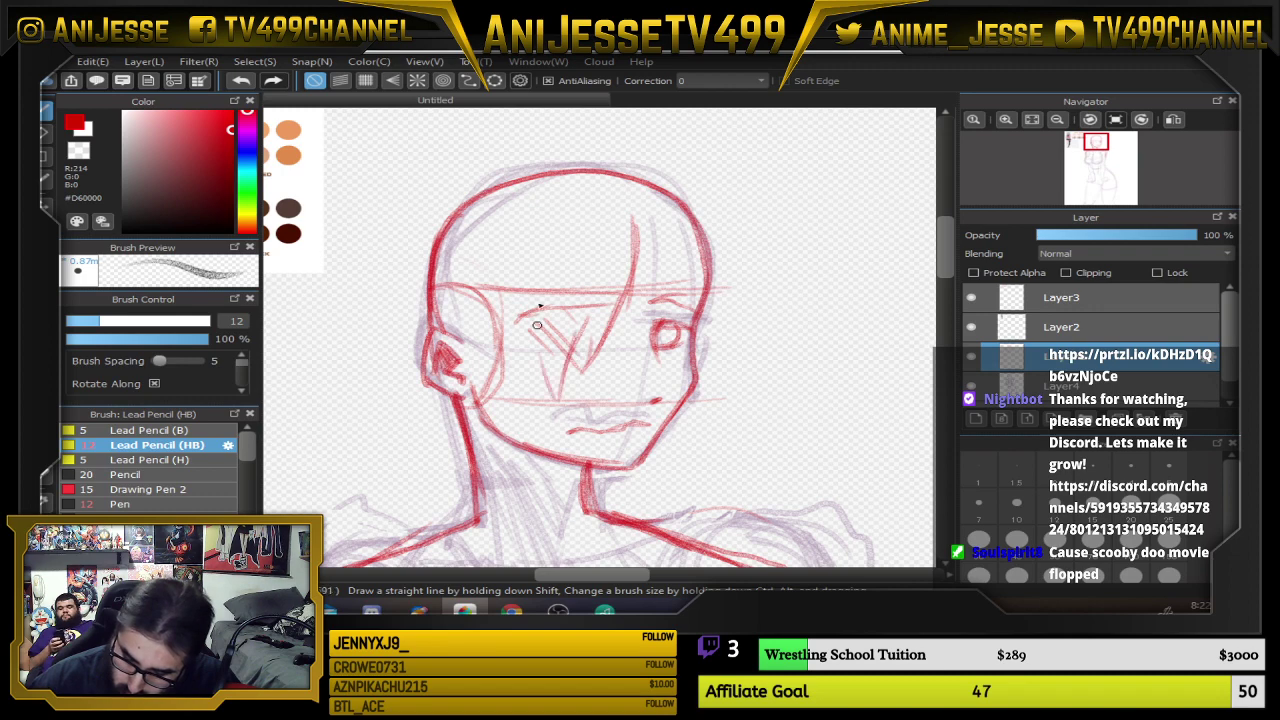
{"action": "left_click_drag", "start_coordinate": [314, 296], "coordinate": [737, 432]}
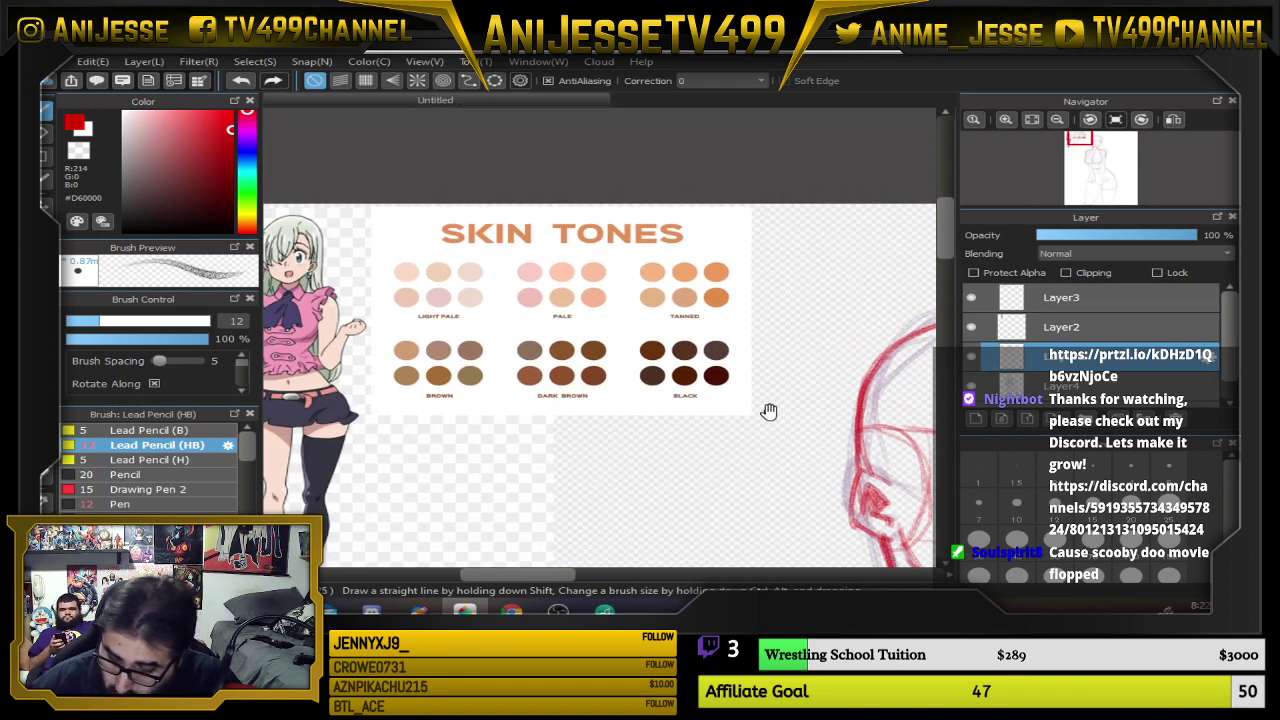
{"action": "left_click_drag", "start_coordinate": [912, 252], "coordinate": [566, 305]}
{"action": "mouse_move", "coordinate": [735, 441]}
{"action": "left_mouse_down"}
{"action": "mouse_move", "coordinate": [740, 367]}
{"action": "mouse_move", "coordinate": [705, 499]}
{"action": "left_mouse_up"}
{"action": "mouse_move", "coordinate": [705, 499]}
{"action": "left_mouse_down"}
{"action": "mouse_move", "coordinate": [728, 400]}
{"action": "mouse_move", "coordinate": [701, 289]}
{"action": "mouse_move", "coordinate": [786, 346]}
{"action": "left_mouse_up"}
{"action": "mouse_move", "coordinate": [556, 410]}
{"action": "left_mouse_down"}
{"action": "mouse_move", "coordinate": [548, 462]}
{"action": "mouse_move", "coordinate": [588, 516]}
{"action": "mouse_move", "coordinate": [600, 479]}
{"action": "mouse_move", "coordinate": [571, 466]}
{"action": "left_mouse_up"}
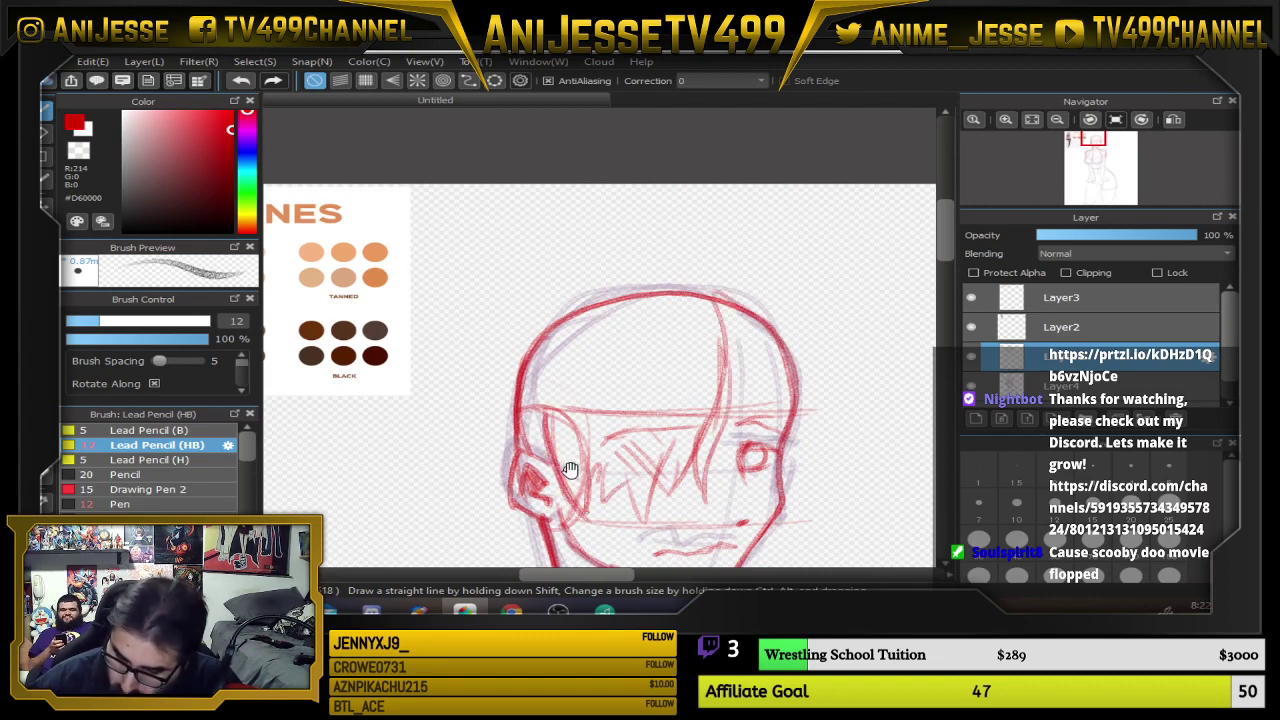
Draw a curved red hair strand from the crown to the ear and a side strand outside the right-hand cheek
{"action": "mouse_move", "coordinate": [338, 438]}
{"action": "left_mouse_down"}
{"action": "mouse_move", "coordinate": [640, 420]}
{"action": "mouse_move", "coordinate": [794, 449]}
{"action": "mouse_move", "coordinate": [504, 448]}
{"action": "left_mouse_up"}
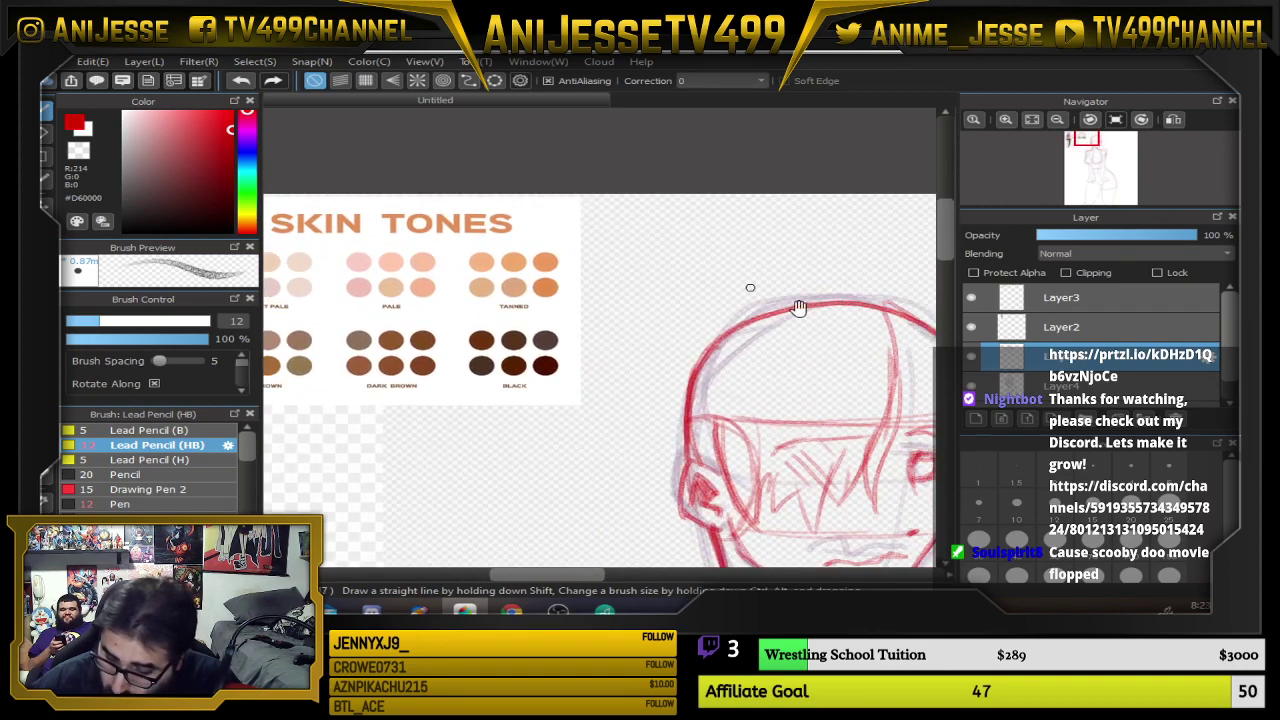
{"action": "mouse_move", "coordinate": [729, 504]}
{"action": "left_mouse_down"}
{"action": "mouse_move", "coordinate": [708, 438]}
{"action": "mouse_move", "coordinate": [801, 300]}
{"action": "left_mouse_up"}
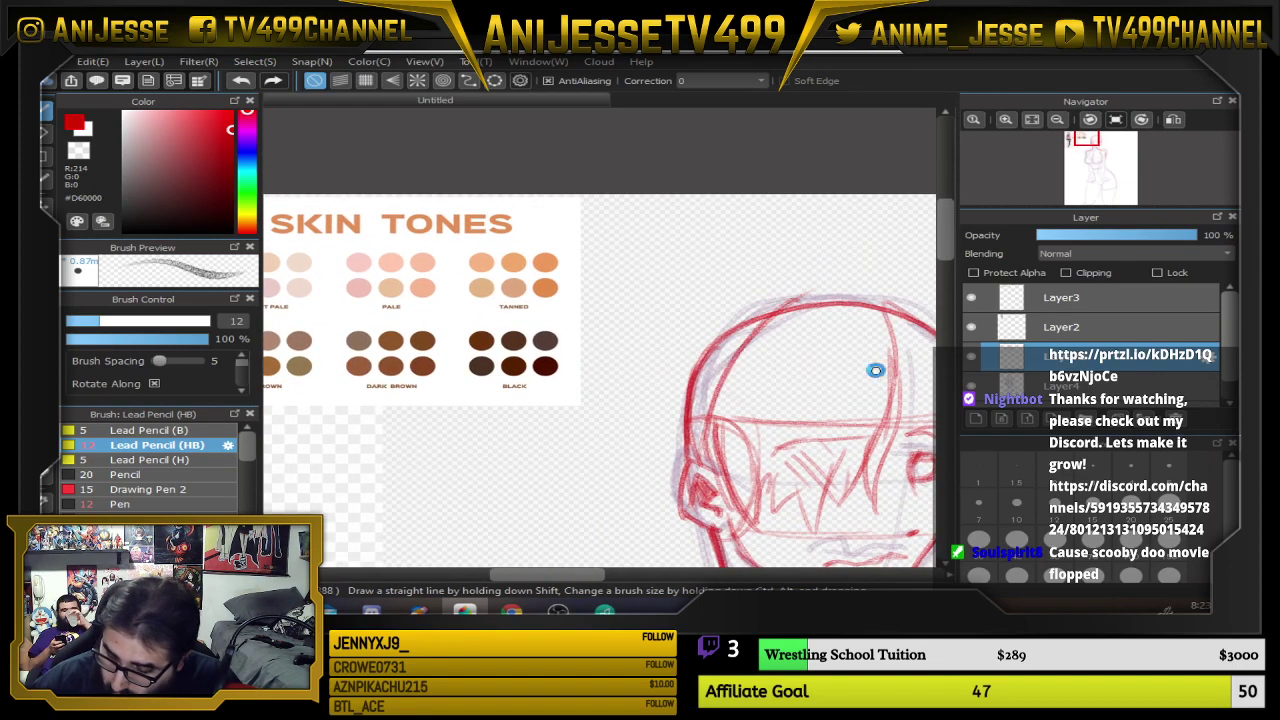
{"action": "left_click_drag", "start_coordinate": [877, 366], "coordinate": [729, 158]}
{"action": "left_click_drag", "start_coordinate": [814, 209], "coordinate": [821, 332]}
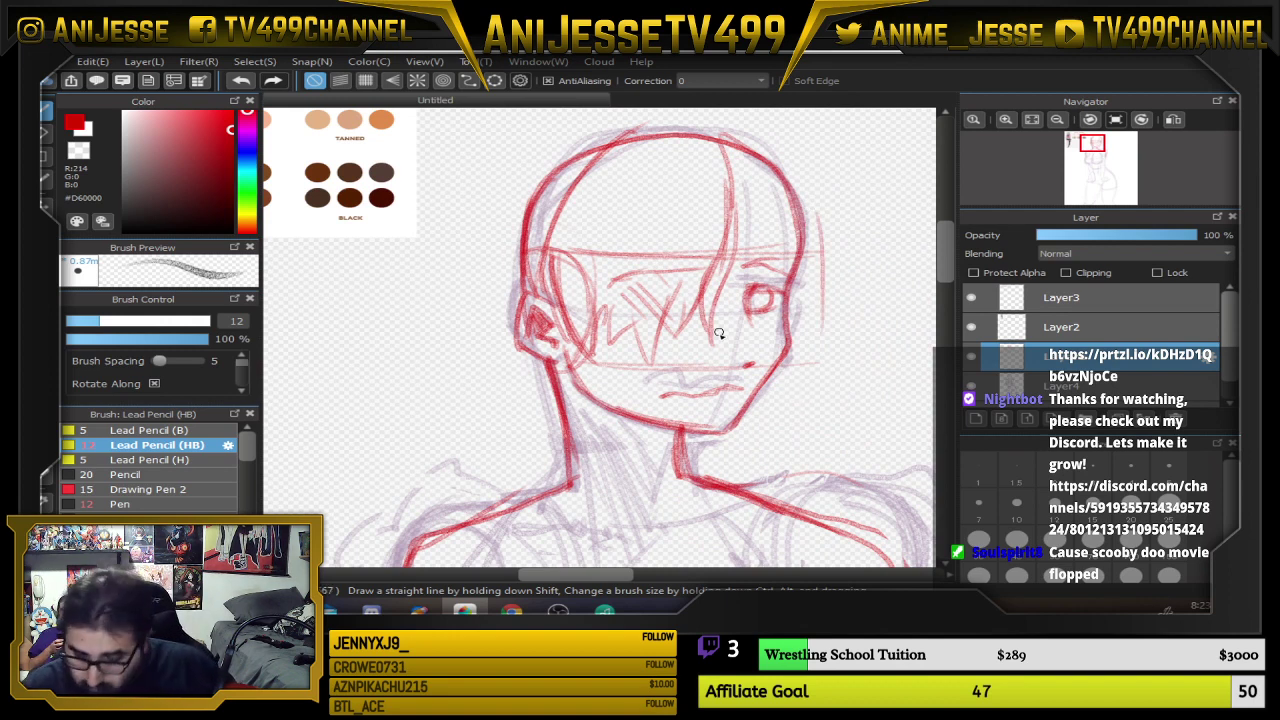
Erase the red mouth line, draw a shorter slanted mouth stroke and add diagonal blush strokes beneath the visible eye
{"action": "key", "text": "e"}
{"action": "mouse_move", "coordinate": [704, 390]}
{"action": "left_mouse_down"}
{"action": "mouse_move", "coordinate": [671, 390]}
{"action": "mouse_move", "coordinate": [745, 373]}
{"action": "left_mouse_up"}
{"action": "key", "text": "b"}
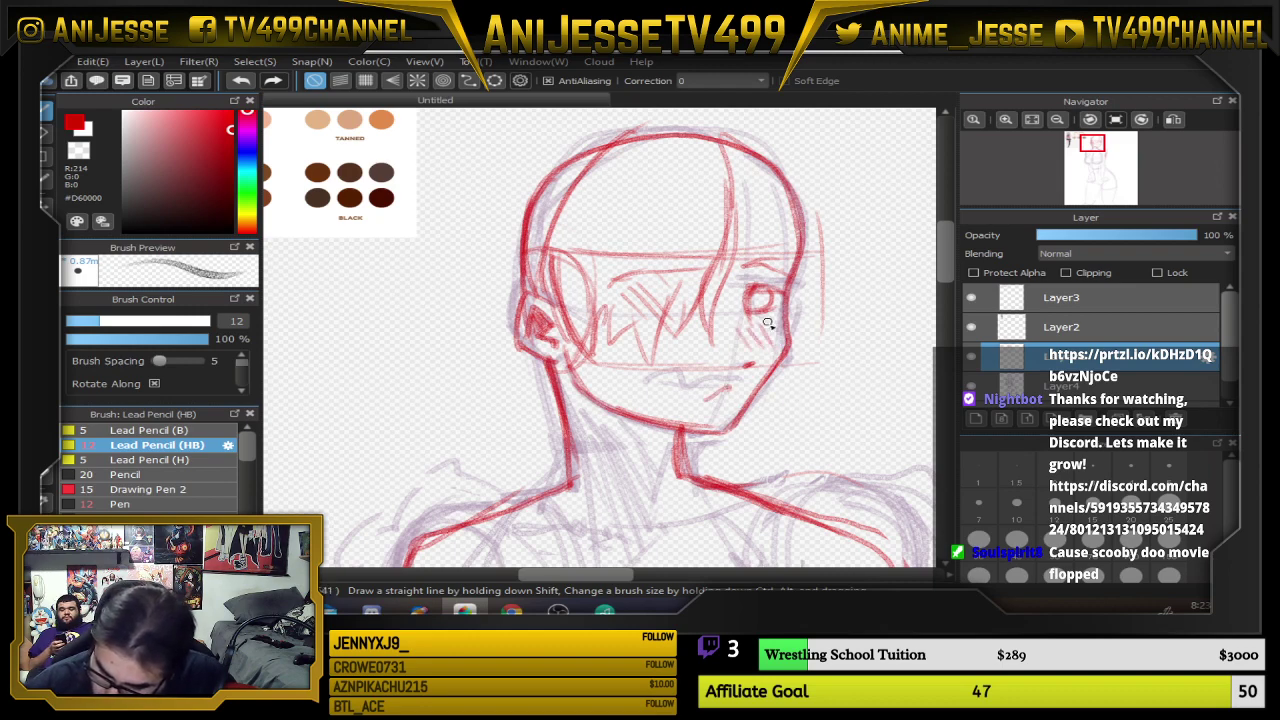
{"action": "scroll", "coordinate": [689, 323], "scroll_direction": "down", "scroll_amount": 3}
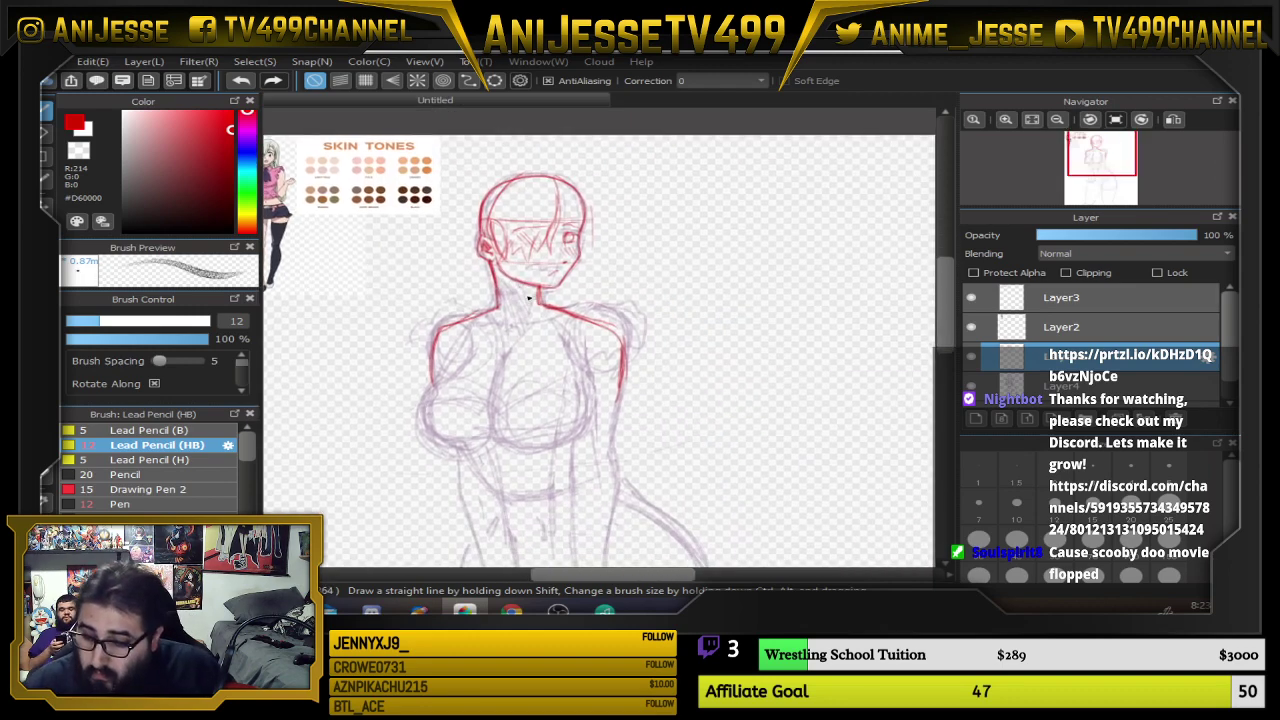
{"action": "scroll", "coordinate": [482, 340], "scroll_direction": "down", "scroll_amount": 1}
{"action": "left_click_drag", "start_coordinate": [597, 388], "coordinate": [648, 411]}
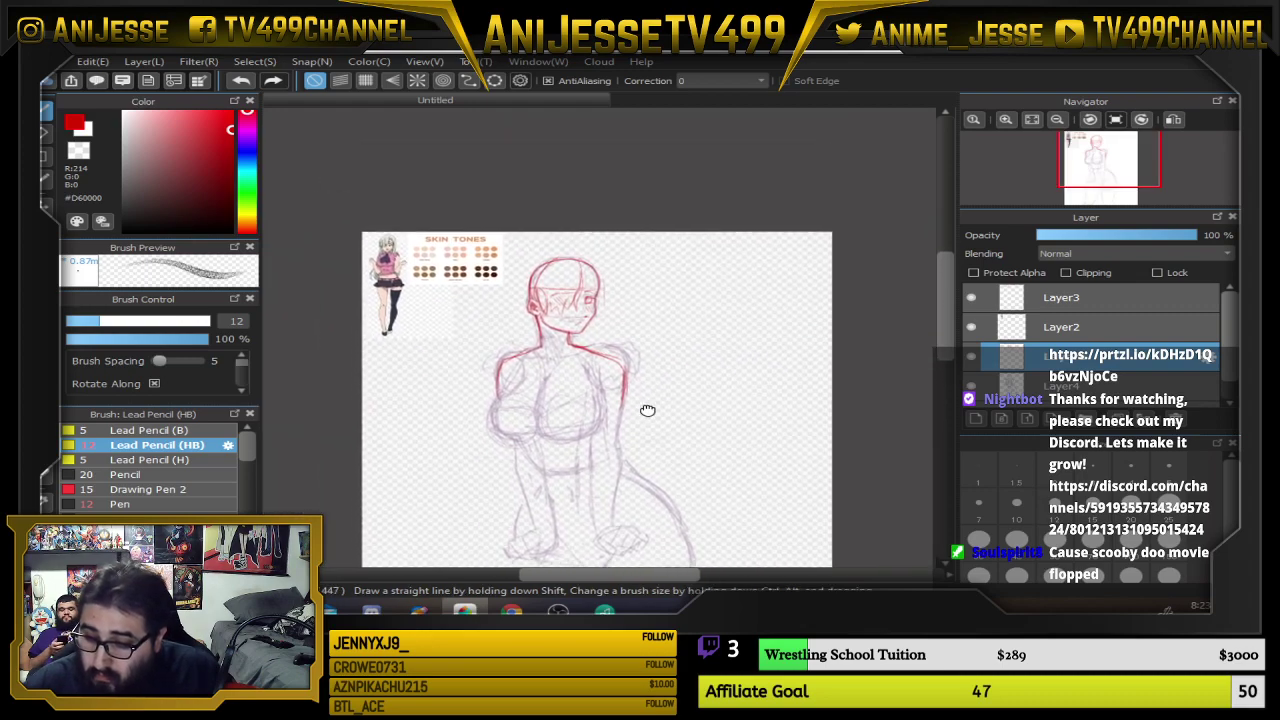
{"action": "scroll", "coordinate": [583, 313], "scroll_direction": "up", "scroll_amount": 4}
{"action": "scroll", "coordinate": [580, 310], "scroll_direction": "up", "scroll_amount": 1}
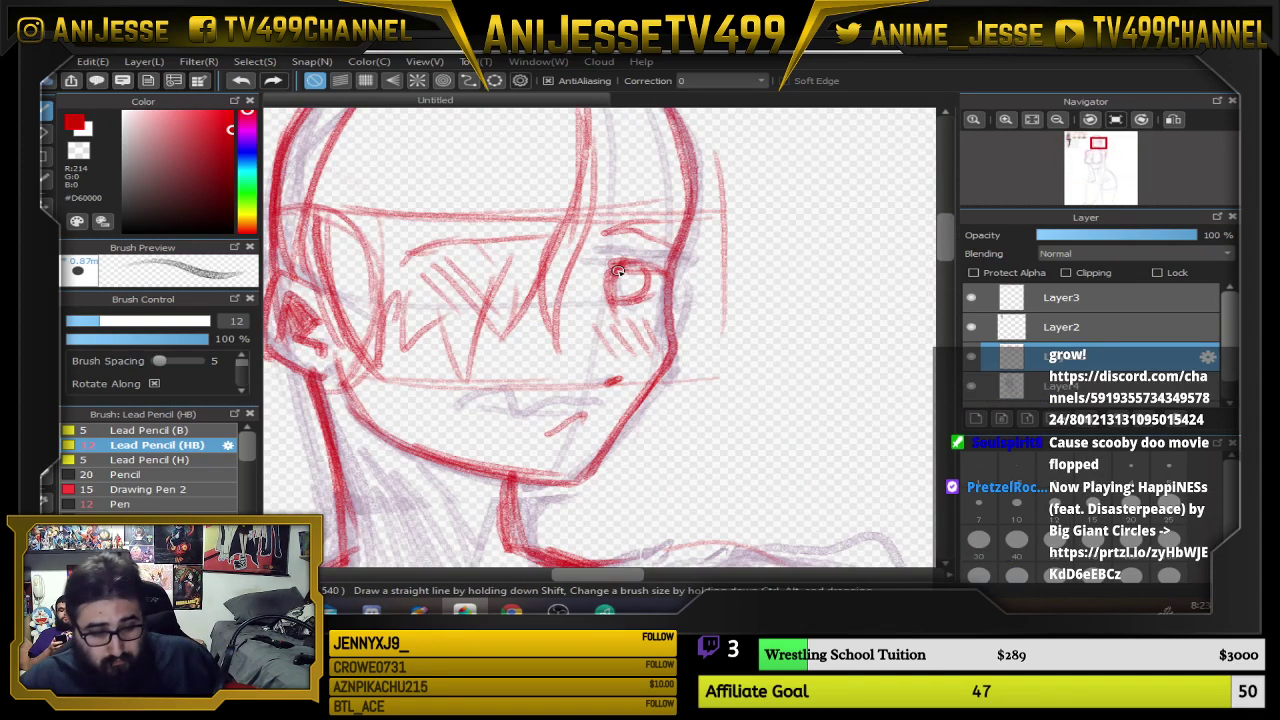
{"action": "scroll", "coordinate": [599, 283], "scroll_direction": "down", "scroll_amount": 4}
{"action": "scroll", "coordinate": [614, 292], "scroll_direction": "up", "scroll_amount": 5}
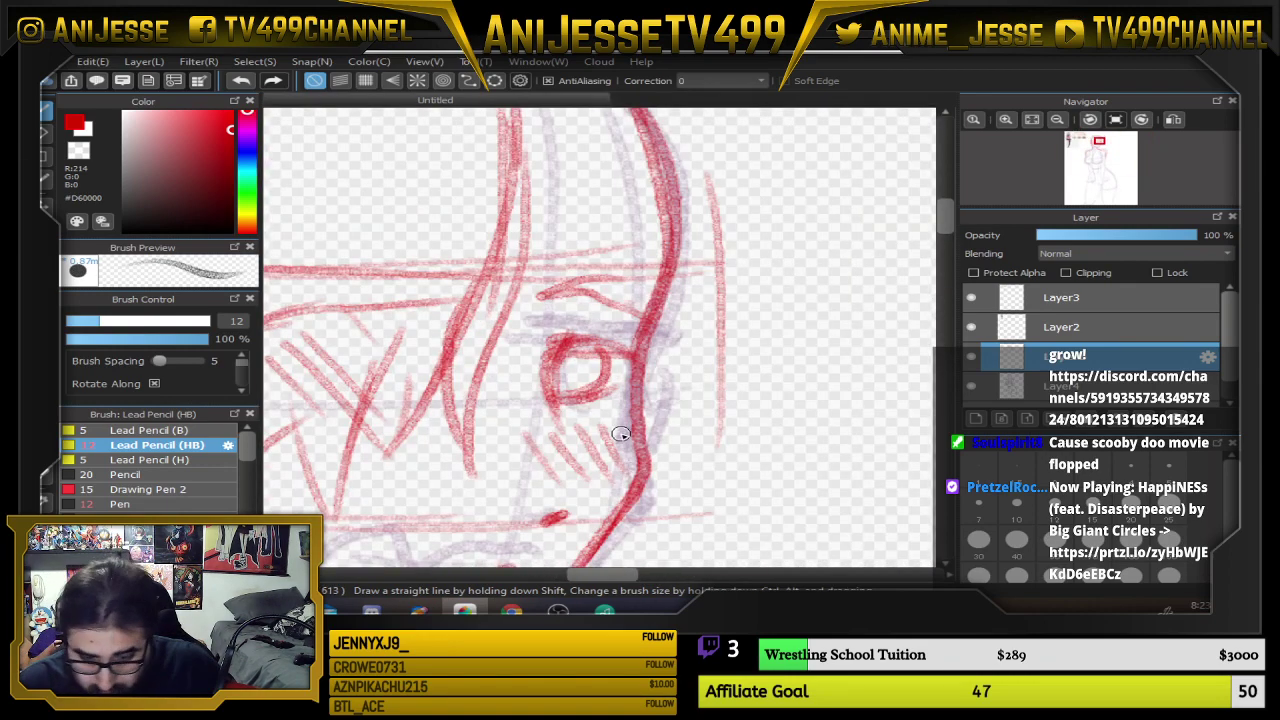
{"action": "scroll", "coordinate": [565, 365], "scroll_direction": "down", "scroll_amount": 5}
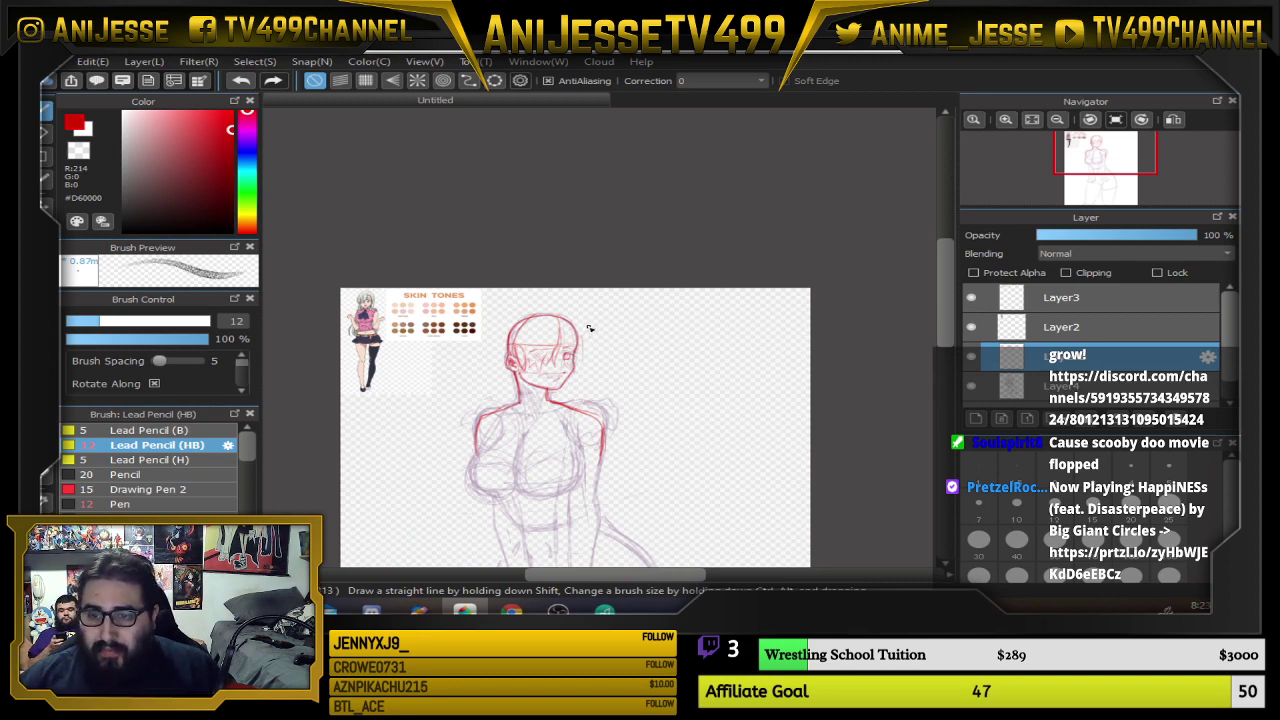
Trace the left-hand breast's outer and lower contour in red, from below the armpit round to the middle of the chest
{"action": "scroll", "coordinate": [590, 328], "scroll_direction": "up", "scroll_amount": 6}
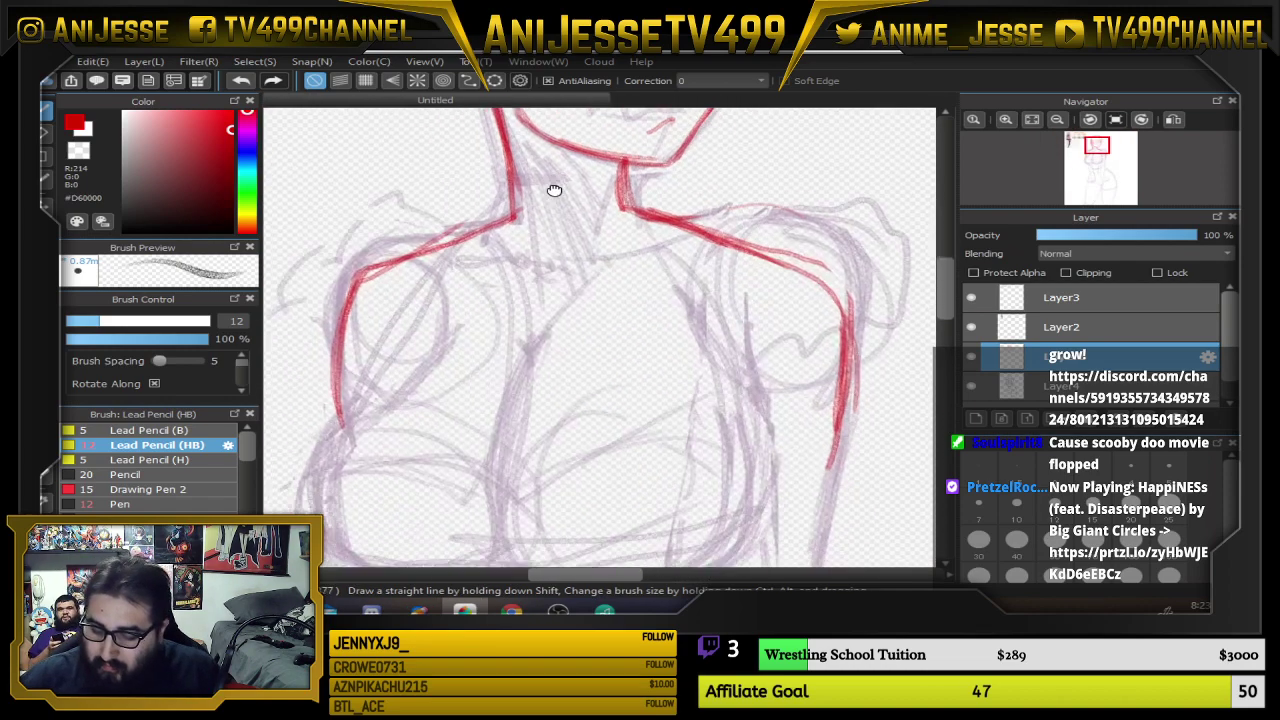
{"action": "mouse_move", "coordinate": [376, 271]}
{"action": "left_mouse_down"}
{"action": "mouse_move", "coordinate": [348, 323]}
{"action": "mouse_move", "coordinate": [345, 404]}
{"action": "left_mouse_up"}
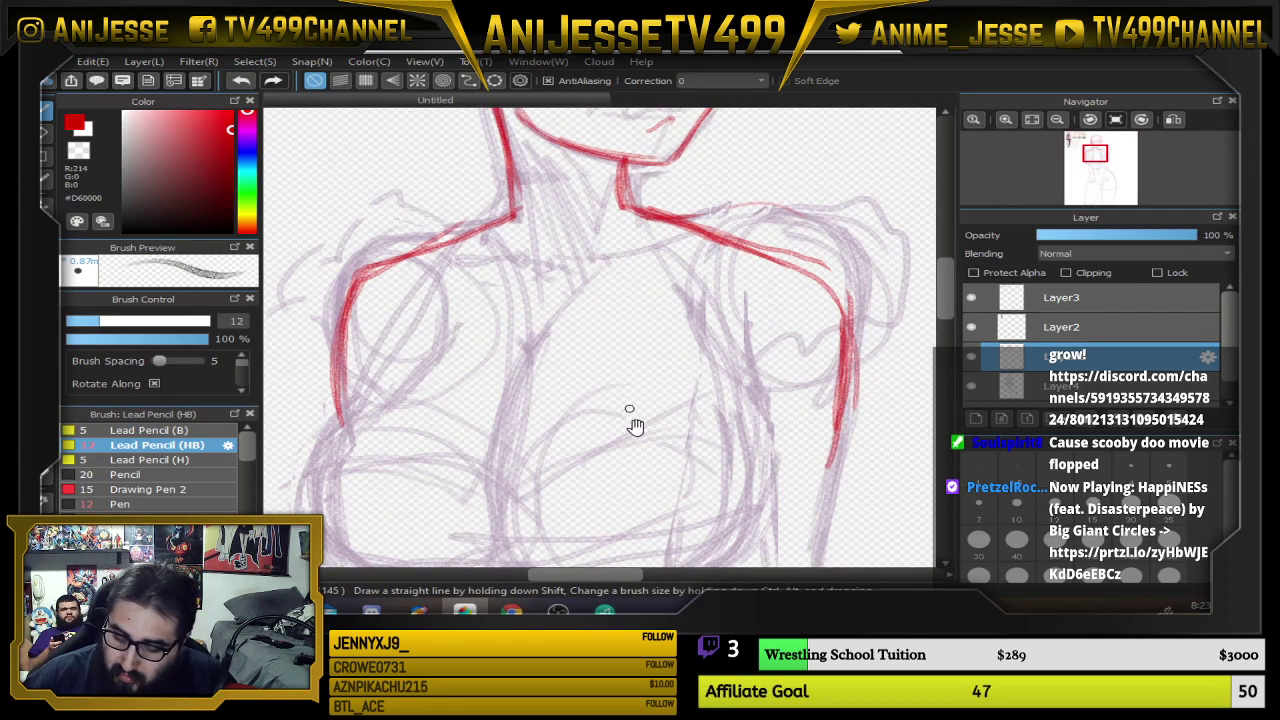
{"action": "left_click_drag", "start_coordinate": [634, 417], "coordinate": [710, 318]}
{"action": "left_click_drag", "start_coordinate": [478, 273], "coordinate": [405, 354]}
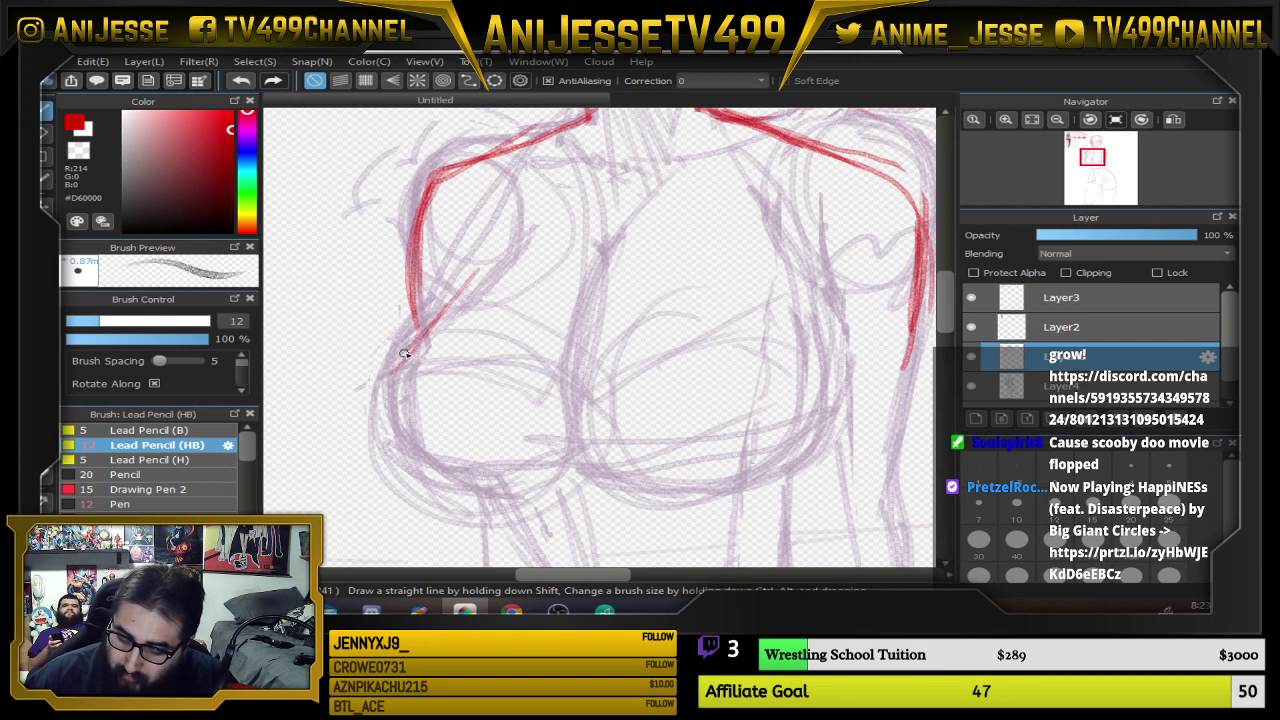
{"action": "mouse_move", "coordinate": [450, 299]}
{"action": "left_mouse_down"}
{"action": "mouse_move", "coordinate": [396, 364]}
{"action": "mouse_move", "coordinate": [454, 461]}
{"action": "left_mouse_up"}
{"action": "mouse_move", "coordinate": [389, 374]}
{"action": "left_mouse_down"}
{"action": "mouse_move", "coordinate": [506, 481]}
{"action": "mouse_move", "coordinate": [544, 483]}
{"action": "left_mouse_up"}
{"action": "mouse_move", "coordinate": [408, 435]}
{"action": "left_mouse_down"}
{"action": "mouse_move", "coordinate": [472, 473]}
{"action": "mouse_move", "coordinate": [541, 451]}
{"action": "left_mouse_up"}
{"action": "left_click_drag", "start_coordinate": [417, 466], "coordinate": [470, 478]}
Trace the right-hand breast's contour from the chest centre up to the armpit and extend the left-hand side line upward
{"action": "left_click_drag", "start_coordinate": [548, 452], "coordinate": [700, 486]}
{"action": "mouse_move", "coordinate": [590, 450]}
{"action": "left_mouse_down"}
{"action": "mouse_move", "coordinate": [789, 457]}
{"action": "mouse_move", "coordinate": [846, 336]}
{"action": "left_mouse_up"}
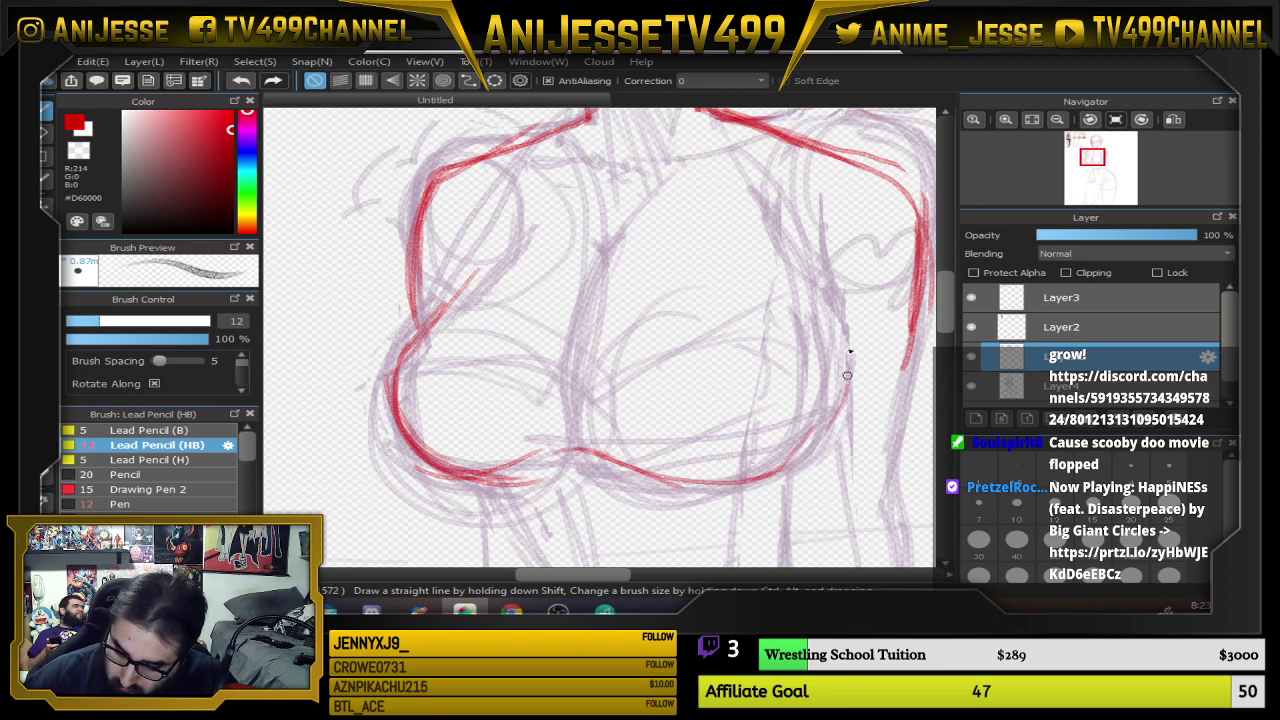
{"action": "left_click_drag", "start_coordinate": [848, 382], "coordinate": [823, 288]}
{"action": "left_click_drag", "start_coordinate": [842, 360], "coordinate": [812, 266]}
{"action": "mouse_move", "coordinate": [398, 366]}
{"action": "left_mouse_down"}
{"action": "mouse_move", "coordinate": [488, 218]}
{"action": "mouse_move", "coordinate": [426, 332]}
{"action": "mouse_move", "coordinate": [512, 237]}
{"action": "left_mouse_up"}
{"action": "key", "text": "ctrl+z"}
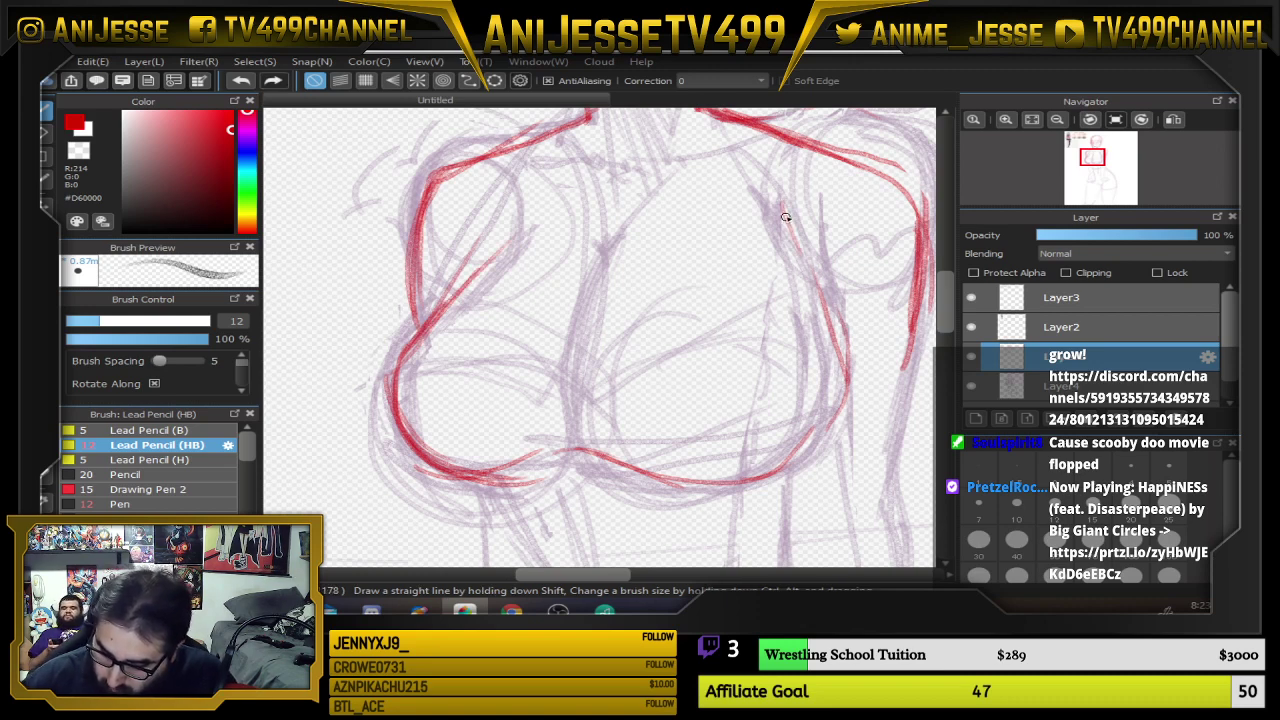
{"action": "mouse_move", "coordinate": [785, 216]}
{"action": "left_mouse_down"}
{"action": "mouse_move", "coordinate": [831, 330]}
{"action": "mouse_move", "coordinate": [810, 436]}
{"action": "mouse_move", "coordinate": [678, 478]}
{"action": "mouse_move", "coordinate": [560, 425]}
{"action": "mouse_move", "coordinate": [668, 478]}
{"action": "left_mouse_up"}
{"action": "mouse_move", "coordinate": [514, 451]}
{"action": "left_mouse_down"}
{"action": "mouse_move", "coordinate": [441, 468]}
{"action": "mouse_move", "coordinate": [552, 450]}
{"action": "left_mouse_up"}
Draw a red shirt collar around the neck, with a curved neckline and two pointed flaps
{"action": "left_click_drag", "start_coordinate": [700, 320], "coordinate": [683, 509]}
{"action": "mouse_move", "coordinate": [547, 284]}
{"action": "left_mouse_down"}
{"action": "mouse_move", "coordinate": [558, 342]}
{"action": "mouse_move", "coordinate": [617, 302]}
{"action": "left_mouse_up"}
{"action": "mouse_move", "coordinate": [567, 260]}
{"action": "left_mouse_down"}
{"action": "mouse_move", "coordinate": [629, 292]}
{"action": "mouse_move", "coordinate": [674, 351]}
{"action": "mouse_move", "coordinate": [701, 313]}
{"action": "left_mouse_up"}
{"action": "mouse_move", "coordinate": [624, 294]}
{"action": "left_mouse_down"}
{"action": "mouse_move", "coordinate": [682, 273]}
{"action": "mouse_move", "coordinate": [698, 310]}
{"action": "left_mouse_up"}
{"action": "mouse_move", "coordinate": [607, 328]}
{"action": "left_mouse_down"}
{"action": "mouse_move", "coordinate": [618, 300]}
{"action": "mouse_move", "coordinate": [575, 265]}
{"action": "mouse_move", "coordinate": [665, 290]}
{"action": "mouse_move", "coordinate": [689, 263]}
{"action": "mouse_move", "coordinate": [699, 297]}
{"action": "mouse_move", "coordinate": [796, 405]}
{"action": "left_mouse_up"}
Check the neck tie on the reference character and draw the tie's left-hand edge from the collar down to an angled corner
{"action": "left_click_drag", "start_coordinate": [387, 310], "coordinate": [786, 521]}
{"action": "scroll", "coordinate": [509, 265], "scroll_direction": "up", "scroll_amount": 3}
{"action": "scroll", "coordinate": [491, 259], "scroll_direction": "down", "scroll_amount": 2}
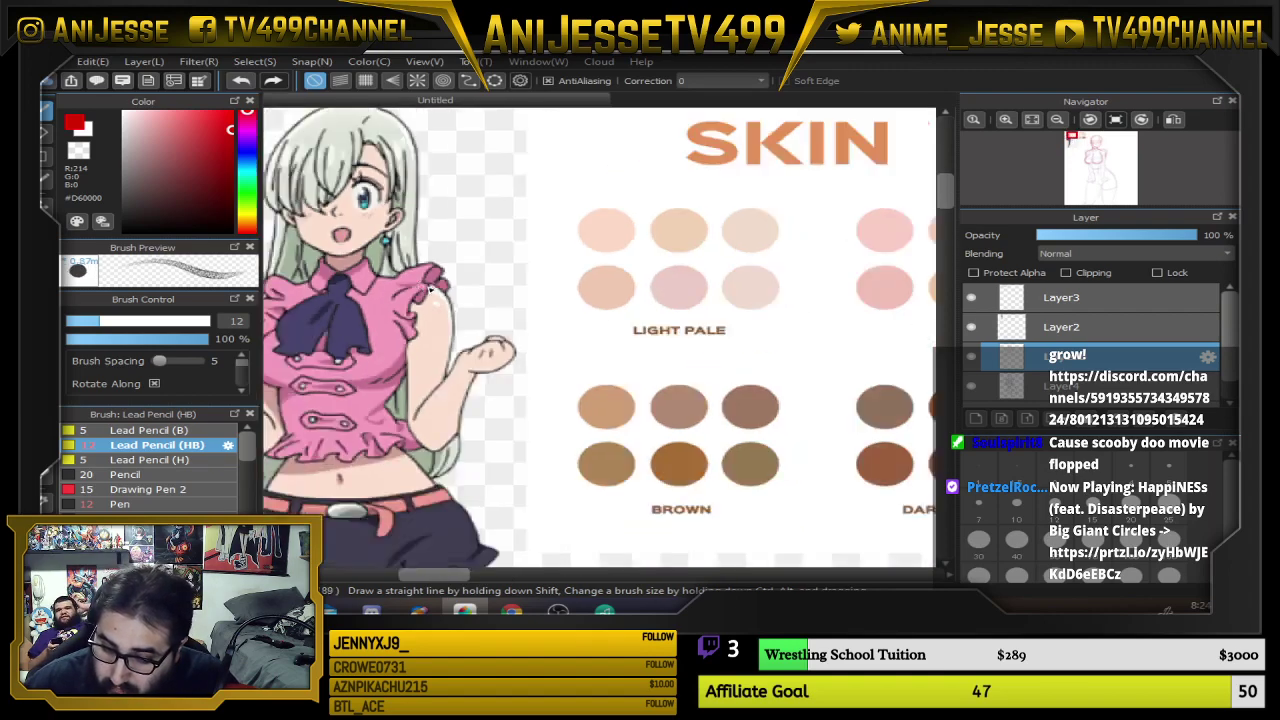
{"action": "scroll", "coordinate": [499, 282], "scroll_direction": "down", "scroll_amount": 3}
{"action": "left_click_drag", "start_coordinate": [722, 446], "coordinate": [537, 262]}
{"action": "scroll", "coordinate": [537, 262], "scroll_direction": "up", "scroll_amount": 2}
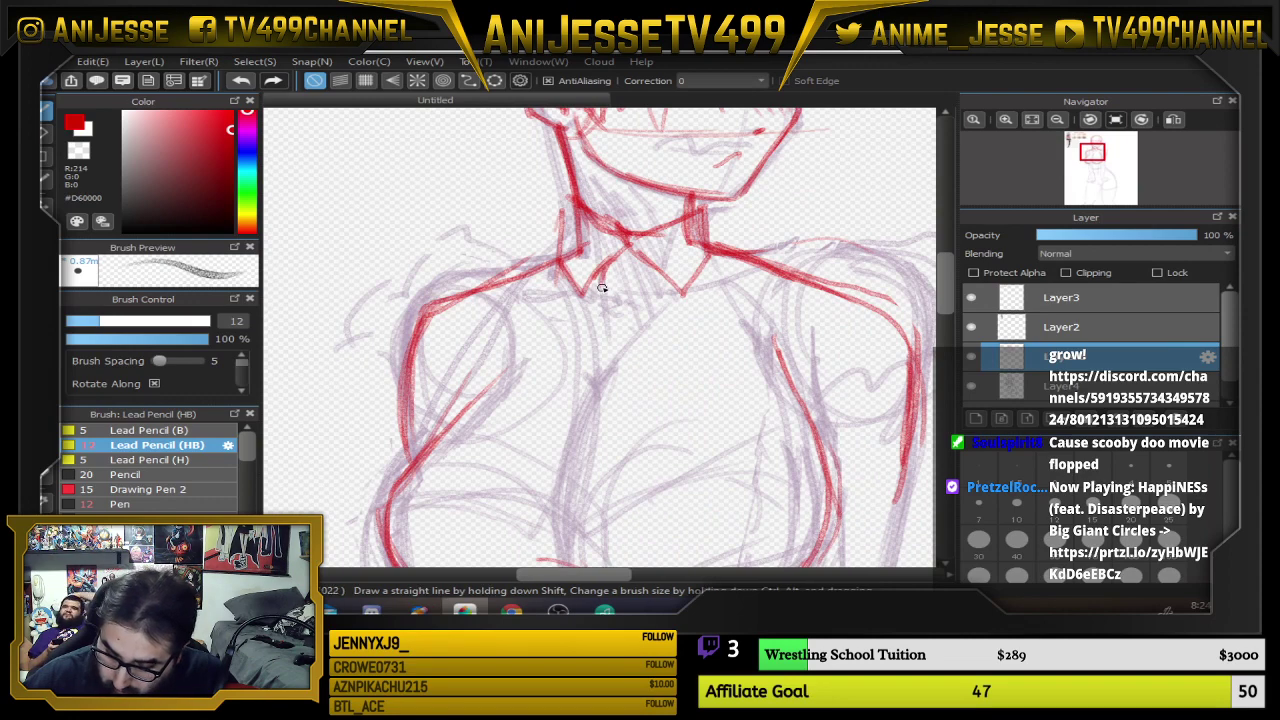
{"action": "mouse_move", "coordinate": [603, 290]}
{"action": "left_mouse_down"}
{"action": "mouse_move", "coordinate": [490, 408]}
{"action": "mouse_move", "coordinate": [510, 440]}
{"action": "left_mouse_up"}
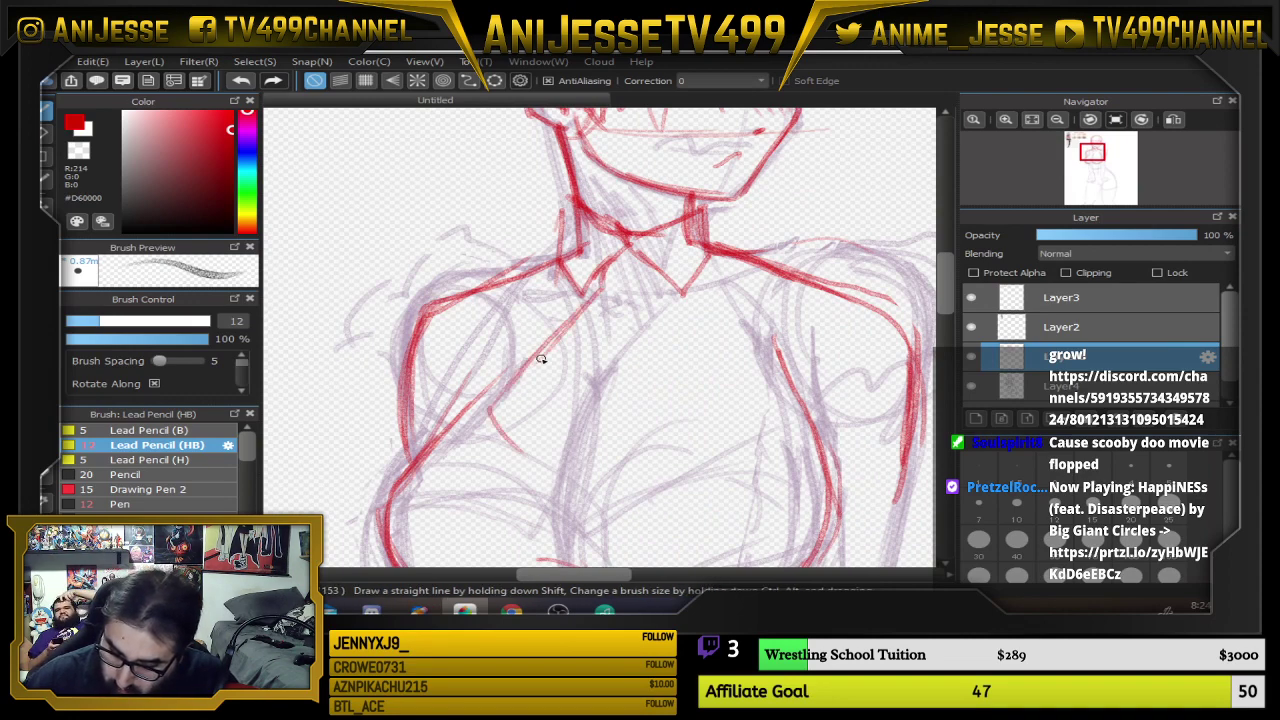
Check the reference outfit again and sketch the tie's right-hand edge, centre fold and the angled lower edges of both tails
{"action": "scroll", "coordinate": [541, 359], "scroll_direction": "down", "scroll_amount": 2}
{"action": "left_click_drag", "start_coordinate": [377, 303], "coordinate": [577, 408]}
{"action": "scroll", "coordinate": [426, 266], "scroll_direction": "up", "scroll_amount": 3}
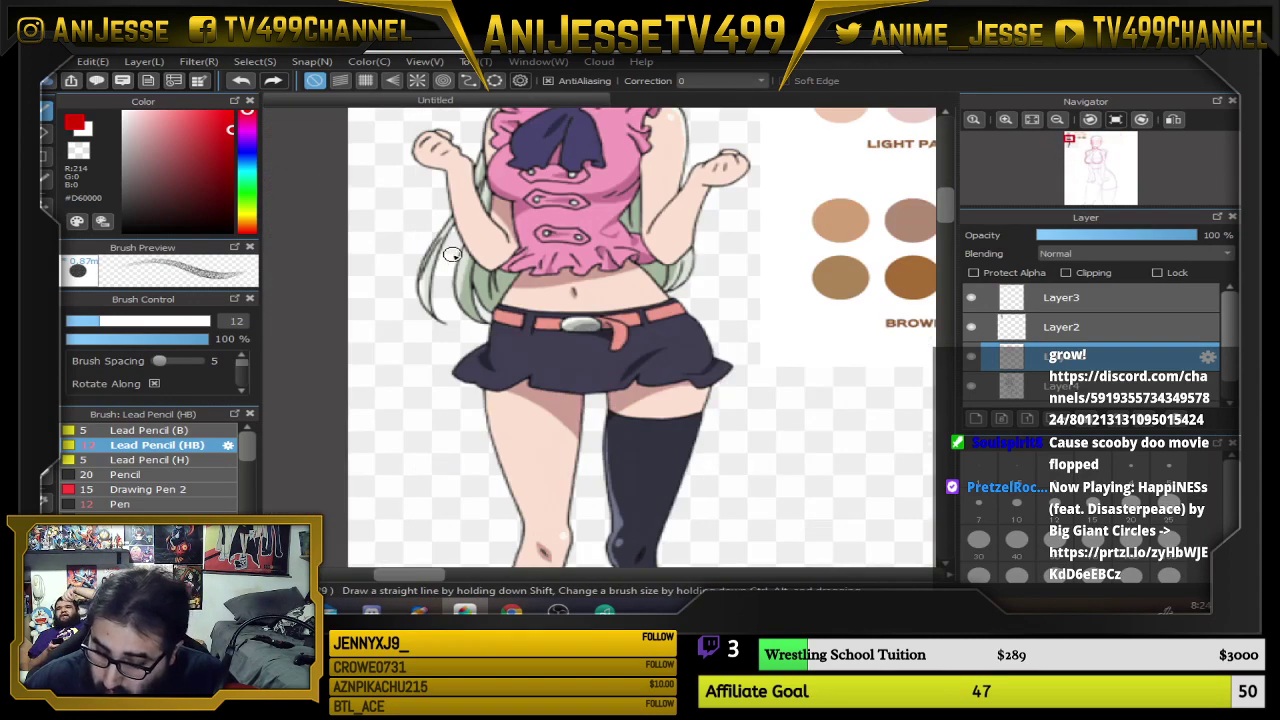
{"action": "scroll", "coordinate": [452, 254], "scroll_direction": "down", "scroll_amount": 3}
{"action": "left_click_drag", "start_coordinate": [452, 254], "coordinate": [325, 124]}
{"action": "scroll", "coordinate": [648, 297], "scroll_direction": "up", "scroll_amount": 2}
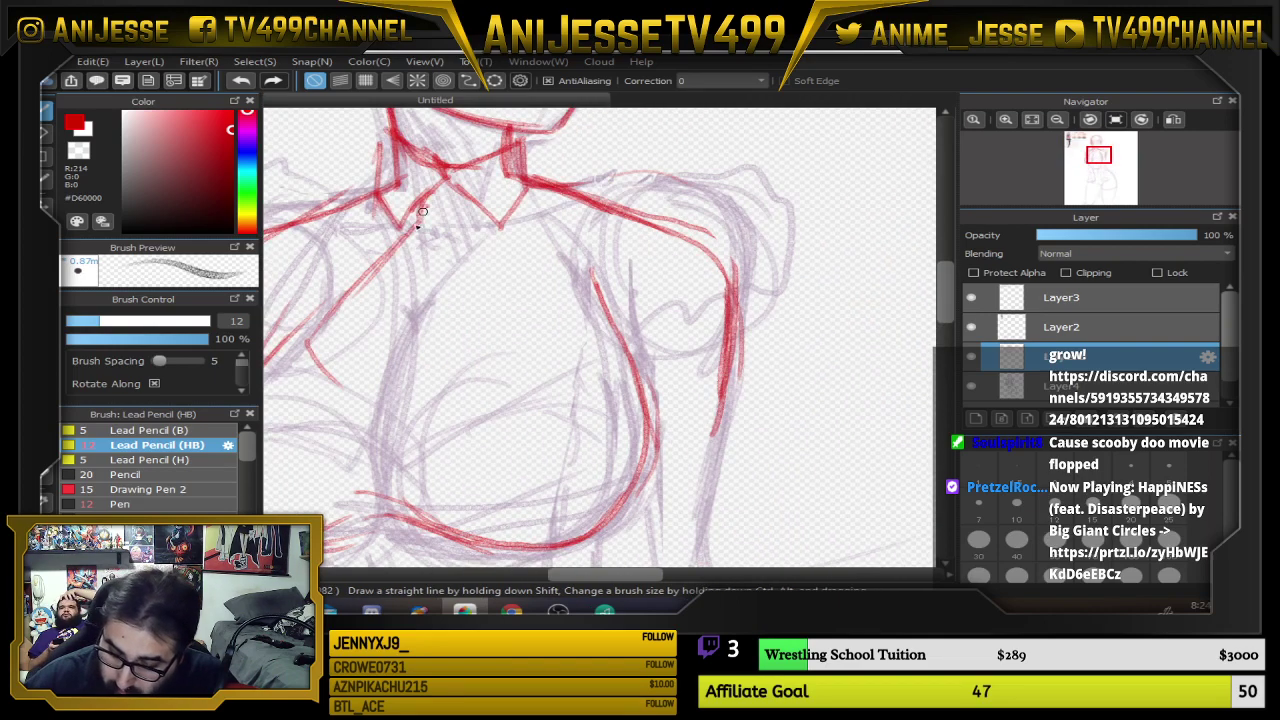
{"action": "mouse_move", "coordinate": [428, 256]}
{"action": "left_mouse_down"}
{"action": "mouse_move", "coordinate": [437, 363]}
{"action": "mouse_move", "coordinate": [486, 409]}
{"action": "mouse_move", "coordinate": [490, 295]}
{"action": "mouse_move", "coordinate": [528, 380]}
{"action": "left_mouse_up"}
{"action": "left_click_drag", "start_coordinate": [546, 329], "coordinate": [482, 230]}
{"action": "mouse_move", "coordinate": [476, 194]}
{"action": "left_mouse_down"}
{"action": "mouse_move", "coordinate": [470, 222]}
{"action": "mouse_move", "coordinate": [547, 345]}
{"action": "mouse_move", "coordinate": [594, 262]}
{"action": "left_mouse_up"}
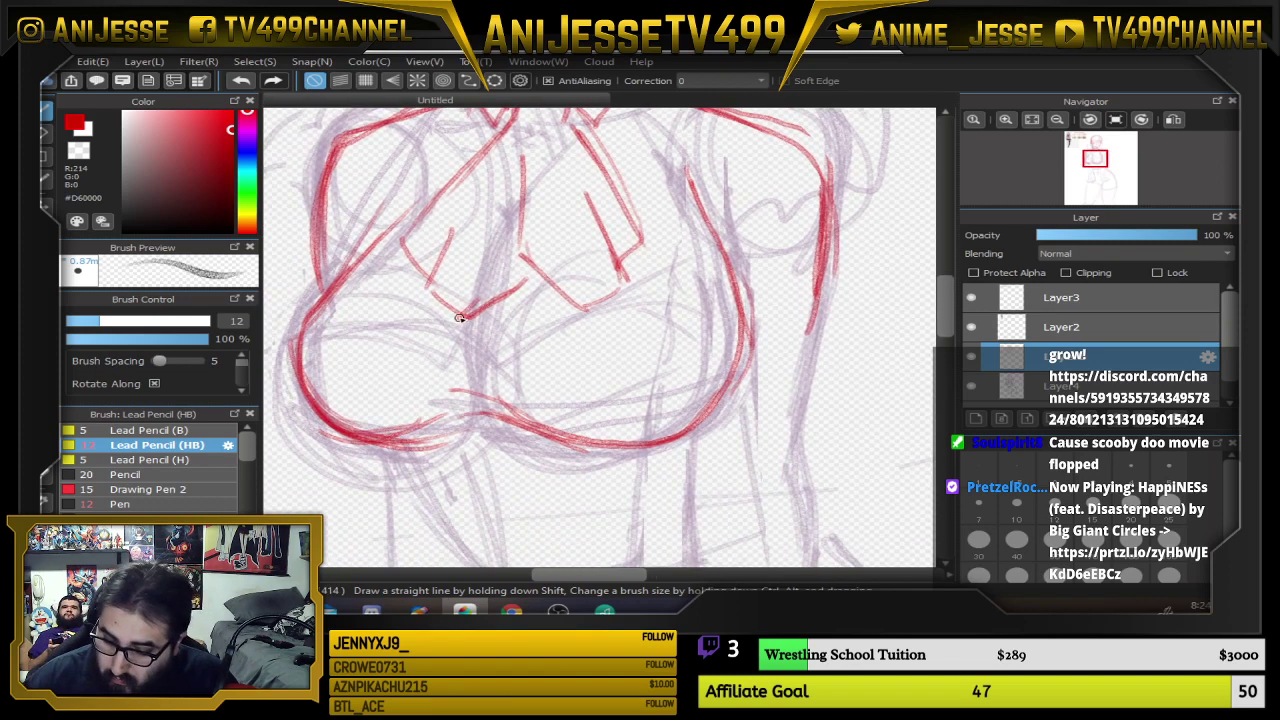
Darken the tie's centre fold and left-hand tail tip, and round off the lower edge of the right-hand tail
{"action": "left_click_drag", "start_coordinate": [458, 320], "coordinate": [518, 264]}
{"action": "left_click_drag", "start_coordinate": [525, 153], "coordinate": [519, 211]}
{"action": "mouse_move", "coordinate": [516, 225]}
{"action": "left_mouse_down"}
{"action": "mouse_move", "coordinate": [548, 314]}
{"action": "mouse_move", "coordinate": [588, 313]}
{"action": "mouse_move", "coordinate": [611, 262]}
{"action": "left_mouse_up"}
{"action": "left_click_drag", "start_coordinate": [580, 194], "coordinate": [656, 330]}
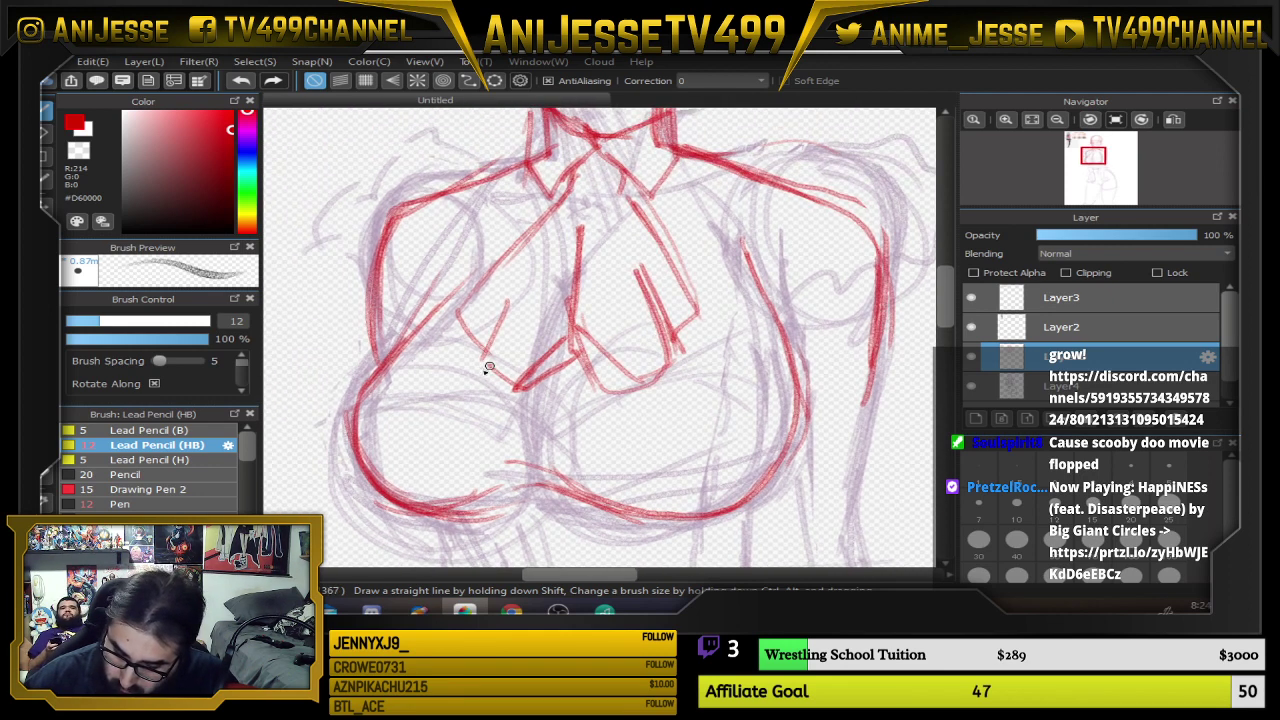
Draw the folded lower layer of the tie across the chest, with small pointed ends beneath both tails
{"action": "mouse_move", "coordinate": [489, 367]}
{"action": "left_mouse_down"}
{"action": "mouse_move", "coordinate": [477, 399]}
{"action": "mouse_move", "coordinate": [496, 419]}
{"action": "mouse_move", "coordinate": [503, 403]}
{"action": "mouse_move", "coordinate": [655, 407]}
{"action": "mouse_move", "coordinate": [505, 409]}
{"action": "mouse_move", "coordinate": [623, 429]}
{"action": "mouse_move", "coordinate": [661, 402]}
{"action": "left_mouse_up"}
{"action": "left_click_drag", "start_coordinate": [702, 412], "coordinate": [698, 385]}
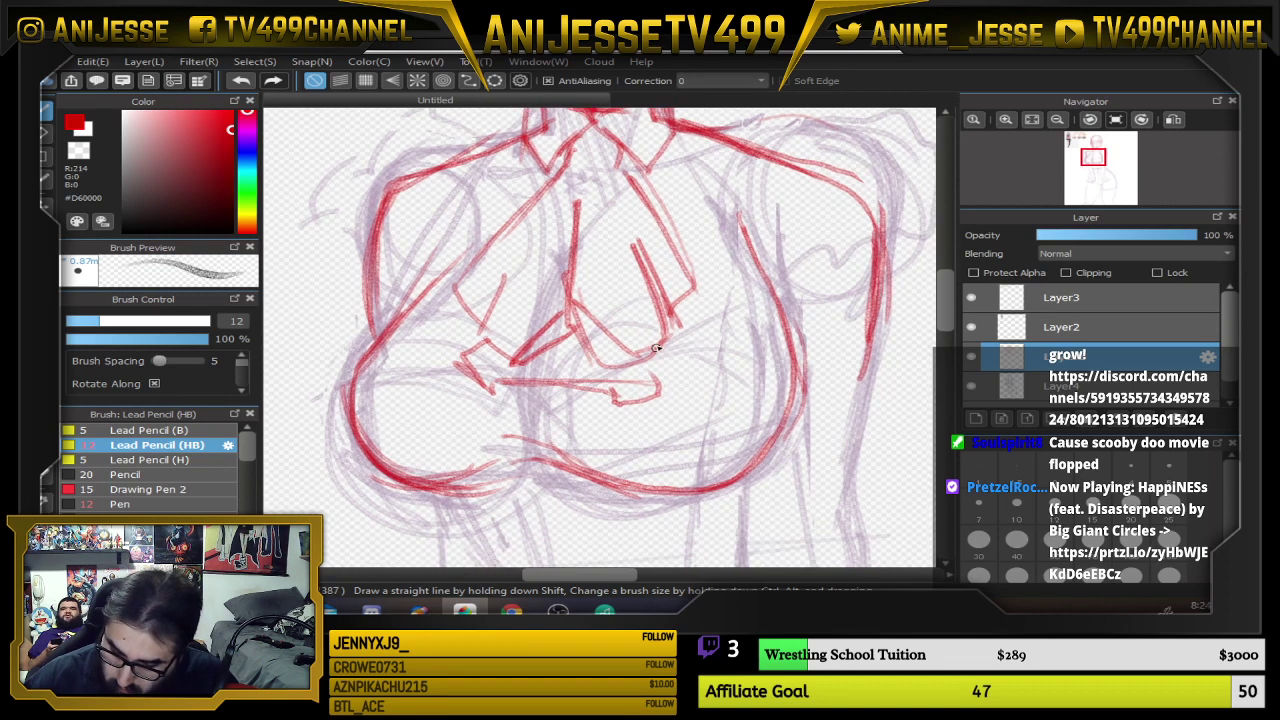
{"action": "mouse_move", "coordinate": [659, 345]}
{"action": "left_mouse_down"}
{"action": "mouse_move", "coordinate": [674, 371]}
{"action": "mouse_move", "coordinate": [632, 393]}
{"action": "mouse_move", "coordinate": [622, 380]}
{"action": "mouse_move", "coordinate": [494, 389]}
{"action": "mouse_move", "coordinate": [494, 377]}
{"action": "mouse_move", "coordinate": [494, 395]}
{"action": "mouse_move", "coordinate": [467, 372]}
{"action": "mouse_move", "coordinate": [484, 345]}
{"action": "left_mouse_up"}
{"action": "left_click_drag", "start_coordinate": [664, 191], "coordinate": [657, 306]}
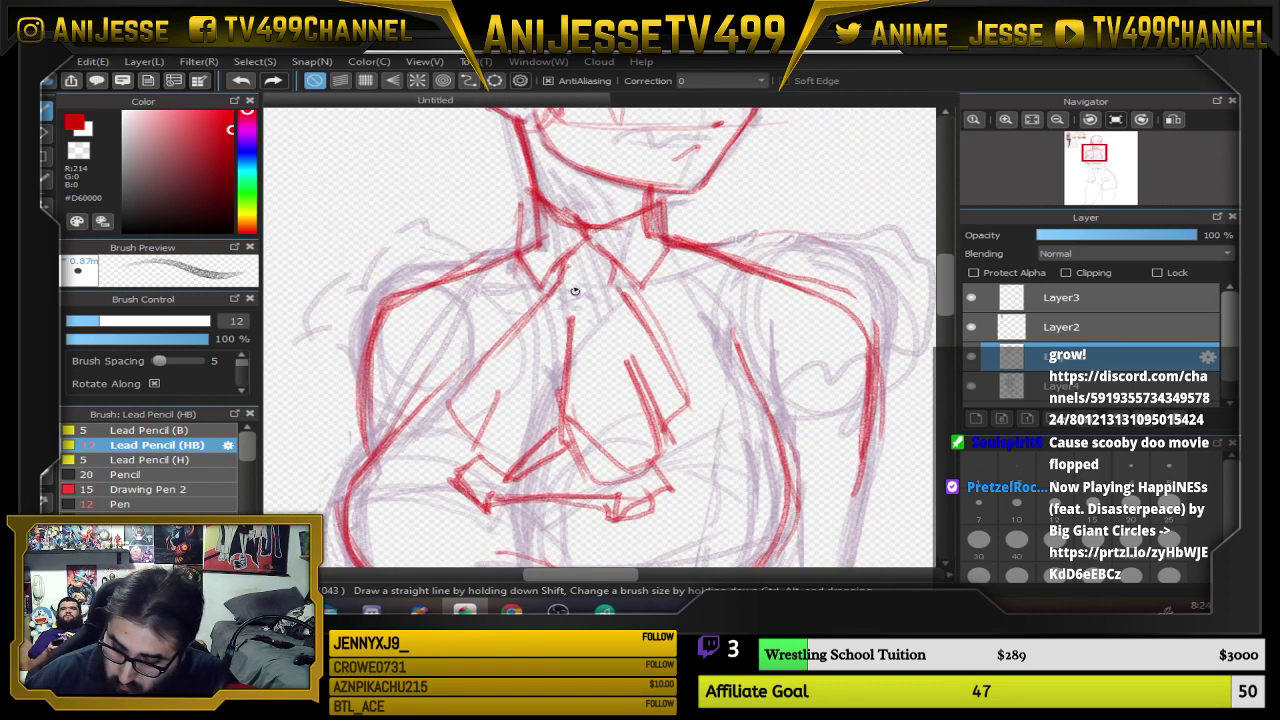
Outline and hatch the tie's knot, shade its left-hand tail with diagonal strokes, and shade the collar beside the neck
{"action": "left_click_drag", "start_coordinate": [564, 256], "coordinate": [569, 284]}
{"action": "left_click_drag", "start_coordinate": [468, 394], "coordinate": [508, 456]}
{"action": "left_click_drag", "start_coordinate": [483, 378], "coordinate": [516, 438]}
{"action": "mouse_move", "coordinate": [499, 361]}
{"action": "left_mouse_down"}
{"action": "mouse_move", "coordinate": [530, 430]}
{"action": "mouse_move", "coordinate": [547, 430]}
{"action": "left_mouse_up"}
{"action": "left_click_drag", "start_coordinate": [566, 274], "coordinate": [603, 313]}
{"action": "mouse_move", "coordinate": [576, 258]}
{"action": "left_mouse_down"}
{"action": "mouse_move", "coordinate": [604, 298]}
{"action": "mouse_move", "coordinate": [580, 250]}
{"action": "mouse_move", "coordinate": [592, 240]}
{"action": "left_mouse_up"}
{"action": "left_click_drag", "start_coordinate": [536, 202], "coordinate": [524, 259]}
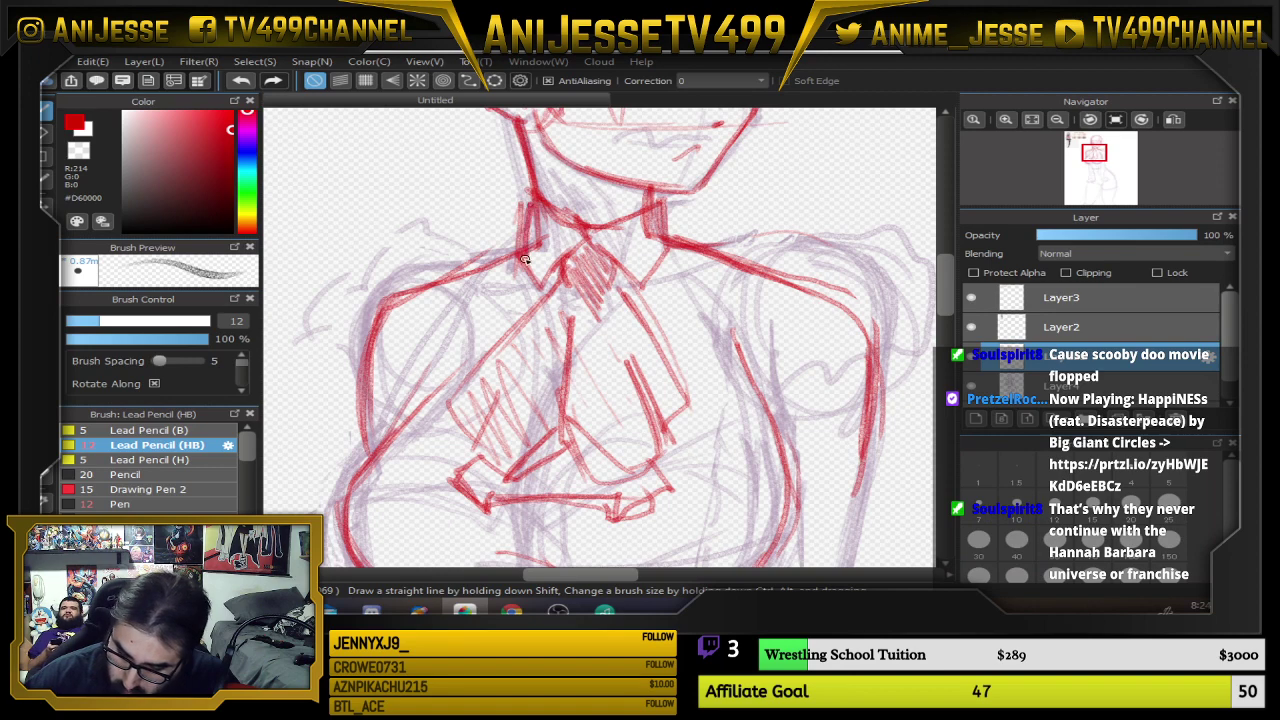
{"action": "left_click_drag", "start_coordinate": [582, 315], "coordinate": [826, 331]}
{"action": "mouse_move", "coordinate": [614, 263]}
{"action": "left_mouse_down"}
{"action": "mouse_move", "coordinate": [674, 263]}
{"action": "mouse_move", "coordinate": [631, 269]}
{"action": "left_mouse_up"}
Erase the curved neckline beneath the chin and redraw the collar's inner edges as a V meeting at the tie knot
{"action": "scroll", "coordinate": [608, 284], "scroll_direction": "down", "scroll_amount": 2}
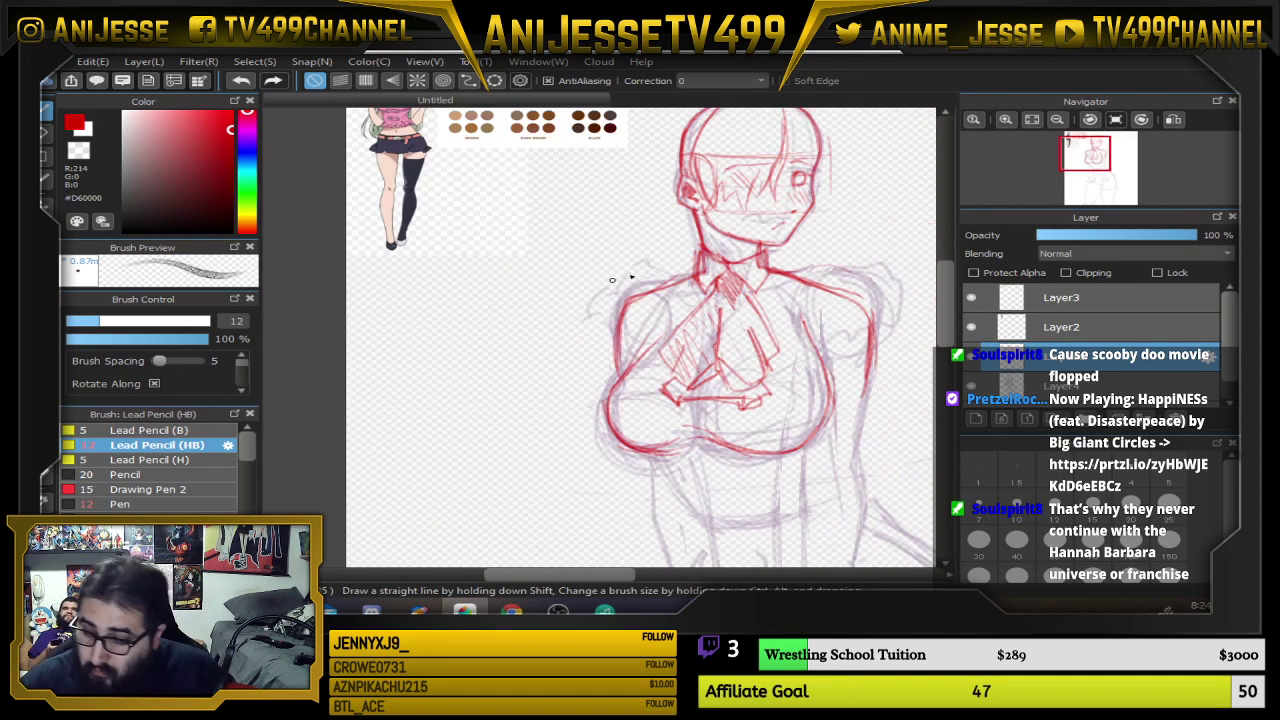
{"action": "scroll", "coordinate": [612, 279], "scroll_direction": "up", "scroll_amount": 4}
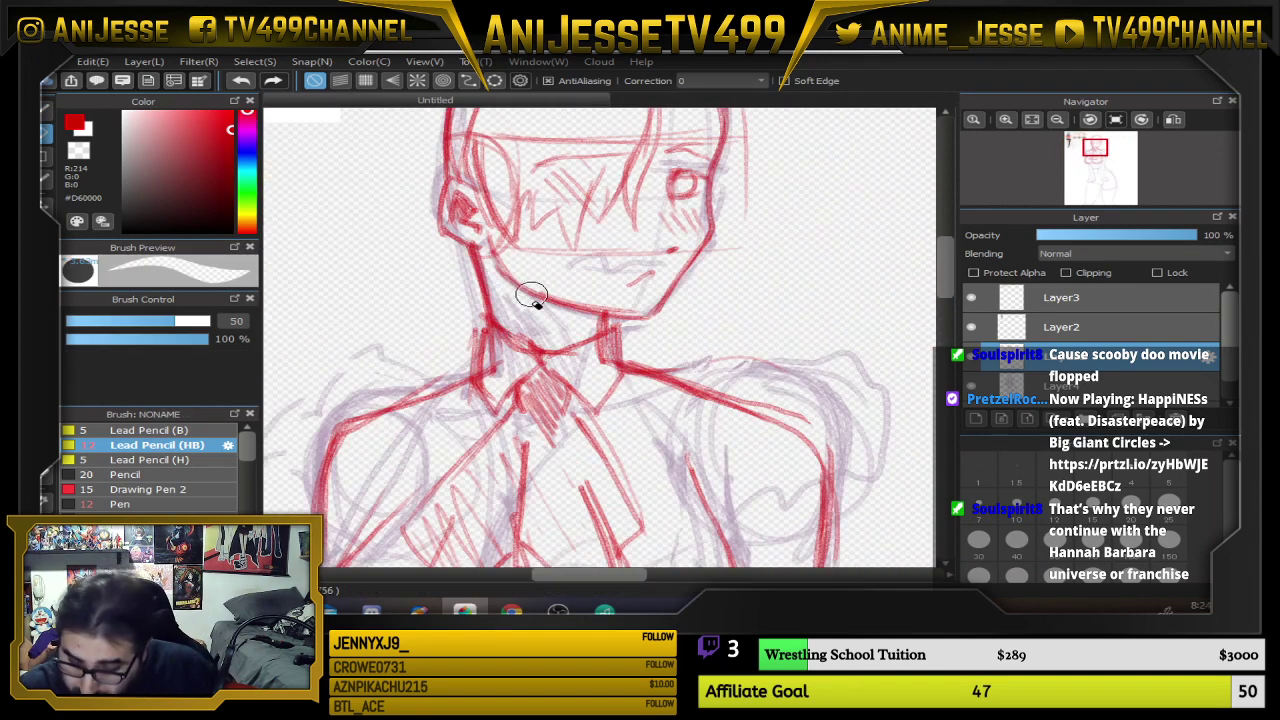
{"action": "key", "text": "e"}
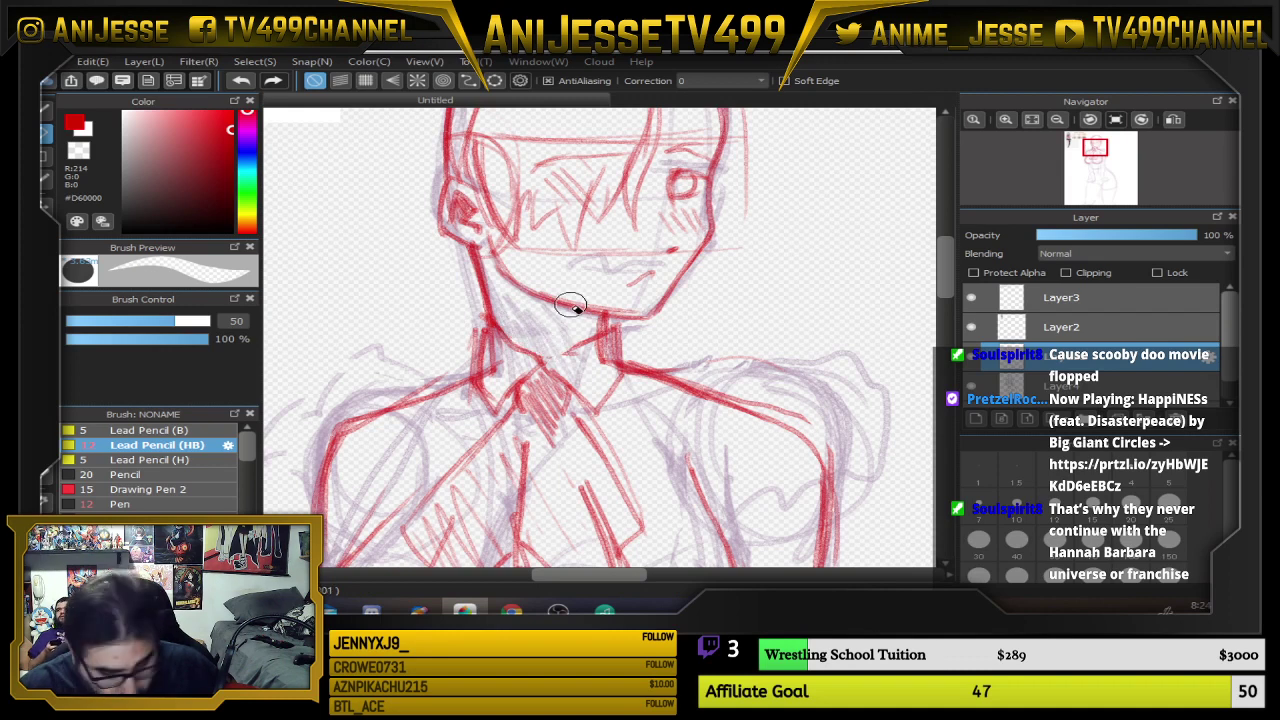
{"action": "key", "text": "b"}
{"action": "mouse_move", "coordinate": [487, 280]}
{"action": "left_mouse_down"}
{"action": "mouse_move", "coordinate": [506, 335]}
{"action": "mouse_move", "coordinate": [546, 362]}
{"action": "left_mouse_up"}
{"action": "mouse_move", "coordinate": [494, 330]}
{"action": "left_mouse_down"}
{"action": "mouse_move", "coordinate": [542, 363]}
{"action": "mouse_move", "coordinate": [597, 333]}
{"action": "mouse_move", "coordinate": [533, 366]}
{"action": "mouse_move", "coordinate": [604, 332]}
{"action": "left_mouse_up"}
{"action": "mouse_move", "coordinate": [606, 333]}
{"action": "left_mouse_down"}
{"action": "mouse_move", "coordinate": [533, 365]}
{"action": "mouse_move", "coordinate": [604, 332]}
{"action": "left_mouse_up"}
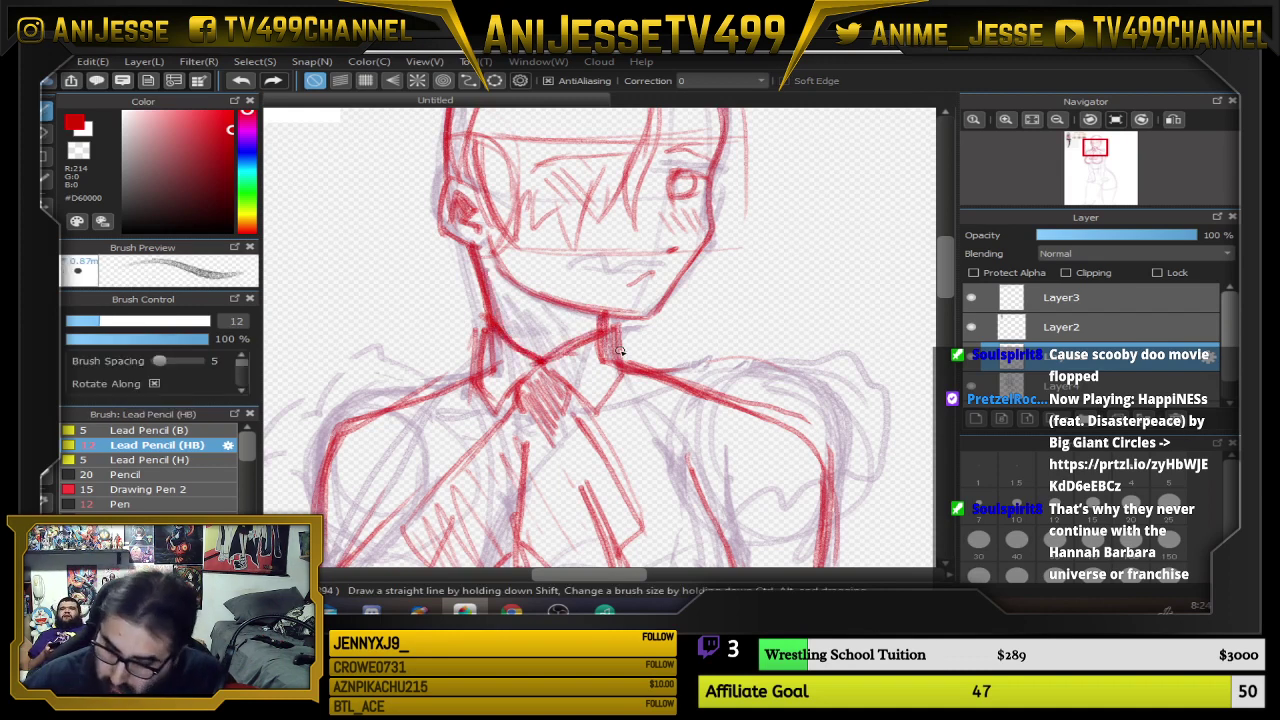
Examine the reference character's blouse fastenings, ruffled hem and belt, and return to the figure's chest and waist
{"action": "scroll", "coordinate": [620, 351], "scroll_direction": "down", "scroll_amount": 5}
{"action": "left_click_drag", "start_coordinate": [543, 394], "coordinate": [606, 271]}
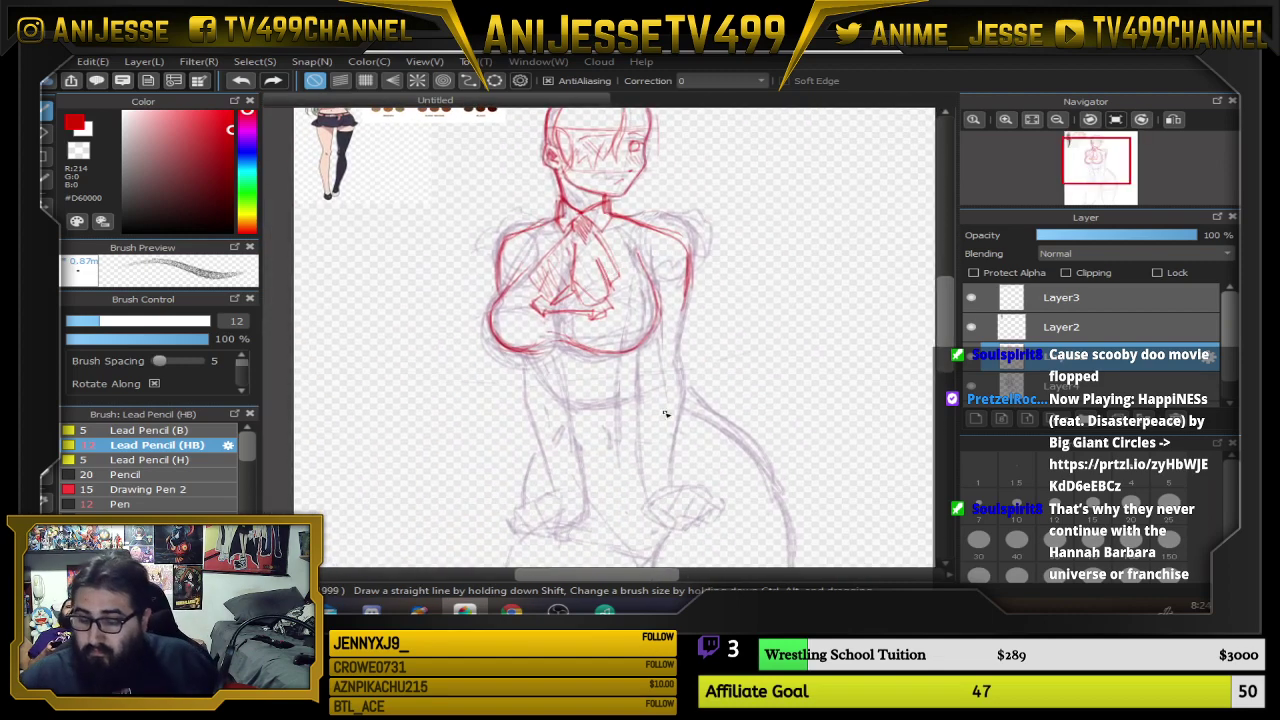
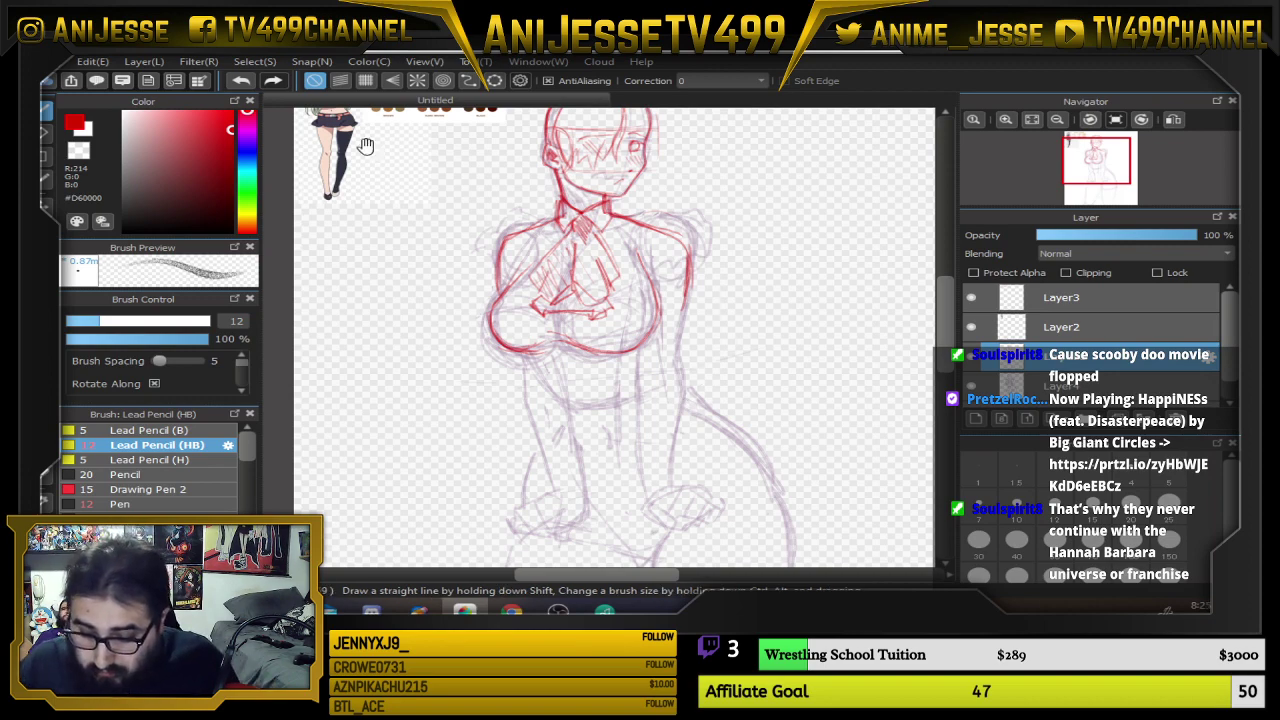
{"action": "left_click_drag", "start_coordinate": [366, 146], "coordinate": [418, 254]}
{"action": "scroll", "coordinate": [402, 227], "scroll_direction": "up", "scroll_amount": 6}
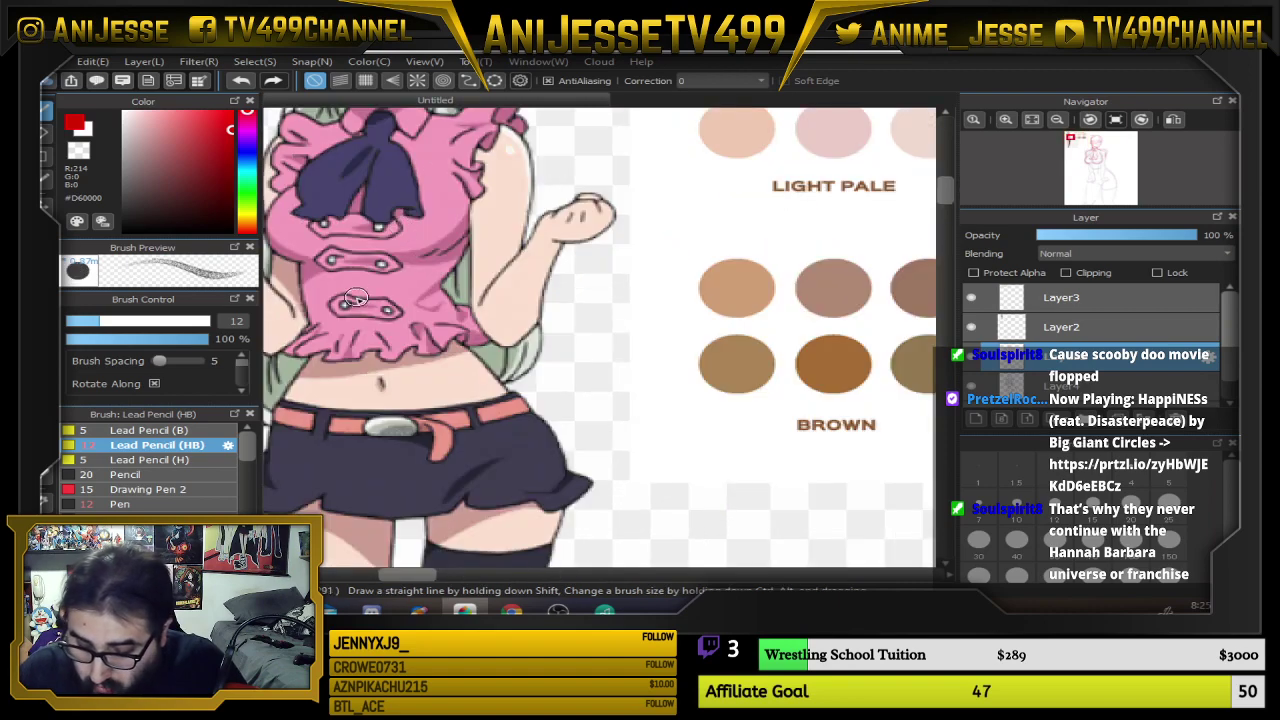
{"action": "scroll", "coordinate": [472, 307], "scroll_direction": "down", "scroll_amount": 6}
{"action": "left_click_drag", "start_coordinate": [591, 414], "coordinate": [300, 160]}
{"action": "left_click_drag", "start_coordinate": [774, 392], "coordinate": [651, 208]}
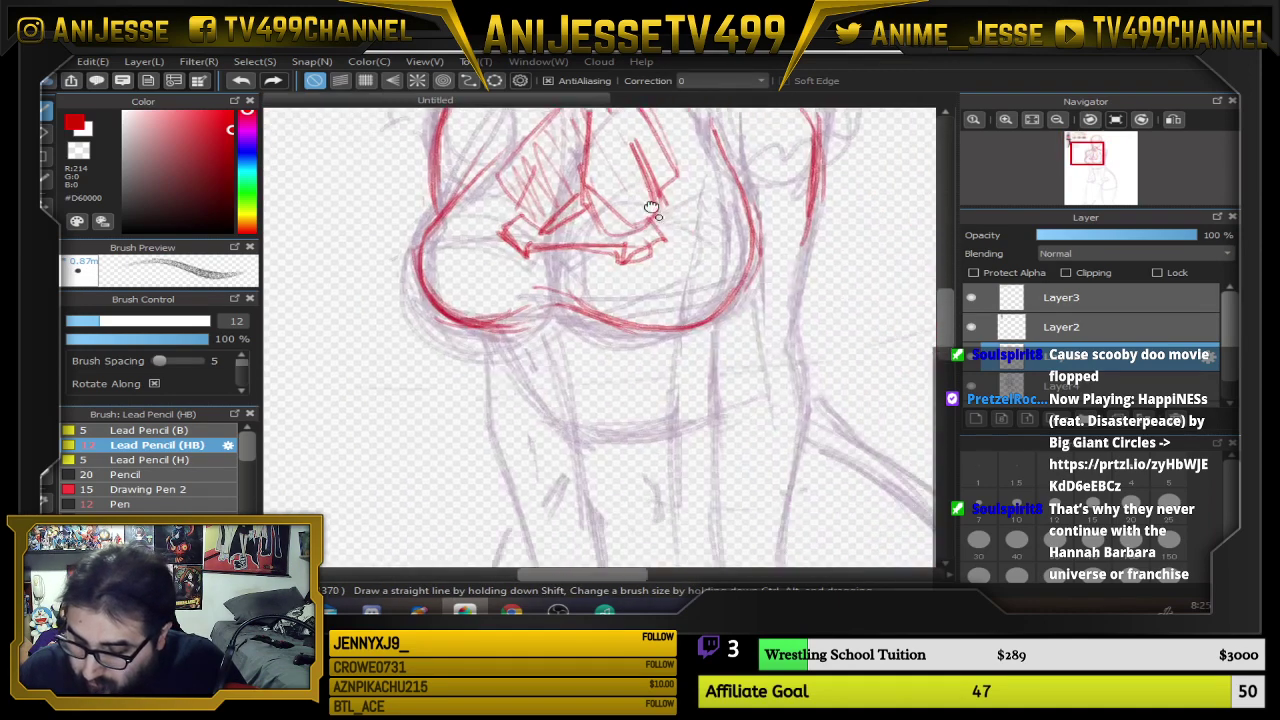
Sketch two horizontal ribbon-shaped fasteners in red on the blouse's midriff, one above the other below the bust
{"action": "scroll", "coordinate": [575, 258], "scroll_direction": "up", "scroll_amount": 2}
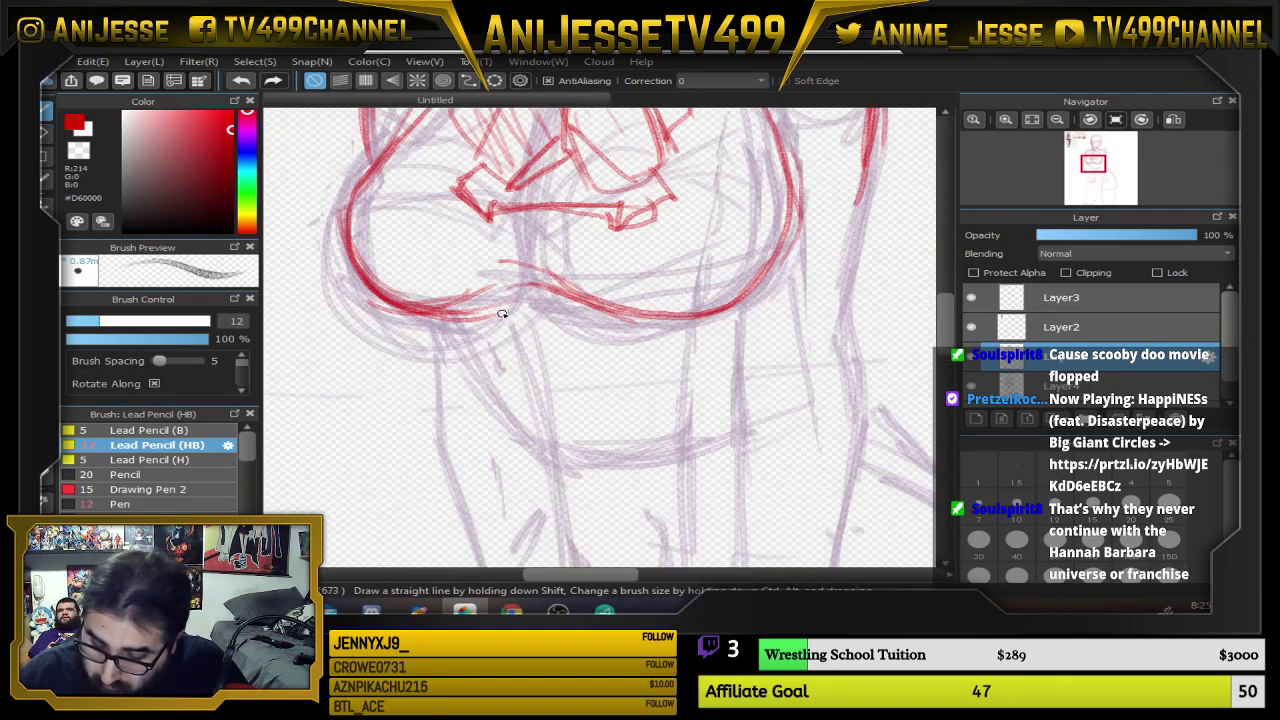
{"action": "mouse_move", "coordinate": [502, 314]}
{"action": "left_mouse_down"}
{"action": "mouse_move", "coordinate": [510, 354]}
{"action": "mouse_move", "coordinate": [518, 344]}
{"action": "mouse_move", "coordinate": [500, 317]}
{"action": "mouse_move", "coordinate": [591, 311]}
{"action": "left_mouse_up"}
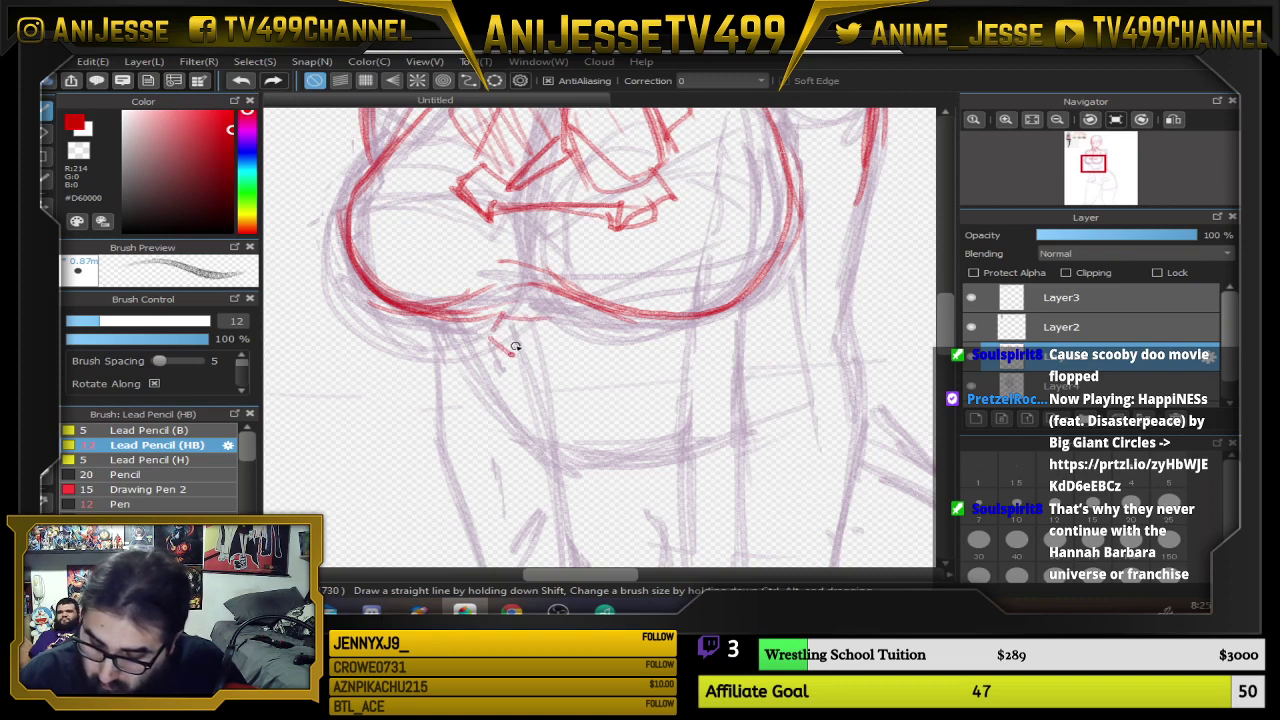
{"action": "mouse_move", "coordinate": [517, 347]}
{"action": "left_mouse_down"}
{"action": "mouse_move", "coordinate": [622, 327]}
{"action": "mouse_move", "coordinate": [579, 340]}
{"action": "mouse_move", "coordinate": [629, 337]}
{"action": "left_mouse_up"}
{"action": "left_click_drag", "start_coordinate": [737, 349], "coordinate": [708, 284]}
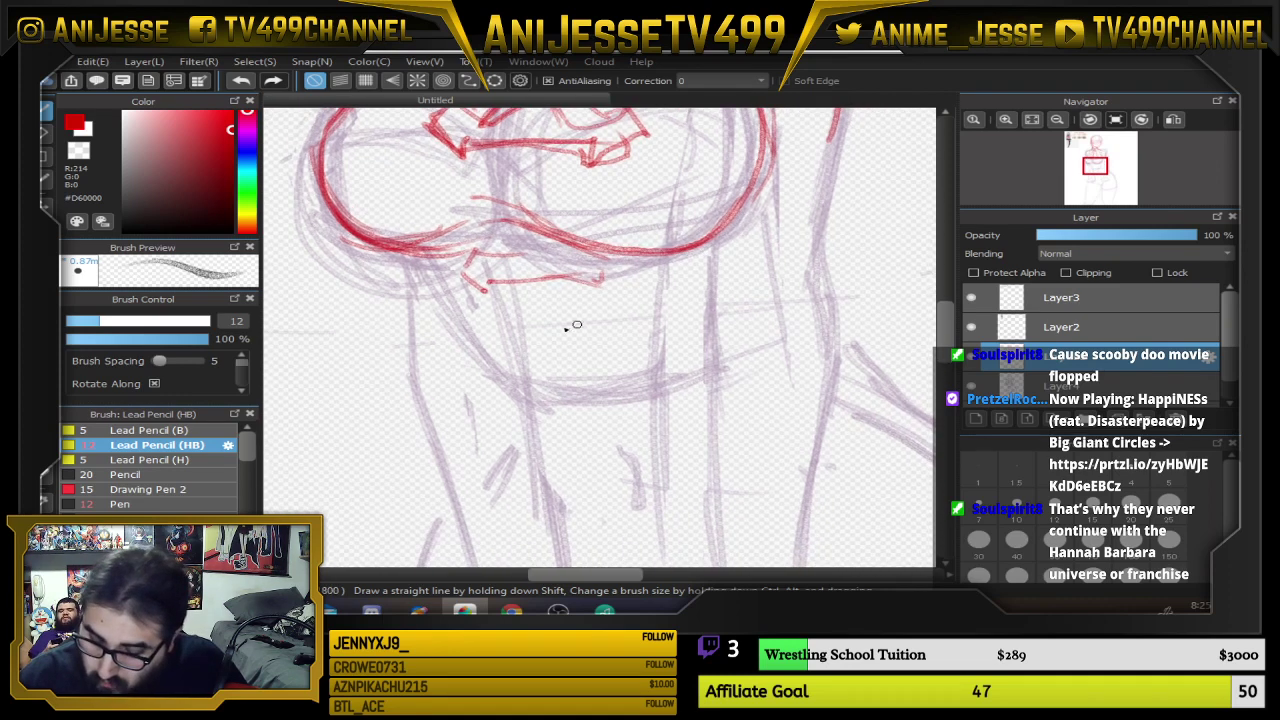
{"action": "left_click_drag", "start_coordinate": [524, 357], "coordinate": [605, 344]}
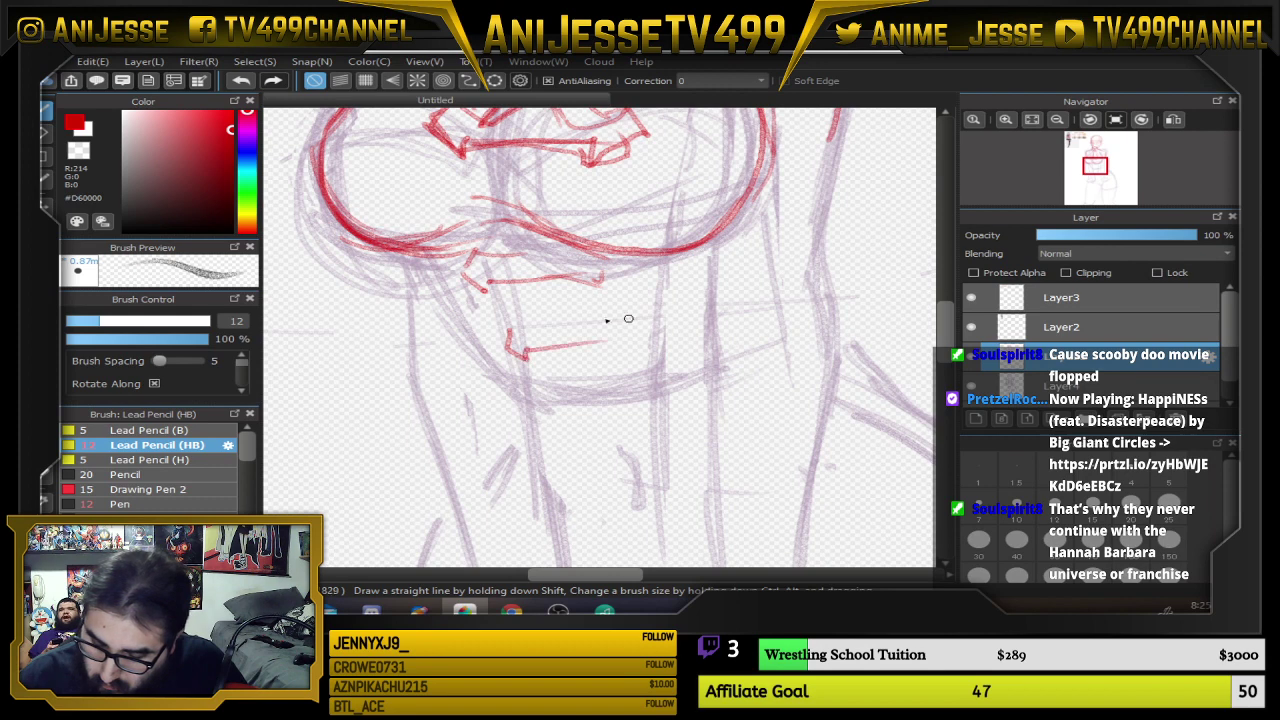
{"action": "mouse_move", "coordinate": [509, 330]}
{"action": "left_mouse_down"}
{"action": "mouse_move", "coordinate": [610, 313]}
{"action": "mouse_move", "coordinate": [640, 322]}
{"action": "left_mouse_up"}
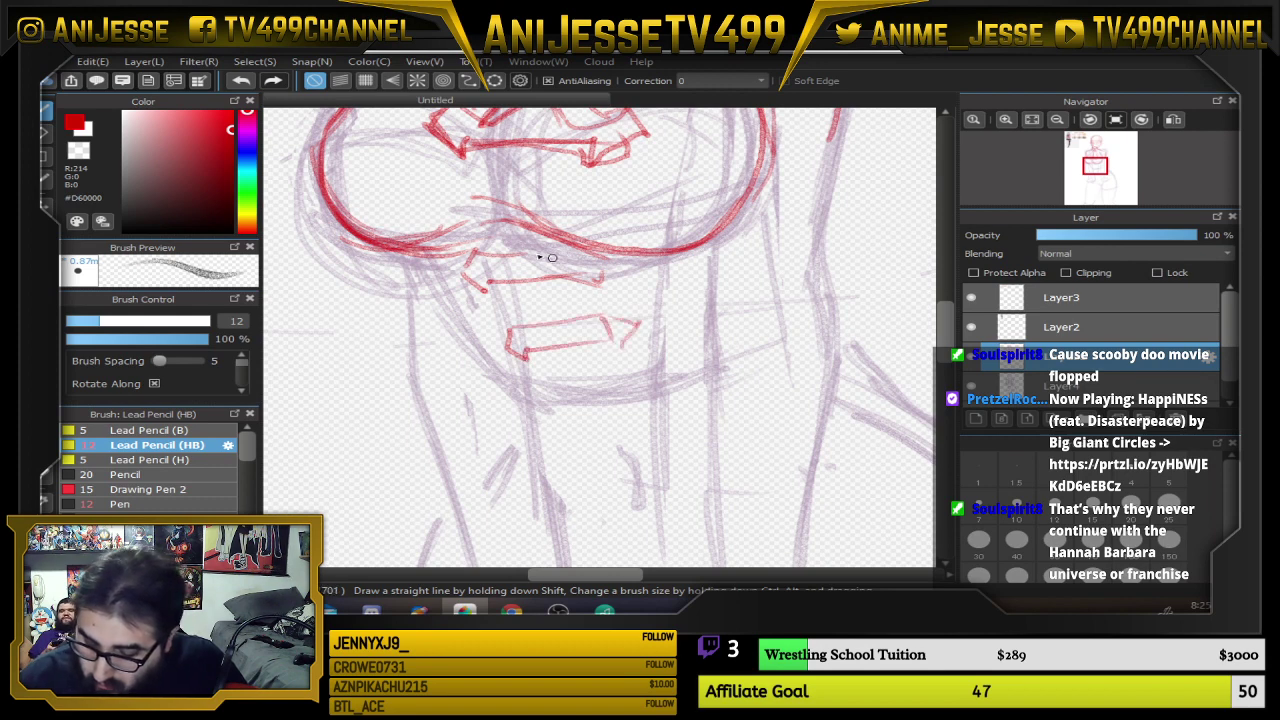
Sketch the blouse's near waist edge curving in below the bust and its wavy ruffled hem, following the reference character
{"action": "mouse_move", "coordinate": [416, 250]}
{"action": "left_mouse_down"}
{"action": "mouse_move", "coordinate": [479, 330]}
{"action": "mouse_move", "coordinate": [455, 306]}
{"action": "mouse_move", "coordinate": [484, 362]}
{"action": "mouse_move", "coordinate": [518, 396]}
{"action": "left_mouse_up"}
{"action": "scroll", "coordinate": [619, 272], "scroll_direction": "down", "scroll_amount": 3}
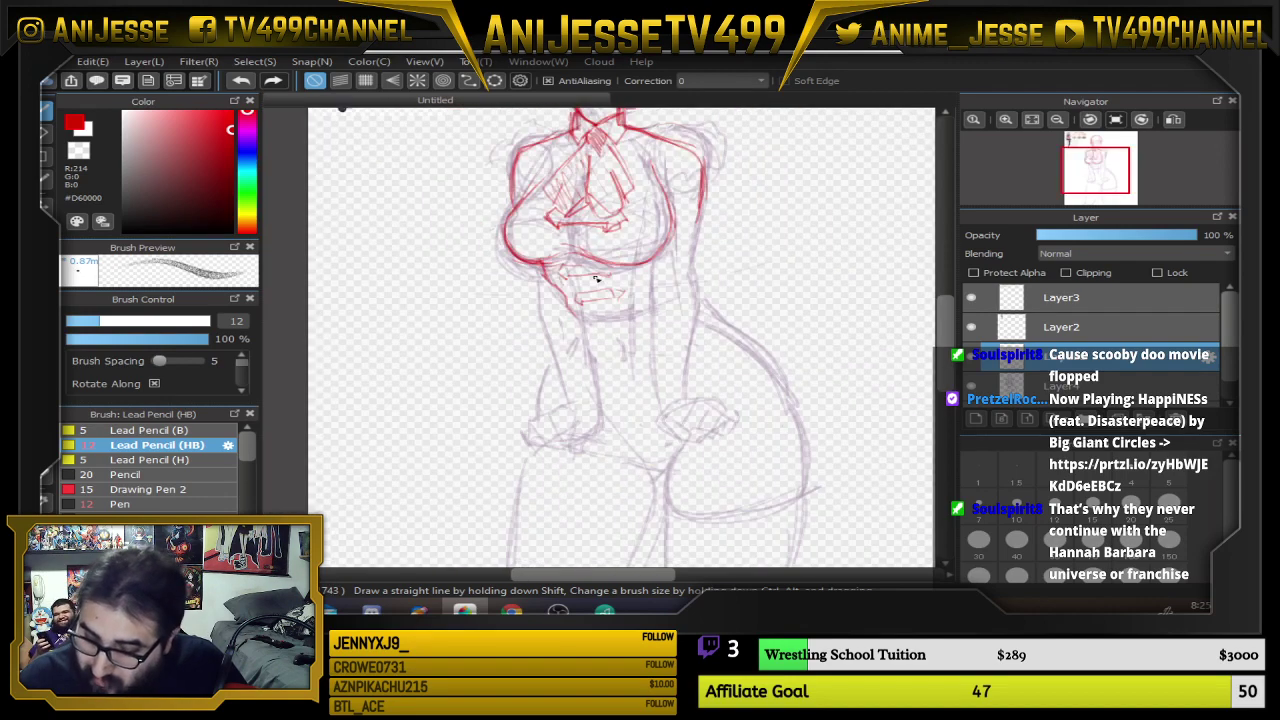
{"action": "left_click_drag", "start_coordinate": [619, 272], "coordinate": [634, 386]}
{"action": "scroll", "coordinate": [401, 174], "scroll_direction": "up", "scroll_amount": 2}
{"action": "left_click_drag", "start_coordinate": [401, 174], "coordinate": [494, 446]}
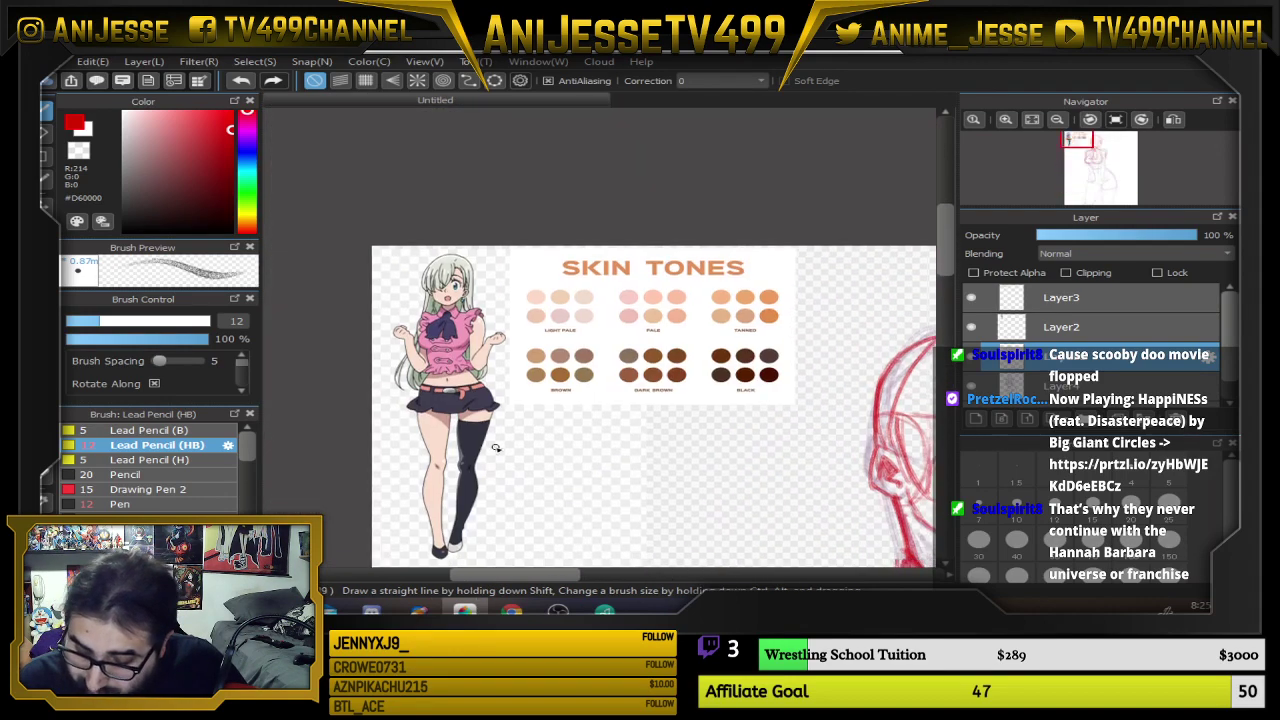
{"action": "scroll", "coordinate": [456, 364], "scroll_direction": "up", "scroll_amount": 3}
{"action": "scroll", "coordinate": [458, 363], "scroll_direction": "down", "scroll_amount": 5}
{"action": "left_click_drag", "start_coordinate": [755, 475], "coordinate": [513, 187]}
{"action": "scroll", "coordinate": [404, 307], "scroll_direction": "up", "scroll_amount": 2}
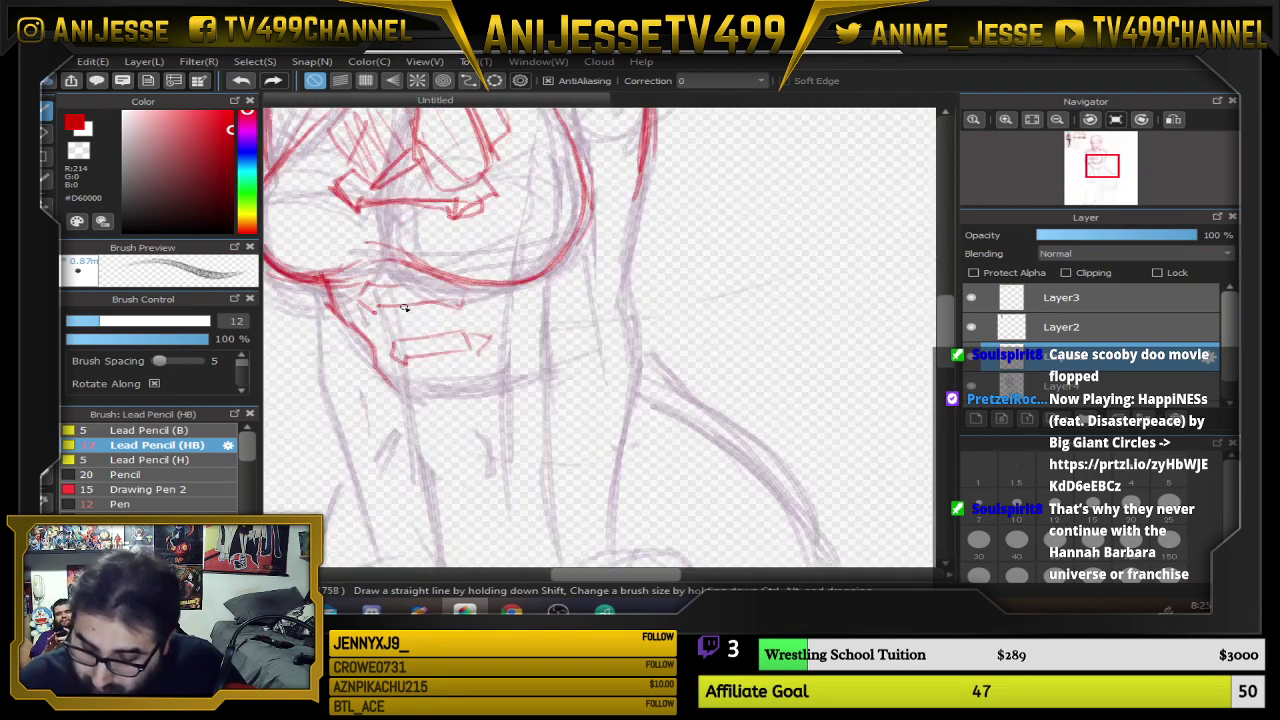
{"action": "mouse_move", "coordinate": [382, 356]}
{"action": "left_mouse_down"}
{"action": "mouse_move", "coordinate": [353, 395]}
{"action": "mouse_move", "coordinate": [372, 422]}
{"action": "mouse_move", "coordinate": [407, 419]}
{"action": "mouse_move", "coordinate": [393, 407]}
{"action": "mouse_move", "coordinate": [418, 426]}
{"action": "mouse_move", "coordinate": [456, 405]}
{"action": "mouse_move", "coordinate": [446, 400]}
{"action": "mouse_move", "coordinate": [483, 419]}
{"action": "mouse_move", "coordinate": [567, 406]}
{"action": "mouse_move", "coordinate": [559, 383]}
{"action": "mouse_move", "coordinate": [542, 393]}
{"action": "mouse_move", "coordinate": [579, 375]}
{"action": "left_mouse_up"}
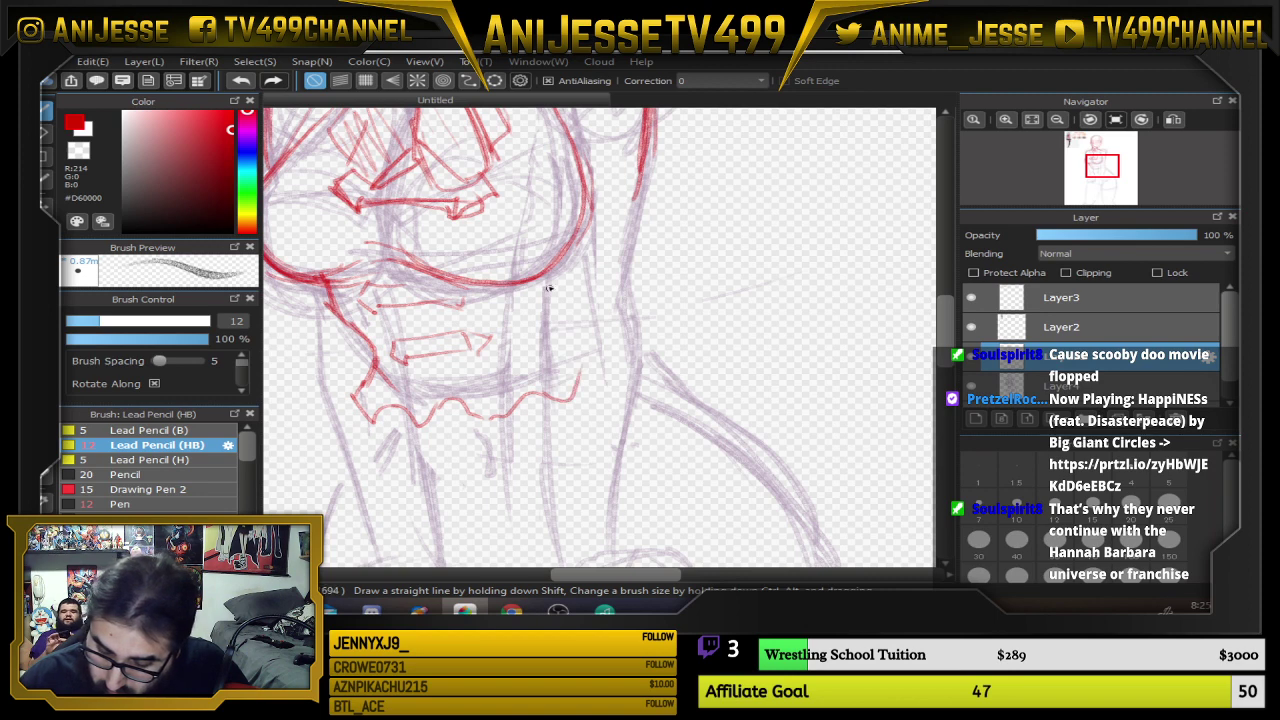
Sketch the blouse's far side edge below the bust and a small contour mark at the outer side of each arm
{"action": "left_click_drag", "start_coordinate": [558, 259], "coordinate": [544, 359]}
{"action": "left_click_drag", "start_coordinate": [552, 309], "coordinate": [549, 356]}
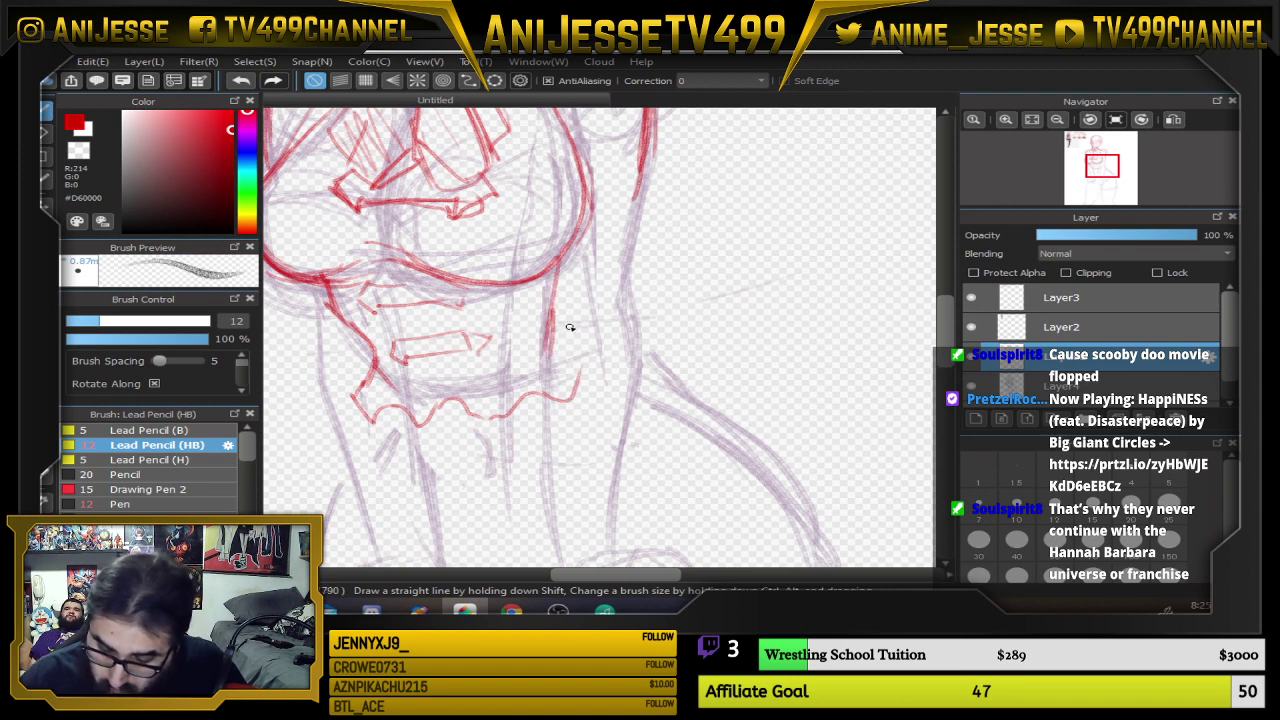
{"action": "left_click_drag", "start_coordinate": [656, 347], "coordinate": [636, 336]}
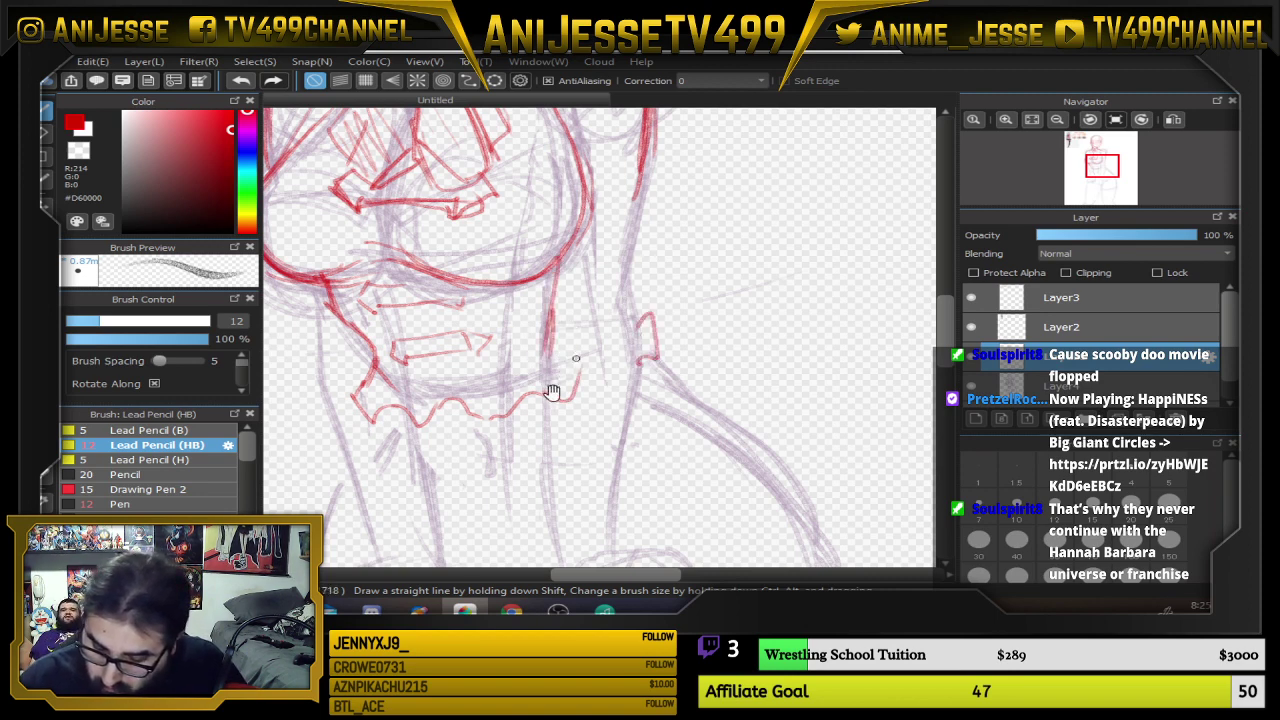
{"action": "left_click_drag", "start_coordinate": [553, 392], "coordinate": [710, 345]}
{"action": "left_click_drag", "start_coordinate": [485, 381], "coordinate": [478, 353]}
{"action": "left_click_drag", "start_coordinate": [675, 272], "coordinate": [699, 331]}
{"action": "left_click_drag", "start_coordinate": [638, 239], "coordinate": [646, 314]}
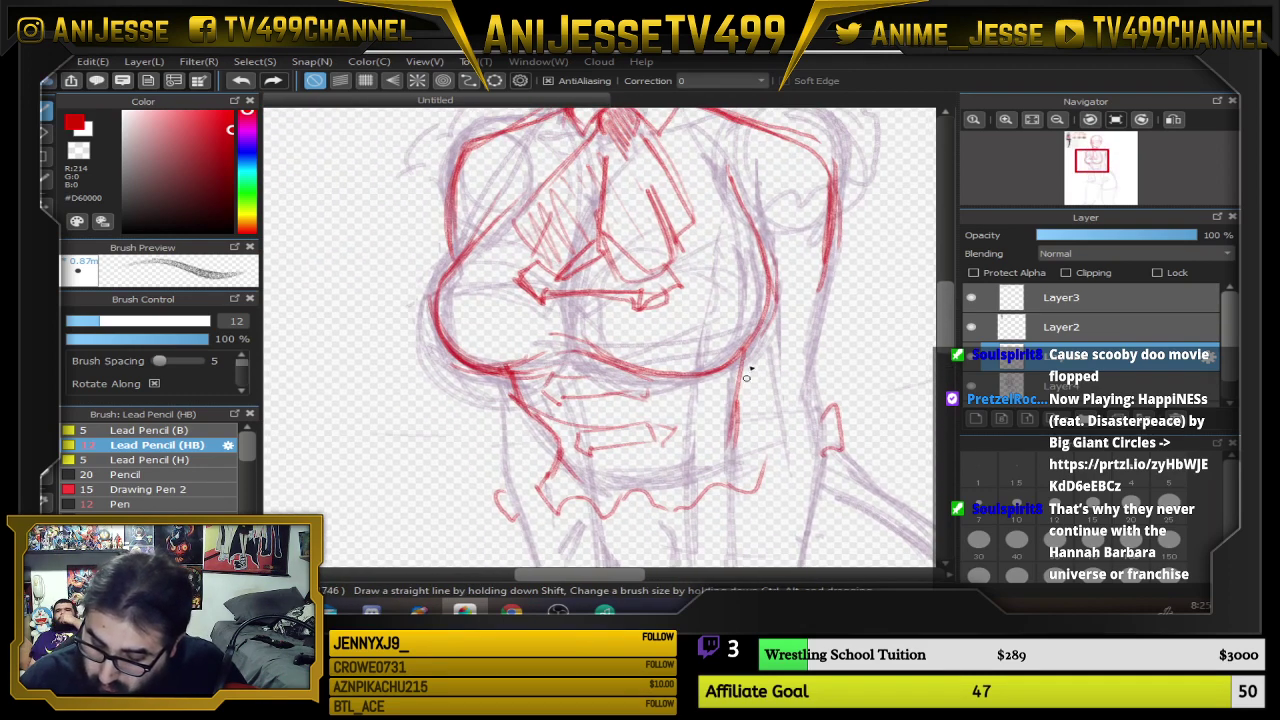
Examine the reference character's blouse and ruffled shoulders against the sketched upper body
{"action": "scroll", "coordinate": [806, 389], "scroll_direction": "up", "scroll_amount": 2}
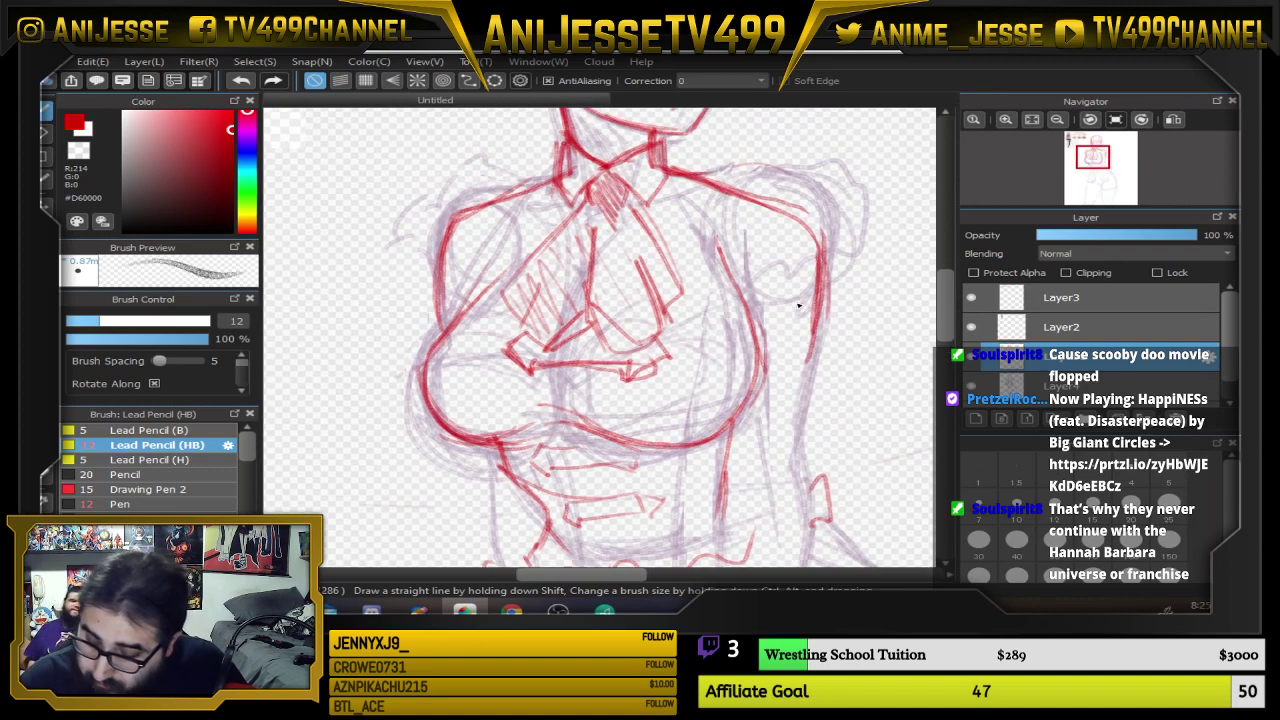
{"action": "scroll", "coordinate": [585, 276], "scroll_direction": "down", "scroll_amount": 2}
{"action": "scroll", "coordinate": [528, 297], "scroll_direction": "up", "scroll_amount": 2}
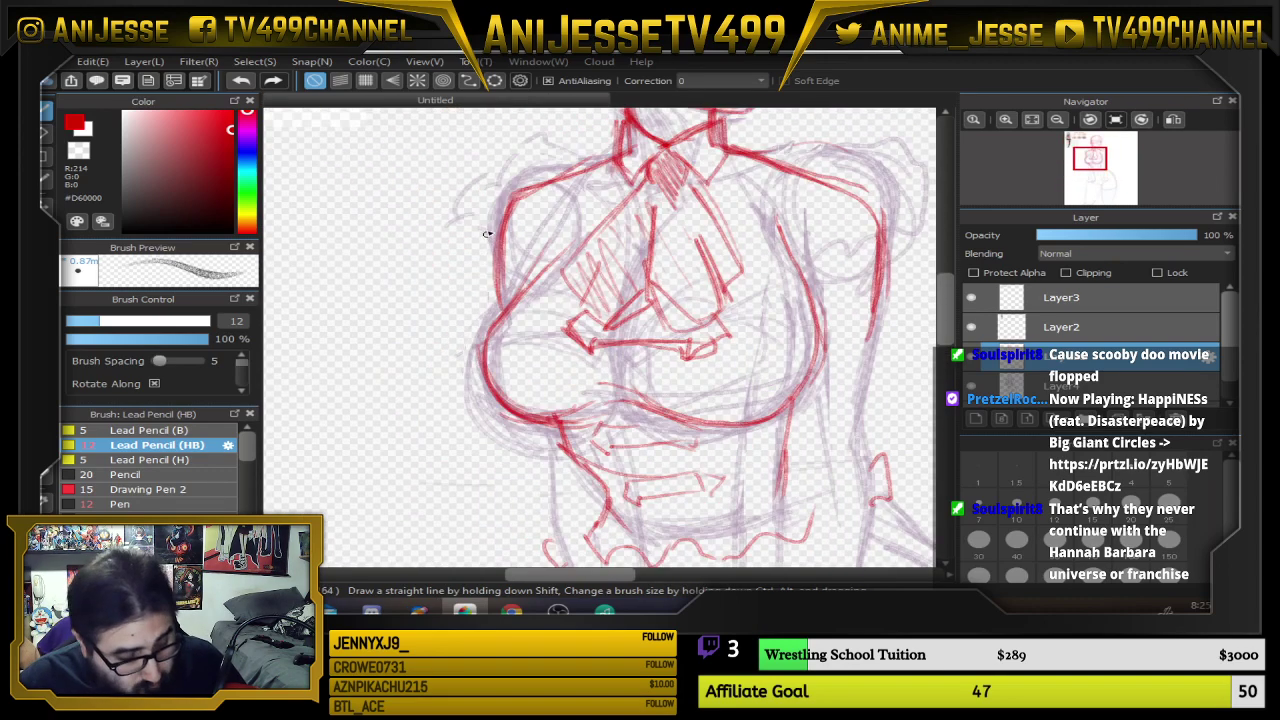
{"action": "key", "text": "e"}
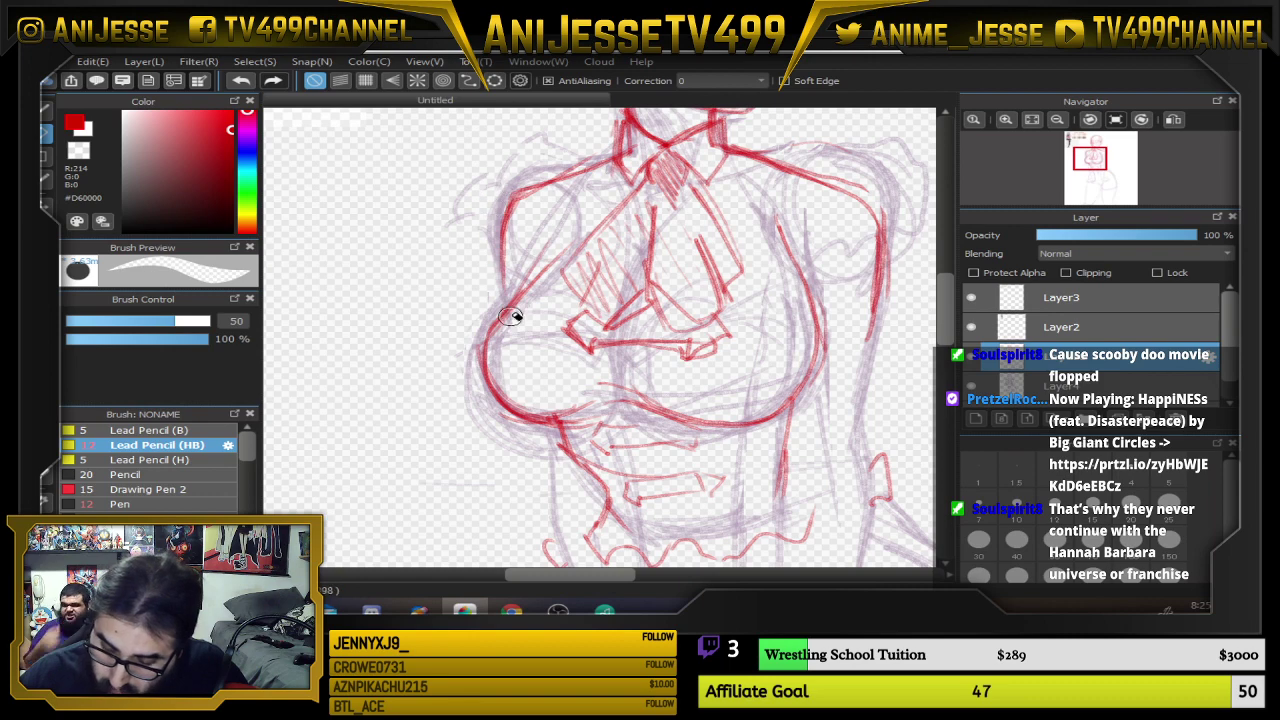
{"action": "key", "text": "b"}
{"action": "mouse_move", "coordinate": [461, 287]}
{"action": "left_mouse_down"}
{"action": "mouse_move", "coordinate": [654, 397]}
{"action": "mouse_move", "coordinate": [653, 474]}
{"action": "left_mouse_up"}
{"action": "scroll", "coordinate": [470, 155], "scroll_direction": "up", "scroll_amount": 2}
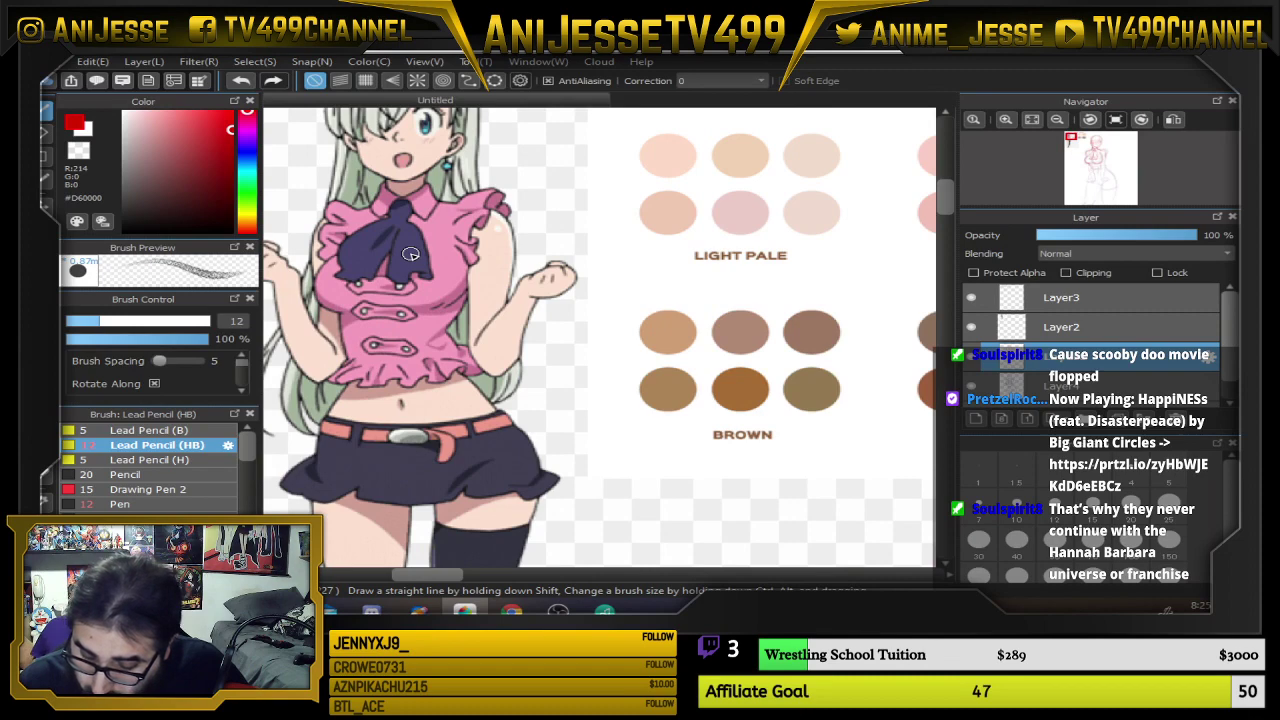
{"action": "scroll", "coordinate": [410, 254], "scroll_direction": "down", "scroll_amount": 3}
{"action": "left_click_drag", "start_coordinate": [465, 337], "coordinate": [280, 192]}
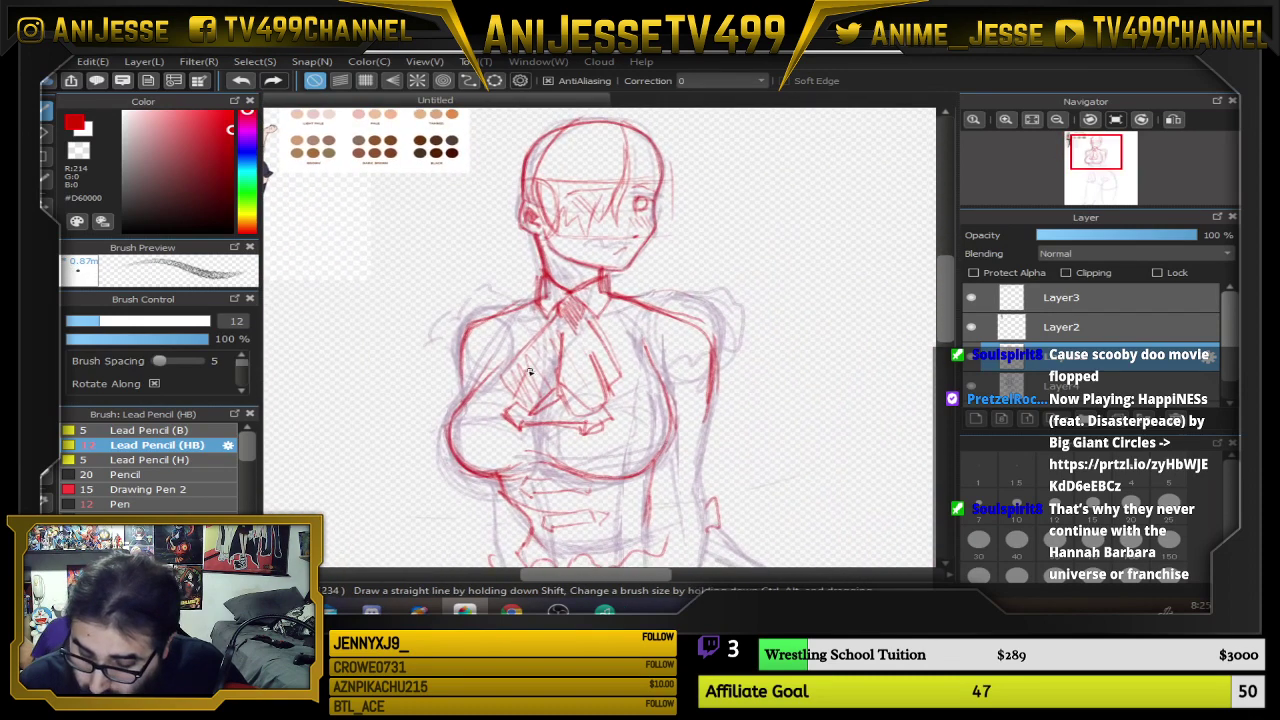
Sketch the ruffled sleeve trim over both shoulders of the figure in red
{"action": "scroll", "coordinate": [501, 357], "scroll_direction": "up", "scroll_amount": 2}
{"action": "mouse_move", "coordinate": [390, 350]}
{"action": "left_mouse_down"}
{"action": "mouse_move", "coordinate": [403, 308]}
{"action": "mouse_move", "coordinate": [424, 368]}
{"action": "left_mouse_up"}
{"action": "mouse_move", "coordinate": [419, 322]}
{"action": "left_mouse_down"}
{"action": "mouse_move", "coordinate": [473, 390]}
{"action": "mouse_move", "coordinate": [422, 351]}
{"action": "mouse_move", "coordinate": [440, 282]}
{"action": "mouse_move", "coordinate": [468, 256]}
{"action": "mouse_move", "coordinate": [575, 231]}
{"action": "mouse_move", "coordinate": [436, 273]}
{"action": "left_mouse_up"}
{"action": "left_click_drag", "start_coordinate": [768, 323], "coordinate": [571, 285]}
{"action": "mouse_move", "coordinate": [611, 334]}
{"action": "left_mouse_down"}
{"action": "mouse_move", "coordinate": [650, 318]}
{"action": "mouse_move", "coordinate": [673, 337]}
{"action": "mouse_move", "coordinate": [694, 311]}
{"action": "mouse_move", "coordinate": [729, 318]}
{"action": "mouse_move", "coordinate": [767, 292]}
{"action": "mouse_move", "coordinate": [771, 241]}
{"action": "mouse_move", "coordinate": [741, 263]}
{"action": "mouse_move", "coordinate": [713, 237]}
{"action": "mouse_move", "coordinate": [655, 232]}
{"action": "left_mouse_up"}
{"action": "left_click_drag", "start_coordinate": [762, 302], "coordinate": [748, 345]}
{"action": "mouse_move", "coordinate": [627, 367]}
{"action": "left_mouse_down"}
{"action": "mouse_move", "coordinate": [644, 306]}
{"action": "mouse_move", "coordinate": [766, 372]}
{"action": "left_mouse_up"}
{"action": "left_click_drag", "start_coordinate": [612, 228], "coordinate": [708, 263]}
Sketch the navel mark and the curved skirt waistline across the belly up to the far hip
{"action": "scroll", "coordinate": [748, 244], "scroll_direction": "down", "scroll_amount": 5}
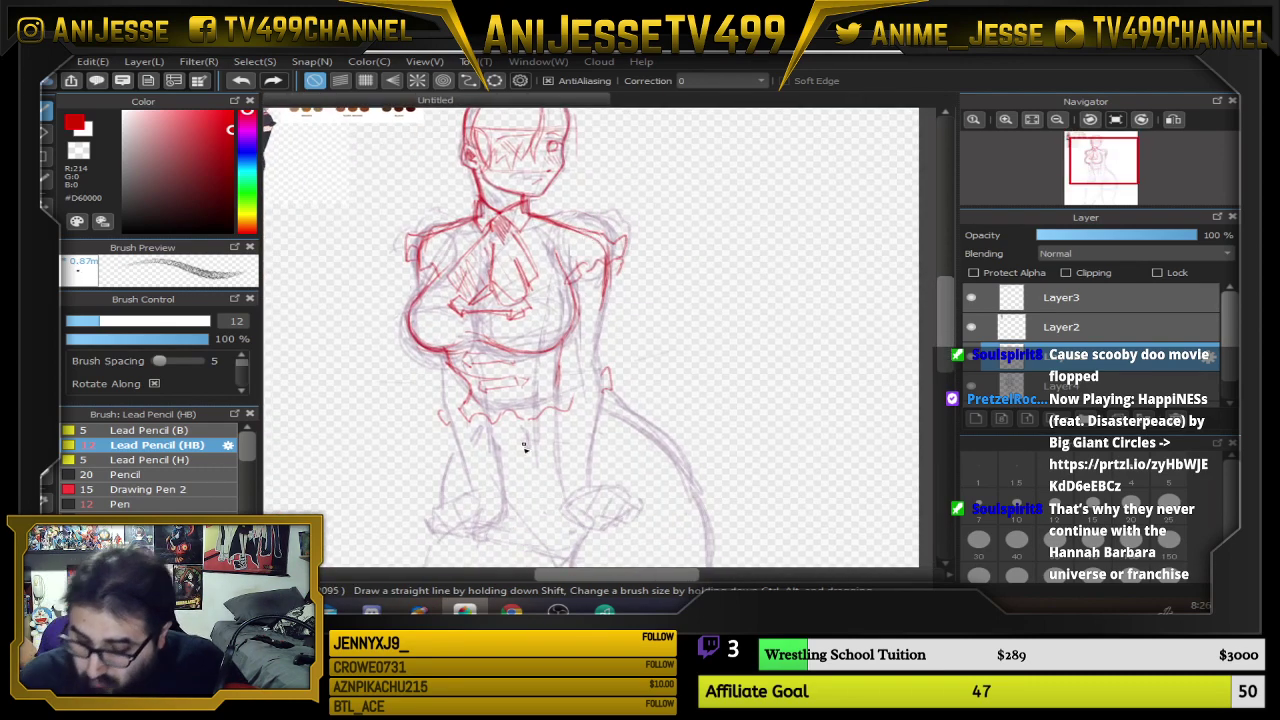
{"action": "scroll", "coordinate": [505, 260], "scroll_direction": "up", "scroll_amount": 3}
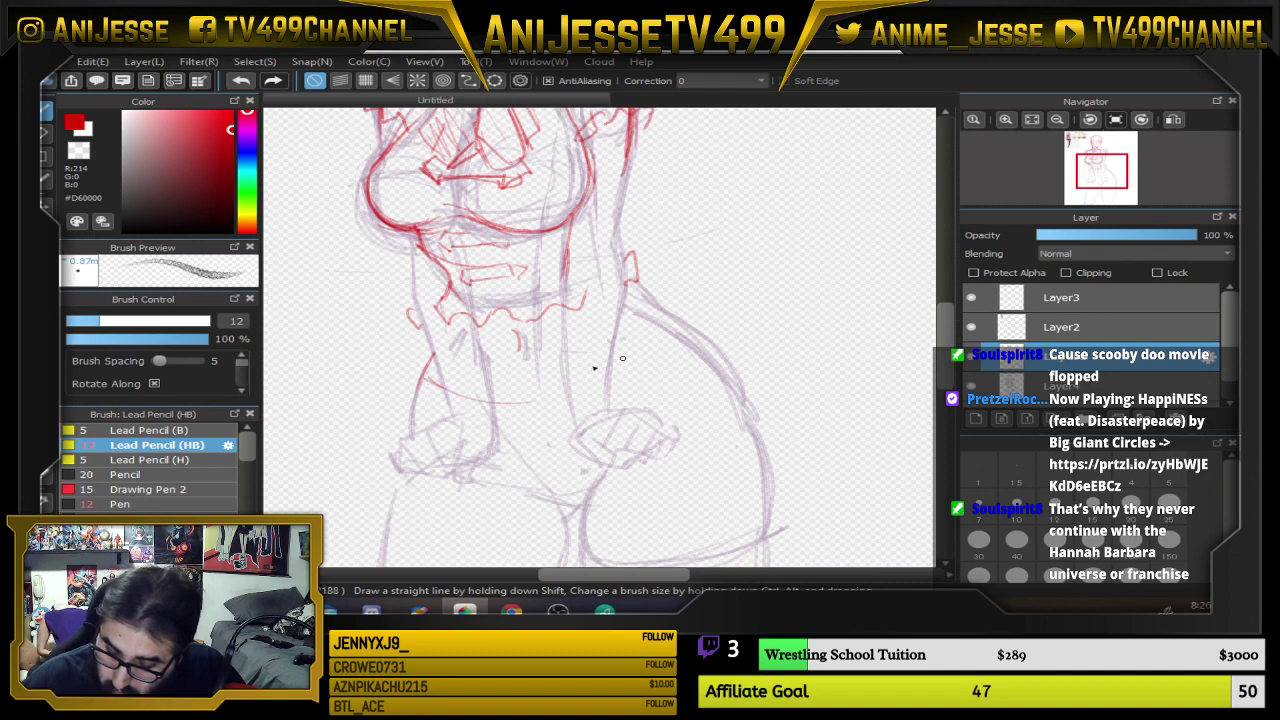
{"action": "left_click_drag", "start_coordinate": [528, 405], "coordinate": [684, 326]}
{"action": "scroll", "coordinate": [448, 405], "scroll_direction": "down", "scroll_amount": 3}
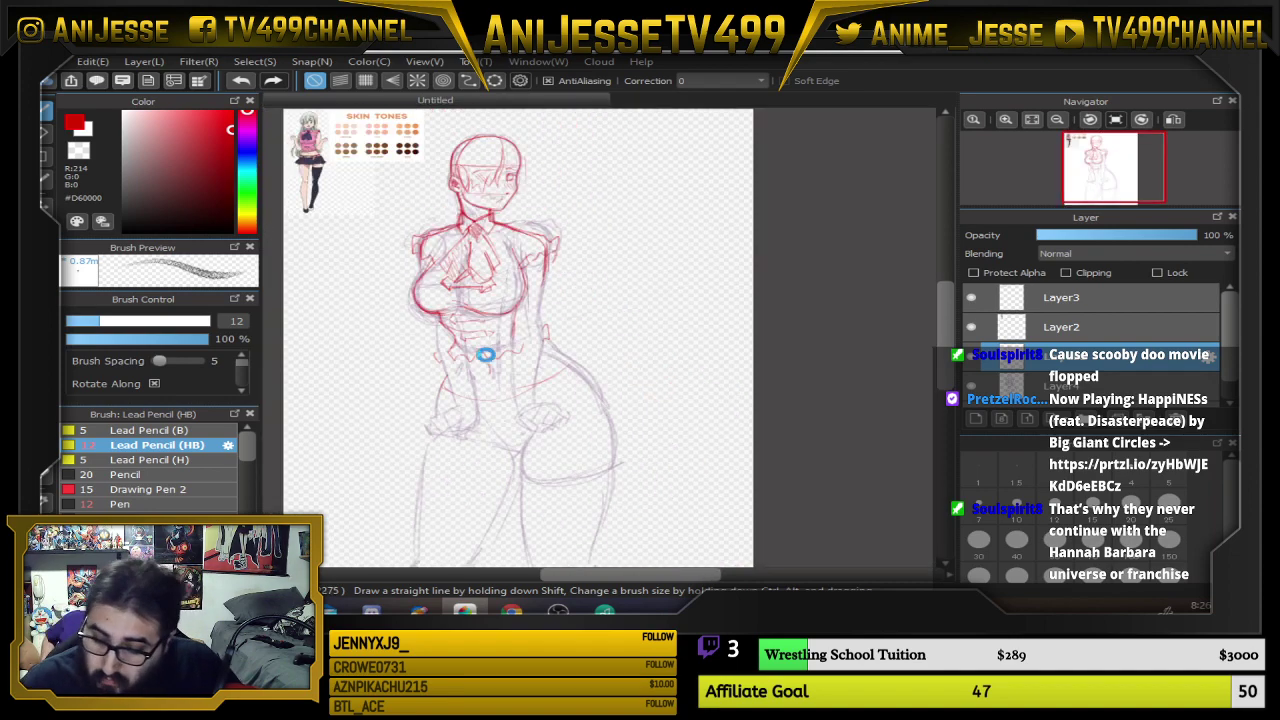
{"action": "scroll", "coordinate": [486, 351], "scroll_direction": "down", "scroll_amount": 1}
{"action": "scroll", "coordinate": [425, 345], "scroll_direction": "up", "scroll_amount": 2}
Sketch the outer hair outline over the head and down both sides of the face, following the reference character
{"action": "scroll", "coordinate": [425, 345], "scroll_direction": "up", "scroll_amount": 4}
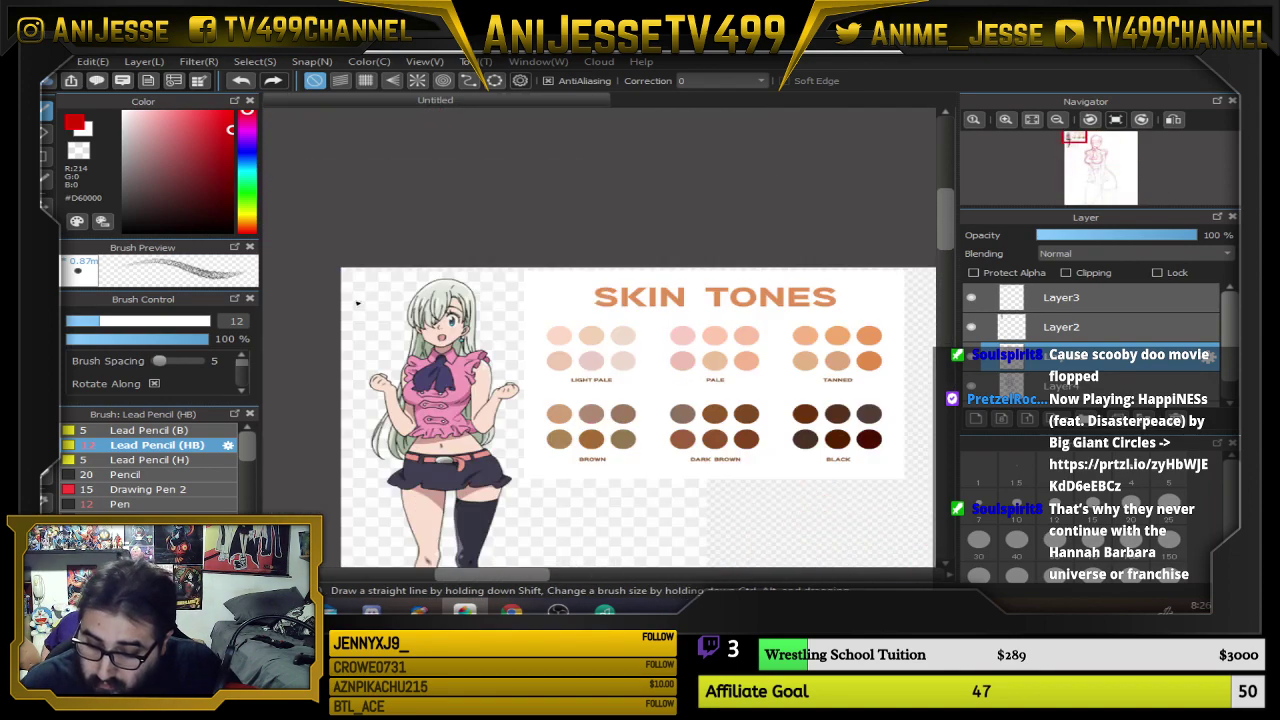
{"action": "scroll", "coordinate": [420, 306], "scroll_direction": "down", "scroll_amount": 4}
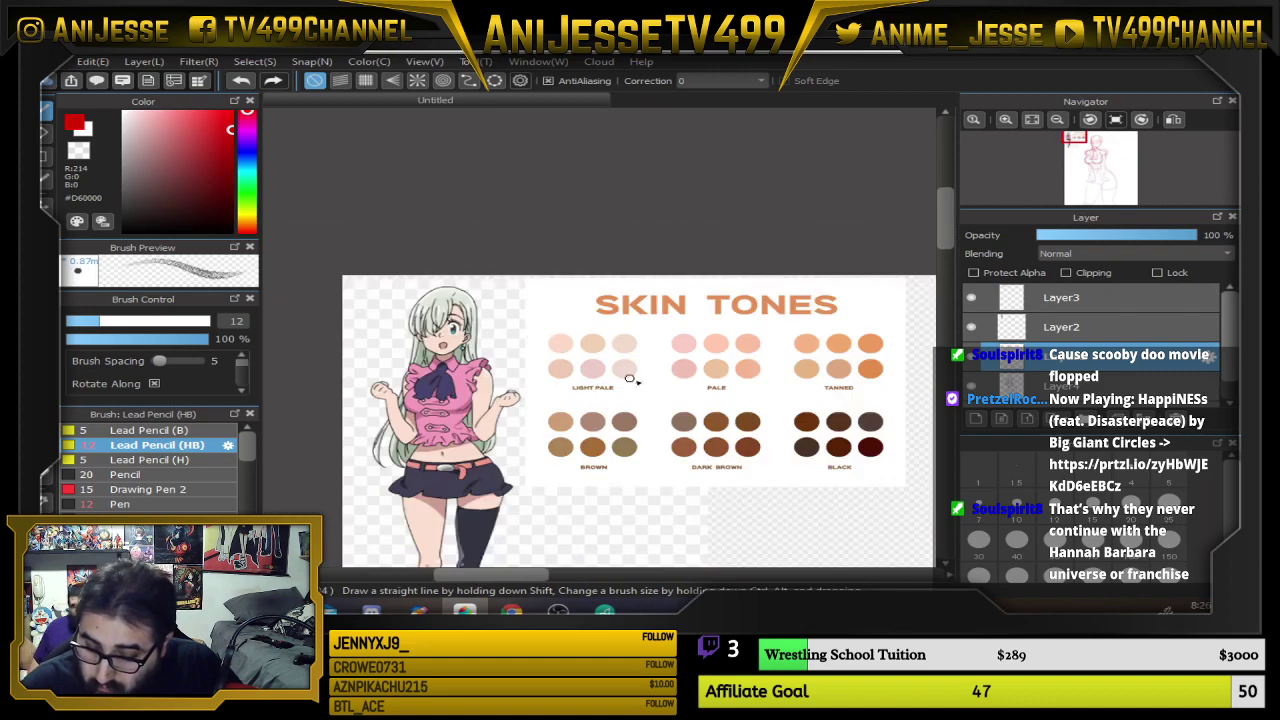
{"action": "scroll", "coordinate": [634, 382], "scroll_direction": "down", "scroll_amount": 3}
{"action": "scroll", "coordinate": [765, 291], "scroll_direction": "up", "scroll_amount": 3}
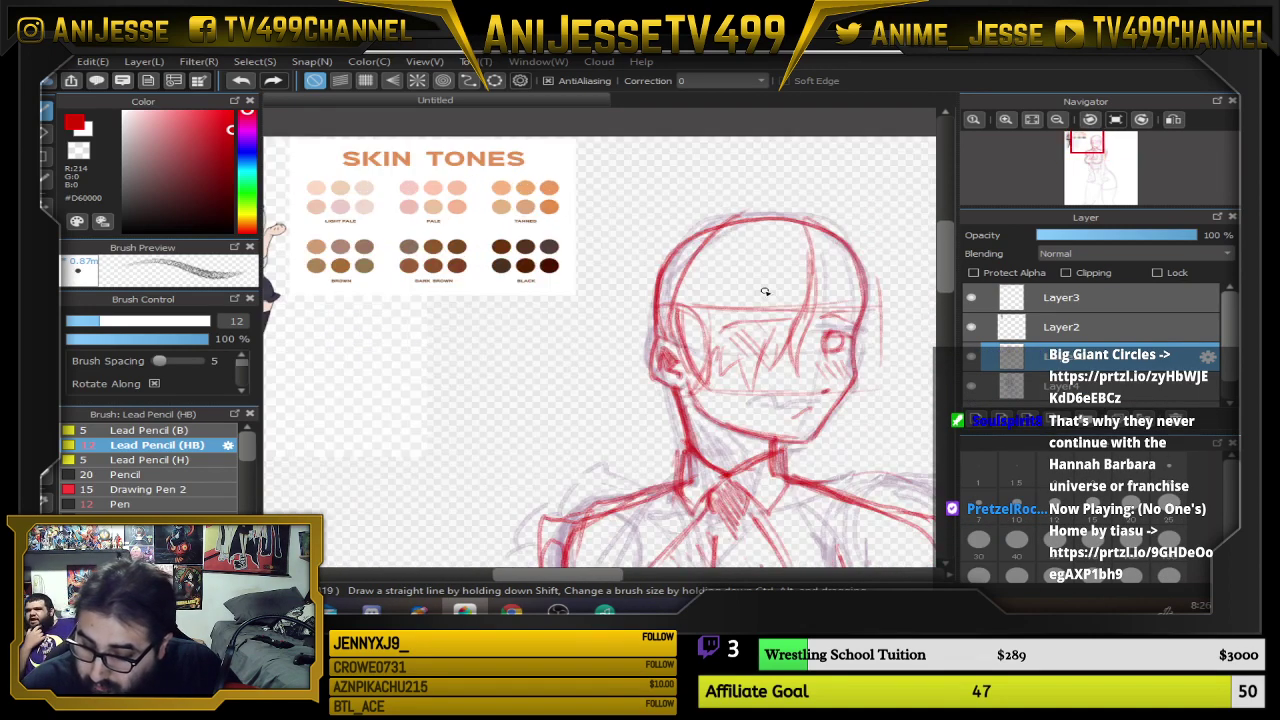
{"action": "left_click_drag", "start_coordinate": [810, 224], "coordinate": [697, 196]}
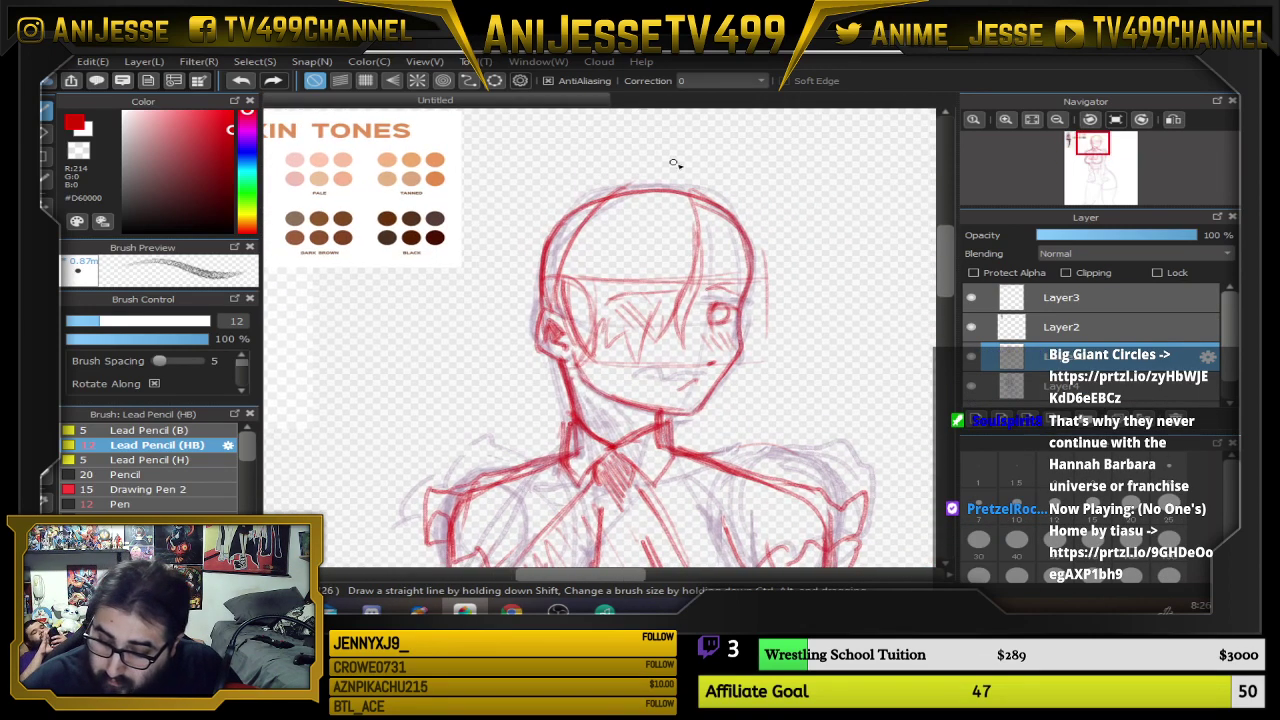
{"action": "mouse_move", "coordinate": [557, 180]}
{"action": "left_mouse_down"}
{"action": "mouse_move", "coordinate": [517, 269]}
{"action": "mouse_move", "coordinate": [520, 409]}
{"action": "mouse_move", "coordinate": [499, 294]}
{"action": "mouse_move", "coordinate": [523, 212]}
{"action": "mouse_move", "coordinate": [611, 176]}
{"action": "mouse_move", "coordinate": [570, 185]}
{"action": "mouse_move", "coordinate": [730, 194]}
{"action": "mouse_move", "coordinate": [745, 458]}
{"action": "left_mouse_up"}
{"action": "left_click_drag", "start_coordinate": [800, 386], "coordinate": [806, 400]}
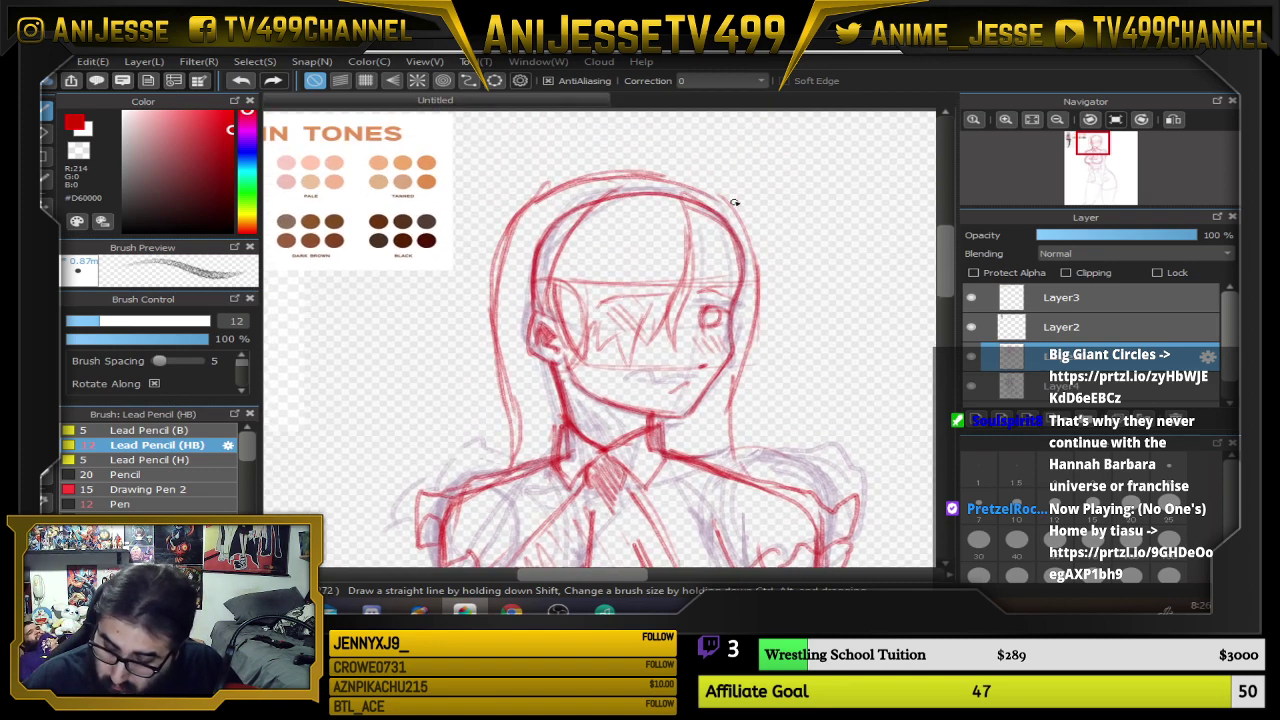
{"action": "left_click_drag", "start_coordinate": [734, 200], "coordinate": [778, 320]}
{"action": "left_click_drag", "start_coordinate": [762, 260], "coordinate": [758, 343]}
{"action": "mouse_move", "coordinate": [766, 292]}
{"action": "left_mouse_down"}
{"action": "mouse_move", "coordinate": [672, 188]}
{"action": "mouse_move", "coordinate": [588, 168]}
{"action": "left_mouse_up"}
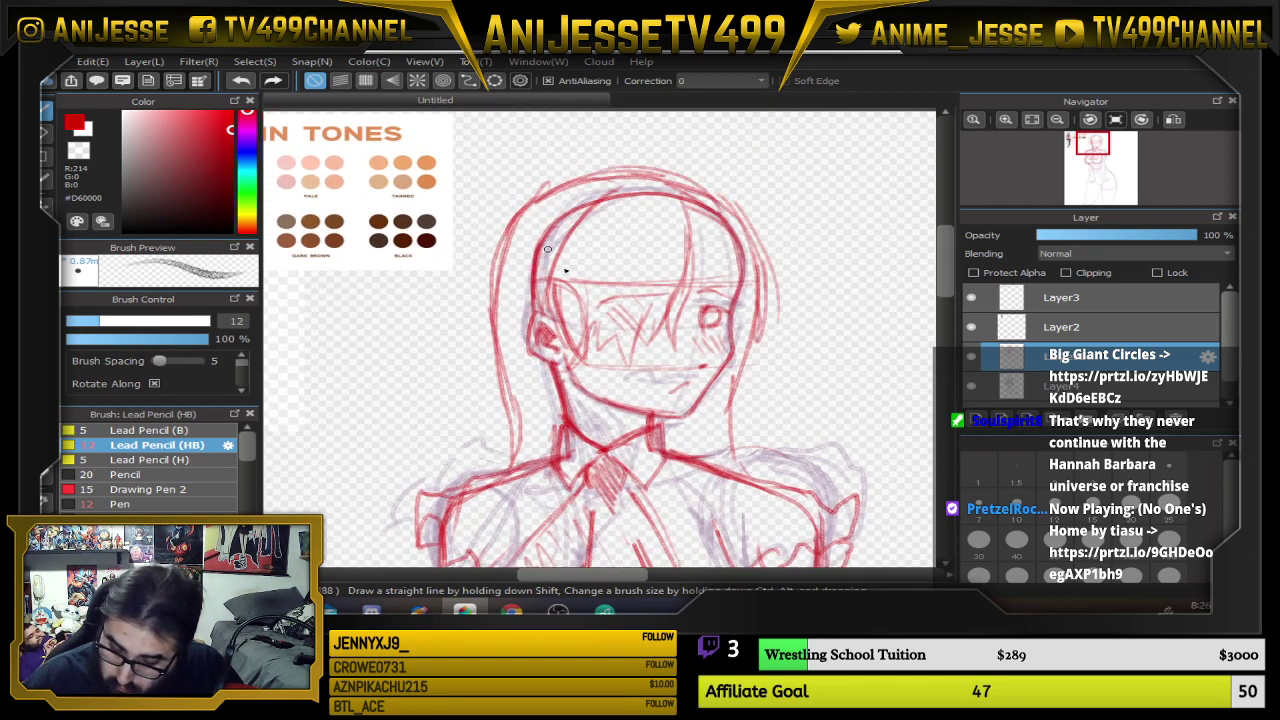
Sketch long curved hair strands hanging from below the bust down the outer side of the near arm
{"action": "left_click_drag", "start_coordinate": [738, 376], "coordinate": [726, 136]}
{"action": "scroll", "coordinate": [519, 257], "scroll_direction": "down", "scroll_amount": 3}
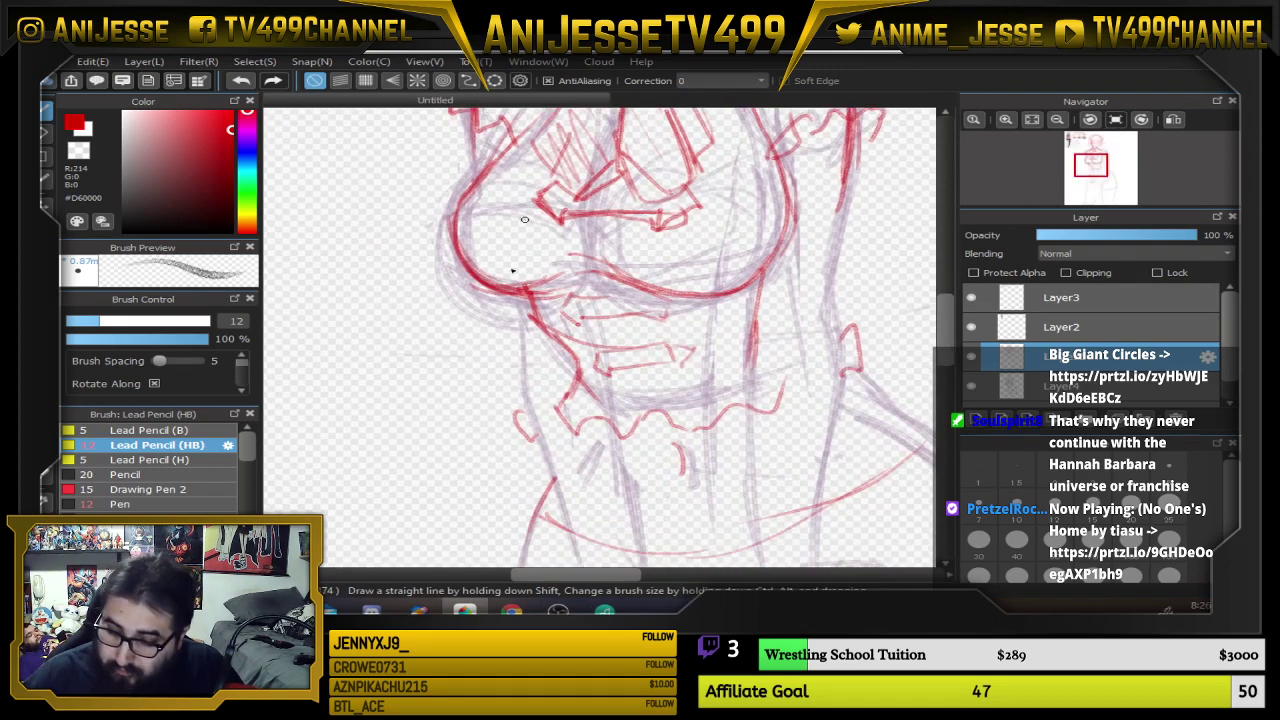
{"action": "mouse_move", "coordinate": [488, 290]}
{"action": "left_mouse_down"}
{"action": "mouse_move", "coordinate": [405, 425]}
{"action": "mouse_move", "coordinate": [390, 510]}
{"action": "left_mouse_up"}
{"action": "left_click_drag", "start_coordinate": [444, 382], "coordinate": [396, 506]}
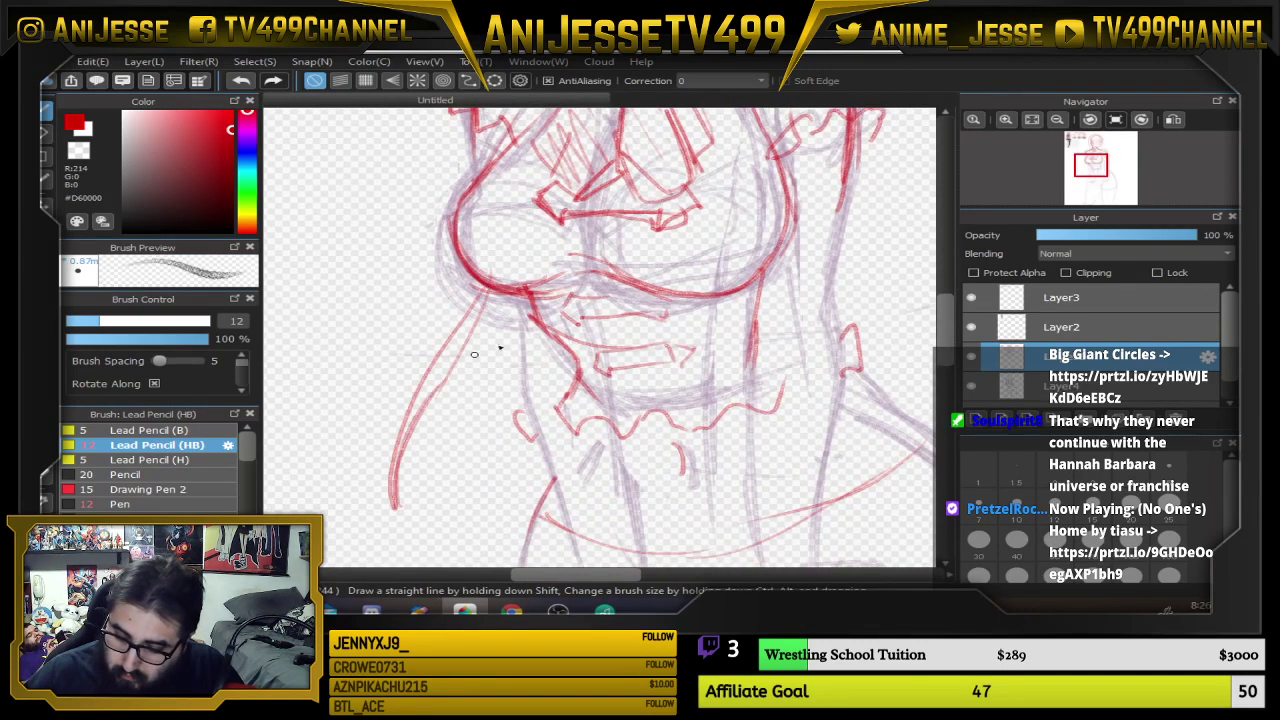
{"action": "left_click_drag", "start_coordinate": [484, 324], "coordinate": [432, 494]}
{"action": "mouse_move", "coordinate": [529, 368]}
{"action": "left_mouse_down"}
{"action": "mouse_move", "coordinate": [556, 178]}
{"action": "mouse_move", "coordinate": [472, 367]}
{"action": "left_mouse_up"}
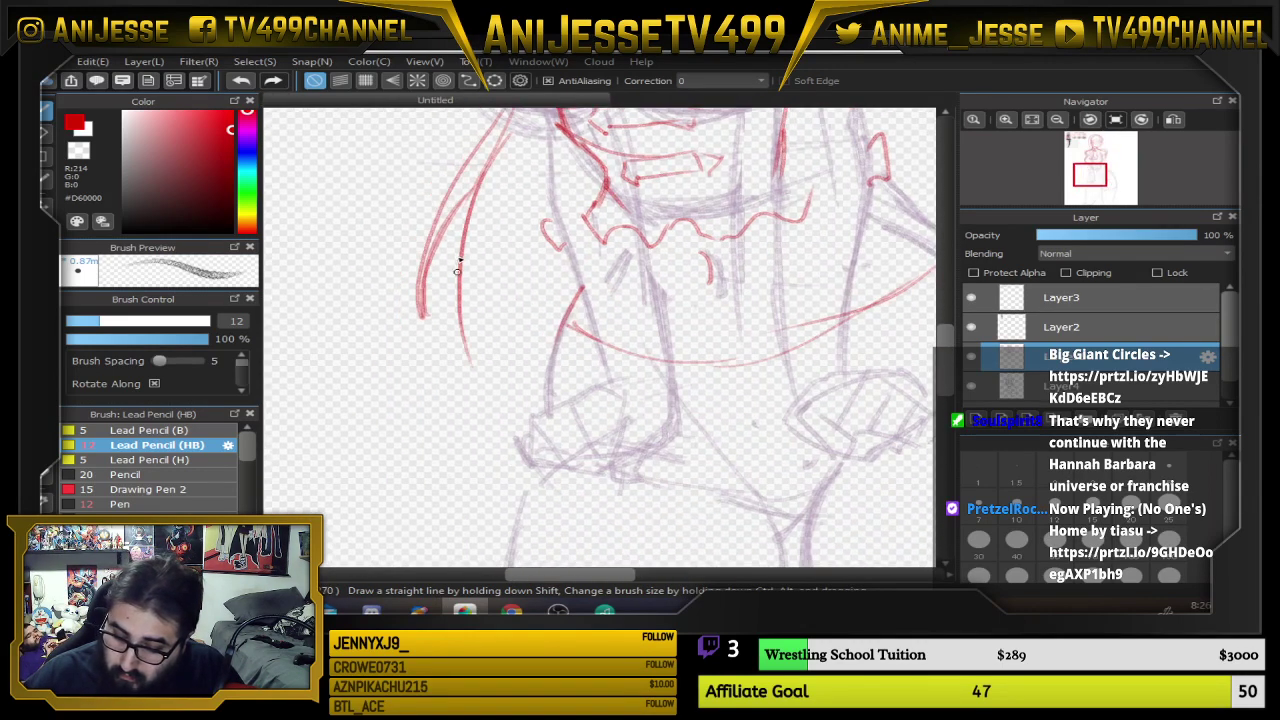
{"action": "left_click_drag", "start_coordinate": [458, 250], "coordinate": [493, 407]}
{"action": "left_click_drag", "start_coordinate": [469, 297], "coordinate": [486, 394]}
{"action": "left_click_drag", "start_coordinate": [488, 232], "coordinate": [464, 319]}
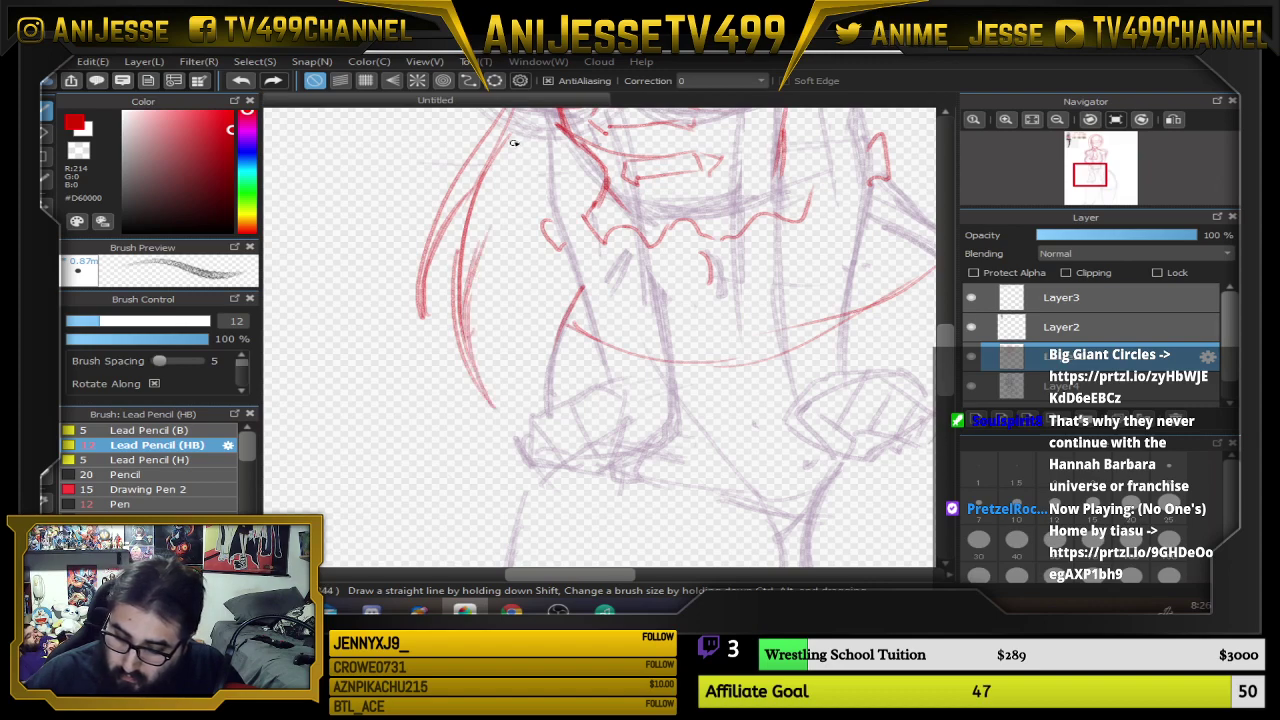
{"action": "left_click_drag", "start_coordinate": [515, 142], "coordinate": [504, 383]}
Erase the round iris of the visible eye and redraw it smaller with the Lead Pencil (HB)
{"action": "scroll", "coordinate": [539, 416], "scroll_direction": "up", "scroll_amount": 5}
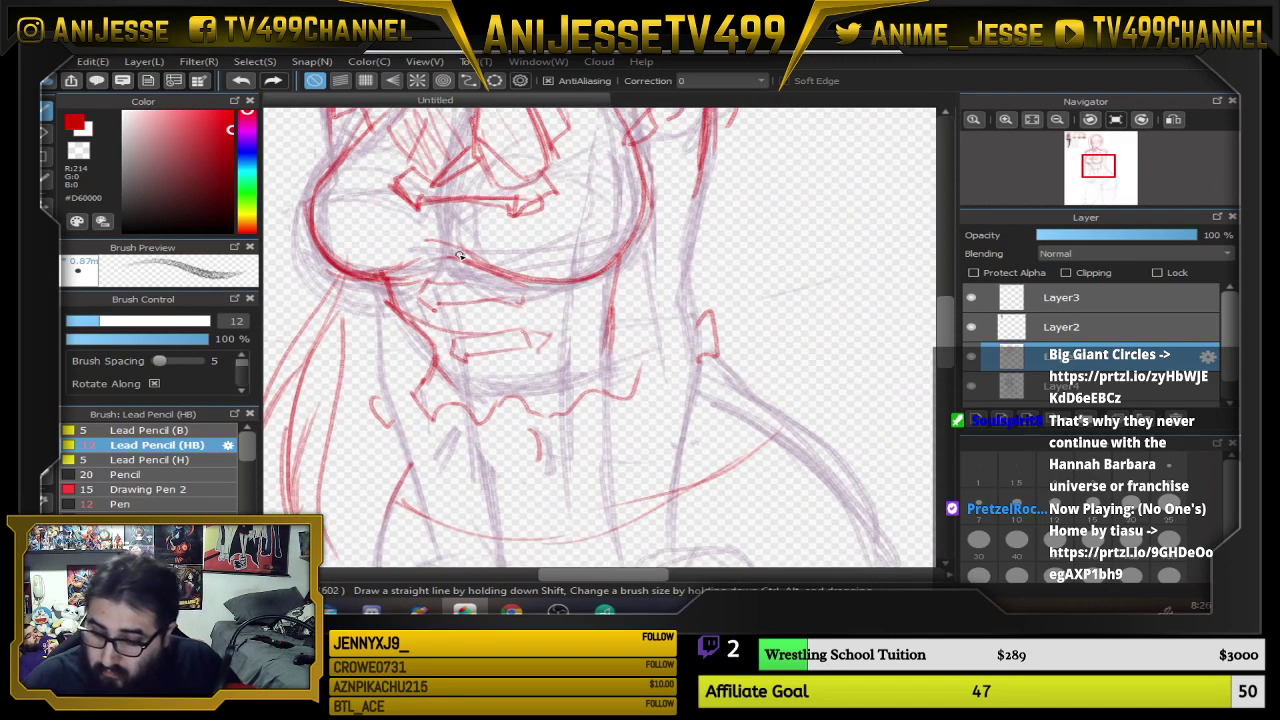
{"action": "scroll", "coordinate": [459, 255], "scroll_direction": "down", "scroll_amount": 3}
{"action": "left_click_drag", "start_coordinate": [492, 274], "coordinate": [486, 417]}
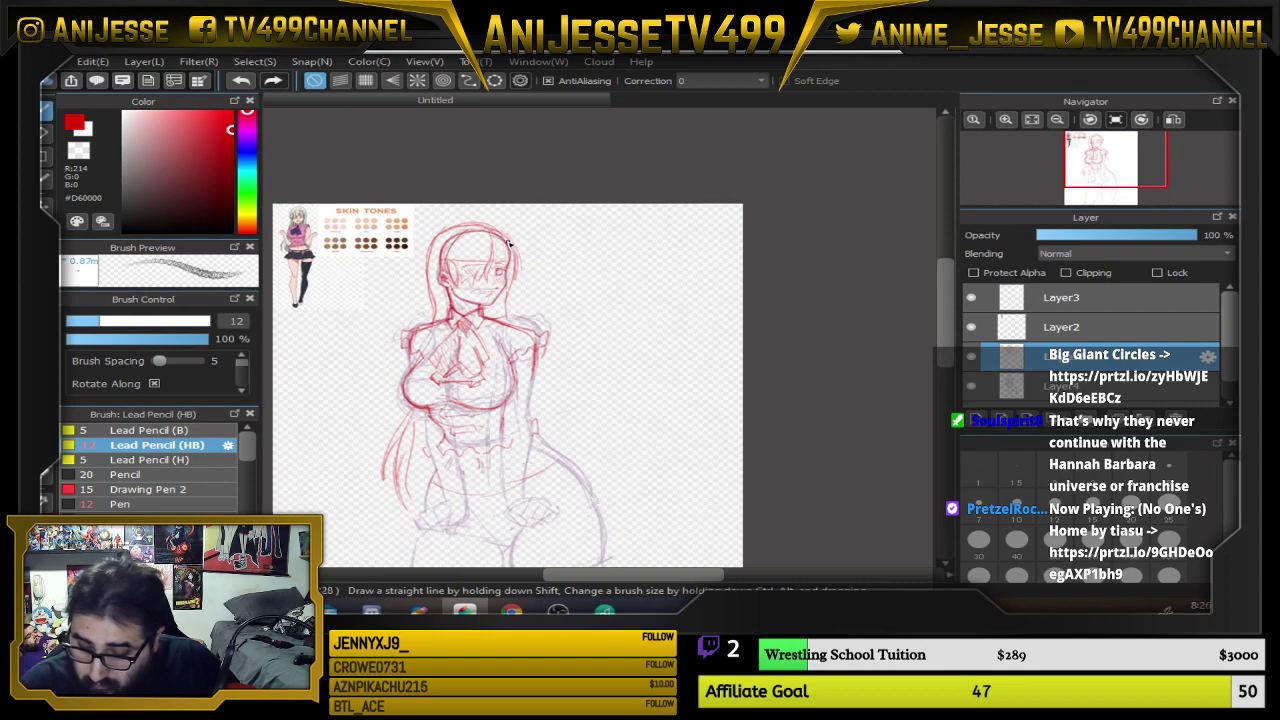
{"action": "scroll", "coordinate": [510, 244], "scroll_direction": "up", "scroll_amount": 4}
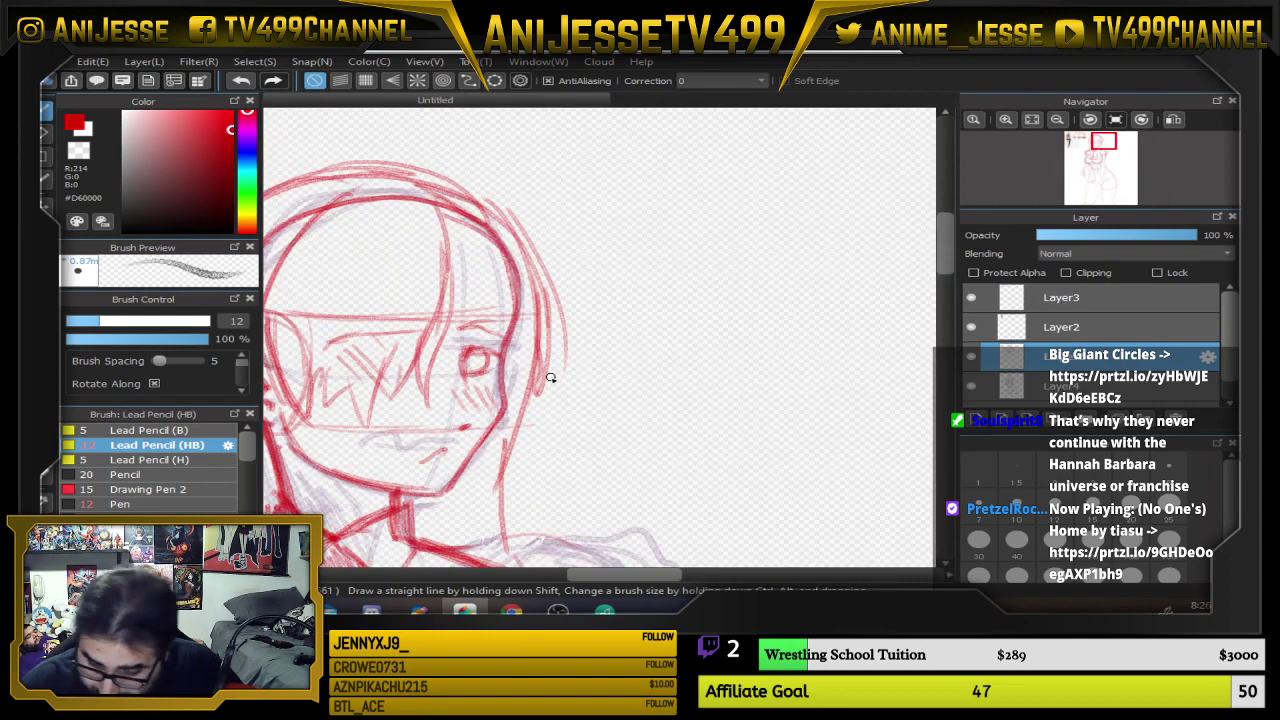
{"action": "key", "text": "e"}
{"action": "mouse_move", "coordinate": [474, 358]}
{"action": "left_mouse_down"}
{"action": "mouse_move", "coordinate": [486, 372]}
{"action": "mouse_move", "coordinate": [506, 357]}
{"action": "mouse_move", "coordinate": [470, 366]}
{"action": "mouse_move", "coordinate": [499, 375]}
{"action": "left_mouse_up"}
{"action": "key", "text": "b"}
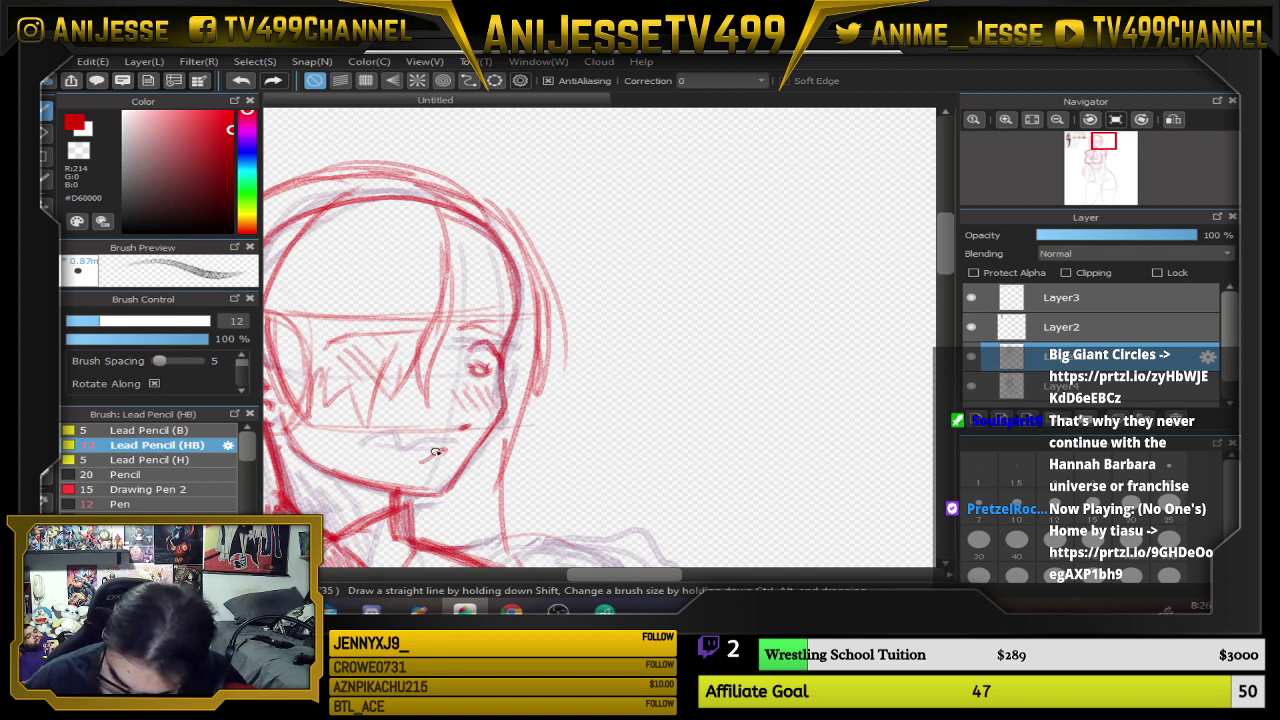
Rework the short stroke below the mouth and erase it from the face
{"action": "mouse_move", "coordinate": [450, 455]}
{"action": "left_mouse_down"}
{"action": "mouse_move", "coordinate": [407, 461]}
{"action": "mouse_move", "coordinate": [483, 427]}
{"action": "left_mouse_up"}
{"action": "key", "text": "e"}
{"action": "key", "text": "e"}
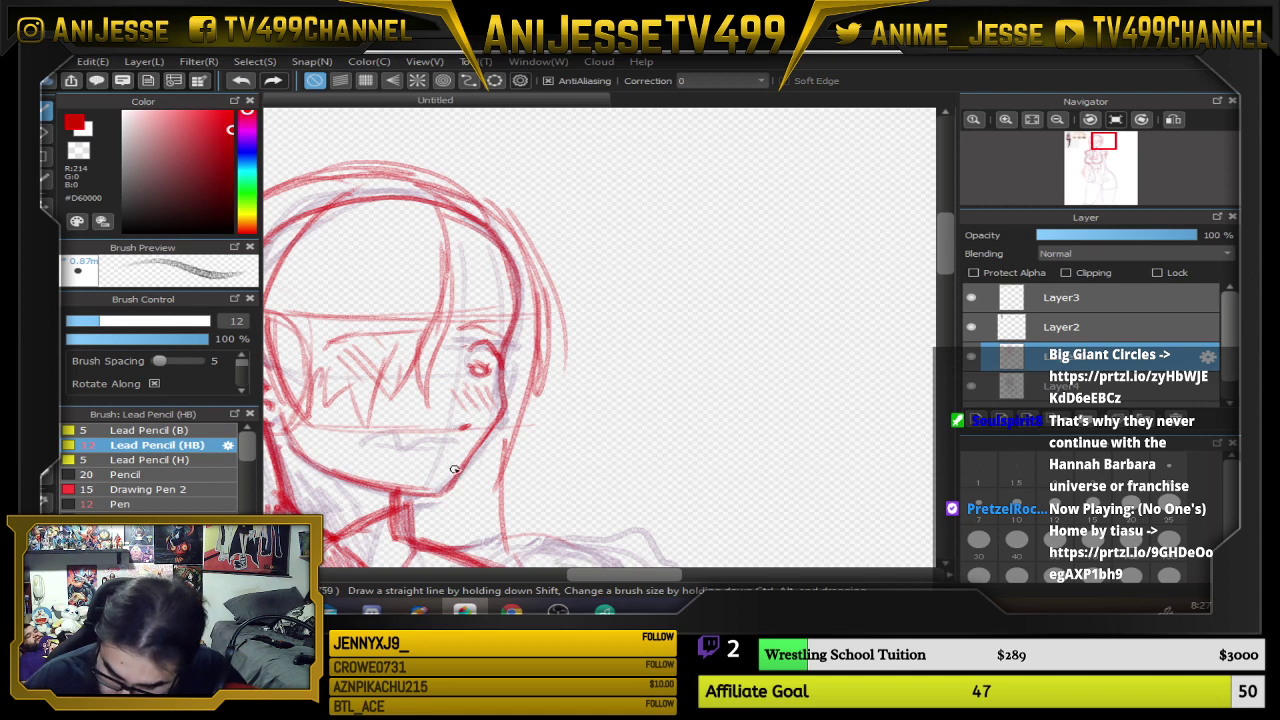
Sketch a small open mouth and layered bang strands sweeping from the hair part down the far side of the face
{"action": "mouse_move", "coordinate": [443, 453]}
{"action": "left_mouse_down"}
{"action": "mouse_move", "coordinate": [394, 457]}
{"action": "mouse_move", "coordinate": [470, 458]}
{"action": "left_mouse_up"}
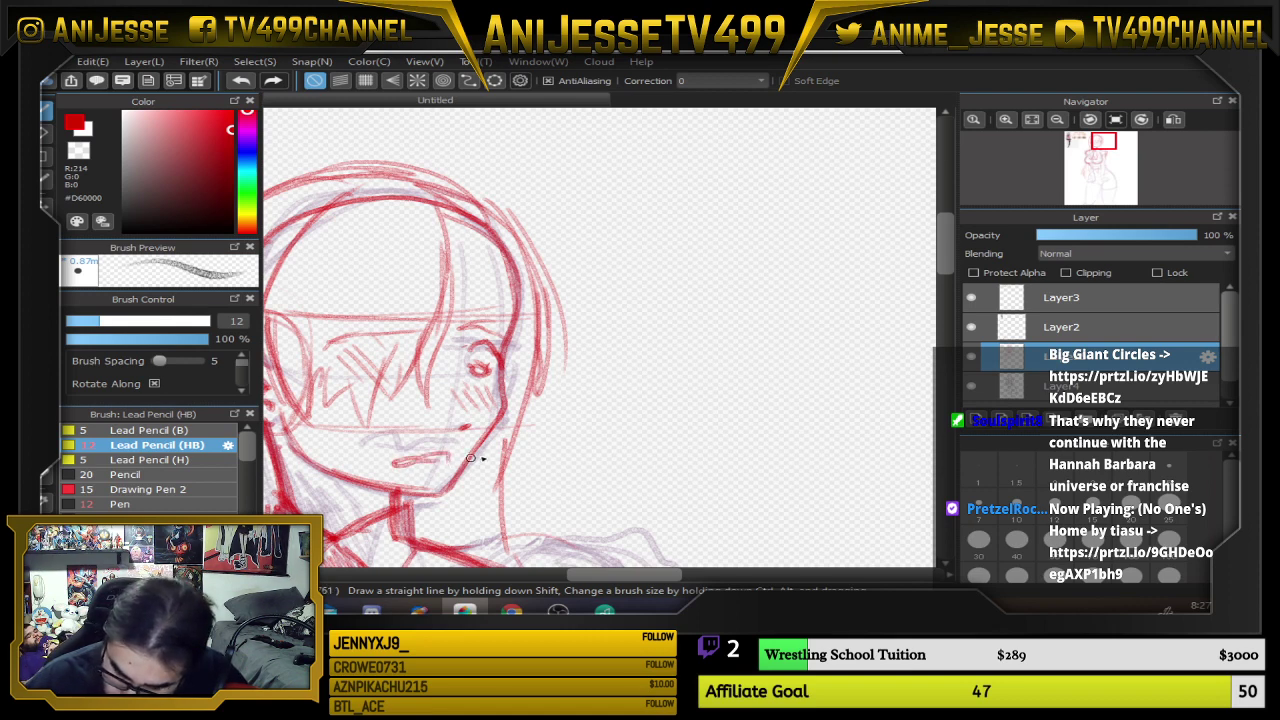
{"action": "left_click_drag", "start_coordinate": [483, 332], "coordinate": [524, 345]}
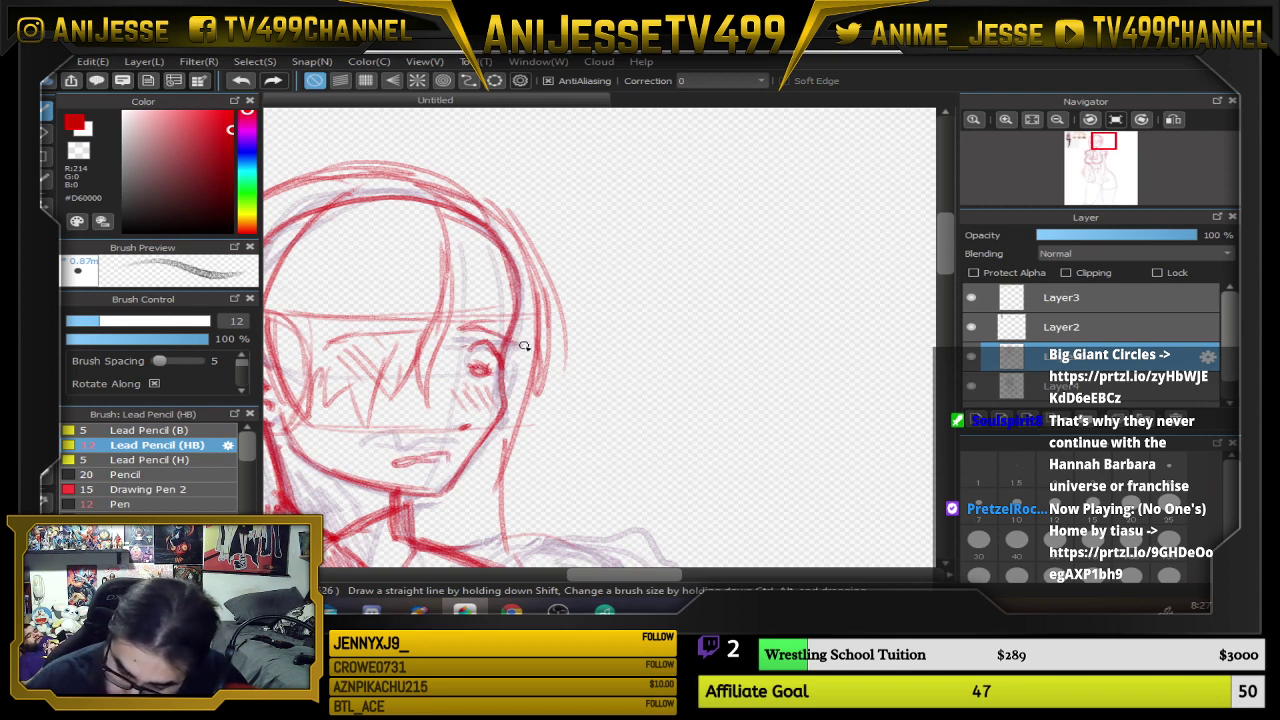
{"action": "mouse_move", "coordinate": [438, 221]}
{"action": "left_mouse_down"}
{"action": "mouse_move", "coordinate": [518, 283]}
{"action": "mouse_move", "coordinate": [522, 325]}
{"action": "mouse_move", "coordinate": [516, 303]}
{"action": "left_mouse_up"}
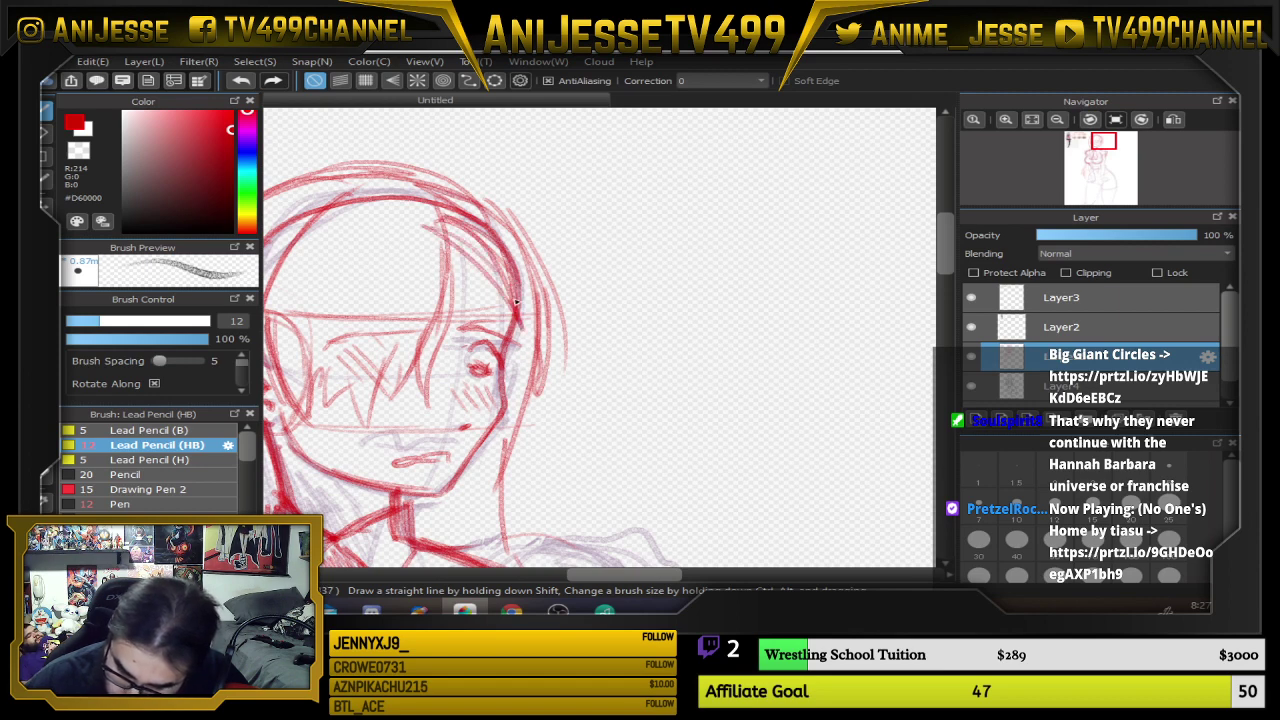
{"action": "left_click_drag", "start_coordinate": [502, 356], "coordinate": [511, 387]}
{"action": "left_click_drag", "start_coordinate": [466, 244], "coordinate": [514, 352]}
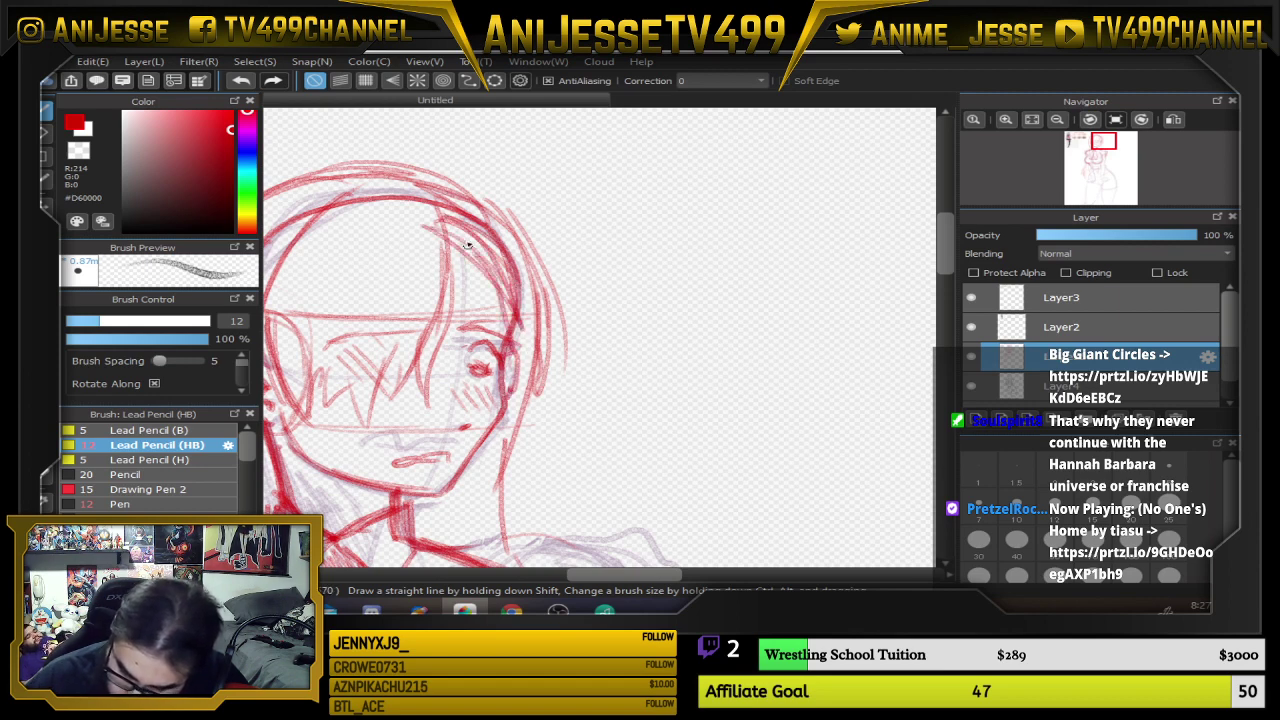
{"action": "left_click_drag", "start_coordinate": [452, 216], "coordinate": [506, 306]}
{"action": "left_click_drag", "start_coordinate": [516, 354], "coordinate": [504, 300]}
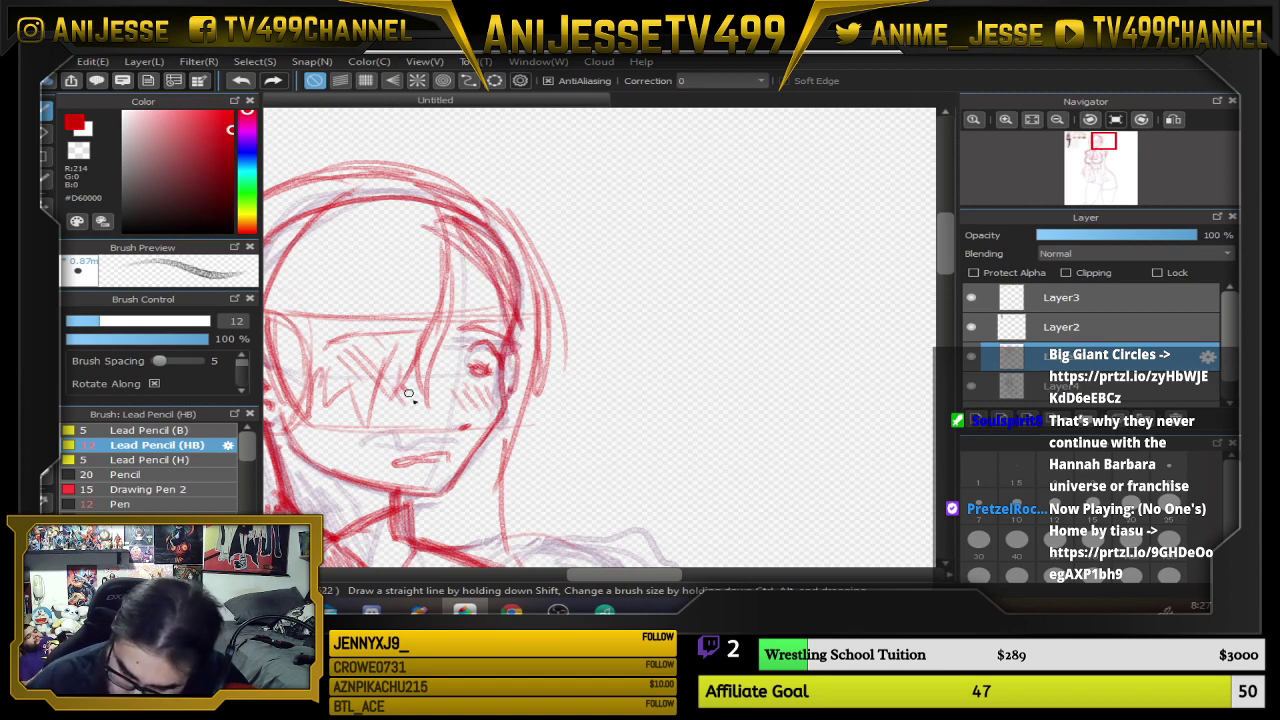
Hatch blush lines across the nose and cheeks below the visible eye
{"action": "mouse_move", "coordinate": [408, 393]}
{"action": "left_mouse_down"}
{"action": "mouse_move", "coordinate": [450, 390]}
{"action": "mouse_move", "coordinate": [507, 418]}
{"action": "left_mouse_up"}
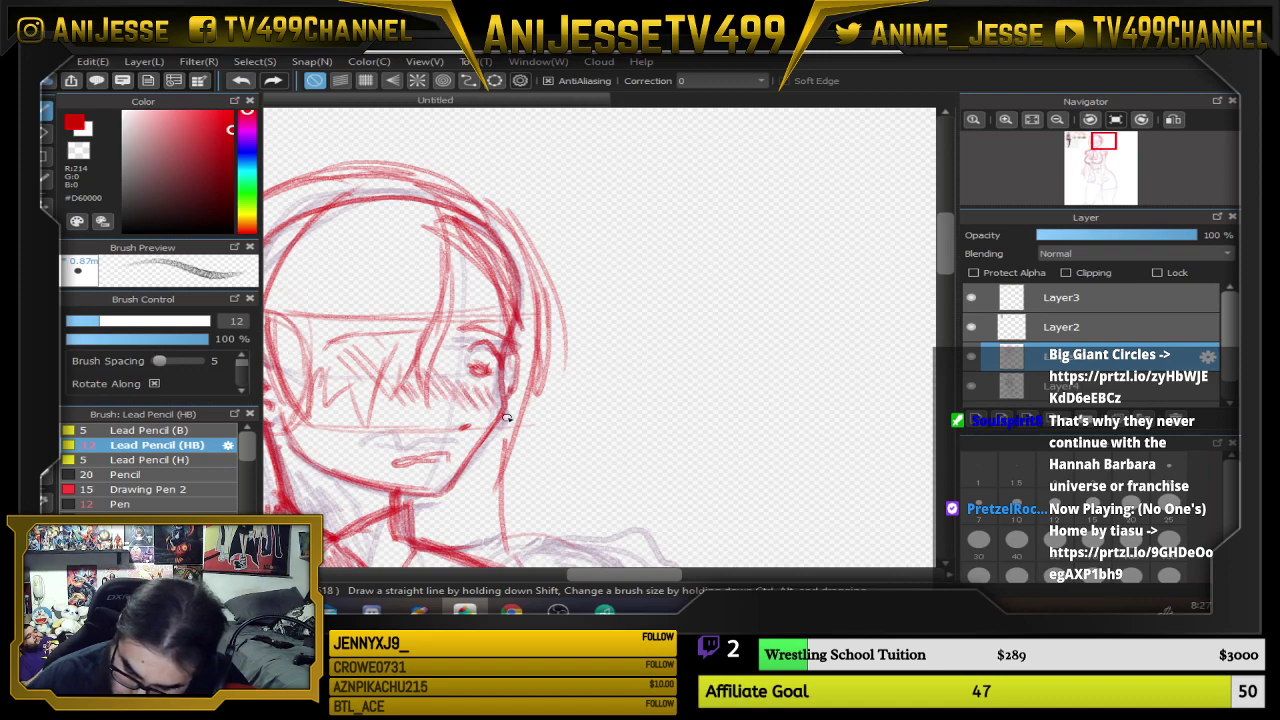
{"action": "scroll", "coordinate": [496, 414], "scroll_direction": "down", "scroll_amount": 5}
{"action": "left_click_drag", "start_coordinate": [580, 490], "coordinate": [632, 334]}
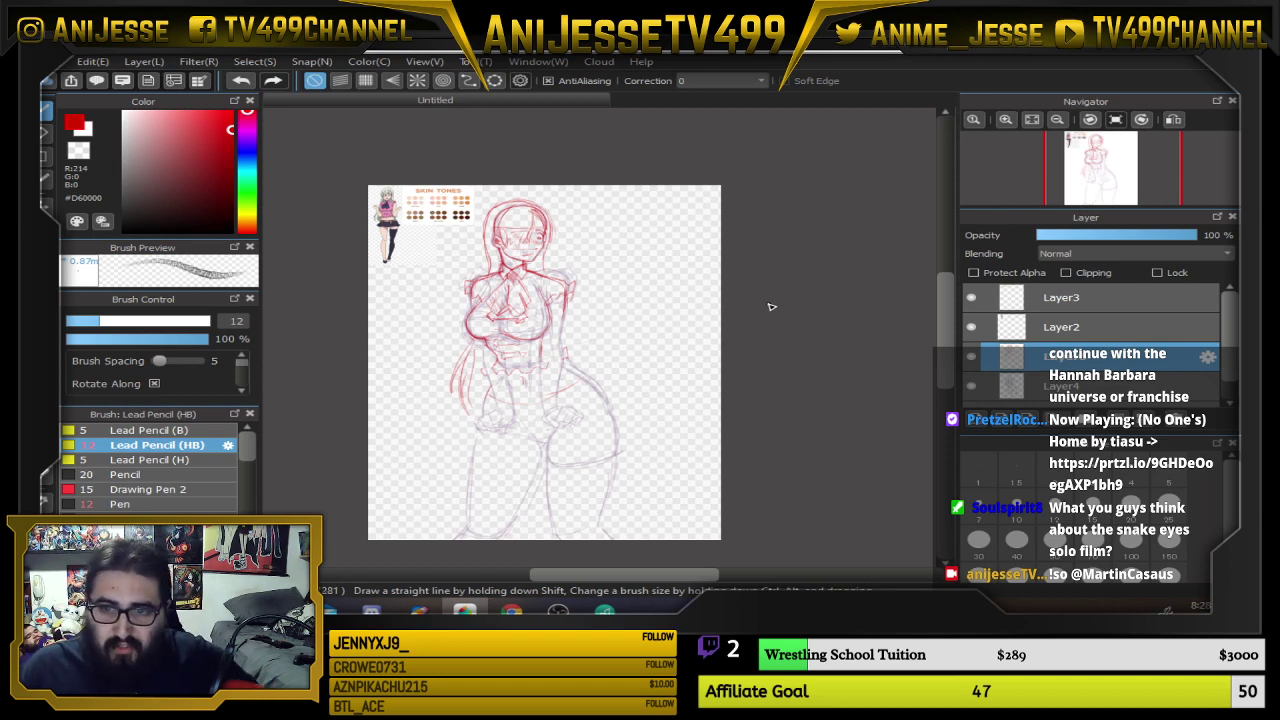
Erase the red face and hair sketch around the head above the collar, leaving the purple underdrawing
{"action": "scroll", "coordinate": [523, 371], "scroll_direction": "up", "scroll_amount": 5}
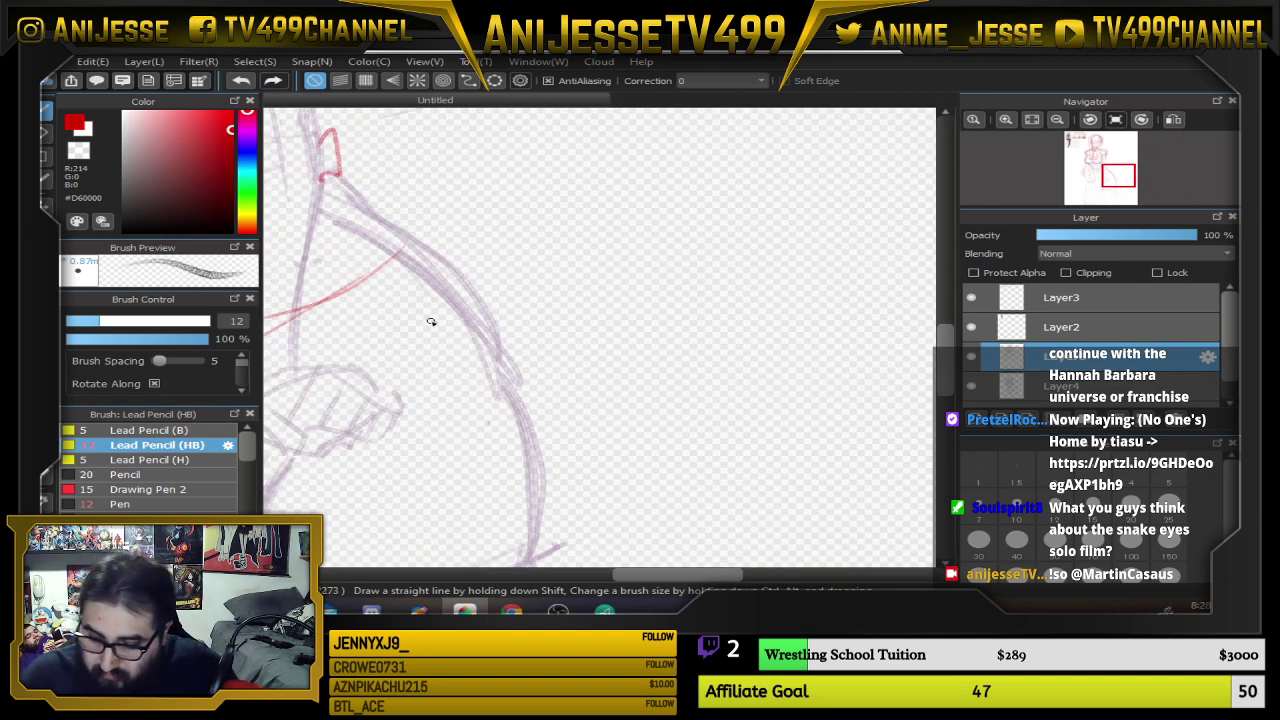
{"action": "scroll", "coordinate": [358, 428], "scroll_direction": "down", "scroll_amount": 5}
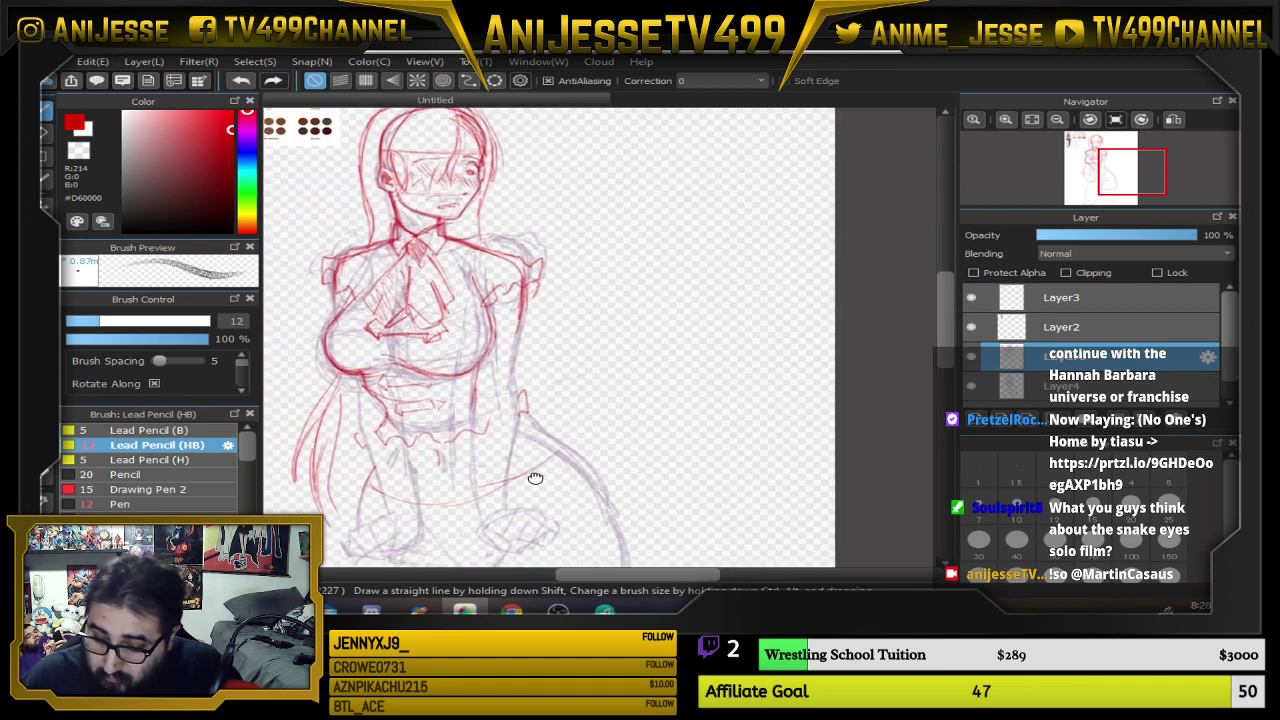
{"action": "scroll", "coordinate": [403, 184], "scroll_direction": "up", "scroll_amount": 3}
{"action": "left_click_drag", "start_coordinate": [446, 220], "coordinate": [441, 378]}
{"action": "key", "text": "e"}
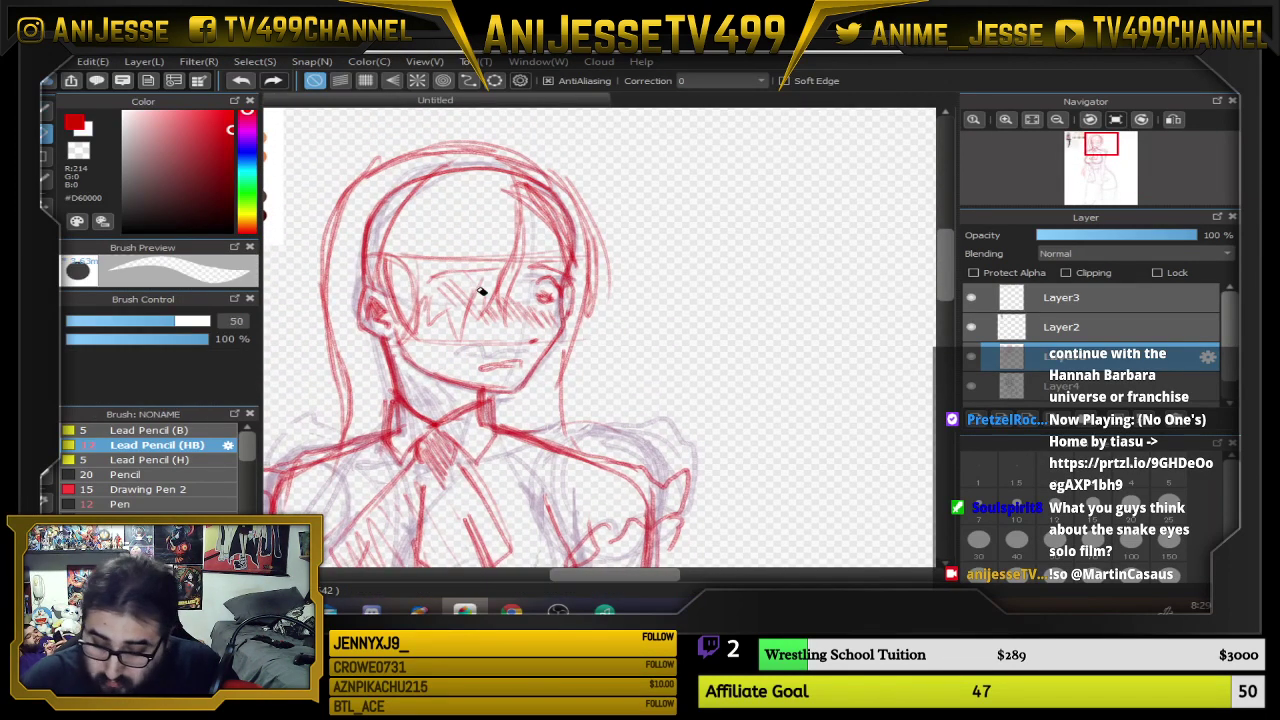
{"action": "mouse_move", "coordinate": [398, 263]}
{"action": "left_mouse_down"}
{"action": "mouse_move", "coordinate": [336, 263]}
{"action": "mouse_move", "coordinate": [333, 306]}
{"action": "mouse_move", "coordinate": [390, 188]}
{"action": "mouse_move", "coordinate": [452, 252]}
{"action": "mouse_move", "coordinate": [492, 395]}
{"action": "mouse_move", "coordinate": [524, 389]}
{"action": "mouse_move", "coordinate": [573, 204]}
{"action": "mouse_move", "coordinate": [537, 237]}
{"action": "left_mouse_up"}
{"action": "left_click_drag", "start_coordinate": [530, 373], "coordinate": [394, 140]}
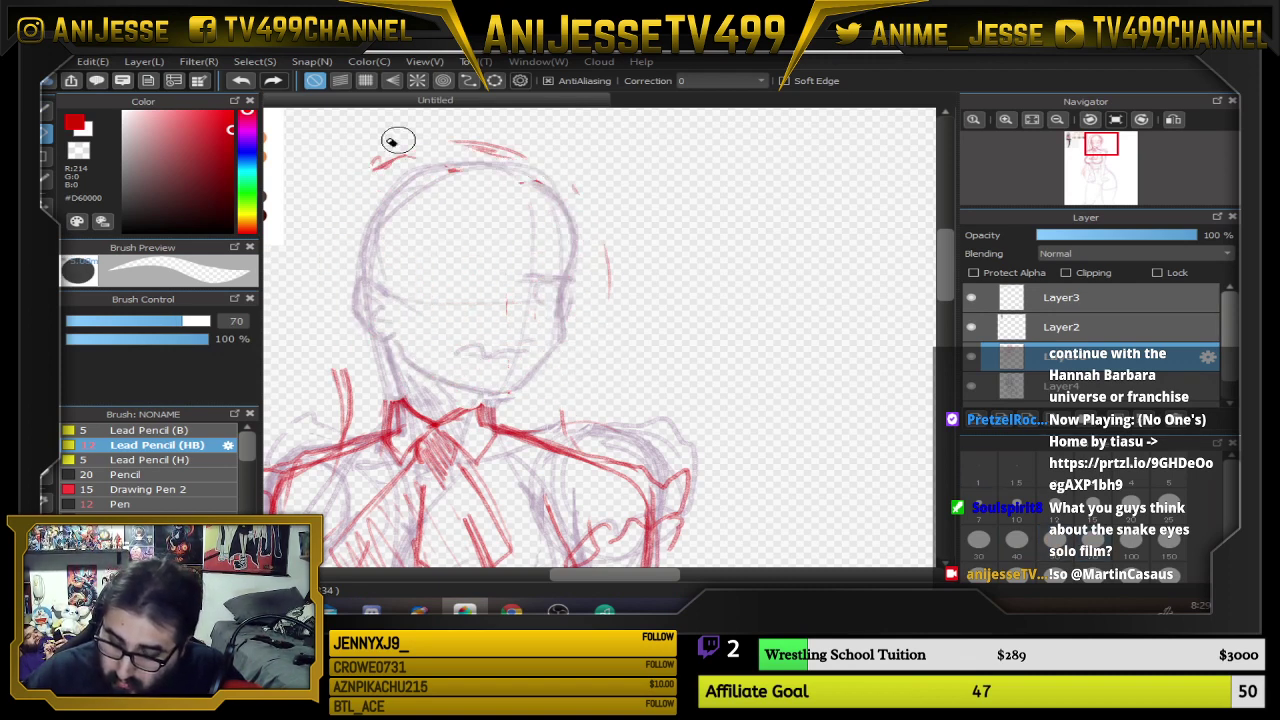
{"action": "mouse_move", "coordinate": [599, 337]}
{"action": "left_mouse_down"}
{"action": "mouse_move", "coordinate": [672, 300]}
{"action": "mouse_move", "coordinate": [672, 260]}
{"action": "mouse_move", "coordinate": [557, 180]}
{"action": "left_mouse_up"}
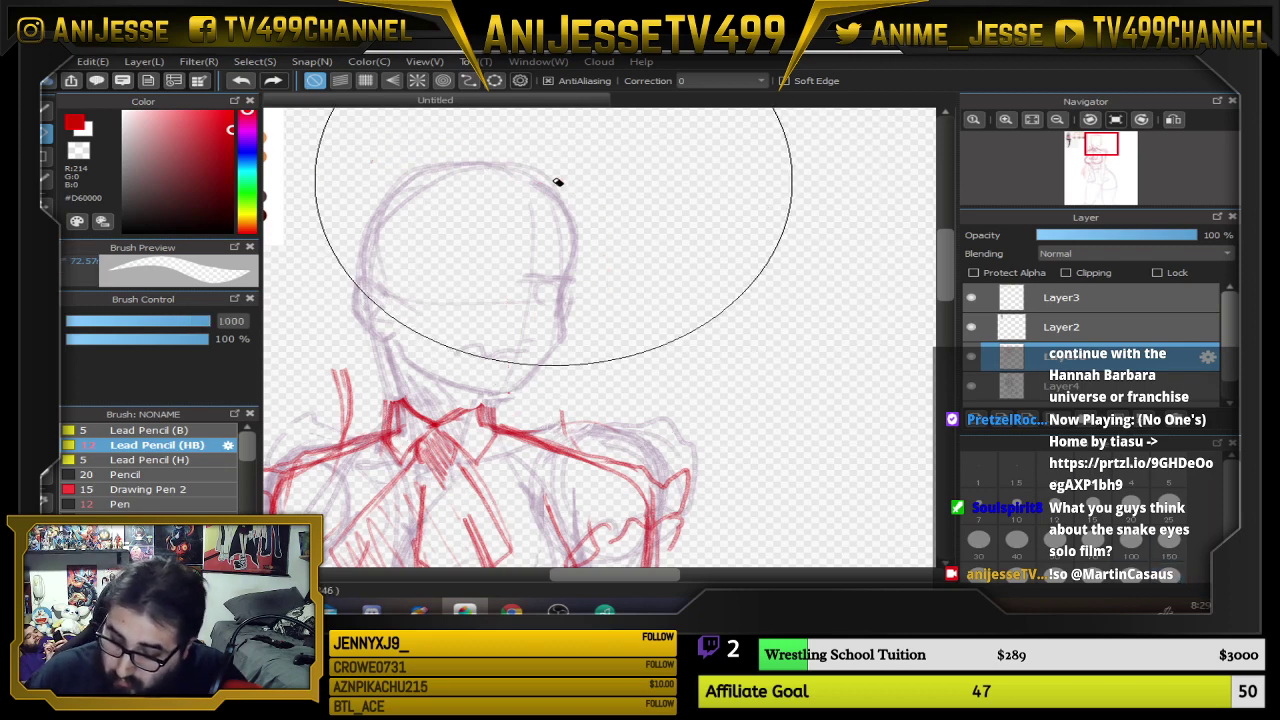
{"action": "key", "text": "bracketleft"}
{"action": "key", "text": "bracketleft"}
{"action": "key", "text": "bracketleft"}
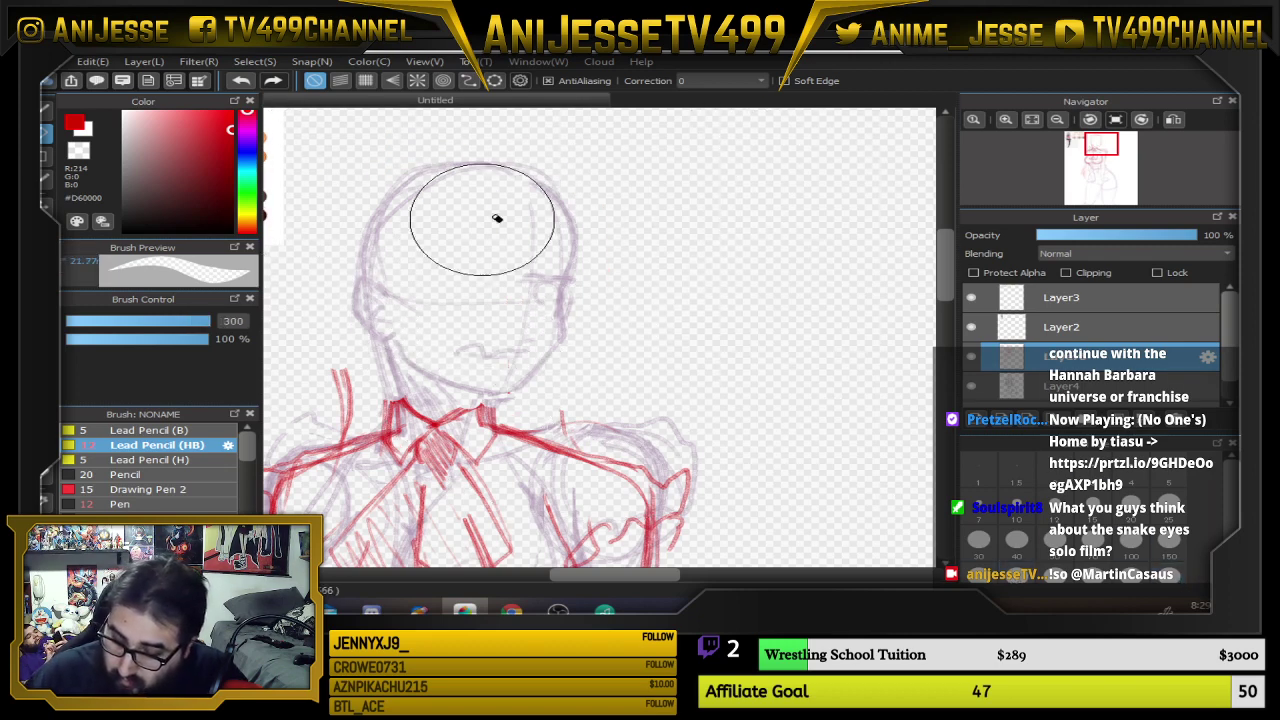
With the Lead Pencil (HB), sketch the skirt's slanted near edge and darken its curved waistline below the belly
{"action": "key", "text": "b"}
{"action": "scroll", "coordinate": [509, 243], "scroll_direction": "down", "scroll_amount": 4}
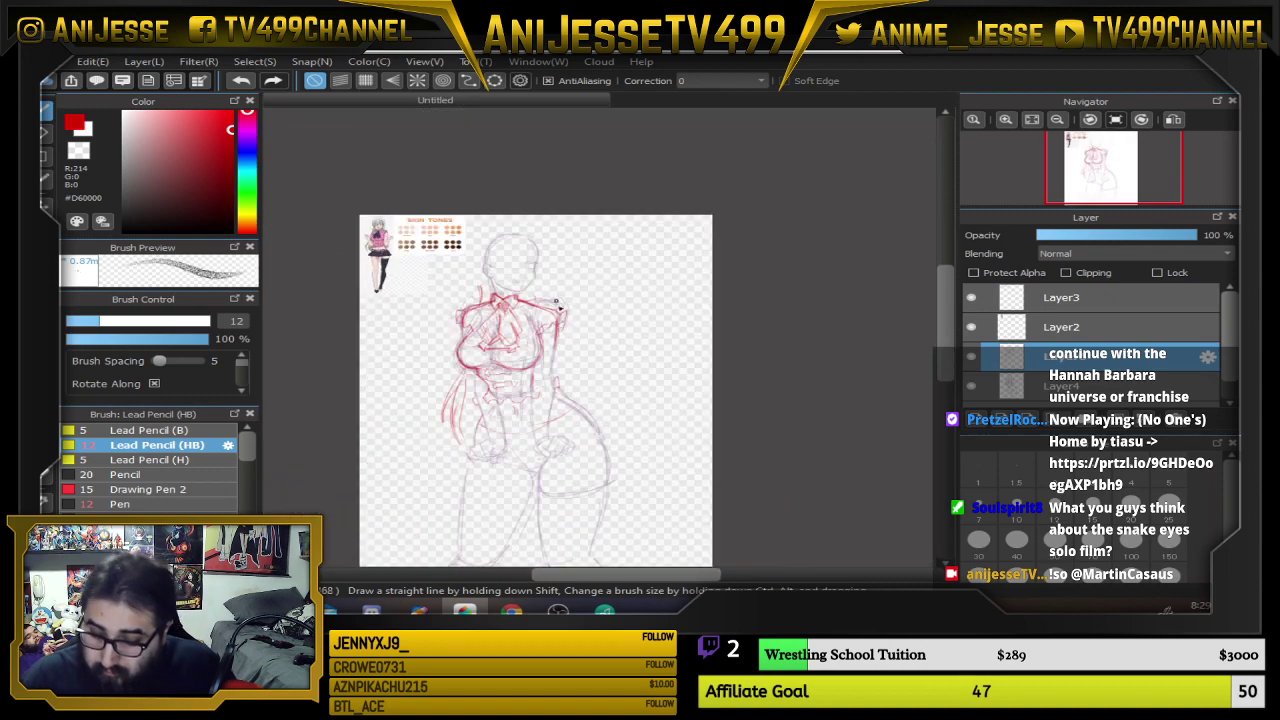
{"action": "left_click_drag", "start_coordinate": [572, 370], "coordinate": [566, 284]}
{"action": "scroll", "coordinate": [501, 331], "scroll_direction": "up", "scroll_amount": 3}
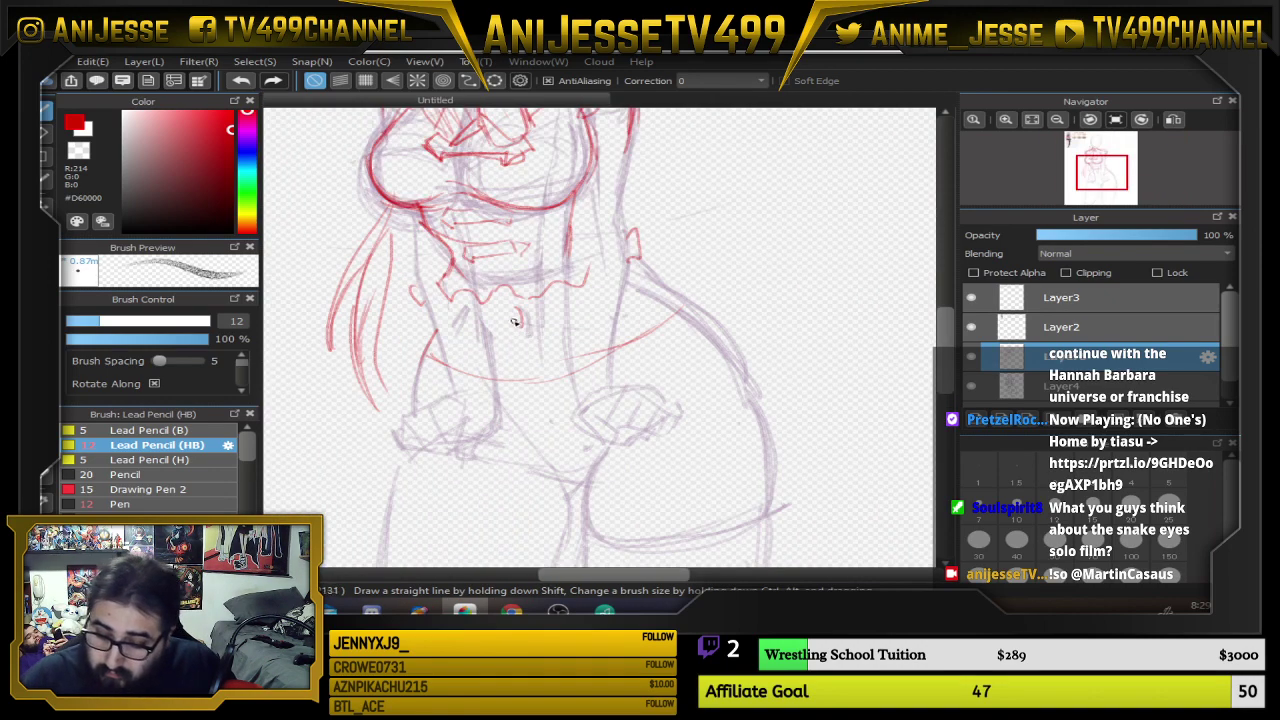
{"action": "scroll", "coordinate": [515, 322], "scroll_direction": "up", "scroll_amount": 2}
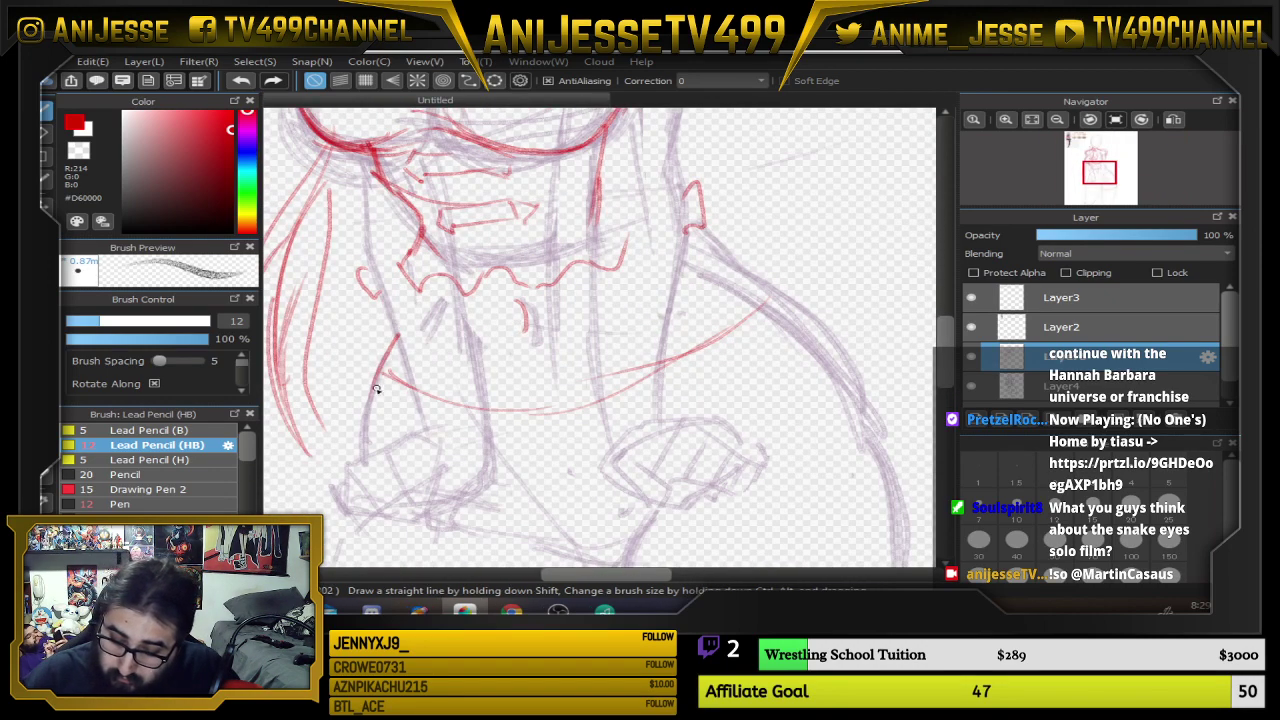
{"action": "left_click_drag", "start_coordinate": [382, 368], "coordinate": [348, 436]}
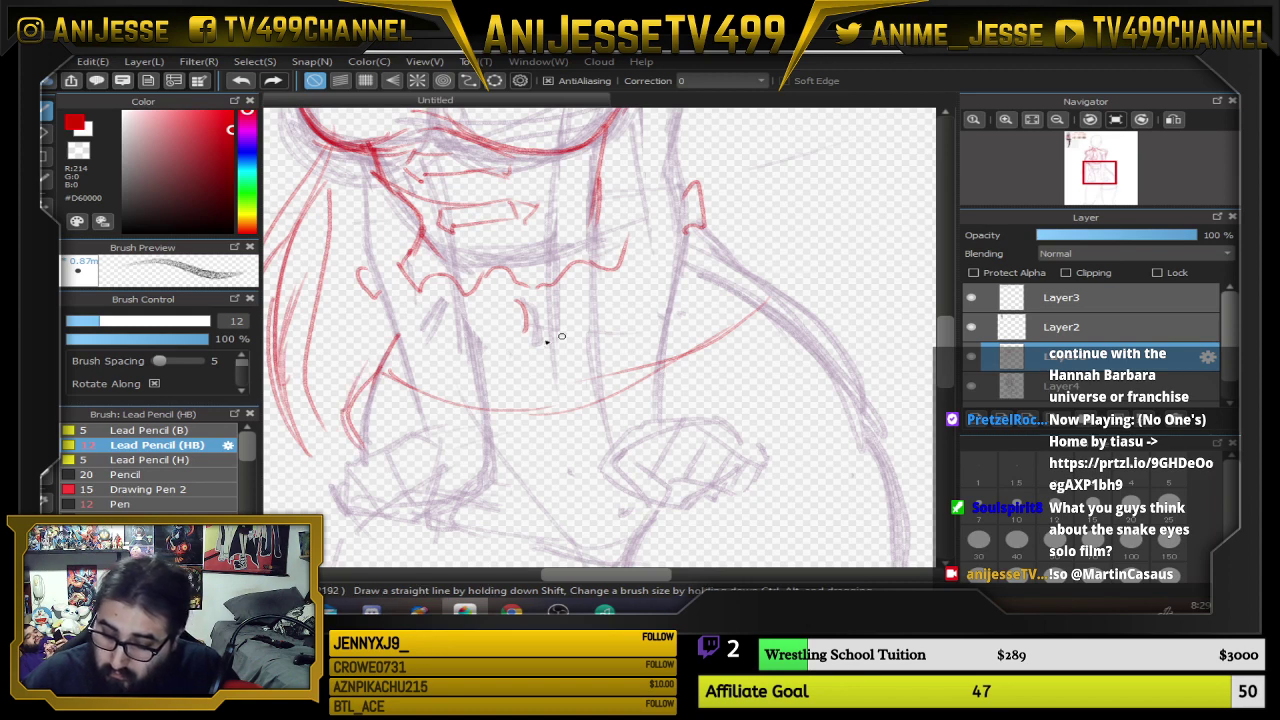
{"action": "mouse_move", "coordinate": [394, 325]}
{"action": "left_mouse_down"}
{"action": "mouse_move", "coordinate": [422, 394]}
{"action": "mouse_move", "coordinate": [588, 405]}
{"action": "left_mouse_up"}
{"action": "left_click_drag", "start_coordinate": [482, 408], "coordinate": [588, 408]}
Strengthen the ends of the skirt's waistline at both hips and add the short slanted edge over the far hip
{"action": "left_click_drag", "start_coordinate": [660, 376], "coordinate": [743, 275]}
{"action": "mouse_move", "coordinate": [743, 275]}
{"action": "left_mouse_down"}
{"action": "mouse_move", "coordinate": [660, 373]}
{"action": "mouse_move", "coordinate": [736, 284]}
{"action": "left_mouse_up"}
{"action": "mouse_move", "coordinate": [686, 247]}
{"action": "left_mouse_down"}
{"action": "mouse_move", "coordinate": [745, 279]}
{"action": "mouse_move", "coordinate": [786, 383]}
{"action": "left_mouse_up"}
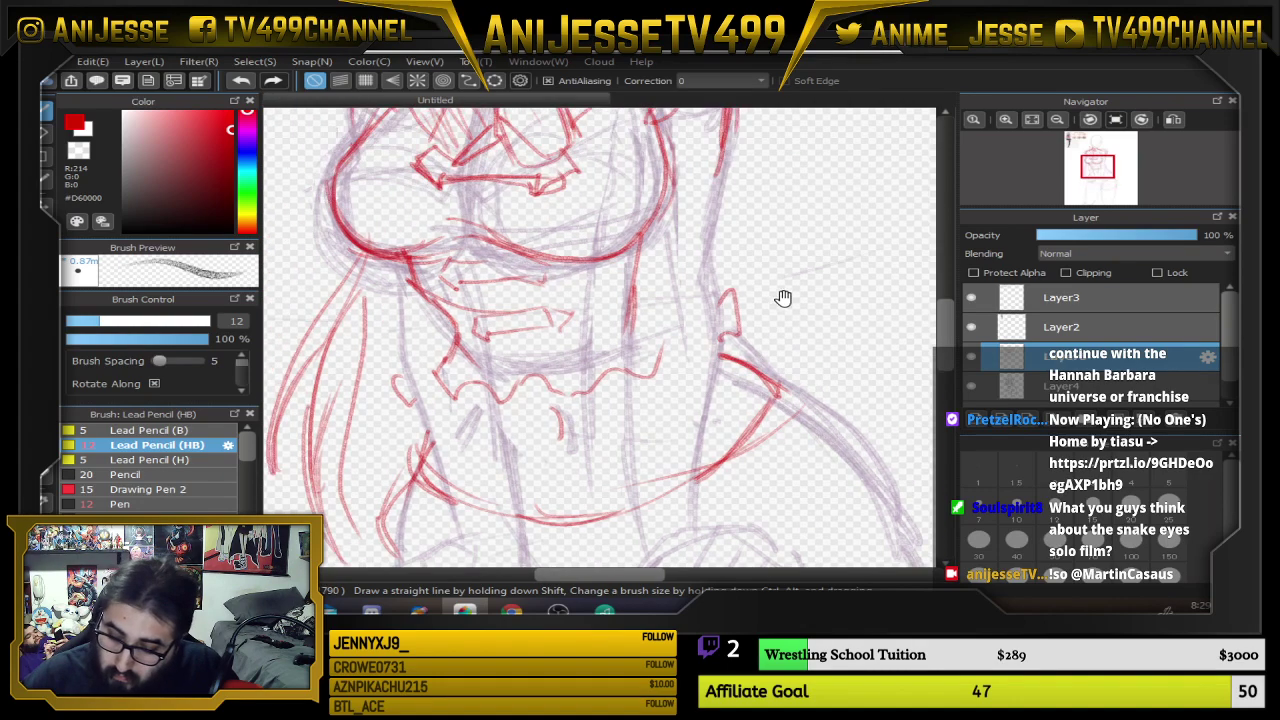
{"action": "left_click_drag", "start_coordinate": [416, 489], "coordinate": [436, 436]}
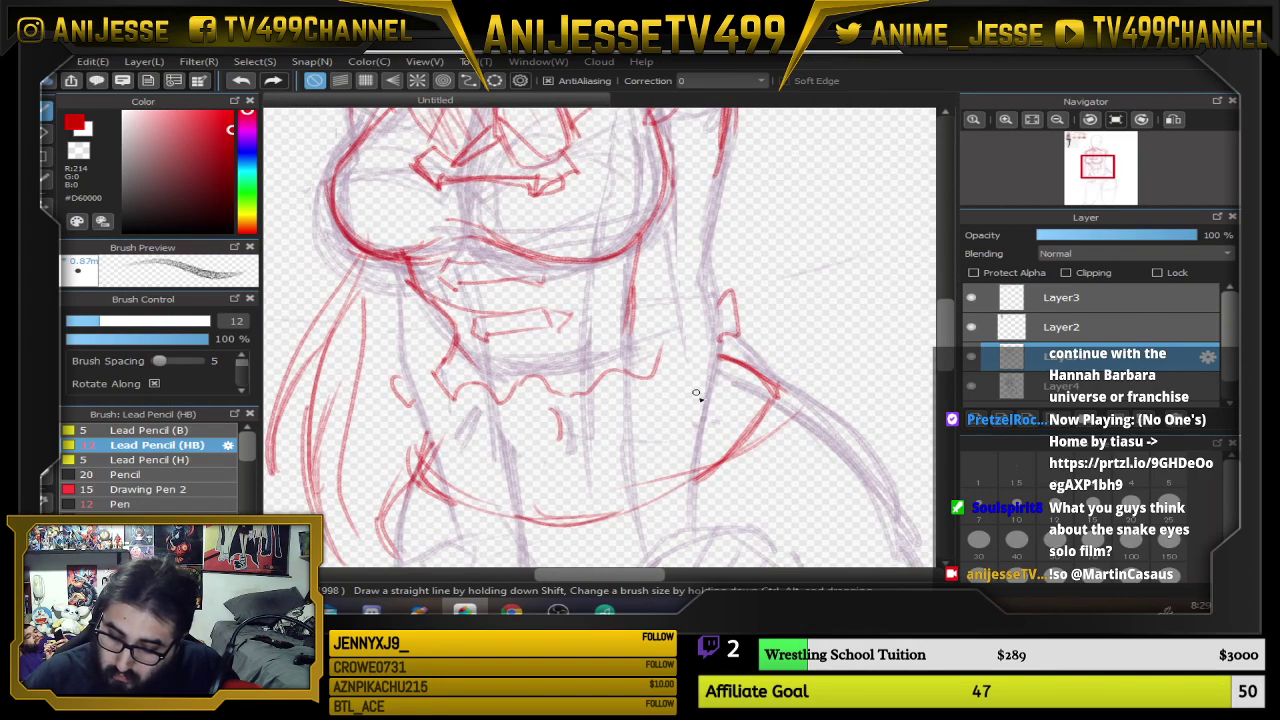
Check the skirt on the reference character, then erase the slanted waist edge at the far hip and redraw it slightly lower
{"action": "left_click_drag", "start_coordinate": [458, 233], "coordinate": [860, 440]}
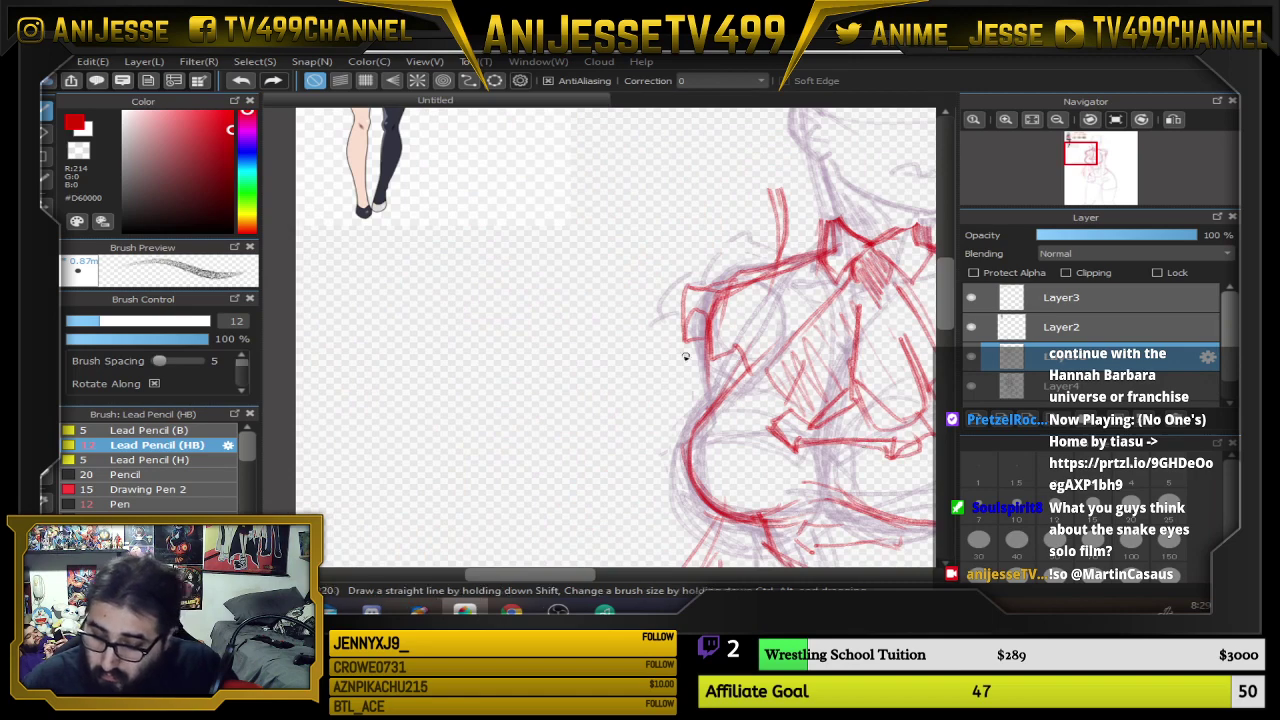
{"action": "scroll", "coordinate": [685, 357], "scroll_direction": "down", "scroll_amount": 3}
{"action": "scroll", "coordinate": [520, 240], "scroll_direction": "up", "scroll_amount": 4}
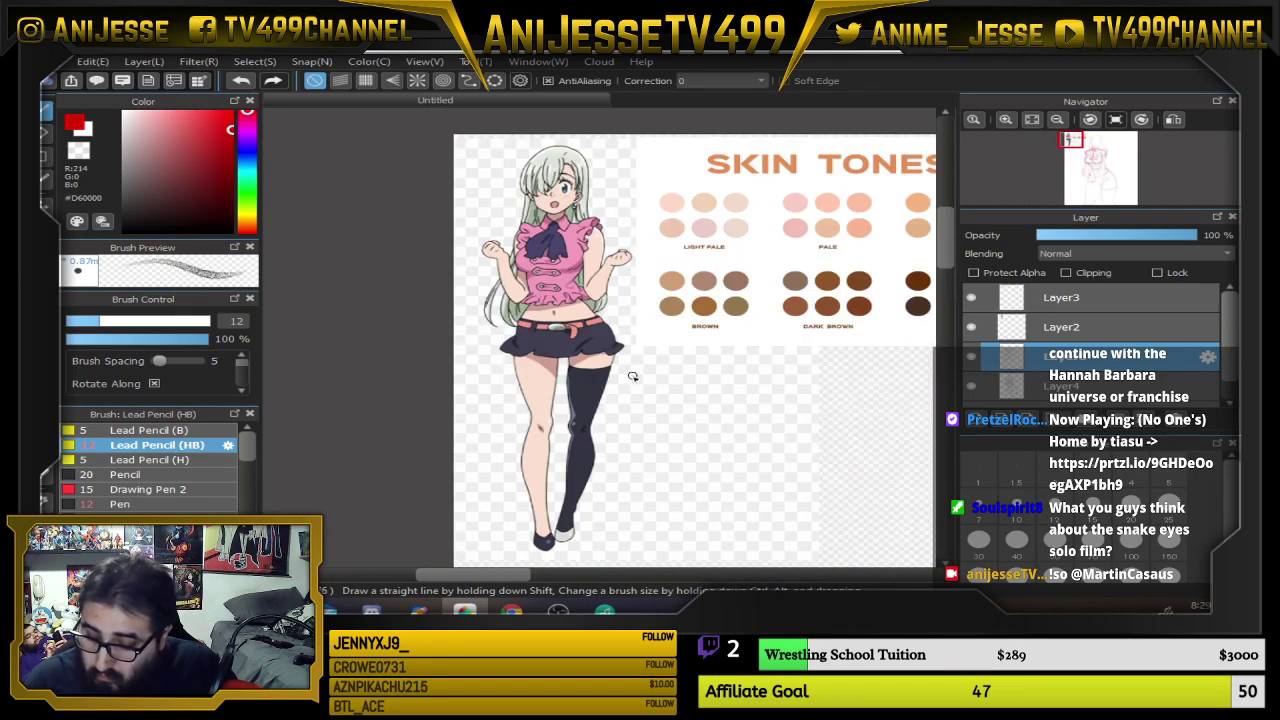
{"action": "scroll", "coordinate": [632, 377], "scroll_direction": "down", "scroll_amount": 3}
{"action": "mouse_move", "coordinate": [640, 384]}
{"action": "left_mouse_down"}
{"action": "mouse_move", "coordinate": [449, 226]}
{"action": "mouse_move", "coordinate": [335, 183]}
{"action": "left_mouse_up"}
{"action": "scroll", "coordinate": [600, 428], "scroll_direction": "up", "scroll_amount": 2}
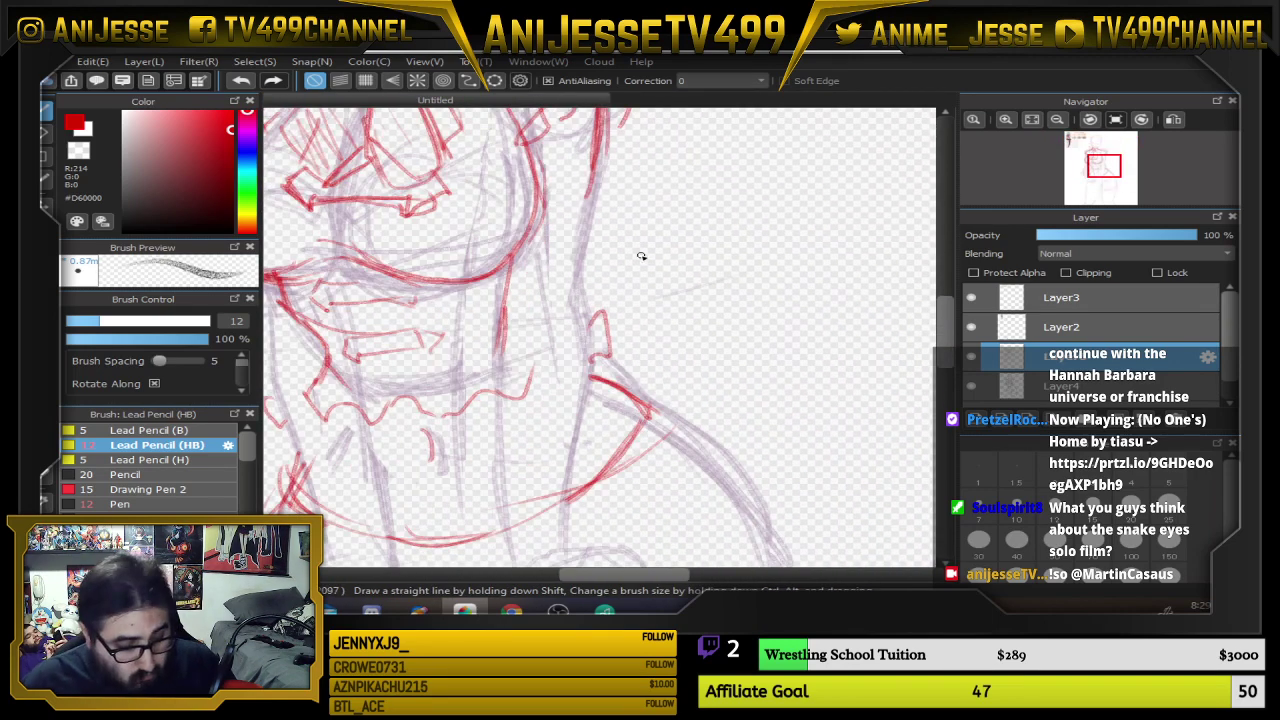
{"action": "key", "text": "e"}
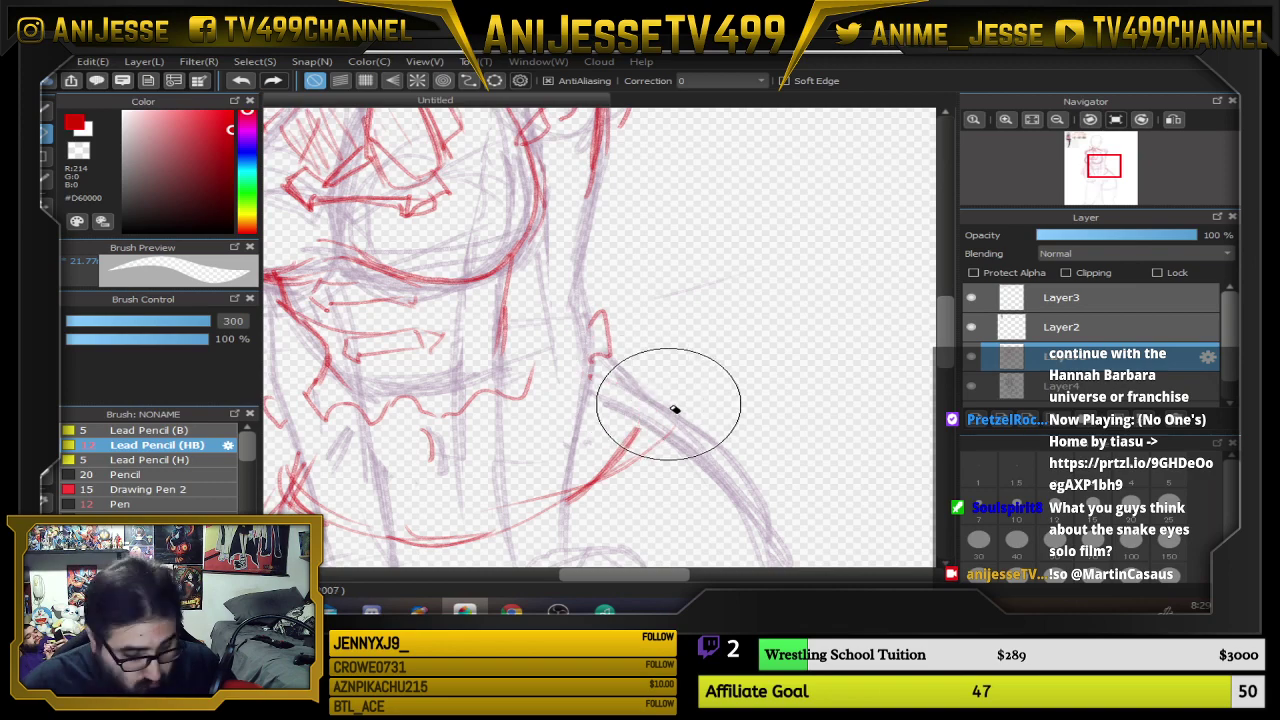
{"action": "key", "text": "b"}
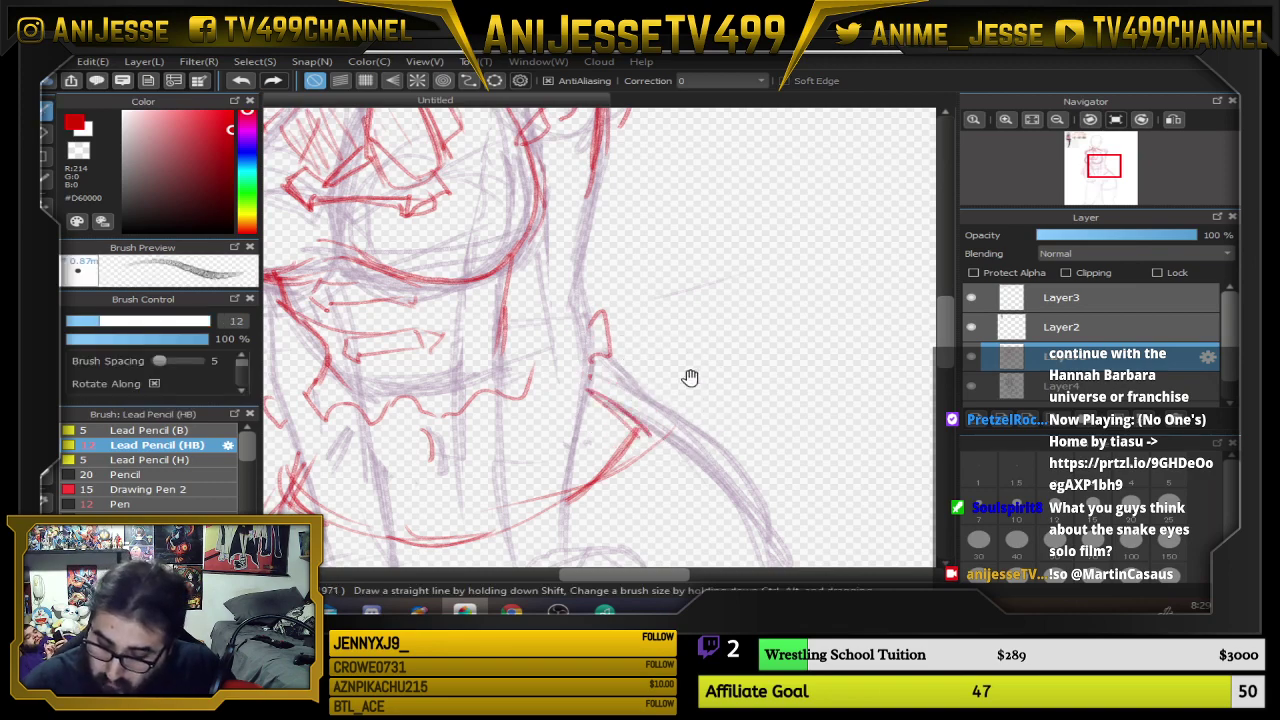
Sketch the near side of the skirt flaring outward and the jagged pleated hem between the hands
{"action": "scroll", "coordinate": [777, 380], "scroll_direction": "down", "scroll_amount": 2}
{"action": "mouse_move", "coordinate": [777, 380]}
{"action": "left_mouse_down"}
{"action": "mouse_move", "coordinate": [731, 258]}
{"action": "mouse_move", "coordinate": [810, 308]}
{"action": "mouse_move", "coordinate": [846, 399]}
{"action": "mouse_move", "coordinate": [852, 388]}
{"action": "mouse_move", "coordinate": [882, 447]}
{"action": "left_mouse_up"}
{"action": "scroll", "coordinate": [722, 309], "scroll_direction": "up", "scroll_amount": 2}
{"action": "left_click_drag", "start_coordinate": [660, 366], "coordinate": [813, 313]}
{"action": "mouse_move", "coordinate": [488, 302]}
{"action": "left_mouse_down"}
{"action": "mouse_move", "coordinate": [434, 376]}
{"action": "mouse_move", "coordinate": [432, 408]}
{"action": "left_mouse_up"}
{"action": "mouse_move", "coordinate": [592, 417]}
{"action": "left_mouse_down"}
{"action": "mouse_move", "coordinate": [568, 470]}
{"action": "mouse_move", "coordinate": [637, 482]}
{"action": "left_mouse_up"}
{"action": "mouse_move", "coordinate": [650, 432]}
{"action": "left_mouse_down"}
{"action": "mouse_move", "coordinate": [637, 481]}
{"action": "mouse_move", "coordinate": [771, 463]}
{"action": "mouse_move", "coordinate": [770, 478]}
{"action": "left_mouse_up"}
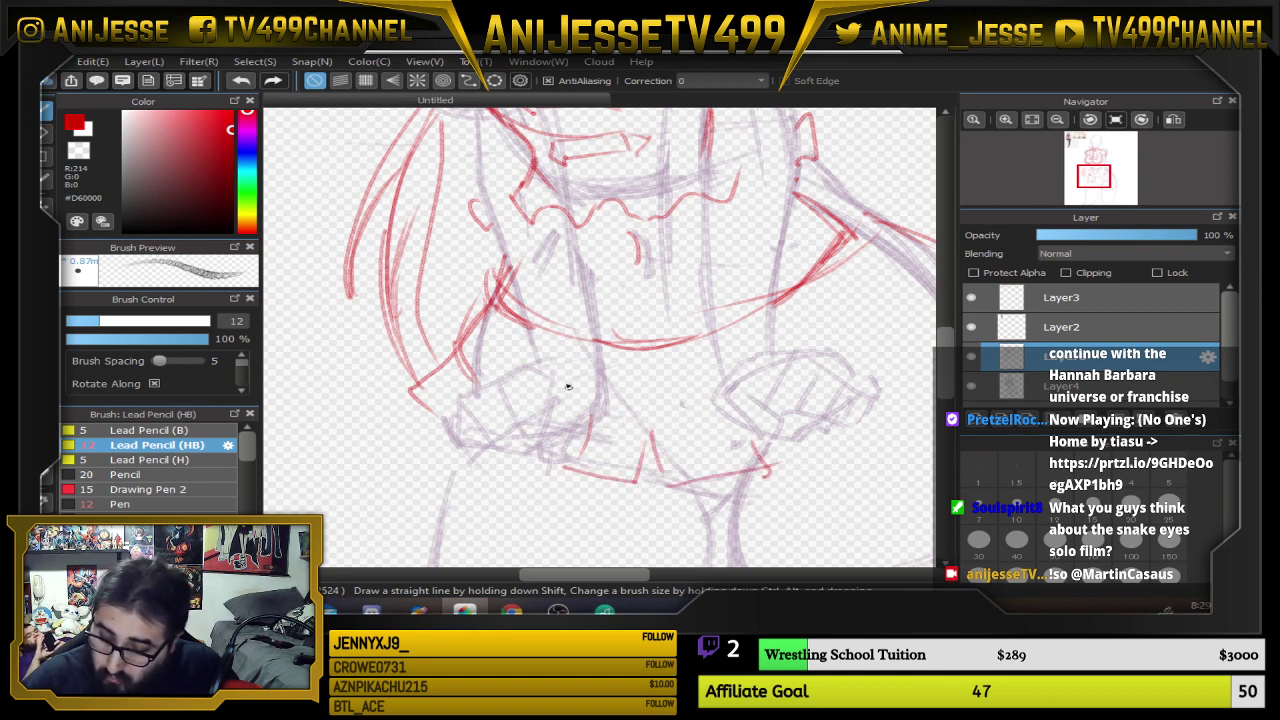
Extend the pleated hem to both sides and sketch the skirt's flared outer edge over the far hip
{"action": "left_click_drag", "start_coordinate": [766, 409], "coordinate": [596, 389]}
{"action": "mouse_move", "coordinate": [638, 436]}
{"action": "left_mouse_down"}
{"action": "mouse_move", "coordinate": [739, 388]}
{"action": "mouse_move", "coordinate": [744, 354]}
{"action": "mouse_move", "coordinate": [750, 387]}
{"action": "mouse_move", "coordinate": [866, 381]}
{"action": "left_mouse_up"}
{"action": "left_click_drag", "start_coordinate": [772, 423], "coordinate": [867, 346]}
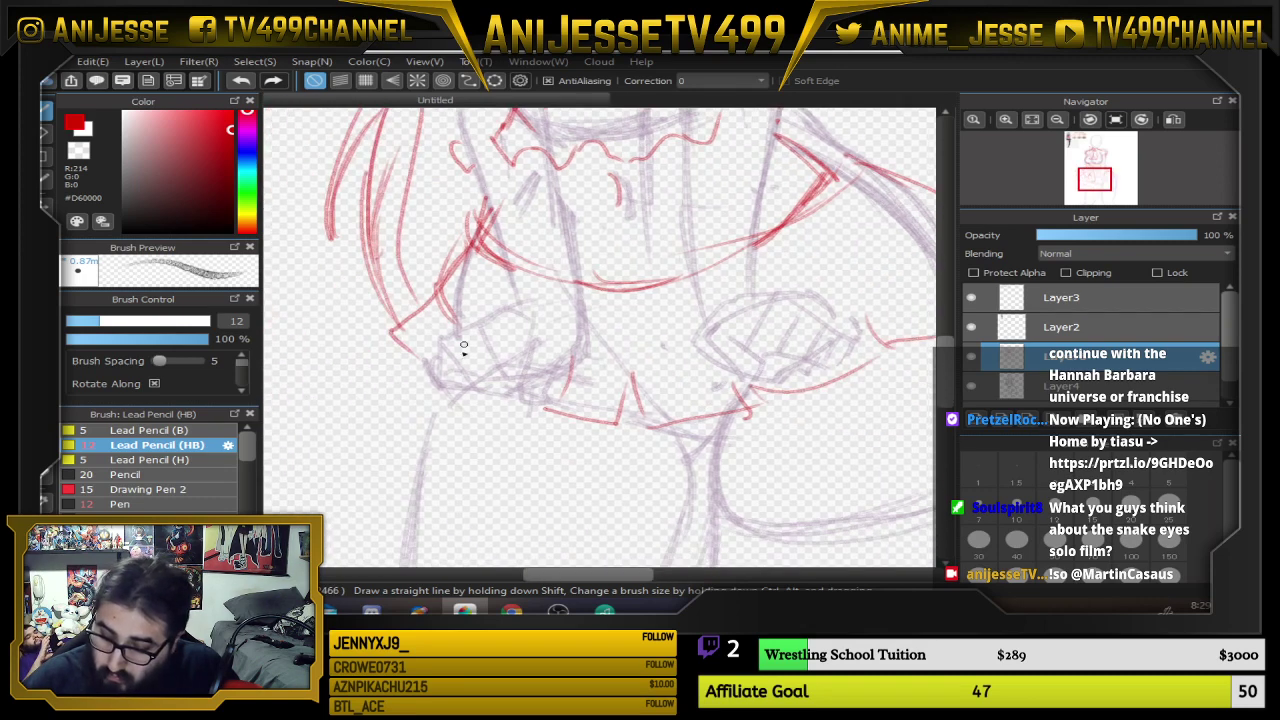
{"action": "left_click_drag", "start_coordinate": [388, 344], "coordinate": [431, 380]}
{"action": "left_click_drag", "start_coordinate": [834, 343], "coordinate": [728, 398]}
{"action": "mouse_move", "coordinate": [630, 442]}
{"action": "left_mouse_down"}
{"action": "mouse_move", "coordinate": [718, 411]}
{"action": "mouse_move", "coordinate": [787, 329]}
{"action": "mouse_move", "coordinate": [691, 273]}
{"action": "mouse_move", "coordinate": [598, 245]}
{"action": "mouse_move", "coordinate": [774, 330]}
{"action": "mouse_move", "coordinate": [845, 335]}
{"action": "left_mouse_up"}
{"action": "mouse_move", "coordinate": [654, 233]}
{"action": "left_mouse_down"}
{"action": "mouse_move", "coordinate": [707, 282]}
{"action": "mouse_move", "coordinate": [752, 283]}
{"action": "mouse_move", "coordinate": [898, 348]}
{"action": "left_mouse_up"}
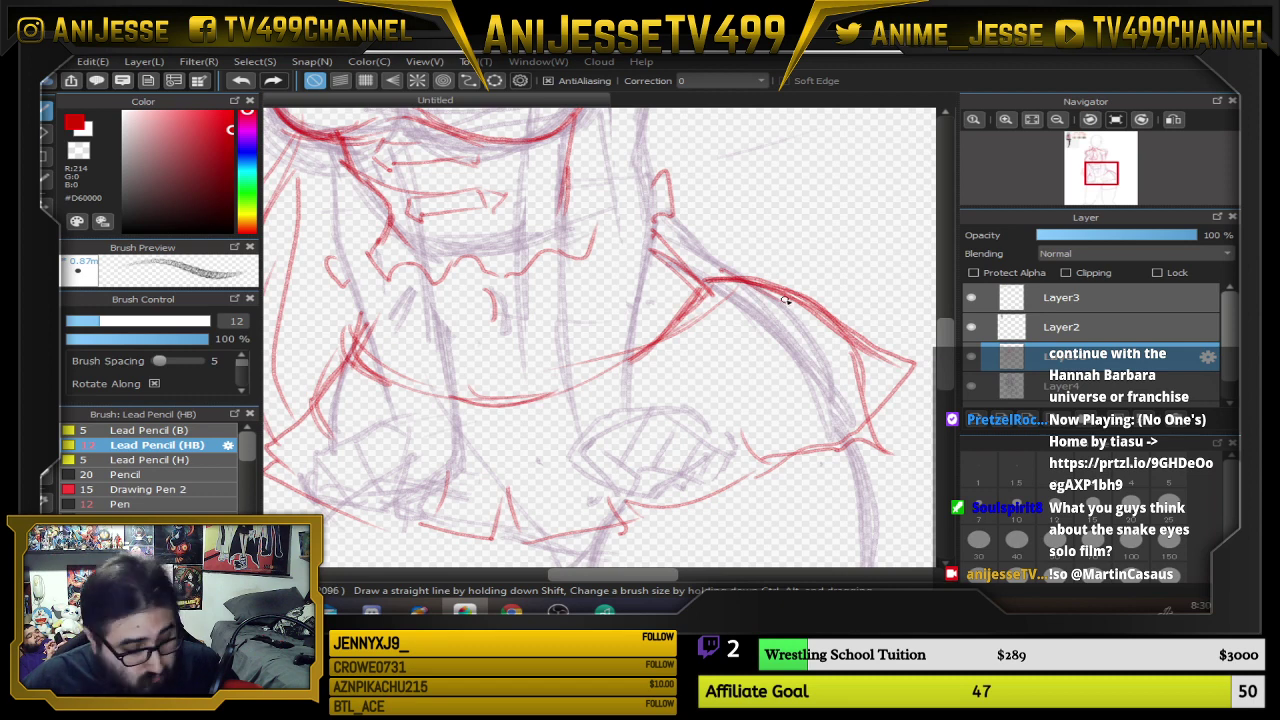
Erase the curved skirt edge over the far hip and redraw it straighter from the waist to the flared corner
{"action": "key", "text": "e"}
{"action": "mouse_move", "coordinate": [784, 298]}
{"action": "left_mouse_down"}
{"action": "mouse_move", "coordinate": [860, 314]}
{"action": "mouse_move", "coordinate": [866, 371]}
{"action": "left_mouse_up"}
{"action": "key", "text": "b"}
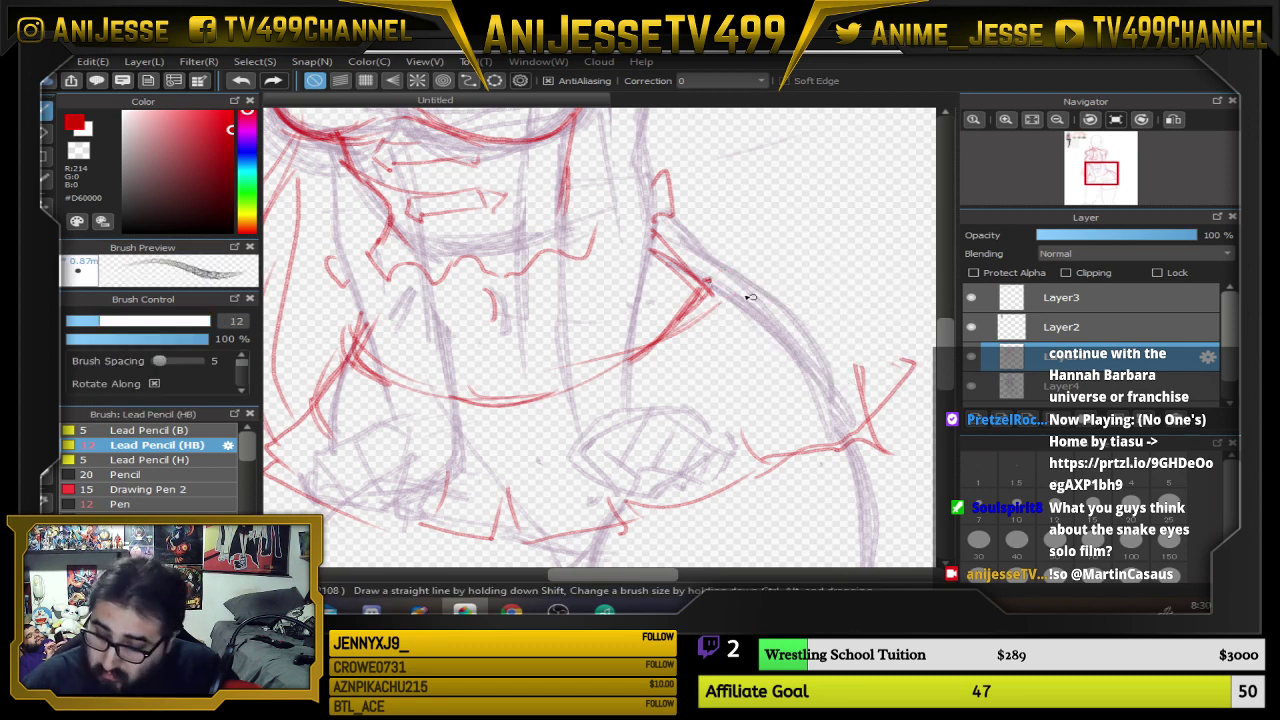
{"action": "mouse_move", "coordinate": [705, 278]}
{"action": "left_mouse_down"}
{"action": "mouse_move", "coordinate": [759, 276]}
{"action": "mouse_move", "coordinate": [898, 365]}
{"action": "left_mouse_up"}
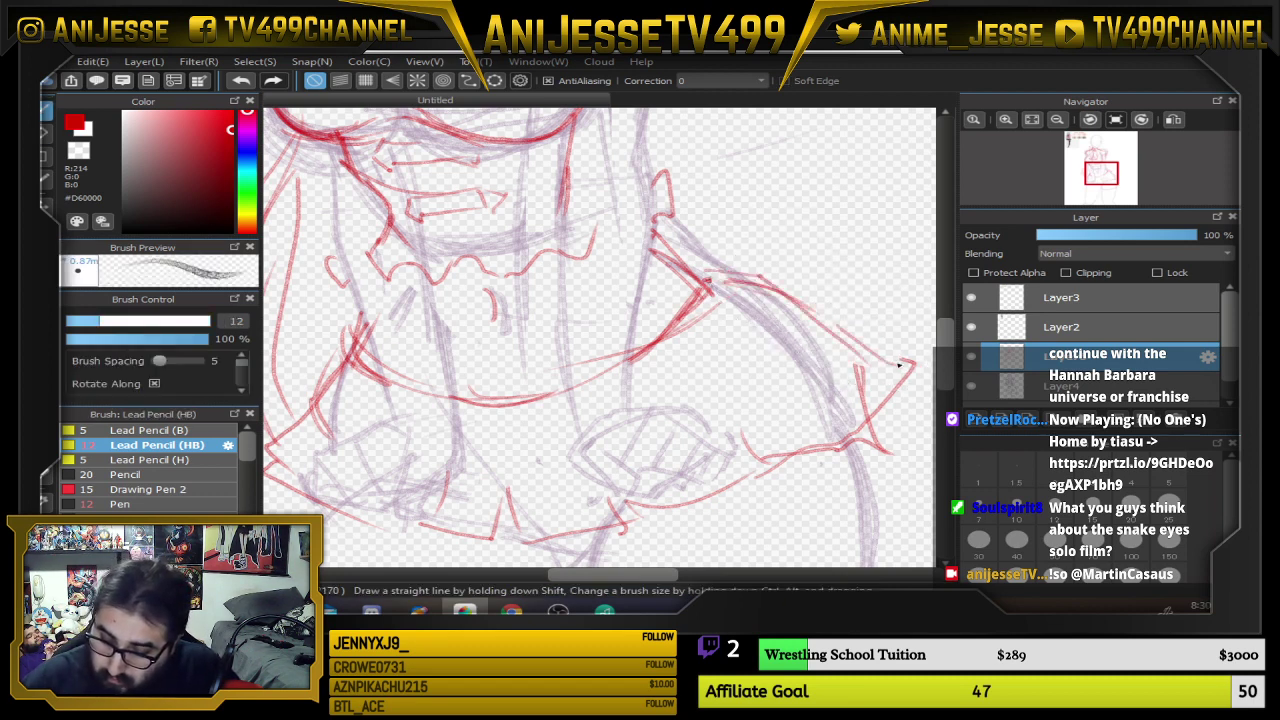
{"action": "scroll", "coordinate": [622, 399], "scroll_direction": "down", "scroll_amount": 3}
{"action": "left_click_drag", "start_coordinate": [622, 374], "coordinate": [654, 447]}
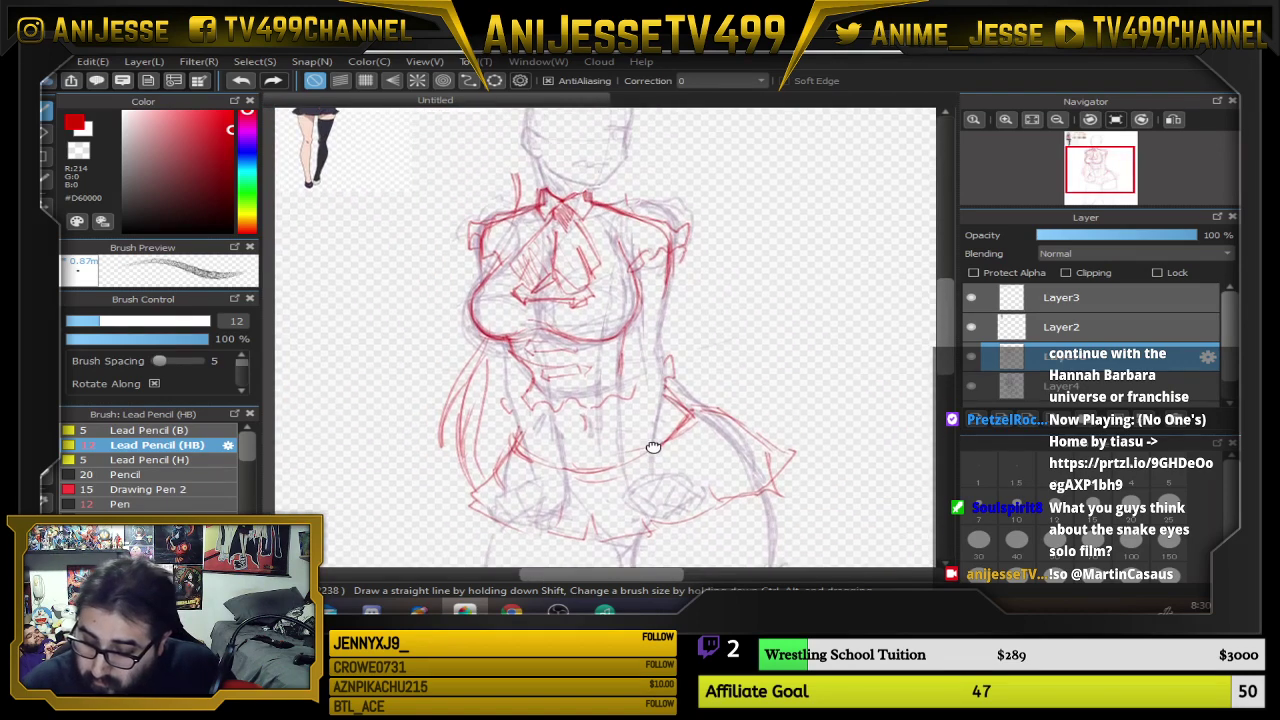
{"action": "scroll", "coordinate": [698, 496], "scroll_direction": "up", "scroll_amount": 5}
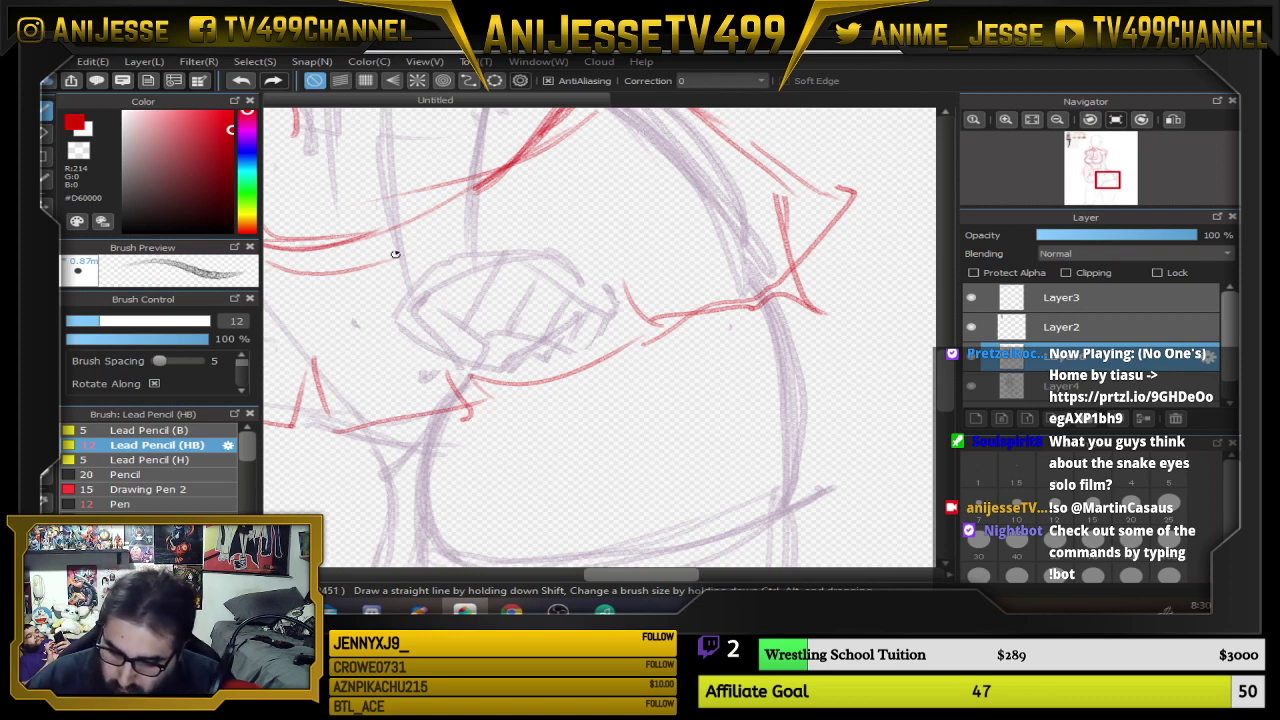
{"action": "mouse_move", "coordinate": [414, 338]}
{"action": "left_mouse_down"}
{"action": "mouse_move", "coordinate": [407, 377]}
{"action": "mouse_move", "coordinate": [450, 401]}
{"action": "mouse_move", "coordinate": [452, 365]}
{"action": "mouse_move", "coordinate": [470, 405]}
{"action": "mouse_move", "coordinate": [482, 330]}
{"action": "mouse_move", "coordinate": [500, 395]}
{"action": "mouse_move", "coordinate": [516, 348]}
{"action": "left_mouse_up"}
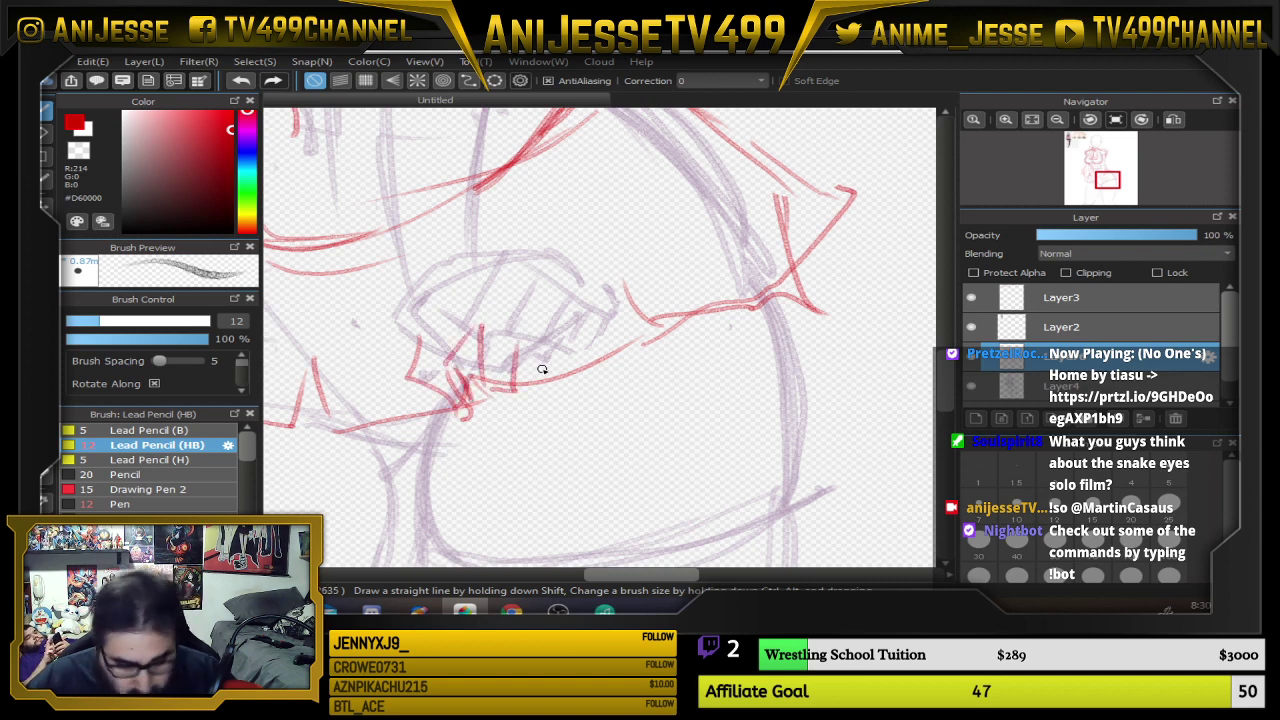
{"action": "key", "text": "ctrl+z"}
{"action": "key", "text": "ctrl+z"}
{"action": "key", "text": "ctrl+z"}
{"action": "key", "text": "ctrl+z"}
{"action": "key", "text": "ctrl+z"}
{"action": "key", "text": "ctrl+z"}
{"action": "key", "text": "ctrl+z"}
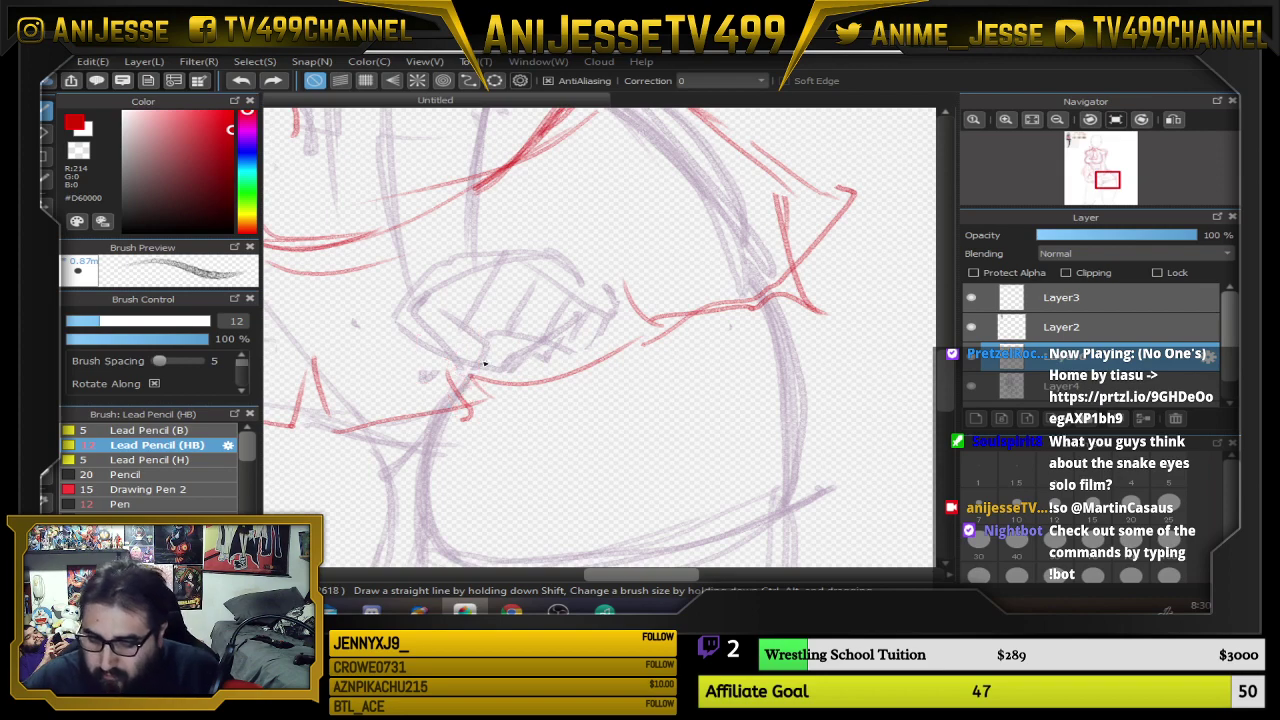
{"action": "scroll", "coordinate": [484, 363], "scroll_direction": "down", "scroll_amount": 2}
{"action": "scroll", "coordinate": [480, 361], "scroll_direction": "down", "scroll_amount": 4}
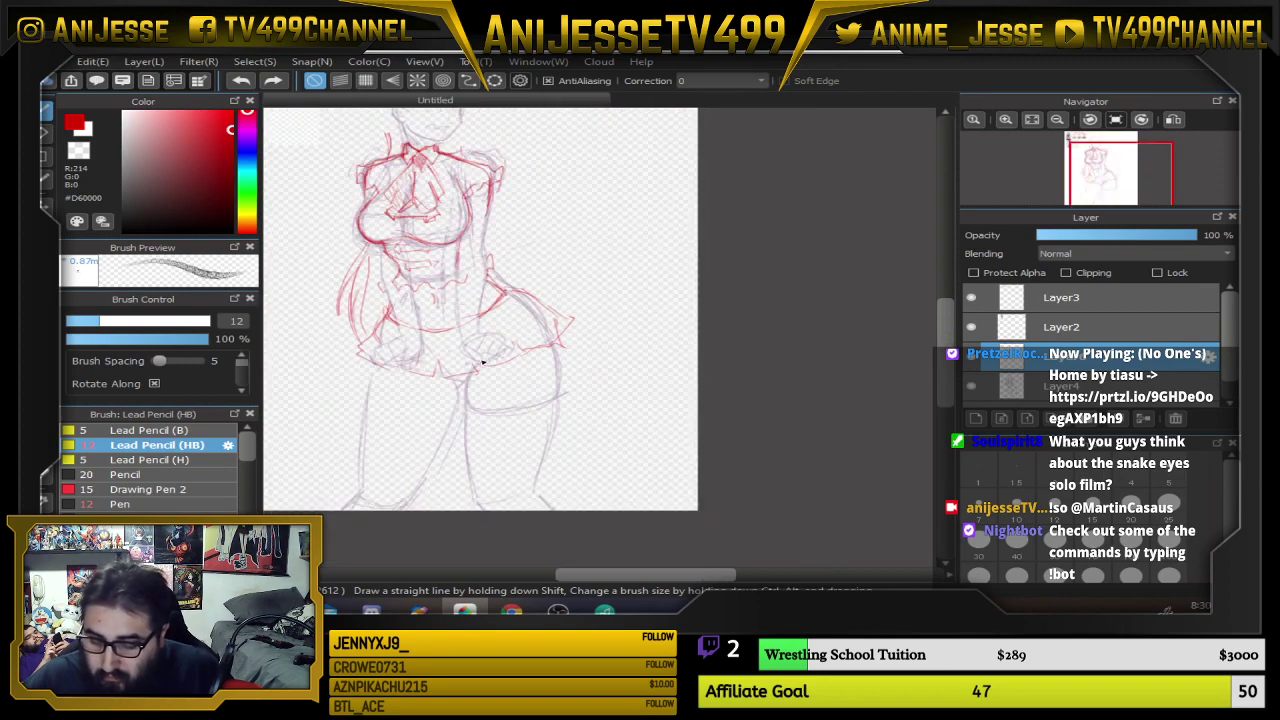
{"action": "scroll", "coordinate": [446, 350], "scroll_direction": "up", "scroll_amount": 2}
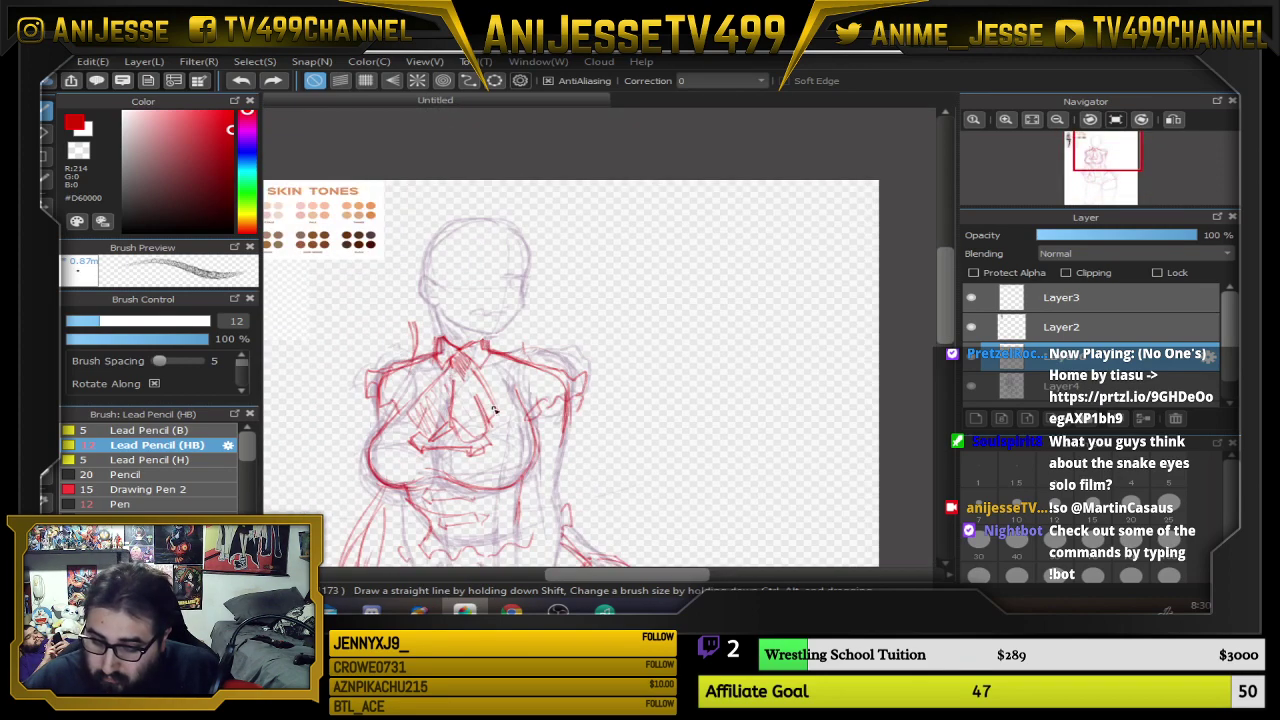
Sketch the far arm's outer edge from the sleeve to the waist and its inner edge below the bust
{"action": "scroll", "coordinate": [514, 290], "scroll_direction": "up", "scroll_amount": 1}
{"action": "scroll", "coordinate": [512, 277], "scroll_direction": "down", "scroll_amount": 1}
{"action": "scroll", "coordinate": [512, 277], "scroll_direction": "up", "scroll_amount": 4}
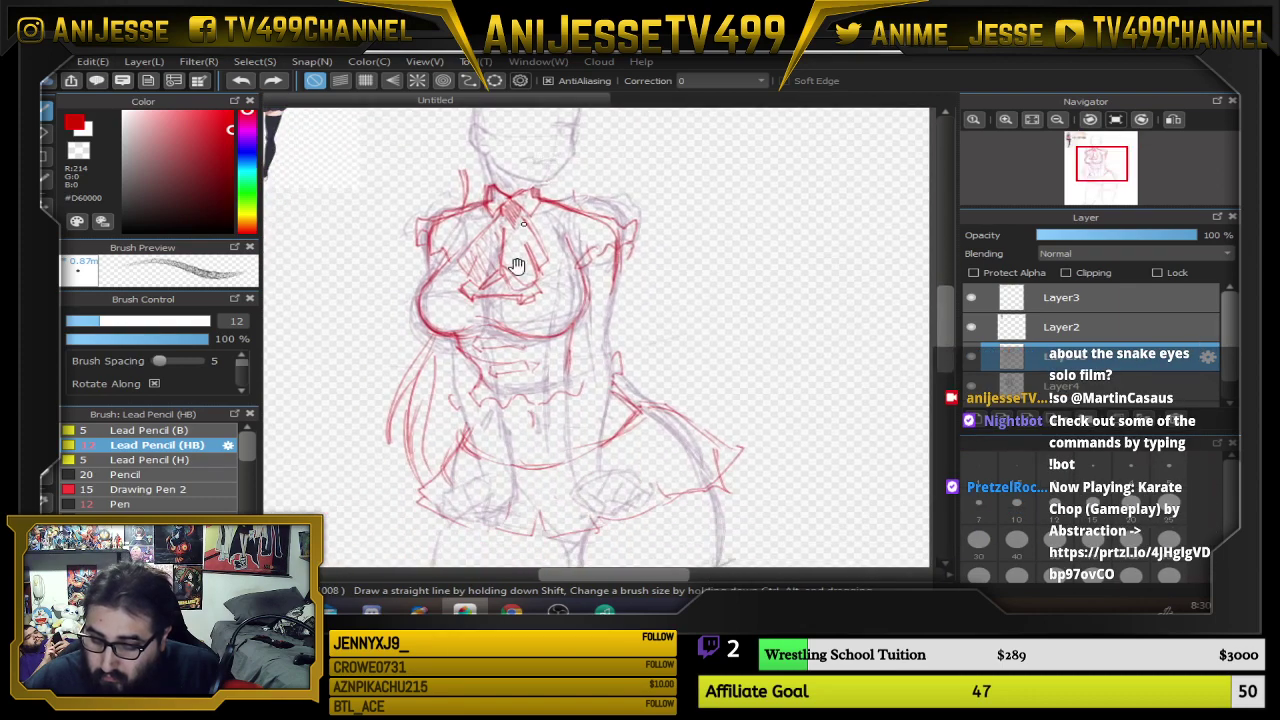
{"action": "left_click_drag", "start_coordinate": [598, 268], "coordinate": [602, 428]}
{"action": "left_click_drag", "start_coordinate": [698, 145], "coordinate": [665, 326]}
{"action": "mouse_move", "coordinate": [690, 204]}
{"action": "left_mouse_down"}
{"action": "mouse_move", "coordinate": [664, 334]}
{"action": "mouse_move", "coordinate": [680, 376]}
{"action": "left_mouse_up"}
{"action": "left_click_drag", "start_coordinate": [668, 328], "coordinate": [684, 388]}
{"action": "left_click_drag", "start_coordinate": [611, 336], "coordinate": [597, 410]}
{"action": "mouse_move", "coordinate": [609, 338]}
{"action": "left_mouse_down"}
{"action": "mouse_move", "coordinate": [595, 408]}
{"action": "mouse_move", "coordinate": [604, 362]}
{"action": "mouse_move", "coordinate": [598, 468]}
{"action": "left_mouse_up"}
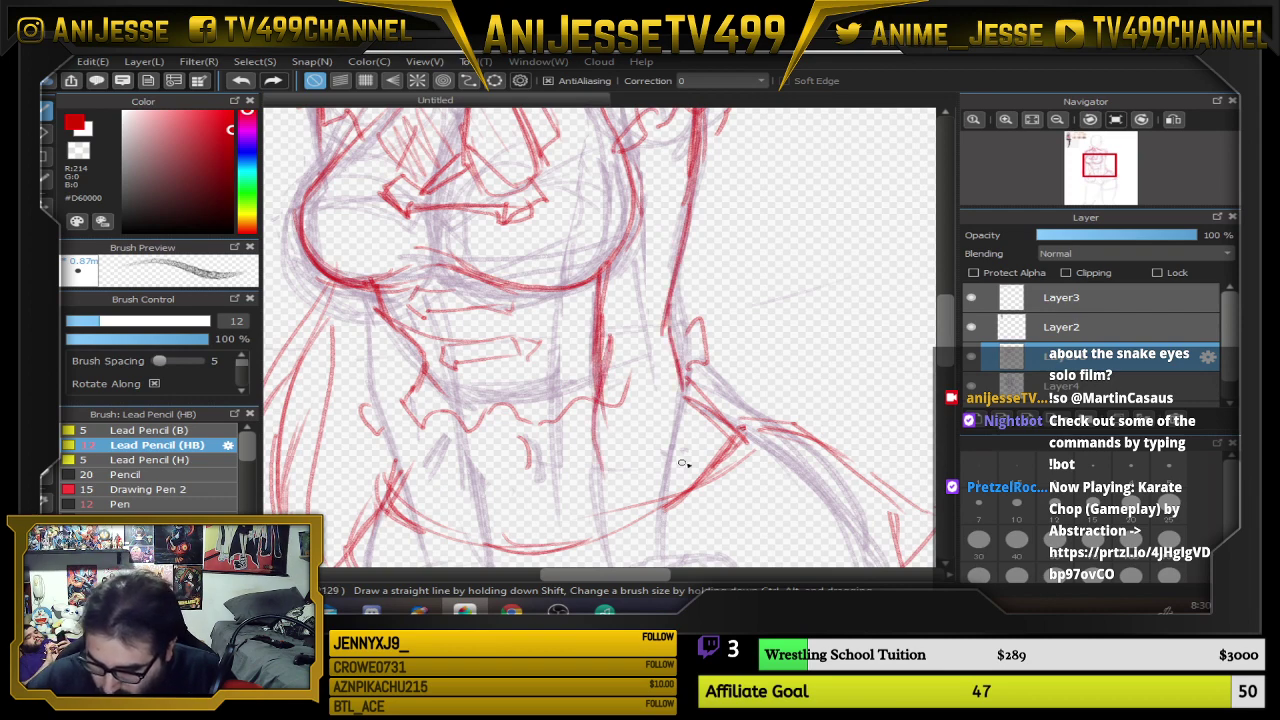
Reinforce the far forearm's inner edge and extend both forearm edges down over the skirt to the wrist
{"action": "left_click_drag", "start_coordinate": [685, 463], "coordinate": [675, 340]}
{"action": "left_click_drag", "start_coordinate": [591, 250], "coordinate": [596, 420]}
{"action": "left_click_drag", "start_coordinate": [588, 282], "coordinate": [600, 446]}
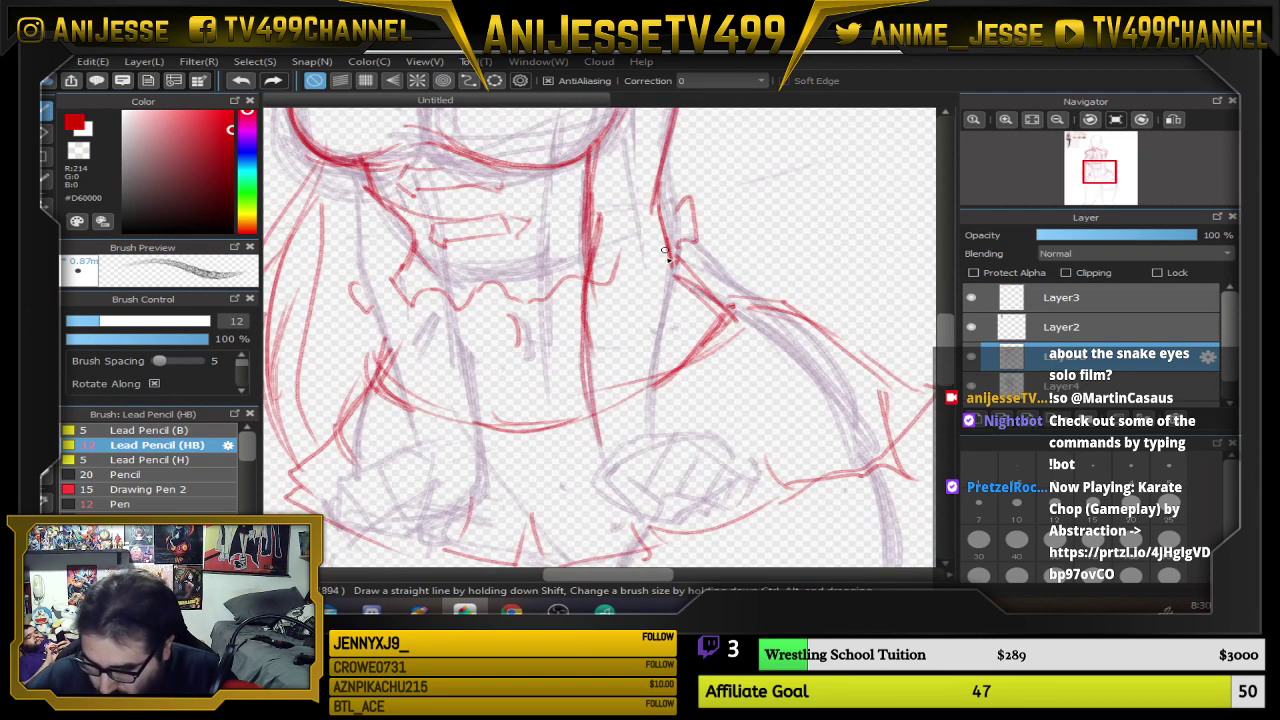
{"action": "left_click_drag", "start_coordinate": [660, 214], "coordinate": [652, 385]}
{"action": "left_click_drag", "start_coordinate": [660, 315], "coordinate": [652, 401]}
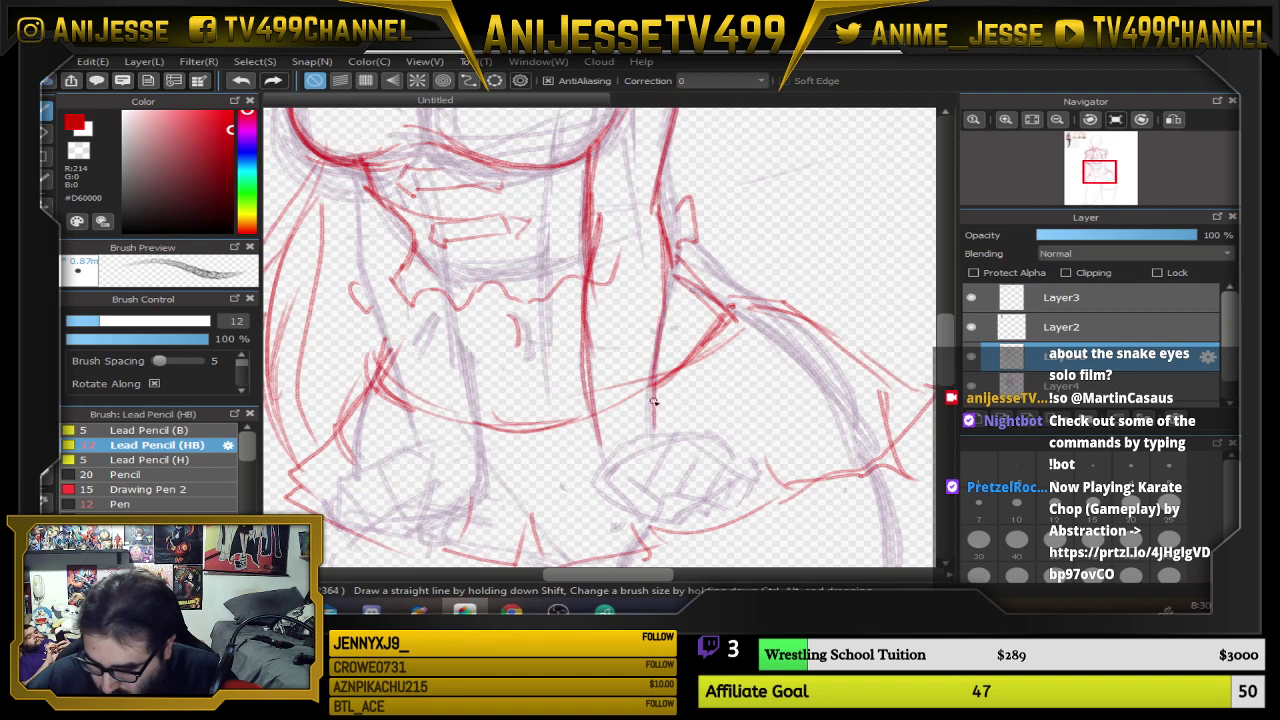
Draw the far wrist line and outline the back of the hand resting near the skirt's hem
{"action": "scroll", "coordinate": [643, 466], "scroll_direction": "down", "scroll_amount": 2}
{"action": "left_click_drag", "start_coordinate": [578, 276], "coordinate": [600, 354]}
{"action": "mouse_move", "coordinate": [584, 298]}
{"action": "left_mouse_down"}
{"action": "mouse_move", "coordinate": [603, 360]}
{"action": "mouse_move", "coordinate": [597, 411]}
{"action": "mouse_move", "coordinate": [640, 452]}
{"action": "mouse_move", "coordinate": [700, 432]}
{"action": "left_mouse_up"}
{"action": "left_click_drag", "start_coordinate": [655, 362], "coordinate": [690, 432]}
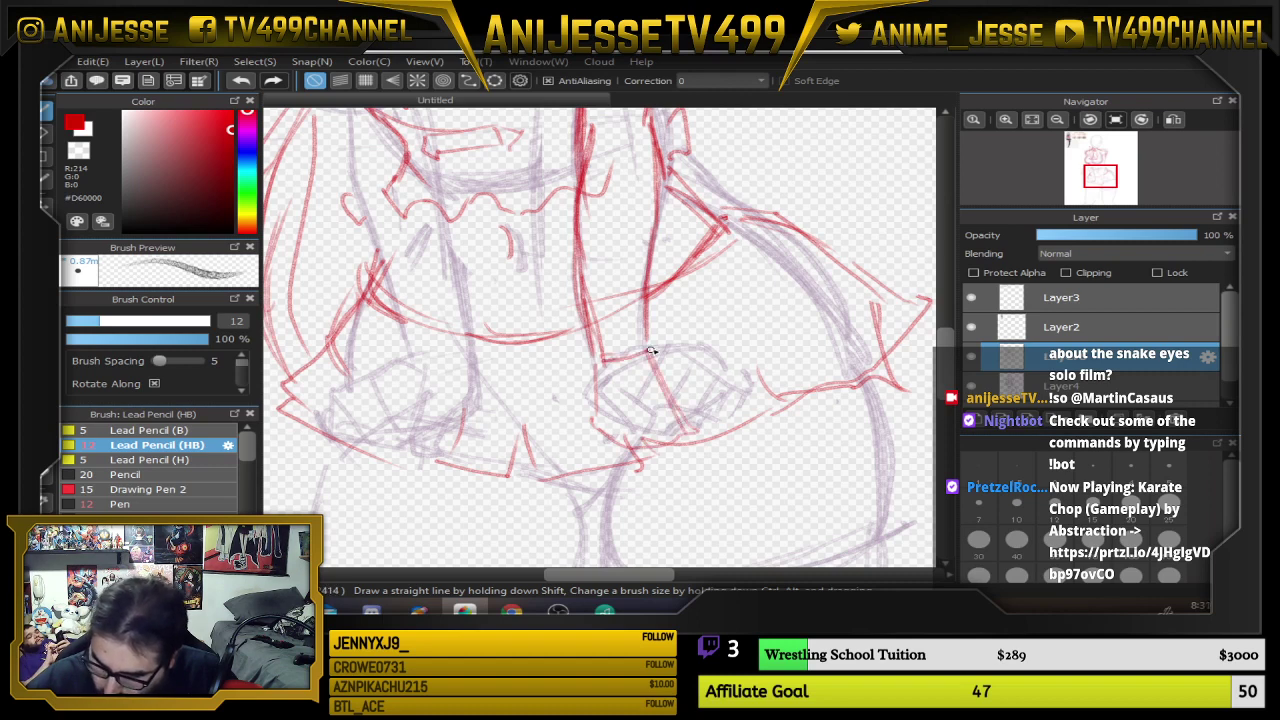
{"action": "left_click_drag", "start_coordinate": [648, 350], "coordinate": [700, 437]}
{"action": "mouse_move", "coordinate": [596, 358]}
{"action": "left_mouse_down"}
{"action": "mouse_move", "coordinate": [578, 432]}
{"action": "mouse_move", "coordinate": [624, 458]}
{"action": "left_mouse_up"}
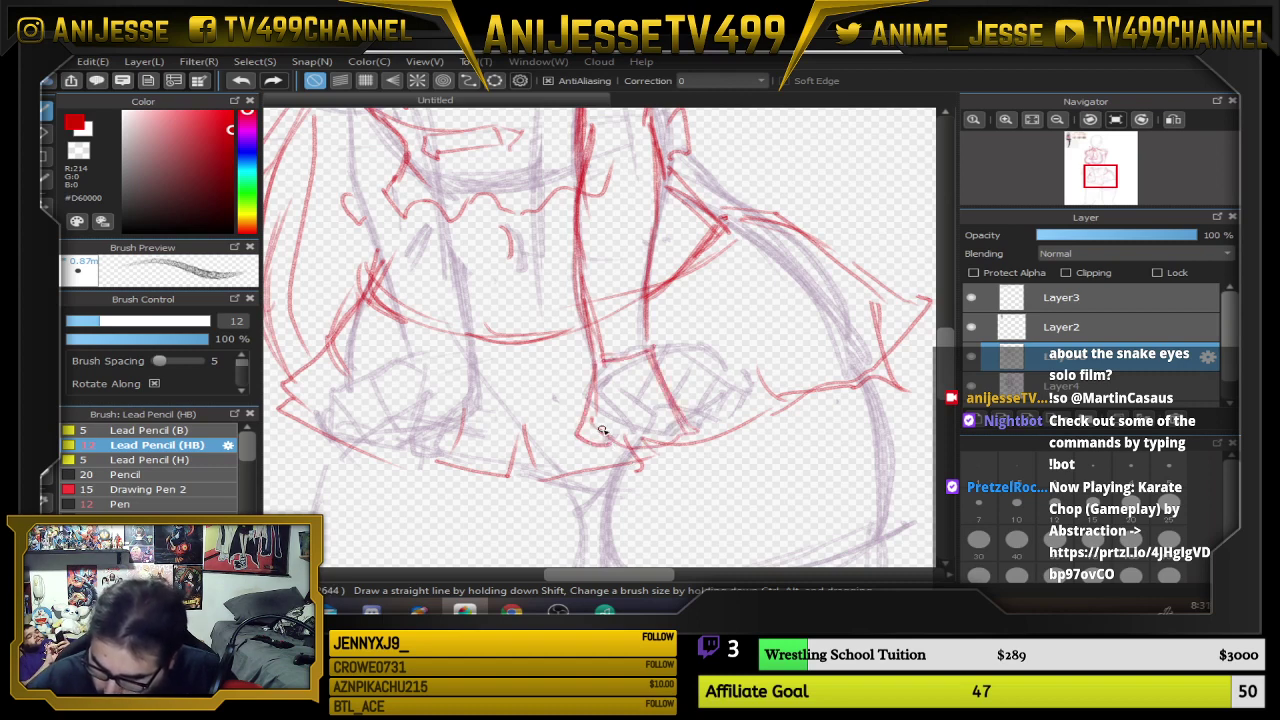
Sketch both edges of the near arm from below the bust, across the torso, to the wrist
{"action": "left_click_drag", "start_coordinate": [645, 286], "coordinate": [724, 437]}
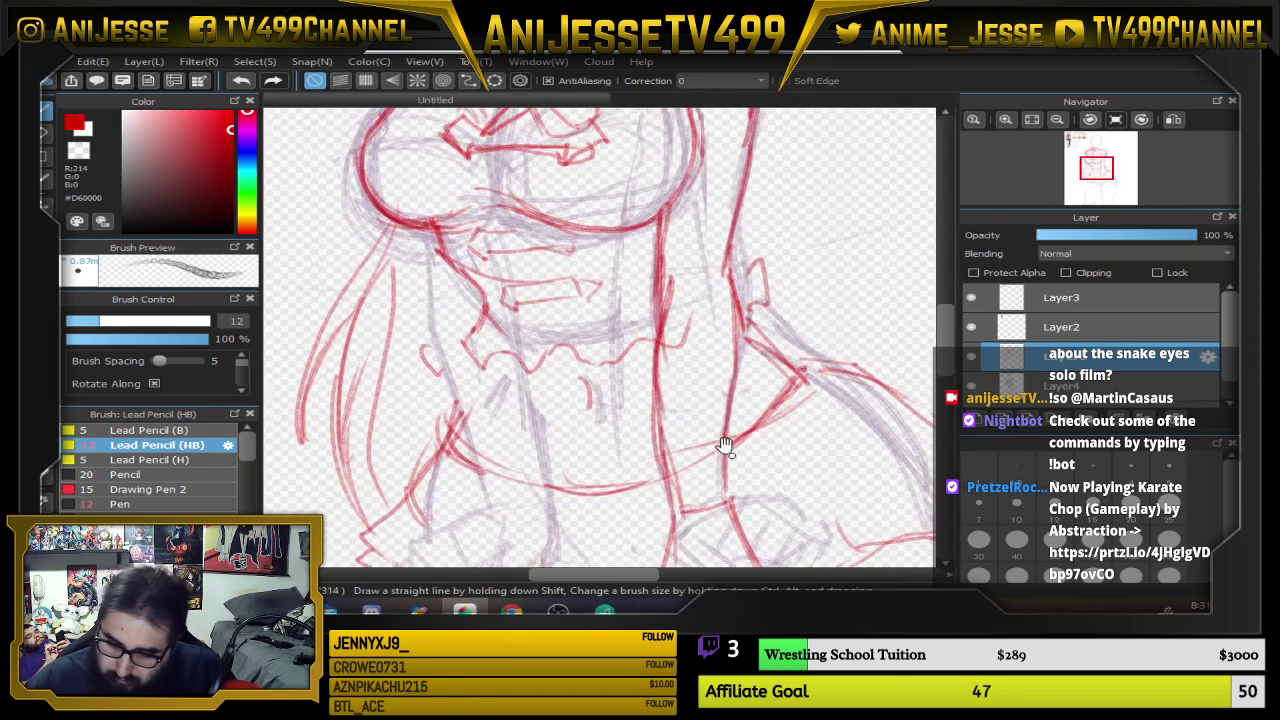
{"action": "mouse_move", "coordinate": [421, 235]}
{"action": "left_mouse_down"}
{"action": "mouse_move", "coordinate": [442, 366]}
{"action": "mouse_move", "coordinate": [497, 506]}
{"action": "left_mouse_up"}
{"action": "left_click_drag", "start_coordinate": [516, 361], "coordinate": [546, 534]}
{"action": "left_click_drag", "start_coordinate": [523, 388], "coordinate": [546, 556]}
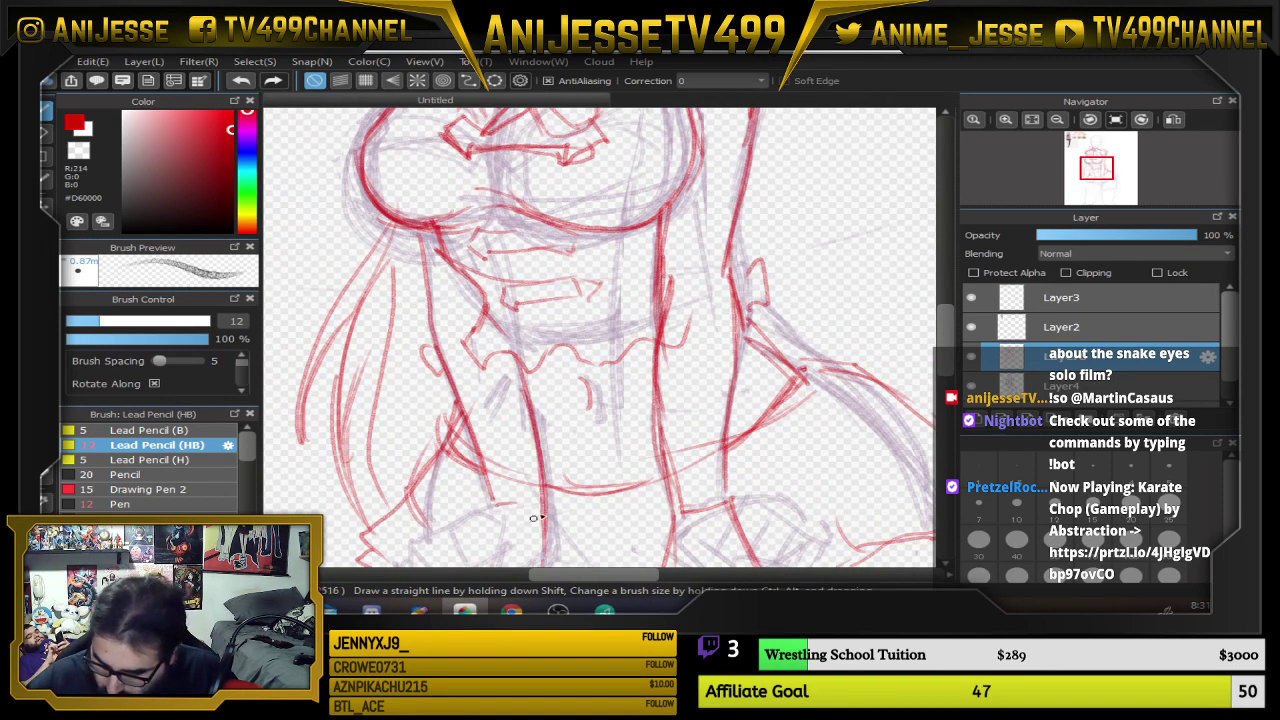
{"action": "left_click_drag", "start_coordinate": [592, 291], "coordinate": [635, 439]}
{"action": "mouse_move", "coordinate": [473, 482]}
{"action": "left_mouse_down"}
{"action": "mouse_move", "coordinate": [423, 185]}
{"action": "mouse_move", "coordinate": [470, 384]}
{"action": "left_mouse_up"}
{"action": "scroll", "coordinate": [747, 340], "scroll_direction": "down", "scroll_amount": 3}
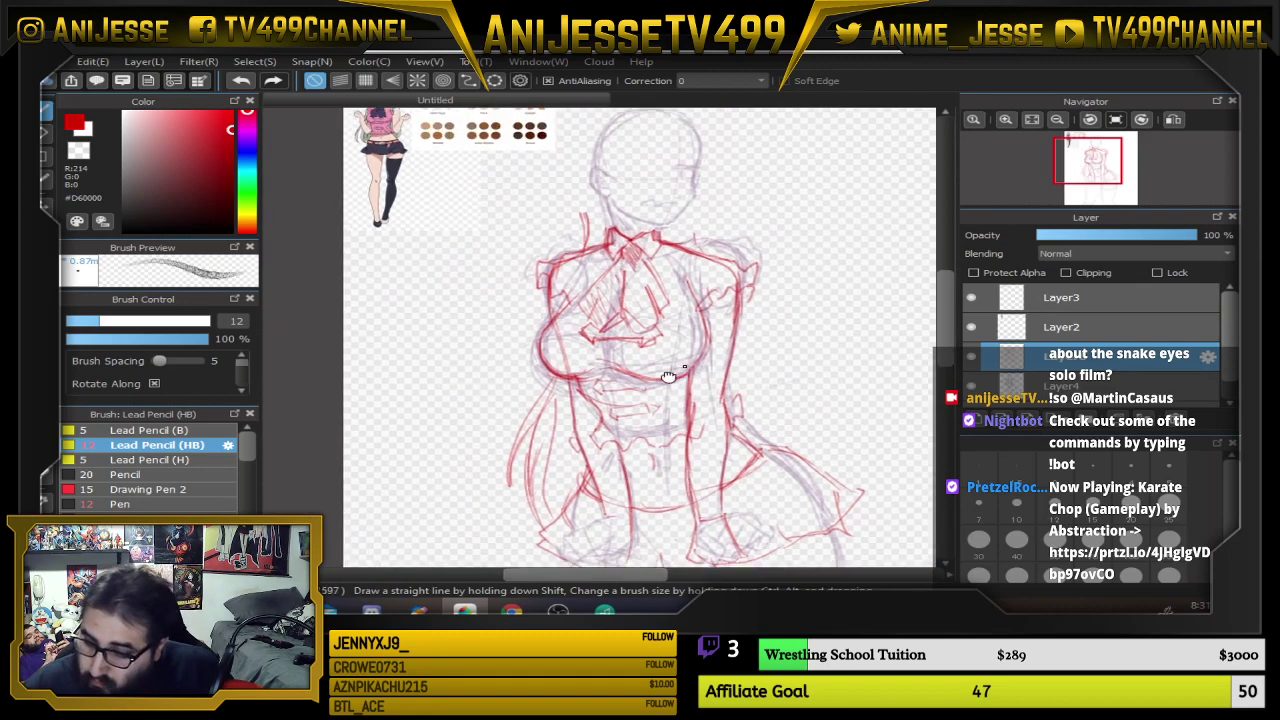
Outline the near hand's wrist, back and thumb over the skirt's hem and reinforce the forearm above it
{"action": "scroll", "coordinate": [558, 250], "scroll_direction": "up", "scroll_amount": 2}
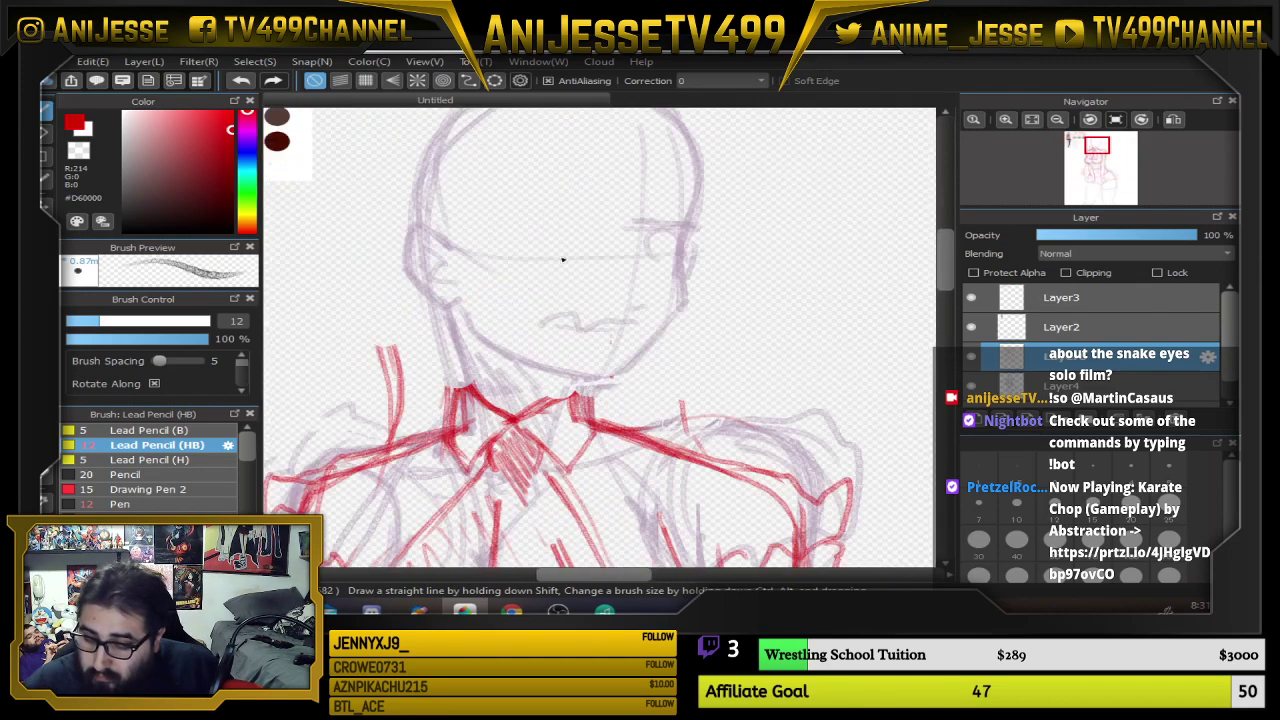
{"action": "scroll", "coordinate": [569, 298], "scroll_direction": "down", "scroll_amount": 3}
{"action": "scroll", "coordinate": [497, 315], "scroll_direction": "up", "scroll_amount": 5}
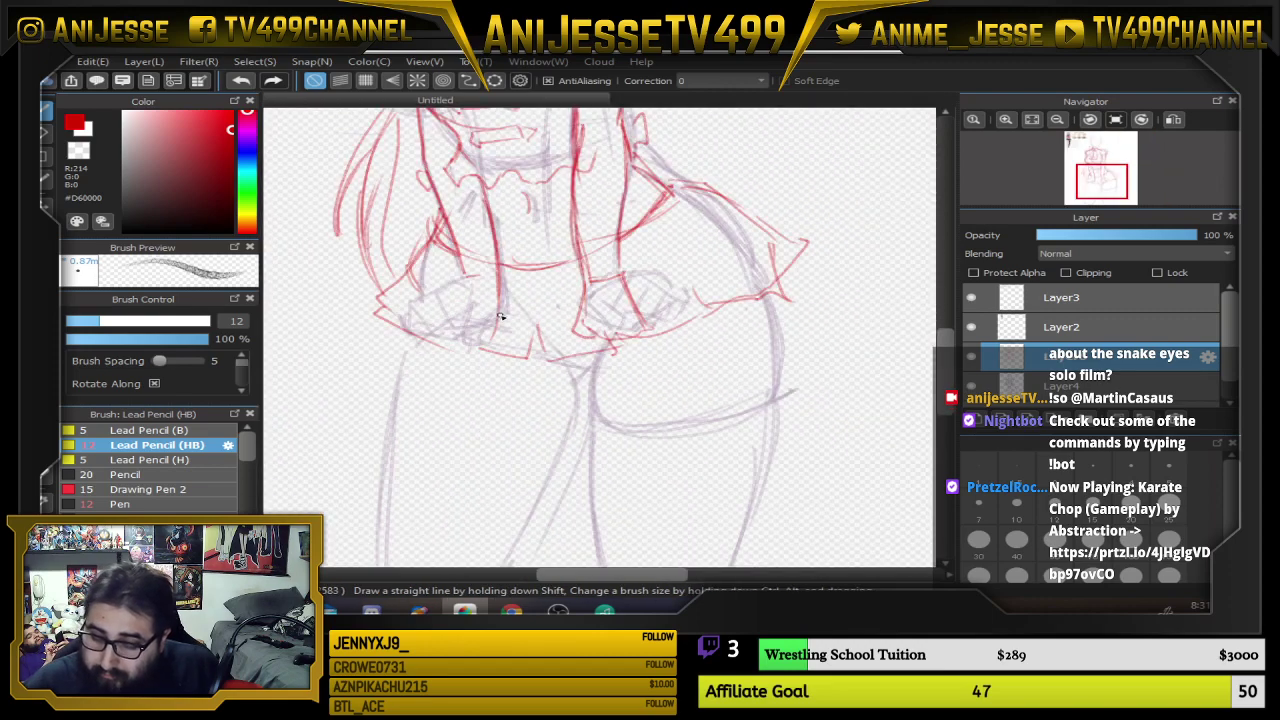
{"action": "left_click_drag", "start_coordinate": [498, 283], "coordinate": [510, 320]}
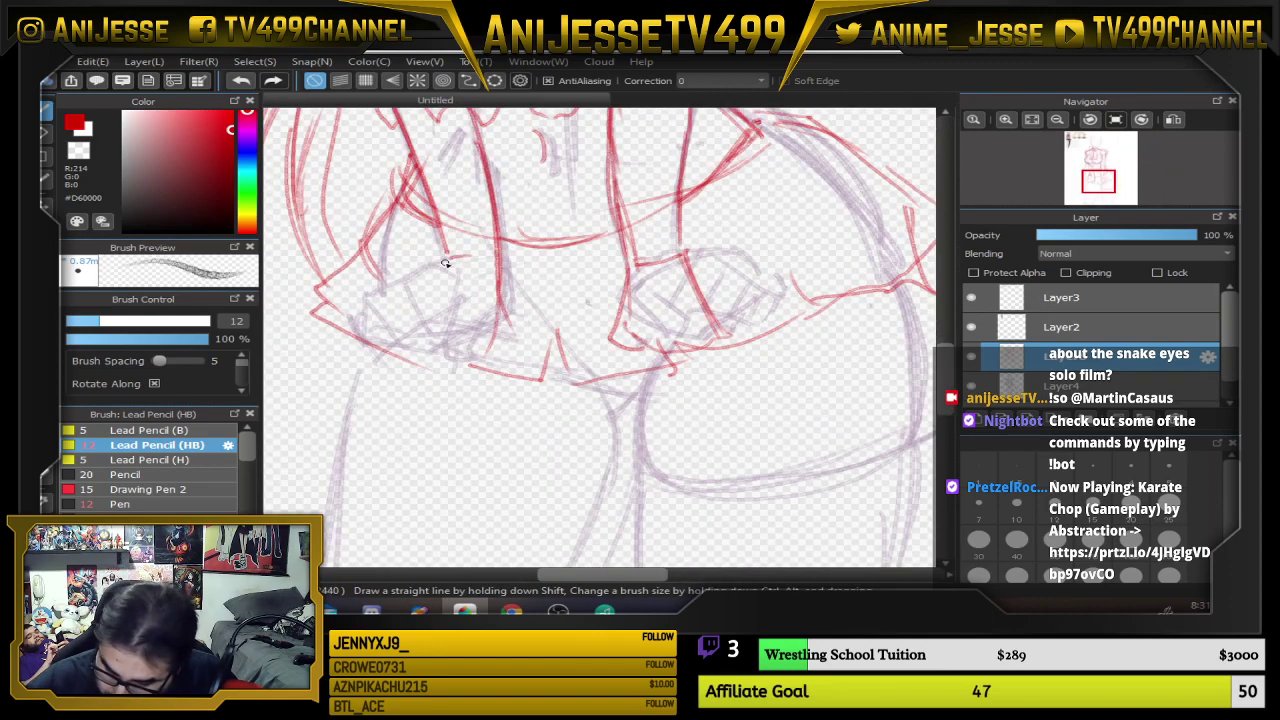
{"action": "mouse_move", "coordinate": [447, 261]}
{"action": "left_mouse_down"}
{"action": "mouse_move", "coordinate": [396, 343]}
{"action": "mouse_move", "coordinate": [407, 343]}
{"action": "mouse_move", "coordinate": [409, 379]}
{"action": "mouse_move", "coordinate": [444, 318]}
{"action": "mouse_move", "coordinate": [415, 320]}
{"action": "mouse_move", "coordinate": [399, 369]}
{"action": "mouse_move", "coordinate": [461, 368]}
{"action": "mouse_move", "coordinate": [525, 325]}
{"action": "left_mouse_up"}
{"action": "left_click_drag", "start_coordinate": [498, 249], "coordinate": [514, 328]}
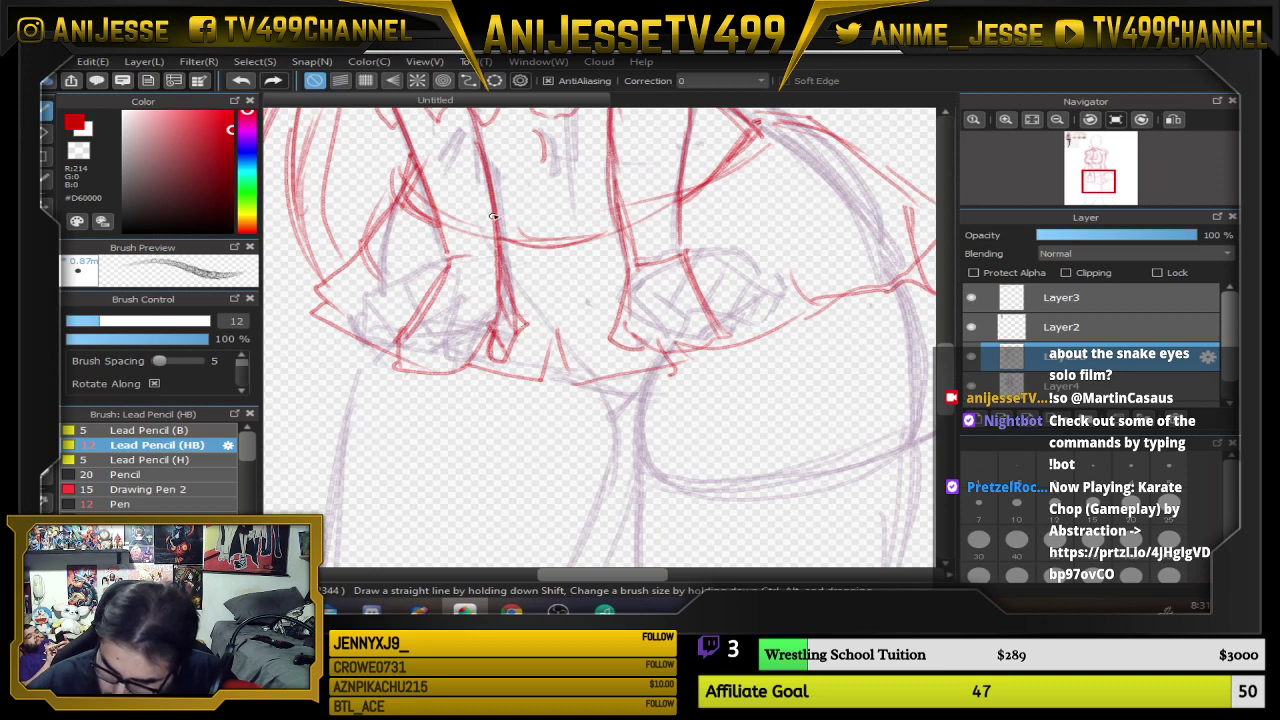
{"action": "left_click_drag", "start_coordinate": [493, 216], "coordinate": [499, 253]}
Sketch the curled fingers of both hands and thicken the outer edge of the far hand
{"action": "mouse_move", "coordinate": [623, 230]}
{"action": "left_mouse_down"}
{"action": "mouse_move", "coordinate": [634, 339]}
{"action": "mouse_move", "coordinate": [639, 325]}
{"action": "mouse_move", "coordinate": [671, 361]}
{"action": "left_mouse_up"}
{"action": "left_click_drag", "start_coordinate": [668, 352], "coordinate": [724, 349]}
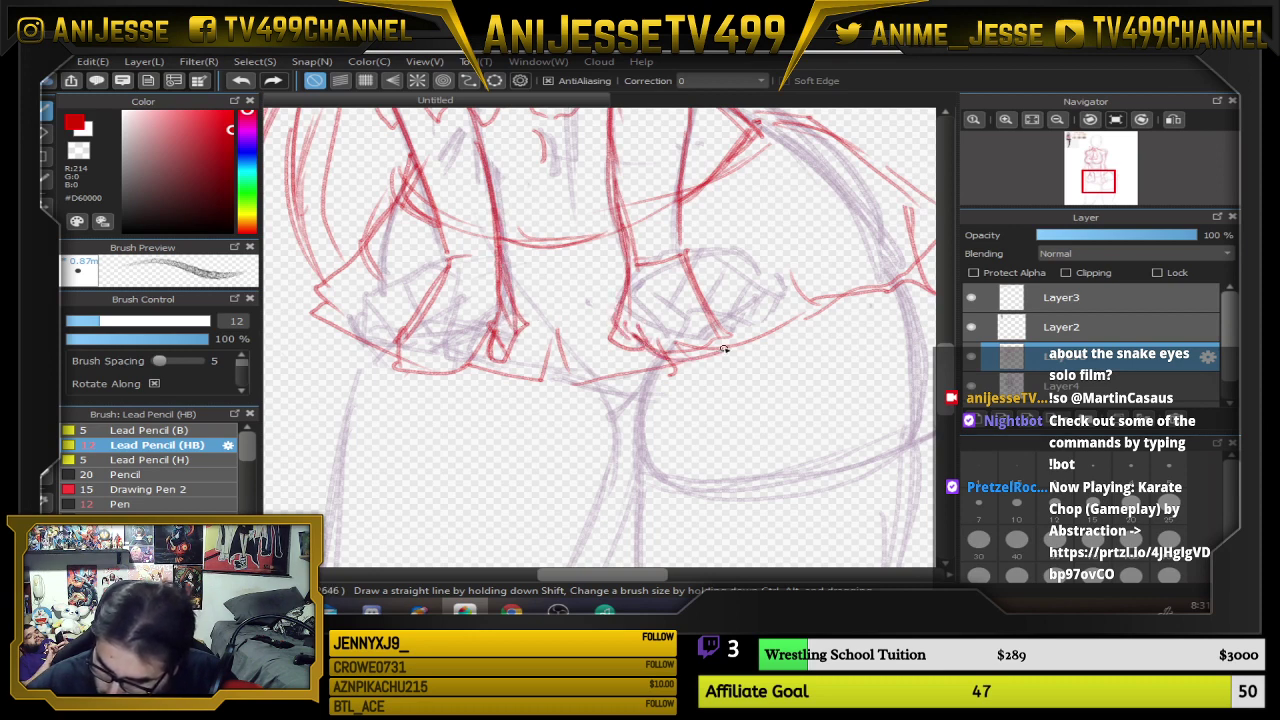
{"action": "left_click_drag", "start_coordinate": [688, 258], "coordinate": [745, 350]}
{"action": "left_click_drag", "start_coordinate": [654, 354], "coordinate": [642, 344]}
{"action": "mouse_move", "coordinate": [404, 334]}
{"action": "left_mouse_down"}
{"action": "mouse_move", "coordinate": [409, 402]}
{"action": "mouse_move", "coordinate": [493, 335]}
{"action": "left_mouse_up"}
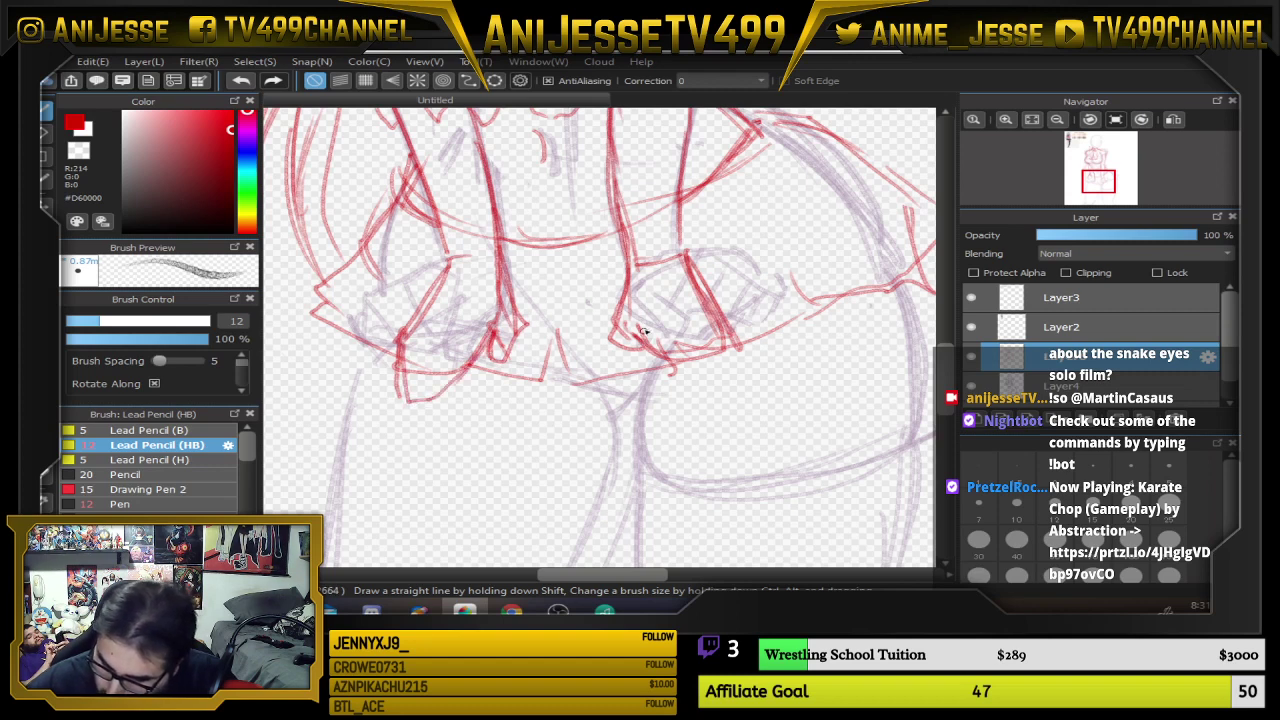
{"action": "mouse_move", "coordinate": [645, 332]}
{"action": "left_mouse_down"}
{"action": "mouse_move", "coordinate": [671, 385]}
{"action": "mouse_move", "coordinate": [701, 403]}
{"action": "mouse_move", "coordinate": [724, 344]}
{"action": "mouse_move", "coordinate": [677, 384]}
{"action": "left_mouse_up"}
{"action": "left_click_drag", "start_coordinate": [688, 340], "coordinate": [716, 362]}
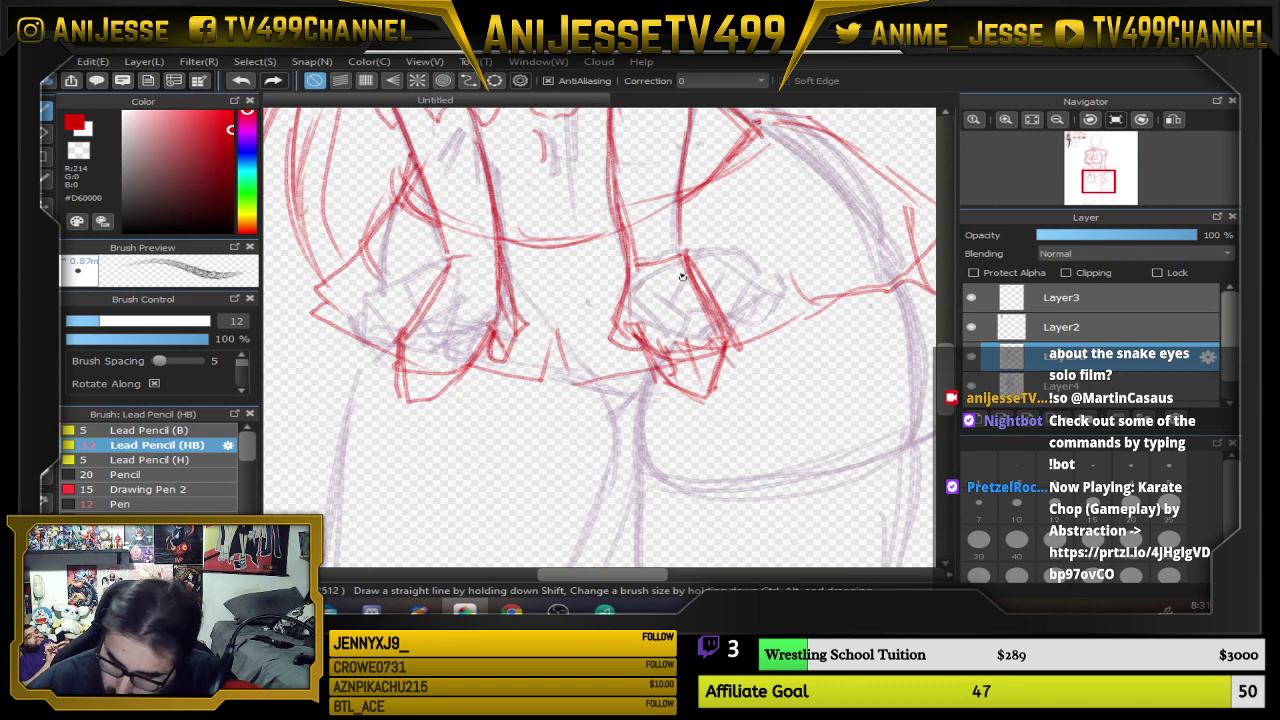
Check the belt on the reference character, then sketch the belt line, oval buckle and loose belt end between the arms
{"action": "scroll", "coordinate": [682, 276], "scroll_direction": "down", "scroll_amount": 3}
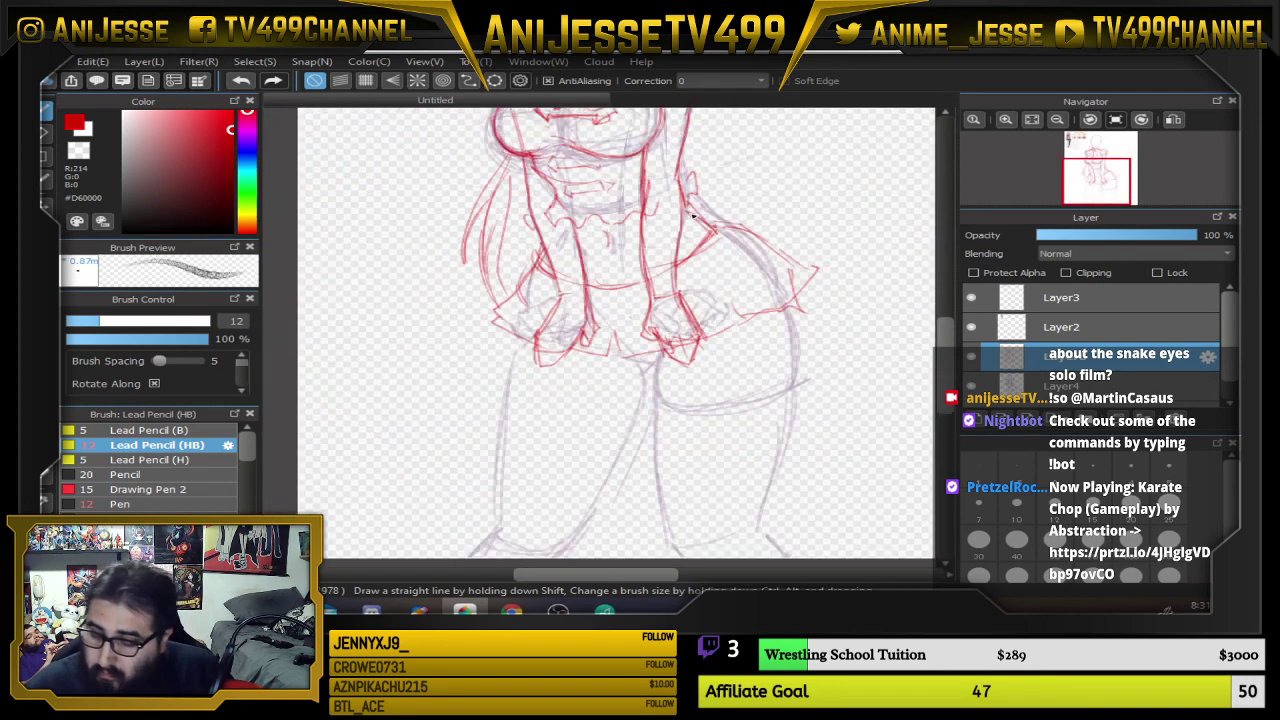
{"action": "left_click_drag", "start_coordinate": [712, 218], "coordinate": [658, 381]}
{"action": "scroll", "coordinate": [580, 281], "scroll_direction": "down", "scroll_amount": 2}
{"action": "left_click_drag", "start_coordinate": [546, 248], "coordinate": [570, 319]}
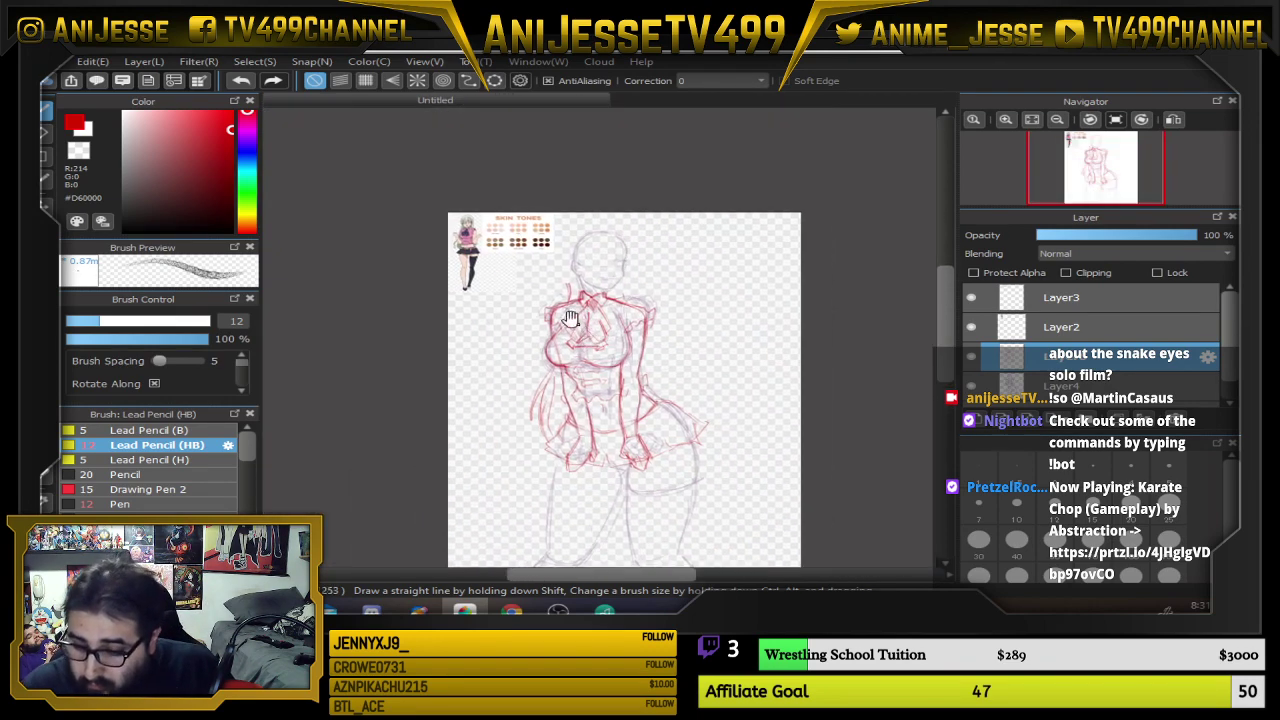
{"action": "scroll", "coordinate": [470, 252], "scroll_direction": "up", "scroll_amount": 5}
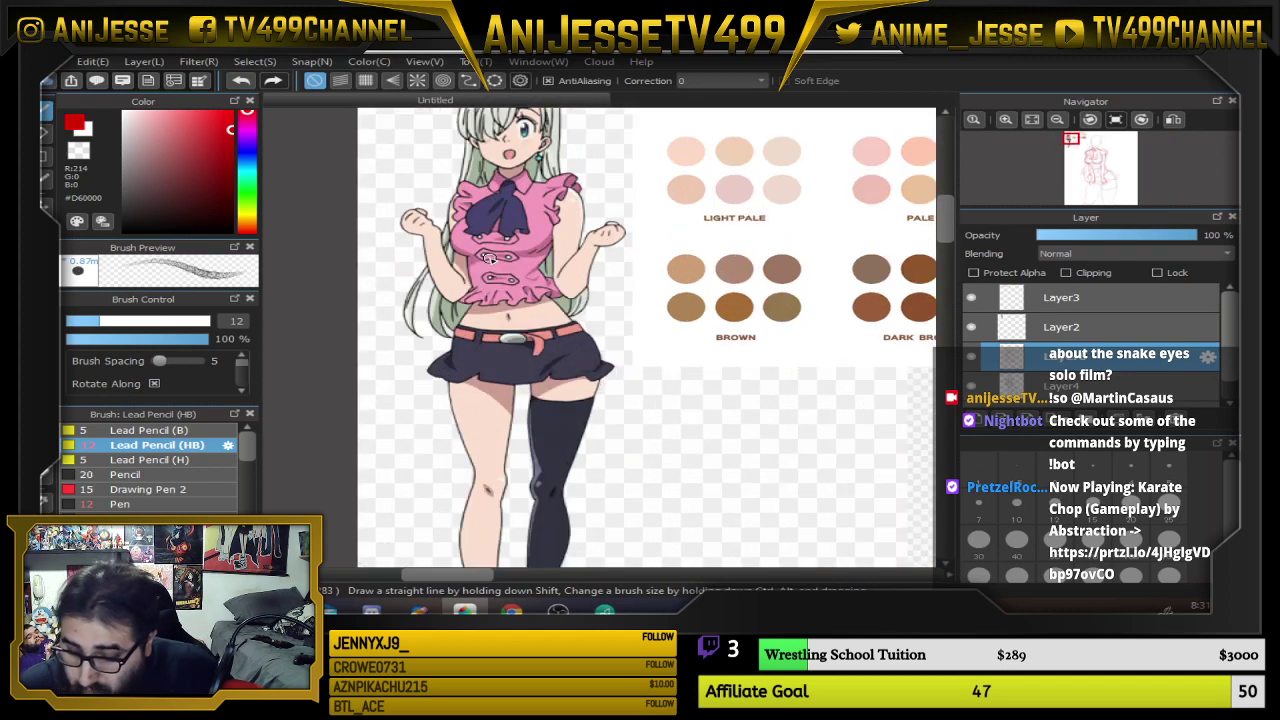
{"action": "scroll", "coordinate": [488, 258], "scroll_direction": "down", "scroll_amount": 4}
{"action": "scroll", "coordinate": [641, 415], "scroll_direction": "up", "scroll_amount": 5}
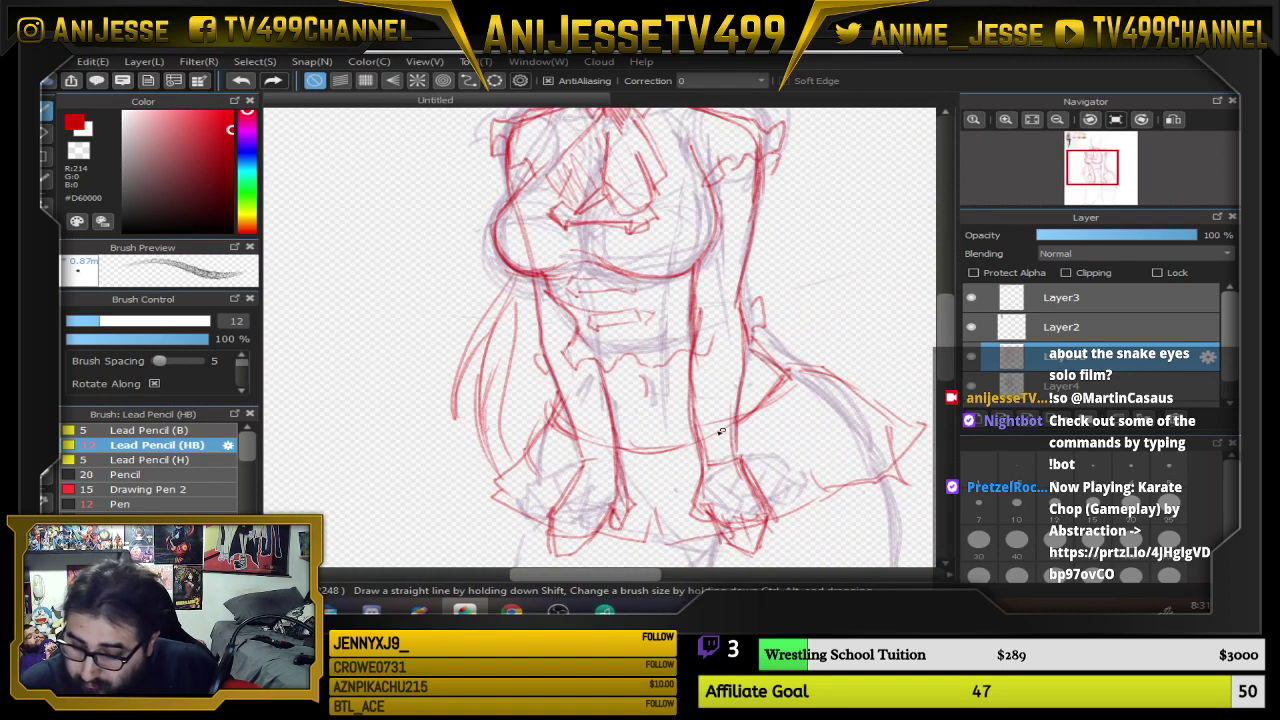
{"action": "left_click_drag", "start_coordinate": [570, 432], "coordinate": [758, 405]}
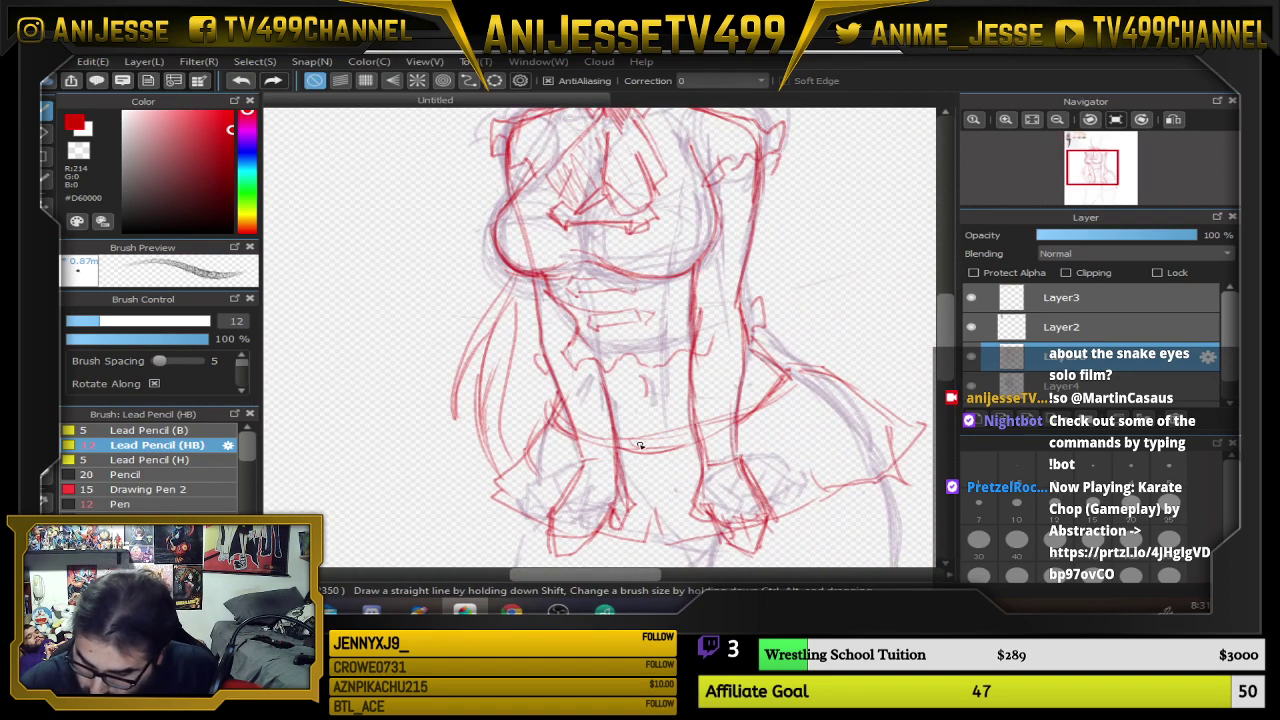
{"action": "mouse_move", "coordinate": [636, 448]}
{"action": "left_mouse_down"}
{"action": "mouse_move", "coordinate": [682, 454]}
{"action": "mouse_move", "coordinate": [696, 496]}
{"action": "left_mouse_up"}
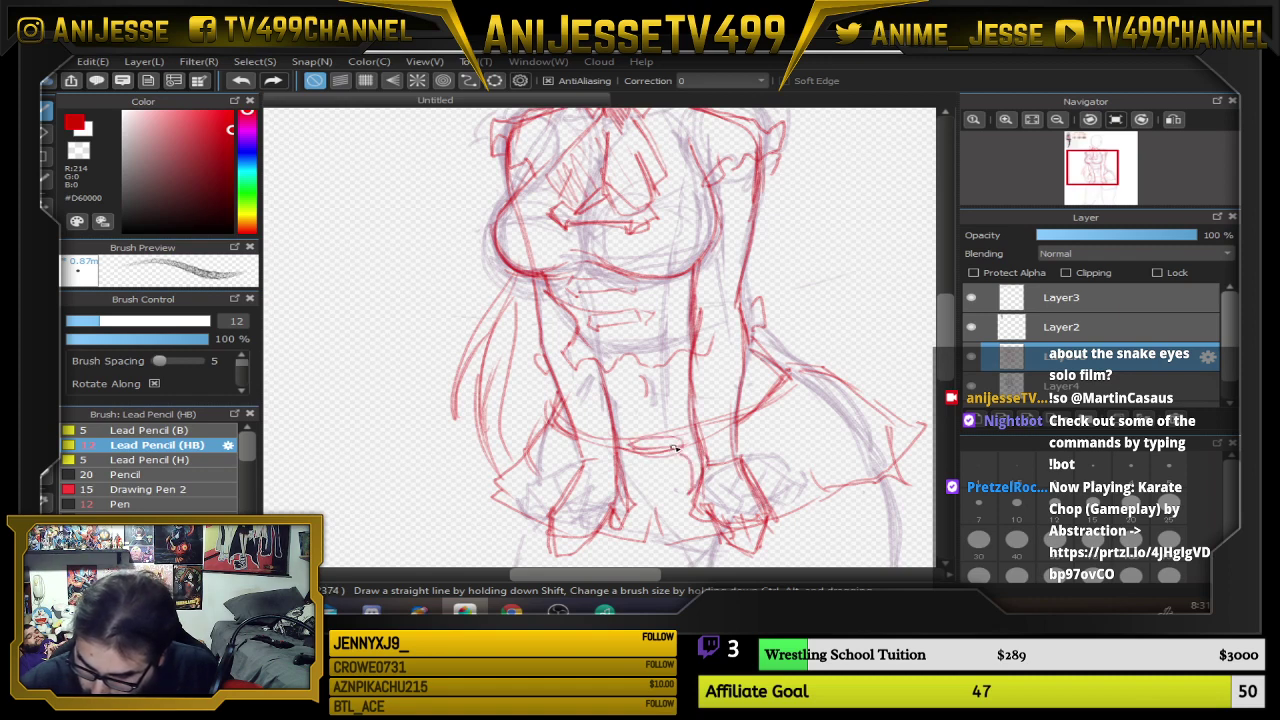
{"action": "mouse_move", "coordinate": [675, 449]}
{"action": "left_mouse_down"}
{"action": "mouse_move", "coordinate": [692, 508]}
{"action": "mouse_move", "coordinate": [697, 414]}
{"action": "left_mouse_up"}
{"action": "scroll", "coordinate": [788, 374], "scroll_direction": "down", "scroll_amount": 2}
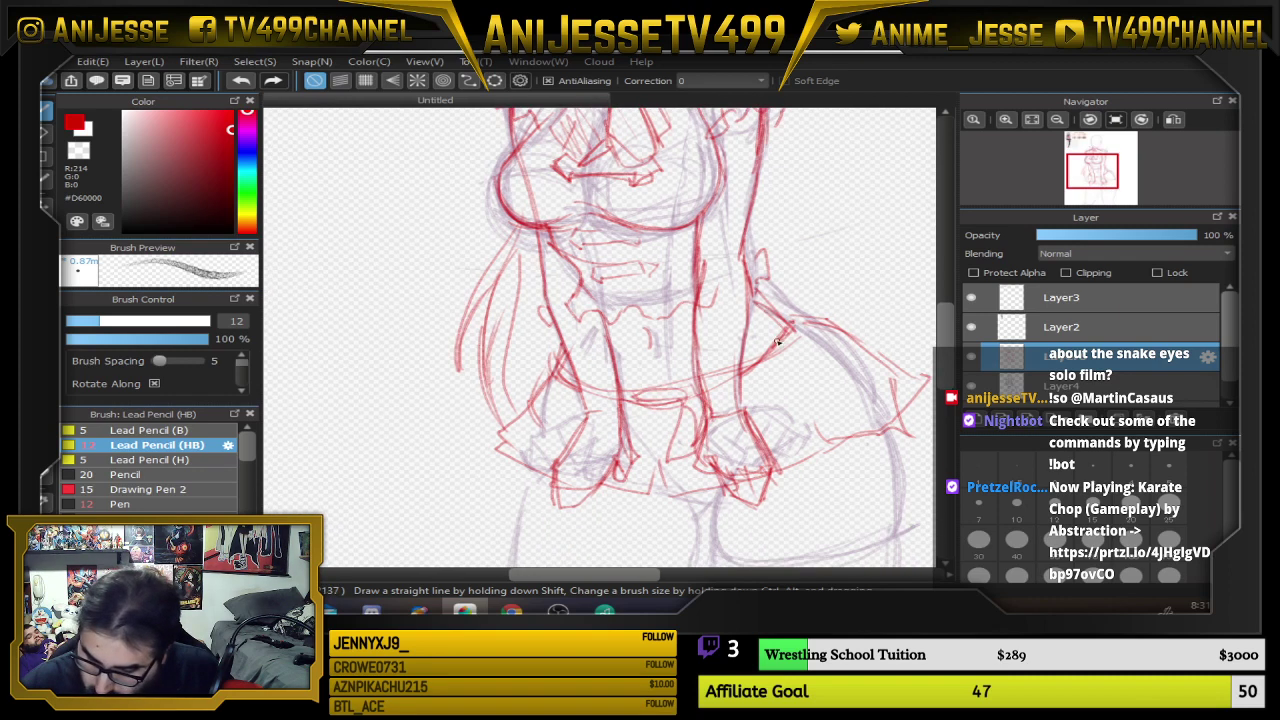
Review the whole sketch and compare its belt, skirt and thighs with the reference character
{"action": "left_click_drag", "start_coordinate": [777, 251], "coordinate": [751, 349]}
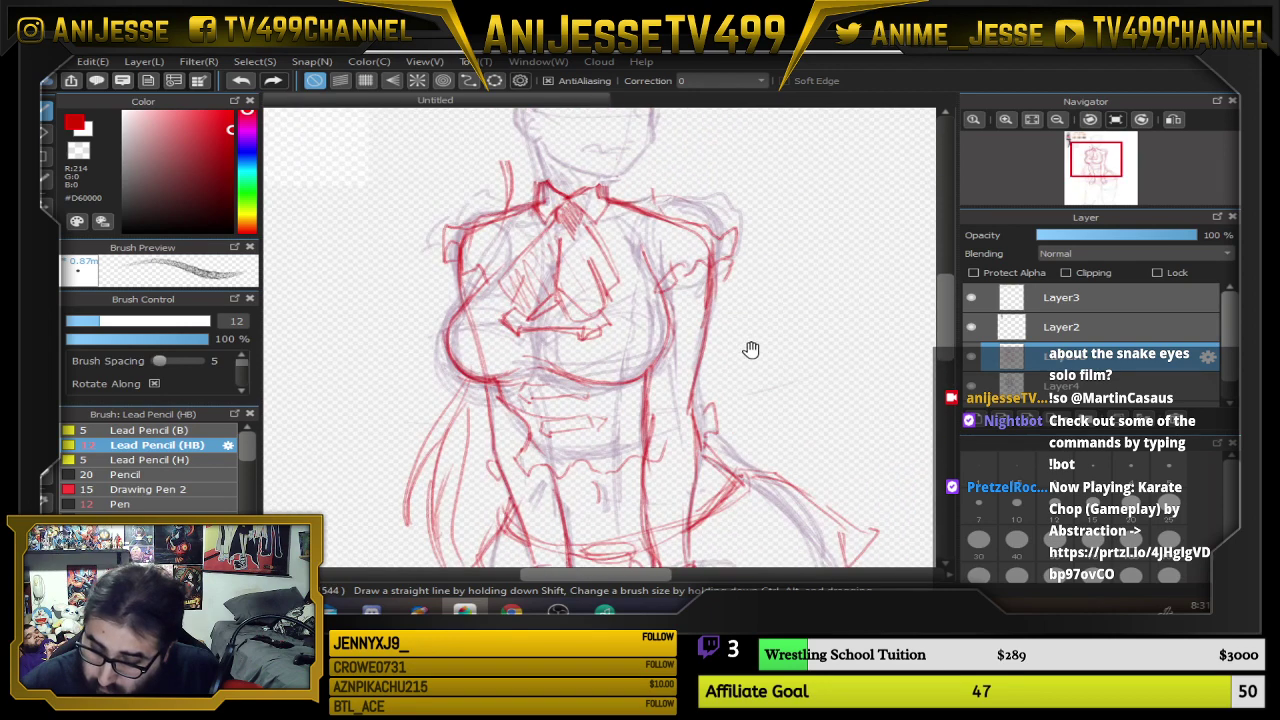
{"action": "scroll", "coordinate": [683, 340], "scroll_direction": "down", "scroll_amount": 2}
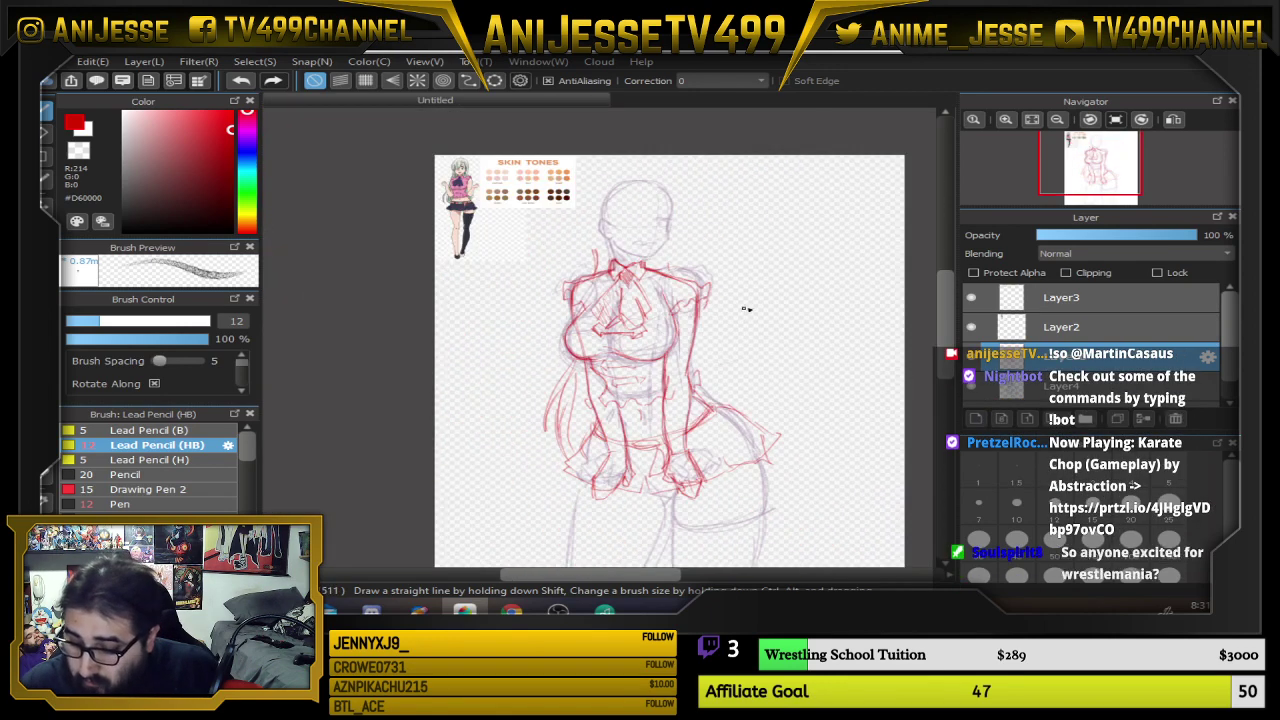
{"action": "left_click_drag", "start_coordinate": [746, 305], "coordinate": [696, 299]}
{"action": "scroll", "coordinate": [614, 471], "scroll_direction": "up", "scroll_amount": 4}
{"action": "left_click_drag", "start_coordinate": [570, 449], "coordinate": [571, 243]}
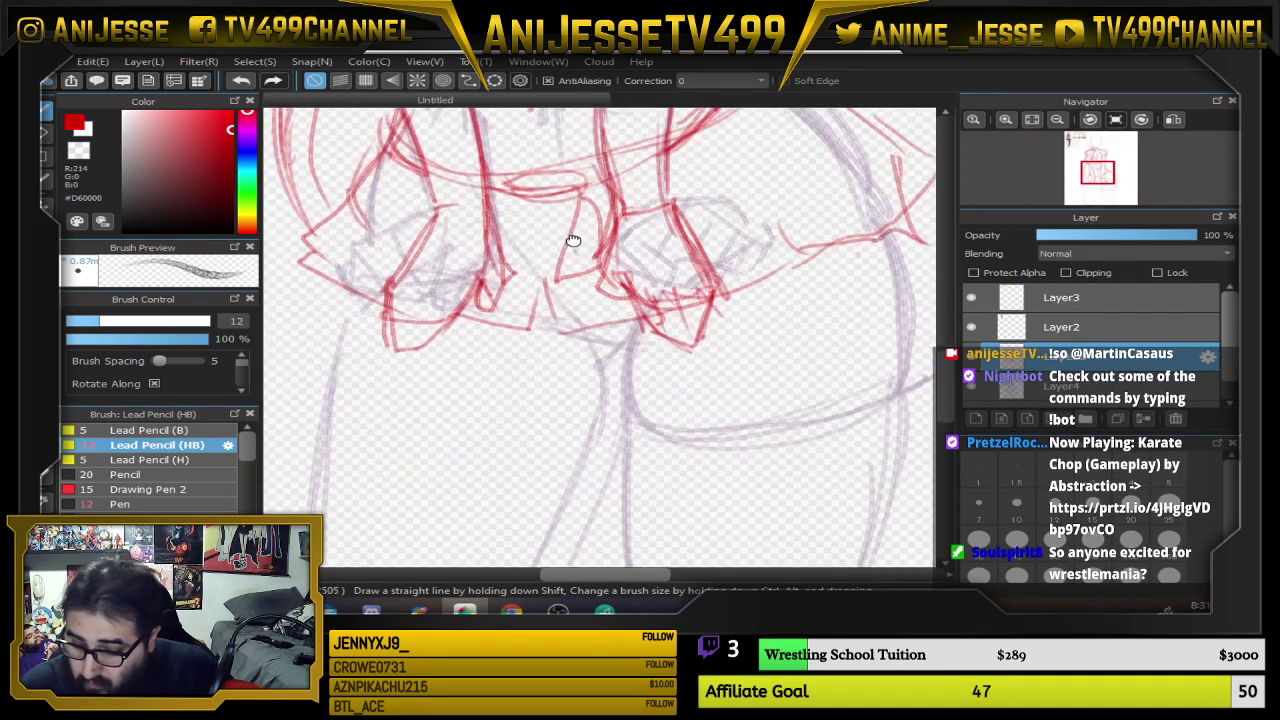
{"action": "left_click_drag", "start_coordinate": [453, 278], "coordinate": [742, 560]}
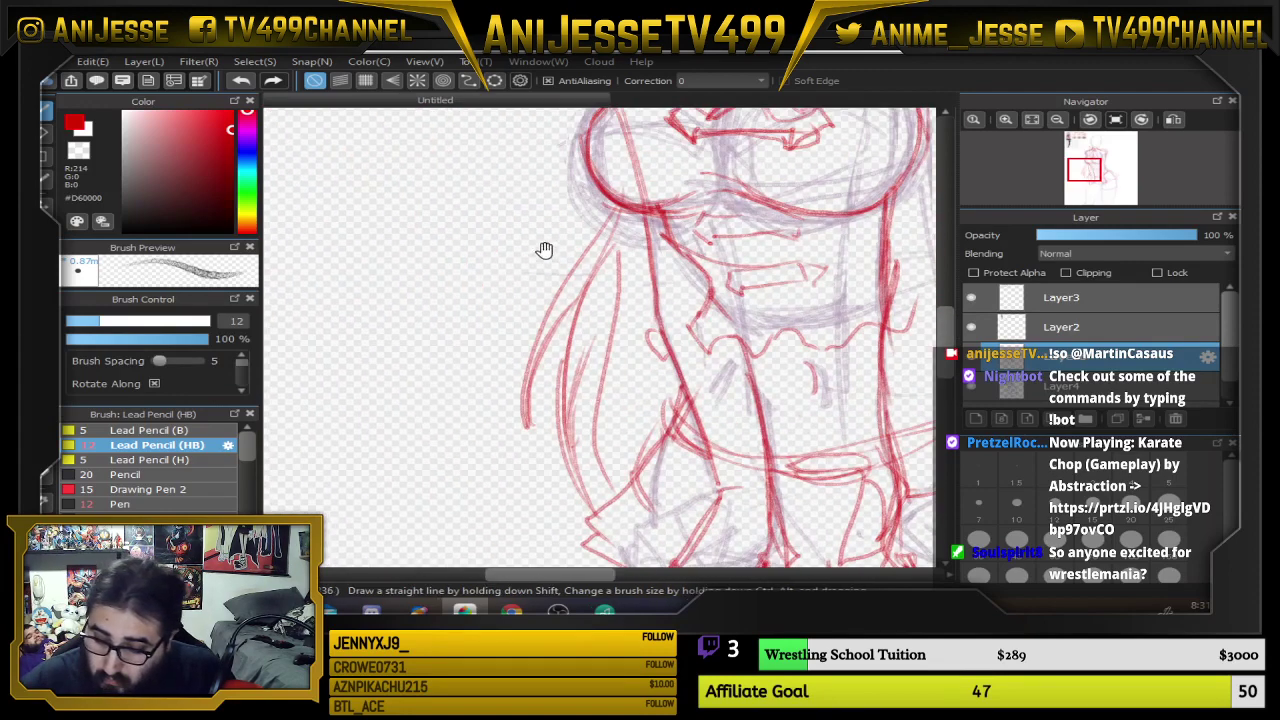
{"action": "left_click_drag", "start_coordinate": [546, 251], "coordinate": [743, 536]}
{"action": "left_click_drag", "start_coordinate": [542, 317], "coordinate": [573, 530]}
{"action": "scroll", "coordinate": [544, 260], "scroll_direction": "up", "scroll_amount": 4}
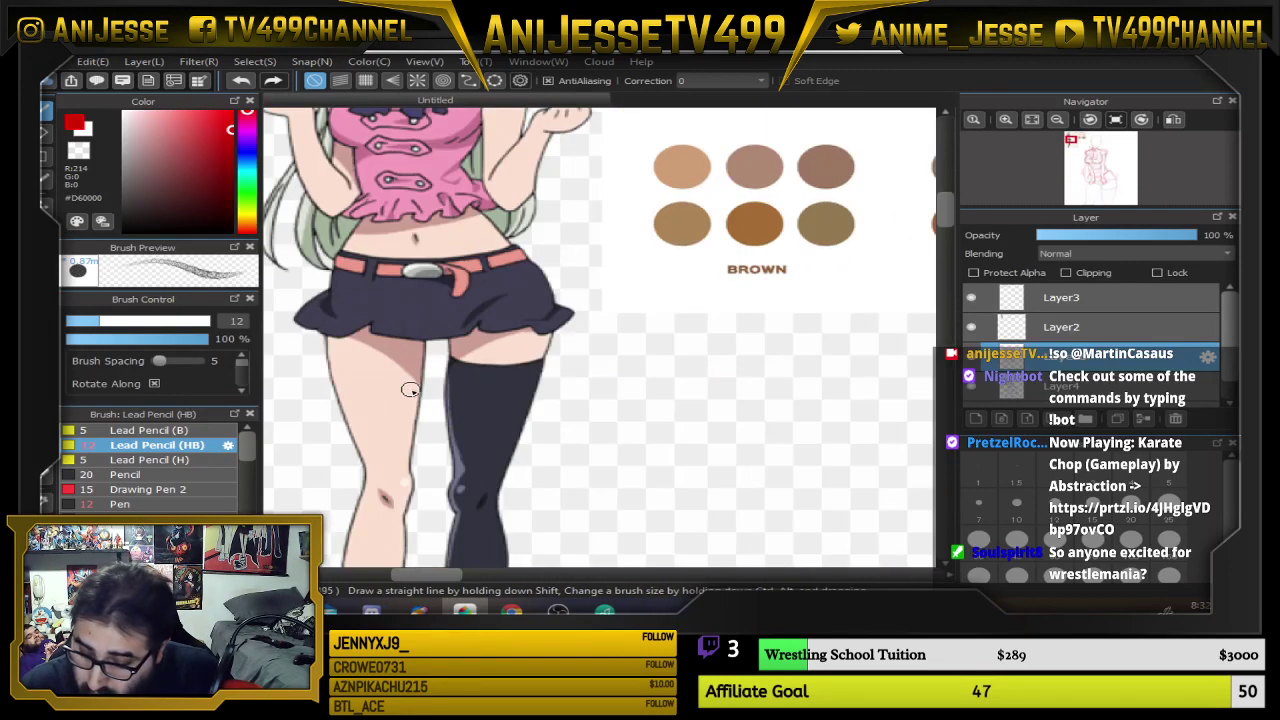
{"action": "scroll", "coordinate": [503, 451], "scroll_direction": "down", "scroll_amount": 3}
{"action": "scroll", "coordinate": [503, 451], "scroll_direction": "down", "scroll_amount": 1}
{"action": "scroll", "coordinate": [526, 354], "scroll_direction": "up", "scroll_amount": 4}
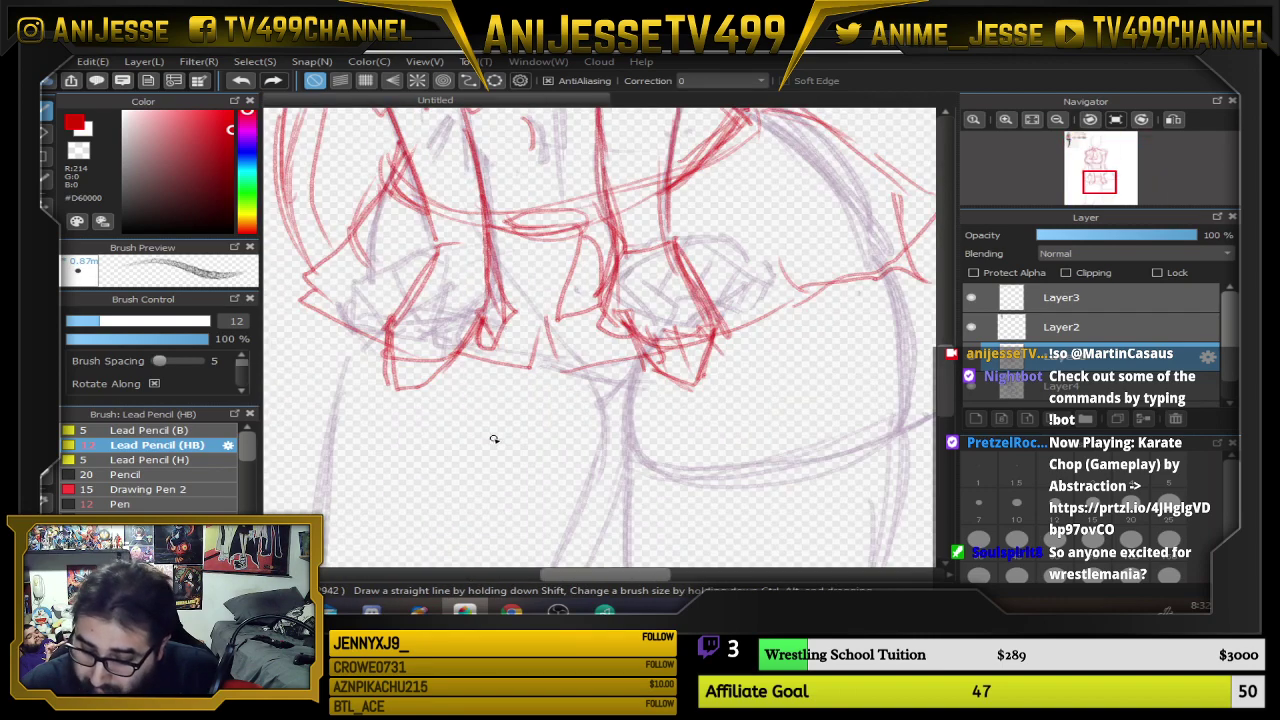
Sketch the curved line across the far upper thigh below the hand and join it to the outer hip contour
{"action": "mouse_move", "coordinate": [579, 276]}
{"action": "left_mouse_down"}
{"action": "mouse_move", "coordinate": [588, 368]}
{"action": "mouse_move", "coordinate": [710, 378]}
{"action": "left_mouse_up"}
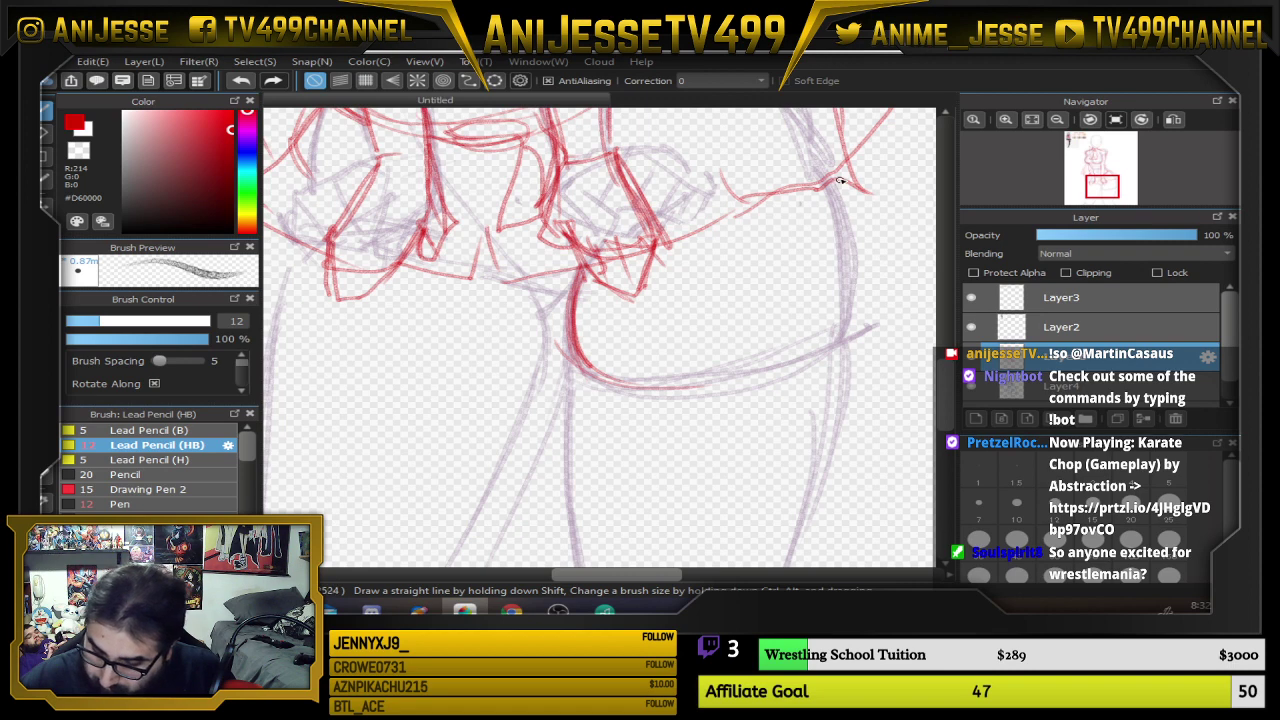
{"action": "mouse_move", "coordinate": [840, 181]}
{"action": "left_mouse_down"}
{"action": "mouse_move", "coordinate": [840, 342]}
{"action": "mouse_move", "coordinate": [827, 352]}
{"action": "left_mouse_up"}
{"action": "left_click_drag", "start_coordinate": [637, 386], "coordinate": [828, 356]}
{"action": "mouse_move", "coordinate": [848, 327]}
{"action": "left_mouse_down"}
{"action": "mouse_move", "coordinate": [806, 365]}
{"action": "mouse_move", "coordinate": [660, 387]}
{"action": "left_mouse_up"}
{"action": "scroll", "coordinate": [774, 398], "scroll_direction": "down", "scroll_amount": 3}
Sketch the far thigh's inner and outer edges down to the knee, with the knee crease at the canvas edge
{"action": "left_click_drag", "start_coordinate": [572, 166], "coordinate": [565, 289]}
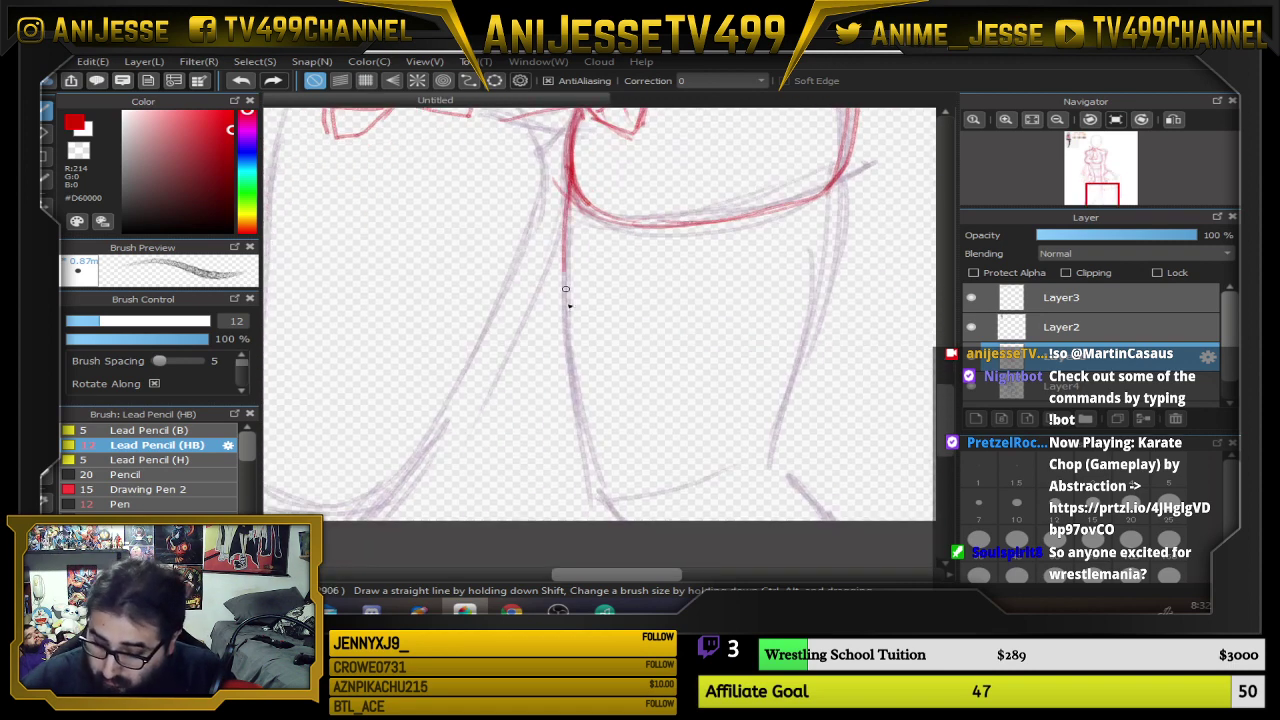
{"action": "left_click_drag", "start_coordinate": [570, 190], "coordinate": [570, 400]}
{"action": "left_click_drag", "start_coordinate": [565, 270], "coordinate": [585, 460]}
{"action": "mouse_move", "coordinate": [572, 336]}
{"action": "left_mouse_down"}
{"action": "mouse_move", "coordinate": [610, 505]}
{"action": "mouse_move", "coordinate": [753, 474]}
{"action": "mouse_move", "coordinate": [650, 508]}
{"action": "mouse_move", "coordinate": [718, 490]}
{"action": "left_mouse_up"}
{"action": "mouse_move", "coordinate": [618, 510]}
{"action": "left_mouse_down"}
{"action": "mouse_move", "coordinate": [716, 478]}
{"action": "mouse_move", "coordinate": [760, 480]}
{"action": "left_mouse_up"}
{"action": "mouse_move", "coordinate": [778, 434]}
{"action": "left_mouse_down"}
{"action": "mouse_move", "coordinate": [768, 481]}
{"action": "mouse_move", "coordinate": [818, 500]}
{"action": "left_mouse_up"}
{"action": "left_click_drag", "start_coordinate": [800, 474], "coordinate": [845, 522]}
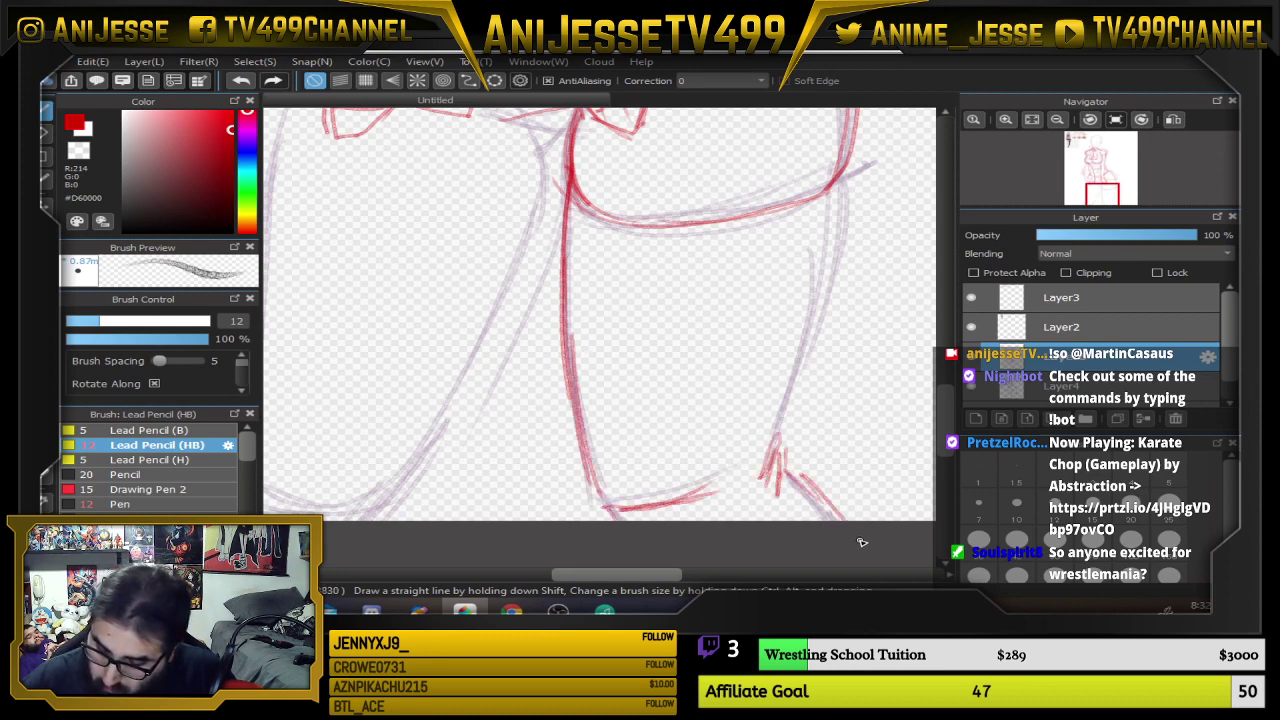
{"action": "mouse_move", "coordinate": [776, 462]}
{"action": "left_mouse_down"}
{"action": "mouse_move", "coordinate": [773, 430]}
{"action": "mouse_move", "coordinate": [844, 182]}
{"action": "mouse_move", "coordinate": [819, 344]}
{"action": "mouse_move", "coordinate": [781, 451]}
{"action": "mouse_move", "coordinate": [830, 266]}
{"action": "mouse_move", "coordinate": [782, 426]}
{"action": "mouse_move", "coordinate": [845, 523]}
{"action": "left_mouse_up"}
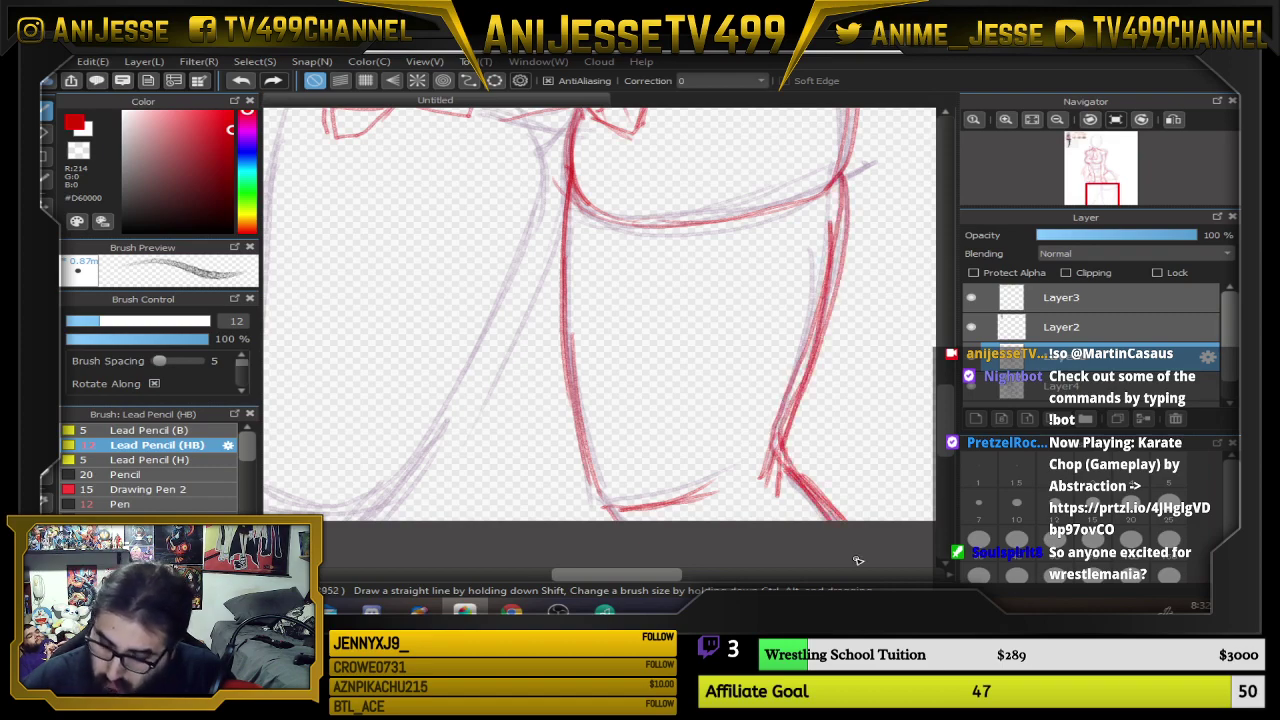
Sketch the far hip's rounded contour under the skirt, from the thigh up to the waist
{"action": "scroll", "coordinate": [800, 520], "scroll_direction": "down", "scroll_amount": 3}
{"action": "left_click_drag", "start_coordinate": [745, 398], "coordinate": [668, 396]}
{"action": "scroll", "coordinate": [677, 391], "scroll_direction": "up", "scroll_amount": 1}
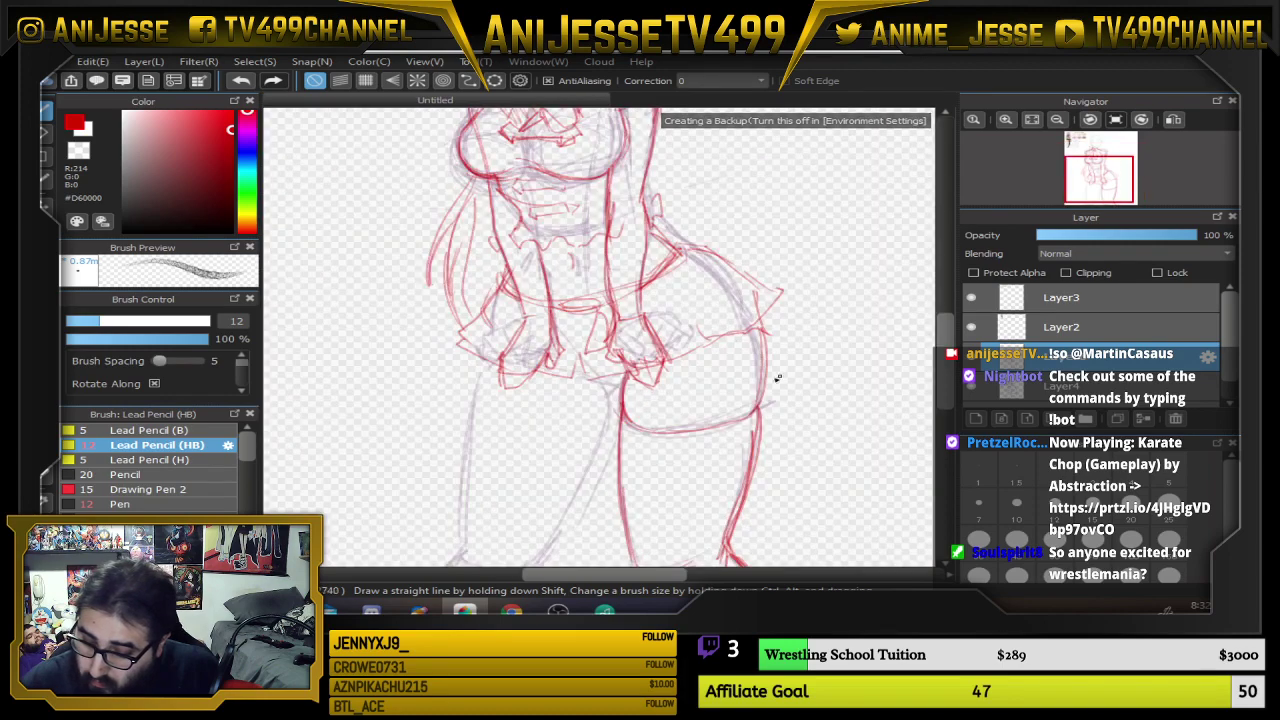
{"action": "mouse_move", "coordinate": [754, 316]}
{"action": "left_mouse_down"}
{"action": "mouse_move", "coordinate": [763, 408]}
{"action": "mouse_move", "coordinate": [707, 267]}
{"action": "mouse_move", "coordinate": [674, 249]}
{"action": "left_mouse_up"}
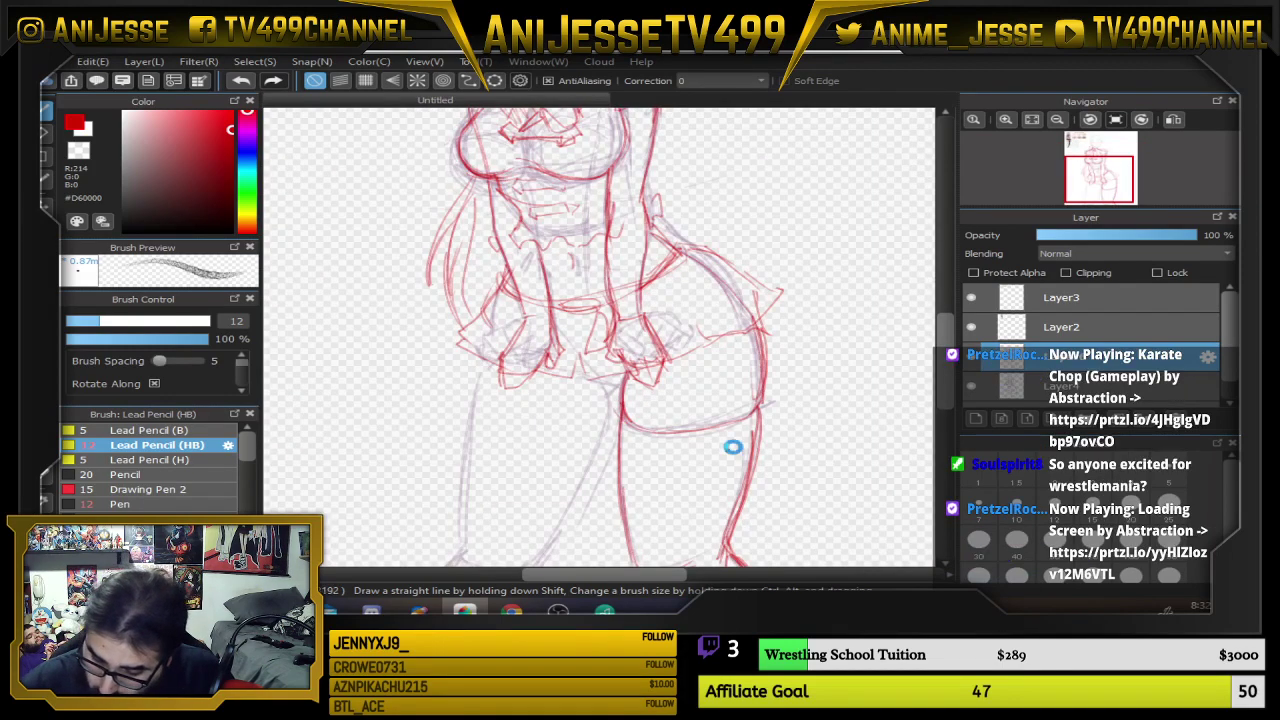
Sketch the near thigh's inner edge from the crotch under the skirt hem down toward the knee
{"action": "scroll", "coordinate": [655, 333], "scroll_direction": "down", "scroll_amount": 1}
{"action": "scroll", "coordinate": [620, 298], "scroll_direction": "up", "scroll_amount": 2}
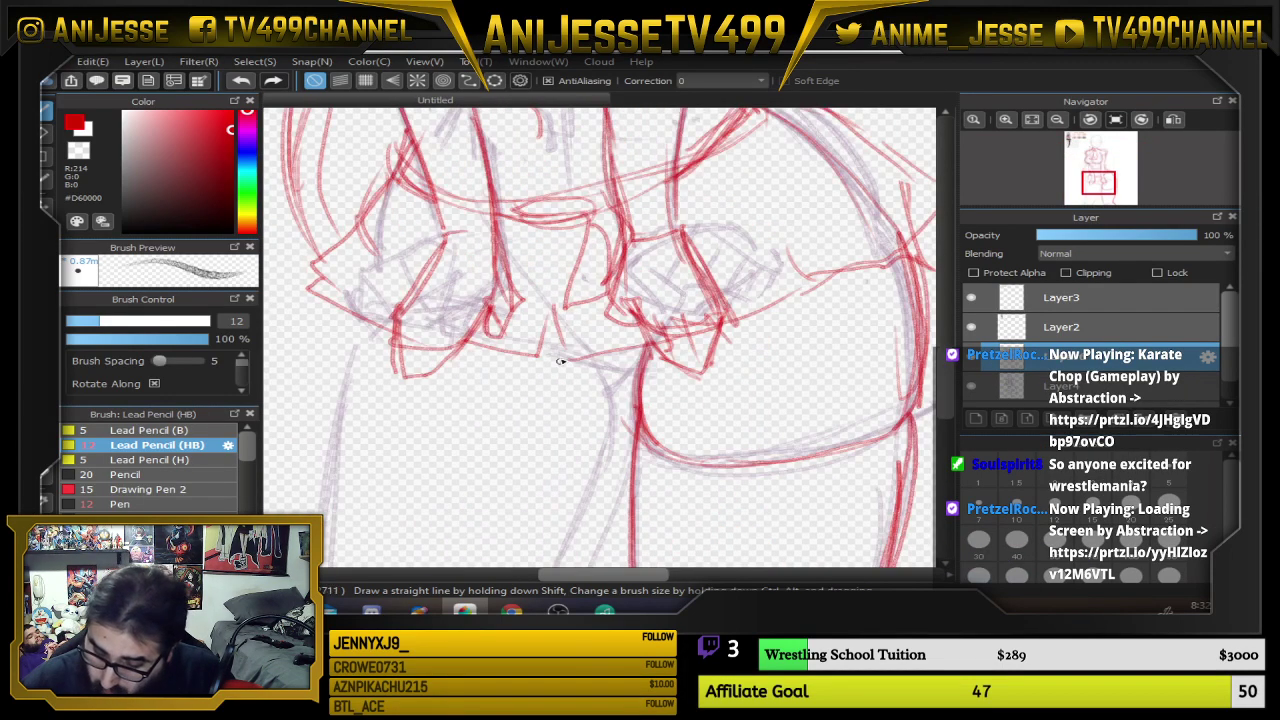
{"action": "mouse_move", "coordinate": [570, 353]}
{"action": "left_mouse_down"}
{"action": "mouse_move", "coordinate": [638, 371]}
{"action": "mouse_move", "coordinate": [614, 400]}
{"action": "mouse_move", "coordinate": [600, 474]}
{"action": "left_mouse_up"}
{"action": "left_click_drag", "start_coordinate": [696, 431], "coordinate": [729, 286]}
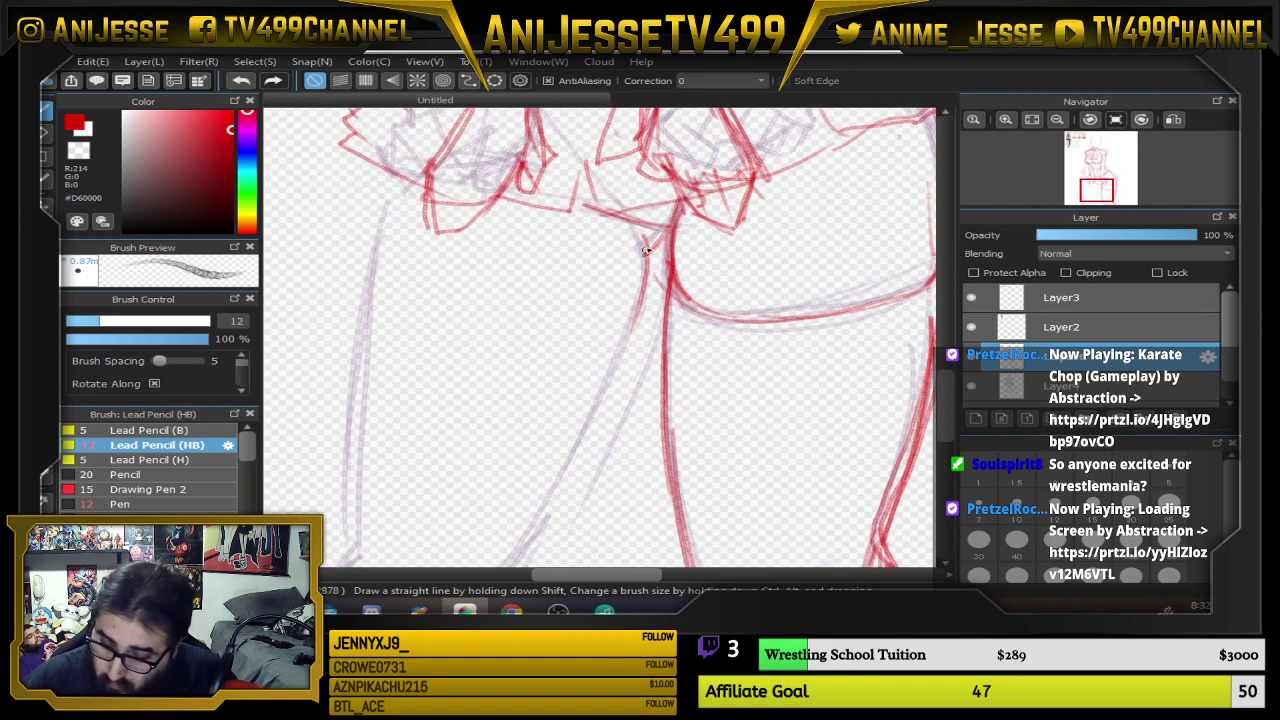
{"action": "mouse_move", "coordinate": [643, 240]}
{"action": "left_mouse_down"}
{"action": "mouse_move", "coordinate": [650, 287]}
{"action": "mouse_move", "coordinate": [546, 499]}
{"action": "left_mouse_up"}
{"action": "mouse_move", "coordinate": [661, 428]}
{"action": "left_mouse_down"}
{"action": "mouse_move", "coordinate": [751, 286]}
{"action": "mouse_move", "coordinate": [585, 448]}
{"action": "left_mouse_up"}
{"action": "mouse_move", "coordinate": [637, 360]}
{"action": "left_mouse_down"}
{"action": "mouse_move", "coordinate": [485, 457]}
{"action": "mouse_move", "coordinate": [590, 445]}
{"action": "left_mouse_up"}
Sketch the near thigh's outer edge from the skirt hem to the knee and hatch the small area between the thighs
{"action": "mouse_move", "coordinate": [420, 436]}
{"action": "left_mouse_down"}
{"action": "mouse_move", "coordinate": [441, 425]}
{"action": "mouse_move", "coordinate": [428, 346]}
{"action": "left_mouse_up"}
{"action": "left_click_drag", "start_coordinate": [504, 272], "coordinate": [479, 417]}
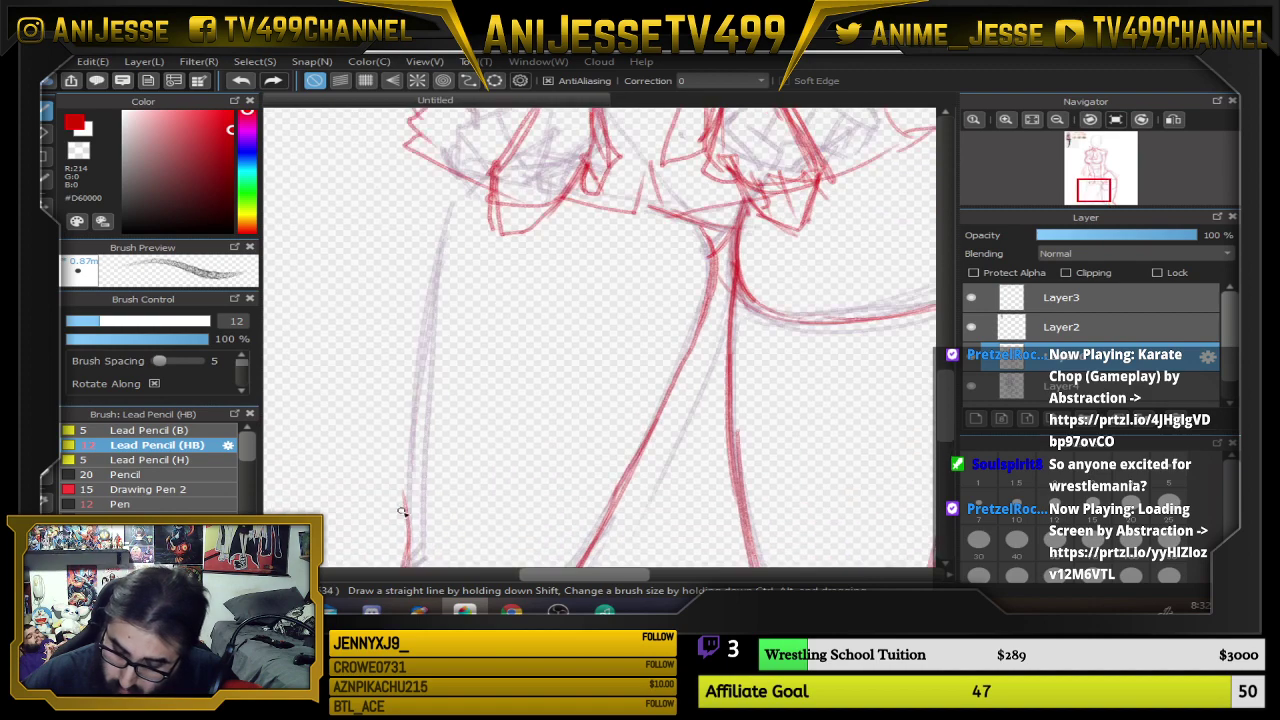
{"action": "mouse_move", "coordinate": [410, 558]}
{"action": "left_mouse_down"}
{"action": "mouse_move", "coordinate": [417, 343]}
{"action": "mouse_move", "coordinate": [466, 178]}
{"action": "mouse_move", "coordinate": [430, 251]}
{"action": "mouse_move", "coordinate": [460, 177]}
{"action": "mouse_move", "coordinate": [420, 526]}
{"action": "left_mouse_up"}
{"action": "mouse_move", "coordinate": [771, 362]}
{"action": "left_mouse_down"}
{"action": "mouse_move", "coordinate": [669, 358]}
{"action": "mouse_move", "coordinate": [661, 418]}
{"action": "left_mouse_up"}
{"action": "left_click_drag", "start_coordinate": [570, 268], "coordinate": [656, 283]}
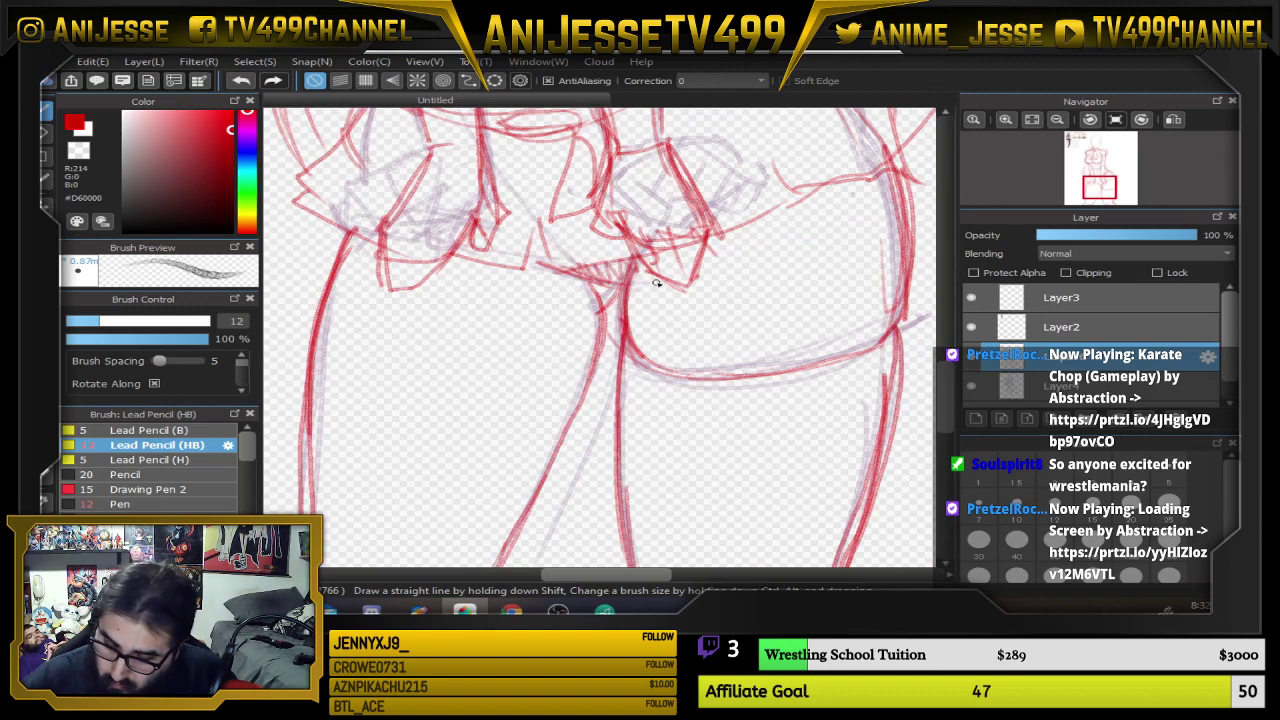
Review the legs, skirt and torso across the whole figure and check them against the reference character
{"action": "scroll", "coordinate": [669, 432], "scroll_direction": "up", "scroll_amount": 3}
{"action": "scroll", "coordinate": [669, 432], "scroll_direction": "right", "scroll_amount": 2}
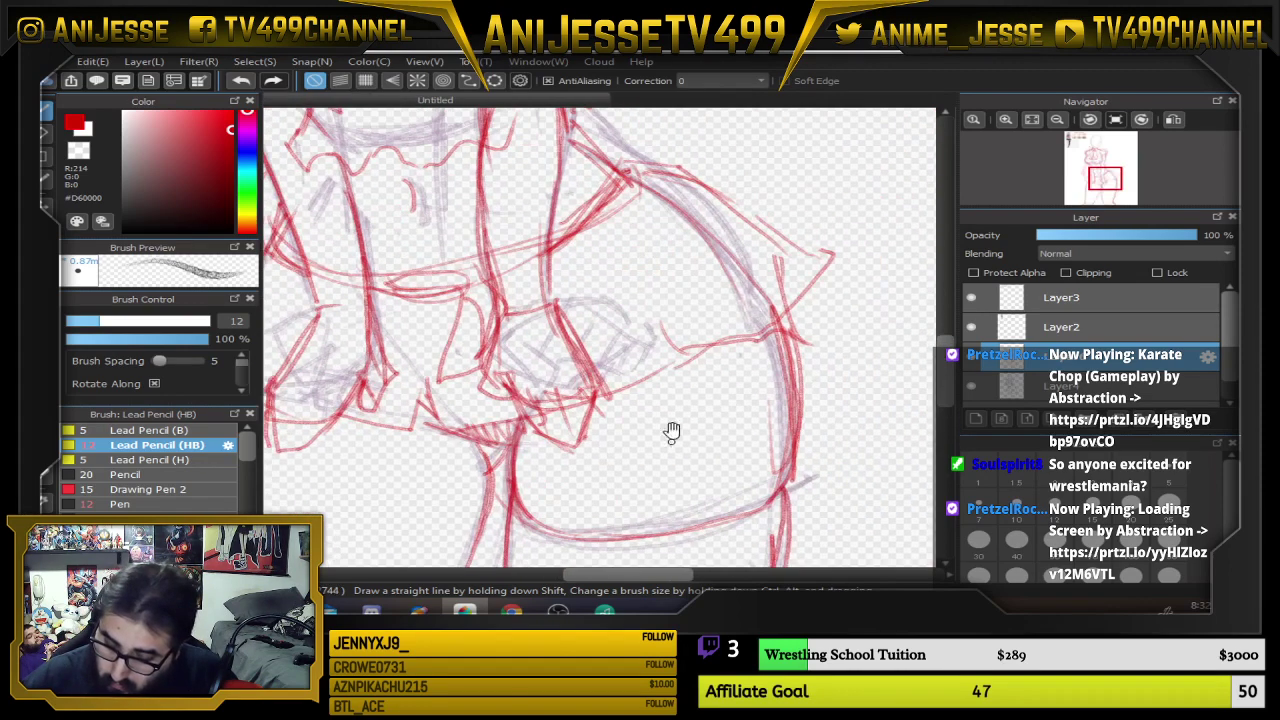
{"action": "scroll", "coordinate": [683, 245], "scroll_direction": "down", "scroll_amount": 5}
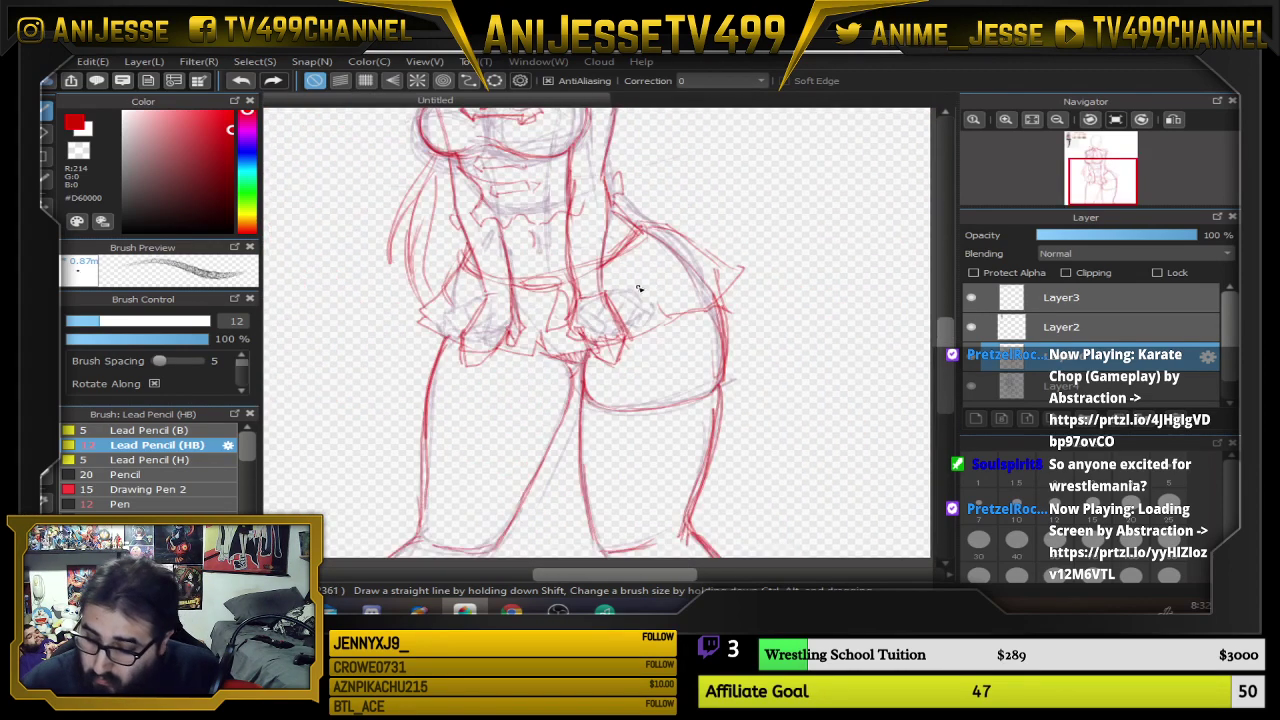
{"action": "left_click_drag", "start_coordinate": [621, 326], "coordinate": [607, 386]}
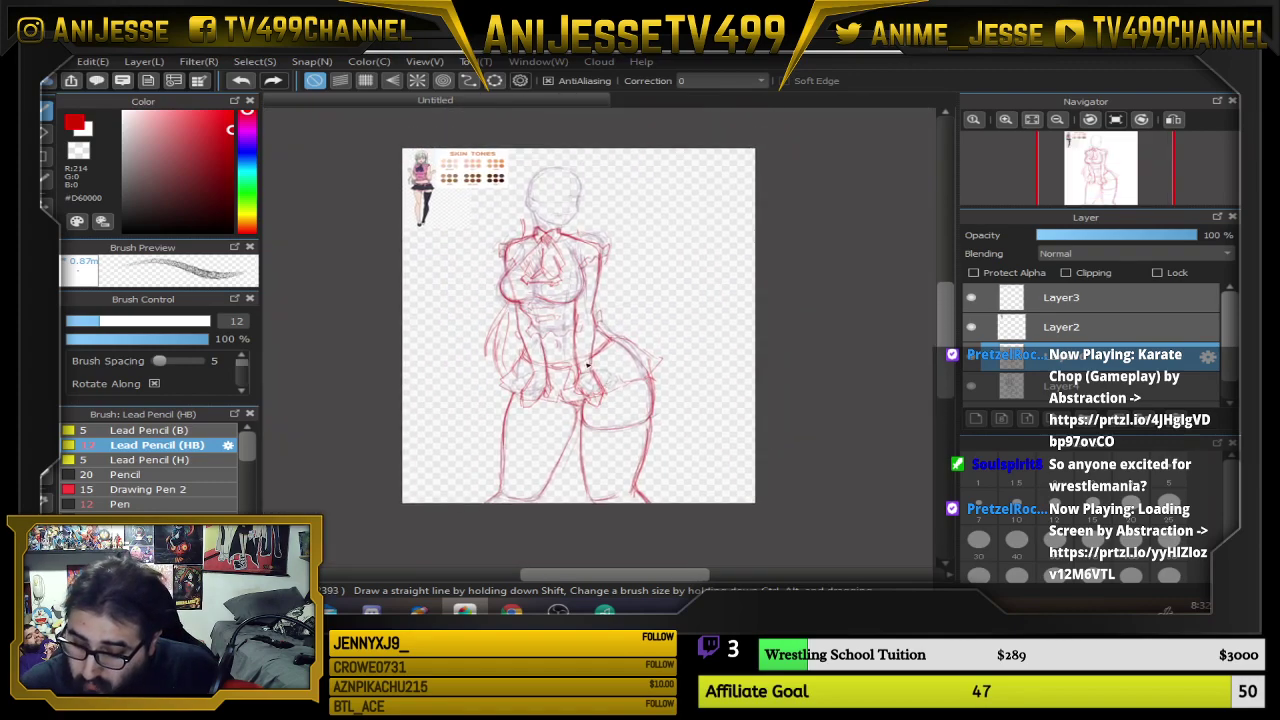
{"action": "scroll", "coordinate": [590, 481], "scroll_direction": "up", "scroll_amount": 3}
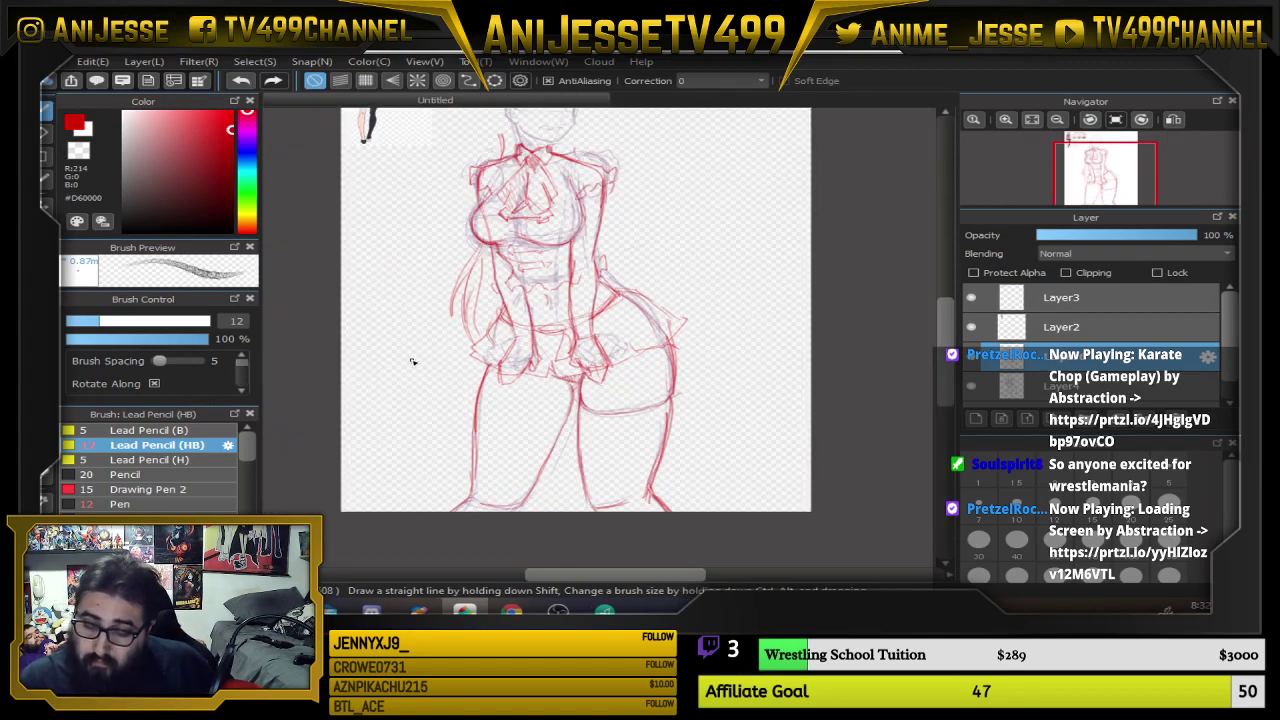
{"action": "scroll", "coordinate": [601, 431], "scroll_direction": "up", "scroll_amount": 1}
{"action": "mouse_move", "coordinate": [545, 457]}
{"action": "left_mouse_down"}
{"action": "mouse_move", "coordinate": [557, 377]}
{"action": "mouse_move", "coordinate": [546, 426]}
{"action": "left_mouse_up"}
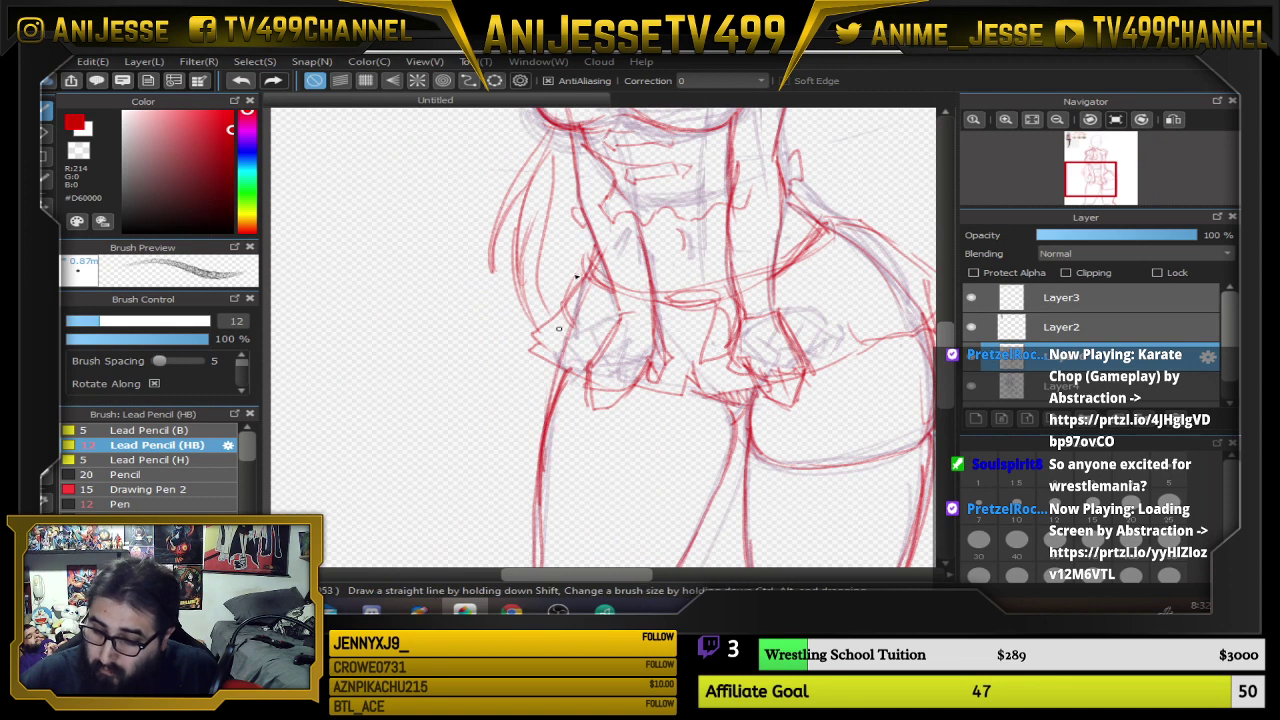
{"action": "left_click_drag", "start_coordinate": [740, 398], "coordinate": [743, 438]}
{"action": "left_click_drag", "start_coordinate": [730, 390], "coordinate": [658, 342]}
{"action": "mouse_move", "coordinate": [778, 245]}
{"action": "left_mouse_down"}
{"action": "mouse_move", "coordinate": [746, 307]}
{"action": "mouse_move", "coordinate": [730, 387]}
{"action": "left_mouse_up"}
{"action": "scroll", "coordinate": [729, 395], "scroll_direction": "down", "scroll_amount": 4}
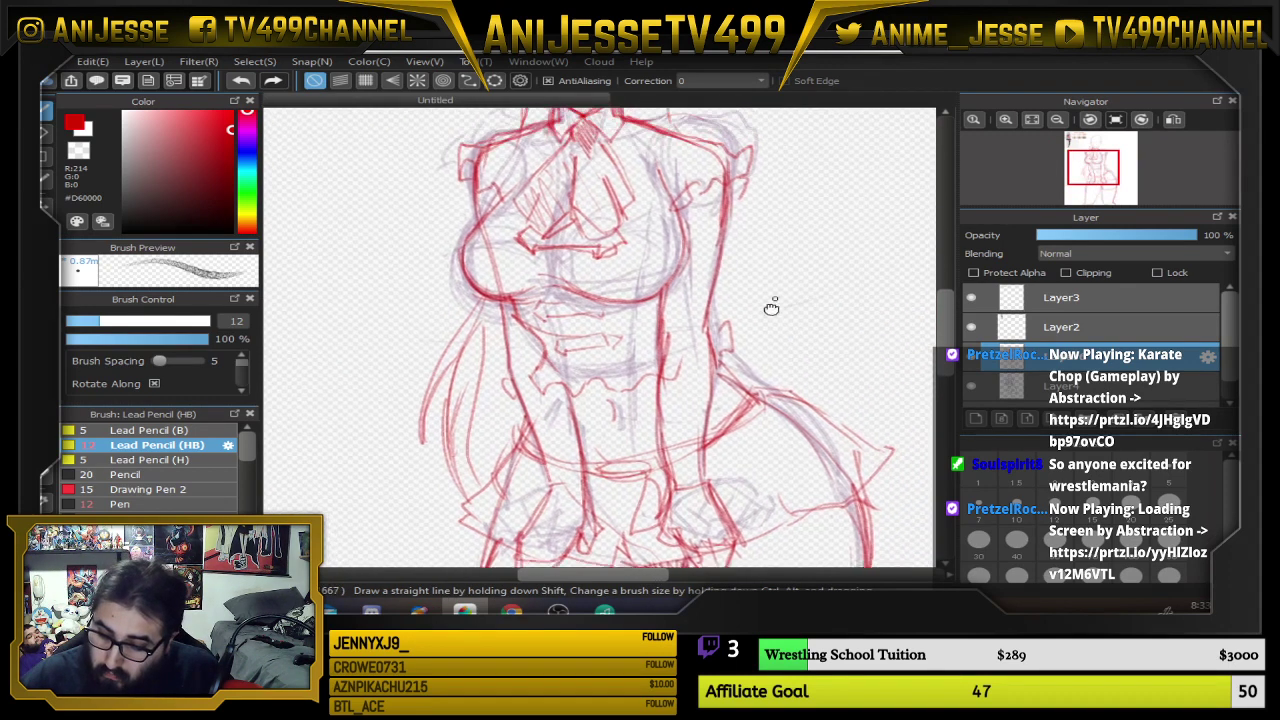
{"action": "left_click_drag", "start_coordinate": [669, 443], "coordinate": [660, 524]}
{"action": "left_click_drag", "start_coordinate": [532, 449], "coordinate": [566, 314]}
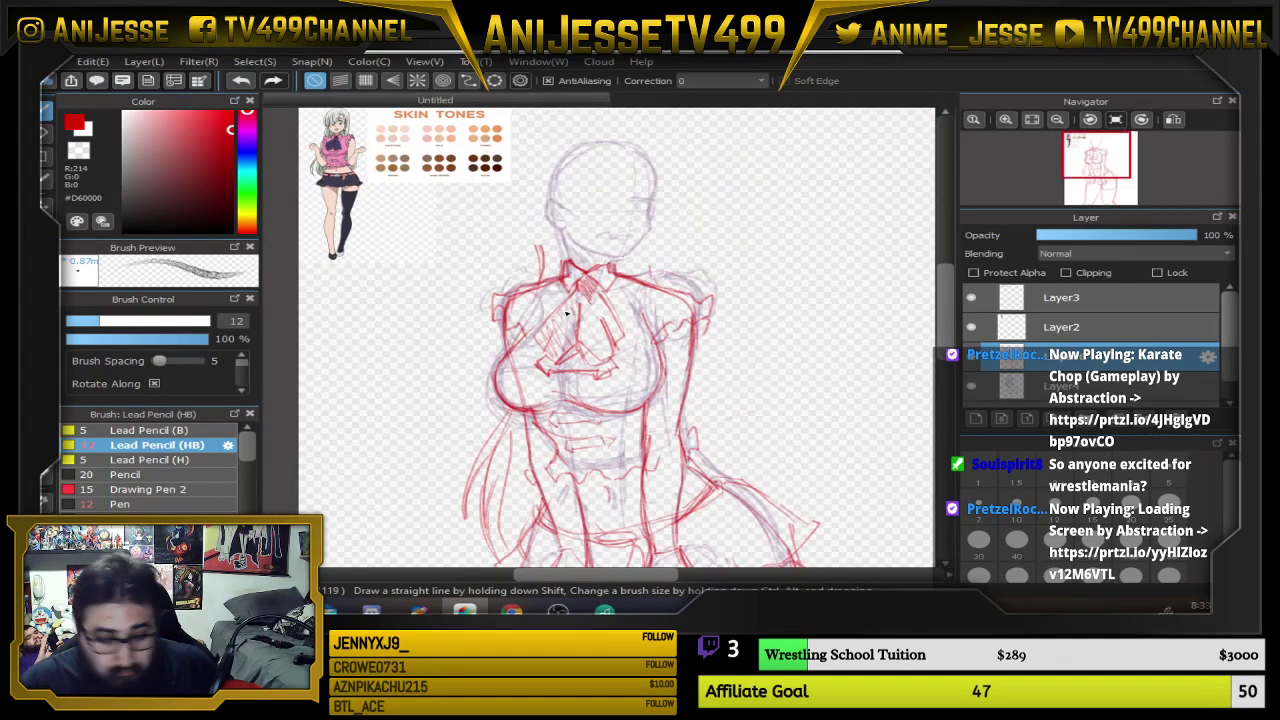
Erase the stray stroke above the near shoulder and the loose strands hanging beside the waist
{"action": "key", "text": "e"}
{"action": "left_click_drag", "start_coordinate": [540, 268], "coordinate": [532, 213]}
{"action": "left_click_drag", "start_coordinate": [710, 270], "coordinate": [728, 148]}
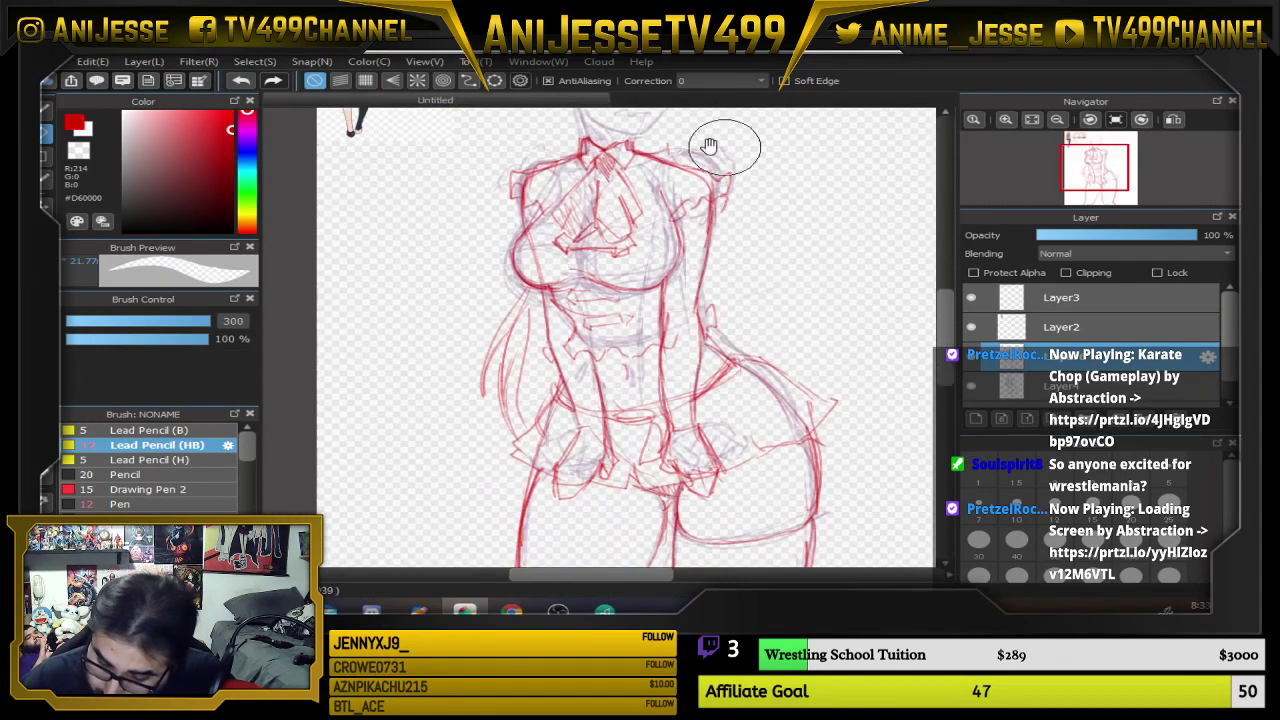
{"action": "mouse_move", "coordinate": [490, 346]}
{"action": "left_mouse_down"}
{"action": "mouse_move", "coordinate": [479, 388]}
{"action": "mouse_move", "coordinate": [503, 303]}
{"action": "mouse_move", "coordinate": [491, 408]}
{"action": "mouse_move", "coordinate": [494, 394]}
{"action": "mouse_move", "coordinate": [473, 382]}
{"action": "left_mouse_up"}
{"action": "key", "text": "b"}
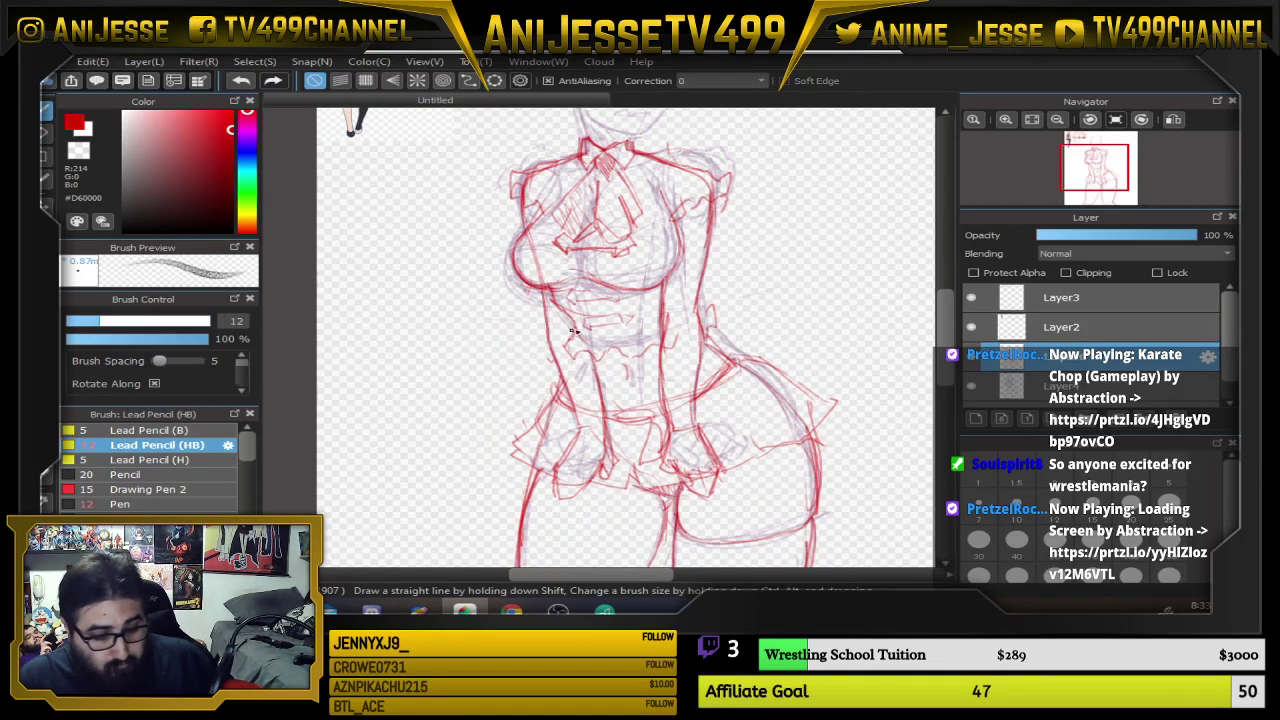
Erase the old rough head on the faded underdrawing layer and set the drawing colour to blue #1E00D6
{"action": "scroll", "coordinate": [597, 323], "scroll_direction": "down", "scroll_amount": 2}
{"action": "scroll", "coordinate": [597, 323], "scroll_direction": "up", "scroll_amount": 4}
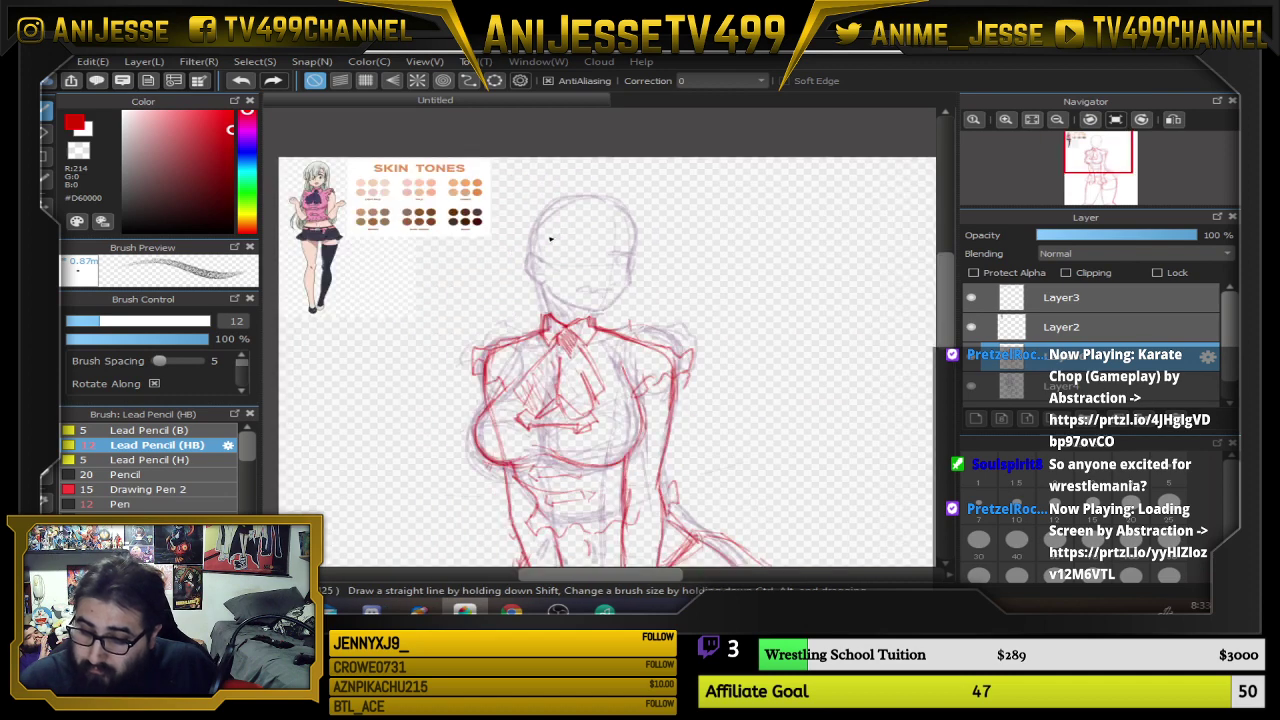
{"action": "left_click_drag", "start_coordinate": [594, 287], "coordinate": [591, 299]}
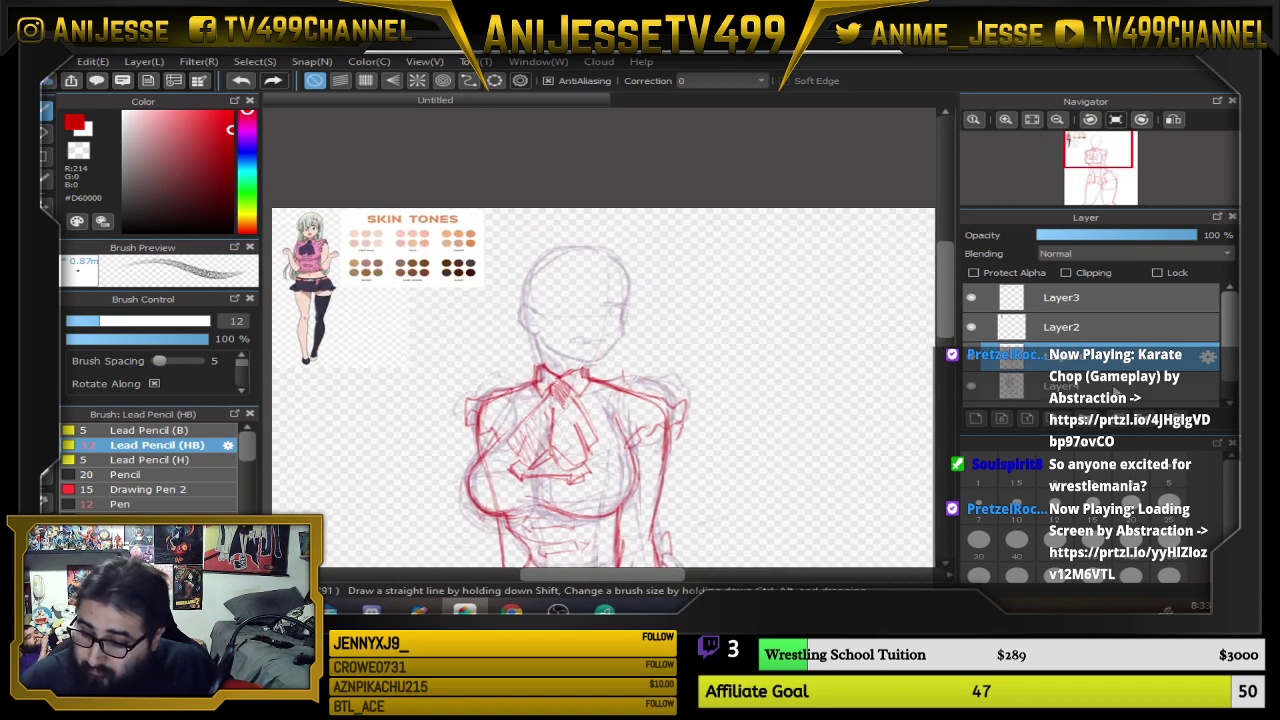
{"action": "left_click", "coordinate": [1117, 392]}
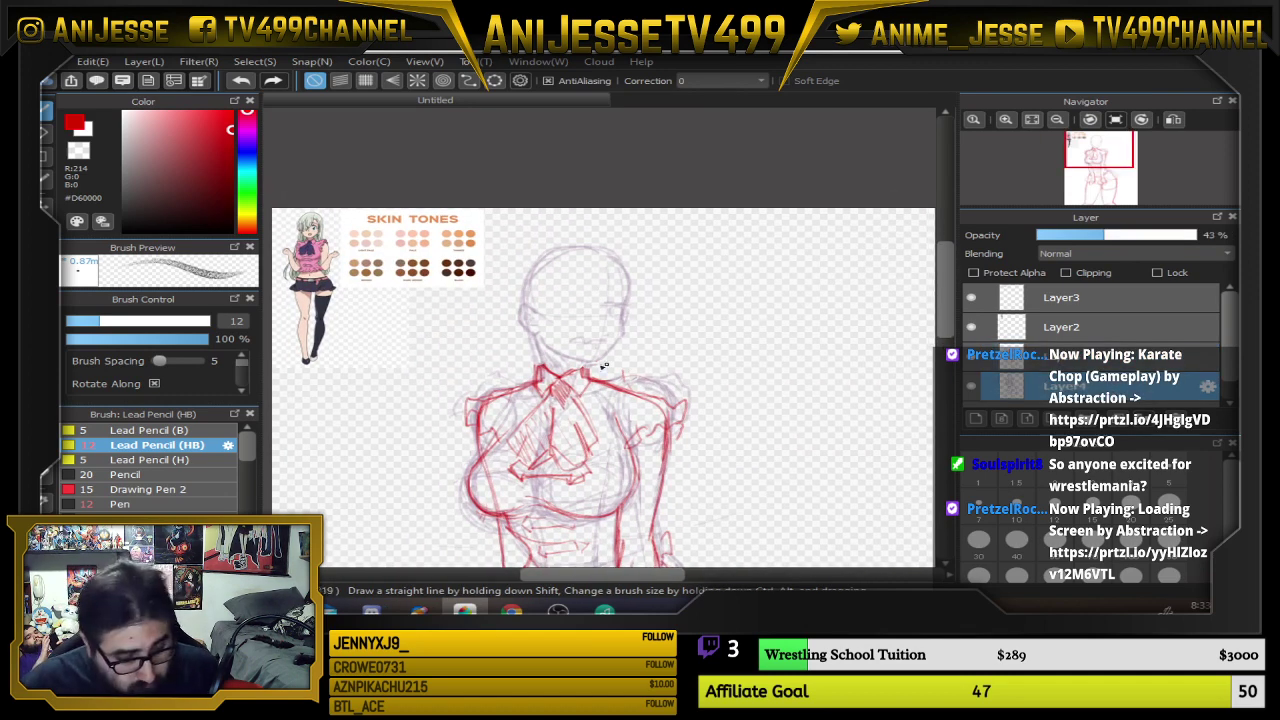
{"action": "scroll", "coordinate": [603, 366], "scroll_direction": "up", "scroll_amount": 3}
{"action": "key", "text": "e"}
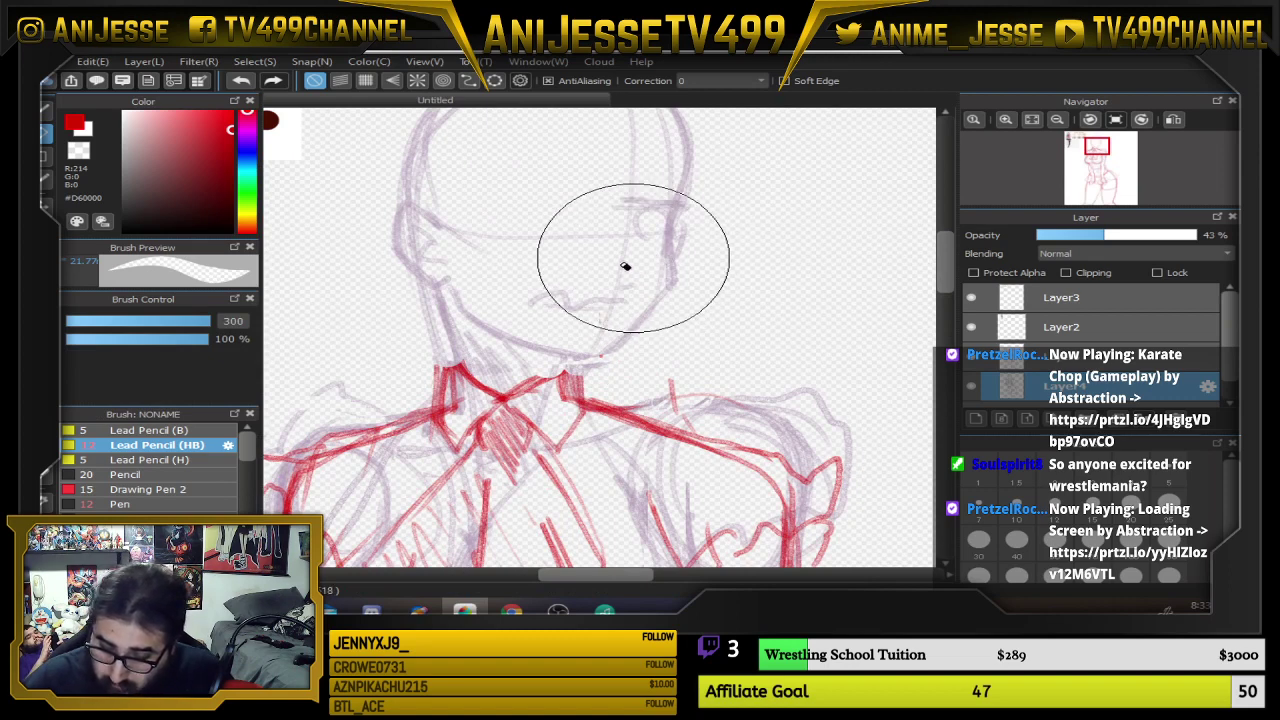
{"action": "left_click", "coordinate": [247, 148]}
{"action": "mouse_move", "coordinate": [663, 266]}
{"action": "left_mouse_down"}
{"action": "mouse_move", "coordinate": [686, 170]}
{"action": "mouse_move", "coordinate": [443, 154]}
{"action": "mouse_move", "coordinate": [677, 303]}
{"action": "mouse_move", "coordinate": [480, 214]}
{"action": "mouse_move", "coordinate": [477, 295]}
{"action": "mouse_move", "coordinate": [509, 326]}
{"action": "mouse_move", "coordinate": [571, 317]}
{"action": "left_mouse_up"}
{"action": "left_click_drag", "start_coordinate": [703, 200], "coordinate": [714, 317]}
{"action": "left_click_drag", "start_coordinate": [639, 435], "coordinate": [559, 184]}
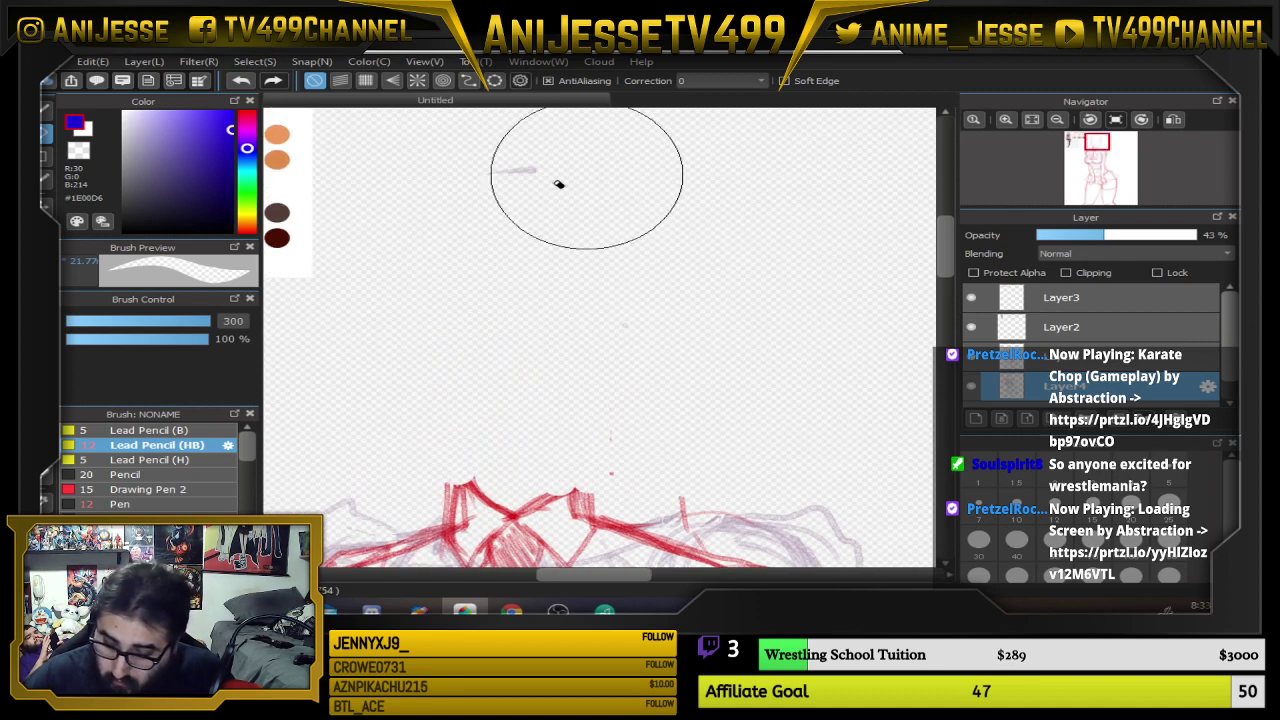
{"action": "key", "text": "e"}
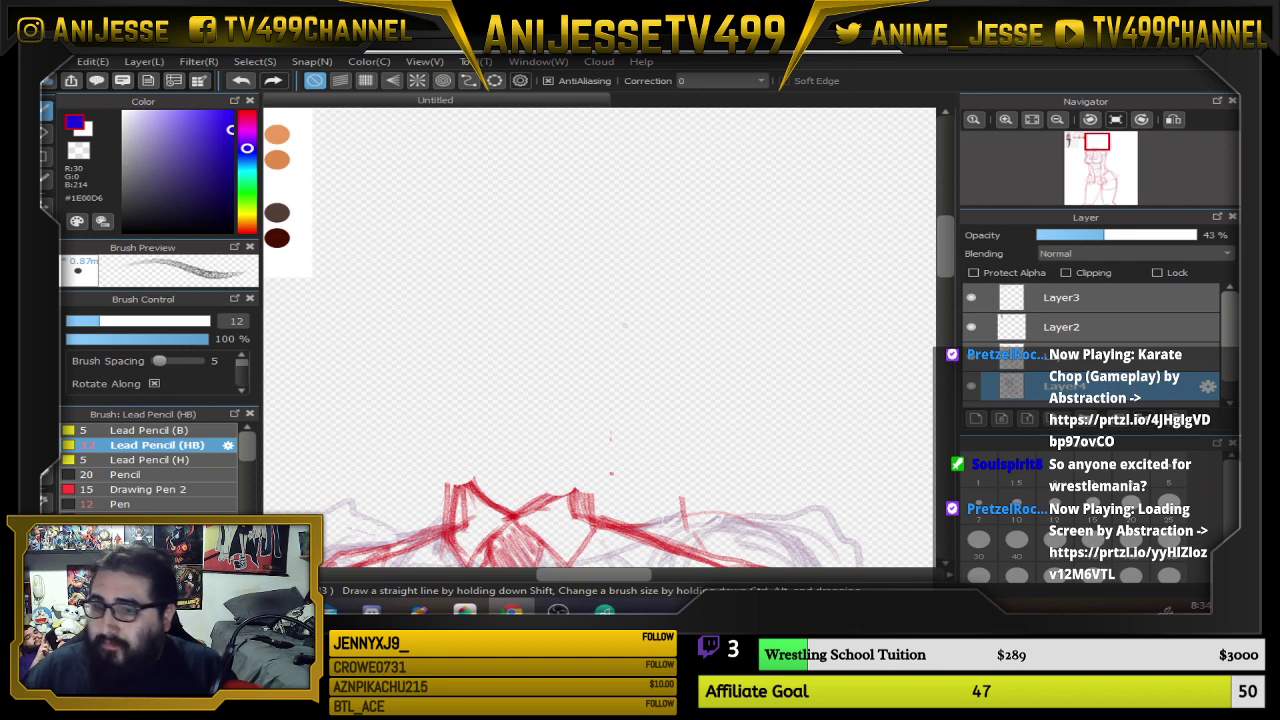
Sketch a new wide round head in blue above the collar, with two short neck lines beneath it
{"action": "left_click", "coordinate": [873, 90]}
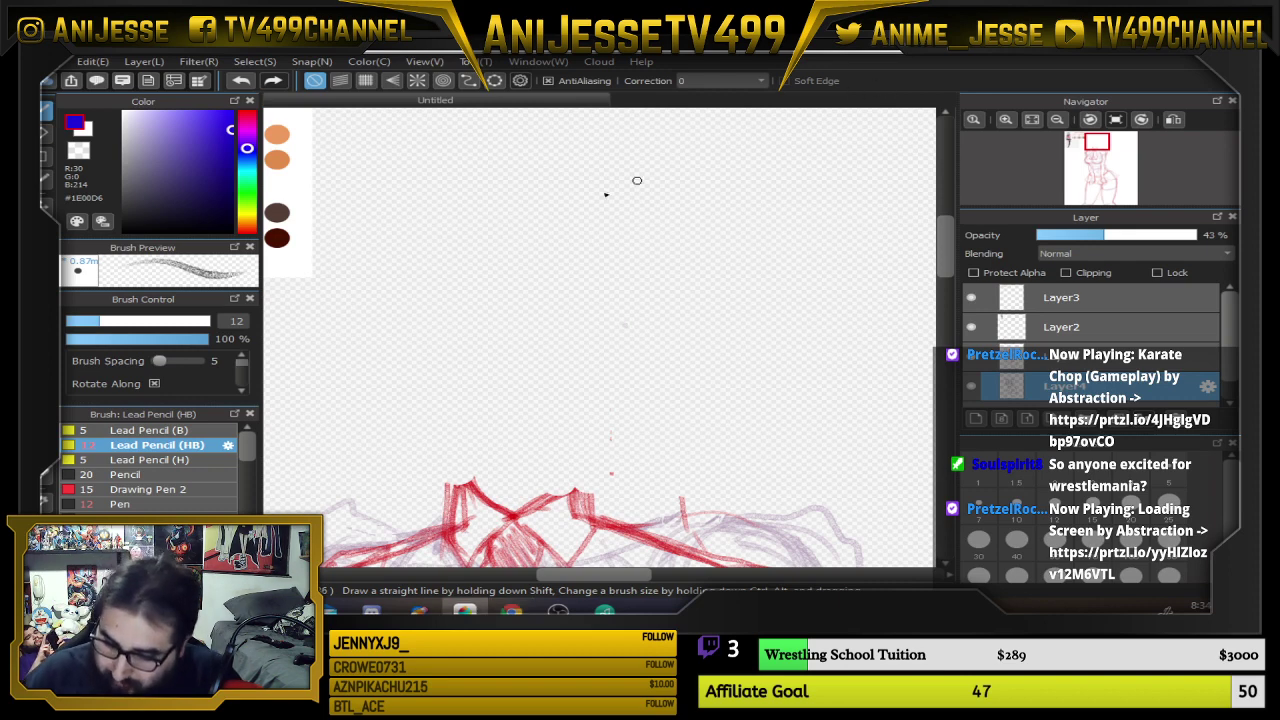
{"action": "left_click_drag", "start_coordinate": [467, 509], "coordinate": [464, 461]}
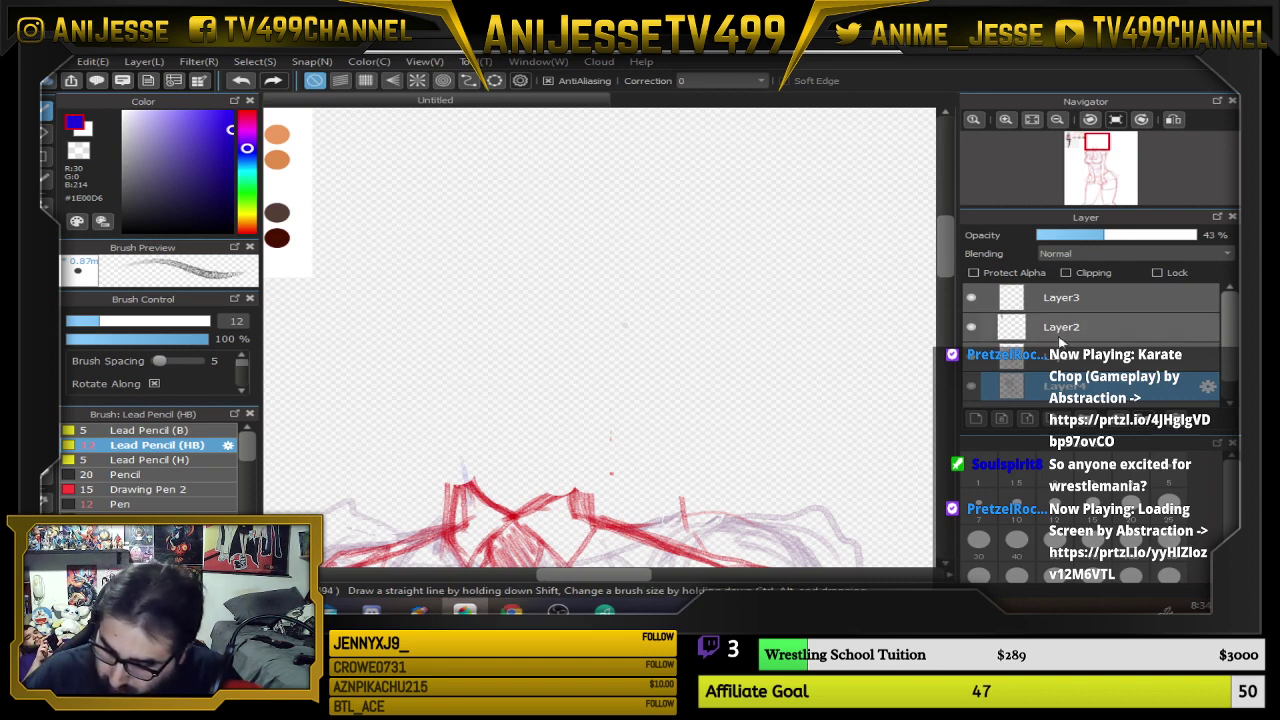
{"action": "mouse_move", "coordinate": [510, 186]}
{"action": "left_mouse_down"}
{"action": "mouse_move", "coordinate": [394, 274]}
{"action": "mouse_move", "coordinate": [500, 372]}
{"action": "left_mouse_up"}
{"action": "mouse_move", "coordinate": [618, 202]}
{"action": "left_mouse_down"}
{"action": "mouse_move", "coordinate": [674, 263]}
{"action": "mouse_move", "coordinate": [663, 342]}
{"action": "left_mouse_up"}
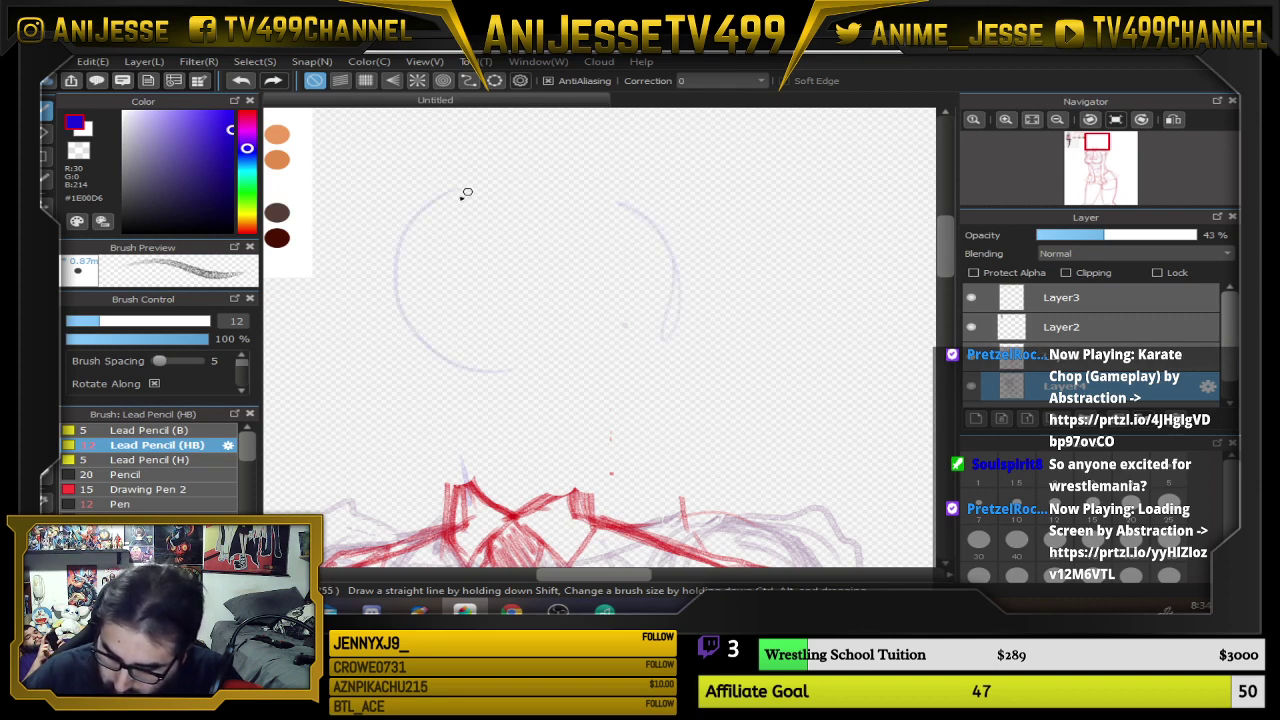
{"action": "left_click_drag", "start_coordinate": [463, 195], "coordinate": [683, 315]}
{"action": "mouse_move", "coordinate": [527, 188]}
{"action": "left_mouse_down"}
{"action": "mouse_move", "coordinate": [683, 276]}
{"action": "mouse_move", "coordinate": [479, 418]}
{"action": "mouse_move", "coordinate": [466, 480]}
{"action": "left_mouse_up"}
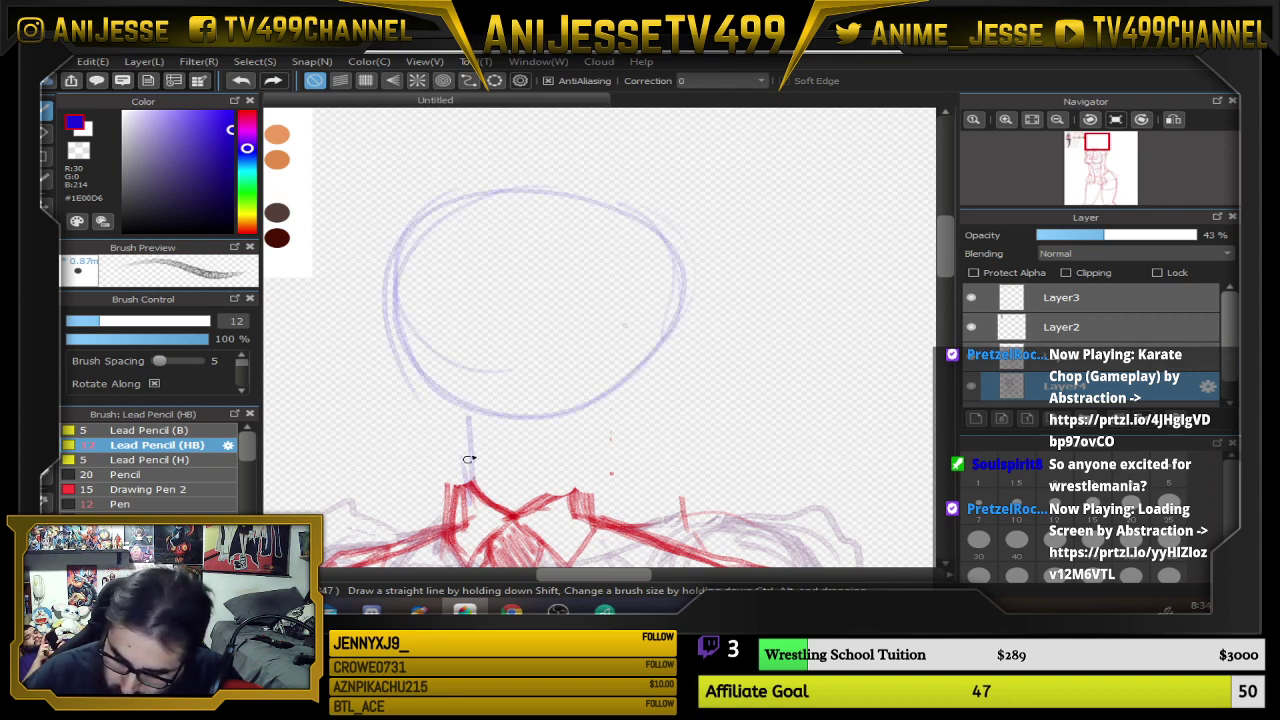
{"action": "left_click_drag", "start_coordinate": [578, 430], "coordinate": [577, 466]}
{"action": "mouse_move", "coordinate": [627, 382]}
{"action": "left_mouse_down"}
{"action": "mouse_move", "coordinate": [537, 171]}
{"action": "mouse_move", "coordinate": [530, 404]}
{"action": "left_mouse_up"}
Try two round eyes with pupils and a wide curved mouth line on the new head
{"action": "left_click_drag", "start_coordinate": [451, 261], "coordinate": [455, 266]}
{"action": "left_click_drag", "start_coordinate": [612, 258], "coordinate": [614, 264]}
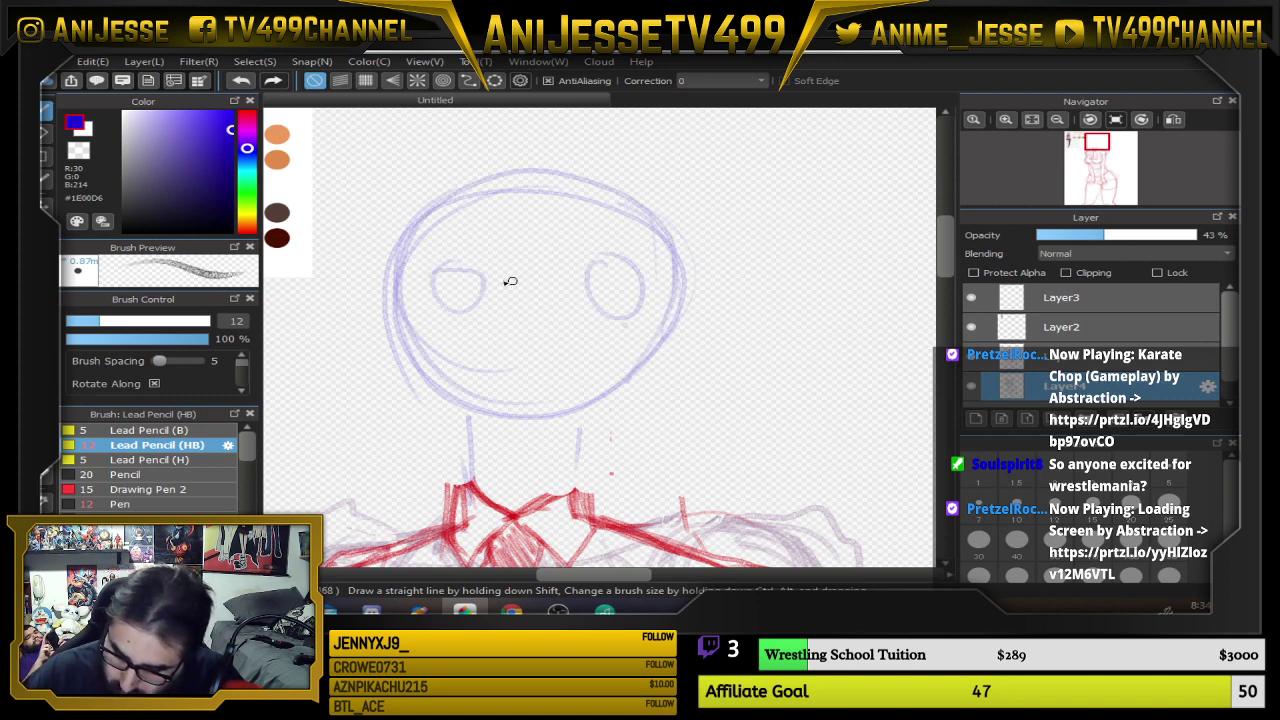
{"action": "left_click_drag", "start_coordinate": [446, 278], "coordinate": [451, 300]}
{"action": "left_click_drag", "start_coordinate": [428, 348], "coordinate": [744, 341]}
{"action": "left_click_drag", "start_coordinate": [623, 286], "coordinate": [628, 298]}
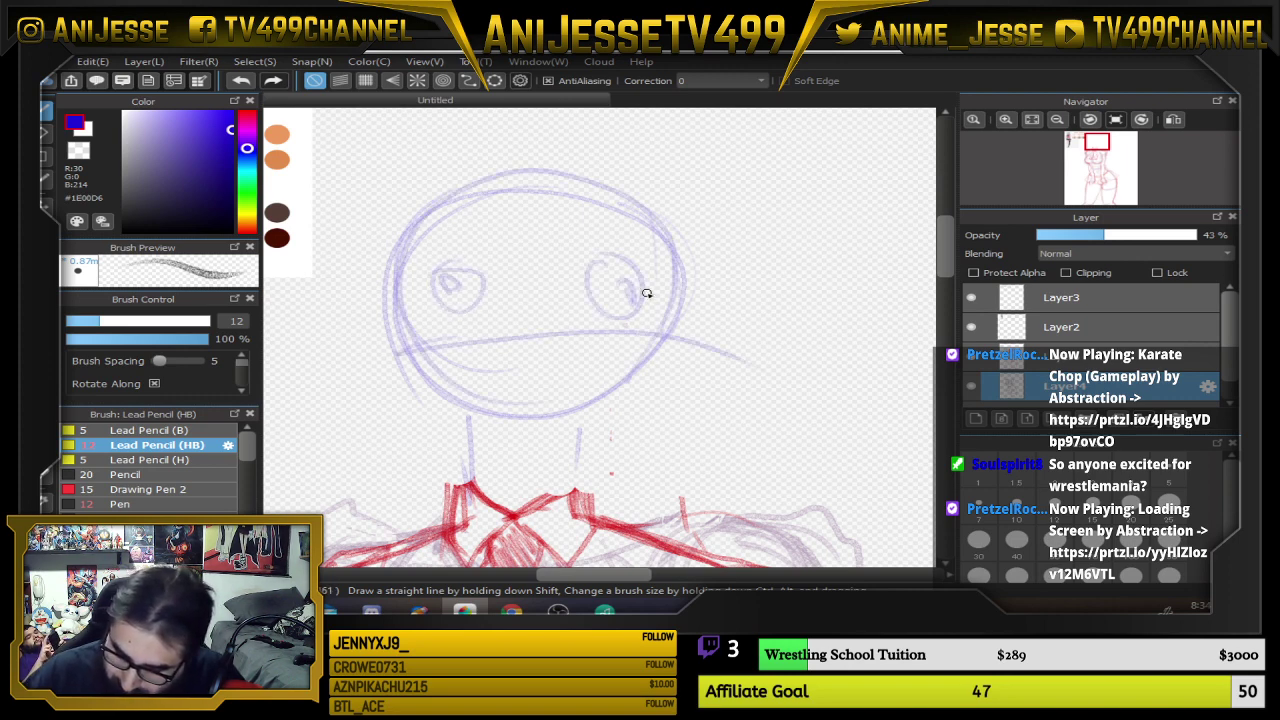
{"action": "key", "text": "ctrl+z"}
{"action": "key", "text": "ctrl+z"}
{"action": "key", "text": "ctrl+z"}
{"action": "key", "text": "ctrl+z"}
{"action": "key", "text": "ctrl+z"}
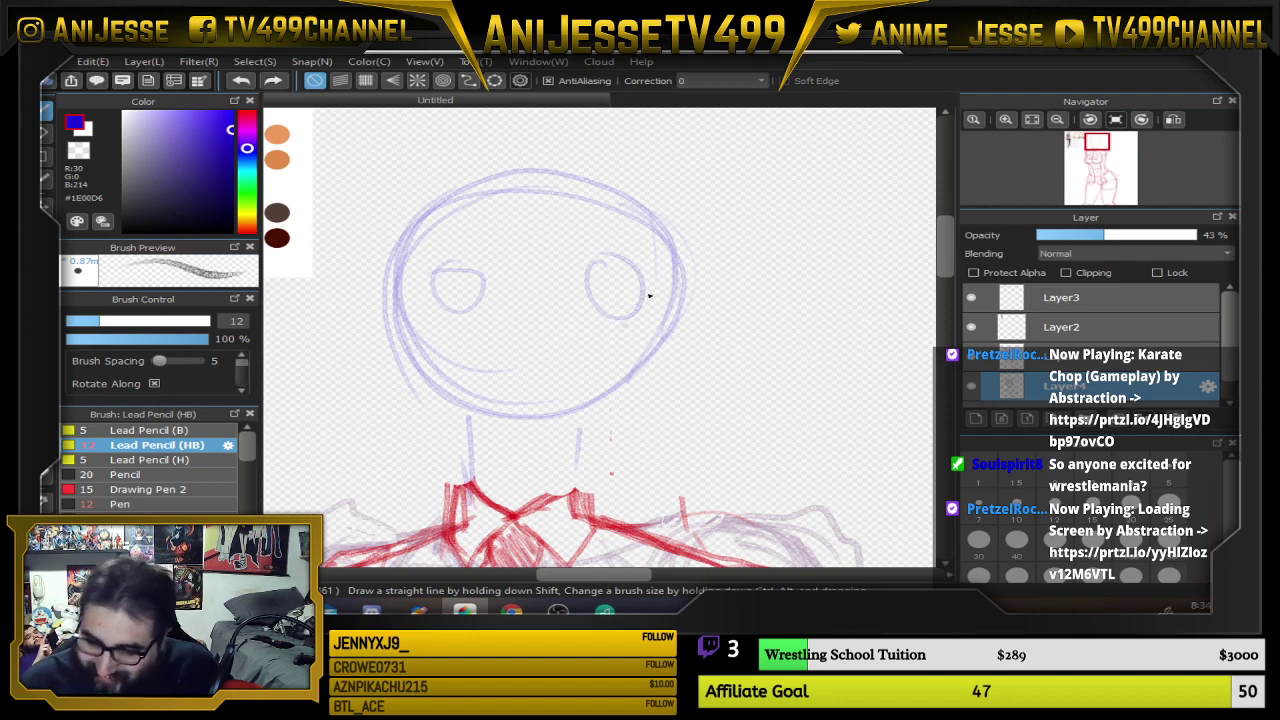
Draw the face's vertical centre line and select the whole head with a freehand outline
{"action": "mouse_move", "coordinate": [506, 188]}
{"action": "left_mouse_down"}
{"action": "mouse_move", "coordinate": [516, 398]}
{"action": "mouse_move", "coordinate": [571, 278]}
{"action": "mouse_move", "coordinate": [566, 293]}
{"action": "left_mouse_up"}
{"action": "scroll", "coordinate": [533, 432], "scroll_direction": "down", "scroll_amount": 3}
{"action": "scroll", "coordinate": [544, 297], "scroll_direction": "up", "scroll_amount": 1}
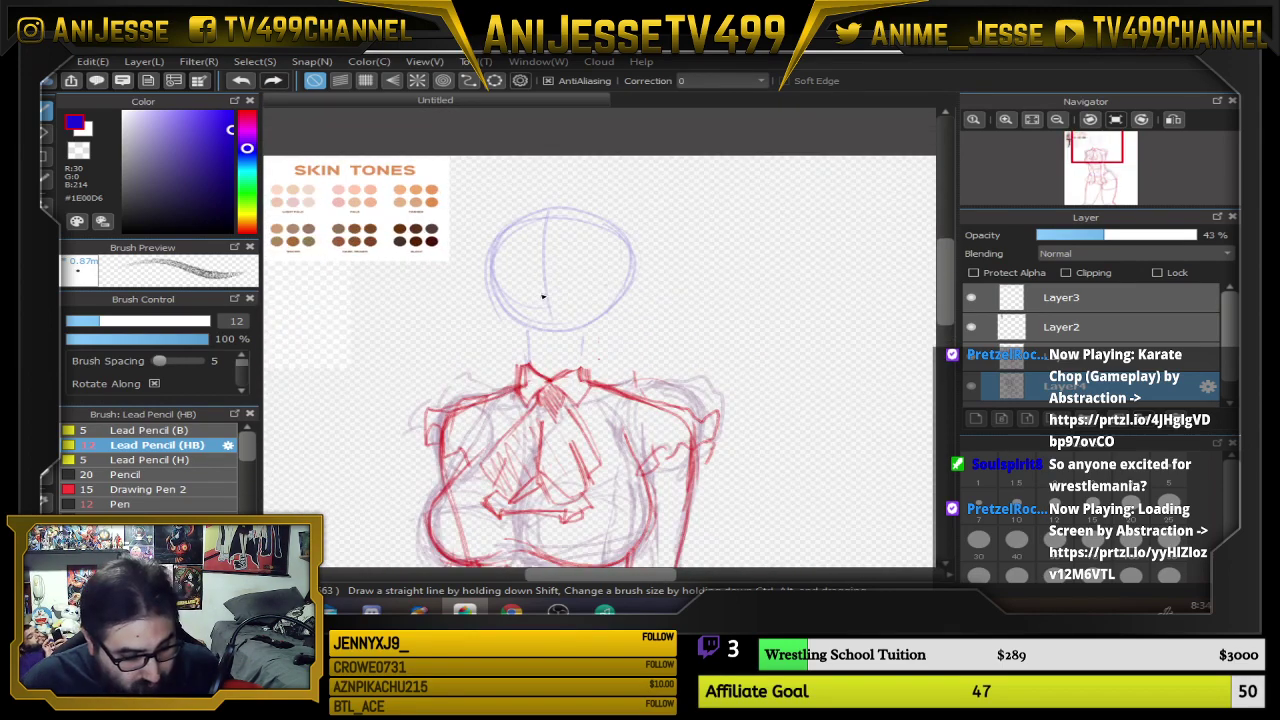
{"action": "key", "text": "l"}
{"action": "mouse_move", "coordinate": [497, 200]}
{"action": "left_mouse_down"}
{"action": "mouse_move", "coordinate": [445, 296]}
{"action": "mouse_move", "coordinate": [495, 368]}
{"action": "mouse_move", "coordinate": [677, 354]}
{"action": "mouse_move", "coordinate": [713, 209]}
{"action": "mouse_move", "coordinate": [462, 185]}
{"action": "left_mouse_up"}
Try to move the selected head down toward the collar
{"action": "key", "text": "v"}
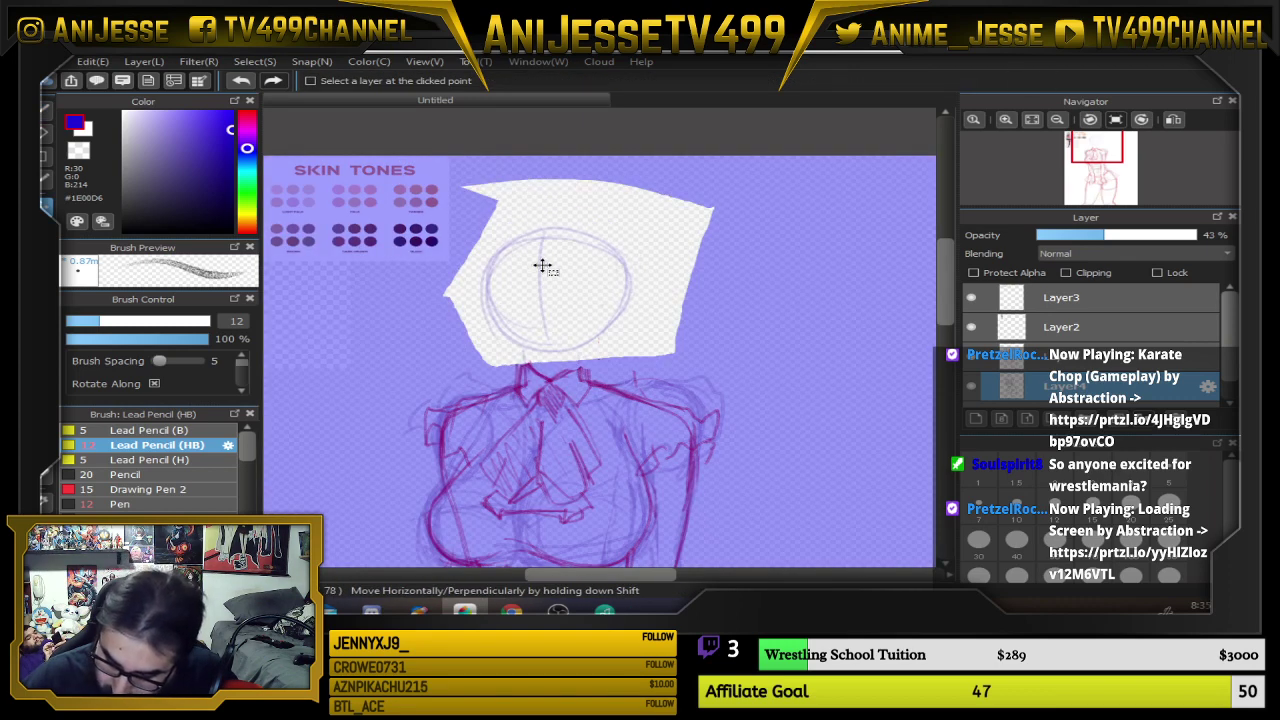
{"action": "left_click_drag", "start_coordinate": [543, 266], "coordinate": [540, 291]}
{"action": "key", "text": "l"}
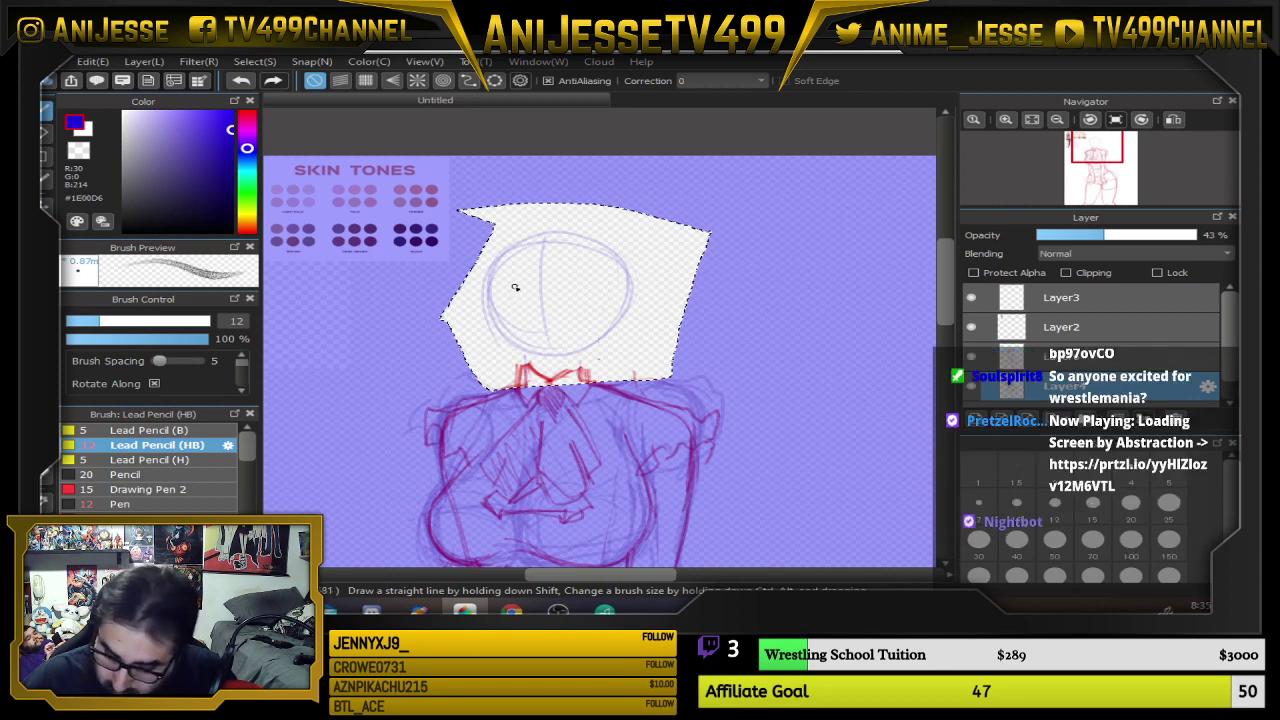
{"action": "key", "text": "ctrl+d"}
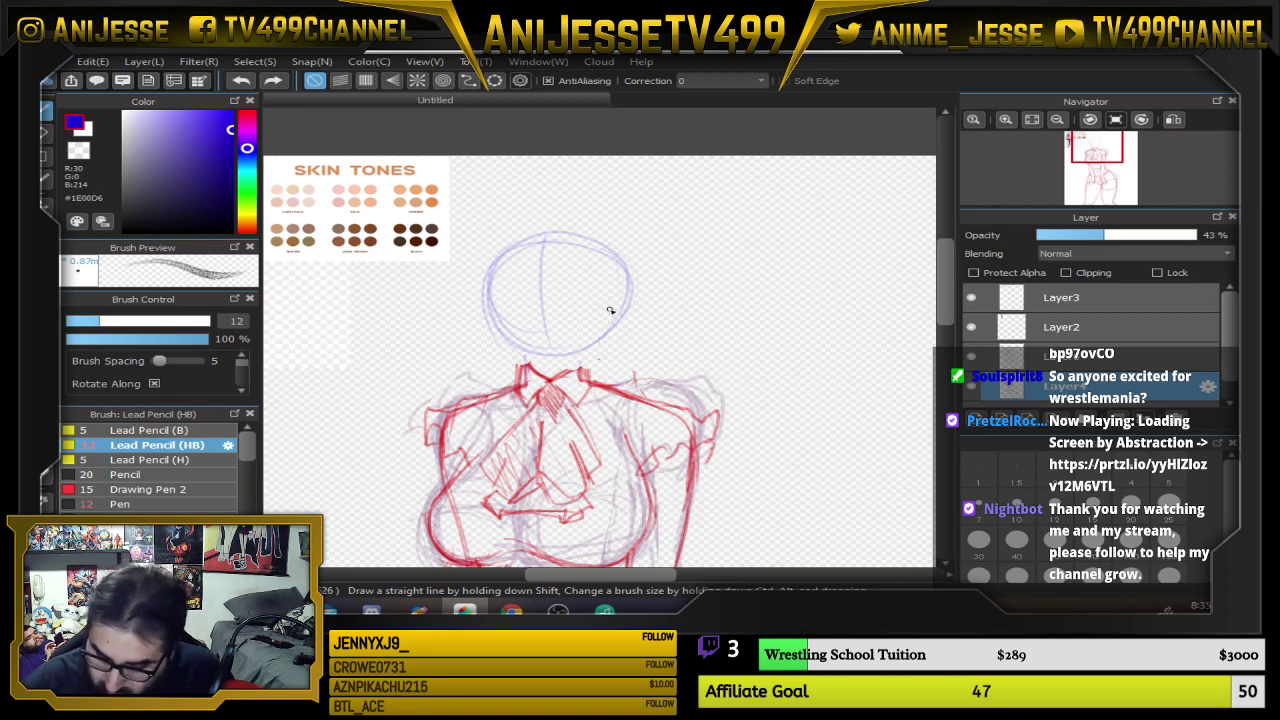
{"action": "key", "text": "ctrl+z"}
Move the selected head slightly down so it sits closer to the collar, and clear the selection
{"action": "key", "text": "ctrl"}
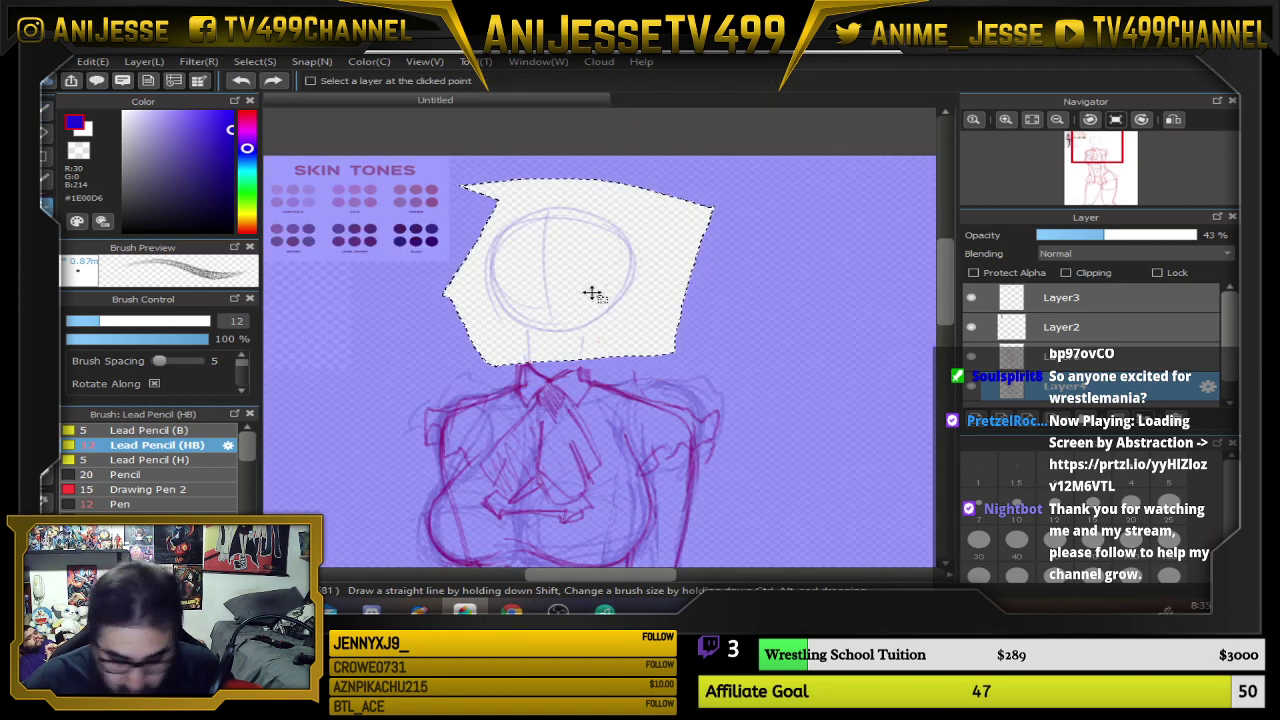
{"action": "left_click_drag", "start_coordinate": [593, 293], "coordinate": [586, 313]}
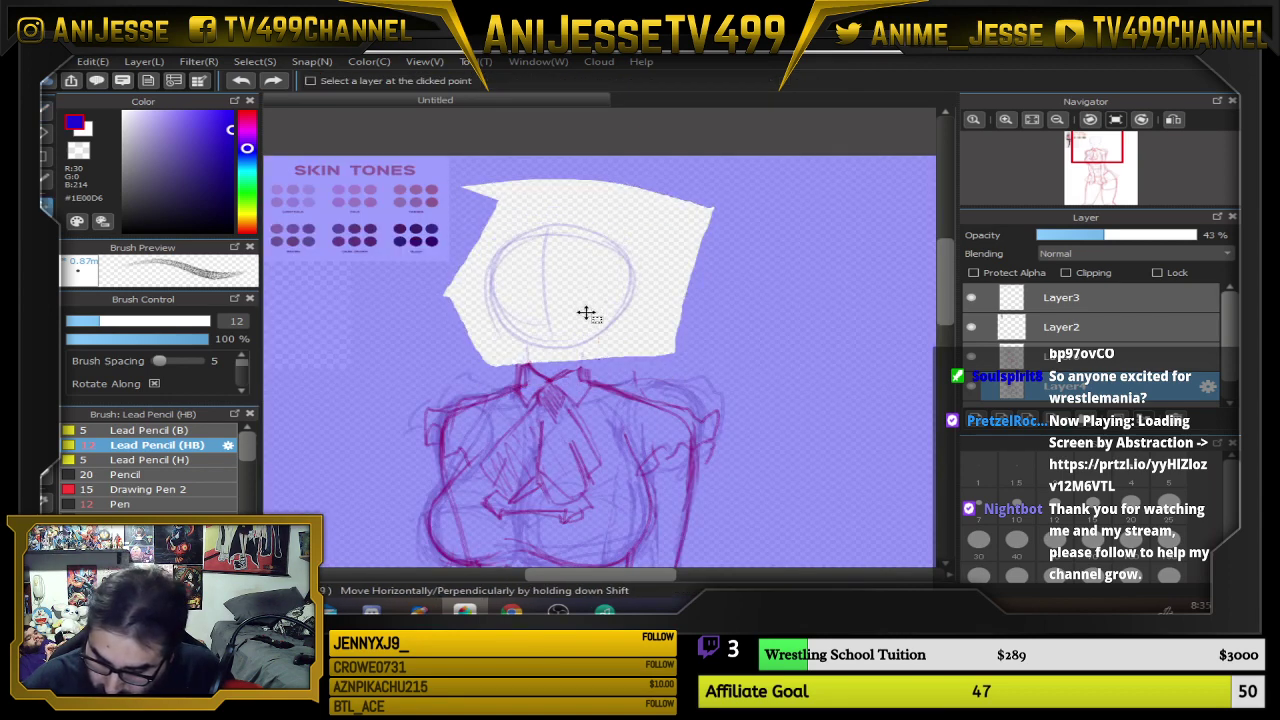
{"action": "key", "text": "ctrl+d"}
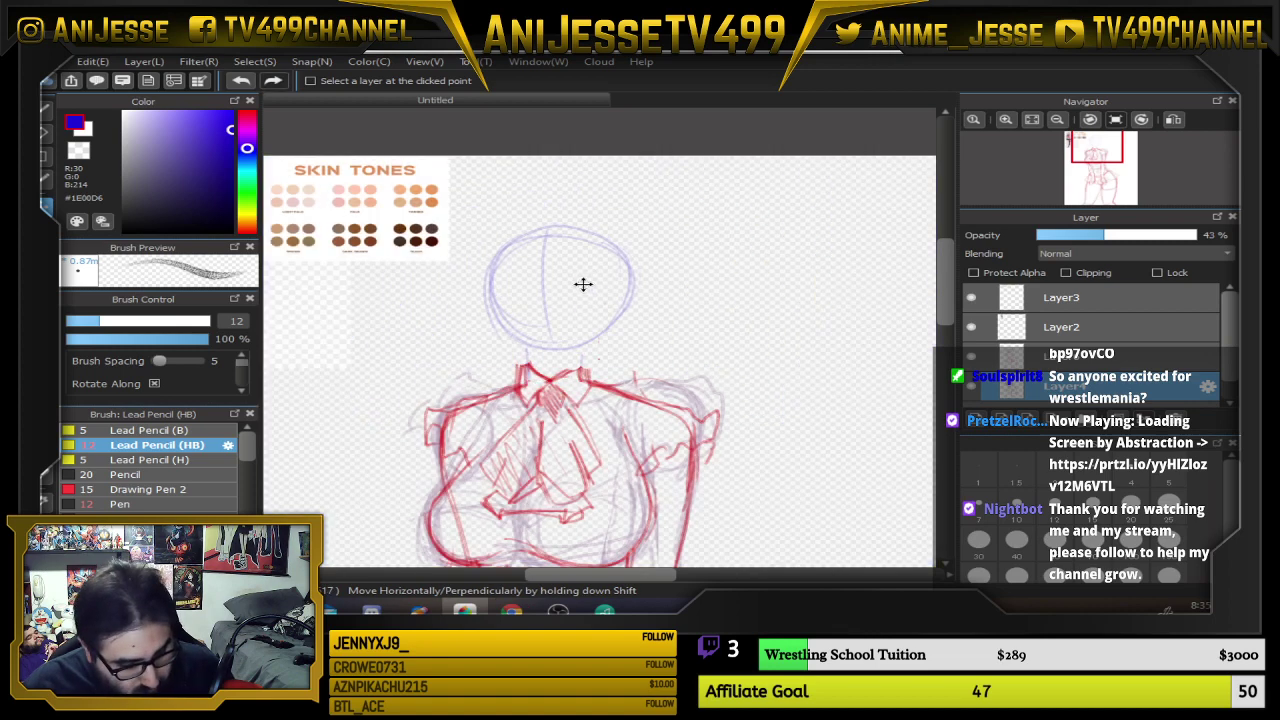
Sketch a pointed jaw and chin below the head circle and add the face's vertical and curved horizontal guidelines
{"action": "key", "text": "b"}
{"action": "mouse_move", "coordinate": [493, 280]}
{"action": "left_mouse_down"}
{"action": "mouse_move", "coordinate": [538, 353]}
{"action": "mouse_move", "coordinate": [493, 316]}
{"action": "mouse_move", "coordinate": [505, 342]}
{"action": "mouse_move", "coordinate": [556, 370]}
{"action": "mouse_move", "coordinate": [629, 327]}
{"action": "mouse_move", "coordinate": [569, 362]}
{"action": "mouse_move", "coordinate": [610, 325]}
{"action": "mouse_move", "coordinate": [627, 250]}
{"action": "left_mouse_up"}
{"action": "mouse_move", "coordinate": [553, 367]}
{"action": "left_mouse_down"}
{"action": "mouse_move", "coordinate": [559, 220]}
{"action": "mouse_move", "coordinate": [556, 370]}
{"action": "left_mouse_up"}
{"action": "left_click_drag", "start_coordinate": [501, 301], "coordinate": [651, 290]}
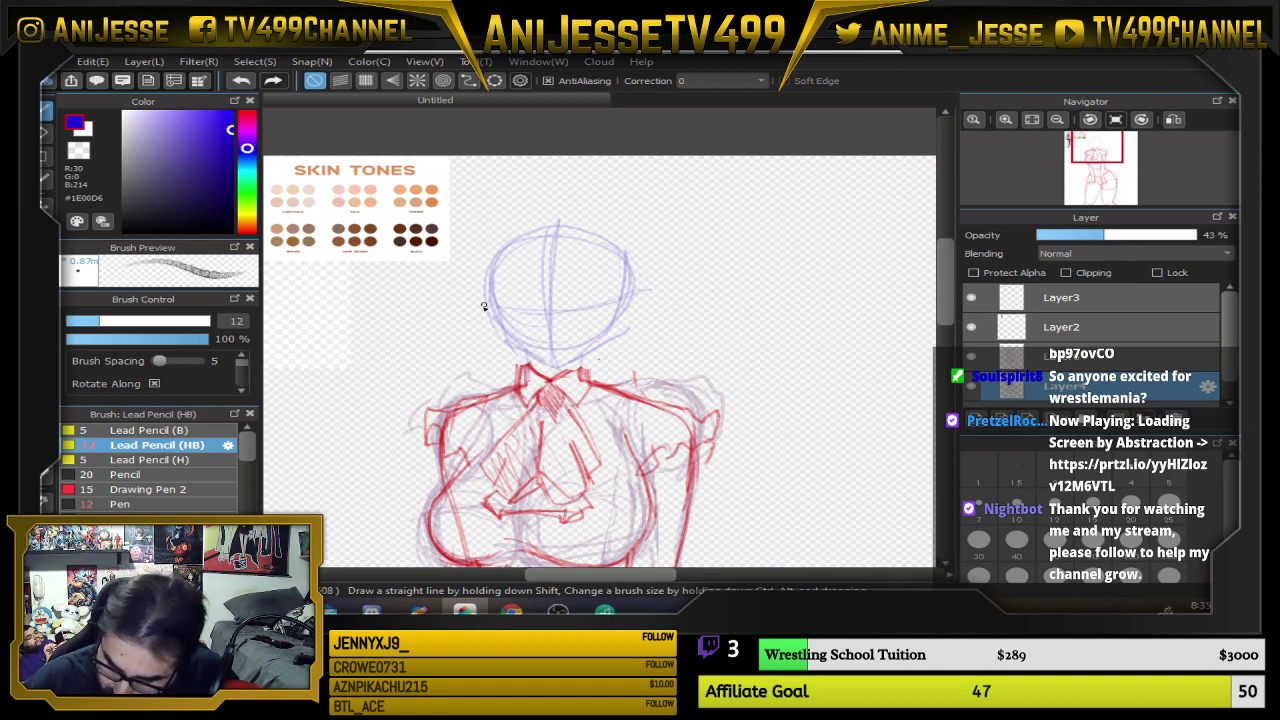
{"action": "left_click_drag", "start_coordinate": [487, 307], "coordinate": [557, 315]}
{"action": "mouse_move", "coordinate": [557, 315]}
{"action": "left_mouse_down"}
{"action": "mouse_move", "coordinate": [557, 220]}
{"action": "mouse_move", "coordinate": [537, 303]}
{"action": "mouse_move", "coordinate": [610, 299]}
{"action": "mouse_move", "coordinate": [606, 339]}
{"action": "left_mouse_up"}
{"action": "scroll", "coordinate": [610, 299], "scroll_direction": "down", "scroll_amount": 1}
{"action": "scroll", "coordinate": [533, 350], "scroll_direction": "up", "scroll_amount": 2}
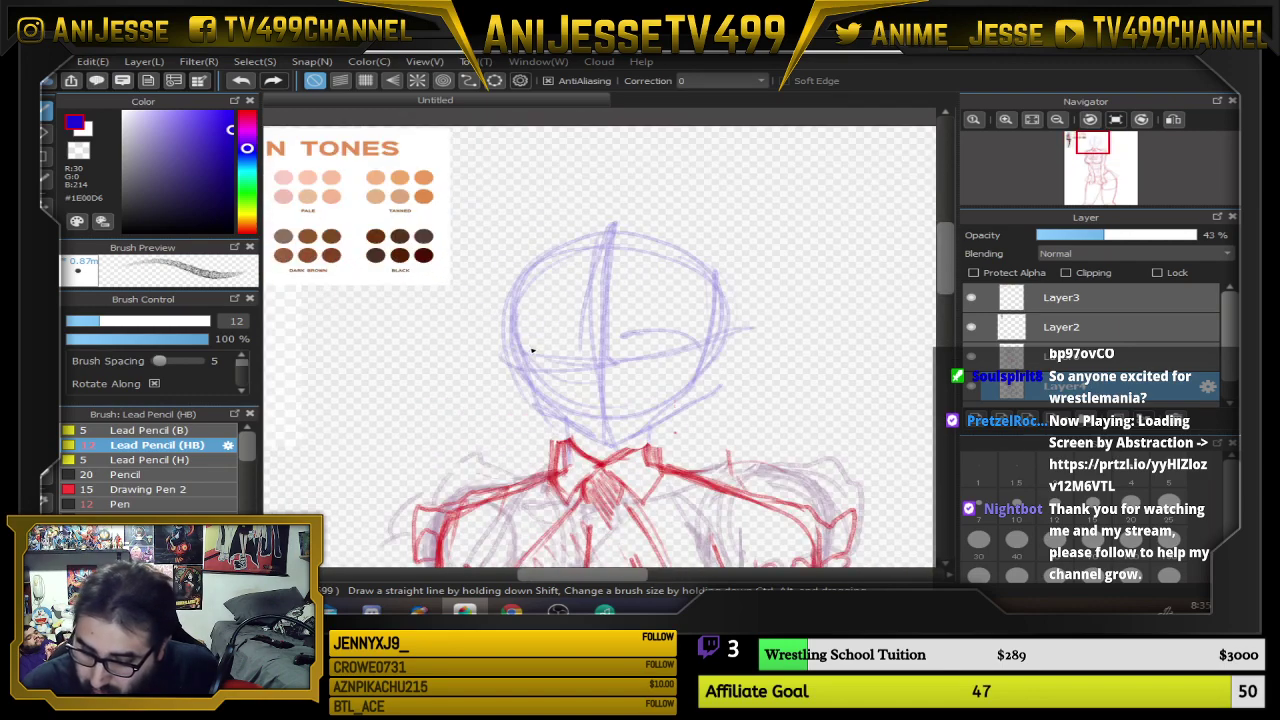
Reinforce the blue jawline and sketch the outer hair outline over the crown and down both sides of the head
{"action": "mouse_move", "coordinate": [522, 260]}
{"action": "left_mouse_down"}
{"action": "mouse_move", "coordinate": [538, 398]}
{"action": "mouse_move", "coordinate": [575, 435]}
{"action": "mouse_move", "coordinate": [630, 440]}
{"action": "mouse_move", "coordinate": [676, 410]}
{"action": "left_mouse_up"}
{"action": "left_click_drag", "start_coordinate": [707, 326], "coordinate": [643, 445]}
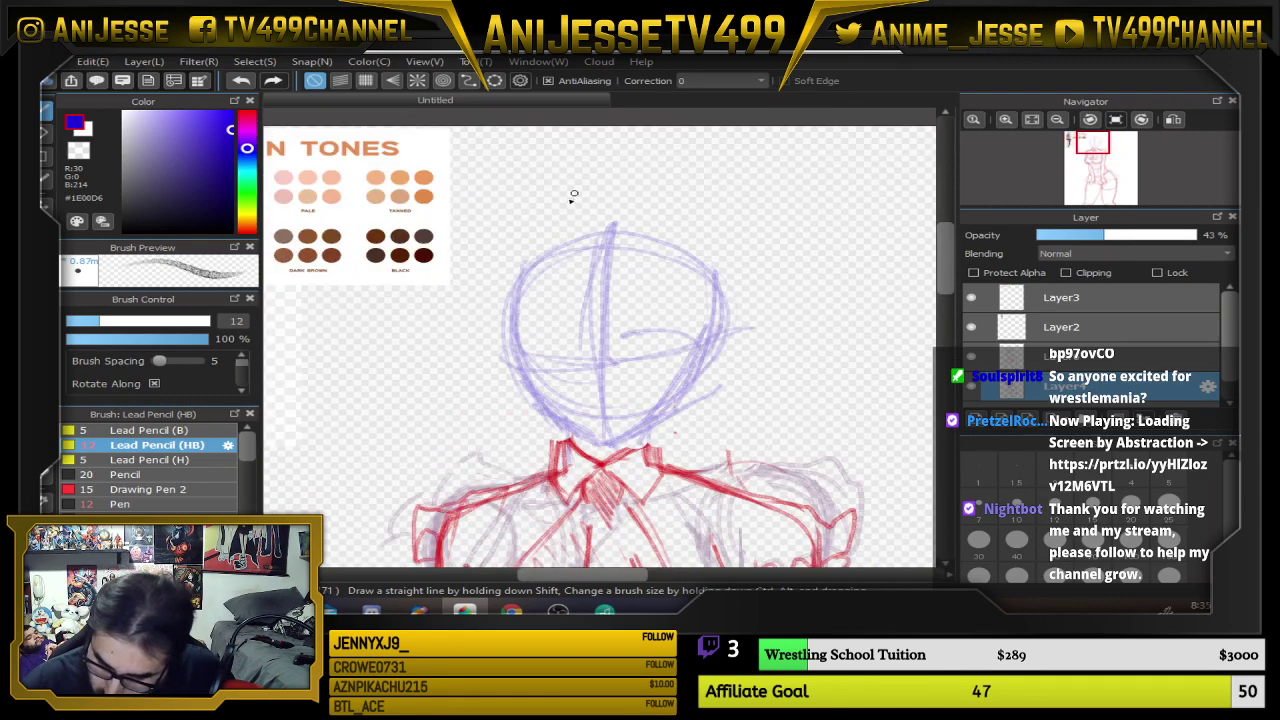
{"action": "left_click_drag", "start_coordinate": [545, 212], "coordinate": [515, 447]}
{"action": "mouse_move", "coordinate": [511, 277]}
{"action": "left_mouse_down"}
{"action": "mouse_move", "coordinate": [498, 450]}
{"action": "mouse_move", "coordinate": [657, 188]}
{"action": "mouse_move", "coordinate": [736, 391]}
{"action": "left_mouse_up"}
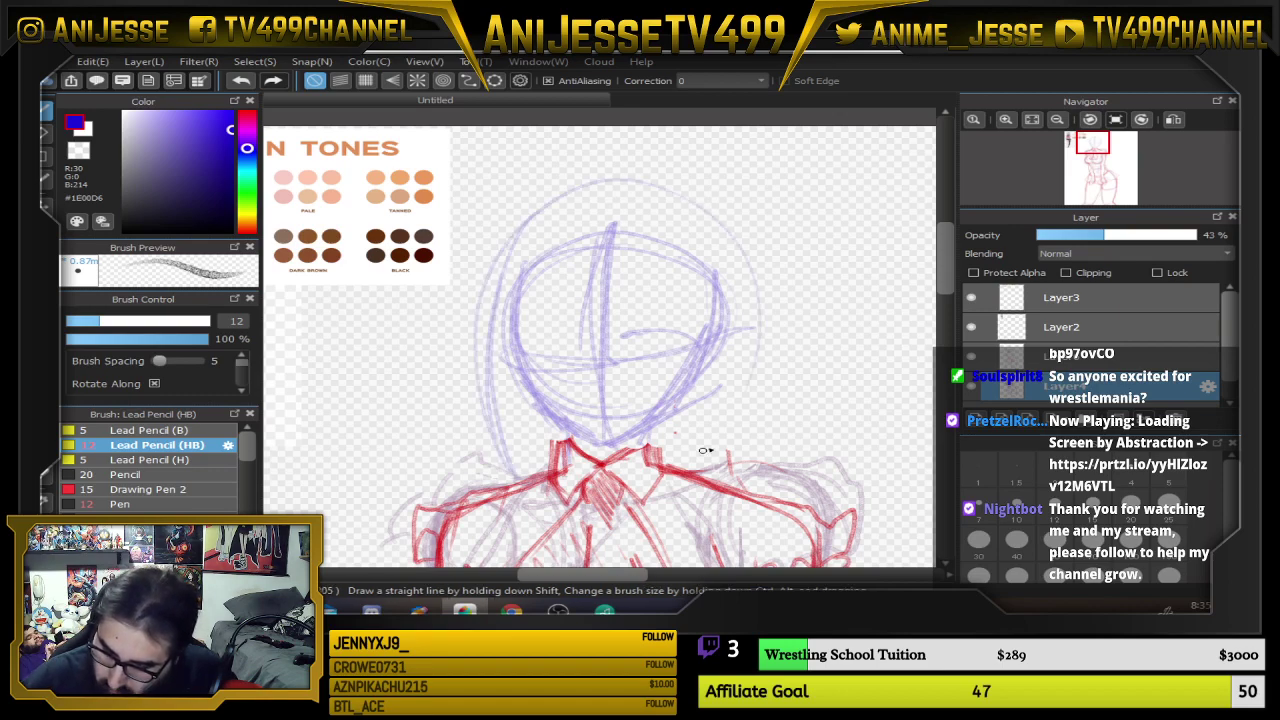
{"action": "left_click_drag", "start_coordinate": [748, 310], "coordinate": [719, 483]}
{"action": "left_click_drag", "start_coordinate": [719, 483], "coordinate": [729, 310]}
Rough in one eye and its eyebrow on the right half of the face, and try a mouth line near the chin
{"action": "scroll", "coordinate": [651, 217], "scroll_direction": "down", "scroll_amount": 3}
{"action": "mouse_move", "coordinate": [588, 538]}
{"action": "left_mouse_down"}
{"action": "mouse_move", "coordinate": [569, 348]}
{"action": "mouse_move", "coordinate": [580, 436]}
{"action": "left_mouse_up"}
{"action": "scroll", "coordinate": [606, 177], "scroll_direction": "up", "scroll_amount": 3}
{"action": "left_click_drag", "start_coordinate": [649, 183], "coordinate": [577, 306]}
{"action": "scroll", "coordinate": [606, 325], "scroll_direction": "up", "scroll_amount": 1}
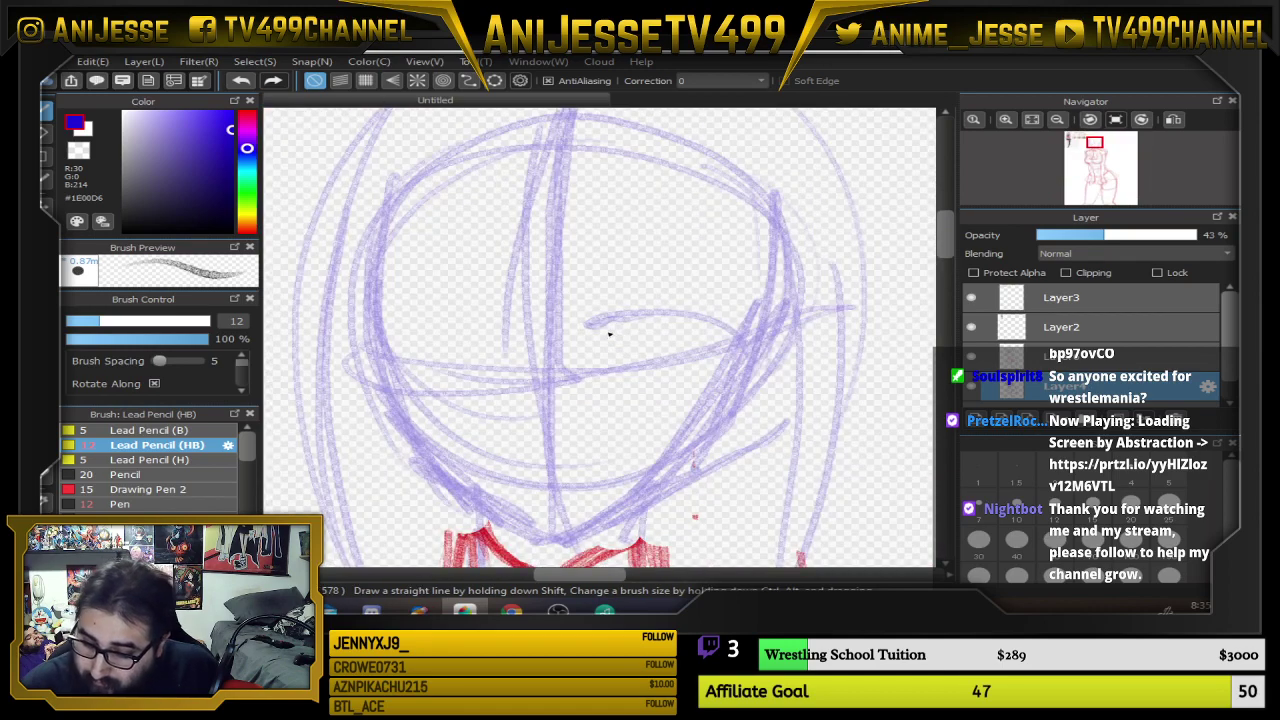
{"action": "mouse_move", "coordinate": [598, 358]}
{"action": "left_mouse_down"}
{"action": "mouse_move", "coordinate": [651, 363]}
{"action": "mouse_move", "coordinate": [643, 374]}
{"action": "left_mouse_up"}
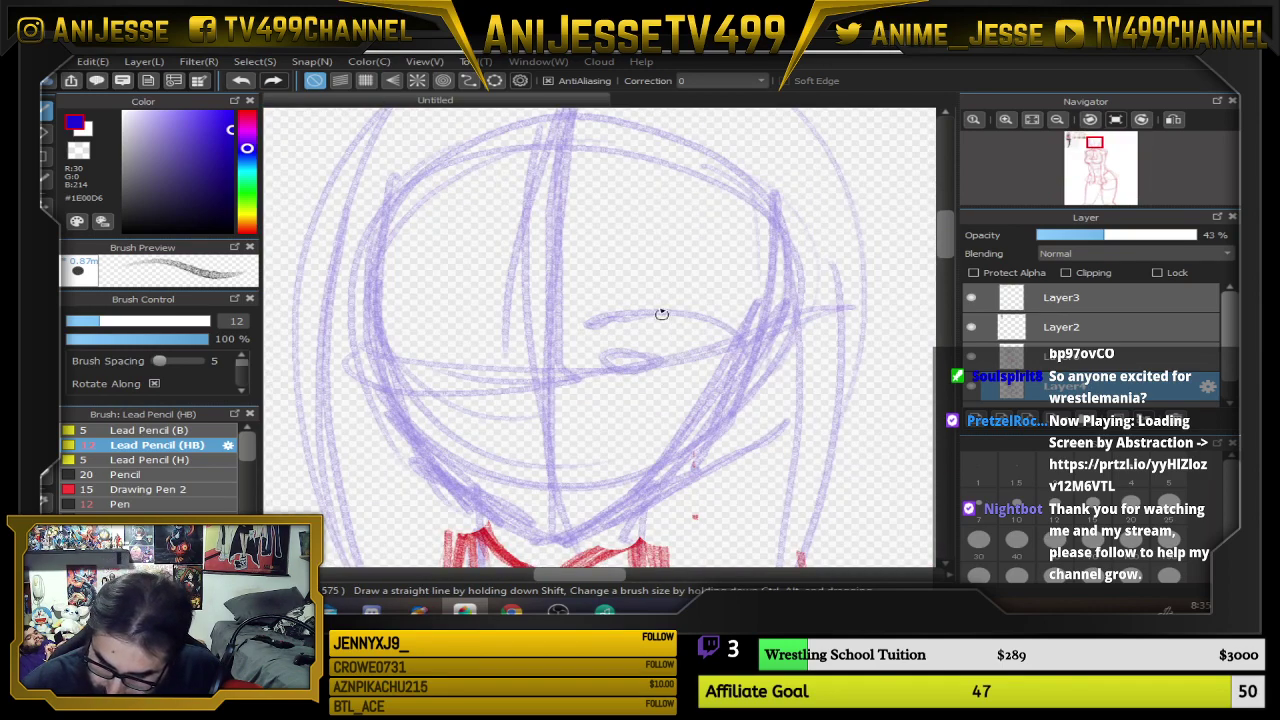
{"action": "left_click_drag", "start_coordinate": [585, 256], "coordinate": [755, 302]}
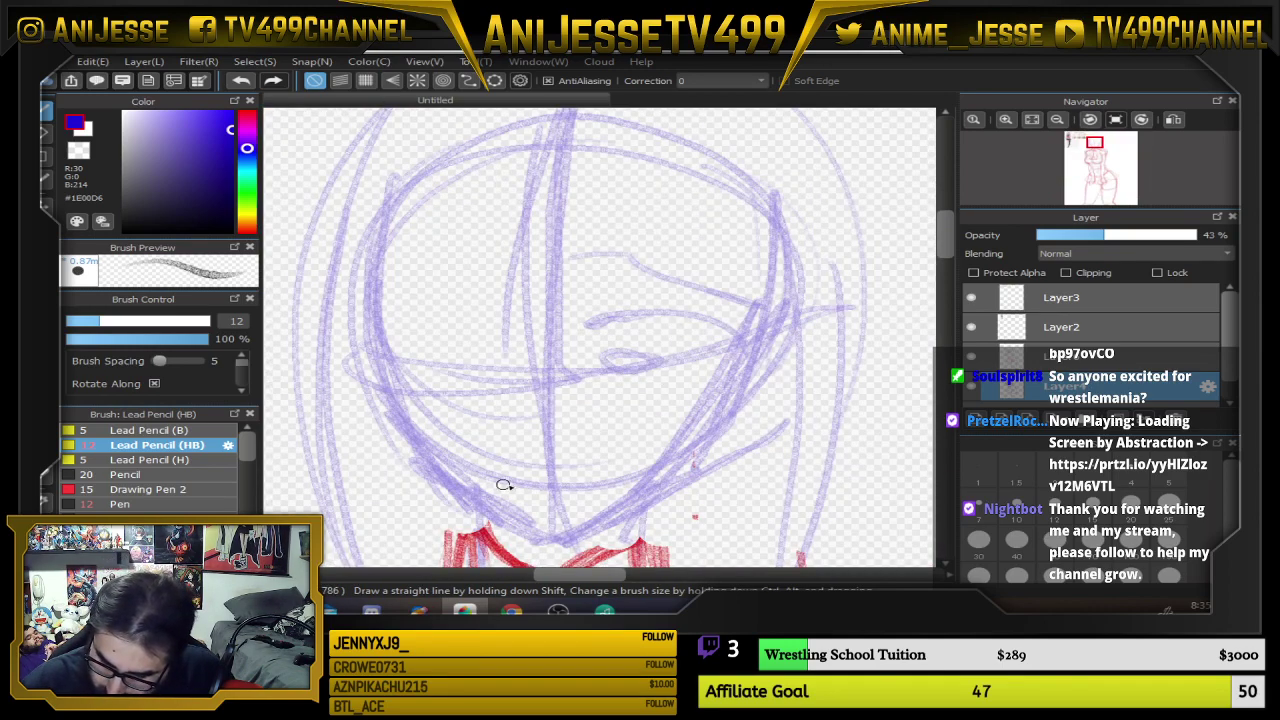
{"action": "mouse_move", "coordinate": [616, 478]}
{"action": "left_mouse_down"}
{"action": "mouse_move", "coordinate": [505, 470]}
{"action": "mouse_move", "coordinate": [611, 481]}
{"action": "left_mouse_up"}
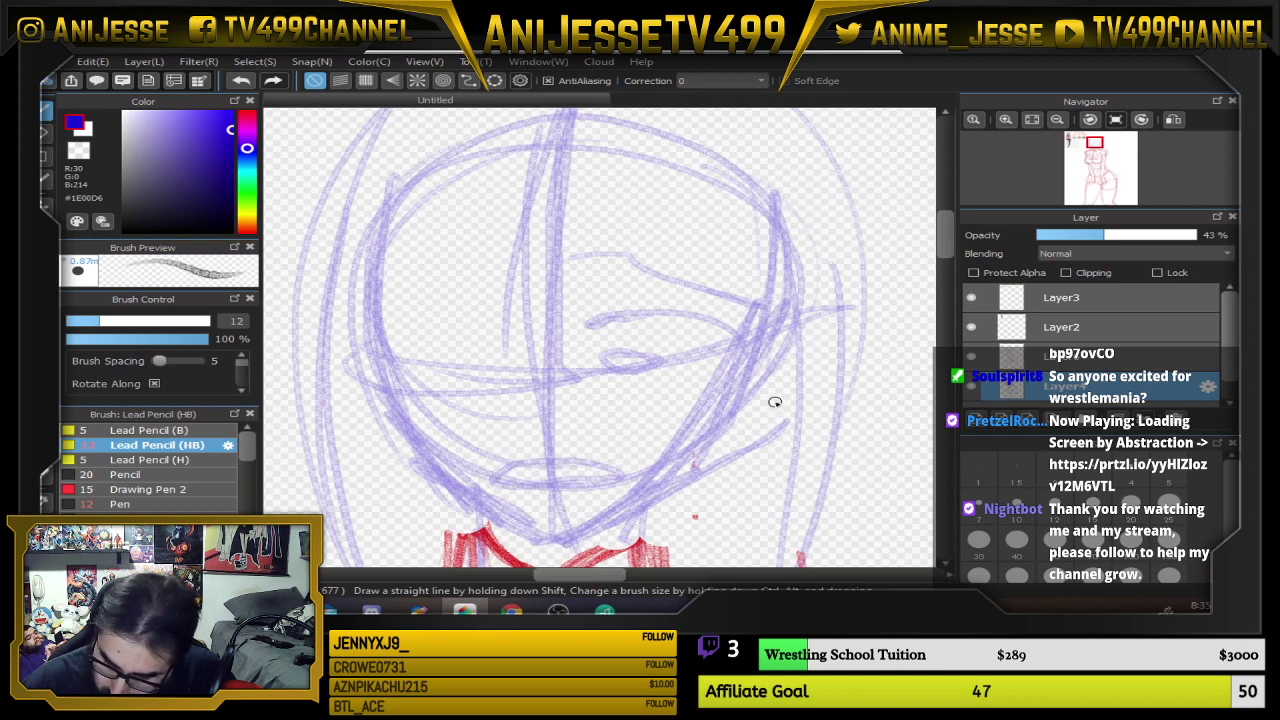
{"action": "key", "text": "ctrl+z"}
{"action": "left_click_drag", "start_coordinate": [699, 338], "coordinate": [716, 357]}
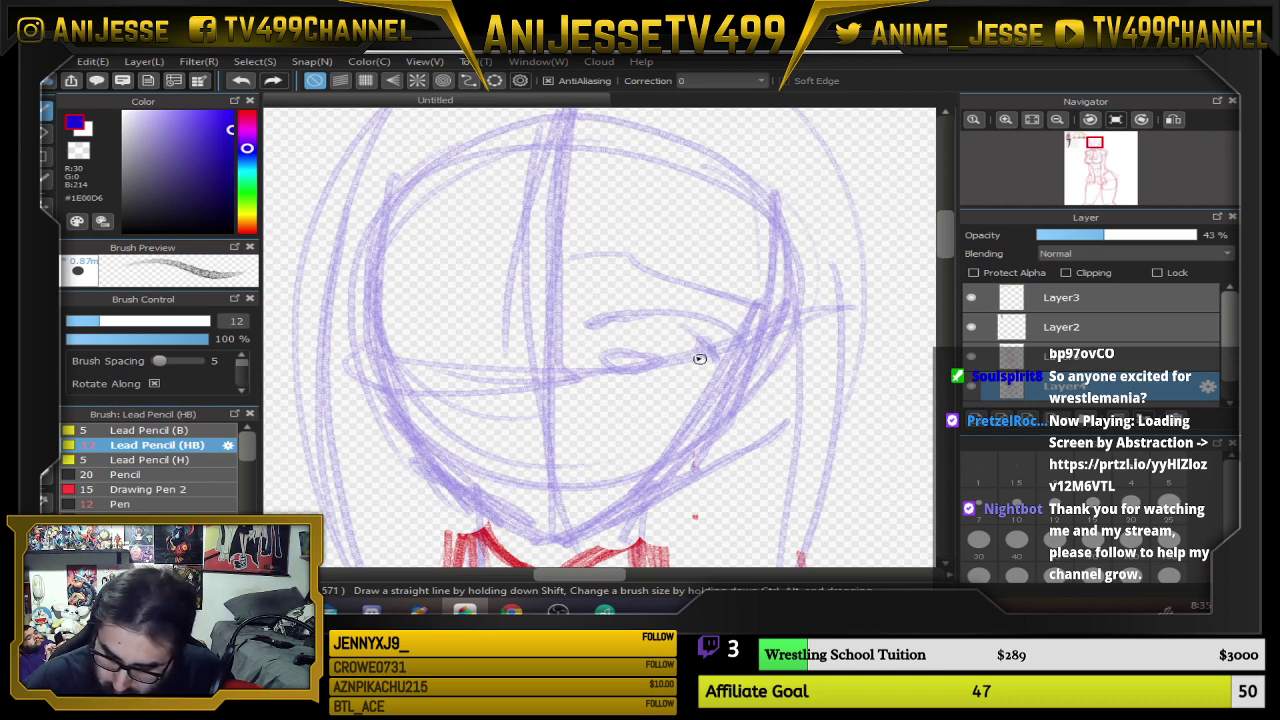
Sketch the ear and vertical bang strands on the left half of the face
{"action": "left_click_drag", "start_coordinate": [391, 285], "coordinate": [416, 390]}
{"action": "mouse_move", "coordinate": [454, 400]}
{"action": "left_mouse_down"}
{"action": "mouse_move", "coordinate": [438, 286]}
{"action": "mouse_move", "coordinate": [466, 216]}
{"action": "left_mouse_up"}
{"action": "left_click_drag", "start_coordinate": [466, 240], "coordinate": [482, 408]}
{"action": "left_click_drag", "start_coordinate": [373, 367], "coordinate": [396, 442]}
{"action": "mouse_move", "coordinate": [765, 356]}
{"action": "left_mouse_down"}
{"action": "mouse_move", "coordinate": [765, 414]}
{"action": "mouse_move", "coordinate": [668, 476]}
{"action": "mouse_move", "coordinate": [586, 391]}
{"action": "mouse_move", "coordinate": [529, 288]}
{"action": "left_mouse_up"}
Draw the hair sweeping from the centre parting over the right side of the head
{"action": "scroll", "coordinate": [609, 481], "scroll_direction": "down", "scroll_amount": 3}
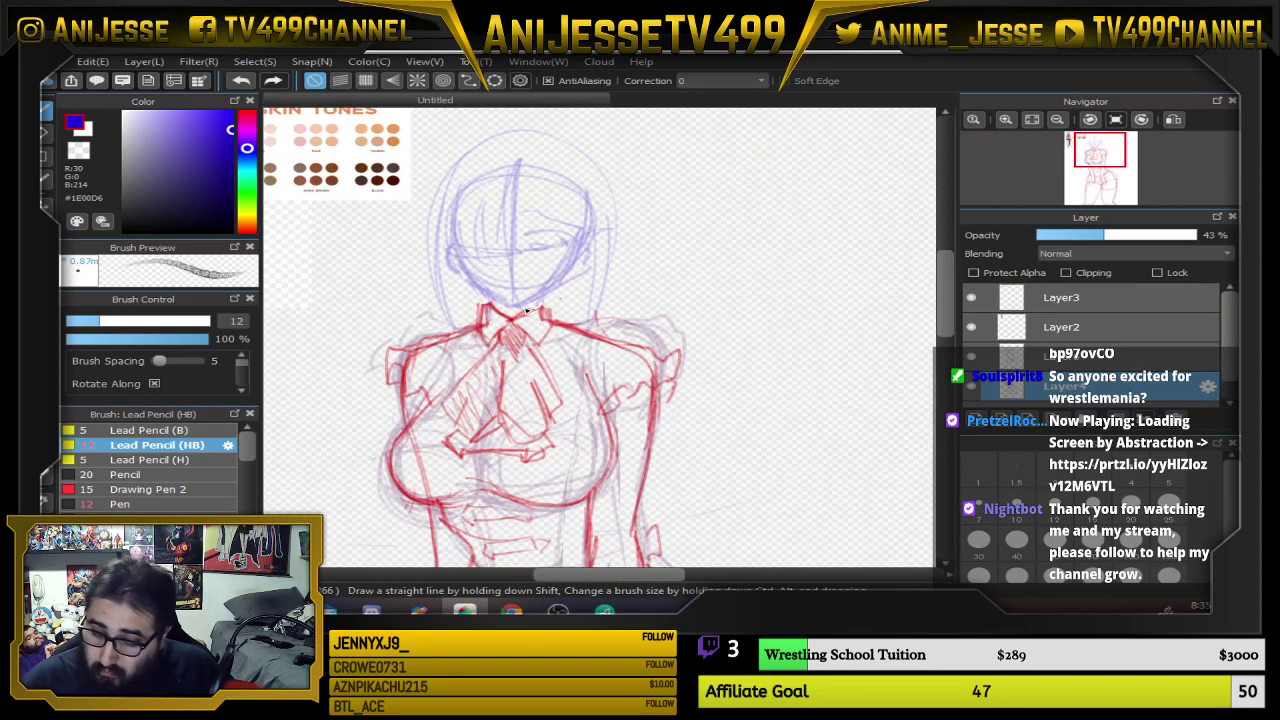
{"action": "left_click_drag", "start_coordinate": [524, 157], "coordinate": [586, 222]}
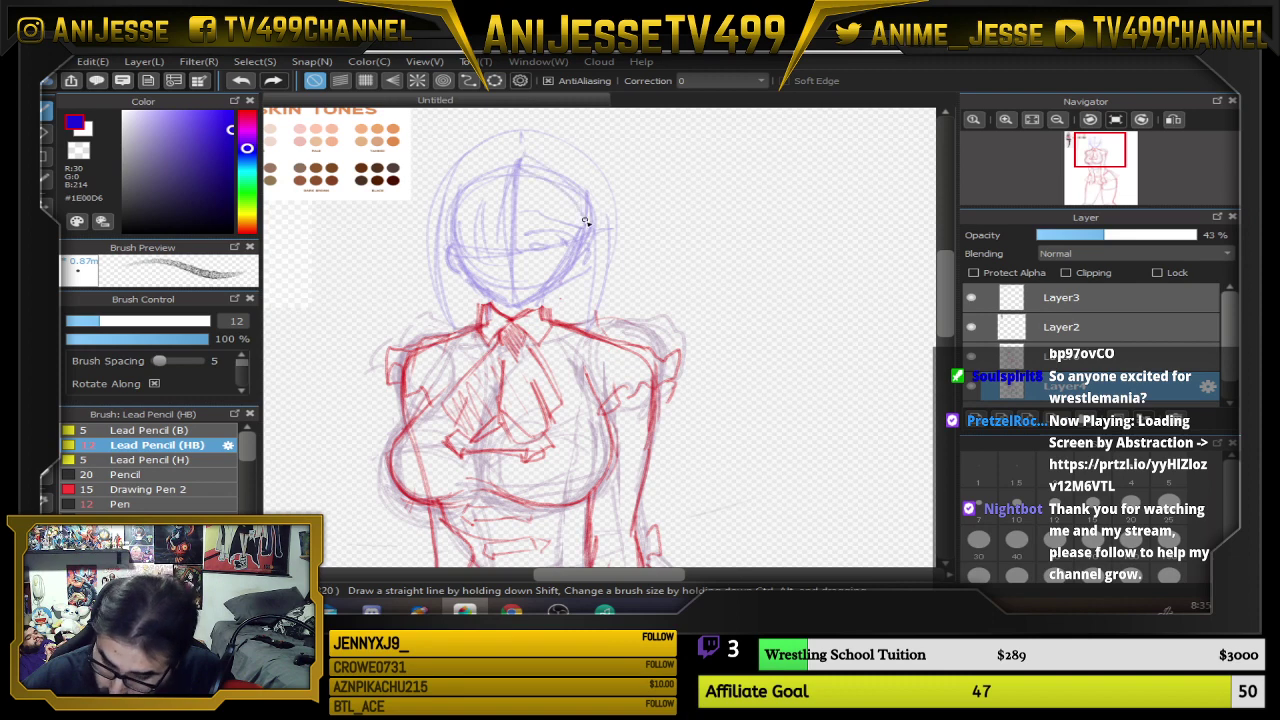
{"action": "mouse_move", "coordinate": [583, 157]}
{"action": "left_mouse_down"}
{"action": "mouse_move", "coordinate": [623, 287]}
{"action": "mouse_move", "coordinate": [558, 147]}
{"action": "left_mouse_up"}
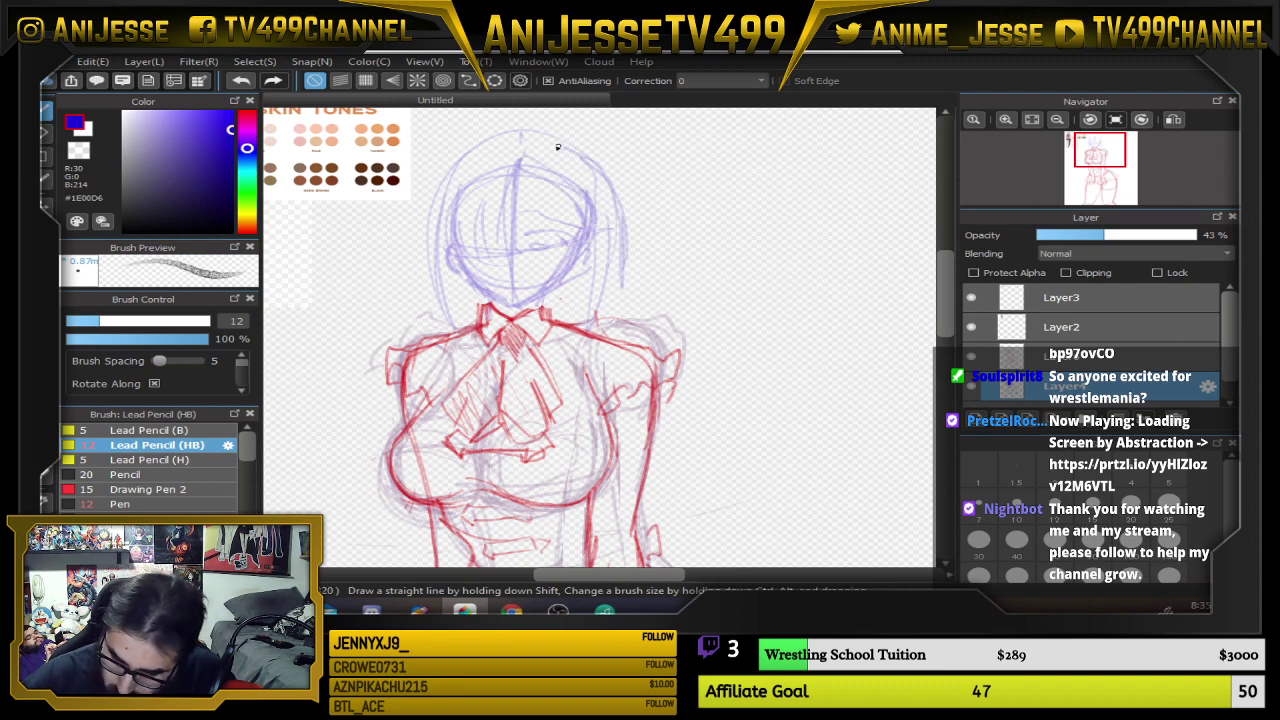
{"action": "mouse_move", "coordinate": [491, 261]}
{"action": "left_mouse_down"}
{"action": "mouse_move", "coordinate": [541, 353]}
{"action": "mouse_move", "coordinate": [651, 411]}
{"action": "mouse_move", "coordinate": [607, 329]}
{"action": "mouse_move", "coordinate": [541, 404]}
{"action": "left_mouse_up"}
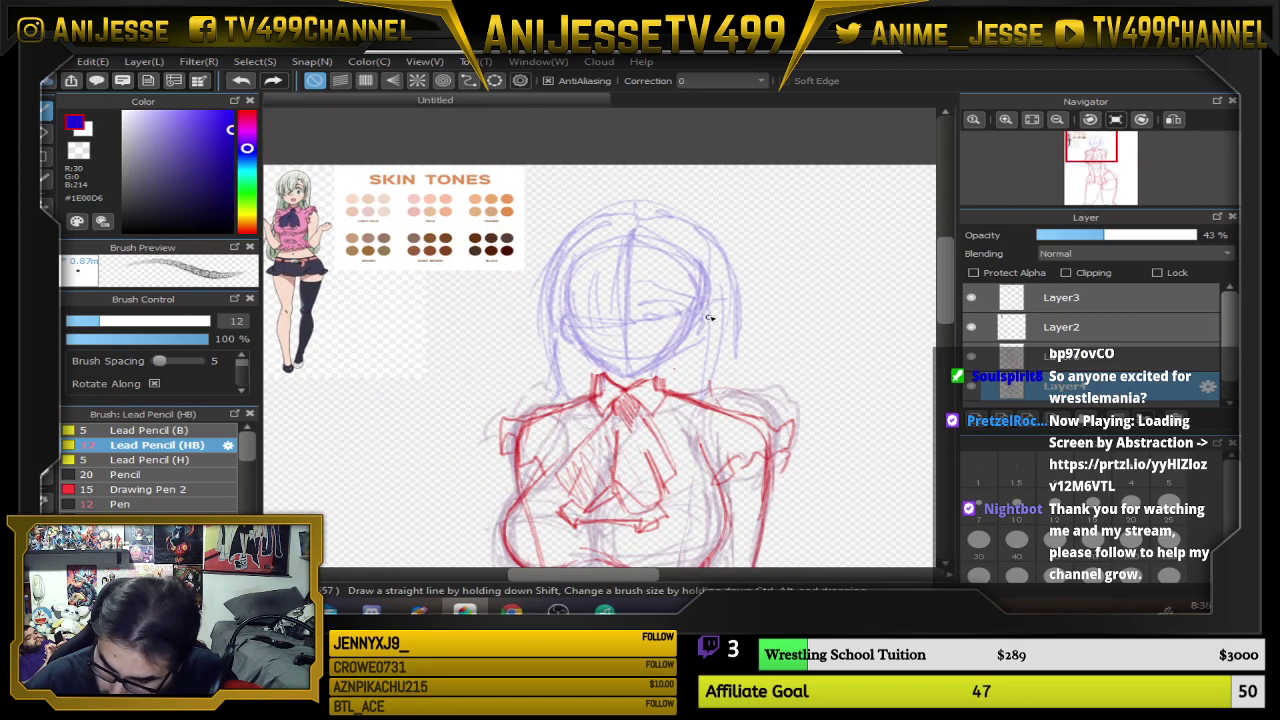
Sketch long hair strands falling behind the left shoulder and arm toward the hips
{"action": "scroll", "coordinate": [737, 371], "scroll_direction": "down", "scroll_amount": 4}
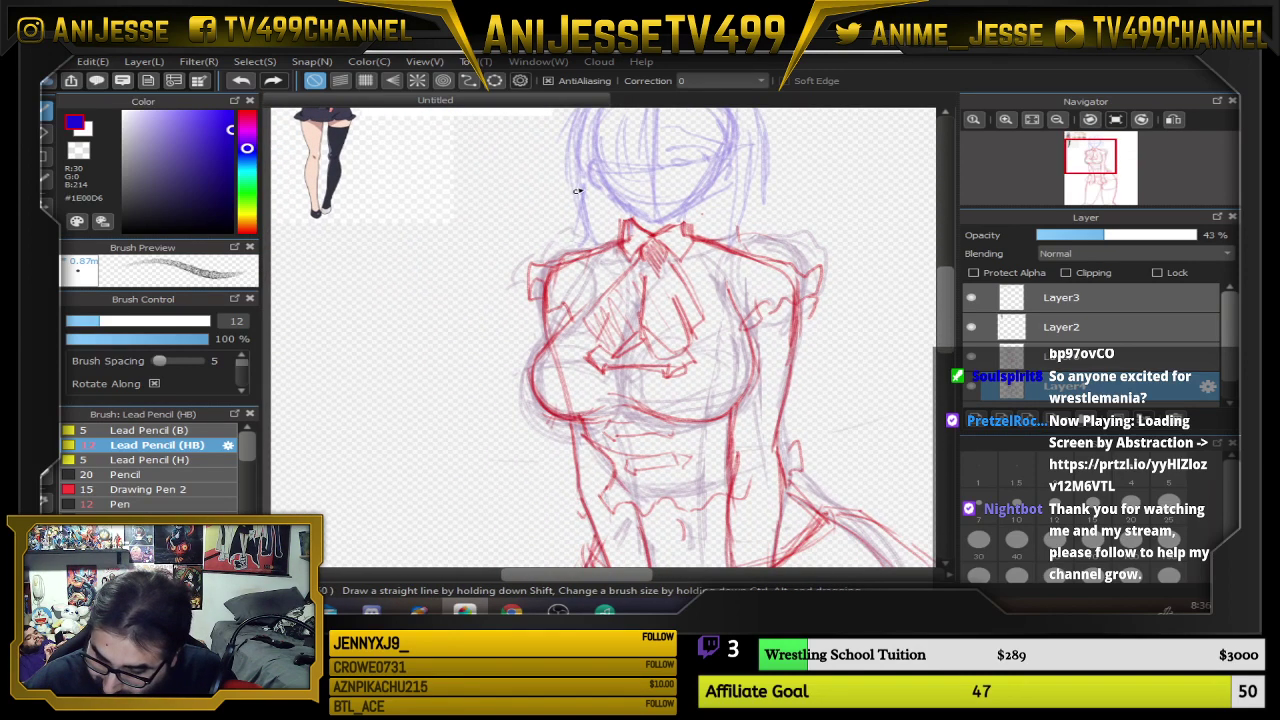
{"action": "left_click_drag", "start_coordinate": [686, 343], "coordinate": [655, 238]}
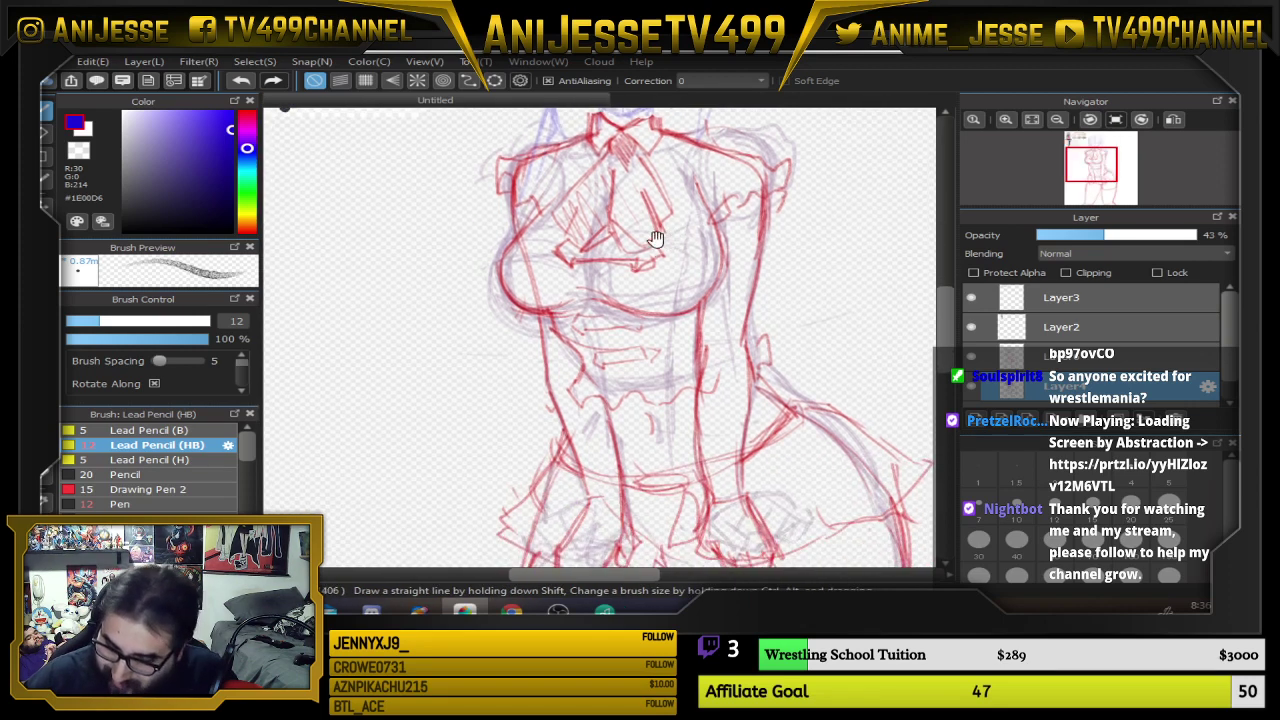
{"action": "mouse_move", "coordinate": [550, 126]}
{"action": "left_mouse_down"}
{"action": "mouse_move", "coordinate": [480, 320]}
{"action": "mouse_move", "coordinate": [454, 446]}
{"action": "mouse_move", "coordinate": [502, 293]}
{"action": "mouse_move", "coordinate": [503, 349]}
{"action": "mouse_move", "coordinate": [524, 327]}
{"action": "mouse_move", "coordinate": [490, 385]}
{"action": "mouse_move", "coordinate": [526, 492]}
{"action": "left_mouse_up"}
{"action": "left_click_drag", "start_coordinate": [768, 325], "coordinate": [708, 470]}
{"action": "left_click_drag", "start_coordinate": [705, 321], "coordinate": [736, 432]}
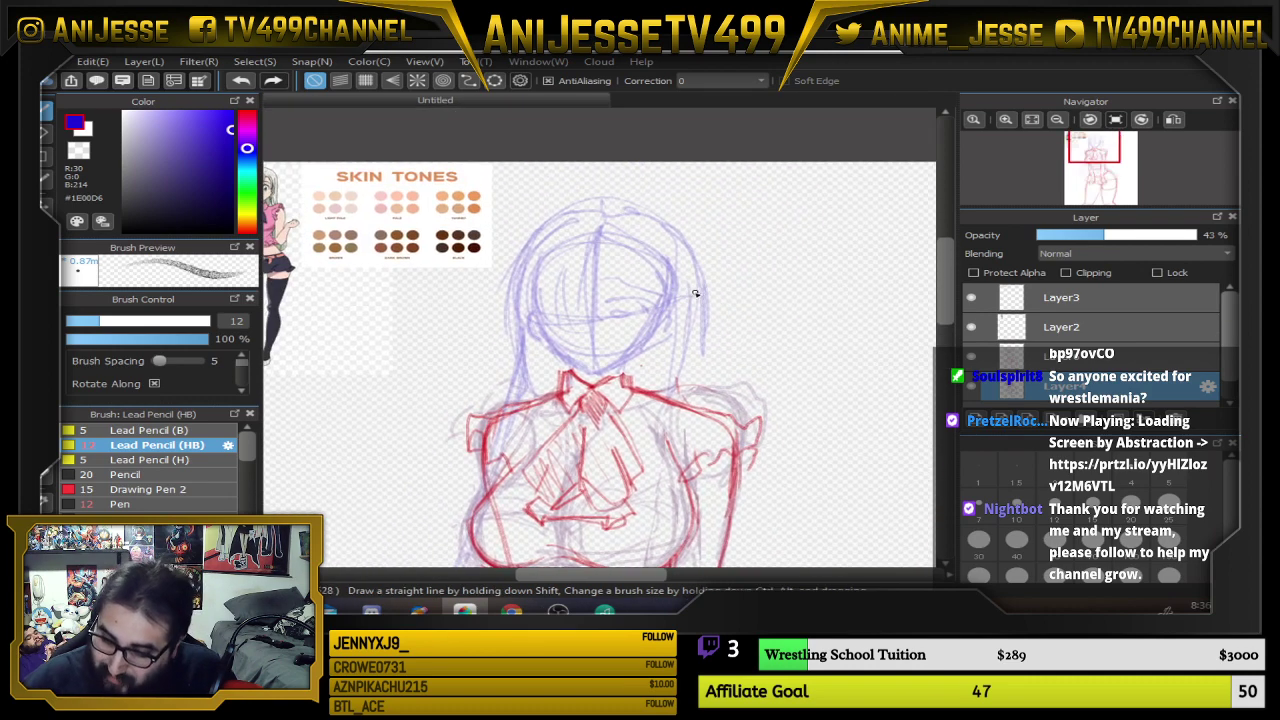
Add straight strands beside the right side of the face and erase the stray outer hair line there
{"action": "left_click_drag", "start_coordinate": [662, 256], "coordinate": [747, 345]}
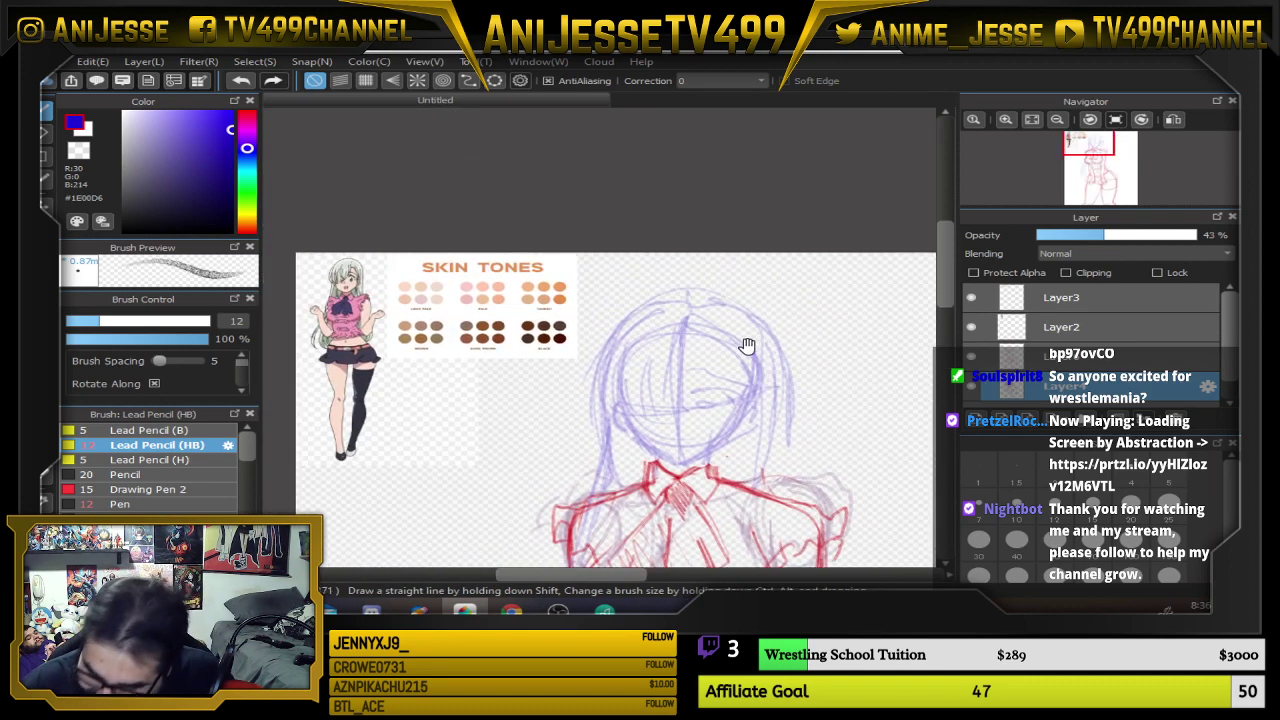
{"action": "left_click_drag", "start_coordinate": [767, 388], "coordinate": [686, 287]}
{"action": "left_click_drag", "start_coordinate": [683, 226], "coordinate": [686, 371]}
{"action": "left_click_drag", "start_coordinate": [693, 283], "coordinate": [689, 353]}
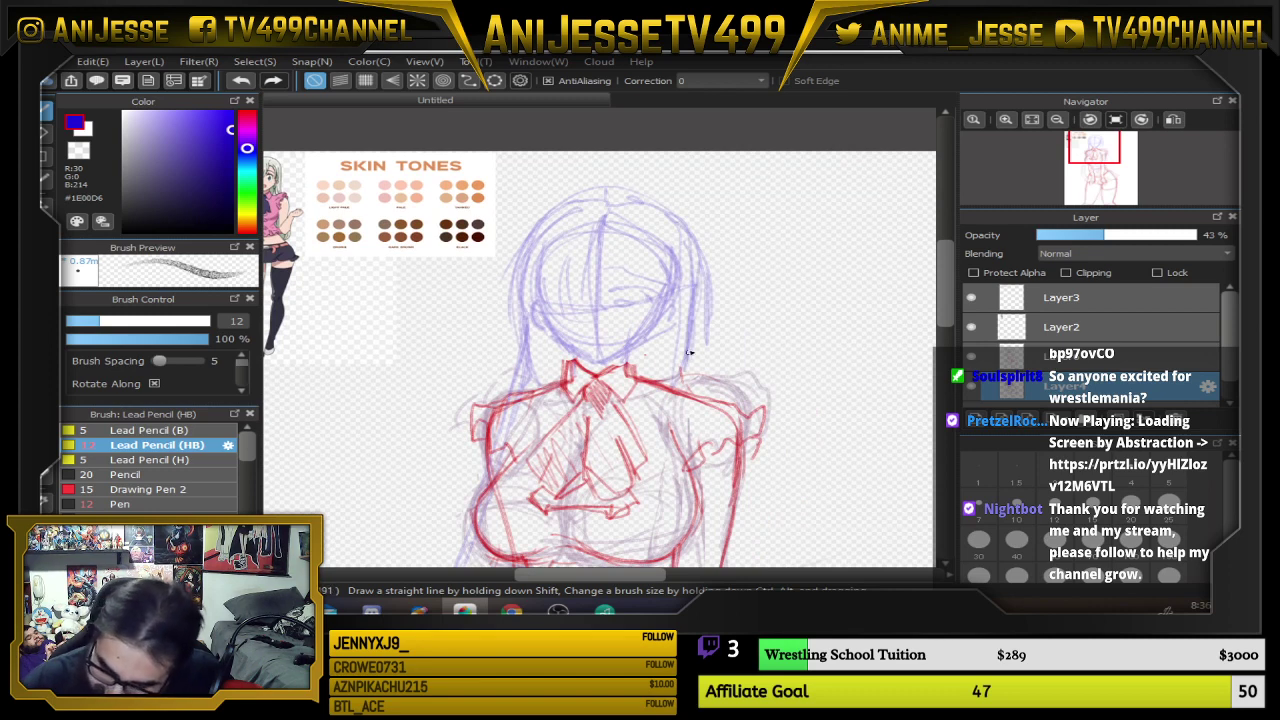
{"action": "key", "text": "e"}
{"action": "mouse_move", "coordinate": [722, 304]}
{"action": "left_mouse_down"}
{"action": "mouse_move", "coordinate": [714, 350]}
{"action": "mouse_move", "coordinate": [720, 241]}
{"action": "mouse_move", "coordinate": [689, 289]}
{"action": "mouse_move", "coordinate": [689, 357]}
{"action": "mouse_move", "coordinate": [737, 363]}
{"action": "left_mouse_up"}
{"action": "key", "text": "b"}
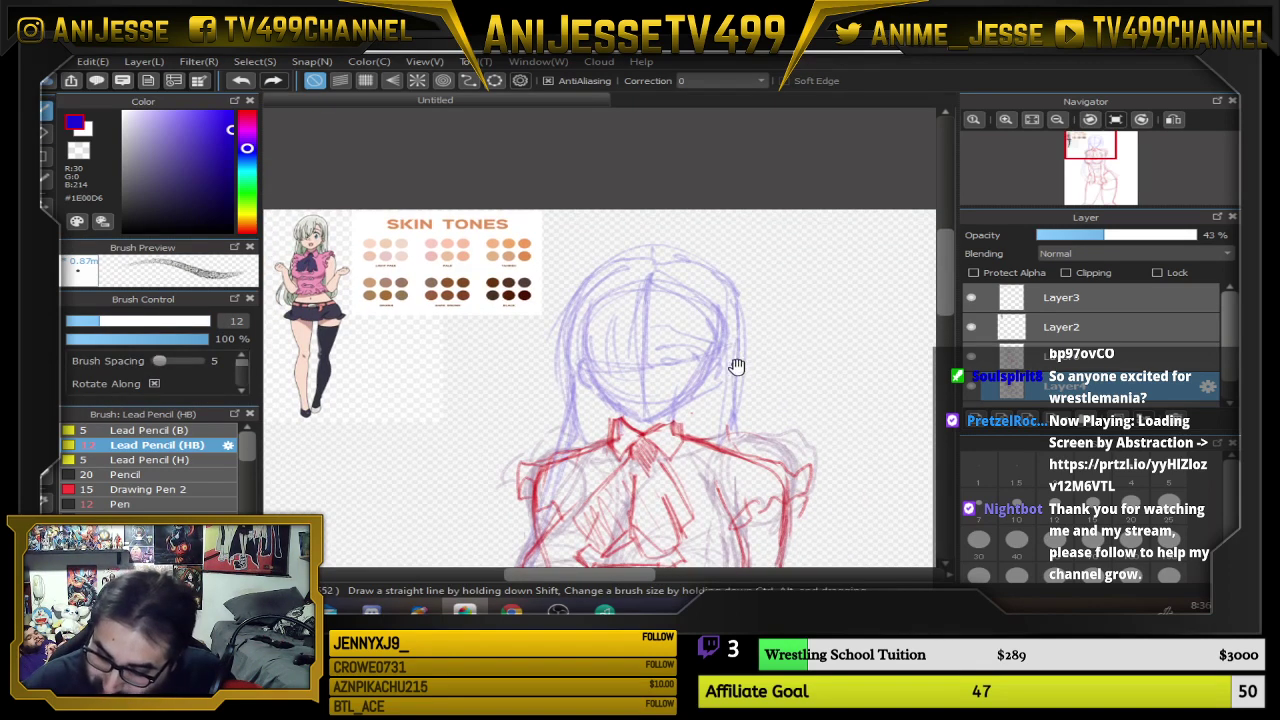
Draw a curved hair strand flaring out behind the right arm down to the hip
{"action": "left_click_drag", "start_coordinate": [766, 420], "coordinate": [723, 206]}
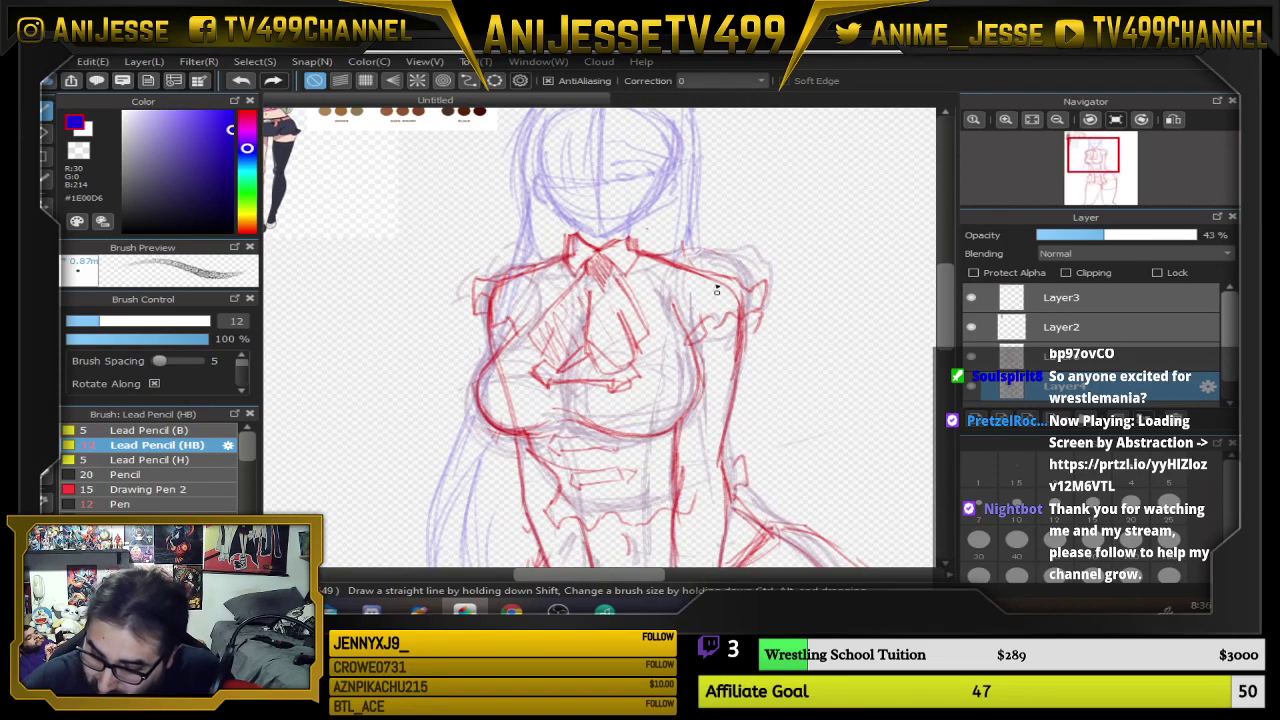
{"action": "mouse_move", "coordinate": [774, 419]}
{"action": "left_mouse_down"}
{"action": "mouse_move", "coordinate": [708, 292]}
{"action": "mouse_move", "coordinate": [720, 356]}
{"action": "left_mouse_up"}
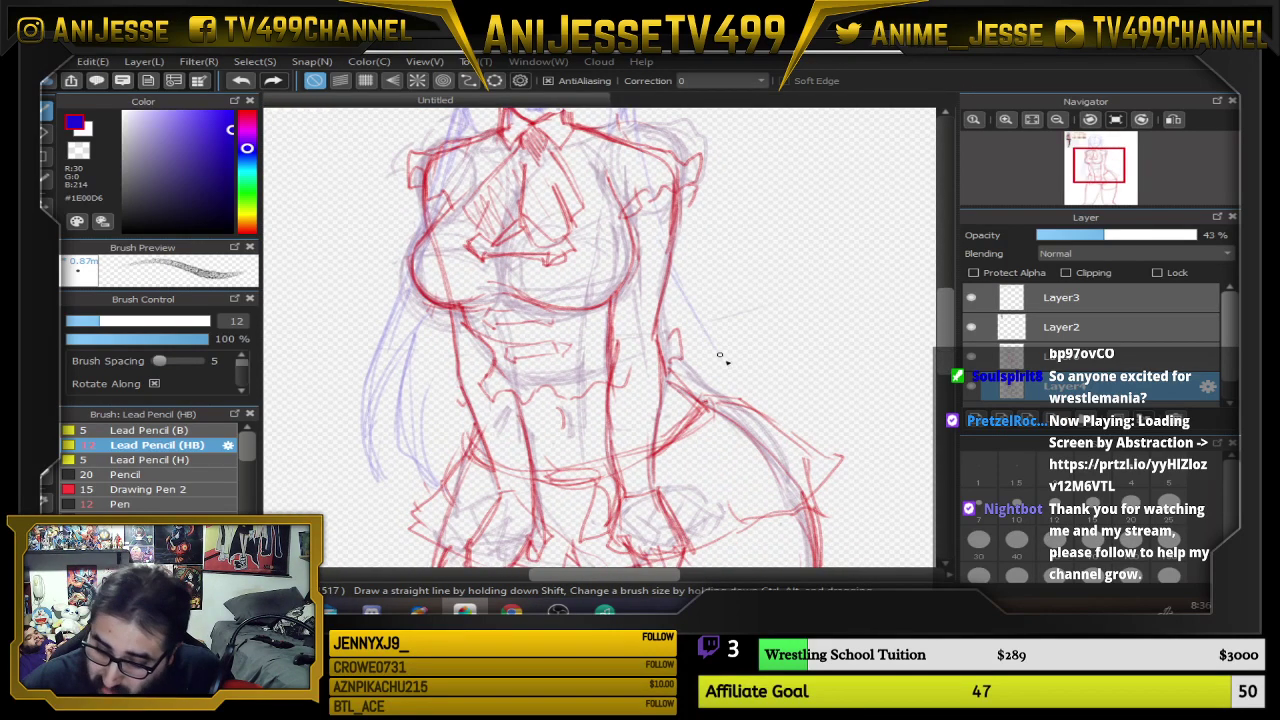
{"action": "left_click_drag", "start_coordinate": [674, 282], "coordinate": [729, 392]}
Fill out the lower hair on the left side with more strands between the arm and the outer hair edge
{"action": "left_click_drag", "start_coordinate": [432, 330], "coordinate": [443, 474]}
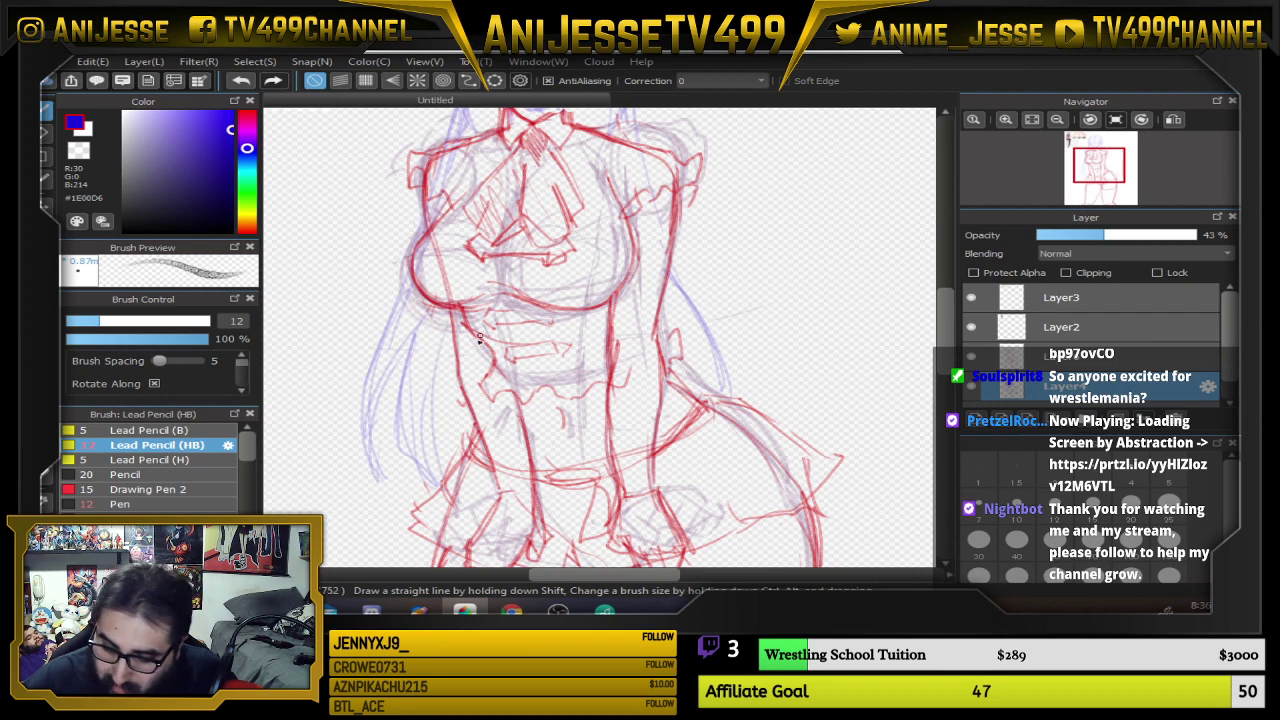
{"action": "left_click_drag", "start_coordinate": [448, 390], "coordinate": [457, 484]}
{"action": "left_click_drag", "start_coordinate": [428, 345], "coordinate": [410, 486]}
{"action": "left_click_drag", "start_coordinate": [432, 306], "coordinate": [380, 402]}
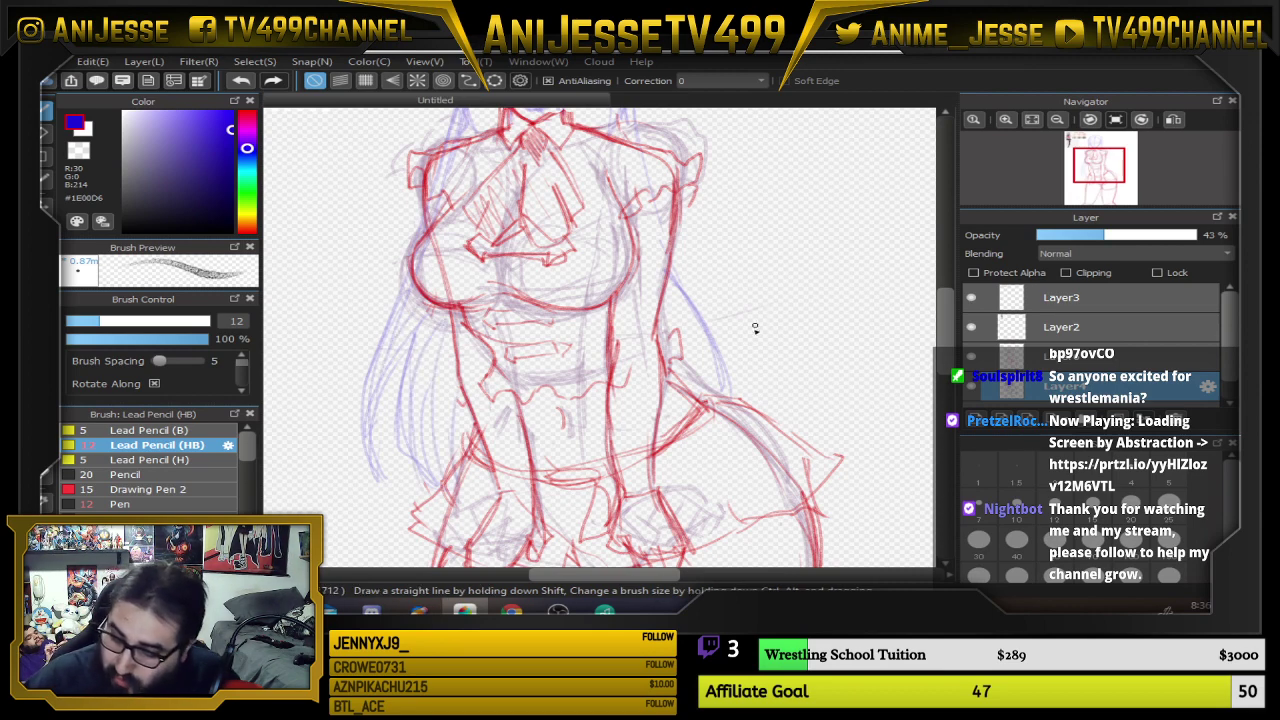
Extend the hair on the right side from the shoulder to the hip with several more flowing strands
{"action": "left_click_drag", "start_coordinate": [745, 308], "coordinate": [771, 438]}
{"action": "left_click_drag", "start_coordinate": [656, 165], "coordinate": [720, 426]}
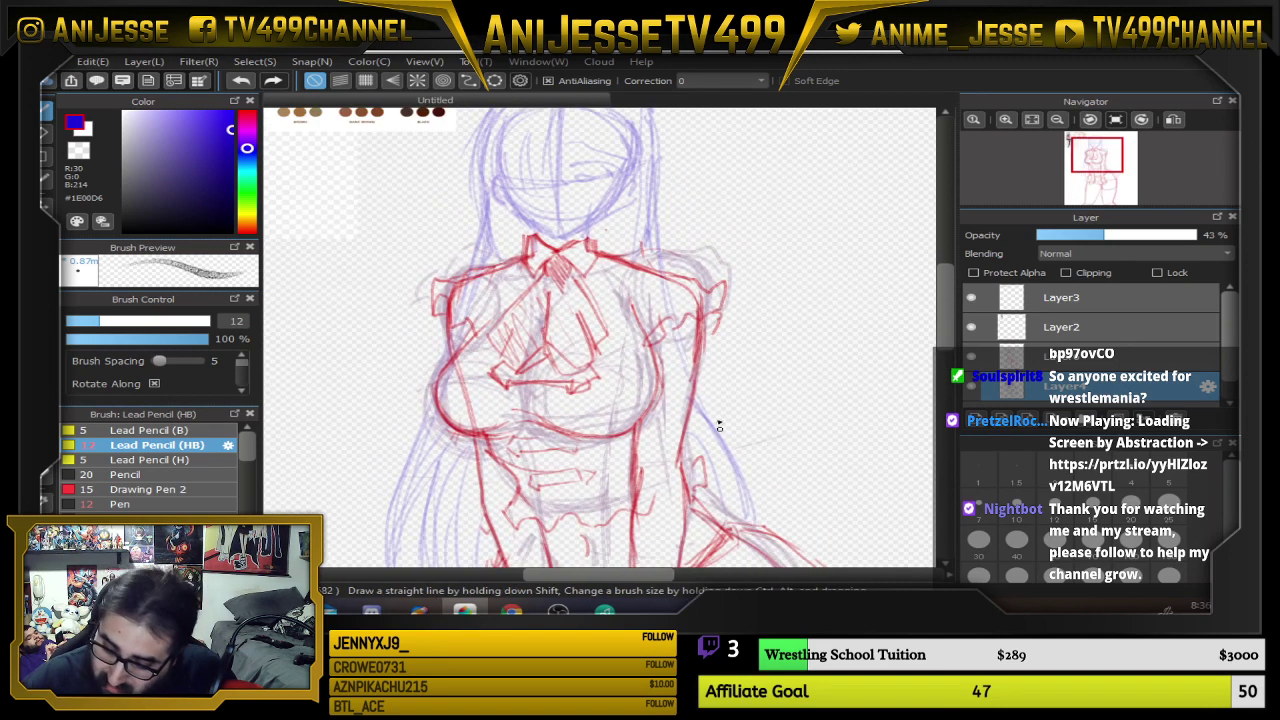
{"action": "left_click_drag", "start_coordinate": [674, 297], "coordinate": [738, 452]}
{"action": "left_click_drag", "start_coordinate": [712, 402], "coordinate": [762, 532]}
{"action": "left_click_drag", "start_coordinate": [704, 345], "coordinate": [748, 466]}
{"action": "left_click_drag", "start_coordinate": [652, 184], "coordinate": [654, 285]}
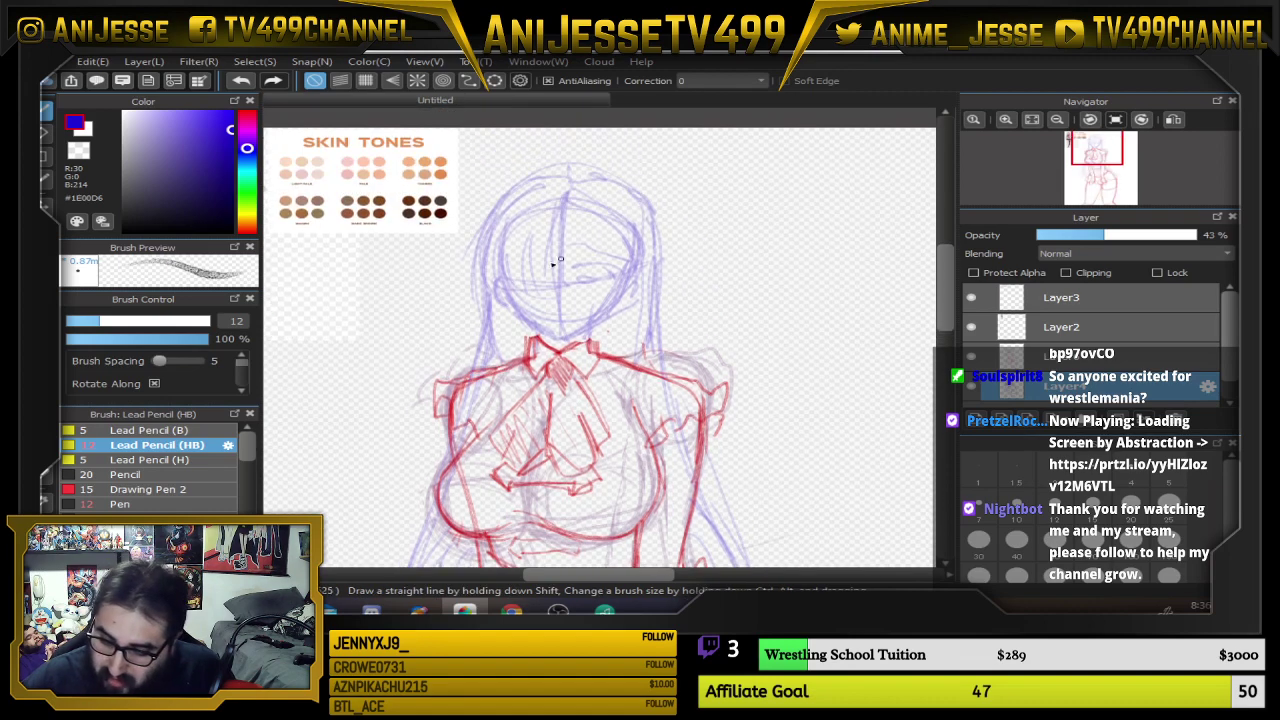
Thicken the long hair with wide strands behind the left arm and another full-length strand on the right side
{"action": "scroll", "coordinate": [642, 267], "scroll_direction": "down", "scroll_amount": 1}
{"action": "left_click_drag", "start_coordinate": [645, 400], "coordinate": [586, 318]}
{"action": "scroll", "coordinate": [586, 322], "scroll_direction": "down", "scroll_amount": 2}
{"action": "left_click_drag", "start_coordinate": [649, 347], "coordinate": [666, 343]}
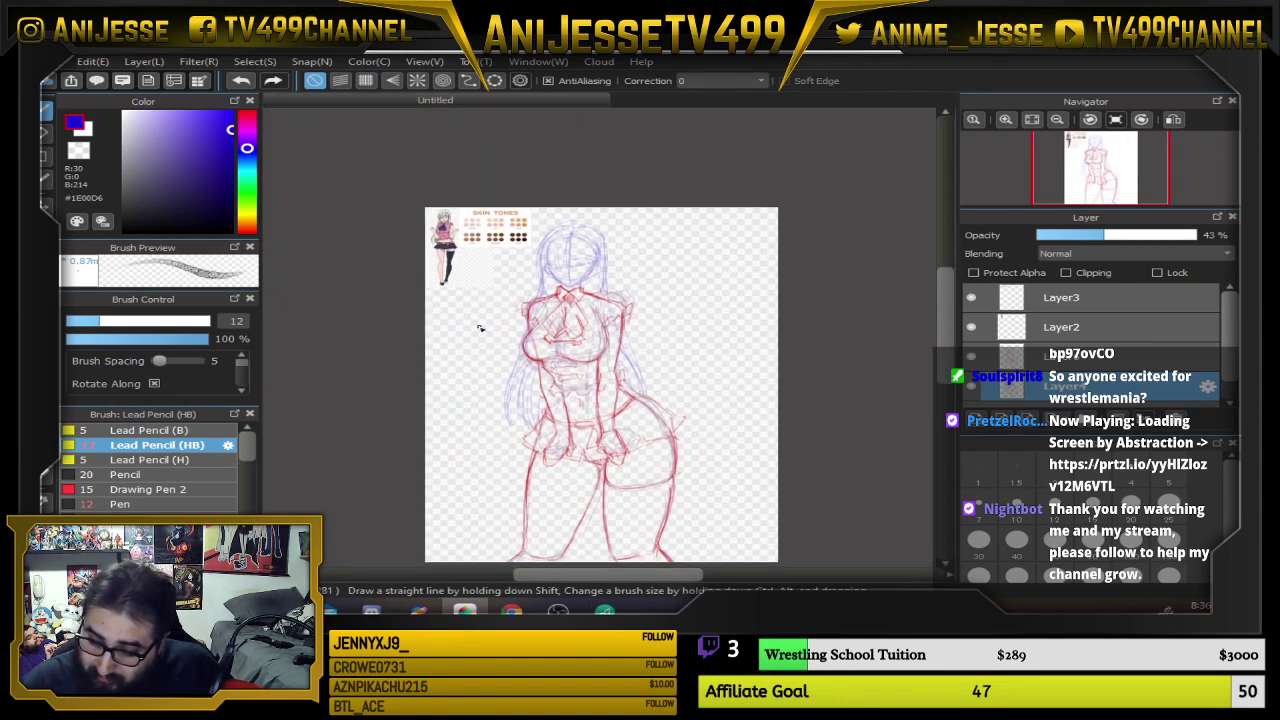
{"action": "scroll", "coordinate": [490, 316], "scroll_direction": "up", "scroll_amount": 2}
{"action": "mouse_move", "coordinate": [551, 309]}
{"action": "left_mouse_down"}
{"action": "mouse_move", "coordinate": [489, 408]}
{"action": "mouse_move", "coordinate": [494, 466]}
{"action": "left_mouse_up"}
{"action": "left_click_drag", "start_coordinate": [503, 388], "coordinate": [491, 485]}
{"action": "mouse_move", "coordinate": [541, 357]}
{"action": "left_mouse_down"}
{"action": "mouse_move", "coordinate": [475, 471]}
{"action": "mouse_move", "coordinate": [481, 508]}
{"action": "left_mouse_up"}
{"action": "left_click_drag", "start_coordinate": [562, 324], "coordinate": [502, 430]}
{"action": "left_click_drag", "start_coordinate": [544, 348], "coordinate": [502, 486]}
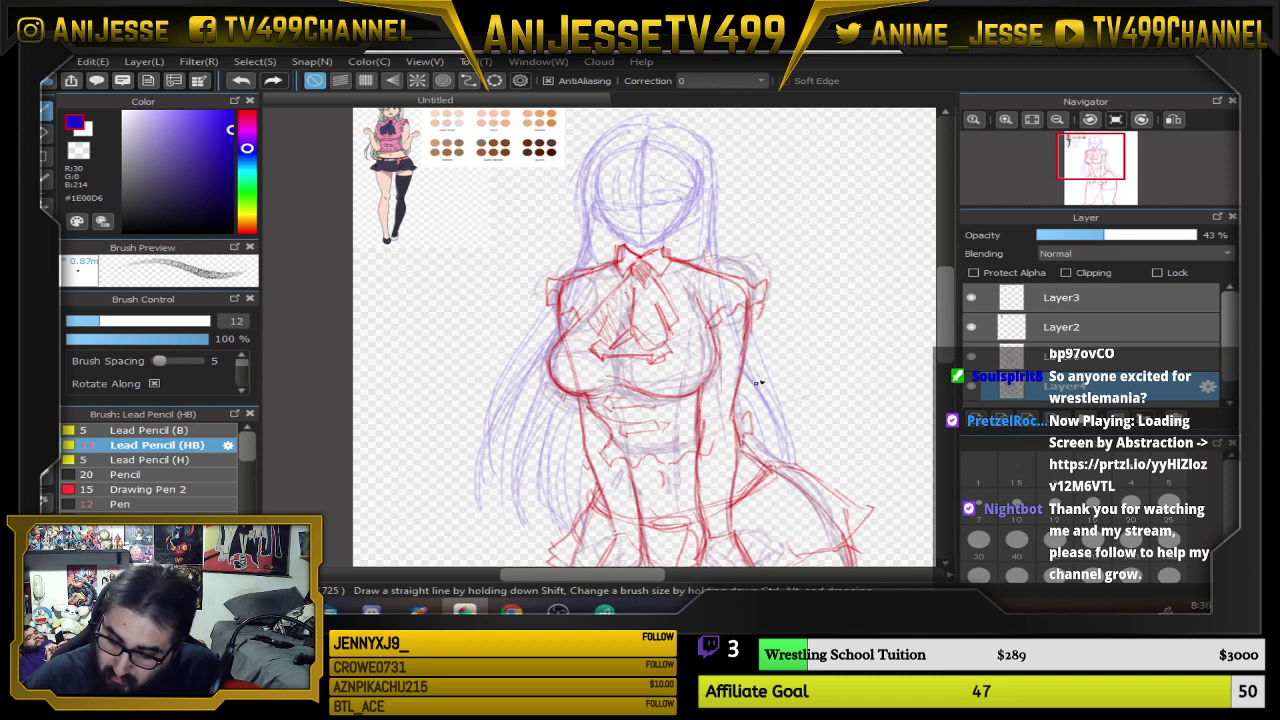
{"action": "mouse_move", "coordinate": [716, 182]}
{"action": "left_mouse_down"}
{"action": "mouse_move", "coordinate": [744, 314]}
{"action": "mouse_move", "coordinate": [802, 462]}
{"action": "left_mouse_up"}
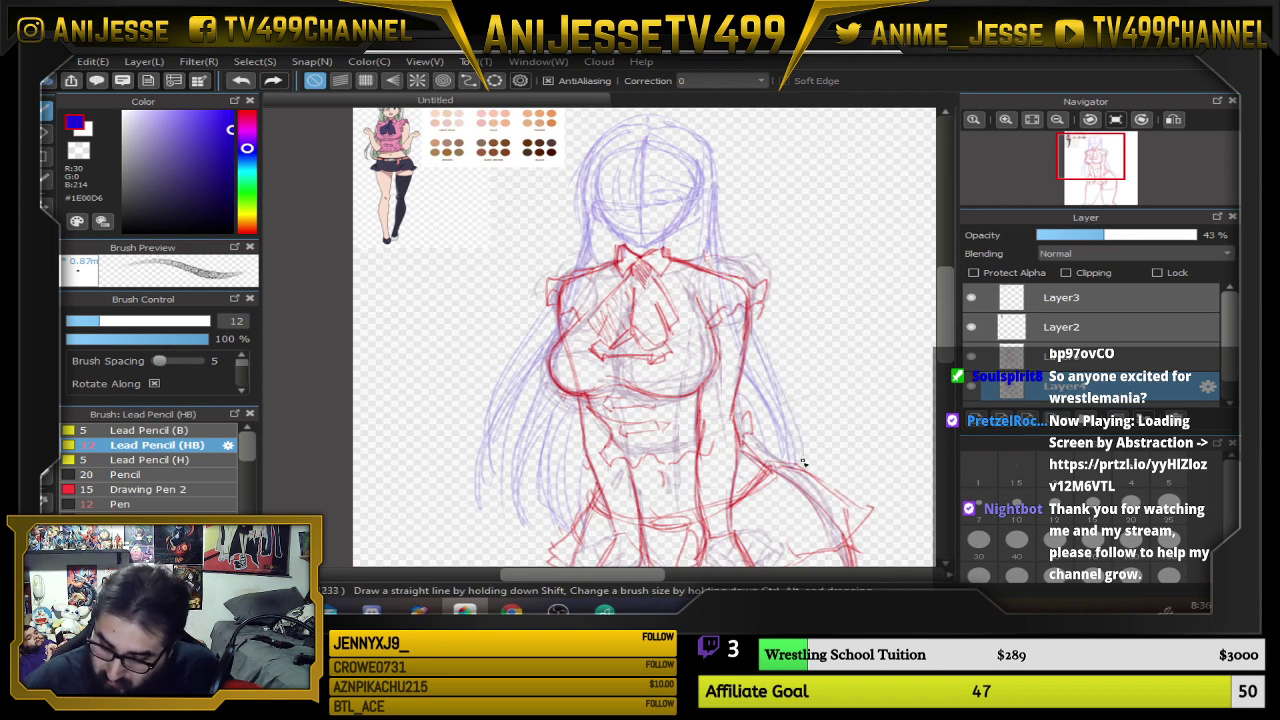
{"action": "scroll", "coordinate": [769, 363], "scroll_direction": "down", "scroll_amount": 2}
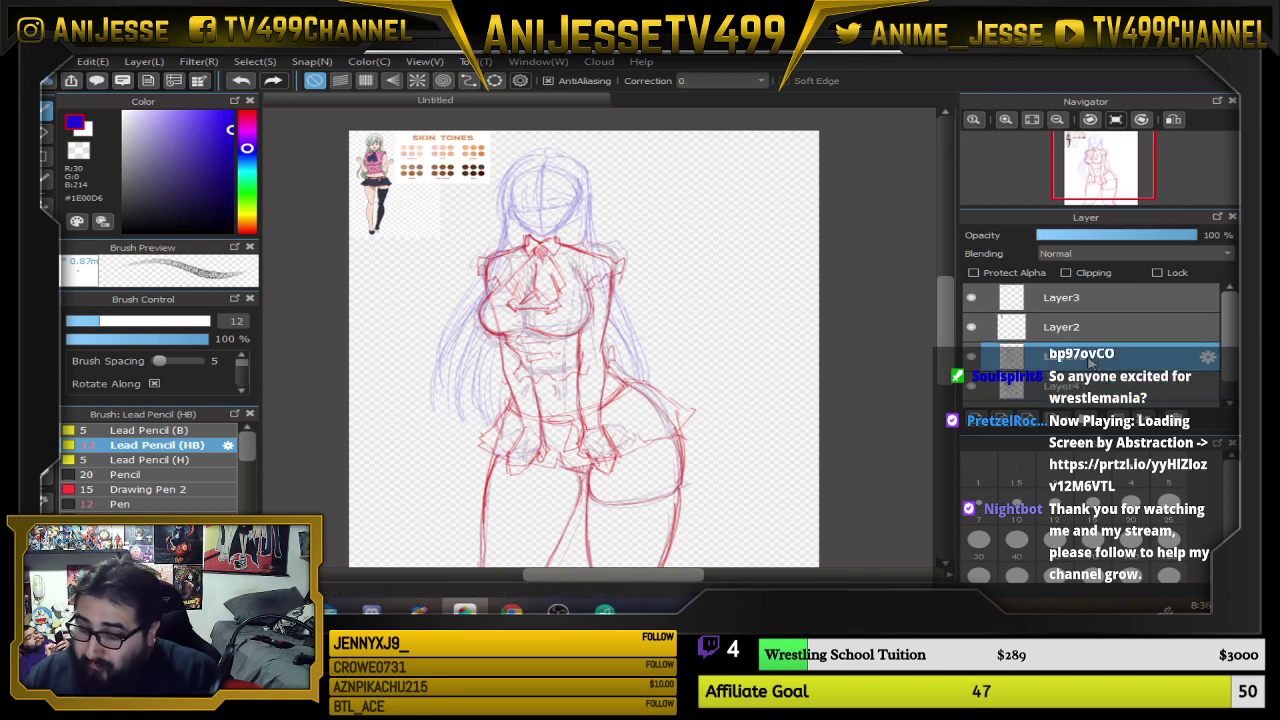
Activate the red sketch layer, sample red from the shoulder line, and darken the drawing color to #C90C0C
{"action": "left_click", "coordinate": [1040, 357]}
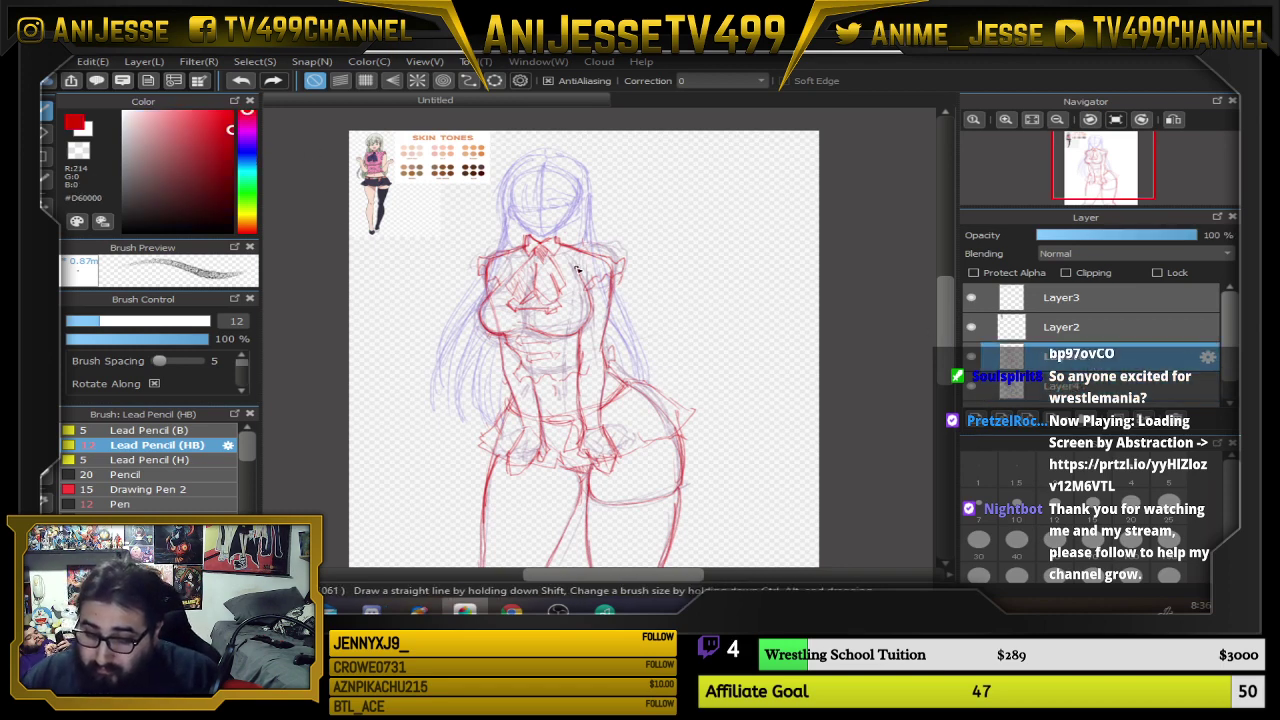
{"action": "scroll", "coordinate": [562, 267], "scroll_direction": "up", "scroll_amount": 3}
{"action": "scroll", "coordinate": [677, 256], "scroll_direction": "up", "scroll_amount": 3}
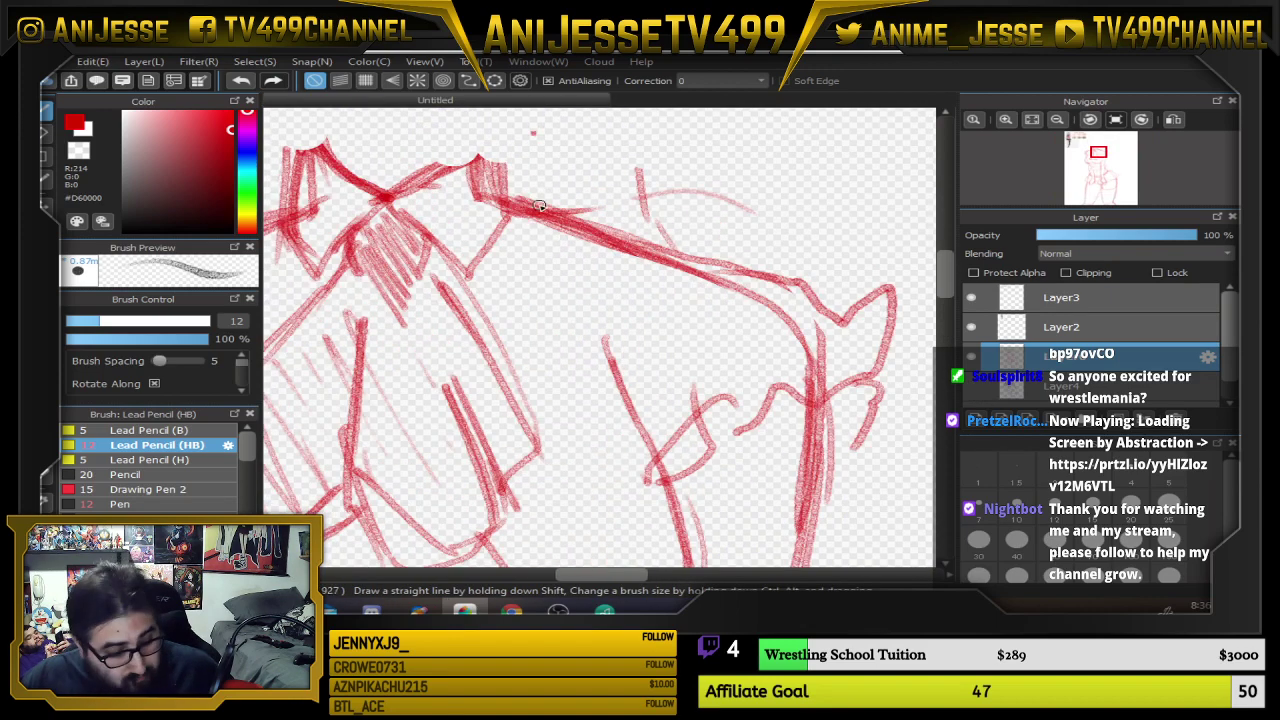
{"action": "left_click", "coordinate": [537, 200], "text": "alt"}
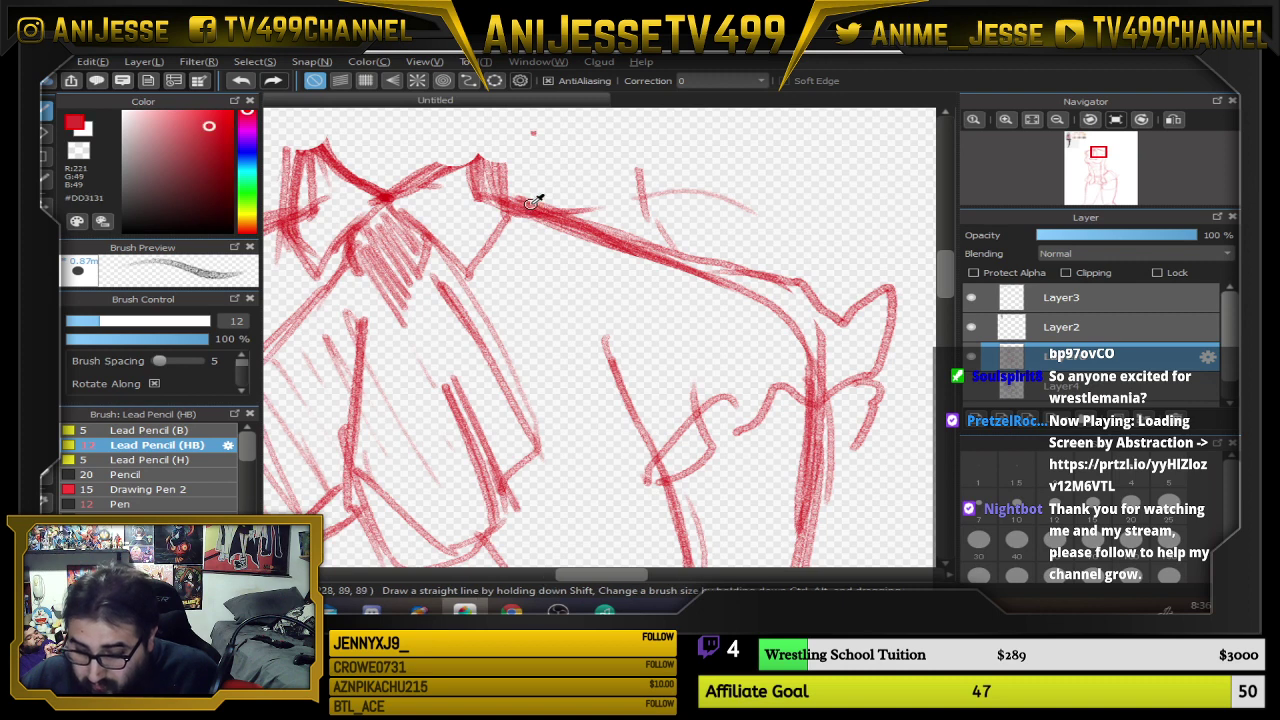
{"action": "left_click_drag", "start_coordinate": [210, 132], "coordinate": [229, 141]}
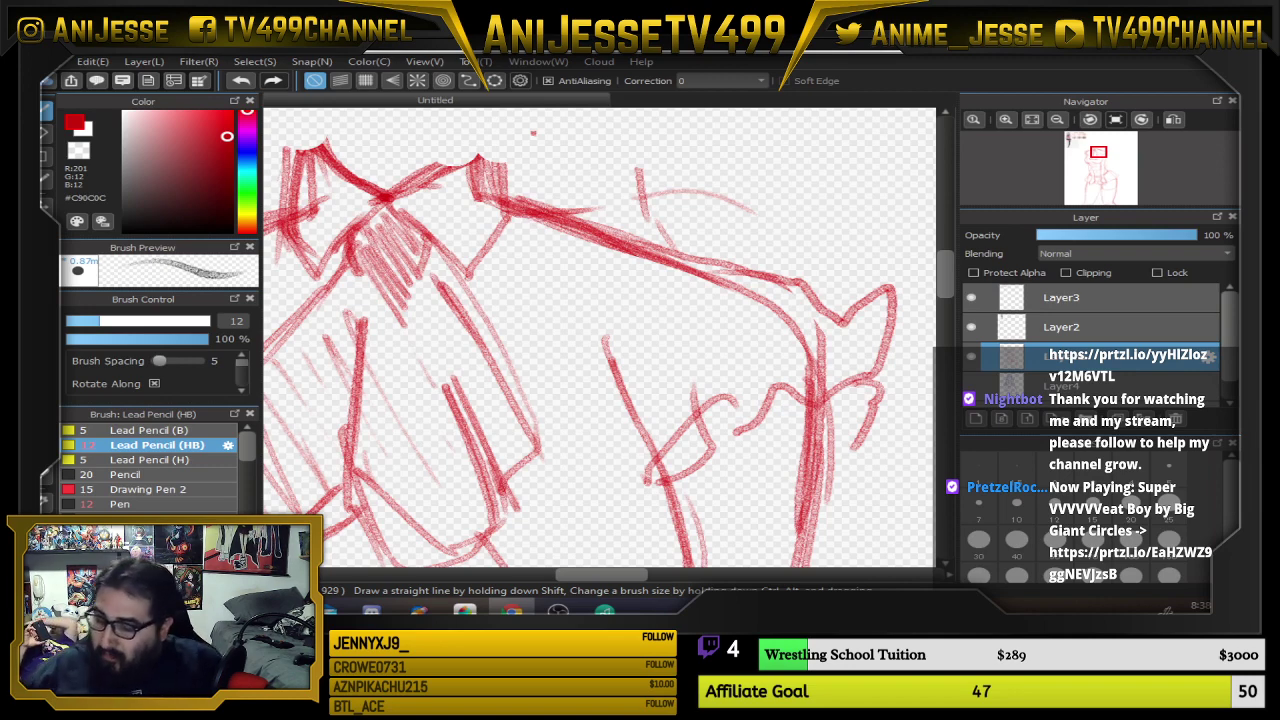
Make the blue underdrawing on Layer4 visible again, keeping the red sketch layer active
{"action": "left_click", "coordinate": [1071, 363]}
{"action": "left_click", "coordinate": [973, 386]}
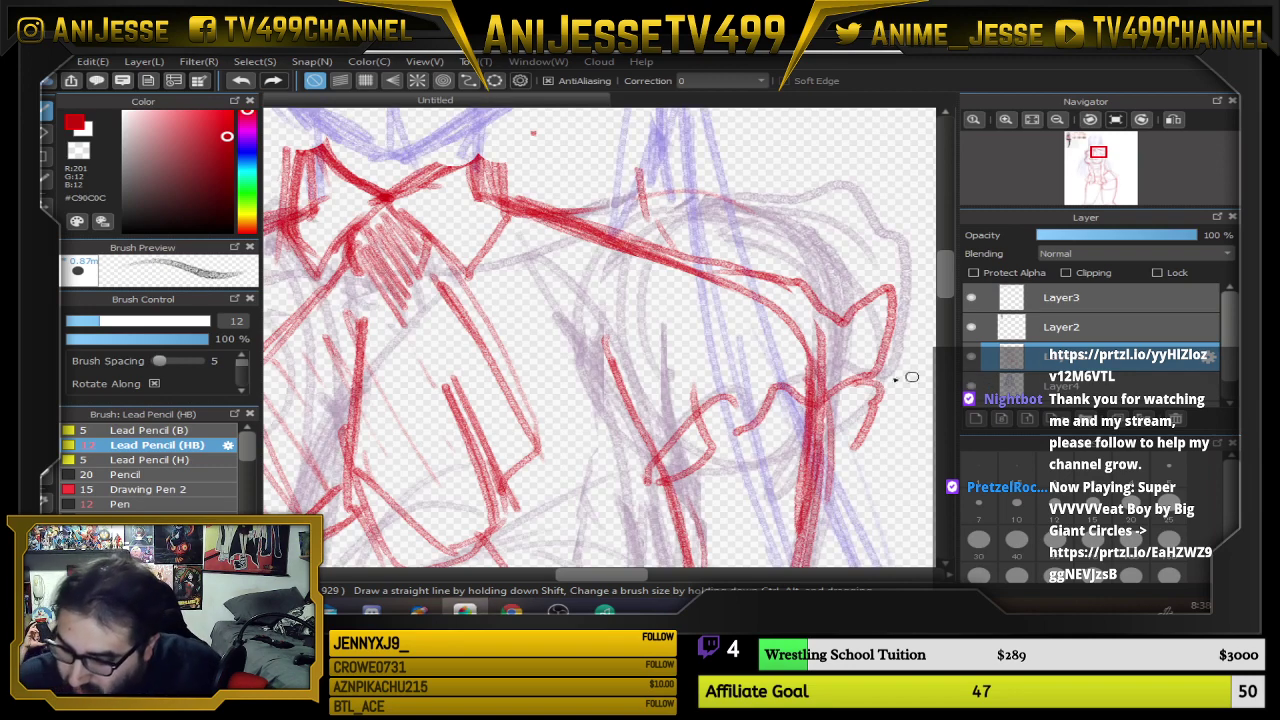
{"action": "scroll", "coordinate": [748, 348], "scroll_direction": "down", "scroll_amount": 6}
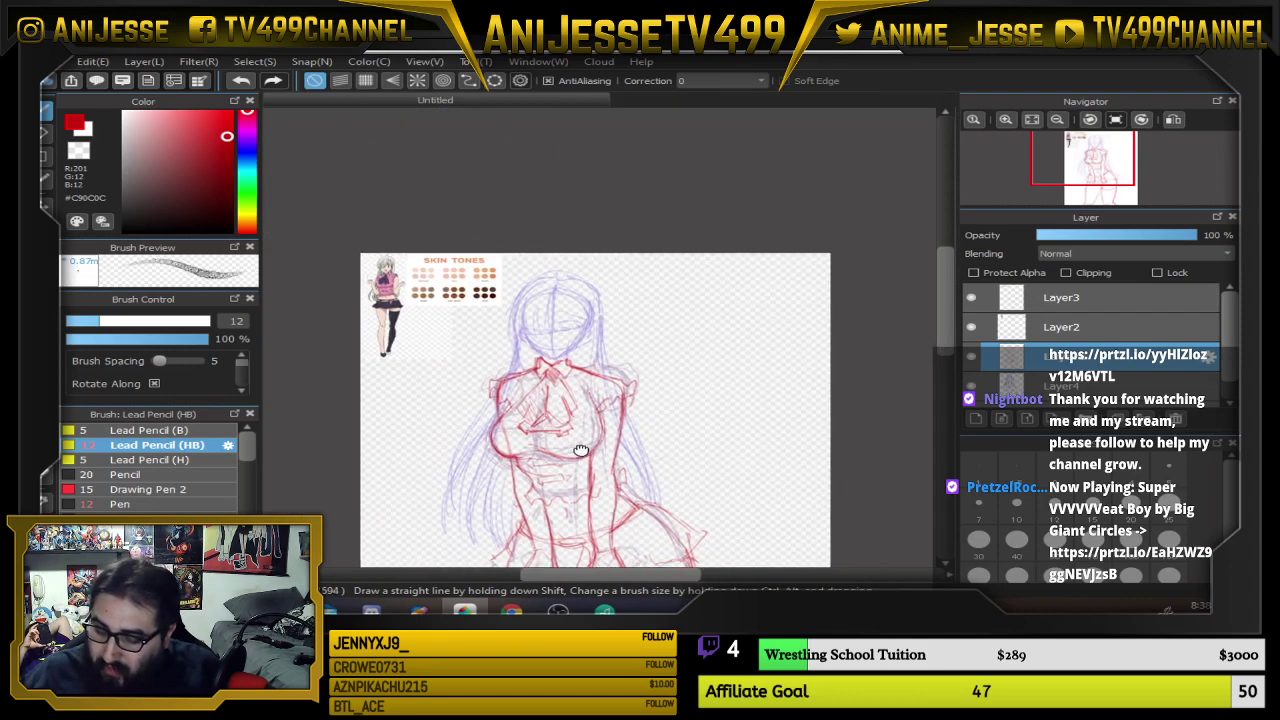
{"action": "scroll", "coordinate": [571, 337], "scroll_direction": "up", "scroll_amount": 5}
{"action": "mouse_move", "coordinate": [693, 312]}
{"action": "left_mouse_down"}
{"action": "mouse_move", "coordinate": [363, 291]}
{"action": "mouse_move", "coordinate": [508, 350]}
{"action": "left_mouse_up"}
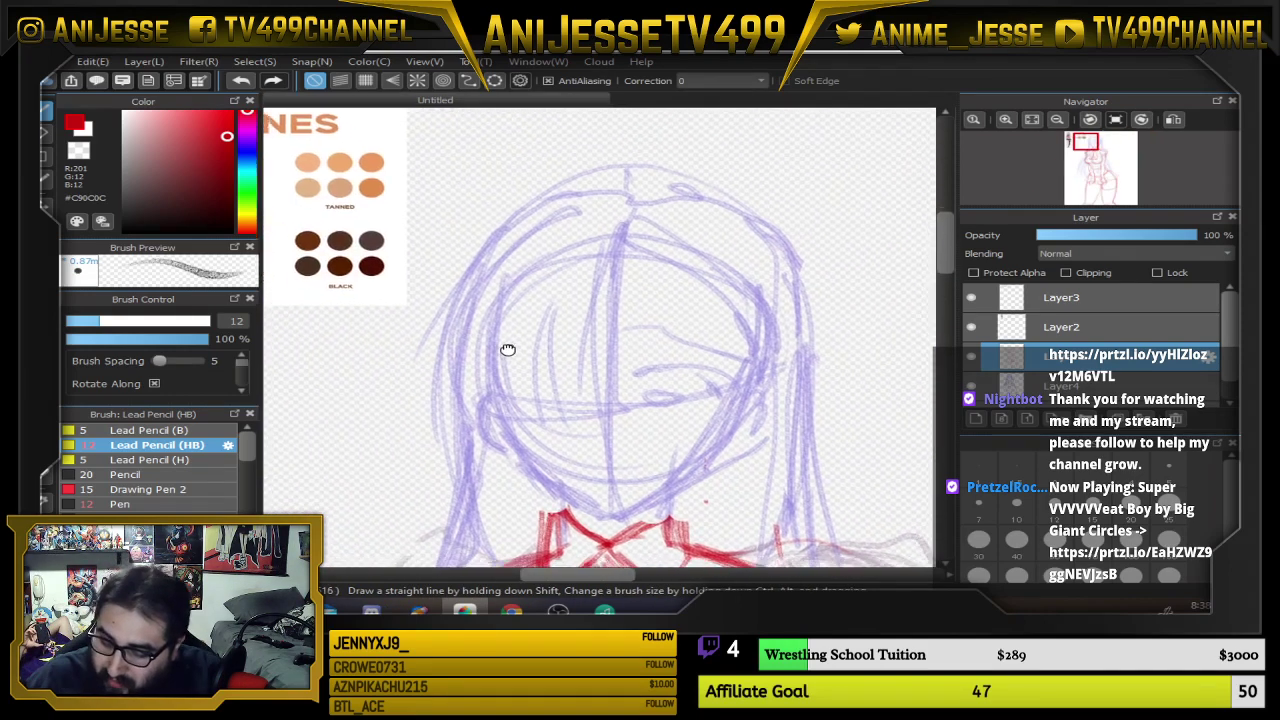
{"action": "scroll", "coordinate": [651, 331], "scroll_direction": "up", "scroll_amount": 4}
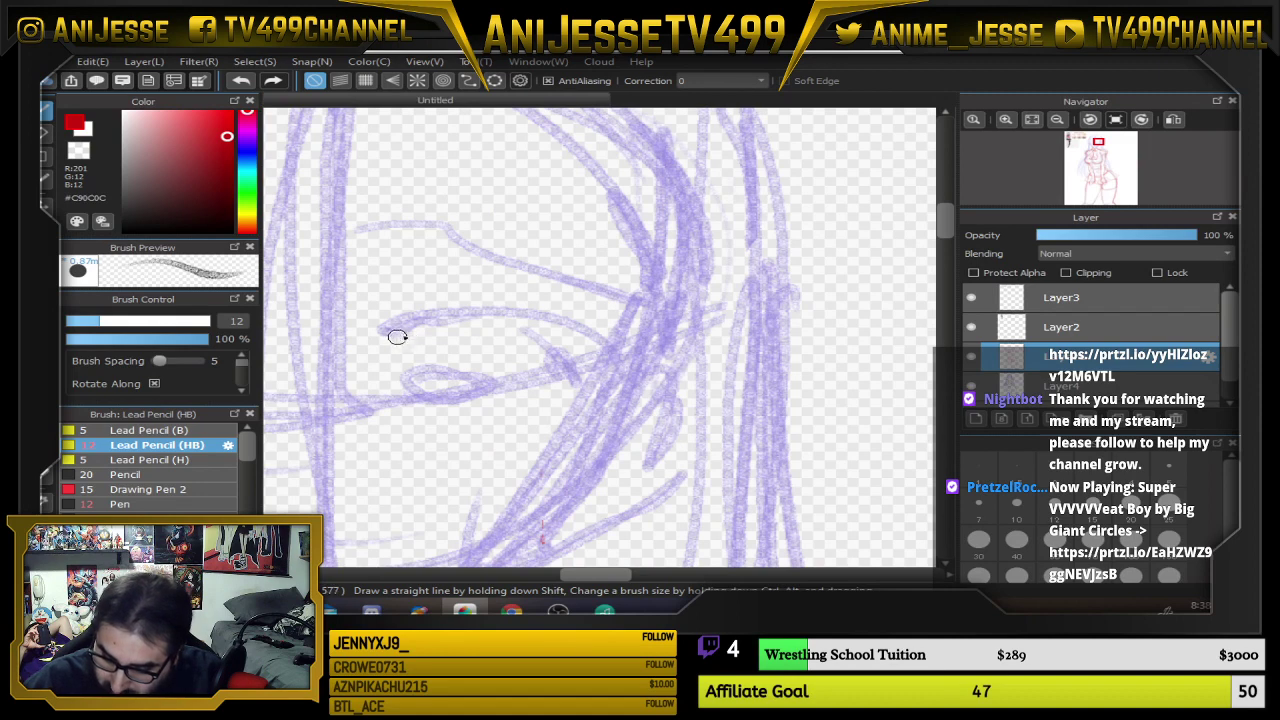
Sketch the visible eye in red over the underdrawing, with a curved upper eyelid, a shaded iris and a slanted eyebrow
{"action": "mouse_move", "coordinate": [400, 330]}
{"action": "left_mouse_down"}
{"action": "mouse_move", "coordinate": [537, 346]}
{"action": "mouse_move", "coordinate": [554, 363]}
{"action": "mouse_move", "coordinate": [531, 369]}
{"action": "left_mouse_up"}
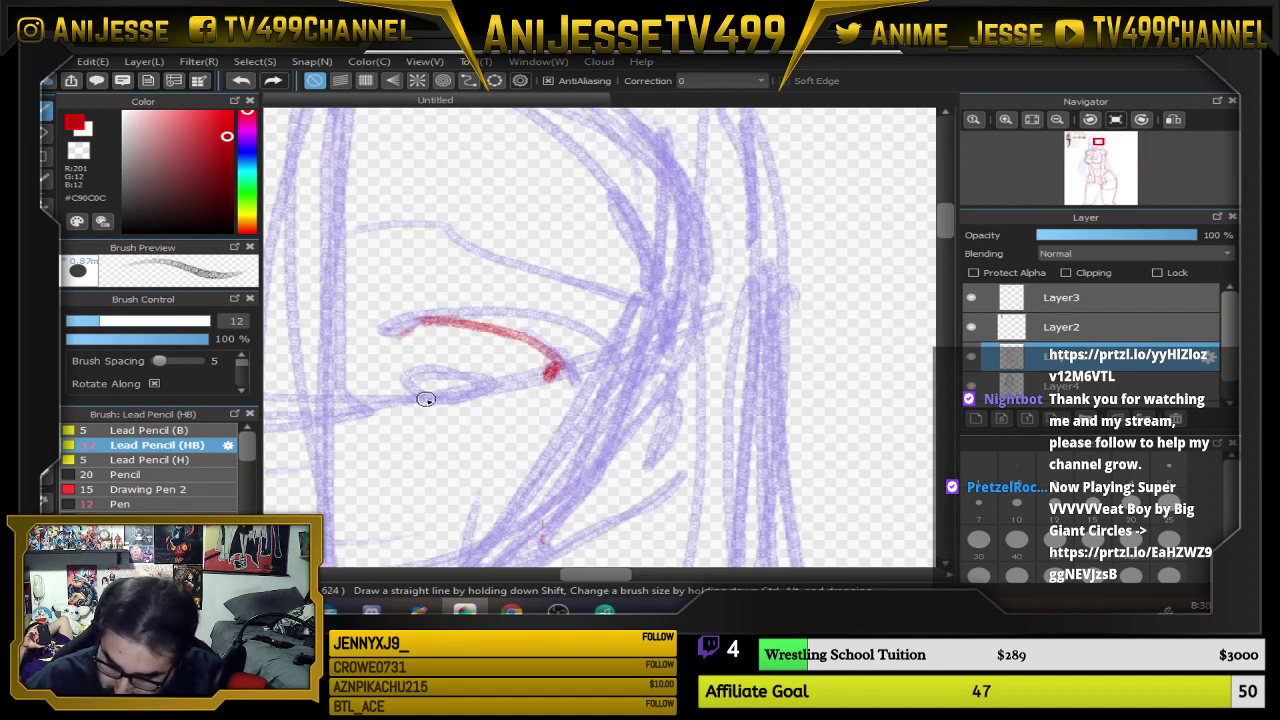
{"action": "mouse_move", "coordinate": [426, 399]}
{"action": "left_mouse_down"}
{"action": "mouse_move", "coordinate": [439, 361]}
{"action": "mouse_move", "coordinate": [446, 379]}
{"action": "mouse_move", "coordinate": [460, 362]}
{"action": "mouse_move", "coordinate": [467, 390]}
{"action": "mouse_move", "coordinate": [424, 395]}
{"action": "mouse_move", "coordinate": [445, 399]}
{"action": "mouse_move", "coordinate": [420, 376]}
{"action": "mouse_move", "coordinate": [462, 384]}
{"action": "left_mouse_up"}
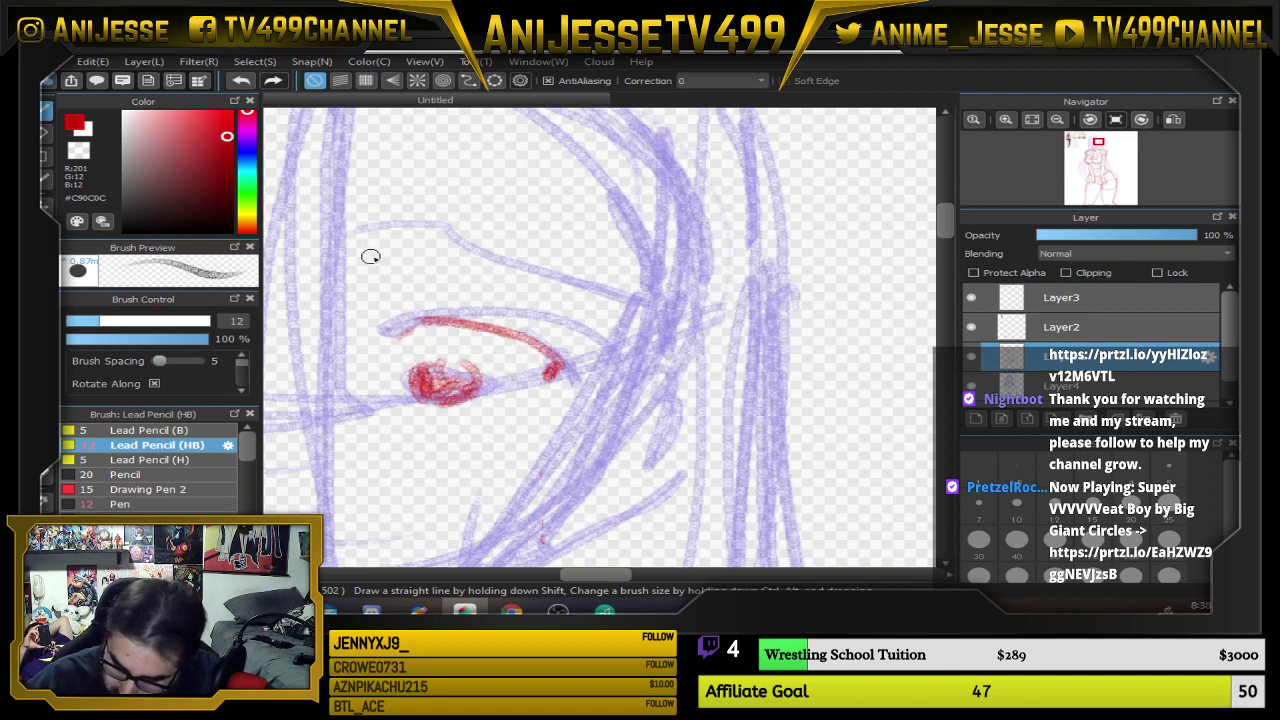
{"action": "mouse_move", "coordinate": [381, 258]}
{"action": "left_mouse_down"}
{"action": "mouse_move", "coordinate": [439, 253]}
{"action": "mouse_move", "coordinate": [580, 304]}
{"action": "left_mouse_up"}
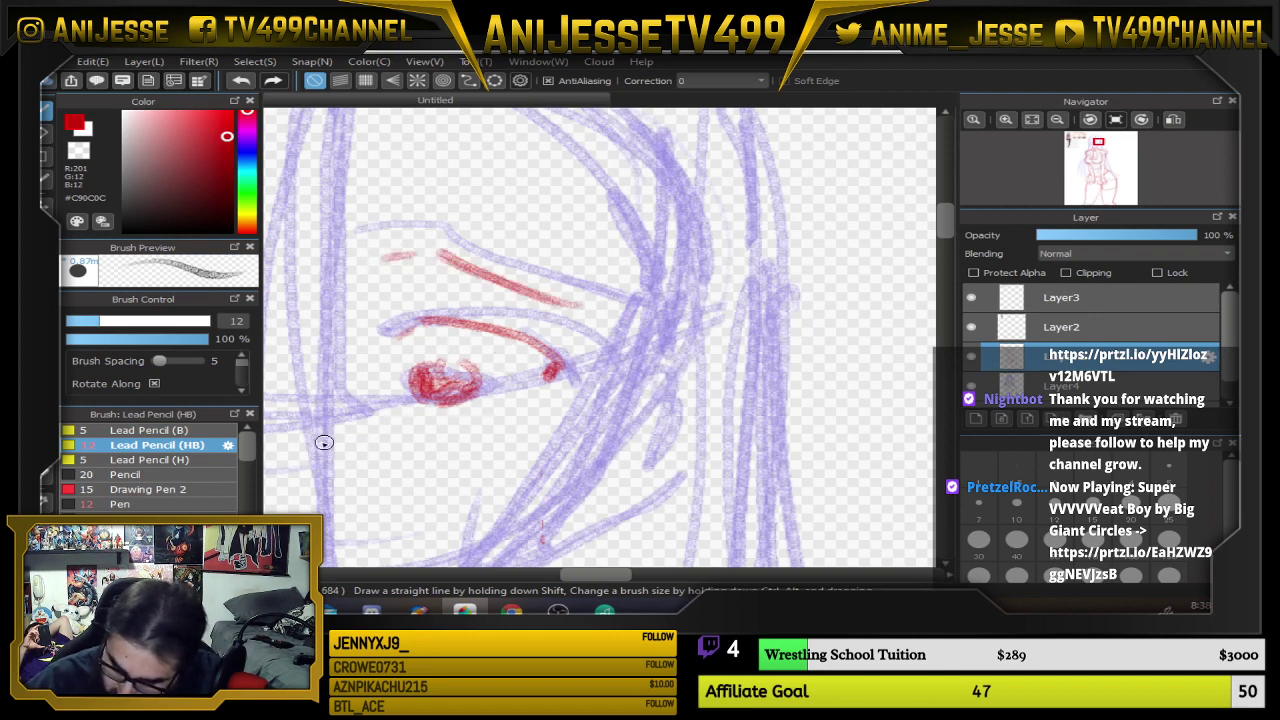
Hatch a blush across the cheek under the eye, and add a small nose mark and a curved frowning mouth
{"action": "mouse_move", "coordinate": [323, 442]}
{"action": "left_mouse_down"}
{"action": "mouse_move", "coordinate": [355, 405]}
{"action": "mouse_move", "coordinate": [401, 446]}
{"action": "mouse_move", "coordinate": [496, 482]}
{"action": "mouse_move", "coordinate": [510, 474]}
{"action": "mouse_move", "coordinate": [496, 435]}
{"action": "mouse_move", "coordinate": [509, 419]}
{"action": "mouse_move", "coordinate": [562, 455]}
{"action": "mouse_move", "coordinate": [743, 328]}
{"action": "left_mouse_up"}
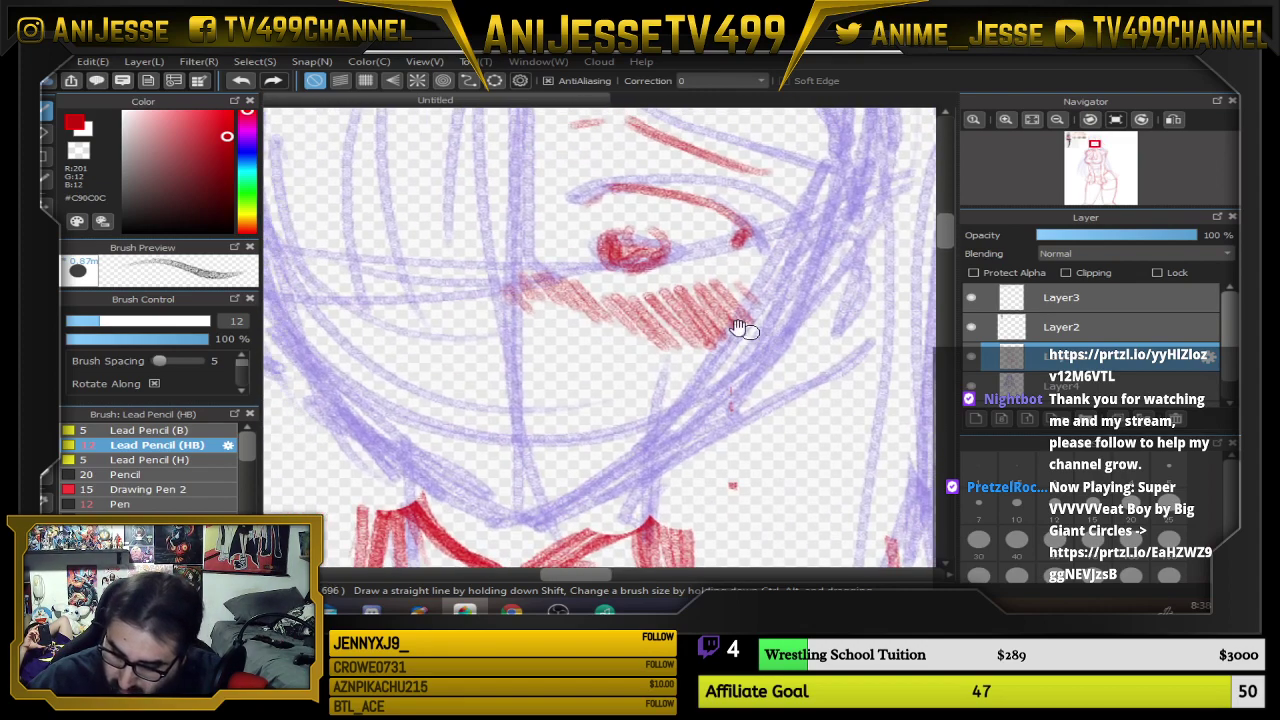
{"action": "left_click", "coordinate": [490, 369]}
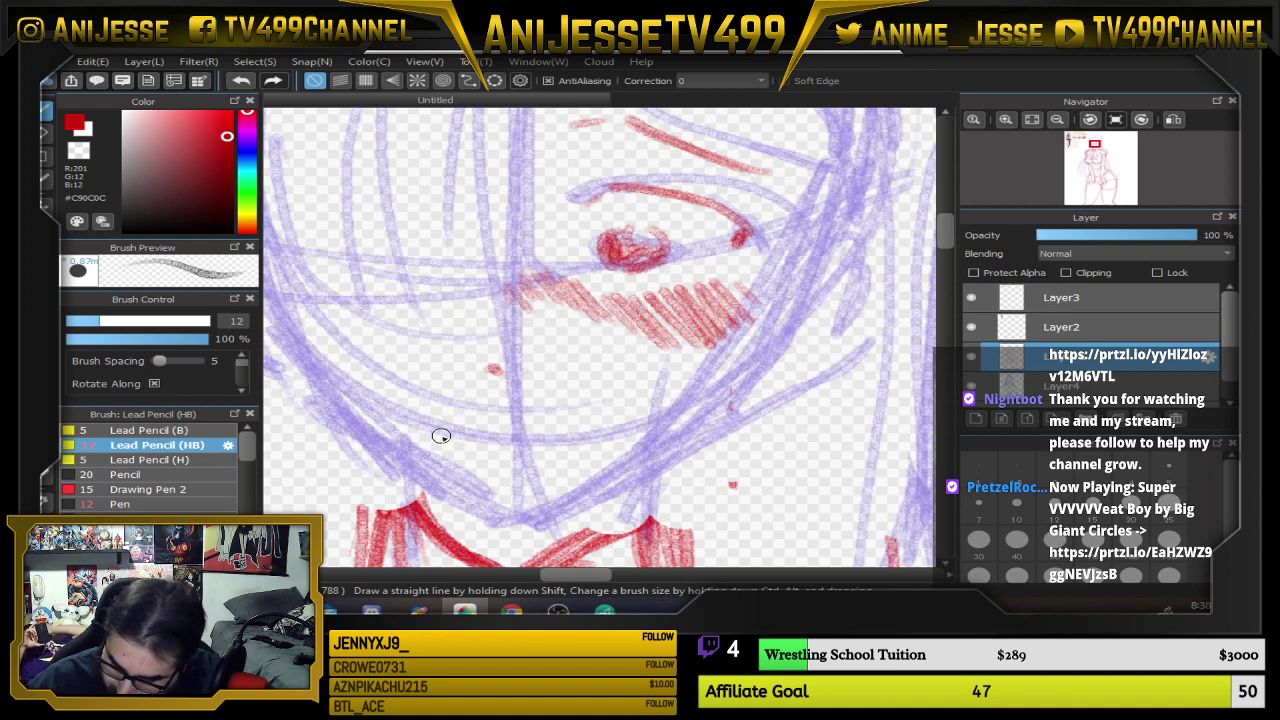
{"action": "left_click_drag", "start_coordinate": [441, 436], "coordinate": [592, 413]}
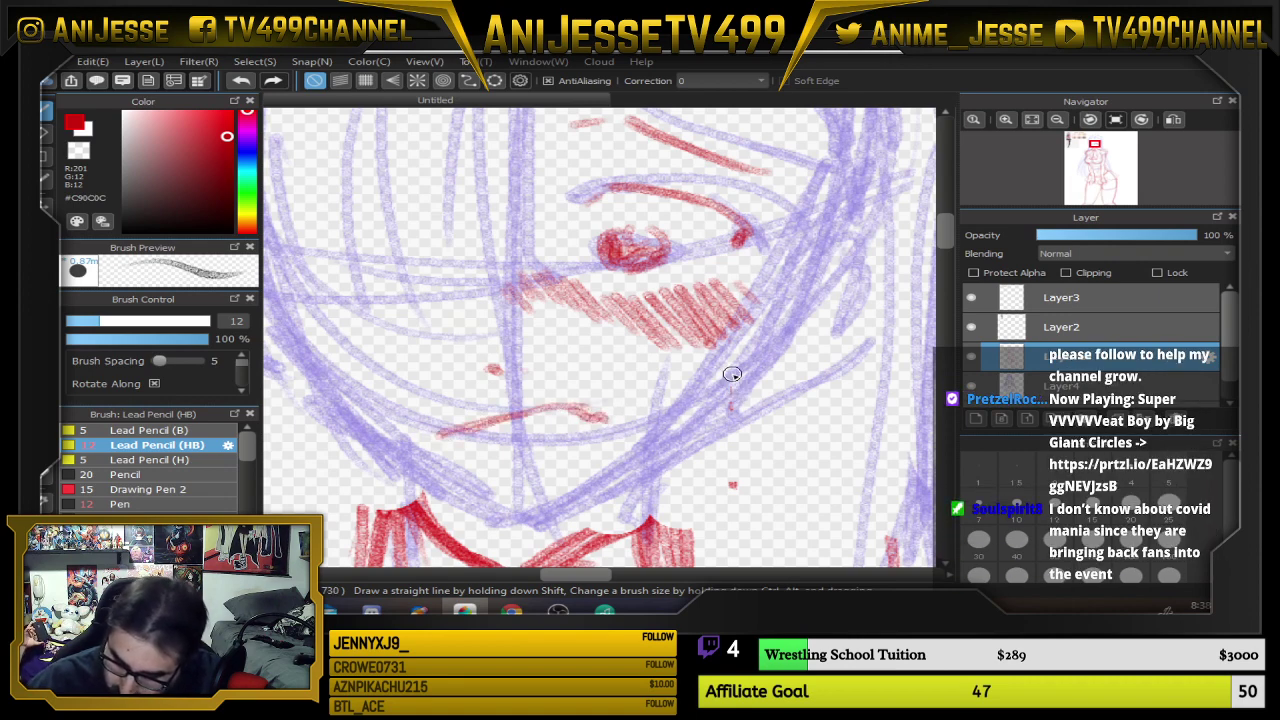
Check the reference character's face, then add fine eyelashes and a lower lid line to the eye with a size 4 pencil
{"action": "scroll", "coordinate": [732, 374], "scroll_direction": "down", "scroll_amount": 4}
{"action": "left_click_drag", "start_coordinate": [692, 394], "coordinate": [700, 443]}
{"action": "scroll", "coordinate": [389, 297], "scroll_direction": "down", "scroll_amount": 1}
{"action": "left_click_drag", "start_coordinate": [389, 297], "coordinate": [490, 360]}
{"action": "scroll", "coordinate": [378, 328], "scroll_direction": "up", "scroll_amount": 4}
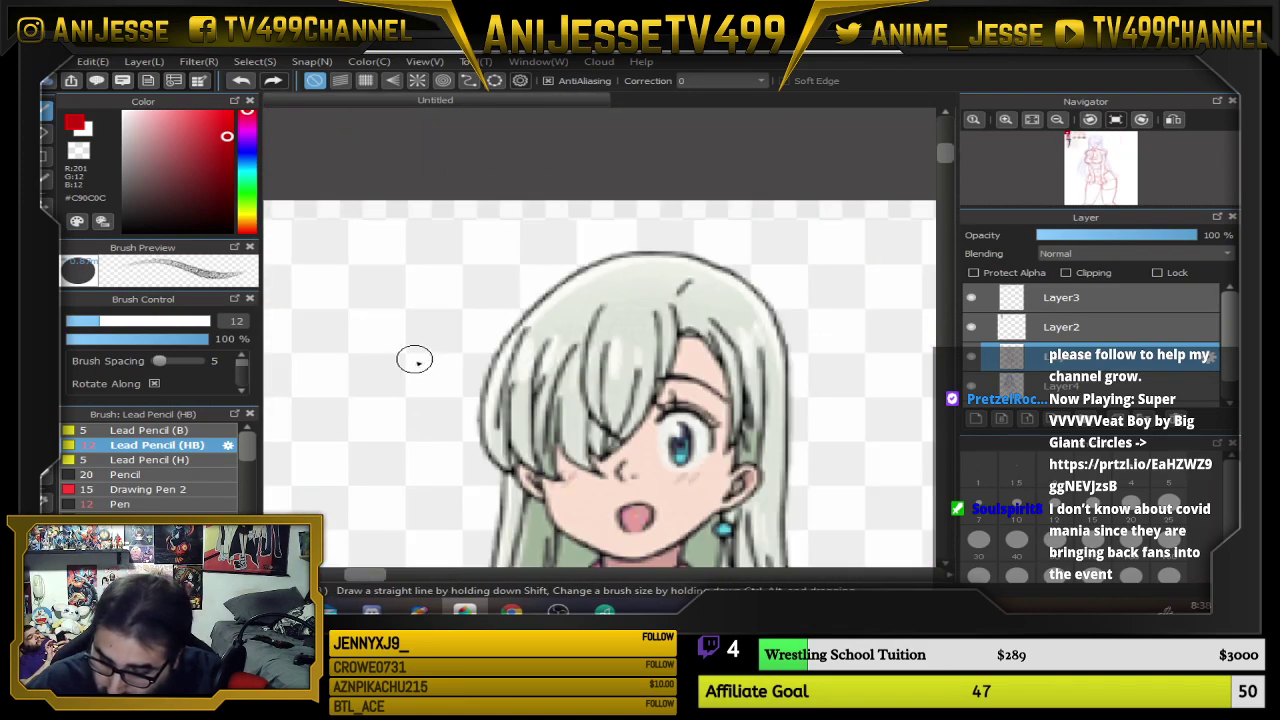
{"action": "scroll", "coordinate": [422, 371], "scroll_direction": "down", "scroll_amount": 4}
{"action": "left_click_drag", "start_coordinate": [728, 406], "coordinate": [322, 154]}
{"action": "scroll", "coordinate": [685, 288], "scroll_direction": "up", "scroll_amount": 4}
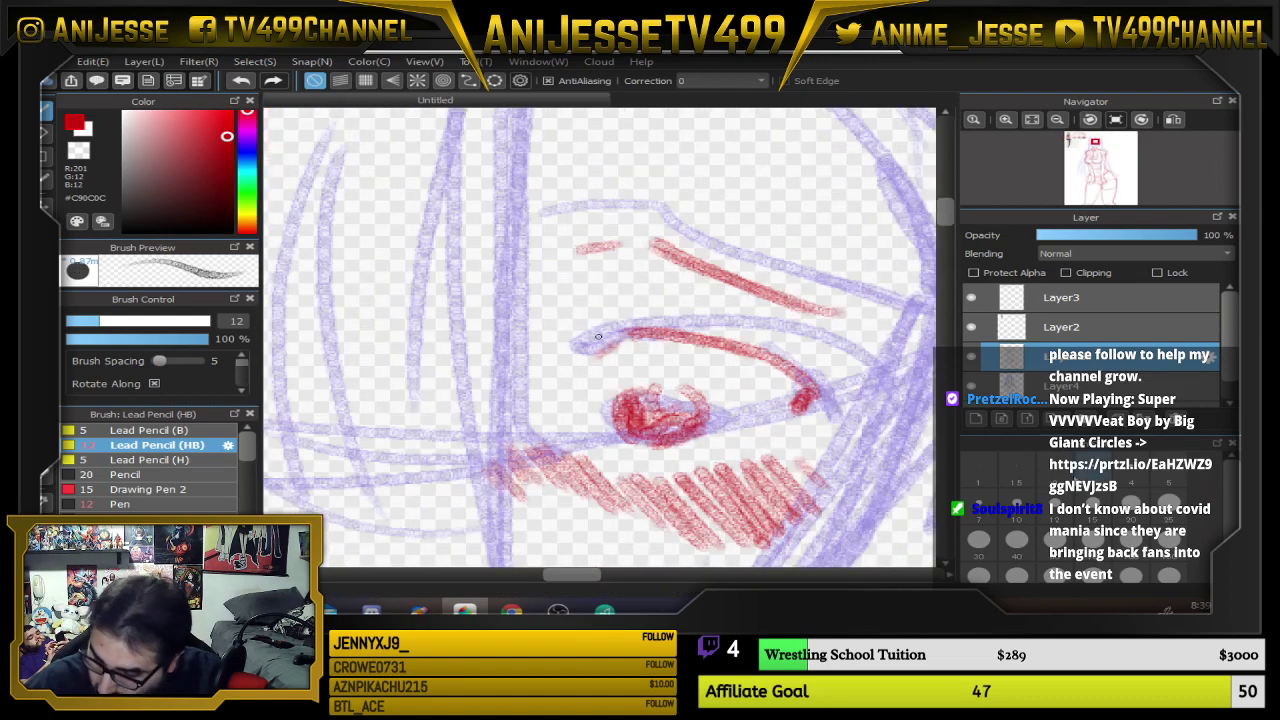
{"action": "left_click", "coordinate": [1056, 470]}
{"action": "mouse_move", "coordinate": [650, 320]}
{"action": "left_mouse_down"}
{"action": "mouse_move", "coordinate": [790, 356]}
{"action": "mouse_move", "coordinate": [640, 320]}
{"action": "mouse_move", "coordinate": [606, 295]}
{"action": "mouse_move", "coordinate": [643, 290]}
{"action": "mouse_move", "coordinate": [646, 323]}
{"action": "mouse_move", "coordinate": [706, 352]}
{"action": "mouse_move", "coordinate": [814, 369]}
{"action": "left_mouse_up"}
{"action": "left_click", "coordinate": [1131, 472]}
{"action": "left_click_drag", "start_coordinate": [632, 446], "coordinate": [766, 447]}
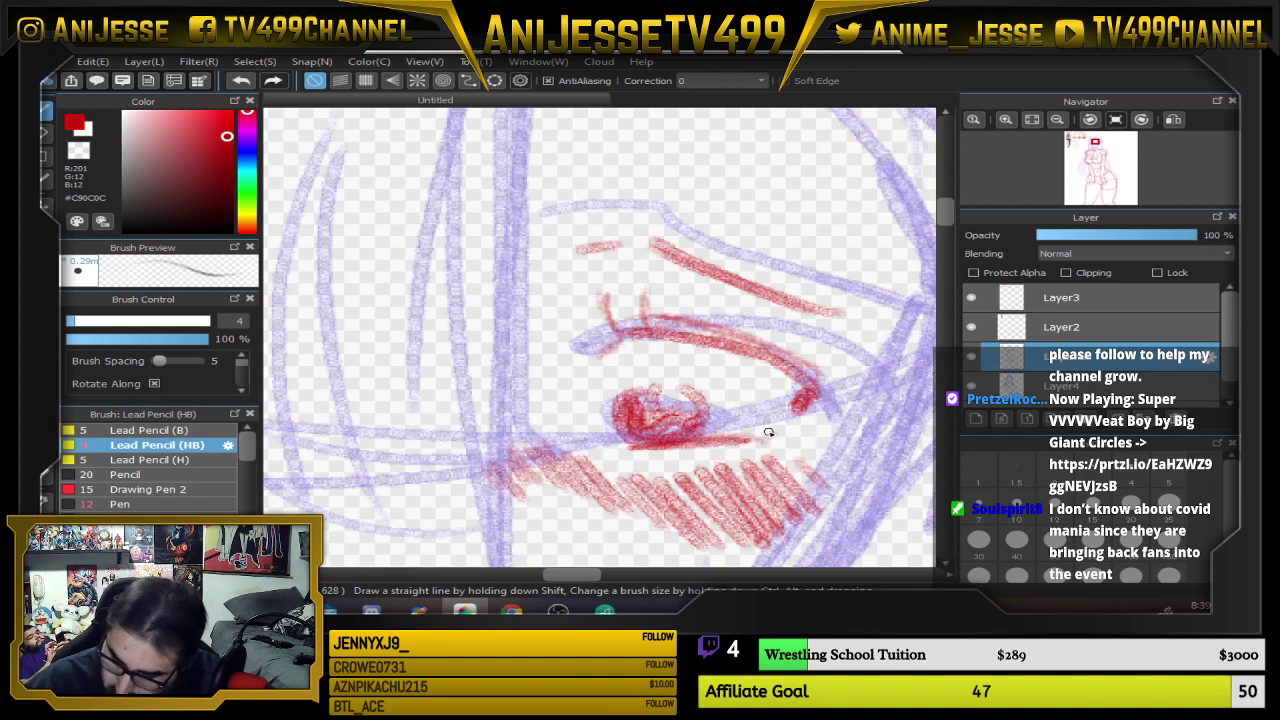
Draw the left side of the face from the temple along the jaw to the chin with a size 10 pencil
{"action": "scroll", "coordinate": [768, 432], "scroll_direction": "down", "scroll_amount": 4}
{"action": "left_click_drag", "start_coordinate": [714, 385], "coordinate": [610, 288]}
{"action": "scroll", "coordinate": [608, 289], "scroll_direction": "up", "scroll_amount": 2}
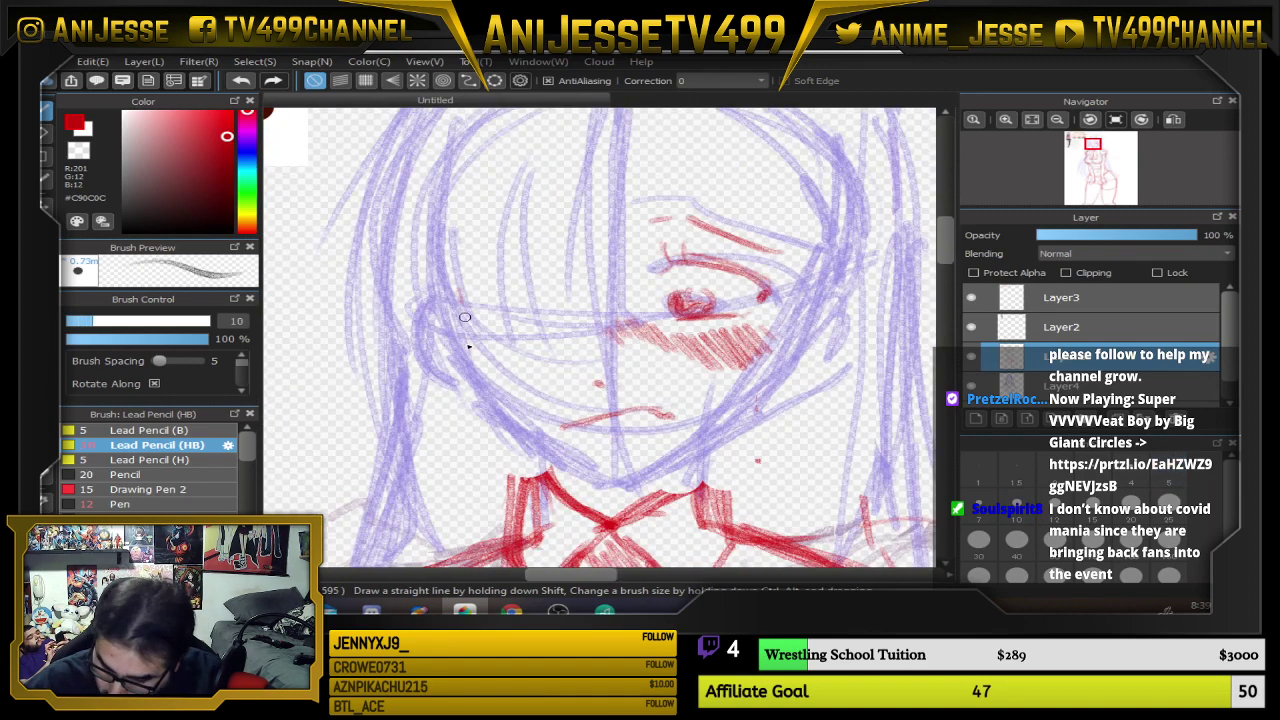
{"action": "left_click_drag", "start_coordinate": [461, 290], "coordinate": [465, 375]}
{"action": "mouse_move", "coordinate": [456, 289]}
{"action": "left_mouse_down"}
{"action": "mouse_move", "coordinate": [476, 387]}
{"action": "mouse_move", "coordinate": [516, 433]}
{"action": "mouse_move", "coordinate": [475, 387]}
{"action": "mouse_move", "coordinate": [593, 475]}
{"action": "mouse_move", "coordinate": [491, 422]}
{"action": "mouse_move", "coordinate": [641, 483]}
{"action": "left_mouse_up"}
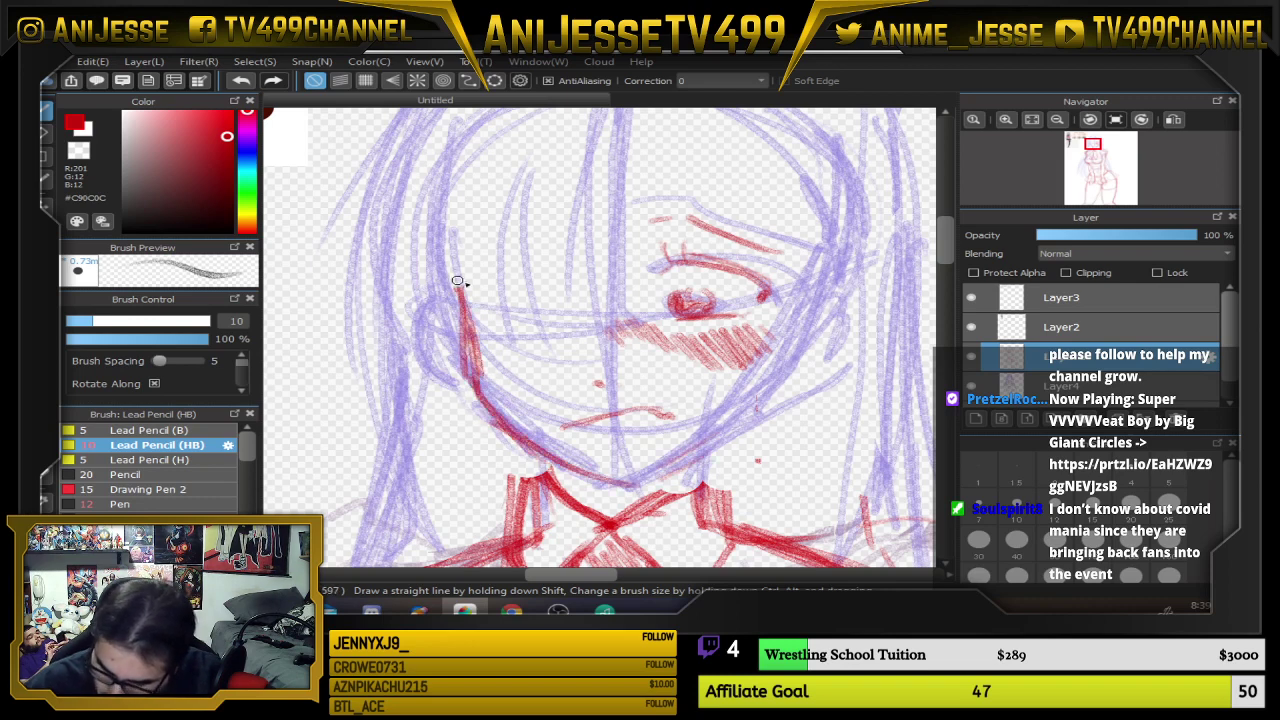
Thin the doubled red line along the left cheek with a size 50 eraser, and switch back to the pencil
{"action": "key", "text": "e"}
{"action": "left_click", "coordinate": [1048, 542]}
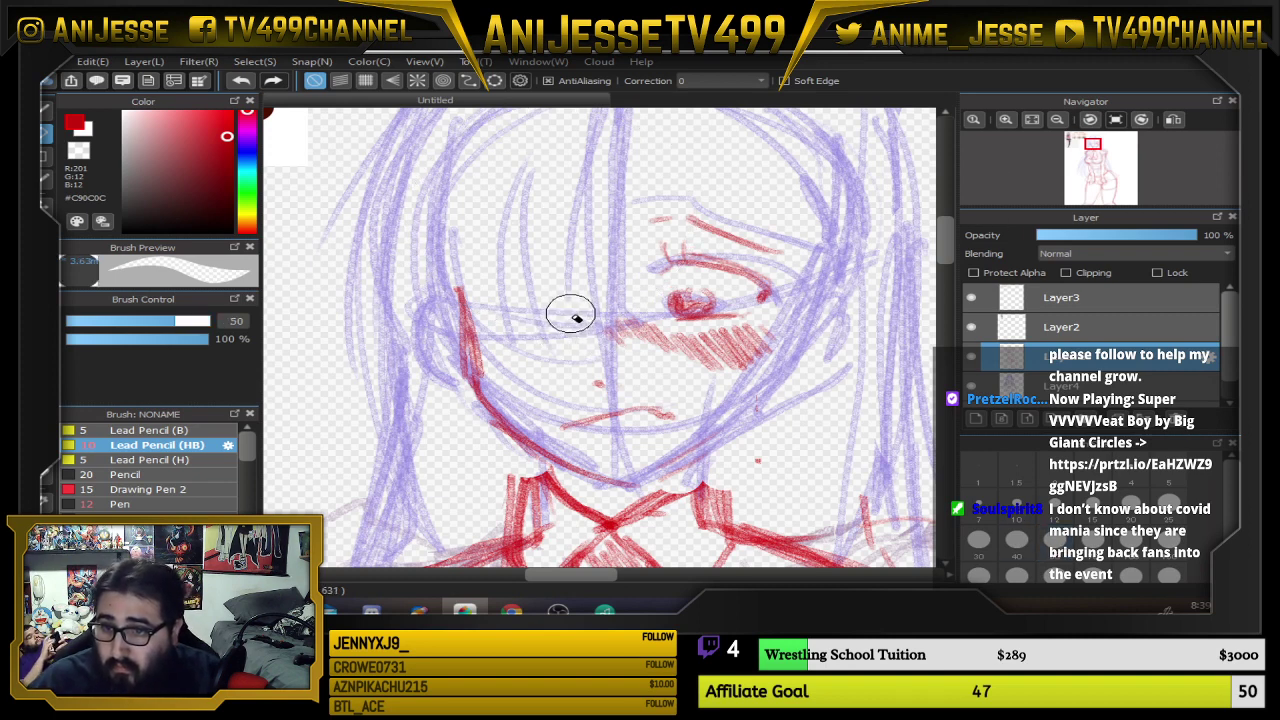
{"action": "left_click_drag", "start_coordinate": [480, 271], "coordinate": [491, 366]}
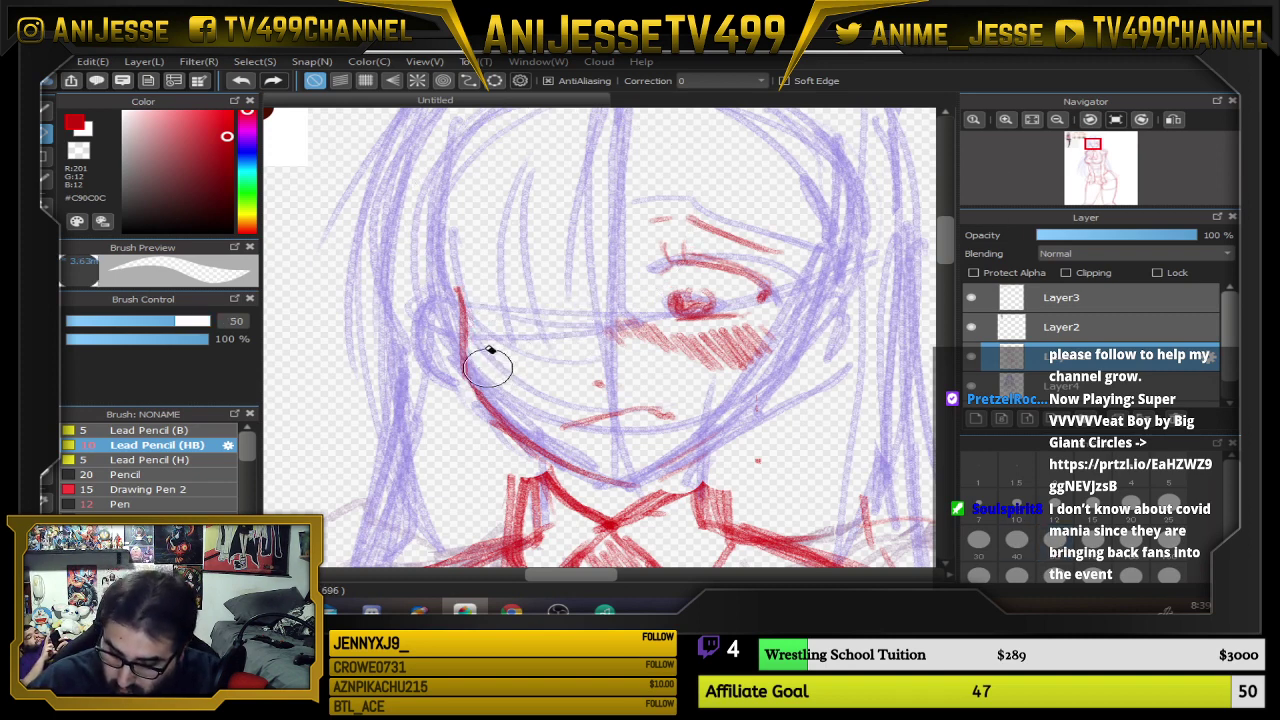
{"action": "key", "text": "b"}
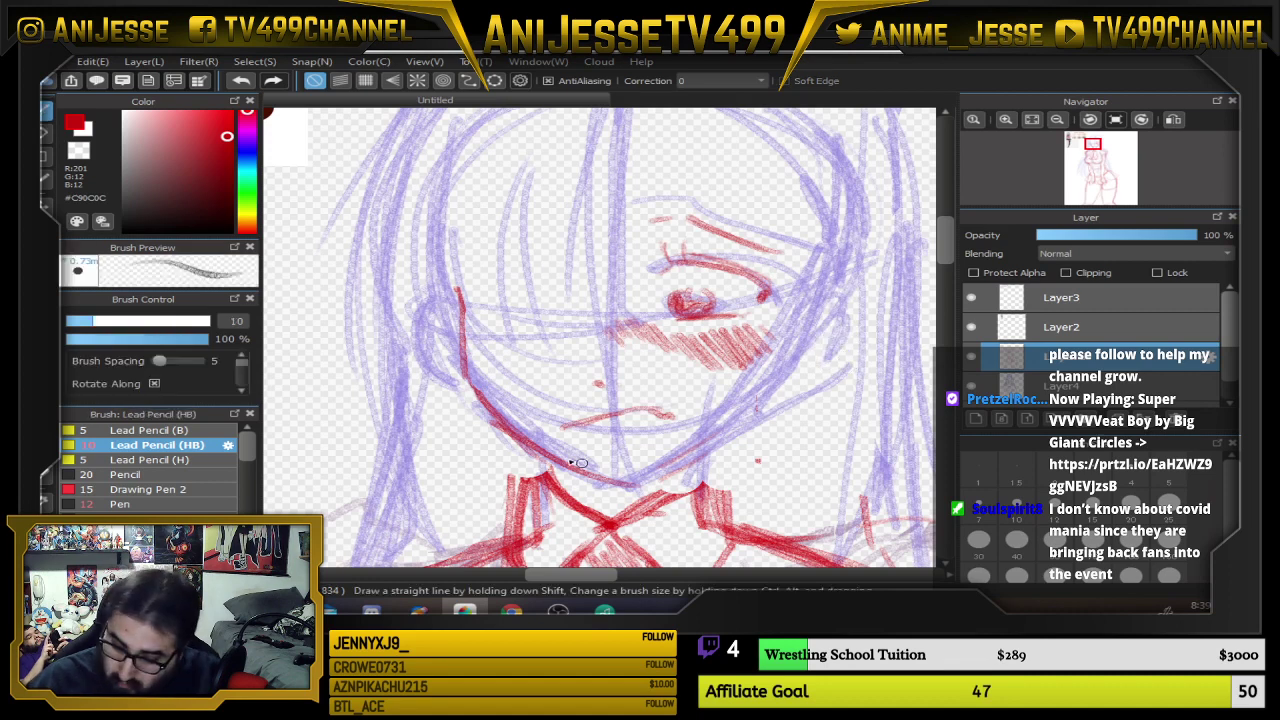
Draw the two neck lines and the right side of the jaw from the chin up to the ear
{"action": "left_click_drag", "start_coordinate": [539, 447], "coordinate": [541, 487]}
{"action": "mouse_move", "coordinate": [692, 464]}
{"action": "left_mouse_down"}
{"action": "mouse_move", "coordinate": [690, 491]}
{"action": "mouse_move", "coordinate": [736, 430]}
{"action": "left_mouse_up"}
{"action": "mouse_move", "coordinate": [646, 480]}
{"action": "left_mouse_down"}
{"action": "mouse_move", "coordinate": [729, 430]}
{"action": "mouse_move", "coordinate": [822, 308]}
{"action": "mouse_move", "coordinate": [846, 358]}
{"action": "mouse_move", "coordinate": [802, 390]}
{"action": "left_mouse_up"}
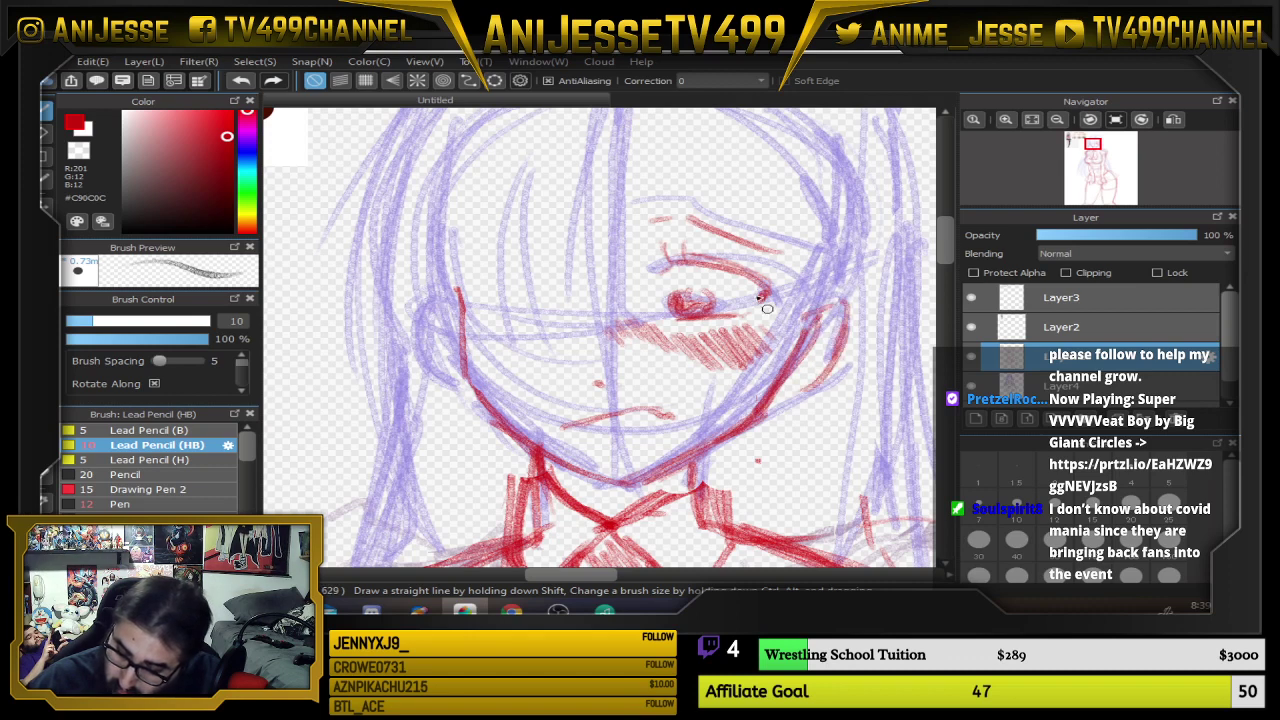
Outline the left ear and close the lower edge of the right ear in red
{"action": "mouse_move", "coordinate": [448, 310]}
{"action": "left_mouse_down"}
{"action": "mouse_move", "coordinate": [433, 365]}
{"action": "mouse_move", "coordinate": [472, 400]}
{"action": "mouse_move", "coordinate": [436, 356]}
{"action": "mouse_move", "coordinate": [462, 390]}
{"action": "left_mouse_up"}
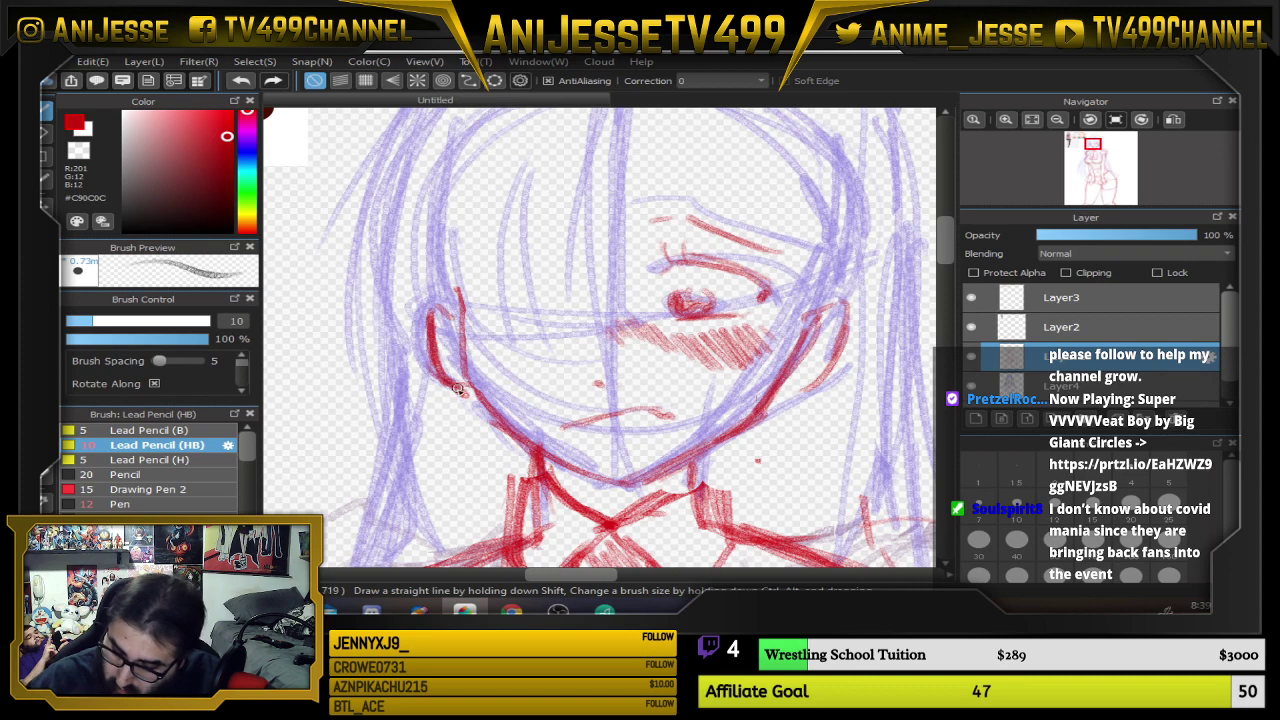
{"action": "mouse_move", "coordinate": [796, 388]}
{"action": "left_mouse_down"}
{"action": "mouse_move", "coordinate": [826, 382]}
{"action": "mouse_move", "coordinate": [843, 355]}
{"action": "left_mouse_up"}
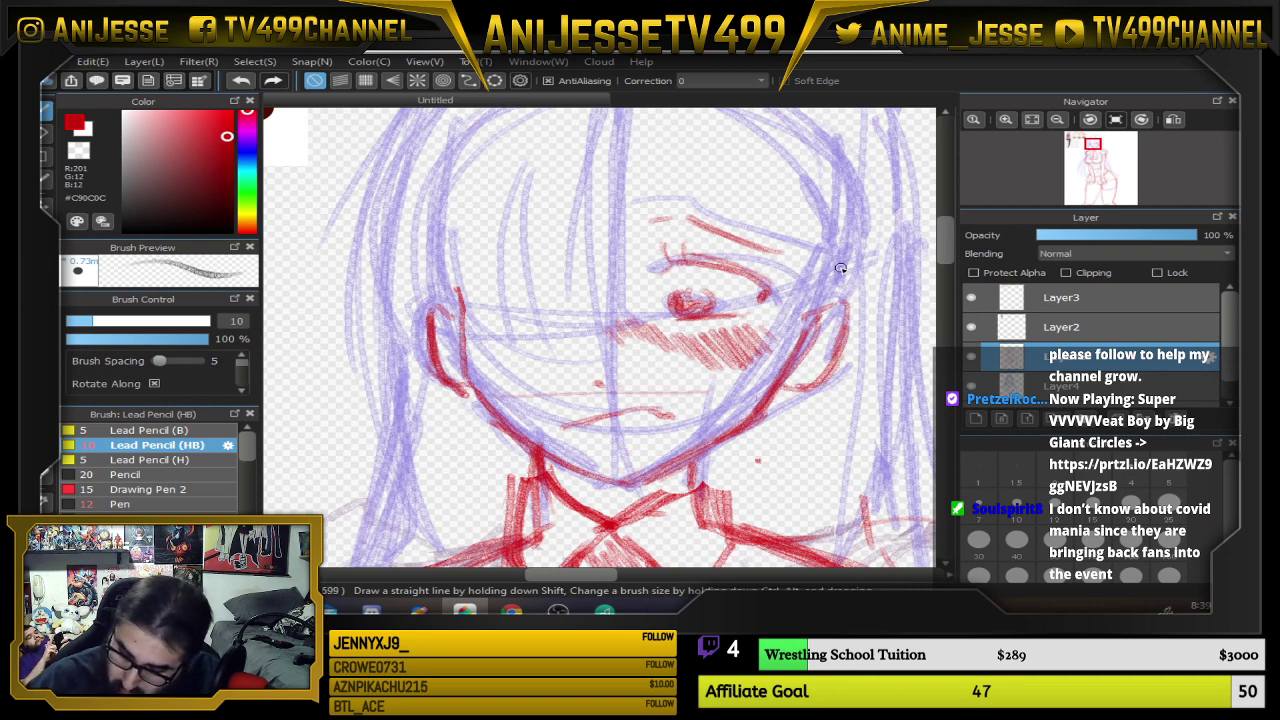
{"action": "scroll", "coordinate": [840, 266], "scroll_direction": "down", "scroll_amount": 5}
{"action": "left_click_drag", "start_coordinate": [770, 292], "coordinate": [549, 316]}
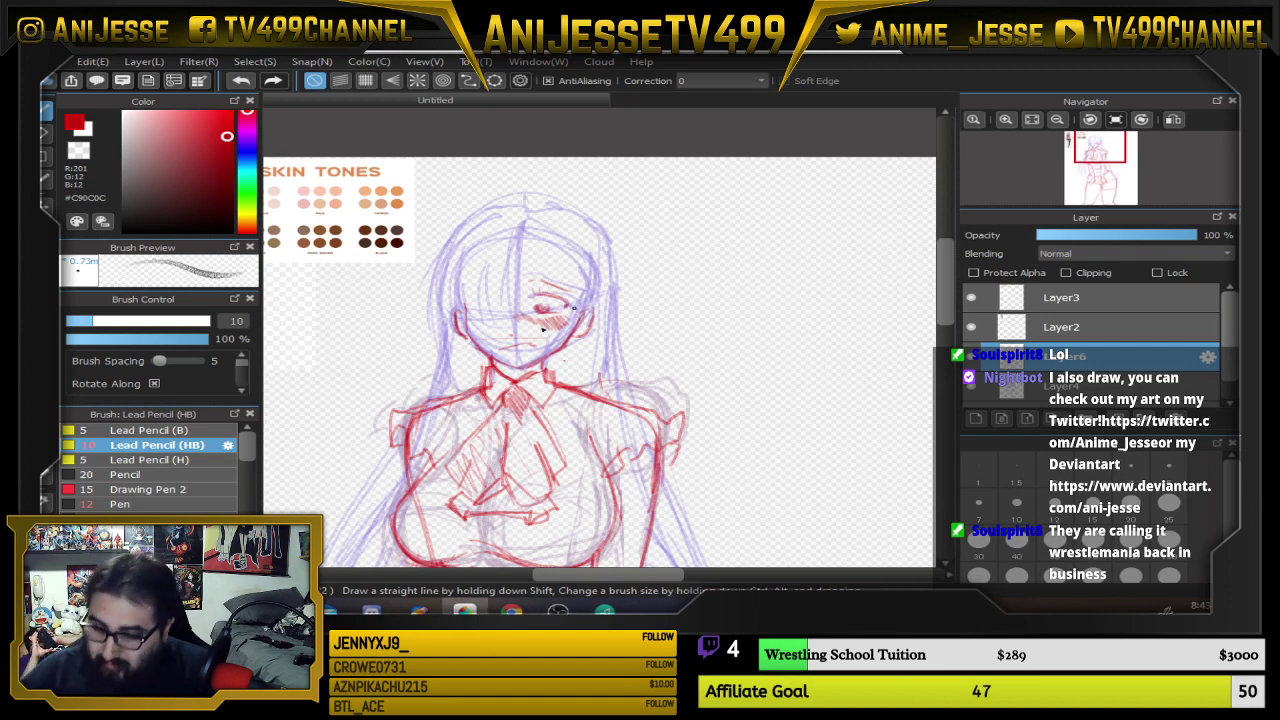
Check the reference hairstyle and draw the curved hairline from the parting over the forehead, plus strands beside the right ear
{"action": "scroll", "coordinate": [513, 322], "scroll_direction": "up", "scroll_amount": 2}
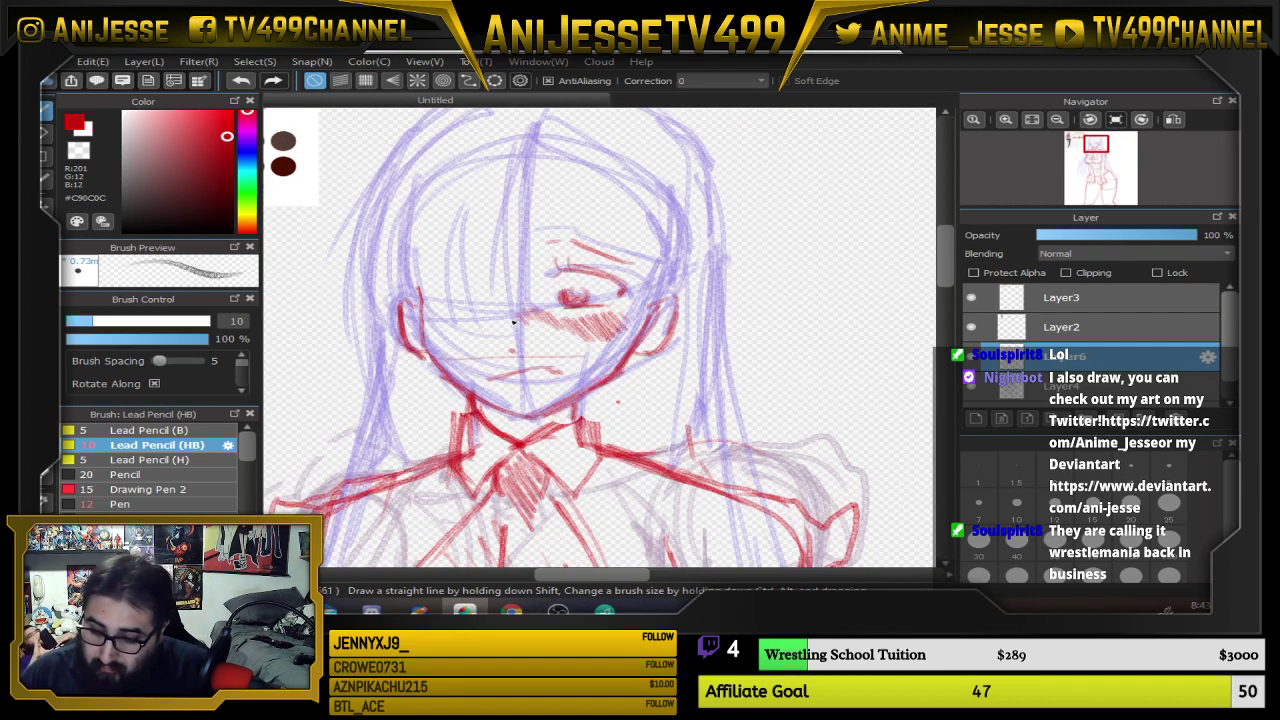
{"action": "scroll", "coordinate": [486, 220], "scroll_direction": "down", "scroll_amount": 3}
{"action": "mouse_move", "coordinate": [397, 198]}
{"action": "left_mouse_down"}
{"action": "mouse_move", "coordinate": [727, 398]}
{"action": "mouse_move", "coordinate": [703, 333]}
{"action": "left_mouse_up"}
{"action": "scroll", "coordinate": [530, 281], "scroll_direction": "up", "scroll_amount": 5}
{"action": "left_click_drag", "start_coordinate": [624, 261], "coordinate": [414, 395]}
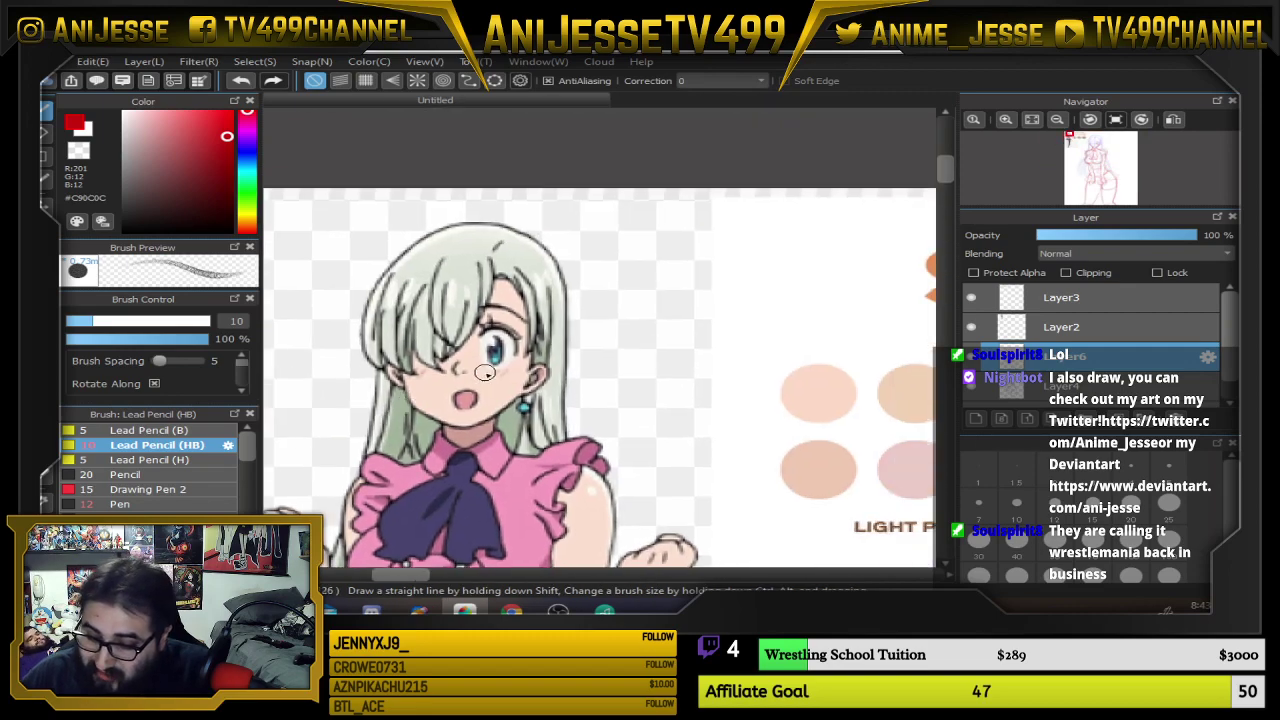
{"action": "scroll", "coordinate": [486, 372], "scroll_direction": "down", "scroll_amount": 4}
{"action": "scroll", "coordinate": [601, 216], "scroll_direction": "up", "scroll_amount": 6}
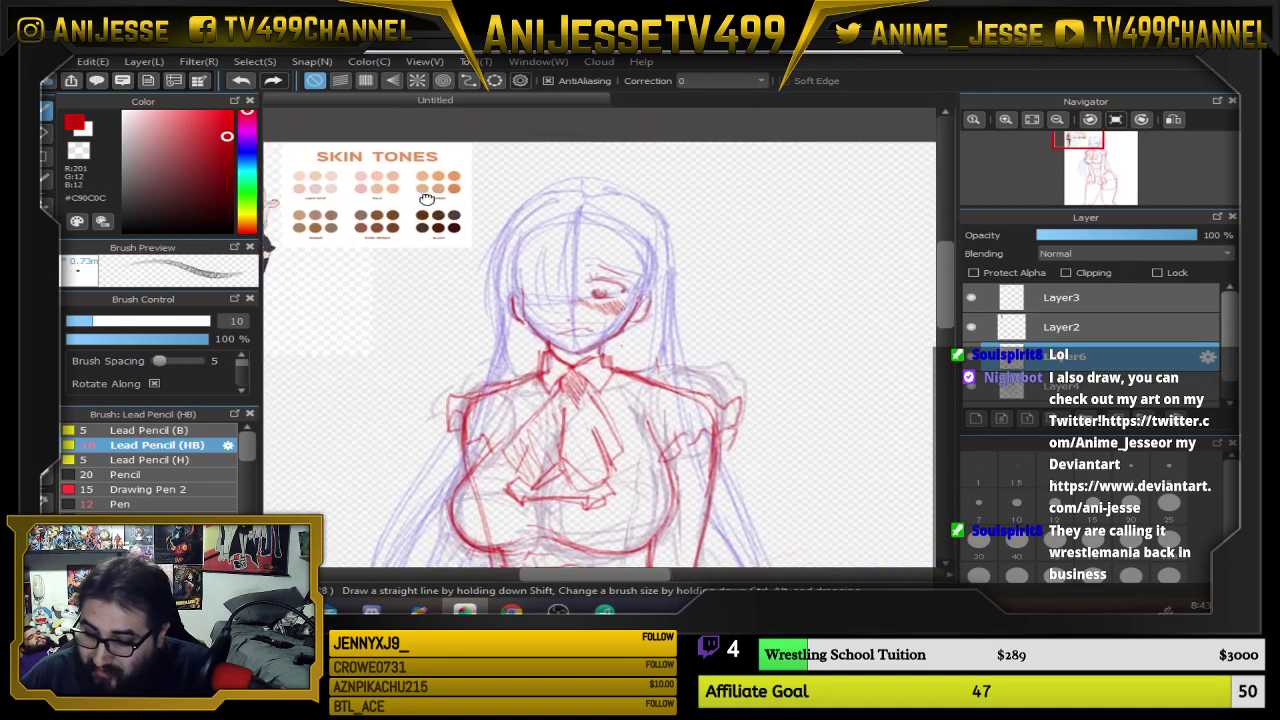
{"action": "mouse_move", "coordinate": [535, 141]}
{"action": "left_mouse_down"}
{"action": "mouse_move", "coordinate": [634, 171]}
{"action": "mouse_move", "coordinate": [698, 300]}
{"action": "mouse_move", "coordinate": [690, 370]}
{"action": "mouse_move", "coordinate": [697, 338]}
{"action": "mouse_move", "coordinate": [637, 176]}
{"action": "mouse_move", "coordinate": [700, 306]}
{"action": "mouse_move", "coordinate": [672, 406]}
{"action": "left_mouse_up"}
{"action": "mouse_move", "coordinate": [730, 267]}
{"action": "left_mouse_down"}
{"action": "mouse_move", "coordinate": [686, 398]}
{"action": "mouse_move", "coordinate": [700, 378]}
{"action": "left_mouse_up"}
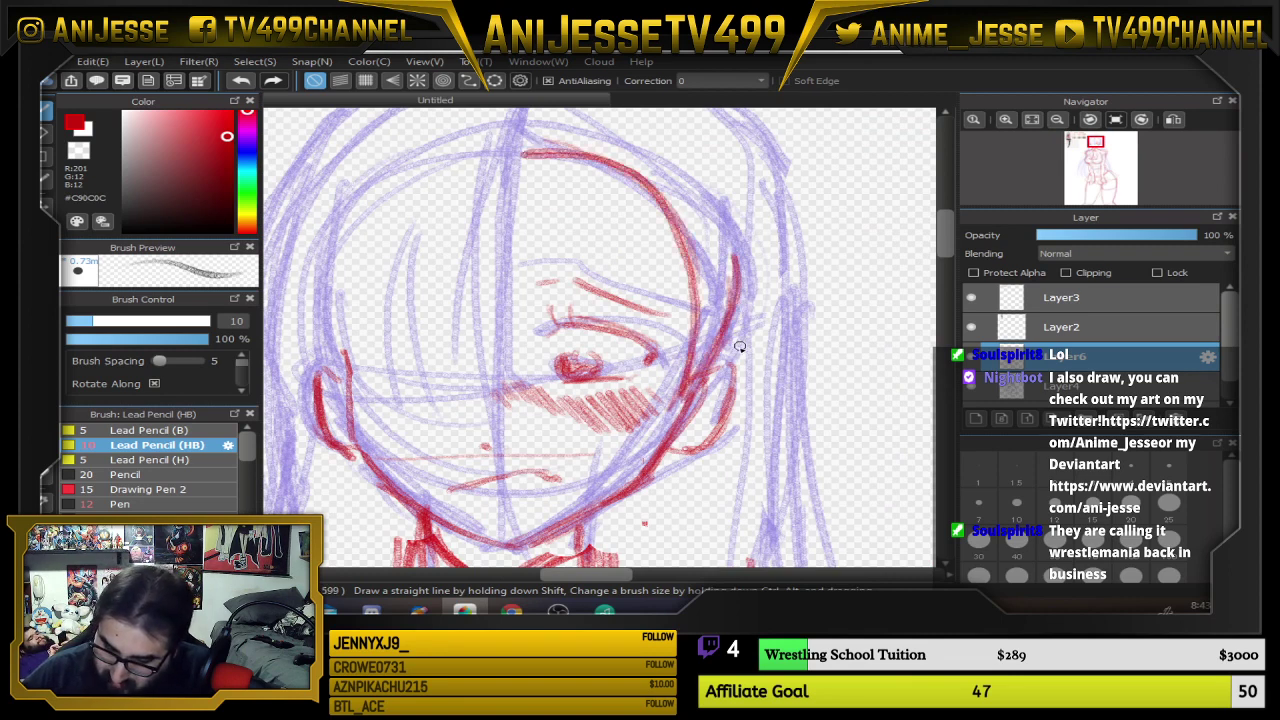
{"action": "left_click_drag", "start_coordinate": [743, 290], "coordinate": [735, 362]}
Check the earring on the reference character and draw a round dangling earring below the right ear
{"action": "mouse_move", "coordinate": [280, 388]}
{"action": "left_mouse_down"}
{"action": "mouse_move", "coordinate": [466, 322]}
{"action": "mouse_move", "coordinate": [802, 431]}
{"action": "left_mouse_up"}
{"action": "scroll", "coordinate": [740, 386], "scroll_direction": "down", "scroll_amount": 2}
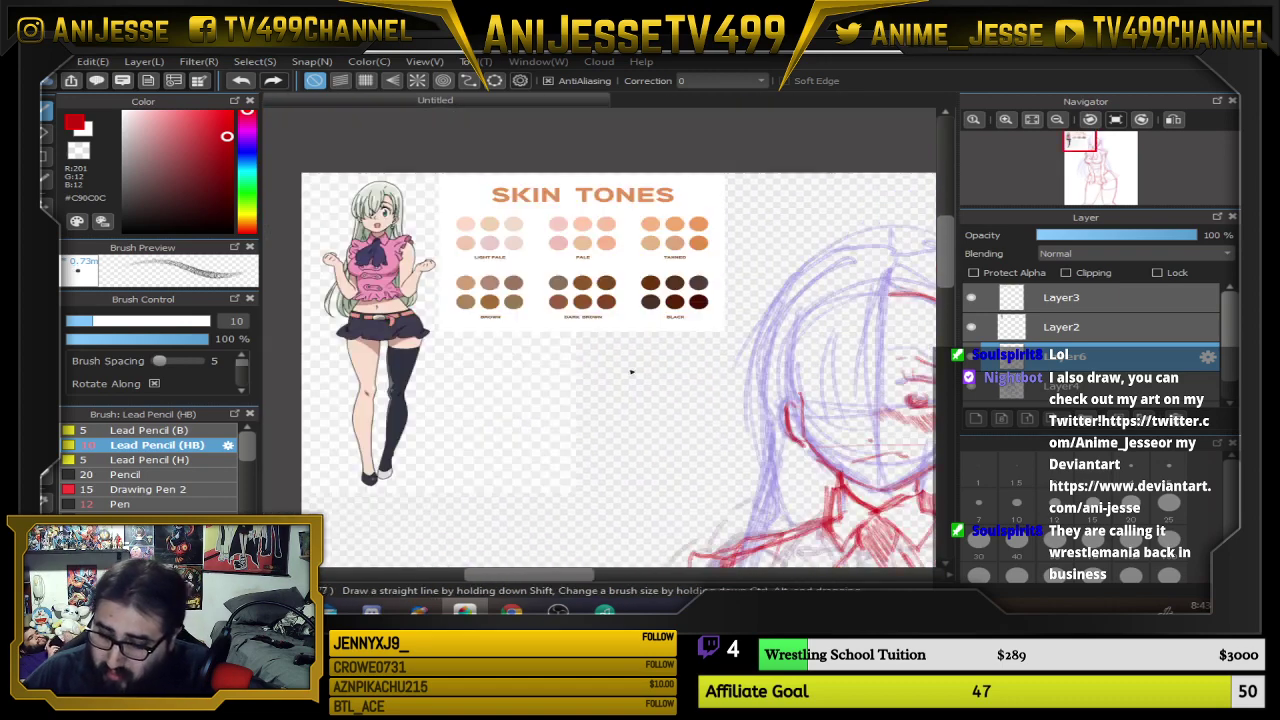
{"action": "scroll", "coordinate": [360, 249], "scroll_direction": "up", "scroll_amount": 3}
{"action": "scroll", "coordinate": [424, 156], "scroll_direction": "up", "scroll_amount": 2}
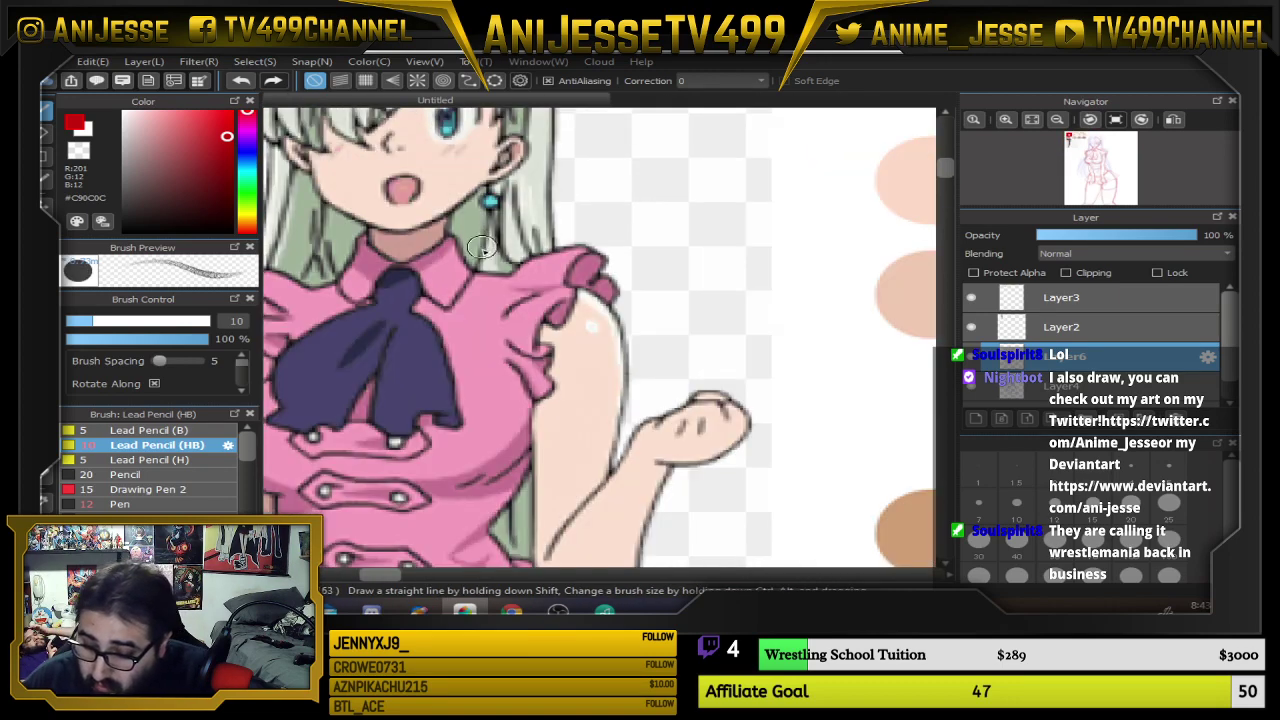
{"action": "scroll", "coordinate": [485, 256], "scroll_direction": "down", "scroll_amount": 6}
{"action": "left_click_drag", "start_coordinate": [805, 361], "coordinate": [630, 316]}
{"action": "scroll", "coordinate": [631, 316], "scroll_direction": "up", "scroll_amount": 5}
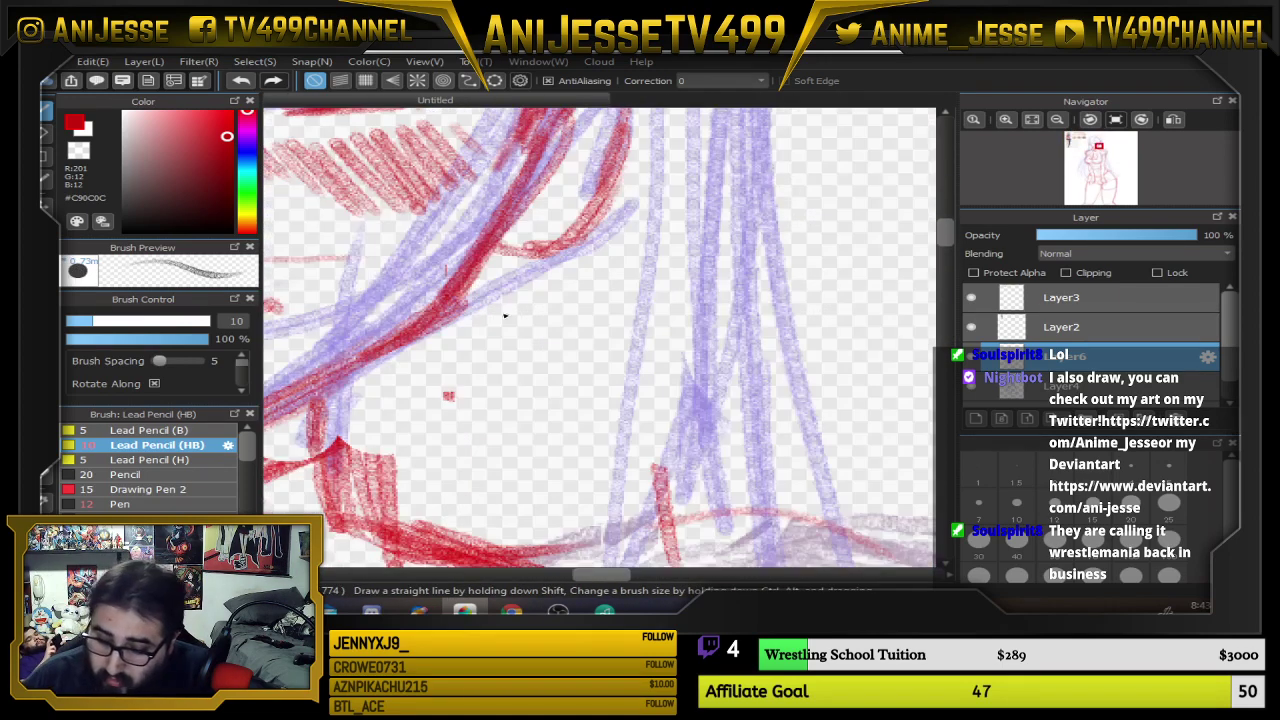
{"action": "mouse_move", "coordinate": [517, 314]}
{"action": "left_mouse_down"}
{"action": "mouse_move", "coordinate": [561, 299]}
{"action": "mouse_move", "coordinate": [544, 318]}
{"action": "mouse_move", "coordinate": [530, 262]}
{"action": "mouse_move", "coordinate": [546, 243]}
{"action": "mouse_move", "coordinate": [529, 286]}
{"action": "mouse_move", "coordinate": [534, 244]}
{"action": "mouse_move", "coordinate": [525, 282]}
{"action": "mouse_move", "coordinate": [509, 280]}
{"action": "mouse_move", "coordinate": [547, 320]}
{"action": "mouse_move", "coordinate": [489, 326]}
{"action": "mouse_move", "coordinate": [524, 316]}
{"action": "mouse_move", "coordinate": [519, 333]}
{"action": "mouse_move", "coordinate": [518, 306]}
{"action": "mouse_move", "coordinate": [543, 322]}
{"action": "mouse_move", "coordinate": [580, 284]}
{"action": "mouse_move", "coordinate": [622, 331]}
{"action": "left_mouse_up"}
{"action": "scroll", "coordinate": [574, 278], "scroll_direction": "down", "scroll_amount": 5}
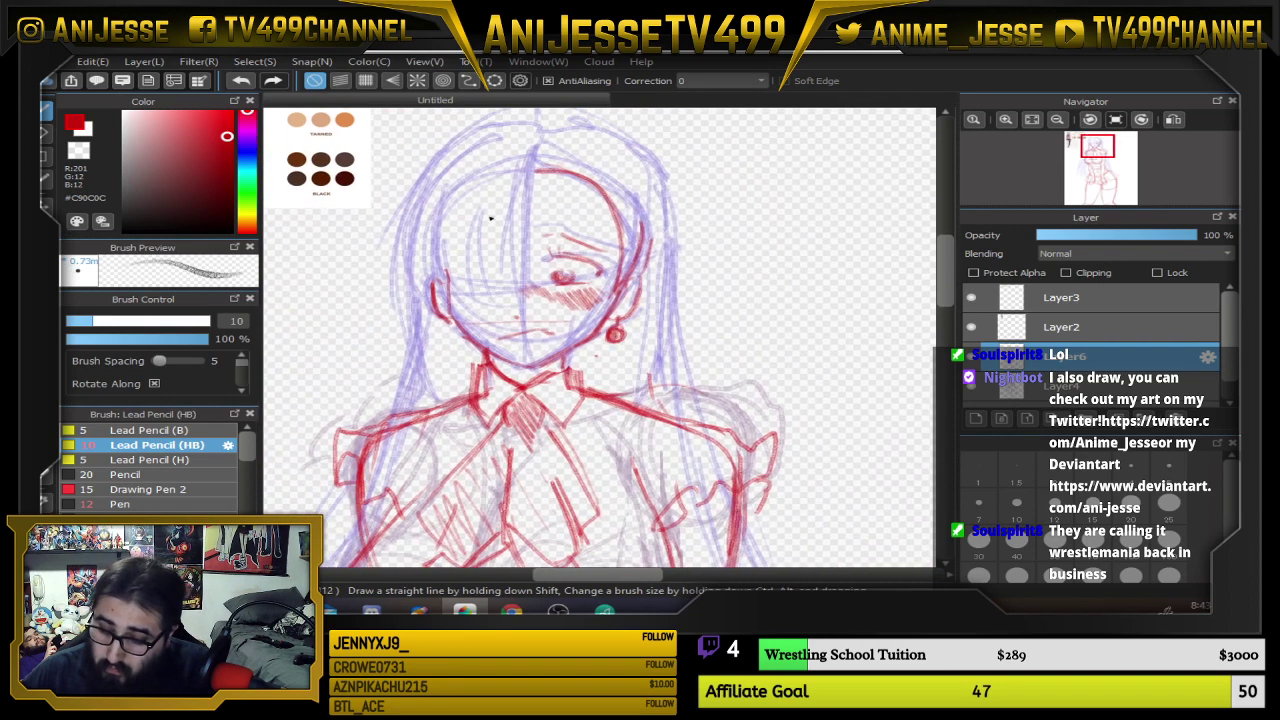
Draw the hair strand falling behind the right ear past the earring, undoing and redrawing it from higher on the head
{"action": "left_click_drag", "start_coordinate": [511, 250], "coordinate": [577, 385]}
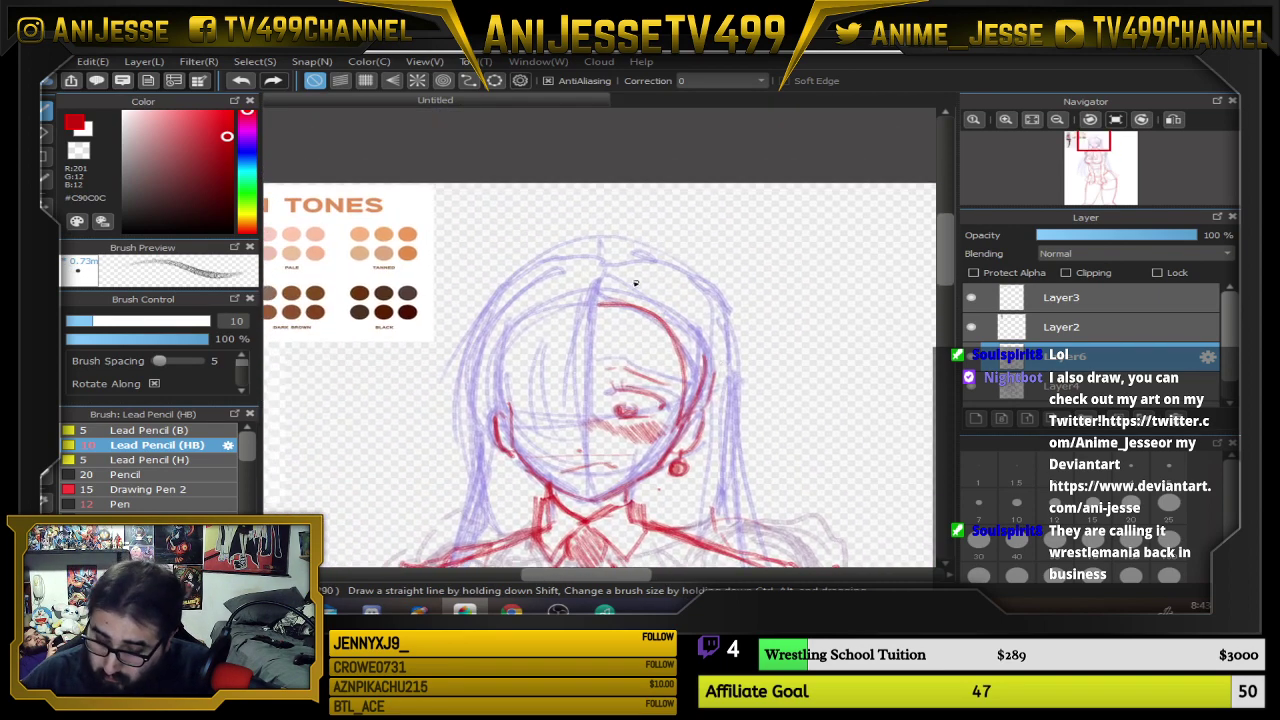
{"action": "left_click_drag", "start_coordinate": [710, 393], "coordinate": [680, 507]}
{"action": "left_click_drag", "start_coordinate": [719, 404], "coordinate": [680, 518]}
{"action": "left_click_drag", "start_coordinate": [731, 472], "coordinate": [731, 340]}
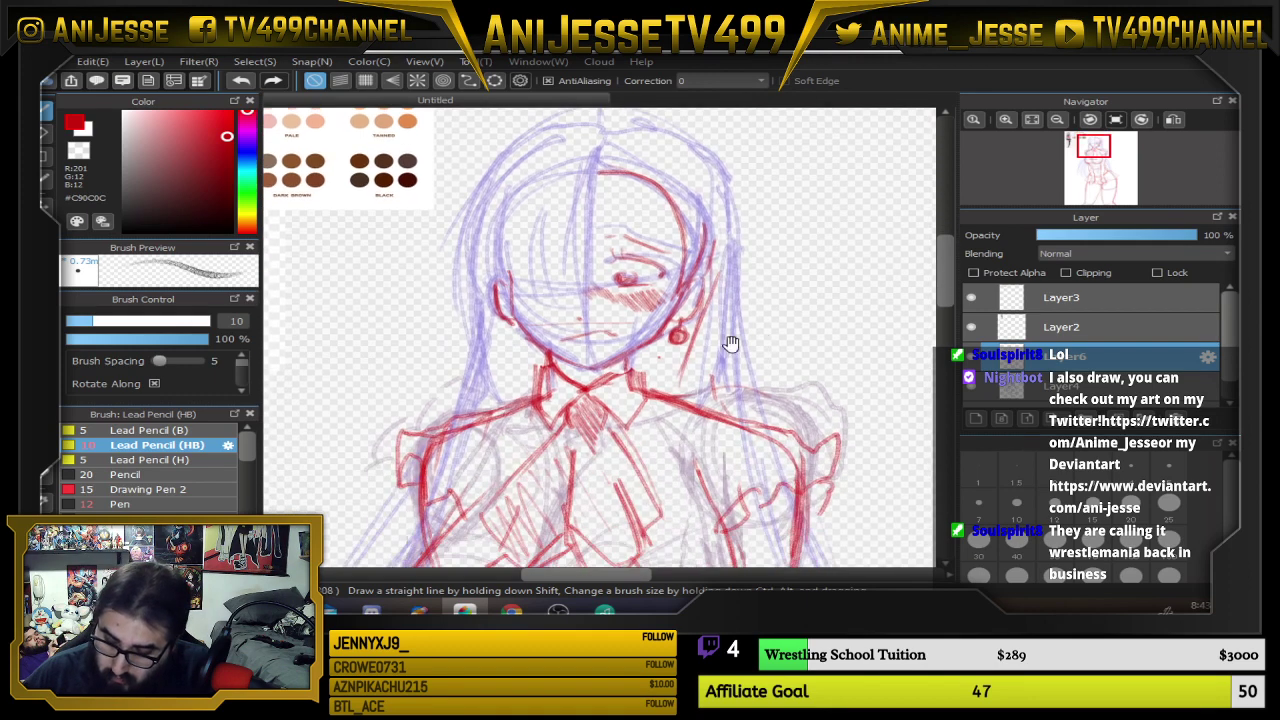
{"action": "key", "text": "ctrl+z"}
{"action": "mouse_move", "coordinate": [703, 166]}
{"action": "left_mouse_down"}
{"action": "mouse_move", "coordinate": [707, 312]}
{"action": "mouse_move", "coordinate": [709, 287]}
{"action": "mouse_move", "coordinate": [682, 410]}
{"action": "left_mouse_up"}
Check the reference bangs, then draw the fringe edge down from the parting and short strands over the left cheek
{"action": "left_click_drag", "start_coordinate": [561, 360], "coordinate": [768, 438]}
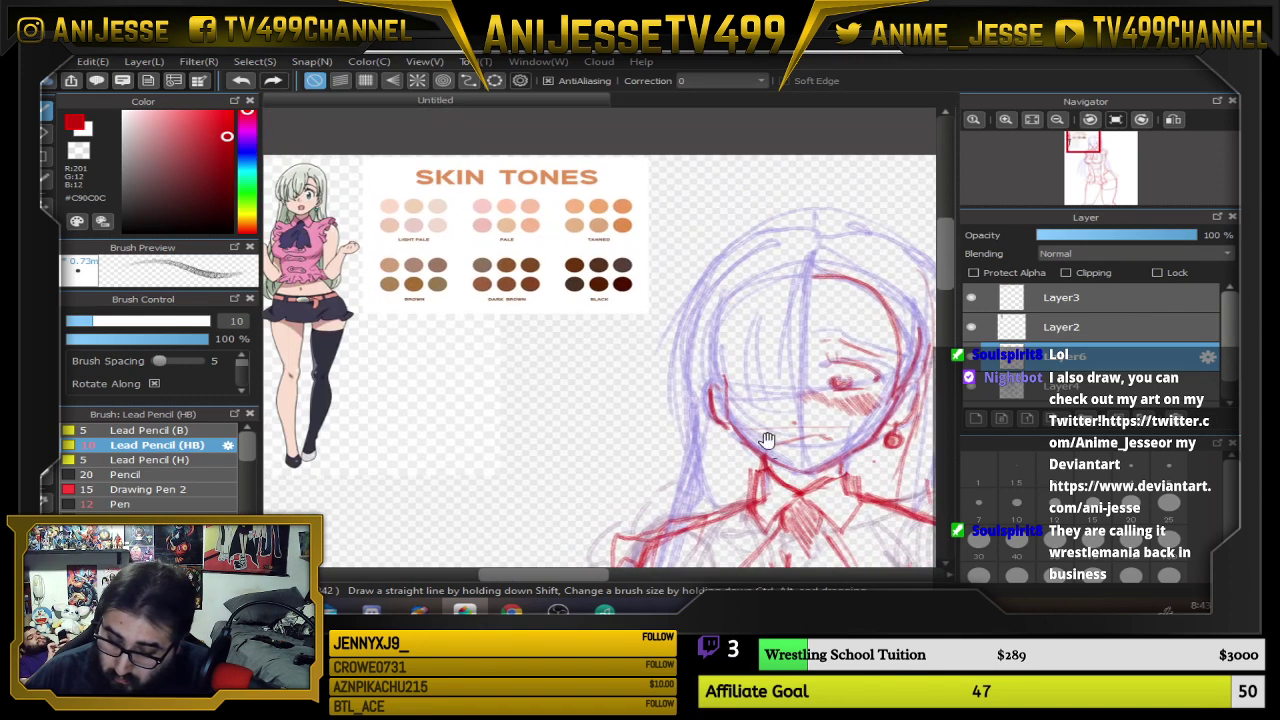
{"action": "left_click_drag", "start_coordinate": [597, 383], "coordinate": [655, 426]}
{"action": "scroll", "coordinate": [348, 250], "scroll_direction": "up", "scroll_amount": 2}
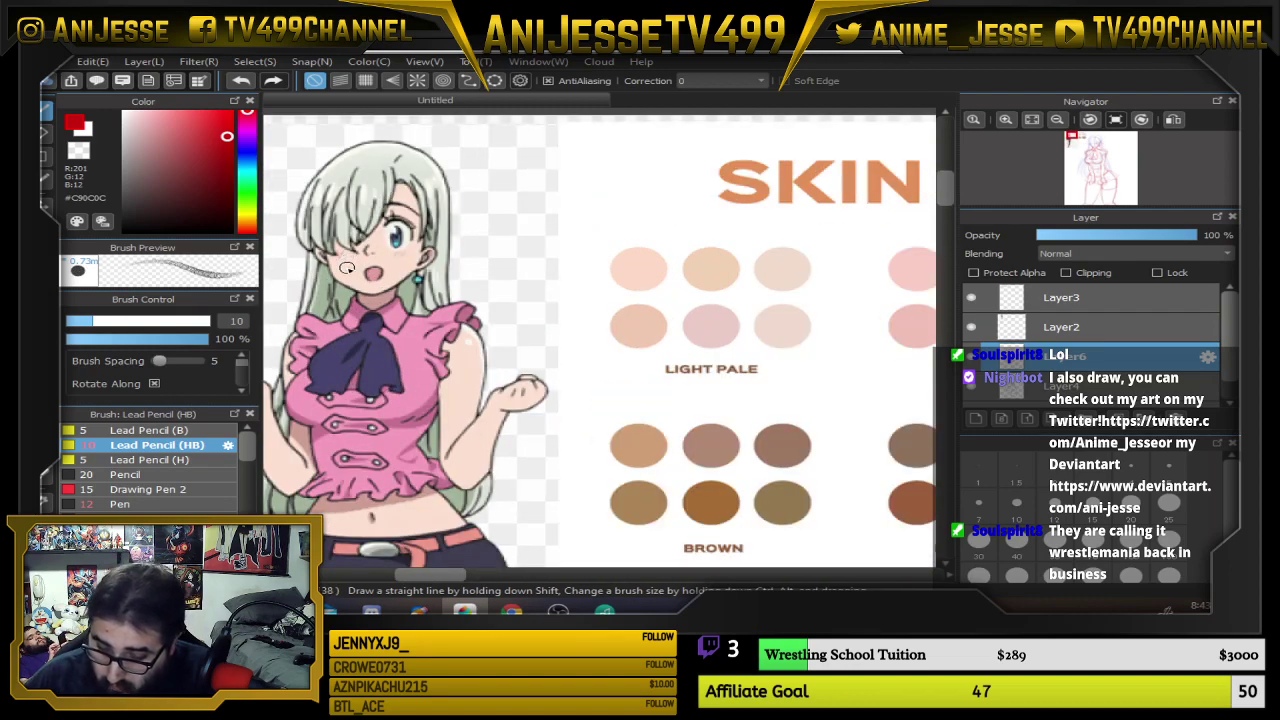
{"action": "scroll", "coordinate": [609, 371], "scroll_direction": "down", "scroll_amount": 3}
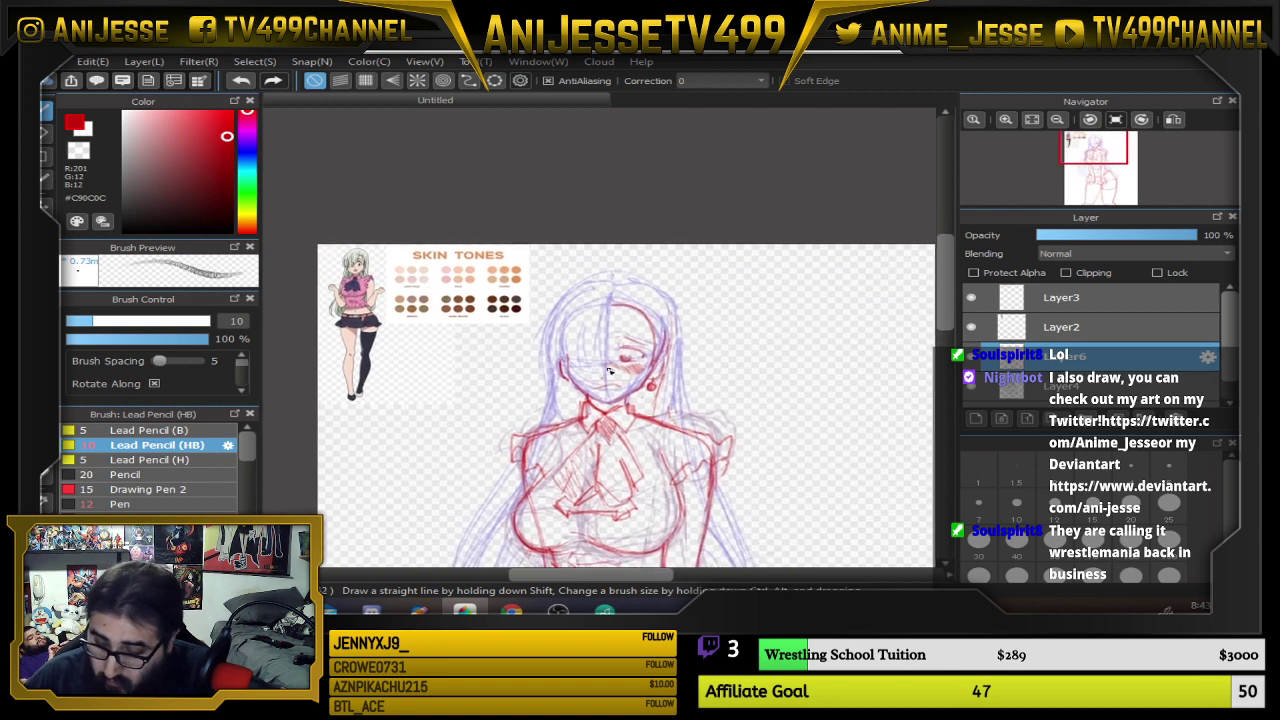
{"action": "scroll", "coordinate": [609, 371], "scroll_direction": "up", "scroll_amount": 2}
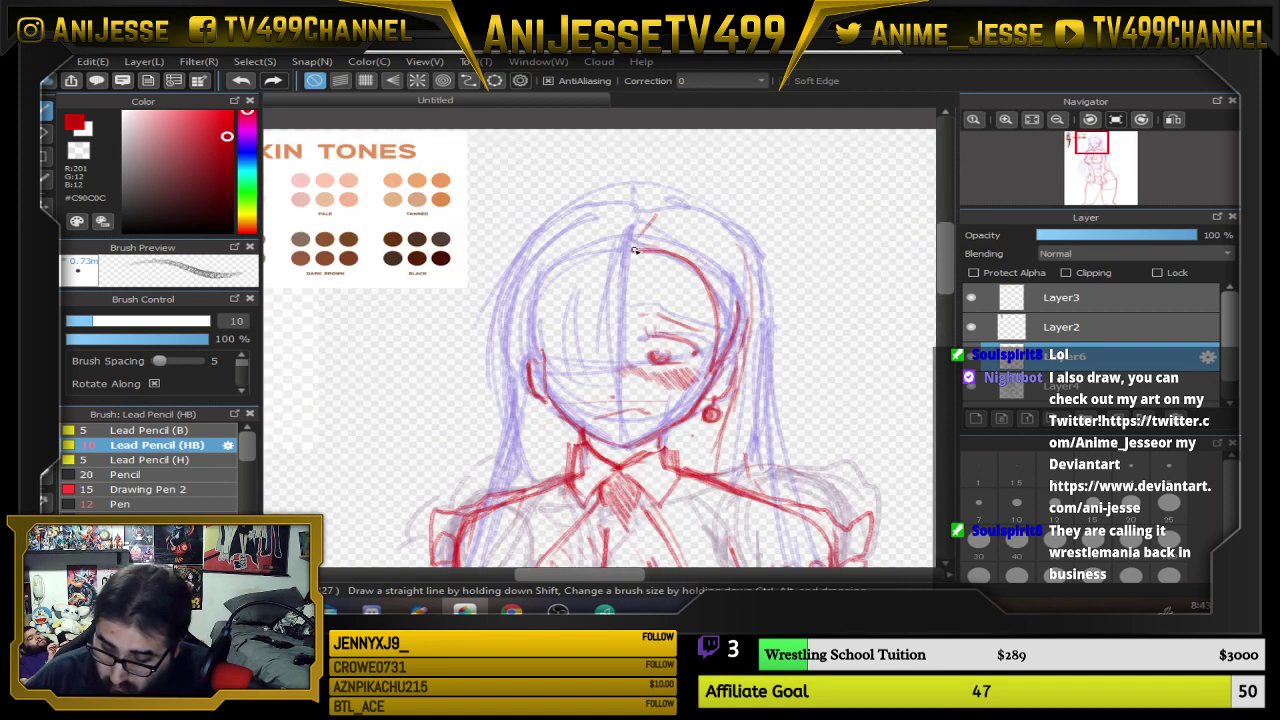
{"action": "left_click_drag", "start_coordinate": [632, 249], "coordinate": [619, 354]}
{"action": "mouse_move", "coordinate": [513, 407]}
{"action": "left_mouse_down"}
{"action": "mouse_move", "coordinate": [582, 302]}
{"action": "mouse_move", "coordinate": [549, 372]}
{"action": "mouse_move", "coordinate": [567, 400]}
{"action": "left_mouse_up"}
{"action": "left_click_drag", "start_coordinate": [564, 325], "coordinate": [578, 388]}
{"action": "mouse_move", "coordinate": [535, 341]}
{"action": "left_mouse_down"}
{"action": "mouse_move", "coordinate": [511, 405]}
{"action": "mouse_move", "coordinate": [506, 290]}
{"action": "left_mouse_up"}
Outline the outer hair on the left side of the head from the ear up over the crown
{"action": "left_click_drag", "start_coordinate": [510, 396], "coordinate": [530, 254]}
{"action": "left_click_drag", "start_coordinate": [510, 298], "coordinate": [605, 198]}
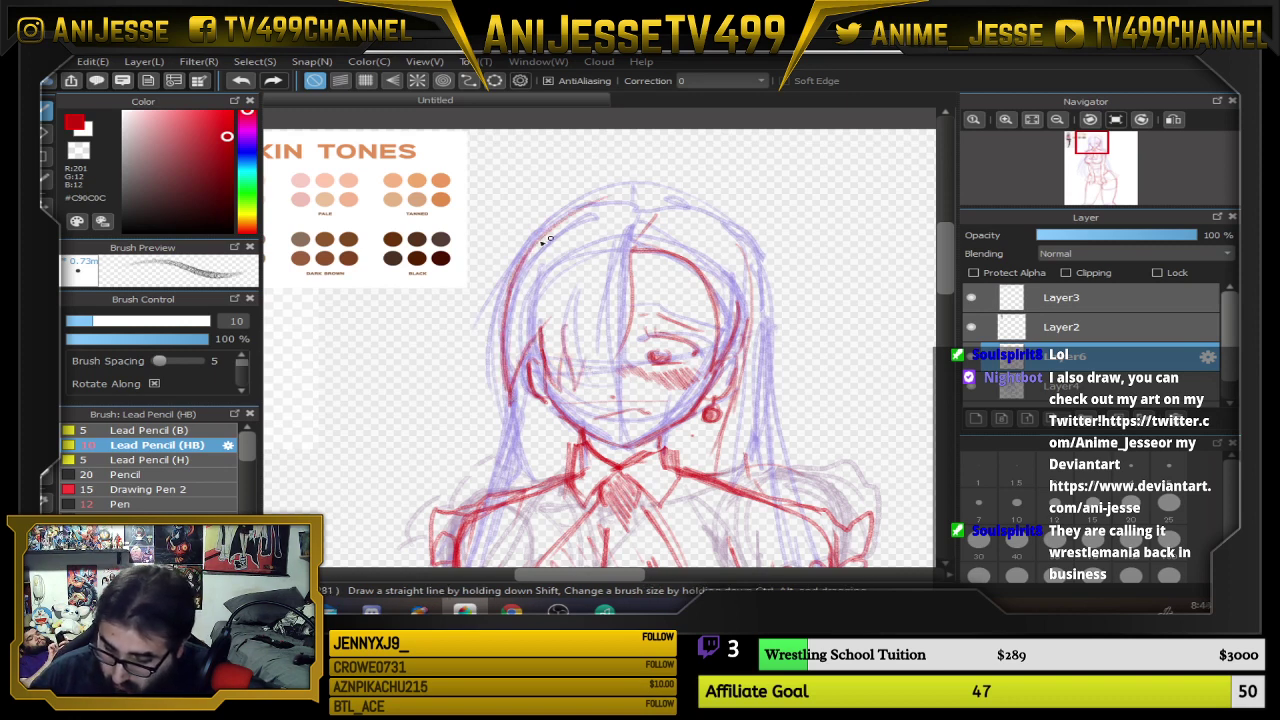
{"action": "mouse_move", "coordinate": [545, 242]}
{"action": "left_mouse_down"}
{"action": "mouse_move", "coordinate": [652, 189]}
{"action": "mouse_move", "coordinate": [549, 250]}
{"action": "left_mouse_up"}
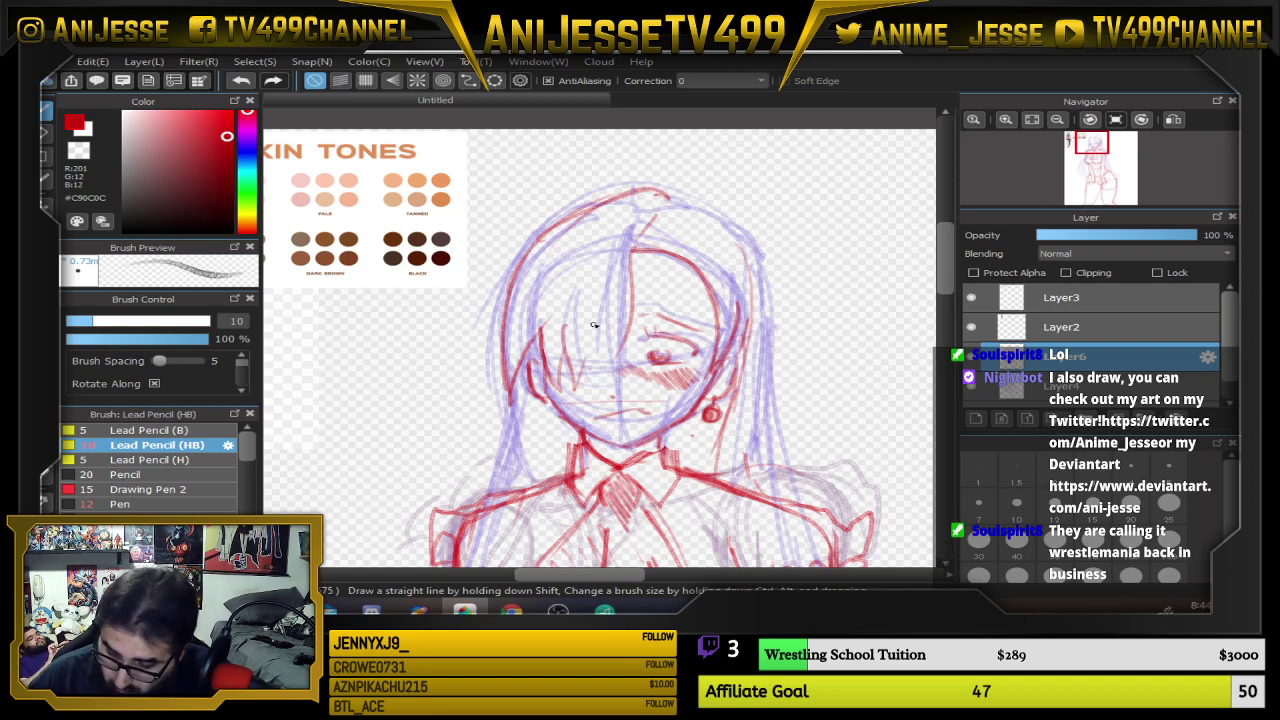
Add inner strands to the fringe over the covered eye and curved strands along the upper left of the hair
{"action": "left_click_drag", "start_coordinate": [594, 324], "coordinate": [606, 390]}
{"action": "left_click_drag", "start_coordinate": [612, 346], "coordinate": [606, 390]}
{"action": "left_click_drag", "start_coordinate": [543, 304], "coordinate": [605, 226]}
{"action": "left_click_drag", "start_coordinate": [545, 293], "coordinate": [593, 233]}
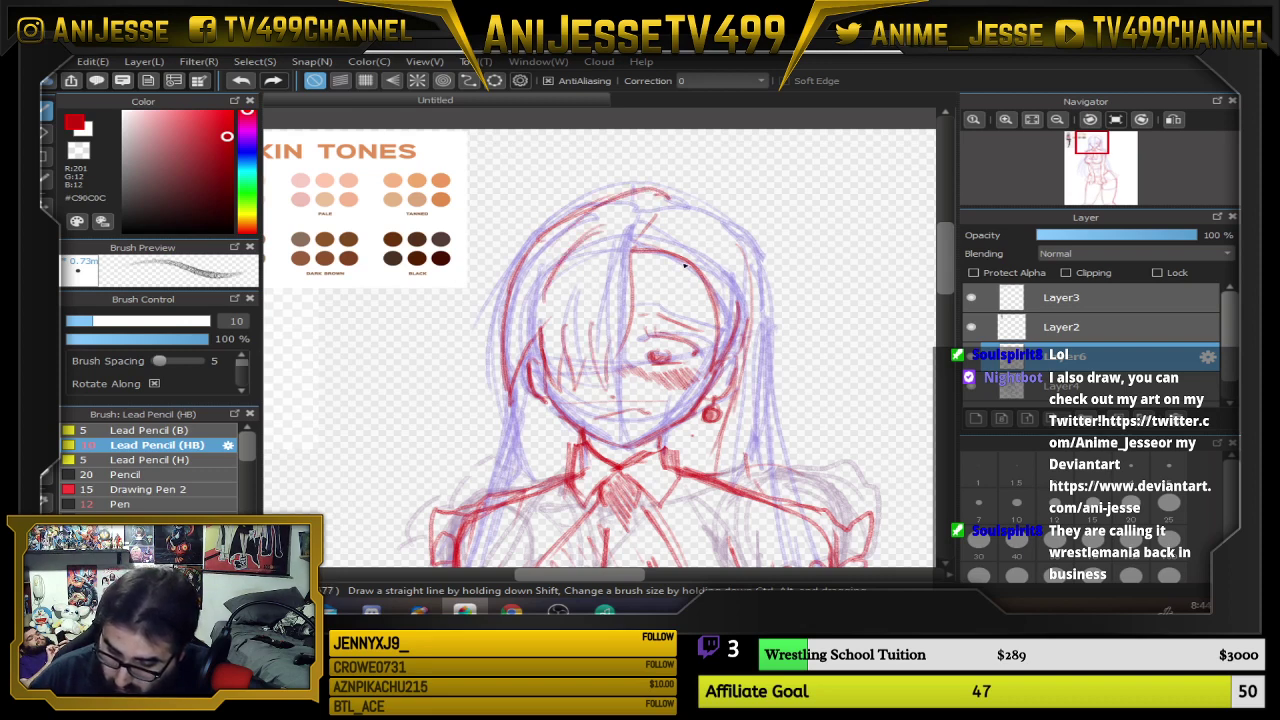
Outline the outer hair from the crown down the right side to the shoulder, and add strands falling below the left ear
{"action": "mouse_move", "coordinate": [678, 198]}
{"action": "left_mouse_down"}
{"action": "mouse_move", "coordinate": [741, 230]}
{"action": "mouse_move", "coordinate": [768, 300]}
{"action": "left_mouse_up"}
{"action": "left_click_drag", "start_coordinate": [756, 256], "coordinate": [766, 390]}
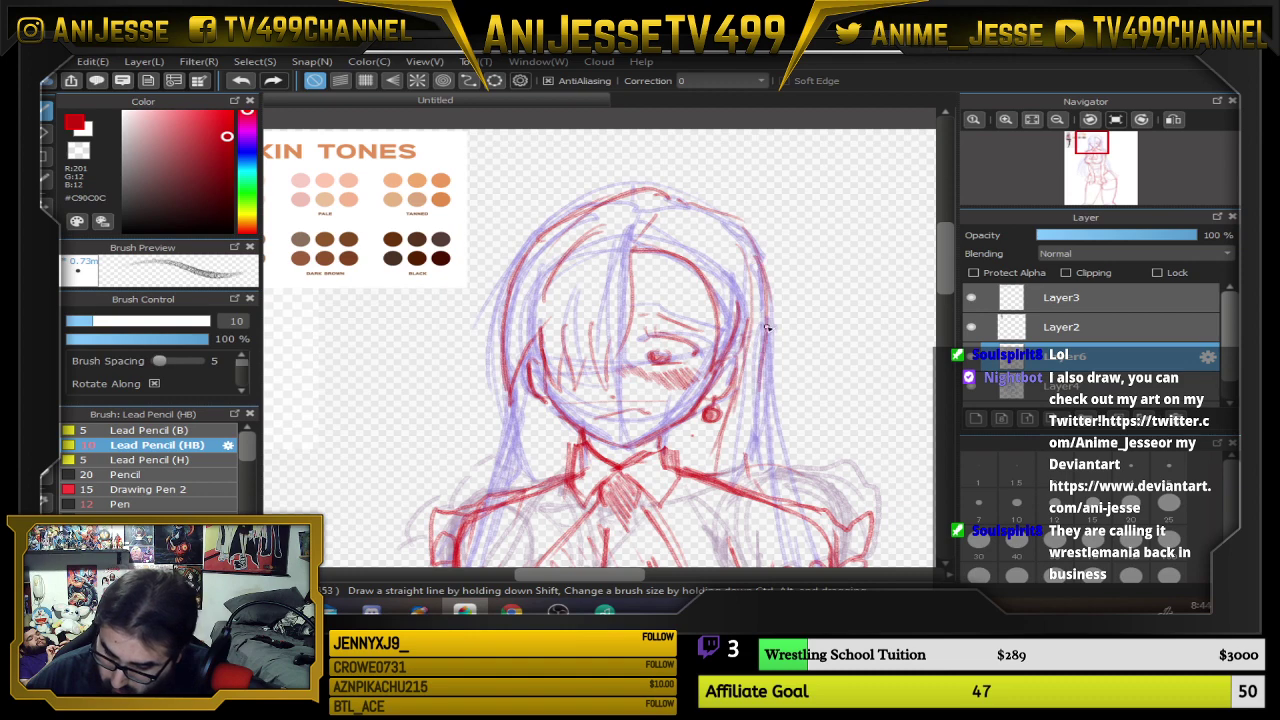
{"action": "left_click_drag", "start_coordinate": [768, 328], "coordinate": [762, 508]}
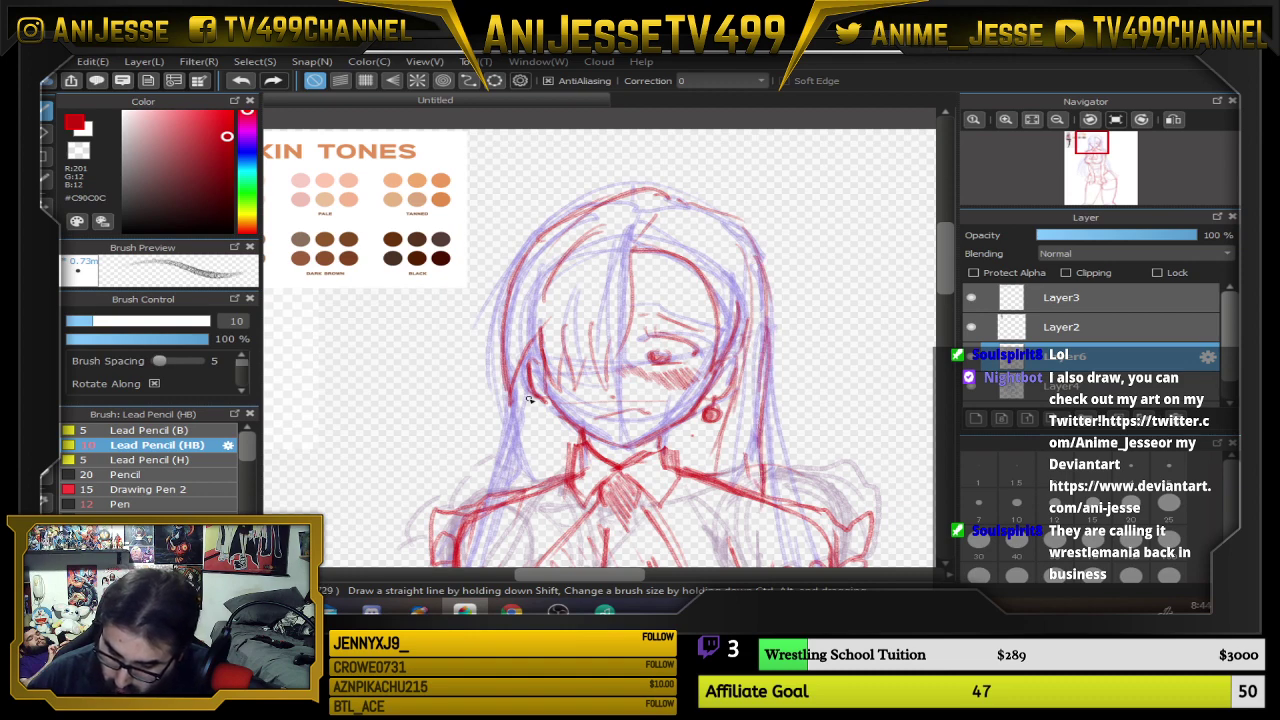
{"action": "left_click_drag", "start_coordinate": [531, 398], "coordinate": [508, 502]}
{"action": "left_click_drag", "start_coordinate": [526, 428], "coordinate": [511, 486]}
{"action": "left_click_drag", "start_coordinate": [550, 409], "coordinate": [527, 487]}
Draw the long outer lock of hair sweeping down past the left arm, trying an inner strand and undoing it
{"action": "left_click_drag", "start_coordinate": [738, 453], "coordinate": [704, 176]}
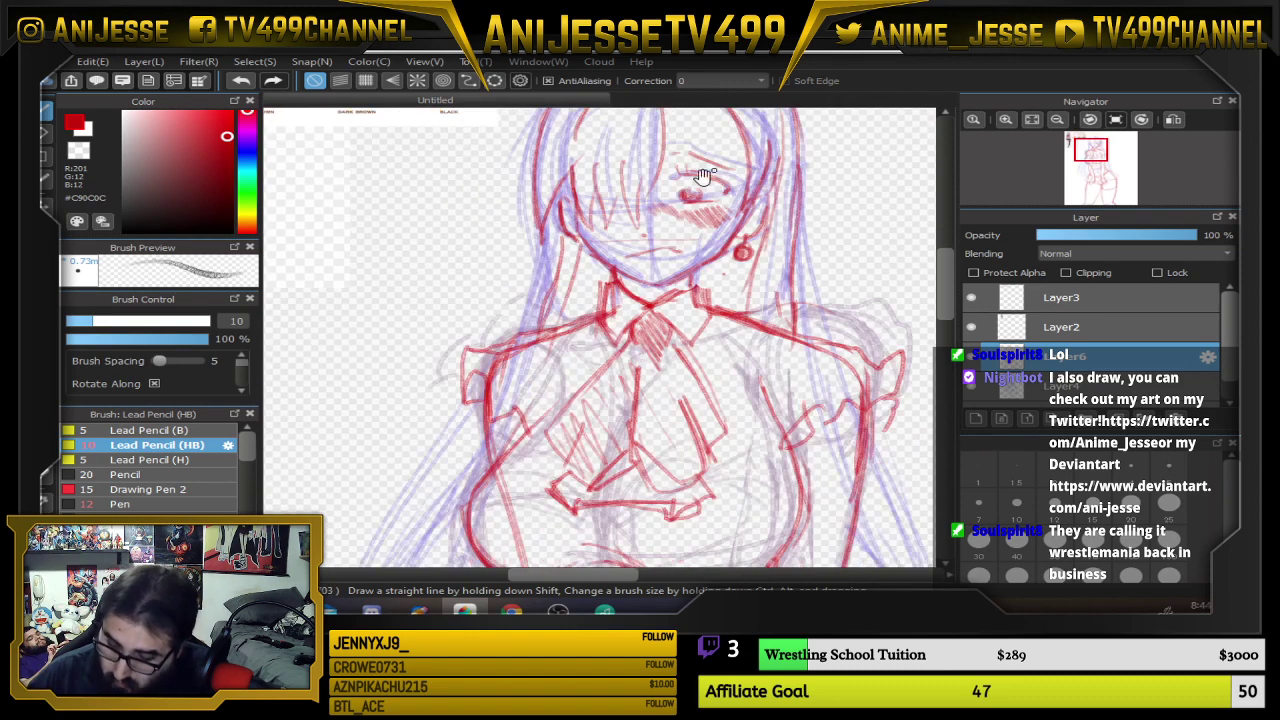
{"action": "left_click_drag", "start_coordinate": [635, 420], "coordinate": [733, 225]}
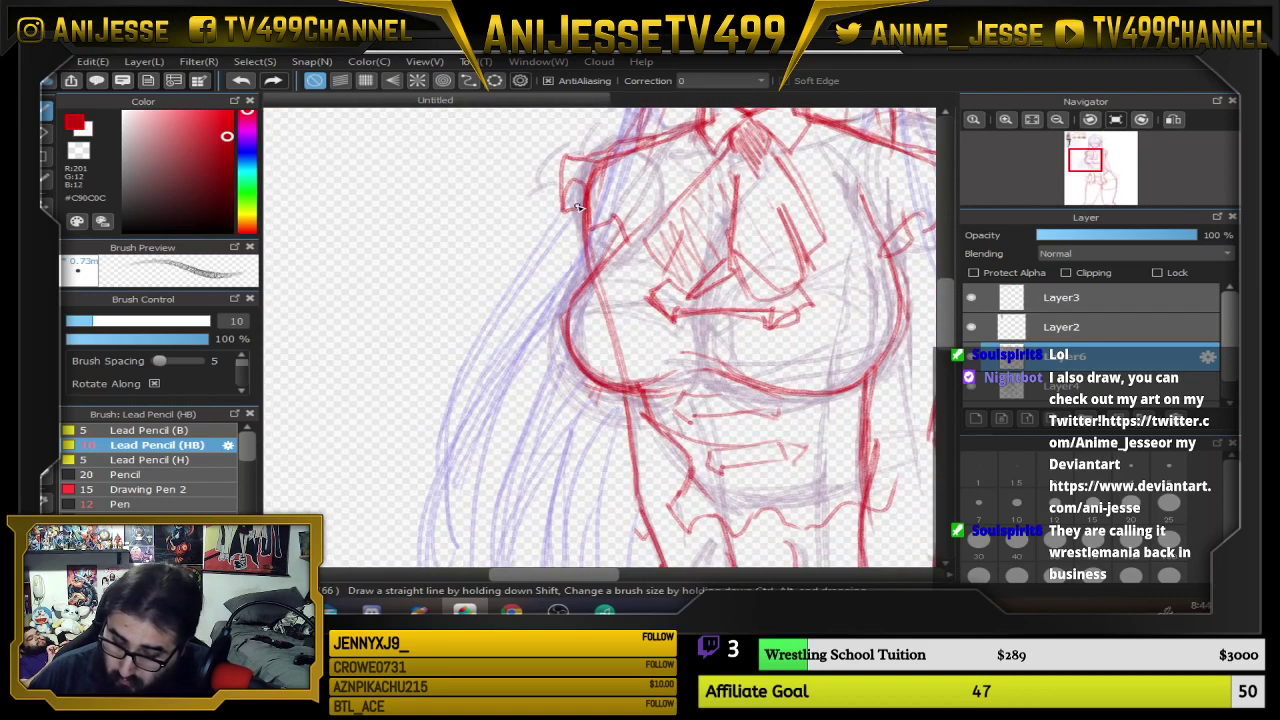
{"action": "mouse_move", "coordinate": [577, 207]}
{"action": "left_mouse_down"}
{"action": "mouse_move", "coordinate": [497, 328]}
{"action": "mouse_move", "coordinate": [443, 545]}
{"action": "left_mouse_up"}
{"action": "left_click_drag", "start_coordinate": [535, 330], "coordinate": [550, 236]}
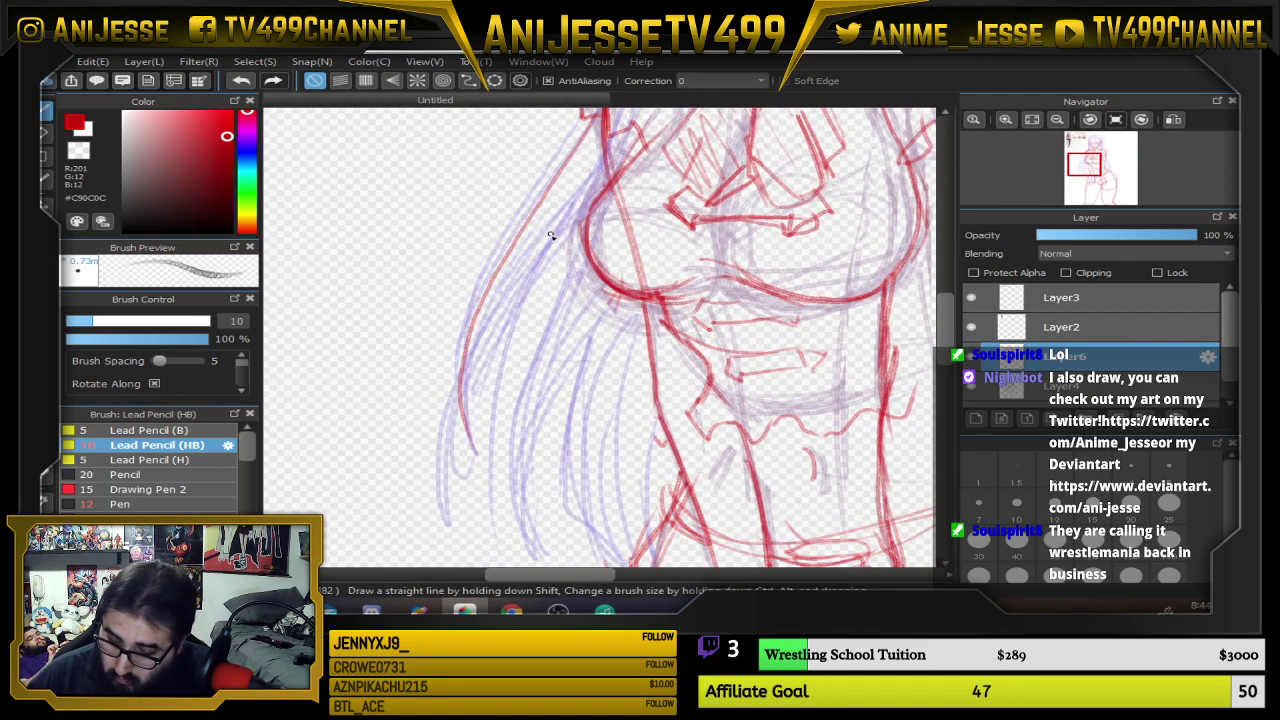
{"action": "mouse_move", "coordinate": [482, 450]}
{"action": "left_mouse_down"}
{"action": "mouse_move", "coordinate": [474, 383]}
{"action": "mouse_move", "coordinate": [495, 357]}
{"action": "left_mouse_up"}
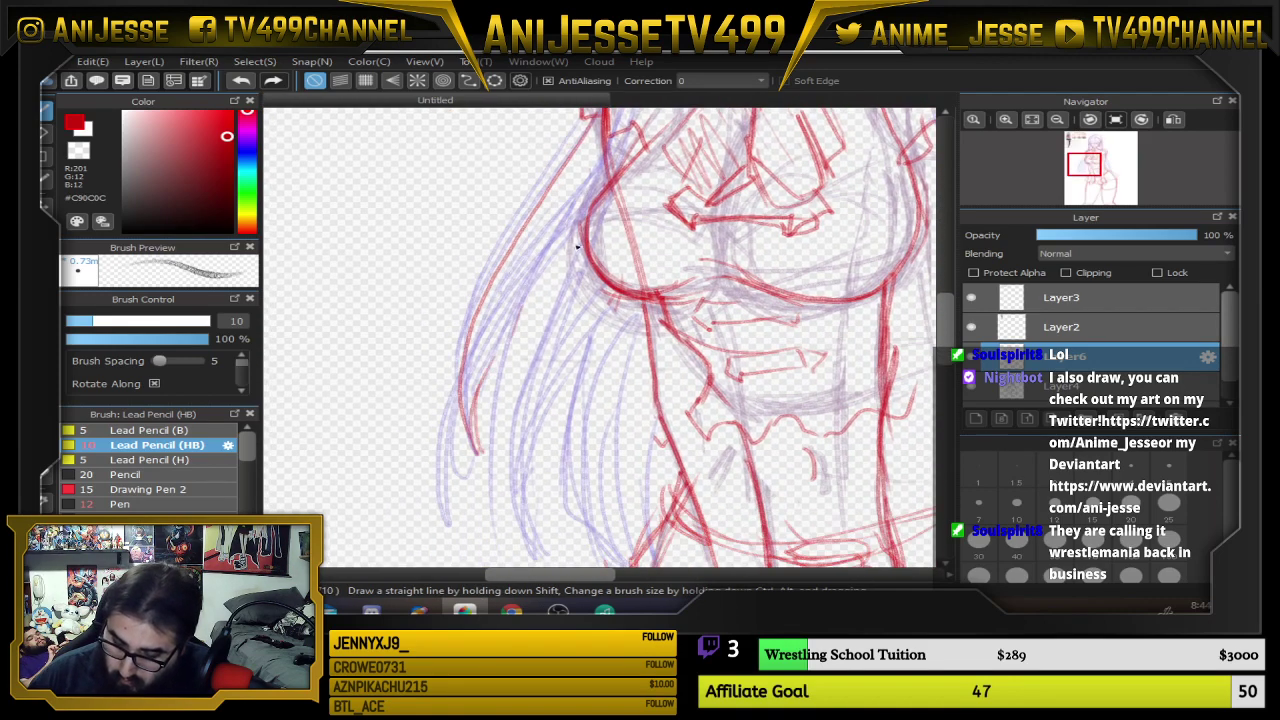
{"action": "mouse_move", "coordinate": [572, 188]}
{"action": "left_mouse_down"}
{"action": "mouse_move", "coordinate": [526, 303]}
{"action": "mouse_move", "coordinate": [480, 530]}
{"action": "left_mouse_up"}
{"action": "left_click_drag", "start_coordinate": [571, 421], "coordinate": [603, 337]}
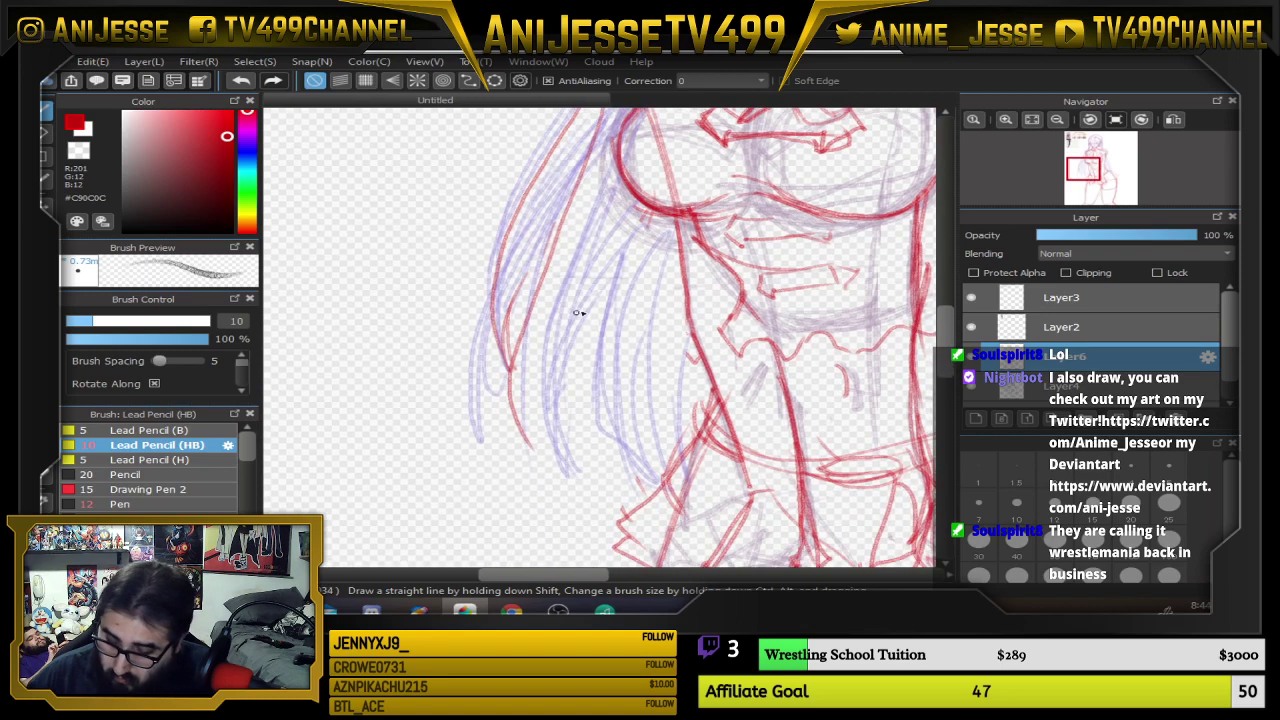
{"action": "key", "text": "ctrl+z"}
{"action": "scroll", "coordinate": [634, 318], "scroll_direction": "down", "scroll_amount": 1}
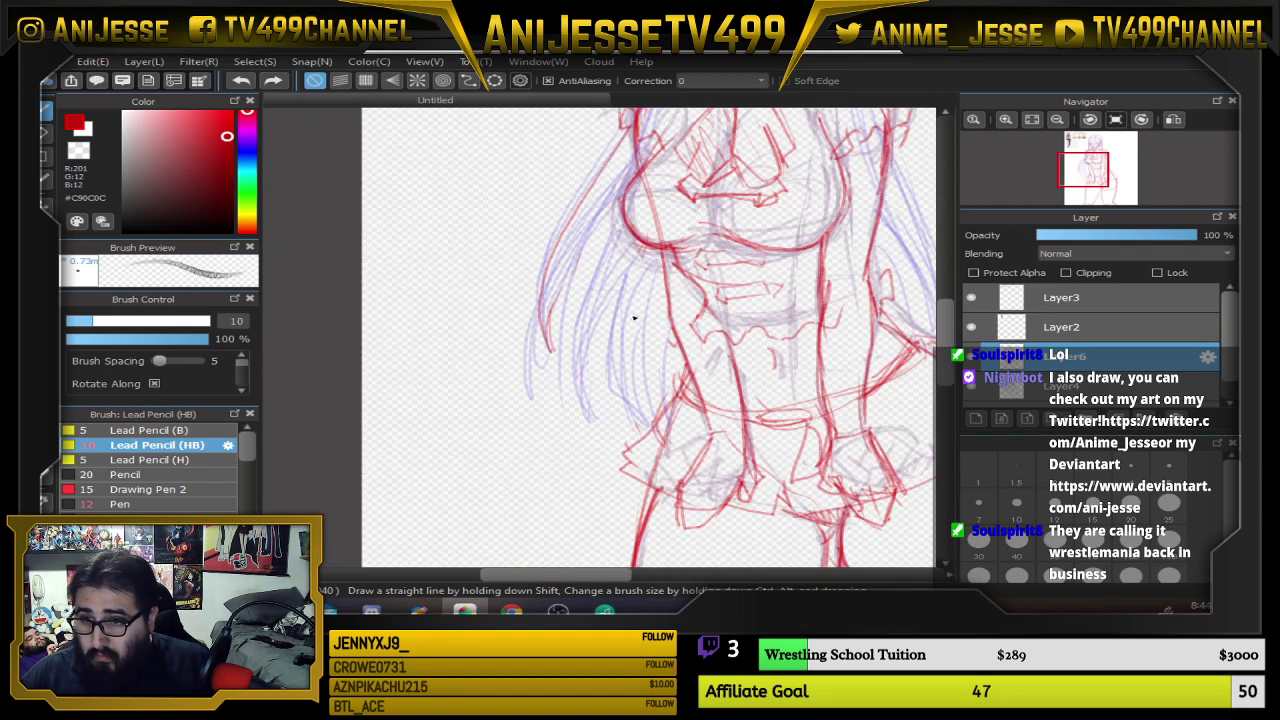
Retrace the edge of the long left lock from its tip upward and add an inner strand beside the bust
{"action": "key", "text": "ctrl+minus"}
{"action": "left_click_drag", "start_coordinate": [635, 297], "coordinate": [526, 440]}
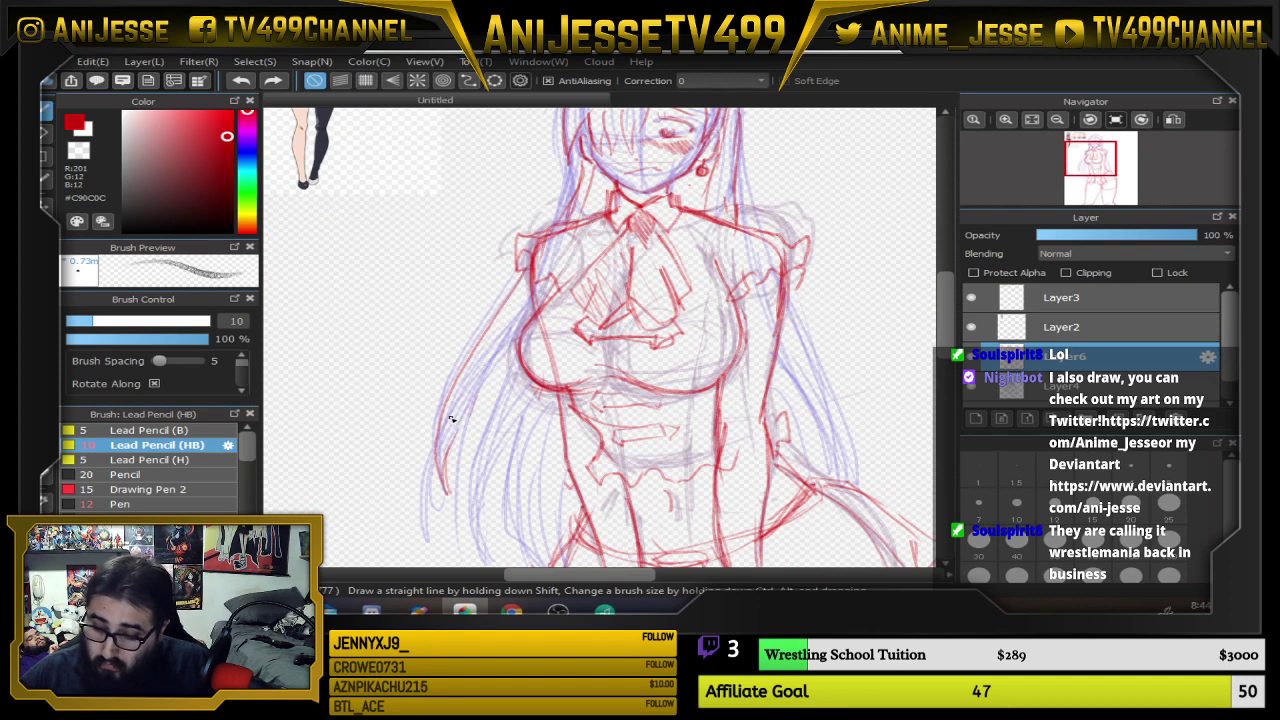
{"action": "mouse_move", "coordinate": [447, 482]}
{"action": "left_mouse_down"}
{"action": "mouse_move", "coordinate": [480, 374]}
{"action": "mouse_move", "coordinate": [512, 340]}
{"action": "mouse_move", "coordinate": [486, 398]}
{"action": "left_mouse_up"}
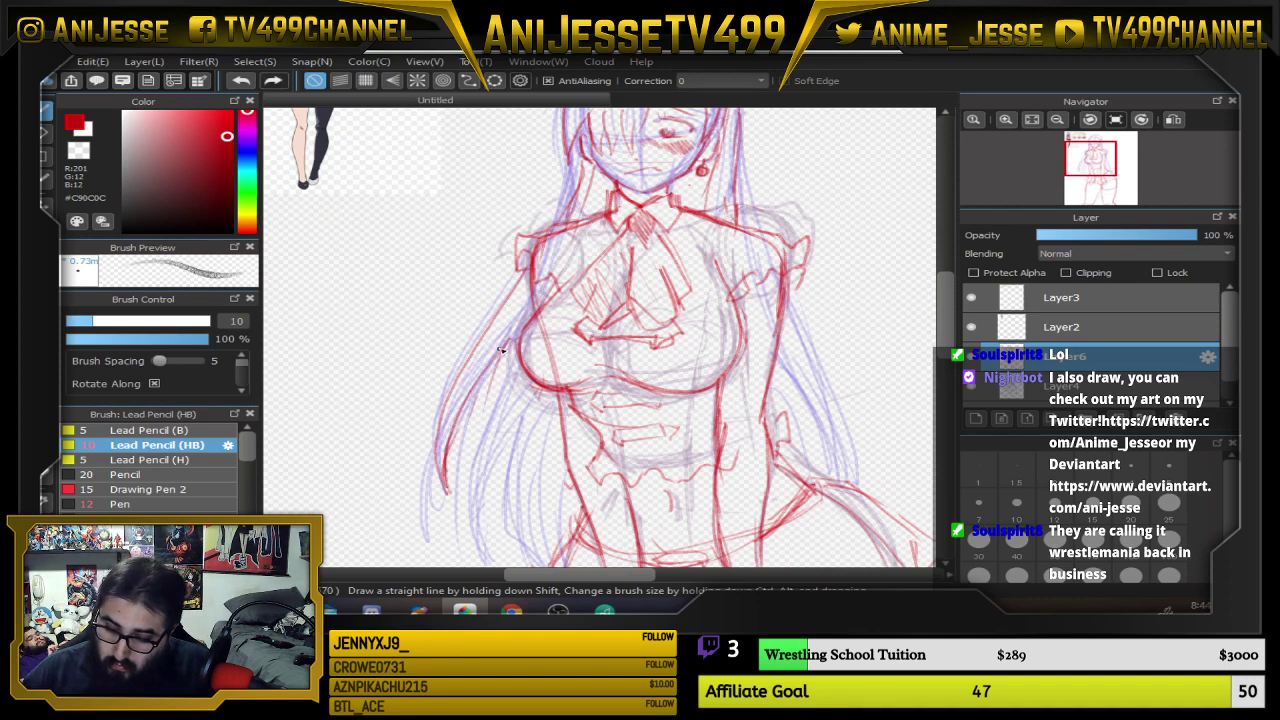
{"action": "left_click_drag", "start_coordinate": [508, 342], "coordinate": [474, 450]}
Fill the hair left of the waist with long curved strands following the underdrawing down toward the skirt
{"action": "left_click_drag", "start_coordinate": [552, 430], "coordinate": [565, 358]}
{"action": "mouse_move", "coordinate": [519, 290]}
{"action": "left_mouse_down"}
{"action": "mouse_move", "coordinate": [493, 373]}
{"action": "mouse_move", "coordinate": [498, 484]}
{"action": "left_mouse_up"}
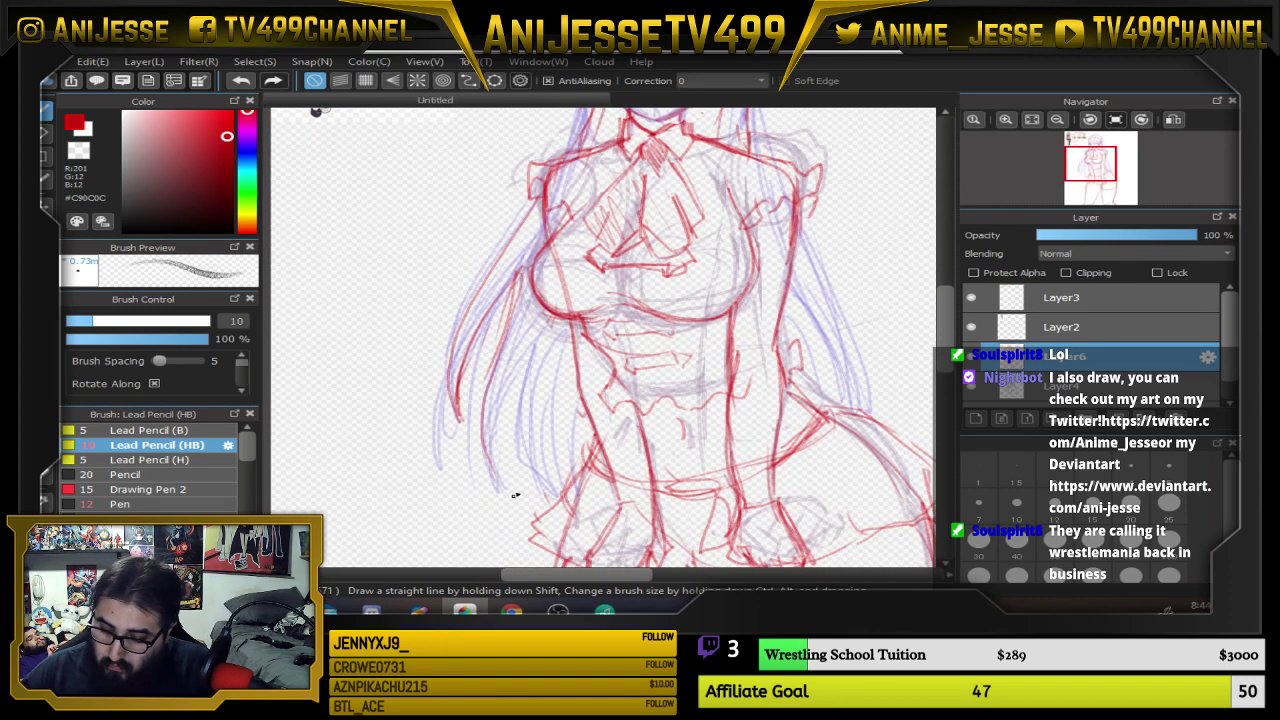
{"action": "mouse_move", "coordinate": [498, 378]}
{"action": "left_mouse_down"}
{"action": "mouse_move", "coordinate": [532, 506]}
{"action": "mouse_move", "coordinate": [514, 452]}
{"action": "mouse_move", "coordinate": [522, 430]}
{"action": "mouse_move", "coordinate": [538, 487]}
{"action": "mouse_move", "coordinate": [527, 426]}
{"action": "left_mouse_up"}
{"action": "mouse_move", "coordinate": [548, 327]}
{"action": "left_mouse_down"}
{"action": "mouse_move", "coordinate": [527, 414]}
{"action": "mouse_move", "coordinate": [552, 490]}
{"action": "left_mouse_up"}
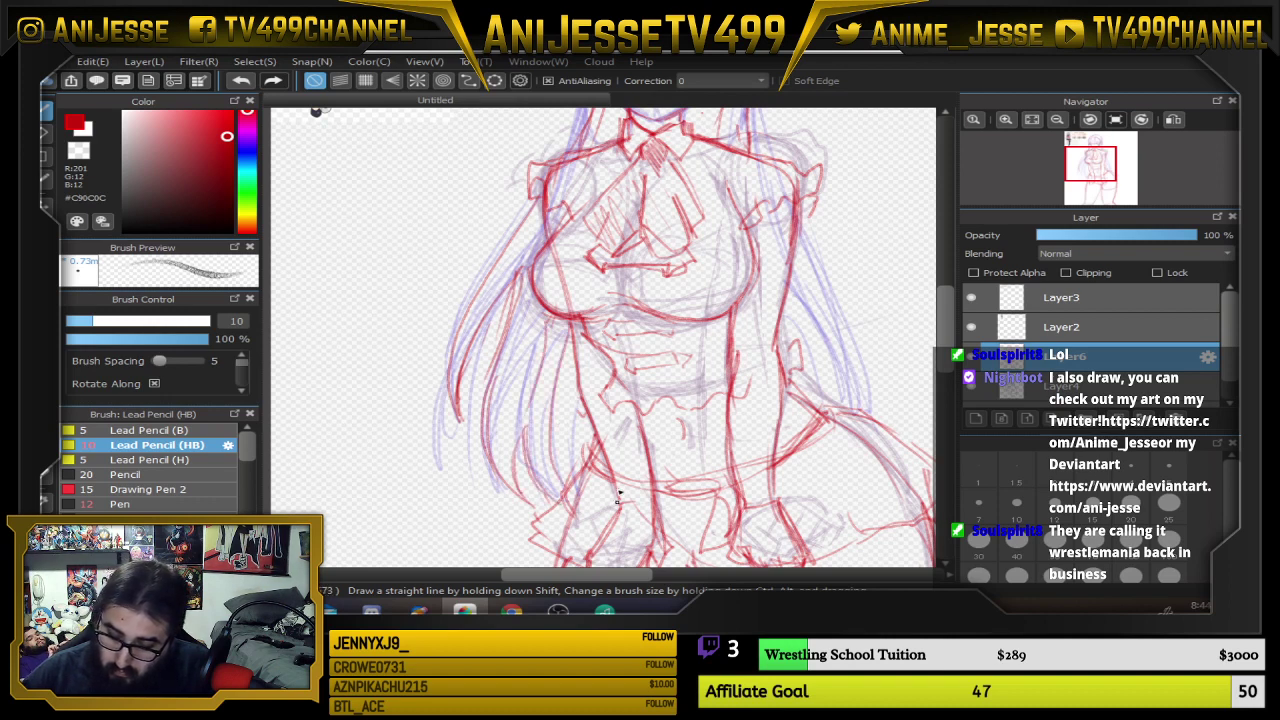
{"action": "left_click_drag", "start_coordinate": [512, 290], "coordinate": [474, 387]}
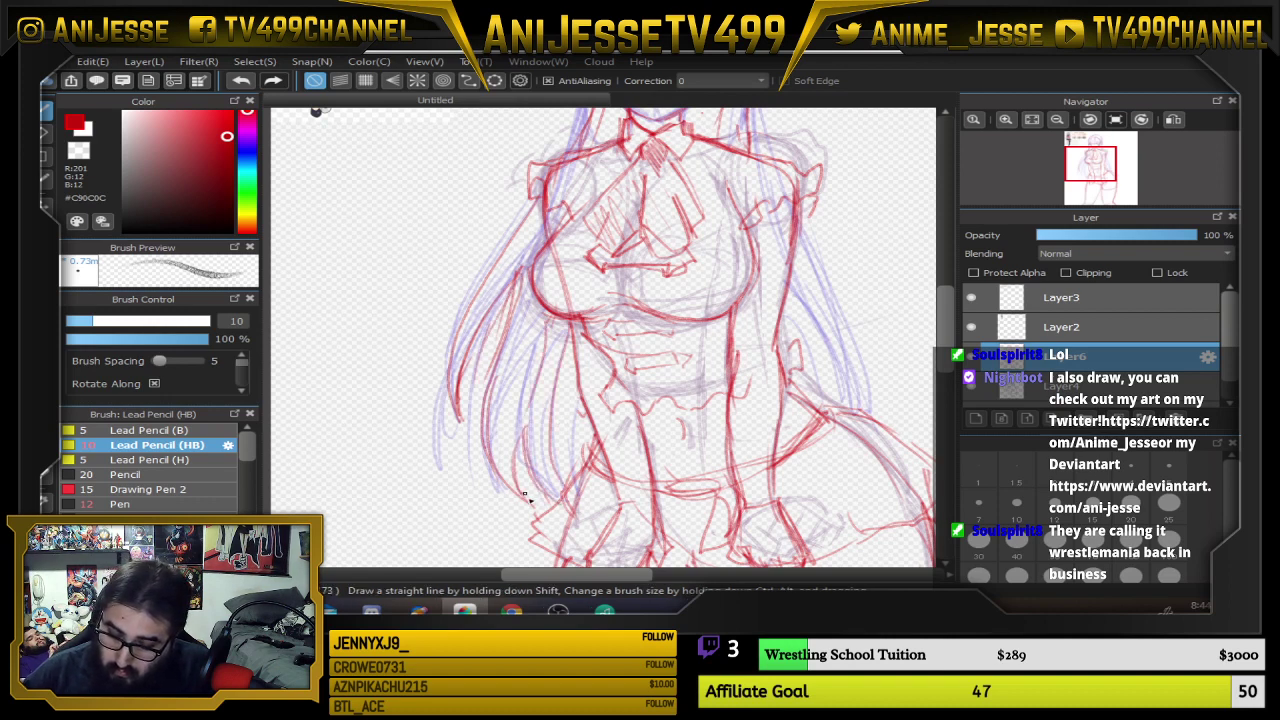
{"action": "left_click_drag", "start_coordinate": [529, 503], "coordinate": [504, 332]}
{"action": "mouse_move", "coordinate": [457, 418]}
{"action": "left_mouse_down"}
{"action": "mouse_move", "coordinate": [485, 308]}
{"action": "mouse_move", "coordinate": [520, 260]}
{"action": "left_mouse_up"}
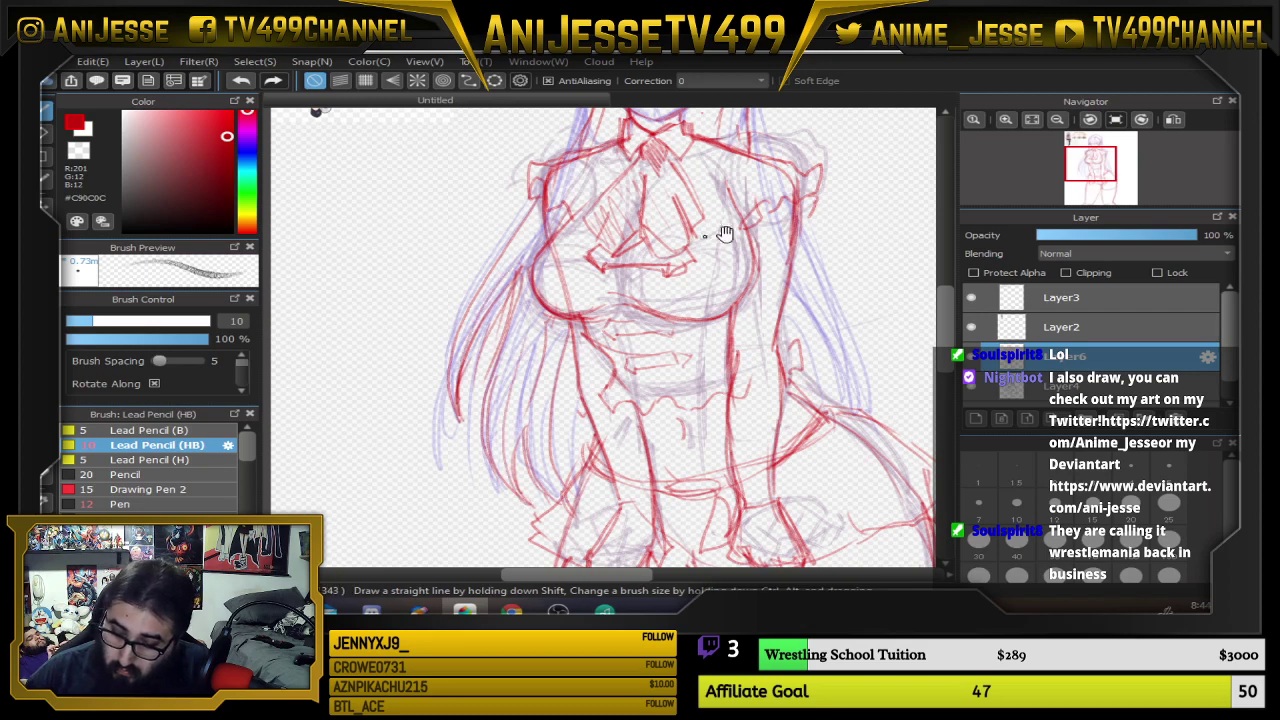
Add outer strands along the far left edge of the hair, starting from beside the upper arm
{"action": "left_click_drag", "start_coordinate": [725, 234], "coordinate": [653, 359]}
{"action": "mouse_move", "coordinate": [385, 526]}
{"action": "left_mouse_down"}
{"action": "mouse_move", "coordinate": [402, 429]}
{"action": "mouse_move", "coordinate": [479, 311]}
{"action": "left_mouse_up"}
{"action": "left_click_drag", "start_coordinate": [471, 323], "coordinate": [398, 399]}
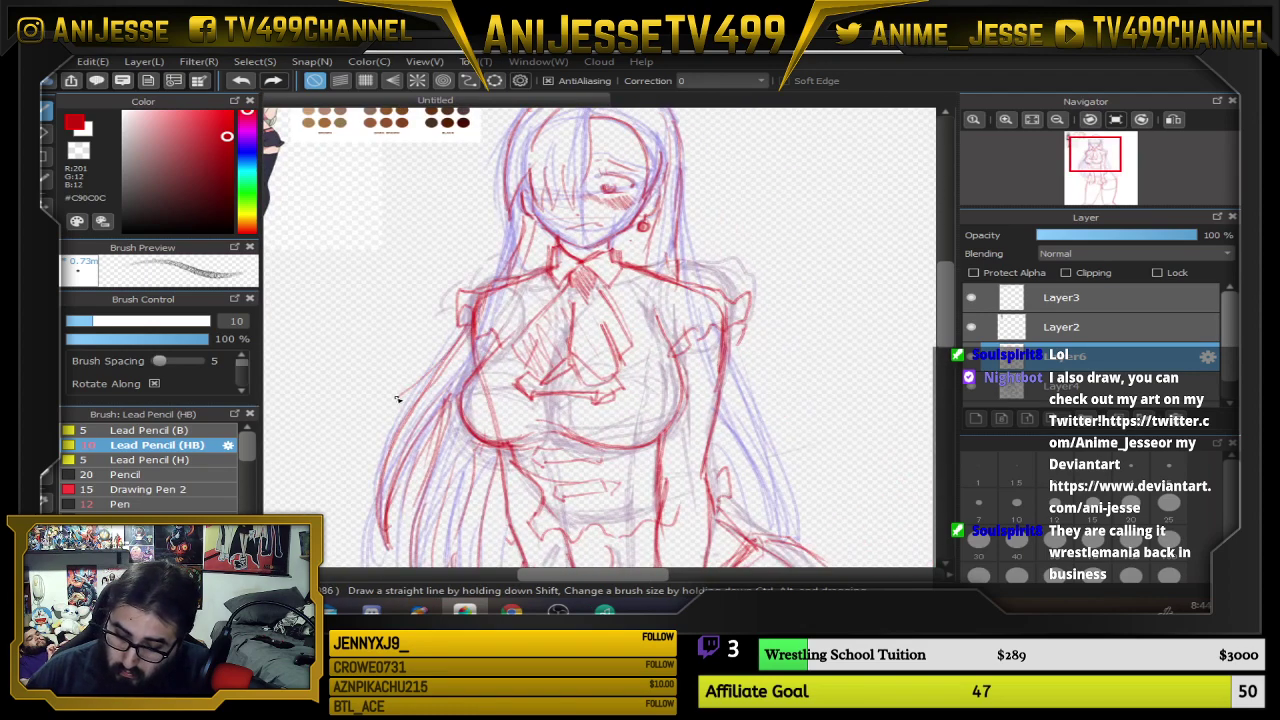
Draw the long hair strands falling behind the right arm from the sleeve toward the hip
{"action": "left_click_drag", "start_coordinate": [777, 322], "coordinate": [751, 266]}
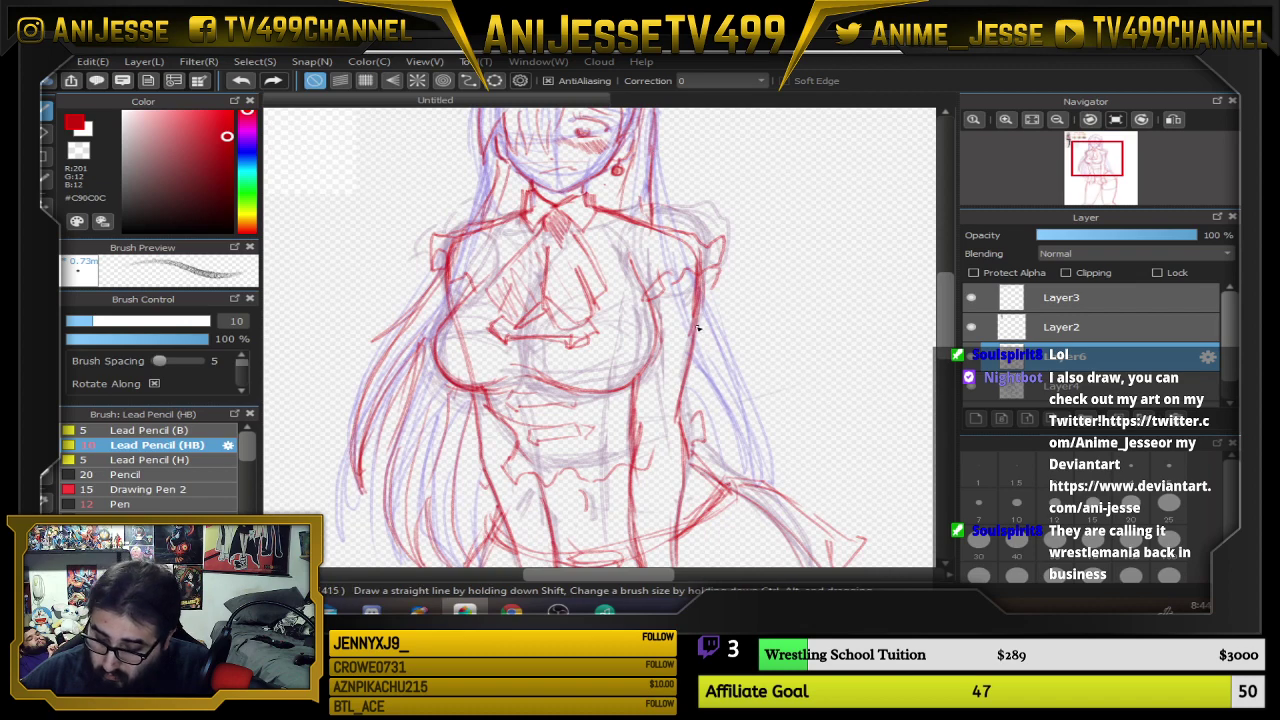
{"action": "mouse_move", "coordinate": [698, 328]}
{"action": "left_mouse_down"}
{"action": "mouse_move", "coordinate": [757, 482]}
{"action": "mouse_move", "coordinate": [704, 353]}
{"action": "left_mouse_up"}
{"action": "left_click_drag", "start_coordinate": [712, 398], "coordinate": [750, 484]}
Review the whole figure and hide the blue underdrawing on Layer4
{"action": "scroll", "coordinate": [693, 362], "scroll_direction": "down", "scroll_amount": 4}
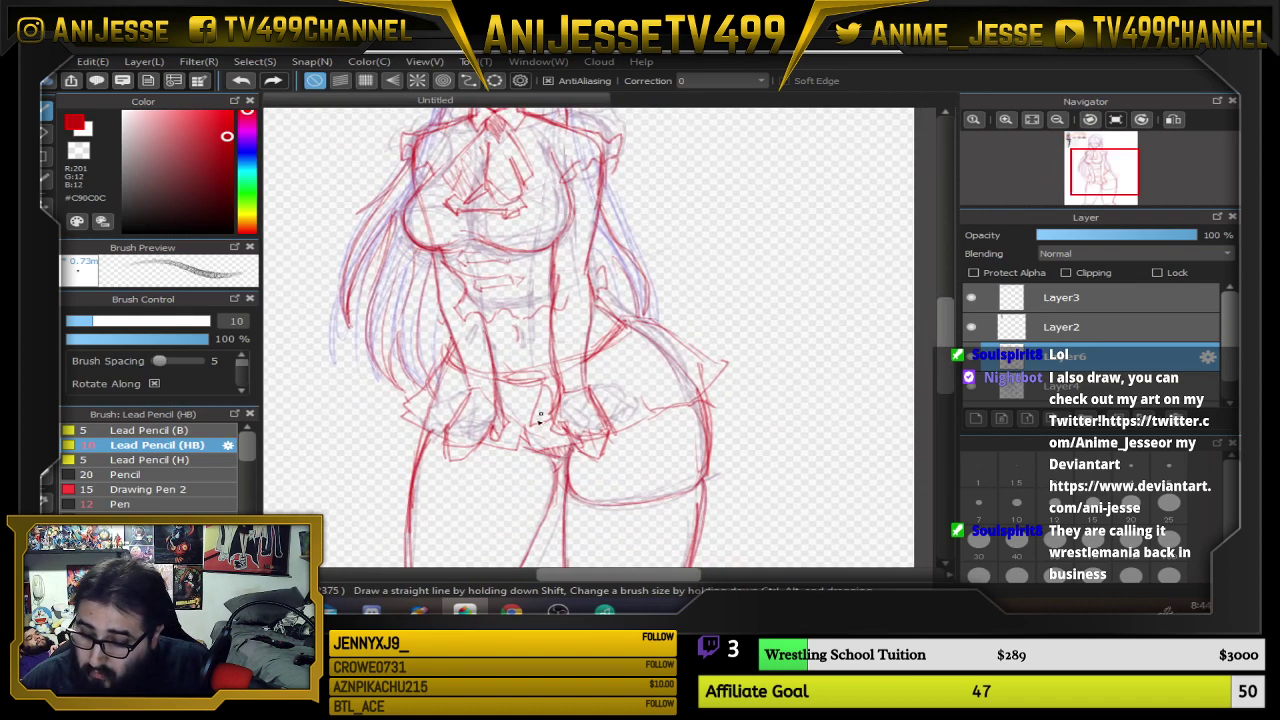
{"action": "left_click_drag", "start_coordinate": [590, 383], "coordinate": [589, 416]}
{"action": "scroll", "coordinate": [543, 272], "scroll_direction": "up", "scroll_amount": 2}
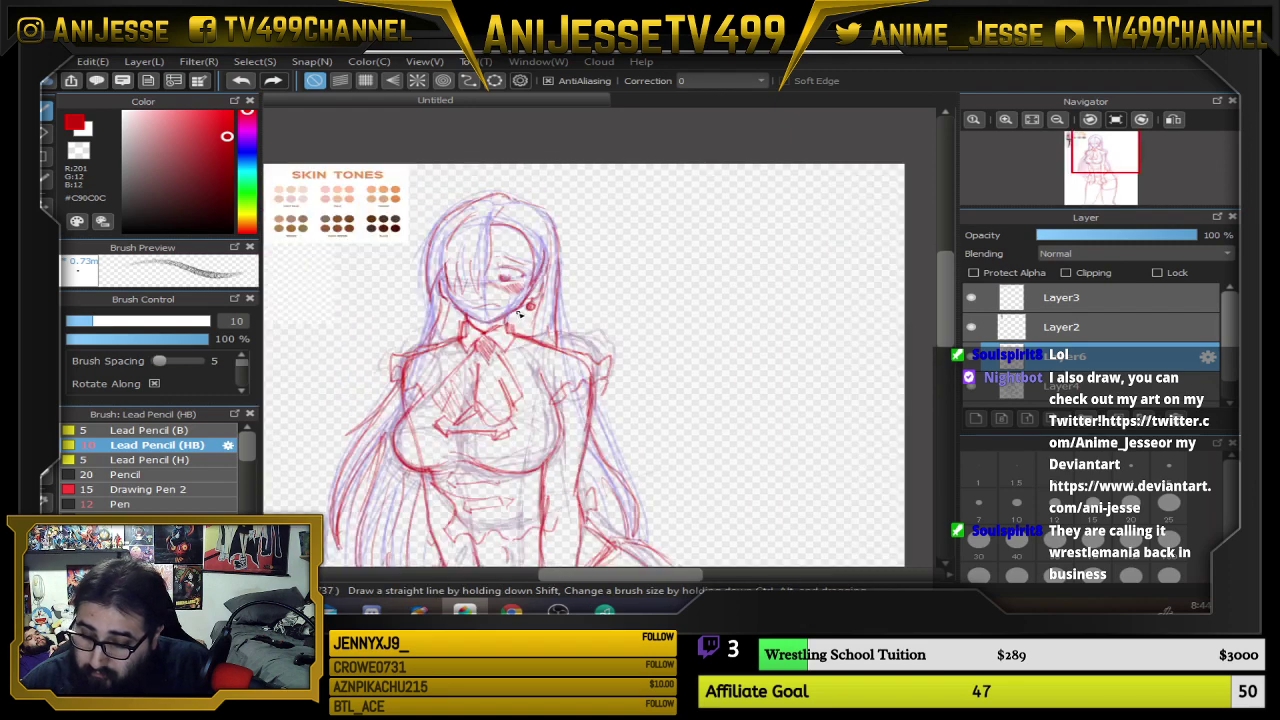
{"action": "scroll", "coordinate": [518, 316], "scroll_direction": "down", "scroll_amount": 4}
{"action": "left_click_drag", "start_coordinate": [537, 361], "coordinate": [546, 347]}
{"action": "scroll", "coordinate": [526, 337], "scroll_direction": "up", "scroll_amount": 2}
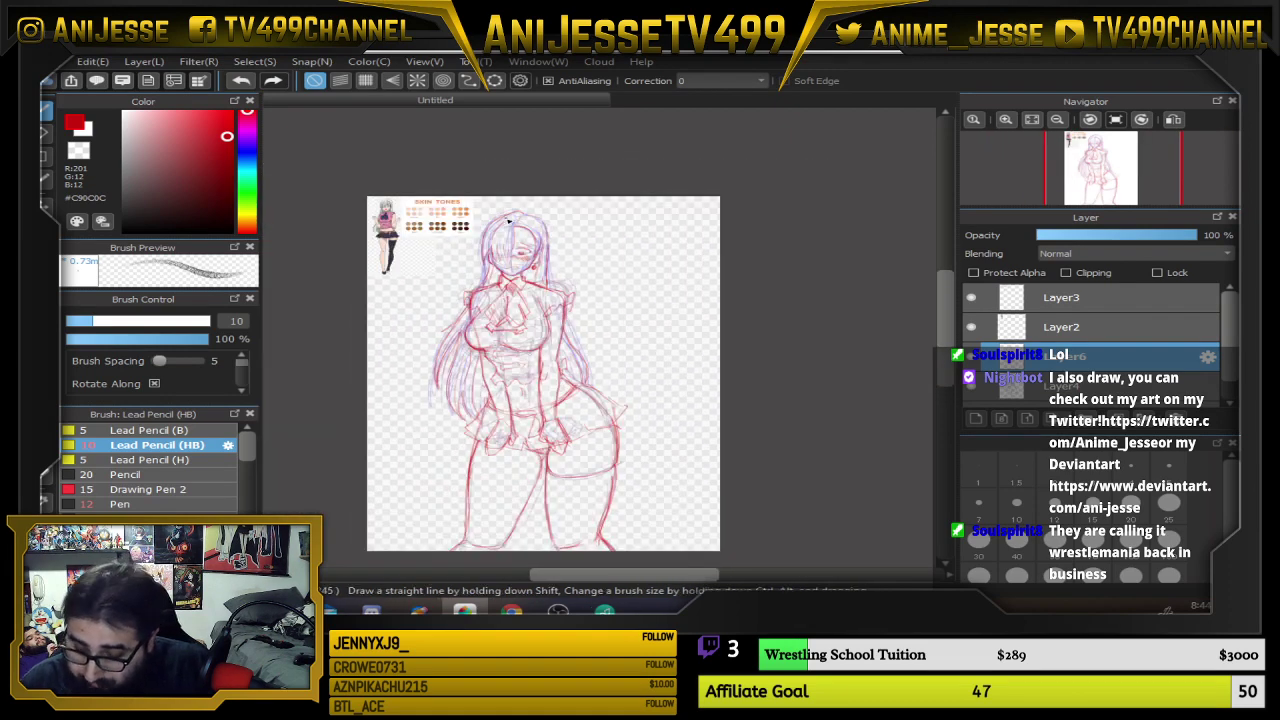
{"action": "scroll", "coordinate": [526, 337], "scroll_direction": "up", "scroll_amount": 1}
{"action": "left_click", "coordinate": [972, 386]}
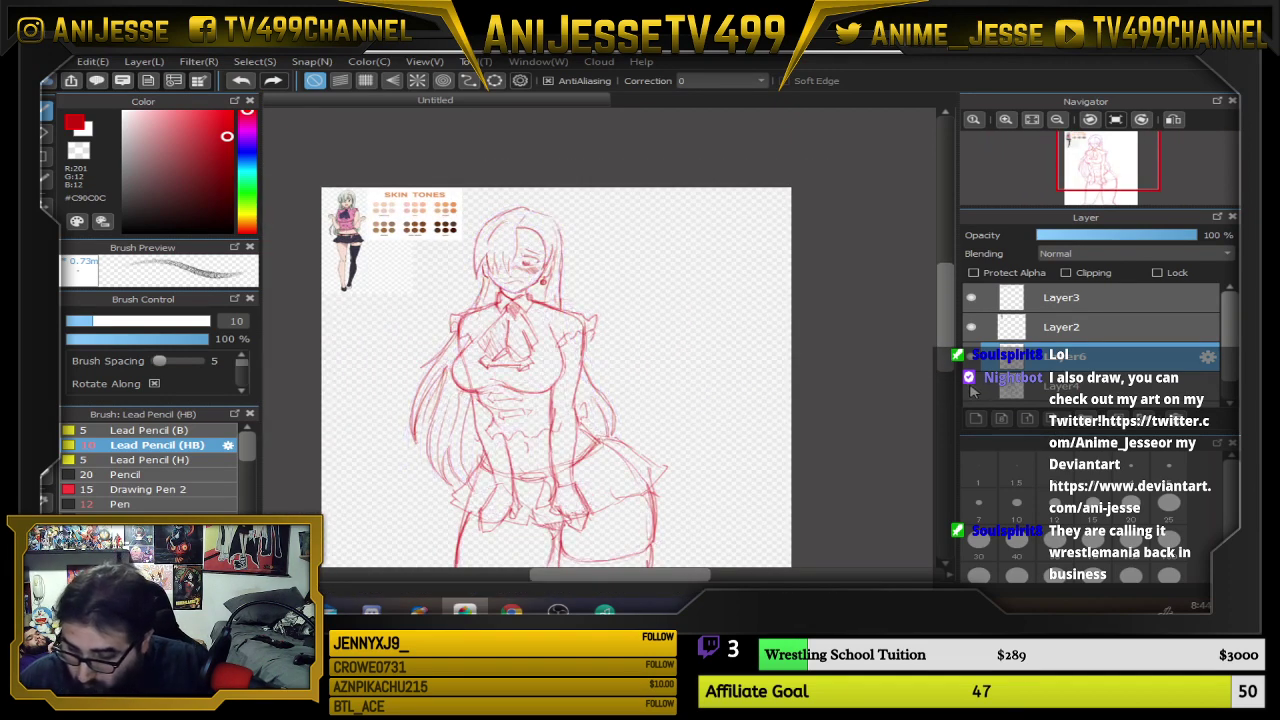
Erase the character's mouth and redraw it as a small wavy frown
{"action": "left_click_drag", "start_coordinate": [565, 376], "coordinate": [562, 371]}
{"action": "scroll", "coordinate": [562, 370], "scroll_direction": "up", "scroll_amount": 2}
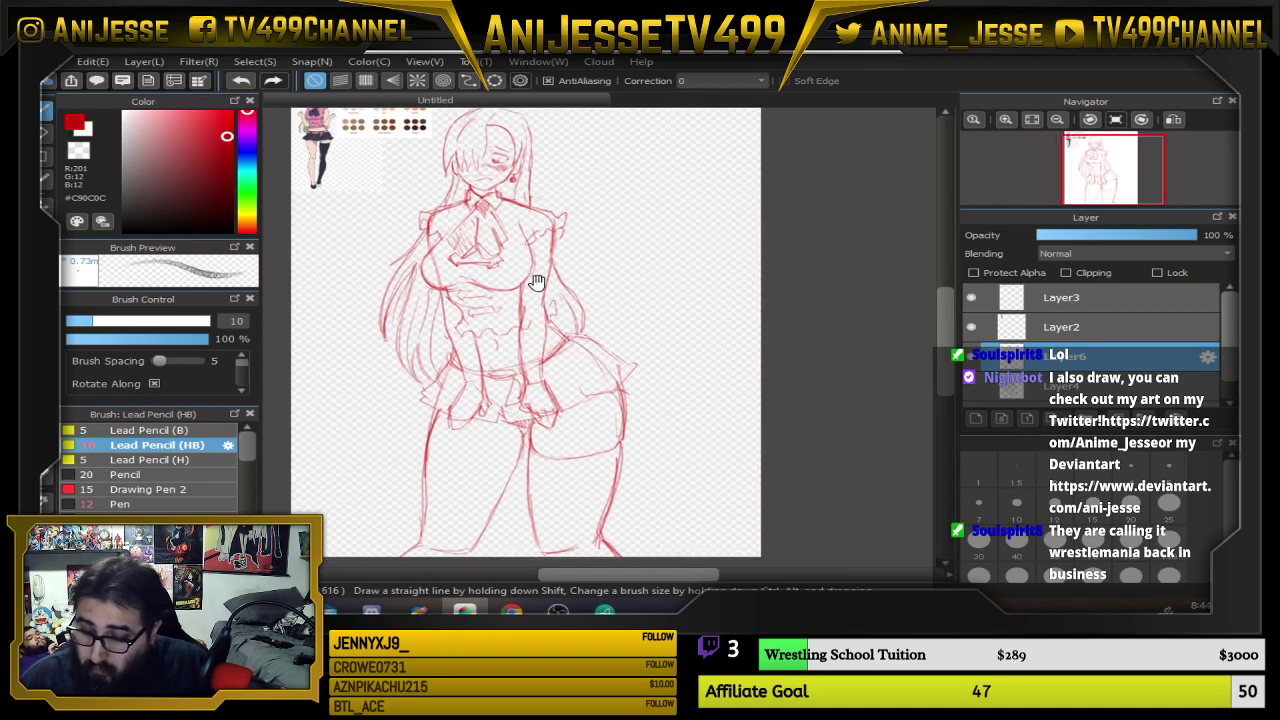
{"action": "scroll", "coordinate": [516, 228], "scroll_direction": "up", "scroll_amount": 1}
{"action": "mouse_move", "coordinate": [482, 164]}
{"action": "left_mouse_down"}
{"action": "mouse_move", "coordinate": [558, 181]}
{"action": "mouse_move", "coordinate": [579, 262]}
{"action": "mouse_move", "coordinate": [503, 170]}
{"action": "left_mouse_up"}
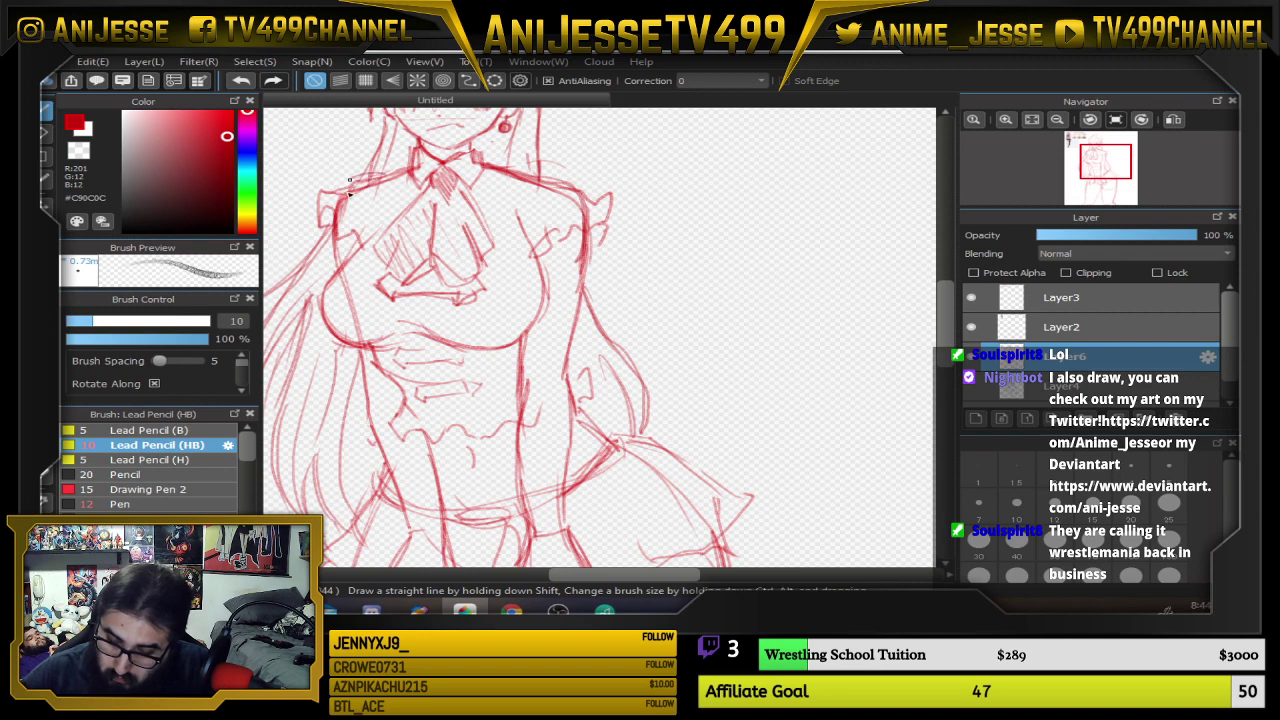
{"action": "left_click_drag", "start_coordinate": [628, 199], "coordinate": [650, 379]}
{"action": "scroll", "coordinate": [535, 372], "scroll_direction": "up", "scroll_amount": 2}
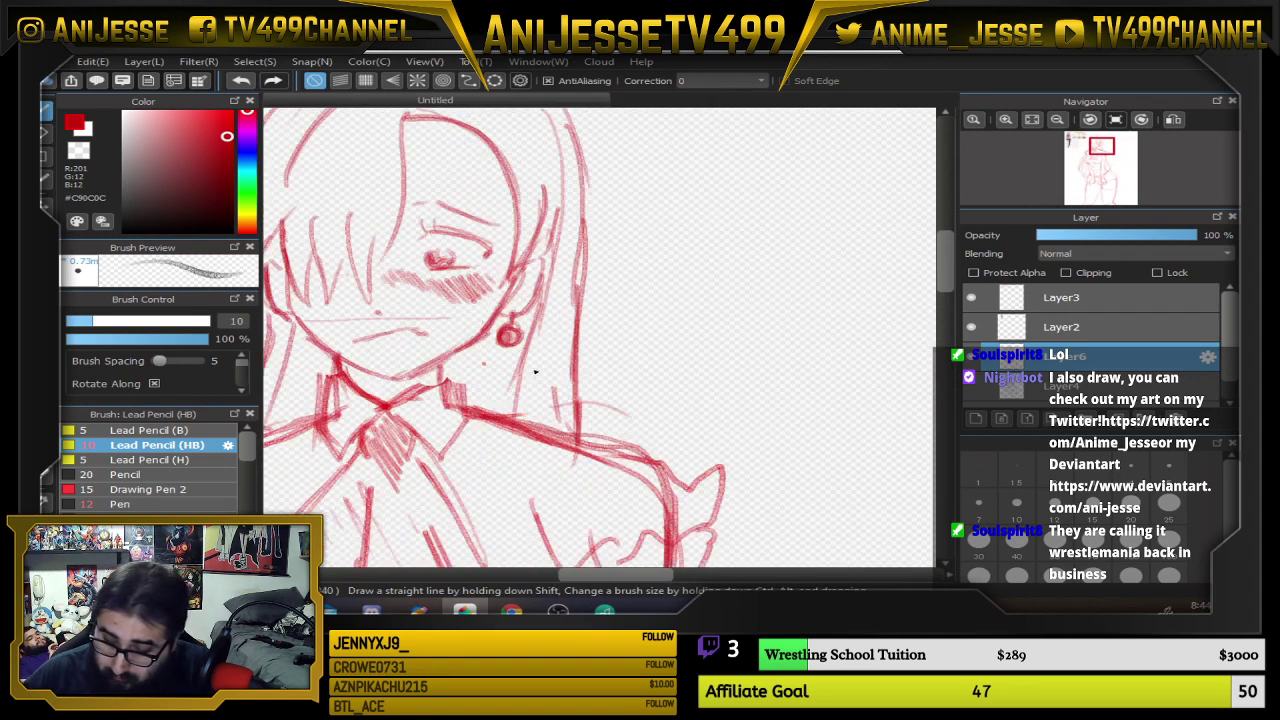
{"action": "key", "text": "e"}
{"action": "left_click_drag", "start_coordinate": [361, 340], "coordinate": [440, 329]}
{"action": "key", "text": "b"}
{"action": "left_click_drag", "start_coordinate": [357, 342], "coordinate": [421, 345]}
Thicken the fringe edge from the parting down beside the visible eye, undoing and redrawing its lower end
{"action": "left_click_drag", "start_coordinate": [501, 231], "coordinate": [557, 309]}
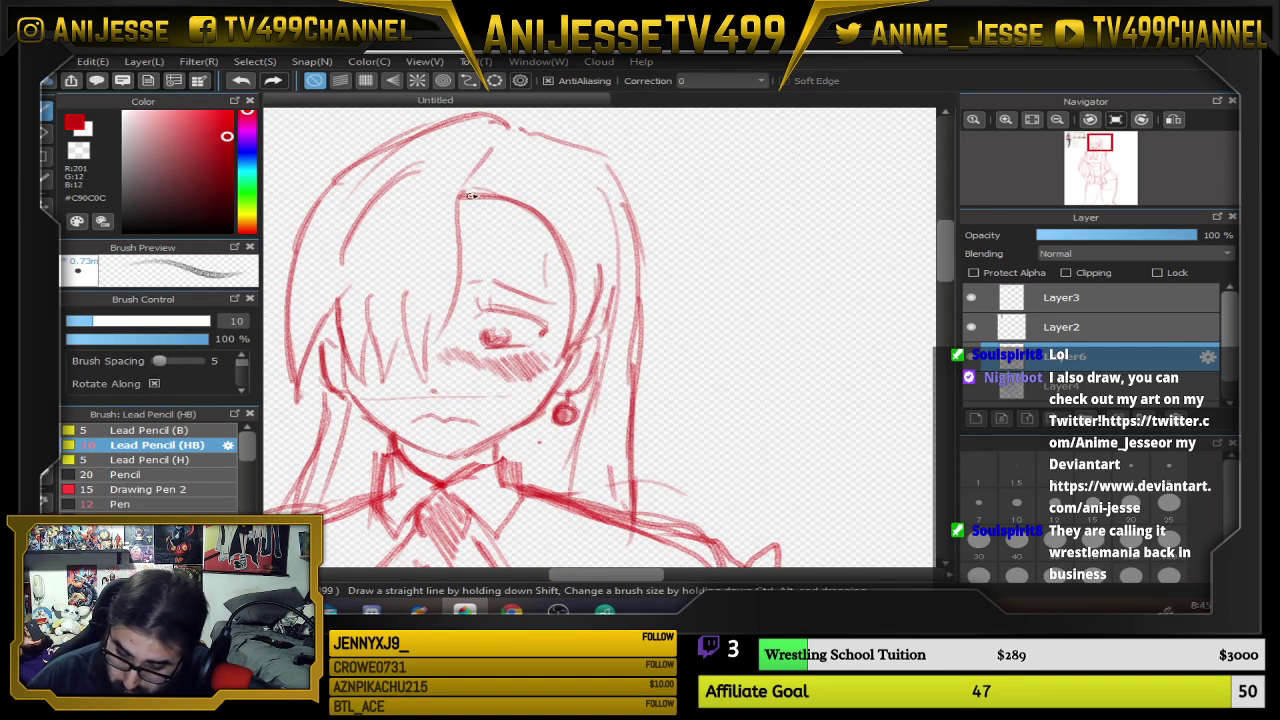
{"action": "mouse_move", "coordinate": [474, 190]}
{"action": "left_mouse_down"}
{"action": "mouse_move", "coordinate": [466, 288]}
{"action": "mouse_move", "coordinate": [462, 277]}
{"action": "mouse_move", "coordinate": [420, 355]}
{"action": "left_mouse_up"}
{"action": "mouse_move", "coordinate": [456, 296]}
{"action": "left_mouse_down"}
{"action": "mouse_move", "coordinate": [426, 377]}
{"action": "mouse_move", "coordinate": [408, 336]}
{"action": "left_mouse_up"}
{"action": "key", "text": "ctrl+z"}
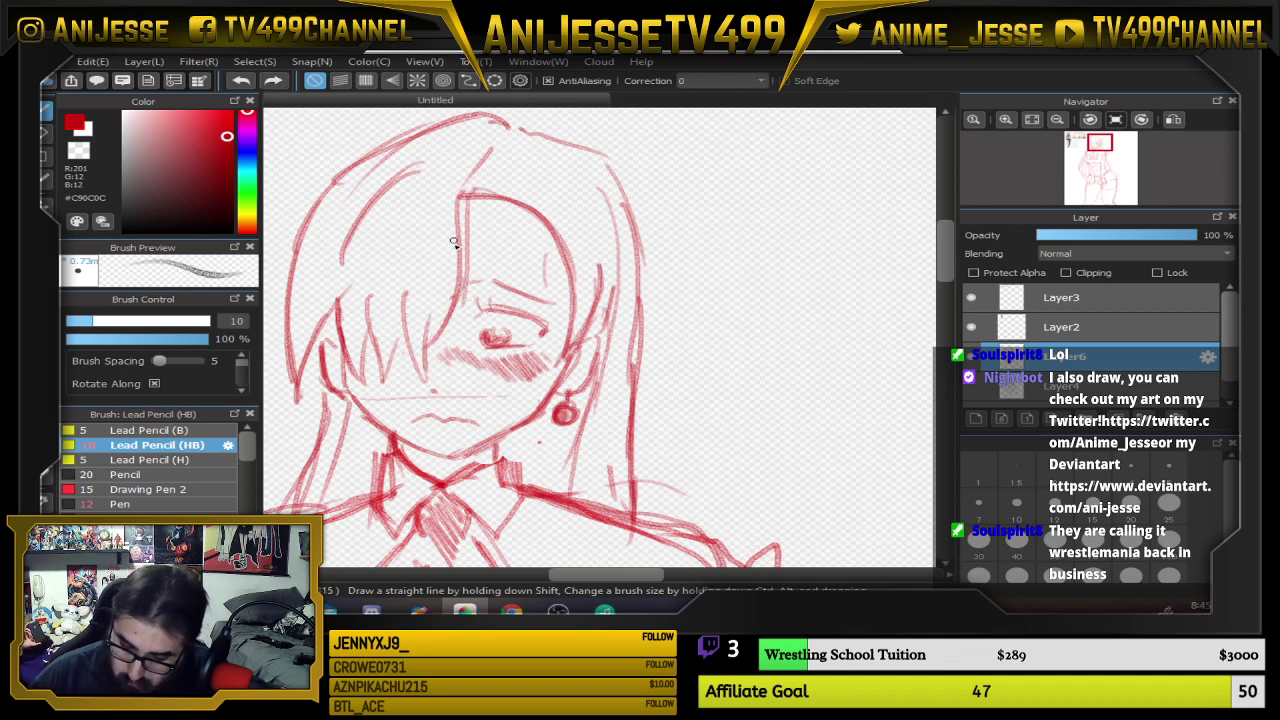
{"action": "left_click_drag", "start_coordinate": [459, 263], "coordinate": [448, 361]}
Check the reference bangs, undo the last fringe stroke and redraw the edge curving toward the covered cheek, adding strands over the hidden eye
{"action": "left_click_drag", "start_coordinate": [540, 385], "coordinate": [686, 390]}
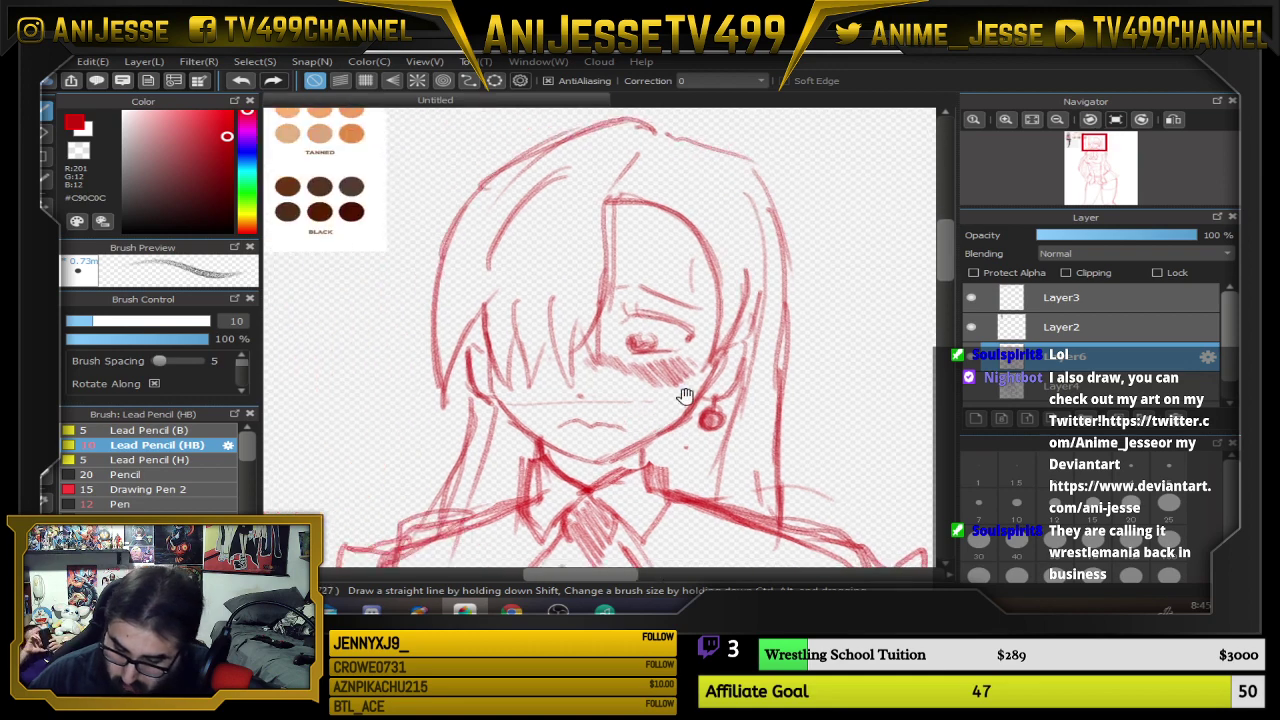
{"action": "scroll", "coordinate": [686, 396], "scroll_direction": "down", "scroll_amount": 3}
{"action": "scroll", "coordinate": [341, 284], "scroll_direction": "up", "scroll_amount": 5}
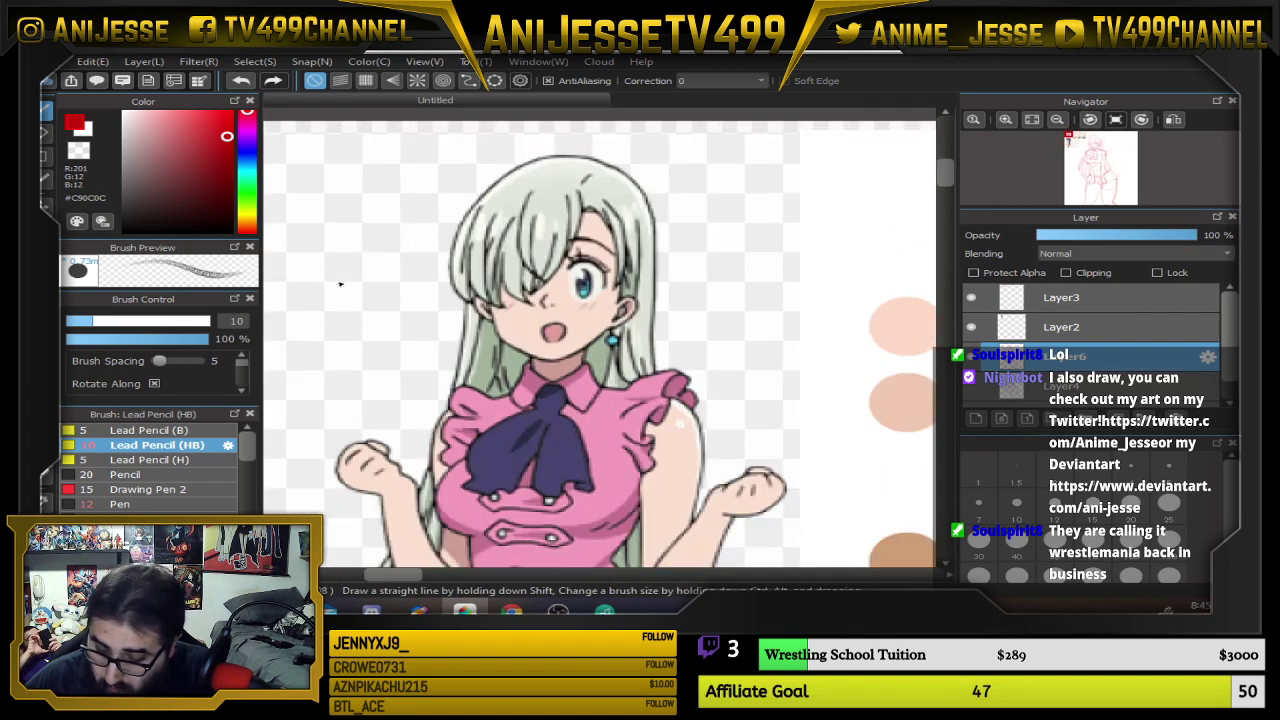
{"action": "scroll", "coordinate": [340, 284], "scroll_direction": "down", "scroll_amount": 3}
{"action": "scroll", "coordinate": [638, 318], "scroll_direction": "up", "scroll_amount": 4}
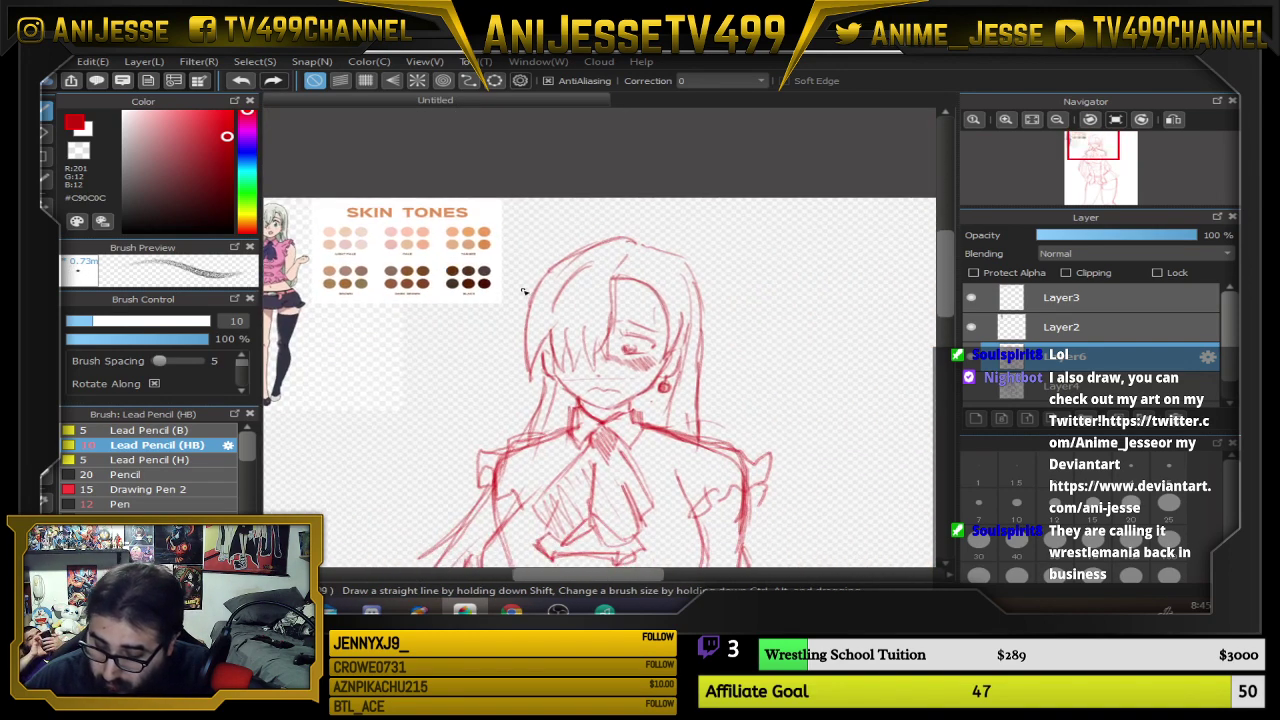
{"action": "key", "text": "ctrl+z"}
{"action": "mouse_move", "coordinate": [702, 279]}
{"action": "left_mouse_down"}
{"action": "mouse_move", "coordinate": [626, 448]}
{"action": "mouse_move", "coordinate": [645, 402]}
{"action": "left_mouse_up"}
{"action": "left_click_drag", "start_coordinate": [643, 349], "coordinate": [647, 427]}
{"action": "mouse_move", "coordinate": [676, 268]}
{"action": "left_mouse_down"}
{"action": "mouse_move", "coordinate": [625, 414]}
{"action": "mouse_move", "coordinate": [636, 427]}
{"action": "mouse_move", "coordinate": [592, 424]}
{"action": "left_mouse_up"}
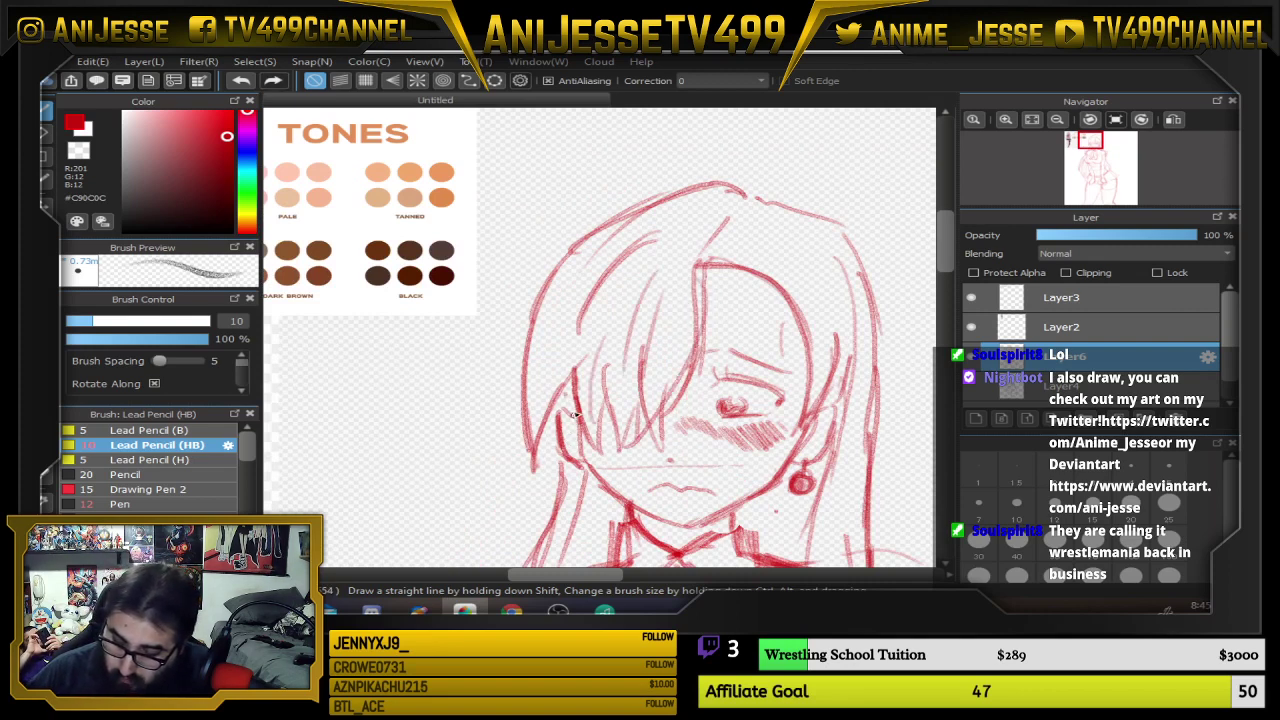
Check the full figure, move the underdrawing Layer4 into Folder5 and make Layer6 the active layer
{"action": "scroll", "coordinate": [628, 312], "scroll_direction": "down", "scroll_amount": 3}
{"action": "mouse_move", "coordinate": [891, 474]}
{"action": "left_mouse_down"}
{"action": "mouse_move", "coordinate": [737, 315]}
{"action": "mouse_move", "coordinate": [594, 217]}
{"action": "left_mouse_up"}
{"action": "scroll", "coordinate": [634, 368], "scroll_direction": "down", "scroll_amount": 2}
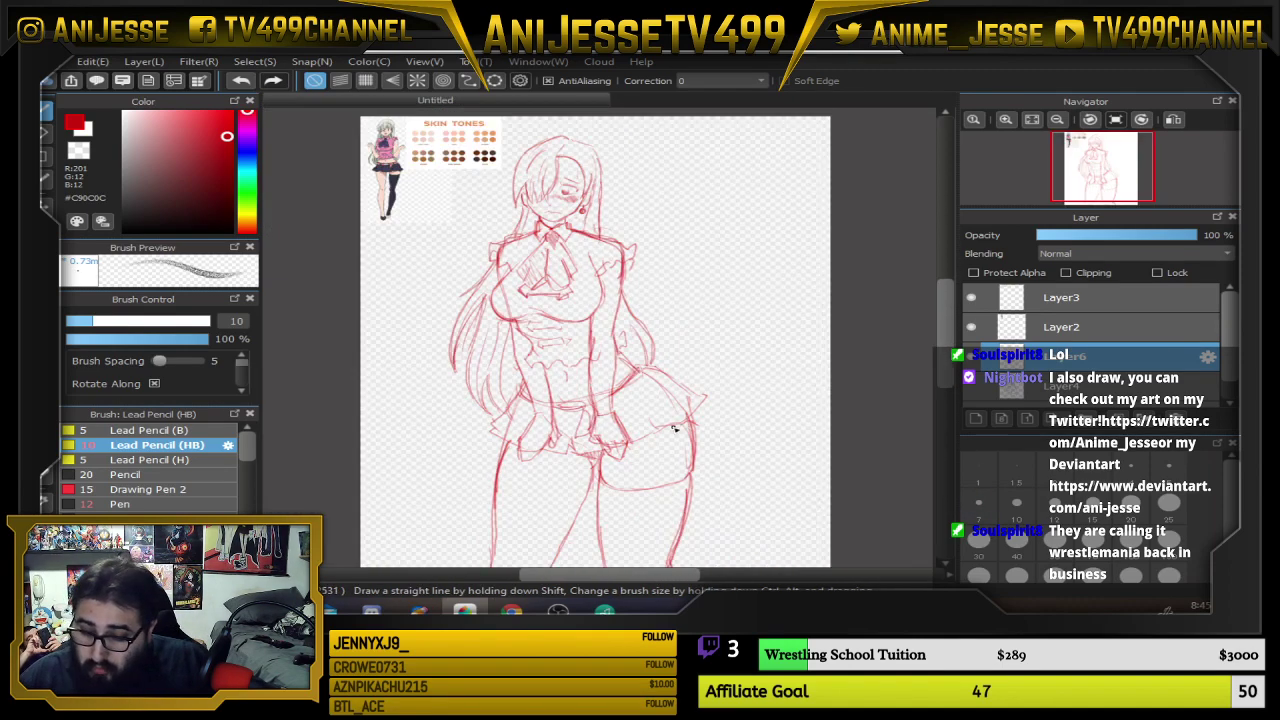
{"action": "scroll", "coordinate": [1078, 390], "scroll_direction": "down", "scroll_amount": 1}
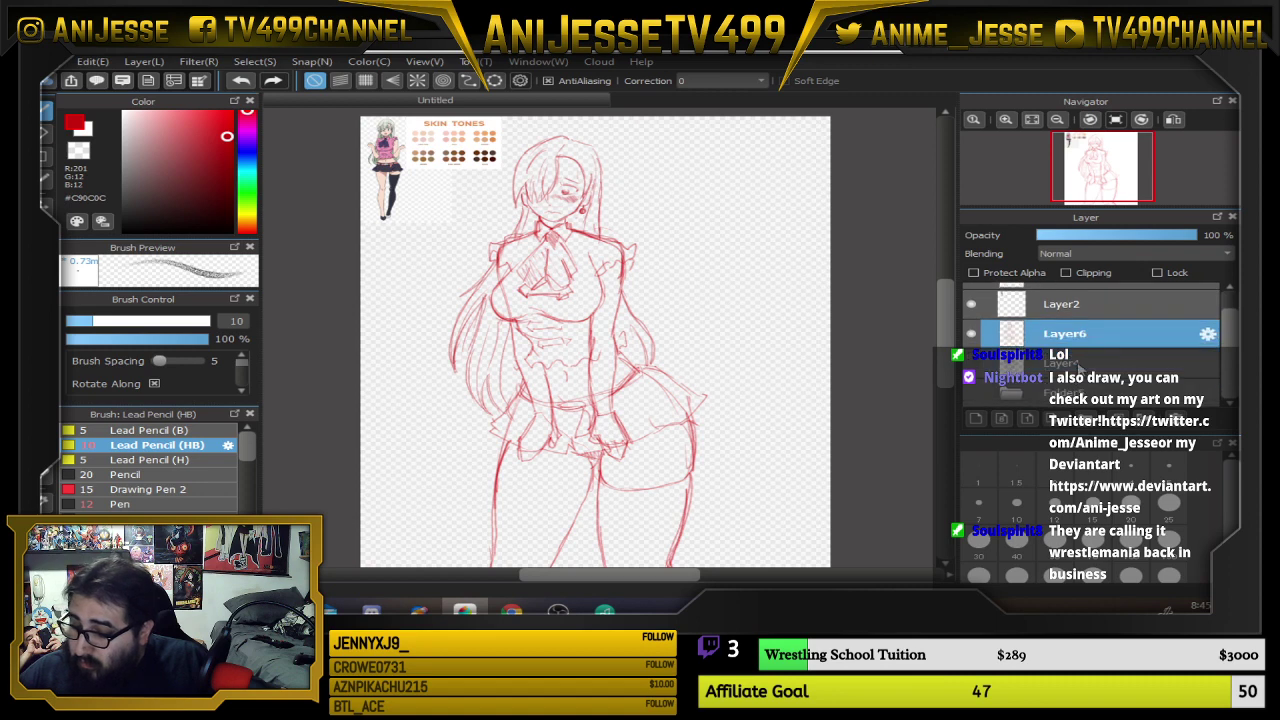
{"action": "left_click", "coordinate": [1076, 365]}
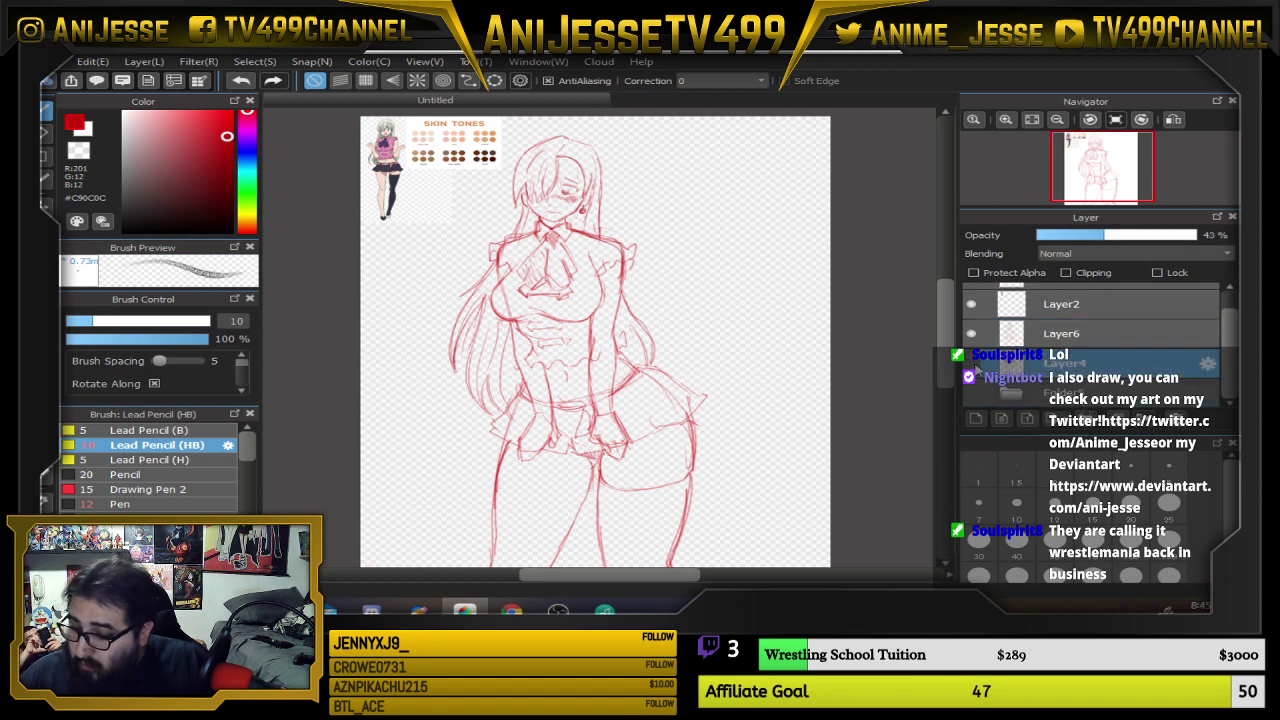
{"action": "left_click", "coordinate": [975, 367]}
{"action": "mouse_move", "coordinate": [1078, 370]}
{"action": "left_mouse_down"}
{"action": "mouse_move", "coordinate": [1086, 388]}
{"action": "mouse_move", "coordinate": [1087, 369]}
{"action": "left_mouse_up"}
{"action": "left_click", "coordinate": [1112, 340]}
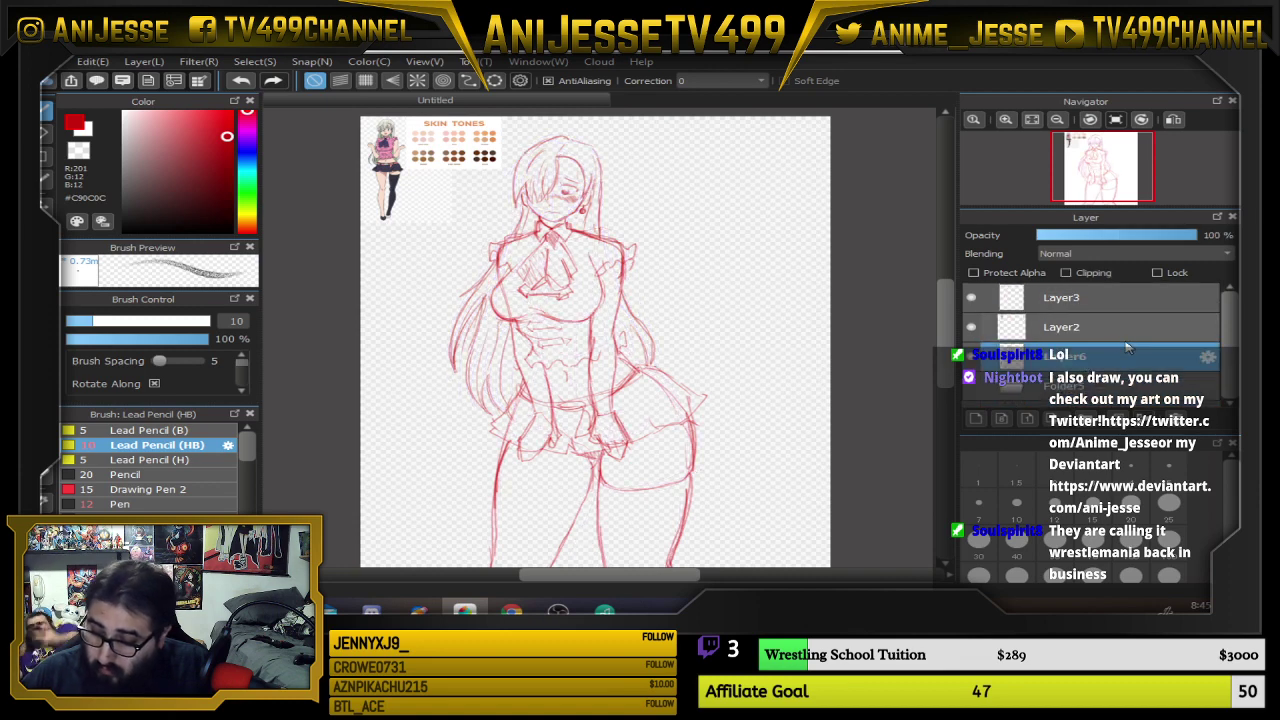
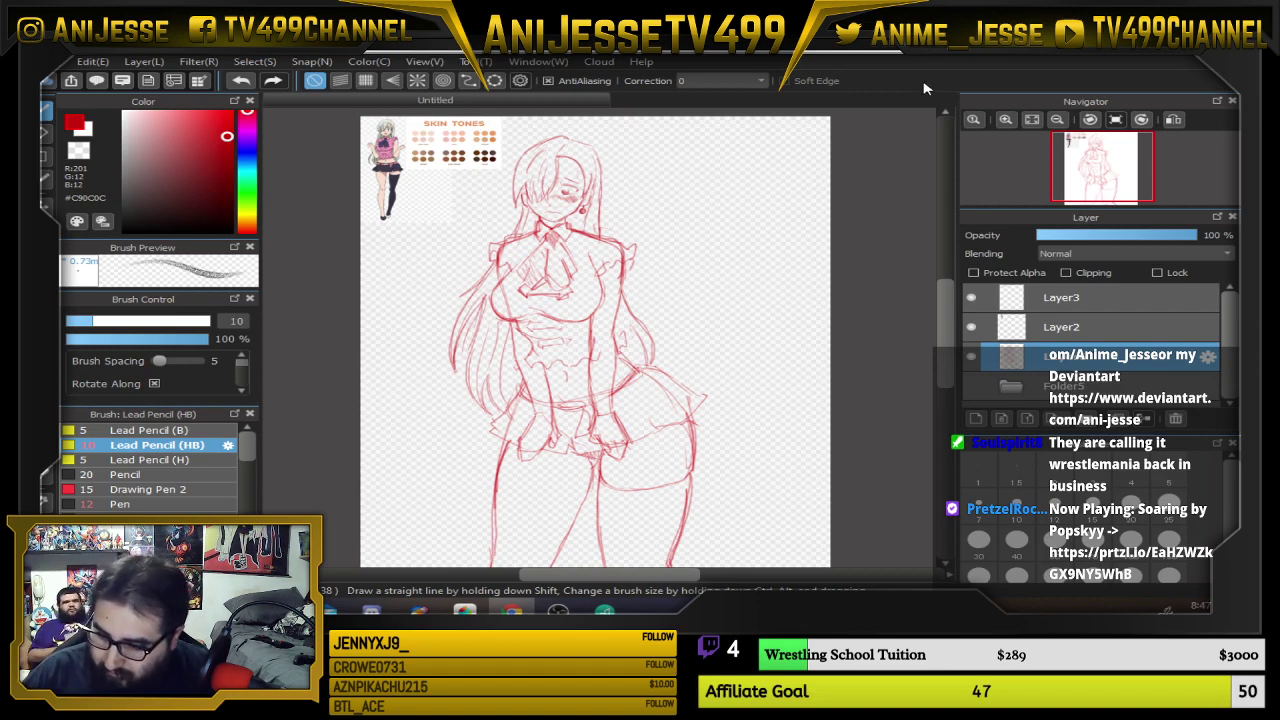
{"action": "scroll", "coordinate": [519, 226], "scroll_direction": "up", "scroll_amount": 2}
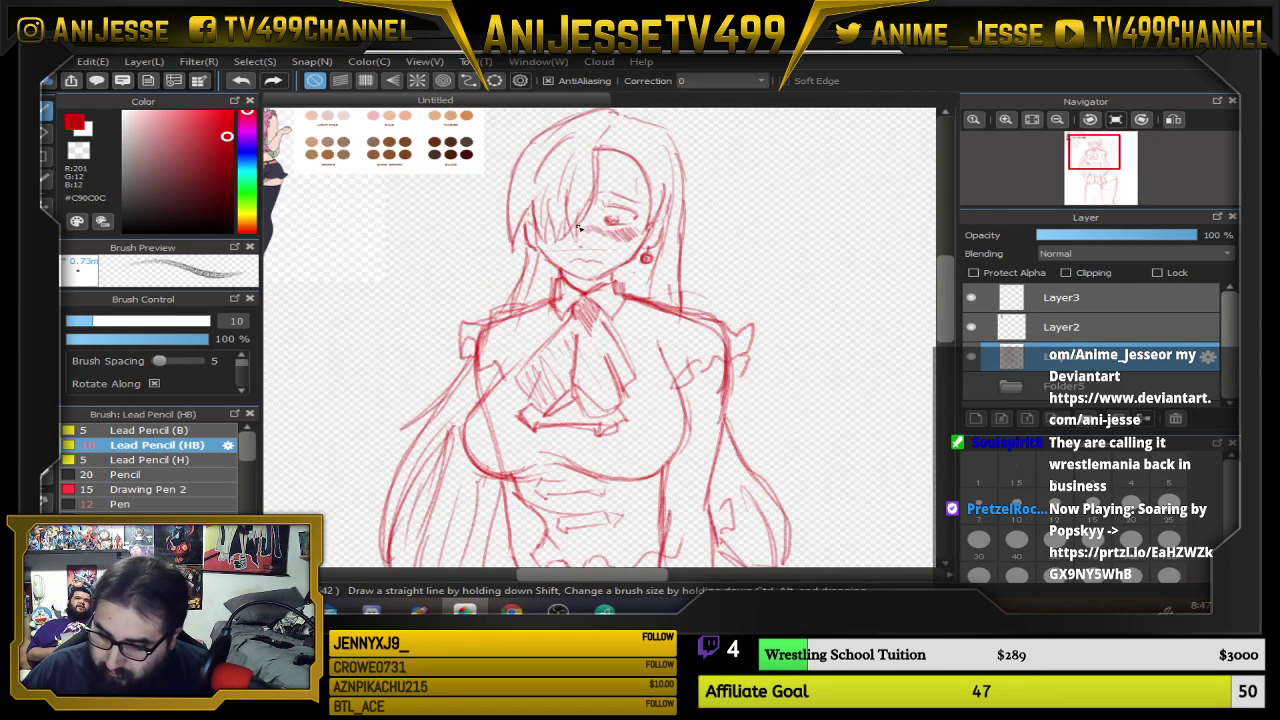
Look over the red sketch from the head and torso down to the hands and skirt hem
{"action": "scroll", "coordinate": [599, 332], "scroll_direction": "up", "scroll_amount": 1}
{"action": "scroll", "coordinate": [599, 332], "scroll_direction": "down", "scroll_amount": 2}
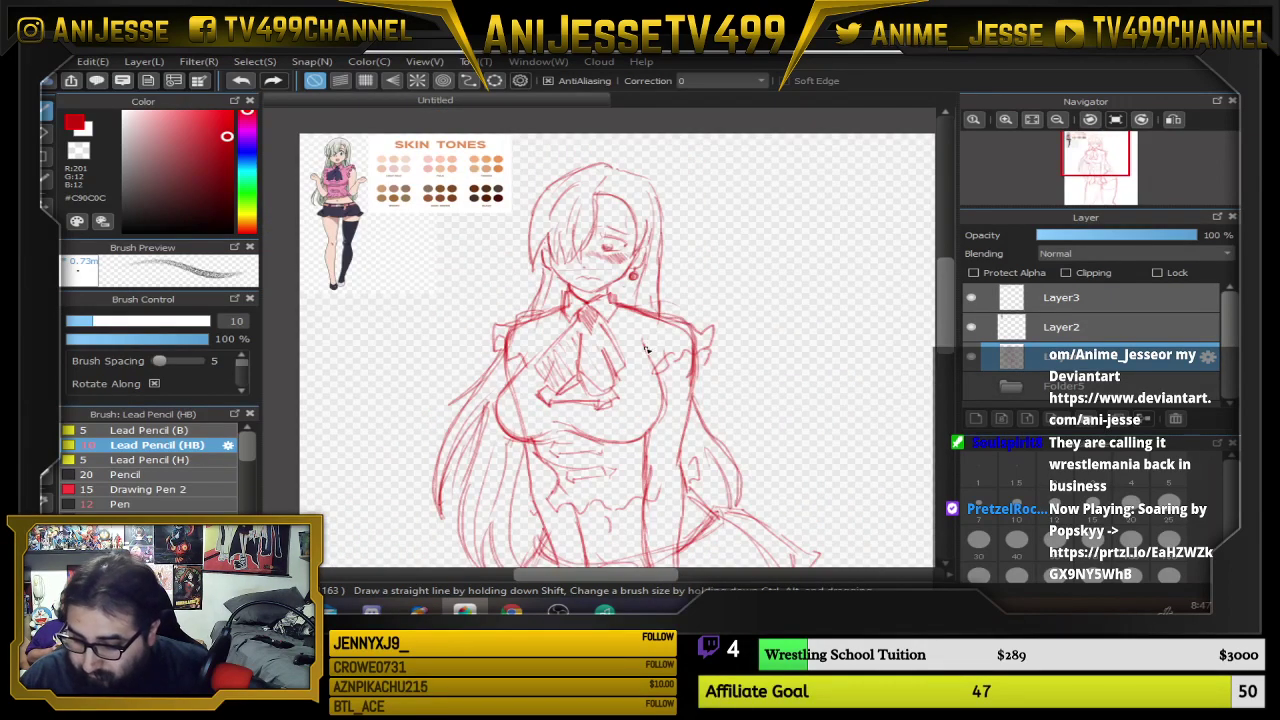
{"action": "scroll", "coordinate": [640, 336], "scroll_direction": "up", "scroll_amount": 1}
{"action": "left_click_drag", "start_coordinate": [624, 310], "coordinate": [585, 250]}
{"action": "scroll", "coordinate": [588, 408], "scroll_direction": "down", "scroll_amount": 2}
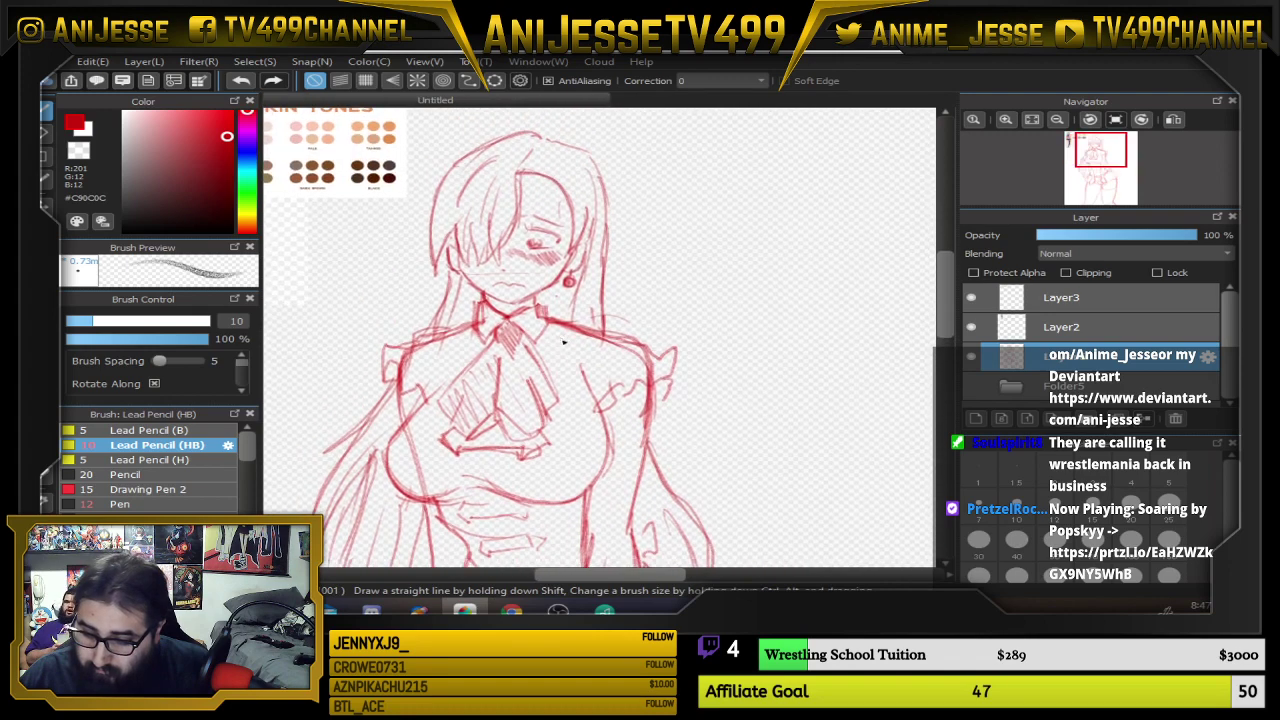
{"action": "left_click_drag", "start_coordinate": [593, 430], "coordinate": [570, 372]}
{"action": "scroll", "coordinate": [530, 395], "scroll_direction": "up", "scroll_amount": 2}
{"action": "scroll", "coordinate": [472, 468], "scroll_direction": "up", "scroll_amount": 1}
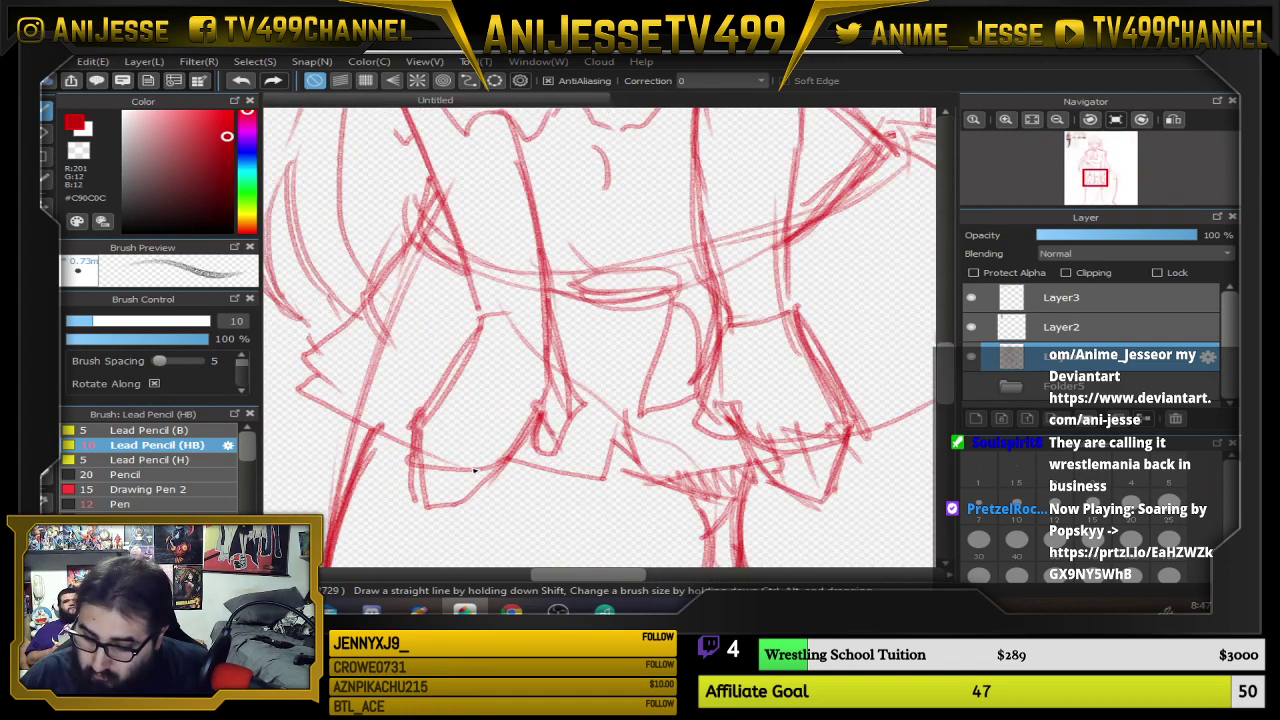
Set the red sketch layer's opacity to 40%, check Folder5's underdrawing and hide it again, and add a new layer above the sketch
{"action": "left_click", "coordinate": [1100, 236]}
{"action": "left_click", "coordinate": [972, 386]}
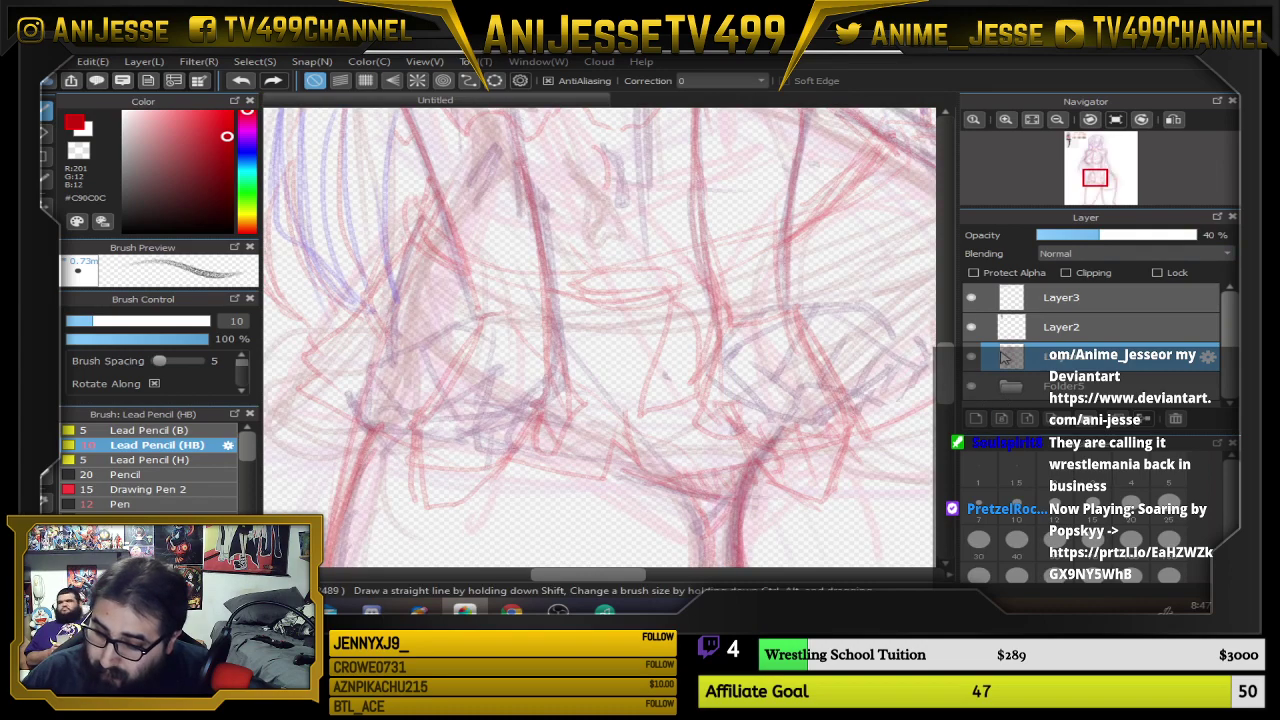
{"action": "left_click", "coordinate": [972, 386]}
{"action": "left_click", "coordinate": [979, 419]}
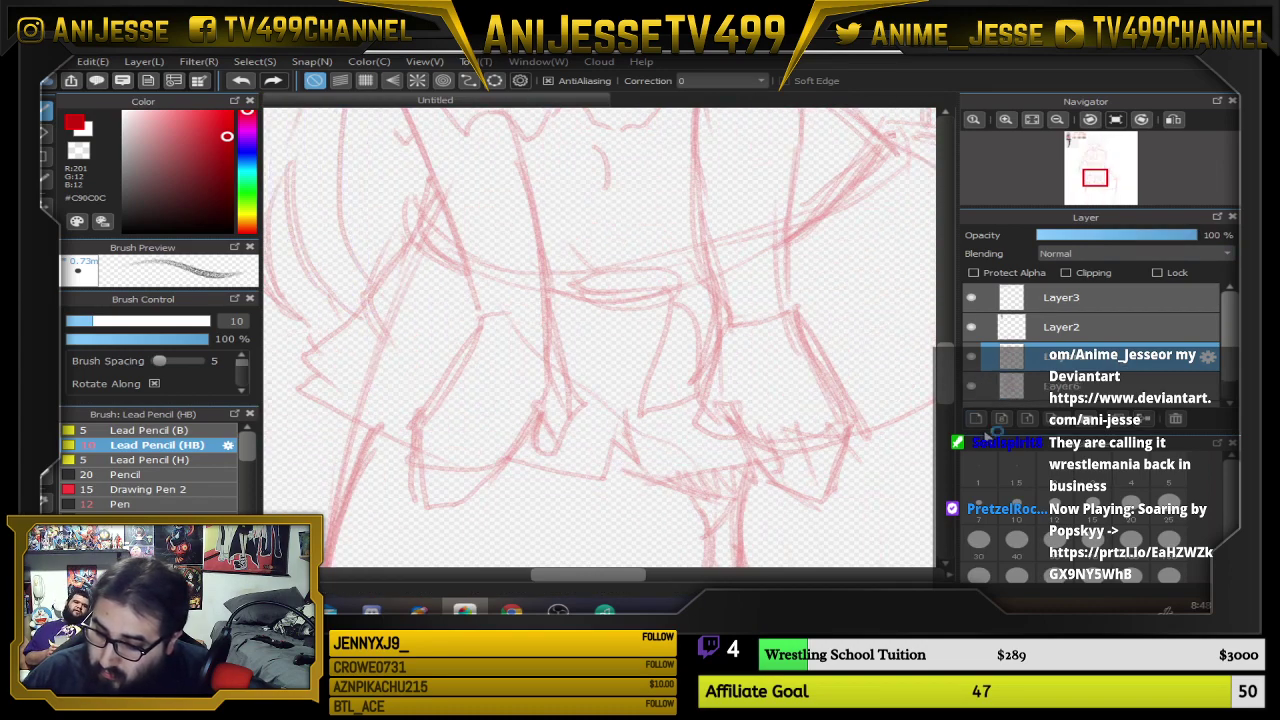
Set the drawing colour to blue #260CC9 and choose the Lead Pencil (B) brush at size 5
{"action": "left_click", "coordinate": [253, 147]}
{"action": "left_click", "coordinate": [255, 148]}
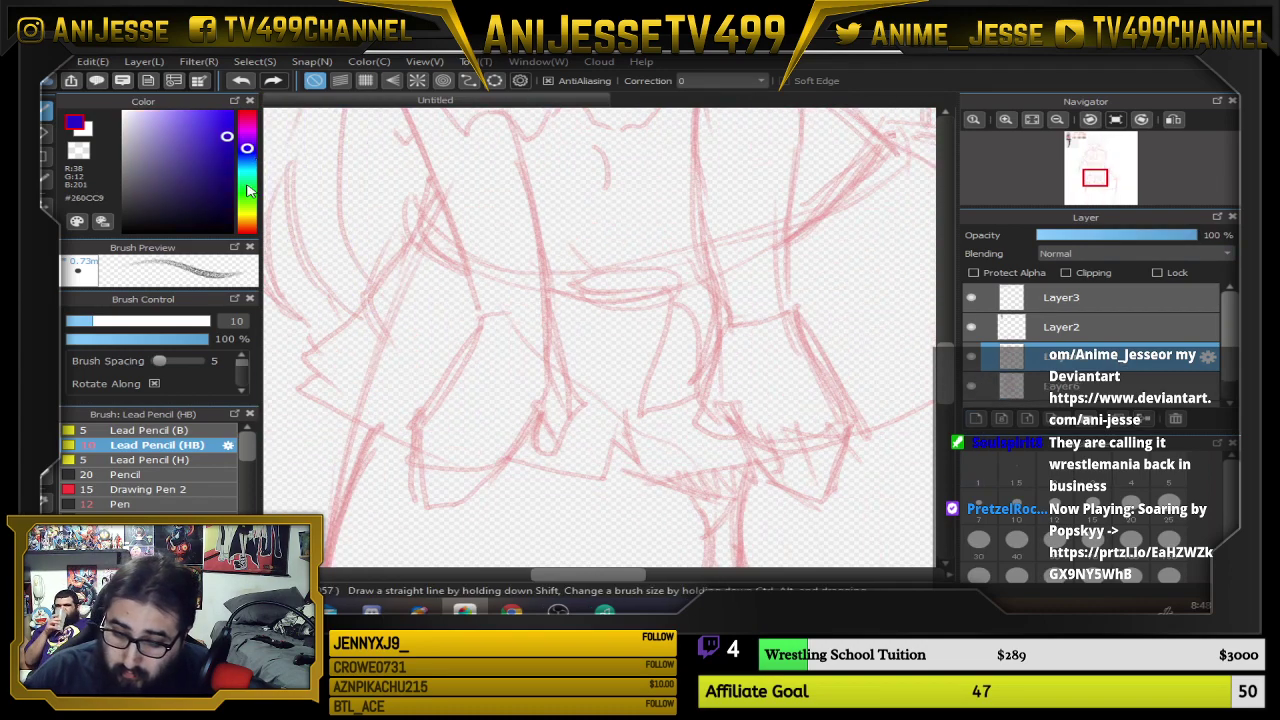
{"action": "left_click", "coordinate": [150, 430]}
{"action": "scroll", "coordinate": [563, 336], "scroll_direction": "down", "scroll_amount": 5}
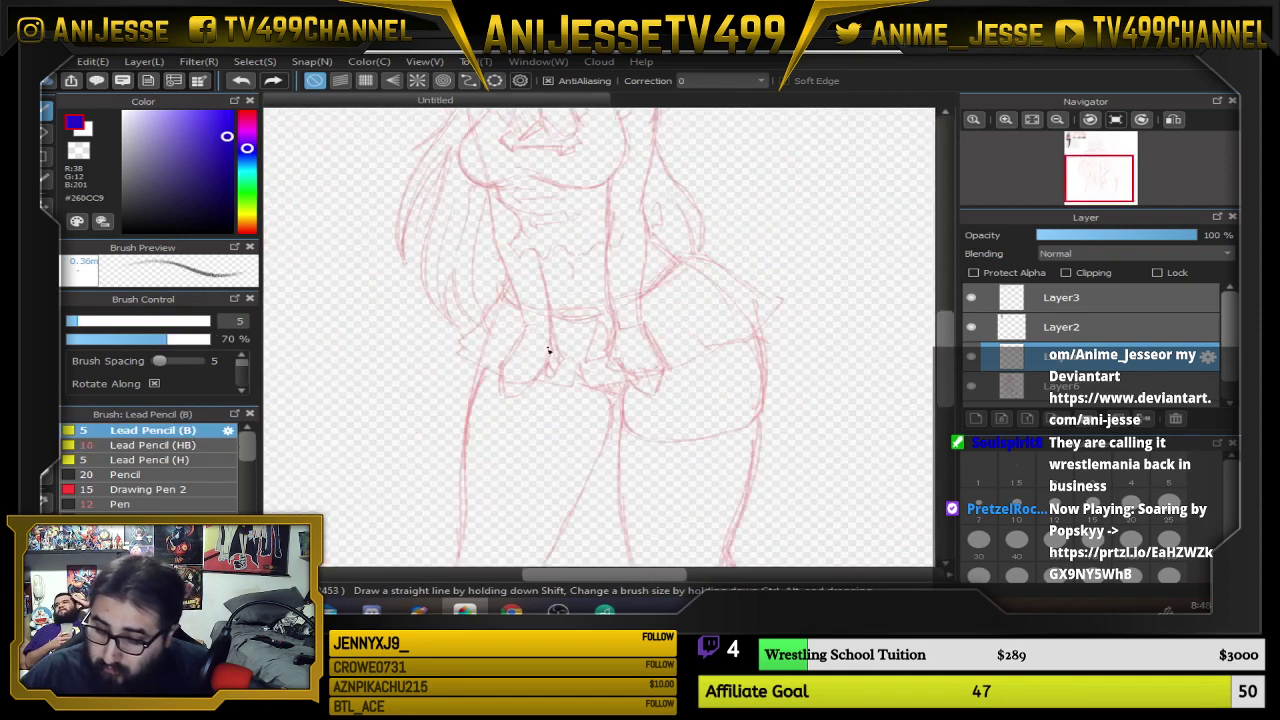
Examine the faded sketch as a full figure and close up around the head and chest
{"action": "scroll", "coordinate": [563, 289], "scroll_direction": "up", "scroll_amount": 3}
{"action": "scroll", "coordinate": [523, 262], "scroll_direction": "up", "scroll_amount": 2}
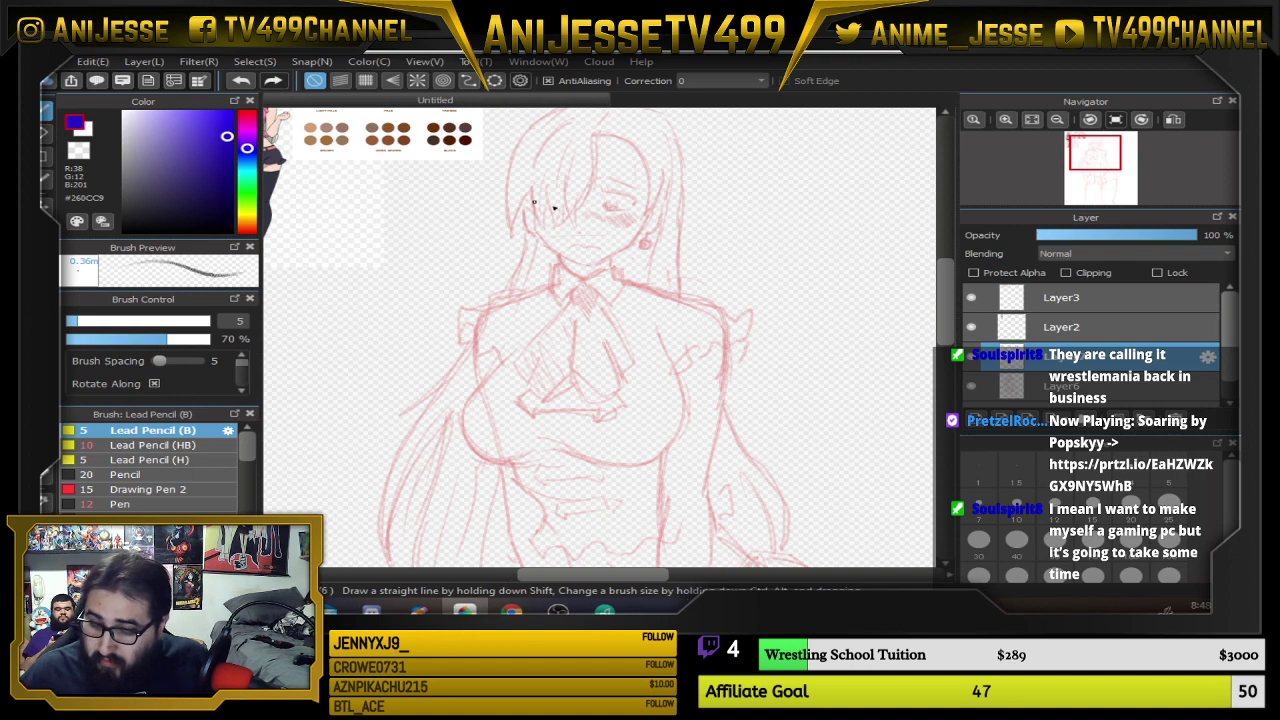
{"action": "scroll", "coordinate": [603, 216], "scroll_direction": "up", "scroll_amount": 2}
{"action": "scroll", "coordinate": [603, 216], "scroll_direction": "down", "scroll_amount": 4}
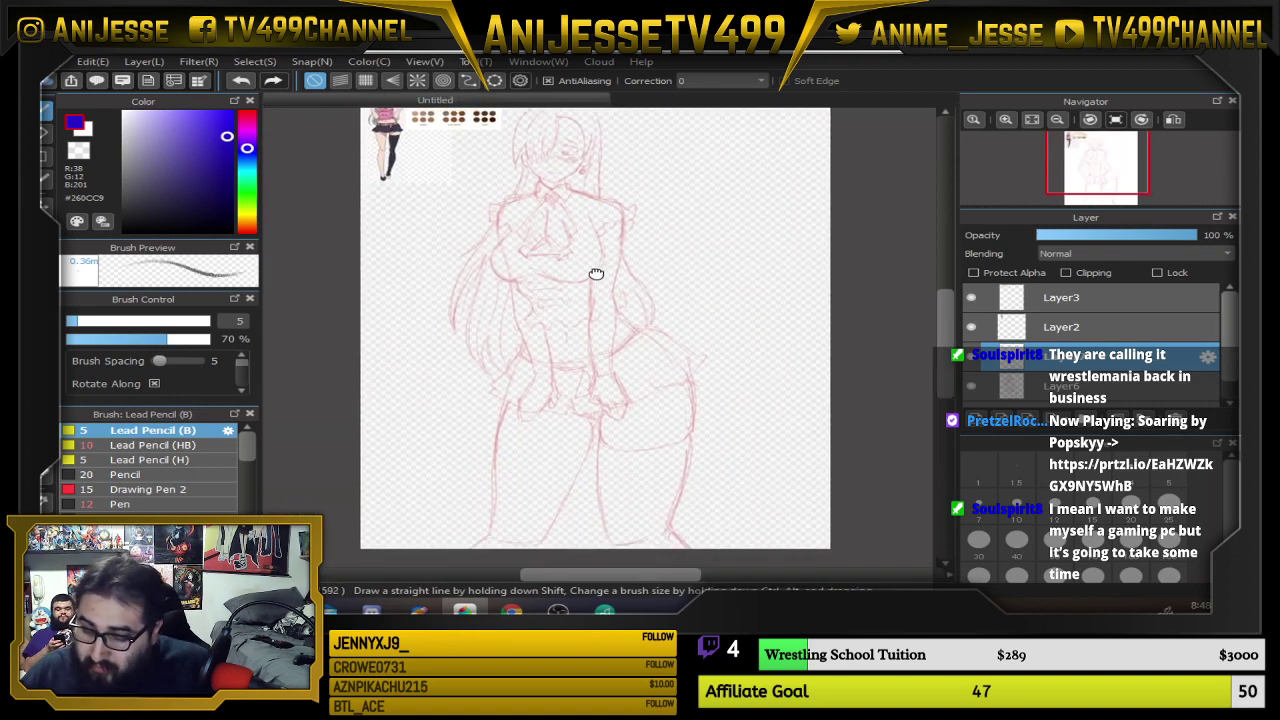
{"action": "scroll", "coordinate": [595, 248], "scroll_direction": "up", "scroll_amount": 3}
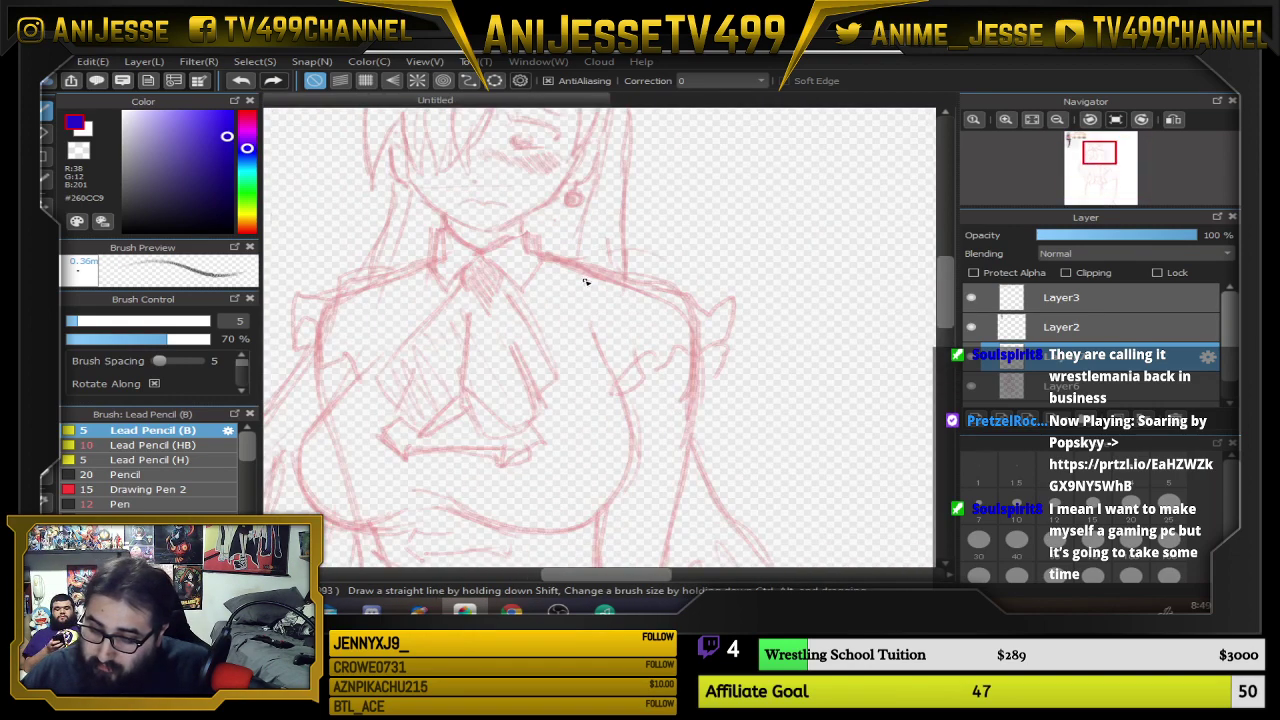
{"action": "scroll", "coordinate": [586, 282], "scroll_direction": "down", "scroll_amount": 4}
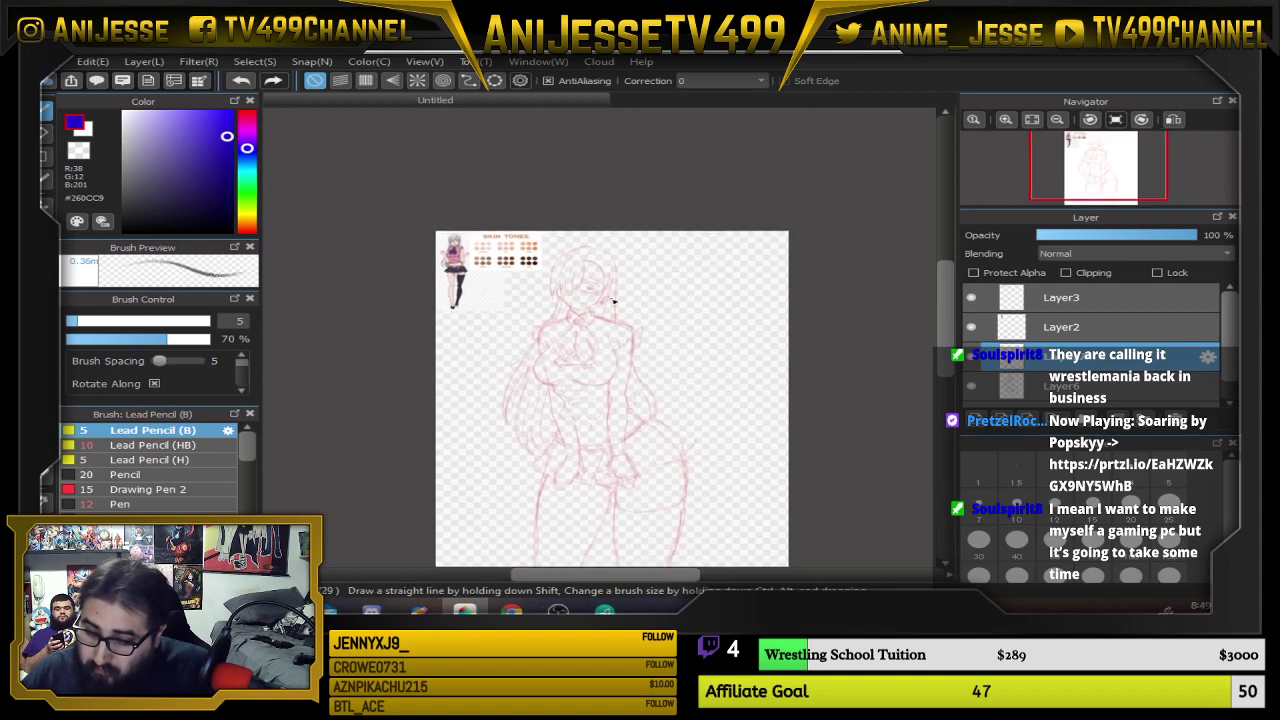
{"action": "scroll", "coordinate": [630, 340], "scroll_direction": "up", "scroll_amount": 4}
{"action": "scroll", "coordinate": [590, 328], "scroll_direction": "down", "scroll_amount": 1}
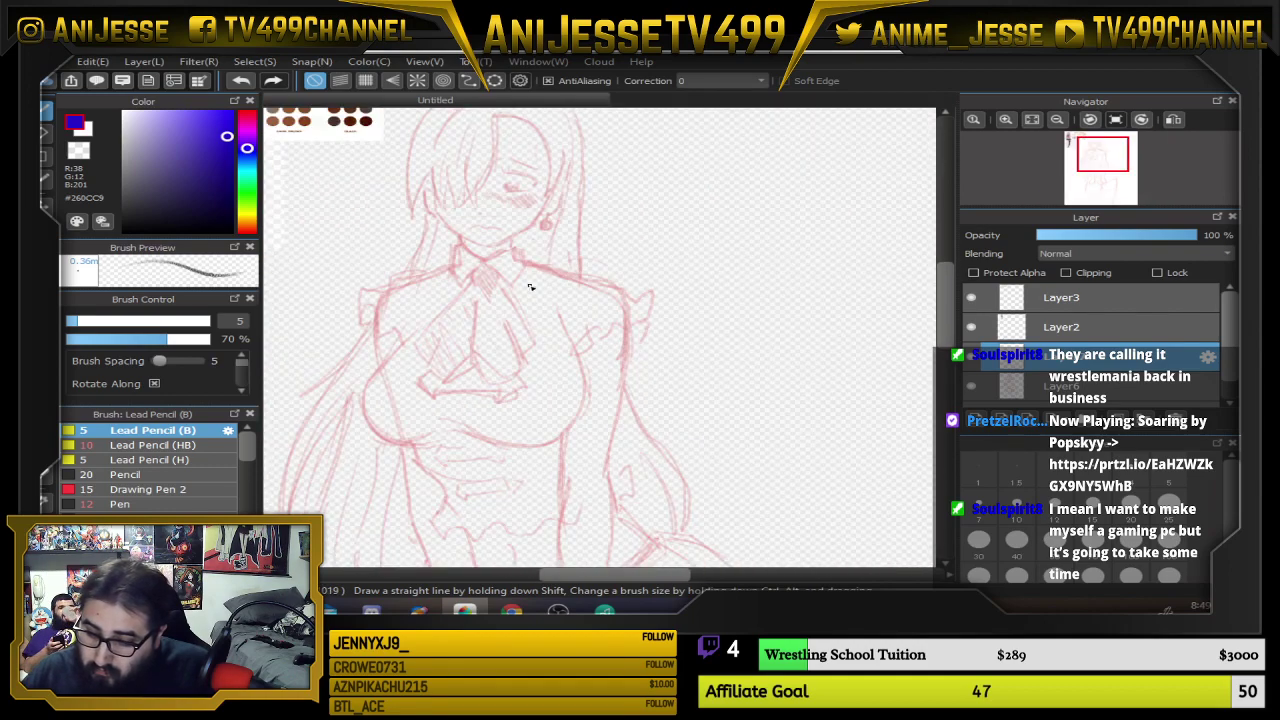
{"action": "scroll", "coordinate": [571, 277], "scroll_direction": "down", "scroll_amount": 2}
Draw two small blue nostril marks over the faded red nose, undoing the first strokes and redrawing them lighter
{"action": "scroll", "coordinate": [511, 330], "scroll_direction": "up", "scroll_amount": 4}
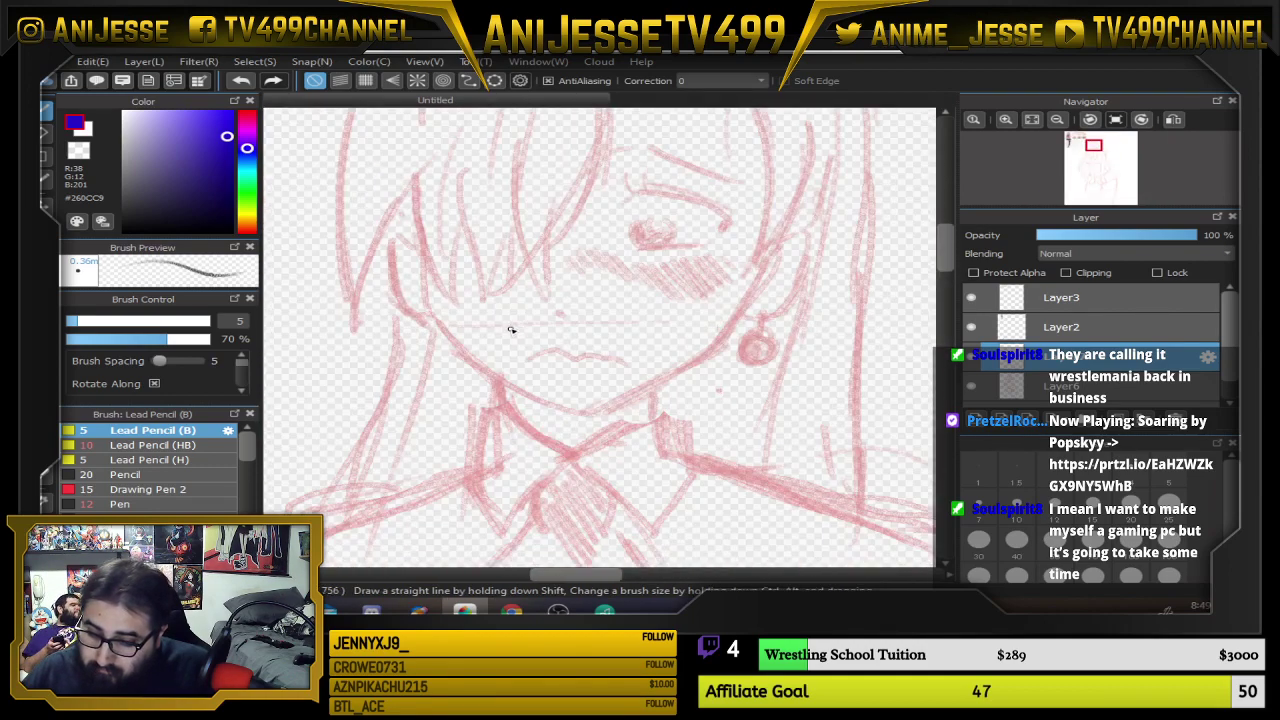
{"action": "scroll", "coordinate": [530, 322], "scroll_direction": "up", "scroll_amount": 4}
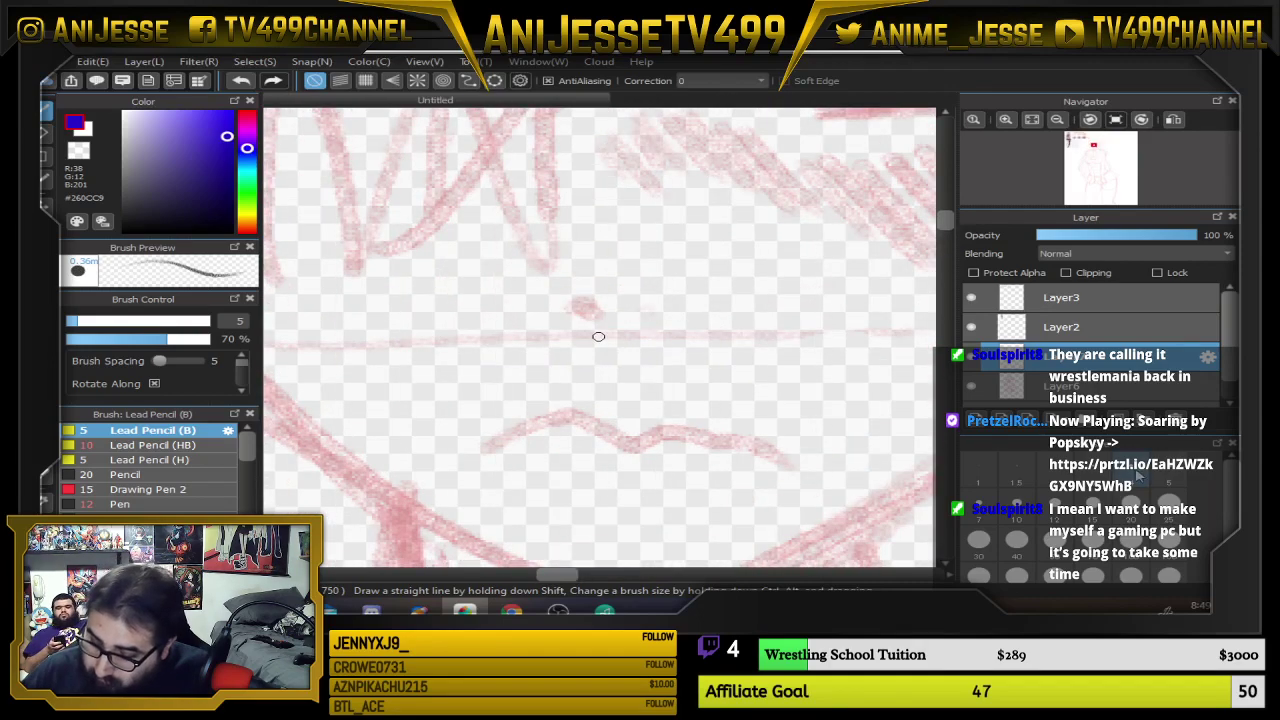
{"action": "left_click_drag", "start_coordinate": [596, 314], "coordinate": [571, 312]}
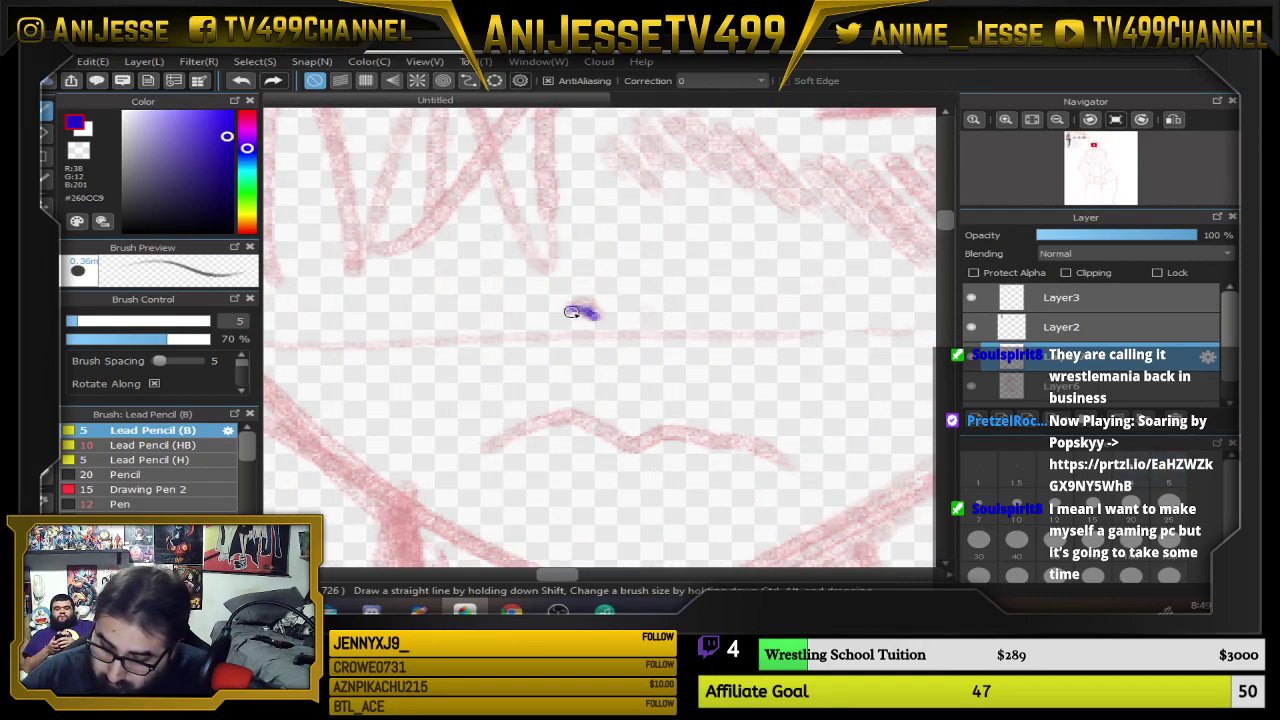
{"action": "left_click_drag", "start_coordinate": [666, 312], "coordinate": [646, 314]}
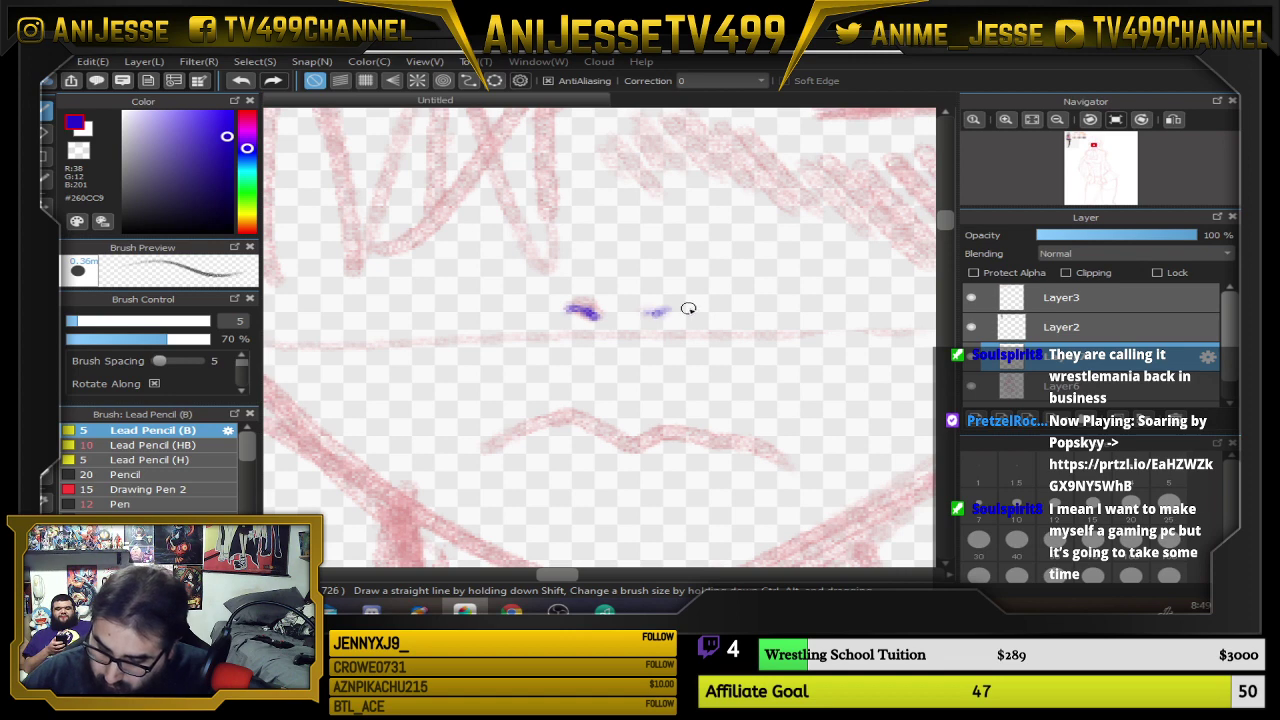
{"action": "mouse_move", "coordinate": [855, 322]}
{"action": "left_mouse_down"}
{"action": "mouse_move", "coordinate": [700, 486]}
{"action": "mouse_move", "coordinate": [756, 418]}
{"action": "mouse_move", "coordinate": [779, 308]}
{"action": "left_mouse_up"}
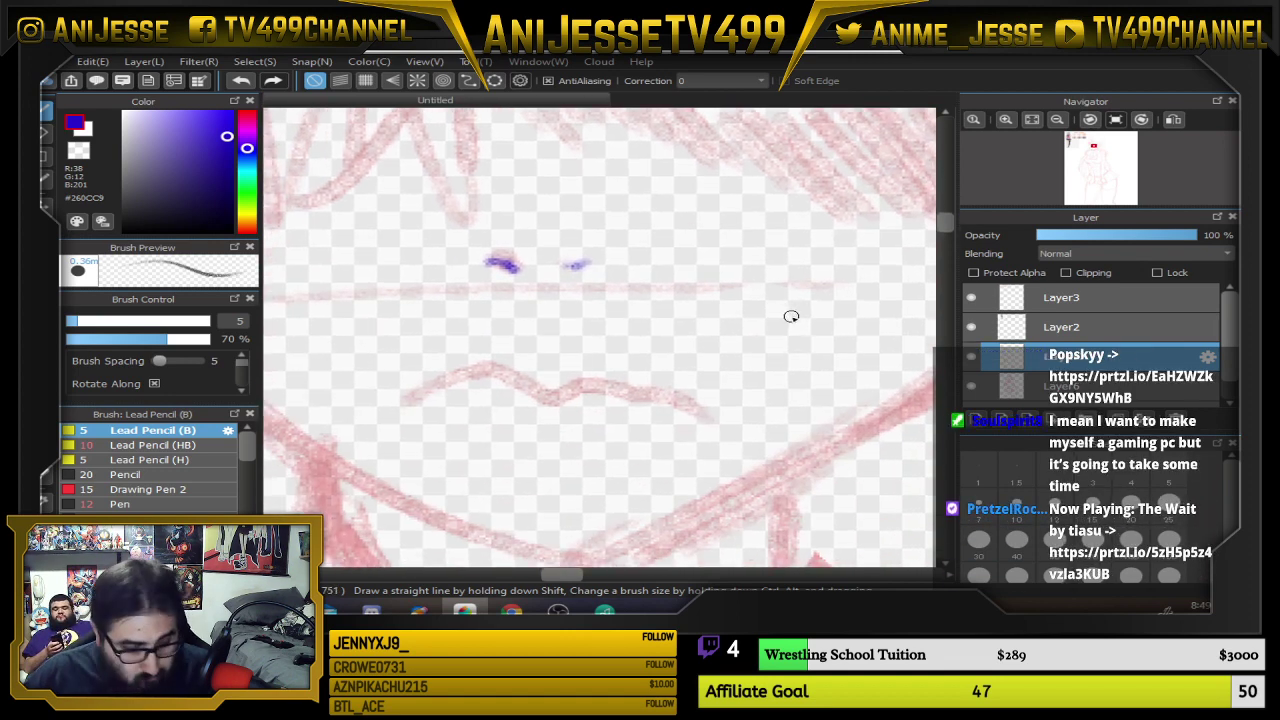
{"action": "key", "text": "ctrl+z"}
{"action": "key", "text": "ctrl+z"}
{"action": "left_click_drag", "start_coordinate": [490, 260], "coordinate": [587, 267]}
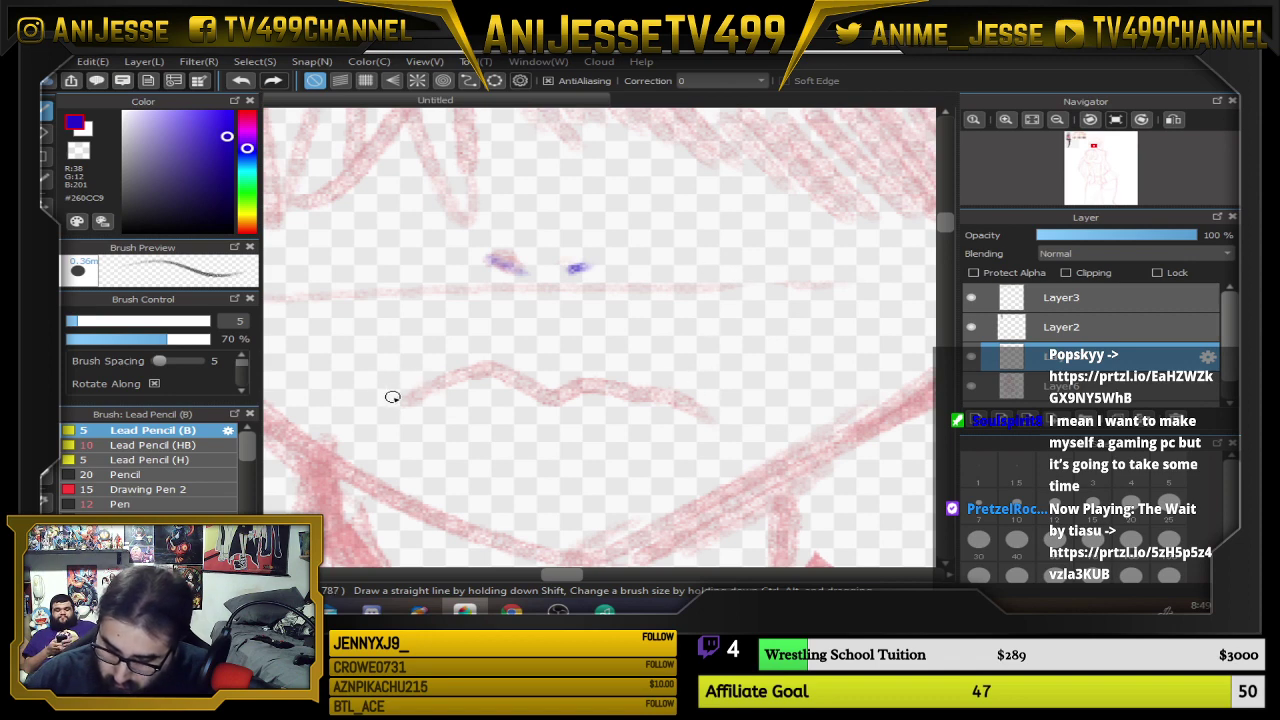
Try to draw the mouth in blue over the faded frown, undoing the strokes between attempts
{"action": "mouse_move", "coordinate": [392, 397]}
{"action": "left_mouse_down"}
{"action": "mouse_move", "coordinate": [526, 369]}
{"action": "mouse_move", "coordinate": [679, 374]}
{"action": "mouse_move", "coordinate": [719, 392]}
{"action": "mouse_move", "coordinate": [693, 368]}
{"action": "mouse_move", "coordinate": [613, 431]}
{"action": "left_mouse_up"}
{"action": "scroll", "coordinate": [709, 356], "scroll_direction": "down", "scroll_amount": 3}
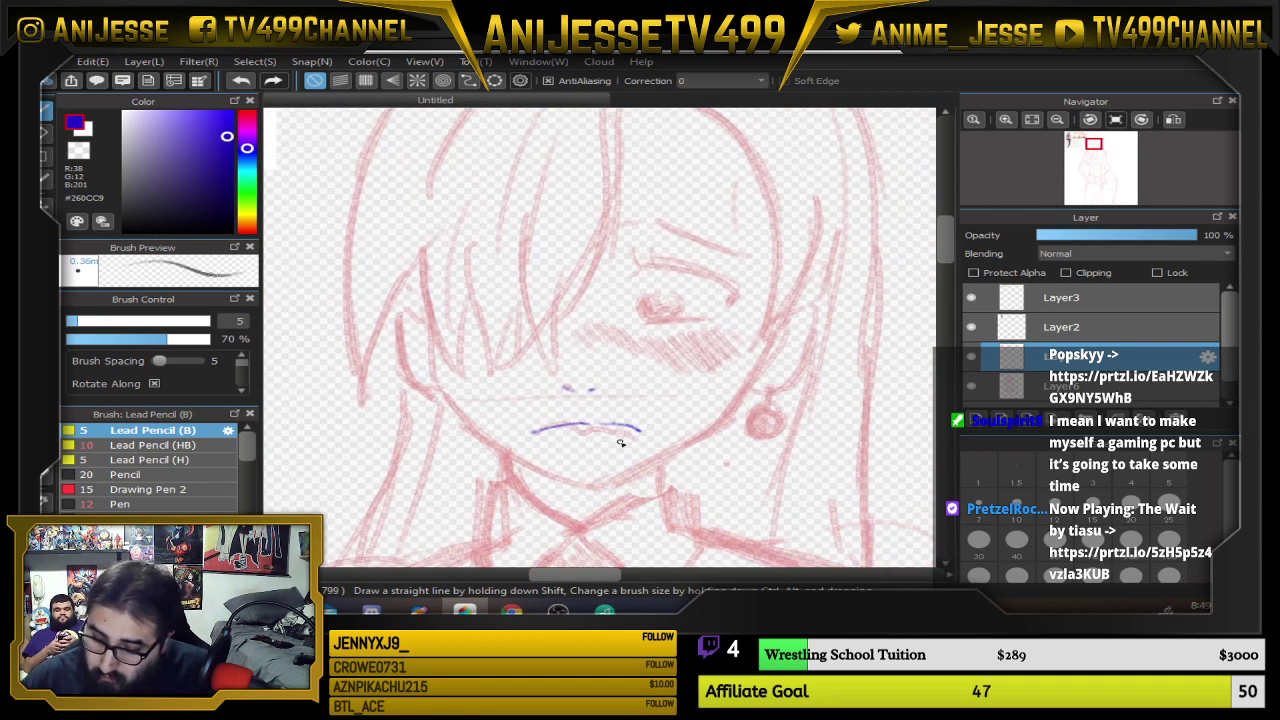
{"action": "scroll", "coordinate": [621, 443], "scroll_direction": "up", "scroll_amount": 2}
{"action": "key", "text": "ctrl+z"}
{"action": "key", "text": "ctrl+z"}
{"action": "scroll", "coordinate": [590, 435], "scroll_direction": "up", "scroll_amount": 4}
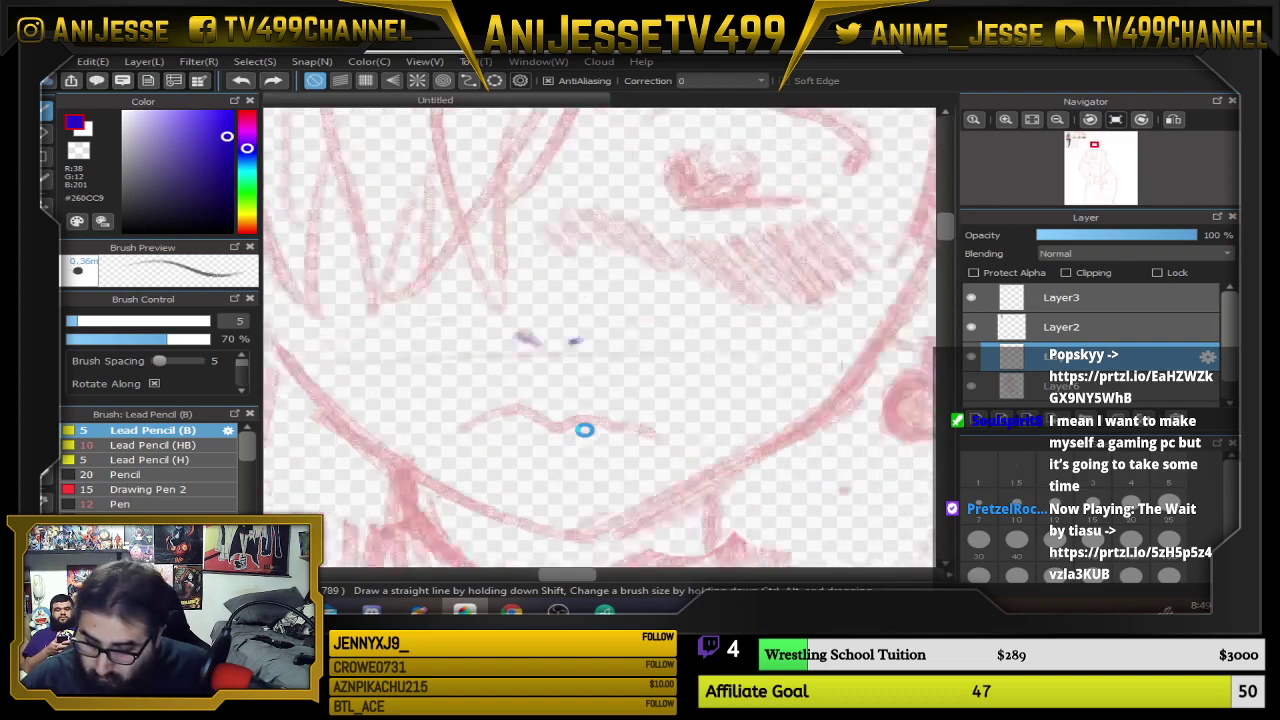
{"action": "mouse_move", "coordinate": [335, 430]}
{"action": "left_mouse_down"}
{"action": "mouse_move", "coordinate": [507, 383]}
{"action": "mouse_move", "coordinate": [704, 425]}
{"action": "left_mouse_up"}
{"action": "scroll", "coordinate": [695, 432], "scroll_direction": "down", "scroll_amount": 3}
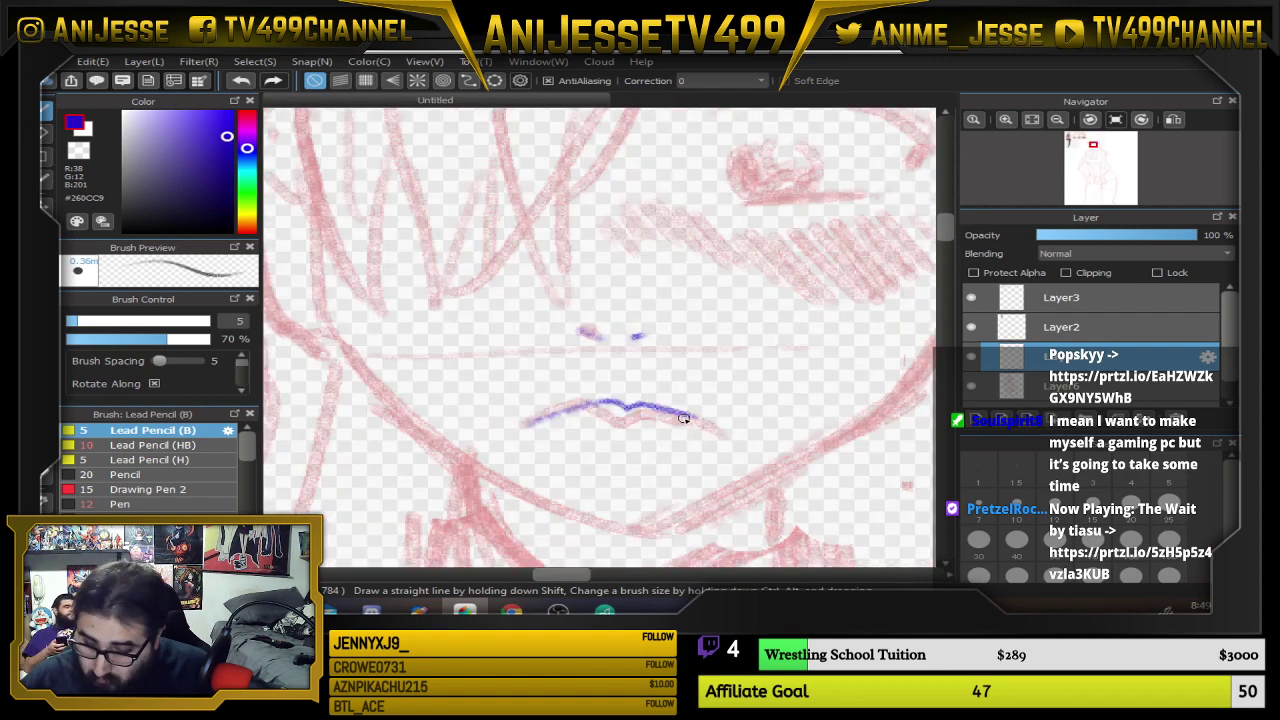
{"action": "key", "text": "ctrl+z"}
{"action": "scroll", "coordinate": [695, 412], "scroll_direction": "down", "scroll_amount": 2}
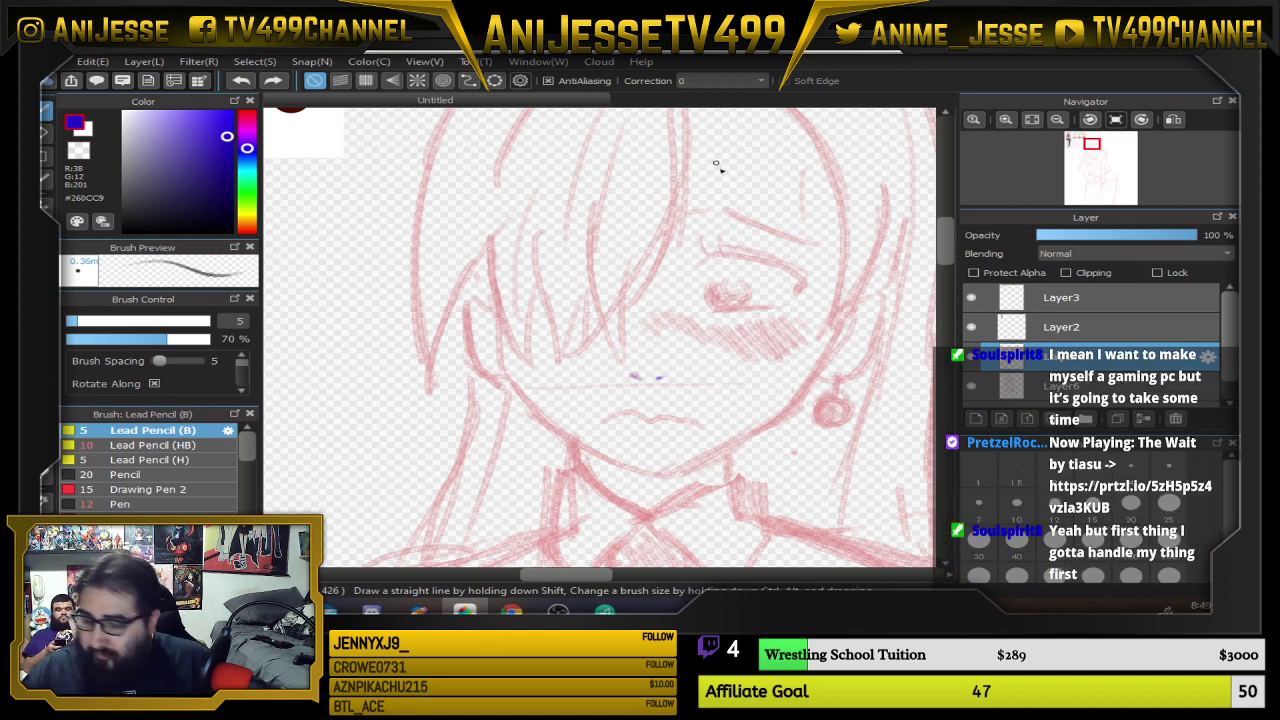
Strengthen the blue nostril marks, lengthening the one nearer the visible eye into a short line
{"action": "scroll", "coordinate": [655, 398], "scroll_direction": "up", "scroll_amount": 4}
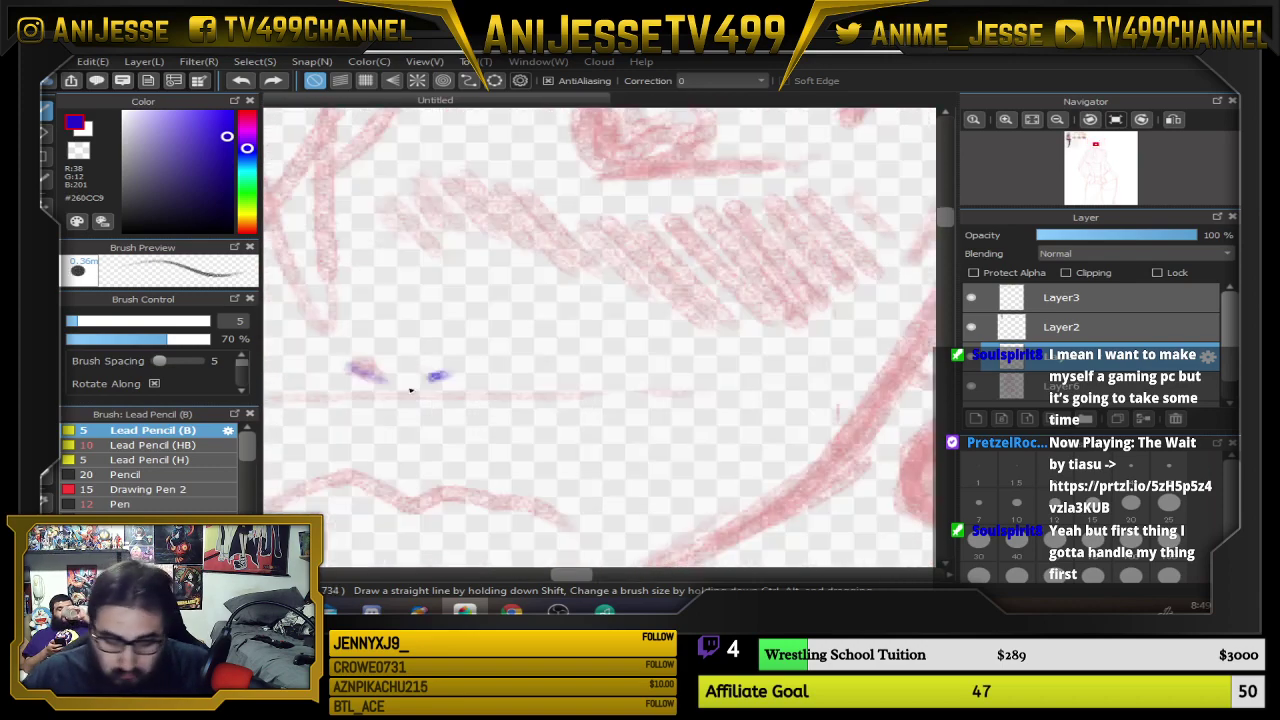
{"action": "mouse_move", "coordinate": [371, 371]}
{"action": "left_mouse_down"}
{"action": "mouse_move", "coordinate": [461, 368]}
{"action": "mouse_move", "coordinate": [350, 370]}
{"action": "left_mouse_up"}
{"action": "scroll", "coordinate": [566, 354], "scroll_direction": "down", "scroll_amount": 2}
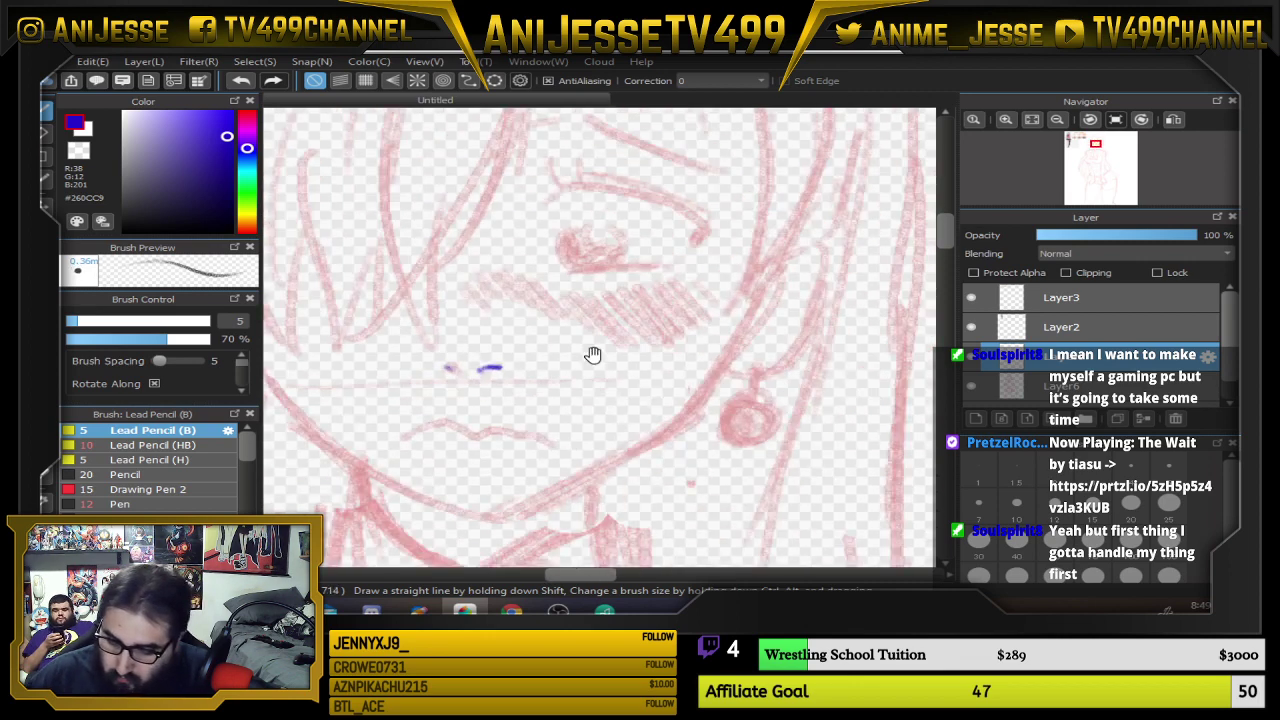
Switch to the size 50 eraser over the blue nose marks
{"action": "left_click_drag", "start_coordinate": [591, 354], "coordinate": [659, 436]}
{"action": "key", "text": "e"}
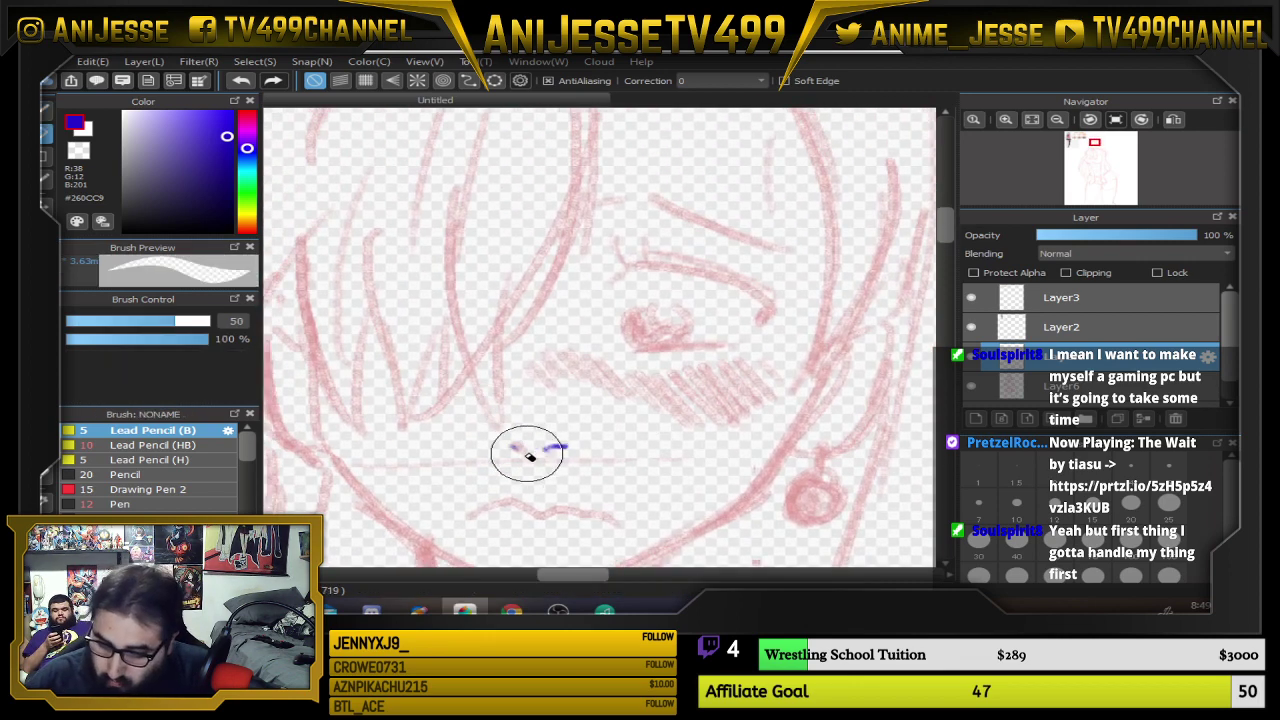
Erase the existing blue nose mark and redraw the nose as two short blue pencil strokes above the mouth
{"action": "left_click_drag", "start_coordinate": [520, 449], "coordinate": [592, 457]}
{"action": "key", "text": "b"}
{"action": "scroll", "coordinate": [529, 378], "scroll_direction": "down", "scroll_amount": 3}
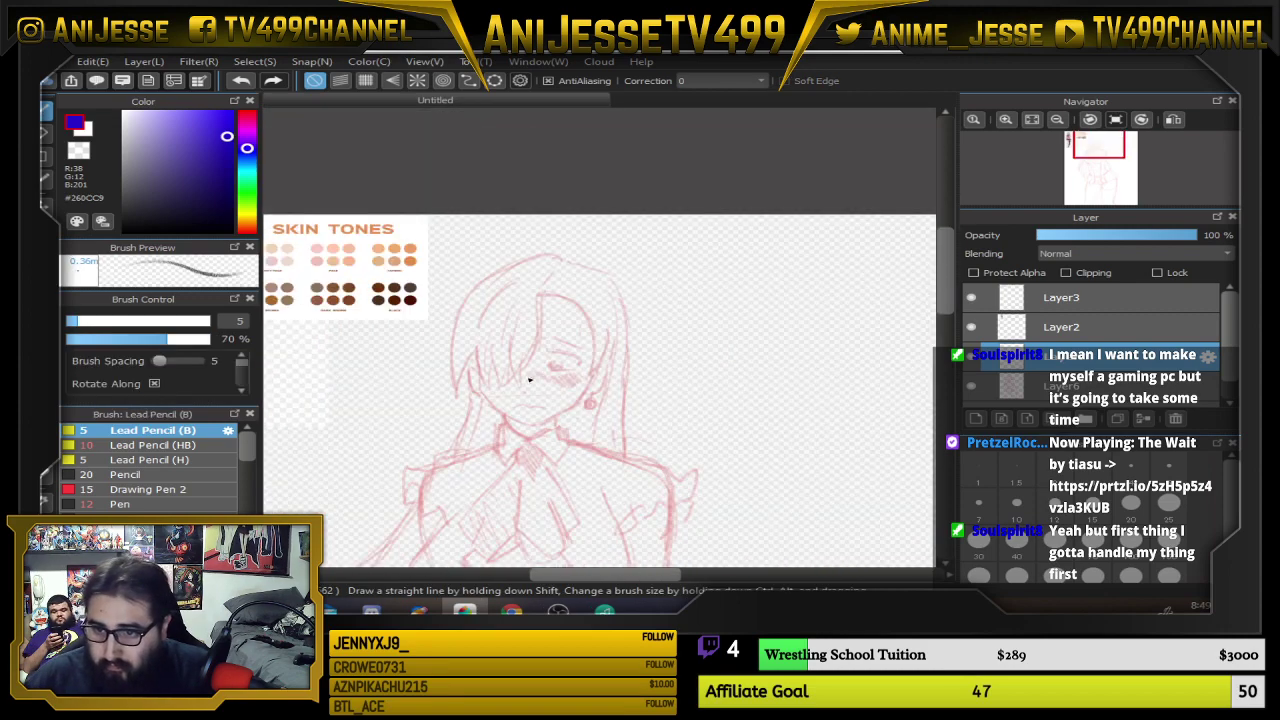
{"action": "mouse_move", "coordinate": [493, 384]}
{"action": "left_mouse_down"}
{"action": "mouse_move", "coordinate": [746, 362]}
{"action": "mouse_move", "coordinate": [577, 325]}
{"action": "mouse_move", "coordinate": [480, 326]}
{"action": "left_mouse_up"}
{"action": "scroll", "coordinate": [401, 210], "scroll_direction": "up", "scroll_amount": 4}
{"action": "scroll", "coordinate": [569, 324], "scroll_direction": "down", "scroll_amount": 4}
{"action": "scroll", "coordinate": [500, 328], "scroll_direction": "up", "scroll_amount": 3}
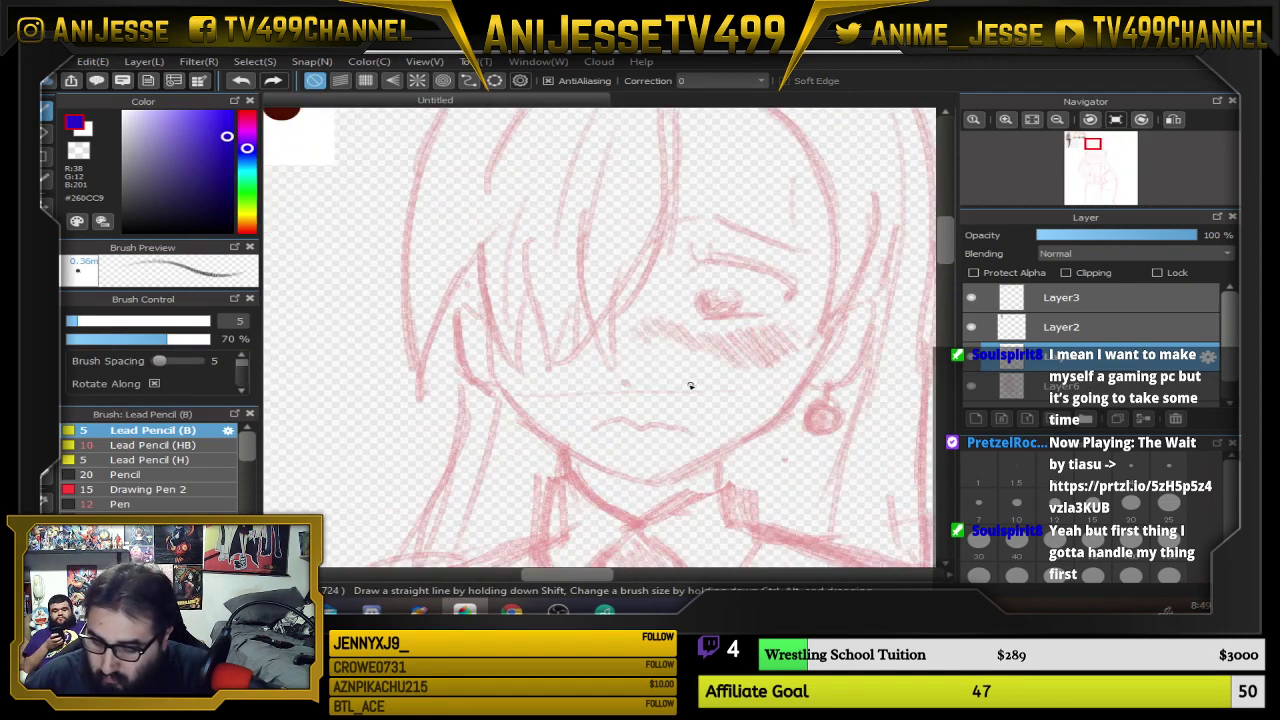
{"action": "scroll", "coordinate": [689, 384], "scroll_direction": "up", "scroll_amount": 2}
{"action": "mouse_move", "coordinate": [556, 362]}
{"action": "left_mouse_down"}
{"action": "mouse_move", "coordinate": [563, 380]}
{"action": "mouse_move", "coordinate": [614, 379]}
{"action": "mouse_move", "coordinate": [567, 352]}
{"action": "mouse_move", "coordinate": [555, 374]}
{"action": "left_mouse_up"}
{"action": "left_click_drag", "start_coordinate": [667, 476], "coordinate": [577, 522]}
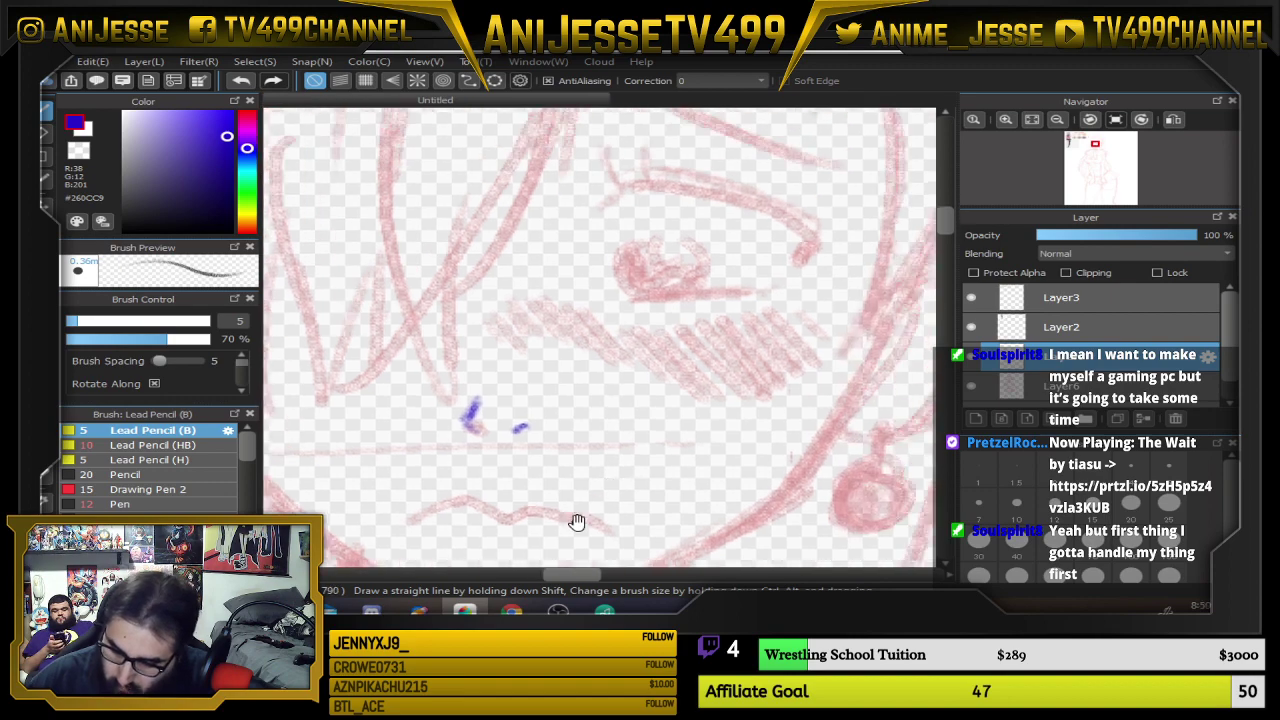
Examine the sketched eye and the reference character's face and hair beside the skin-tone chart
{"action": "scroll", "coordinate": [679, 263], "scroll_direction": "up", "scroll_amount": 3}
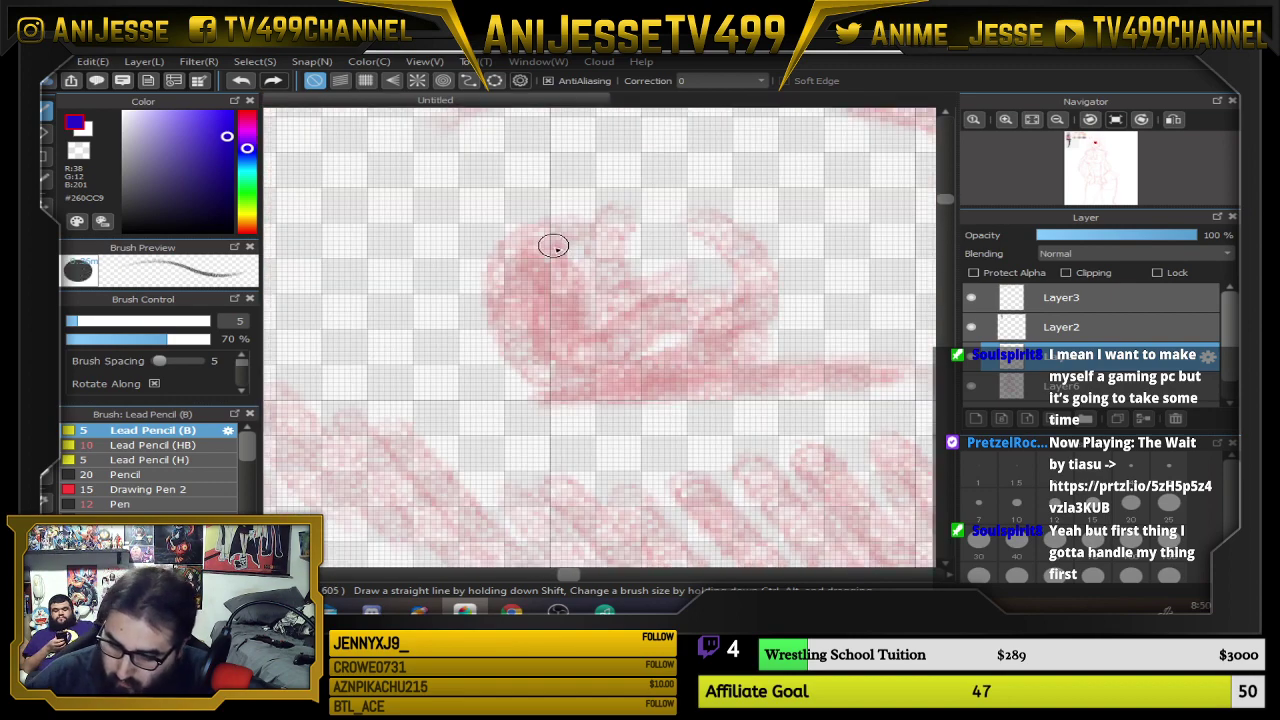
{"action": "scroll", "coordinate": [604, 224], "scroll_direction": "down", "scroll_amount": 5}
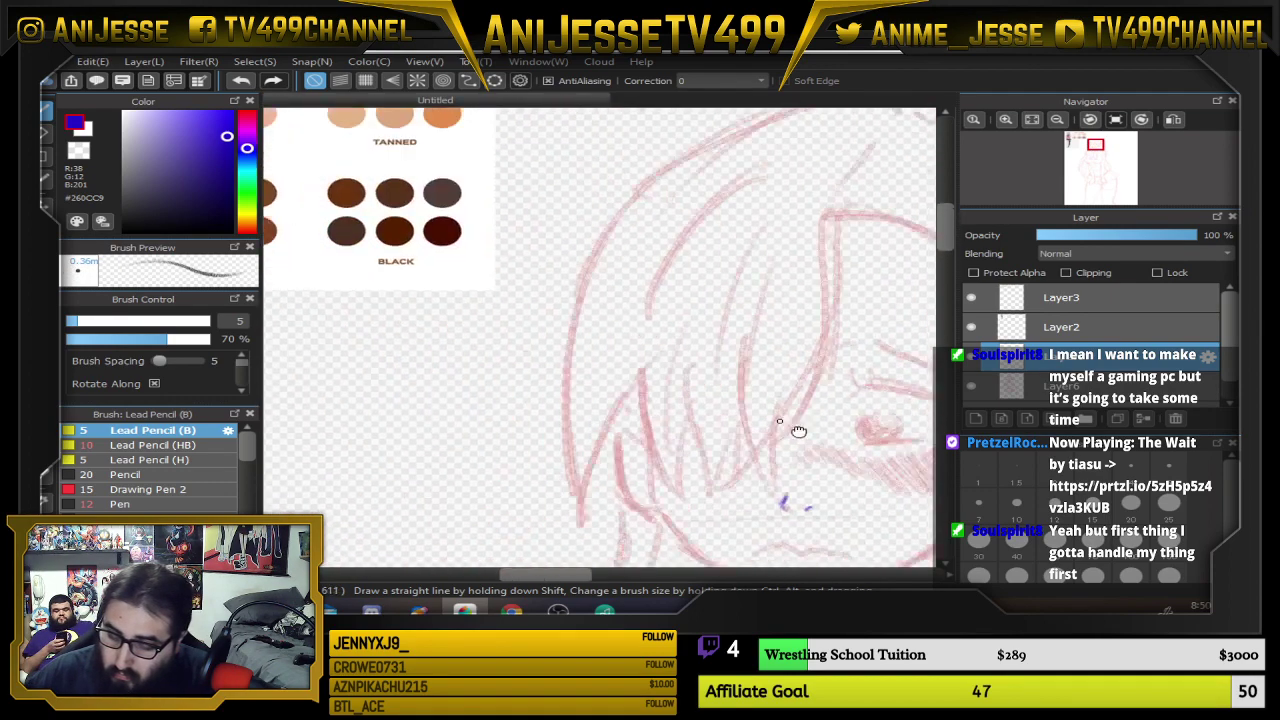
{"action": "left_click_drag", "start_coordinate": [454, 279], "coordinate": [611, 403]}
{"action": "scroll", "coordinate": [580, 405], "scroll_direction": "up", "scroll_amount": 4}
{"action": "scroll", "coordinate": [334, 363], "scroll_direction": "up", "scroll_amount": 1}
{"action": "left_click_drag", "start_coordinate": [334, 363], "coordinate": [930, 426]}
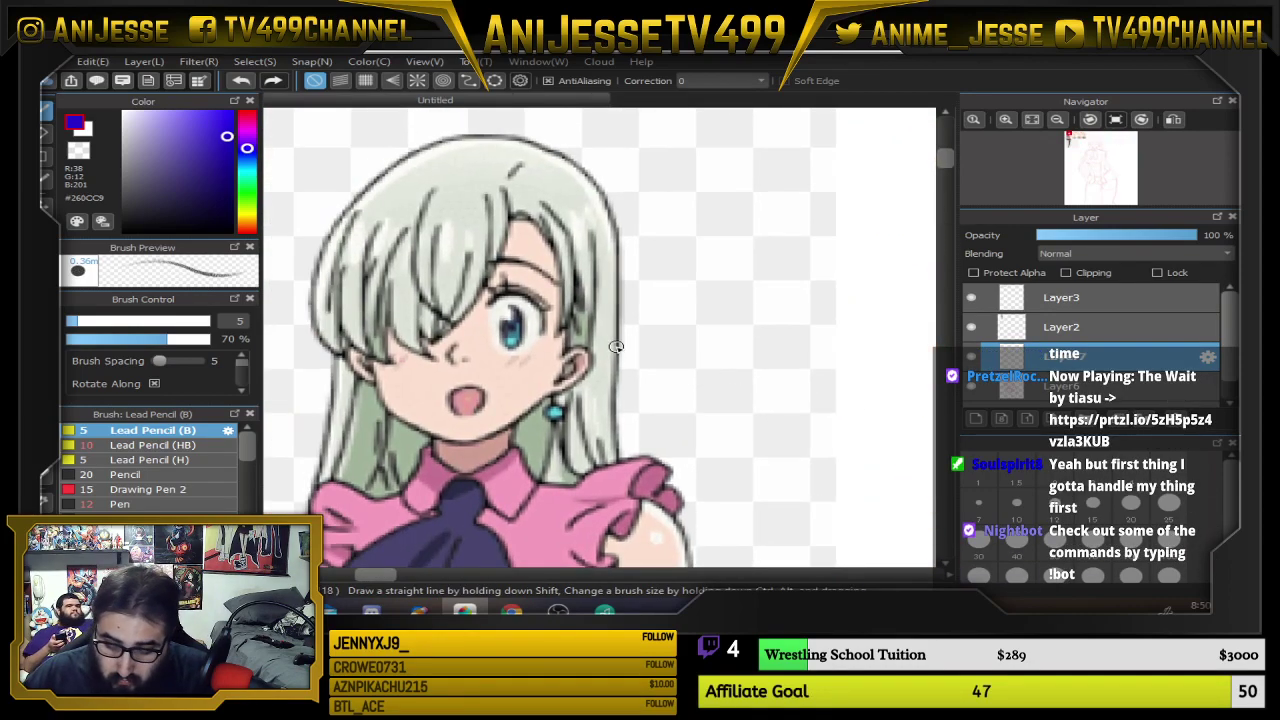
{"action": "scroll", "coordinate": [604, 342], "scroll_direction": "down", "scroll_amount": 2}
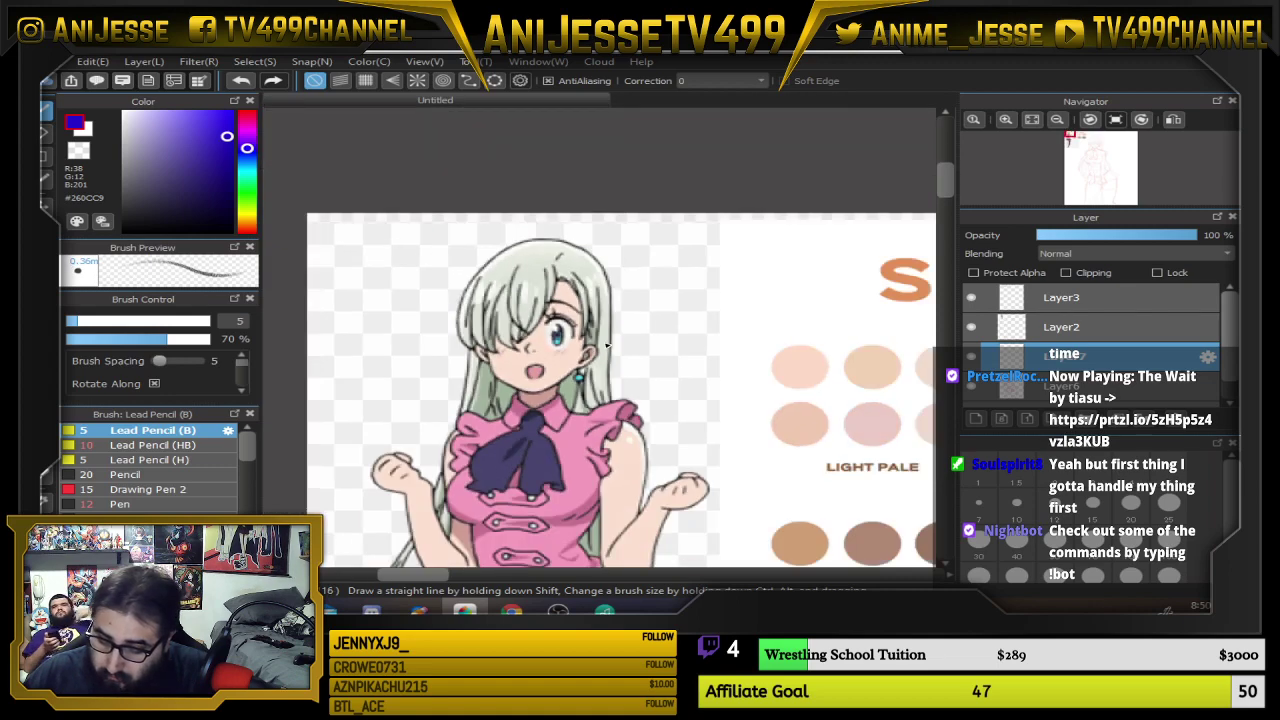
{"action": "scroll", "coordinate": [604, 342], "scroll_direction": "down", "scroll_amount": 2}
{"action": "scroll", "coordinate": [570, 317], "scroll_direction": "up", "scroll_amount": 5}
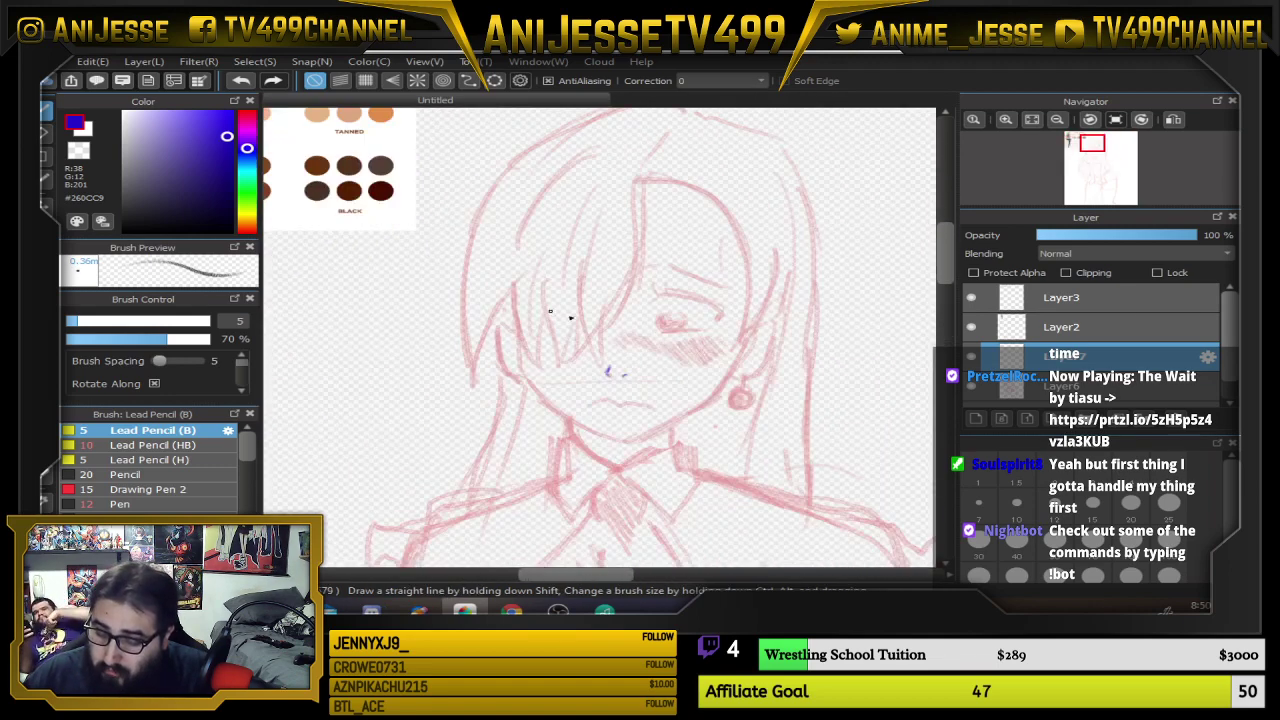
{"action": "scroll", "coordinate": [592, 352], "scroll_direction": "up", "scroll_amount": 3}
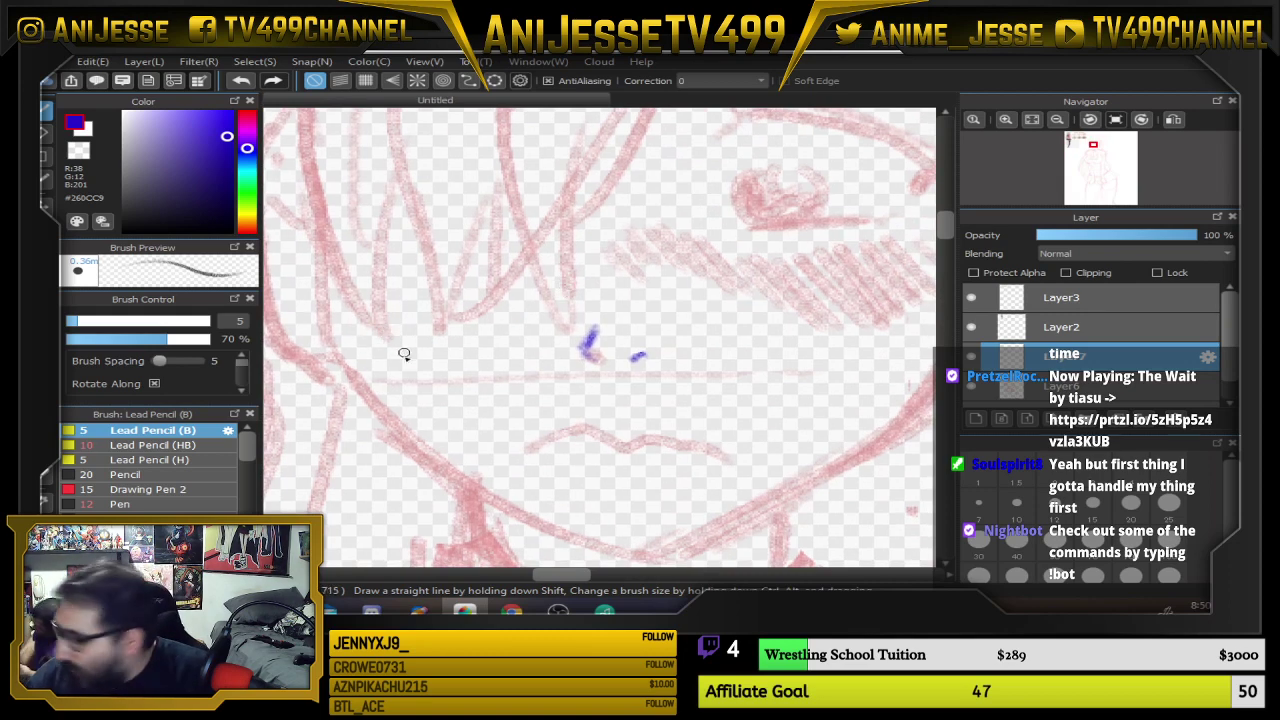
{"action": "left_click_drag", "start_coordinate": [454, 352], "coordinate": [629, 452]}
{"action": "mouse_move", "coordinate": [480, 287]}
{"action": "left_mouse_down"}
{"action": "mouse_move", "coordinate": [437, 330]}
{"action": "mouse_move", "coordinate": [446, 280]}
{"action": "mouse_move", "coordinate": [441, 385]}
{"action": "mouse_move", "coordinate": [482, 444]}
{"action": "mouse_move", "coordinate": [468, 437]}
{"action": "mouse_move", "coordinate": [503, 460]}
{"action": "mouse_move", "coordinate": [478, 276]}
{"action": "left_mouse_up"}
{"action": "mouse_move", "coordinate": [461, 362]}
{"action": "left_mouse_down"}
{"action": "mouse_move", "coordinate": [474, 312]}
{"action": "mouse_move", "coordinate": [490, 338]}
{"action": "mouse_move", "coordinate": [490, 410]}
{"action": "left_mouse_up"}
{"action": "mouse_move", "coordinate": [443, 334]}
{"action": "left_mouse_down"}
{"action": "mouse_move", "coordinate": [455, 273]}
{"action": "mouse_move", "coordinate": [479, 268]}
{"action": "mouse_move", "coordinate": [440, 326]}
{"action": "left_mouse_up"}
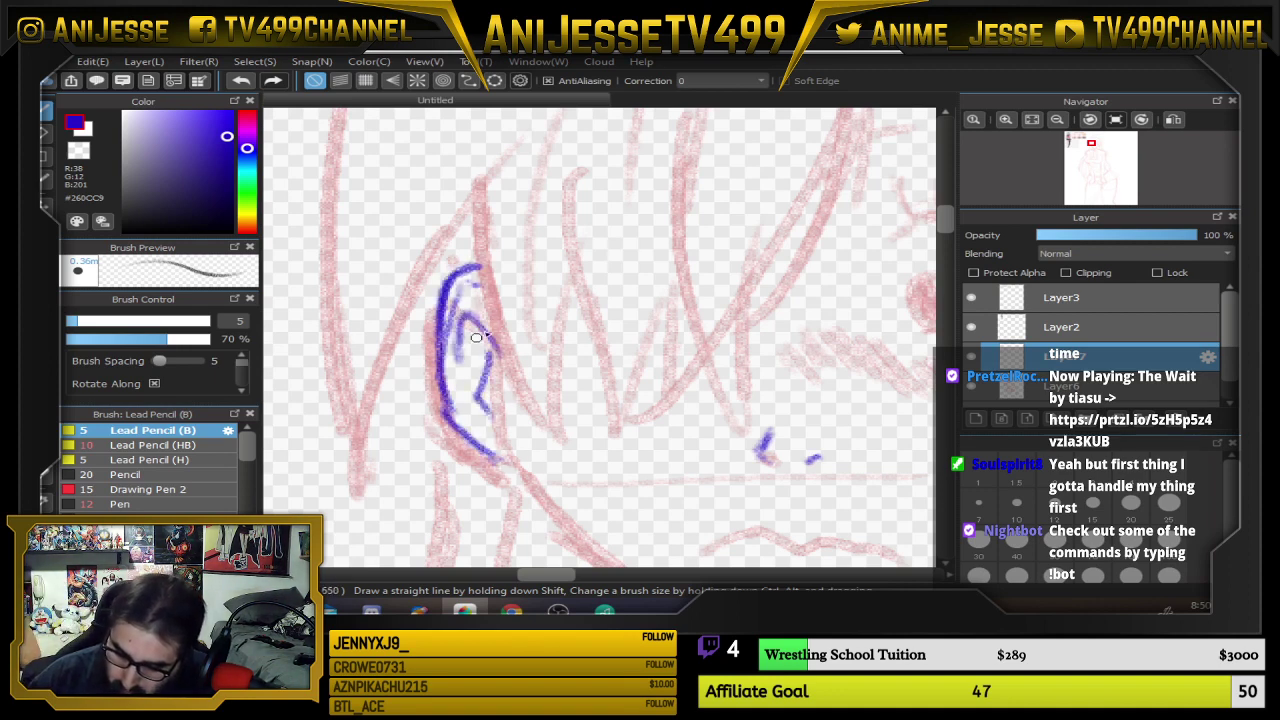
{"action": "scroll", "coordinate": [640, 251], "scroll_direction": "down", "scroll_amount": 3}
{"action": "mouse_move", "coordinate": [640, 251]}
{"action": "left_mouse_down"}
{"action": "mouse_move", "coordinate": [553, 287]}
{"action": "mouse_move", "coordinate": [476, 292]}
{"action": "mouse_move", "coordinate": [513, 358]}
{"action": "mouse_move", "coordinate": [528, 298]}
{"action": "left_mouse_up"}
{"action": "key", "text": "e"}
{"action": "key", "text": "b"}
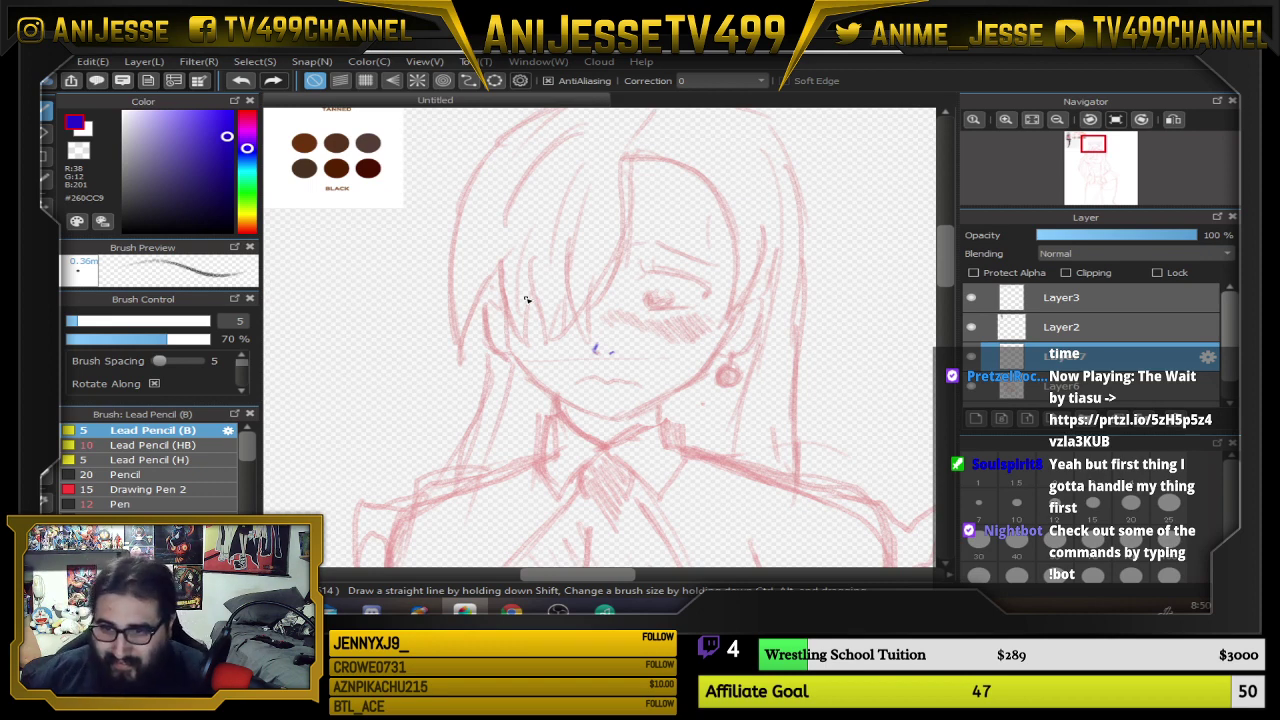
Trace the jawline in blue pencil from the hair-covered cheek around the chin and up towards the earring
{"action": "scroll", "coordinate": [641, 428], "scroll_direction": "up", "scroll_amount": 1}
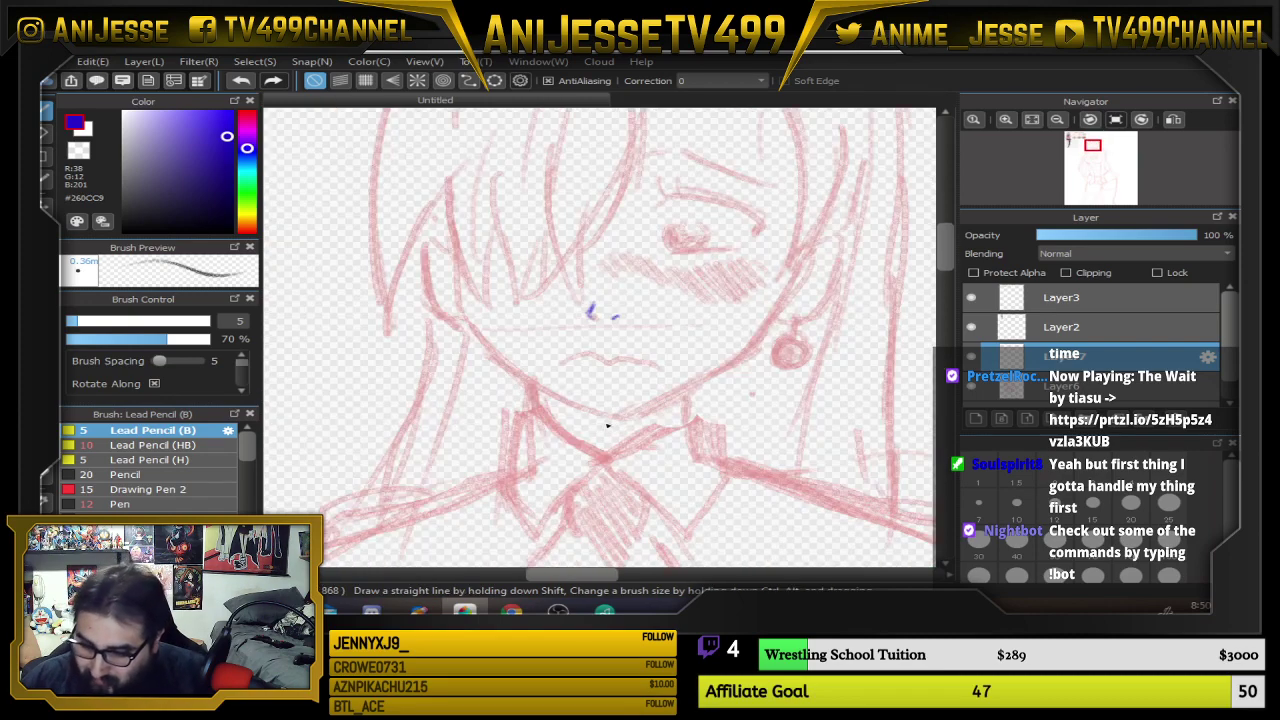
{"action": "left_click_drag", "start_coordinate": [626, 375], "coordinate": [497, 380]}
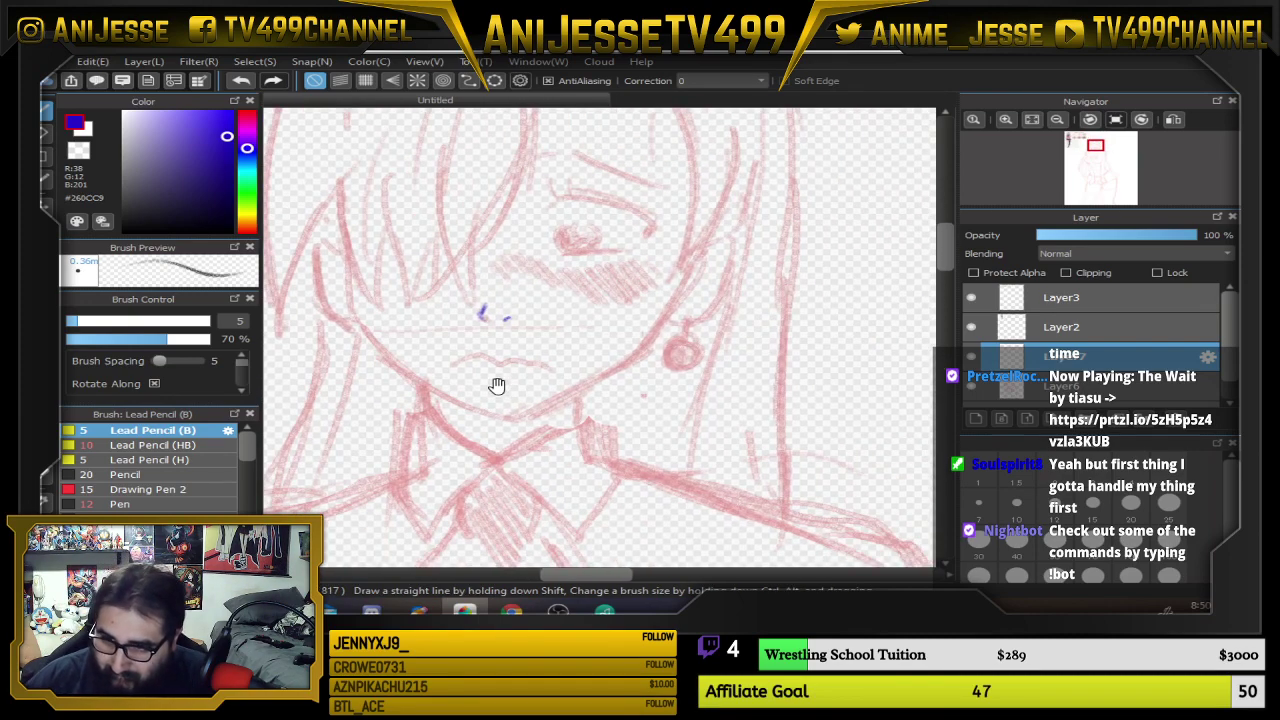
{"action": "scroll", "coordinate": [499, 336], "scroll_direction": "up", "scroll_amount": 1}
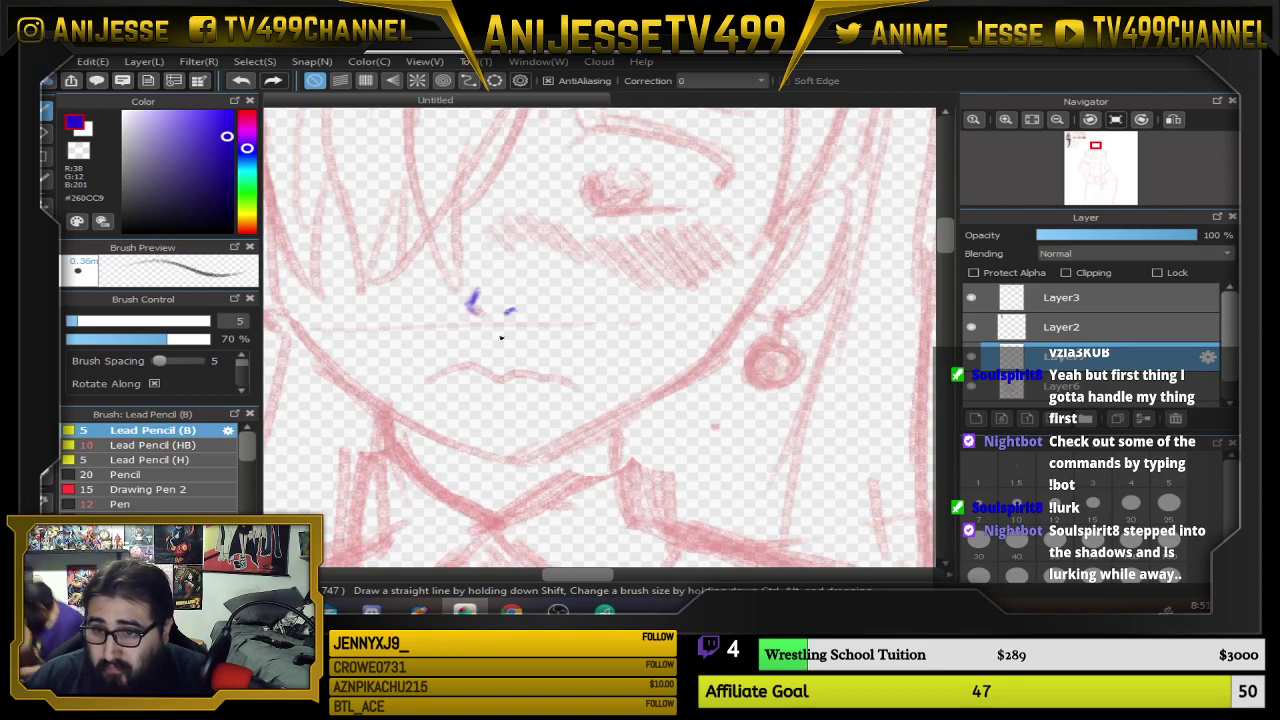
{"action": "scroll", "coordinate": [501, 337], "scroll_direction": "down", "scroll_amount": 1}
{"action": "scroll", "coordinate": [483, 332], "scroll_direction": "up", "scroll_amount": 1}
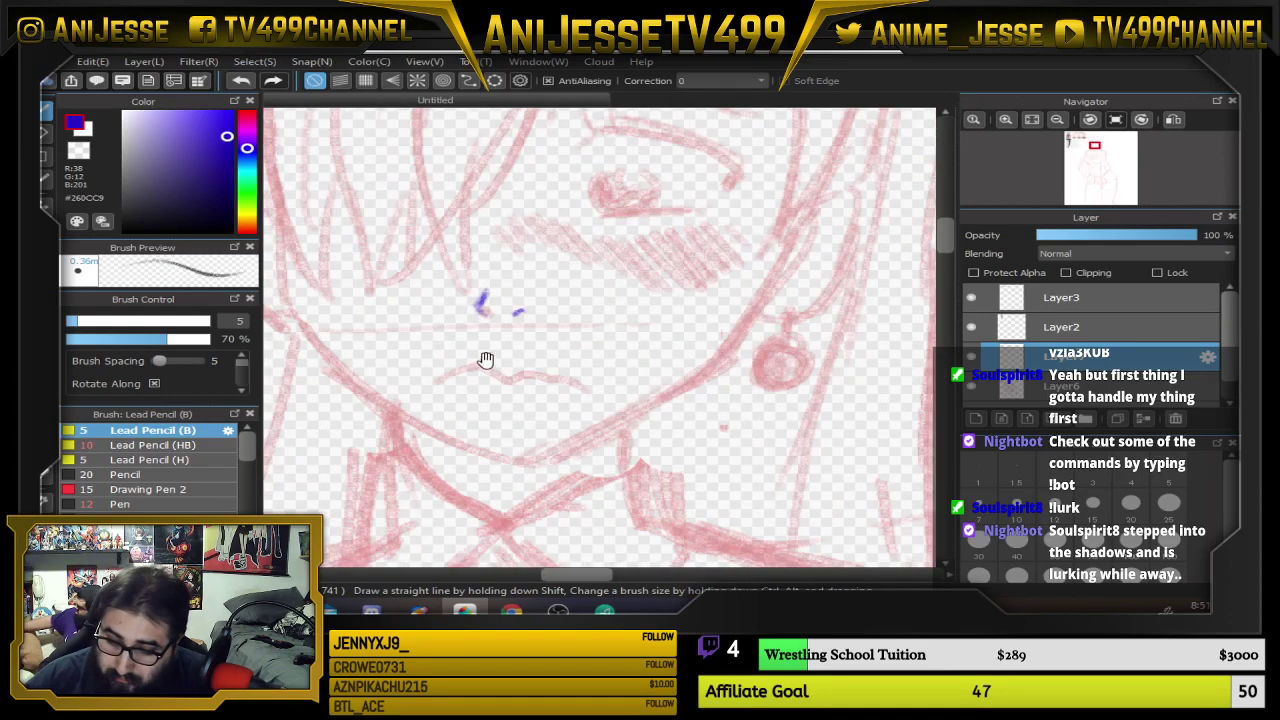
{"action": "left_click_drag", "start_coordinate": [486, 362], "coordinate": [595, 441]}
{"action": "mouse_move", "coordinate": [399, 375]}
{"action": "left_mouse_down"}
{"action": "mouse_move", "coordinate": [459, 464]}
{"action": "mouse_move", "coordinate": [486, 478]}
{"action": "mouse_move", "coordinate": [437, 447]}
{"action": "mouse_move", "coordinate": [555, 510]}
{"action": "mouse_move", "coordinate": [510, 494]}
{"action": "mouse_move", "coordinate": [494, 486]}
{"action": "mouse_move", "coordinate": [625, 534]}
{"action": "left_mouse_up"}
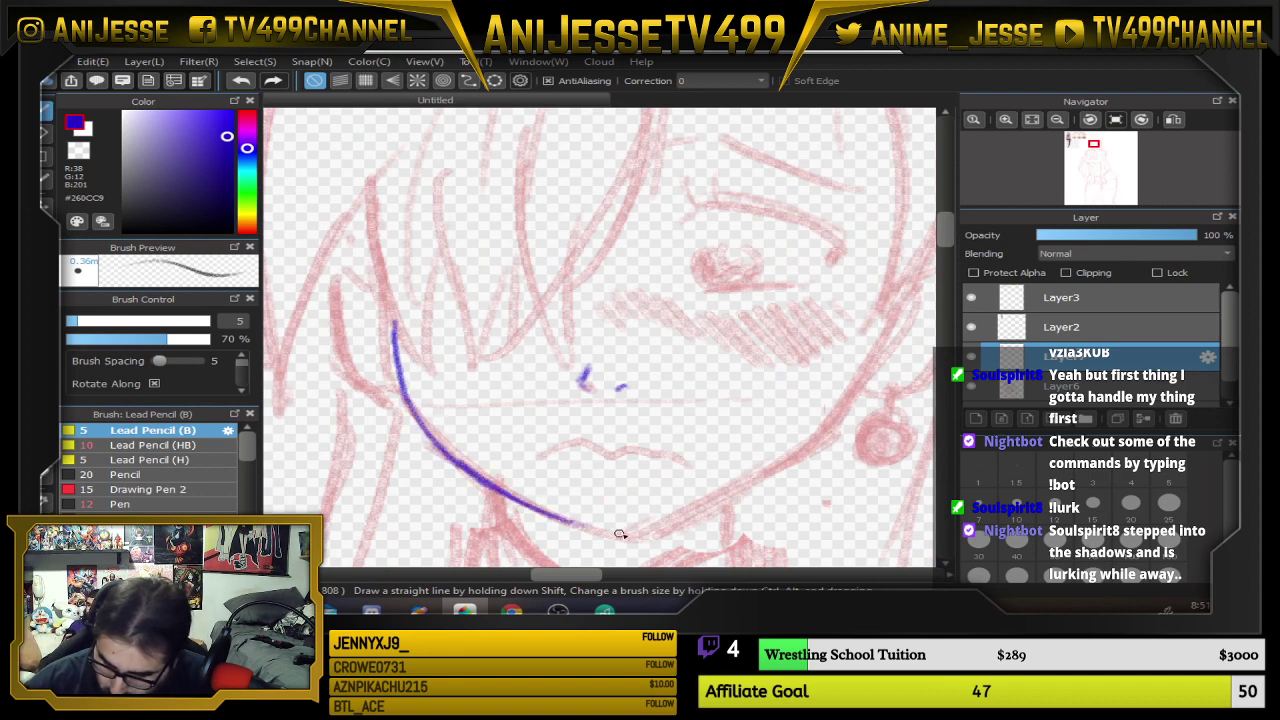
{"action": "left_click_drag", "start_coordinate": [810, 346], "coordinate": [794, 298]}
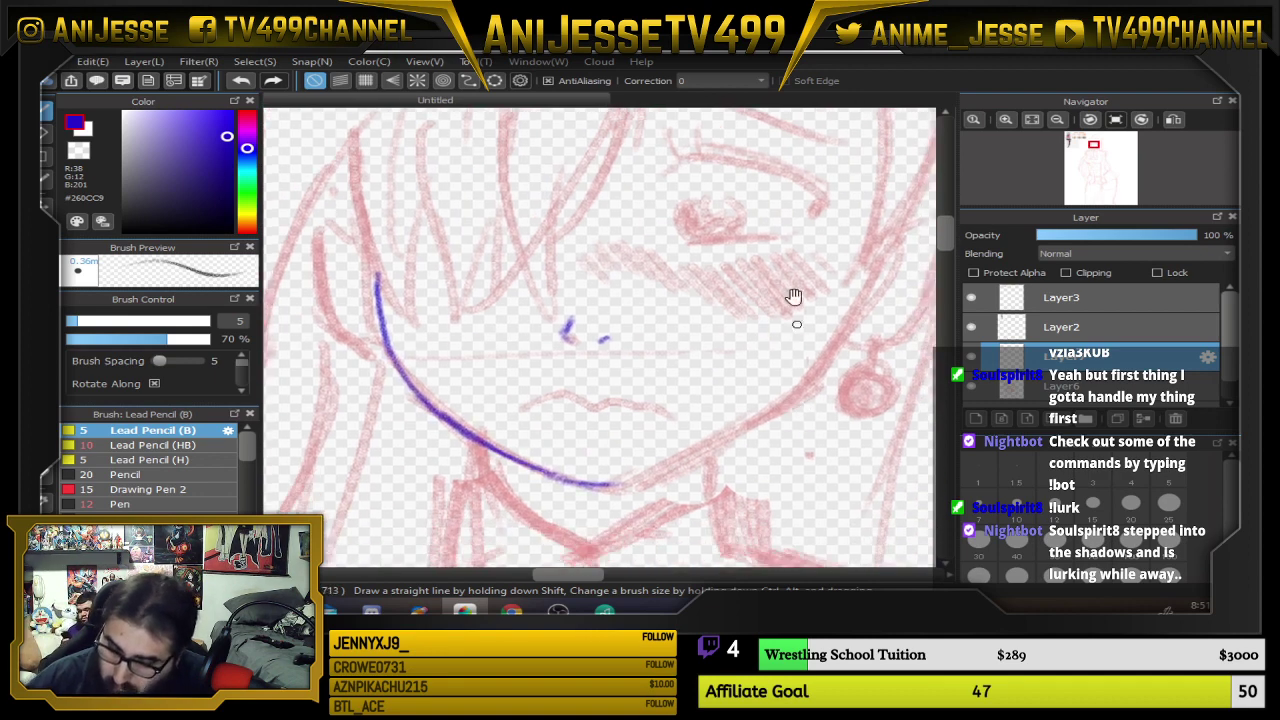
{"action": "left_click_drag", "start_coordinate": [836, 247], "coordinate": [727, 327]}
{"action": "mouse_move", "coordinate": [743, 419]}
{"action": "left_mouse_down"}
{"action": "mouse_move", "coordinate": [791, 353]}
{"action": "mouse_move", "coordinate": [711, 424]}
{"action": "mouse_move", "coordinate": [626, 470]}
{"action": "left_mouse_up"}
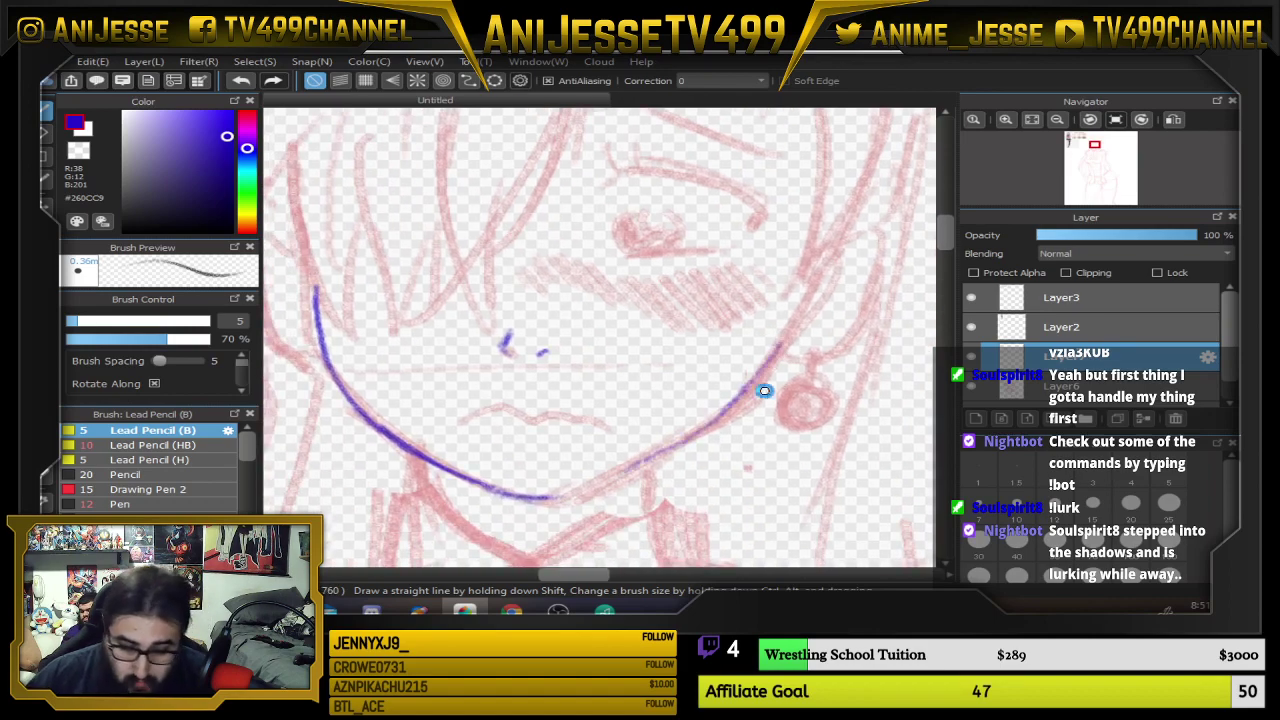
Mirror the canvas view, go over the jawline on the earring side and erase the excess inner edge
{"action": "key", "text": "Down"}
{"action": "key", "text": "Down"}
{"action": "key", "text": "Down"}
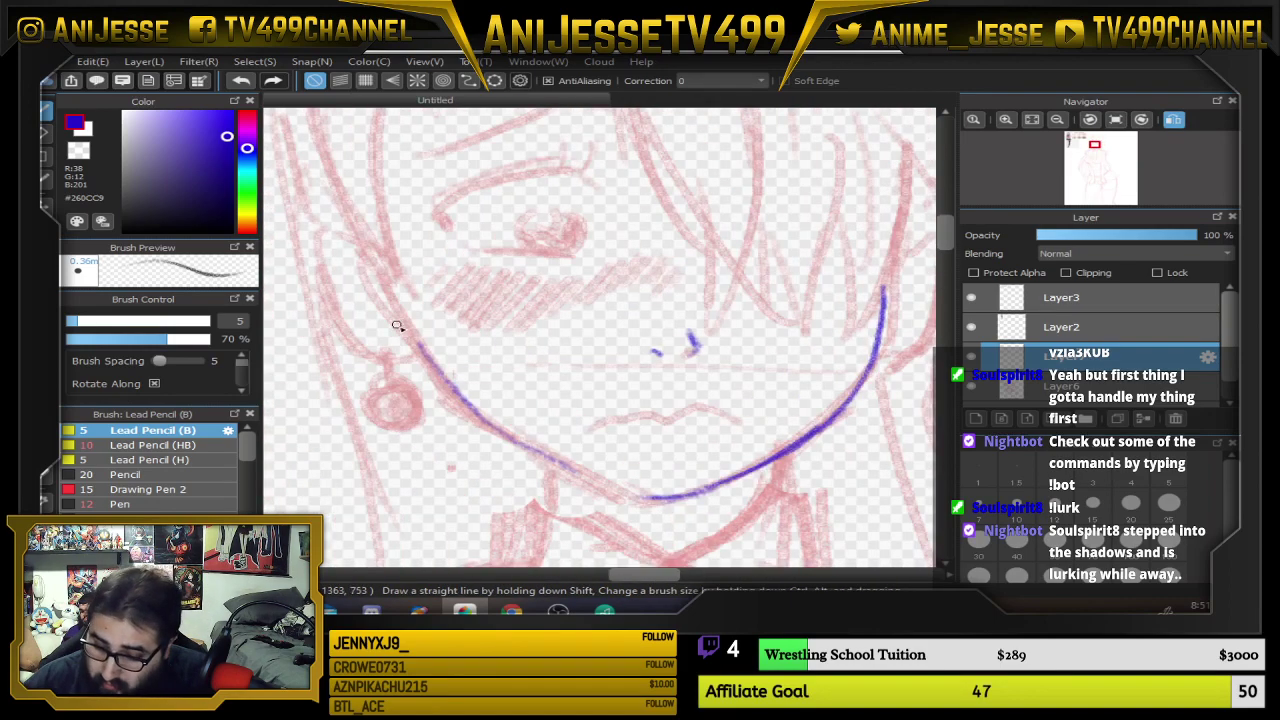
{"action": "mouse_move", "coordinate": [421, 347]}
{"action": "left_mouse_down"}
{"action": "mouse_move", "coordinate": [519, 444]}
{"action": "mouse_move", "coordinate": [575, 448]}
{"action": "left_mouse_up"}
{"action": "left_click_drag", "start_coordinate": [480, 416], "coordinate": [590, 486]}
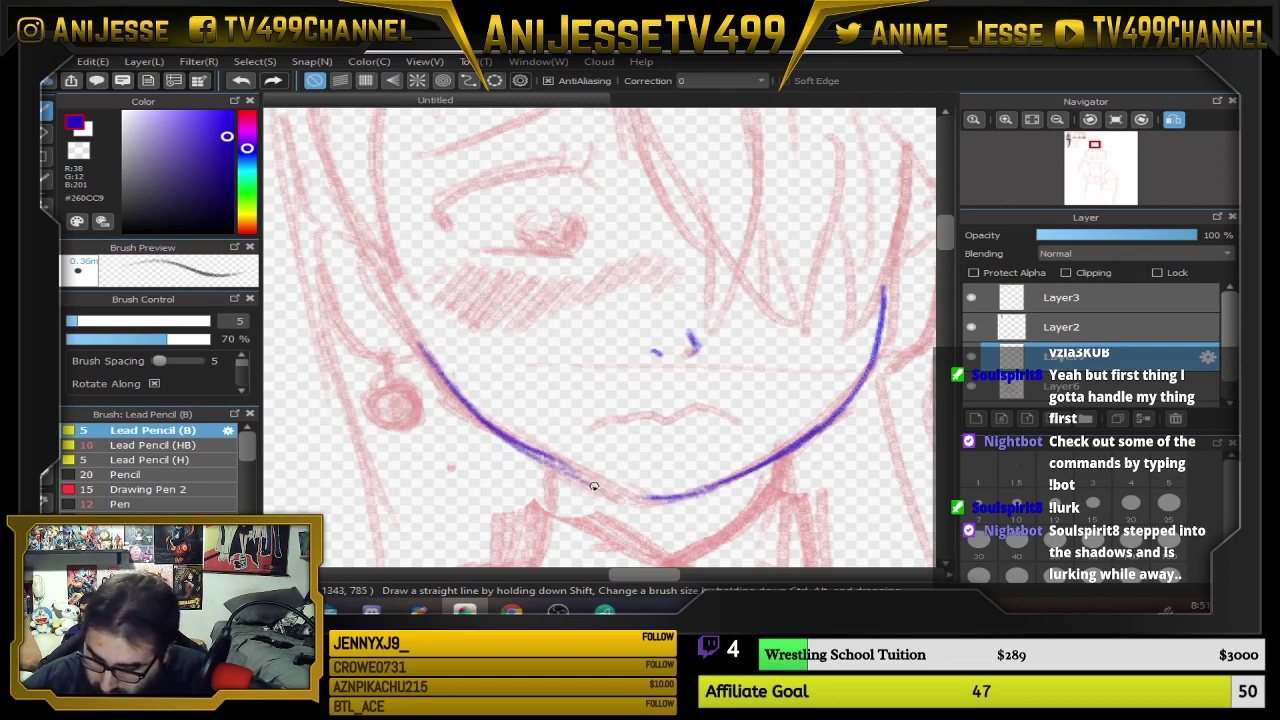
{"action": "key", "text": "e"}
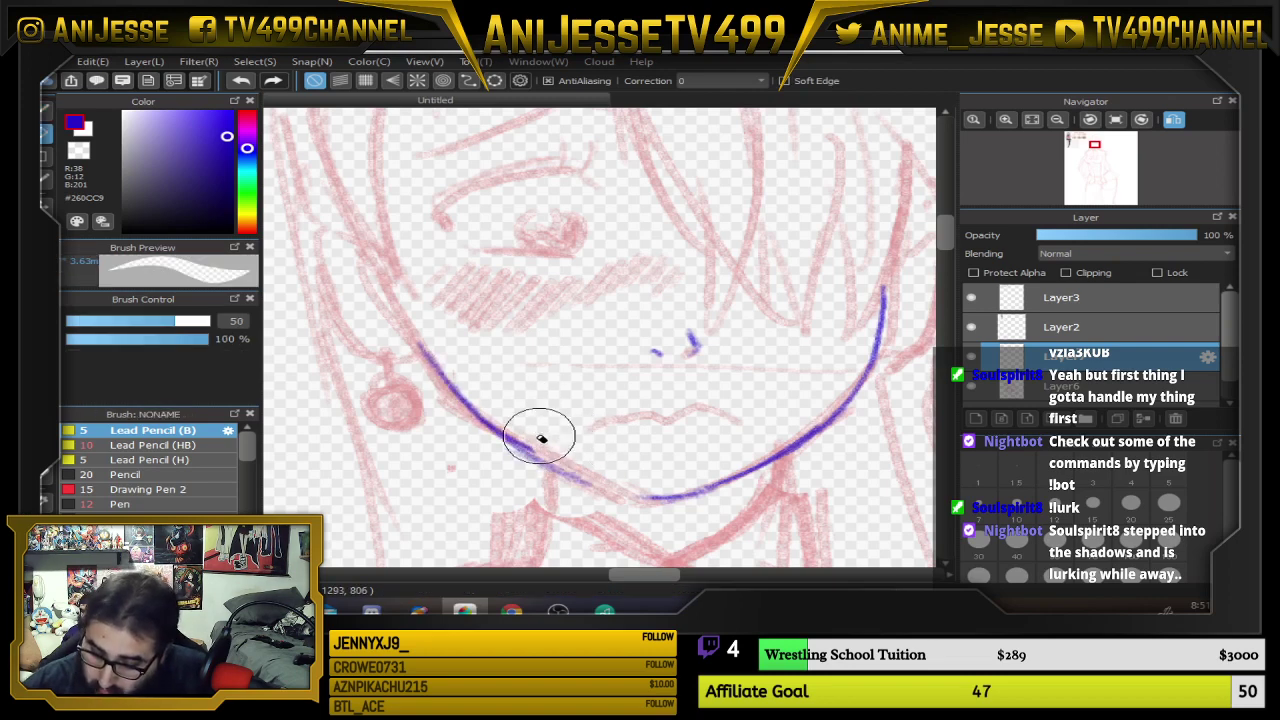
{"action": "left_click_drag", "start_coordinate": [540, 435], "coordinate": [590, 461]}
{"action": "left_click_drag", "start_coordinate": [507, 413], "coordinate": [528, 432]}
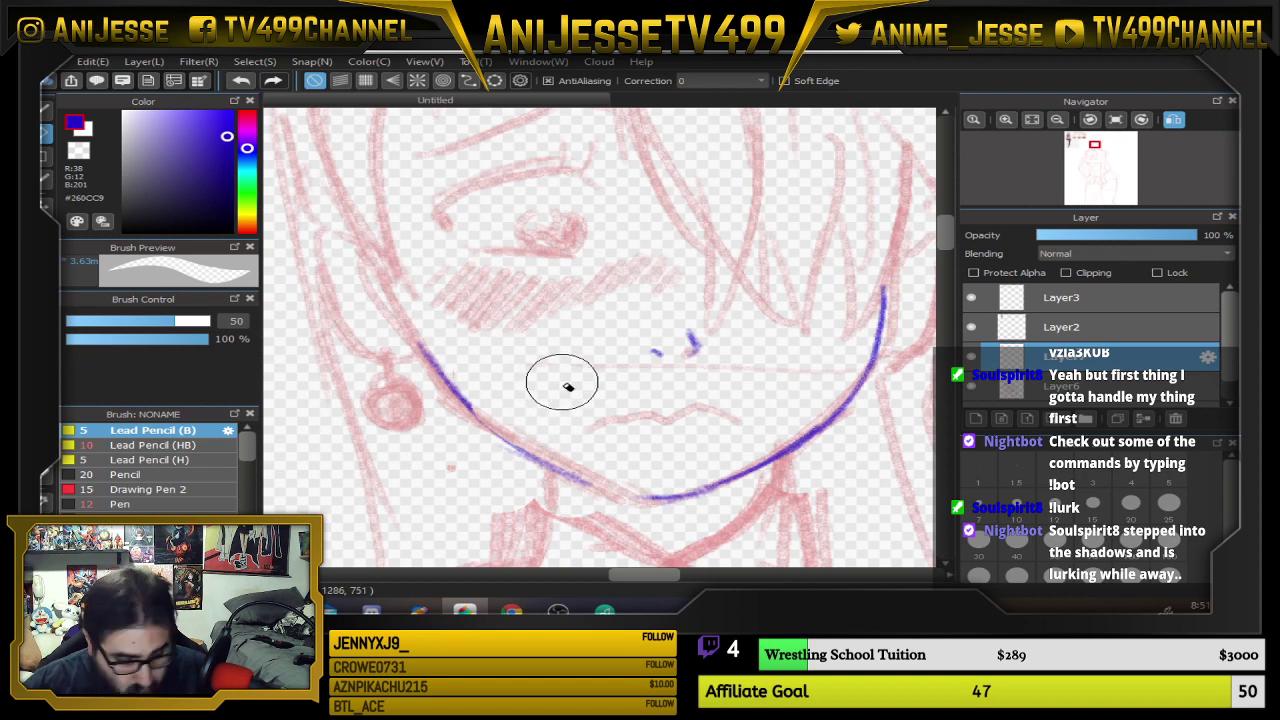
Redraw the earring-side jawline with darker blue pencil strokes and flip the view back to its normal orientation
{"action": "key", "text": "b"}
{"action": "mouse_move", "coordinate": [421, 346]}
{"action": "left_mouse_down"}
{"action": "mouse_move", "coordinate": [480, 421]}
{"action": "mouse_move", "coordinate": [541, 458]}
{"action": "mouse_move", "coordinate": [645, 490]}
{"action": "left_mouse_up"}
{"action": "mouse_move", "coordinate": [490, 426]}
{"action": "left_mouse_down"}
{"action": "mouse_move", "coordinate": [632, 488]}
{"action": "mouse_move", "coordinate": [751, 371]}
{"action": "left_mouse_up"}
{"action": "key", "text": "Down"}
Draw both sides of the neck and the V-shaped neckline under the chin in blue pencil
{"action": "left_click_drag", "start_coordinate": [529, 362], "coordinate": [535, 398]}
{"action": "left_click_drag", "start_coordinate": [784, 362], "coordinate": [780, 404]}
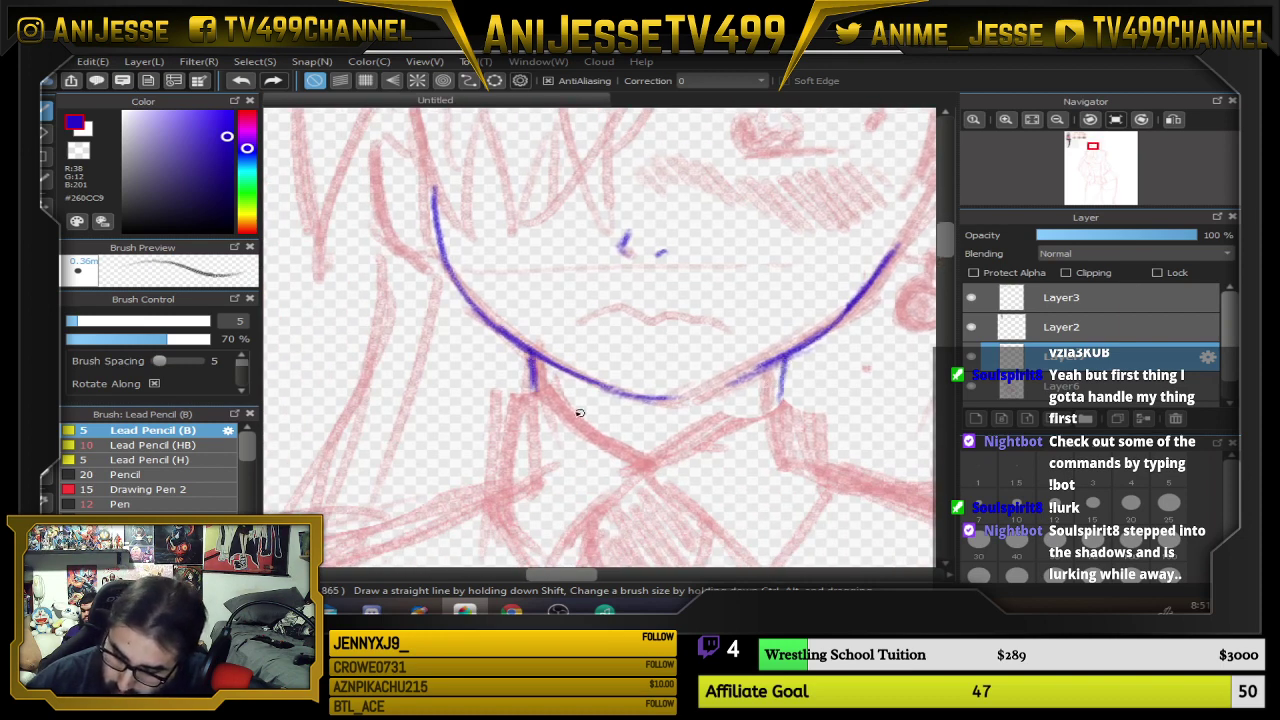
{"action": "mouse_move", "coordinate": [537, 398]}
{"action": "left_mouse_down"}
{"action": "mouse_move", "coordinate": [638, 470]}
{"action": "mouse_move", "coordinate": [530, 384]}
{"action": "mouse_move", "coordinate": [535, 401]}
{"action": "mouse_move", "coordinate": [655, 472]}
{"action": "mouse_move", "coordinate": [783, 393]}
{"action": "mouse_move", "coordinate": [748, 436]}
{"action": "left_mouse_up"}
Outline the two pointed collar flaps in blue, from the neck down to their tips and back to the centre
{"action": "left_click_drag", "start_coordinate": [527, 392], "coordinate": [492, 490]}
{"action": "left_click_drag", "start_coordinate": [630, 441], "coordinate": [660, 346]}
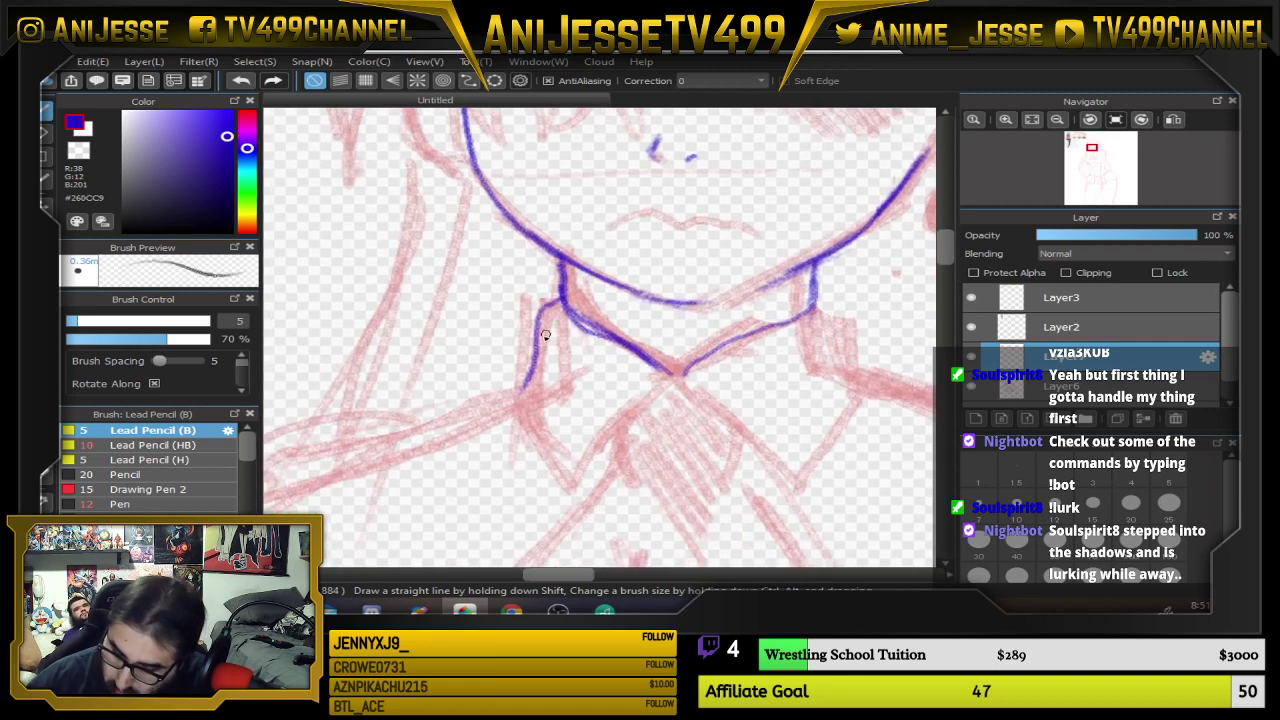
{"action": "mouse_move", "coordinate": [549, 307]}
{"action": "left_mouse_down"}
{"action": "mouse_move", "coordinate": [510, 395]}
{"action": "mouse_move", "coordinate": [526, 447]}
{"action": "left_mouse_up"}
{"action": "mouse_move", "coordinate": [509, 400]}
{"action": "left_mouse_down"}
{"action": "mouse_move", "coordinate": [561, 486]}
{"action": "mouse_move", "coordinate": [511, 404]}
{"action": "mouse_move", "coordinate": [541, 330]}
{"action": "left_mouse_up"}
{"action": "mouse_move", "coordinate": [815, 293]}
{"action": "left_mouse_down"}
{"action": "mouse_move", "coordinate": [857, 384]}
{"action": "mouse_move", "coordinate": [847, 423]}
{"action": "mouse_move", "coordinate": [805, 476]}
{"action": "mouse_move", "coordinate": [857, 386]}
{"action": "left_mouse_up"}
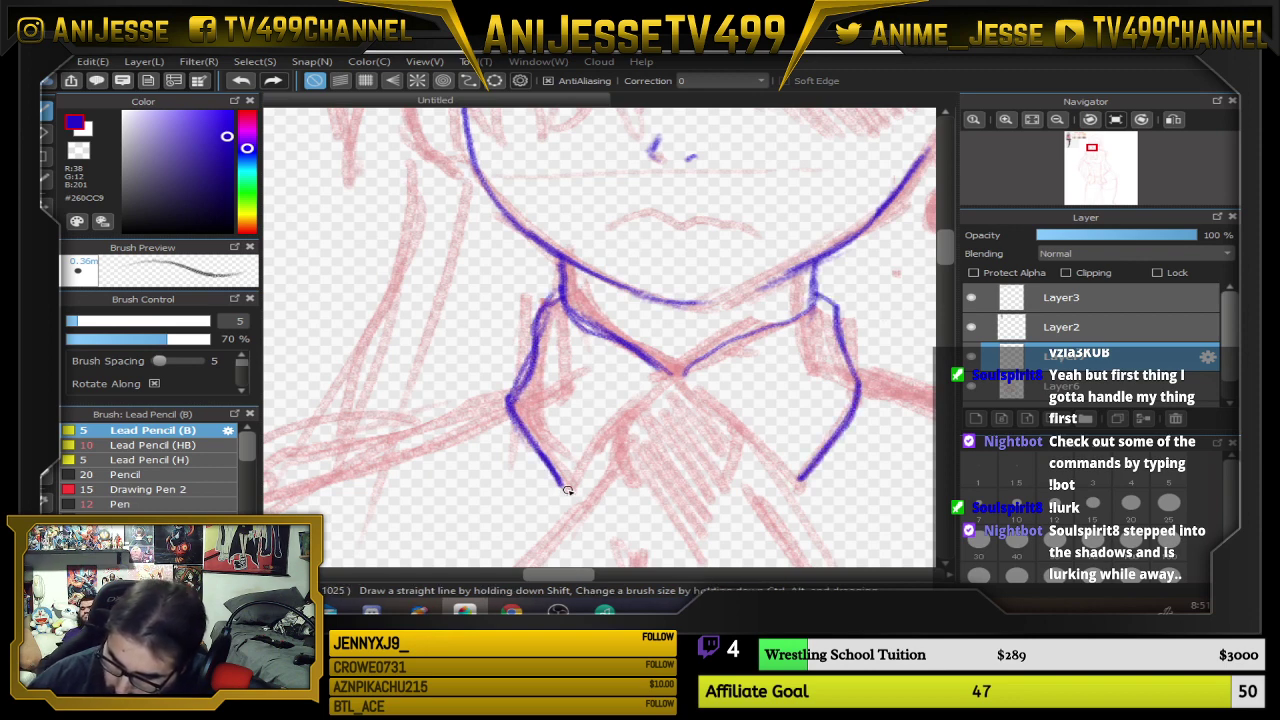
{"action": "mouse_move", "coordinate": [567, 490]}
{"action": "left_mouse_down"}
{"action": "mouse_move", "coordinate": [690, 372]}
{"action": "mouse_move", "coordinate": [805, 492]}
{"action": "left_mouse_up"}
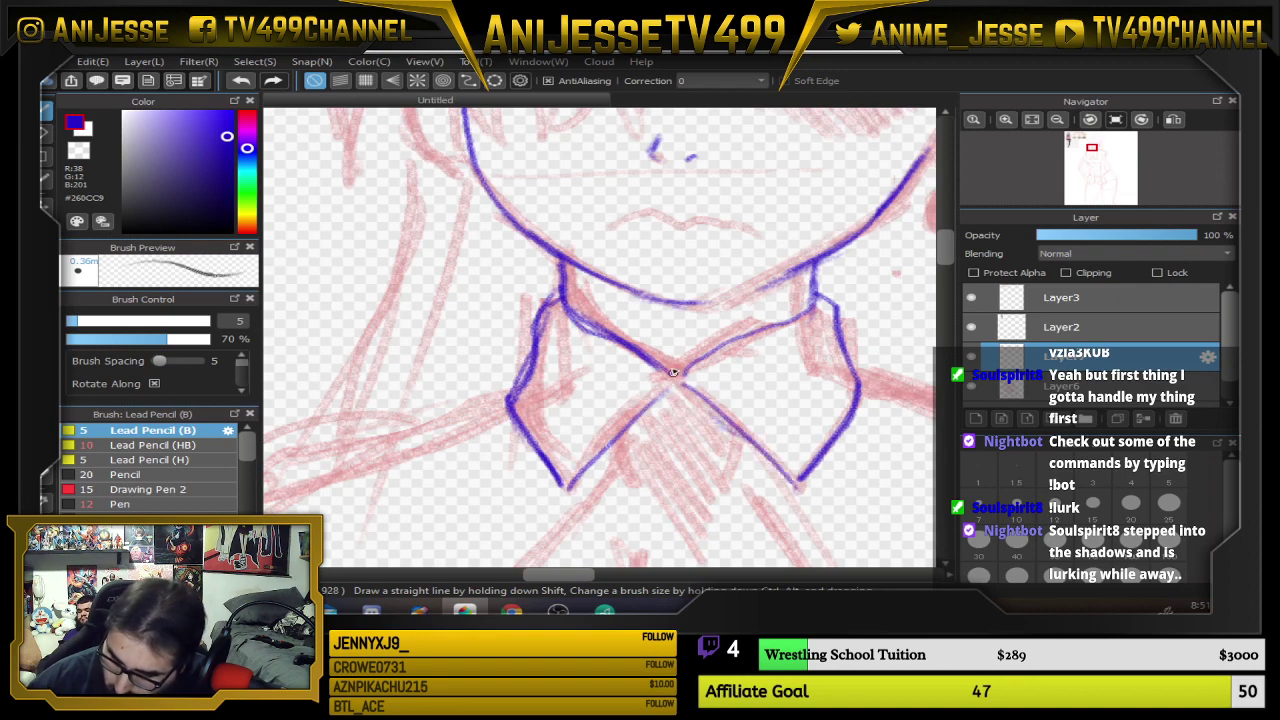
Check the reference character's neck bow and draw the curved sides of its knot between the collar flaps
{"action": "scroll", "coordinate": [505, 330], "scroll_direction": "down", "scroll_amount": 2}
{"action": "left_click_drag", "start_coordinate": [510, 328], "coordinate": [734, 424]}
{"action": "scroll", "coordinate": [541, 301], "scroll_direction": "up", "scroll_amount": 4}
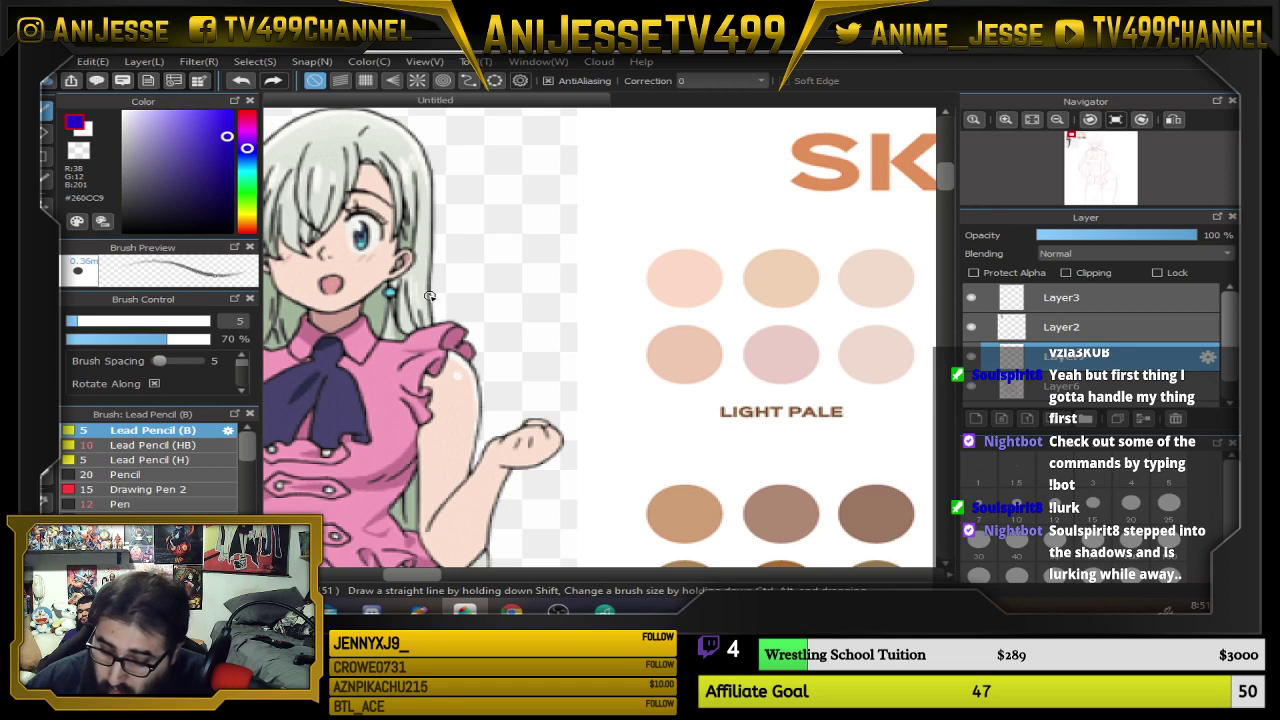
{"action": "scroll", "coordinate": [429, 296], "scroll_direction": "down", "scroll_amount": 3}
{"action": "mouse_move", "coordinate": [640, 470]}
{"action": "left_mouse_down"}
{"action": "mouse_move", "coordinate": [530, 342]}
{"action": "mouse_move", "coordinate": [364, 188]}
{"action": "left_mouse_up"}
{"action": "scroll", "coordinate": [808, 408], "scroll_direction": "up", "scroll_amount": 3}
{"action": "left_click_drag", "start_coordinate": [648, 360], "coordinate": [430, 308]}
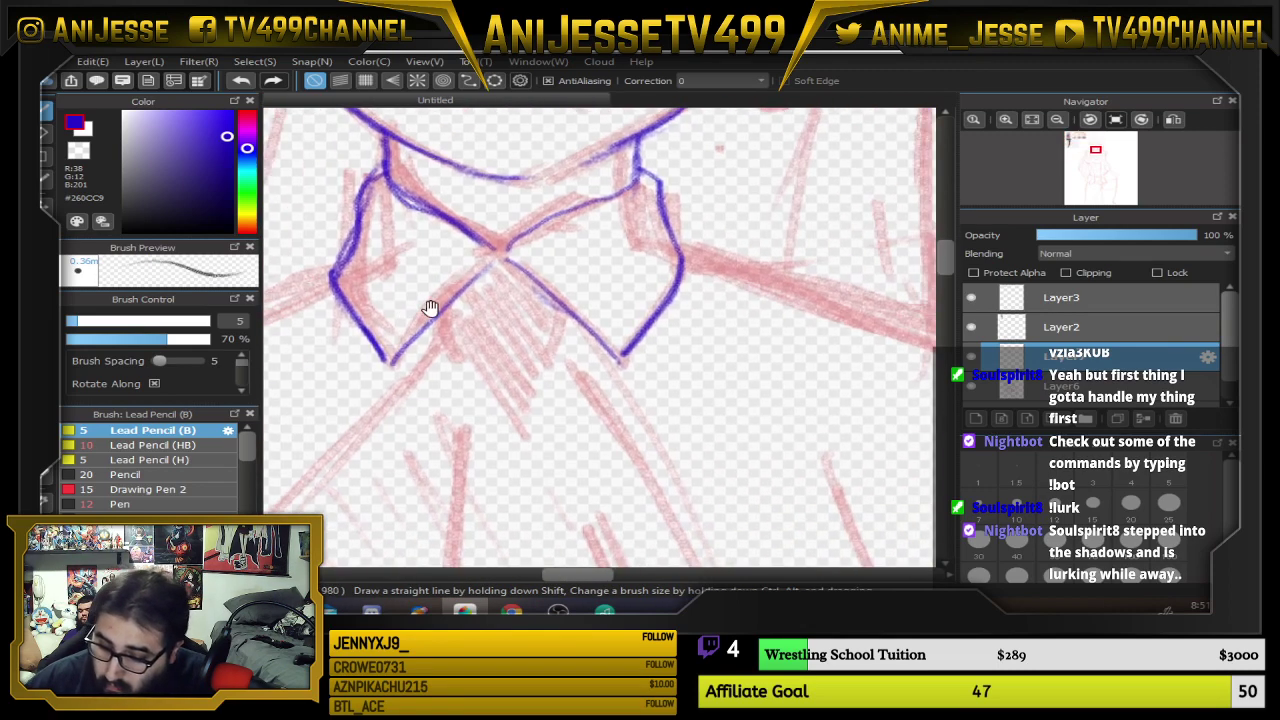
{"action": "mouse_move", "coordinate": [489, 264]}
{"action": "left_mouse_down"}
{"action": "mouse_move", "coordinate": [457, 294]}
{"action": "mouse_move", "coordinate": [467, 290]}
{"action": "mouse_move", "coordinate": [456, 354]}
{"action": "mouse_move", "coordinate": [451, 311]}
{"action": "mouse_move", "coordinate": [444, 323]}
{"action": "mouse_move", "coordinate": [466, 353]}
{"action": "left_mouse_up"}
{"action": "mouse_move", "coordinate": [537, 286]}
{"action": "left_mouse_down"}
{"action": "mouse_move", "coordinate": [544, 336]}
{"action": "mouse_move", "coordinate": [530, 360]}
{"action": "left_mouse_up"}
{"action": "mouse_move", "coordinate": [530, 360]}
{"action": "left_mouse_down"}
{"action": "mouse_move", "coordinate": [556, 326]}
{"action": "mouse_move", "coordinate": [541, 294]}
{"action": "left_mouse_up"}
Trace the wavy mouth line in blue pencil over the red sketch
{"action": "left_click_drag", "start_coordinate": [627, 383], "coordinate": [663, 243]}
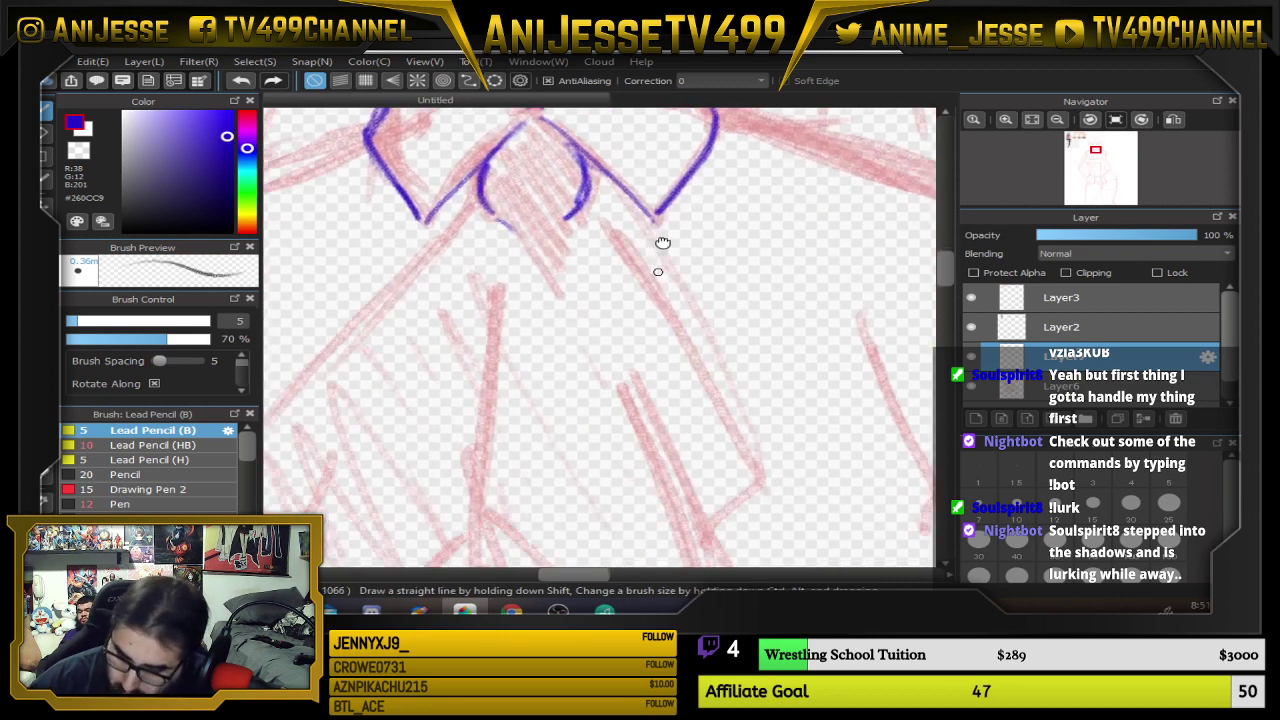
{"action": "left_click_drag", "start_coordinate": [577, 265], "coordinate": [648, 181]}
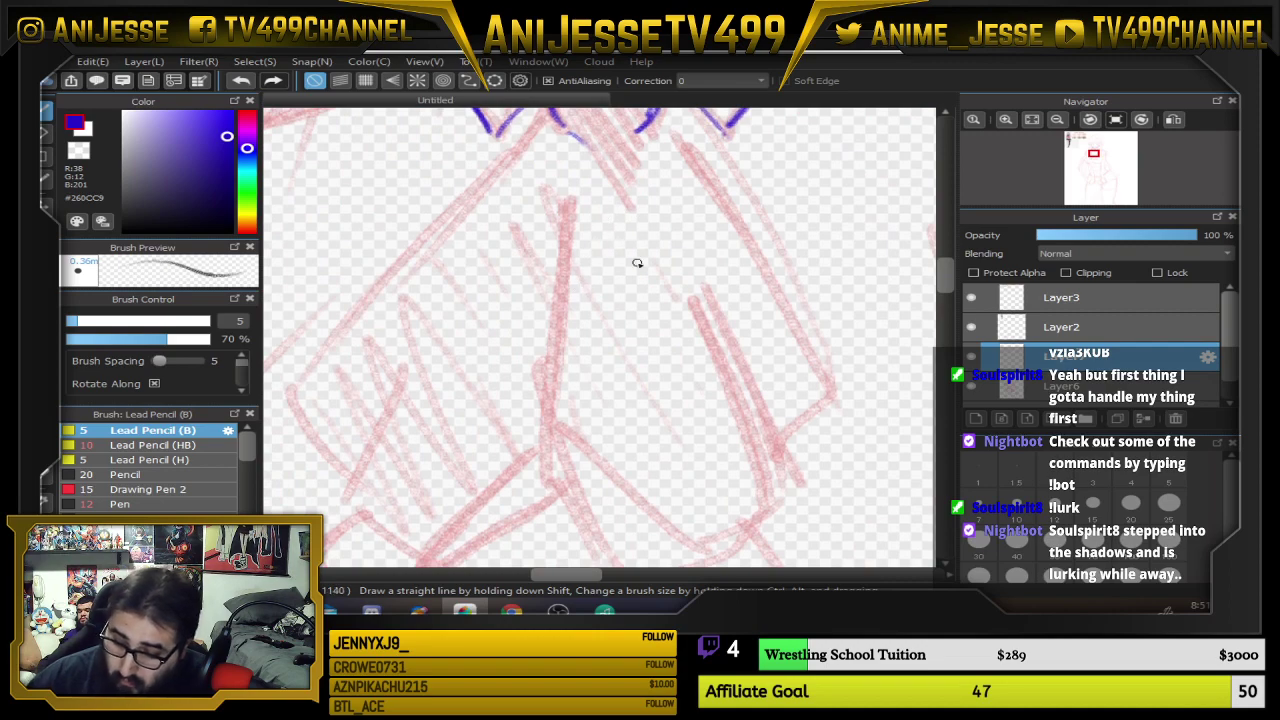
{"action": "scroll", "coordinate": [637, 263], "scroll_direction": "down", "scroll_amount": 3}
{"action": "left_click_drag", "start_coordinate": [634, 277], "coordinate": [577, 497]}
{"action": "scroll", "coordinate": [549, 377], "scroll_direction": "up", "scroll_amount": 4}
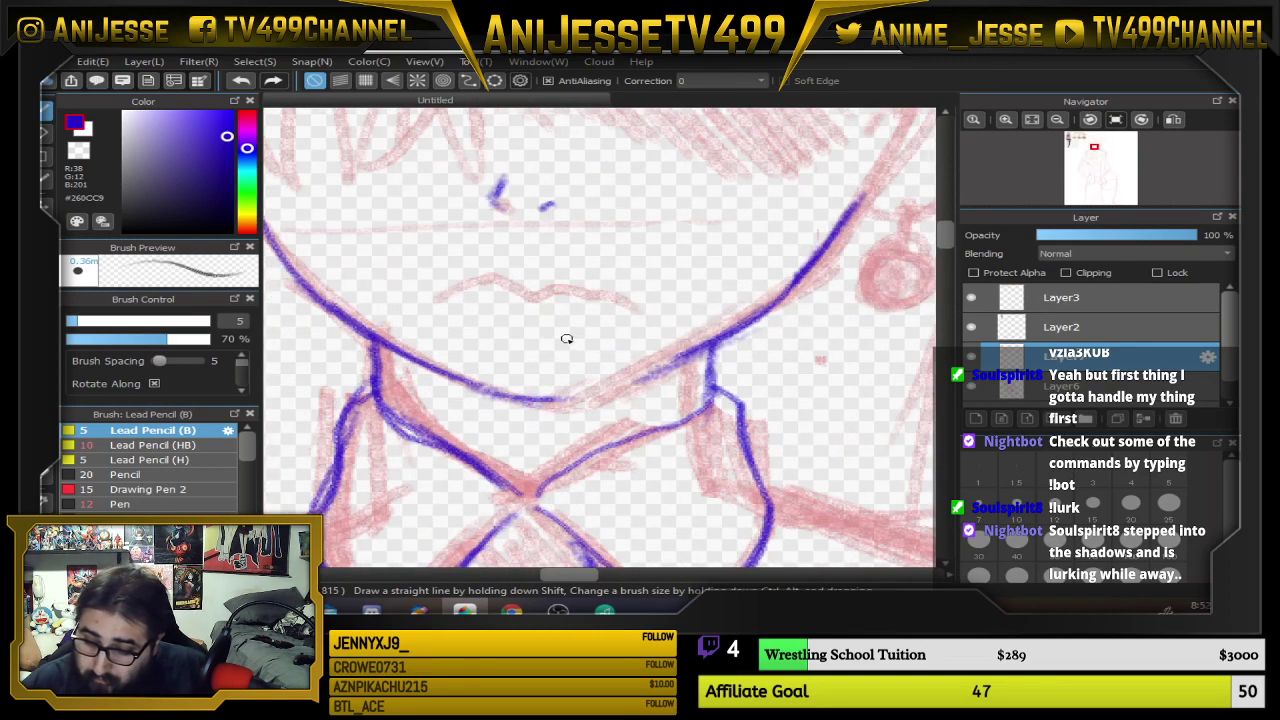
{"action": "mouse_move", "coordinate": [418, 304]}
{"action": "left_mouse_down"}
{"action": "mouse_move", "coordinate": [482, 284]}
{"action": "mouse_move", "coordinate": [648, 304]}
{"action": "left_mouse_up"}
Draw the visible eye's lower lid line, curved upper lid and inner lashes in blue pencil
{"action": "mouse_move", "coordinate": [714, 280]}
{"action": "left_mouse_down"}
{"action": "mouse_move", "coordinate": [805, 292]}
{"action": "mouse_move", "coordinate": [750, 402]}
{"action": "left_mouse_up"}
{"action": "left_click_drag", "start_coordinate": [804, 243], "coordinate": [754, 360]}
{"action": "left_click_drag", "start_coordinate": [624, 374], "coordinate": [683, 369]}
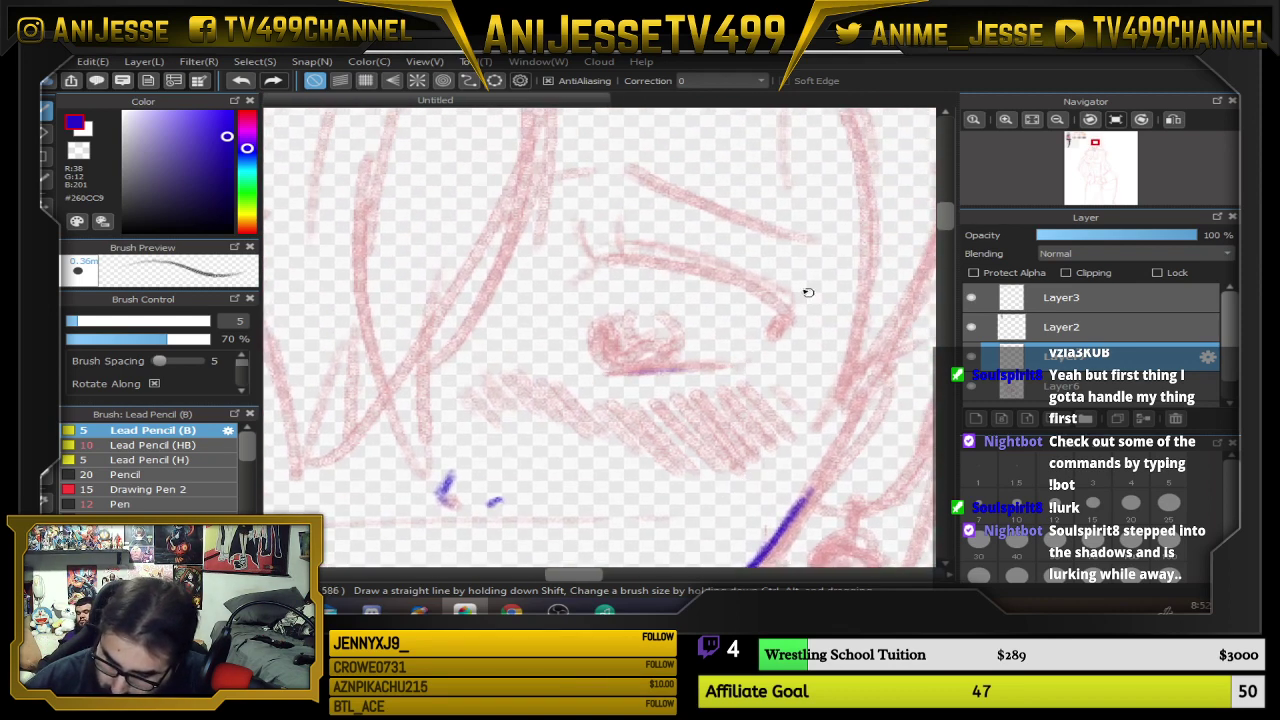
{"action": "mouse_move", "coordinate": [578, 278]}
{"action": "left_mouse_down"}
{"action": "mouse_move", "coordinate": [624, 259]}
{"action": "mouse_move", "coordinate": [690, 263]}
{"action": "mouse_move", "coordinate": [751, 284]}
{"action": "mouse_move", "coordinate": [772, 331]}
{"action": "mouse_move", "coordinate": [773, 304]}
{"action": "mouse_move", "coordinate": [729, 278]}
{"action": "mouse_move", "coordinate": [598, 265]}
{"action": "mouse_move", "coordinate": [674, 255]}
{"action": "mouse_move", "coordinate": [796, 300]}
{"action": "mouse_move", "coordinate": [597, 216]}
{"action": "left_mouse_up"}
{"action": "left_click_drag", "start_coordinate": [638, 257], "coordinate": [630, 200]}
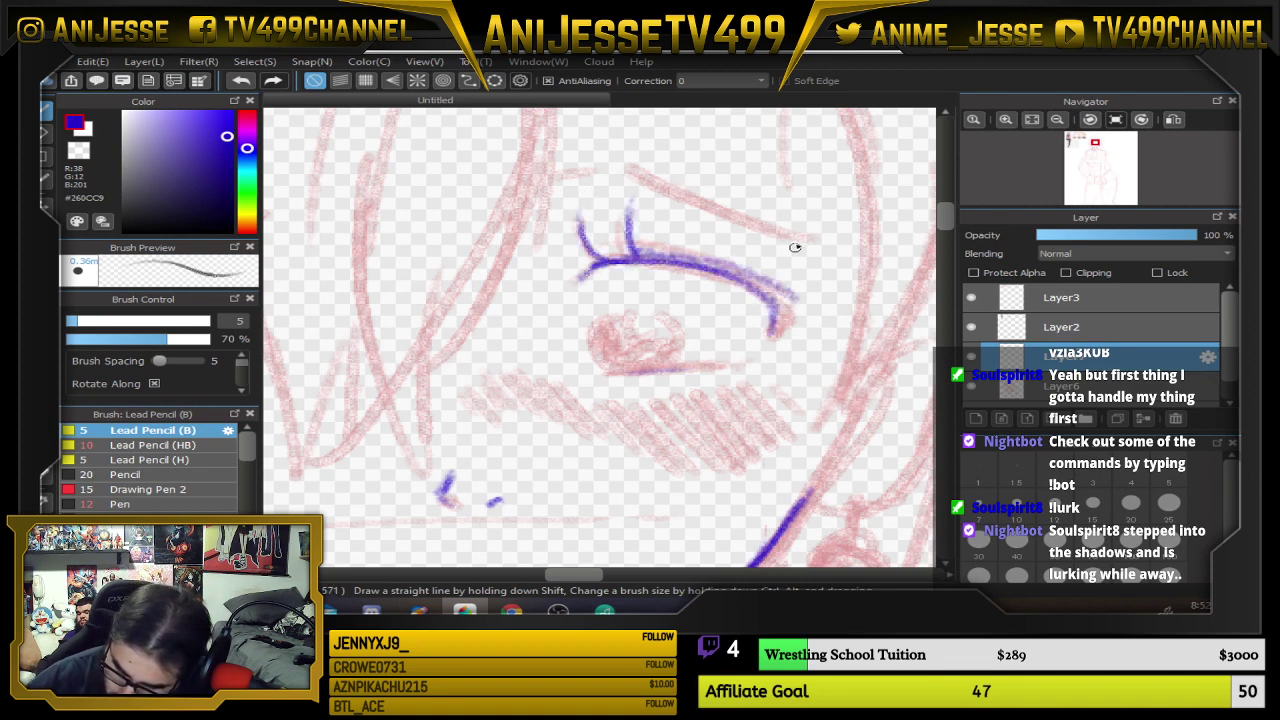
Draw the slanted eyebrow in blue above the visible eye, with a hooked inner end
{"action": "left_click_drag", "start_coordinate": [742, 139], "coordinate": [686, 237]}
{"action": "mouse_move", "coordinate": [510, 271]}
{"action": "left_mouse_down"}
{"action": "mouse_move", "coordinate": [579, 259]}
{"action": "mouse_move", "coordinate": [708, 320]}
{"action": "mouse_move", "coordinate": [534, 251]}
{"action": "mouse_move", "coordinate": [513, 268]}
{"action": "left_mouse_up"}
{"action": "left_click_drag", "start_coordinate": [774, 385], "coordinate": [832, 337]}
{"action": "left_click_drag", "start_coordinate": [750, 262], "coordinate": [781, 276]}
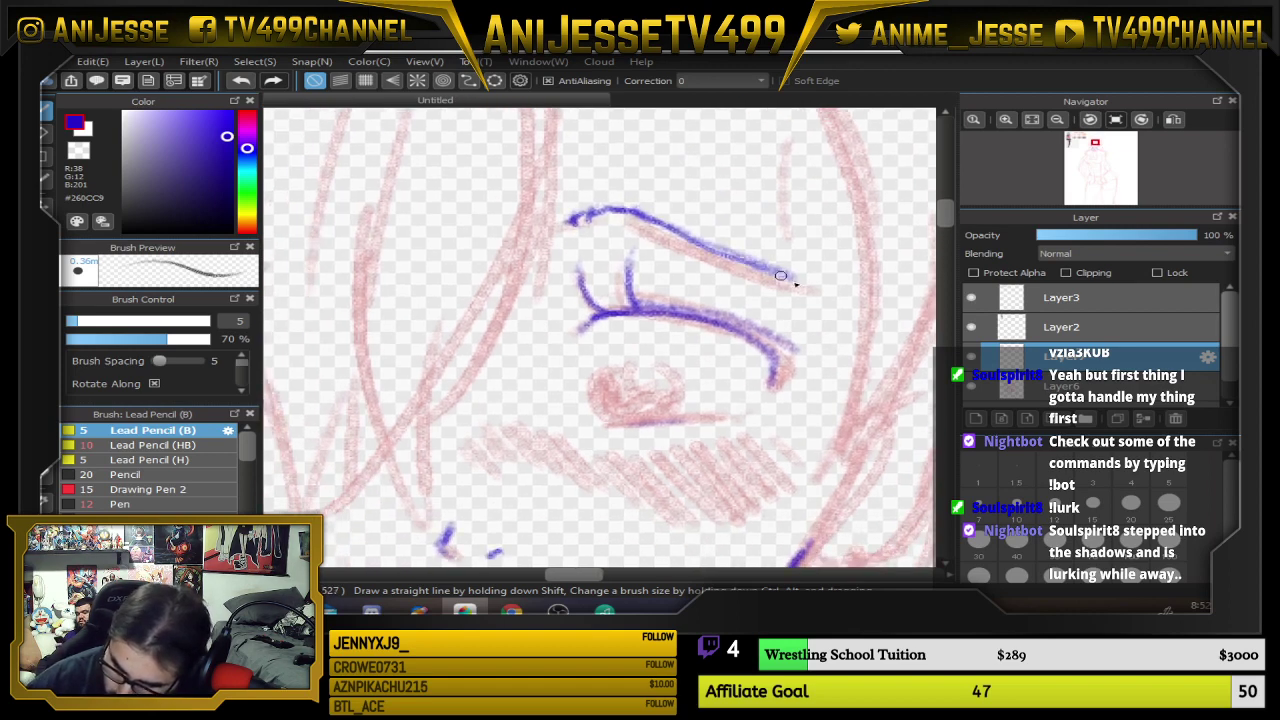
Strengthen the lower lid line and draw the rounded iris with a shaded pupil in blue
{"action": "left_click_drag", "start_coordinate": [607, 425], "coordinate": [700, 421]}
{"action": "mouse_move", "coordinate": [609, 424]}
{"action": "left_mouse_down"}
{"action": "mouse_move", "coordinate": [627, 366]}
{"action": "mouse_move", "coordinate": [614, 377]}
{"action": "mouse_move", "coordinate": [608, 409]}
{"action": "left_mouse_up"}
{"action": "mouse_move", "coordinate": [636, 366]}
{"action": "left_mouse_down"}
{"action": "mouse_move", "coordinate": [626, 395]}
{"action": "mouse_move", "coordinate": [666, 367]}
{"action": "mouse_move", "coordinate": [651, 362]}
{"action": "mouse_move", "coordinate": [674, 405]}
{"action": "mouse_move", "coordinate": [668, 370]}
{"action": "mouse_move", "coordinate": [665, 414]}
{"action": "mouse_move", "coordinate": [636, 417]}
{"action": "mouse_move", "coordinate": [647, 399]}
{"action": "mouse_move", "coordinate": [648, 417]}
{"action": "mouse_move", "coordinate": [625, 408]}
{"action": "mouse_move", "coordinate": [668, 414]}
{"action": "left_mouse_up"}
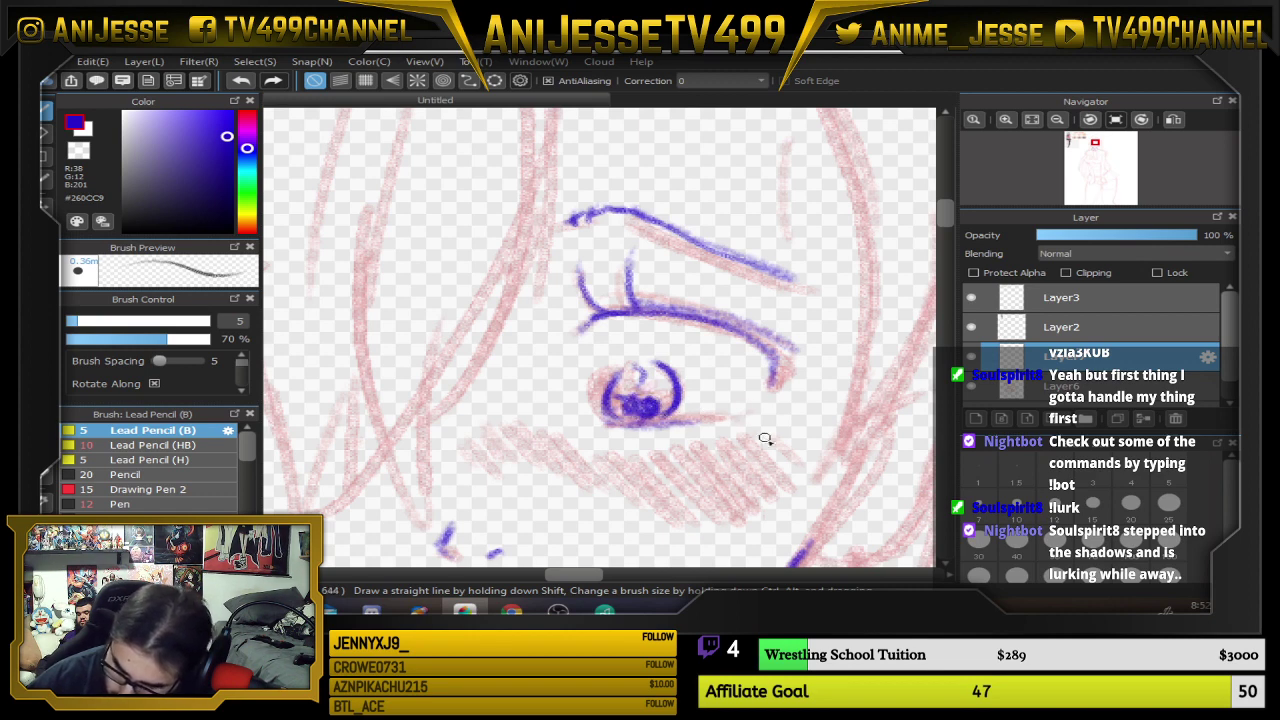
Examine the blue linework of the eye, nose and mouth up close and within the whole figure
{"action": "mouse_move", "coordinate": [786, 388]}
{"action": "left_mouse_down"}
{"action": "mouse_move", "coordinate": [826, 303]}
{"action": "mouse_move", "coordinate": [767, 345]}
{"action": "left_mouse_up"}
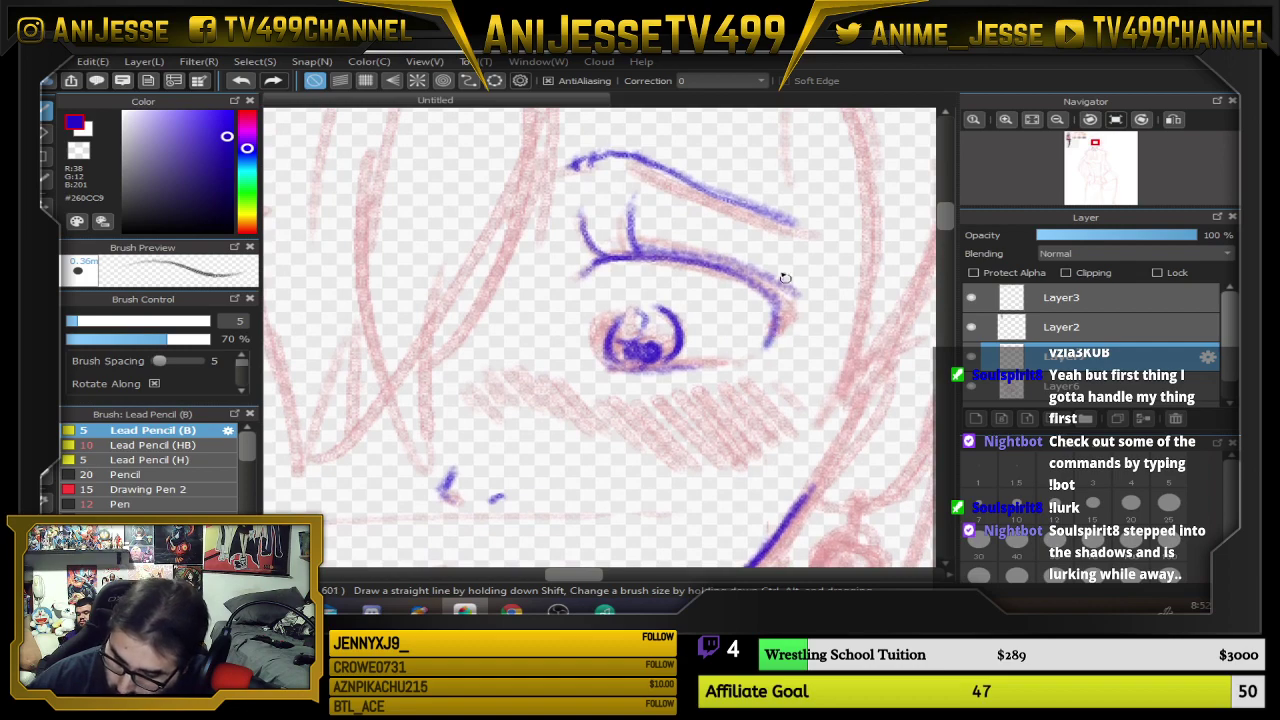
{"action": "left_click_drag", "start_coordinate": [724, 422], "coordinate": [853, 322]}
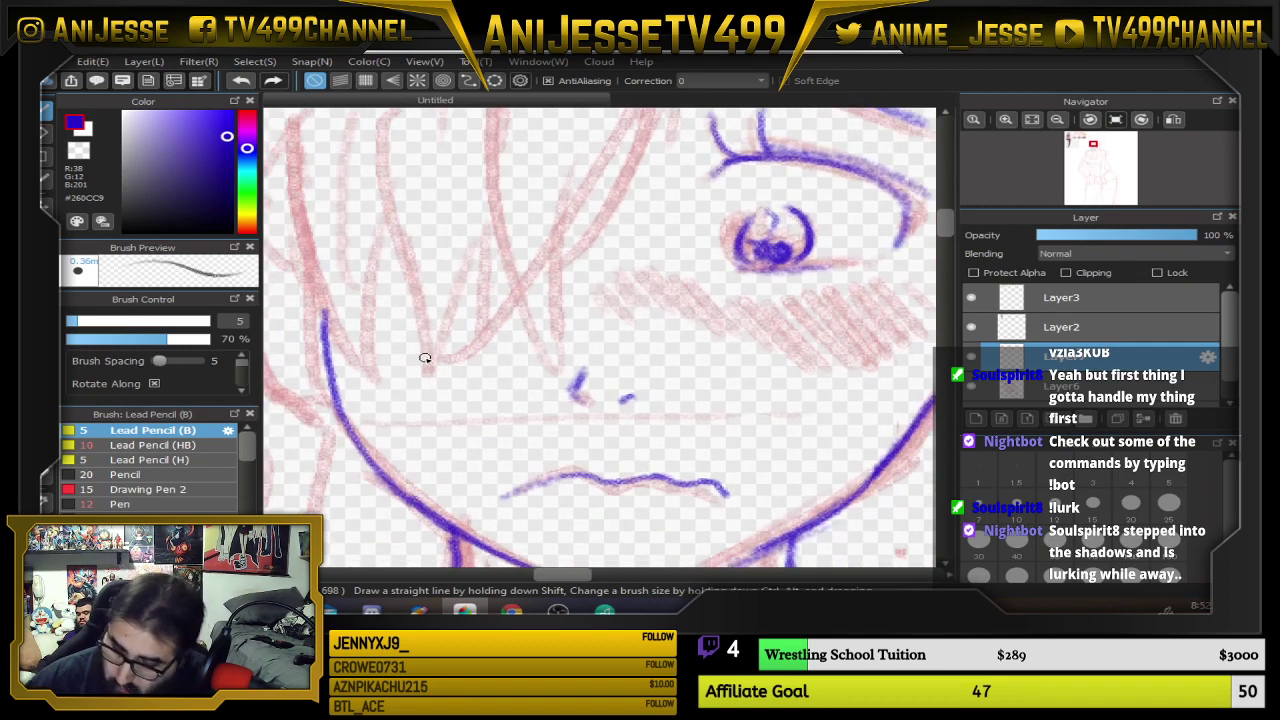
{"action": "scroll", "coordinate": [425, 357], "scroll_direction": "down", "scroll_amount": 3}
{"action": "scroll", "coordinate": [528, 370], "scroll_direction": "down", "scroll_amount": 1}
{"action": "left_click_drag", "start_coordinate": [528, 385], "coordinate": [606, 338]}
{"action": "scroll", "coordinate": [605, 340], "scroll_direction": "down", "scroll_amount": 3}
{"action": "scroll", "coordinate": [758, 414], "scroll_direction": "up", "scroll_amount": 1}
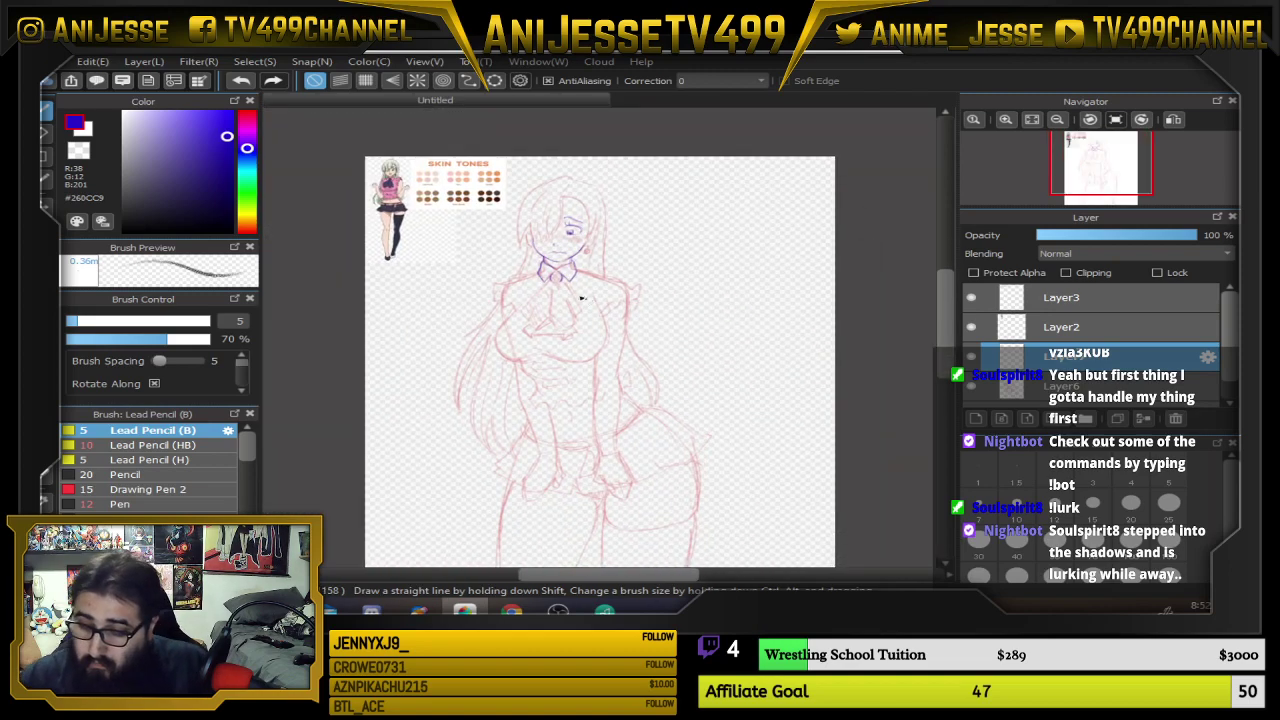
{"action": "scroll", "coordinate": [640, 295], "scroll_direction": "up", "scroll_amount": 2}
{"action": "scroll", "coordinate": [704, 292], "scroll_direction": "down", "scroll_amount": 2}
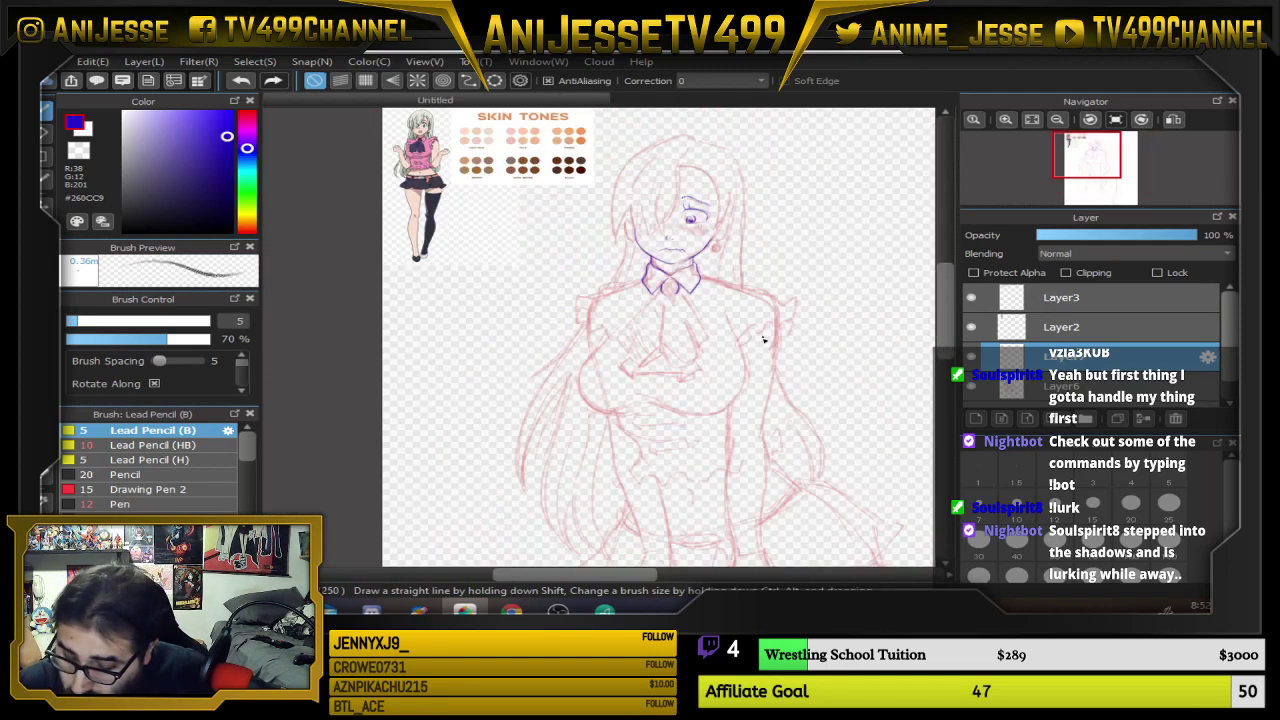
{"action": "scroll", "coordinate": [749, 343], "scroll_direction": "down", "scroll_amount": 1}
{"action": "scroll", "coordinate": [650, 345], "scroll_direction": "down", "scroll_amount": 3}
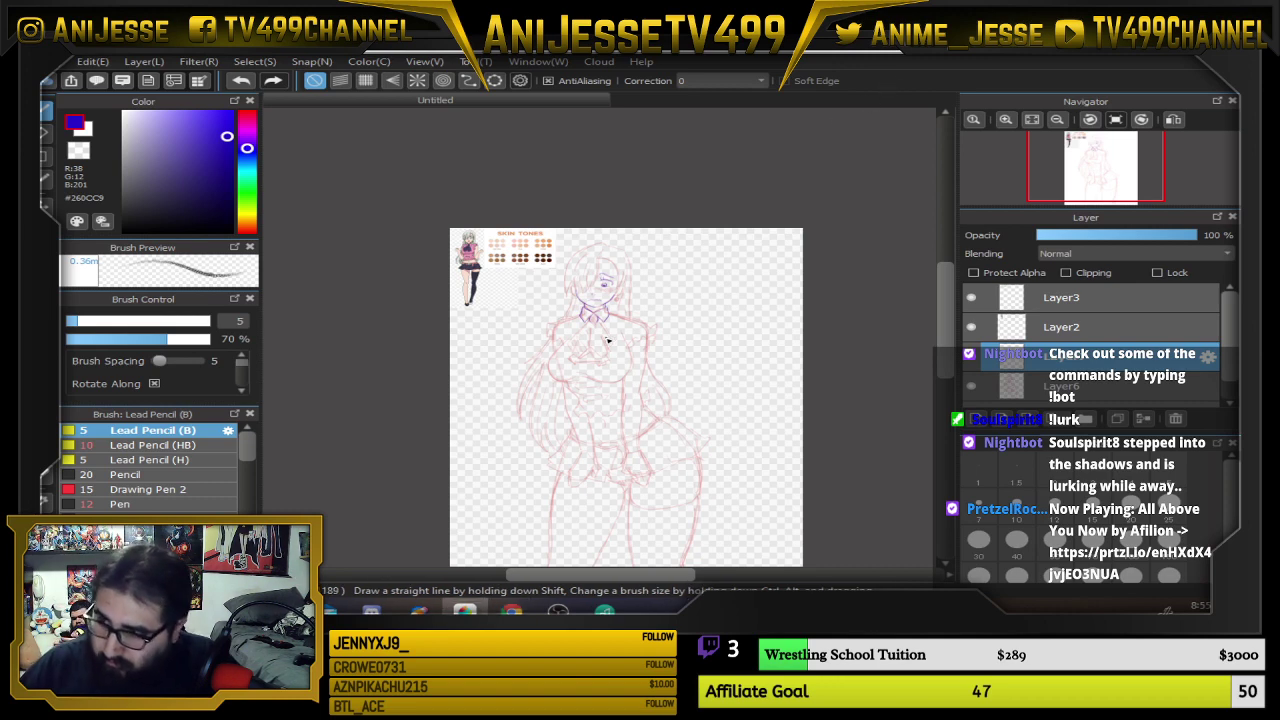
Examine the red torso sketch below the collar, comparing the chest and waist with the full figure
{"action": "scroll", "coordinate": [607, 341], "scroll_direction": "up", "scroll_amount": 1}
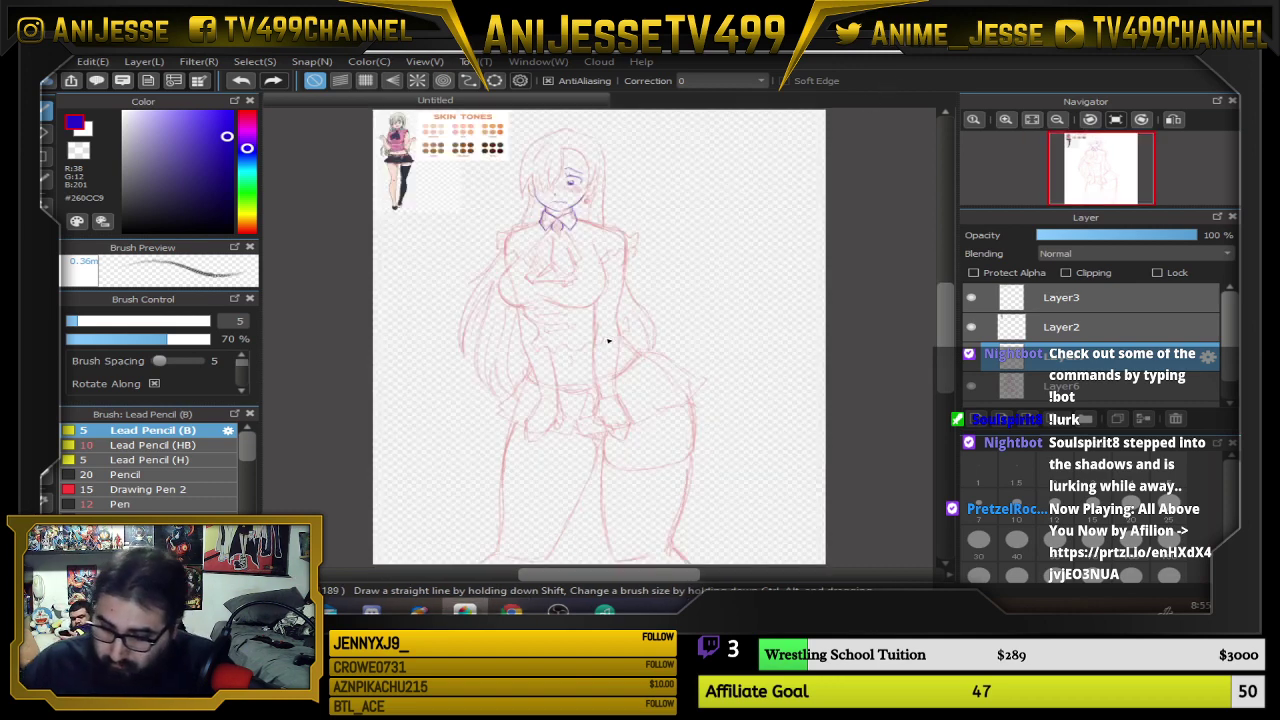
{"action": "scroll", "coordinate": [570, 187], "scroll_direction": "up", "scroll_amount": 1}
{"action": "scroll", "coordinate": [570, 187], "scroll_direction": "up", "scroll_amount": 1}
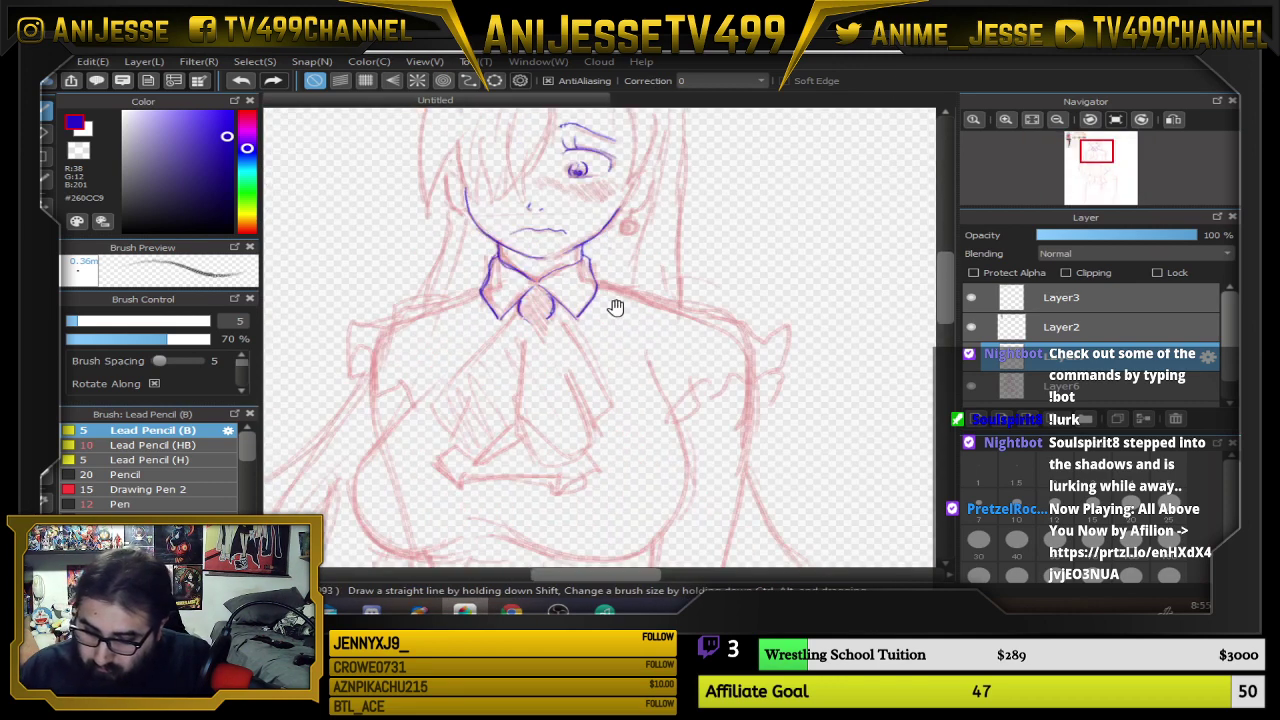
{"action": "left_click_drag", "start_coordinate": [614, 306], "coordinate": [625, 184]}
{"action": "scroll", "coordinate": [515, 244], "scroll_direction": "up", "scroll_amount": 1}
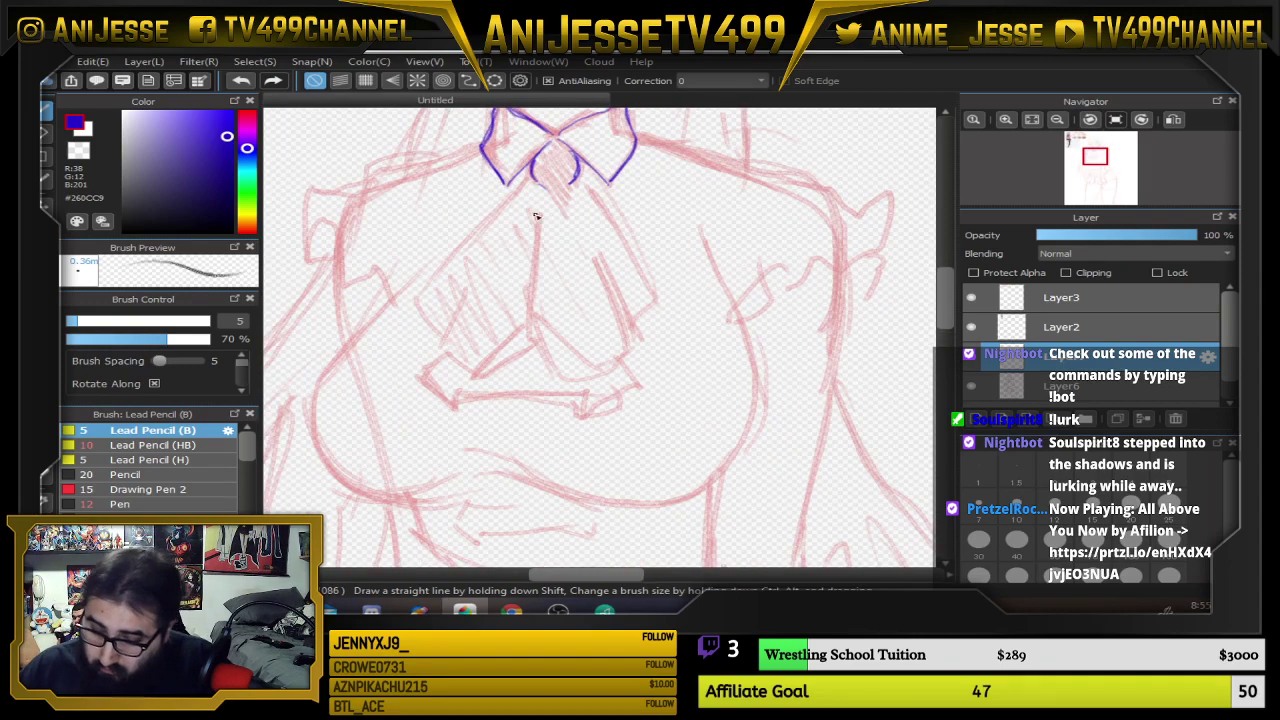
{"action": "scroll", "coordinate": [534, 214], "scroll_direction": "down", "scroll_amount": 1}
{"action": "left_click_drag", "start_coordinate": [533, 206], "coordinate": [487, 315]}
{"action": "scroll", "coordinate": [487, 314], "scroll_direction": "up", "scroll_amount": 1}
{"action": "scroll", "coordinate": [487, 312], "scroll_direction": "down", "scroll_amount": 3}
{"action": "left_click_drag", "start_coordinate": [543, 351], "coordinate": [584, 256]}
{"action": "scroll", "coordinate": [568, 258], "scroll_direction": "up", "scroll_amount": 2}
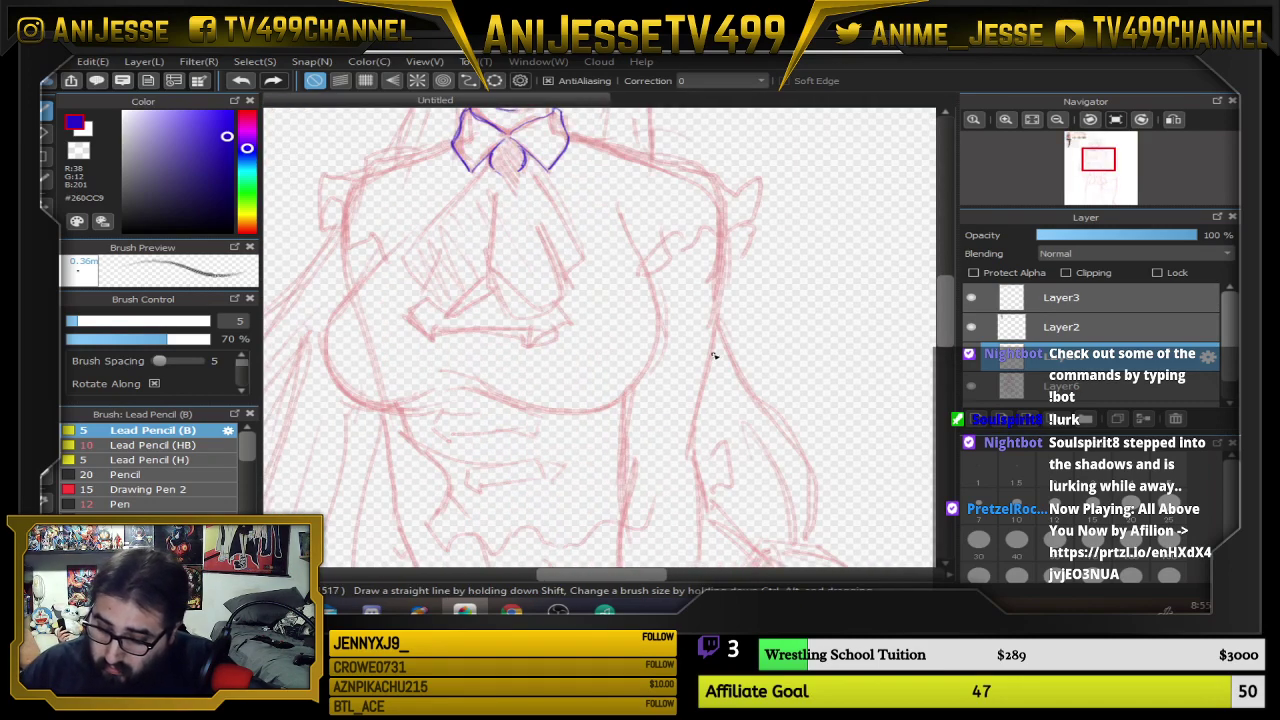
{"action": "scroll", "coordinate": [700, 356], "scroll_direction": "down", "scroll_amount": 2}
{"action": "scroll", "coordinate": [640, 274], "scroll_direction": "up", "scroll_amount": 1}
{"action": "scroll", "coordinate": [630, 290], "scroll_direction": "down", "scroll_amount": 1}
{"action": "scroll", "coordinate": [634, 323], "scroll_direction": "up", "scroll_amount": 1}
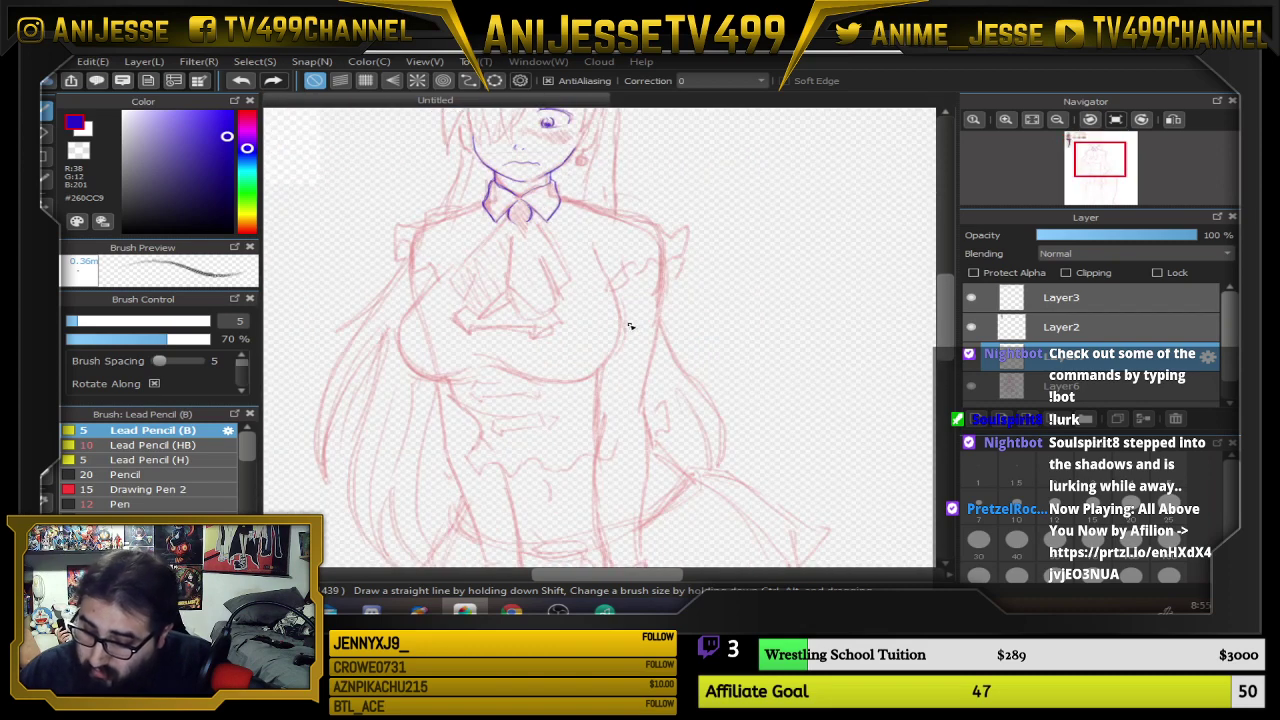
Erase the outer chest curves on both sides of the red sketch on Layer6, using eraser sizes 50 and 25
{"action": "left_click", "coordinate": [1077, 390]}
{"action": "key", "text": "e"}
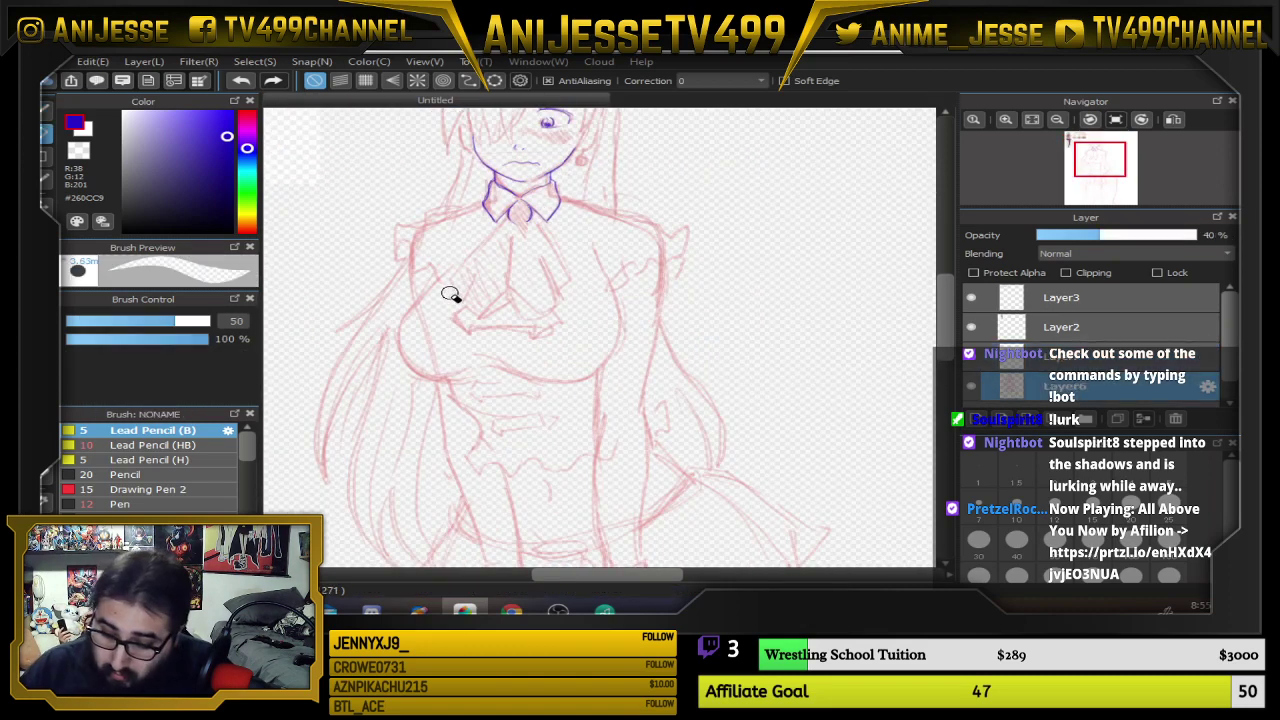
{"action": "mouse_move", "coordinate": [451, 262]}
{"action": "left_mouse_down"}
{"action": "mouse_move", "coordinate": [406, 329]}
{"action": "mouse_move", "coordinate": [428, 286]}
{"action": "left_mouse_up"}
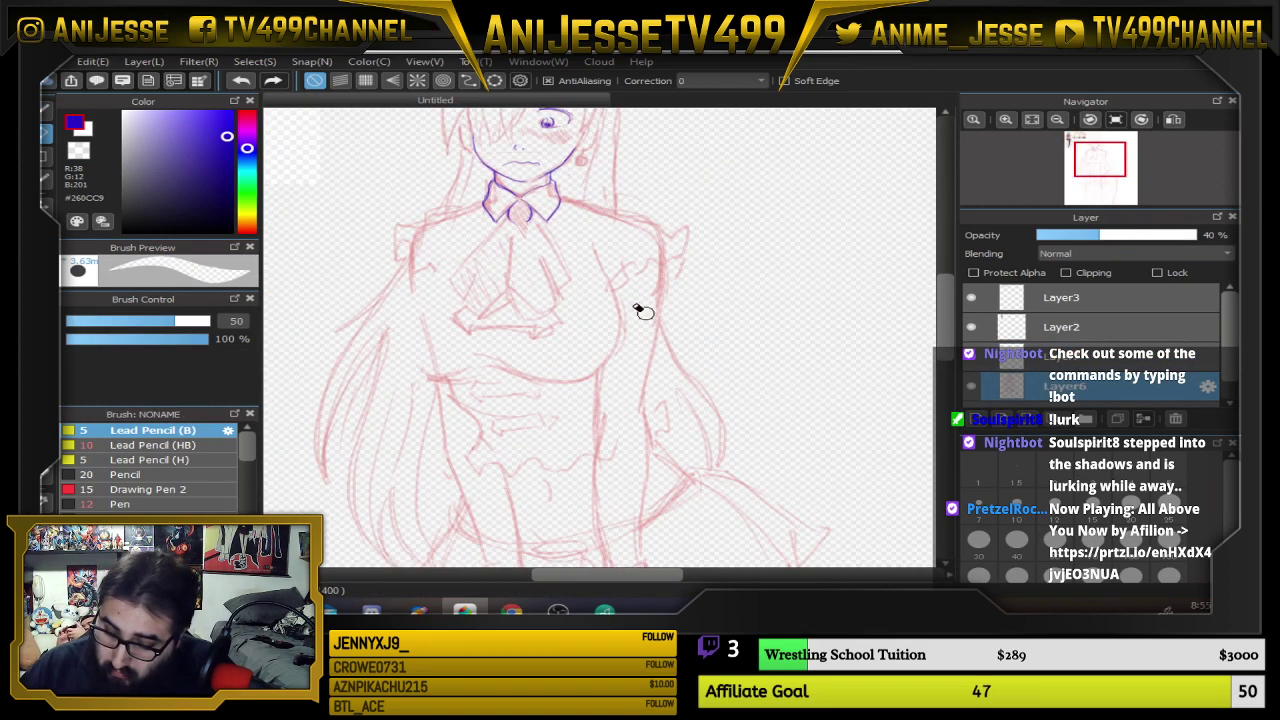
{"action": "left_click_drag", "start_coordinate": [593, 244], "coordinate": [607, 293]}
{"action": "left_click", "coordinate": [1169, 507]}
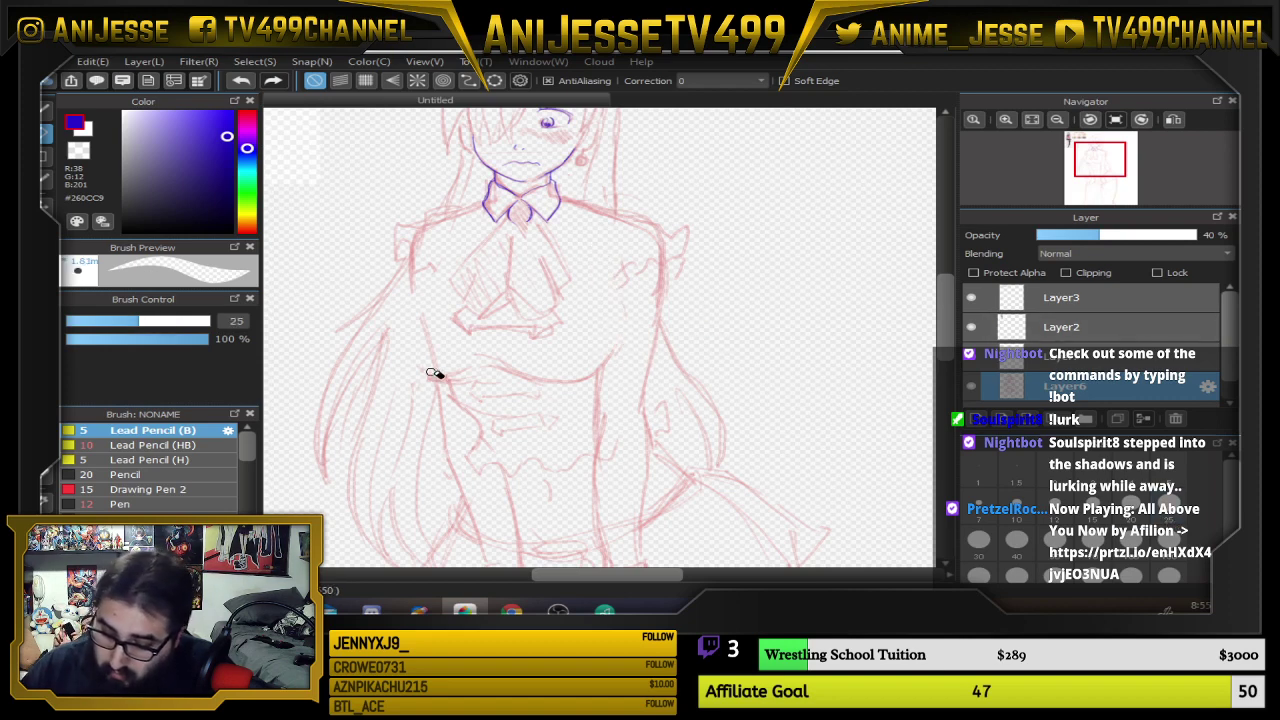
{"action": "left_click_drag", "start_coordinate": [432, 374], "coordinate": [450, 384]}
Enlarge the eraser to 200 and erase the lower chest curve above the waist
{"action": "key", "text": "bracketright"}
{"action": "key", "text": "bracketright"}
{"action": "key", "text": "bracketright"}
{"action": "key", "text": "bracketright"}
{"action": "key", "text": "bracketright"}
{"action": "key", "text": "bracketright"}
{"action": "key", "text": "bracketright"}
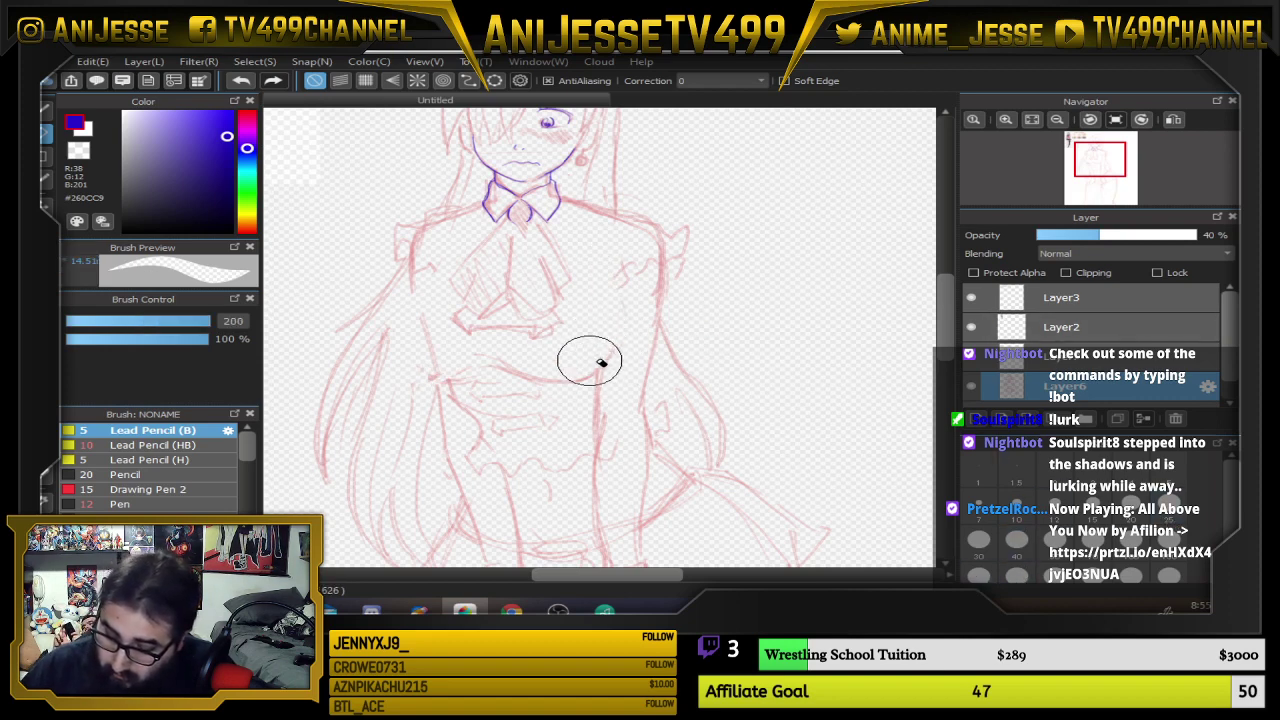
{"action": "mouse_move", "coordinate": [597, 365]}
{"action": "left_mouse_down"}
{"action": "mouse_move", "coordinate": [490, 358]}
{"action": "mouse_move", "coordinate": [452, 368]}
{"action": "mouse_move", "coordinate": [436, 351]}
{"action": "mouse_move", "coordinate": [588, 370]}
{"action": "left_mouse_up"}
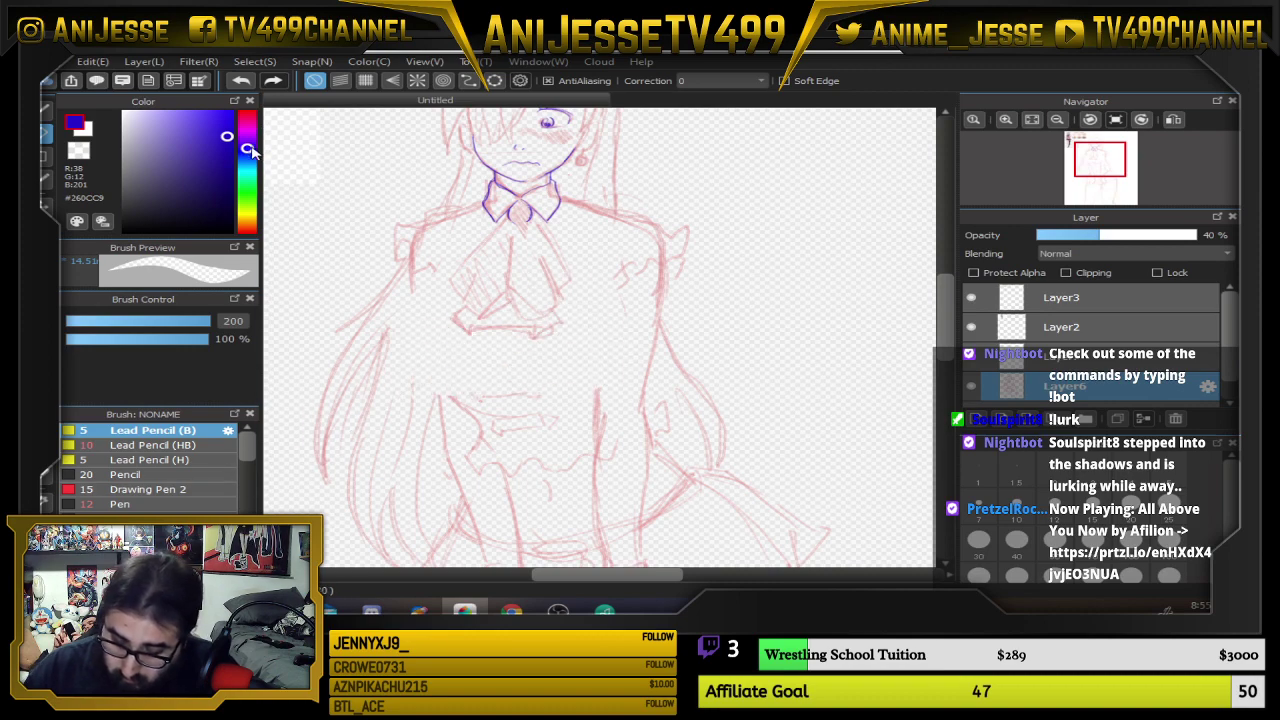
With Lead Pencil (HB) in red #C90C0C, sketch two diagonals spreading down from the collar and a horizontal line across the chest
{"action": "left_click", "coordinate": [246, 114]}
{"action": "left_click", "coordinate": [168, 445]}
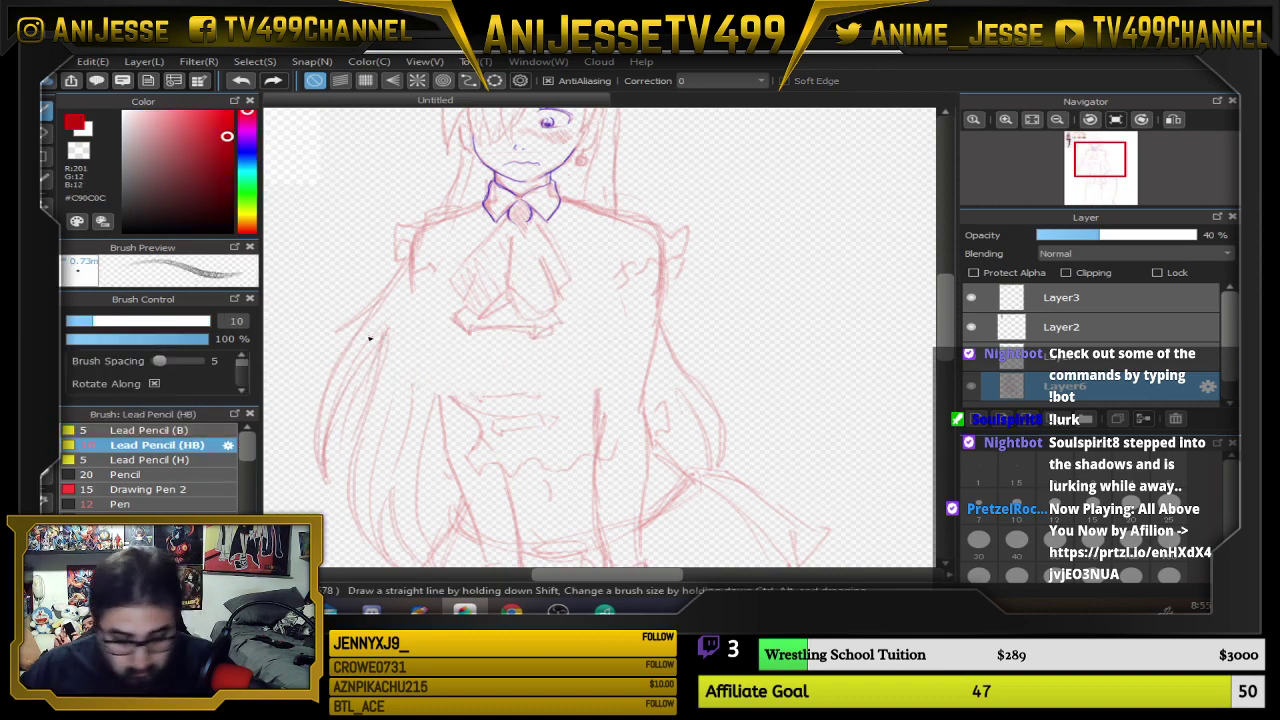
{"action": "scroll", "coordinate": [440, 244], "scroll_direction": "up", "scroll_amount": 2}
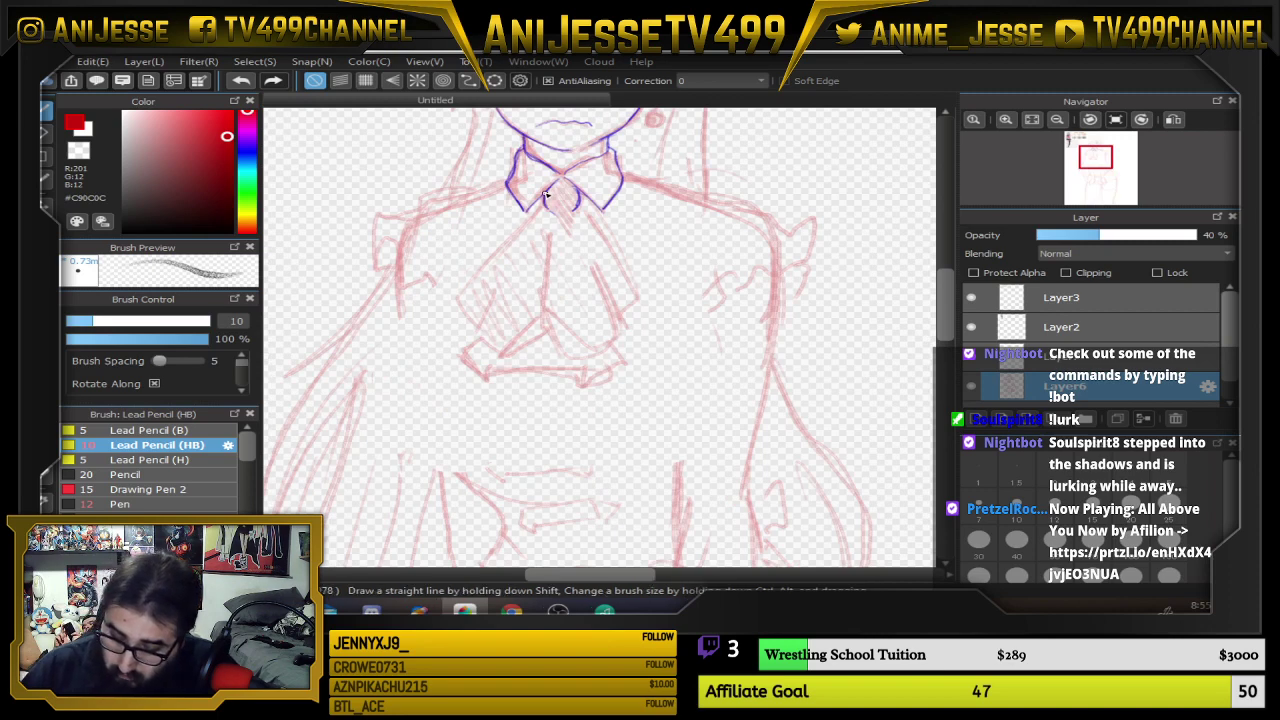
{"action": "left_click_drag", "start_coordinate": [588, 203], "coordinate": [680, 346]}
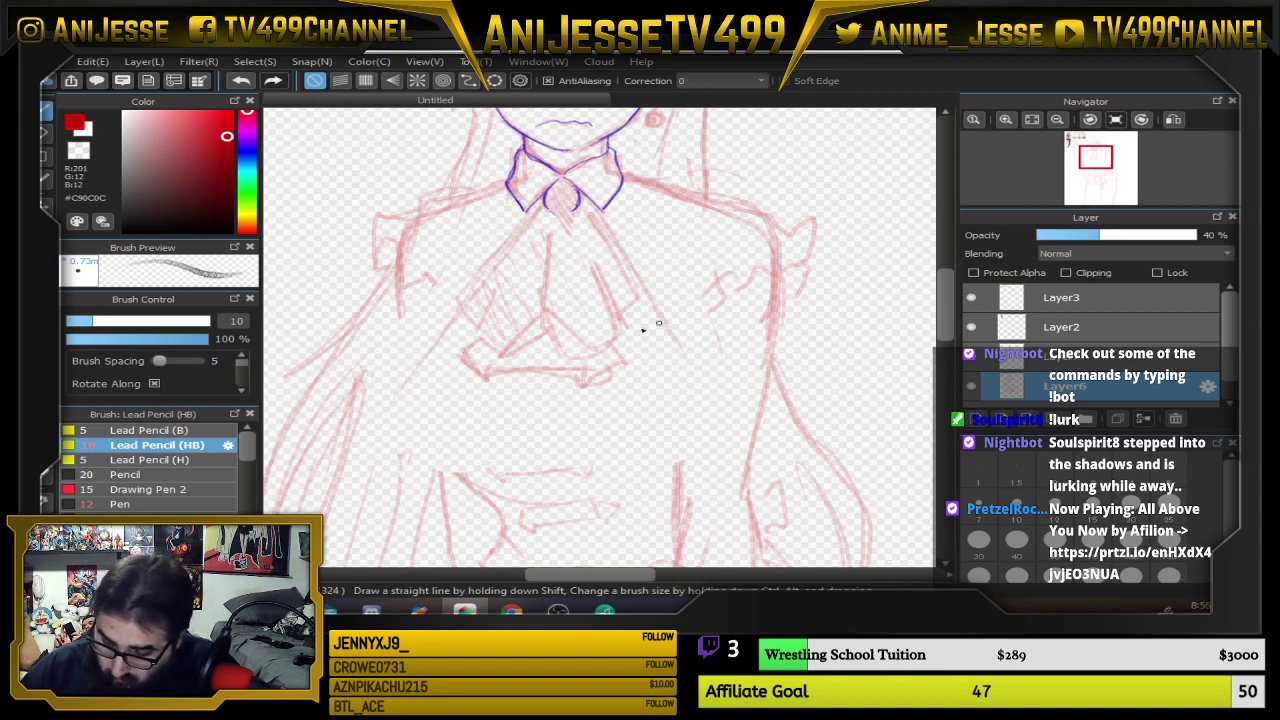
{"action": "left_click_drag", "start_coordinate": [406, 380], "coordinate": [690, 376]}
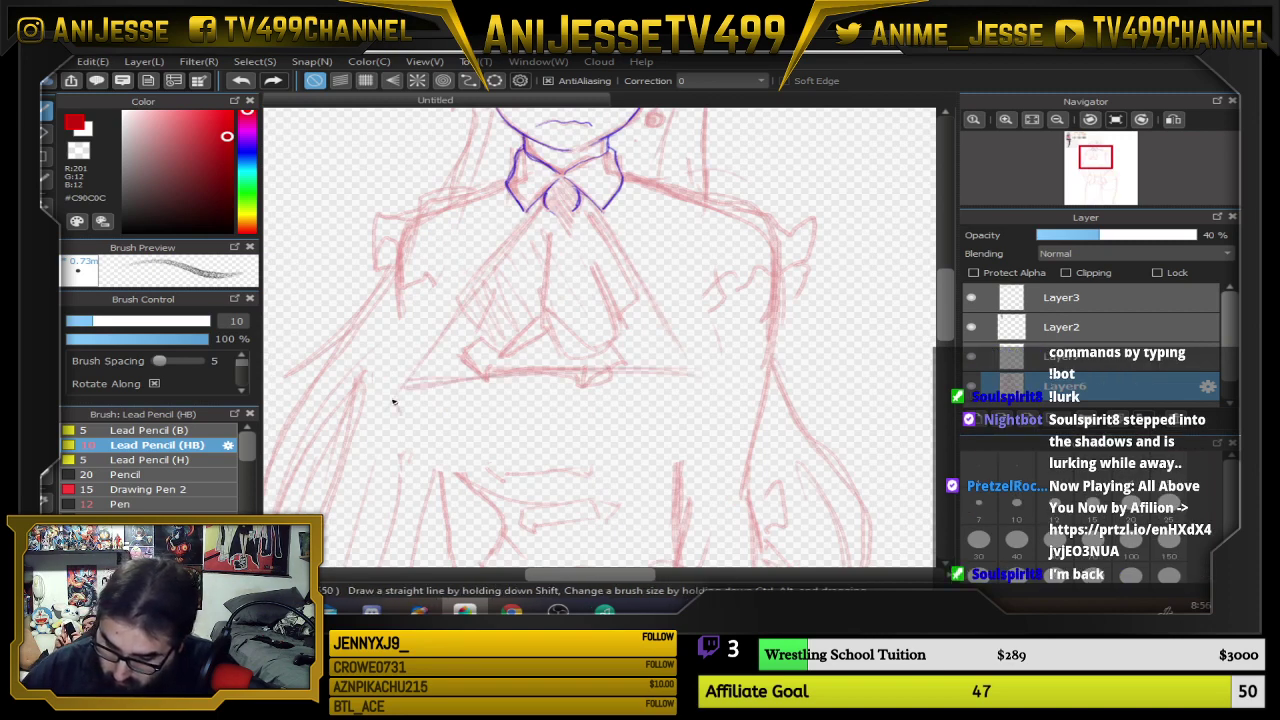
Sketch the angular lower chest edges and a short centre line in red, and reinforce the diagonal sides and torso contour
{"action": "mouse_move", "coordinate": [395, 388]}
{"action": "left_mouse_down"}
{"action": "mouse_move", "coordinate": [448, 448]}
{"action": "mouse_move", "coordinate": [436, 442]}
{"action": "left_mouse_up"}
{"action": "mouse_move", "coordinate": [396, 405]}
{"action": "left_mouse_down"}
{"action": "mouse_move", "coordinate": [467, 447]}
{"action": "mouse_move", "coordinate": [565, 422]}
{"action": "mouse_move", "coordinate": [476, 438]}
{"action": "mouse_move", "coordinate": [547, 420]}
{"action": "mouse_move", "coordinate": [643, 439]}
{"action": "mouse_move", "coordinate": [672, 434]}
{"action": "mouse_move", "coordinate": [718, 388]}
{"action": "left_mouse_up"}
{"action": "left_click_drag", "start_coordinate": [610, 227], "coordinate": [737, 394]}
{"action": "mouse_move", "coordinate": [618, 230]}
{"action": "left_mouse_down"}
{"action": "mouse_move", "coordinate": [722, 388]}
{"action": "mouse_move", "coordinate": [660, 266]}
{"action": "left_mouse_up"}
{"action": "left_click_drag", "start_coordinate": [547, 335], "coordinate": [542, 418]}
{"action": "mouse_move", "coordinate": [494, 510]}
{"action": "left_mouse_down"}
{"action": "mouse_move", "coordinate": [442, 412]}
{"action": "mouse_move", "coordinate": [502, 520]}
{"action": "left_mouse_up"}
{"action": "left_click_drag", "start_coordinate": [426, 392], "coordinate": [440, 262]}
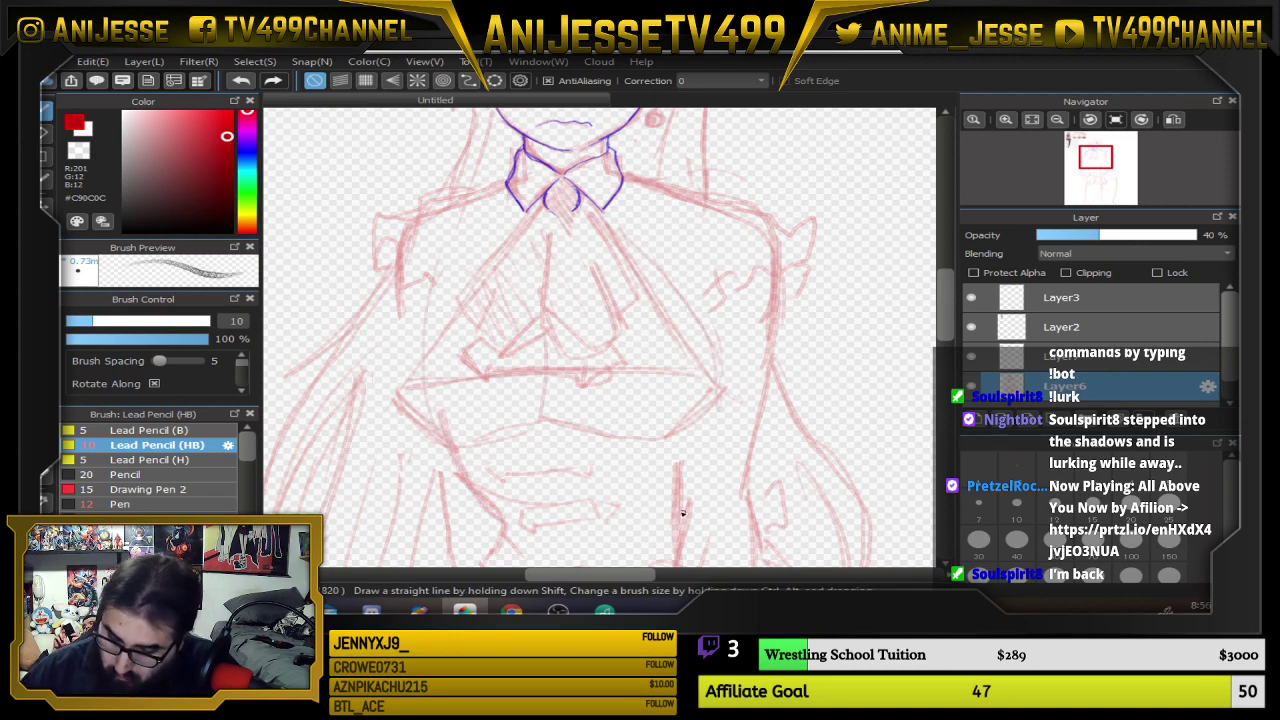
{"action": "mouse_move", "coordinate": [683, 488]}
{"action": "left_mouse_down"}
{"action": "mouse_move", "coordinate": [675, 397]}
{"action": "mouse_move", "coordinate": [619, 216]}
{"action": "left_mouse_up"}
{"action": "left_click_drag", "start_coordinate": [668, 273], "coordinate": [672, 317]}
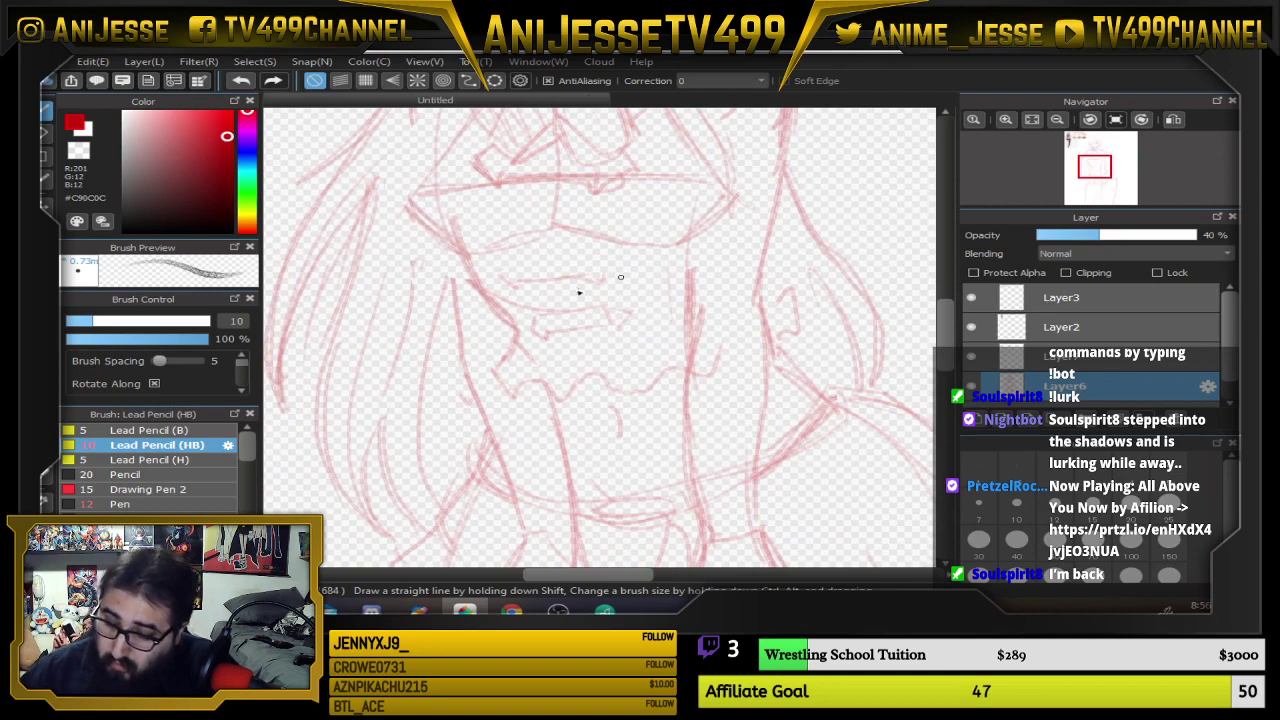
Check the reshaped chest against the whole figure and the reference picture
{"action": "scroll", "coordinate": [580, 293], "scroll_direction": "down", "scroll_amount": 2}
{"action": "left_click_drag", "start_coordinate": [580, 331], "coordinate": [554, 323]}
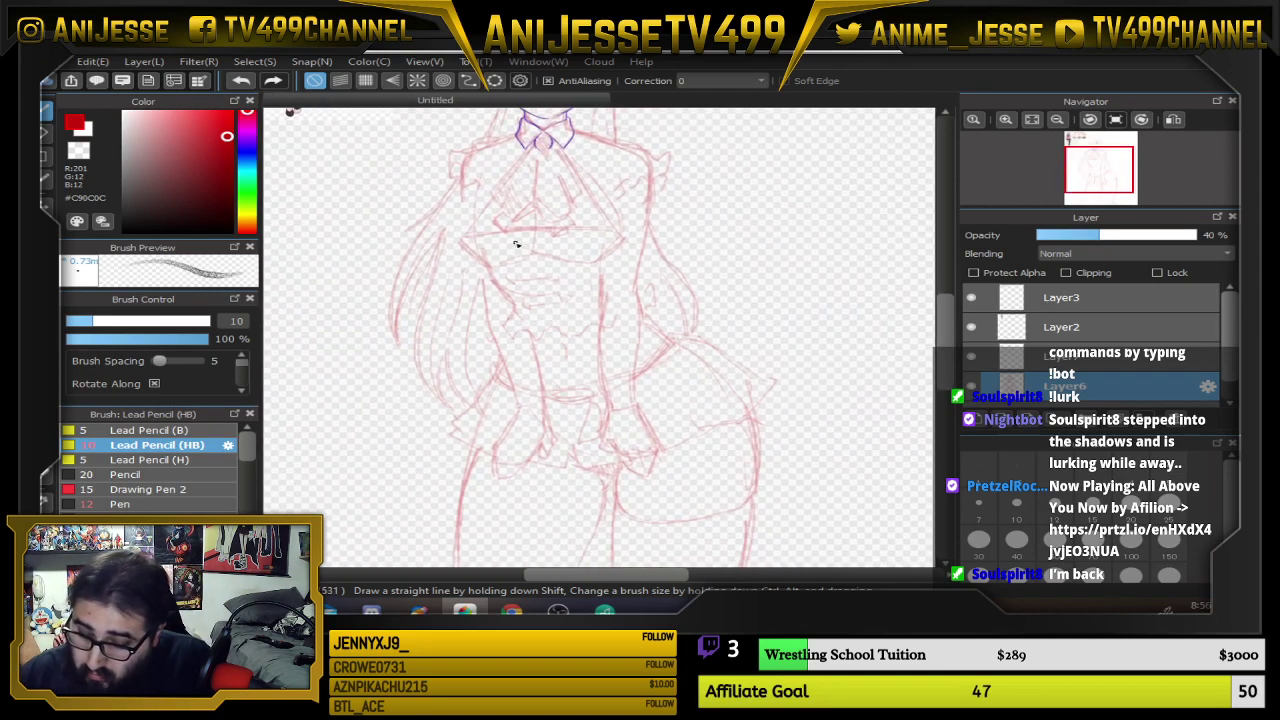
{"action": "scroll", "coordinate": [516, 244], "scroll_direction": "up", "scroll_amount": 2}
{"action": "scroll", "coordinate": [571, 277], "scroll_direction": "down", "scroll_amount": 3}
{"action": "scroll", "coordinate": [594, 260], "scroll_direction": "down", "scroll_amount": 1}
{"action": "left_click_drag", "start_coordinate": [594, 260], "coordinate": [626, 322]}
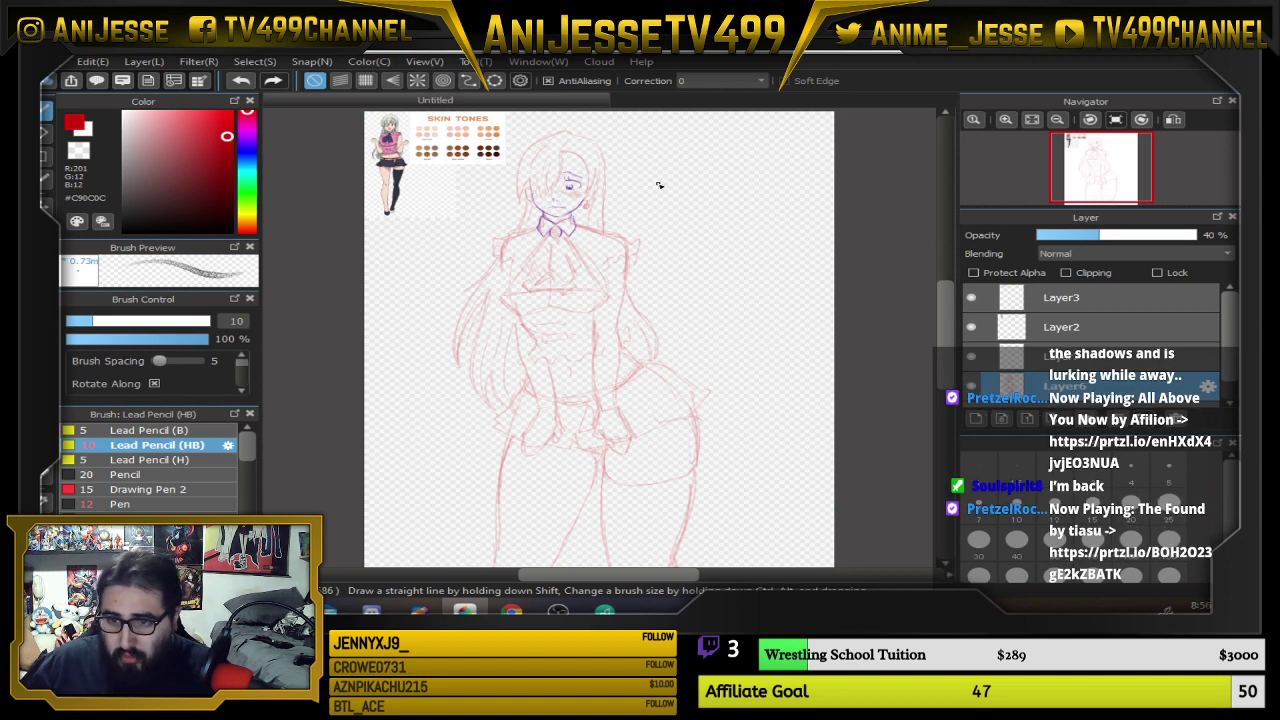
{"action": "scroll", "coordinate": [659, 185], "scroll_direction": "up", "scroll_amount": 1}
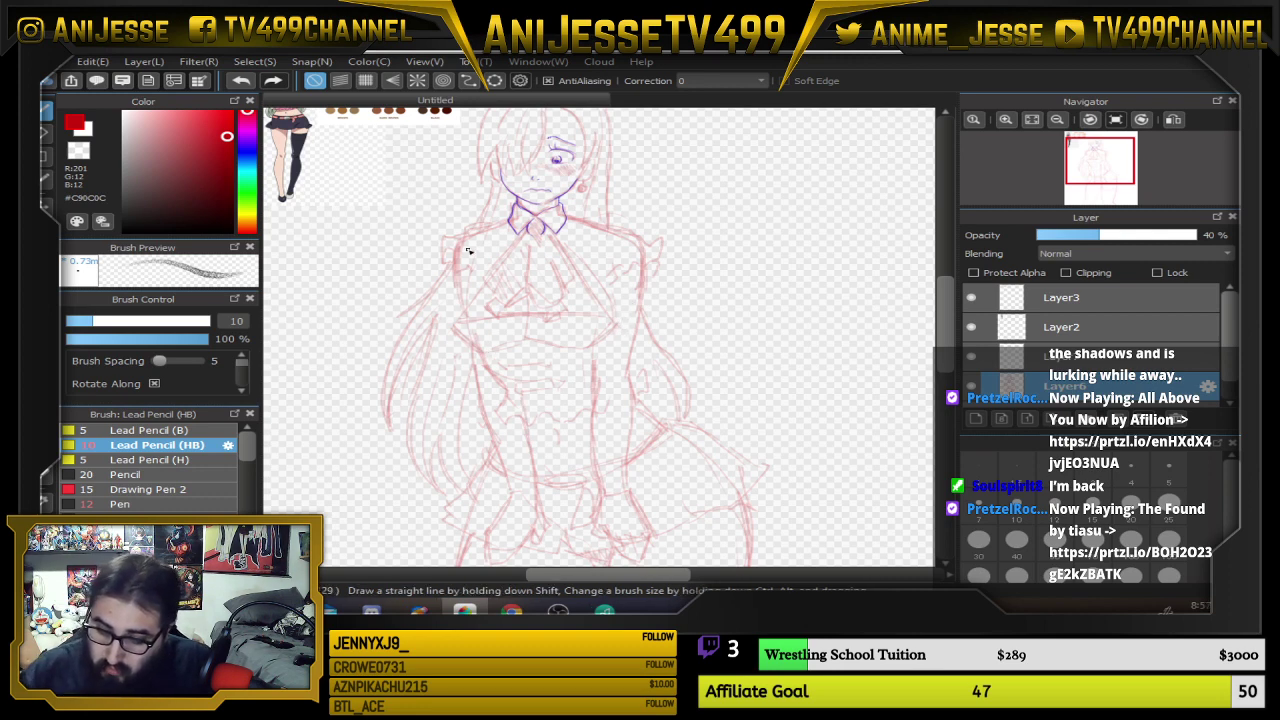
Lasso the left-hand arm from shoulder to hand, rotate it slightly outward with Transform, and deselect it
{"action": "key", "text": "l"}
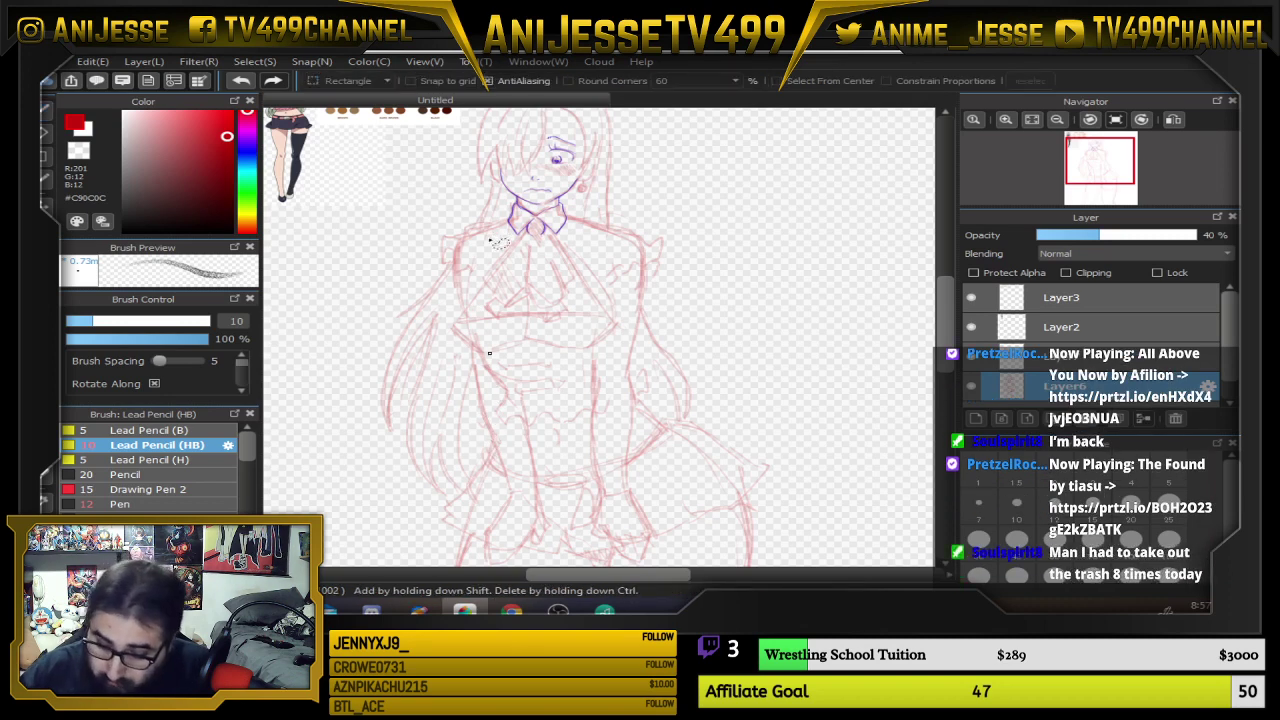
{"action": "mouse_move", "coordinate": [504, 240]}
{"action": "left_mouse_down"}
{"action": "mouse_move", "coordinate": [470, 320]}
{"action": "mouse_move", "coordinate": [515, 382]}
{"action": "mouse_move", "coordinate": [552, 524]}
{"action": "mouse_move", "coordinate": [511, 564]}
{"action": "mouse_move", "coordinate": [484, 541]}
{"action": "mouse_move", "coordinate": [491, 478]}
{"action": "mouse_move", "coordinate": [455, 273]}
{"action": "mouse_move", "coordinate": [462, 231]}
{"action": "mouse_move", "coordinate": [500, 236]}
{"action": "left_mouse_up"}
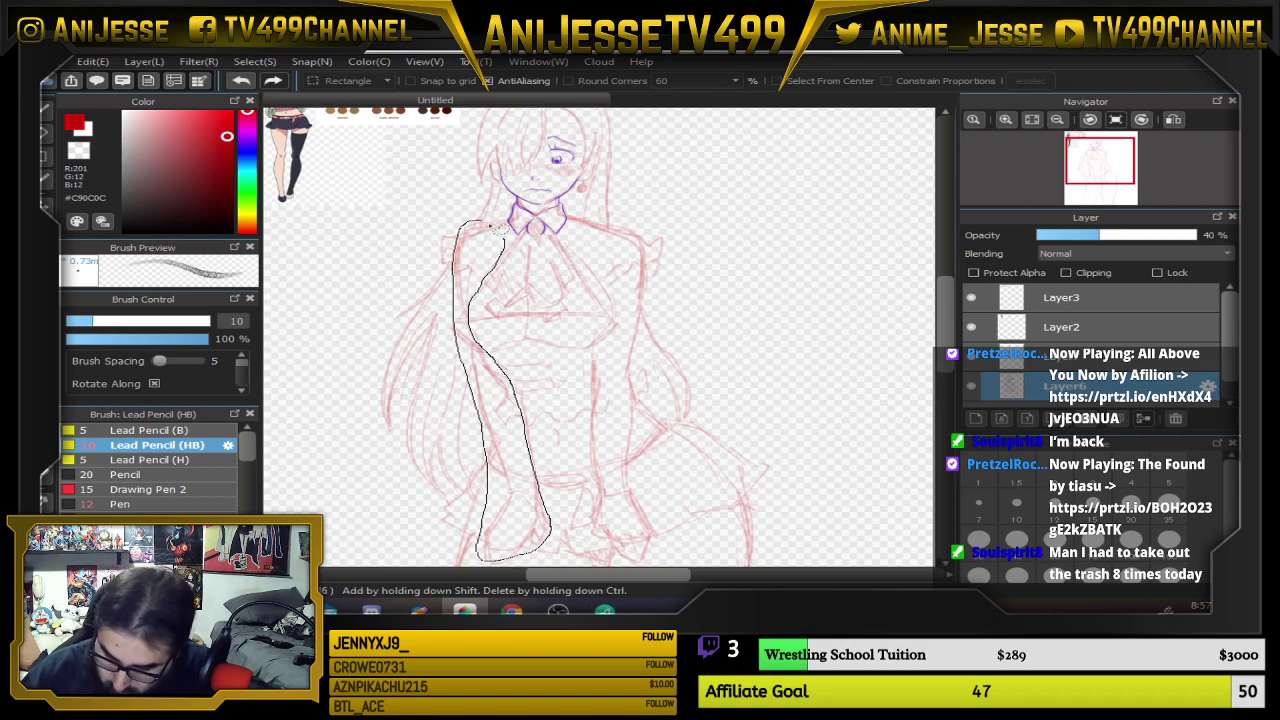
{"action": "key", "text": "ctrl+t"}
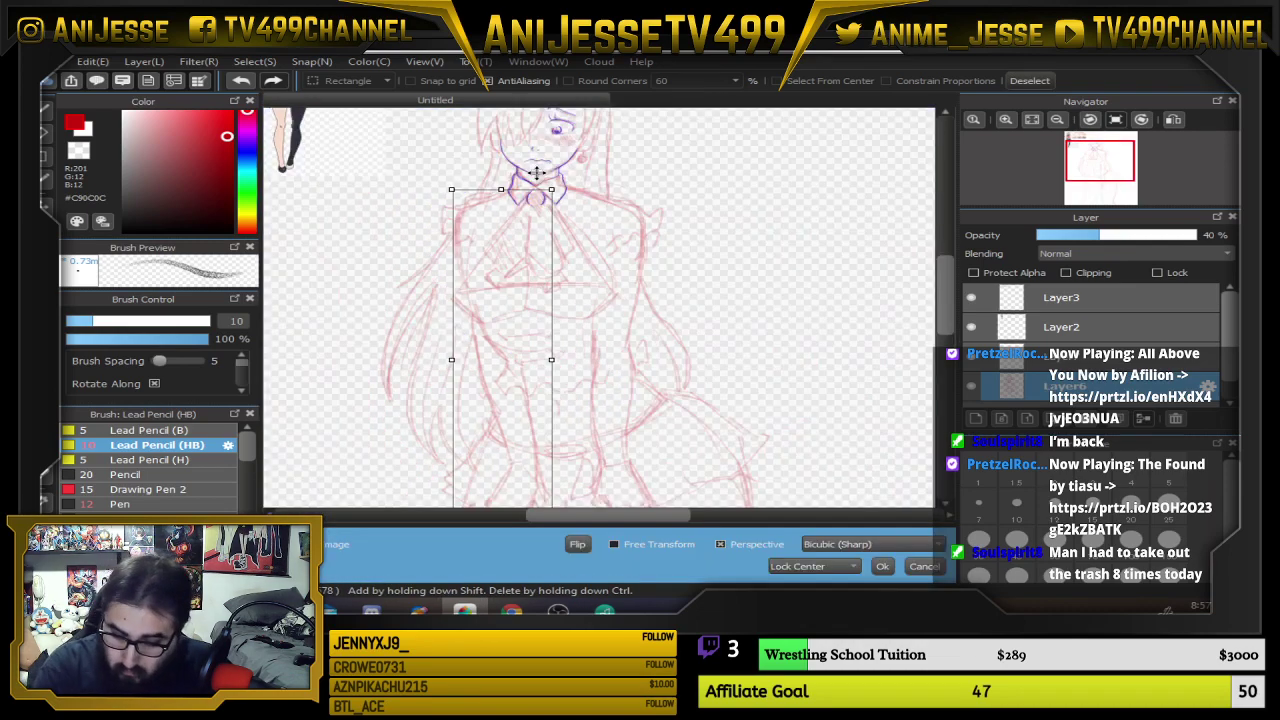
{"action": "left_click_drag", "start_coordinate": [580, 182], "coordinate": [596, 190]}
{"action": "left_click_drag", "start_coordinate": [545, 315], "coordinate": [526, 349]}
{"action": "scroll", "coordinate": [526, 349], "scroll_direction": "down", "scroll_amount": 1}
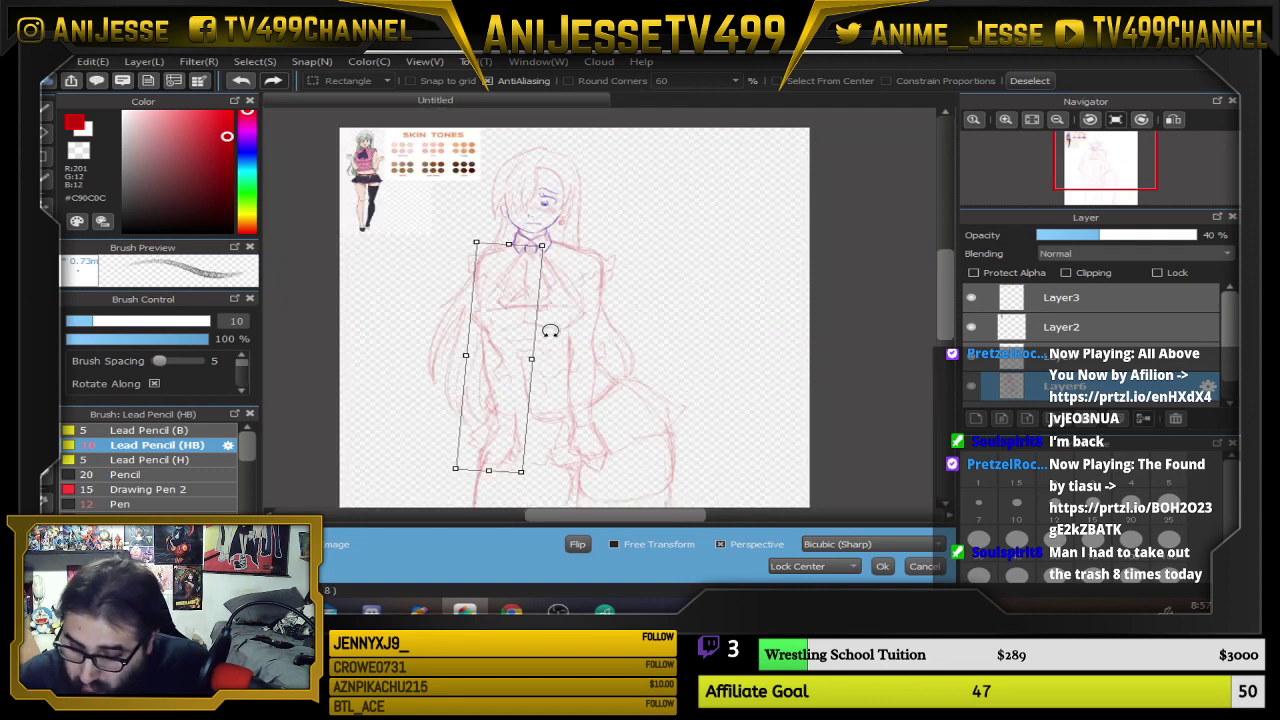
{"action": "left_click_drag", "start_coordinate": [575, 243], "coordinate": [580, 247]}
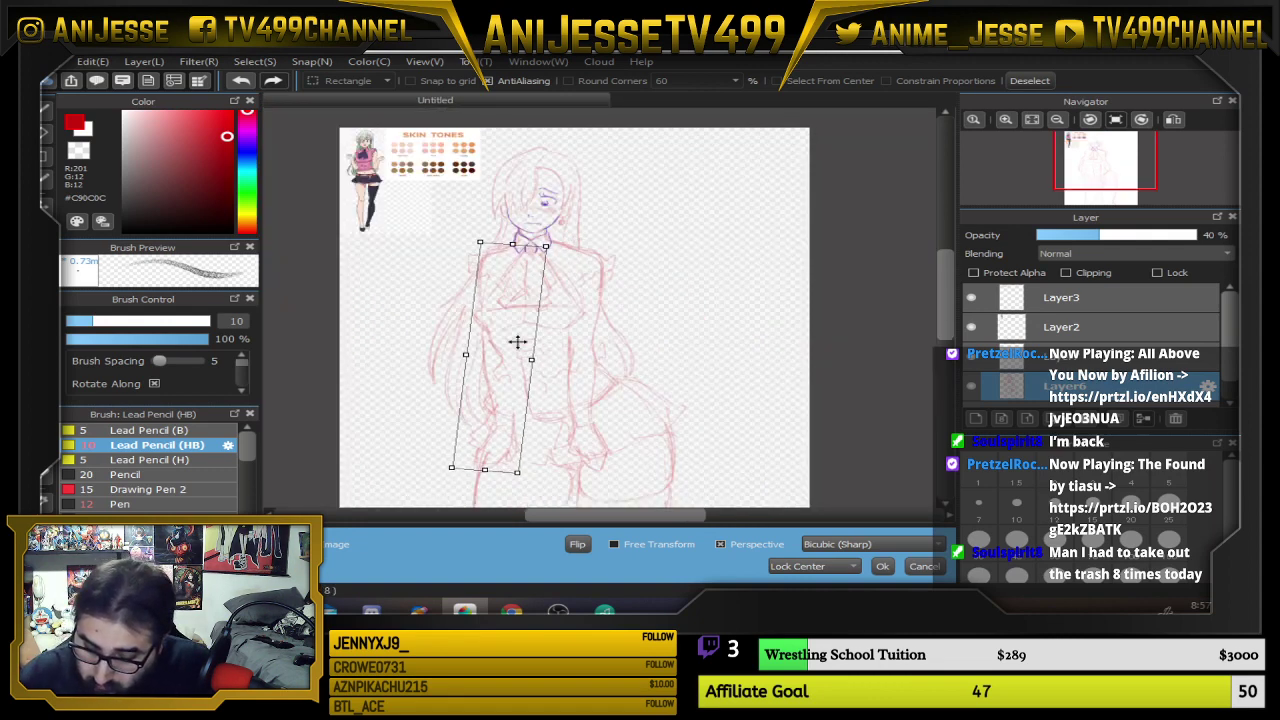
{"action": "left_click_drag", "start_coordinate": [515, 344], "coordinate": [514, 344]}
{"action": "key", "text": "Return"}
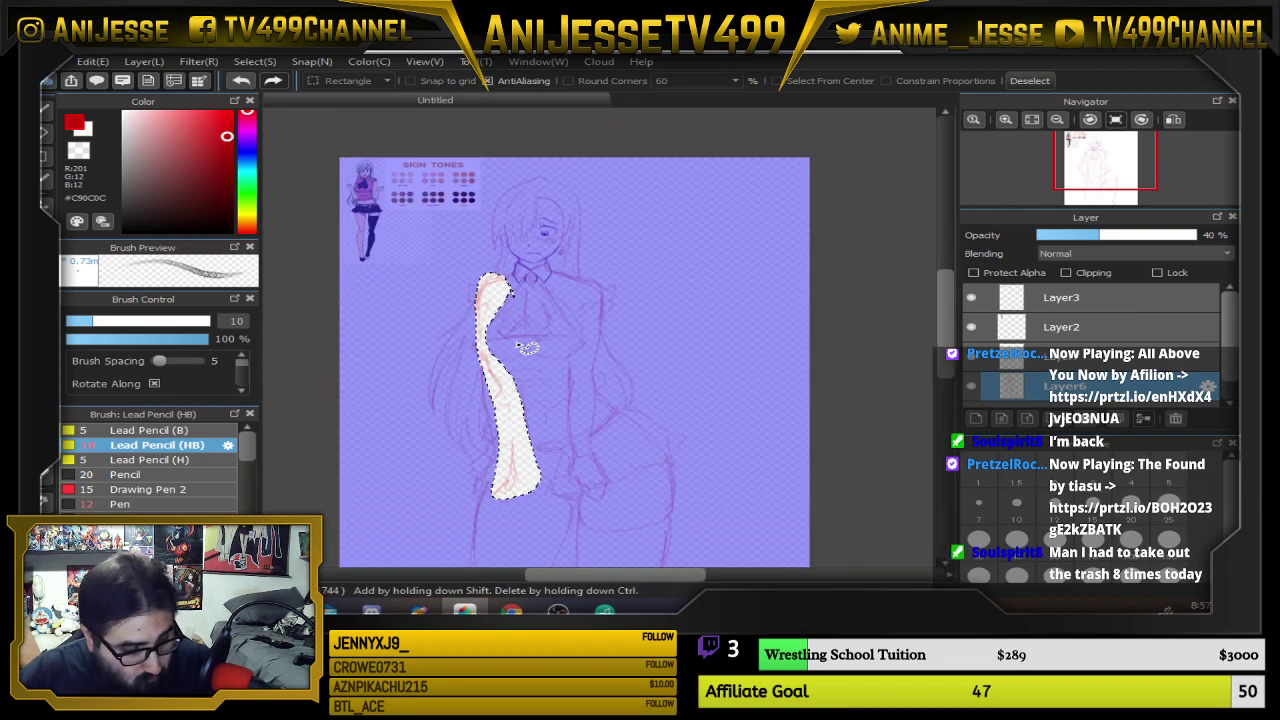
{"action": "key", "text": "ctrl+d"}
Sketch red contour strokes along the forearms on both sides of the waist with the pencil
{"action": "scroll", "coordinate": [578, 400], "scroll_direction": "up", "scroll_amount": 3}
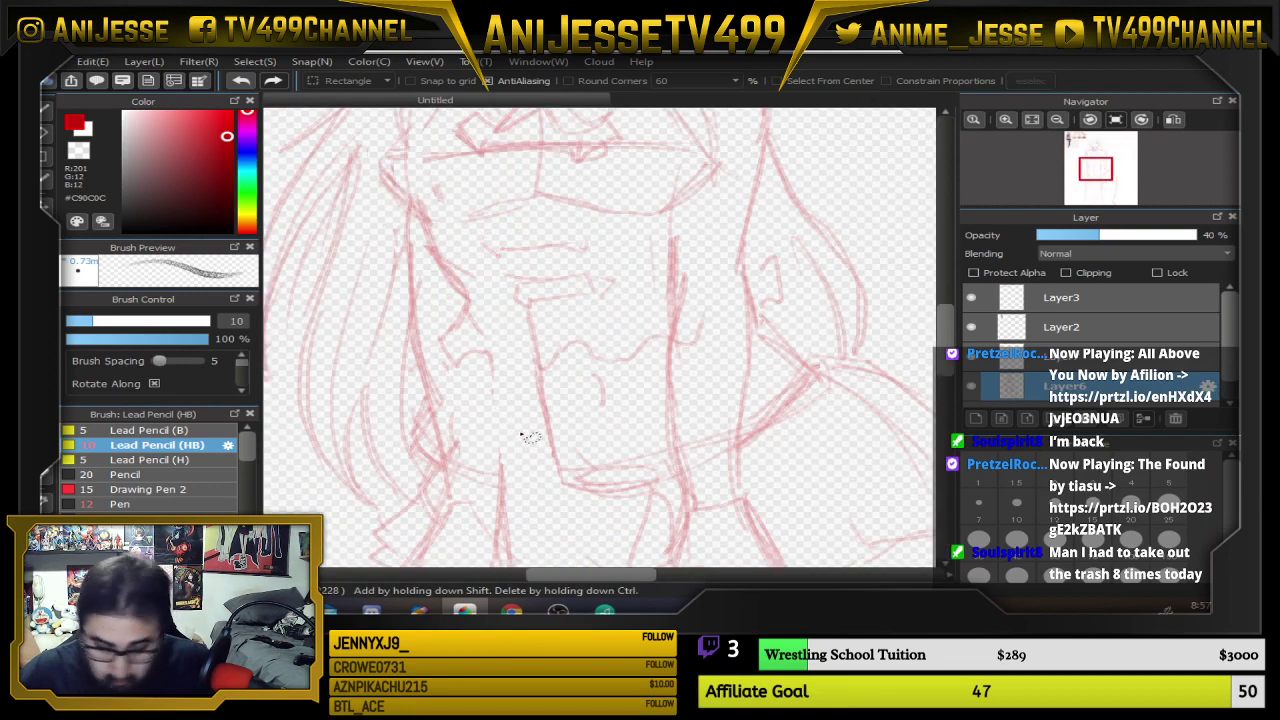
{"action": "key", "text": "b"}
{"action": "scroll", "coordinate": [519, 435], "scroll_direction": "down", "scroll_amount": 1}
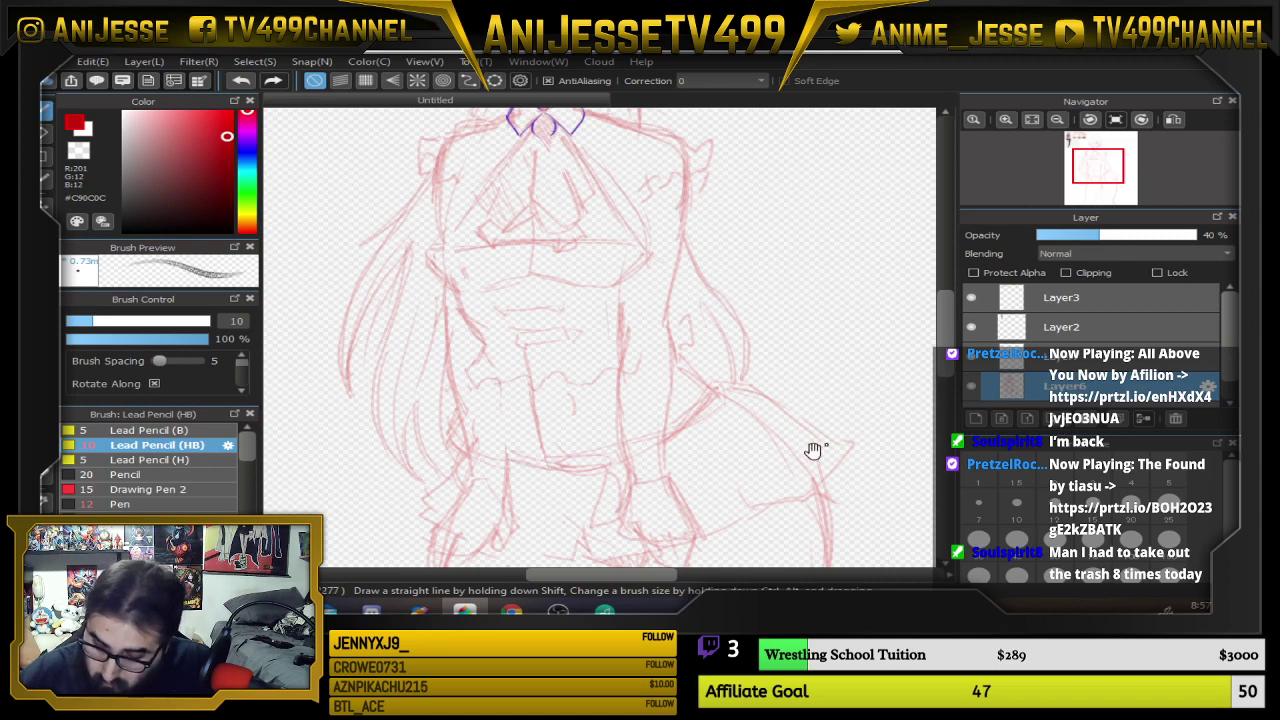
{"action": "left_click_drag", "start_coordinate": [811, 449], "coordinate": [771, 343]}
{"action": "left_click_drag", "start_coordinate": [668, 287], "coordinate": [643, 340]}
{"action": "left_click_drag", "start_coordinate": [650, 386], "coordinate": [642, 450]}
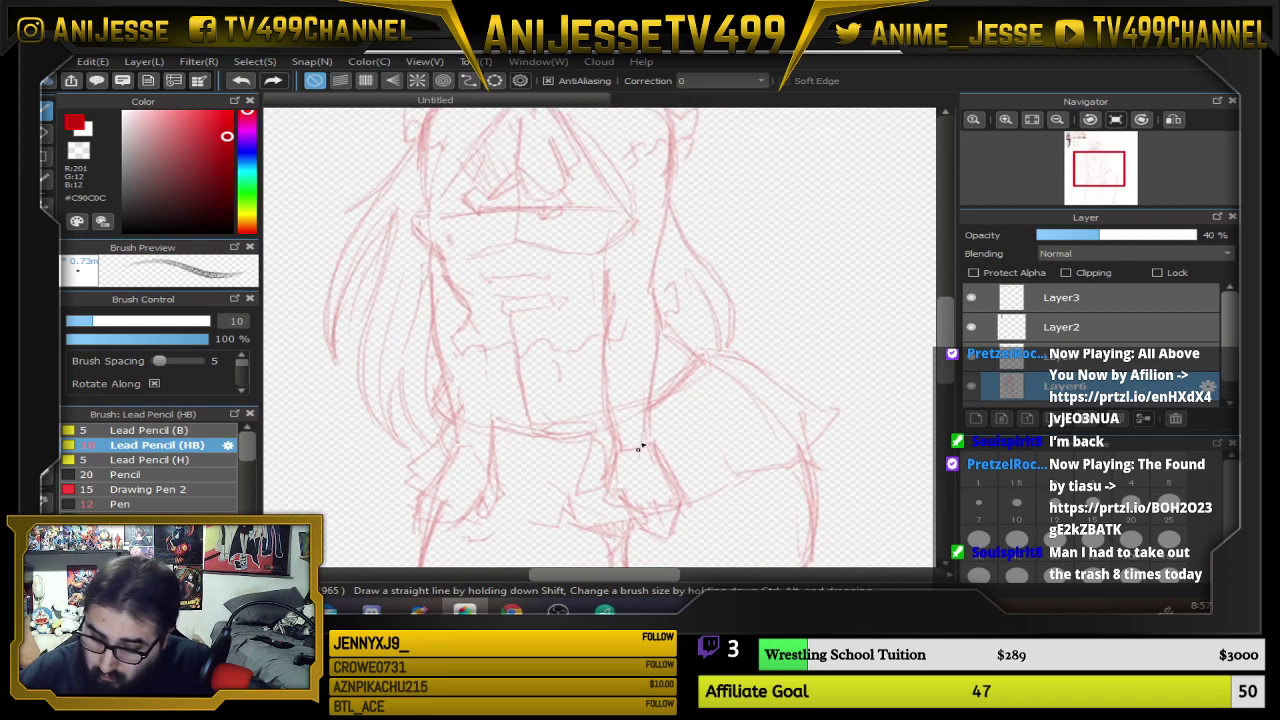
{"action": "left_click_drag", "start_coordinate": [447, 350], "coordinate": [460, 427]}
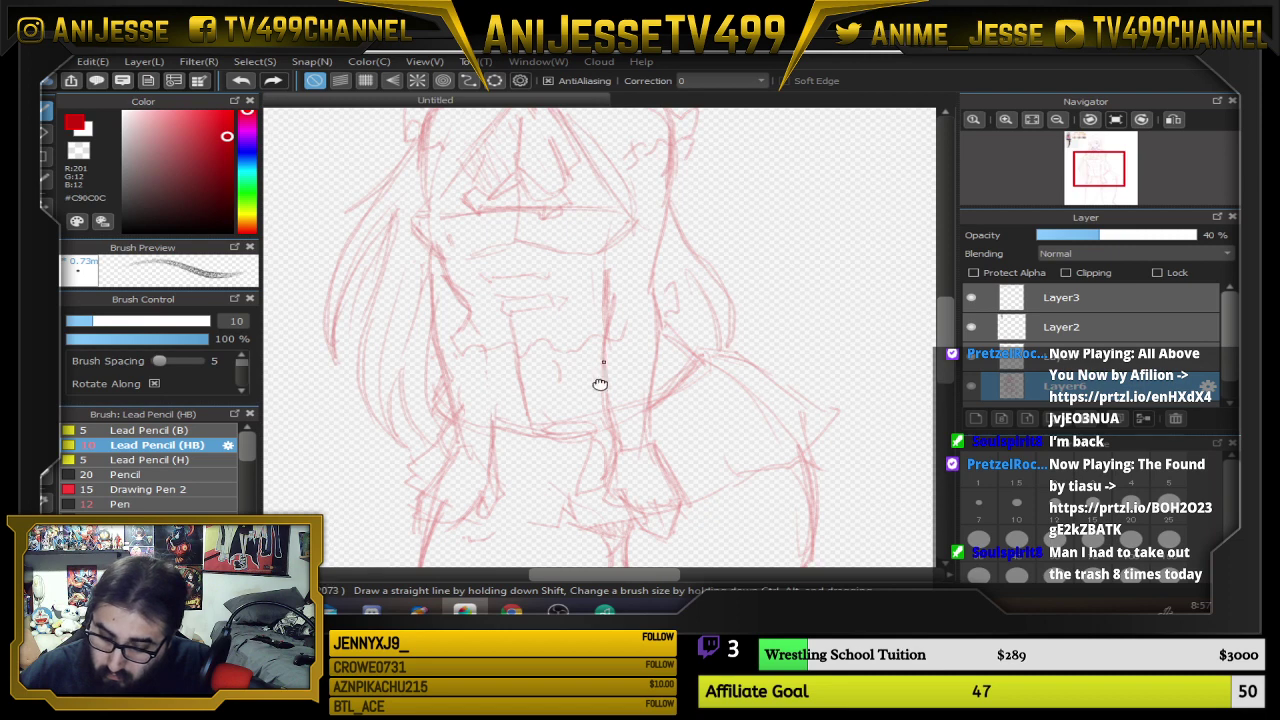
{"action": "scroll", "coordinate": [560, 420], "scroll_direction": "up", "scroll_amount": 3}
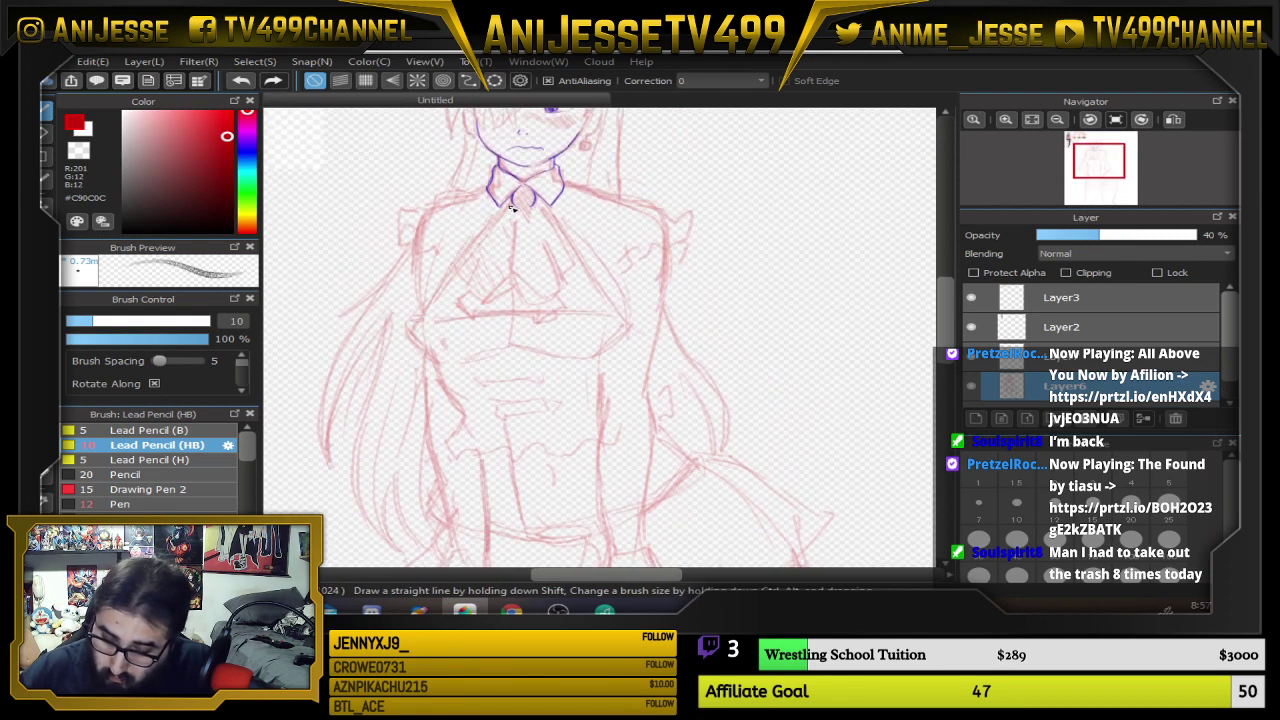
Add red pencil strokes to the pointed outer corner of the skirt on the right-hand hip
{"action": "scroll", "coordinate": [551, 268], "scroll_direction": "up", "scroll_amount": 1}
{"action": "scroll", "coordinate": [553, 270], "scroll_direction": "down", "scroll_amount": 2}
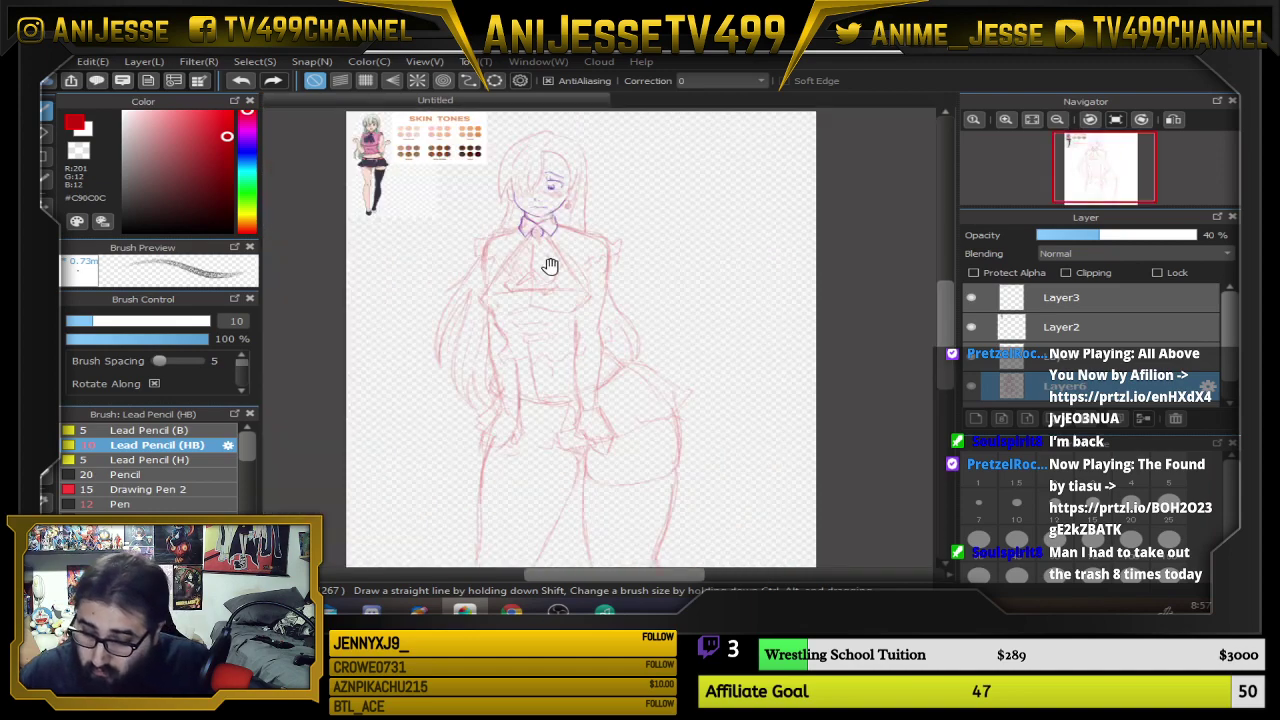
{"action": "left_click_drag", "start_coordinate": [550, 266], "coordinate": [548, 305]}
{"action": "scroll", "coordinate": [545, 314], "scroll_direction": "up", "scroll_amount": 1}
{"action": "scroll", "coordinate": [510, 268], "scroll_direction": "down", "scroll_amount": 4}
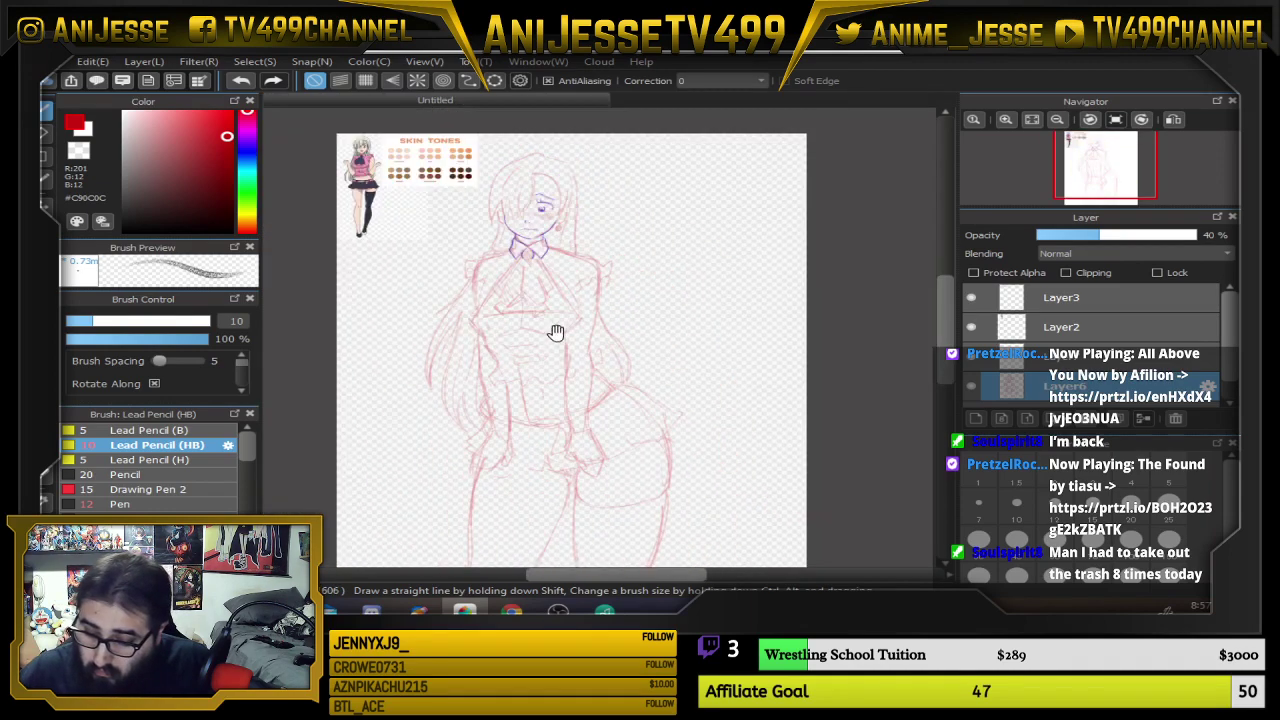
{"action": "scroll", "coordinate": [569, 456], "scroll_direction": "up", "scroll_amount": 3}
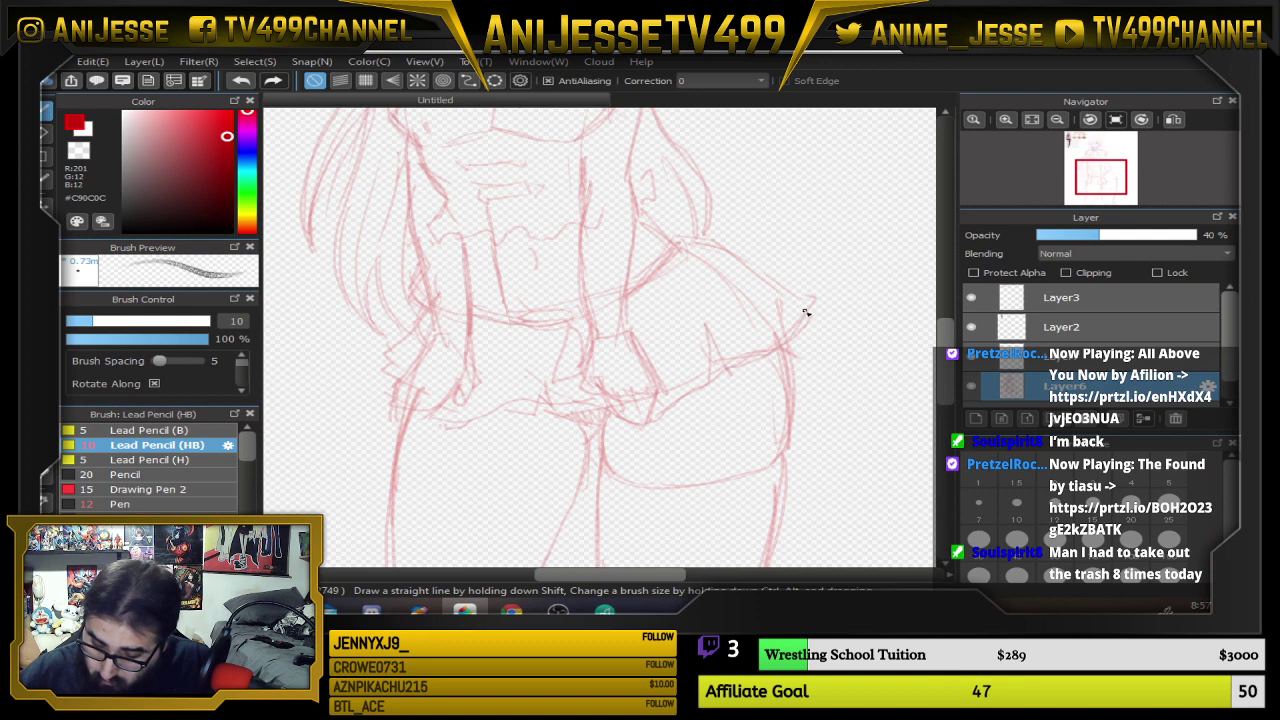
{"action": "left_click_drag", "start_coordinate": [805, 313], "coordinate": [650, 258]}
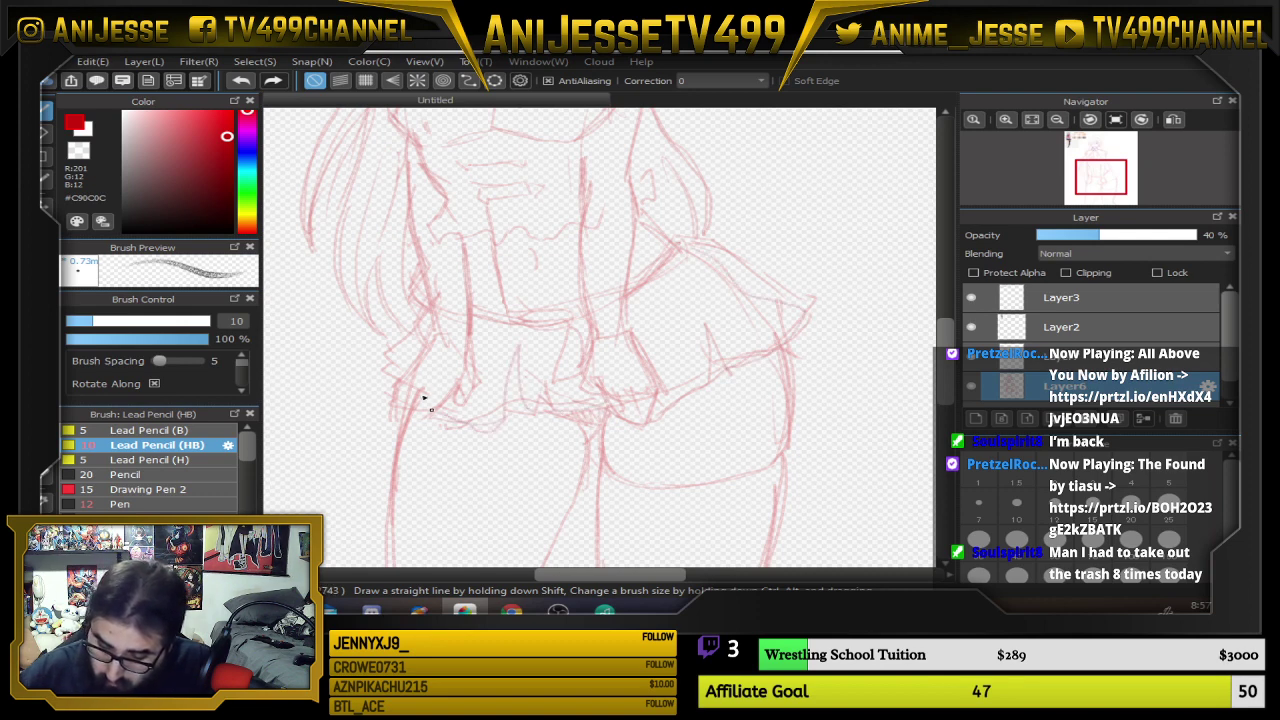
{"action": "scroll", "coordinate": [457, 286], "scroll_direction": "down", "scroll_amount": 3}
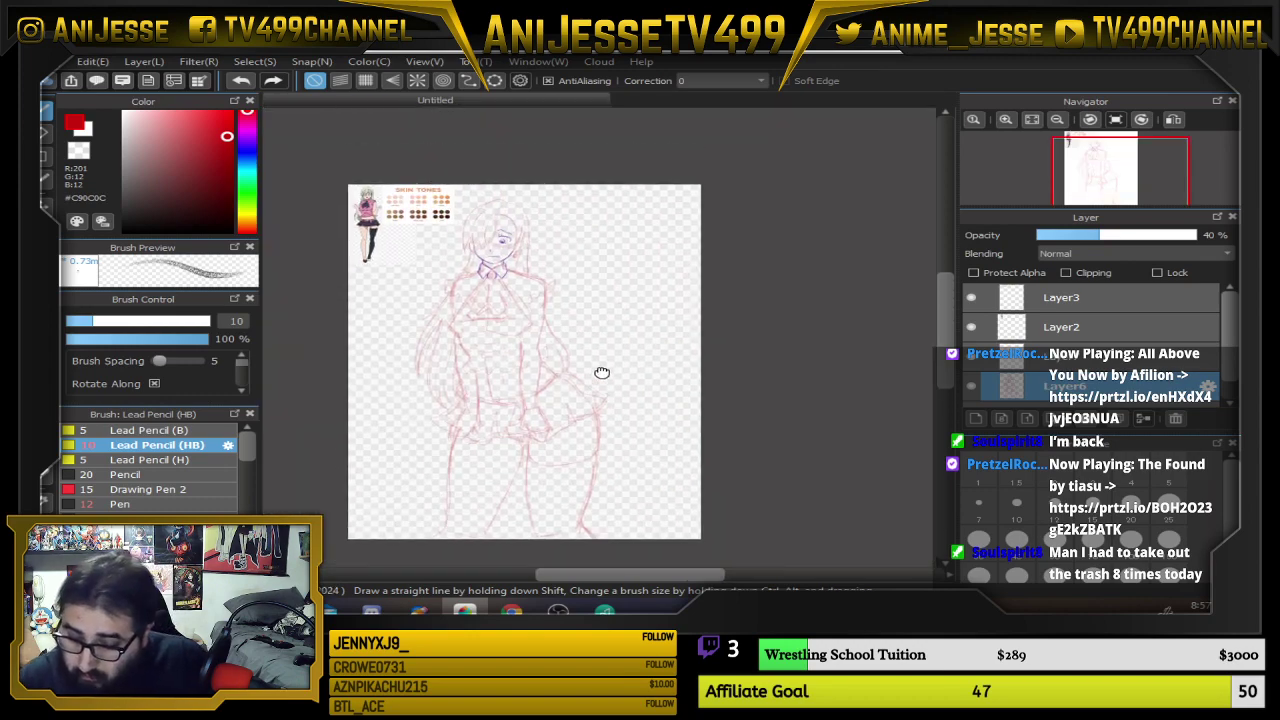
Activate the layer just above the red sketch's layer and change the pencil colour to blue (#260CC9)
{"action": "left_click", "coordinate": [1108, 356]}
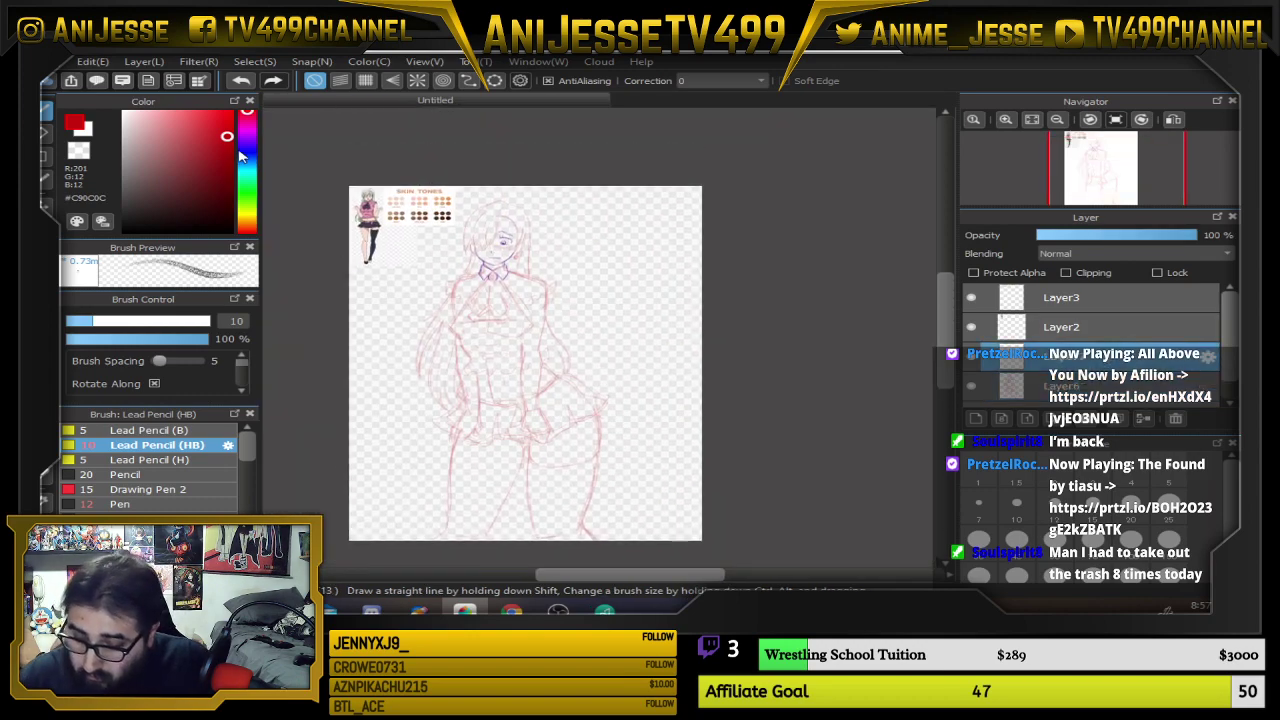
{"action": "left_click", "coordinate": [246, 149]}
{"action": "scroll", "coordinate": [537, 341], "scroll_direction": "up", "scroll_amount": 4}
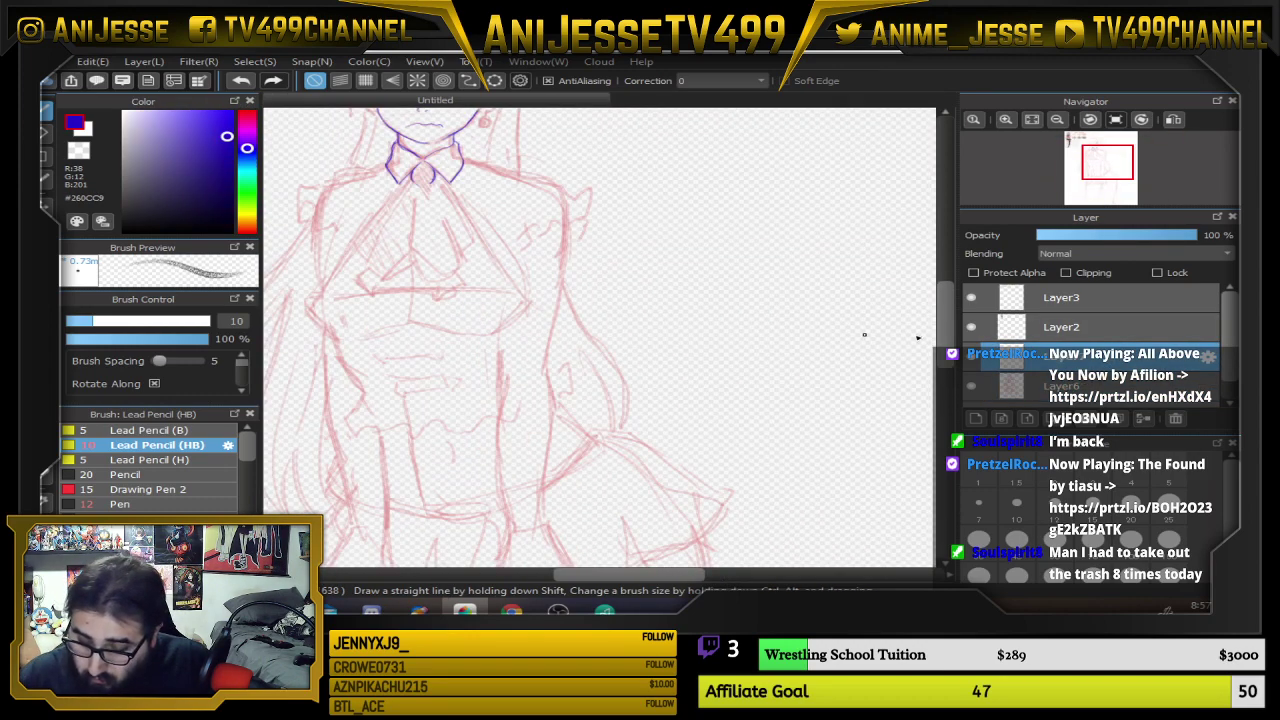
{"action": "left_click_drag", "start_coordinate": [515, 198], "coordinate": [634, 363]}
{"action": "scroll", "coordinate": [482, 300], "scroll_direction": "up", "scroll_amount": 3}
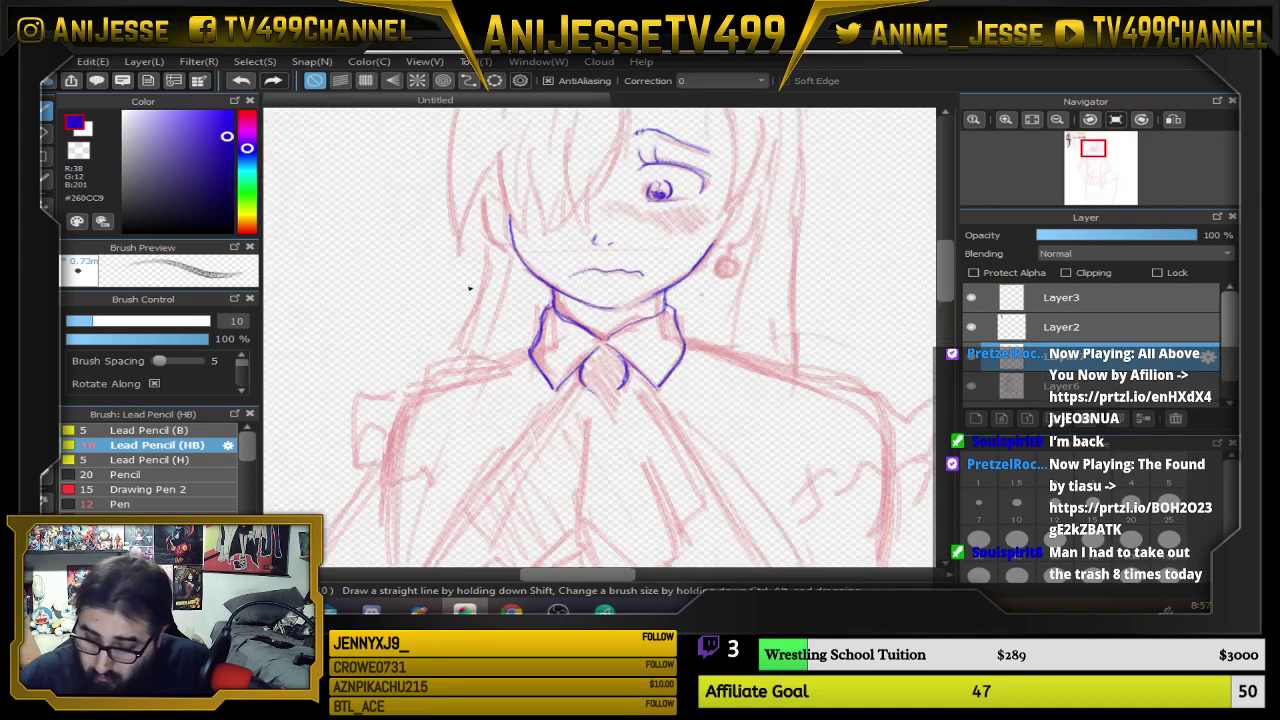
{"action": "scroll", "coordinate": [498, 329], "scroll_direction": "down", "scroll_amount": 1}
{"action": "left_click_drag", "start_coordinate": [517, 357], "coordinate": [552, 187]}
{"action": "left_click_drag", "start_coordinate": [529, 249], "coordinate": [440, 226]}
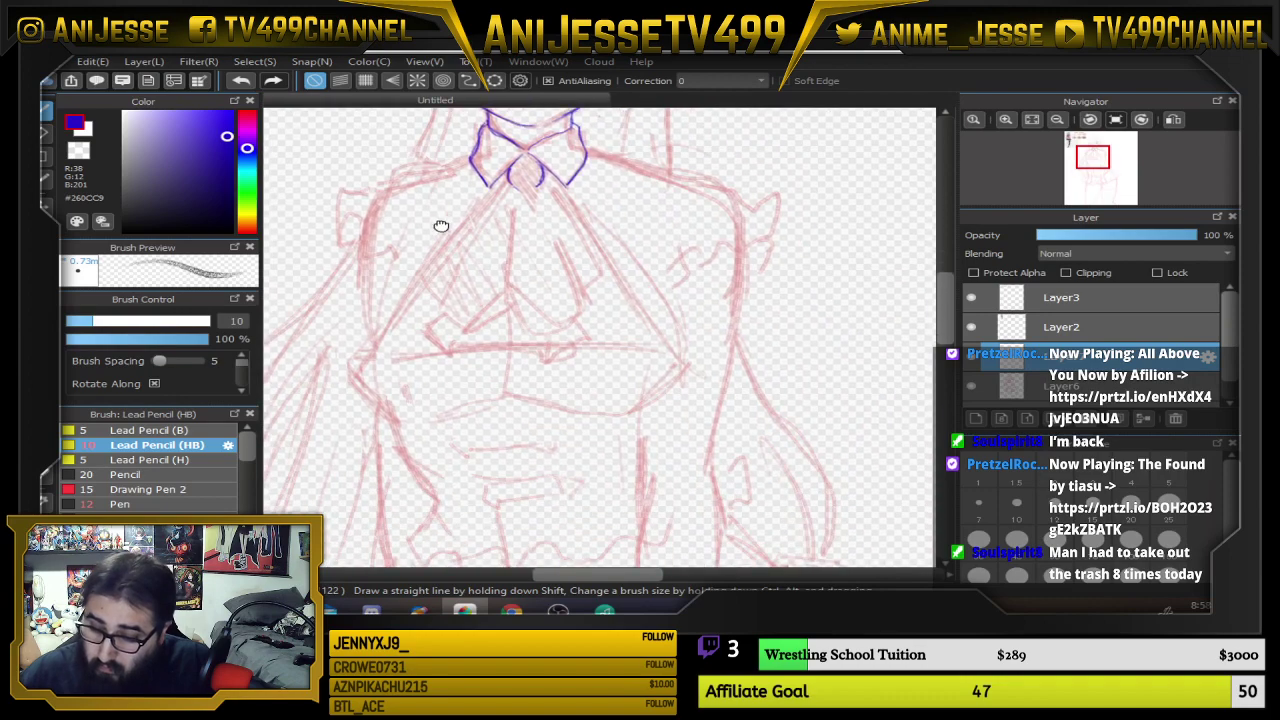
{"action": "scroll", "coordinate": [471, 243], "scroll_direction": "down", "scroll_amount": 2}
{"action": "left_click_drag", "start_coordinate": [545, 218], "coordinate": [574, 346]}
{"action": "left_click_drag", "start_coordinate": [579, 408], "coordinate": [573, 120]}
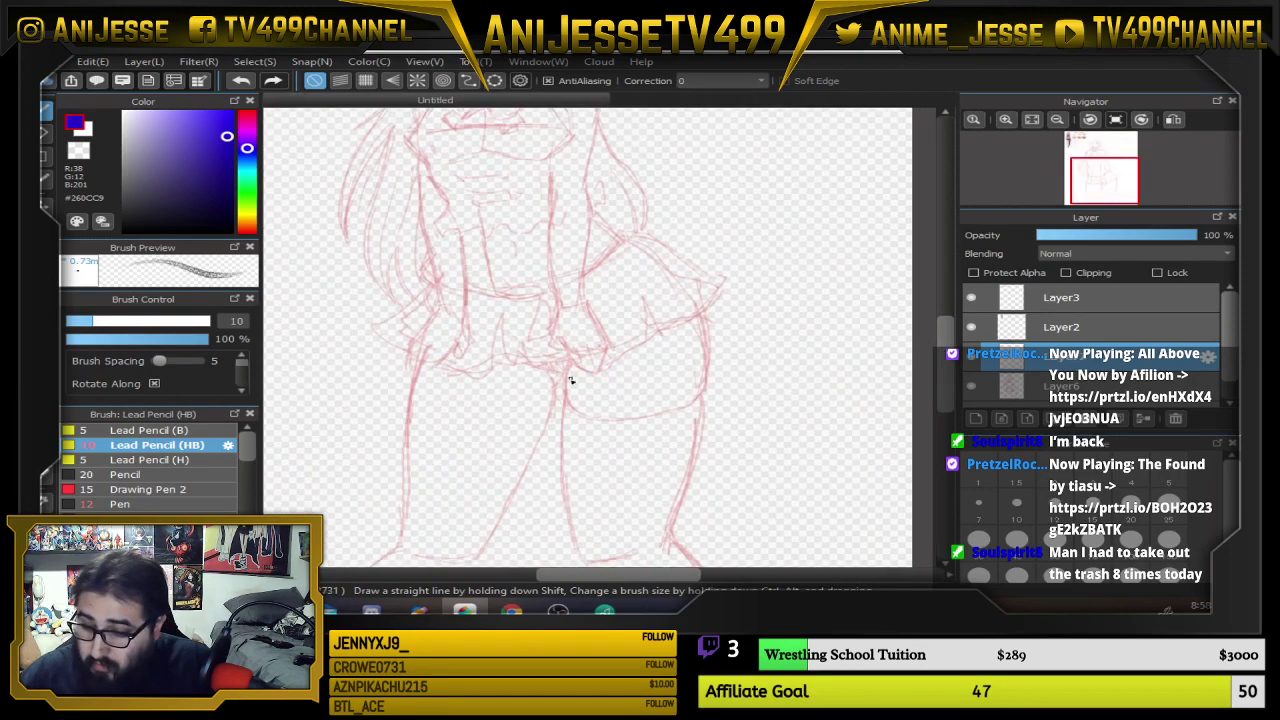
{"action": "scroll", "coordinate": [568, 379], "scroll_direction": "up", "scroll_amount": 5}
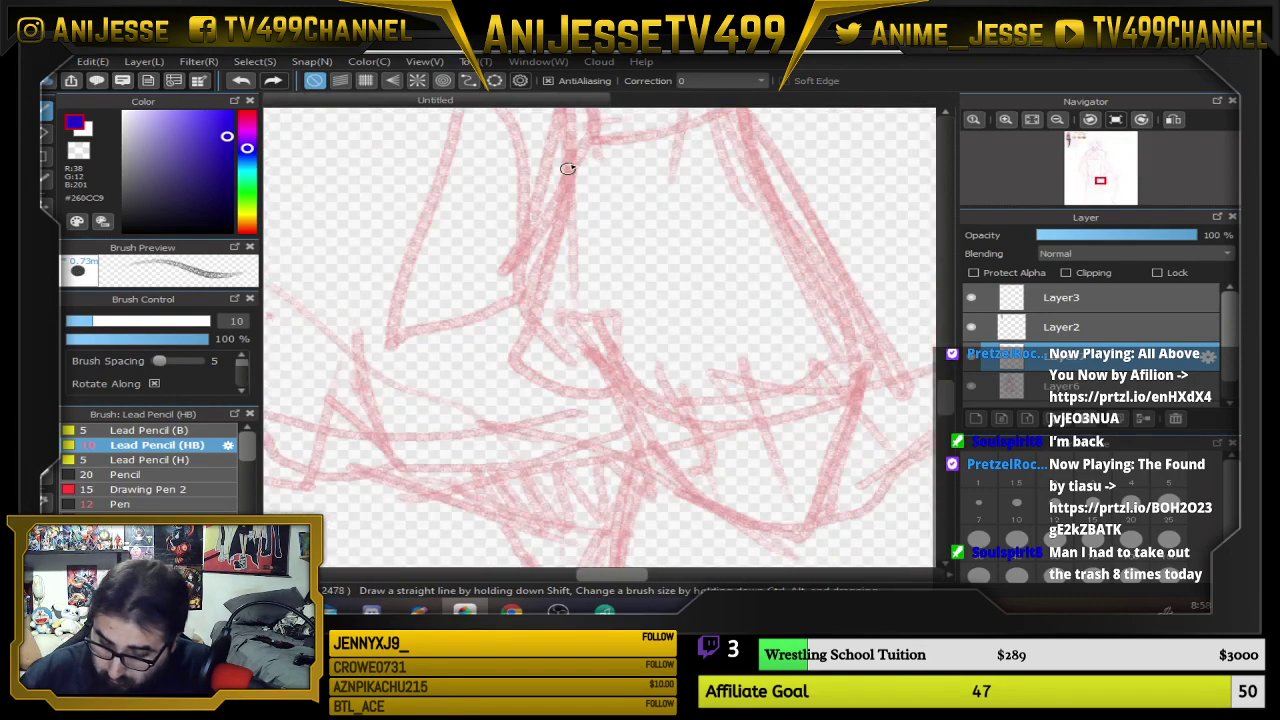
{"action": "left_click_drag", "start_coordinate": [736, 290], "coordinate": [589, 218]}
{"action": "mouse_move", "coordinate": [474, 262]}
{"action": "left_mouse_down"}
{"action": "mouse_move", "coordinate": [493, 321]}
{"action": "mouse_move", "coordinate": [473, 252]}
{"action": "mouse_move", "coordinate": [498, 352]}
{"action": "mouse_move", "coordinate": [561, 419]}
{"action": "mouse_move", "coordinate": [540, 405]}
{"action": "mouse_move", "coordinate": [574, 418]}
{"action": "mouse_move", "coordinate": [545, 303]}
{"action": "mouse_move", "coordinate": [620, 408]}
{"action": "left_mouse_up"}
{"action": "scroll", "coordinate": [564, 424], "scroll_direction": "down", "scroll_amount": 4}
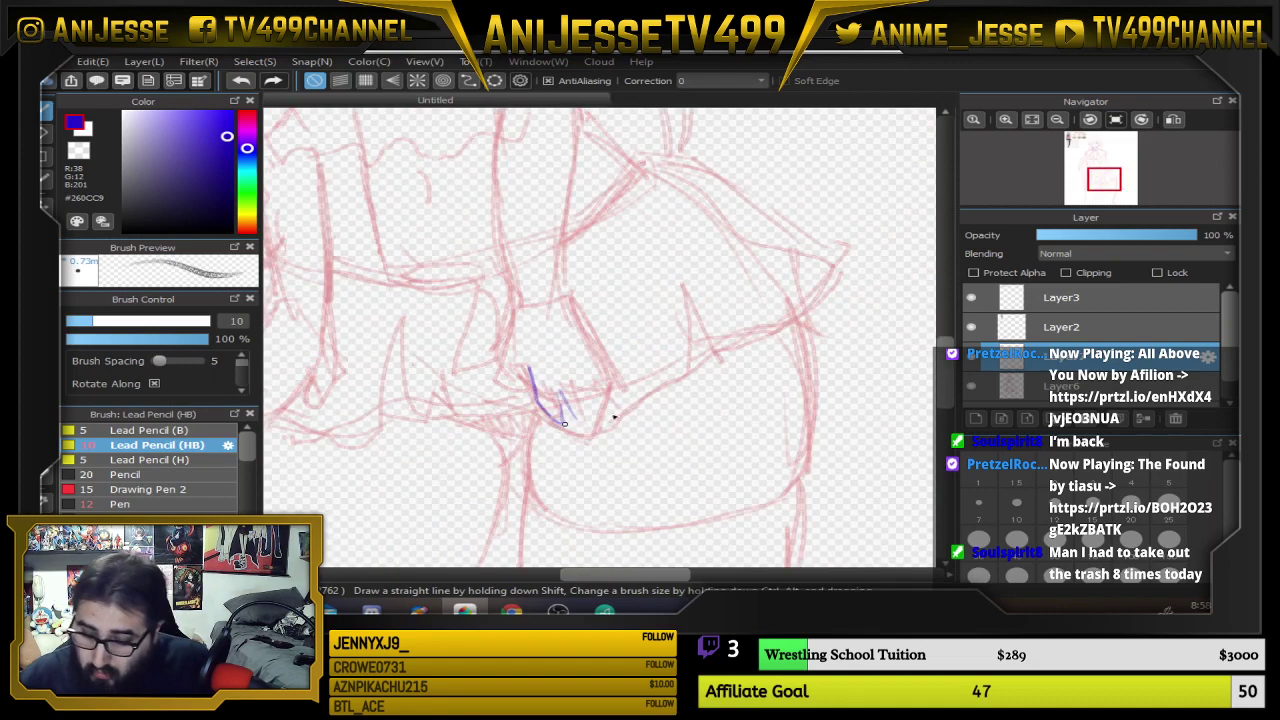
{"action": "key", "text": "ctrl+z"}
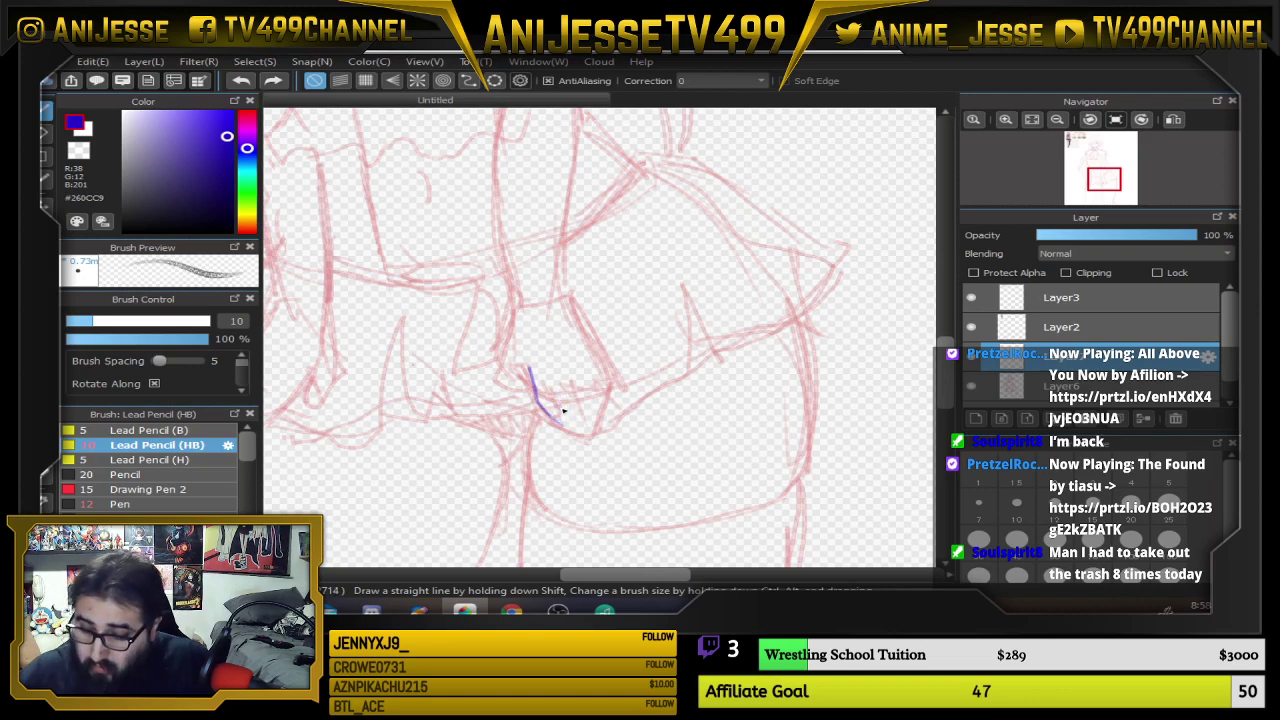
{"action": "scroll", "coordinate": [566, 410], "scroll_direction": "down", "scroll_amount": 3}
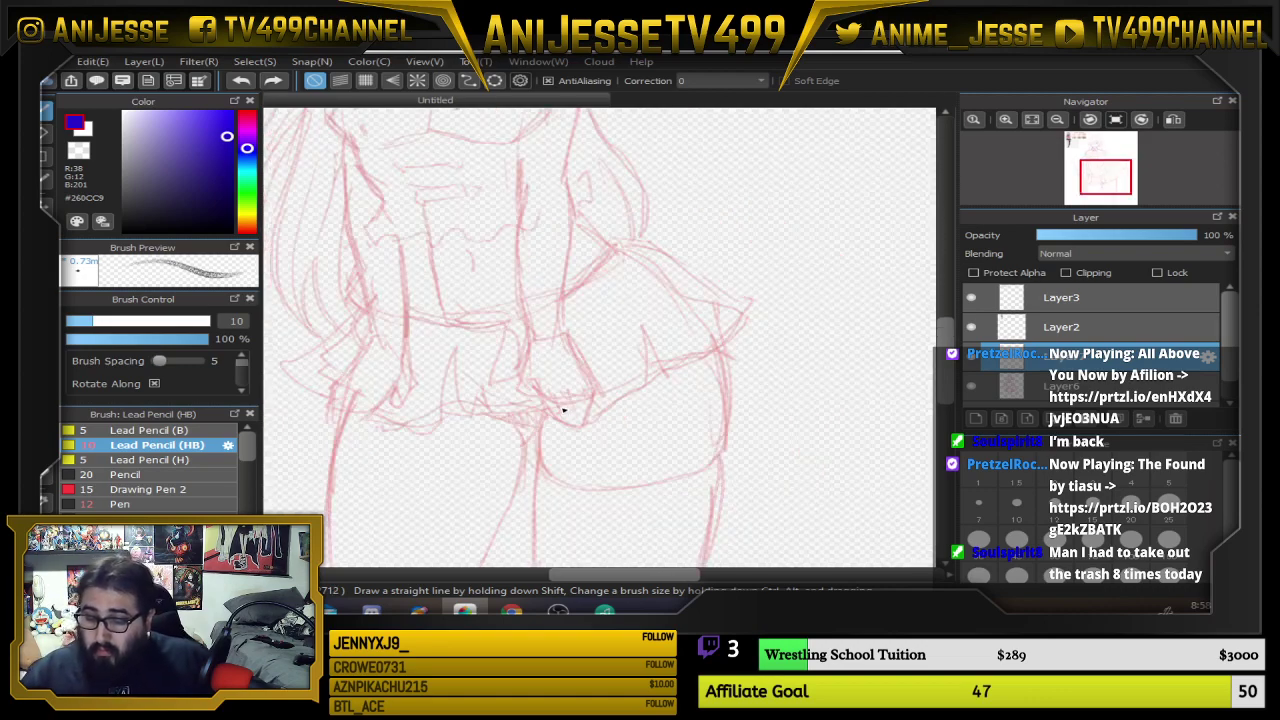
{"action": "scroll", "coordinate": [386, 392], "scroll_direction": "up", "scroll_amount": 3}
{"action": "scroll", "coordinate": [392, 388], "scroll_direction": "up", "scroll_amount": 1}
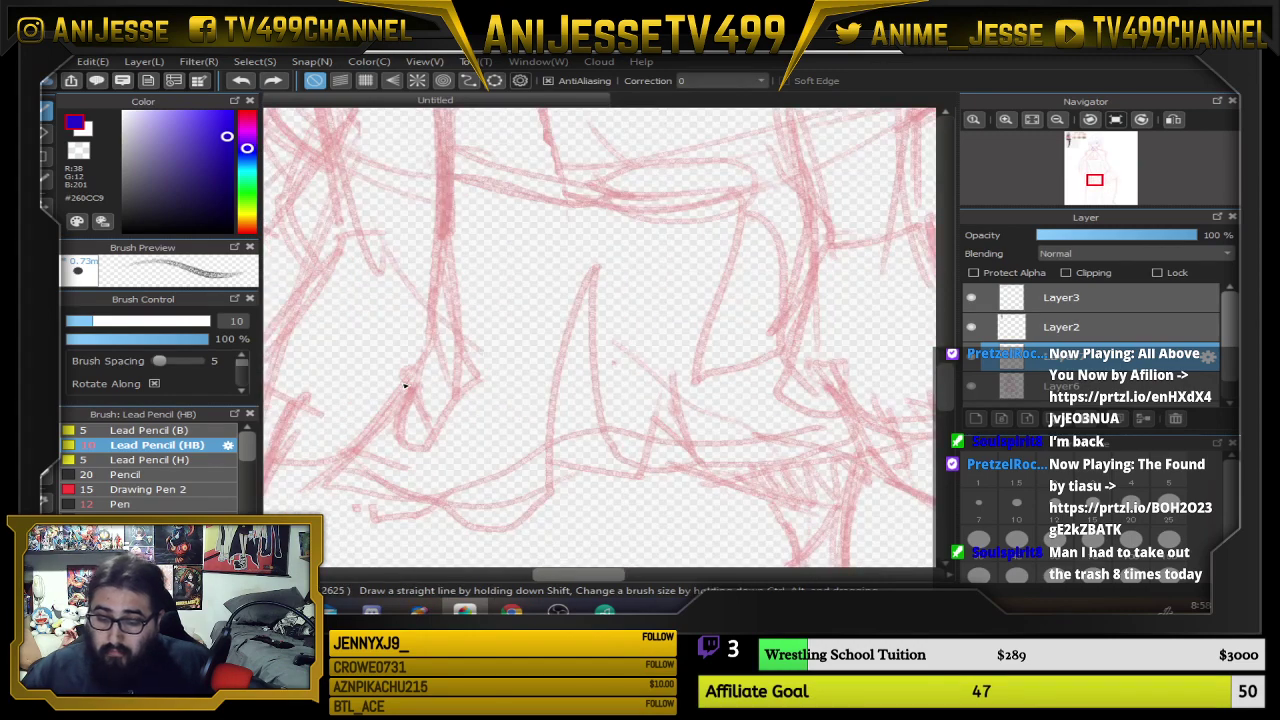
{"action": "left_click_drag", "start_coordinate": [458, 341], "coordinate": [564, 401]}
{"action": "left_click_drag", "start_coordinate": [550, 208], "coordinate": [566, 350]}
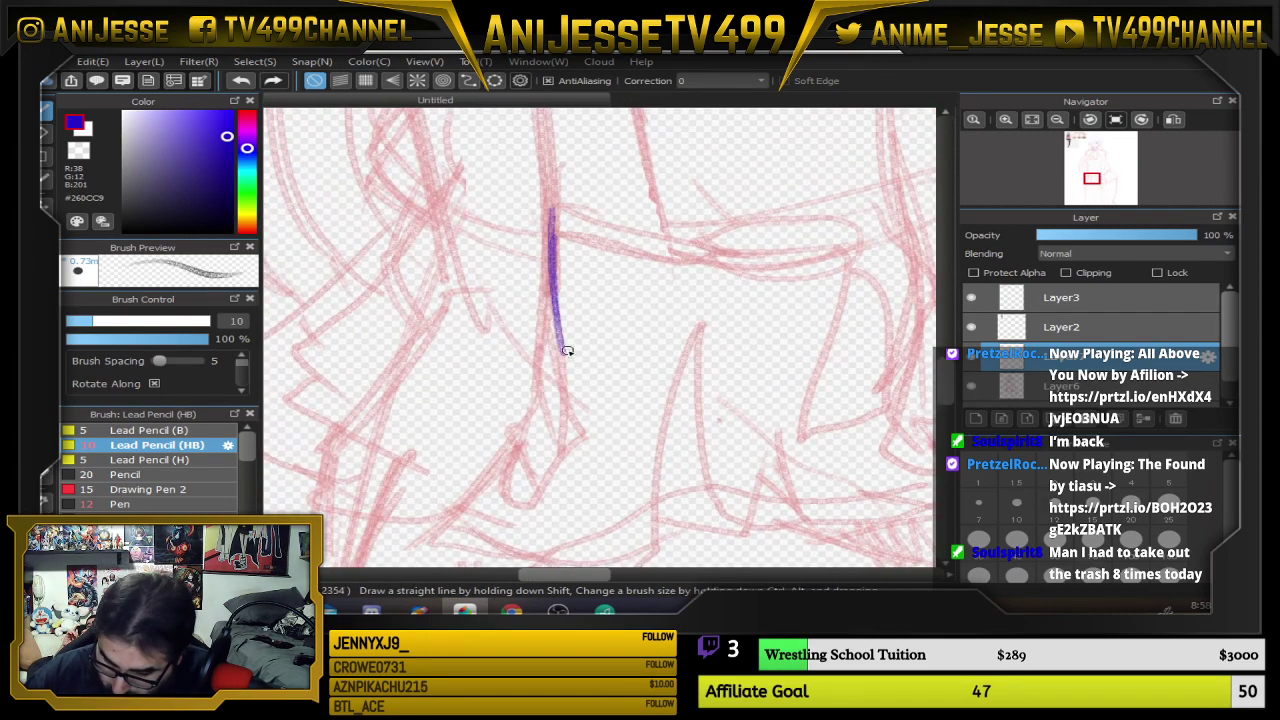
{"action": "mouse_move", "coordinate": [502, 426]}
{"action": "left_mouse_down"}
{"action": "mouse_move", "coordinate": [519, 465]}
{"action": "mouse_move", "coordinate": [510, 502]}
{"action": "mouse_move", "coordinate": [546, 499]}
{"action": "mouse_move", "coordinate": [587, 455]}
{"action": "mouse_move", "coordinate": [574, 388]}
{"action": "left_mouse_up"}
{"action": "key", "text": "ctrl+z"}
{"action": "key", "text": "ctrl+z"}
{"action": "key", "text": "ctrl+z"}
{"action": "key", "text": "ctrl+z"}
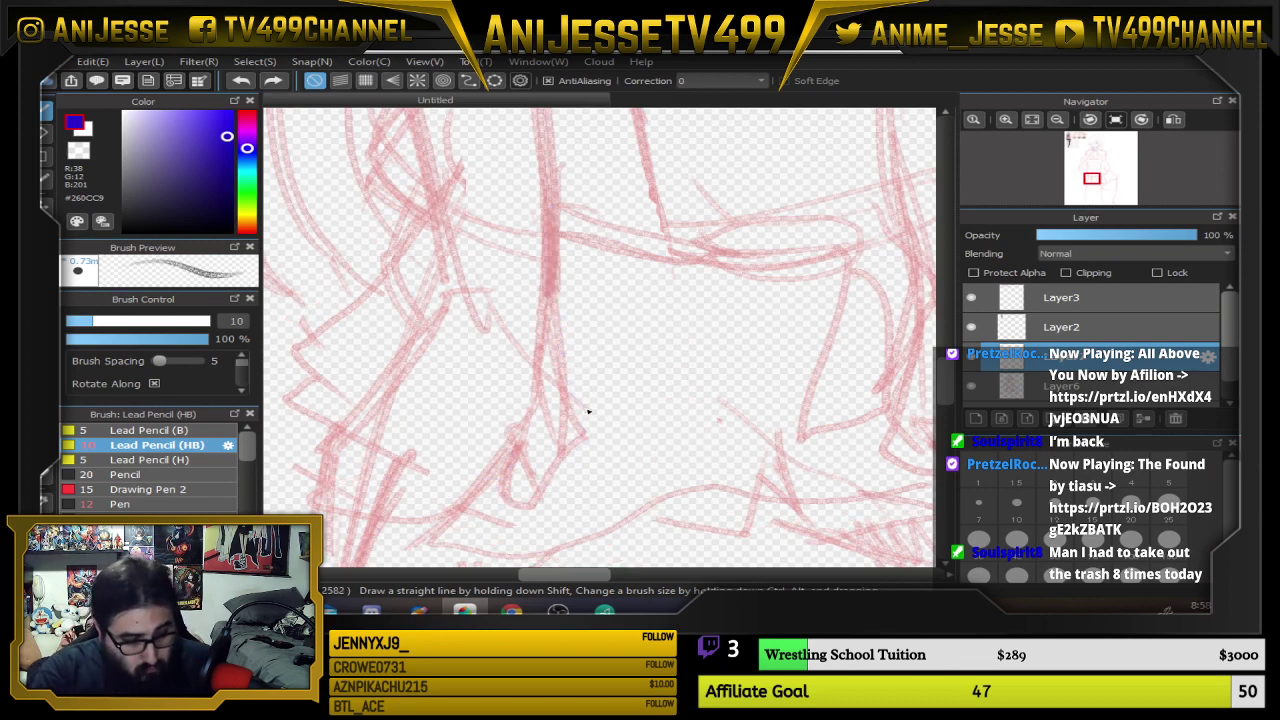
{"action": "key", "text": "ctrl+z"}
{"action": "key", "text": "ctrl+z"}
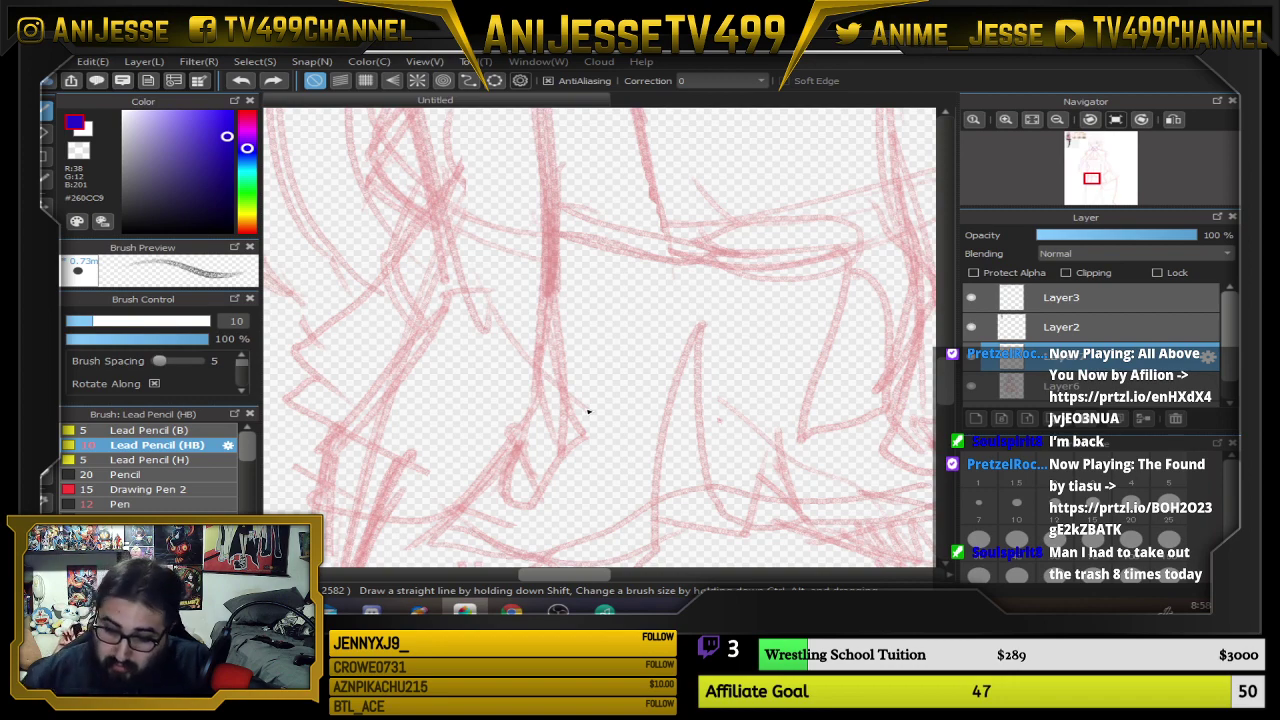
Draw short blue shoulder lines running outward from both sides of the collar
{"action": "scroll", "coordinate": [460, 425], "scroll_direction": "down", "scroll_amount": 4}
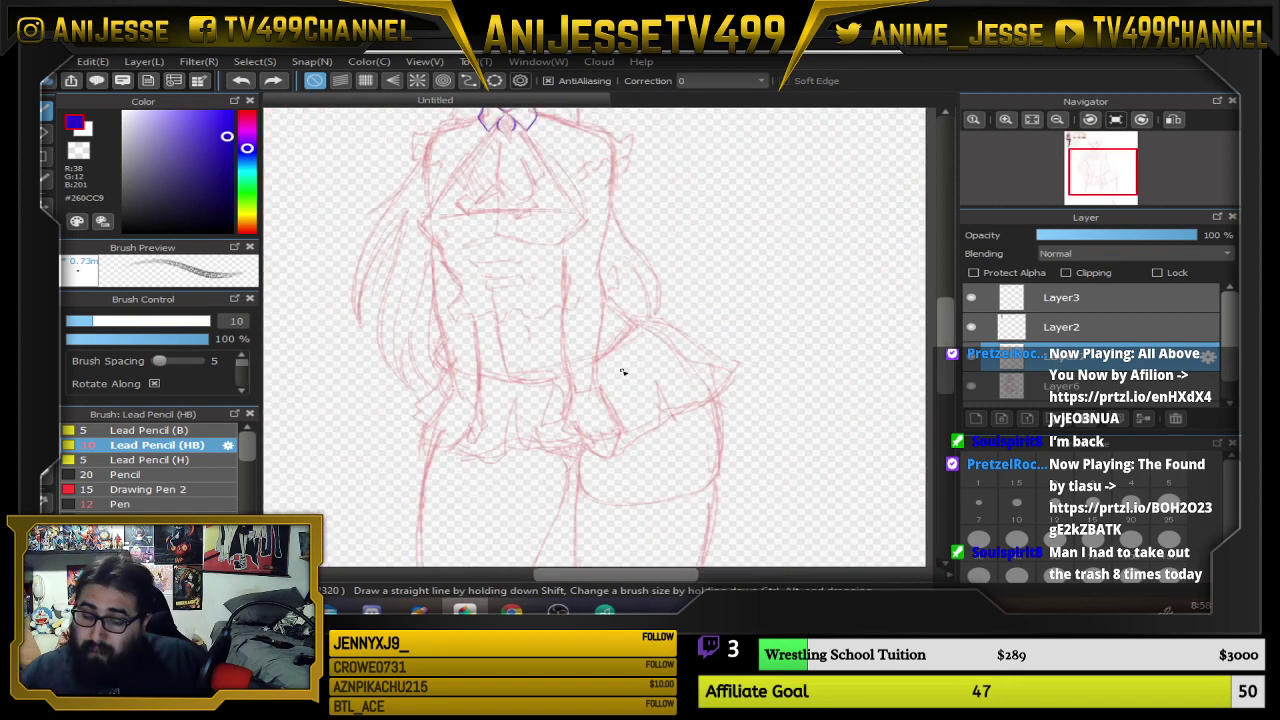
{"action": "mouse_move", "coordinate": [623, 377]}
{"action": "left_mouse_down"}
{"action": "mouse_move", "coordinate": [629, 451]}
{"action": "mouse_move", "coordinate": [668, 386]}
{"action": "mouse_move", "coordinate": [686, 411]}
{"action": "mouse_move", "coordinate": [677, 548]}
{"action": "left_mouse_up"}
{"action": "scroll", "coordinate": [603, 233], "scroll_direction": "up", "scroll_amount": 3}
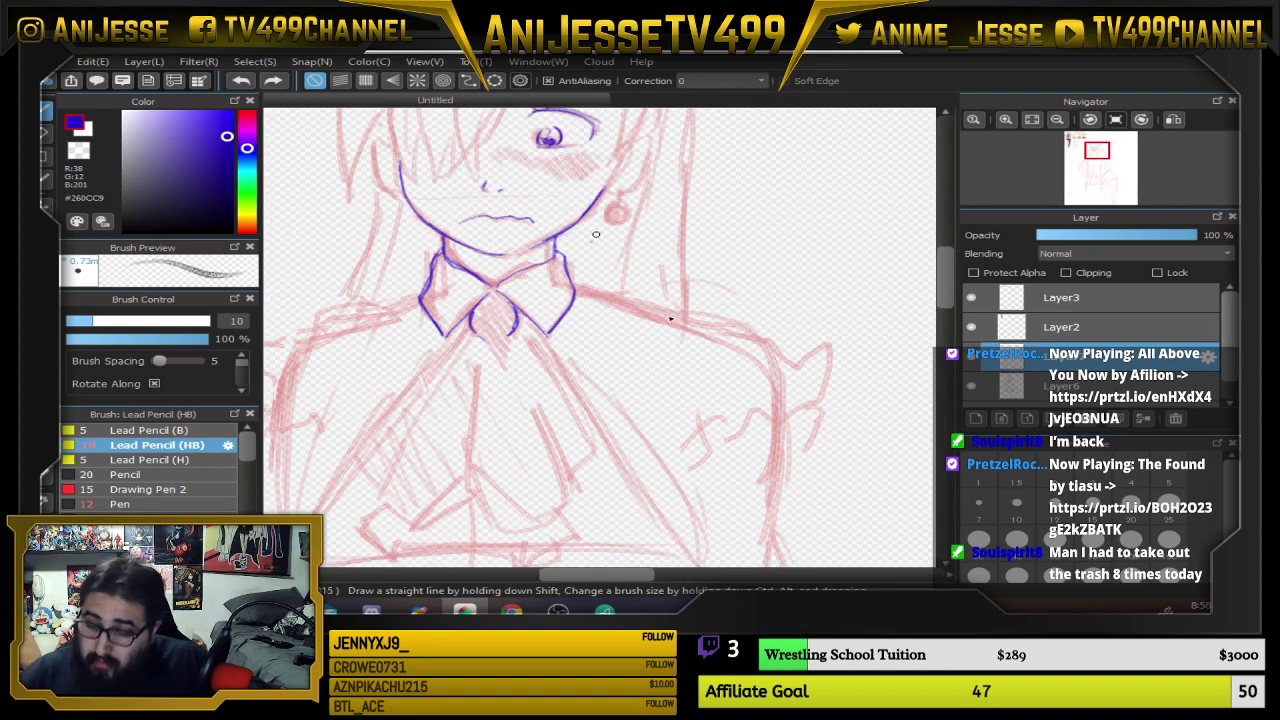
{"action": "left_click_drag", "start_coordinate": [580, 290], "coordinate": [664, 319]}
{"action": "left_click_drag", "start_coordinate": [629, 266], "coordinate": [637, 268]}
{"action": "left_click_drag", "start_coordinate": [630, 350], "coordinate": [677, 491]}
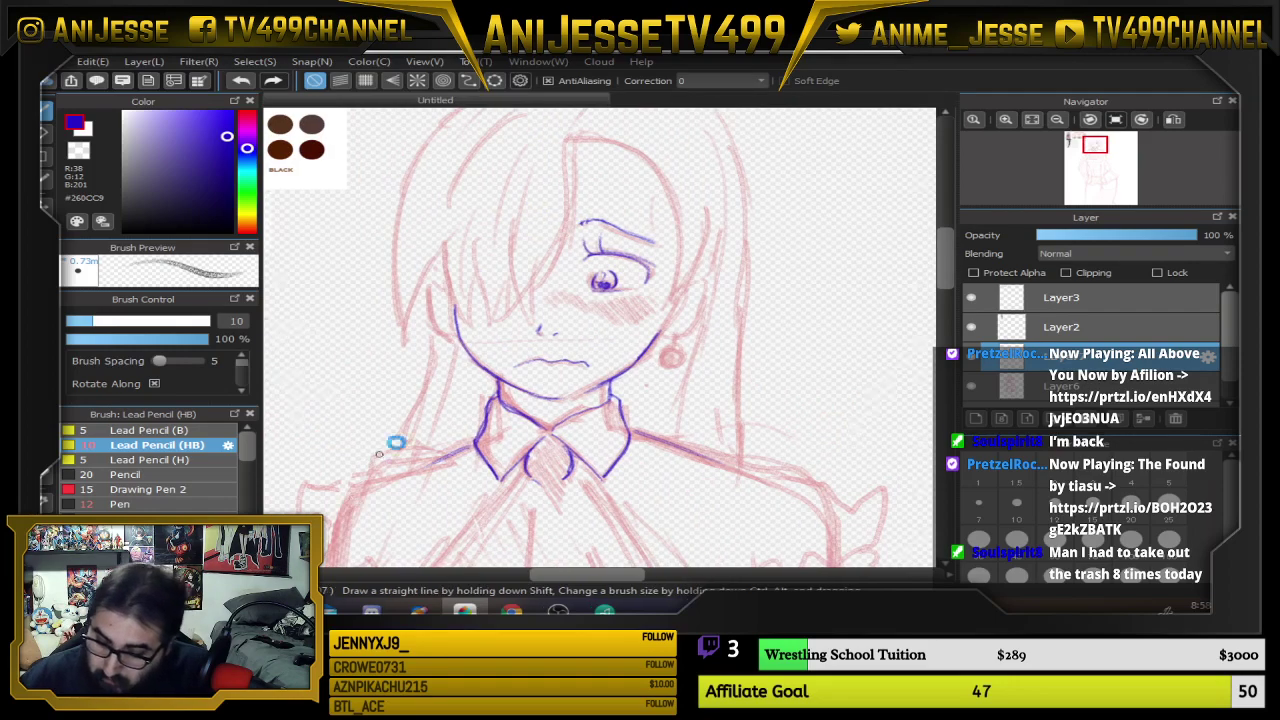
Extend the blue lines over both shoulders and down the outer upper arms, redoing the left-hand one
{"action": "scroll", "coordinate": [446, 393], "scroll_direction": "down", "scroll_amount": 3}
{"action": "left_click_drag", "start_coordinate": [545, 351], "coordinate": [625, 206]}
{"action": "scroll", "coordinate": [614, 284], "scroll_direction": "up", "scroll_amount": 3}
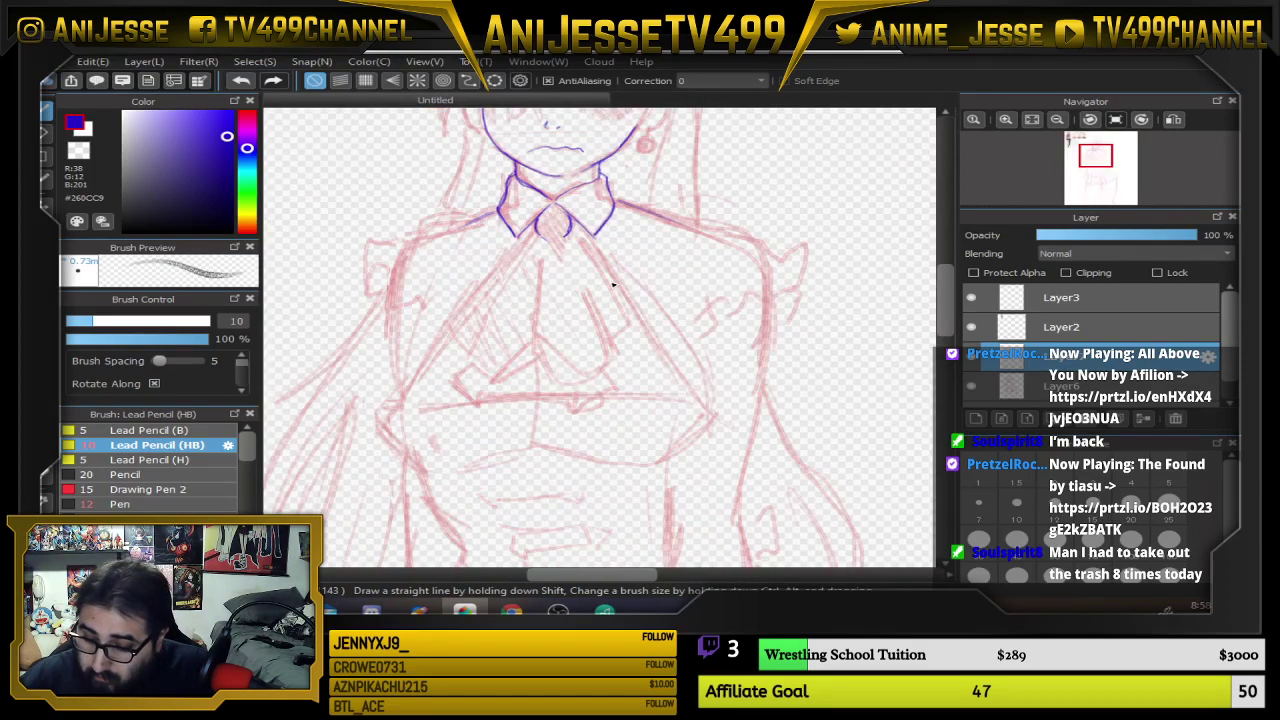
{"action": "mouse_move", "coordinate": [734, 242]}
{"action": "left_mouse_down"}
{"action": "mouse_move", "coordinate": [758, 335]}
{"action": "mouse_move", "coordinate": [759, 285]}
{"action": "mouse_move", "coordinate": [705, 232]}
{"action": "mouse_move", "coordinate": [618, 206]}
{"action": "left_mouse_up"}
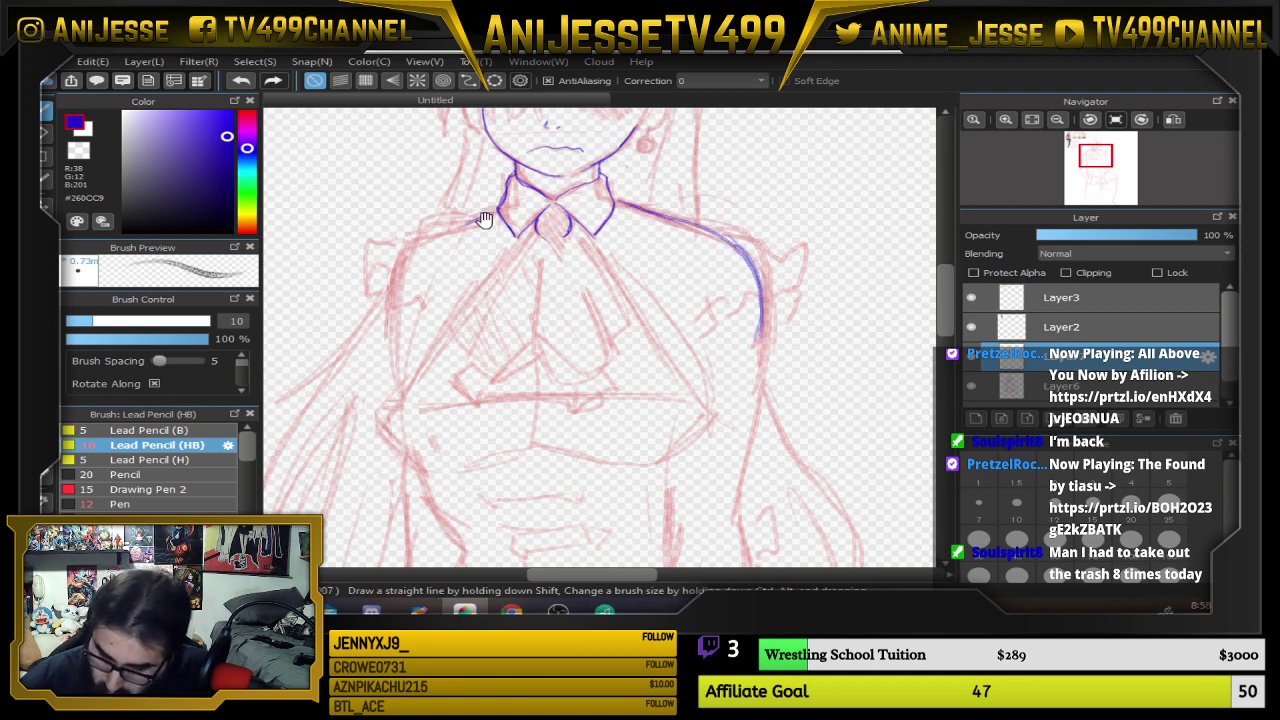
{"action": "mouse_move", "coordinate": [496, 208]}
{"action": "left_mouse_down"}
{"action": "mouse_move", "coordinate": [426, 240]}
{"action": "mouse_move", "coordinate": [390, 340]}
{"action": "left_mouse_up"}
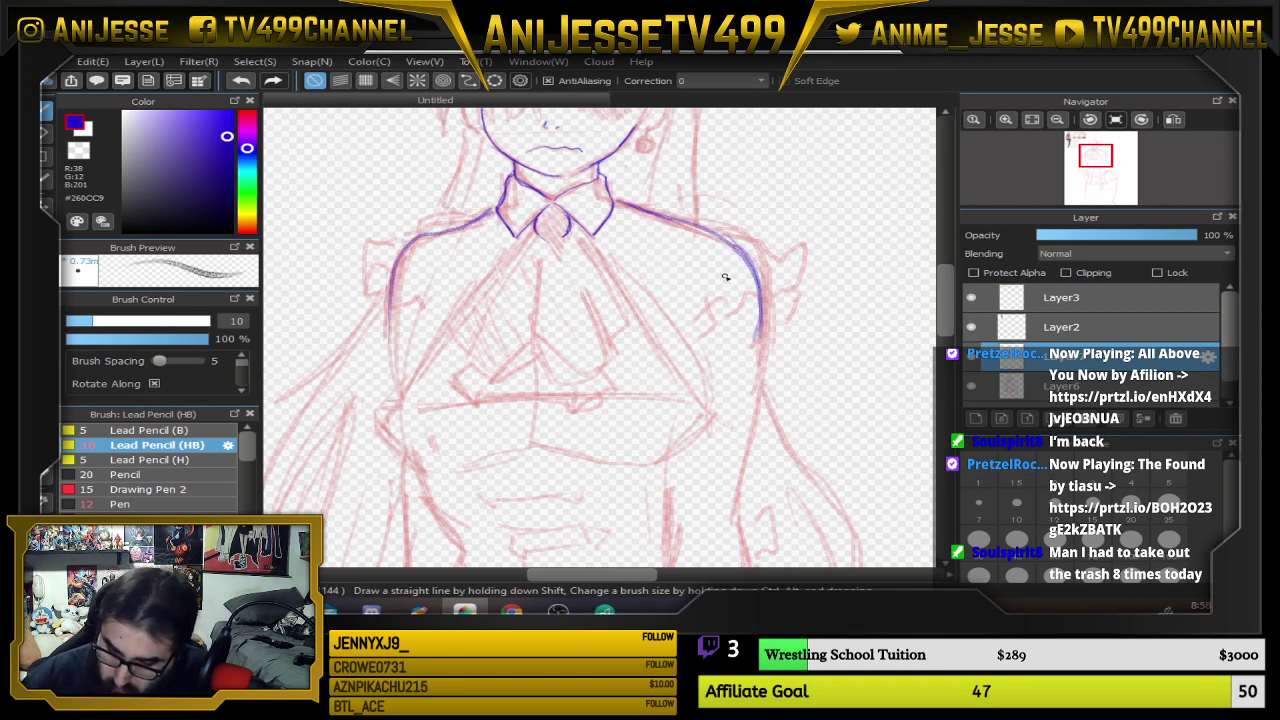
{"action": "key", "text": "ctrl+z"}
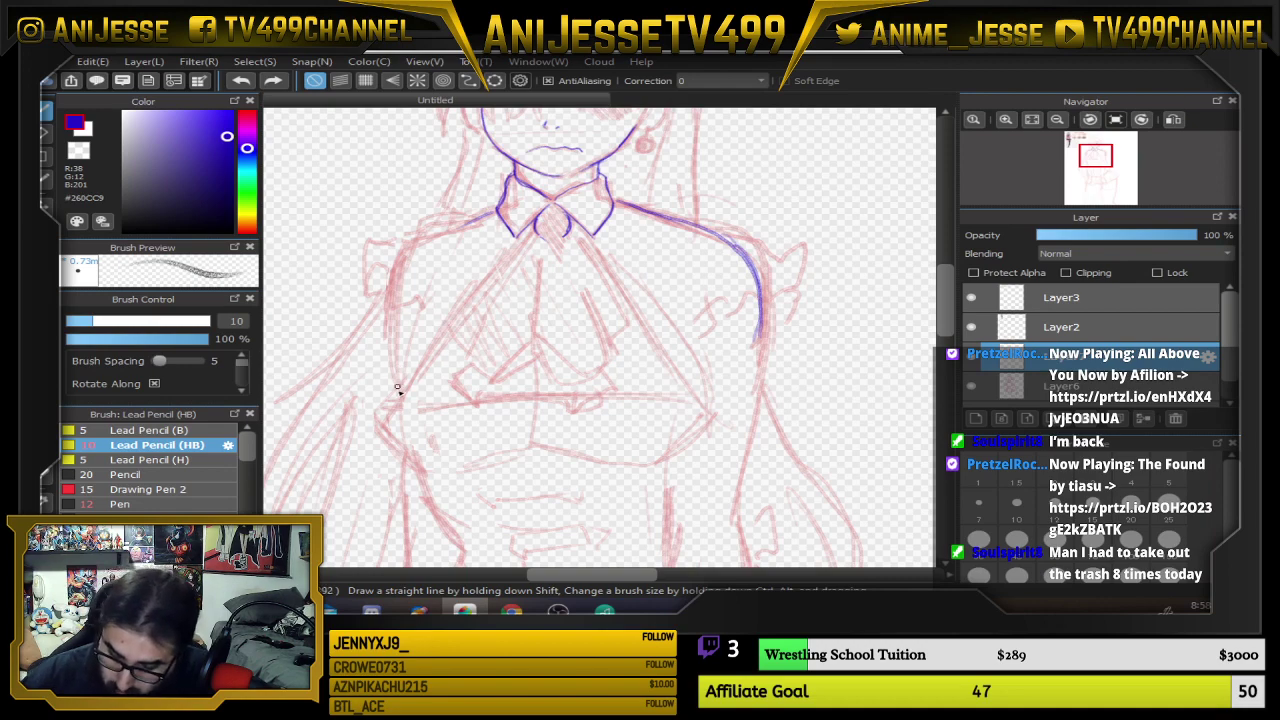
{"action": "mouse_move", "coordinate": [397, 390]}
{"action": "left_mouse_down"}
{"action": "mouse_move", "coordinate": [396, 322]}
{"action": "mouse_move", "coordinate": [420, 245]}
{"action": "mouse_move", "coordinate": [508, 204]}
{"action": "left_mouse_up"}
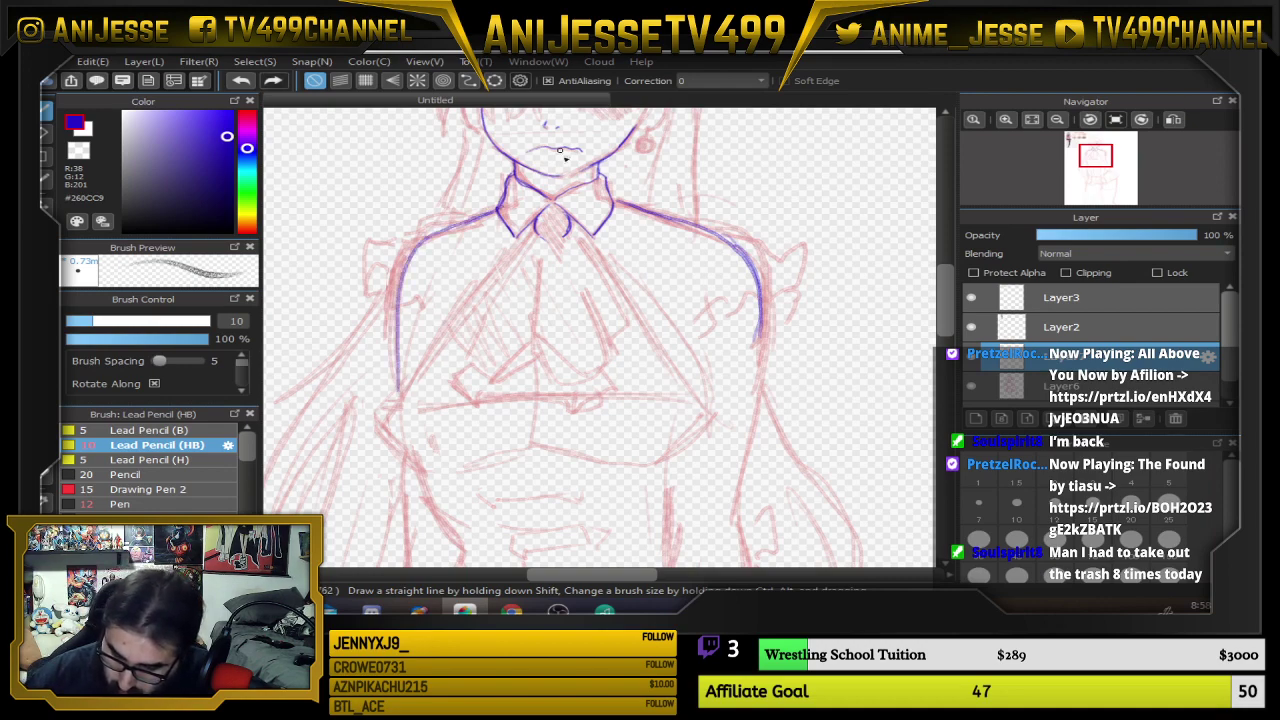
Outline the left-hand forearm in blue along its outer and inner edges down to the wrist
{"action": "scroll", "coordinate": [653, 220], "scroll_direction": "down", "scroll_amount": 2}
{"action": "scroll", "coordinate": [665, 312], "scroll_direction": "up", "scroll_amount": 3}
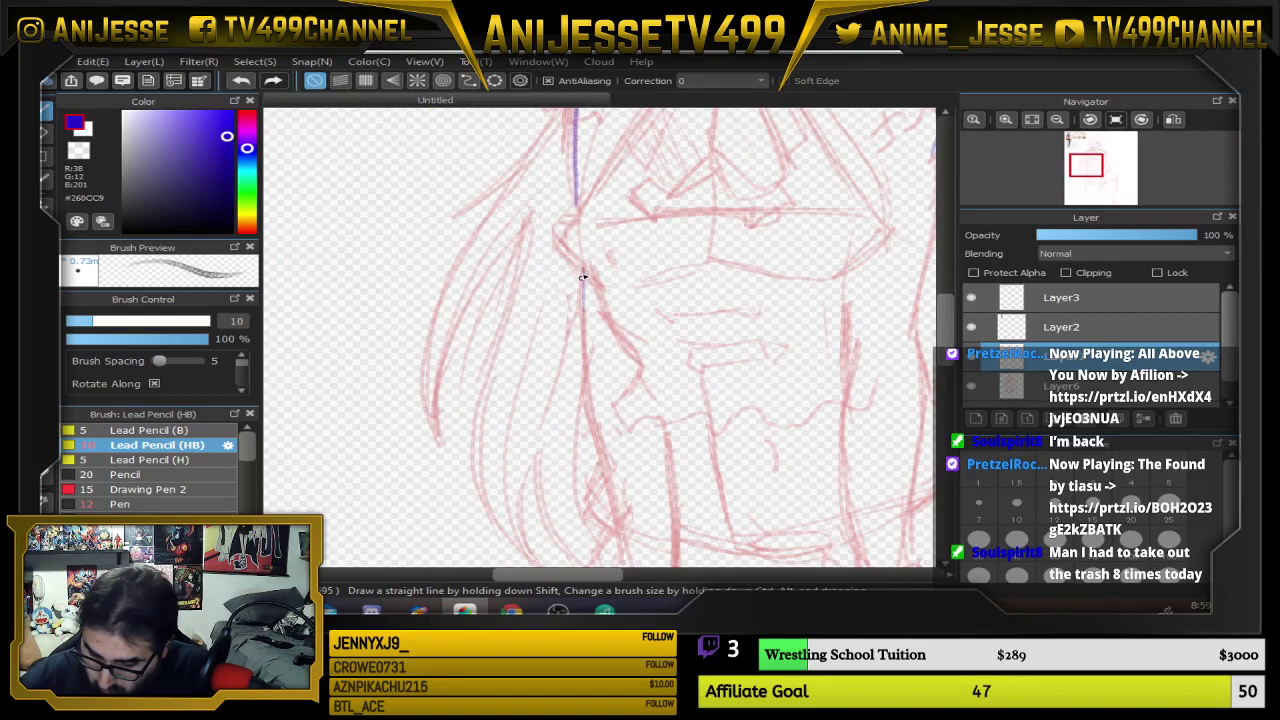
{"action": "left_click_drag", "start_coordinate": [582, 278], "coordinate": [590, 430]}
{"action": "scroll", "coordinate": [668, 310], "scroll_direction": "down", "scroll_amount": 2}
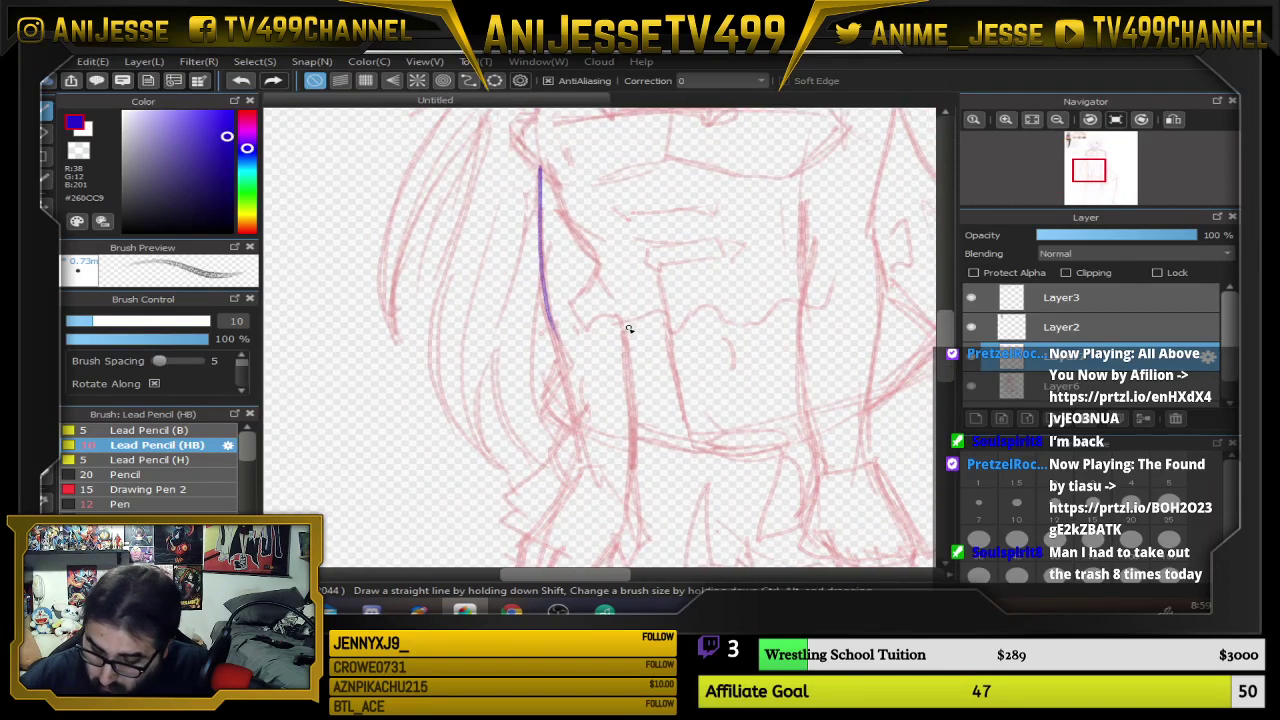
{"action": "left_click_drag", "start_coordinate": [630, 352], "coordinate": [634, 485]}
{"action": "left_click_drag", "start_coordinate": [541, 262], "coordinate": [586, 461]}
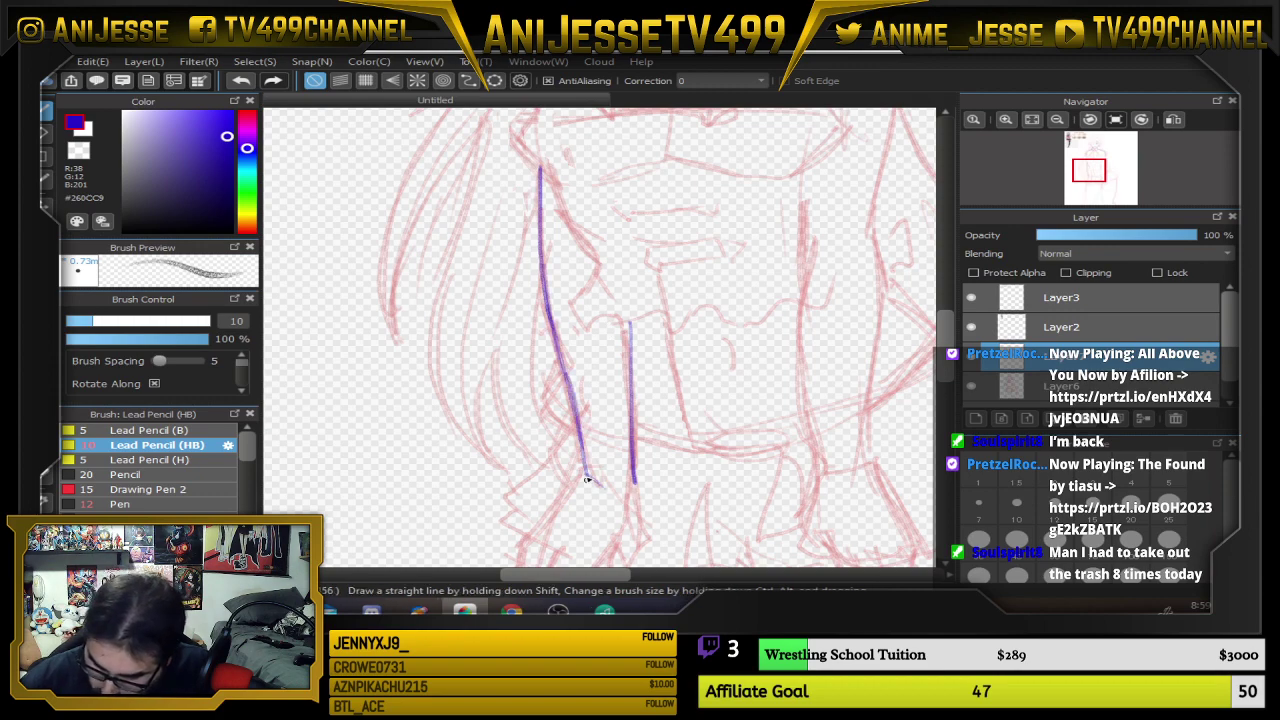
Draw the wrist corner, the slanted back of the left-hand hand and its knuckle line in blue
{"action": "scroll", "coordinate": [680, 463], "scroll_direction": "up", "scroll_amount": 1}
{"action": "scroll", "coordinate": [555, 340], "scroll_direction": "up", "scroll_amount": 1}
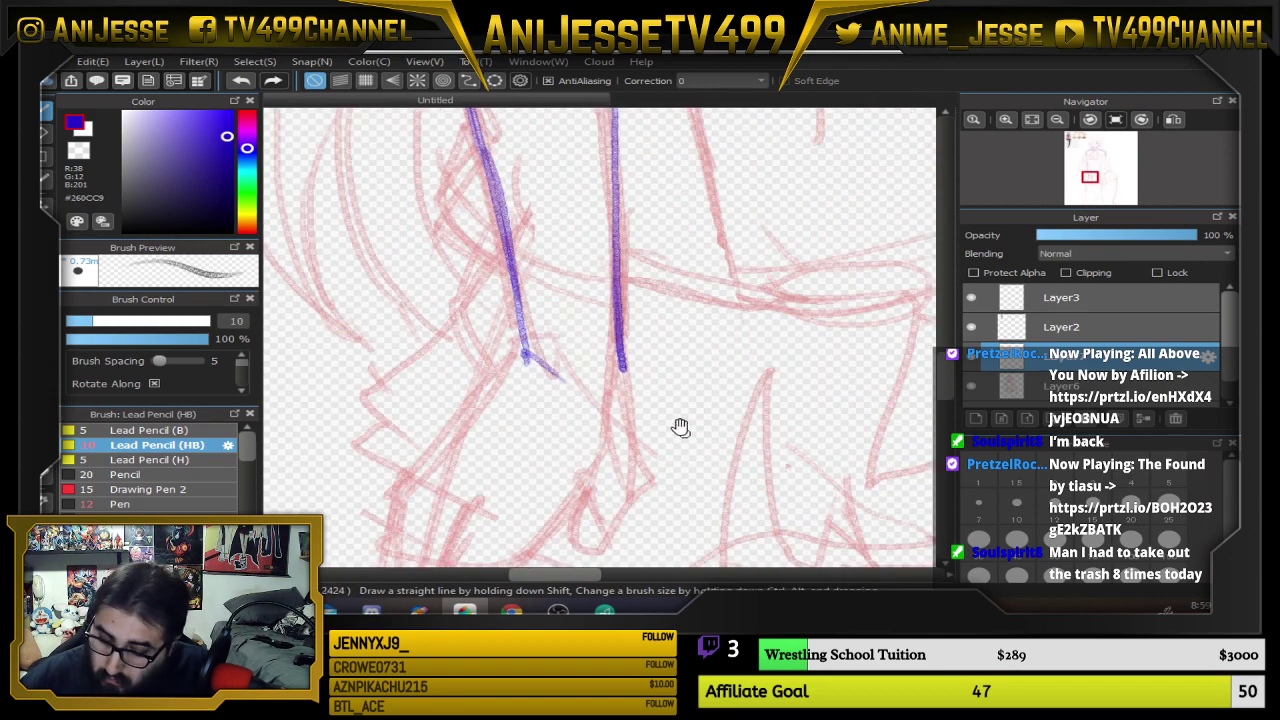
{"action": "left_click_drag", "start_coordinate": [681, 428], "coordinate": [698, 358]}
{"action": "left_click_drag", "start_coordinate": [530, 282], "coordinate": [453, 377]}
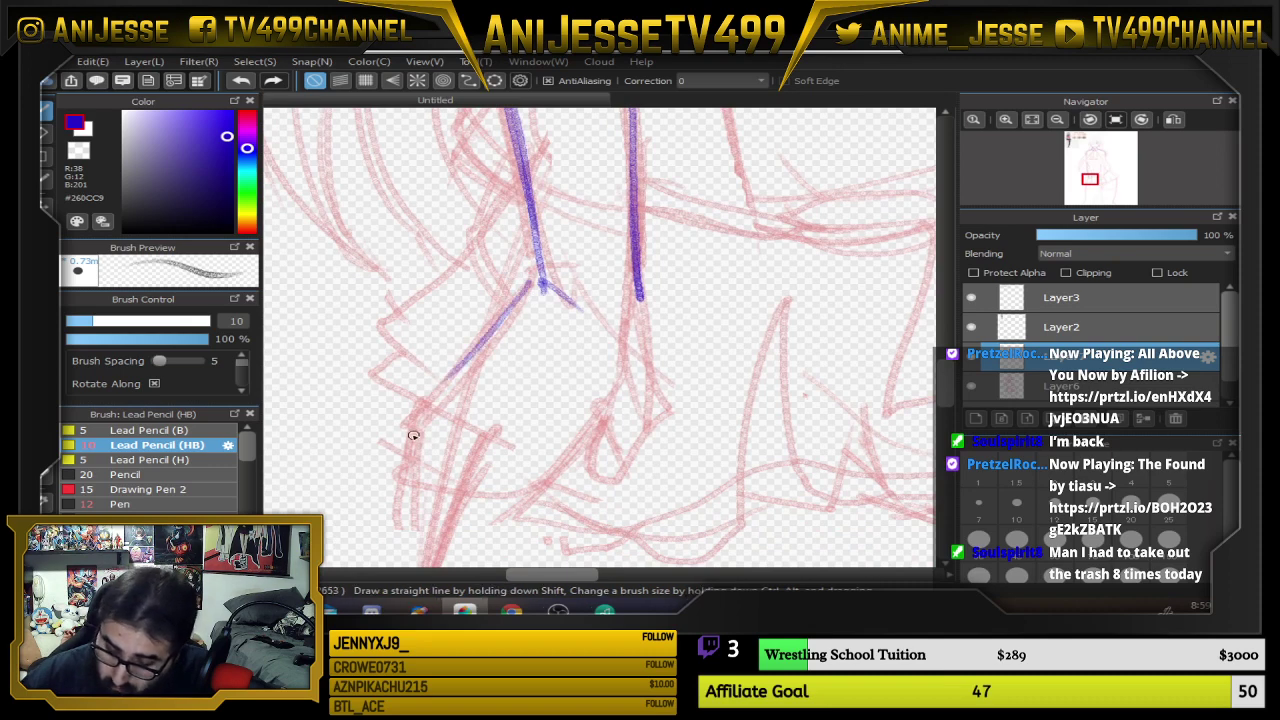
{"action": "mouse_move", "coordinate": [410, 432]}
{"action": "left_mouse_down"}
{"action": "mouse_move", "coordinate": [548, 450]}
{"action": "mouse_move", "coordinate": [588, 440]}
{"action": "mouse_move", "coordinate": [605, 392]}
{"action": "mouse_move", "coordinate": [606, 416]}
{"action": "mouse_move", "coordinate": [637, 389]}
{"action": "left_mouse_up"}
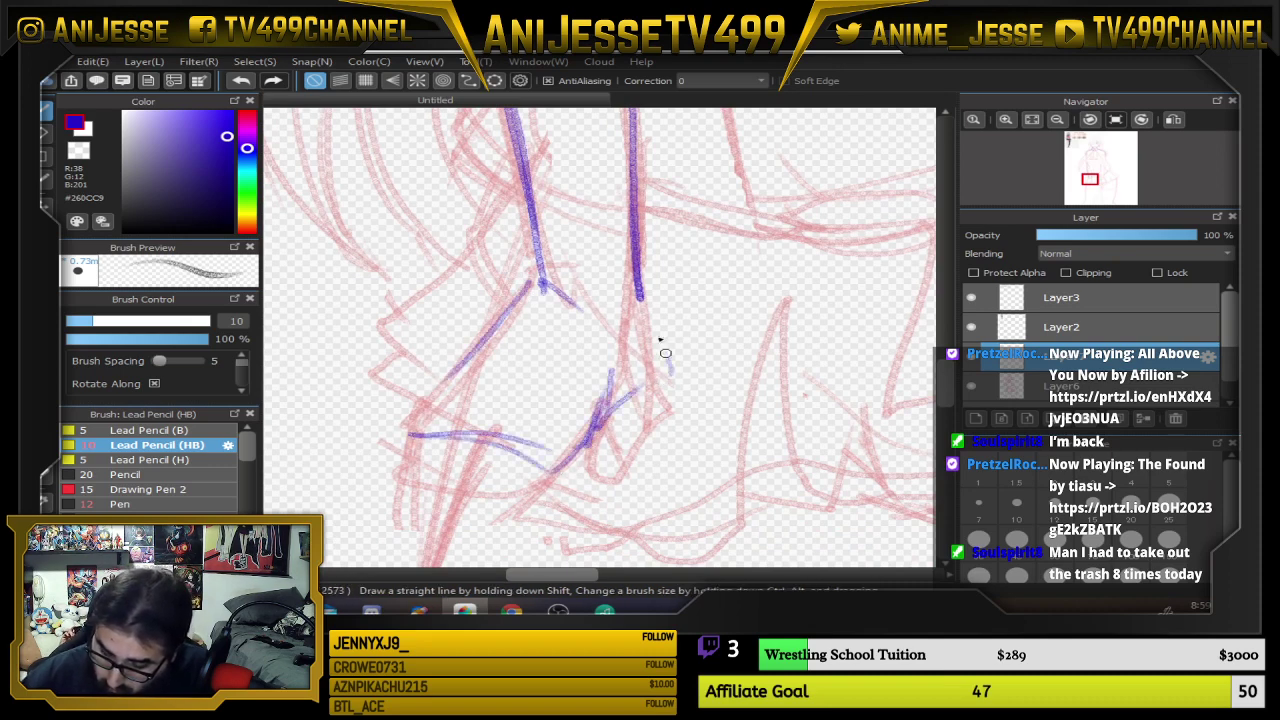
Outline the thumb of the left-hand hand in blue, from the inner wrist down to its tip
{"action": "left_click_drag", "start_coordinate": [638, 294], "coordinate": [667, 371]}
{"action": "mouse_move", "coordinate": [601, 429]}
{"action": "left_mouse_down"}
{"action": "mouse_move", "coordinate": [654, 446]}
{"action": "mouse_move", "coordinate": [581, 490]}
{"action": "mouse_move", "coordinate": [653, 450]}
{"action": "mouse_move", "coordinate": [597, 429]}
{"action": "mouse_move", "coordinate": [612, 444]}
{"action": "mouse_move", "coordinate": [604, 437]}
{"action": "mouse_move", "coordinate": [577, 485]}
{"action": "mouse_move", "coordinate": [601, 492]}
{"action": "mouse_move", "coordinate": [645, 459]}
{"action": "mouse_move", "coordinate": [673, 383]}
{"action": "left_mouse_up"}
{"action": "mouse_move", "coordinate": [654, 449]}
{"action": "left_mouse_down"}
{"action": "mouse_move", "coordinate": [671, 374]}
{"action": "mouse_move", "coordinate": [643, 300]}
{"action": "left_mouse_up"}
{"action": "left_click_drag", "start_coordinate": [597, 400], "coordinate": [646, 300]}
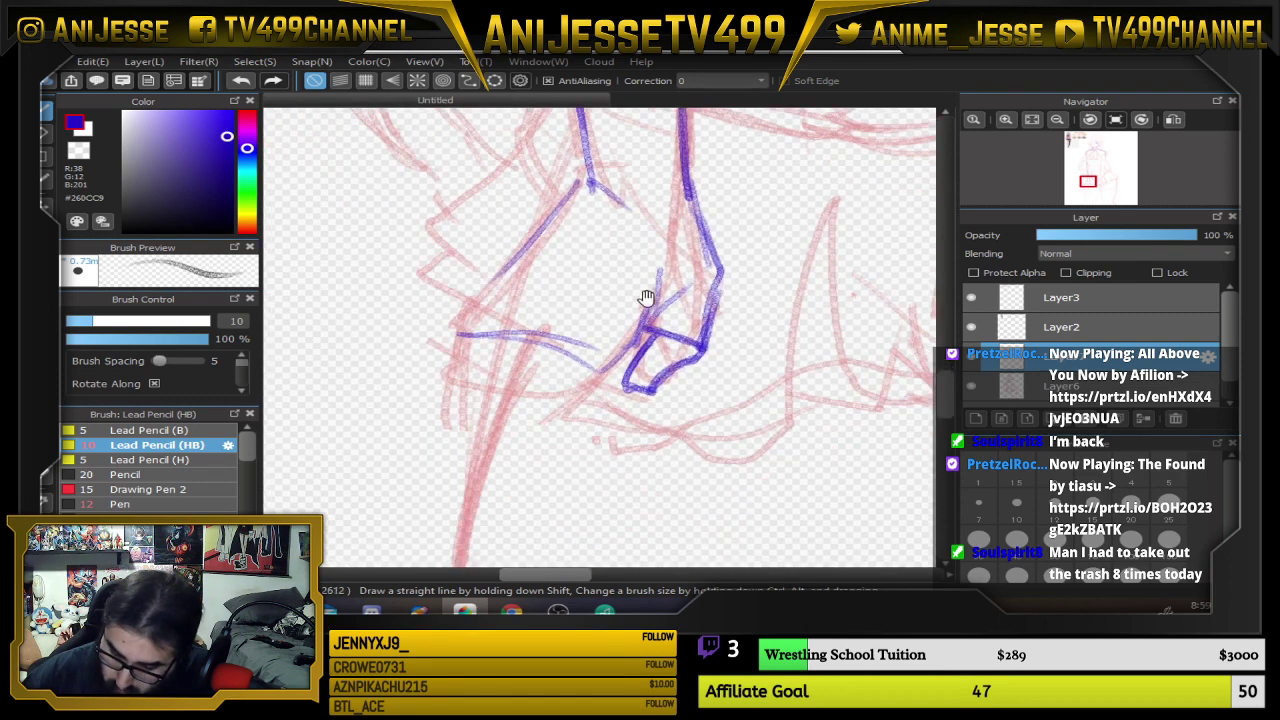
Draw the curled fingers below the knuckle line in blue and strengthen the outer edge of the hand up to the wrist
{"action": "left_click_drag", "start_coordinate": [556, 344], "coordinate": [535, 392]}
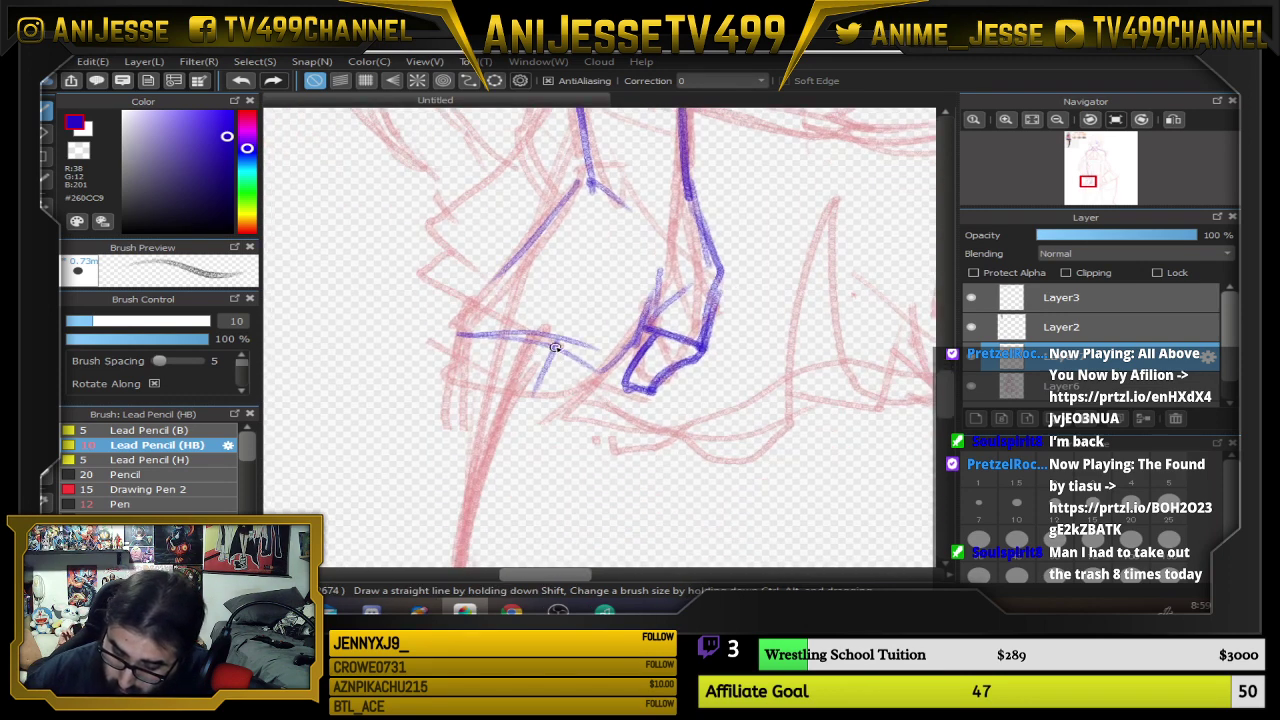
{"action": "mouse_move", "coordinate": [553, 340]}
{"action": "left_mouse_down"}
{"action": "mouse_move", "coordinate": [541, 424]}
{"action": "mouse_move", "coordinate": [560, 324]}
{"action": "left_mouse_up"}
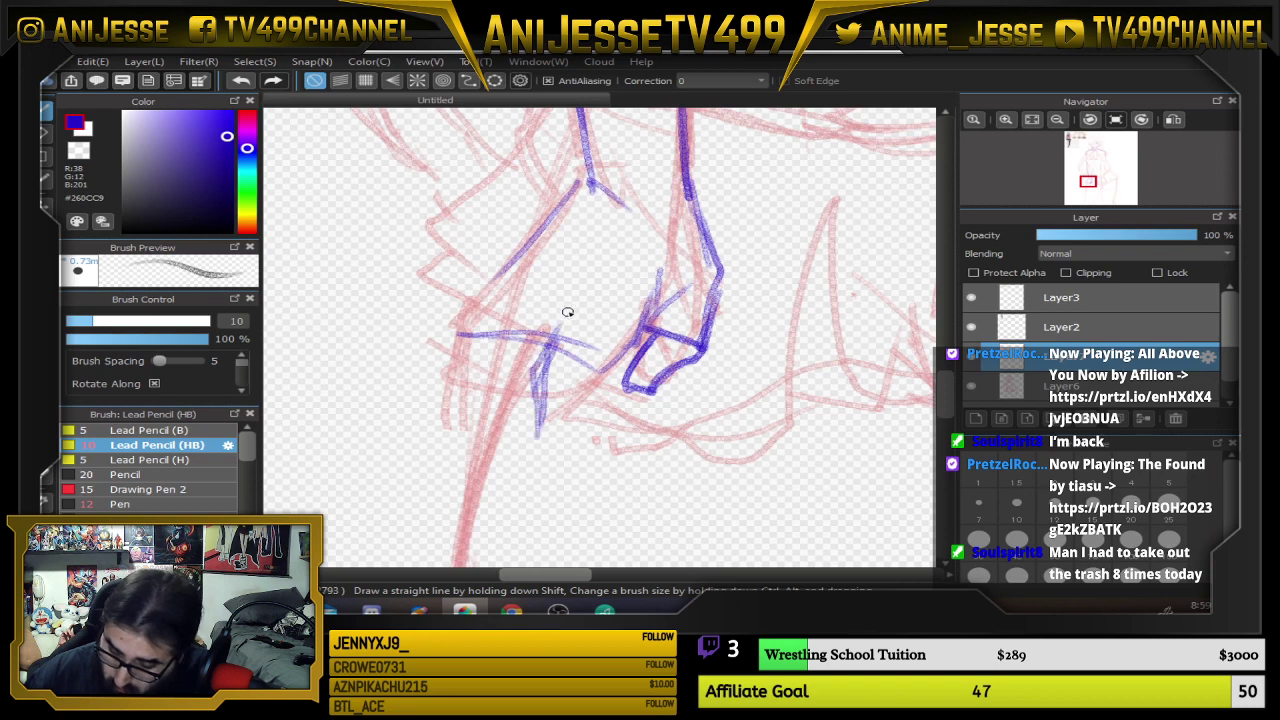
{"action": "mouse_move", "coordinate": [575, 388]}
{"action": "left_mouse_down"}
{"action": "mouse_move", "coordinate": [551, 447]}
{"action": "mouse_move", "coordinate": [533, 448]}
{"action": "mouse_move", "coordinate": [527, 349]}
{"action": "mouse_move", "coordinate": [510, 337]}
{"action": "mouse_move", "coordinate": [483, 371]}
{"action": "mouse_move", "coordinate": [521, 379]}
{"action": "mouse_move", "coordinate": [475, 373]}
{"action": "mouse_move", "coordinate": [493, 452]}
{"action": "mouse_move", "coordinate": [516, 454]}
{"action": "mouse_move", "coordinate": [521, 428]}
{"action": "mouse_move", "coordinate": [522, 446]}
{"action": "mouse_move", "coordinate": [517, 398]}
{"action": "mouse_move", "coordinate": [561, 338]}
{"action": "mouse_move", "coordinate": [526, 390]}
{"action": "mouse_move", "coordinate": [531, 446]}
{"action": "mouse_move", "coordinate": [558, 445]}
{"action": "mouse_move", "coordinate": [567, 384]}
{"action": "mouse_move", "coordinate": [561, 451]}
{"action": "mouse_move", "coordinate": [530, 386]}
{"action": "mouse_move", "coordinate": [556, 332]}
{"action": "left_mouse_up"}
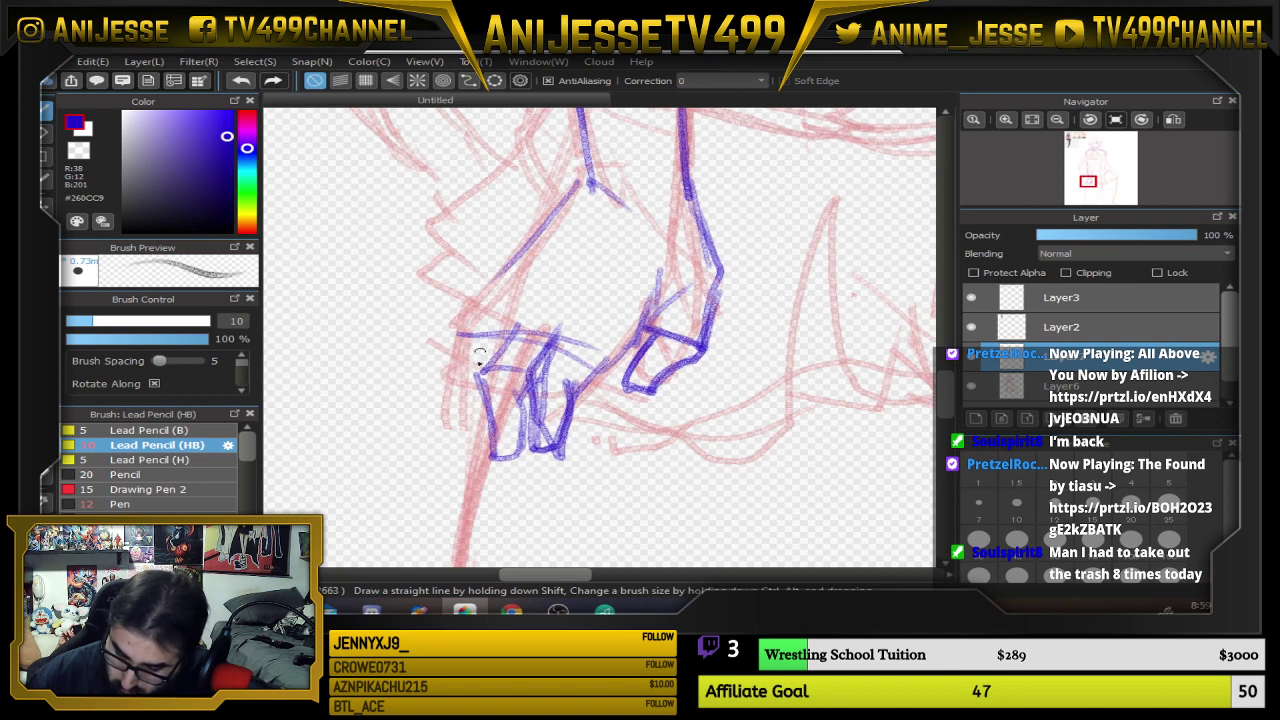
{"action": "mouse_move", "coordinate": [482, 432]}
{"action": "left_mouse_down"}
{"action": "mouse_move", "coordinate": [458, 372]}
{"action": "mouse_move", "coordinate": [468, 334]}
{"action": "left_mouse_up"}
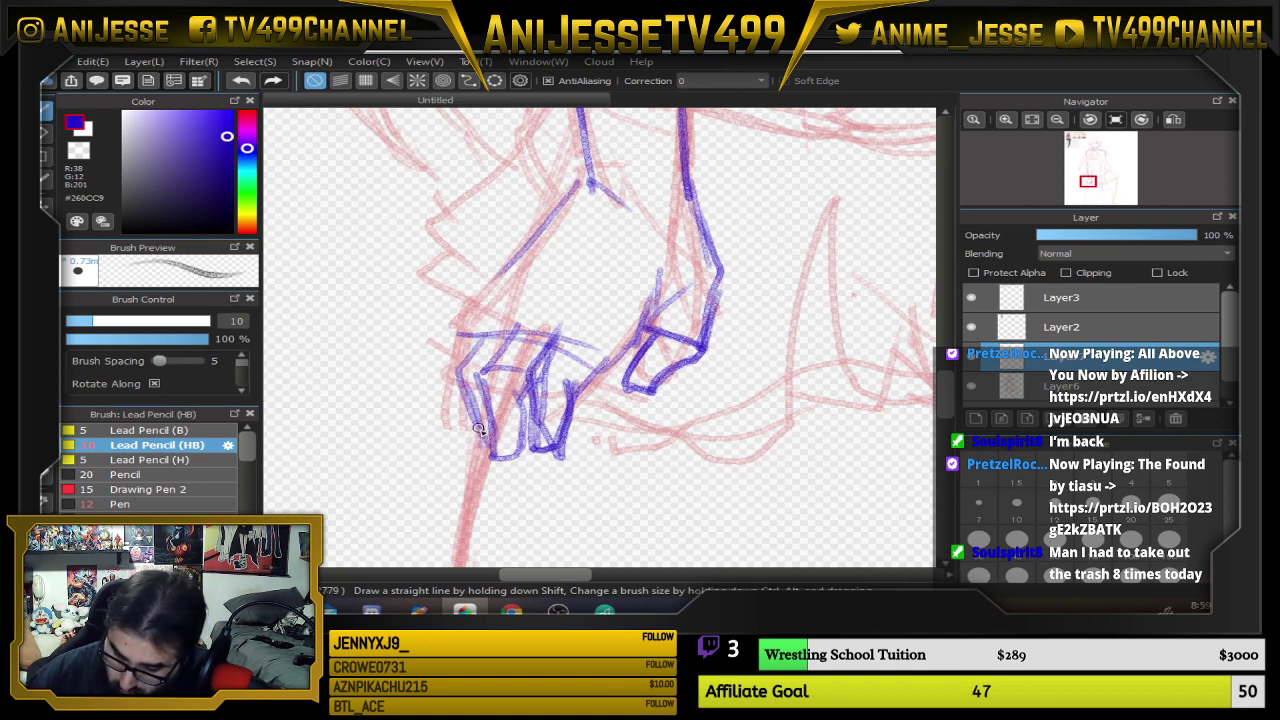
{"action": "mouse_move", "coordinate": [478, 428]}
{"action": "left_mouse_down"}
{"action": "mouse_move", "coordinate": [442, 366]}
{"action": "mouse_move", "coordinate": [447, 379]}
{"action": "mouse_move", "coordinate": [590, 165]}
{"action": "left_mouse_up"}
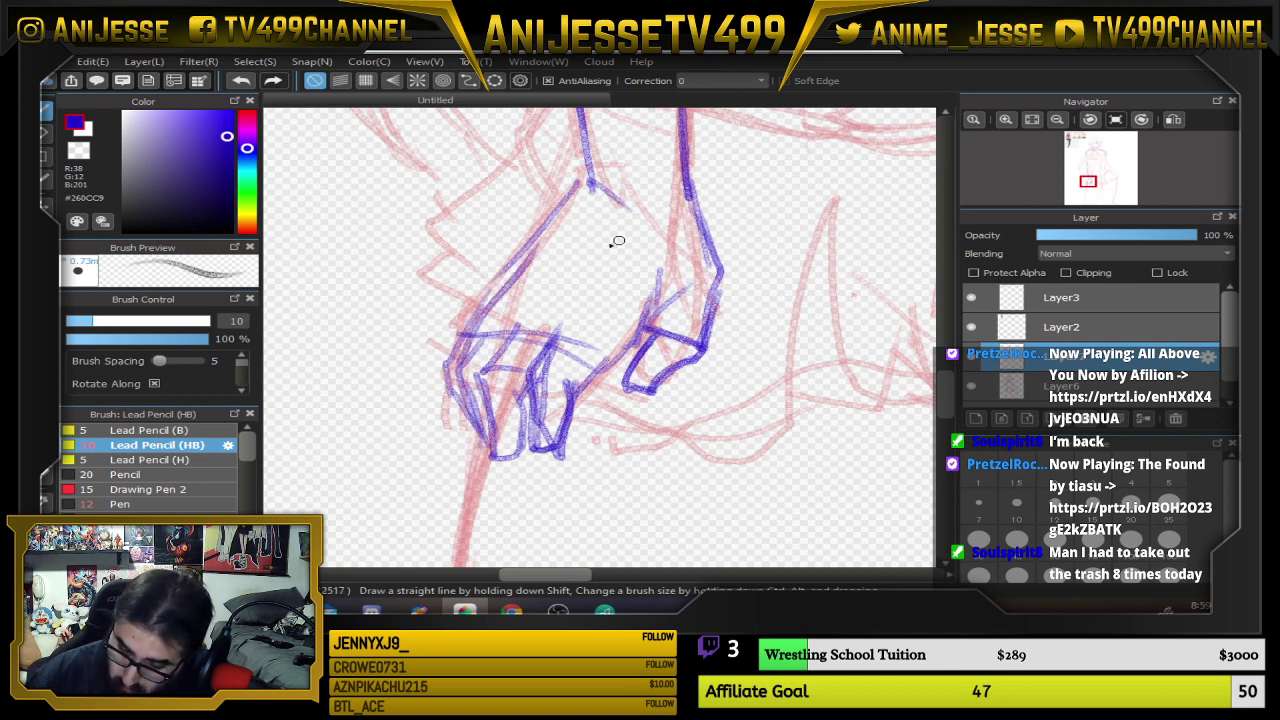
{"action": "left_click_drag", "start_coordinate": [480, 318], "coordinate": [566, 216]}
{"action": "left_click_drag", "start_coordinate": [504, 278], "coordinate": [590, 155]}
Go over the outer and inner blue lines of the left-hand forearm again, down to the wrist corner
{"action": "scroll", "coordinate": [450, 318], "scroll_direction": "down", "scroll_amount": 3}
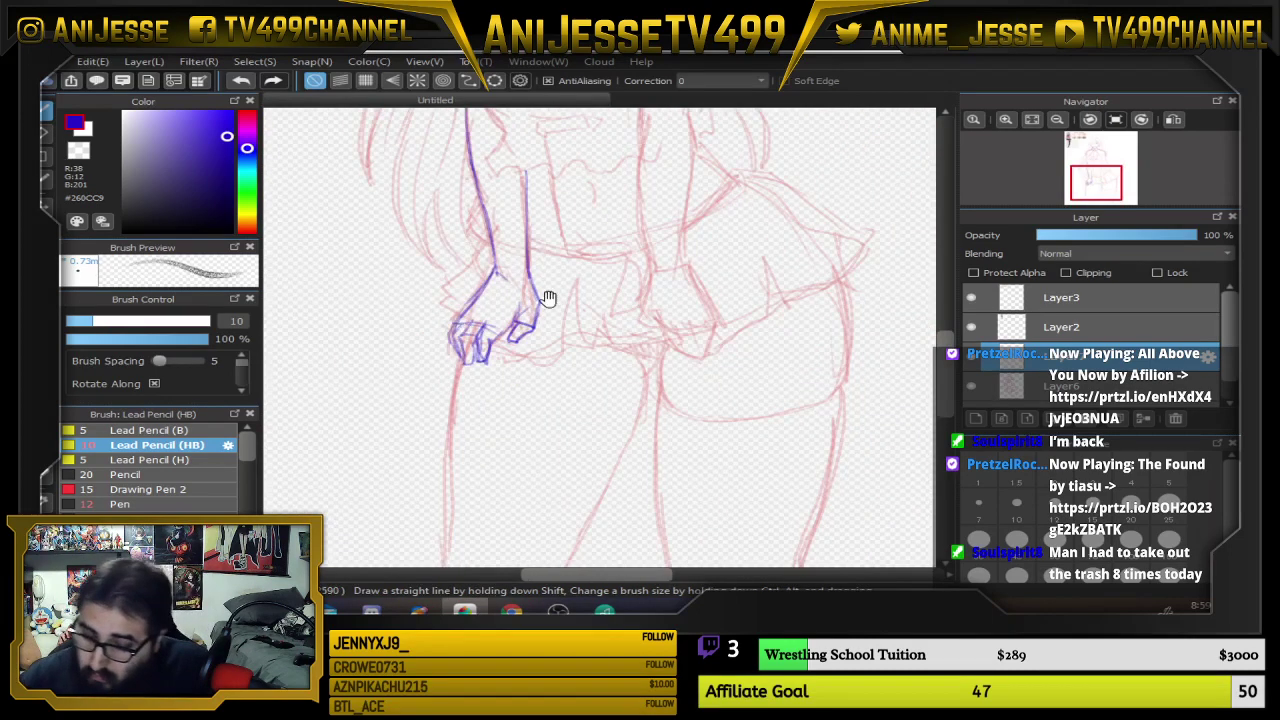
{"action": "left_click_drag", "start_coordinate": [548, 298], "coordinate": [557, 449]}
{"action": "scroll", "coordinate": [538, 444], "scroll_direction": "up", "scroll_amount": 2}
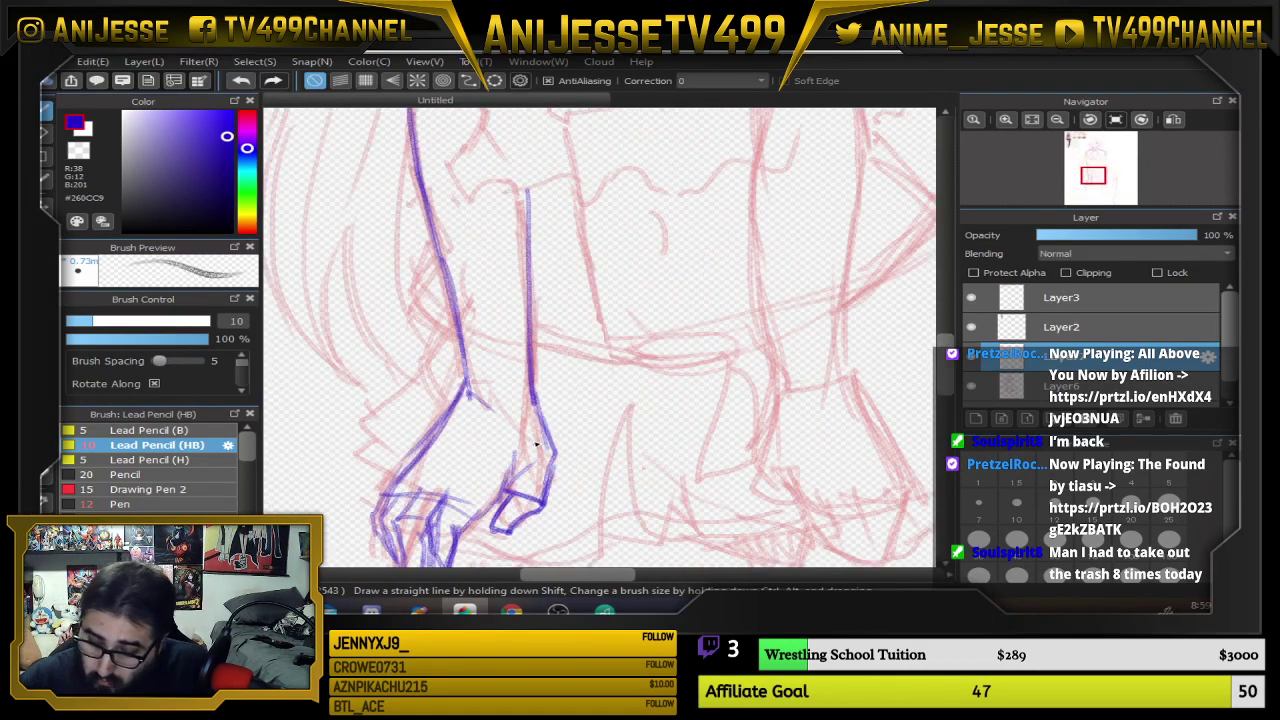
{"action": "left_click_drag", "start_coordinate": [441, 266], "coordinate": [463, 402]}
{"action": "left_click_drag", "start_coordinate": [527, 342], "coordinate": [532, 397]}
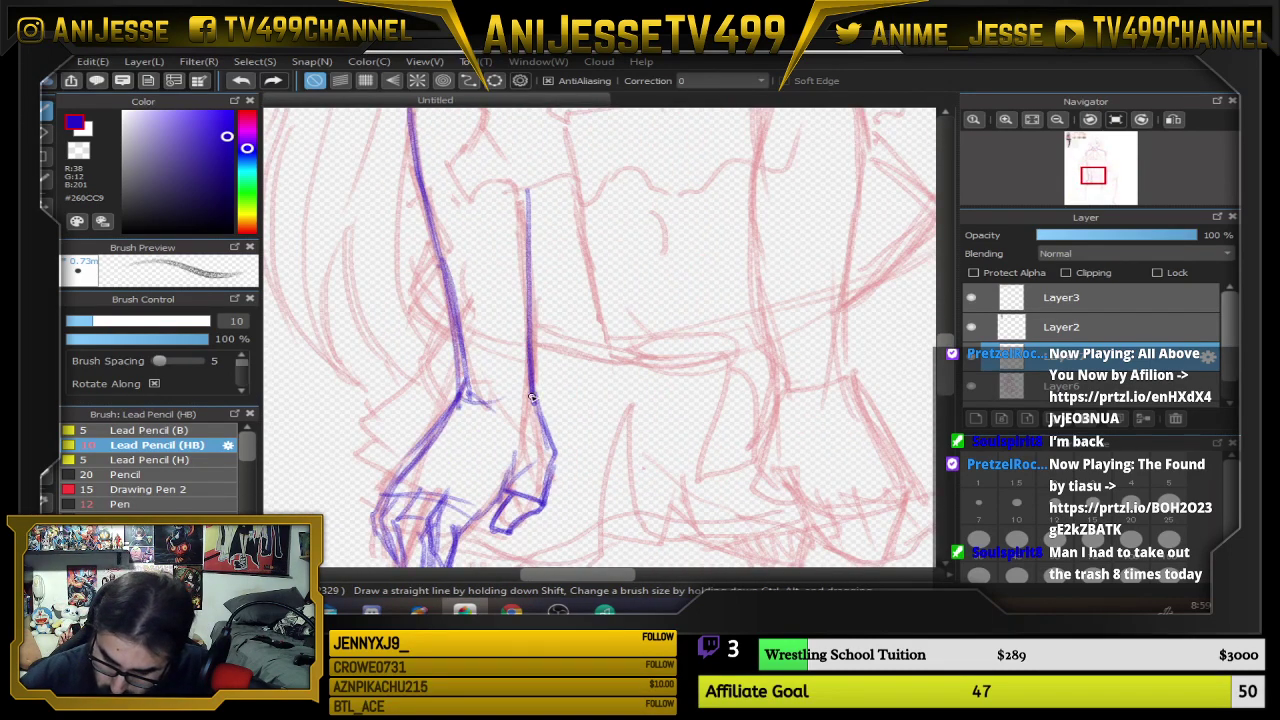
{"action": "left_click_drag", "start_coordinate": [528, 248], "coordinate": [533, 397]}
{"action": "left_click_drag", "start_coordinate": [594, 427], "coordinate": [614, 320]}
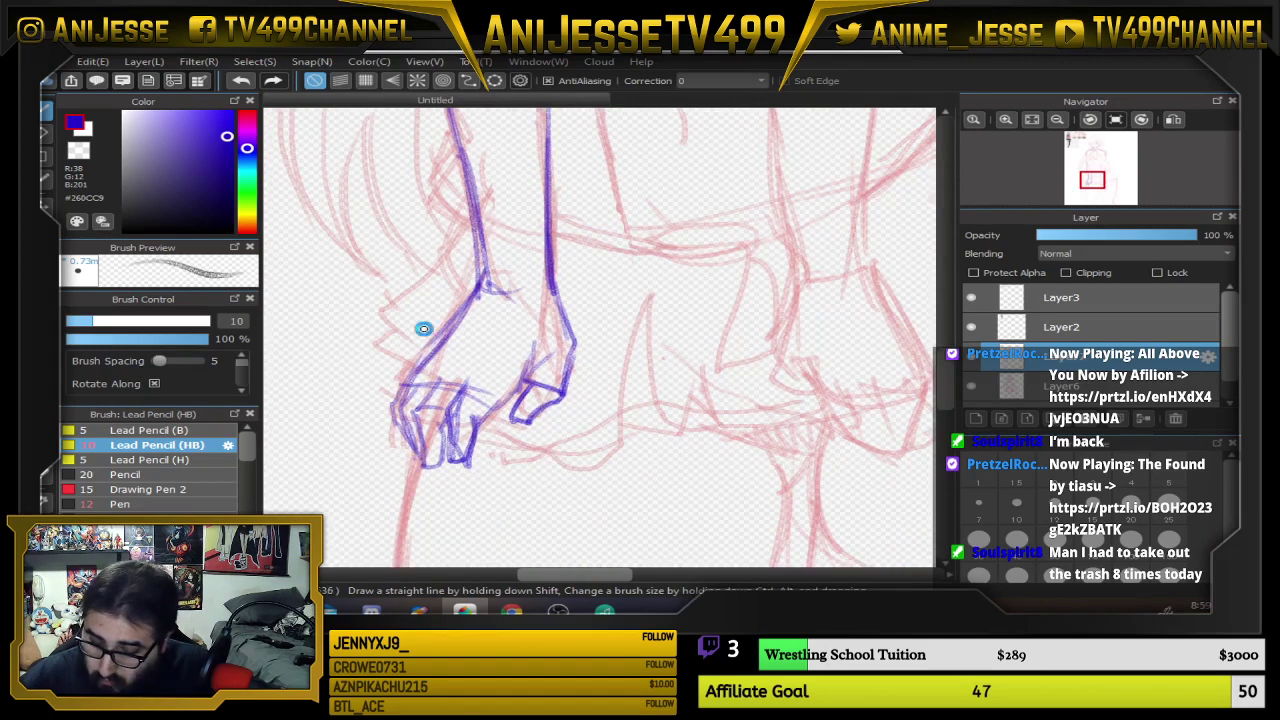
Erase the blue left-hand arm and hand and the blue lines of both shoulders, keeping the blue collar and face
{"action": "scroll", "coordinate": [424, 328], "scroll_direction": "up", "scroll_amount": 1}
{"action": "scroll", "coordinate": [605, 482], "scroll_direction": "down", "scroll_amount": 4}
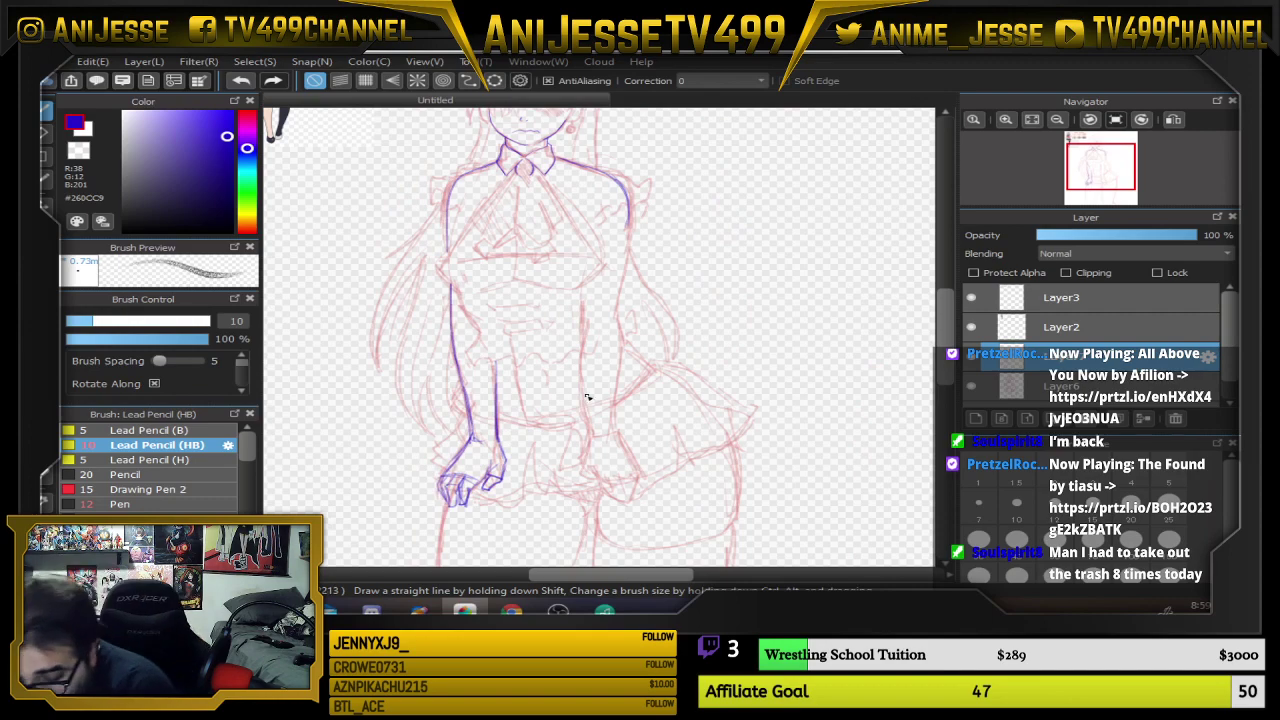
{"action": "scroll", "coordinate": [588, 397], "scroll_direction": "down", "scroll_amount": 1}
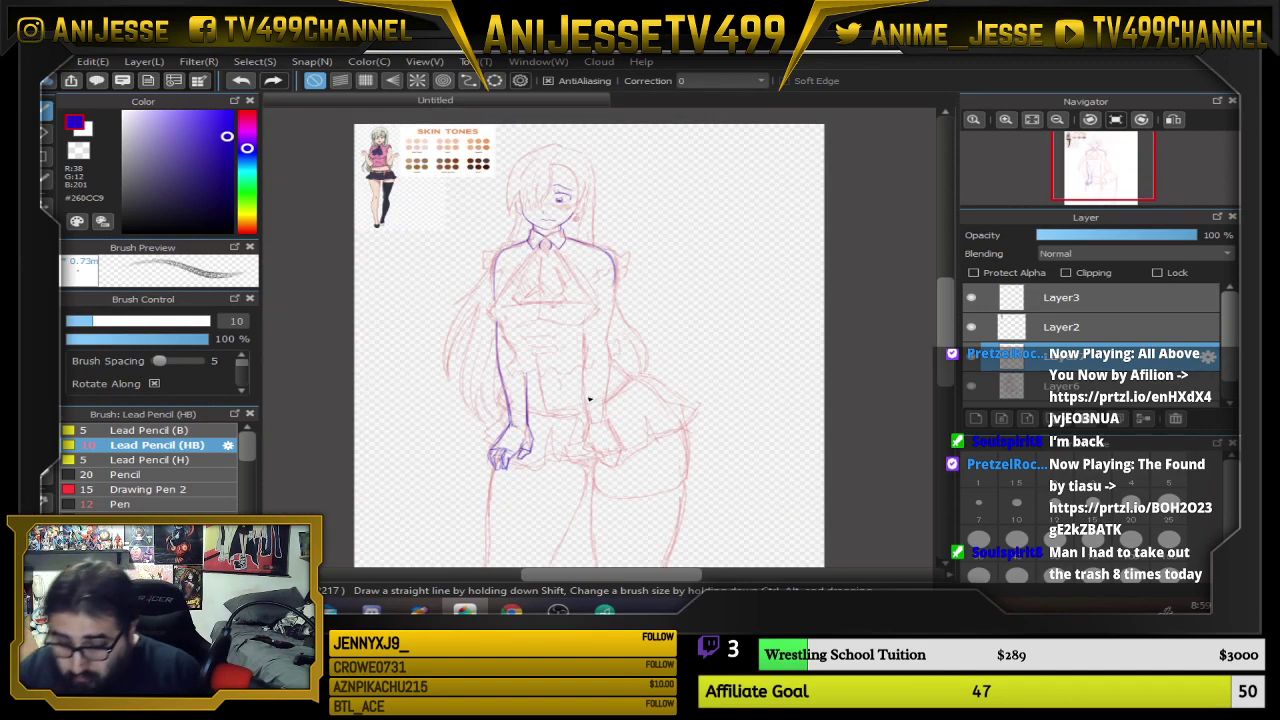
{"action": "scroll", "coordinate": [553, 366], "scroll_direction": "up", "scroll_amount": 1}
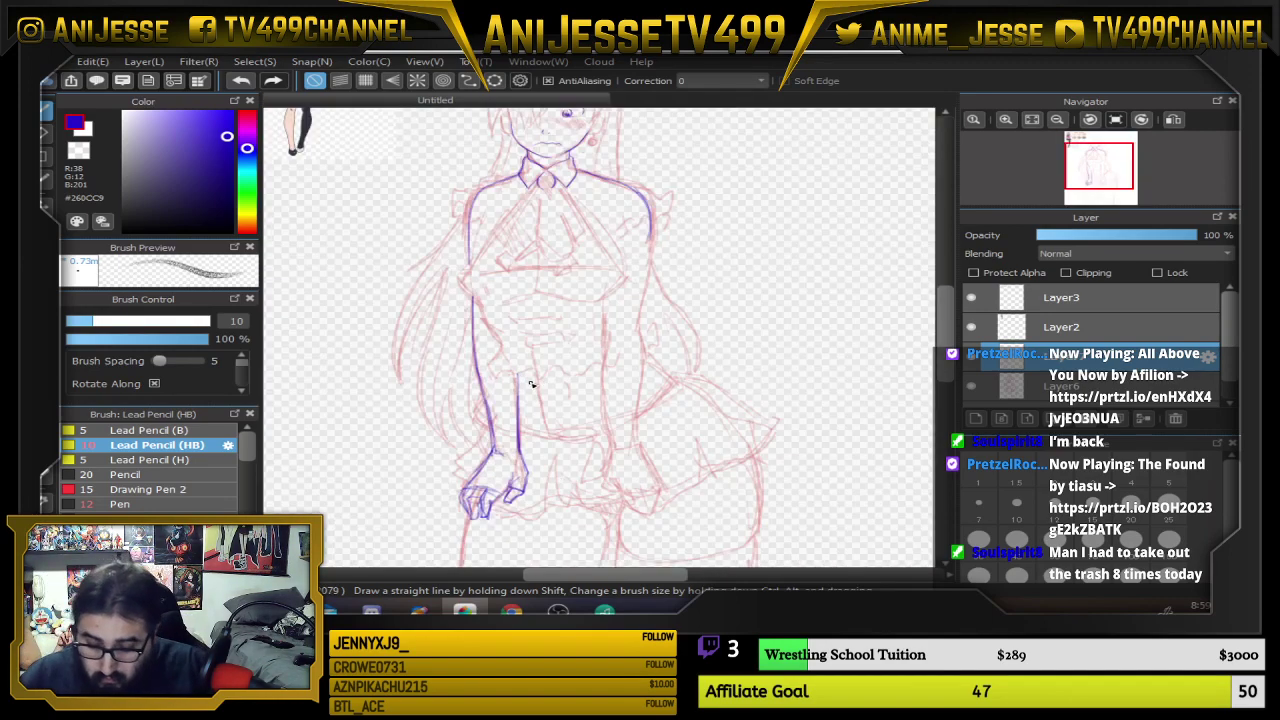
{"action": "key", "text": "e"}
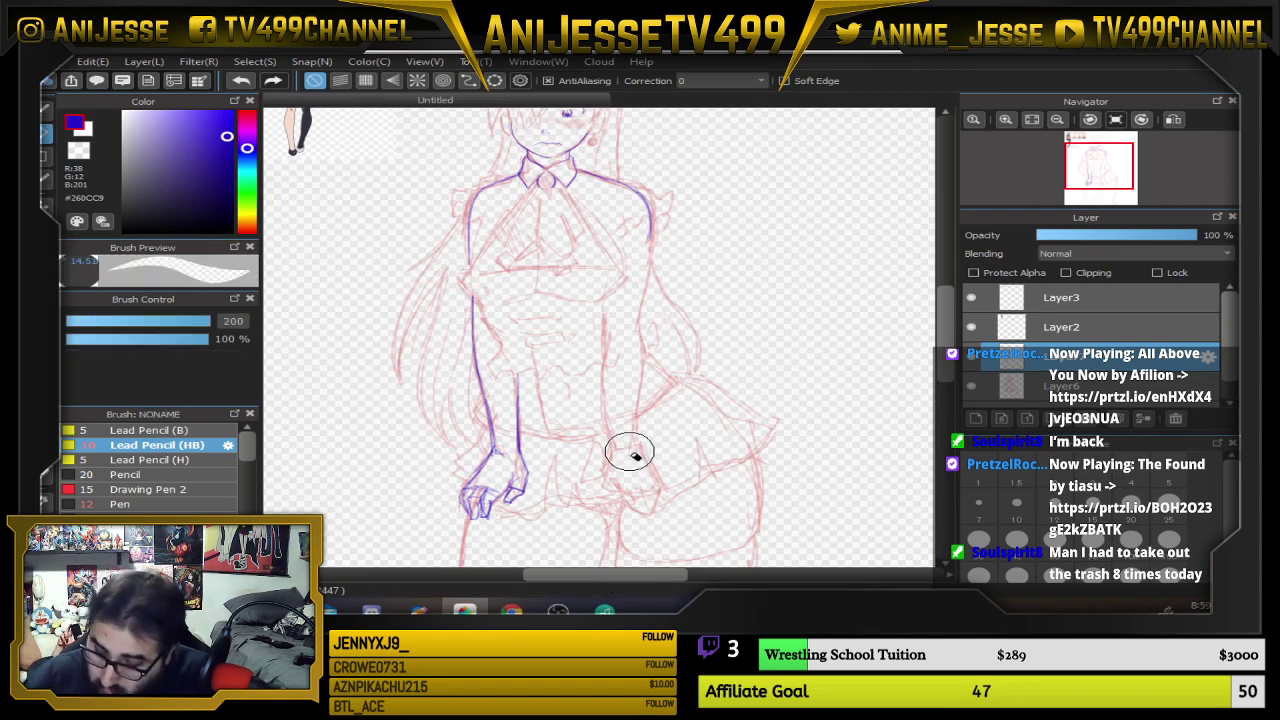
{"action": "mouse_move", "coordinate": [471, 514]}
{"action": "left_mouse_down"}
{"action": "mouse_move", "coordinate": [466, 437]}
{"action": "mouse_move", "coordinate": [529, 470]}
{"action": "mouse_move", "coordinate": [541, 450]}
{"action": "mouse_move", "coordinate": [479, 306]}
{"action": "mouse_move", "coordinate": [498, 177]}
{"action": "left_mouse_up"}
{"action": "left_click_drag", "start_coordinate": [676, 234], "coordinate": [605, 180]}
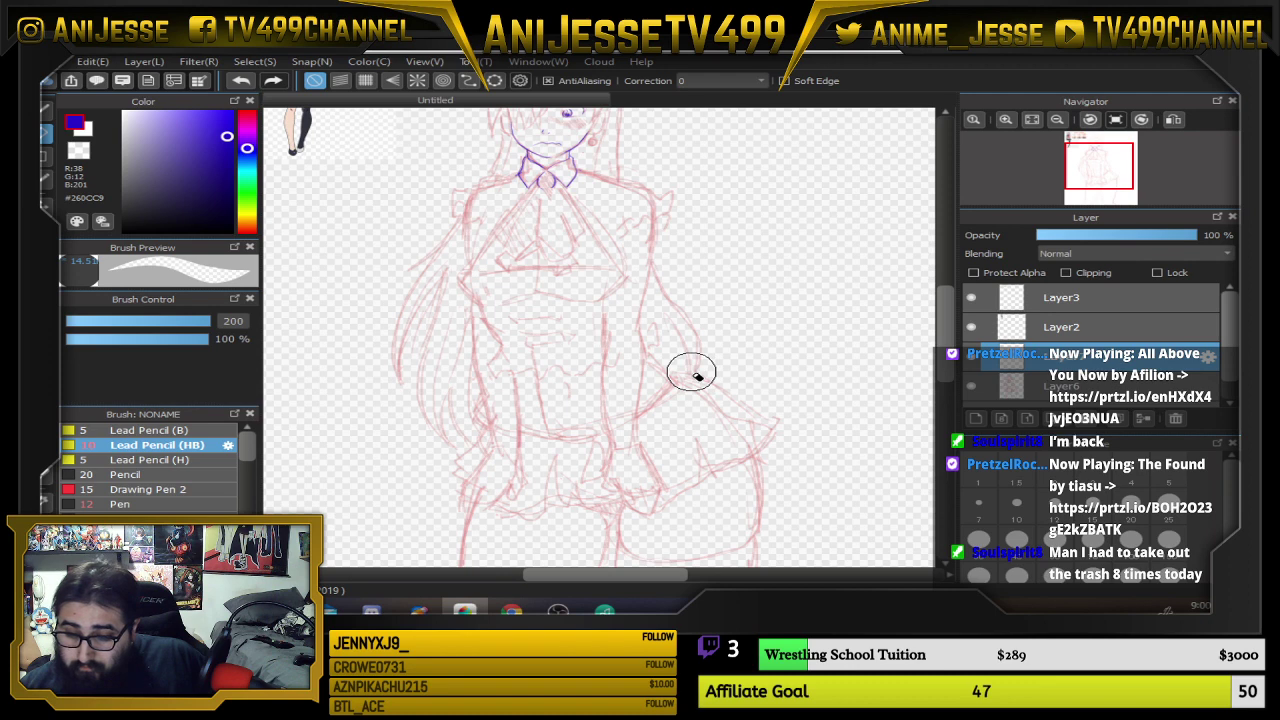
Erase the left-hand arm from the red sketch on Layer6 and redraw the waist and skirt lines there in dark red #950202
{"action": "left_click", "coordinate": [1085, 387]}
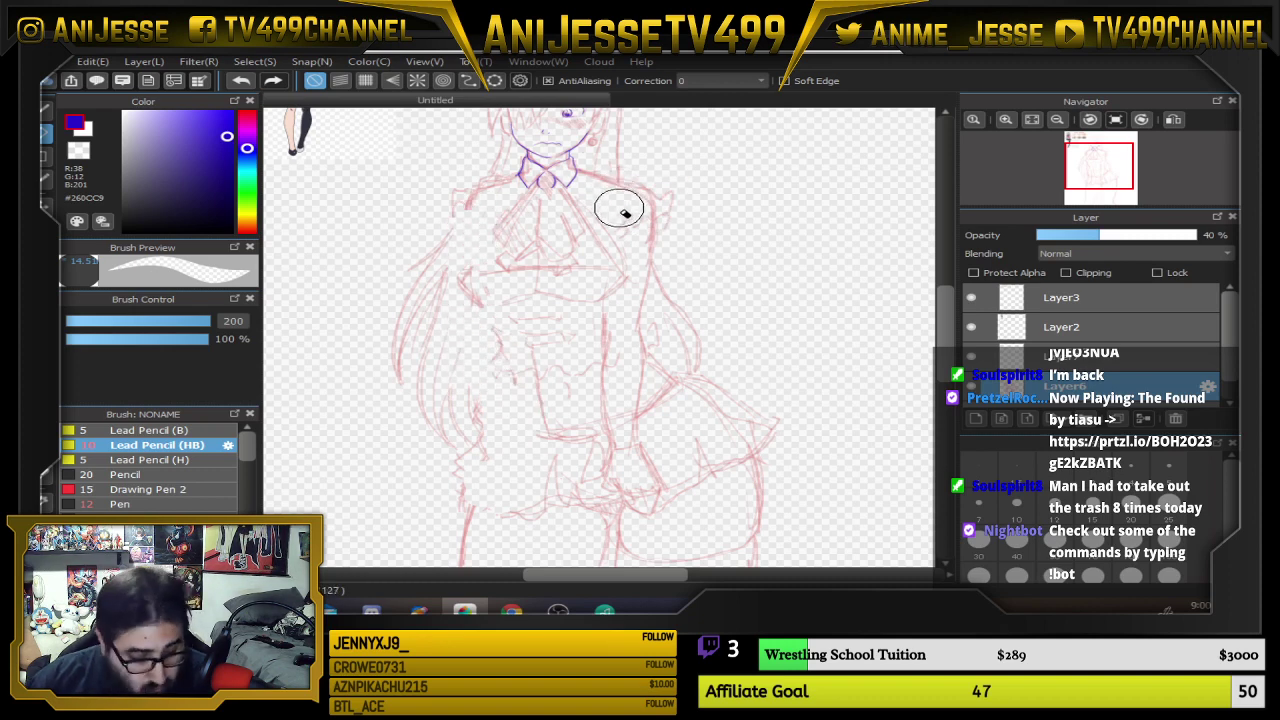
{"action": "key", "text": "b"}
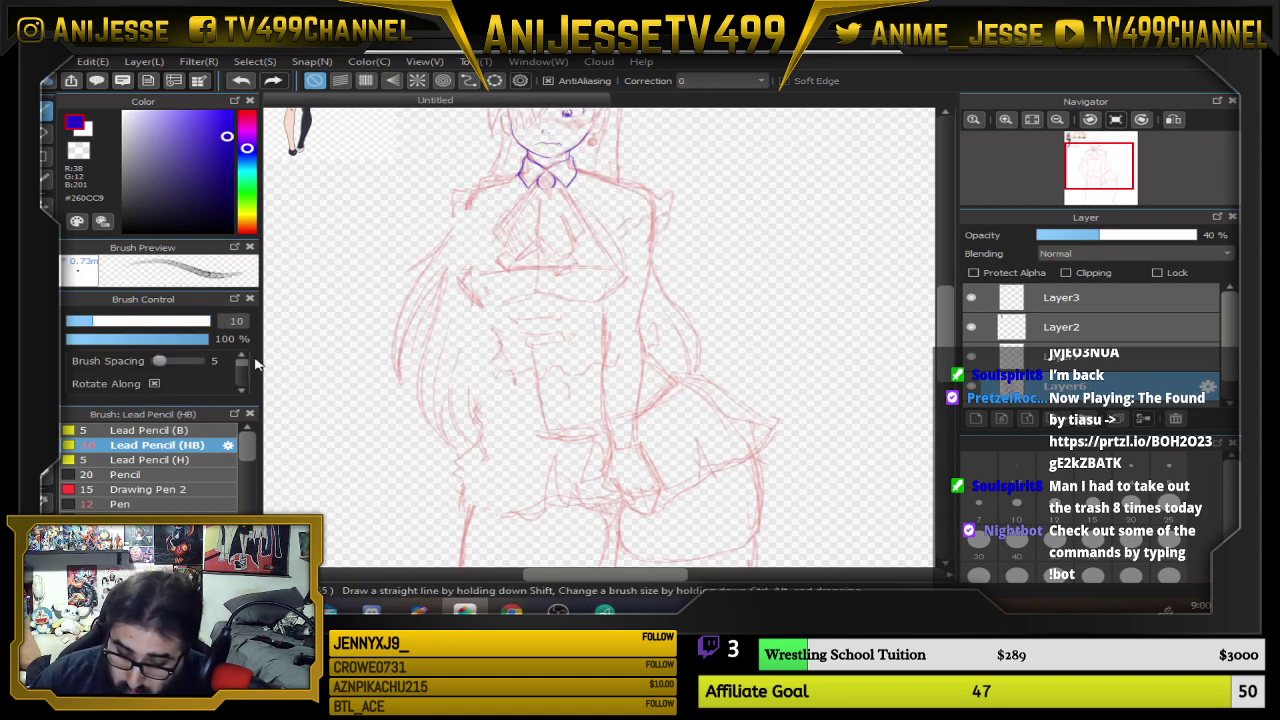
{"action": "left_click_drag", "start_coordinate": [247, 146], "coordinate": [247, 112]}
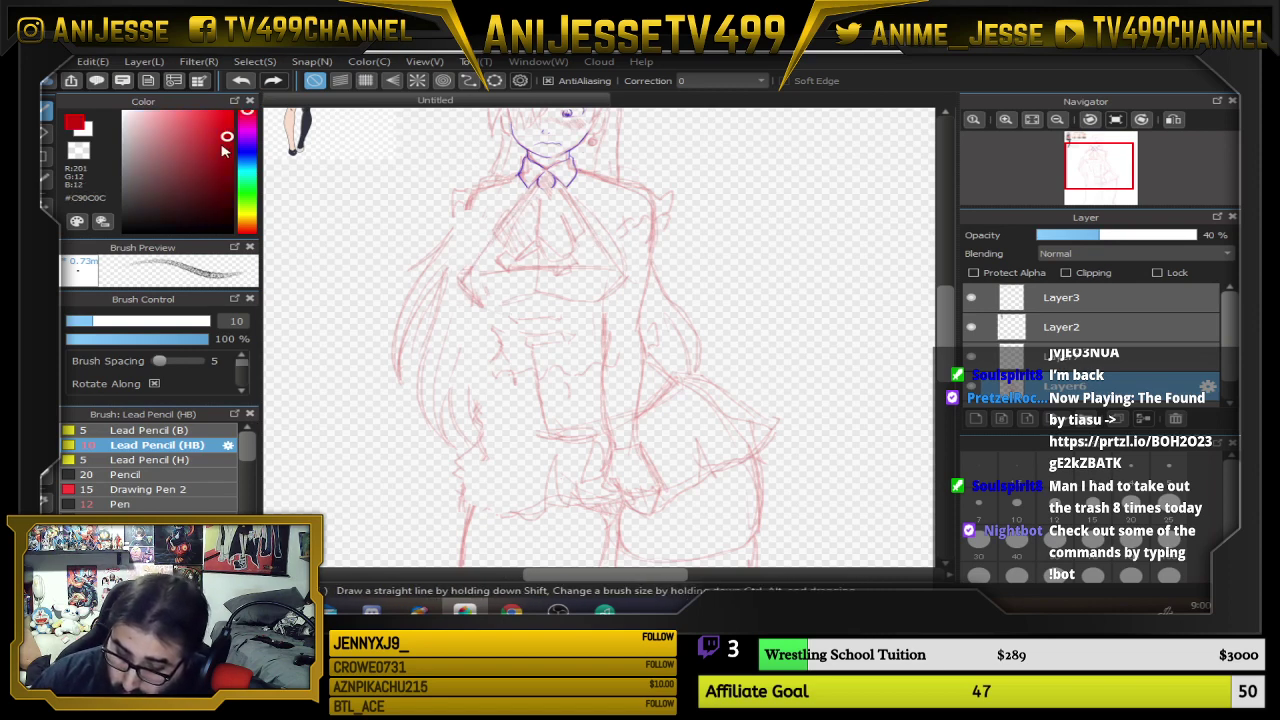
{"action": "left_click", "coordinate": [230, 161]}
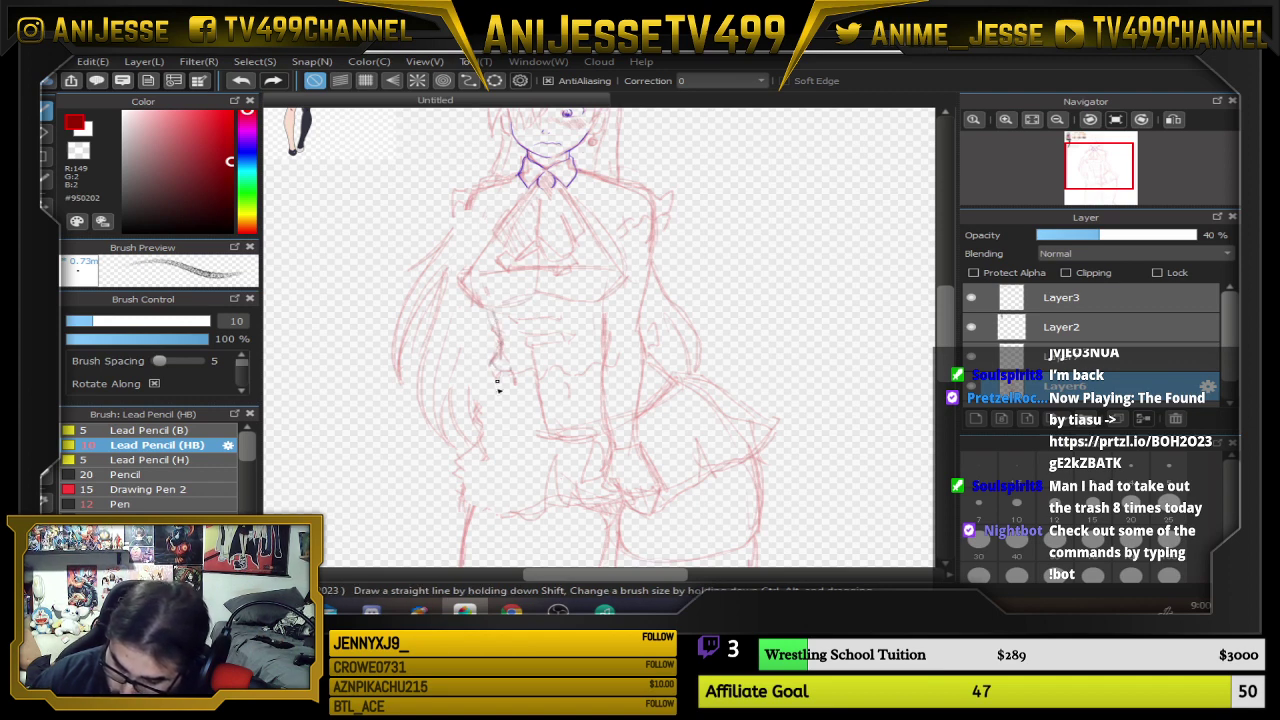
{"action": "left_click_drag", "start_coordinate": [505, 375], "coordinate": [556, 441]}
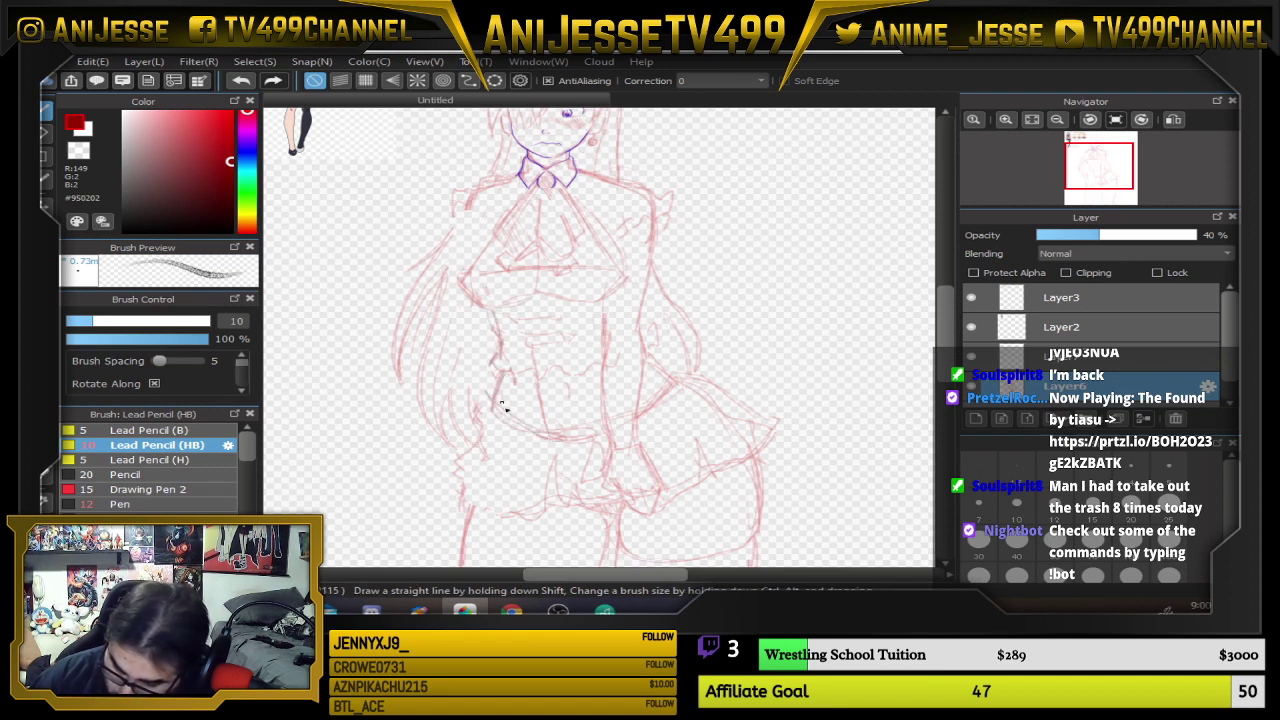
{"action": "left_click_drag", "start_coordinate": [498, 402], "coordinate": [451, 469]}
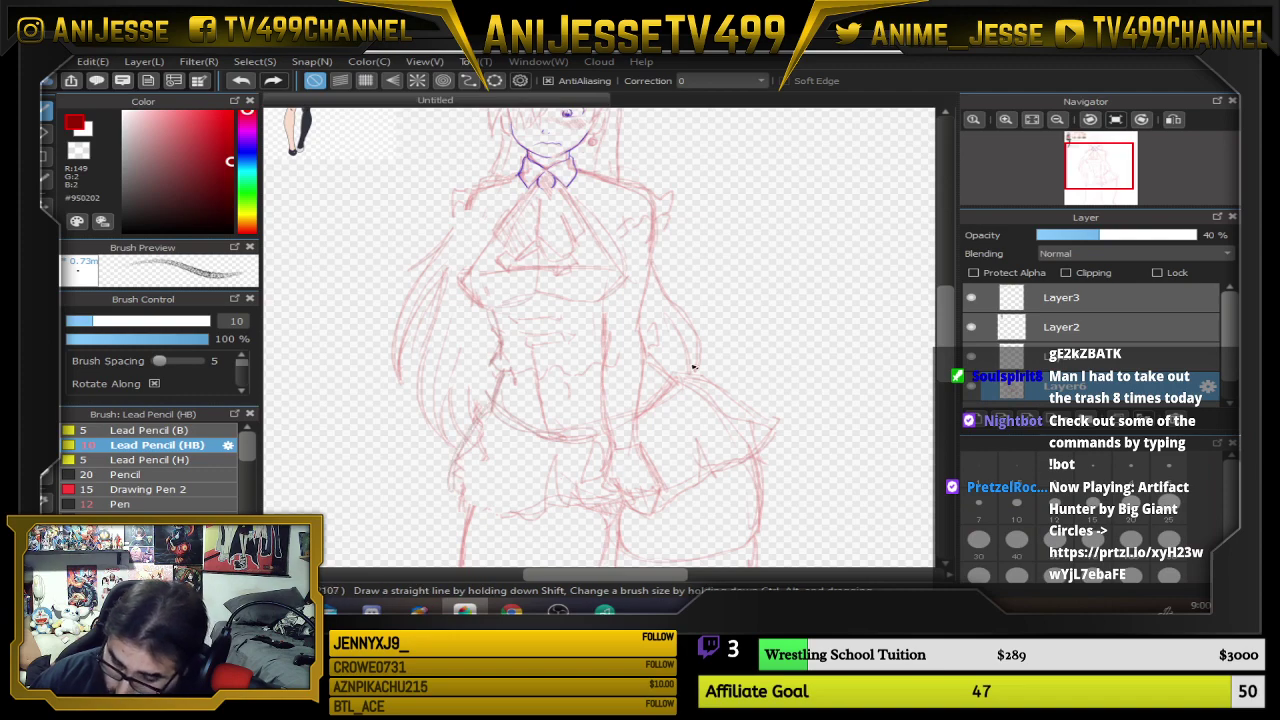
Set the pencil size to 12 and redraw the underside and right-hand side of the chest with the armhole lines in dark red
{"action": "scroll", "coordinate": [702, 393], "scroll_direction": "down", "scroll_amount": 3}
{"action": "scroll", "coordinate": [592, 325], "scroll_direction": "up", "scroll_amount": 4}
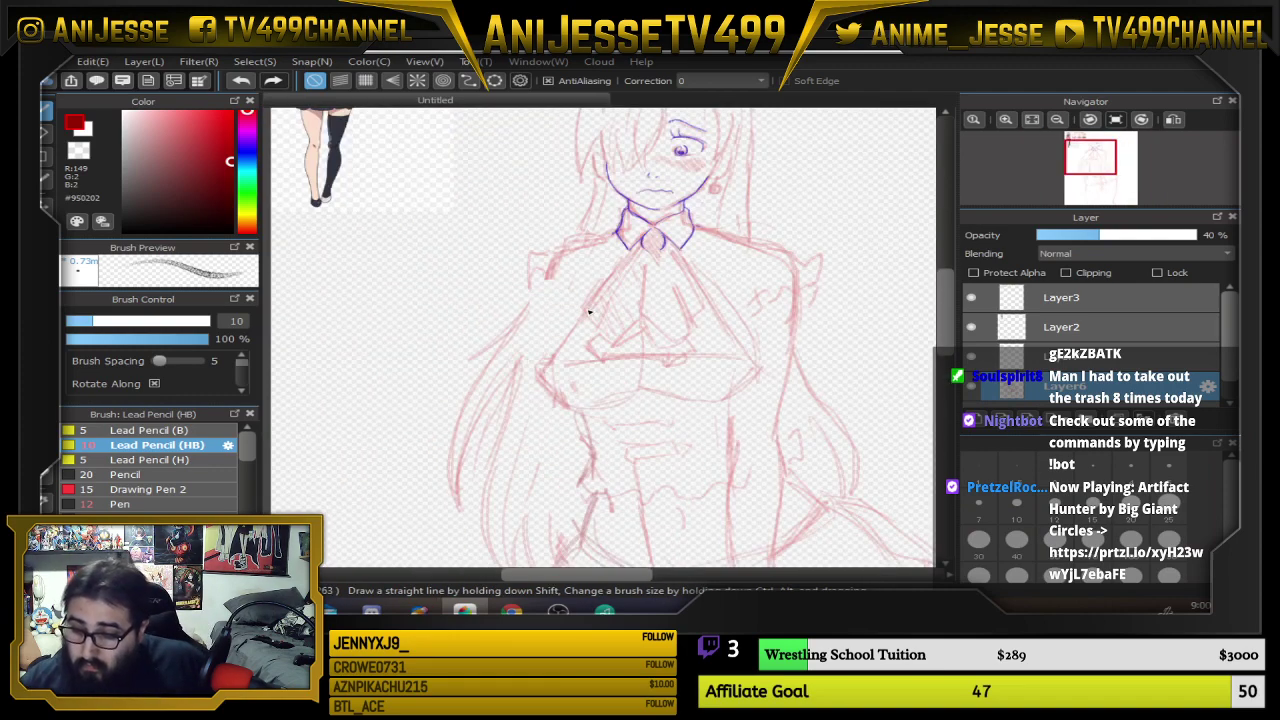
{"action": "left_click_drag", "start_coordinate": [650, 386], "coordinate": [712, 403]}
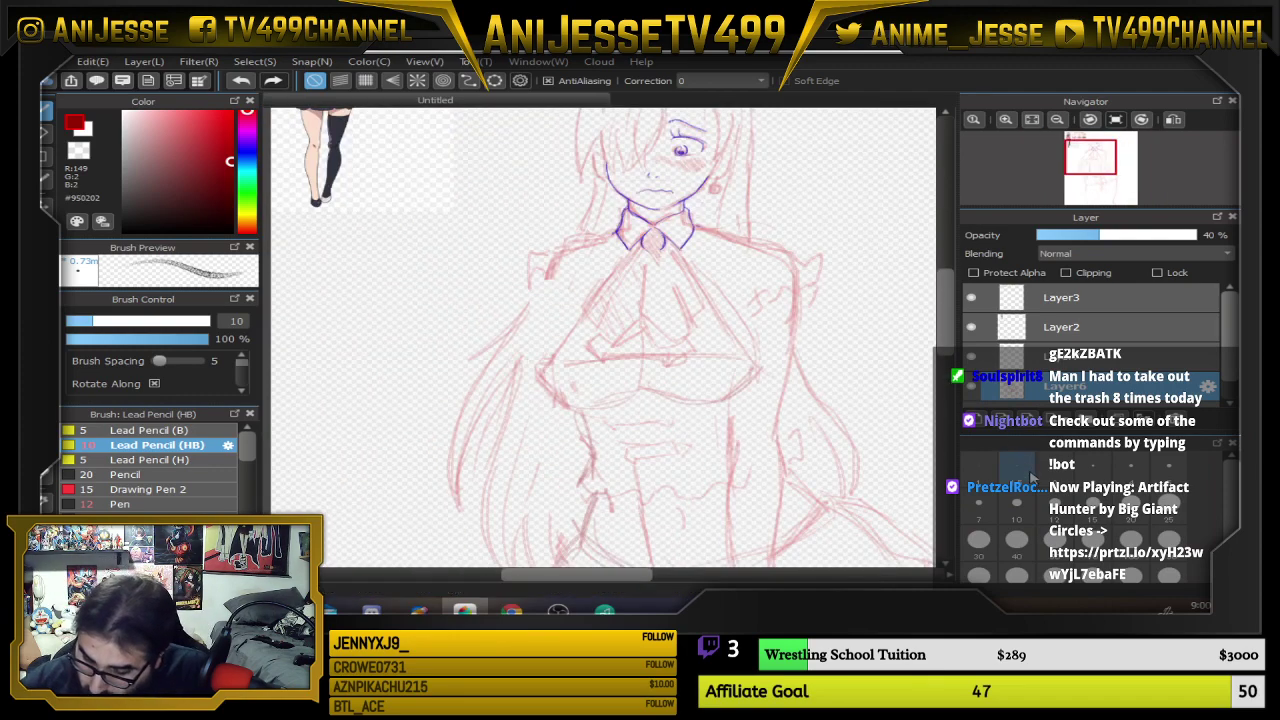
{"action": "left_click", "coordinate": [1055, 507]}
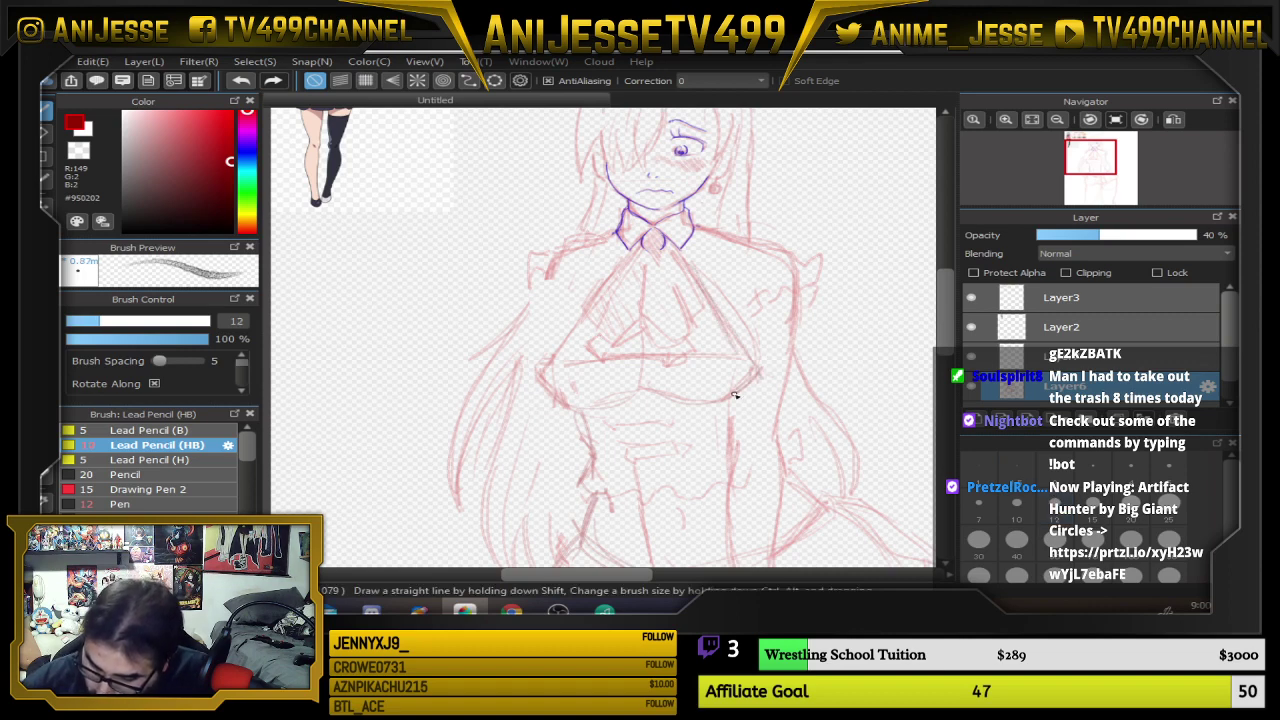
{"action": "mouse_move", "coordinate": [734, 338]}
{"action": "left_mouse_down"}
{"action": "mouse_move", "coordinate": [803, 273]}
{"action": "mouse_move", "coordinate": [795, 248]}
{"action": "left_mouse_up"}
{"action": "left_click_drag", "start_coordinate": [733, 310], "coordinate": [780, 265]}
{"action": "mouse_move", "coordinate": [694, 256]}
{"action": "left_mouse_down"}
{"action": "mouse_move", "coordinate": [754, 374]}
{"action": "mouse_move", "coordinate": [682, 254]}
{"action": "left_mouse_up"}
{"action": "left_click_drag", "start_coordinate": [682, 254], "coordinate": [750, 357]}
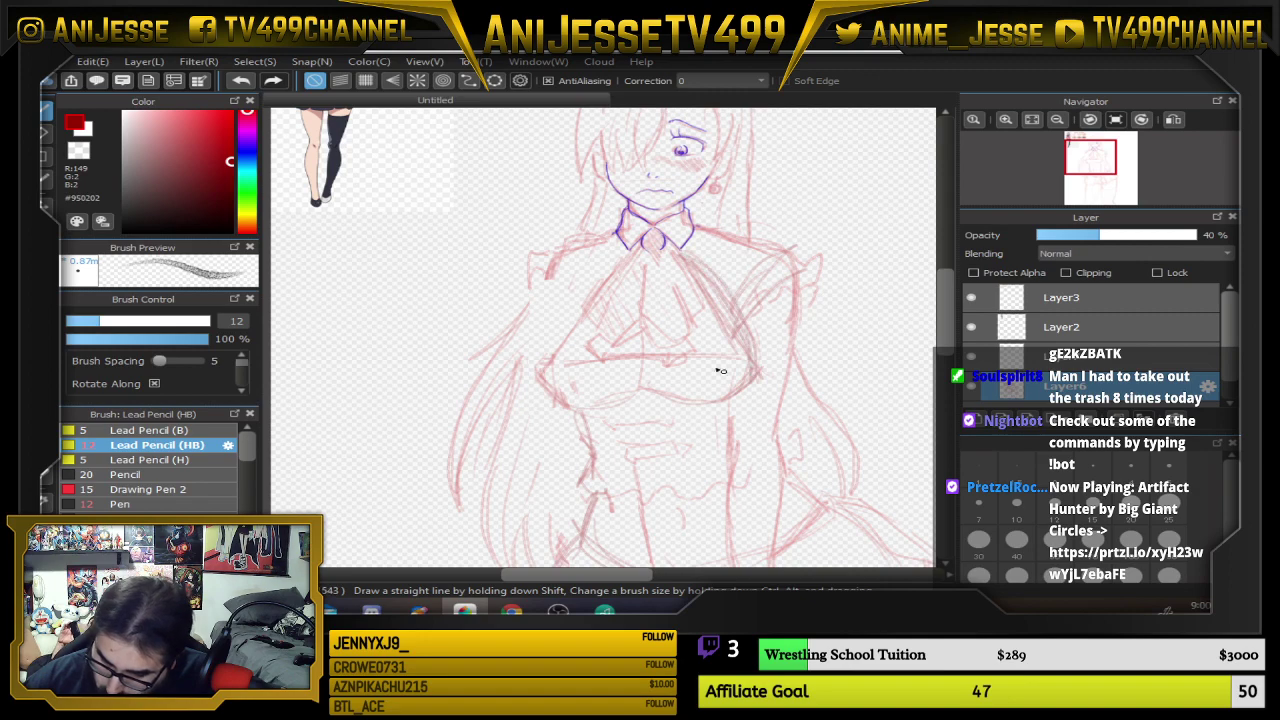
Redraw the left-hand contour of the chest in dark red, from below the collar down to the lower corner
{"action": "mouse_move", "coordinate": [555, 358]}
{"action": "left_mouse_down"}
{"action": "mouse_move", "coordinate": [628, 250]}
{"action": "mouse_move", "coordinate": [547, 384]}
{"action": "left_mouse_up"}
{"action": "mouse_move", "coordinate": [553, 354]}
{"action": "left_mouse_down"}
{"action": "mouse_move", "coordinate": [622, 257]}
{"action": "mouse_move", "coordinate": [556, 340]}
{"action": "left_mouse_up"}
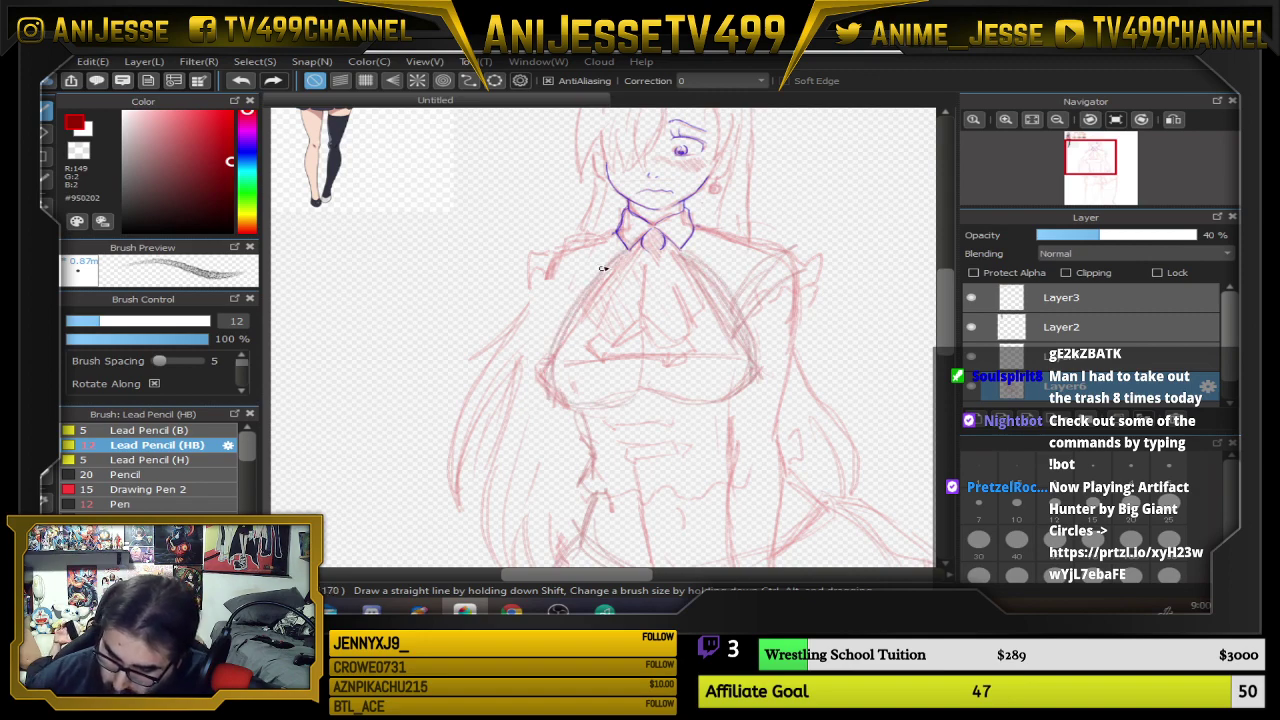
{"action": "left_click_drag", "start_coordinate": [602, 240], "coordinate": [556, 338]}
{"action": "left_click_drag", "start_coordinate": [556, 364], "coordinate": [550, 390]}
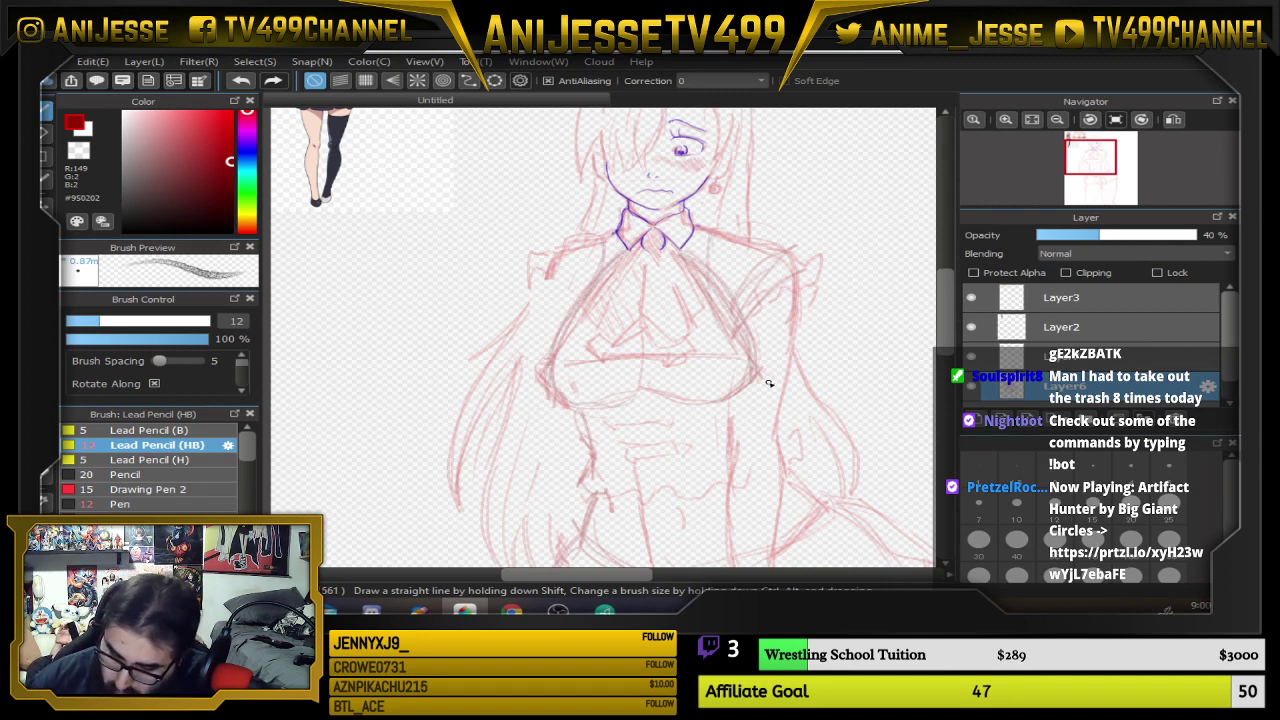
Hide the blue line drawing on Layer7, keeping the red sketch on Layer6 active
{"action": "scroll", "coordinate": [757, 380], "scroll_direction": "down", "scroll_amount": 1}
{"action": "mouse_move", "coordinate": [710, 368]}
{"action": "left_mouse_down"}
{"action": "mouse_move", "coordinate": [551, 234]}
{"action": "mouse_move", "coordinate": [503, 297]}
{"action": "left_mouse_up"}
{"action": "scroll", "coordinate": [1123, 340], "scroll_direction": "down", "scroll_amount": 1}
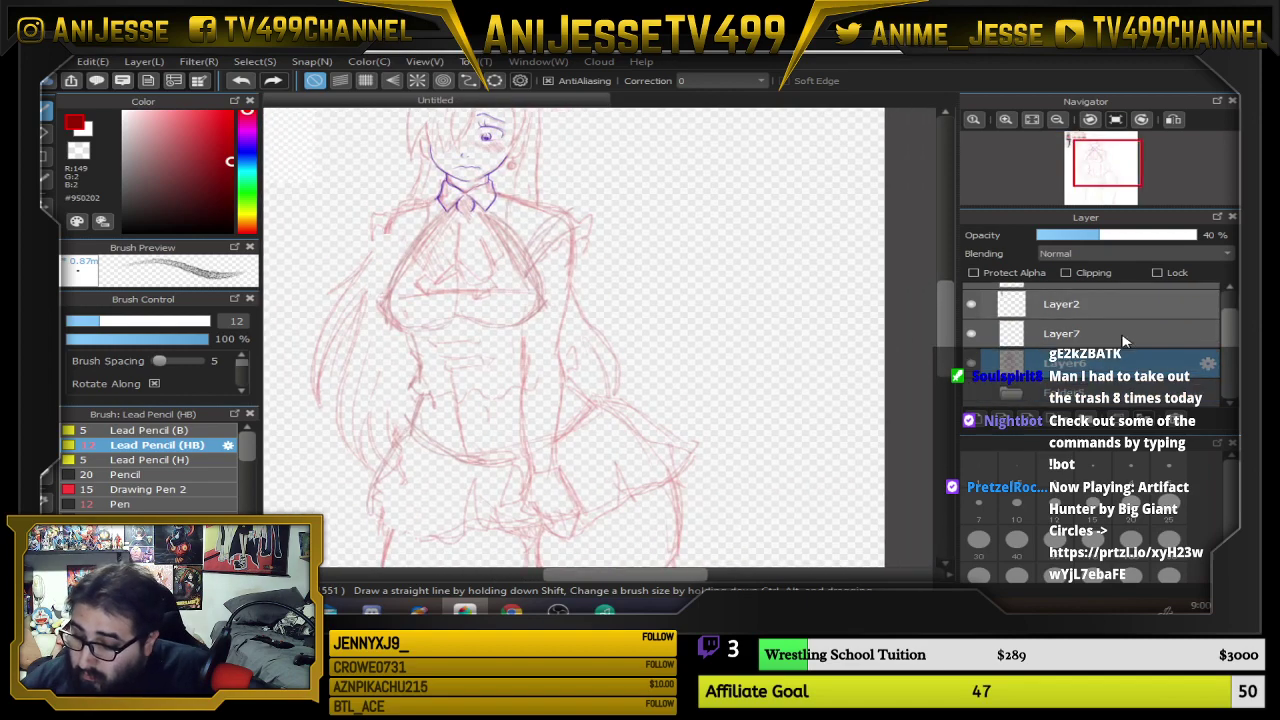
{"action": "left_click", "coordinate": [1097, 343]}
{"action": "left_click", "coordinate": [1100, 364]}
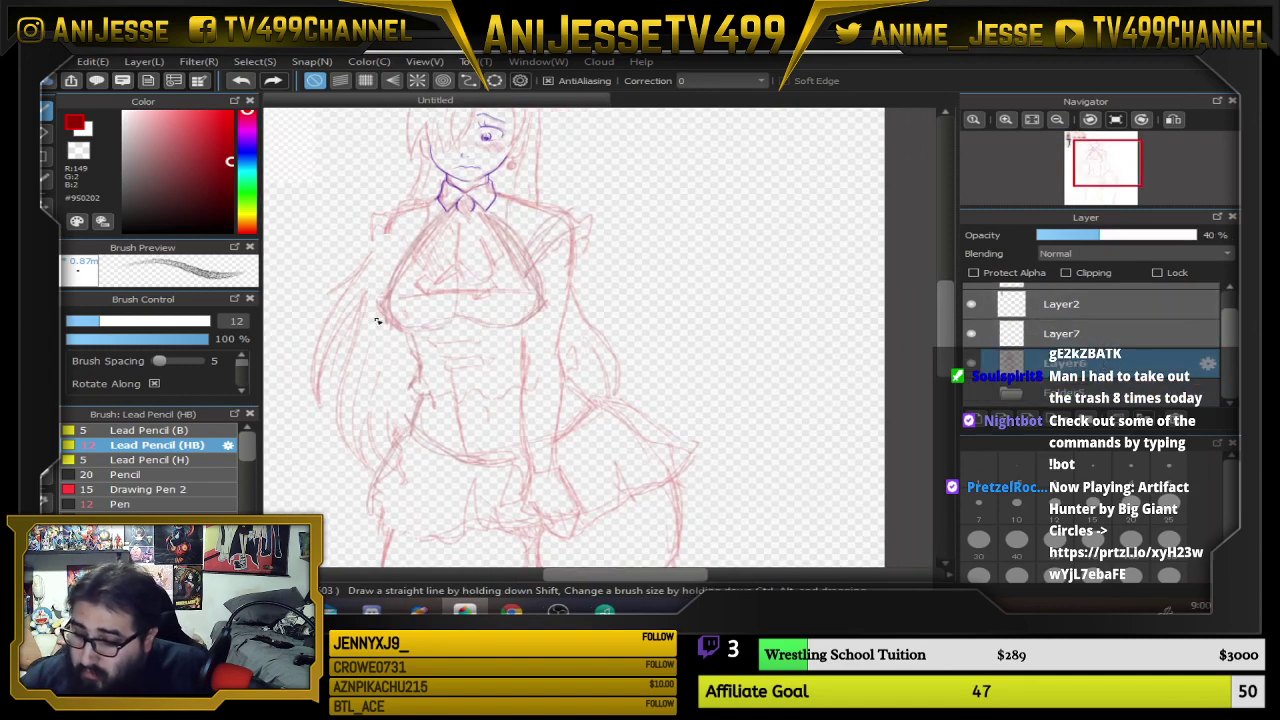
{"action": "left_click", "coordinate": [972, 335]}
{"action": "scroll", "coordinate": [530, 305], "scroll_direction": "down", "scroll_amount": 3}
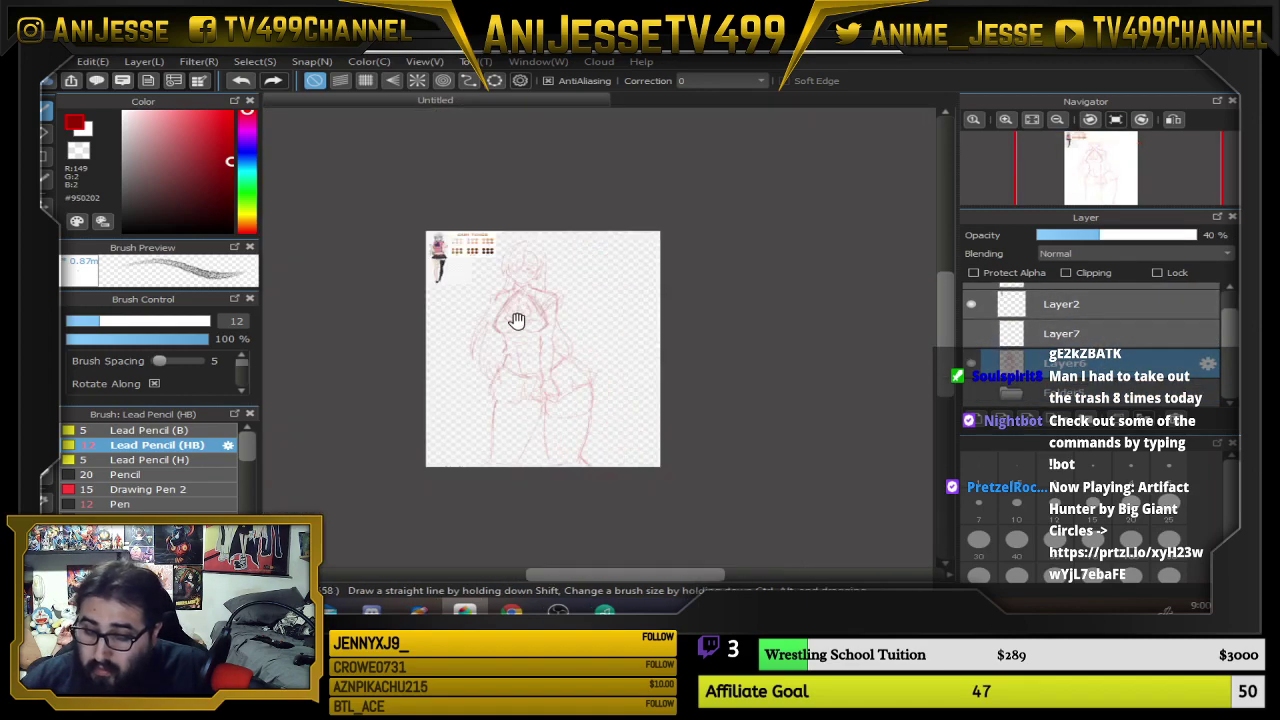
{"action": "left_click_drag", "start_coordinate": [520, 320], "coordinate": [503, 340]}
{"action": "scroll", "coordinate": [494, 333], "scroll_direction": "up", "scroll_amount": 3}
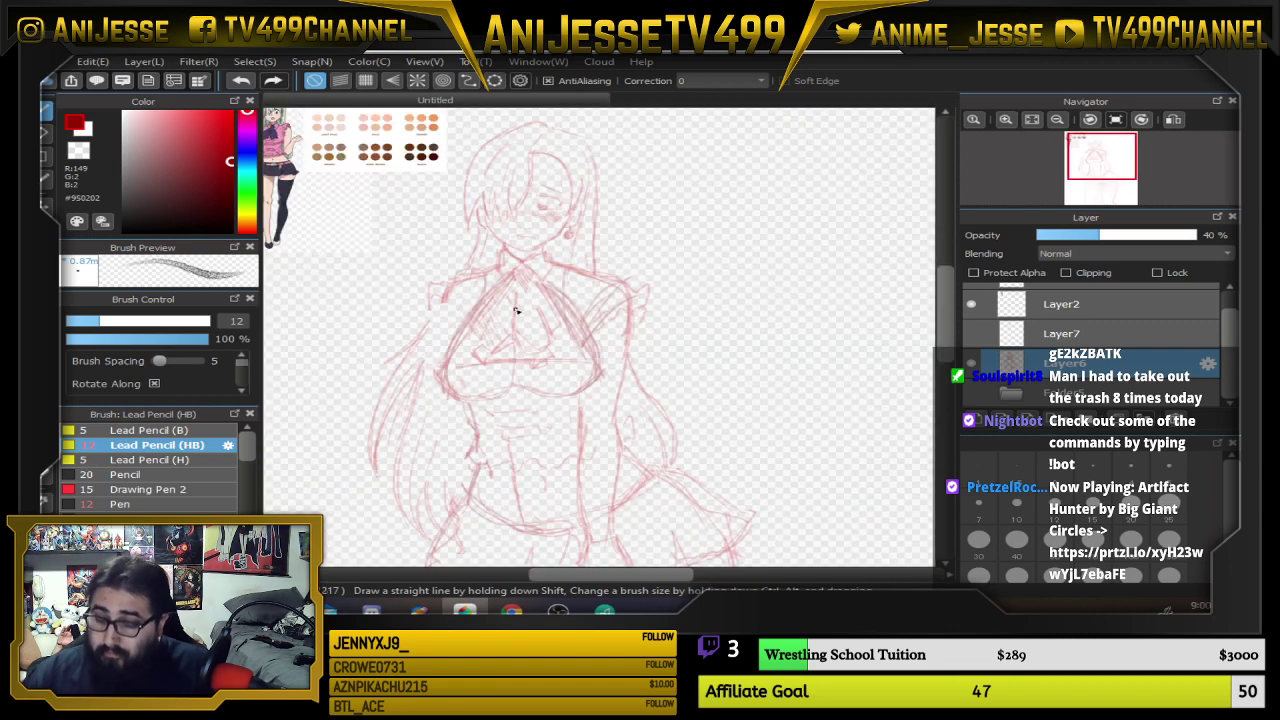
Sketch the left-hand shoulder curve and armhole in dark red and add a matching line at the right-hand shoulder
{"action": "scroll", "coordinate": [481, 298], "scroll_direction": "up", "scroll_amount": 2}
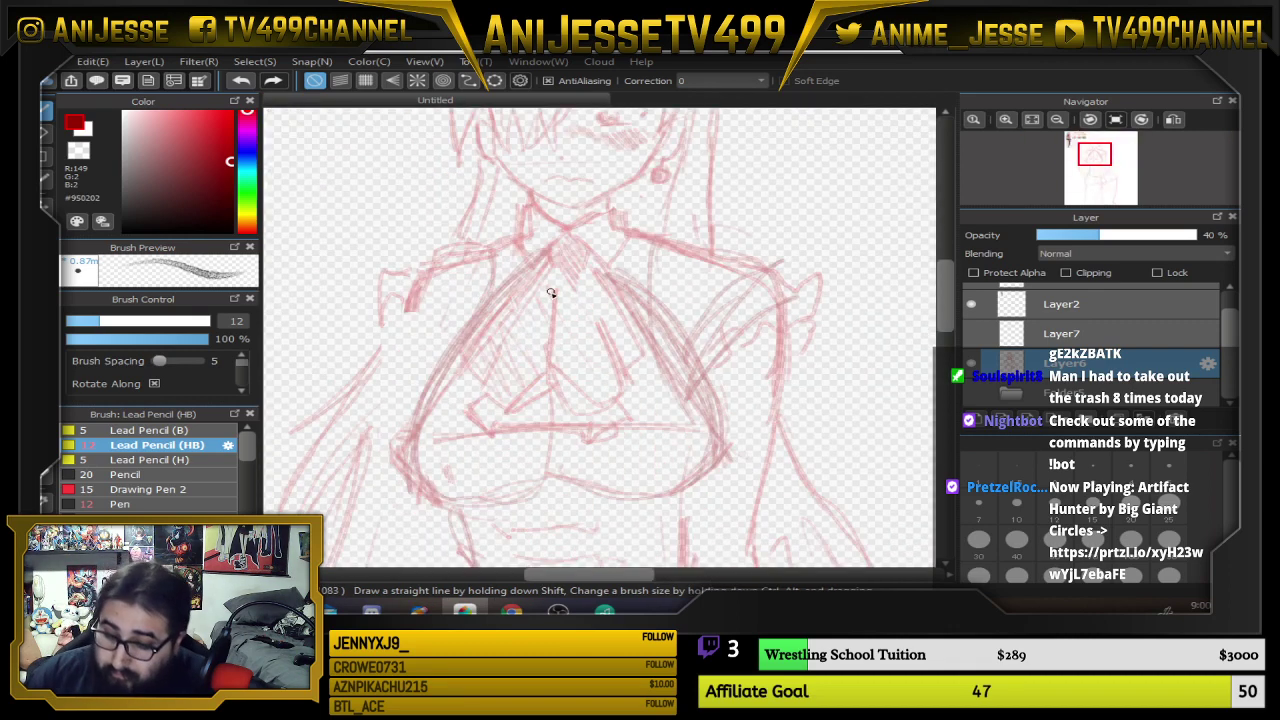
{"action": "left_click_drag", "start_coordinate": [398, 278], "coordinate": [475, 346]}
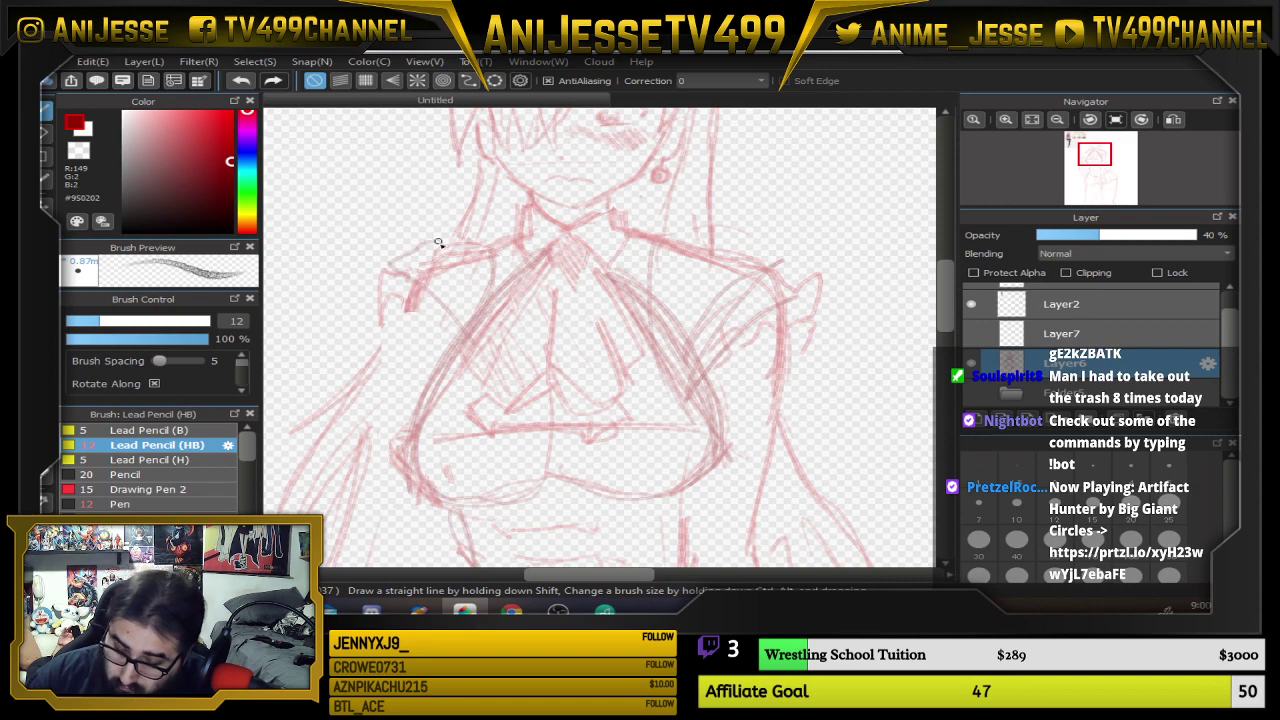
{"action": "left_click_drag", "start_coordinate": [441, 248], "coordinate": [475, 300]}
{"action": "left_click_drag", "start_coordinate": [705, 360], "coordinate": [780, 280]}
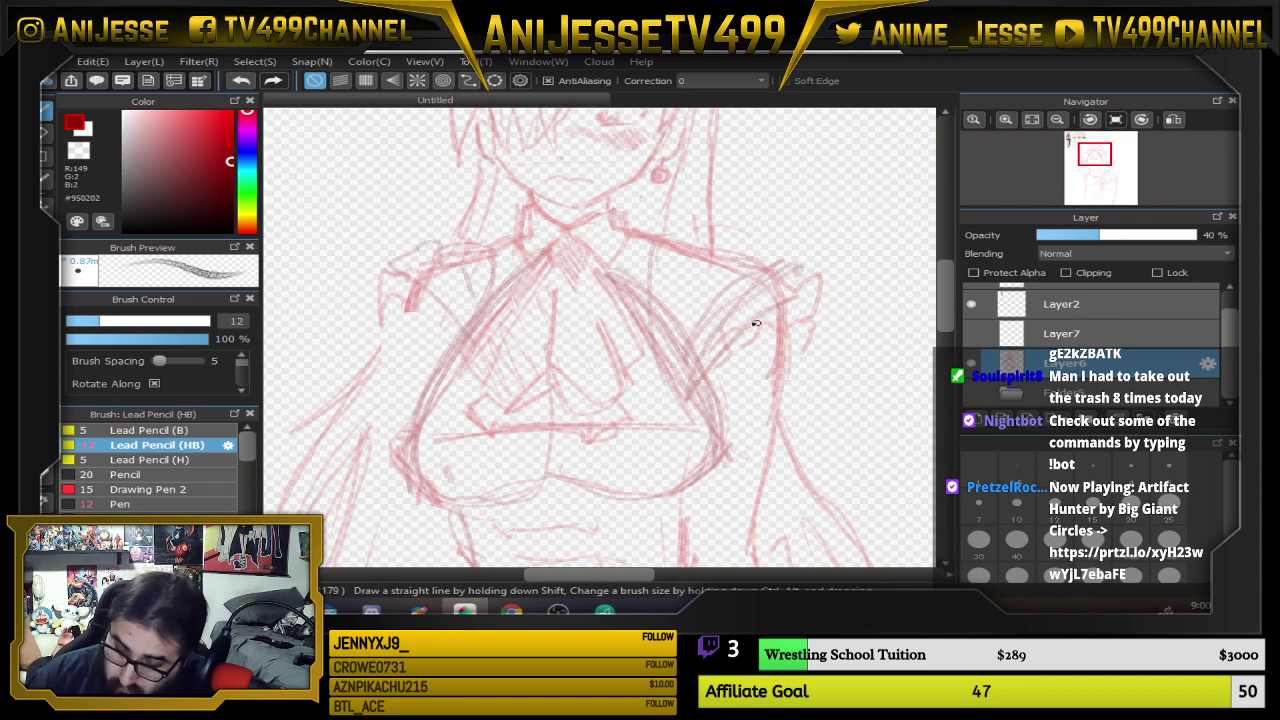
{"action": "scroll", "coordinate": [655, 323], "scroll_direction": "down", "scroll_amount": 2}
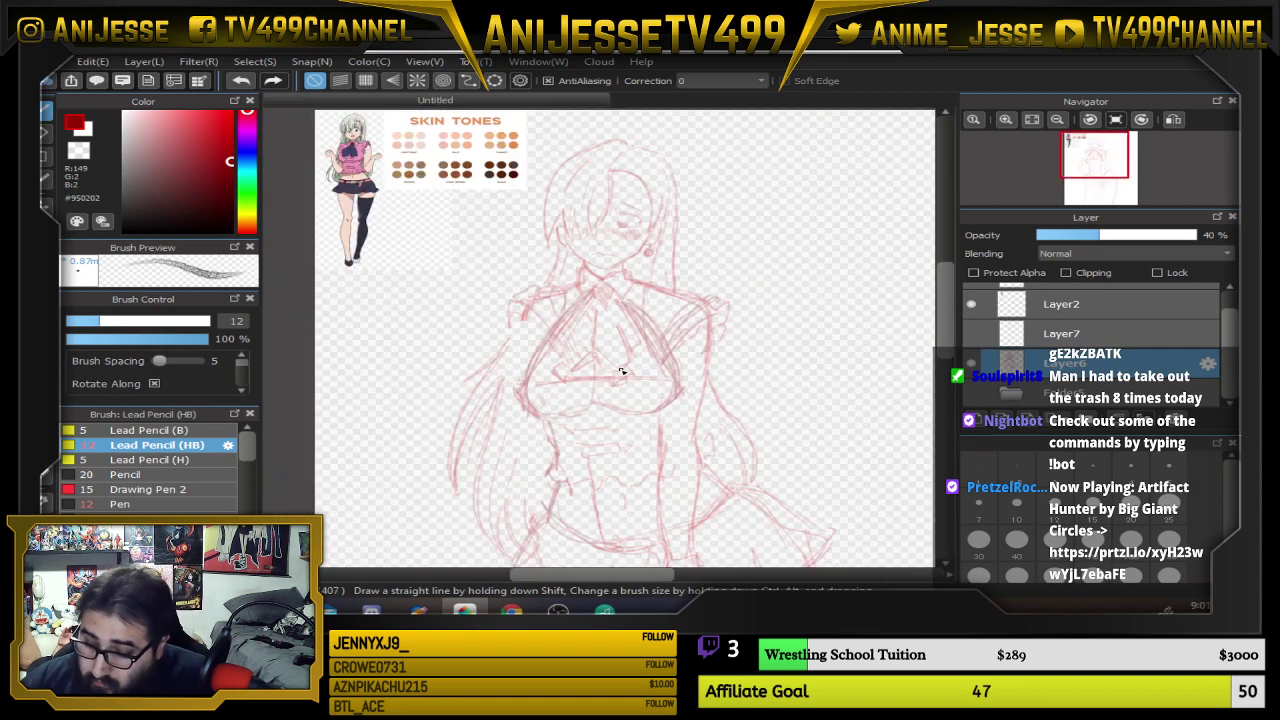
Sketch the left-hand arm's hand ellipse across the chest and its forearm in purple #6A0295 at pencil size 15
{"action": "scroll", "coordinate": [535, 354], "scroll_direction": "up", "scroll_amount": 1}
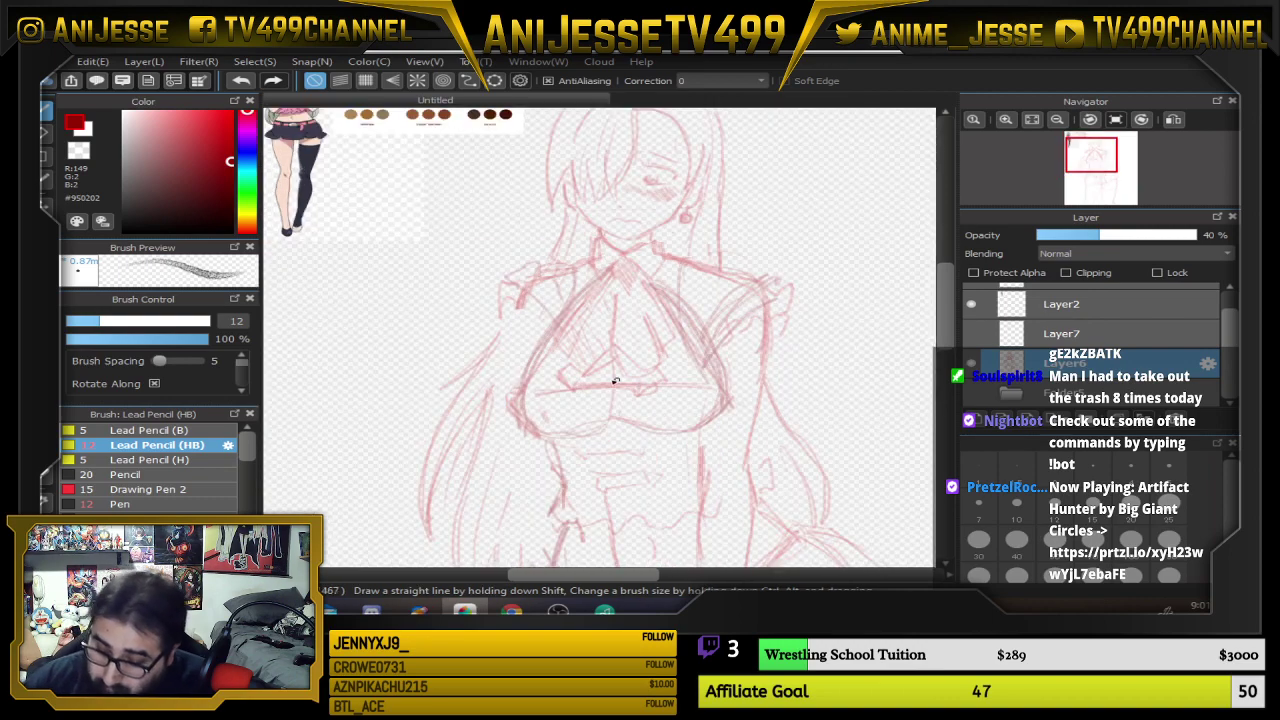
{"action": "left_click_drag", "start_coordinate": [543, 356], "coordinate": [607, 334]}
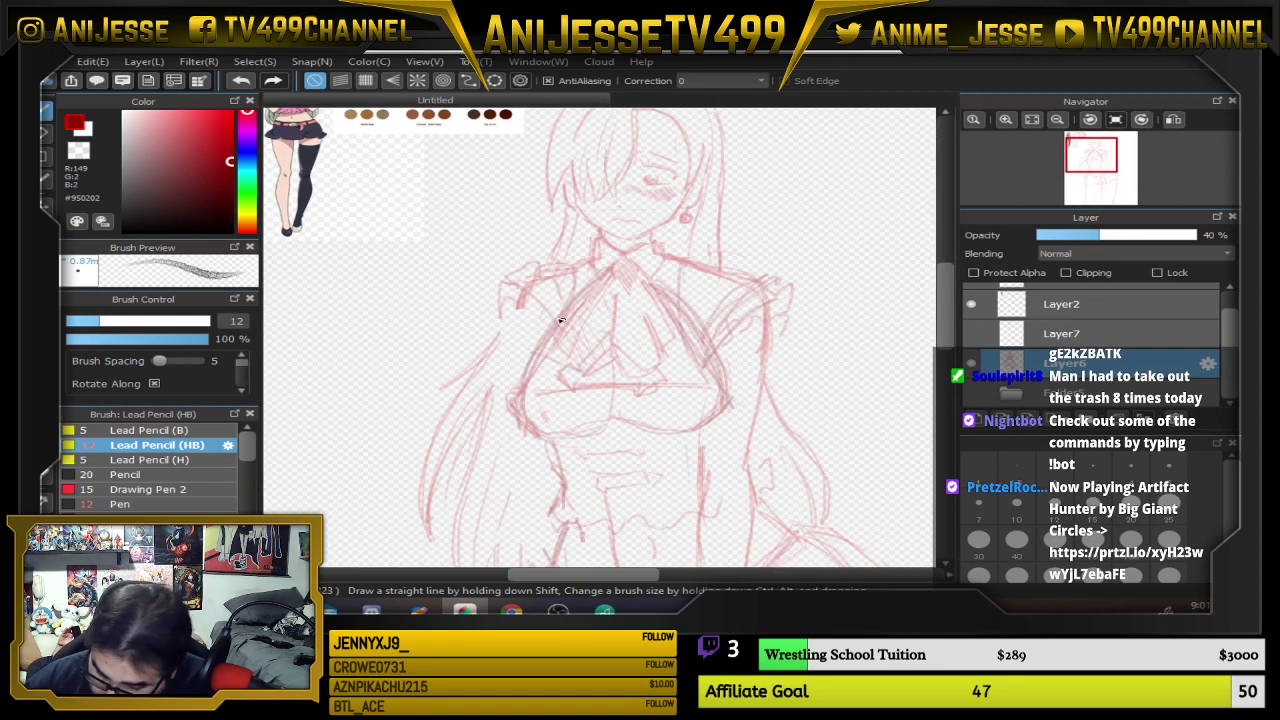
{"action": "left_click", "coordinate": [247, 135]}
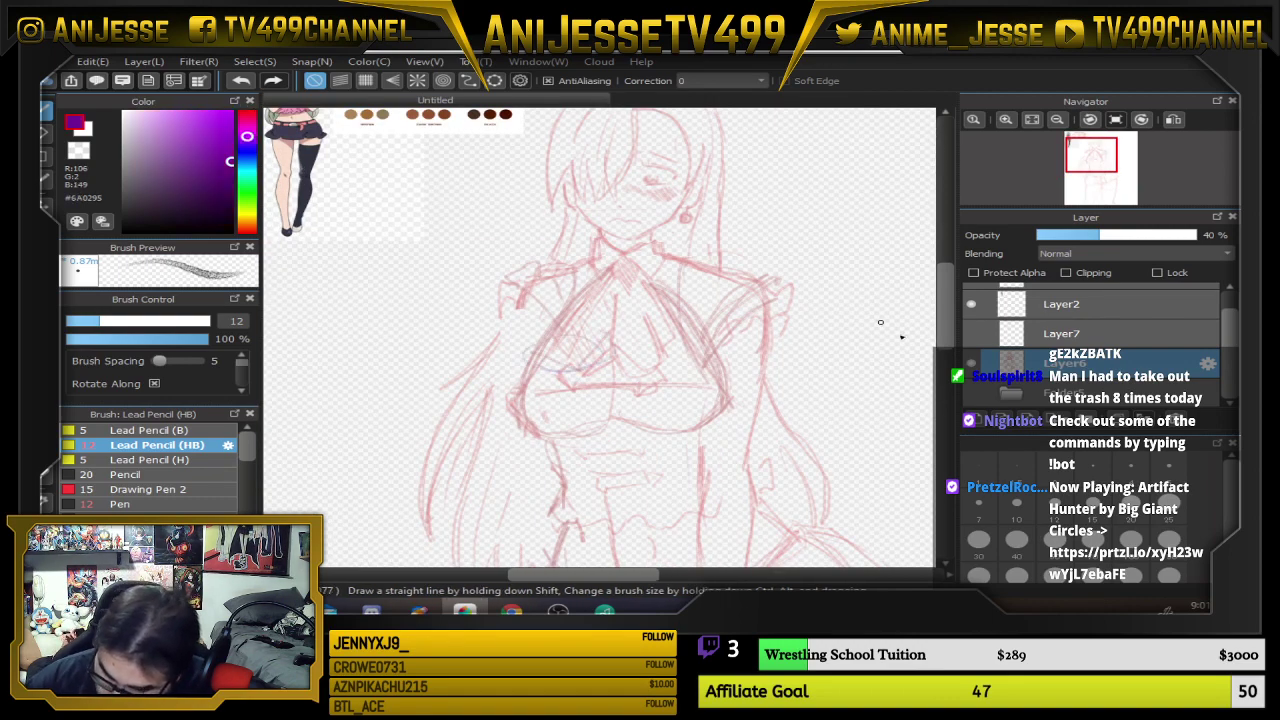
{"action": "left_click", "coordinate": [1093, 504]}
{"action": "mouse_move", "coordinate": [532, 352]}
{"action": "left_mouse_down"}
{"action": "mouse_move", "coordinate": [616, 355]}
{"action": "mouse_move", "coordinate": [552, 333]}
{"action": "mouse_move", "coordinate": [456, 440]}
{"action": "mouse_move", "coordinate": [456, 468]}
{"action": "left_mouse_up"}
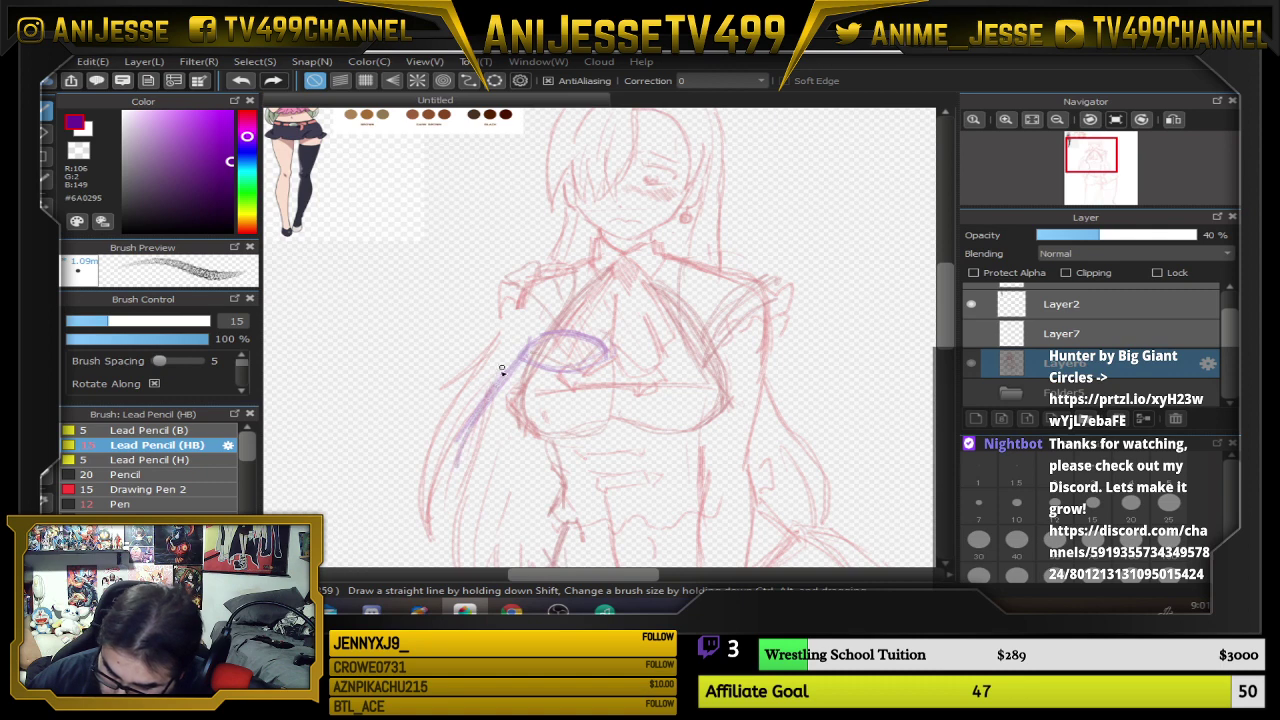
{"action": "mouse_move", "coordinate": [499, 374]}
{"action": "left_mouse_down"}
{"action": "mouse_move", "coordinate": [453, 489]}
{"action": "mouse_move", "coordinate": [450, 461]}
{"action": "mouse_move", "coordinate": [536, 281]}
{"action": "mouse_move", "coordinate": [443, 475]}
{"action": "mouse_move", "coordinate": [474, 509]}
{"action": "left_mouse_up"}
{"action": "mouse_move", "coordinate": [536, 414]}
{"action": "left_mouse_down"}
{"action": "mouse_move", "coordinate": [496, 499]}
{"action": "mouse_move", "coordinate": [543, 353]}
{"action": "mouse_move", "coordinate": [510, 443]}
{"action": "left_mouse_up"}
{"action": "left_click_drag", "start_coordinate": [553, 375], "coordinate": [499, 495]}
Sketch the upper arm line from the left-hand shoulder and add finger lines extending from the hand ellipse in purple
{"action": "scroll", "coordinate": [436, 448], "scroll_direction": "down", "scroll_amount": 1}
{"action": "left_click_drag", "start_coordinate": [518, 418], "coordinate": [522, 232]}
{"action": "scroll", "coordinate": [600, 370], "scroll_direction": "down", "scroll_amount": 1}
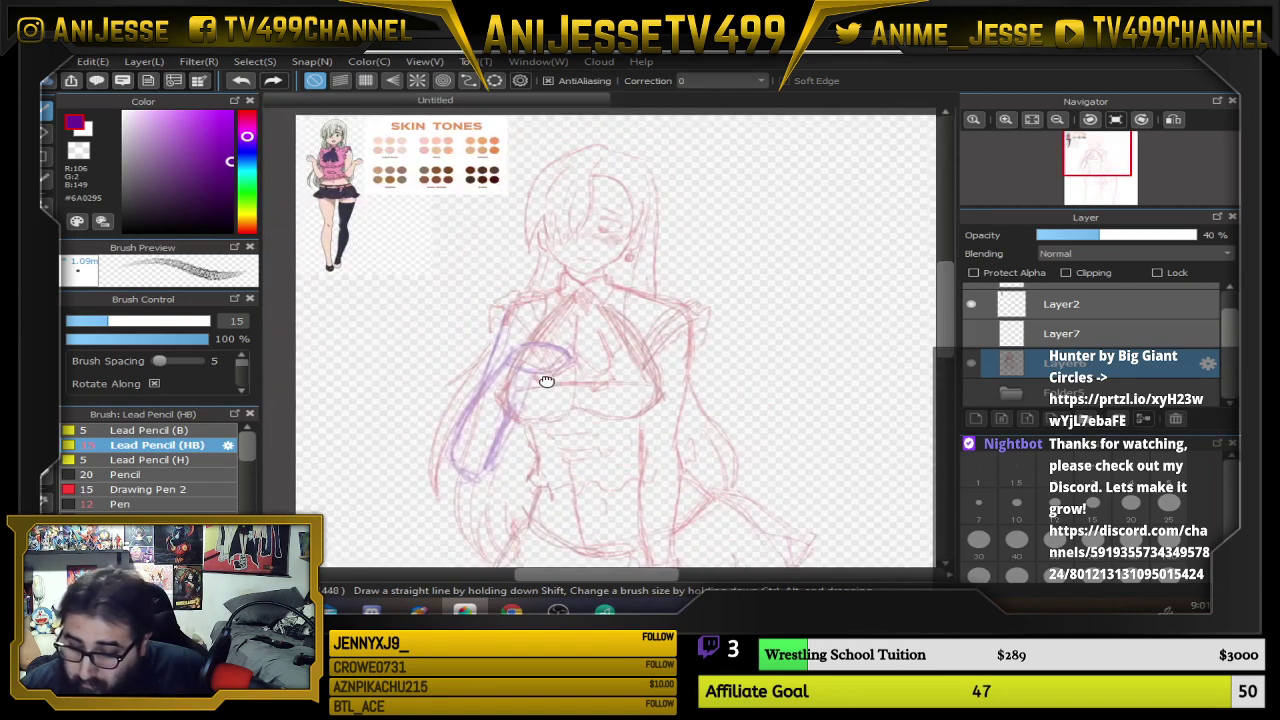
{"action": "scroll", "coordinate": [614, 374], "scroll_direction": "down", "scroll_amount": 1}
{"action": "left_click_drag", "start_coordinate": [627, 374], "coordinate": [599, 371]}
{"action": "scroll", "coordinate": [600, 370], "scroll_direction": "up", "scroll_amount": 3}
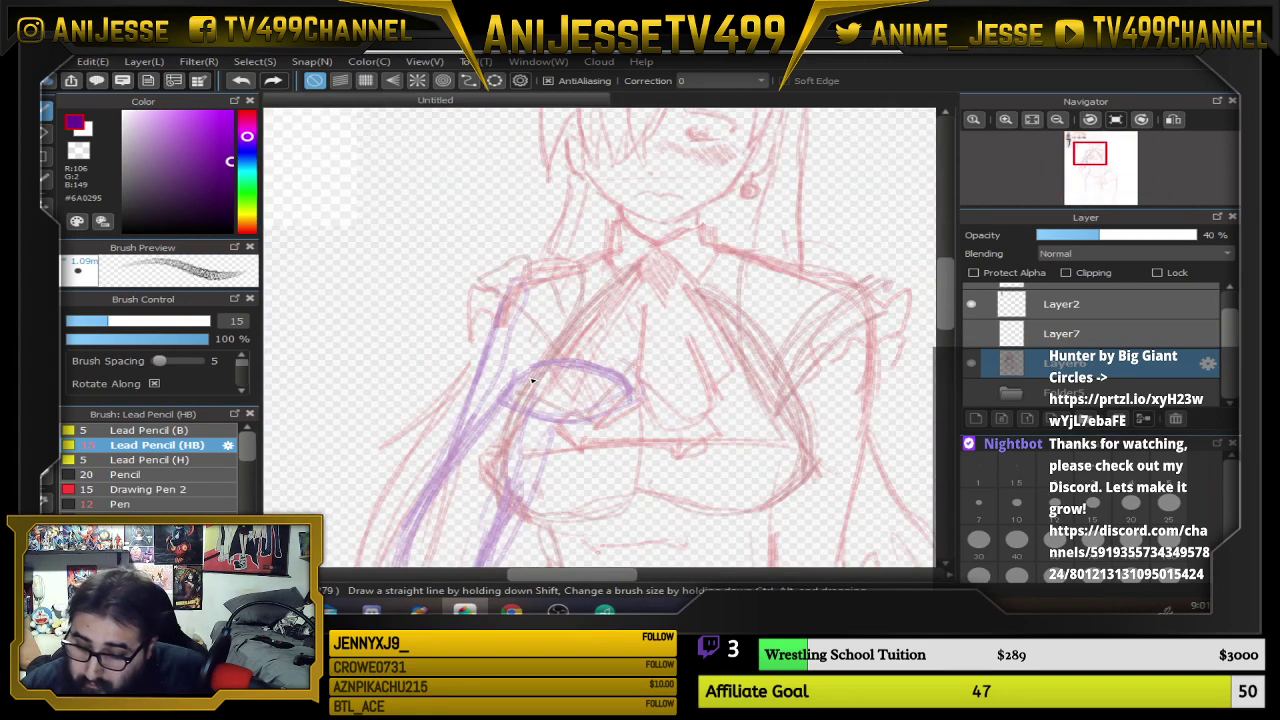
{"action": "mouse_move", "coordinate": [602, 415]}
{"action": "left_mouse_down"}
{"action": "mouse_move", "coordinate": [680, 420]}
{"action": "mouse_move", "coordinate": [694, 405]}
{"action": "left_mouse_up"}
{"action": "left_click_drag", "start_coordinate": [626, 374], "coordinate": [688, 383]}
{"action": "mouse_move", "coordinate": [564, 364]}
{"action": "left_mouse_down"}
{"action": "mouse_move", "coordinate": [656, 357]}
{"action": "mouse_move", "coordinate": [538, 294]}
{"action": "mouse_move", "coordinate": [583, 251]}
{"action": "mouse_move", "coordinate": [587, 157]}
{"action": "left_mouse_up"}
Redraw the underside of the chest and its right-hand contour in purple on the rough sketch
{"action": "scroll", "coordinate": [696, 382], "scroll_direction": "down", "scroll_amount": 3}
{"action": "scroll", "coordinate": [617, 328], "scroll_direction": "down", "scroll_amount": 1}
{"action": "left_click_drag", "start_coordinate": [617, 326], "coordinate": [583, 384]}
{"action": "scroll", "coordinate": [483, 314], "scroll_direction": "up", "scroll_amount": 2}
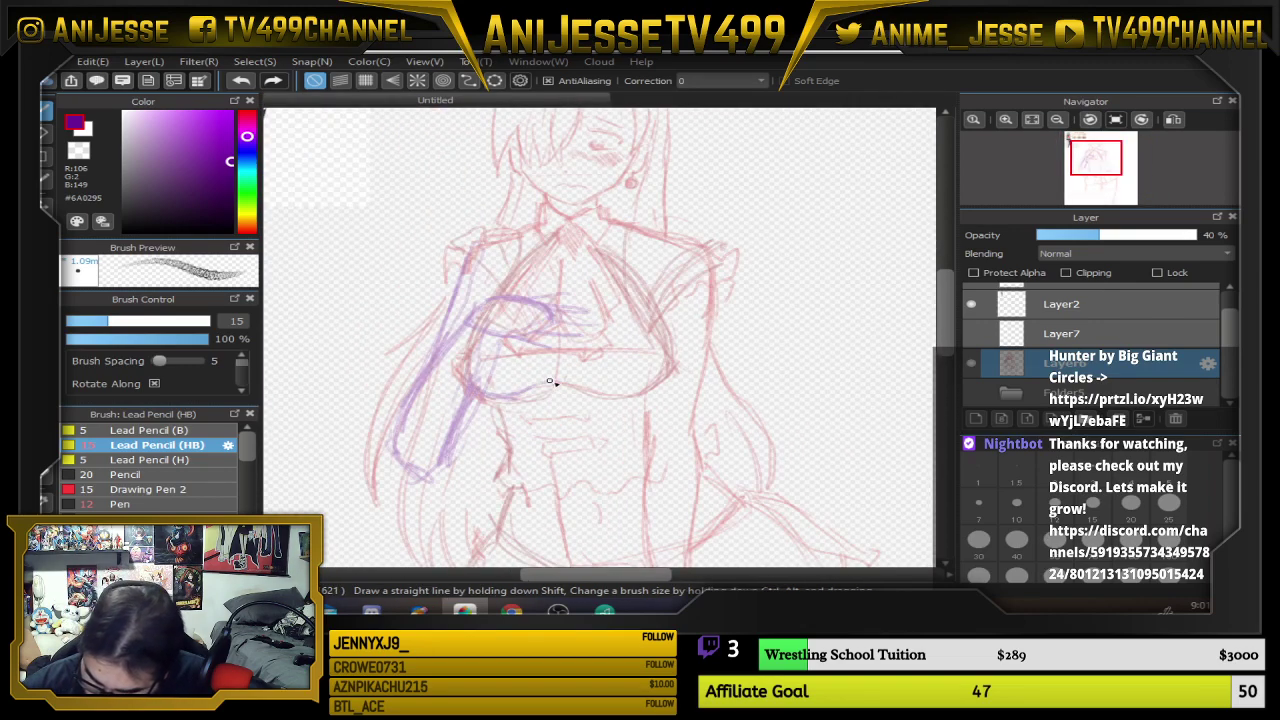
{"action": "mouse_move", "coordinate": [550, 381]}
{"action": "left_mouse_down"}
{"action": "mouse_move", "coordinate": [606, 397]}
{"action": "mouse_move", "coordinate": [601, 387]}
{"action": "mouse_move", "coordinate": [668, 378]}
{"action": "mouse_move", "coordinate": [666, 337]}
{"action": "mouse_move", "coordinate": [637, 288]}
{"action": "left_mouse_up"}
{"action": "mouse_move", "coordinate": [512, 398]}
{"action": "left_mouse_down"}
{"action": "mouse_move", "coordinate": [481, 390]}
{"action": "mouse_move", "coordinate": [464, 352]}
{"action": "left_mouse_up"}
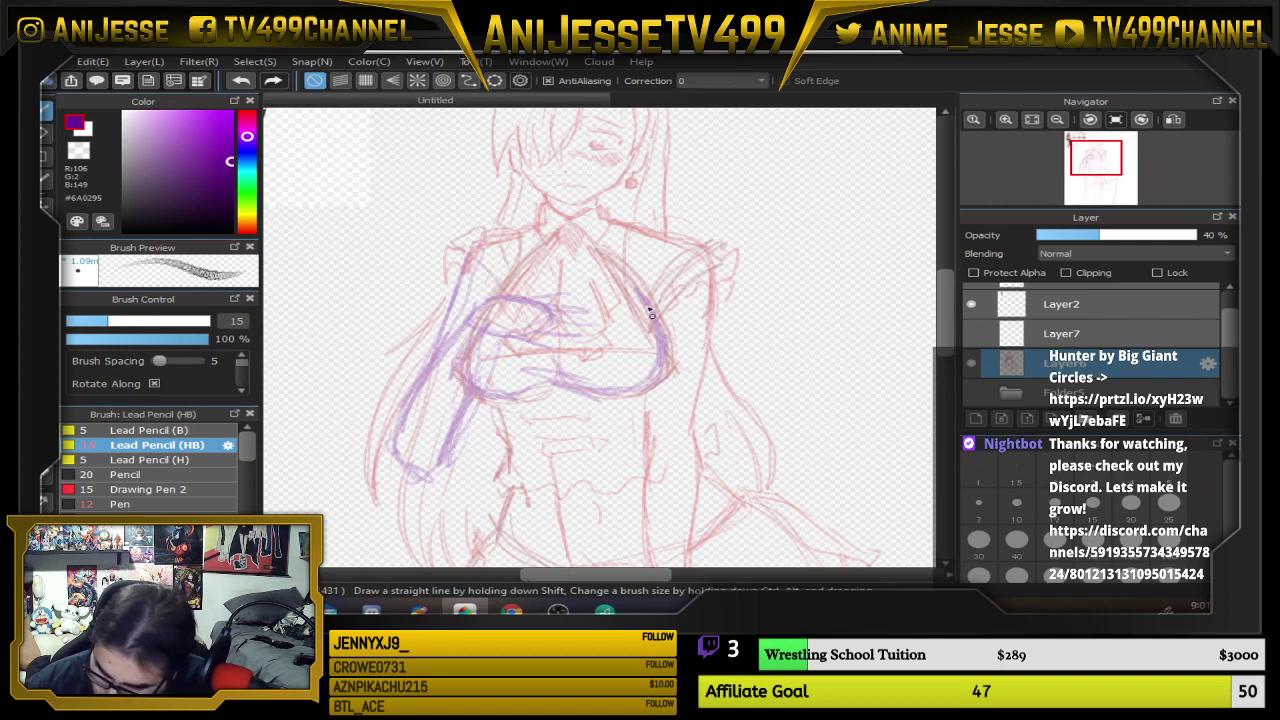
{"action": "left_click_drag", "start_coordinate": [714, 265], "coordinate": [711, 346]}
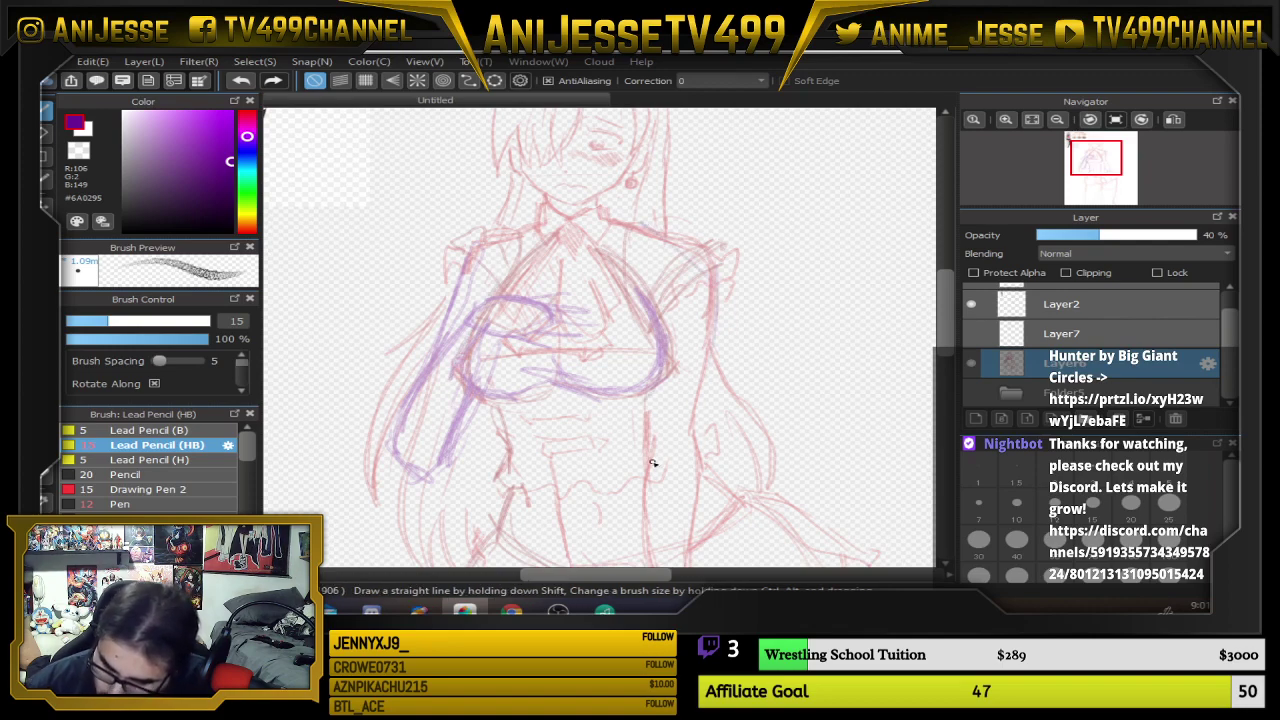
Lower the rough sketch on Layer6 to 20% opacity, show the blue drawing on Layer7 and make Layer7 active
{"action": "scroll", "coordinate": [653, 463], "scroll_direction": "down", "scroll_amount": 2}
{"action": "left_click_drag", "start_coordinate": [623, 460], "coordinate": [571, 320]}
{"action": "scroll", "coordinate": [545, 321], "scroll_direction": "up", "scroll_amount": 2}
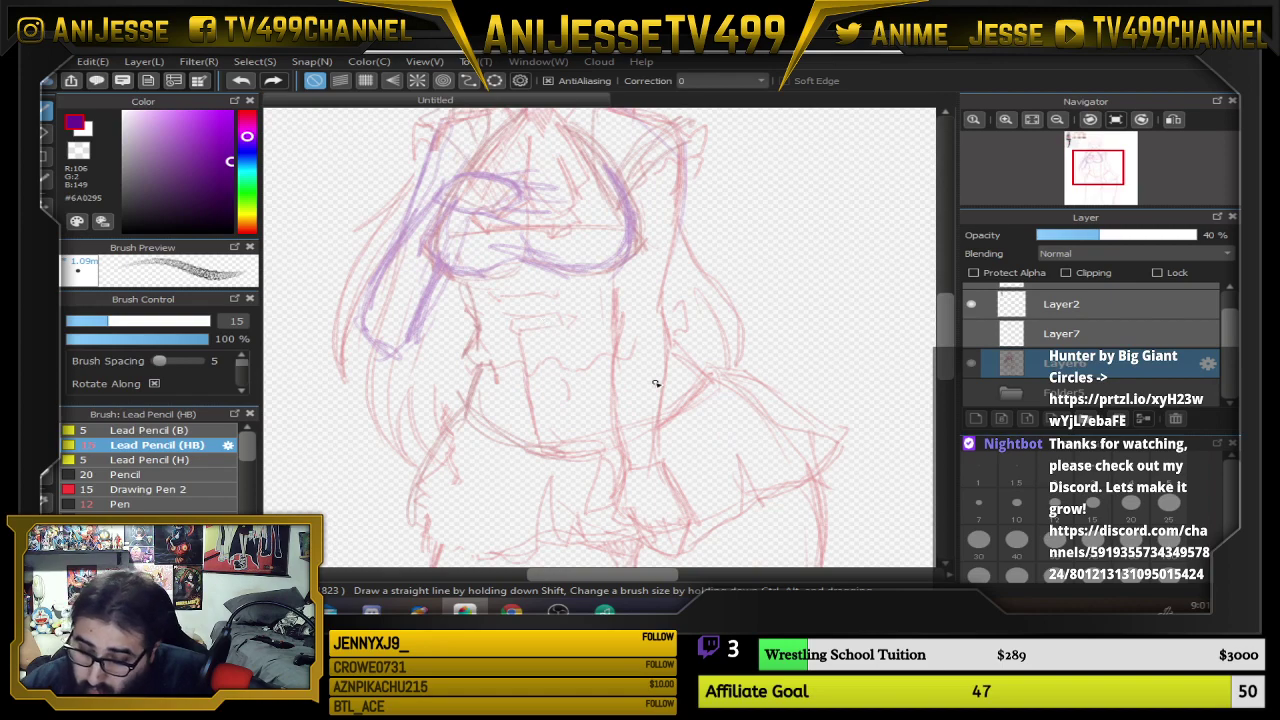
{"action": "scroll", "coordinate": [540, 374], "scroll_direction": "down", "scroll_amount": 1}
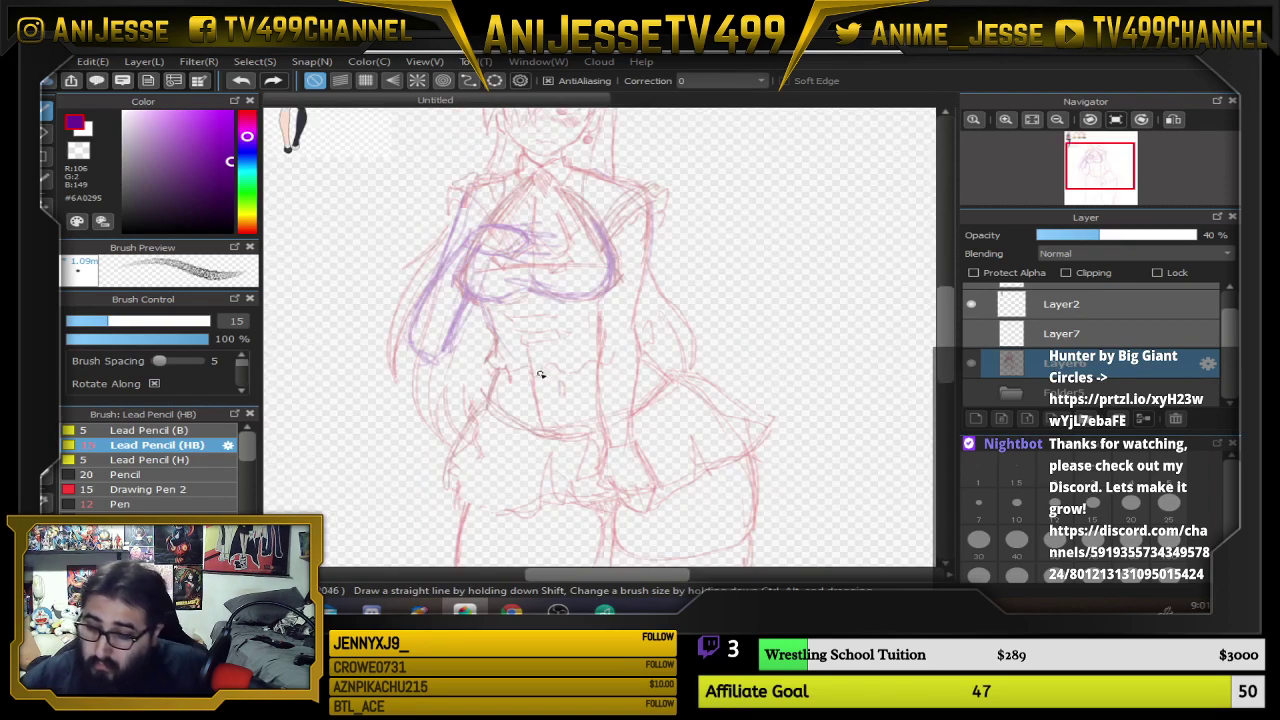
{"action": "left_click_drag", "start_coordinate": [739, 272], "coordinate": [709, 345]}
{"action": "left_click", "coordinate": [1068, 235]}
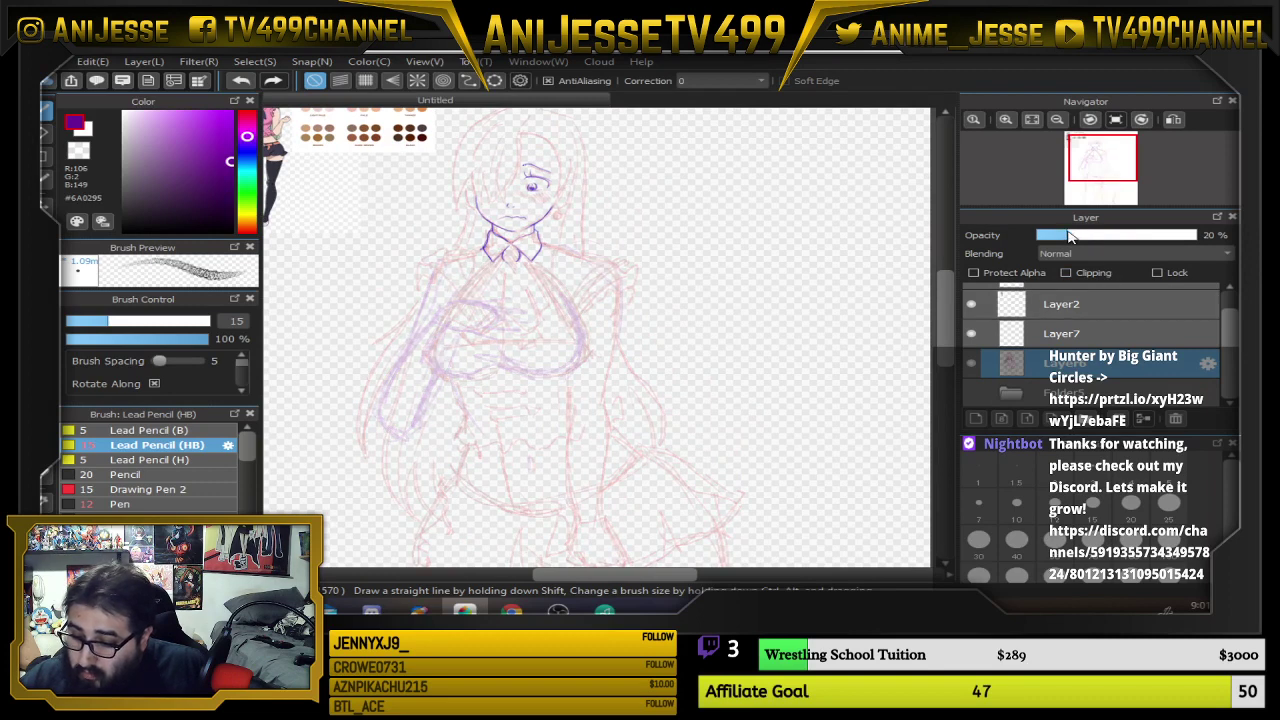
{"action": "left_click", "coordinate": [1083, 331]}
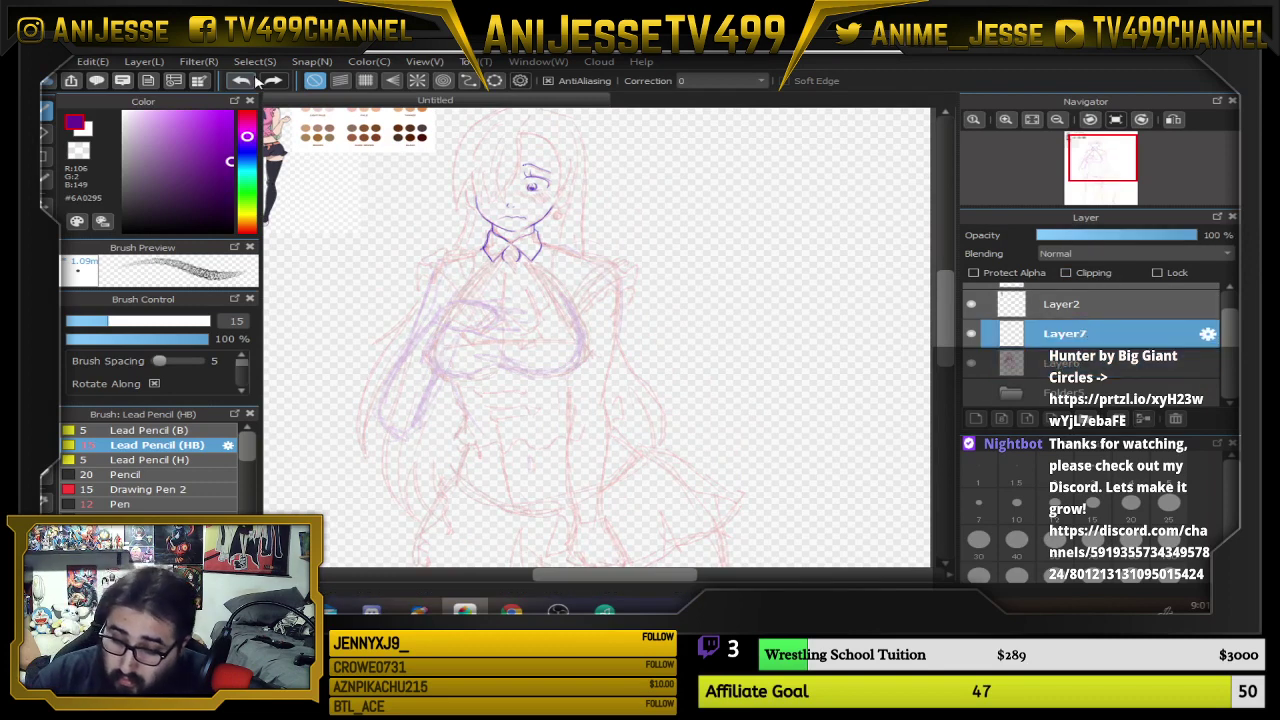
Switch to Lead Pencil (B) at size 5 and sample the blue #5F48D1 from the jawline
{"action": "left_click", "coordinate": [250, 158]}
{"action": "left_click_drag", "start_coordinate": [256, 158], "coordinate": [218, 80]}
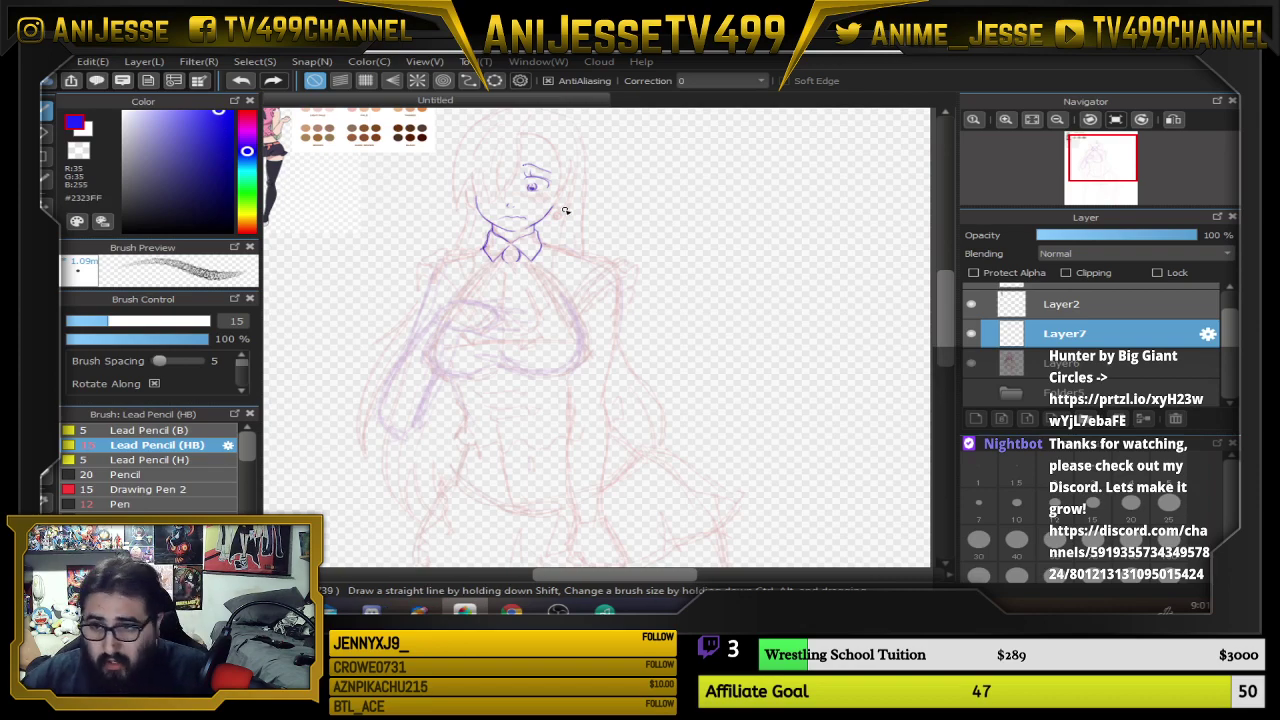
{"action": "left_click", "coordinate": [160, 430]}
{"action": "scroll", "coordinate": [537, 217], "scroll_direction": "up", "scroll_amount": 4}
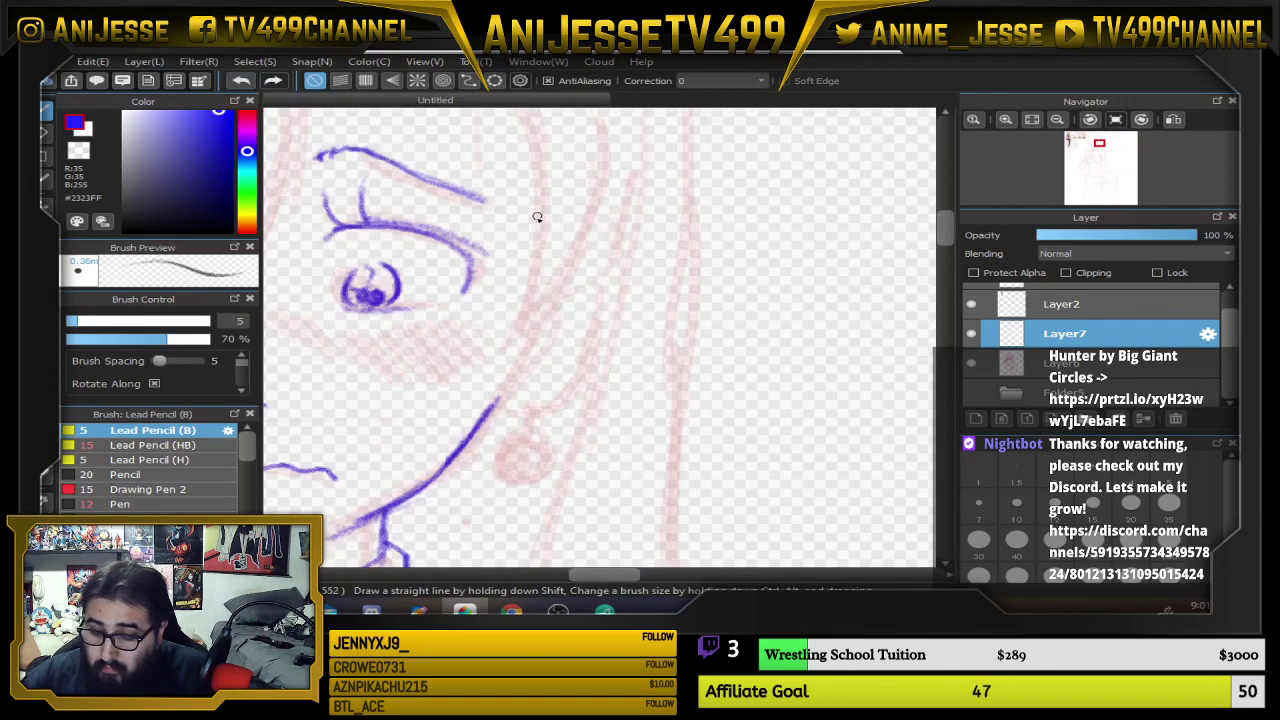
{"action": "scroll", "coordinate": [537, 217], "scroll_direction": "up", "scroll_amount": 1}
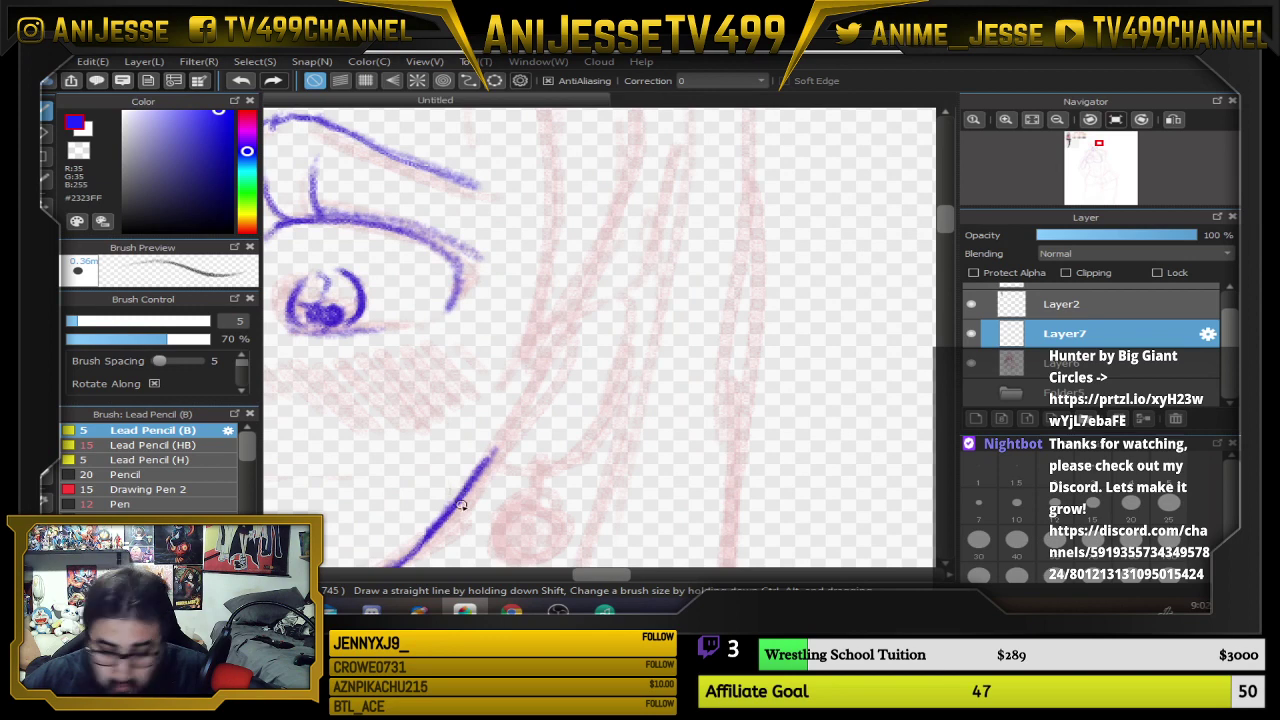
{"action": "left_click", "coordinate": [468, 488], "text": "alt"}
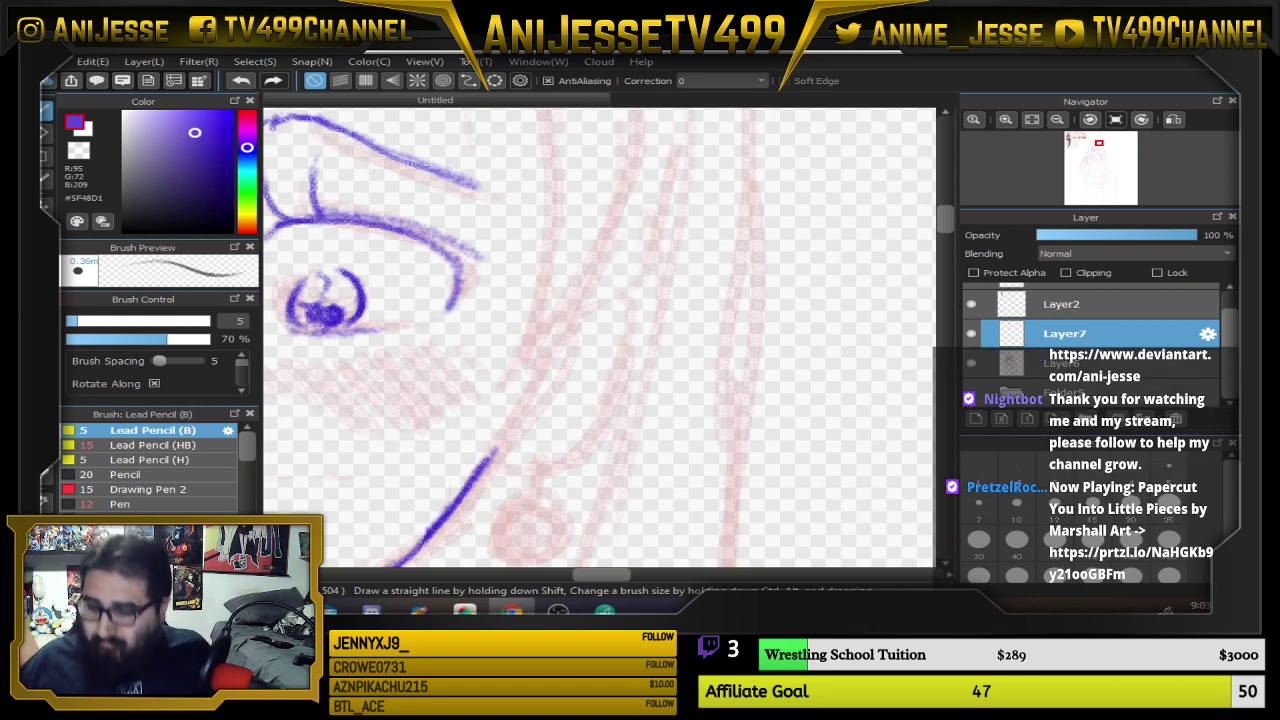
Draw two thin blue lines slanting down from the bow below the collar, one on each side
{"action": "left_click", "coordinate": [826, 120]}
{"action": "scroll", "coordinate": [494, 336], "scroll_direction": "down", "scroll_amount": 6}
{"action": "left_click_drag", "start_coordinate": [486, 392], "coordinate": [567, 219]}
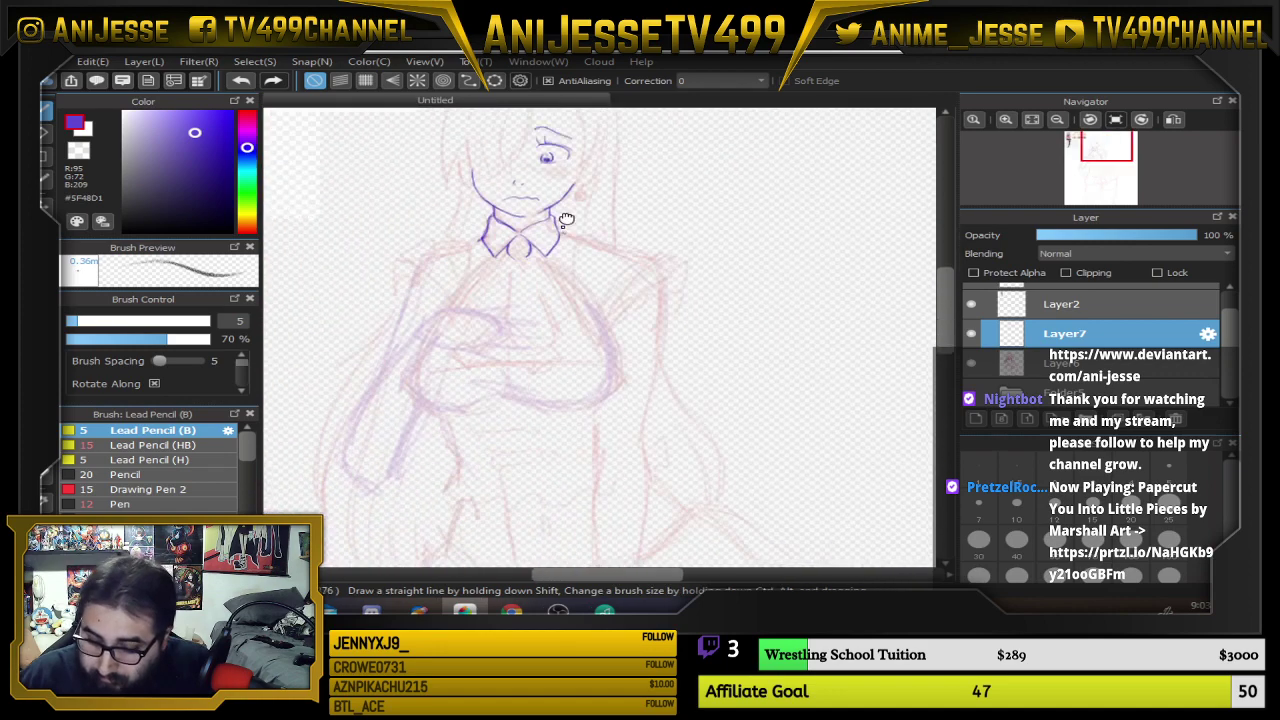
{"action": "scroll", "coordinate": [566, 219], "scroll_direction": "up", "scroll_amount": 4}
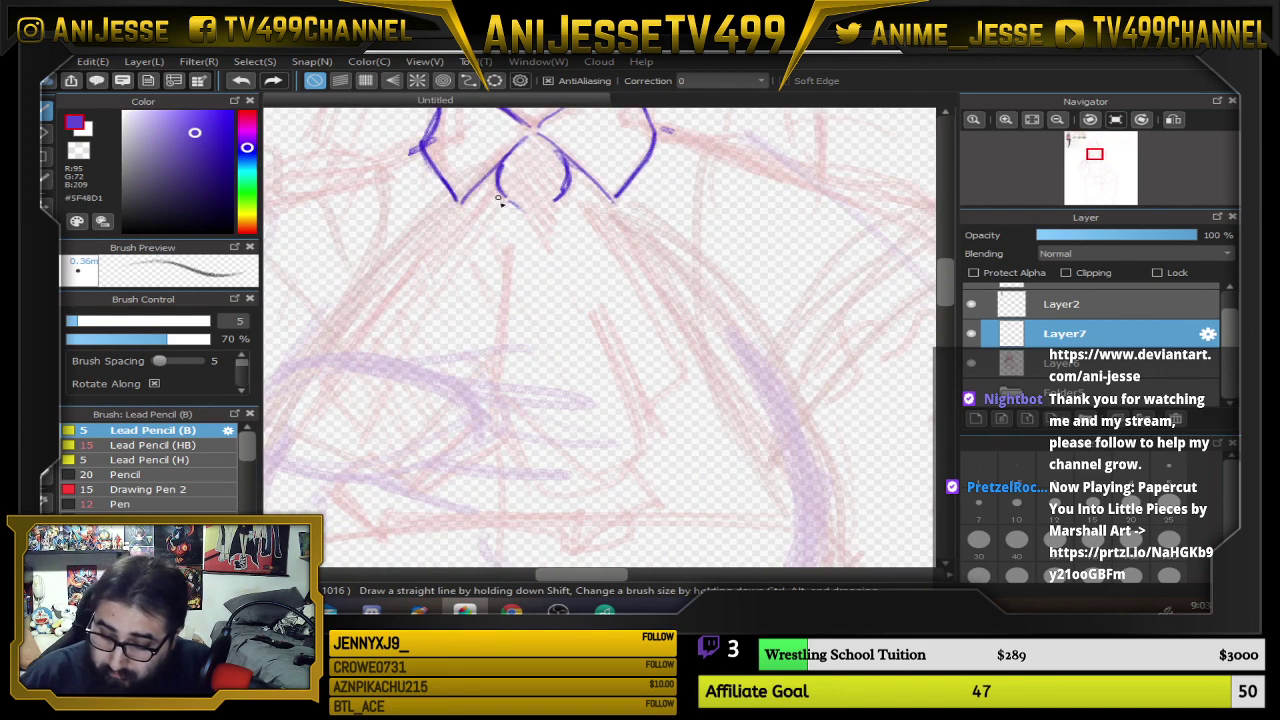
{"action": "left_click_drag", "start_coordinate": [497, 200], "coordinate": [405, 302]}
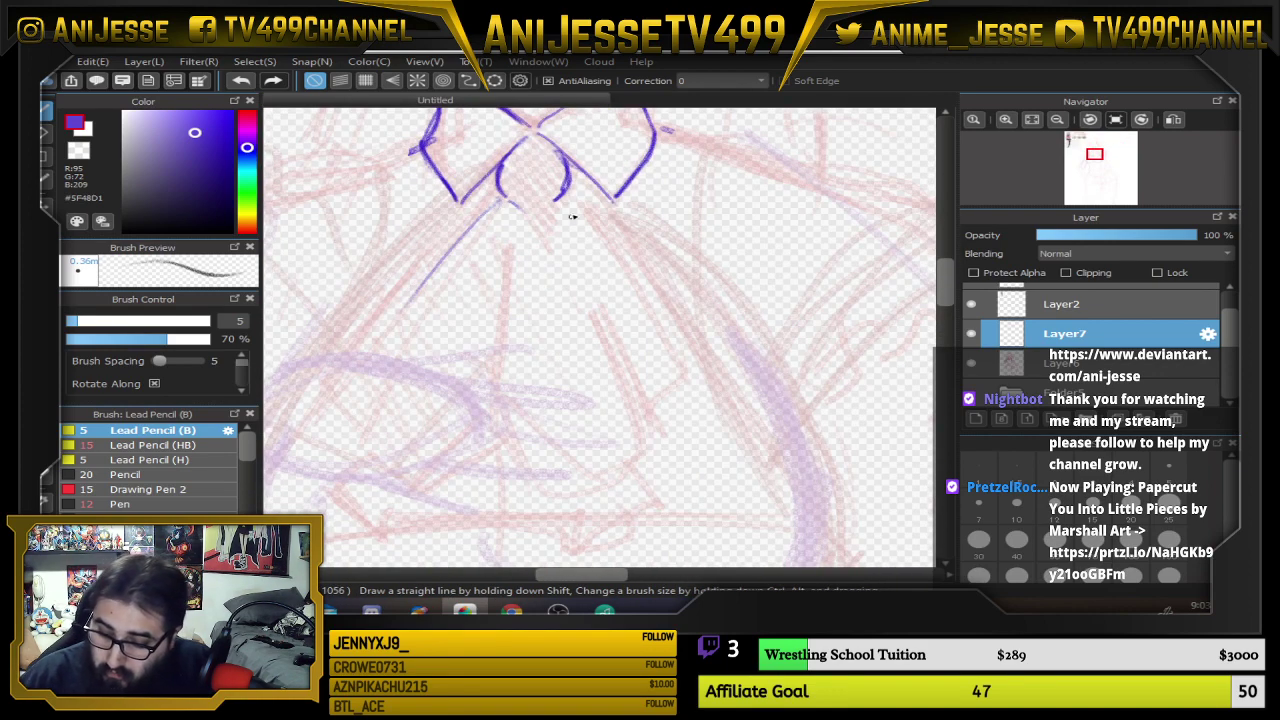
{"action": "mouse_move", "coordinate": [714, 374]}
{"action": "left_mouse_down"}
{"action": "mouse_move", "coordinate": [640, 331]}
{"action": "mouse_move", "coordinate": [730, 293]}
{"action": "left_mouse_up"}
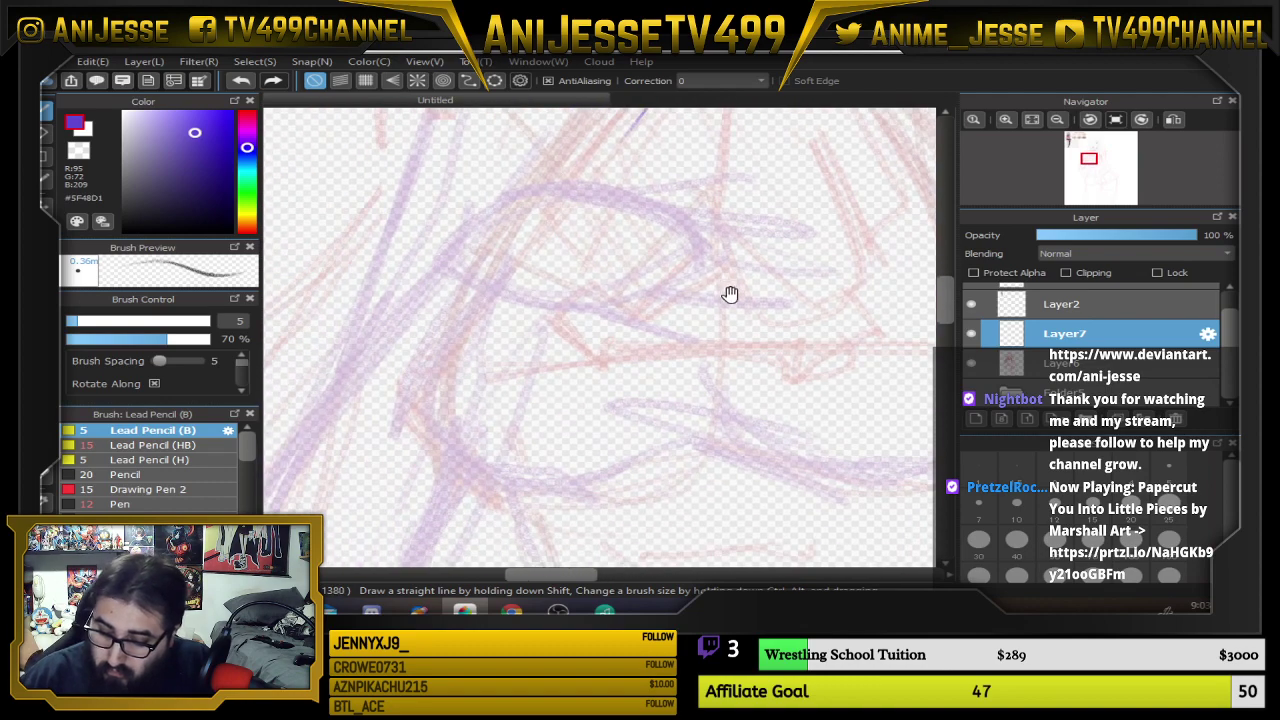
Draw the upper and lower outline of the hand across the chest in blue, tilting the canvas for the strokes
{"action": "key", "text": "Right"}
{"action": "key", "text": "Right"}
{"action": "left_click_drag", "start_coordinate": [754, 360], "coordinate": [647, 502]}
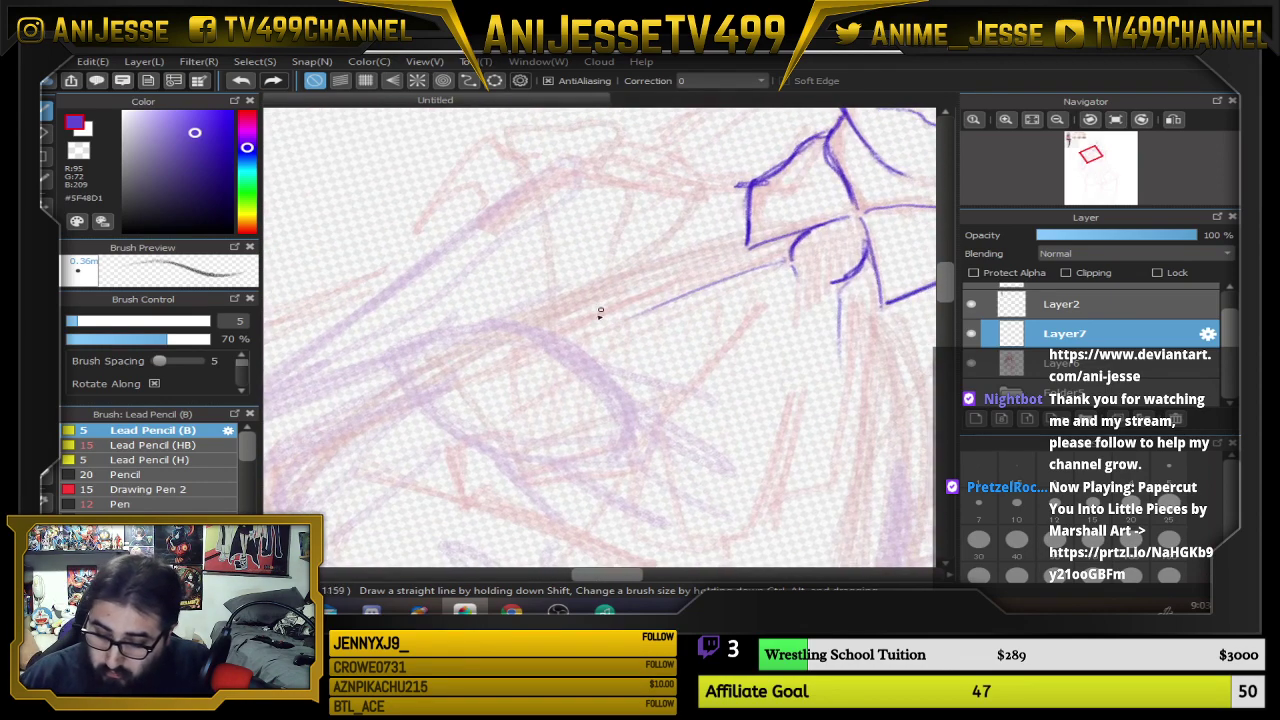
{"action": "mouse_move", "coordinate": [413, 345]}
{"action": "left_mouse_down"}
{"action": "mouse_move", "coordinate": [412, 408]}
{"action": "mouse_move", "coordinate": [527, 320]}
{"action": "mouse_move", "coordinate": [598, 388]}
{"action": "mouse_move", "coordinate": [530, 480]}
{"action": "left_mouse_up"}
{"action": "mouse_move", "coordinate": [418, 380]}
{"action": "left_mouse_down"}
{"action": "mouse_move", "coordinate": [532, 477]}
{"action": "mouse_move", "coordinate": [594, 445]}
{"action": "left_mouse_up"}
{"action": "key", "text": "Up"}
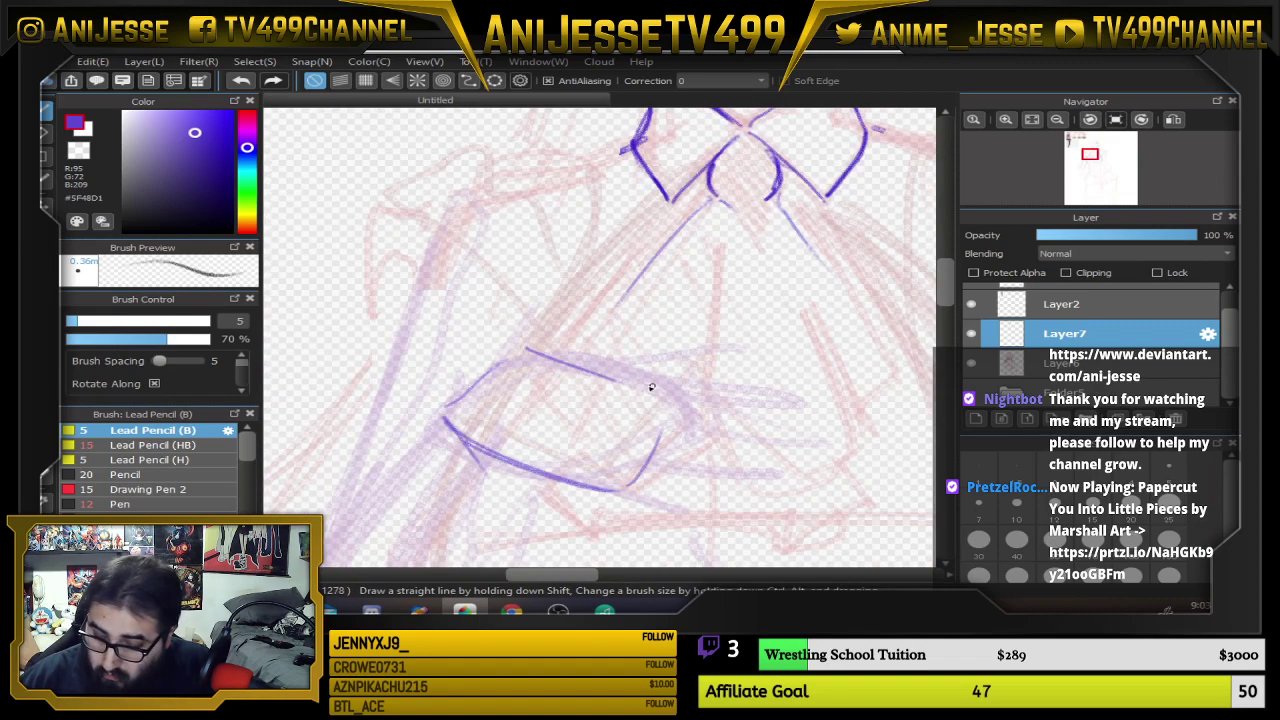
Close the right-hand end of the hand outline with angled strokes and reinforce its lower edge
{"action": "mouse_move", "coordinate": [603, 374]}
{"action": "left_mouse_down"}
{"action": "mouse_move", "coordinate": [658, 380]}
{"action": "mouse_move", "coordinate": [608, 364]}
{"action": "left_mouse_up"}
{"action": "left_click_drag", "start_coordinate": [608, 364], "coordinate": [672, 420]}
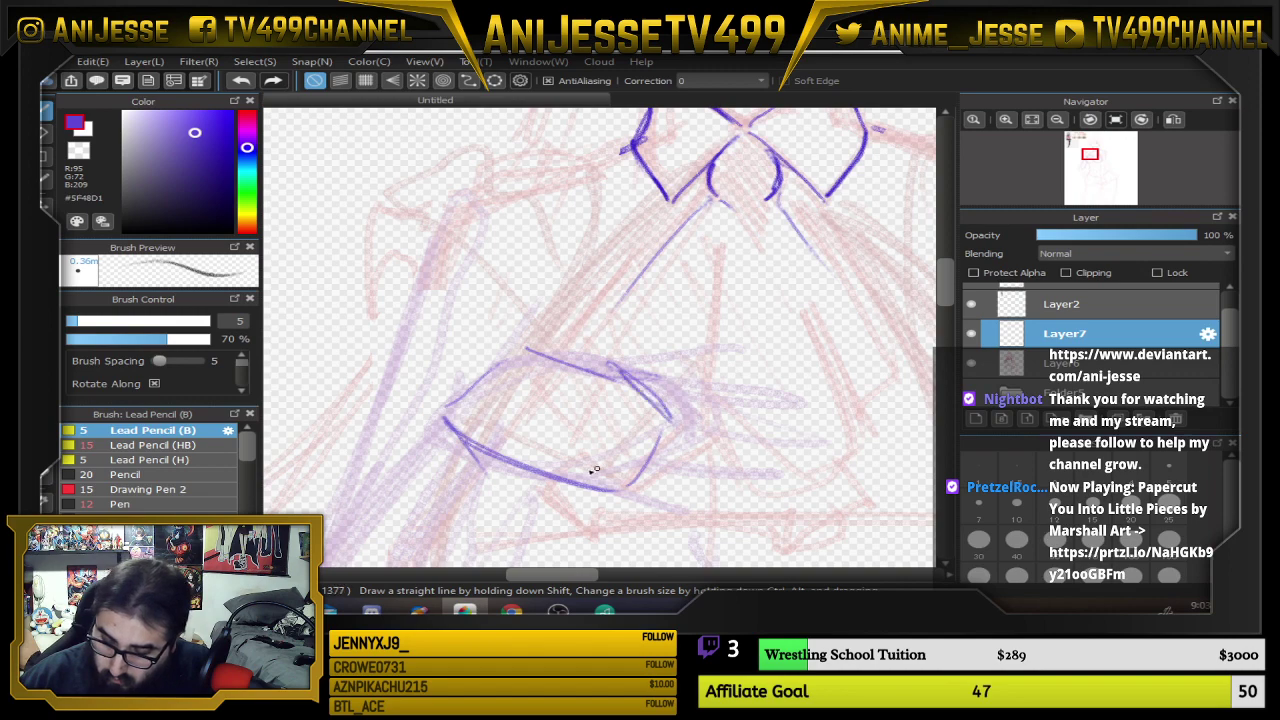
{"action": "mouse_move", "coordinate": [570, 483]}
{"action": "left_mouse_down"}
{"action": "mouse_move", "coordinate": [692, 427]}
{"action": "mouse_move", "coordinate": [620, 472]}
{"action": "left_mouse_up"}
{"action": "mouse_move", "coordinate": [626, 468]}
{"action": "left_mouse_down"}
{"action": "mouse_move", "coordinate": [684, 421]}
{"action": "mouse_move", "coordinate": [654, 400]}
{"action": "left_mouse_up"}
Draw the forearm from the hand's left-hand corner down to the pointed elbow and back up its inner edge
{"action": "left_click_drag", "start_coordinate": [708, 421], "coordinate": [792, 264]}
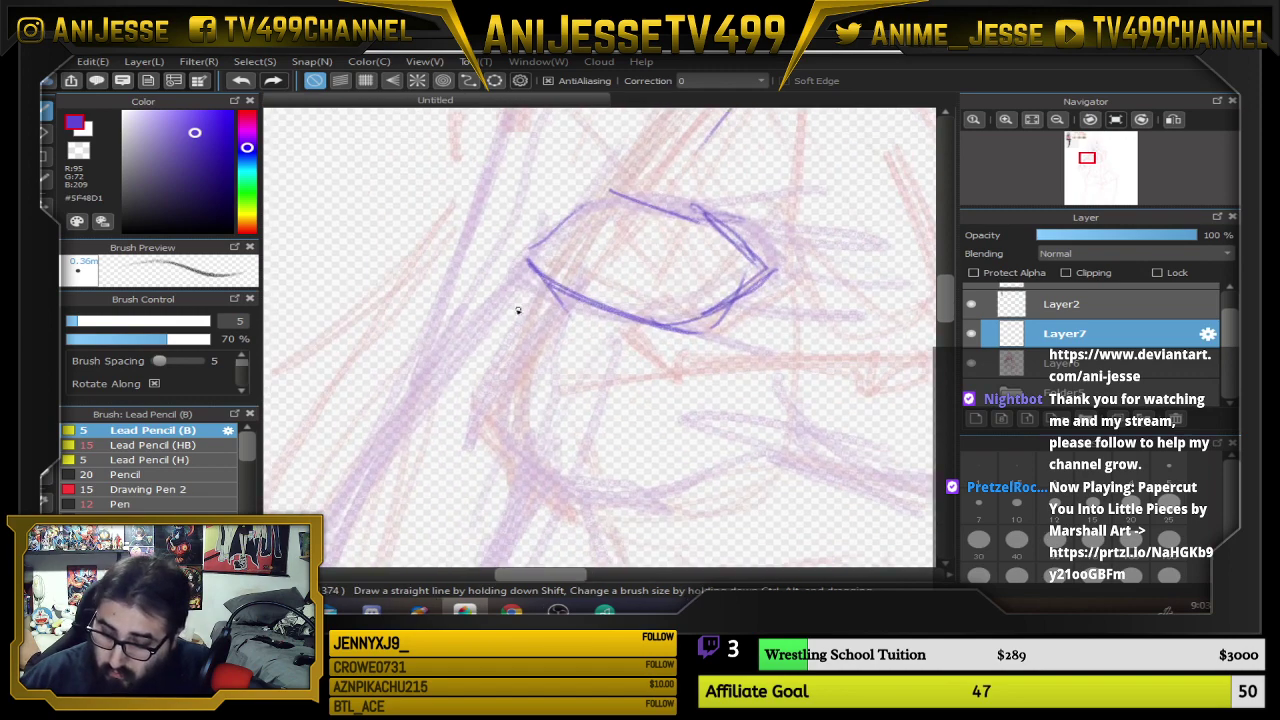
{"action": "mouse_move", "coordinate": [638, 198]}
{"action": "left_mouse_down"}
{"action": "mouse_move", "coordinate": [570, 224]}
{"action": "mouse_move", "coordinate": [466, 336]}
{"action": "left_mouse_up"}
{"action": "left_click_drag", "start_coordinate": [540, 244], "coordinate": [386, 450]}
{"action": "left_click_drag", "start_coordinate": [622, 317], "coordinate": [722, 120]}
{"action": "mouse_move", "coordinate": [534, 177]}
{"action": "left_mouse_down"}
{"action": "mouse_move", "coordinate": [438, 336]}
{"action": "mouse_move", "coordinate": [416, 422]}
{"action": "left_mouse_up"}
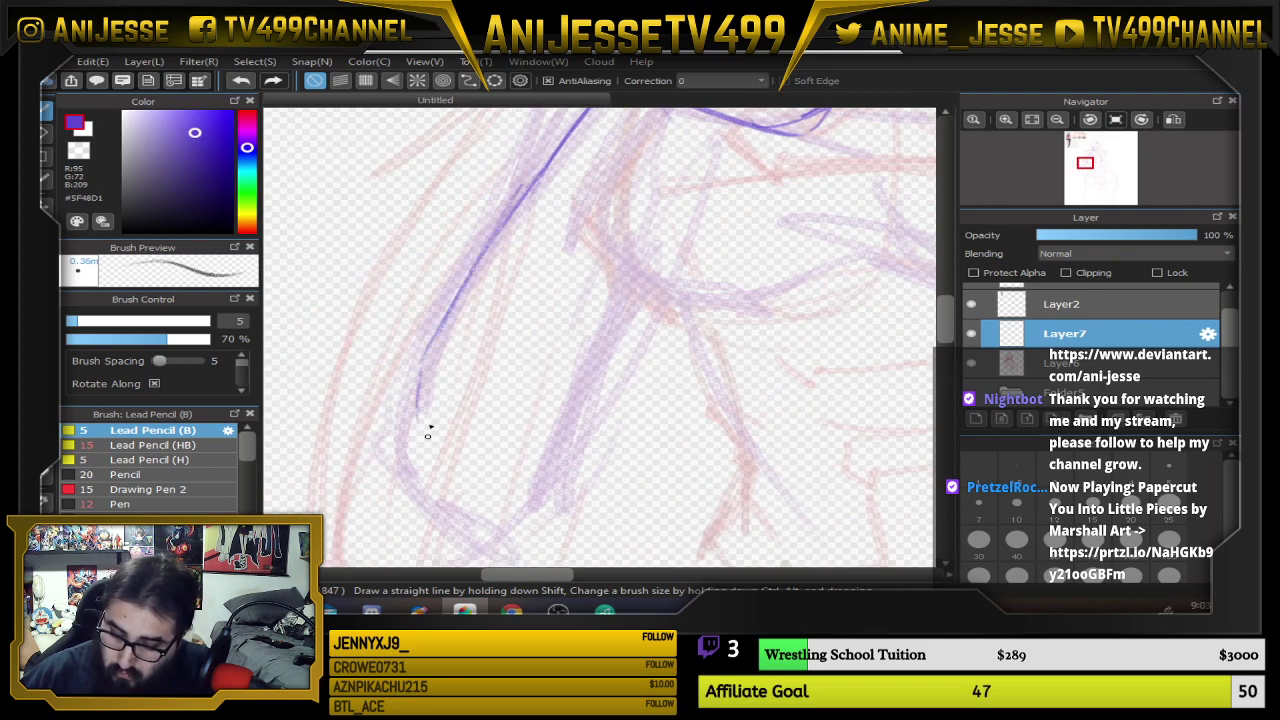
{"action": "mouse_move", "coordinate": [422, 364]}
{"action": "left_mouse_down"}
{"action": "mouse_move", "coordinate": [417, 458]}
{"action": "mouse_move", "coordinate": [405, 435]}
{"action": "mouse_move", "coordinate": [443, 517]}
{"action": "mouse_move", "coordinate": [488, 530]}
{"action": "mouse_move", "coordinate": [515, 505]}
{"action": "mouse_move", "coordinate": [476, 528]}
{"action": "mouse_move", "coordinate": [580, 435]}
{"action": "mouse_move", "coordinate": [620, 292]}
{"action": "left_mouse_up"}
{"action": "mouse_move", "coordinate": [547, 456]}
{"action": "left_mouse_down"}
{"action": "mouse_move", "coordinate": [590, 382]}
{"action": "mouse_move", "coordinate": [628, 265]}
{"action": "left_mouse_up"}
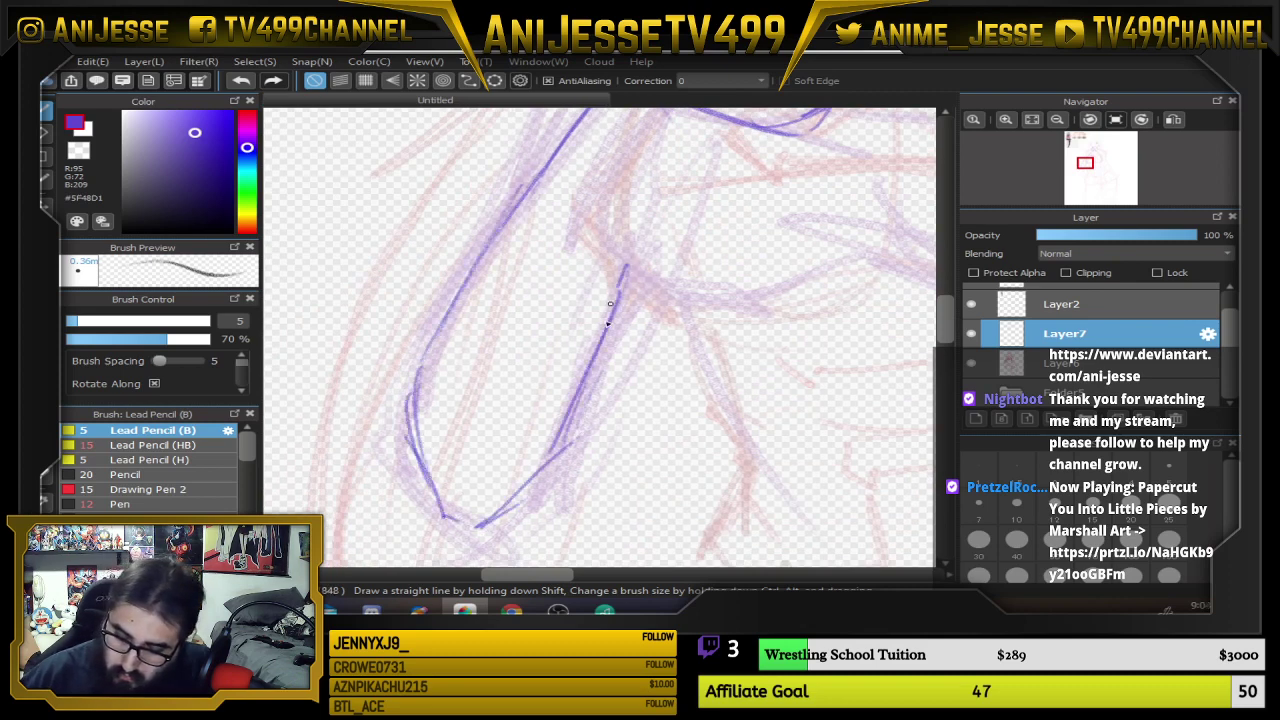
{"action": "mouse_move", "coordinate": [607, 322]}
{"action": "left_mouse_down"}
{"action": "mouse_move", "coordinate": [555, 466]}
{"action": "mouse_move", "coordinate": [481, 528]}
{"action": "mouse_move", "coordinate": [446, 516]}
{"action": "mouse_move", "coordinate": [409, 374]}
{"action": "left_mouse_up"}
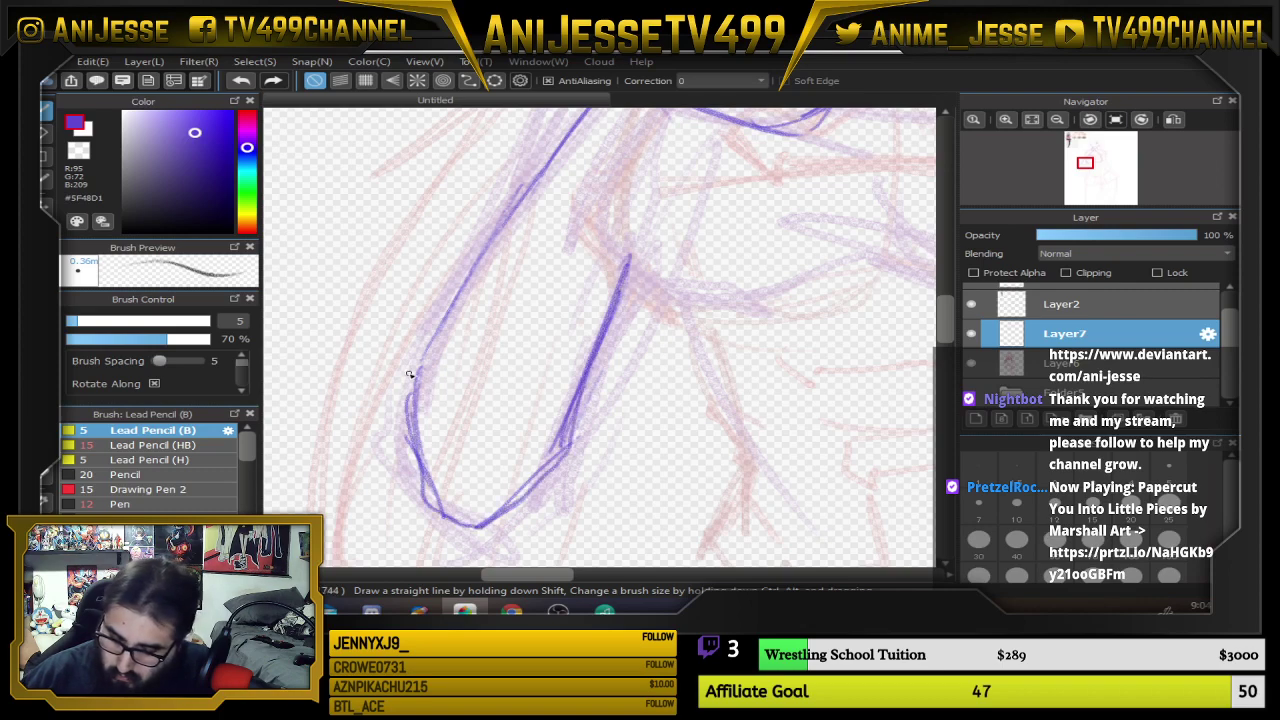
Draw the outer contour of the upper arm from the elbow up to the left-hand shoulder
{"action": "mouse_move", "coordinate": [413, 461]}
{"action": "left_mouse_down"}
{"action": "mouse_move", "coordinate": [515, 179]}
{"action": "mouse_move", "coordinate": [484, 377]}
{"action": "left_mouse_up"}
{"action": "left_click_drag", "start_coordinate": [358, 504], "coordinate": [472, 285]}
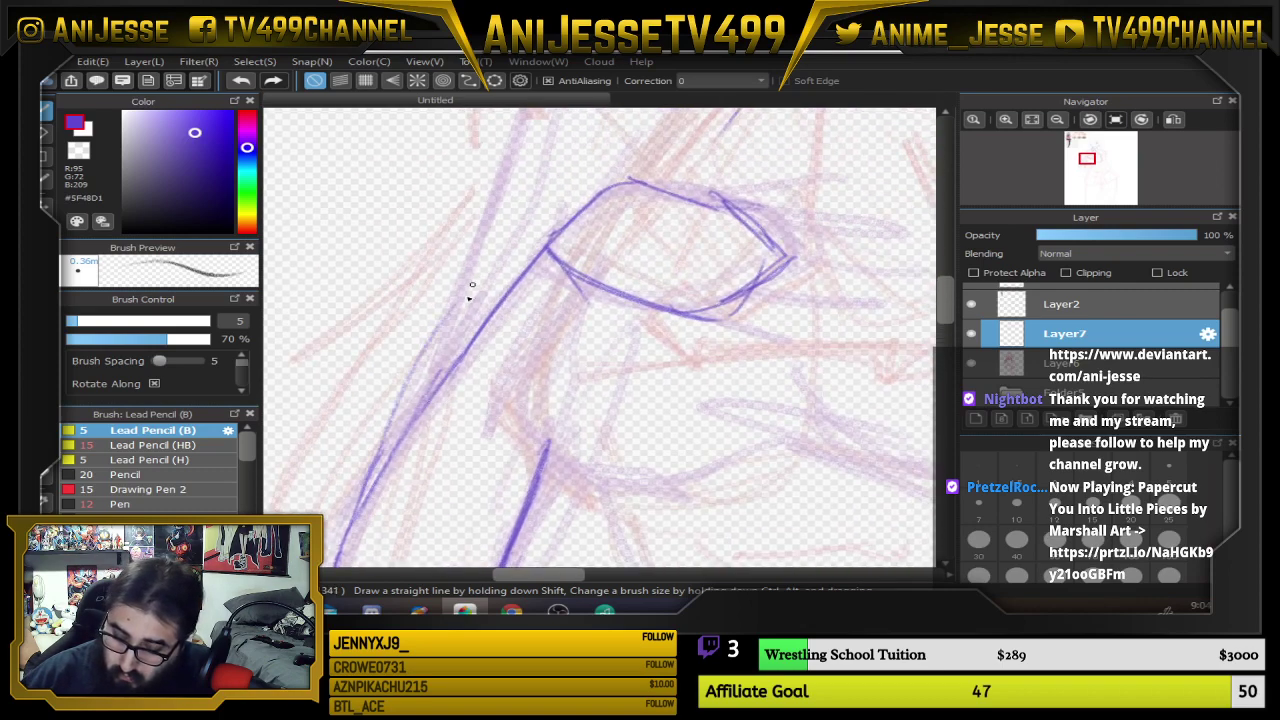
{"action": "left_click_drag", "start_coordinate": [385, 431], "coordinate": [466, 249]}
{"action": "left_click_drag", "start_coordinate": [570, 150], "coordinate": [512, 291]}
{"action": "left_click_drag", "start_coordinate": [404, 424], "coordinate": [482, 234]}
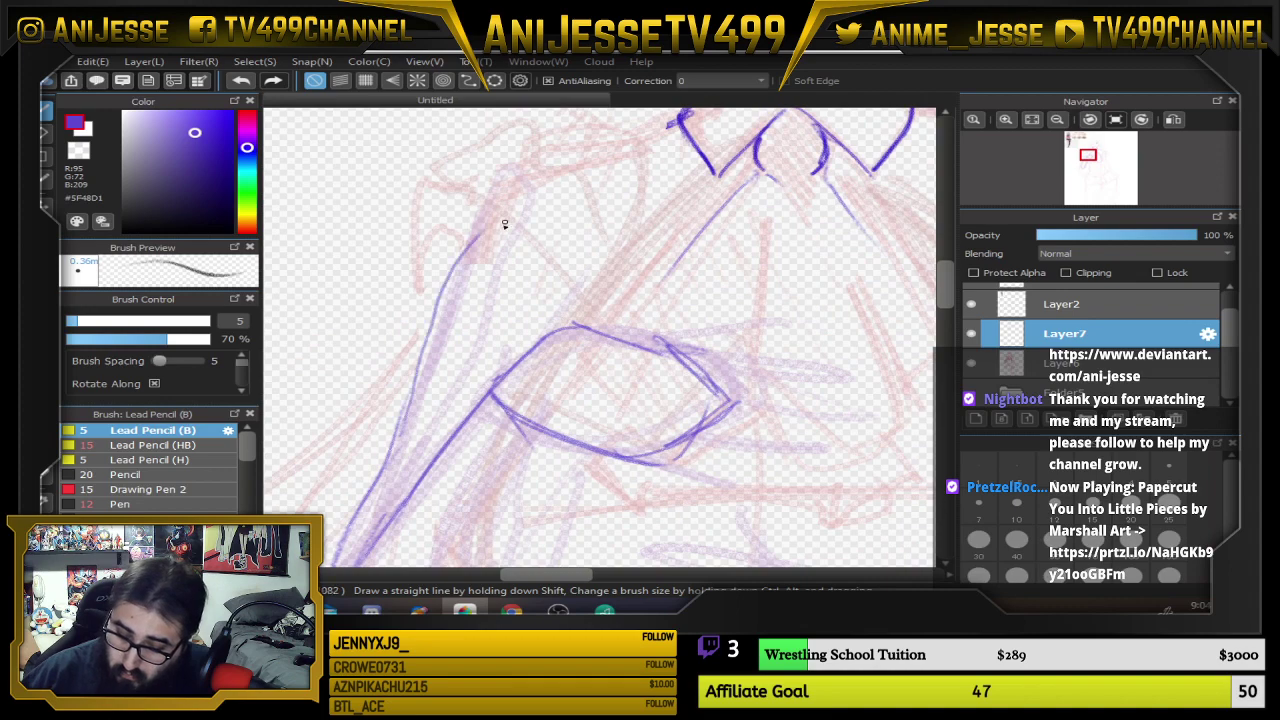
{"action": "mouse_move", "coordinate": [440, 318]}
{"action": "left_mouse_down"}
{"action": "mouse_move", "coordinate": [513, 209]}
{"action": "mouse_move", "coordinate": [437, 333]}
{"action": "mouse_move", "coordinate": [423, 386]}
{"action": "left_mouse_up"}
Draw the left-hand shoulder line up to the collar and add another stroke along the upper arm's top contour
{"action": "left_click_drag", "start_coordinate": [528, 192], "coordinate": [618, 158]}
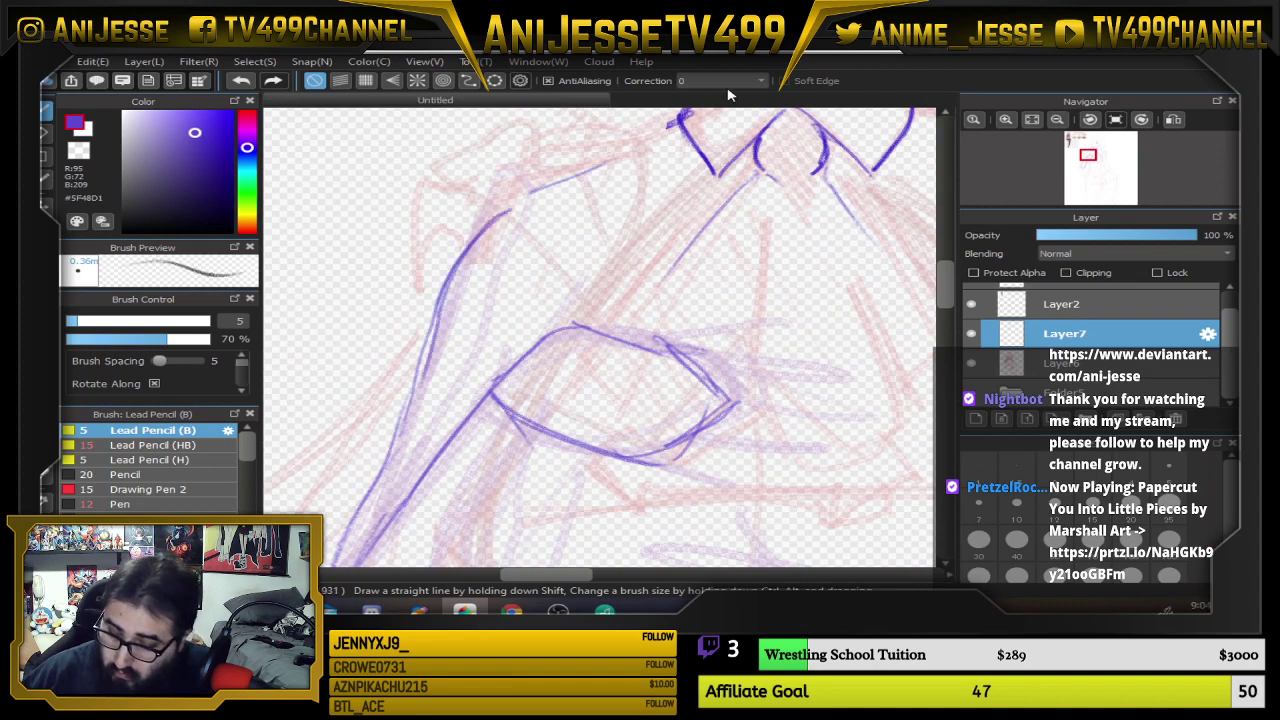
{"action": "left_click_drag", "start_coordinate": [750, 211], "coordinate": [620, 350]}
{"action": "mouse_move", "coordinate": [541, 261]}
{"action": "left_mouse_down"}
{"action": "mouse_move", "coordinate": [466, 293]}
{"action": "mouse_move", "coordinate": [644, 245]}
{"action": "left_mouse_up"}
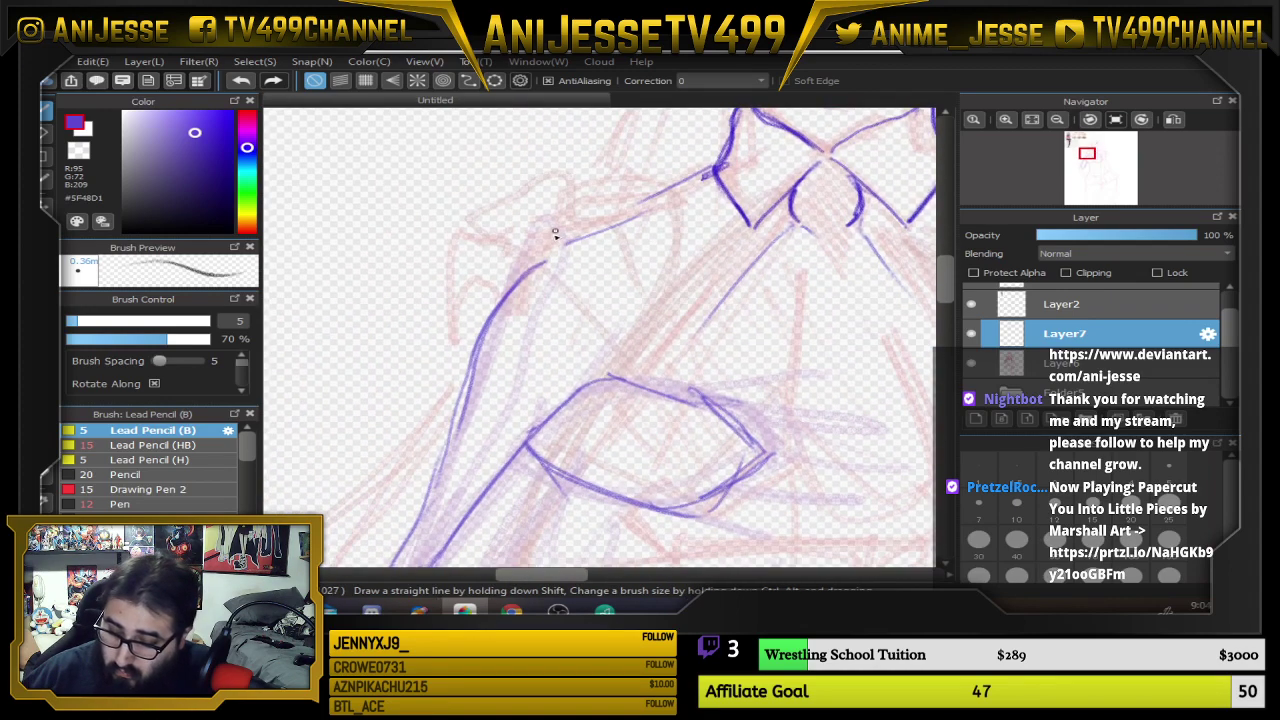
{"action": "mouse_move", "coordinate": [529, 251]}
{"action": "left_mouse_down"}
{"action": "mouse_move", "coordinate": [510, 282]}
{"action": "mouse_move", "coordinate": [476, 355]}
{"action": "left_mouse_up"}
Erase the top of the upper arm contour and redraw it with the pencil at size 10
{"action": "key", "text": "e"}
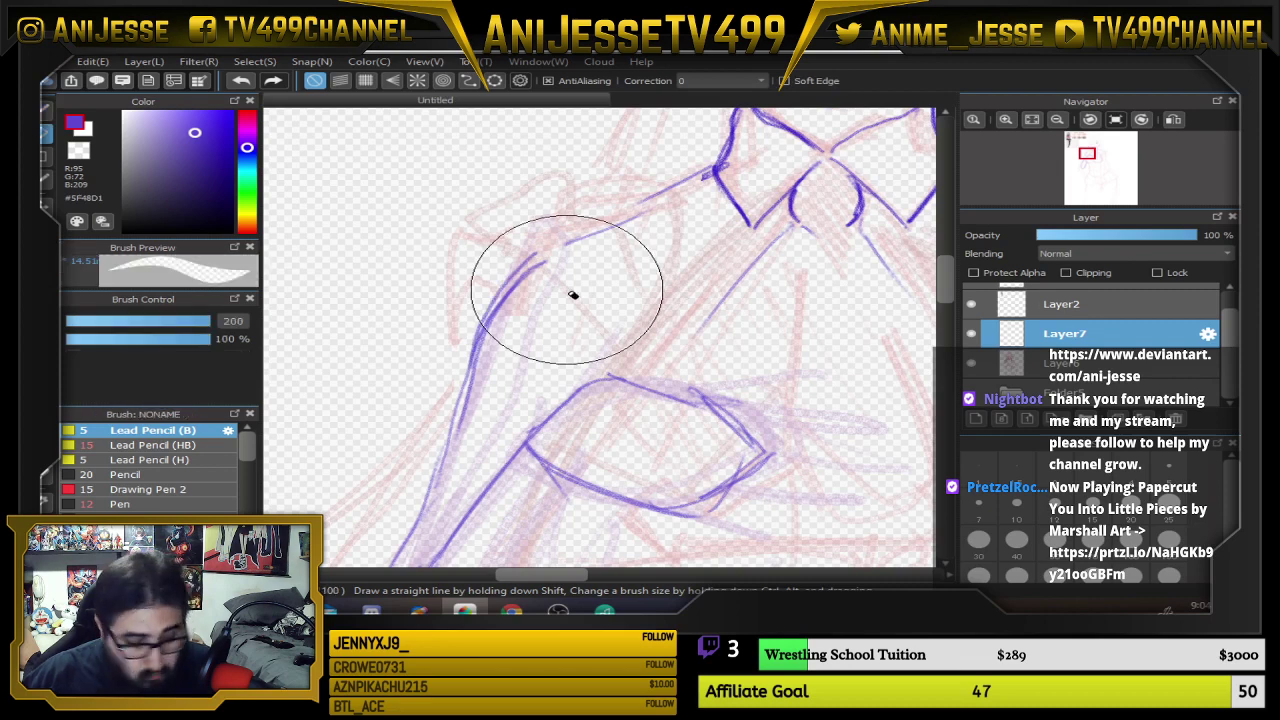
{"action": "mouse_move", "coordinate": [572, 295]}
{"action": "left_mouse_down"}
{"action": "mouse_move", "coordinate": [574, 263]}
{"action": "mouse_move", "coordinate": [525, 322]}
{"action": "mouse_move", "coordinate": [523, 286]}
{"action": "left_mouse_up"}
{"action": "key", "text": "b"}
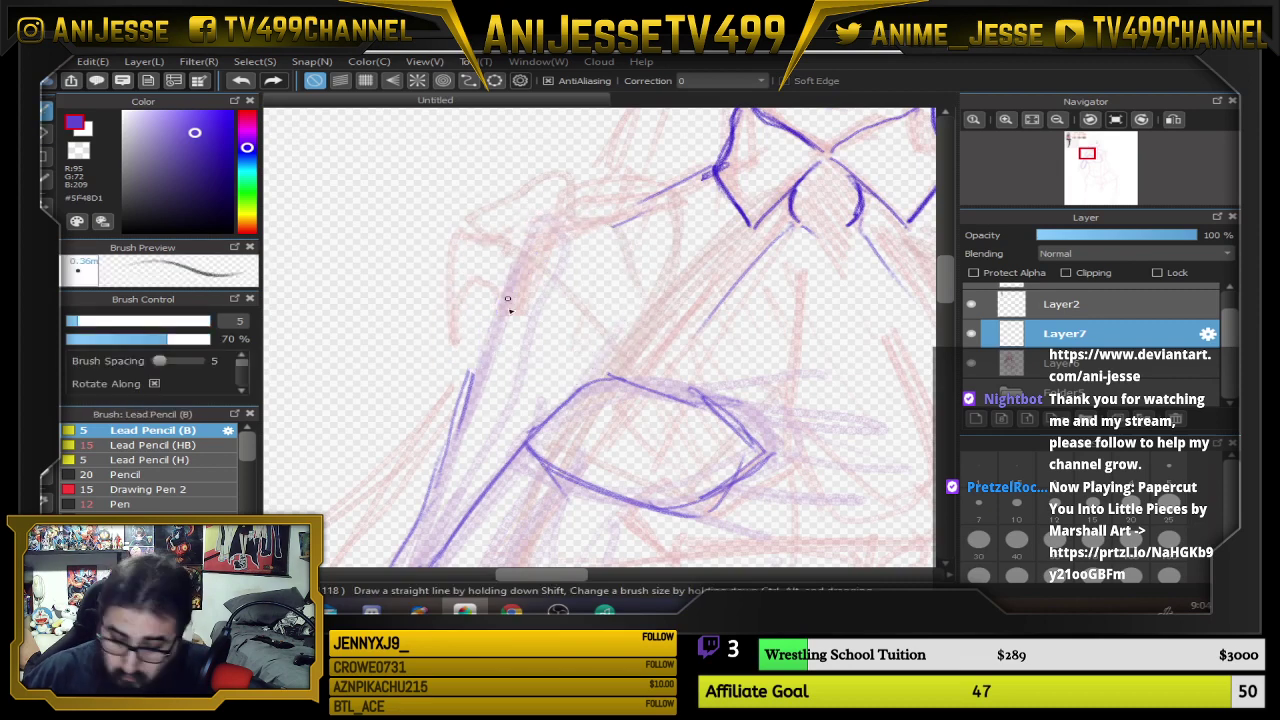
{"action": "mouse_move", "coordinate": [457, 410]}
{"action": "left_mouse_down"}
{"action": "mouse_move", "coordinate": [488, 306]}
{"action": "mouse_move", "coordinate": [530, 256]}
{"action": "mouse_move", "coordinate": [472, 365]}
{"action": "mouse_move", "coordinate": [432, 505]}
{"action": "left_mouse_up"}
{"action": "left_click", "coordinate": [1017, 510]}
{"action": "left_click_drag", "start_coordinate": [504, 284], "coordinate": [438, 469]}
{"action": "left_click_drag", "start_coordinate": [462, 396], "coordinate": [425, 500]}
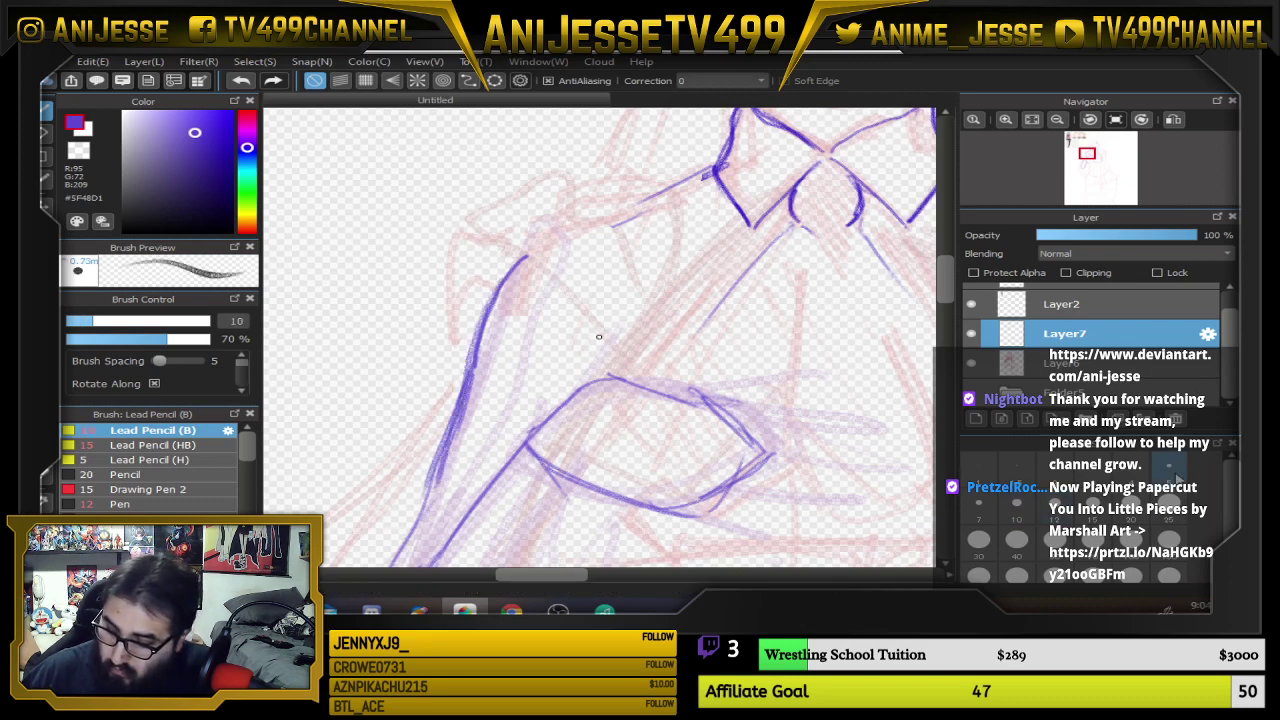
Erase the middle of the upper arm contour and the wrist corner, and redraw both with the pencil at size 7
{"action": "left_click", "coordinate": [980, 511]}
{"action": "key", "text": "e"}
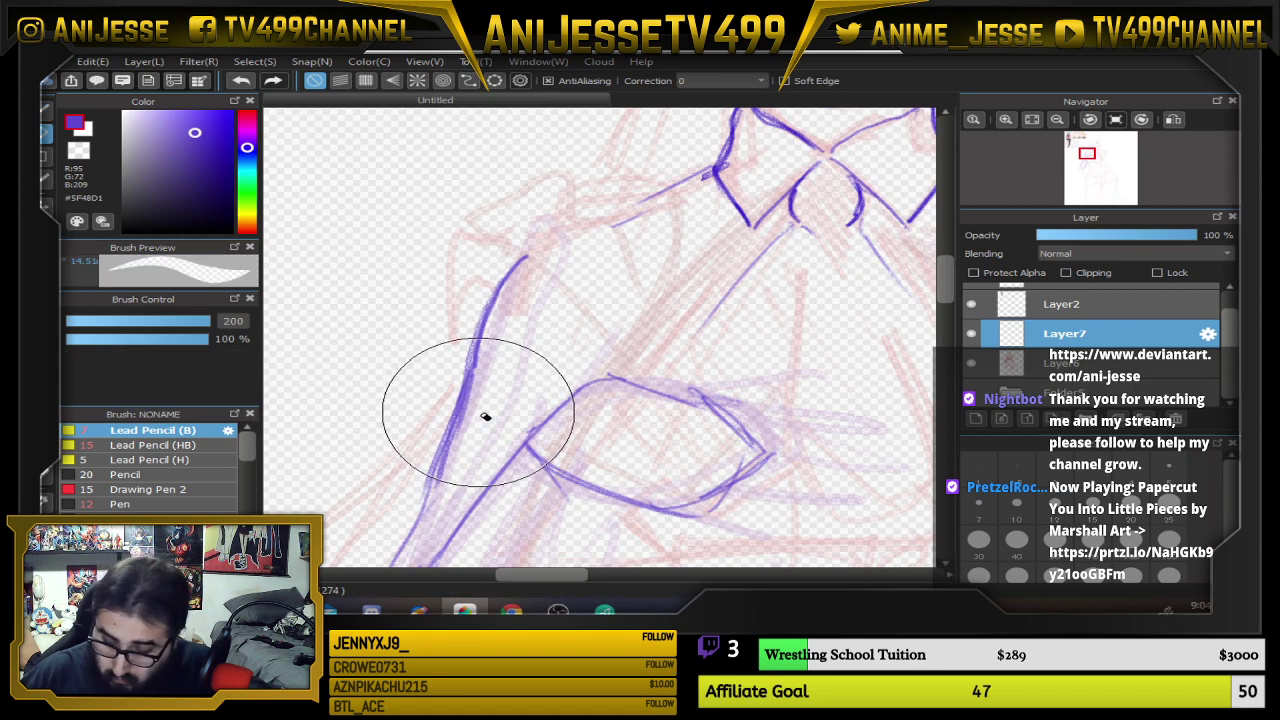
{"action": "left_click_drag", "start_coordinate": [480, 412], "coordinate": [474, 450]}
{"action": "key", "text": "b"}
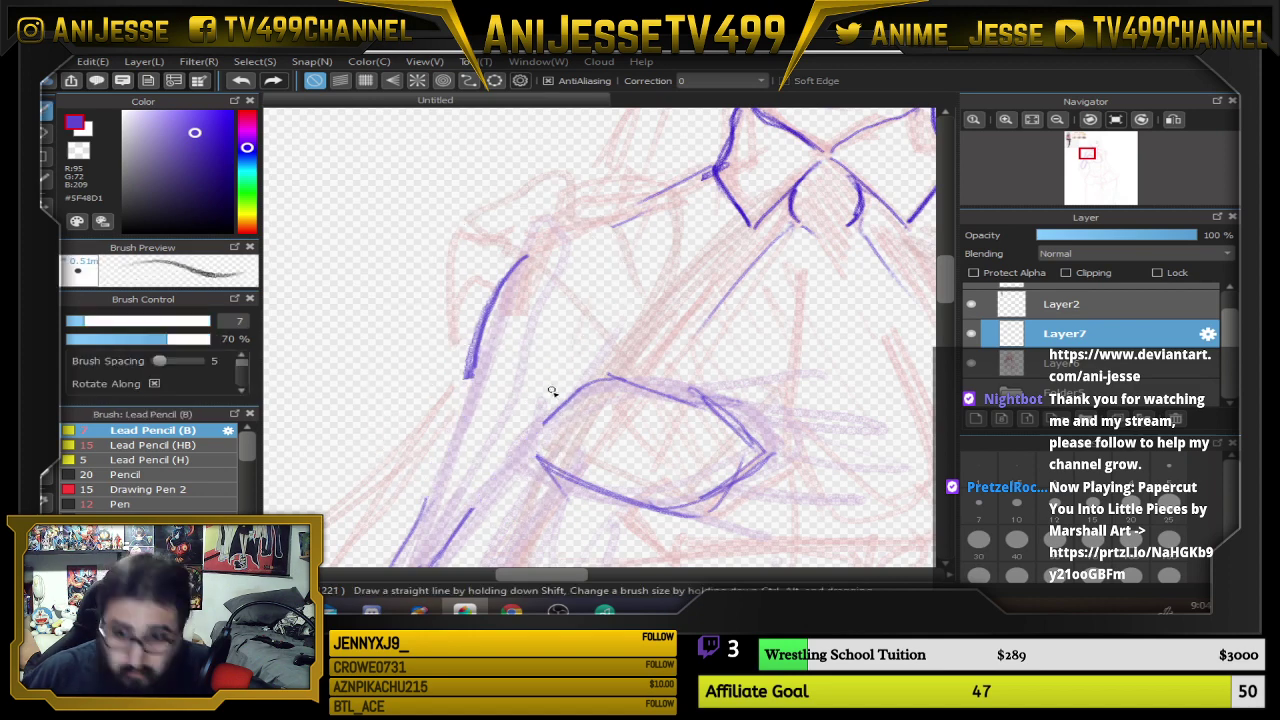
{"action": "mouse_move", "coordinate": [566, 402]}
{"action": "left_mouse_down"}
{"action": "mouse_move", "coordinate": [459, 529]}
{"action": "mouse_move", "coordinate": [532, 438]}
{"action": "mouse_move", "coordinate": [490, 496]}
{"action": "left_mouse_up"}
{"action": "mouse_move", "coordinate": [481, 344]}
{"action": "left_mouse_down"}
{"action": "mouse_move", "coordinate": [464, 403]}
{"action": "mouse_move", "coordinate": [476, 349]}
{"action": "mouse_move", "coordinate": [426, 499]}
{"action": "left_mouse_up"}
Redraw the upper arm and inner forearm contours down the left-hand arm and round off the elbow
{"action": "left_click_drag", "start_coordinate": [488, 448], "coordinate": [582, 207]}
{"action": "mouse_move", "coordinate": [562, 116]}
{"action": "left_mouse_down"}
{"action": "mouse_move", "coordinate": [499, 302]}
{"action": "mouse_move", "coordinate": [430, 444]}
{"action": "left_mouse_up"}
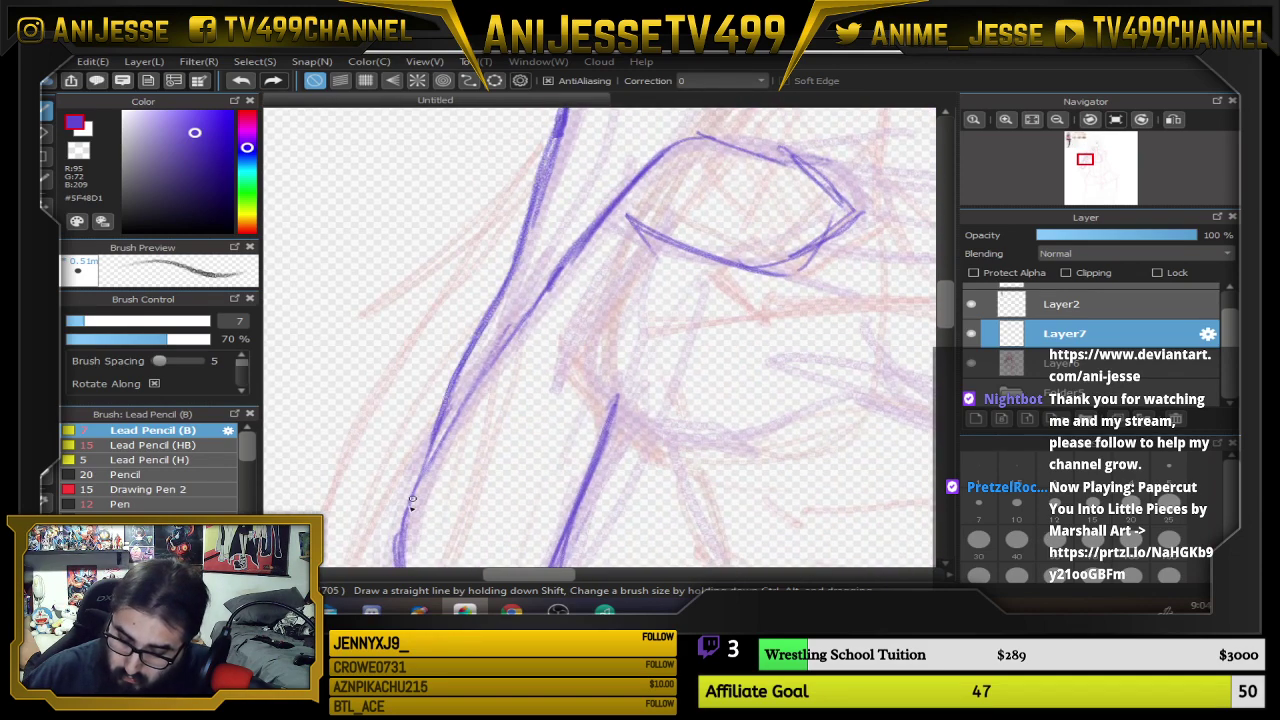
{"action": "left_click_drag", "start_coordinate": [495, 350], "coordinate": [434, 456]}
{"action": "left_click_drag", "start_coordinate": [614, 389], "coordinate": [656, 234]}
{"action": "mouse_move", "coordinate": [486, 248]}
{"action": "left_mouse_down"}
{"action": "mouse_move", "coordinate": [450, 355]}
{"action": "mouse_move", "coordinate": [445, 470]}
{"action": "mouse_move", "coordinate": [462, 500]}
{"action": "left_mouse_up"}
{"action": "mouse_move", "coordinate": [472, 438]}
{"action": "left_mouse_down"}
{"action": "mouse_move", "coordinate": [470, 495]}
{"action": "mouse_move", "coordinate": [540, 512]}
{"action": "left_mouse_up"}
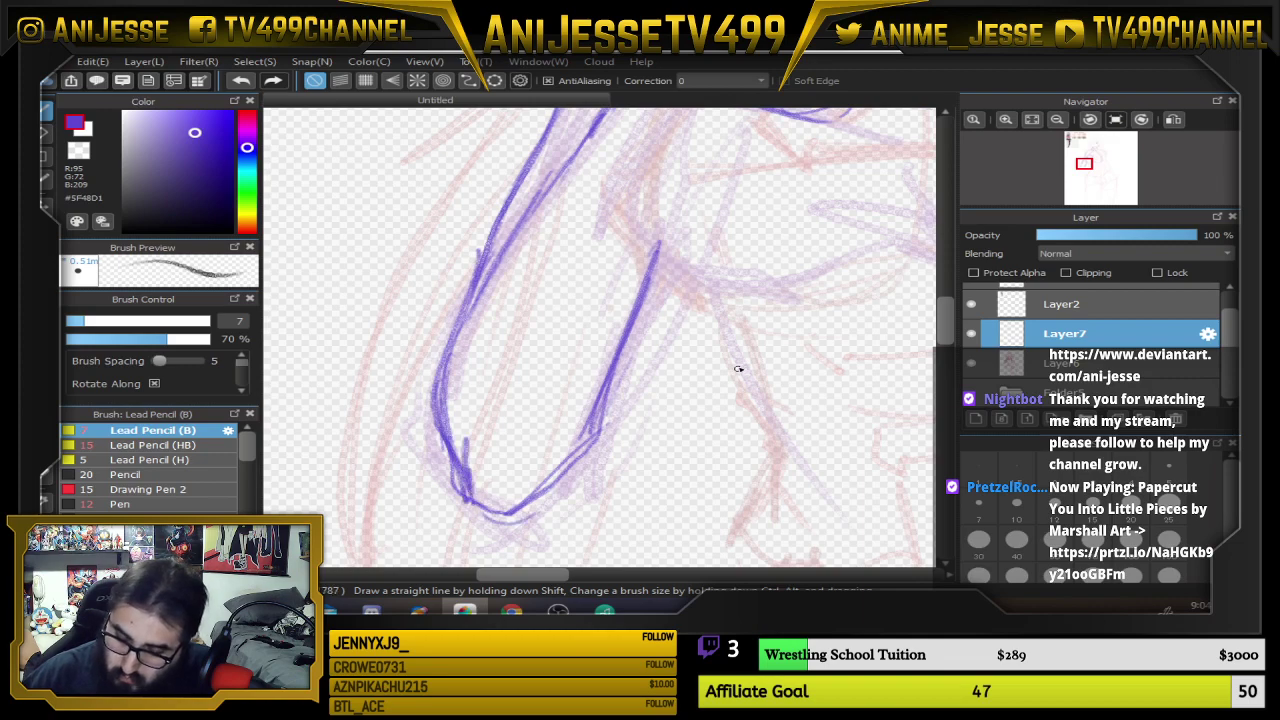
Draw the left-hand shoulder line to the collar and outline the ruffled sleeve edge around the upper arm
{"action": "scroll", "coordinate": [725, 358], "scroll_direction": "down", "scroll_amount": 3}
{"action": "left_click_drag", "start_coordinate": [703, 320], "coordinate": [391, 503]}
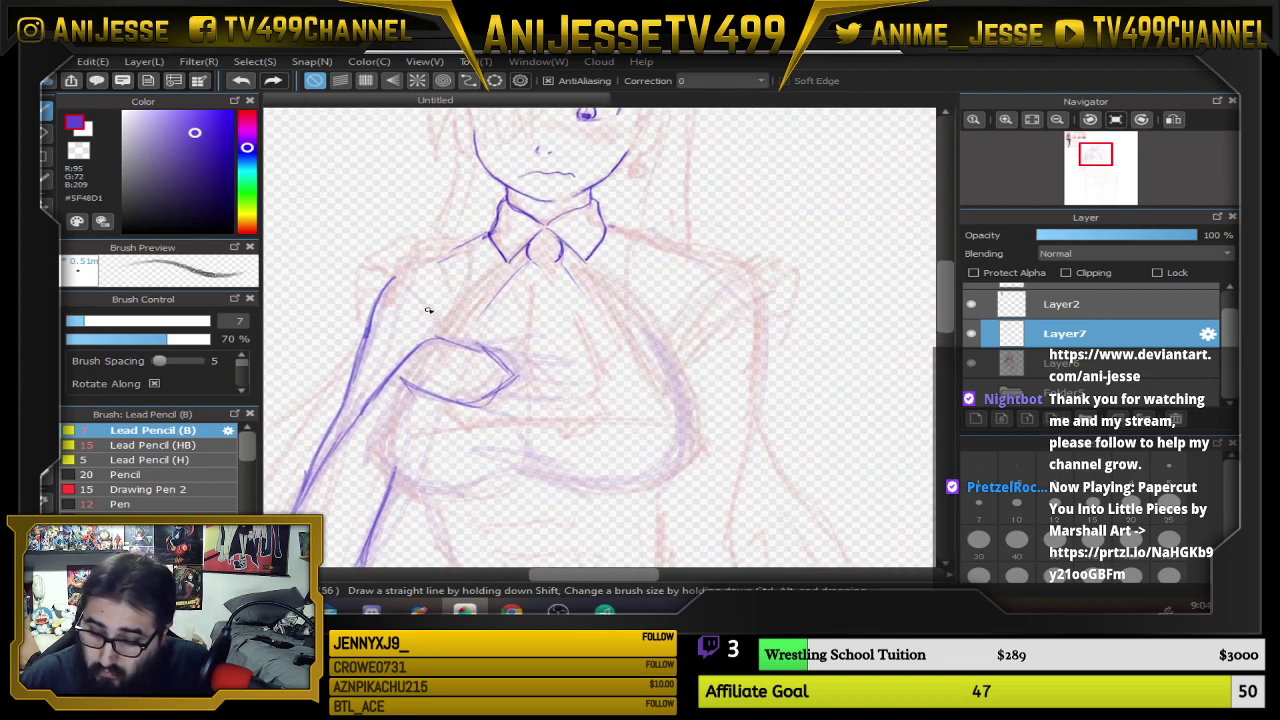
{"action": "scroll", "coordinate": [428, 303], "scroll_direction": "up", "scroll_amount": 1}
{"action": "mouse_move", "coordinate": [369, 263]}
{"action": "left_mouse_down"}
{"action": "mouse_move", "coordinate": [412, 320]}
{"action": "mouse_move", "coordinate": [356, 305]}
{"action": "mouse_move", "coordinate": [343, 287]}
{"action": "mouse_move", "coordinate": [397, 223]}
{"action": "mouse_move", "coordinate": [513, 210]}
{"action": "mouse_move", "coordinate": [411, 218]}
{"action": "left_mouse_up"}
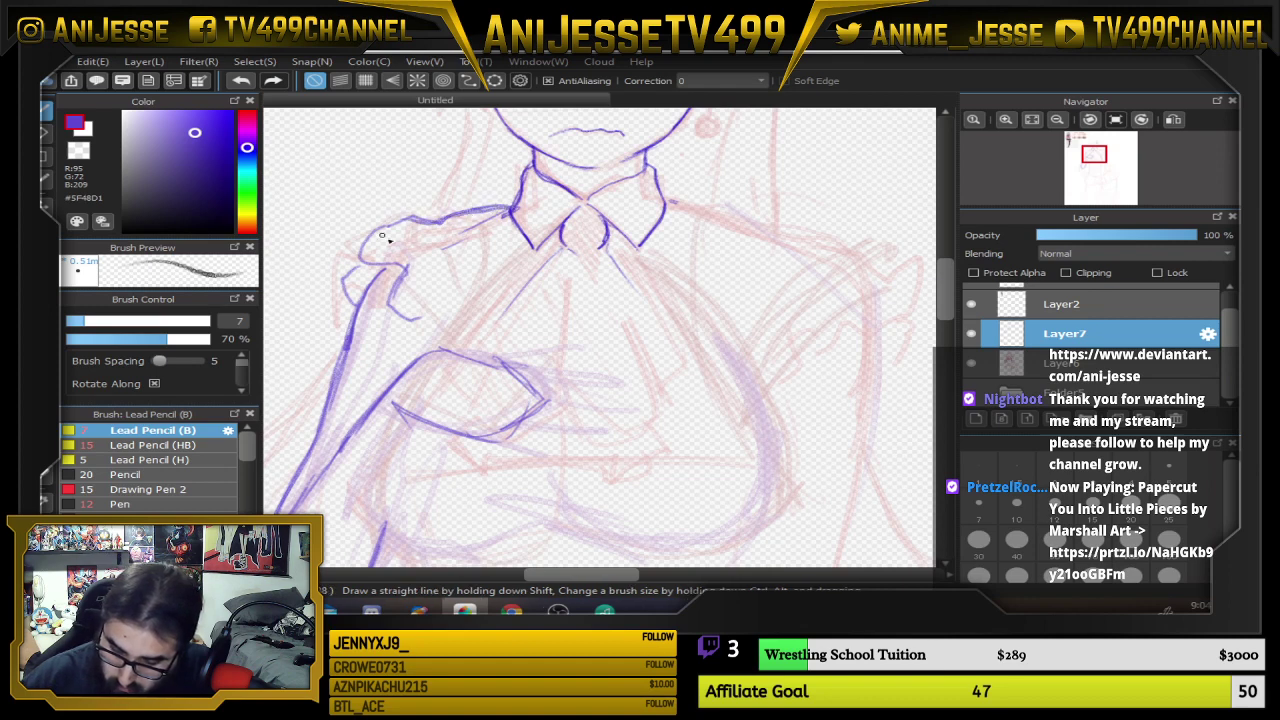
{"action": "left_click_drag", "start_coordinate": [418, 316], "coordinate": [422, 355]}
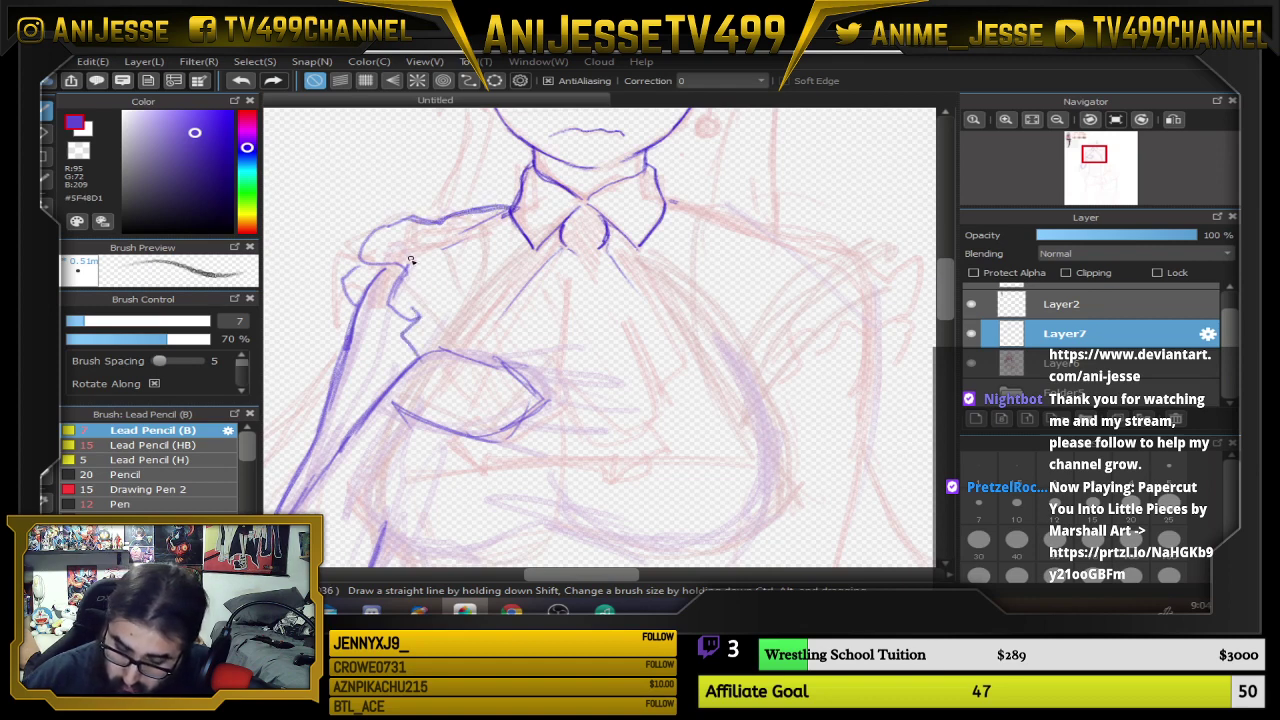
{"action": "left_click_drag", "start_coordinate": [407, 249], "coordinate": [410, 264]}
{"action": "mouse_move", "coordinate": [357, 304]}
{"action": "left_mouse_down"}
{"action": "mouse_move", "coordinate": [343, 288]}
{"action": "mouse_move", "coordinate": [365, 255]}
{"action": "left_mouse_up"}
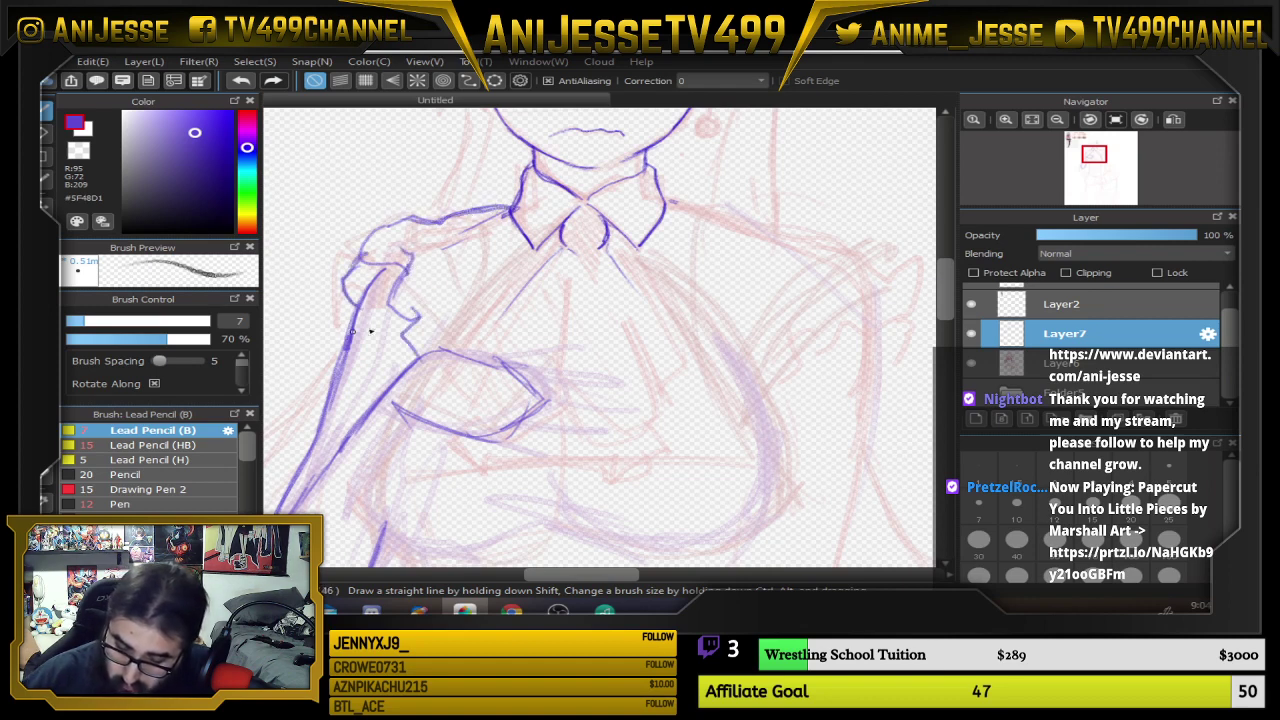
Draw the right-hand shoulder line outward from the collar
{"action": "mouse_move", "coordinate": [770, 322]}
{"action": "left_mouse_down"}
{"action": "mouse_move", "coordinate": [714, 374]}
{"action": "mouse_move", "coordinate": [670, 354]}
{"action": "left_mouse_up"}
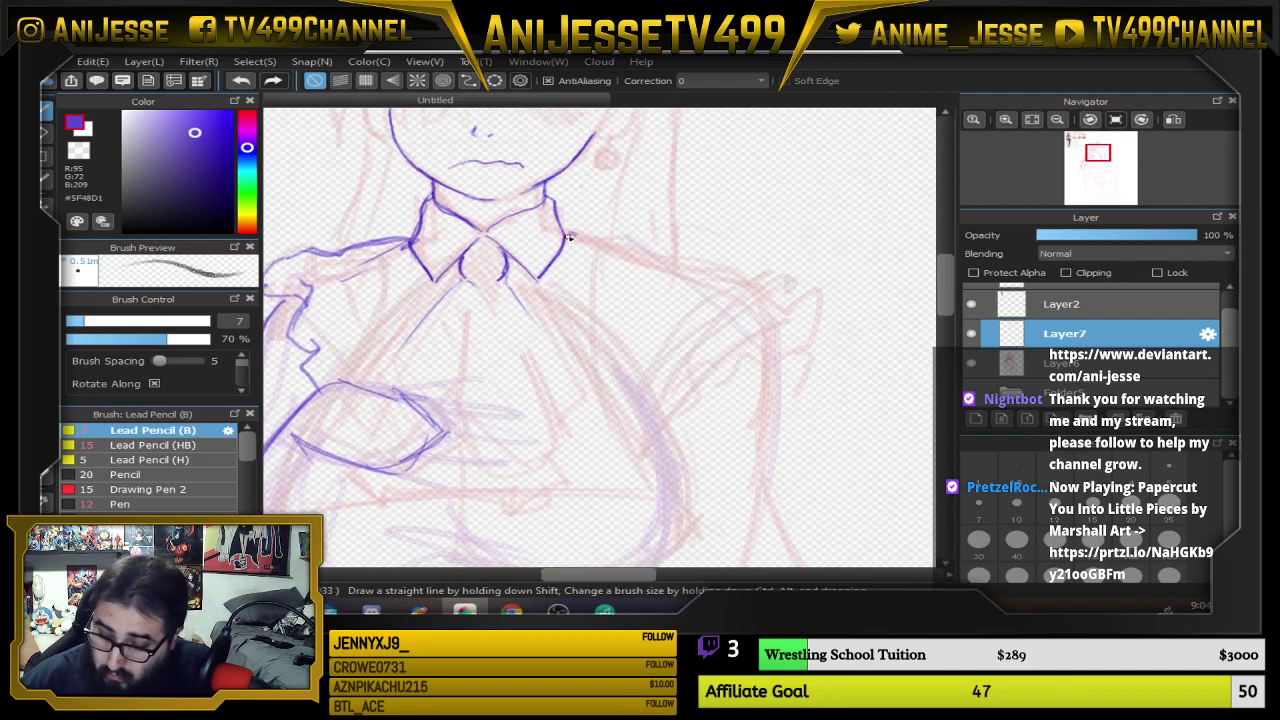
{"action": "mouse_move", "coordinate": [568, 236]}
{"action": "left_mouse_down"}
{"action": "mouse_move", "coordinate": [654, 257]}
{"action": "mouse_move", "coordinate": [643, 253]}
{"action": "mouse_move", "coordinate": [711, 252]}
{"action": "mouse_move", "coordinate": [753, 273]}
{"action": "left_mouse_up"}
{"action": "left_click_drag", "start_coordinate": [753, 273], "coordinate": [612, 243]}
Draw the left-hand chest contour curving from the wrist past the forearm, and add a short crease above the hand
{"action": "scroll", "coordinate": [570, 268], "scroll_direction": "down", "scroll_amount": 2}
{"action": "scroll", "coordinate": [550, 300], "scroll_direction": "down", "scroll_amount": 2}
{"action": "left_click_drag", "start_coordinate": [540, 311], "coordinate": [517, 326]}
{"action": "scroll", "coordinate": [505, 337], "scroll_direction": "up", "scroll_amount": 5}
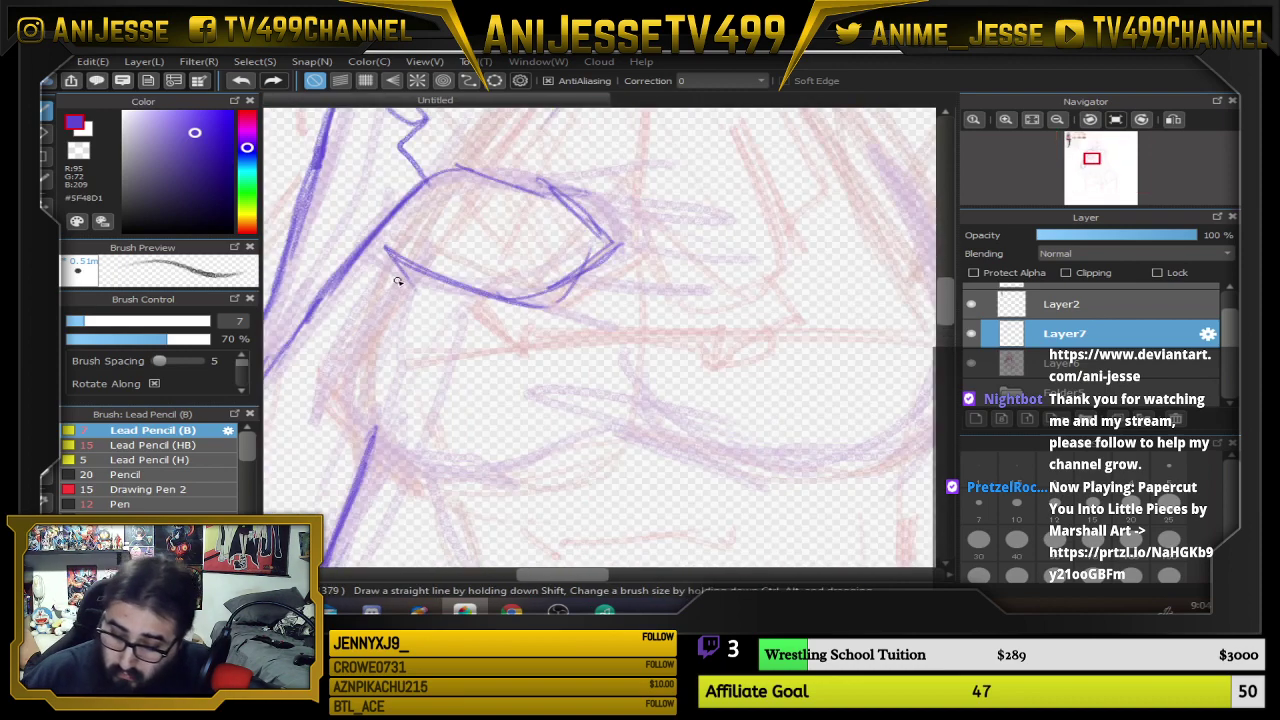
{"action": "left_click_drag", "start_coordinate": [415, 262], "coordinate": [354, 325]}
{"action": "mouse_move", "coordinate": [404, 258]}
{"action": "left_mouse_down"}
{"action": "mouse_move", "coordinate": [368, 306]}
{"action": "mouse_move", "coordinate": [387, 436]}
{"action": "left_mouse_up"}
{"action": "mouse_move", "coordinate": [347, 382]}
{"action": "left_mouse_down"}
{"action": "mouse_move", "coordinate": [470, 462]}
{"action": "mouse_move", "coordinate": [344, 383]}
{"action": "mouse_move", "coordinate": [401, 260]}
{"action": "mouse_move", "coordinate": [364, 434]}
{"action": "mouse_move", "coordinate": [349, 356]}
{"action": "left_mouse_up"}
{"action": "left_click_drag", "start_coordinate": [495, 112], "coordinate": [452, 318]}
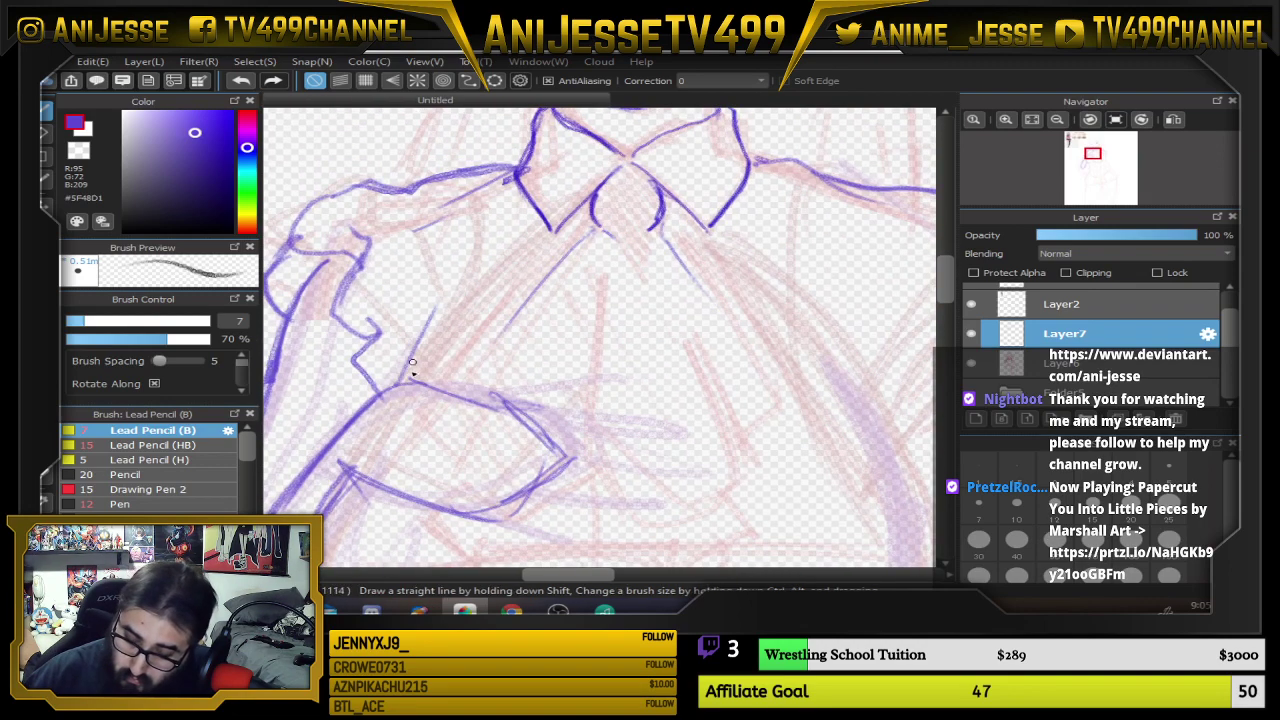
{"action": "left_click_drag", "start_coordinate": [732, 374], "coordinate": [721, 155]}
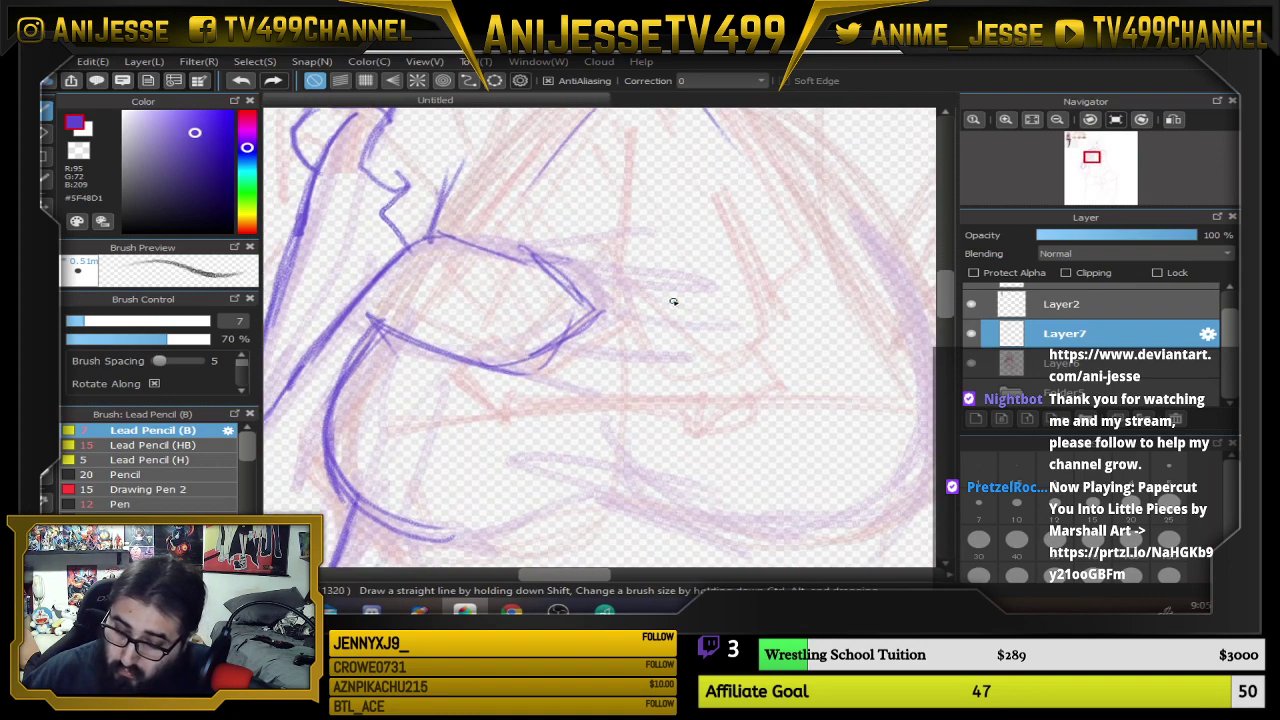
Draw the underside of the chest from the left-hand contour across the centre to the right-hand side
{"action": "left_click_drag", "start_coordinate": [511, 419], "coordinate": [451, 259]}
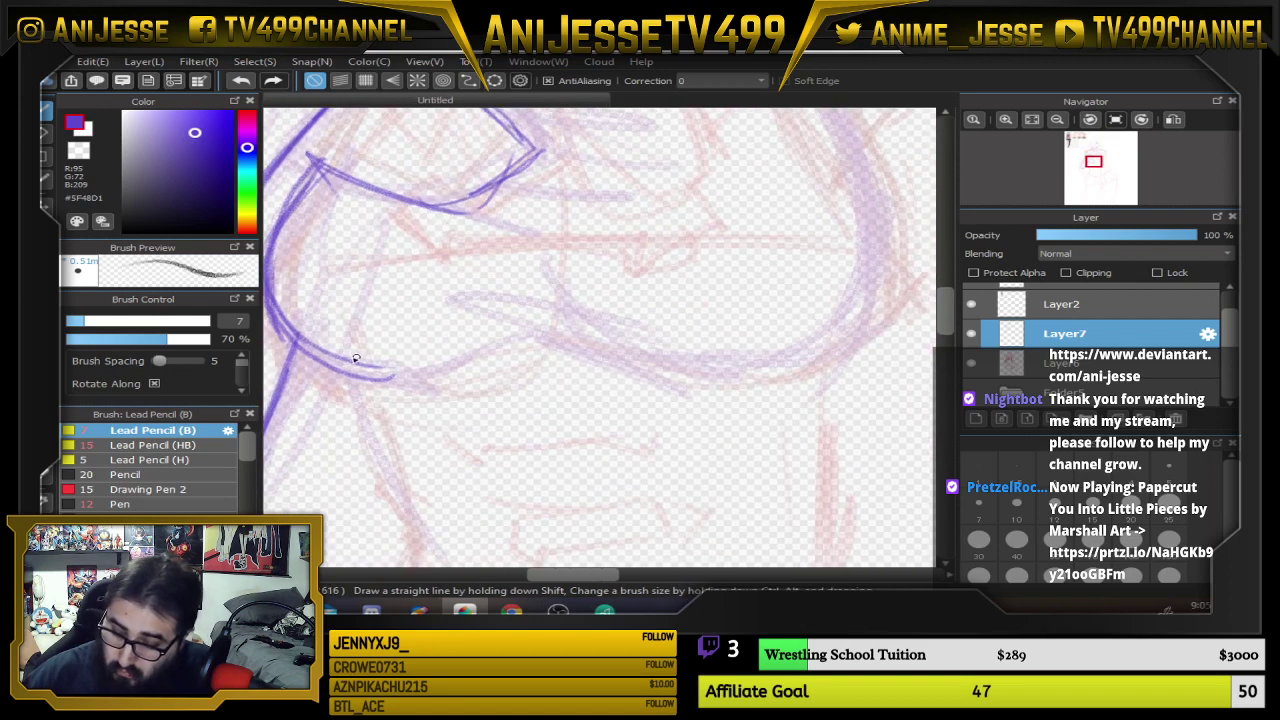
{"action": "left_click_drag", "start_coordinate": [367, 375], "coordinate": [548, 356]}
{"action": "mouse_move", "coordinate": [563, 348]}
{"action": "left_mouse_down"}
{"action": "mouse_move", "coordinate": [690, 366]}
{"action": "mouse_move", "coordinate": [660, 363]}
{"action": "mouse_move", "coordinate": [571, 217]}
{"action": "left_mouse_up"}
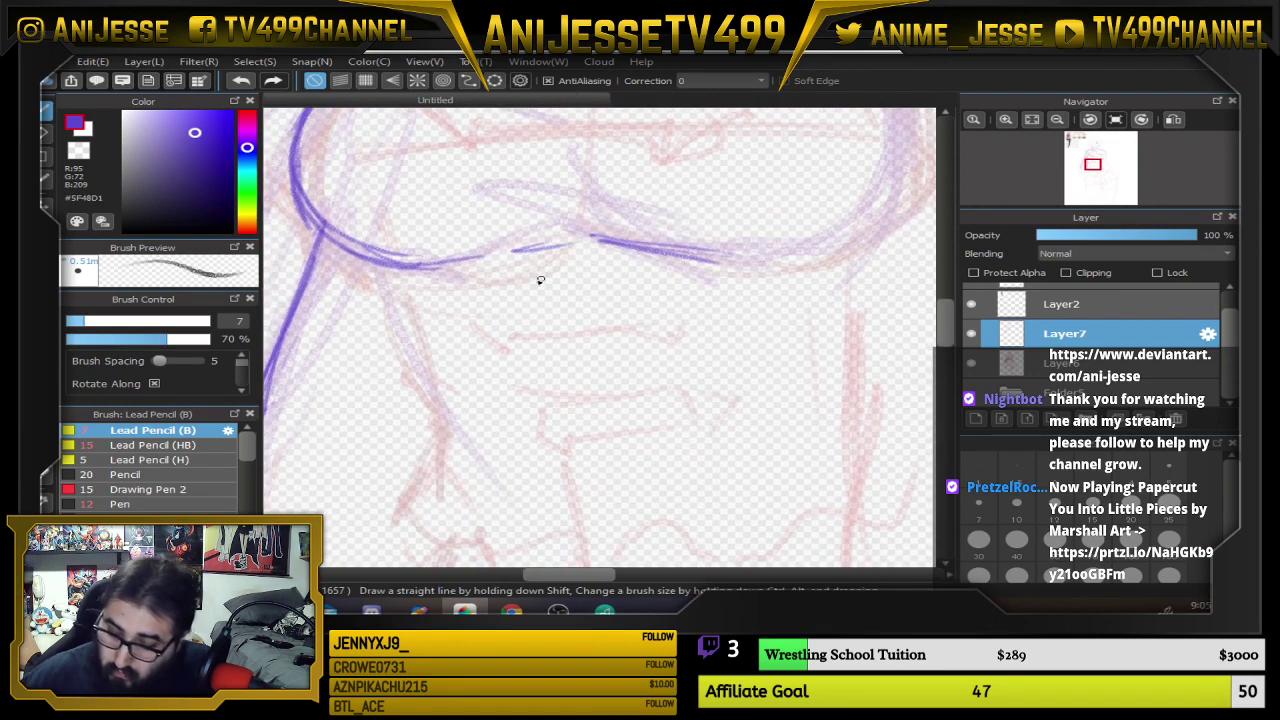
{"action": "scroll", "coordinate": [543, 279], "scroll_direction": "down", "scroll_amount": 3}
{"action": "left_click_drag", "start_coordinate": [604, 281], "coordinate": [608, 427]}
{"action": "scroll", "coordinate": [610, 427], "scroll_direction": "up", "scroll_amount": 2}
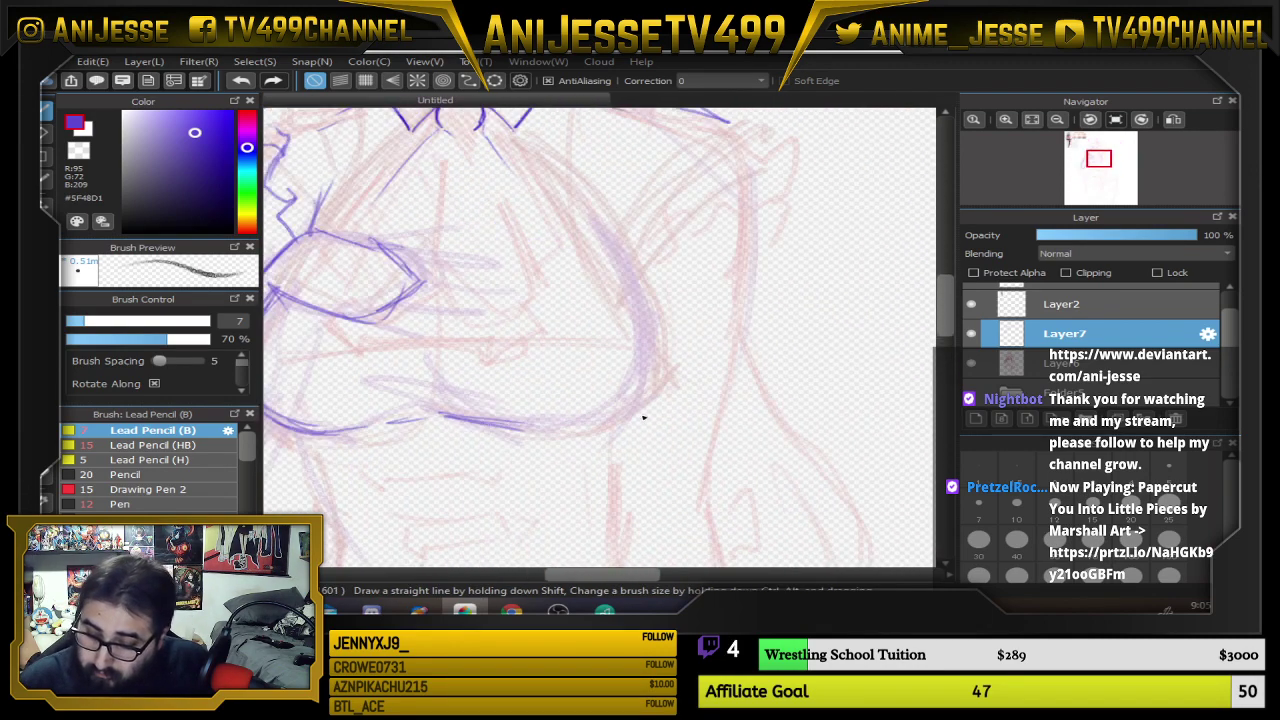
{"action": "left_click_drag", "start_coordinate": [478, 418], "coordinate": [590, 432]}
{"action": "mouse_move", "coordinate": [622, 383]}
{"action": "left_mouse_down"}
{"action": "mouse_move", "coordinate": [649, 391]}
{"action": "mouse_move", "coordinate": [762, 353]}
{"action": "left_mouse_up"}
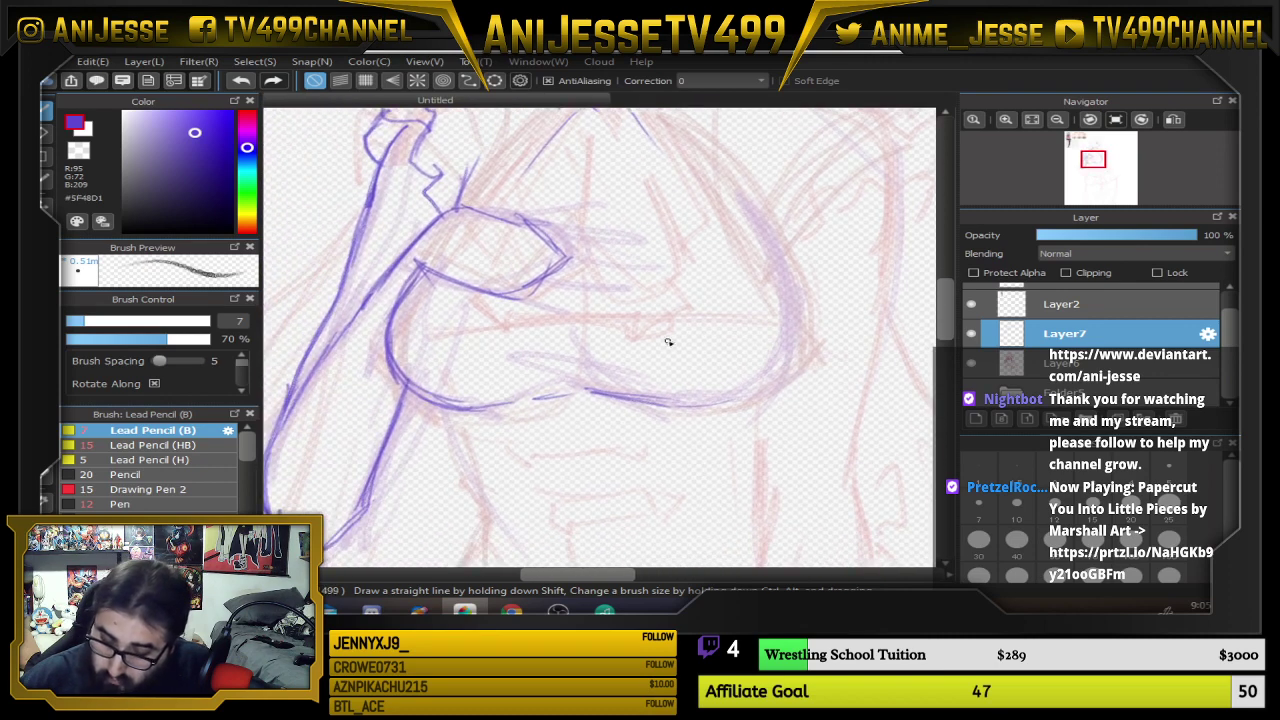
{"action": "left_click_drag", "start_coordinate": [729, 298], "coordinate": [719, 326]}
Draw the cravat's left-hand edge from the knot to the hand, plus finger and cloth strokes around the hand
{"action": "scroll", "coordinate": [719, 325], "scroll_direction": "down", "scroll_amount": 2}
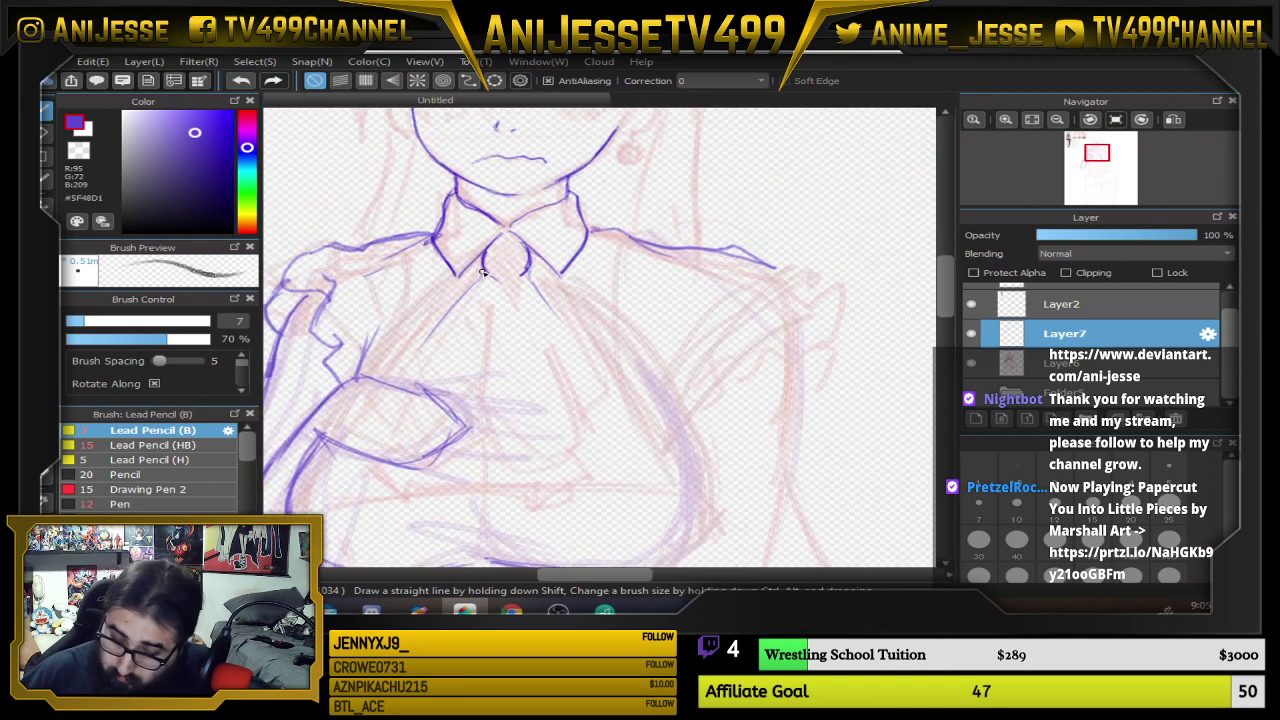
{"action": "left_click_drag", "start_coordinate": [481, 272], "coordinate": [410, 365]}
{"action": "left_click_drag", "start_coordinate": [466, 292], "coordinate": [390, 372]}
{"action": "left_click_drag", "start_coordinate": [428, 334], "coordinate": [382, 384]}
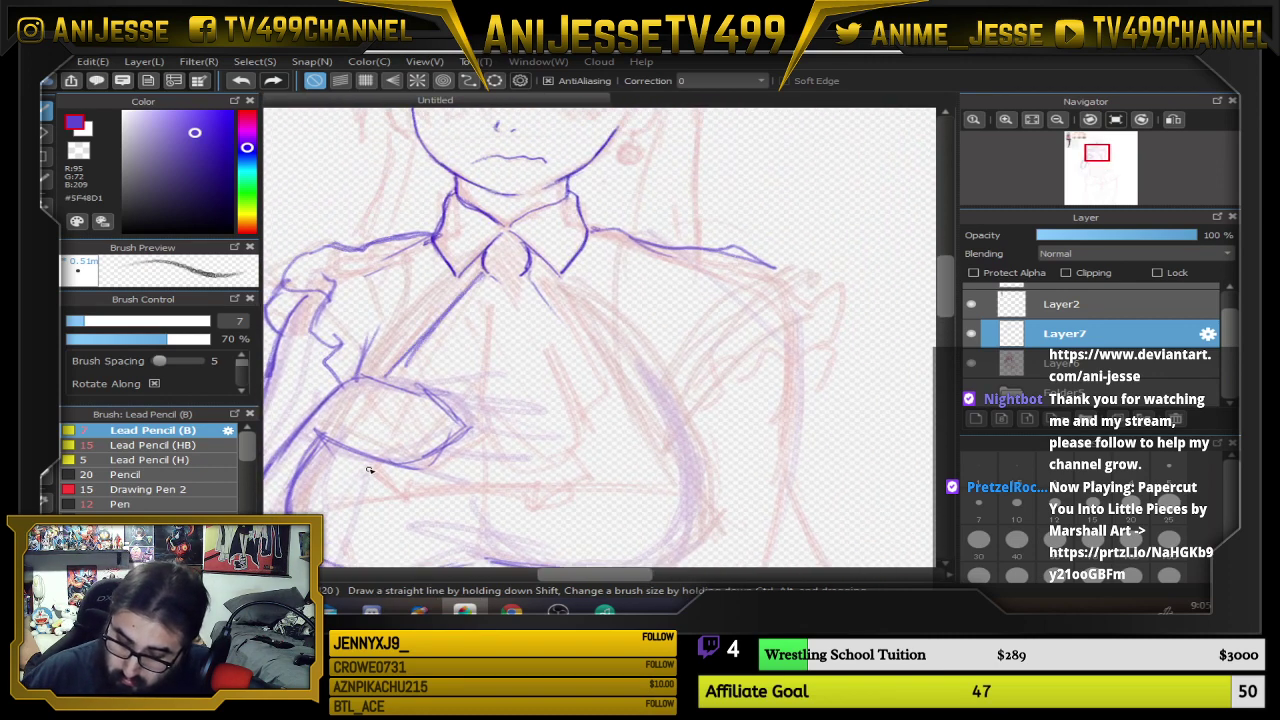
{"action": "mouse_move", "coordinate": [346, 446]}
{"action": "left_mouse_down"}
{"action": "mouse_move", "coordinate": [408, 503]}
{"action": "mouse_move", "coordinate": [425, 497]}
{"action": "mouse_move", "coordinate": [416, 505]}
{"action": "mouse_move", "coordinate": [436, 453]}
{"action": "mouse_move", "coordinate": [478, 456]}
{"action": "left_mouse_up"}
{"action": "mouse_move", "coordinate": [428, 390]}
{"action": "left_mouse_down"}
{"action": "mouse_move", "coordinate": [500, 420]}
{"action": "mouse_move", "coordinate": [442, 463]}
{"action": "mouse_move", "coordinate": [481, 446]}
{"action": "left_mouse_up"}
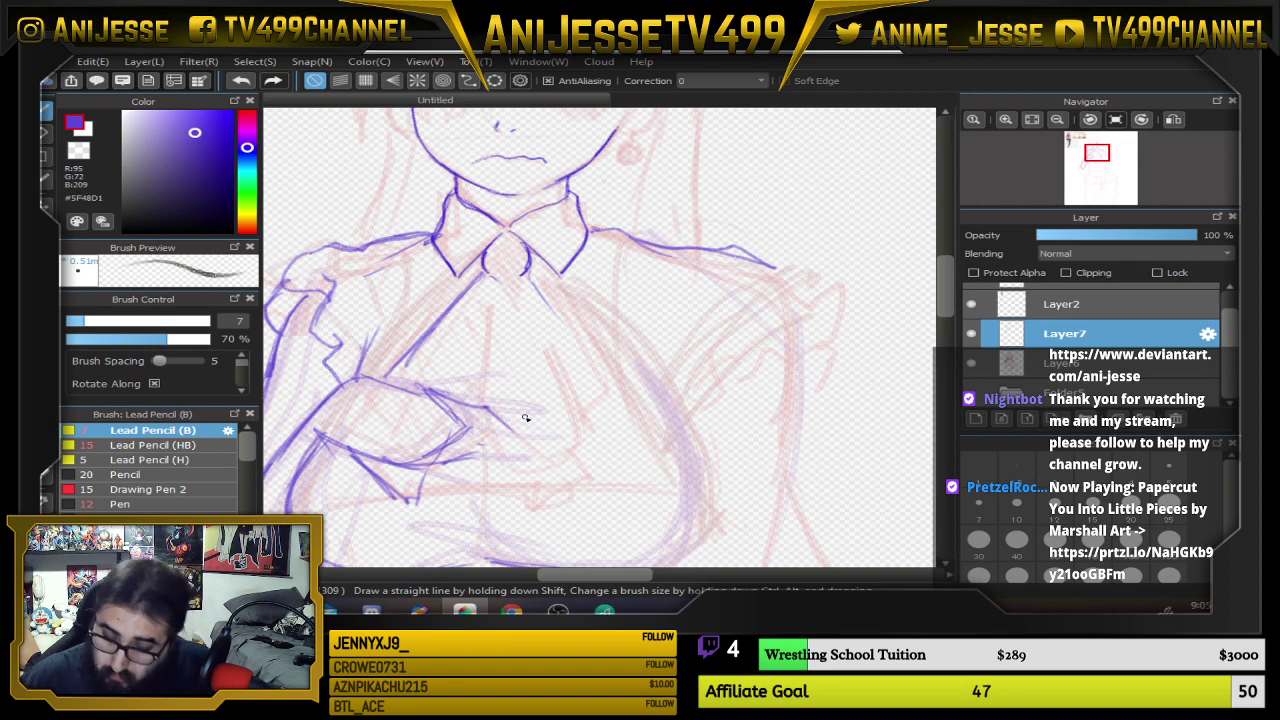
Draw the cravat's centre fold, its layered right-hand edges and the zigzag lower hem running back to the hand
{"action": "scroll", "coordinate": [525, 418], "scroll_direction": "down", "scroll_amount": 1}
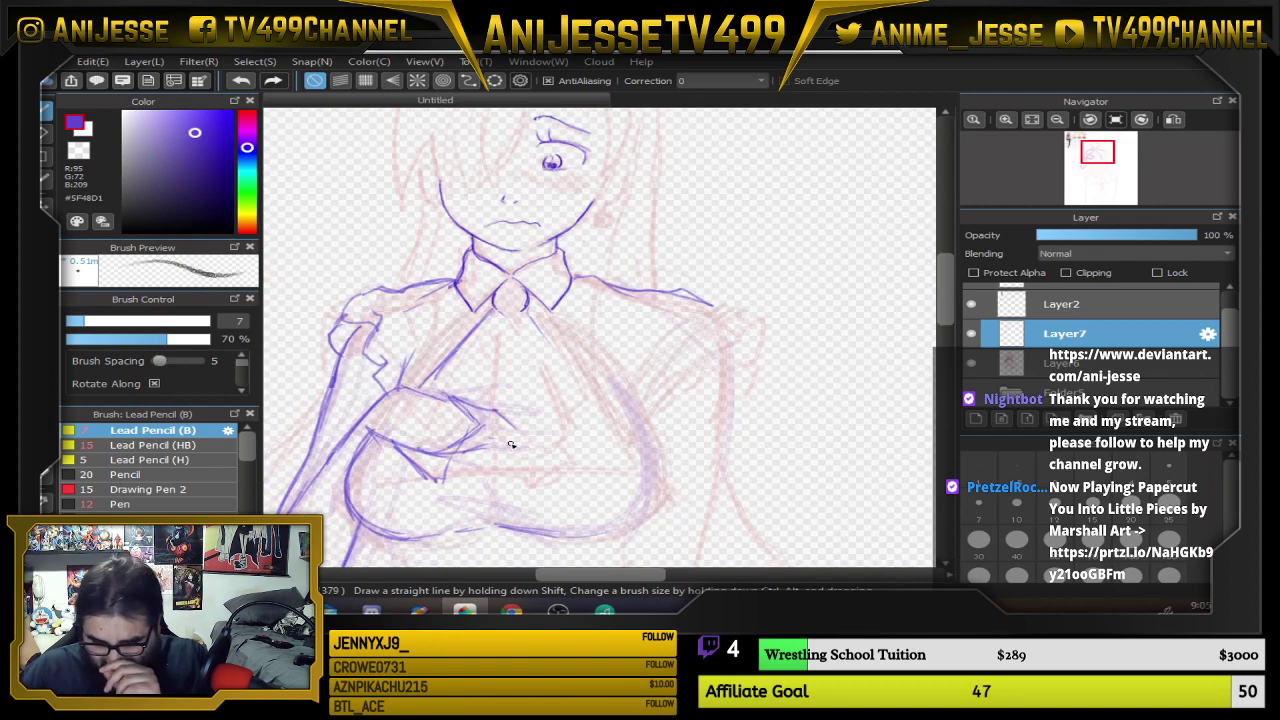
{"action": "scroll", "coordinate": [520, 440], "scroll_direction": "up", "scroll_amount": 1}
{"action": "left_click_drag", "start_coordinate": [498, 294], "coordinate": [510, 422]}
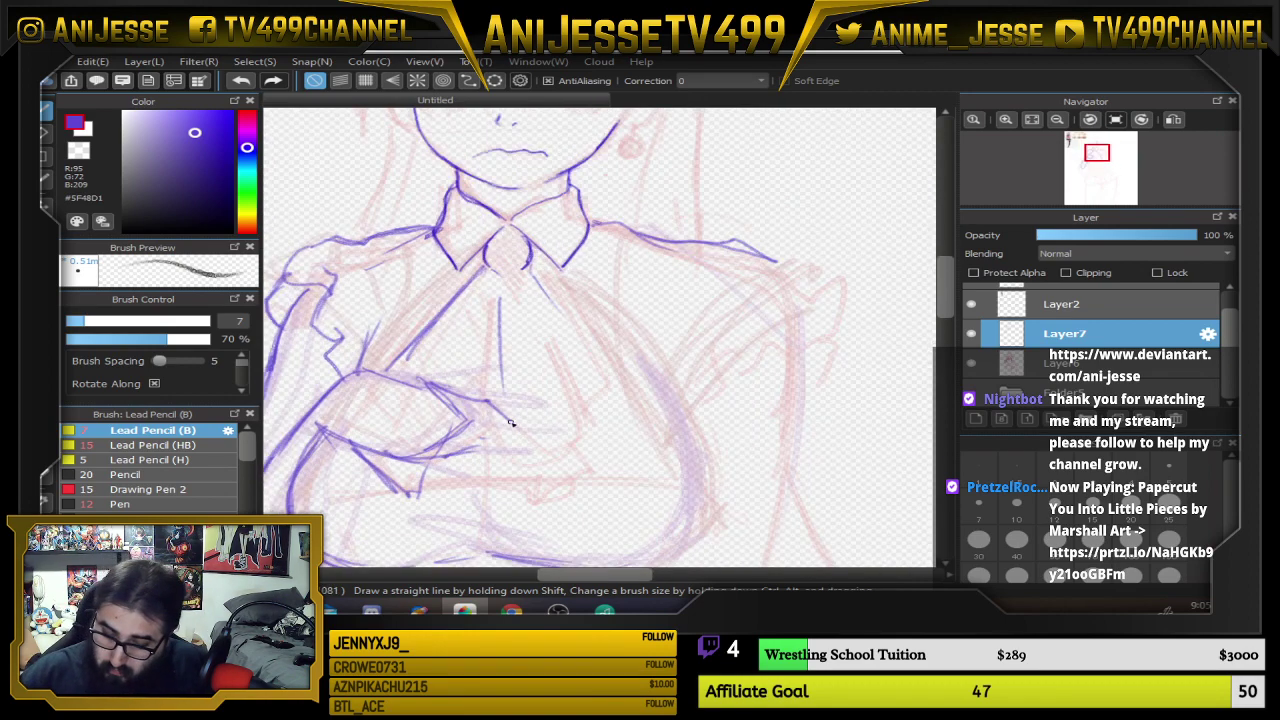
{"action": "left_click_drag", "start_coordinate": [565, 319], "coordinate": [600, 396]}
{"action": "mouse_move", "coordinate": [548, 290]}
{"action": "left_mouse_down"}
{"action": "mouse_move", "coordinate": [613, 404]}
{"action": "mouse_move", "coordinate": [586, 414]}
{"action": "left_mouse_up"}
{"action": "left_click_drag", "start_coordinate": [567, 370], "coordinate": [601, 460]}
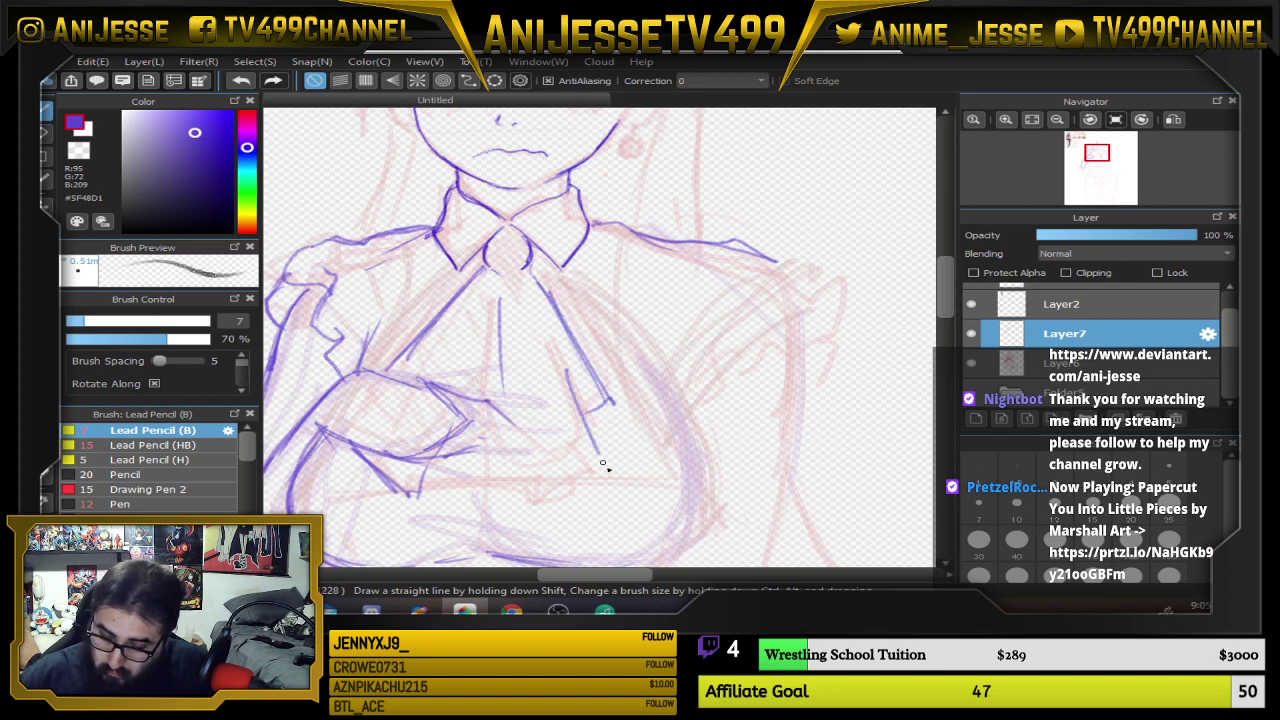
{"action": "left_click_drag", "start_coordinate": [577, 396], "coordinate": [605, 467]}
{"action": "mouse_move", "coordinate": [602, 472]}
{"action": "left_mouse_down"}
{"action": "mouse_move", "coordinate": [588, 429]}
{"action": "mouse_move", "coordinate": [581, 481]}
{"action": "mouse_move", "coordinate": [547, 496]}
{"action": "mouse_move", "coordinate": [465, 474]}
{"action": "mouse_move", "coordinate": [555, 448]}
{"action": "mouse_move", "coordinate": [527, 487]}
{"action": "mouse_move", "coordinate": [472, 462]}
{"action": "left_mouse_up"}
{"action": "left_click_drag", "start_coordinate": [546, 344], "coordinate": [597, 454]}
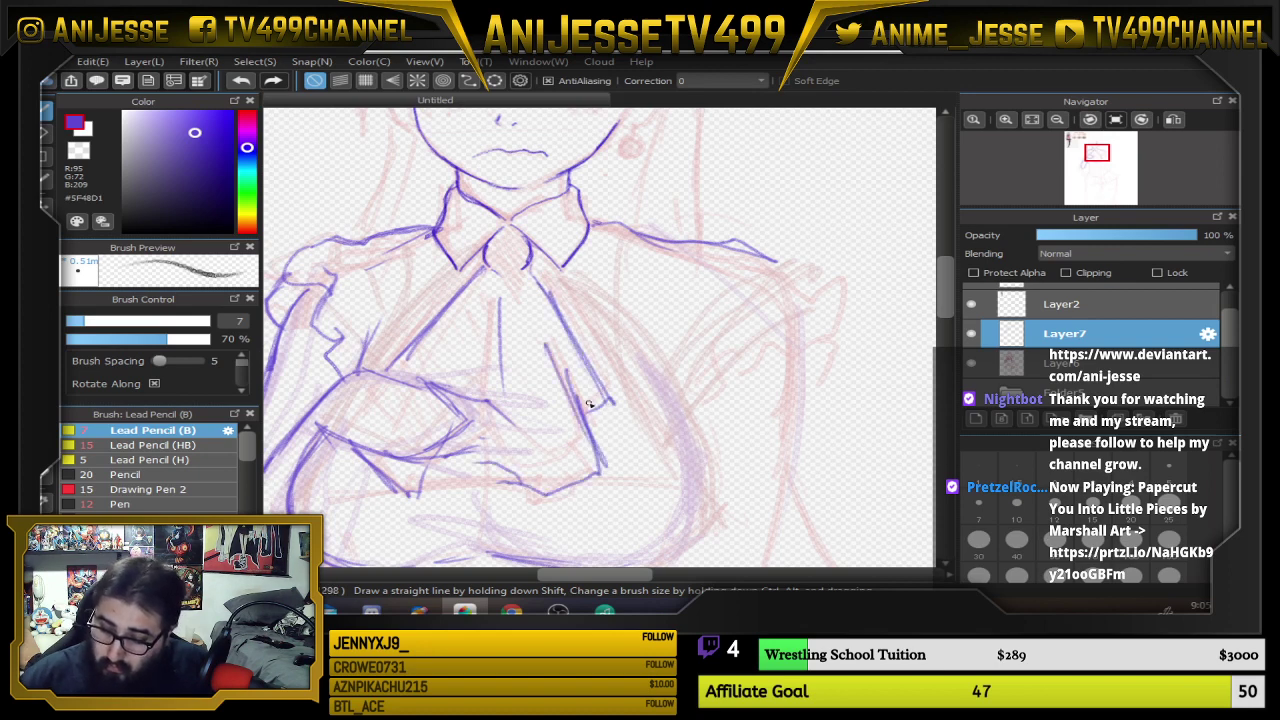
{"action": "mouse_move", "coordinate": [588, 405]}
{"action": "left_mouse_down"}
{"action": "mouse_move", "coordinate": [610, 381]}
{"action": "mouse_move", "coordinate": [523, 272]}
{"action": "mouse_move", "coordinate": [604, 386]}
{"action": "left_mouse_up"}
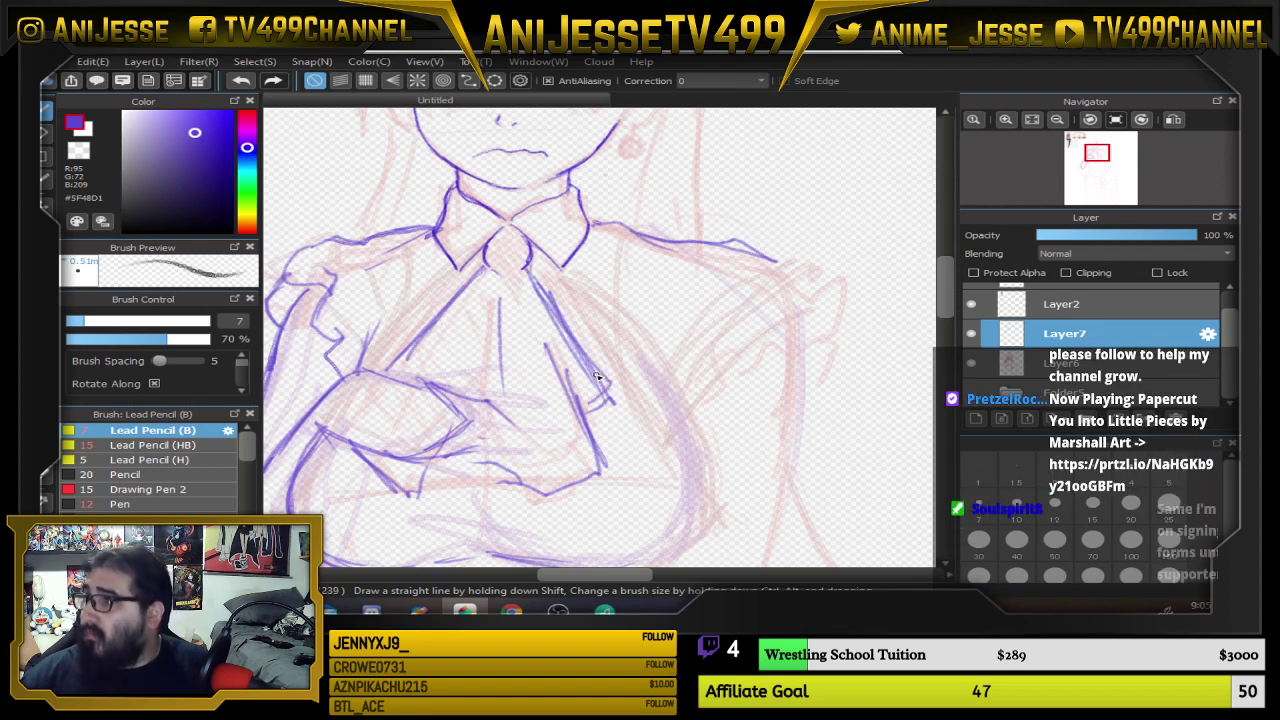
Erase the outer part of the right-hand shoulder line and return to the pencil
{"action": "scroll", "coordinate": [585, 320], "scroll_direction": "down", "scroll_amount": 3}
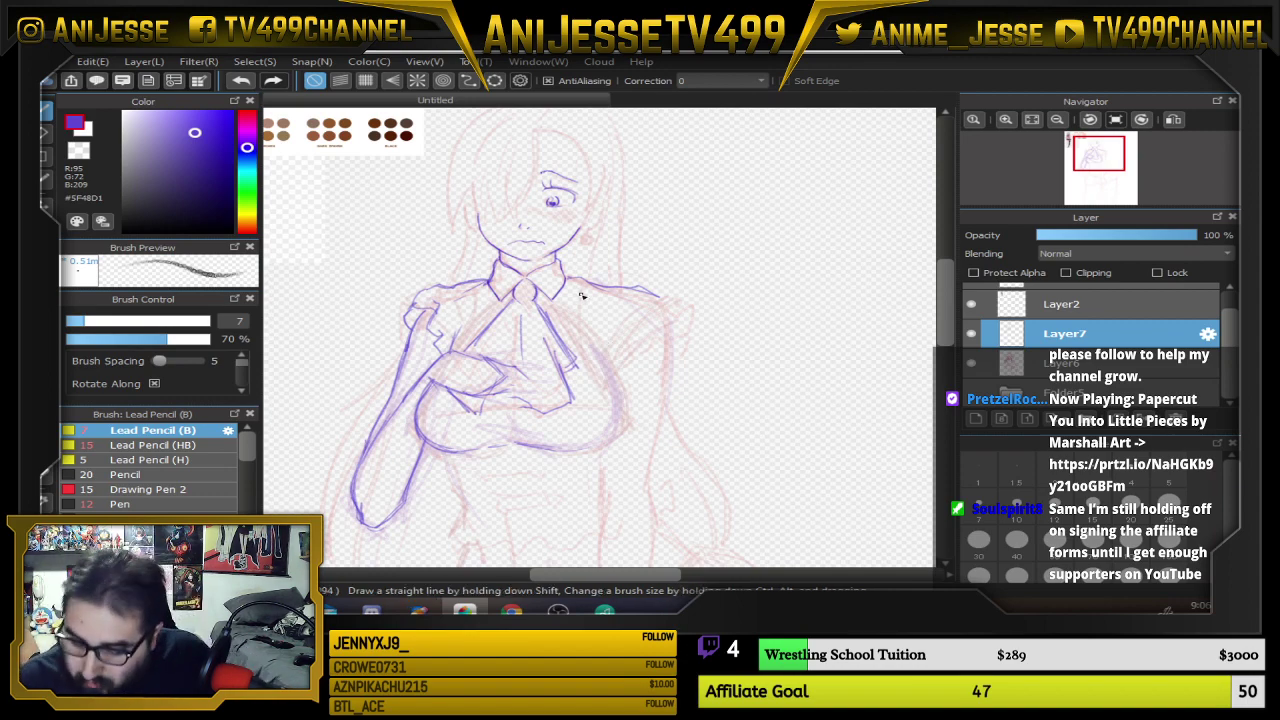
{"action": "scroll", "coordinate": [582, 296], "scroll_direction": "up", "scroll_amount": 3}
{"action": "key", "text": "e"}
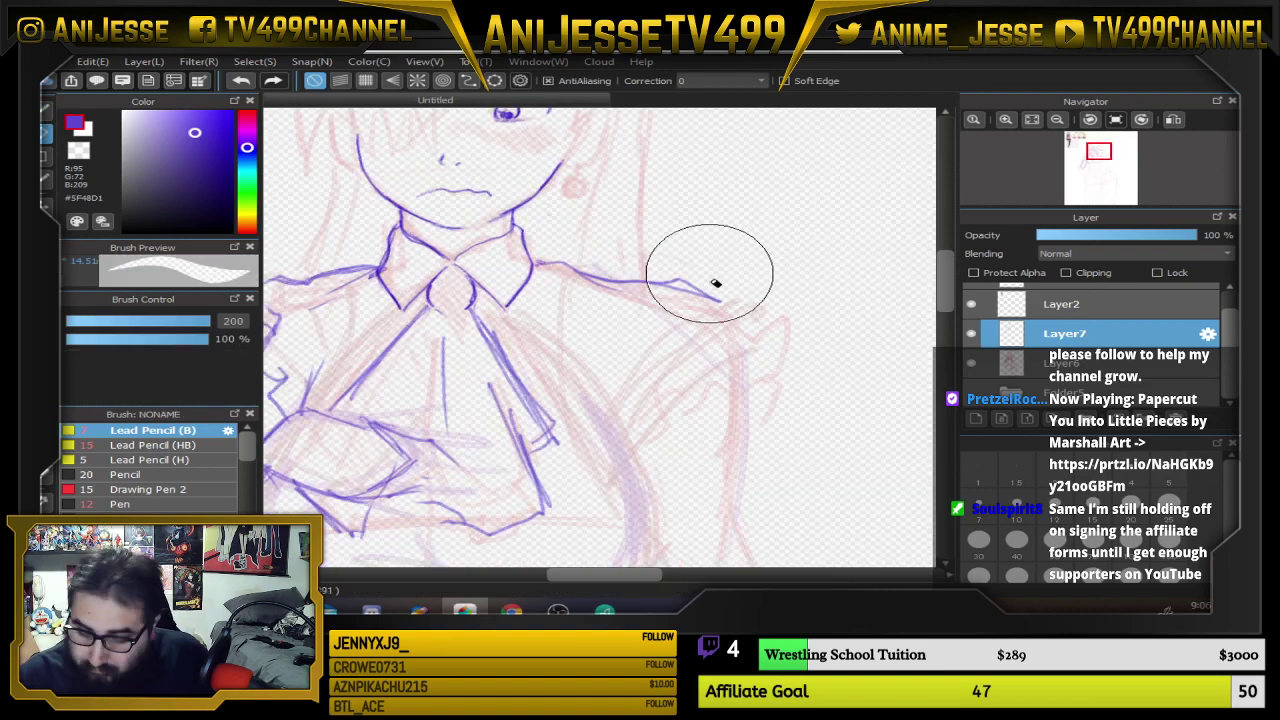
{"action": "mouse_move", "coordinate": [716, 287]}
{"action": "left_mouse_down"}
{"action": "mouse_move", "coordinate": [686, 300]}
{"action": "mouse_move", "coordinate": [680, 323]}
{"action": "left_mouse_up"}
{"action": "key", "text": "b"}
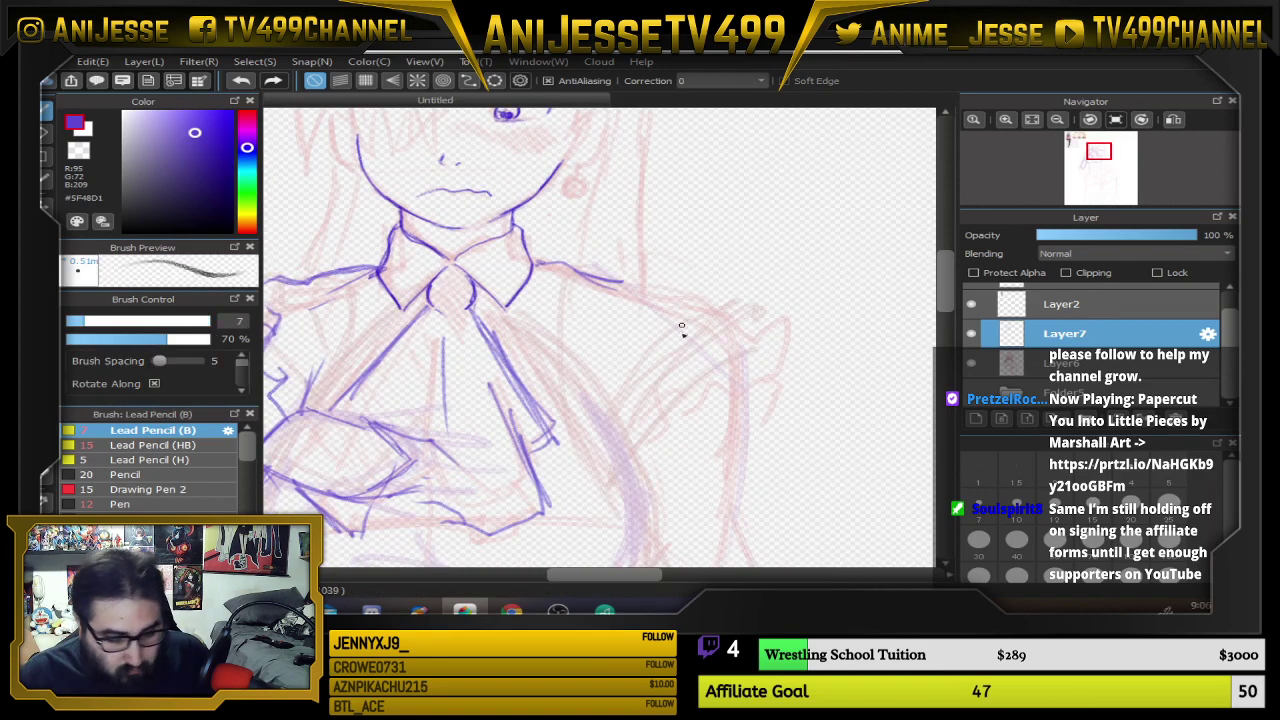
Draw the right-hand chest contour down into the underside, erasing and reworking the lower curve
{"action": "scroll", "coordinate": [740, 490], "scroll_direction": "down", "scroll_amount": 5}
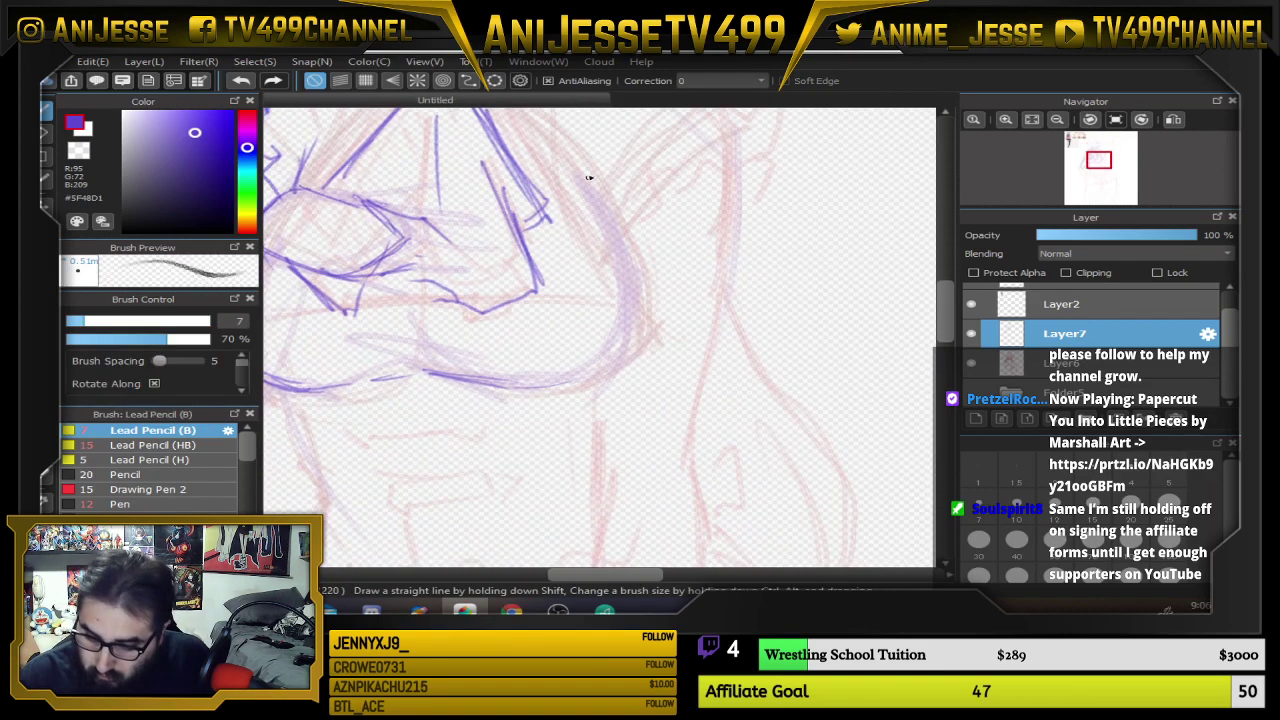
{"action": "left_click_drag", "start_coordinate": [608, 208], "coordinate": [618, 258]}
{"action": "left_click_drag", "start_coordinate": [604, 178], "coordinate": [627, 336]}
{"action": "mouse_move", "coordinate": [472, 384]}
{"action": "left_mouse_down"}
{"action": "mouse_move", "coordinate": [632, 328]}
{"action": "mouse_move", "coordinate": [630, 342]}
{"action": "mouse_move", "coordinate": [618, 217]}
{"action": "mouse_move", "coordinate": [600, 345]}
{"action": "mouse_move", "coordinate": [490, 388]}
{"action": "mouse_move", "coordinate": [385, 367]}
{"action": "mouse_move", "coordinate": [478, 370]}
{"action": "left_mouse_up"}
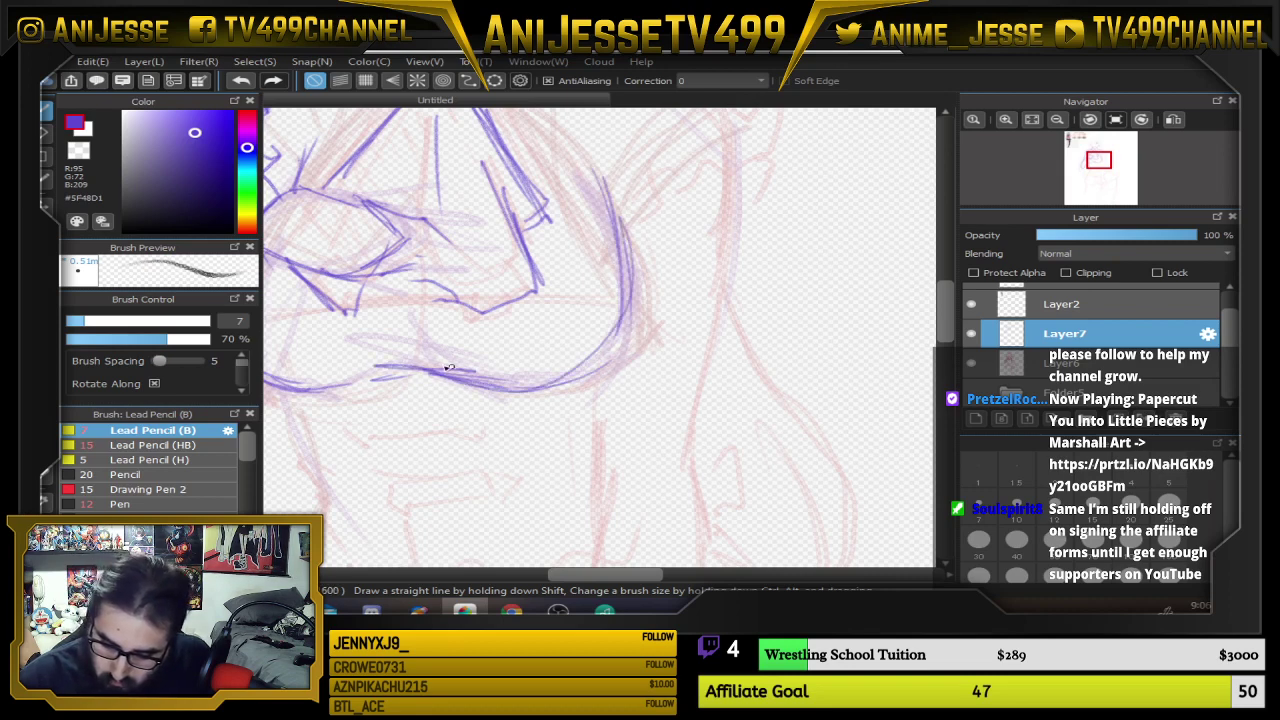
{"action": "left_click_drag", "start_coordinate": [378, 362], "coordinate": [597, 362]}
{"action": "mouse_move", "coordinate": [402, 361]}
{"action": "left_mouse_down"}
{"action": "mouse_move", "coordinate": [490, 382]}
{"action": "mouse_move", "coordinate": [631, 360]}
{"action": "mouse_move", "coordinate": [643, 371]}
{"action": "mouse_move", "coordinate": [674, 306]}
{"action": "mouse_move", "coordinate": [671, 273]}
{"action": "left_mouse_up"}
{"action": "key", "text": "e"}
{"action": "key", "text": "b"}
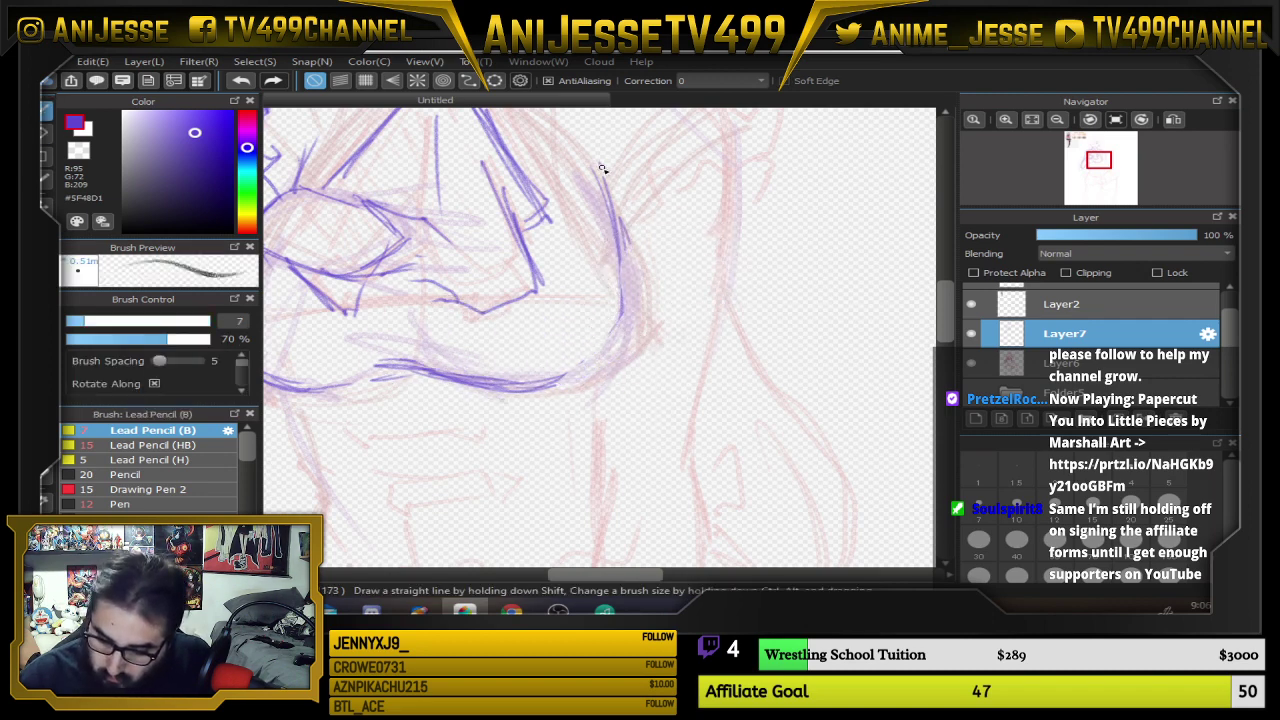
{"action": "mouse_move", "coordinate": [602, 168]}
{"action": "left_mouse_down"}
{"action": "mouse_move", "coordinate": [630, 285]}
{"action": "mouse_move", "coordinate": [596, 368]}
{"action": "mouse_move", "coordinate": [630, 286]}
{"action": "mouse_move", "coordinate": [628, 172]}
{"action": "mouse_move", "coordinate": [628, 372]}
{"action": "mouse_move", "coordinate": [596, 347]}
{"action": "mouse_move", "coordinate": [624, 465]}
{"action": "mouse_move", "coordinate": [660, 380]}
{"action": "mouse_move", "coordinate": [754, 403]}
{"action": "mouse_move", "coordinate": [754, 431]}
{"action": "mouse_move", "coordinate": [758, 384]}
{"action": "left_mouse_up"}
Try extending the right-hand shoulder line into a sleeve with creases and a ruffled cuff, and undo those strokes
{"action": "left_click_drag", "start_coordinate": [584, 250], "coordinate": [713, 296]}
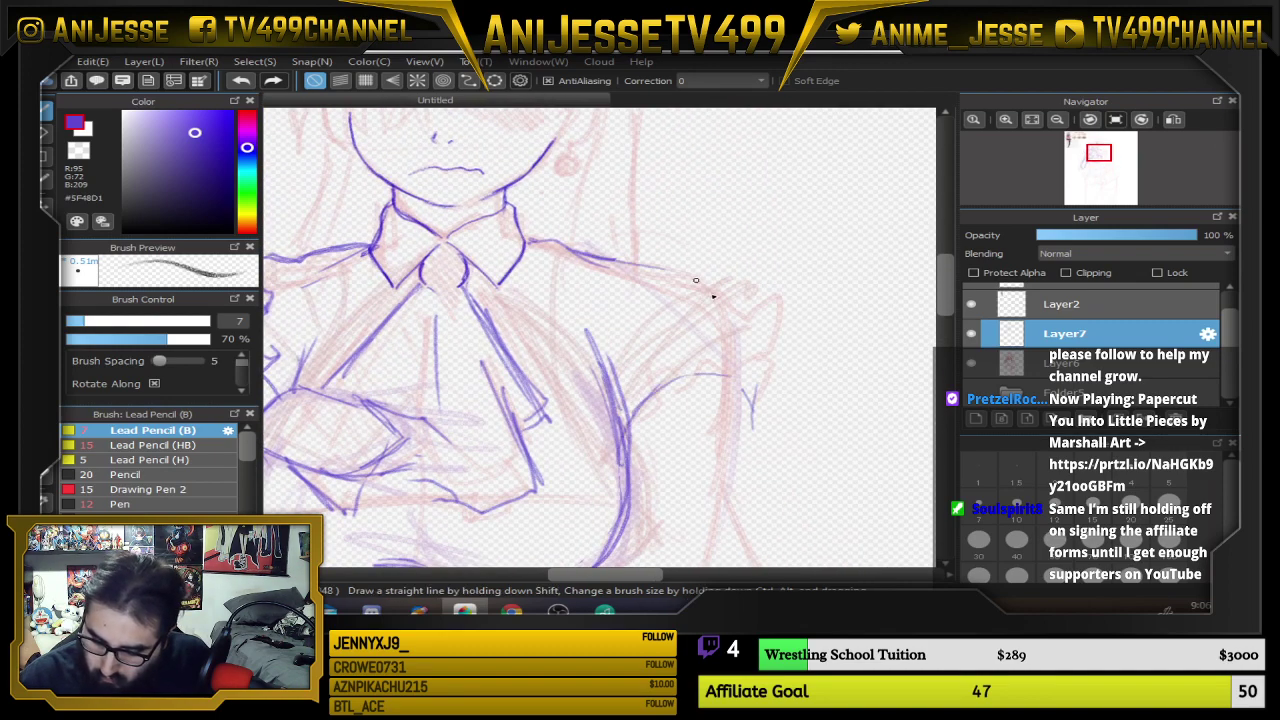
{"action": "left_click_drag", "start_coordinate": [608, 382], "coordinate": [716, 367]}
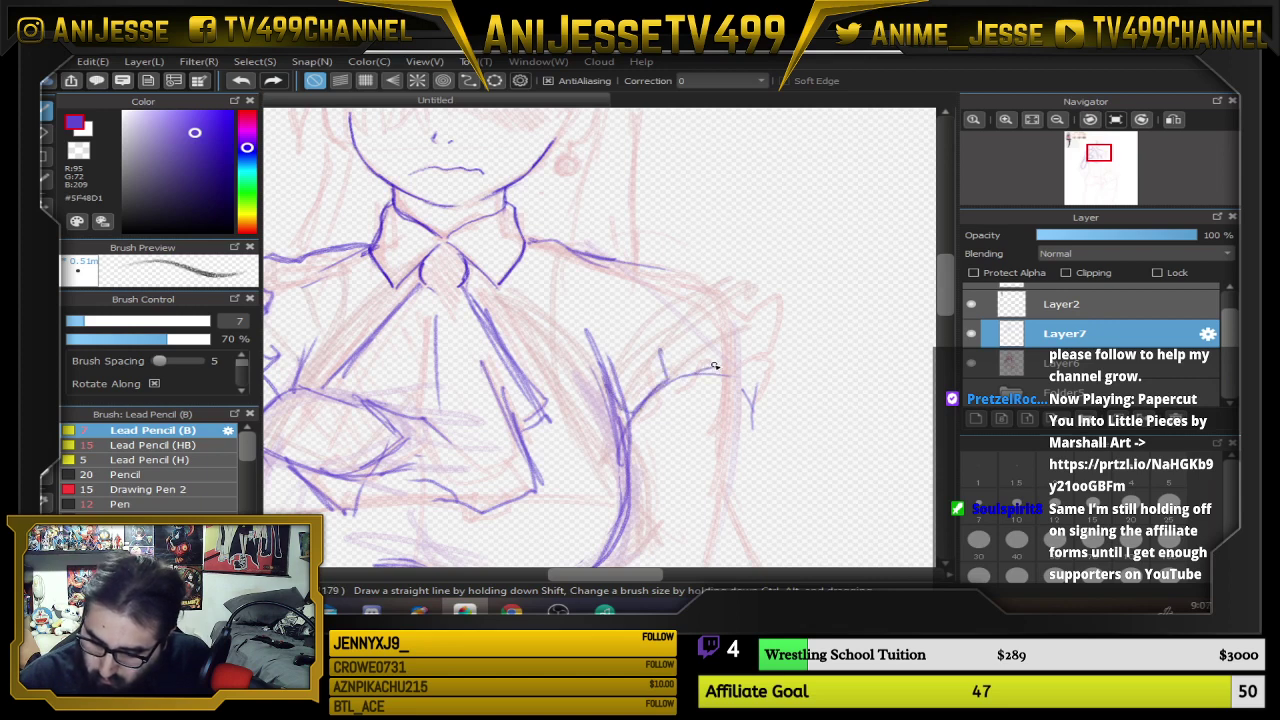
{"action": "mouse_move", "coordinate": [710, 320]}
{"action": "left_mouse_down"}
{"action": "mouse_move", "coordinate": [714, 366]}
{"action": "mouse_move", "coordinate": [750, 383]}
{"action": "mouse_move", "coordinate": [778, 340]}
{"action": "mouse_move", "coordinate": [736, 304]}
{"action": "mouse_move", "coordinate": [535, 241]}
{"action": "left_mouse_up"}
{"action": "scroll", "coordinate": [640, 312], "scroll_direction": "down", "scroll_amount": 4}
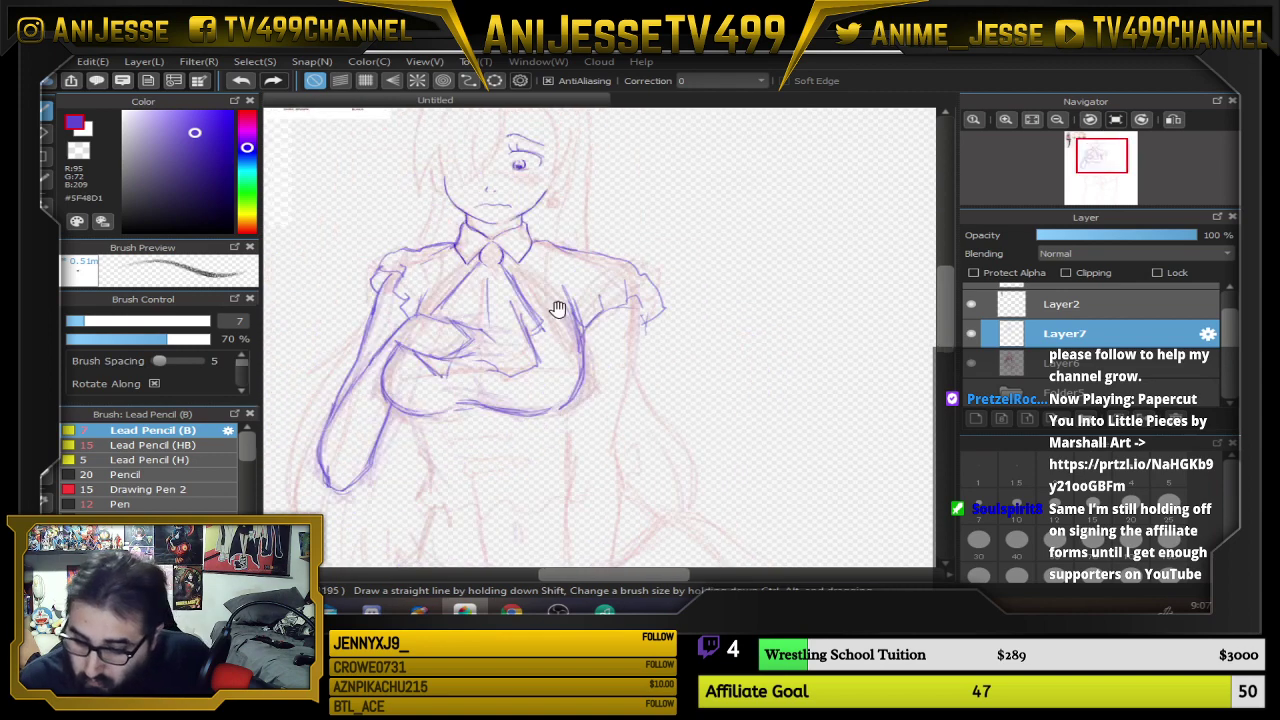
{"action": "scroll", "coordinate": [640, 312], "scroll_direction": "up", "scroll_amount": 3}
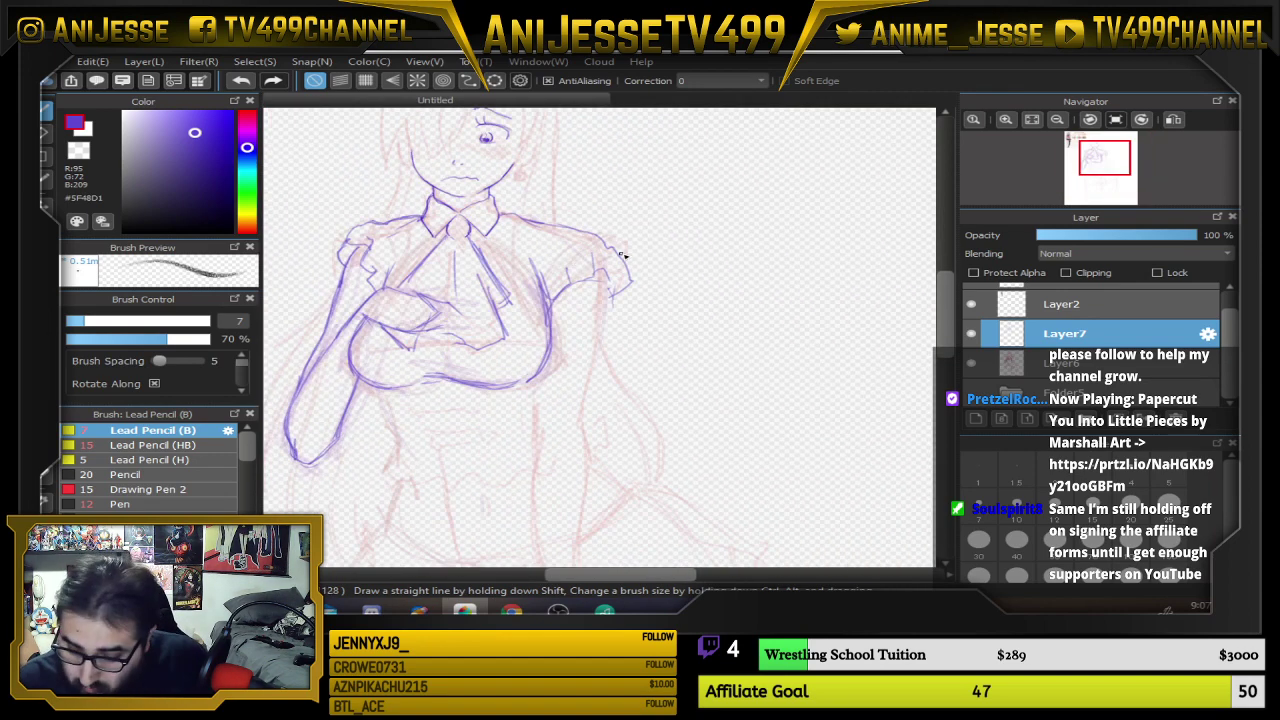
{"action": "key", "text": "ctrl+z"}
{"action": "key", "text": "ctrl+z"}
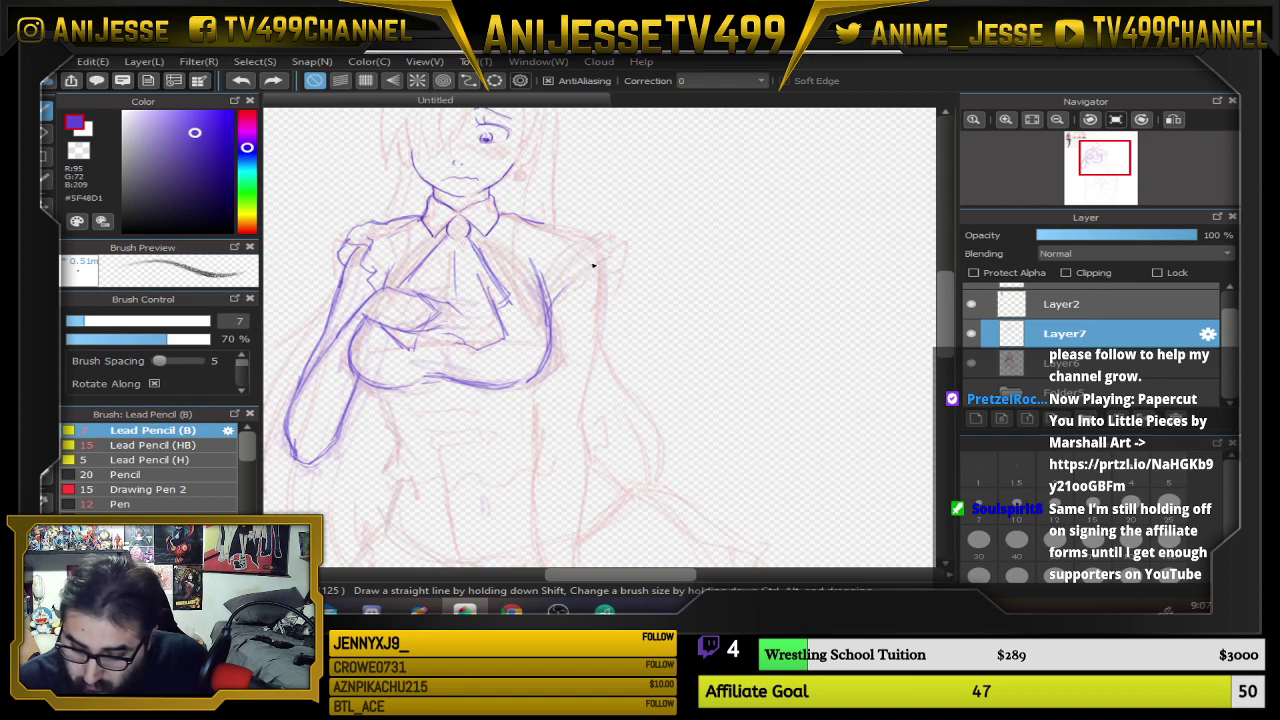
Examine the reference character's ruffled top and waist alongside the rough torso sketch
{"action": "scroll", "coordinate": [575, 290], "scroll_direction": "down", "scroll_amount": 3}
{"action": "scroll", "coordinate": [550, 362], "scroll_direction": "up", "scroll_amount": 3}
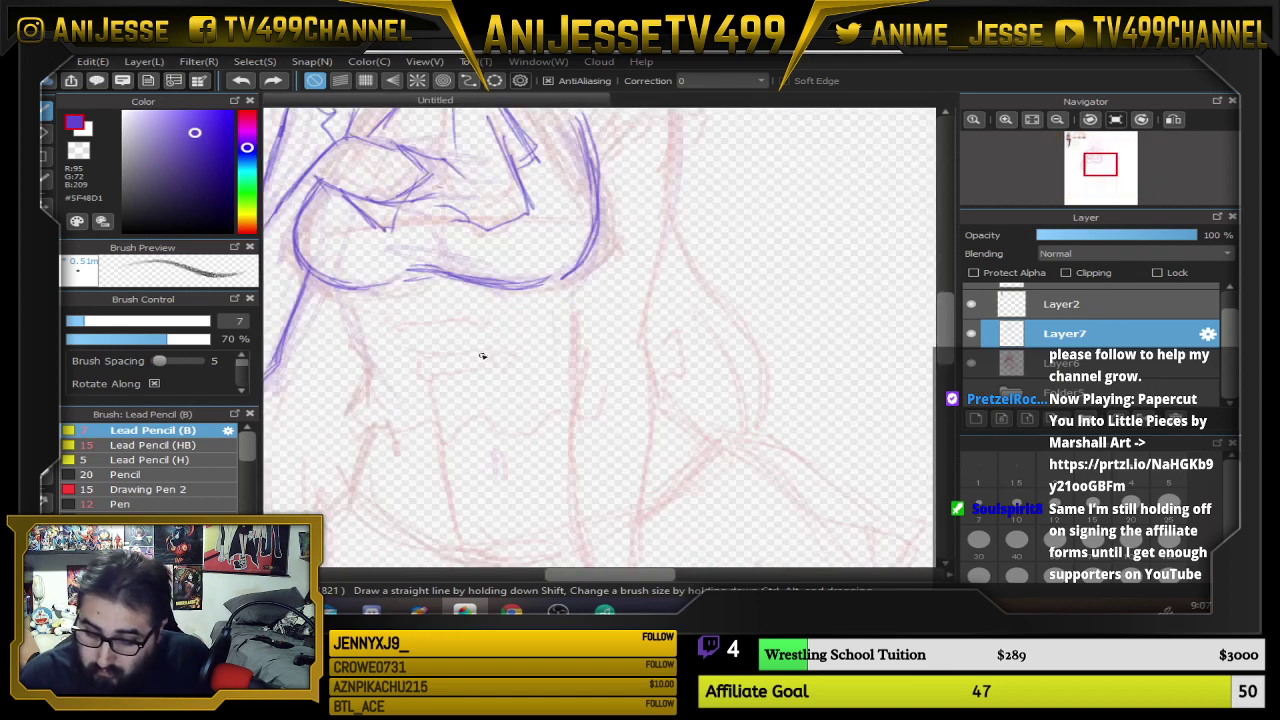
{"action": "scroll", "coordinate": [483, 354], "scroll_direction": "down", "scroll_amount": 5}
{"action": "left_click_drag", "start_coordinate": [444, 316], "coordinate": [583, 367]}
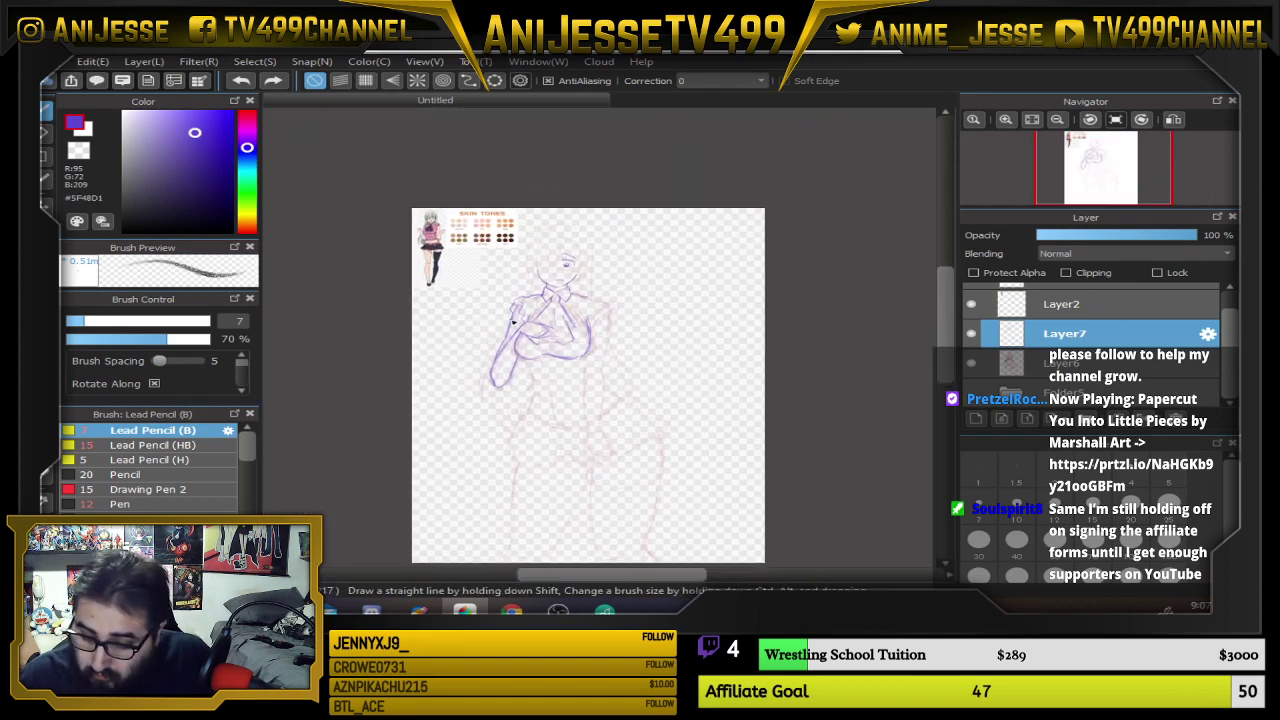
{"action": "scroll", "coordinate": [512, 322], "scroll_direction": "up", "scroll_amount": 5}
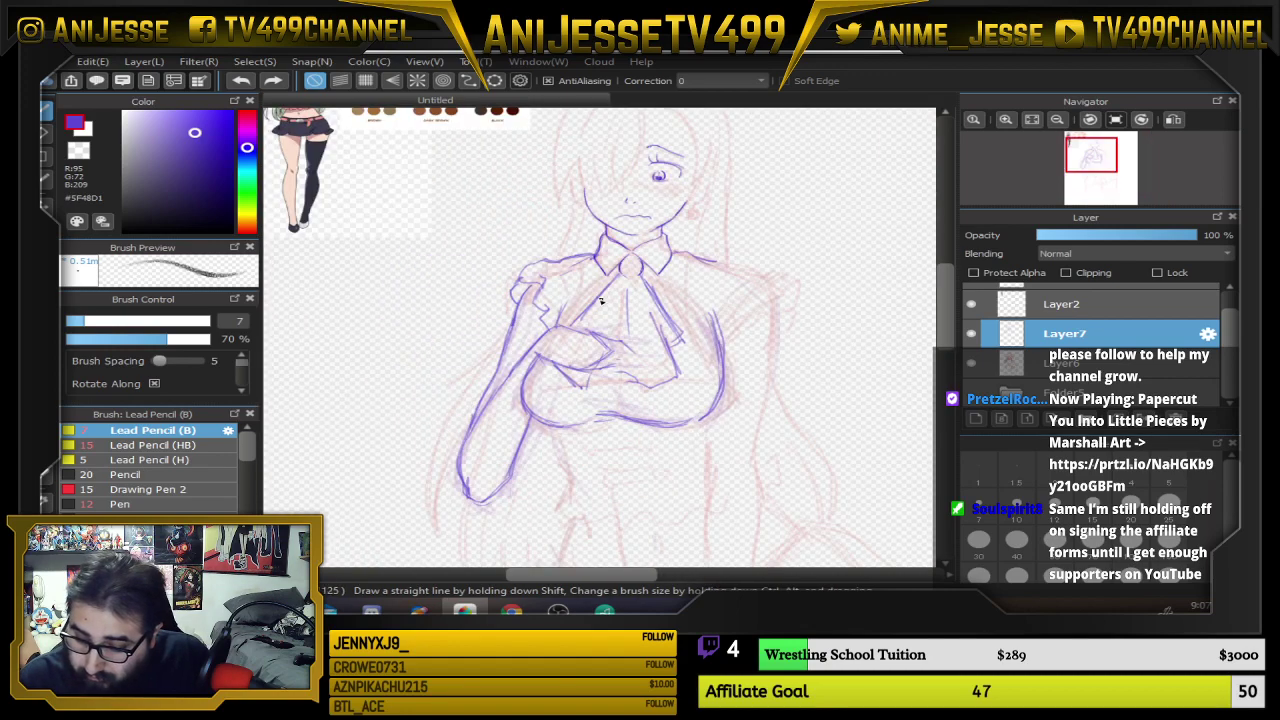
{"action": "scroll", "coordinate": [440, 280], "scroll_direction": "down", "scroll_amount": 4}
{"action": "scroll", "coordinate": [342, 237], "scroll_direction": "up", "scroll_amount": 2}
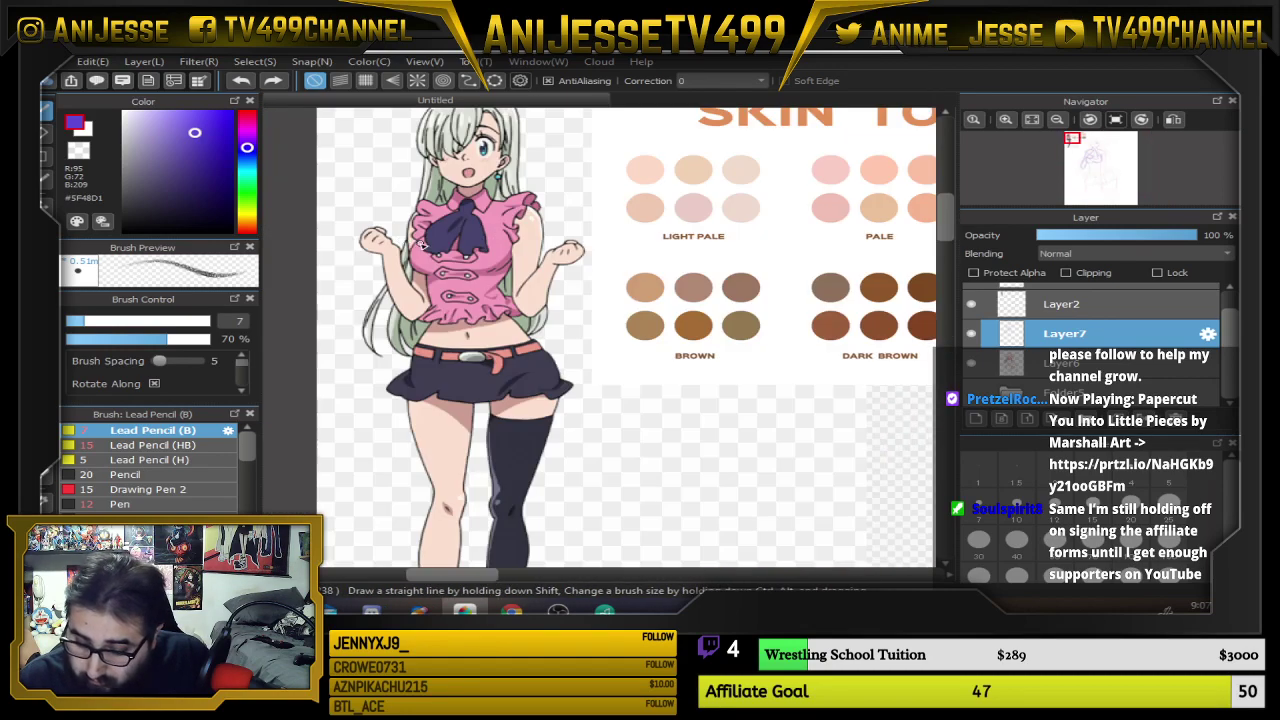
{"action": "scroll", "coordinate": [492, 358], "scroll_direction": "down", "scroll_amount": 4}
{"action": "scroll", "coordinate": [520, 329], "scroll_direction": "up", "scroll_amount": 5}
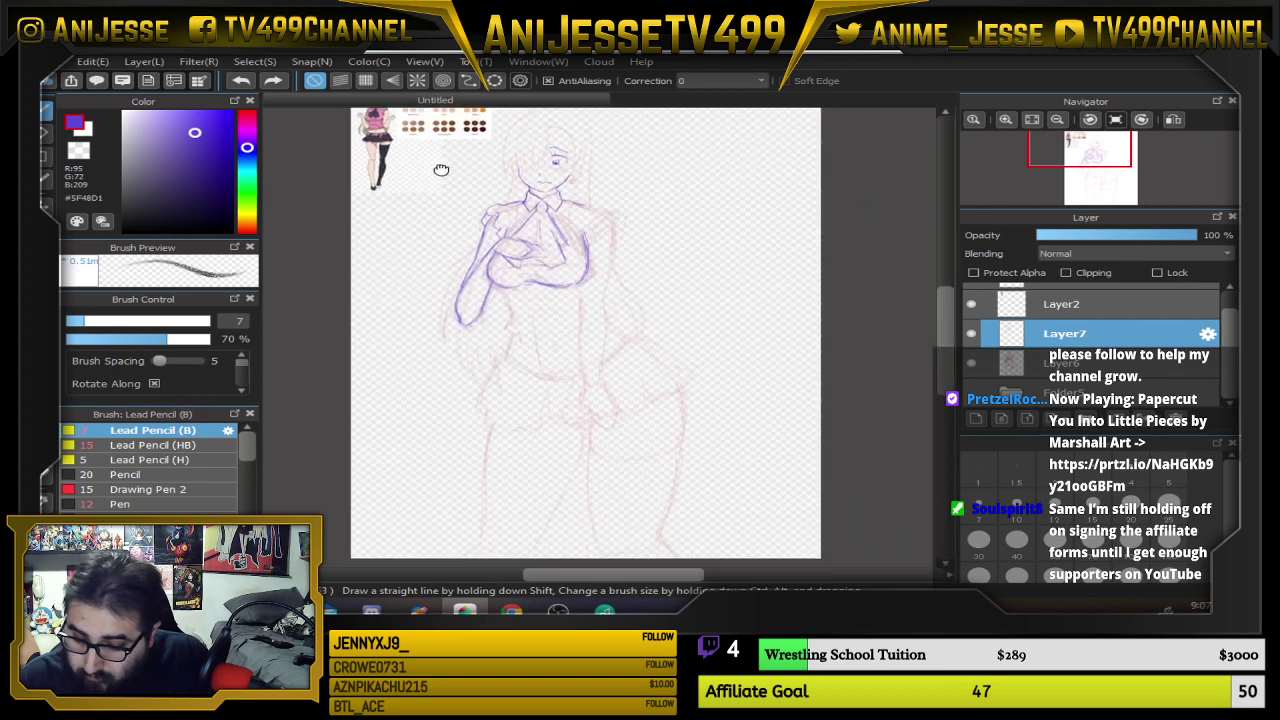
{"action": "scroll", "coordinate": [485, 265], "scroll_direction": "up", "scroll_amount": 2}
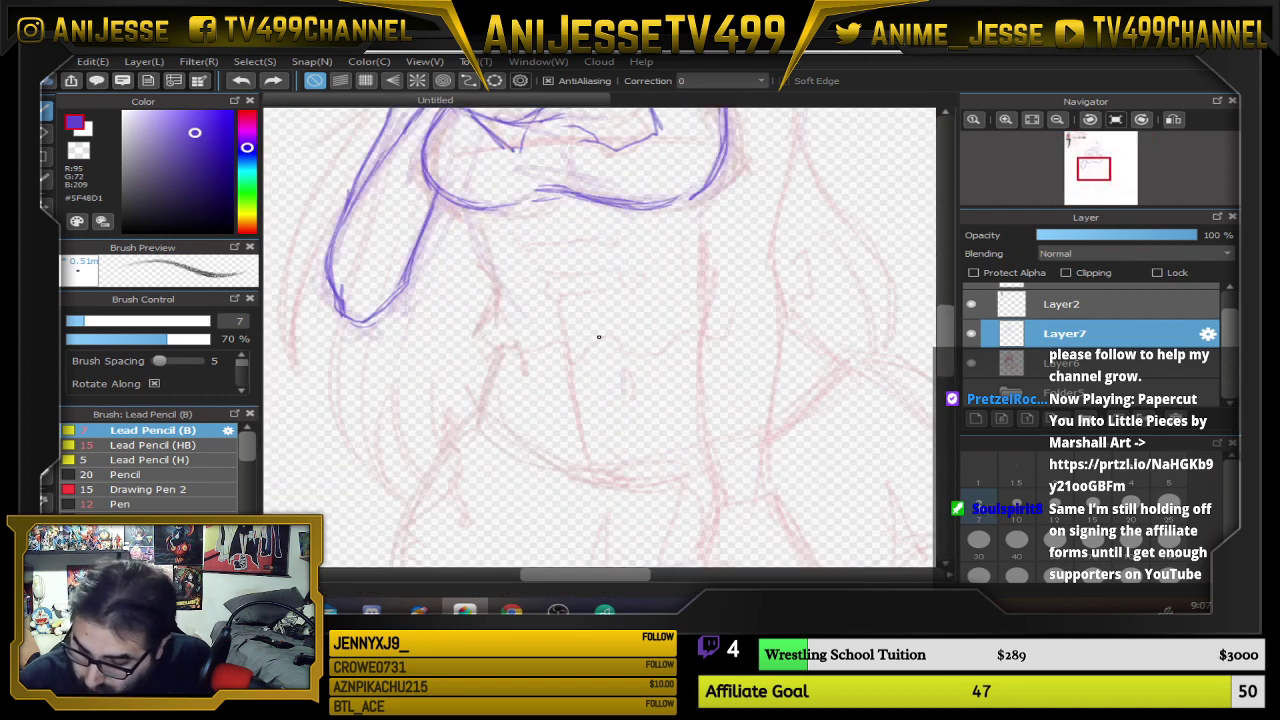
Draw the top's left-hand side tapering from the chest to the waist and its wavy ruffled hem across the midriff
{"action": "scroll", "coordinate": [479, 208], "scroll_direction": "down", "scroll_amount": 2}
{"action": "mouse_move", "coordinate": [475, 207]}
{"action": "left_mouse_down"}
{"action": "mouse_move", "coordinate": [518, 300]}
{"action": "mouse_move", "coordinate": [476, 238]}
{"action": "left_mouse_up"}
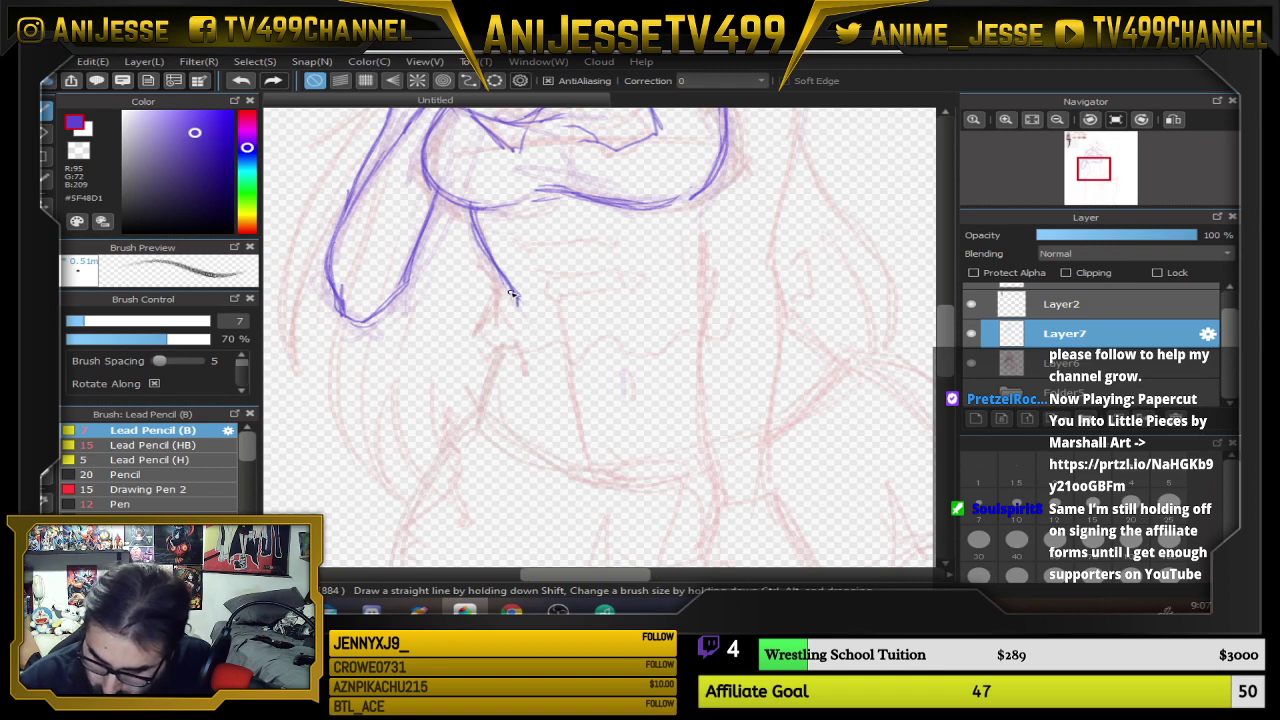
{"action": "mouse_move", "coordinate": [511, 293]}
{"action": "left_mouse_down"}
{"action": "mouse_move", "coordinate": [482, 328]}
{"action": "mouse_move", "coordinate": [494, 346]}
{"action": "mouse_move", "coordinate": [518, 328]}
{"action": "mouse_move", "coordinate": [560, 366]}
{"action": "mouse_move", "coordinate": [578, 345]}
{"action": "mouse_move", "coordinate": [490, 342]}
{"action": "left_mouse_up"}
{"action": "left_click_drag", "start_coordinate": [582, 348], "coordinate": [603, 356]}
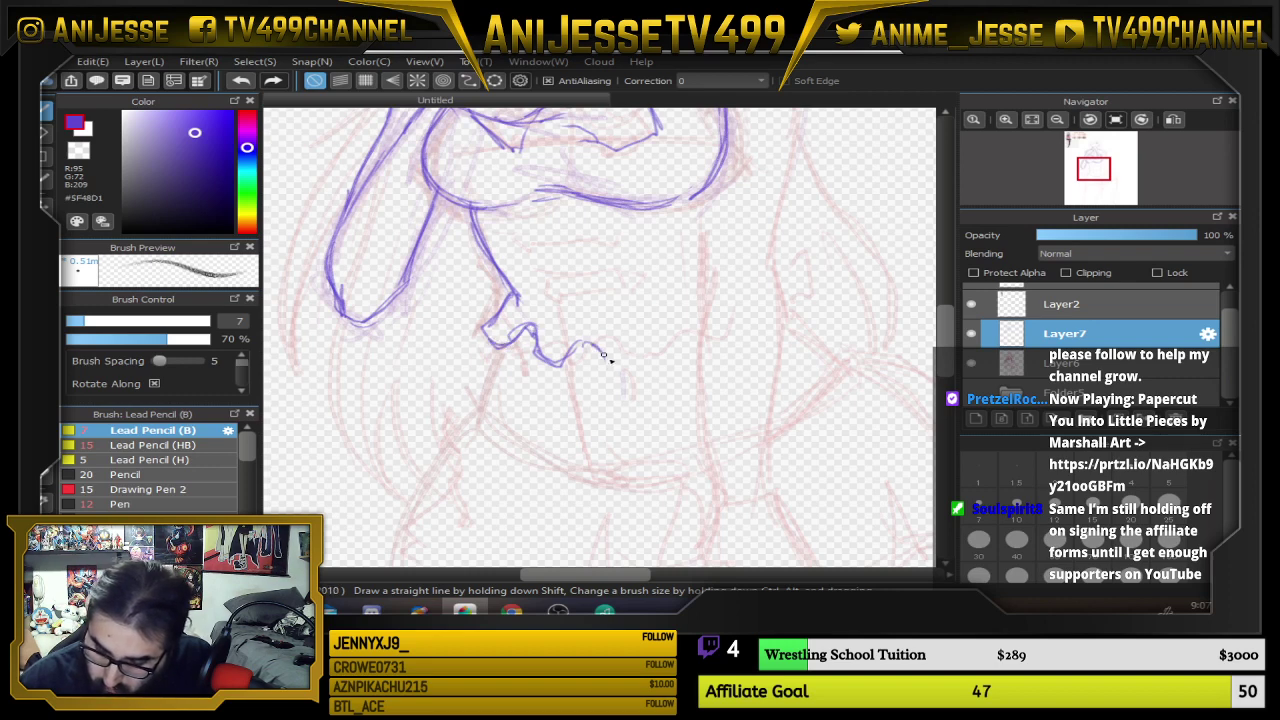
{"action": "left_click_drag", "start_coordinate": [808, 298], "coordinate": [762, 346]}
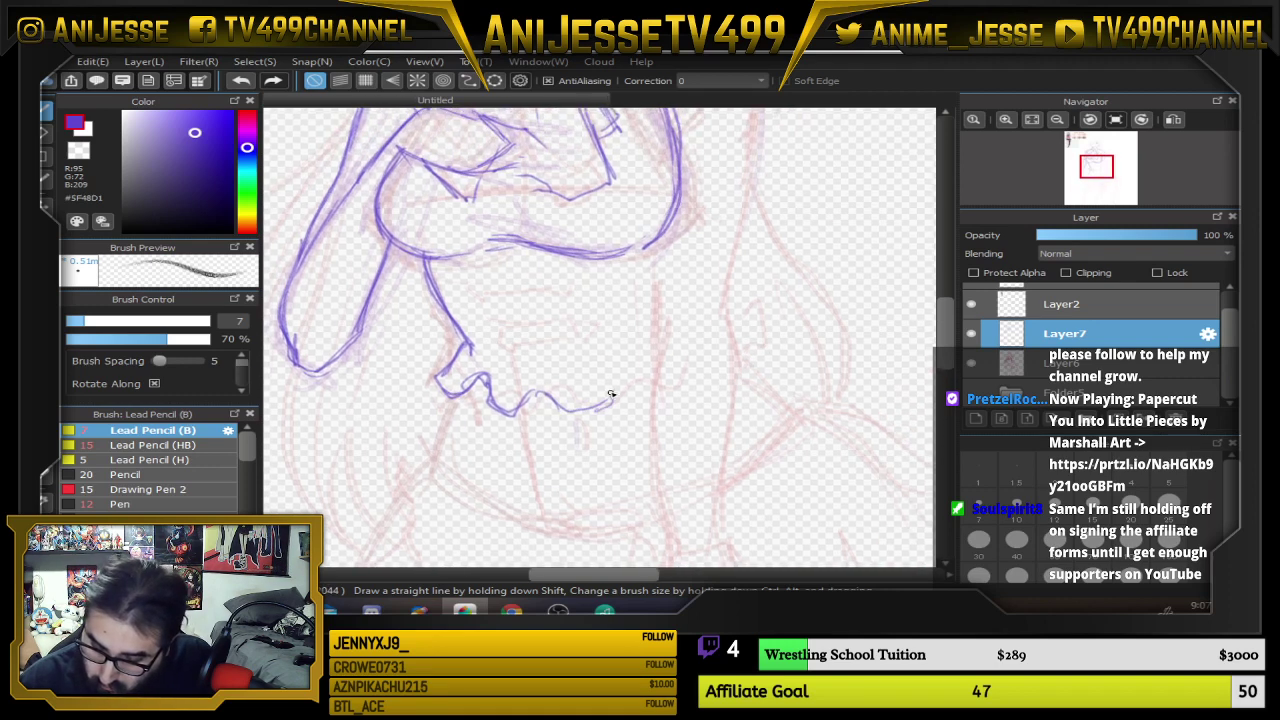
{"action": "left_click_drag", "start_coordinate": [648, 385], "coordinate": [560, 403]}
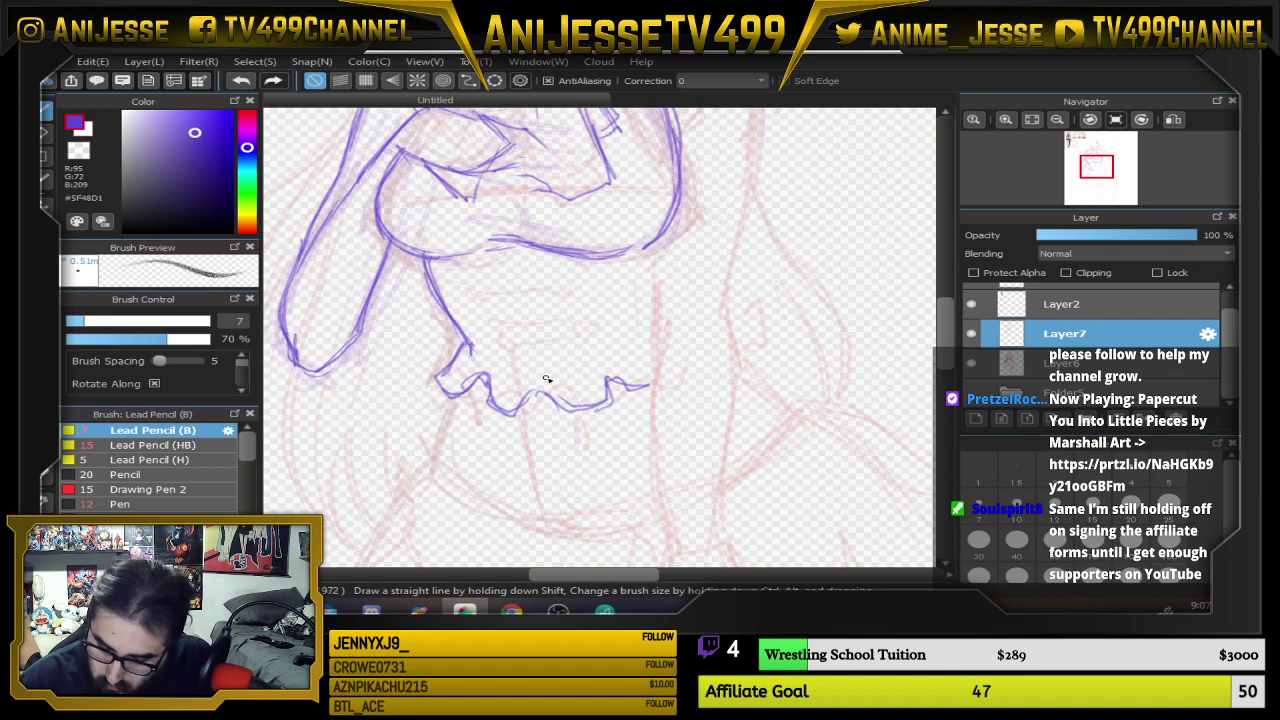
{"action": "left_click_drag", "start_coordinate": [621, 355], "coordinate": [666, 430]}
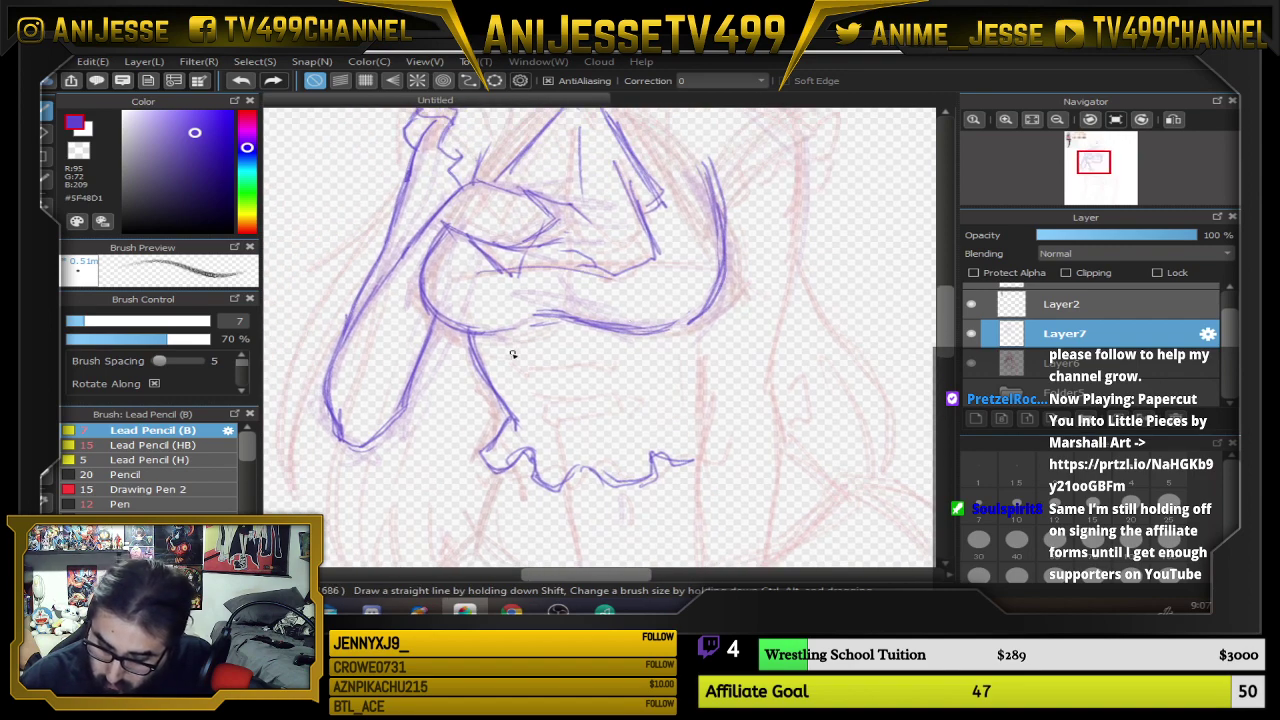
Add two short horizontal fabric creases across the top between the chest and the ruffled hem
{"action": "left_click_drag", "start_coordinate": [506, 354], "coordinate": [610, 344]}
{"action": "mouse_move", "coordinate": [535, 395]}
{"action": "left_mouse_down"}
{"action": "mouse_move", "coordinate": [648, 390]}
{"action": "mouse_move", "coordinate": [555, 320]}
{"action": "left_mouse_up"}
{"action": "scroll", "coordinate": [650, 390], "scroll_direction": "down", "scroll_amount": 4}
{"action": "scroll", "coordinate": [555, 320], "scroll_direction": "up", "scroll_amount": 4}
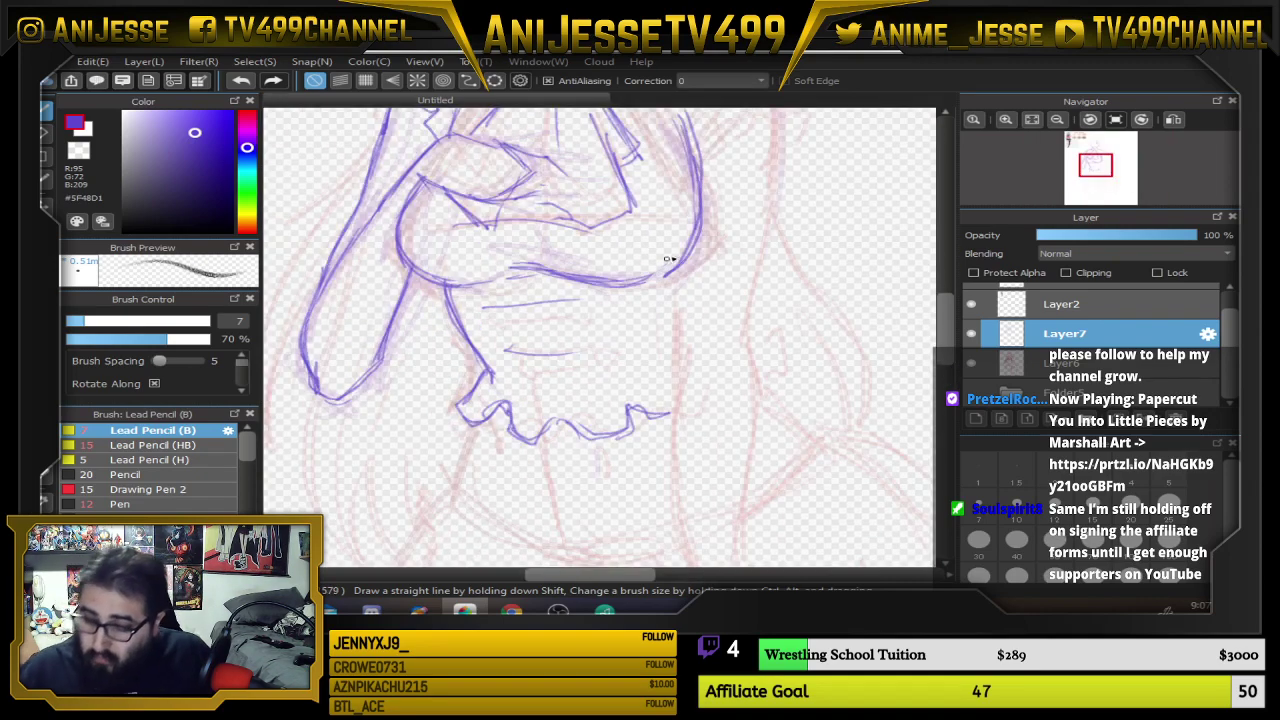
Review the whole figure's proportions and the rough lines of the waist and hips
{"action": "scroll", "coordinate": [668, 259], "scroll_direction": "down", "scroll_amount": 5}
{"action": "left_click_drag", "start_coordinate": [555, 236], "coordinate": [553, 265]}
{"action": "scroll", "coordinate": [566, 425], "scroll_direction": "up", "scroll_amount": 2}
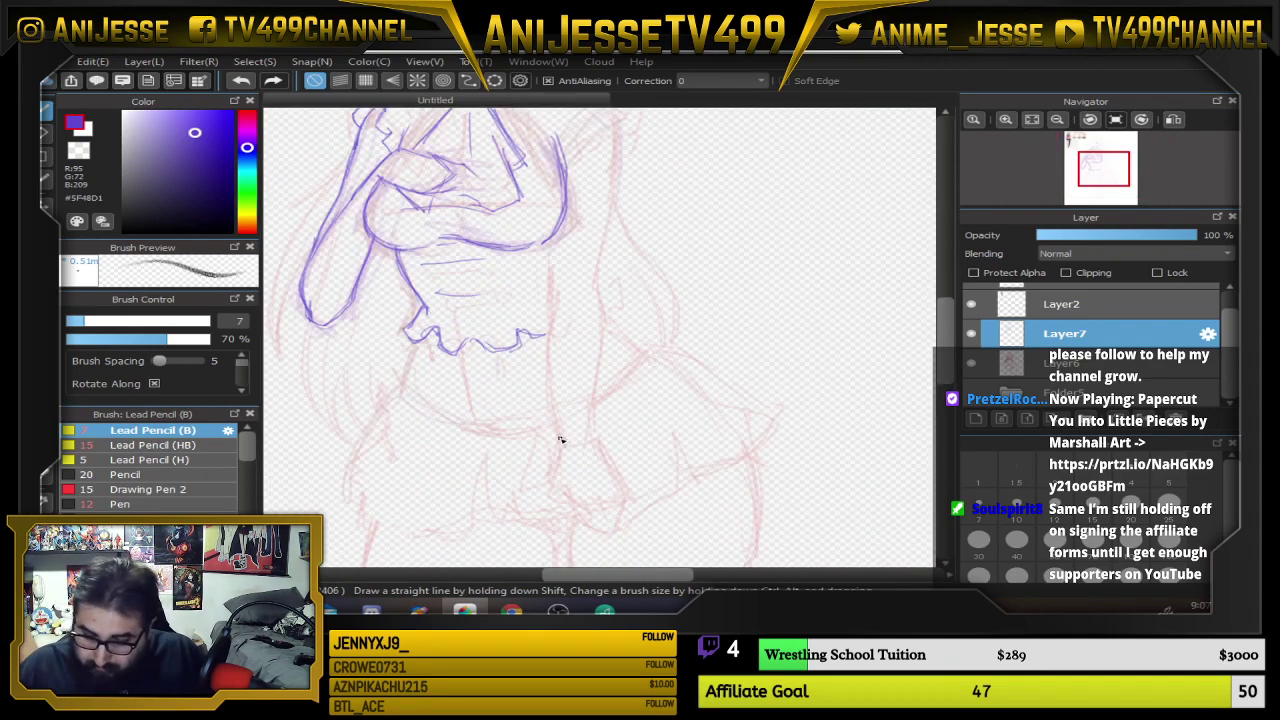
{"action": "scroll", "coordinate": [561, 440], "scroll_direction": "up", "scroll_amount": 1}
{"action": "scroll", "coordinate": [546, 434], "scroll_direction": "down", "scroll_amount": 3}
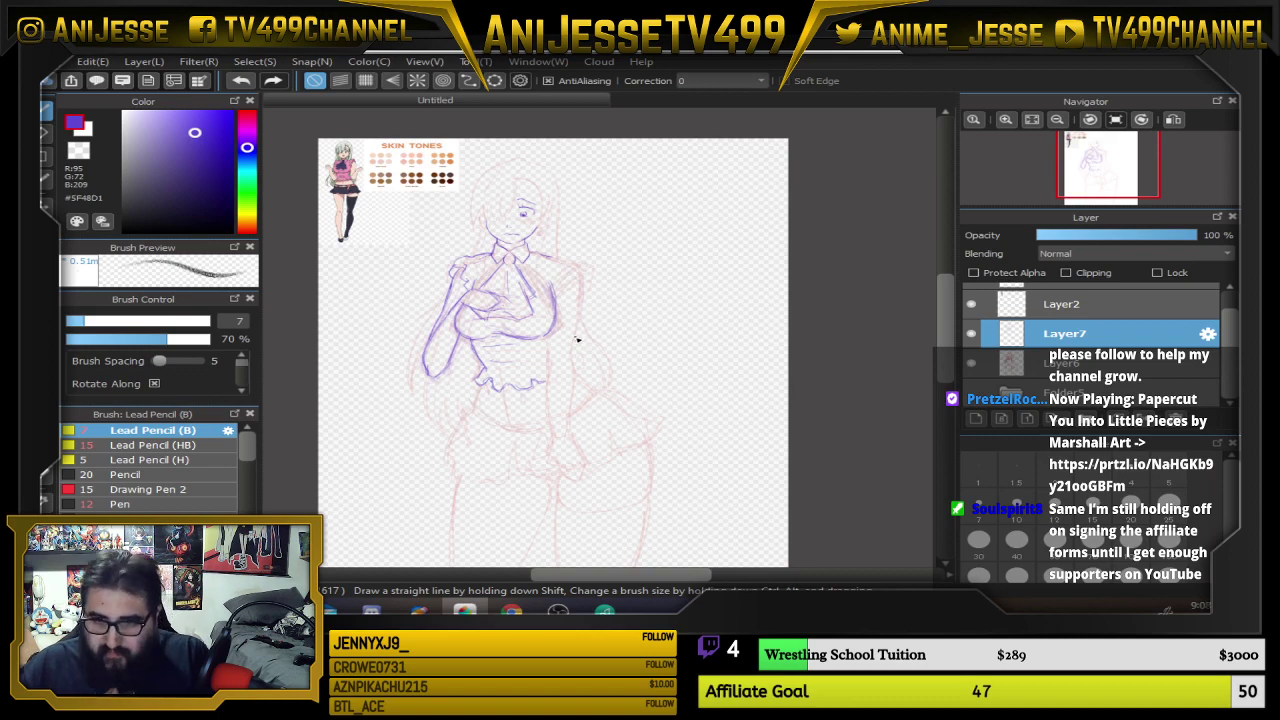
{"action": "scroll", "coordinate": [560, 248], "scroll_direction": "up", "scroll_amount": 3}
{"action": "scroll", "coordinate": [540, 277], "scroll_direction": "down", "scroll_amount": 1}
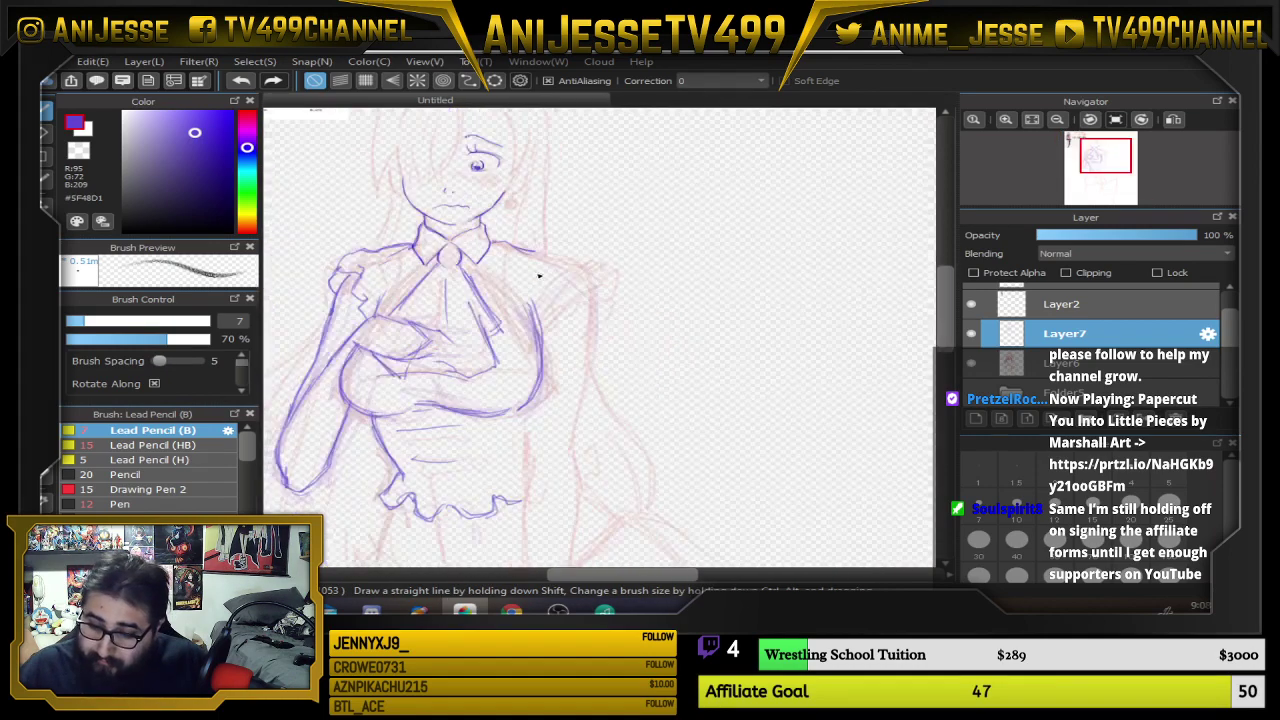
{"action": "left_click_drag", "start_coordinate": [587, 322], "coordinate": [707, 278]}
{"action": "scroll", "coordinate": [704, 283], "scroll_direction": "down", "scroll_amount": 2}
{"action": "scroll", "coordinate": [597, 271], "scroll_direction": "up", "scroll_amount": 5}
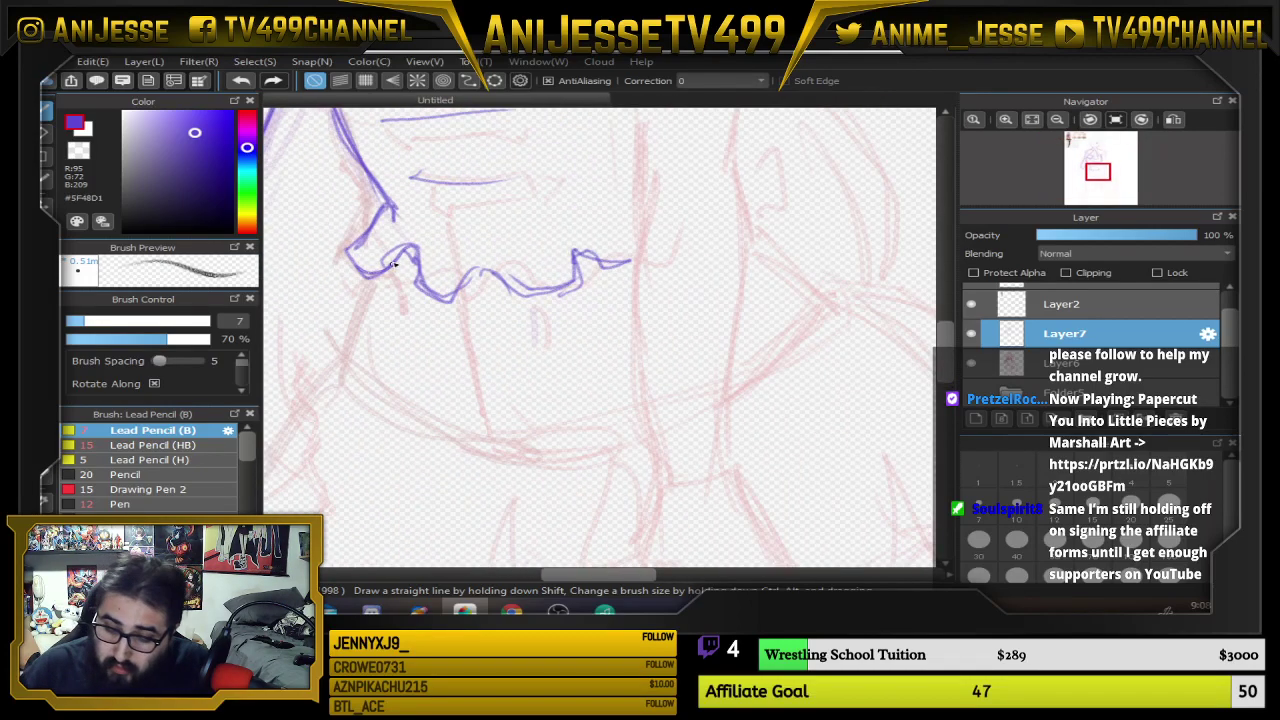
Draw the left-hand hip line below the ruffled hem and the long curved waistband sweeping across the lower belly
{"action": "left_click_drag", "start_coordinate": [381, 278], "coordinate": [343, 363]}
{"action": "left_click_drag", "start_coordinate": [360, 314], "coordinate": [342, 369]}
{"action": "mouse_move", "coordinate": [382, 275]}
{"action": "left_mouse_down"}
{"action": "mouse_move", "coordinate": [343, 362]}
{"action": "mouse_move", "coordinate": [346, 349]}
{"action": "mouse_move", "coordinate": [380, 407]}
{"action": "mouse_move", "coordinate": [614, 446]}
{"action": "left_mouse_up"}
{"action": "left_click_drag", "start_coordinate": [483, 445], "coordinate": [738, 382]}
{"action": "left_click_drag", "start_coordinate": [855, 290], "coordinate": [790, 398]}
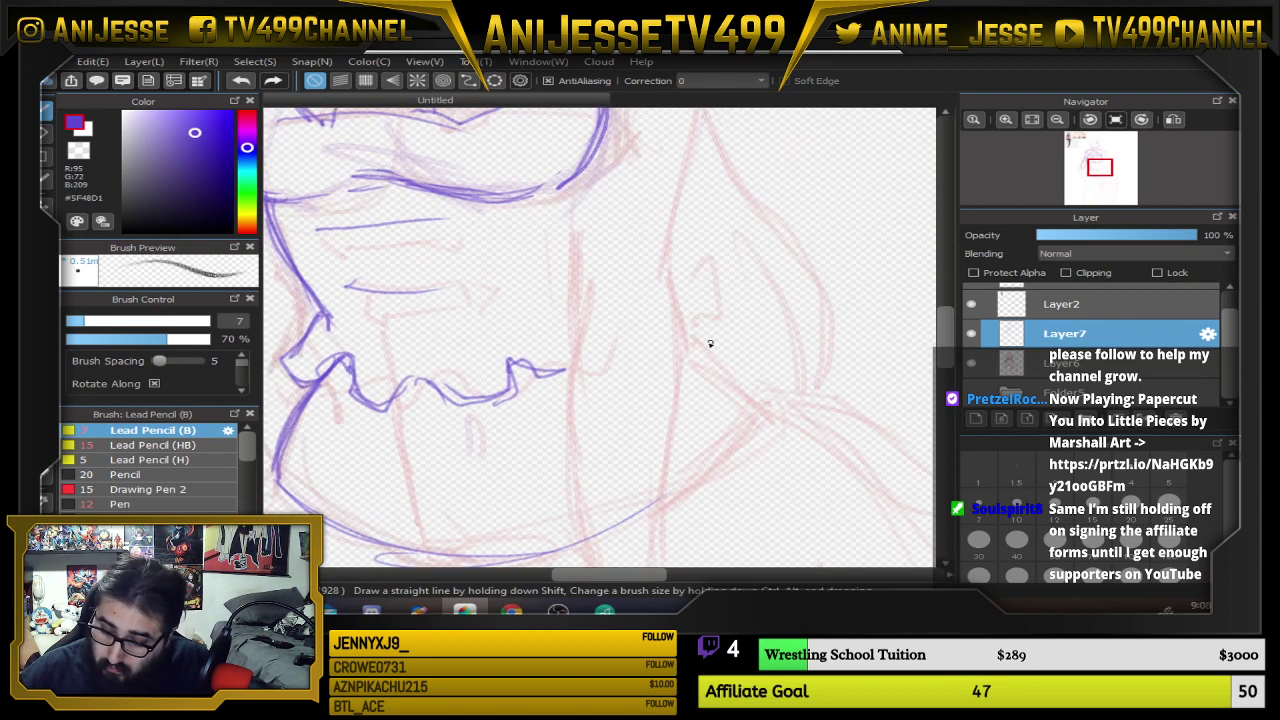
Draw the small notch and slanting hip line at the right-hand waist, undoing the vertical stroke above the notch
{"action": "mouse_move", "coordinate": [704, 340]}
{"action": "left_mouse_down"}
{"action": "mouse_move", "coordinate": [751, 400]}
{"action": "mouse_move", "coordinate": [688, 305]}
{"action": "mouse_move", "coordinate": [683, 335]}
{"action": "mouse_move", "coordinate": [699, 321]}
{"action": "mouse_move", "coordinate": [678, 272]}
{"action": "left_mouse_up"}
{"action": "left_click_drag", "start_coordinate": [672, 215], "coordinate": [691, 314]}
{"action": "left_click_drag", "start_coordinate": [692, 372], "coordinate": [707, 280]}
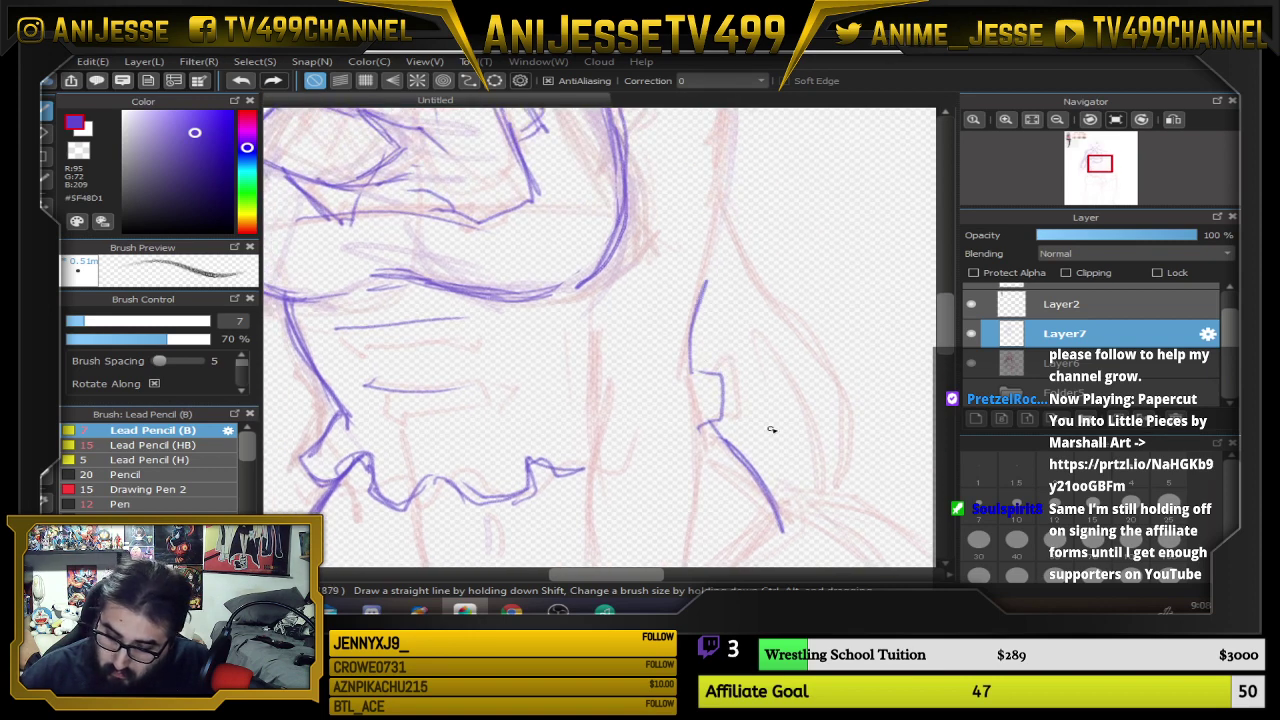
{"action": "key", "text": "ctrl+z"}
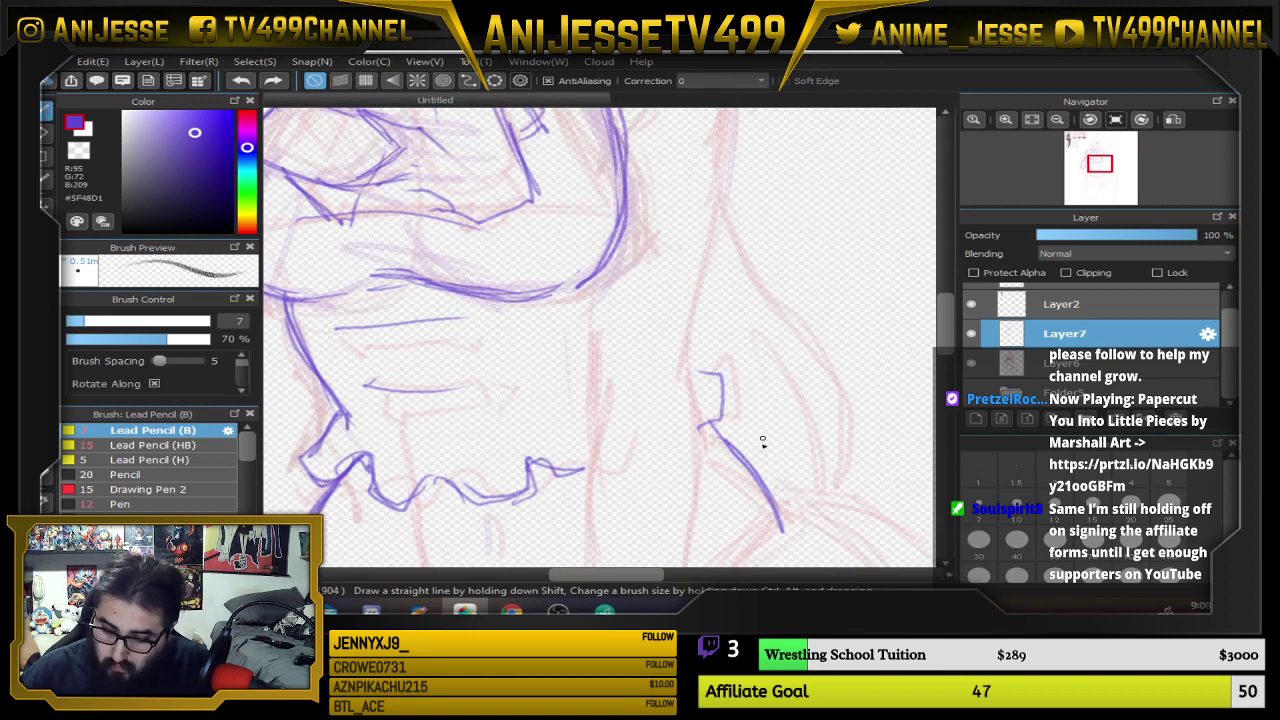
{"action": "mouse_move", "coordinate": [759, 414]}
{"action": "left_mouse_down"}
{"action": "mouse_move", "coordinate": [774, 240]}
{"action": "mouse_move", "coordinate": [768, 252]}
{"action": "left_mouse_up"}
Draw a short navel mark just below the ruffled hem
{"action": "left_click_drag", "start_coordinate": [404, 406], "coordinate": [597, 340]}
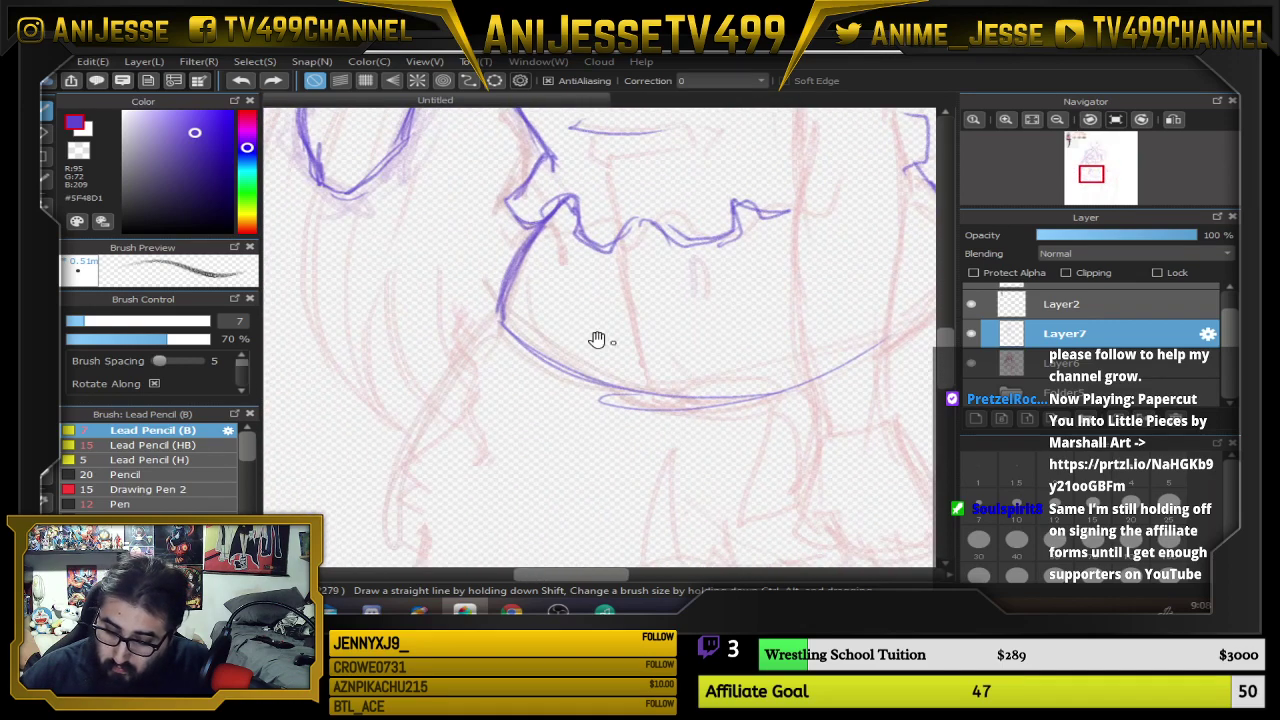
{"action": "scroll", "coordinate": [568, 286], "scroll_direction": "down", "scroll_amount": 2}
{"action": "scroll", "coordinate": [705, 267], "scroll_direction": "up", "scroll_amount": 3}
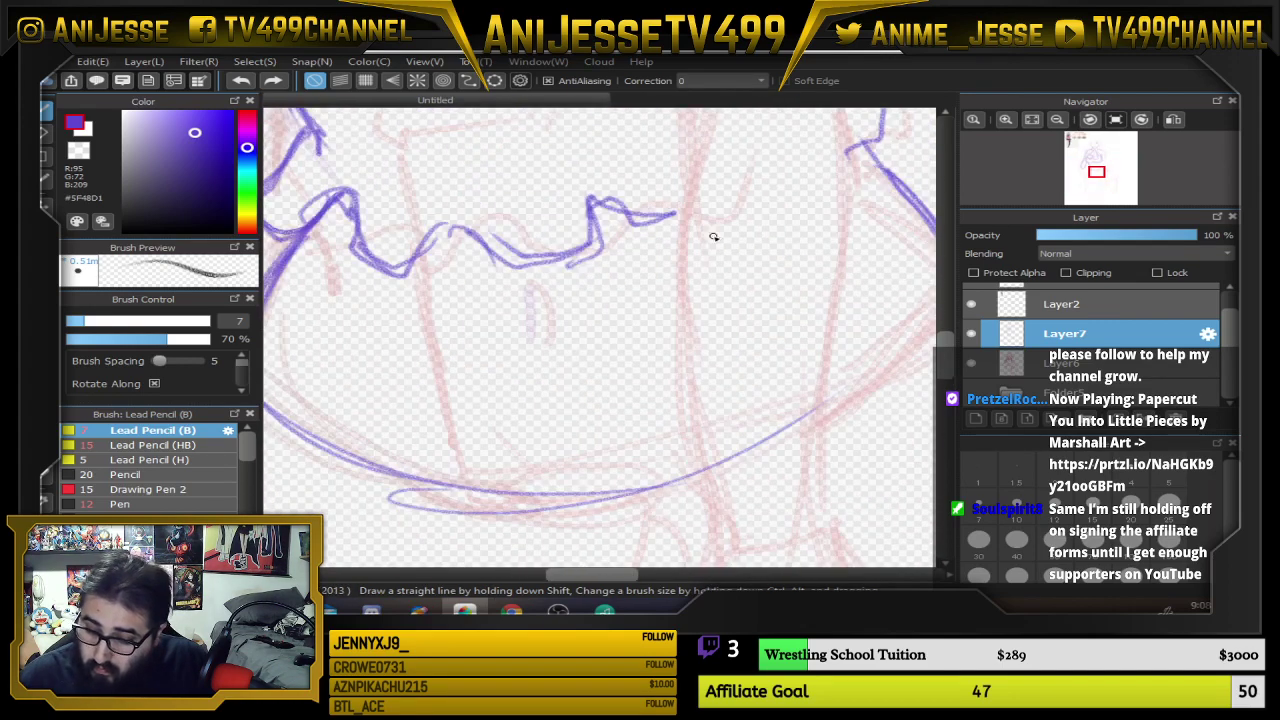
{"action": "left_click_drag", "start_coordinate": [553, 277], "coordinate": [554, 305]}
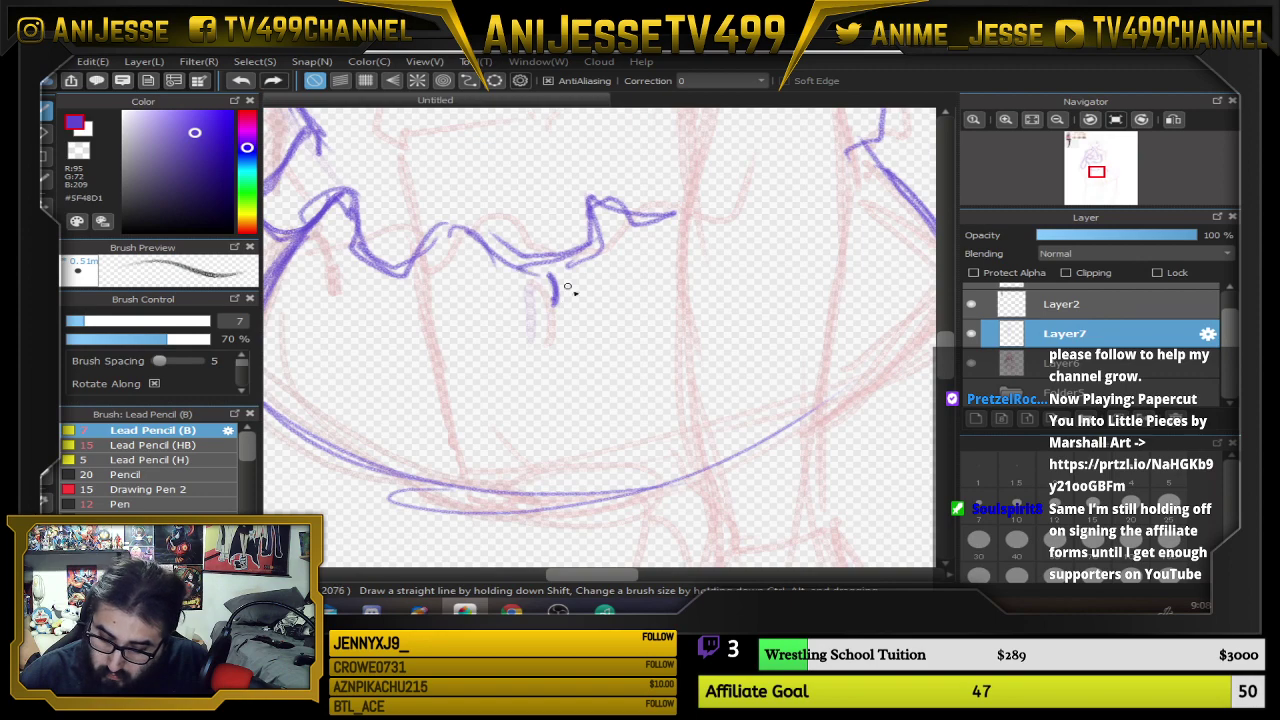
Check the reference outfit's skirt and draw the left-hand skirt outline flaring outward below the hip
{"action": "scroll", "coordinate": [590, 373], "scroll_direction": "down", "scroll_amount": 5}
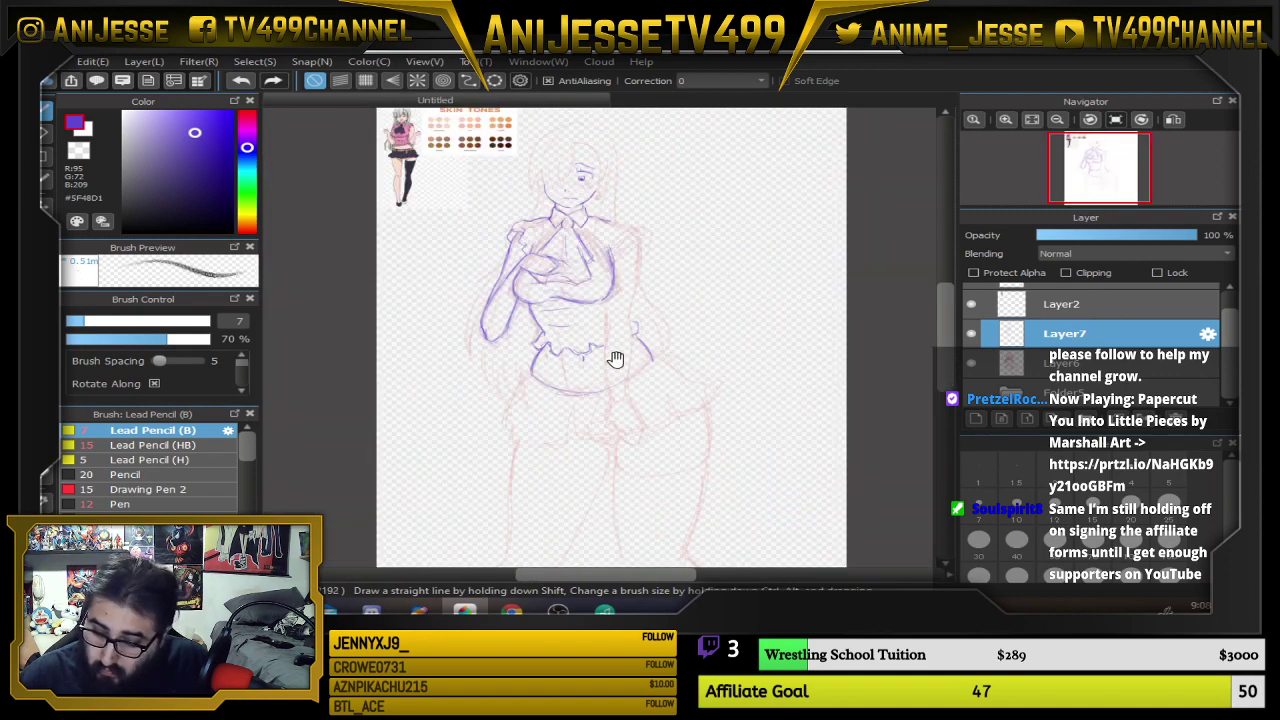
{"action": "scroll", "coordinate": [440, 197], "scroll_direction": "up", "scroll_amount": 4}
{"action": "left_click_drag", "start_coordinate": [473, 285], "coordinate": [648, 395]}
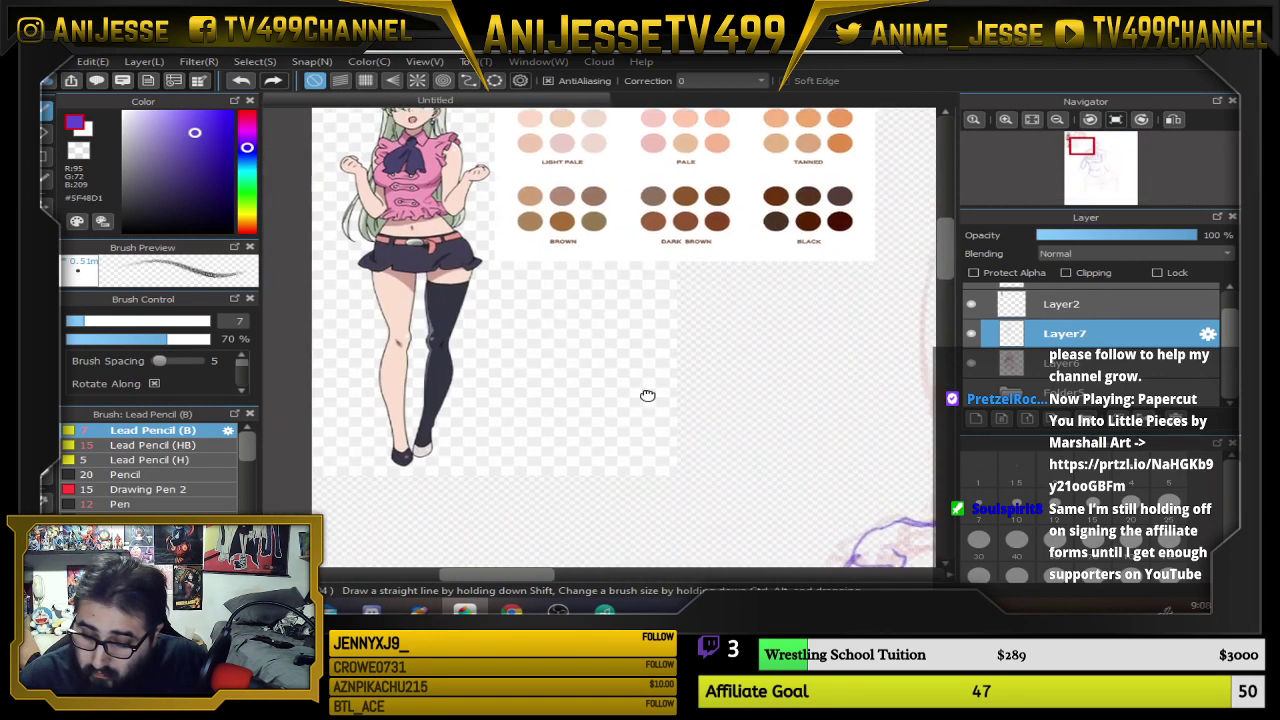
{"action": "scroll", "coordinate": [650, 397], "scroll_direction": "down", "scroll_amount": 3}
{"action": "scroll", "coordinate": [648, 387], "scroll_direction": "up", "scroll_amount": 6}
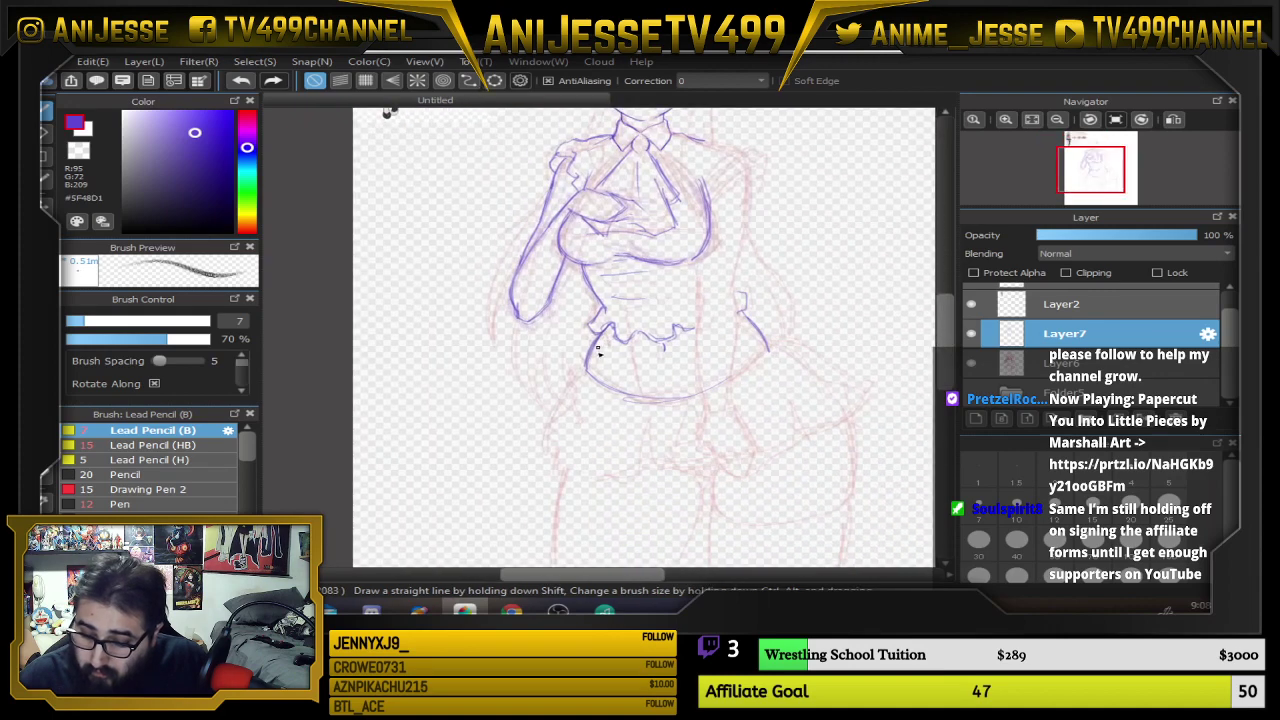
{"action": "mouse_move", "coordinate": [523, 312]}
{"action": "left_mouse_down"}
{"action": "mouse_move", "coordinate": [497, 384]}
{"action": "mouse_move", "coordinate": [497, 478]}
{"action": "left_mouse_up"}
{"action": "left_click_drag", "start_coordinate": [612, 433], "coordinate": [643, 290]}
{"action": "mouse_move", "coordinate": [524, 304]}
{"action": "left_mouse_down"}
{"action": "mouse_move", "coordinate": [474, 354]}
{"action": "mouse_move", "coordinate": [458, 400]}
{"action": "left_mouse_up"}
Sketch the waistband's lower edge with a small curve beneath its centre and rework the skirt's left-hand side line
{"action": "mouse_move", "coordinate": [525, 324]}
{"action": "left_mouse_down"}
{"action": "mouse_move", "coordinate": [533, 235]}
{"action": "mouse_move", "coordinate": [658, 309]}
{"action": "left_mouse_up"}
{"action": "left_click_drag", "start_coordinate": [876, 285], "coordinate": [746, 350]}
{"action": "left_click_drag", "start_coordinate": [613, 384], "coordinate": [636, 399]}
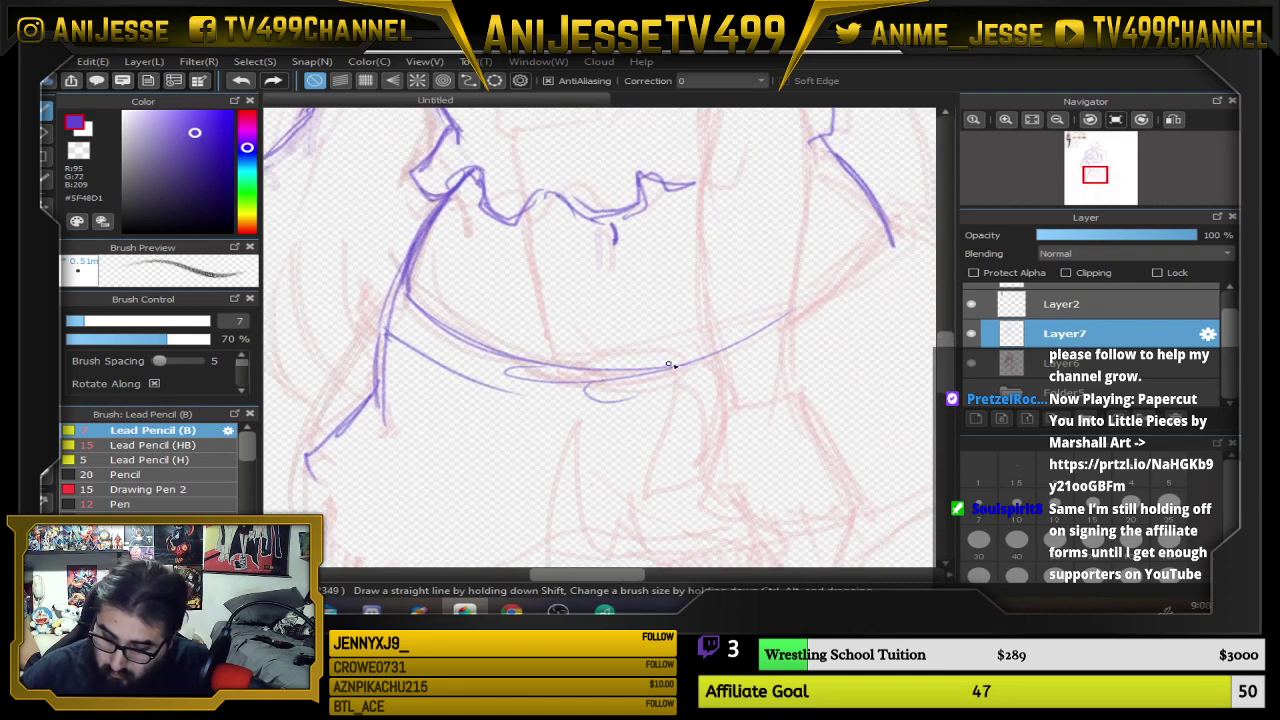
{"action": "mouse_move", "coordinate": [416, 358]}
{"action": "left_mouse_down"}
{"action": "mouse_move", "coordinate": [416, 252]}
{"action": "mouse_move", "coordinate": [381, 304]}
{"action": "mouse_move", "coordinate": [418, 357]}
{"action": "mouse_move", "coordinate": [445, 370]}
{"action": "left_mouse_up"}
{"action": "mouse_move", "coordinate": [384, 327]}
{"action": "left_mouse_down"}
{"action": "mouse_move", "coordinate": [375, 398]}
{"action": "mouse_move", "coordinate": [302, 450]}
{"action": "mouse_move", "coordinate": [315, 500]}
{"action": "mouse_move", "coordinate": [340, 510]}
{"action": "left_mouse_up"}
Extend the right-hand shoulder line outward and draw the armpit fold and the ruffled sleeve edge
{"action": "scroll", "coordinate": [529, 380], "scroll_direction": "down", "scroll_amount": 2}
{"action": "mouse_move", "coordinate": [626, 374]}
{"action": "left_mouse_down"}
{"action": "mouse_move", "coordinate": [629, 414]}
{"action": "mouse_move", "coordinate": [636, 357]}
{"action": "mouse_move", "coordinate": [589, 417]}
{"action": "left_mouse_up"}
{"action": "scroll", "coordinate": [637, 400], "scroll_direction": "down", "scroll_amount": 2}
{"action": "scroll", "coordinate": [578, 414], "scroll_direction": "down", "scroll_amount": 2}
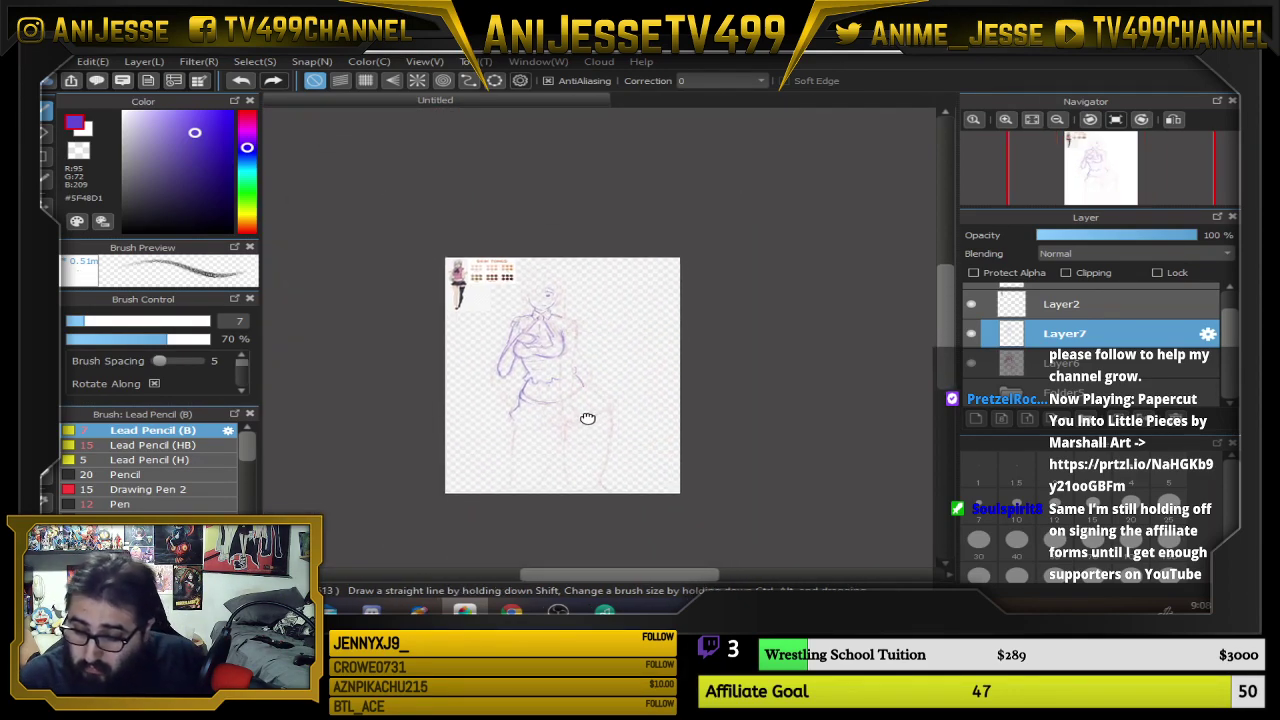
{"action": "scroll", "coordinate": [522, 349], "scroll_direction": "up", "scroll_amount": 3}
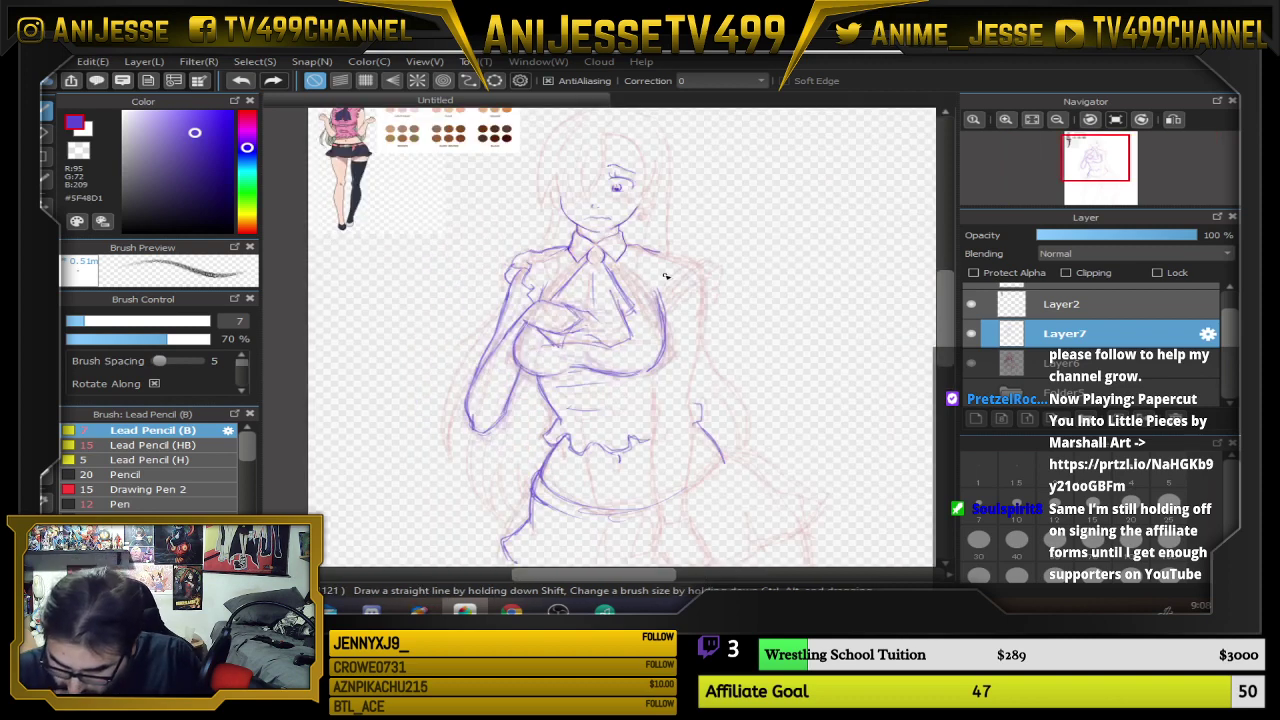
{"action": "scroll", "coordinate": [664, 276], "scroll_direction": "up", "scroll_amount": 3}
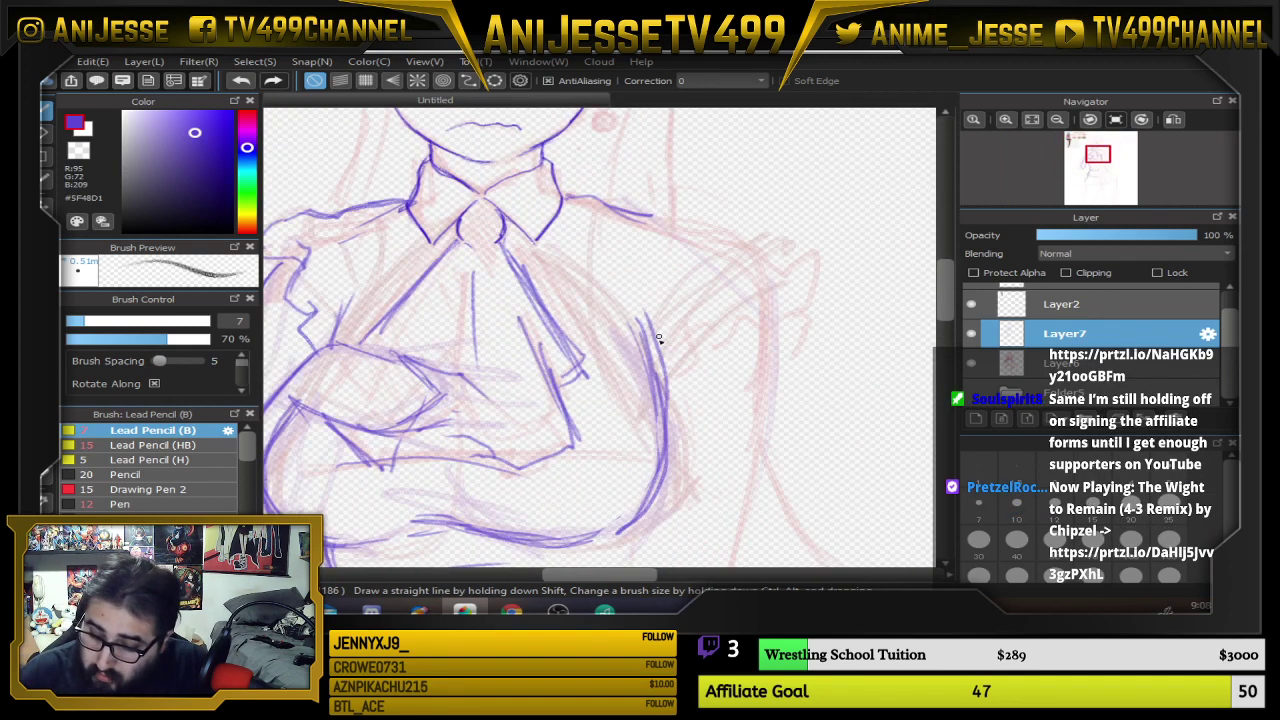
{"action": "left_click_drag", "start_coordinate": [638, 210], "coordinate": [746, 272]}
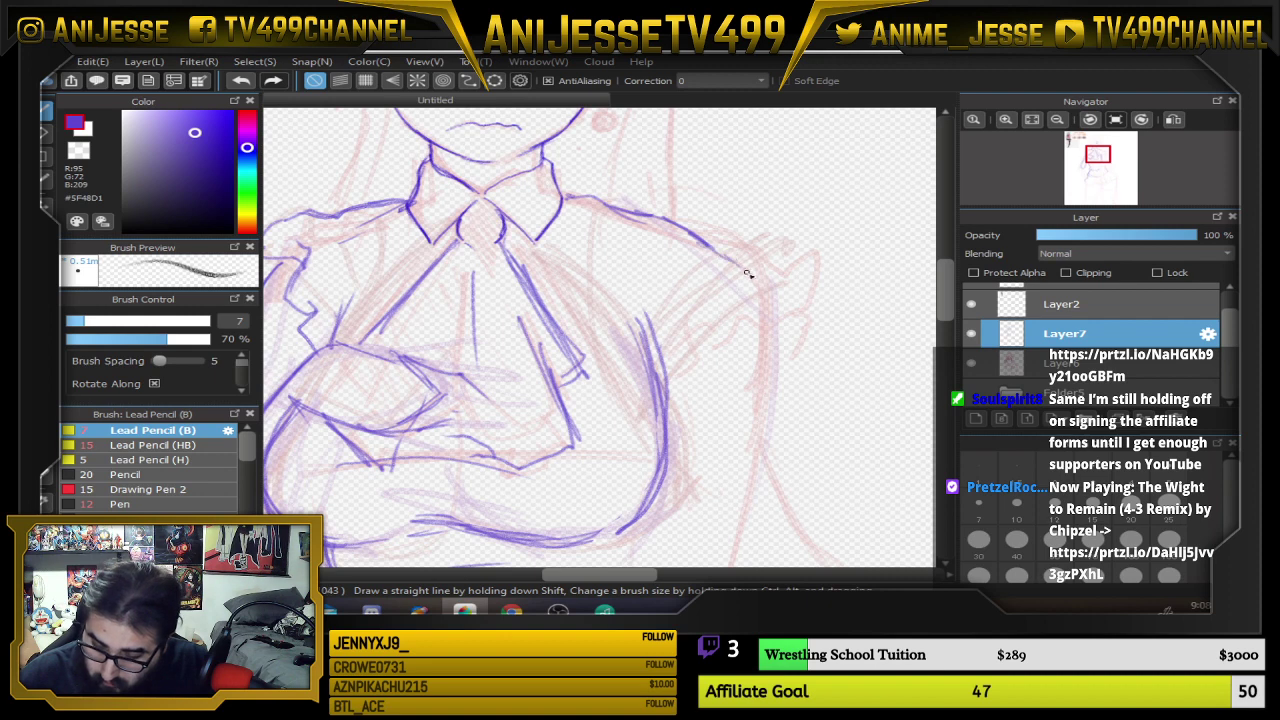
{"action": "left_click_drag", "start_coordinate": [644, 308], "coordinate": [636, 382]}
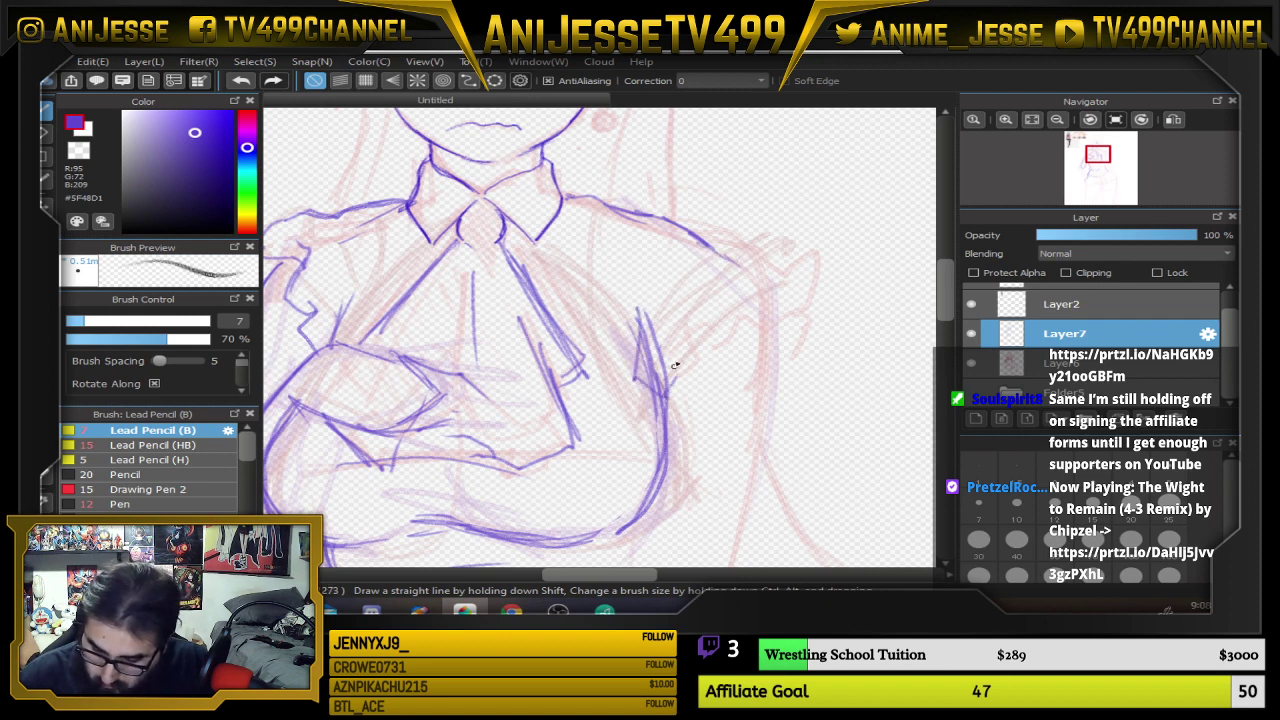
{"action": "mouse_move", "coordinate": [678, 340]}
{"action": "left_mouse_down"}
{"action": "mouse_move", "coordinate": [746, 351]}
{"action": "mouse_move", "coordinate": [746, 304]}
{"action": "mouse_move", "coordinate": [753, 338]}
{"action": "mouse_move", "coordinate": [768, 322]}
{"action": "mouse_move", "coordinate": [794, 347]}
{"action": "mouse_move", "coordinate": [817, 295]}
{"action": "mouse_move", "coordinate": [749, 248]}
{"action": "mouse_move", "coordinate": [648, 216]}
{"action": "left_mouse_up"}
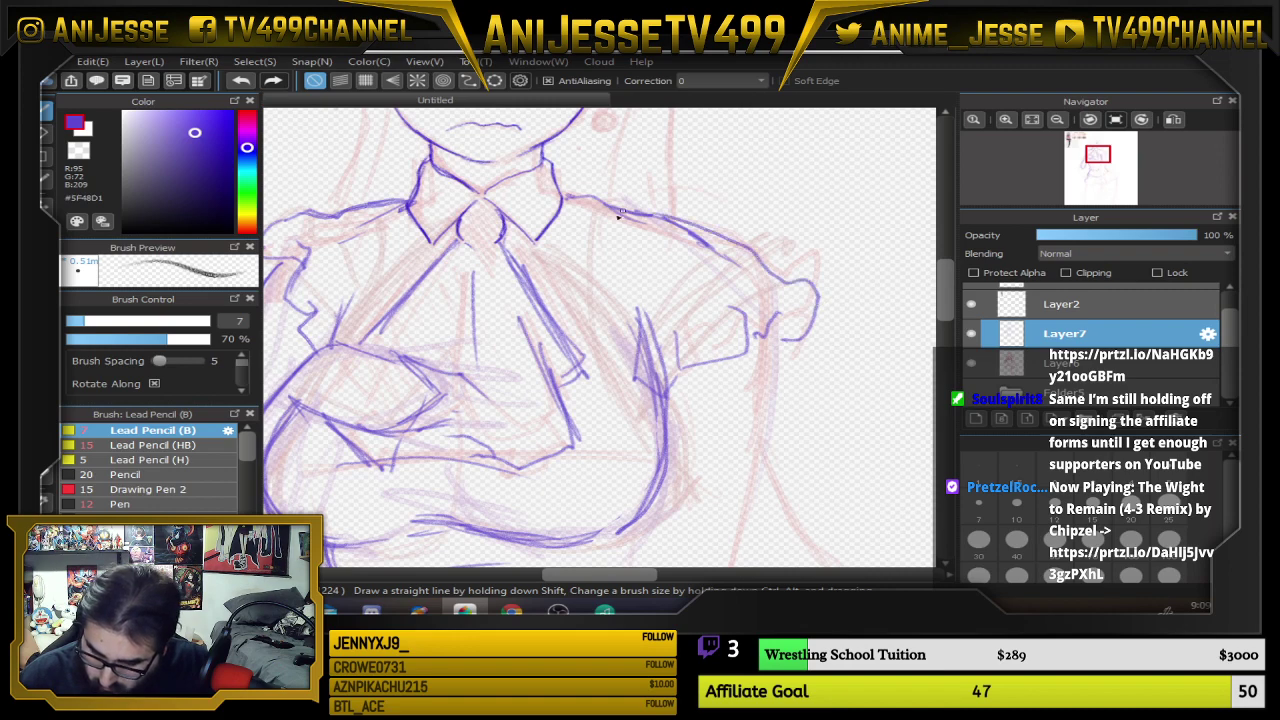
Lasso-select the right-hand shoulder ruffle on Layer7, nudge it slightly inward towards the torso and clear the selection
{"action": "scroll", "coordinate": [690, 300], "scroll_direction": "down", "scroll_amount": 3}
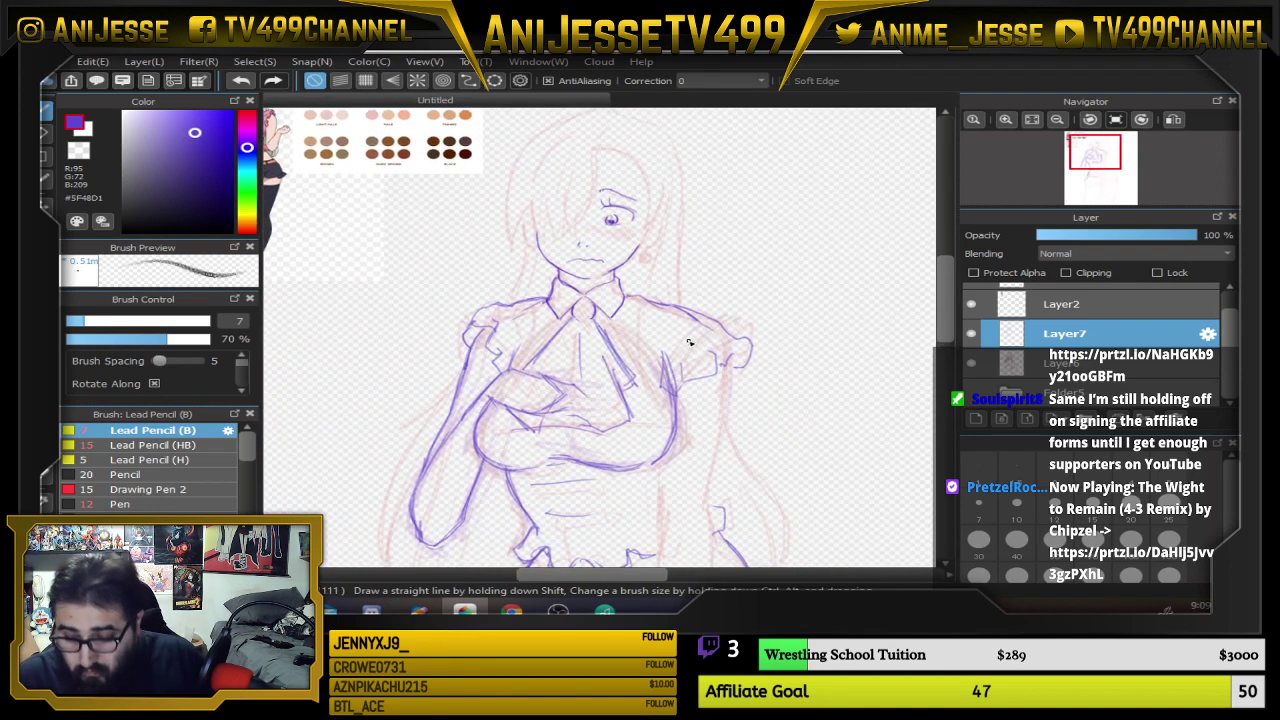
{"action": "key", "text": "m"}
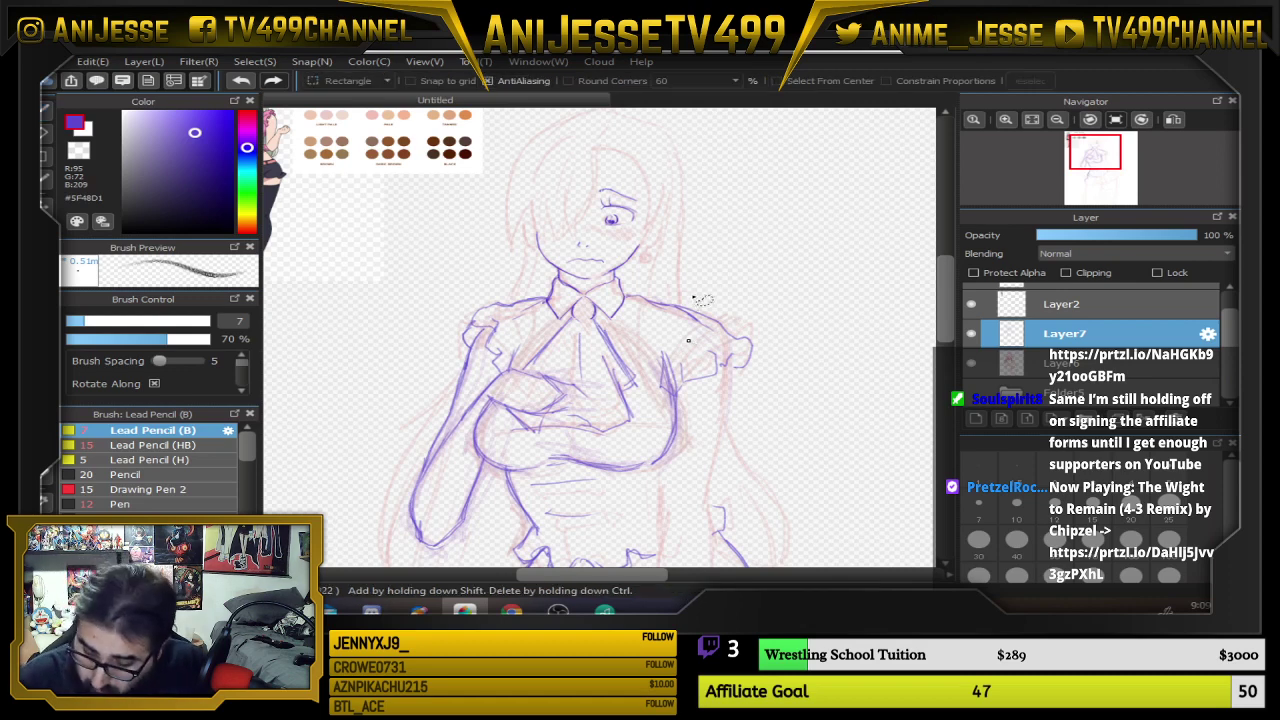
{"action": "mouse_move", "coordinate": [694, 298]}
{"action": "left_mouse_down"}
{"action": "mouse_move", "coordinate": [762, 396]}
{"action": "mouse_move", "coordinate": [667, 280]}
{"action": "left_mouse_up"}
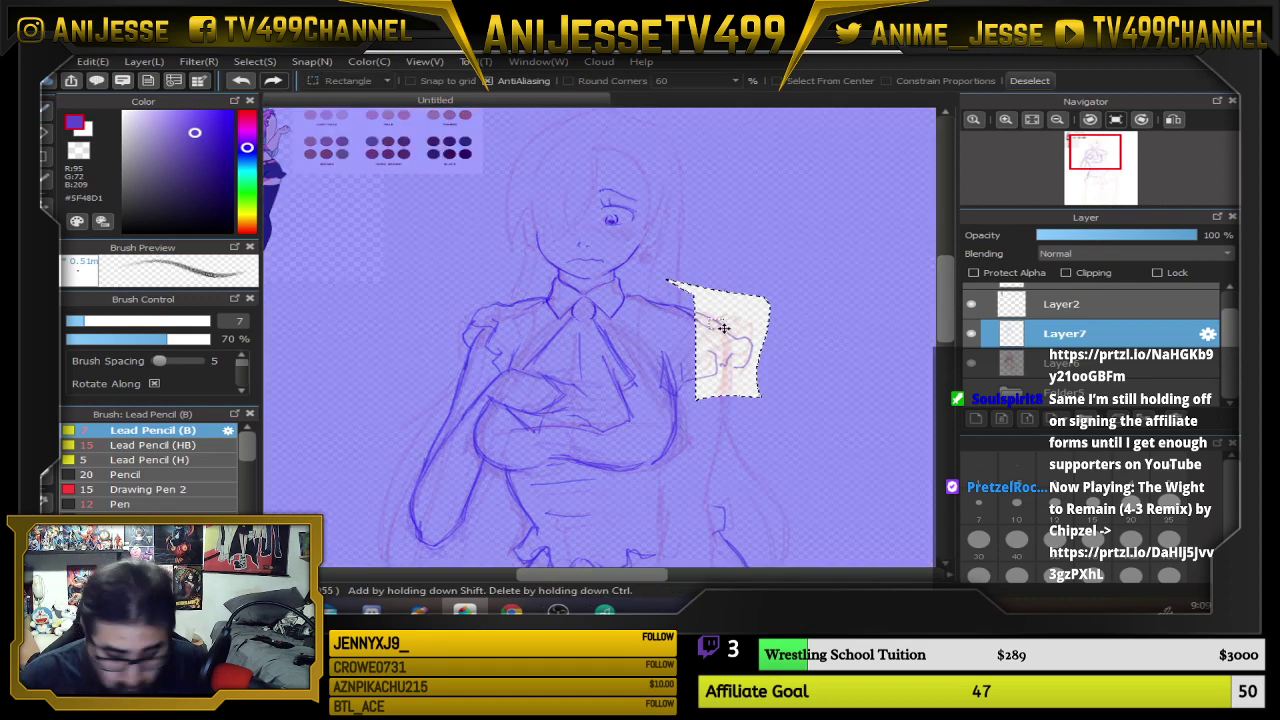
{"action": "key", "text": "v"}
{"action": "left_click_drag", "start_coordinate": [729, 351], "coordinate": [720, 343]}
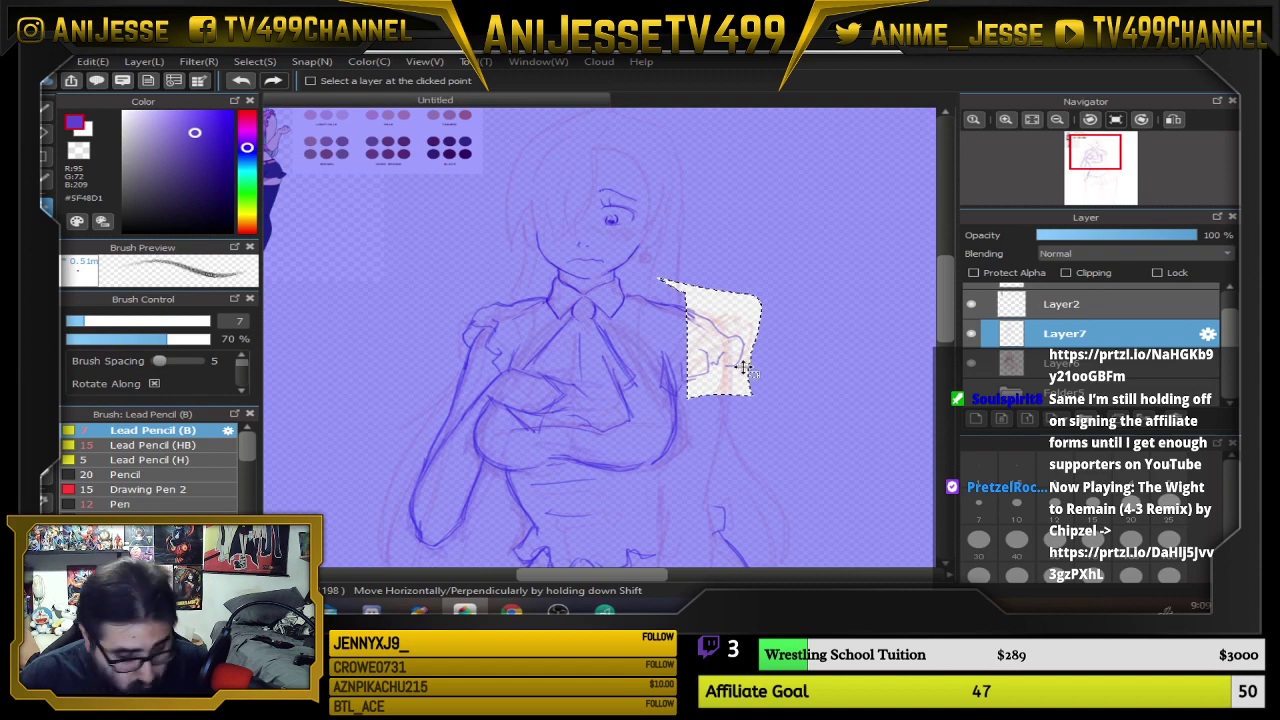
{"action": "key", "text": "ctrl+d"}
Save the drawing on the computer as 7DS Liz, a MediBang Paint Pro (*.mdp) file in the Desktop's Commissions folder
{"action": "scroll", "coordinate": [735, 350], "scroll_direction": "down", "scroll_amount": 1}
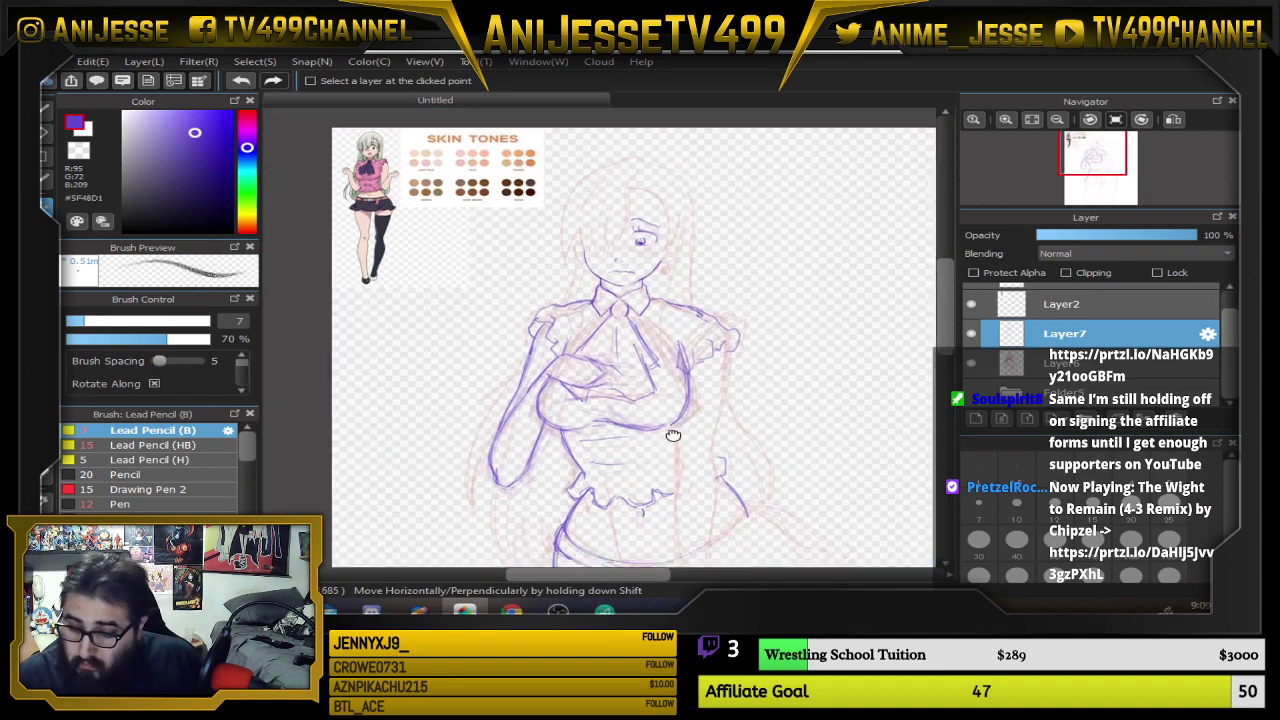
{"action": "left_click_drag", "start_coordinate": [674, 434], "coordinate": [643, 340]}
{"action": "scroll", "coordinate": [686, 299], "scroll_direction": "up", "scroll_amount": 3}
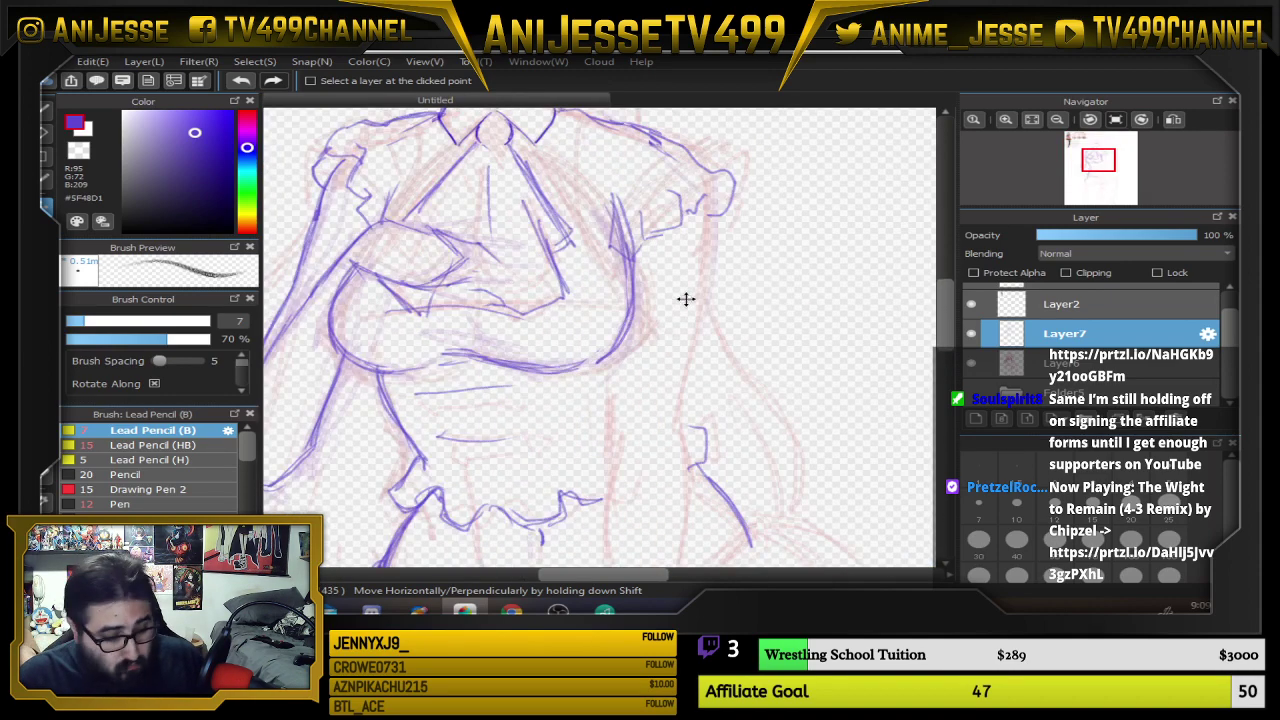
{"action": "key", "text": "b"}
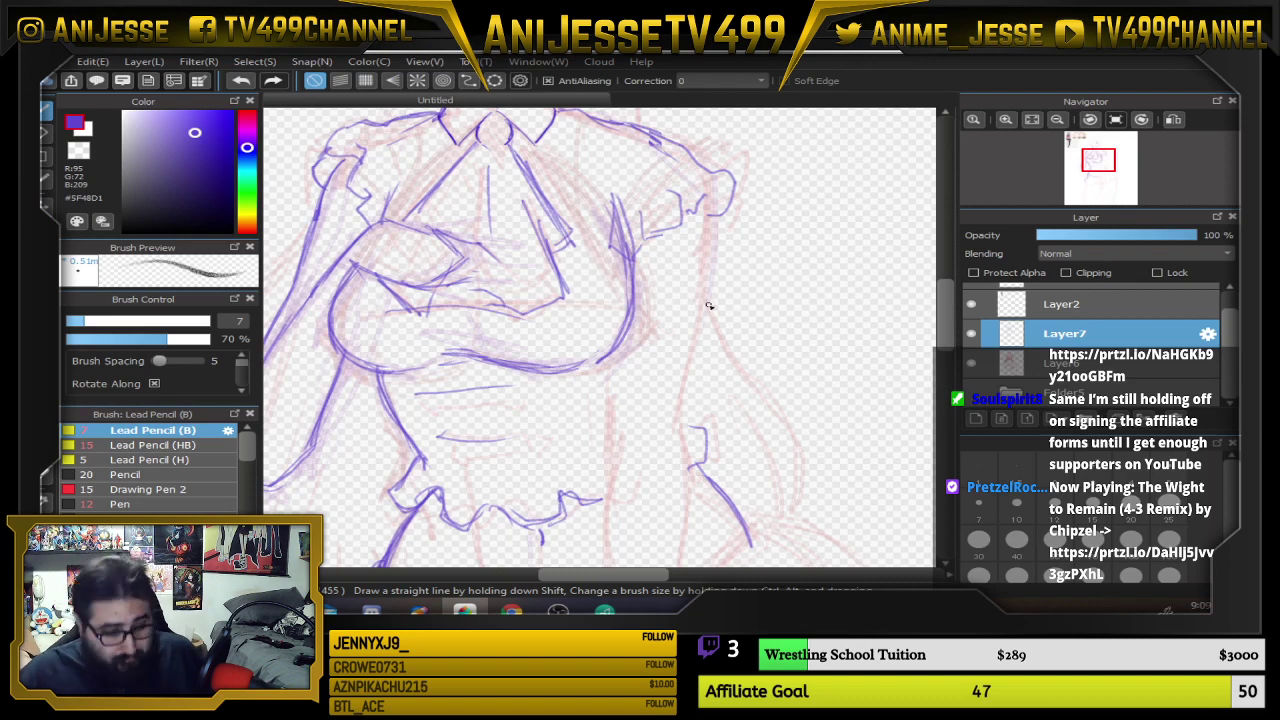
{"action": "key", "text": "ctrl+s"}
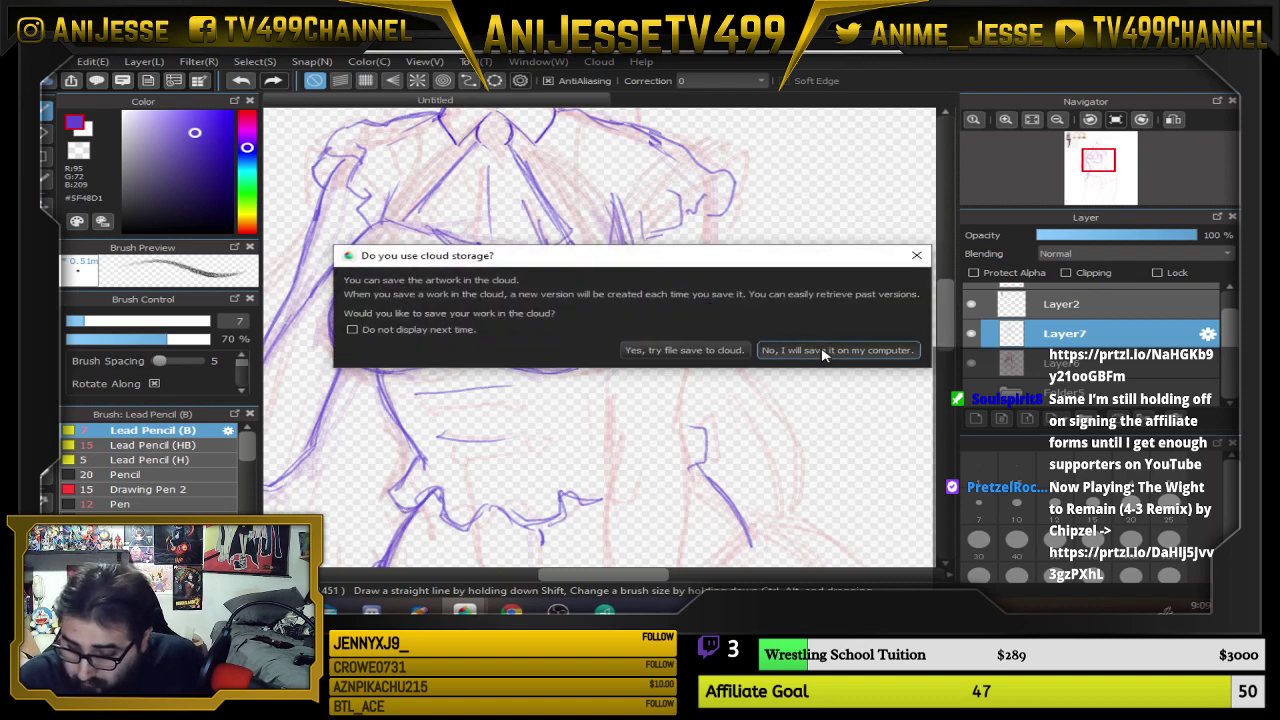
{"action": "left_click", "coordinate": [839, 356]}
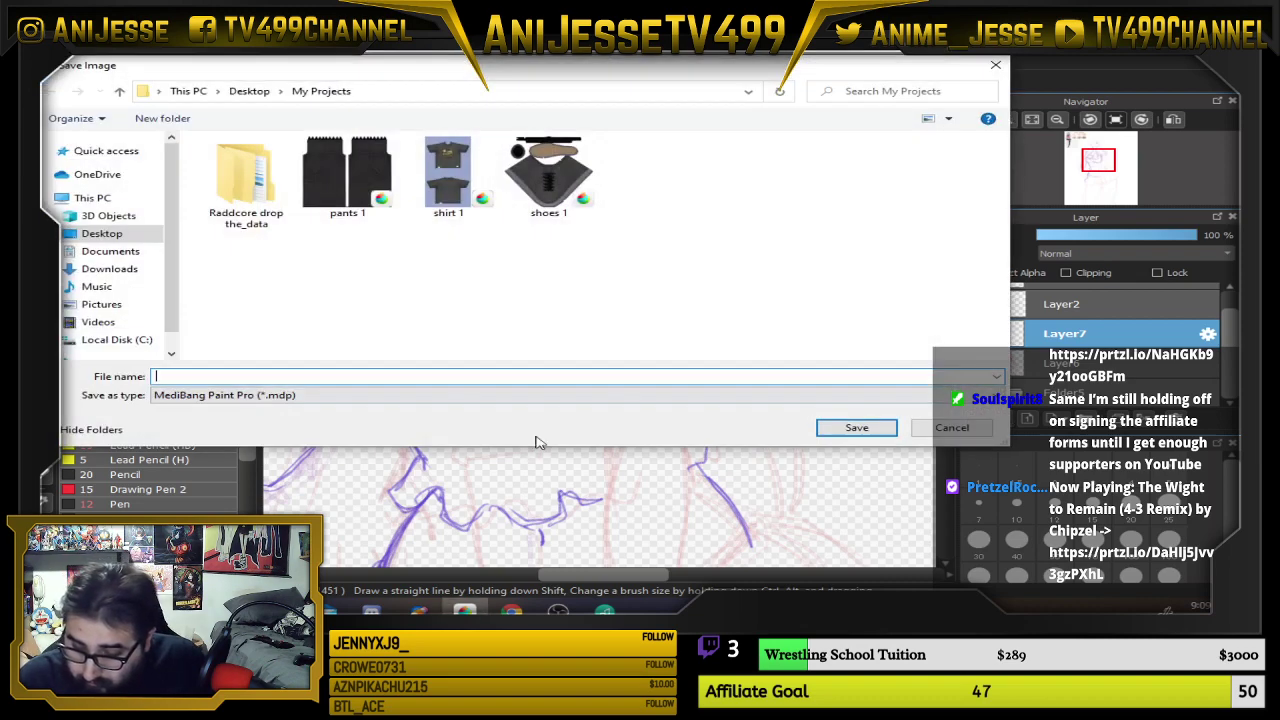
{"action": "left_click", "coordinate": [104, 236]}
{"action": "left_click", "coordinate": [290, 178]}
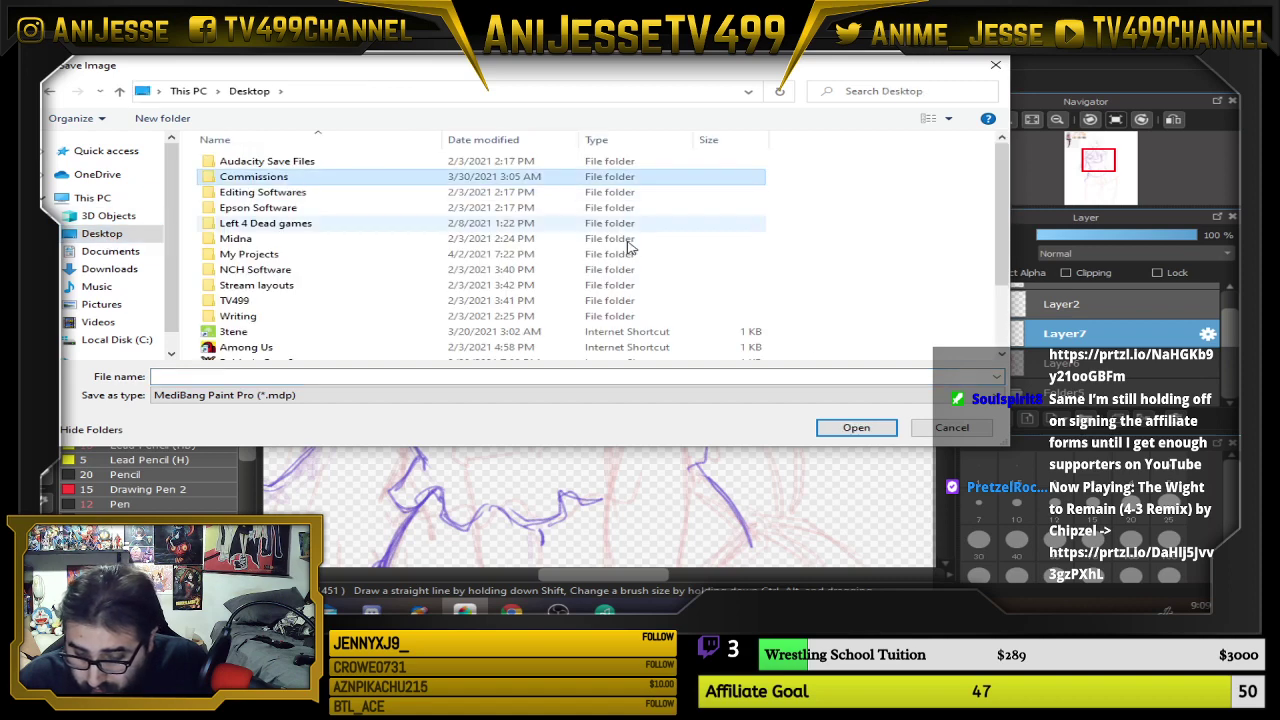
{"action": "left_click", "coordinate": [856, 428]}
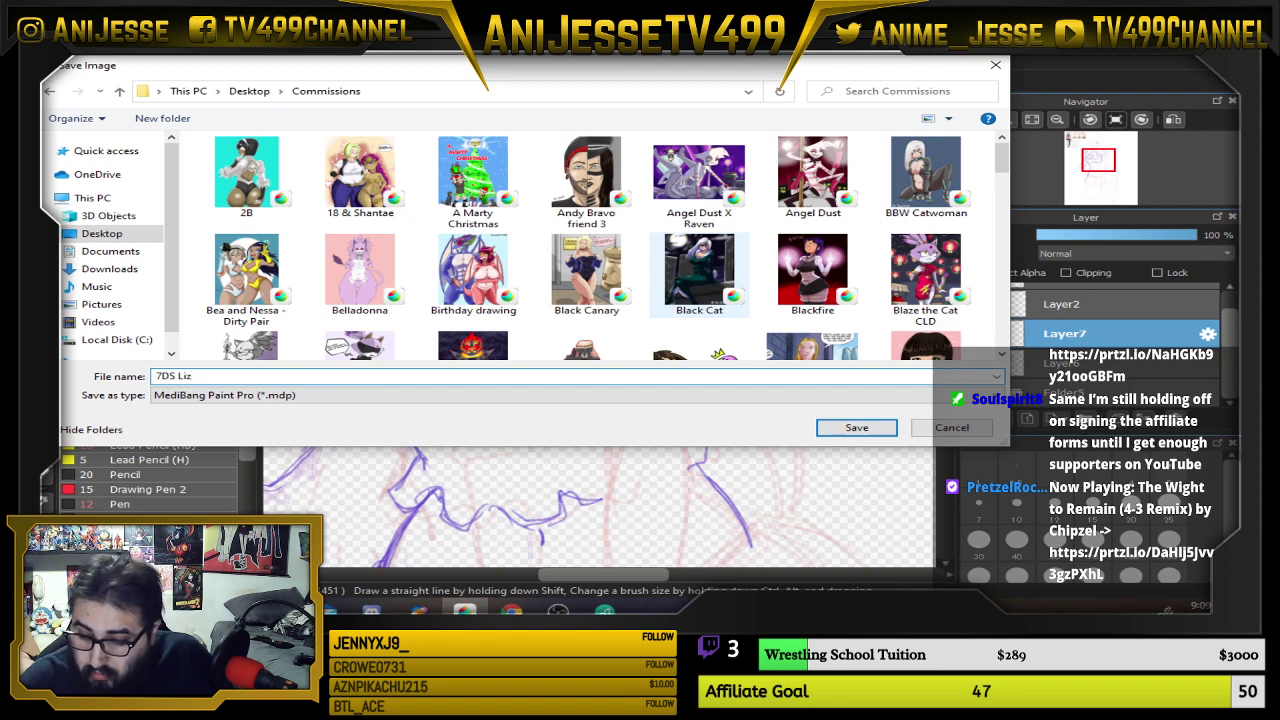
{"action": "left_click", "coordinate": [857, 428]}
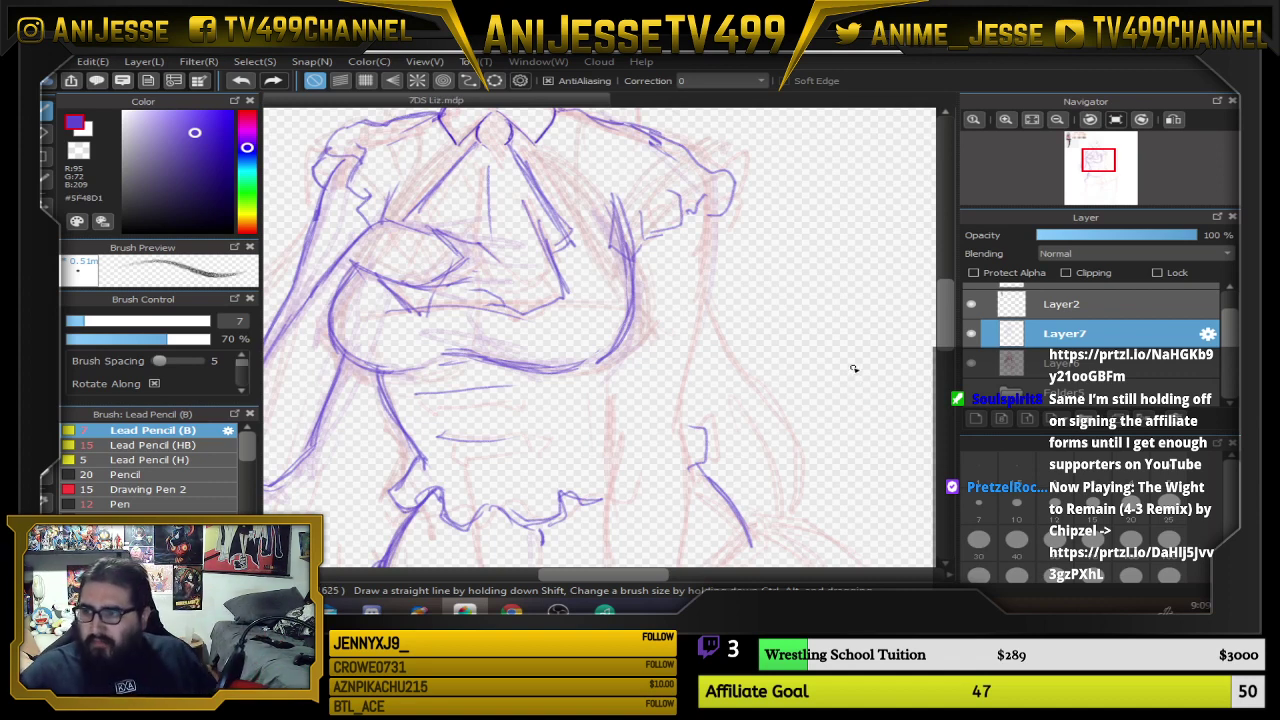
Lasso-select the blue head, chest and bent arm, rotate them slightly counterclockwise with Transform, reposition them and clear the selection
{"action": "scroll", "coordinate": [783, 357], "scroll_direction": "down", "scroll_amount": 5}
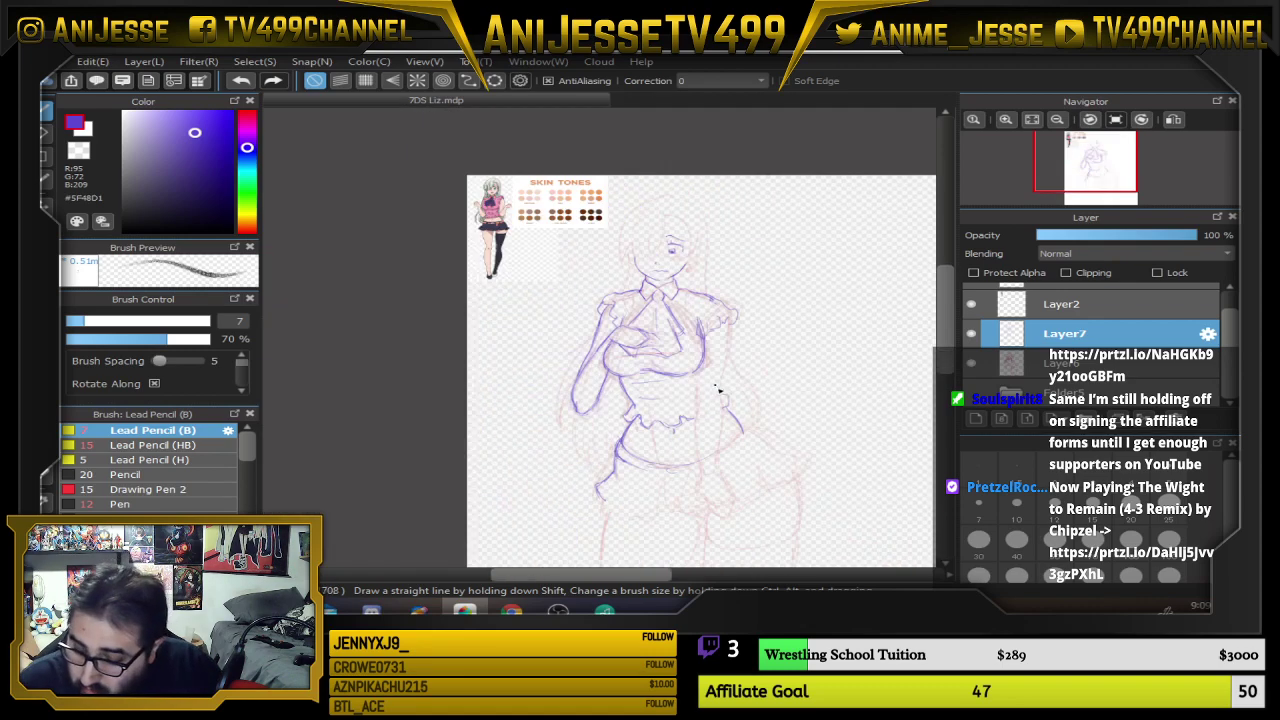
{"action": "left_click_drag", "start_coordinate": [706, 387], "coordinate": [594, 311]}
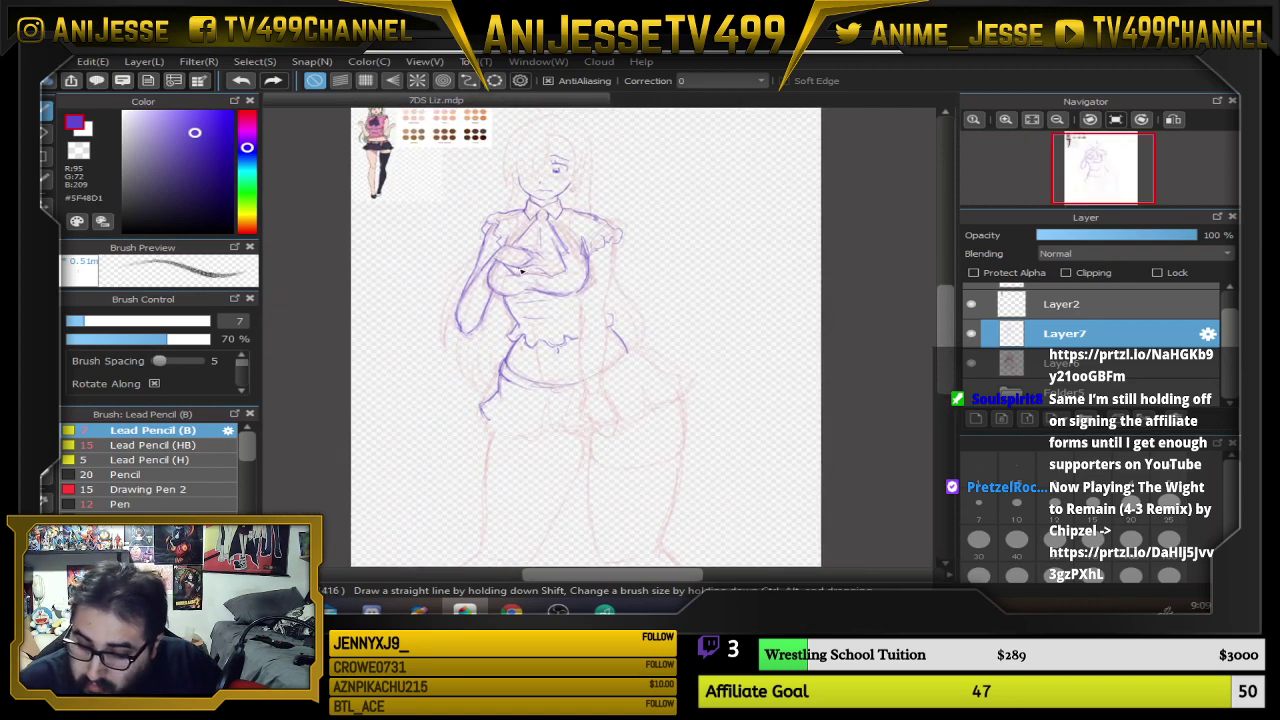
{"action": "scroll", "coordinate": [594, 311], "scroll_direction": "up", "scroll_amount": 3}
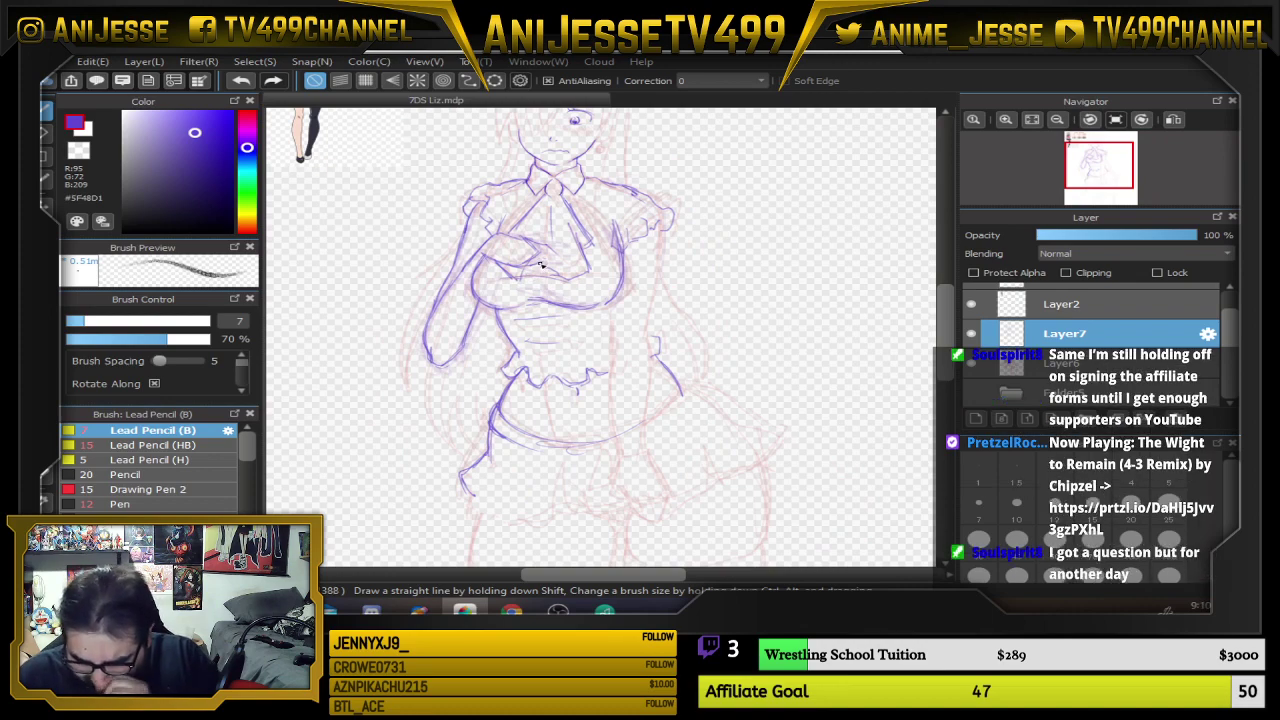
{"action": "scroll", "coordinate": [540, 267], "scroll_direction": "down", "scroll_amount": 3}
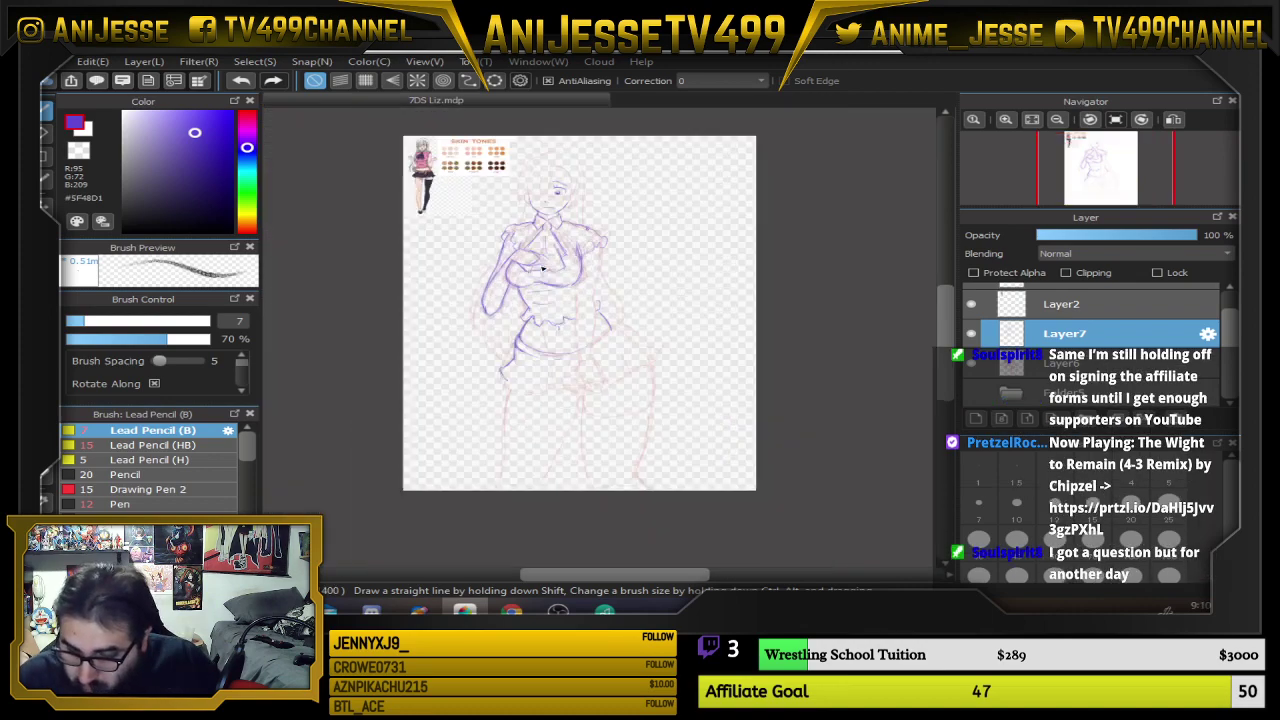
{"action": "scroll", "coordinate": [556, 243], "scroll_direction": "up", "scroll_amount": 3}
{"action": "left_click_drag", "start_coordinate": [556, 243], "coordinate": [556, 297]}
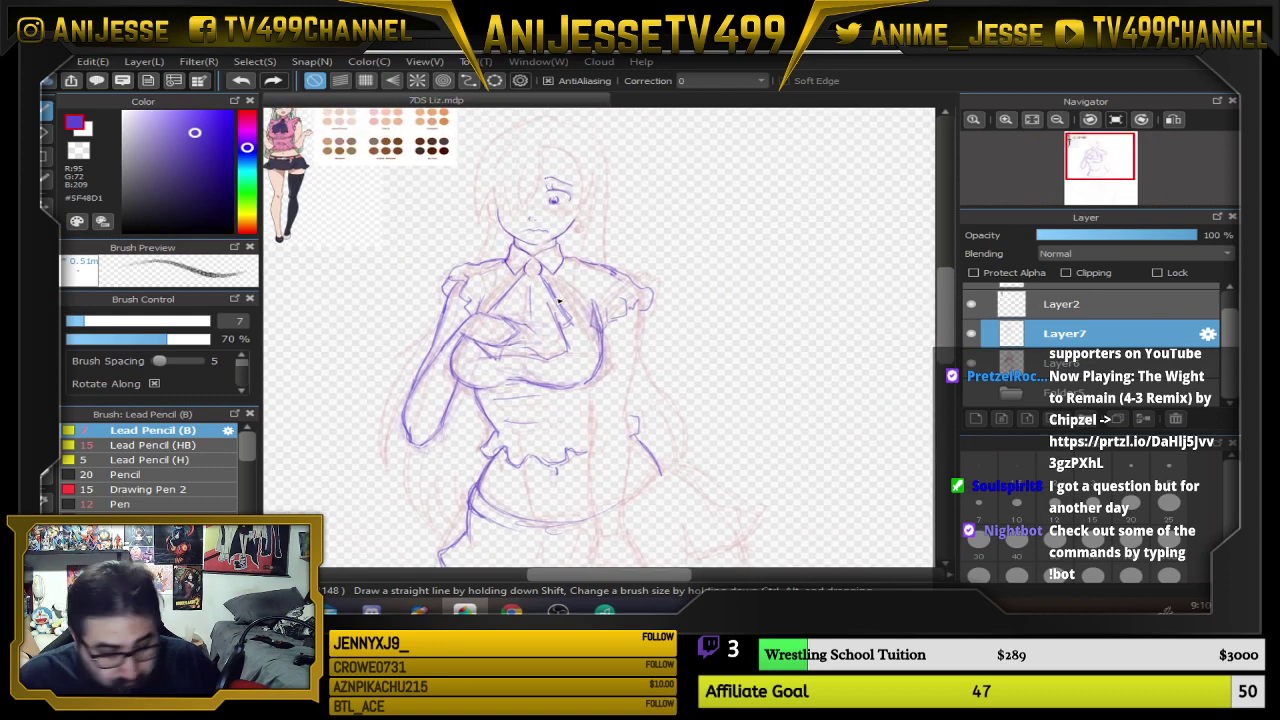
{"action": "key", "text": "m"}
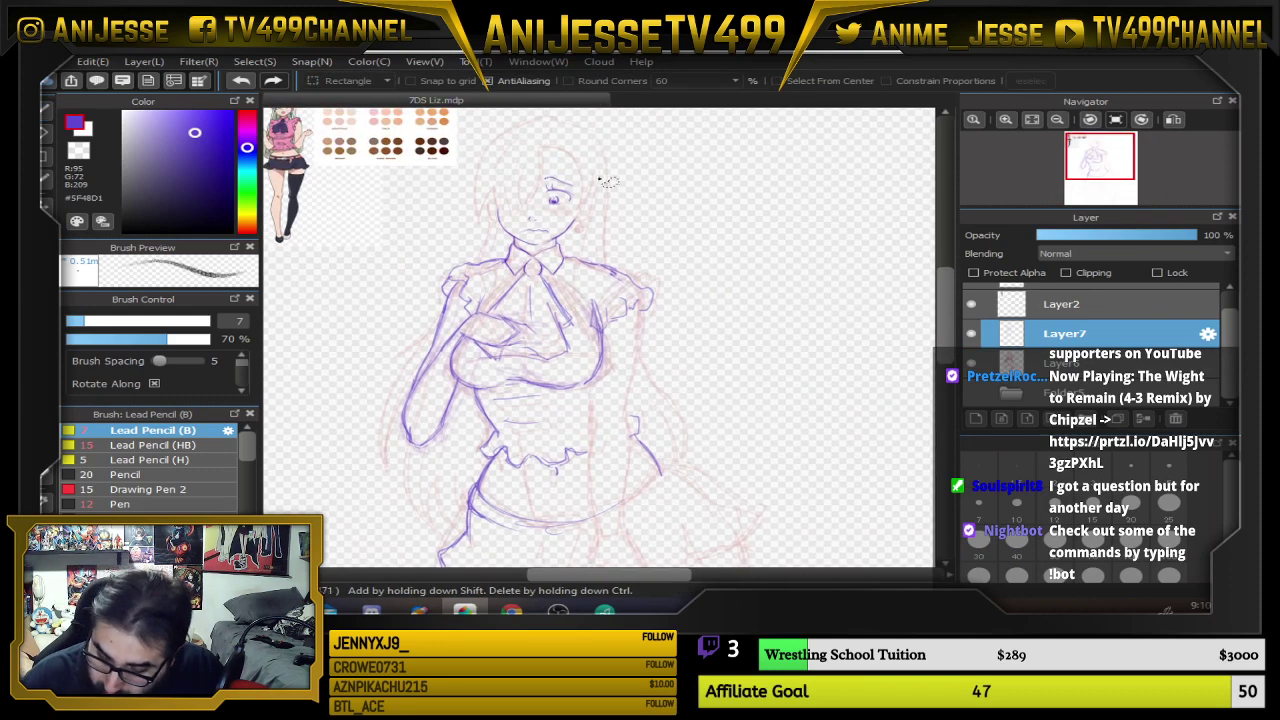
{"action": "mouse_move", "coordinate": [600, 160]}
{"action": "left_mouse_down"}
{"action": "mouse_move", "coordinate": [593, 233]}
{"action": "mouse_move", "coordinate": [660, 266]}
{"action": "mouse_move", "coordinate": [671, 301]}
{"action": "mouse_move", "coordinate": [580, 413]}
{"action": "mouse_move", "coordinate": [521, 390]}
{"action": "mouse_move", "coordinate": [469, 398]}
{"action": "mouse_move", "coordinate": [394, 472]}
{"action": "mouse_move", "coordinate": [379, 313]}
{"action": "mouse_move", "coordinate": [453, 219]}
{"action": "mouse_move", "coordinate": [515, 174]}
{"action": "mouse_move", "coordinate": [559, 153]}
{"action": "mouse_move", "coordinate": [600, 160]}
{"action": "left_mouse_up"}
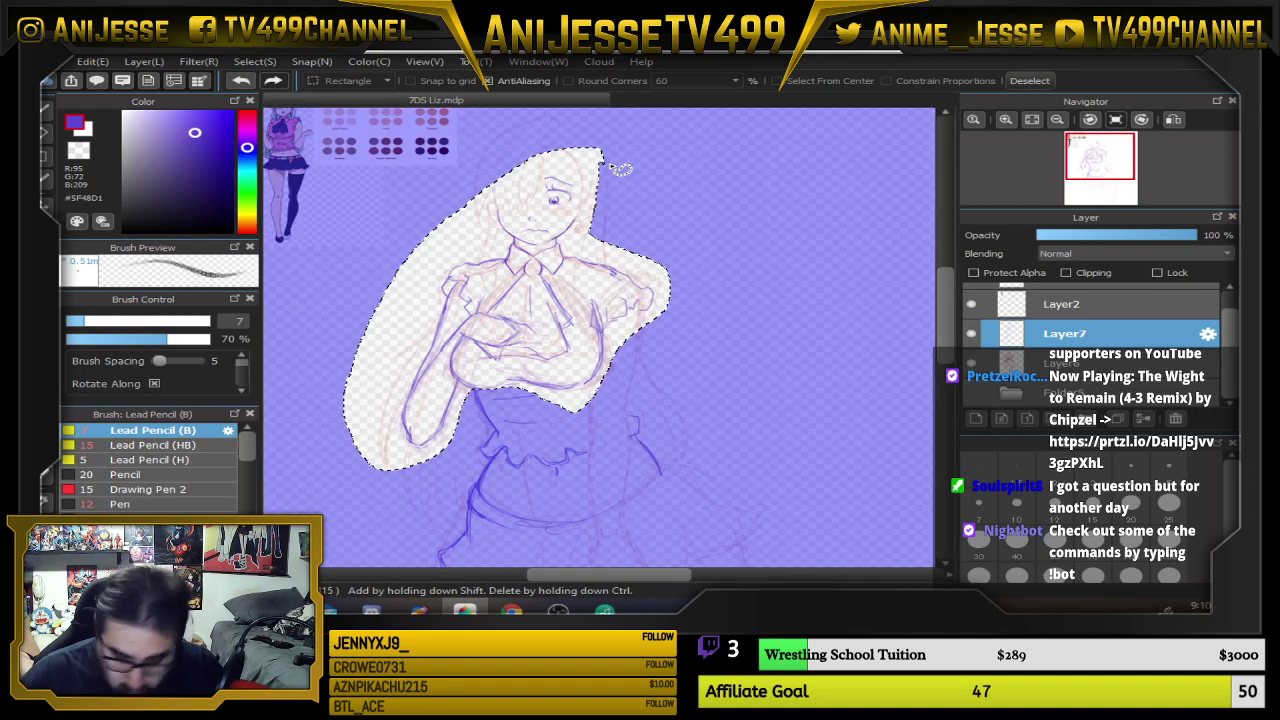
{"action": "key", "text": "ctrl+t"}
{"action": "left_click_drag", "start_coordinate": [714, 442], "coordinate": [742, 430]}
{"action": "left_click_drag", "start_coordinate": [667, 288], "coordinate": [654, 303]}
{"action": "scroll", "coordinate": [650, 305], "scroll_direction": "down", "scroll_amount": 1}
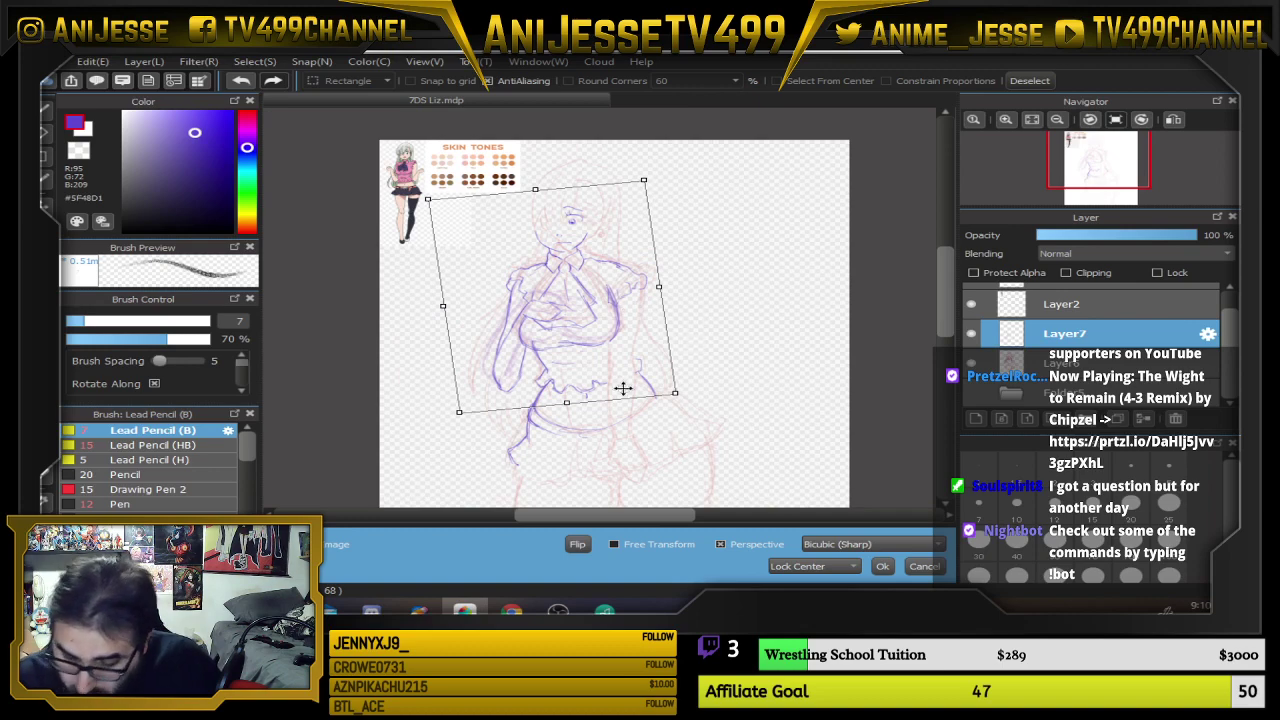
{"action": "key", "text": "Return"}
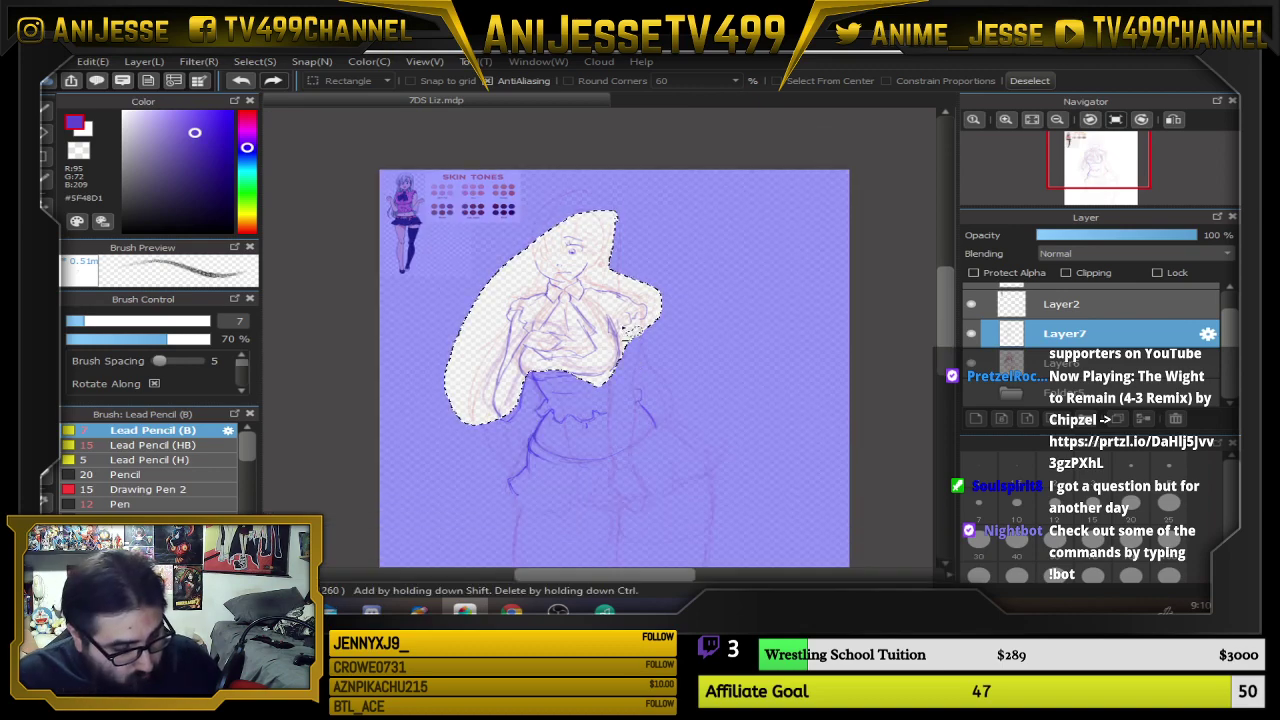
{"action": "key", "text": "ctrl+d"}
Examine the rotated upper body's pose and compare its shoulders and sleeves with the reference outfit
{"action": "scroll", "coordinate": [630, 320], "scroll_direction": "up", "scroll_amount": 1}
{"action": "scroll", "coordinate": [606, 349], "scroll_direction": "up", "scroll_amount": 1}
{"action": "scroll", "coordinate": [607, 354], "scroll_direction": "down", "scroll_amount": 1}
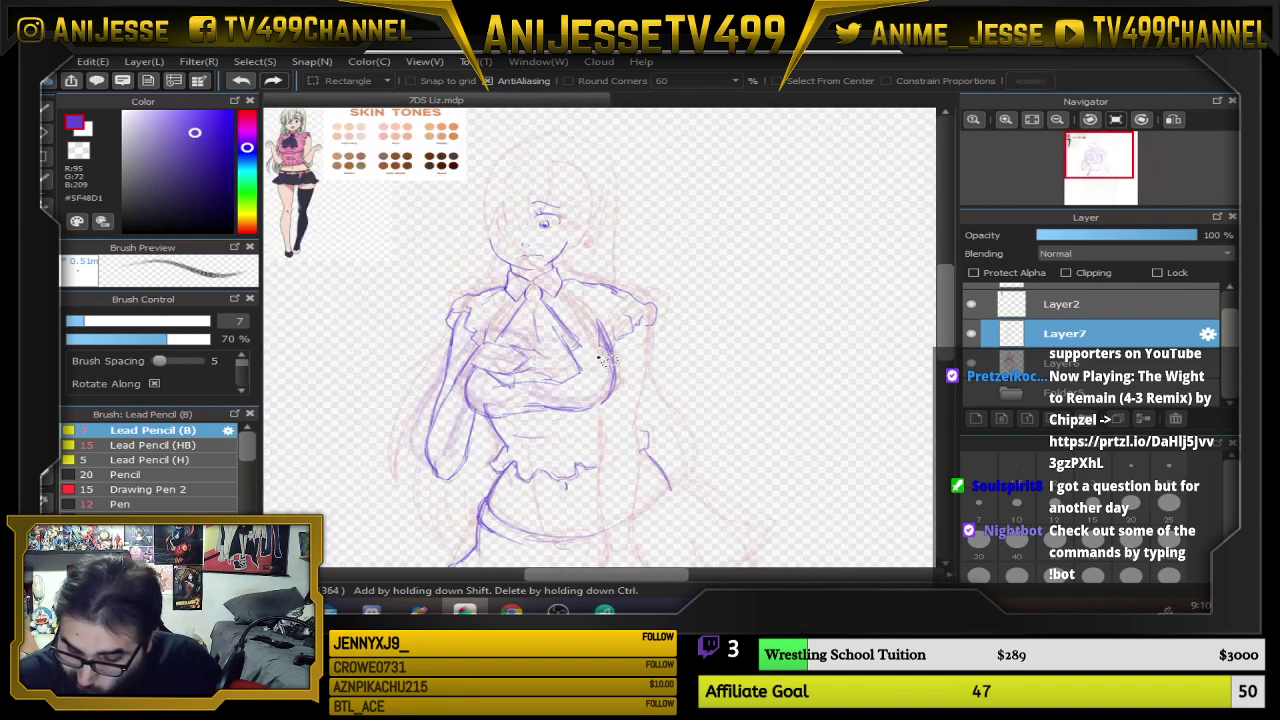
{"action": "left_click_drag", "start_coordinate": [625, 417], "coordinate": [628, 317]}
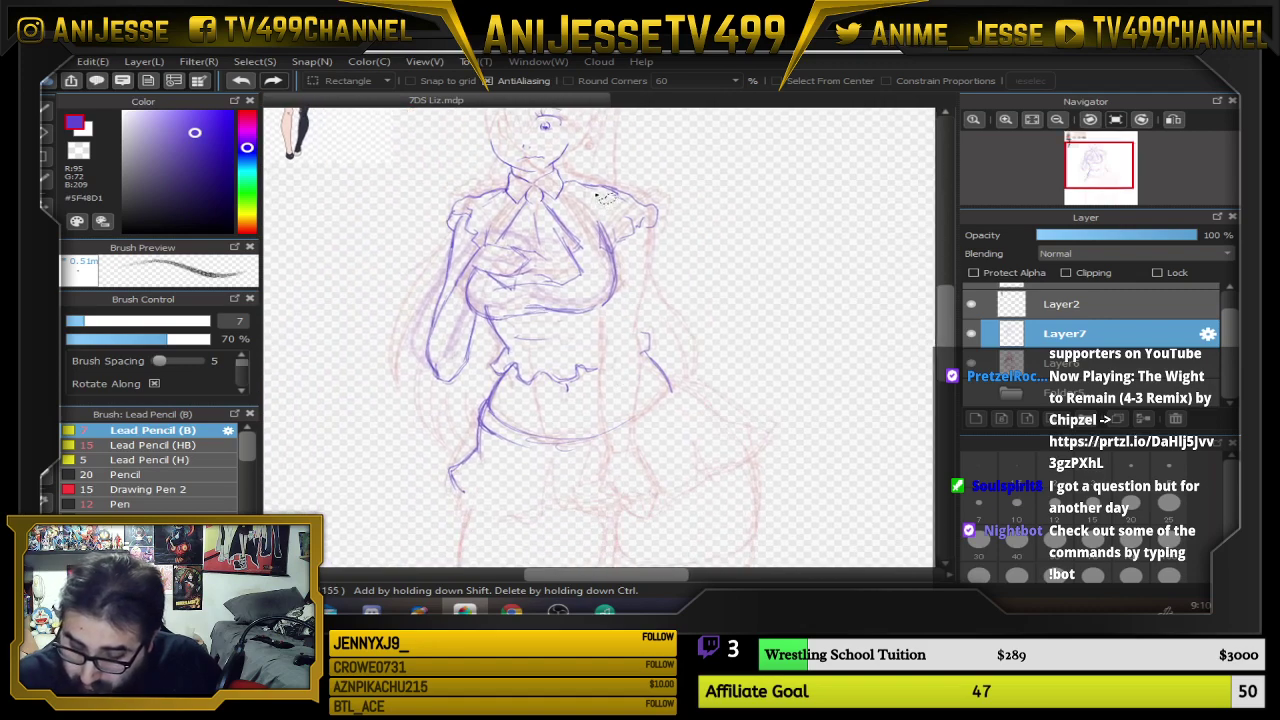
{"action": "scroll", "coordinate": [602, 195], "scroll_direction": "up", "scroll_amount": 1}
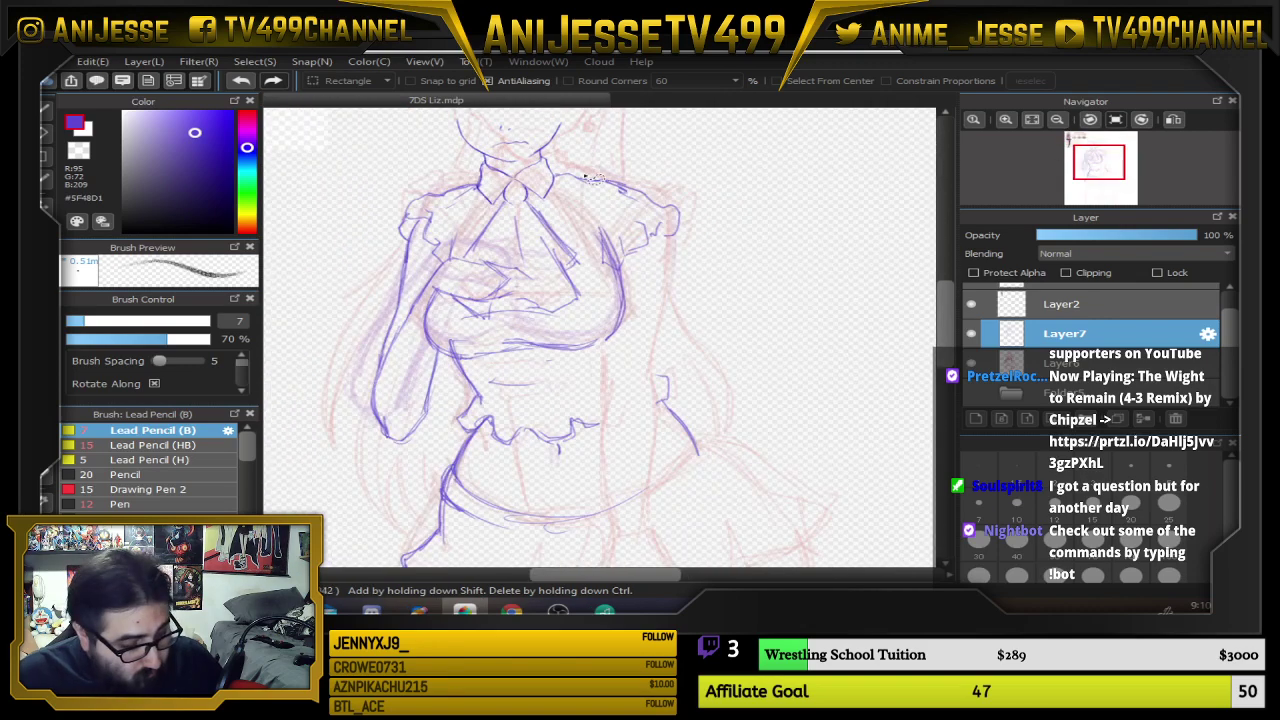
{"action": "scroll", "coordinate": [430, 230], "scroll_direction": "down", "scroll_amount": 2}
{"action": "left_click_drag", "start_coordinate": [350, 187], "coordinate": [586, 449]}
{"action": "scroll", "coordinate": [573, 425], "scroll_direction": "up", "scroll_amount": 3}
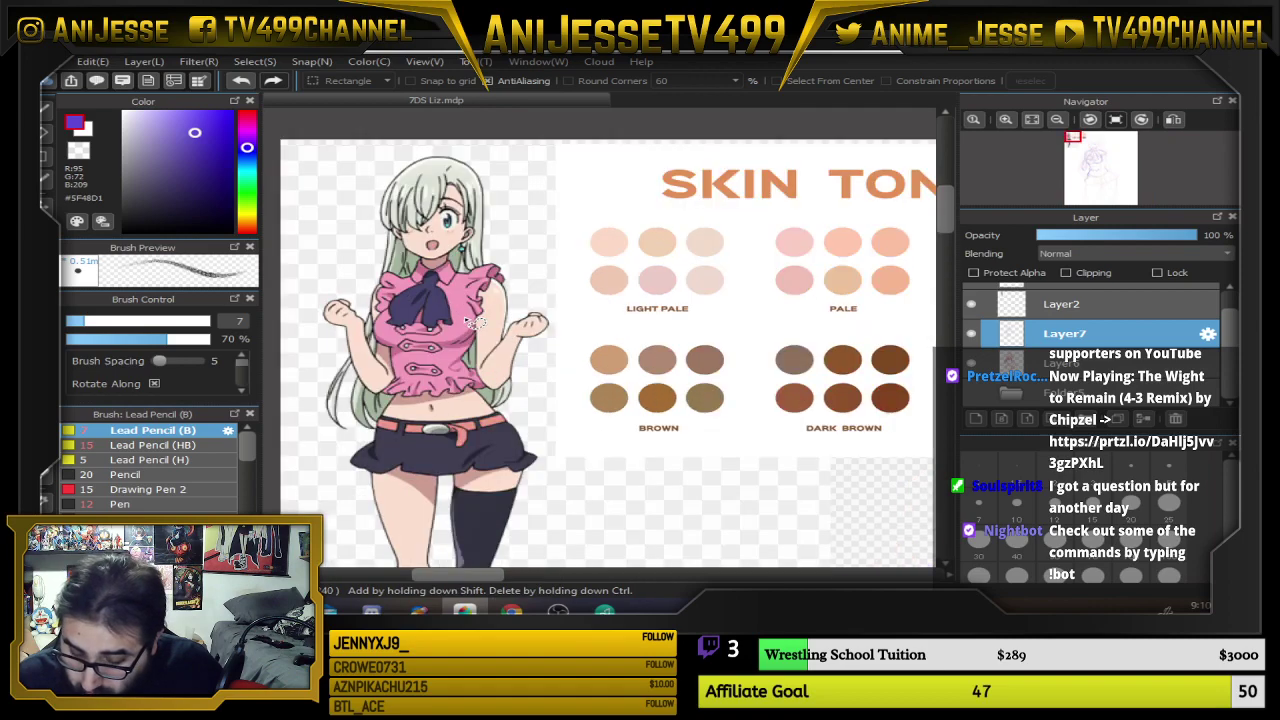
Erase the blue shoulder lines and ruffled sleeves on both sides of the collar, including the armpit folds
{"action": "scroll", "coordinate": [475, 322], "scroll_direction": "down", "scroll_amount": 3}
{"action": "mouse_move", "coordinate": [590, 370]}
{"action": "left_mouse_down"}
{"action": "mouse_move", "coordinate": [308, 223]}
{"action": "mouse_move", "coordinate": [322, 223]}
{"action": "left_mouse_up"}
{"action": "scroll", "coordinate": [458, 390], "scroll_direction": "up", "scroll_amount": 2}
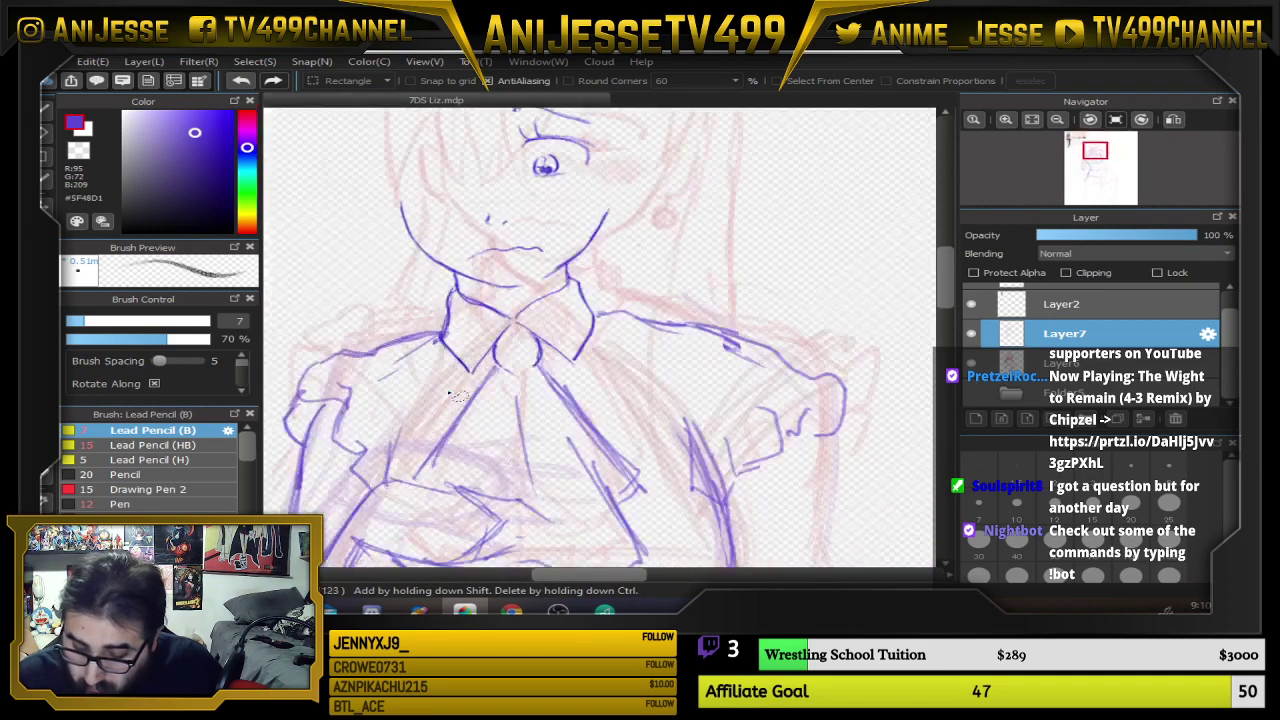
{"action": "key", "text": "e"}
{"action": "mouse_move", "coordinate": [328, 388]}
{"action": "left_mouse_down"}
{"action": "mouse_move", "coordinate": [345, 356]}
{"action": "mouse_move", "coordinate": [363, 455]}
{"action": "mouse_move", "coordinate": [371, 367]}
{"action": "left_mouse_up"}
{"action": "mouse_move", "coordinate": [736, 307]}
{"action": "left_mouse_down"}
{"action": "mouse_move", "coordinate": [765, 440]}
{"action": "mouse_move", "coordinate": [731, 490]}
{"action": "mouse_move", "coordinate": [797, 360]}
{"action": "mouse_move", "coordinate": [725, 362]}
{"action": "mouse_move", "coordinate": [671, 307]}
{"action": "mouse_move", "coordinate": [693, 340]}
{"action": "mouse_move", "coordinate": [740, 355]}
{"action": "left_mouse_up"}
{"action": "key", "text": "b"}
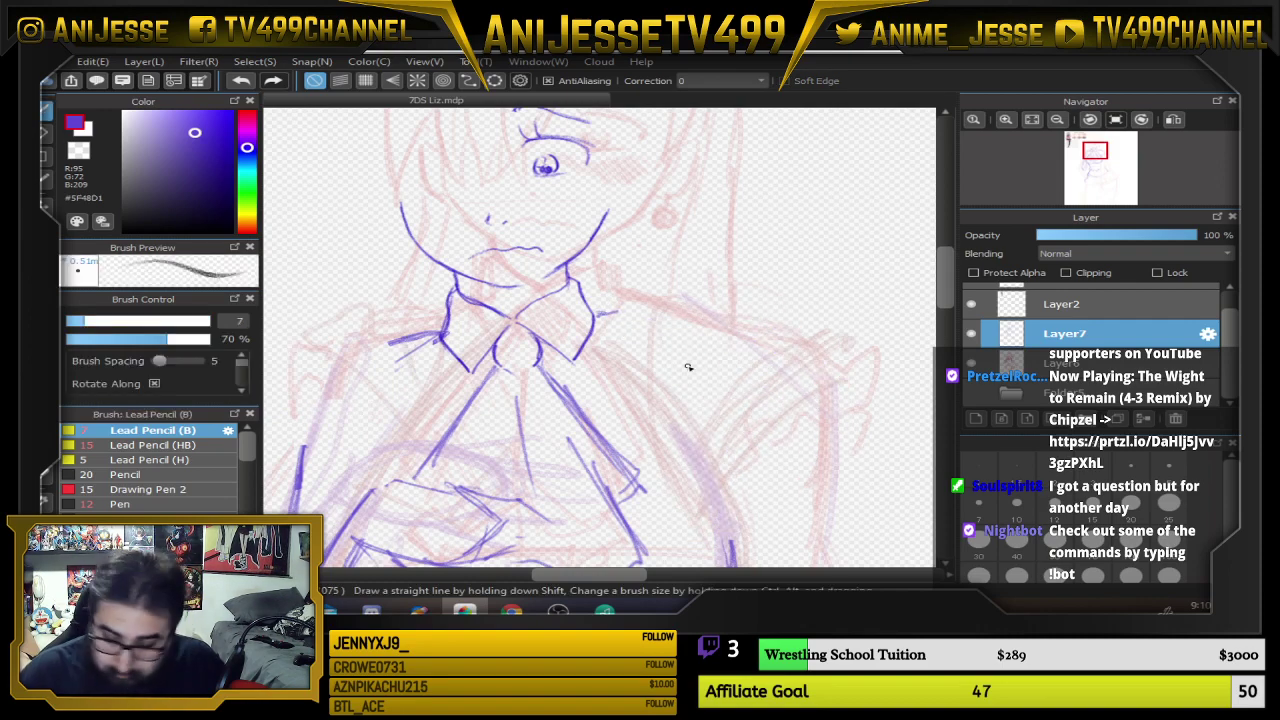
Hide Layer7 and lasso-select the red sketch's head, chest and bent arm on Layer6
{"action": "scroll", "coordinate": [614, 354], "scroll_direction": "down", "scroll_amount": 5}
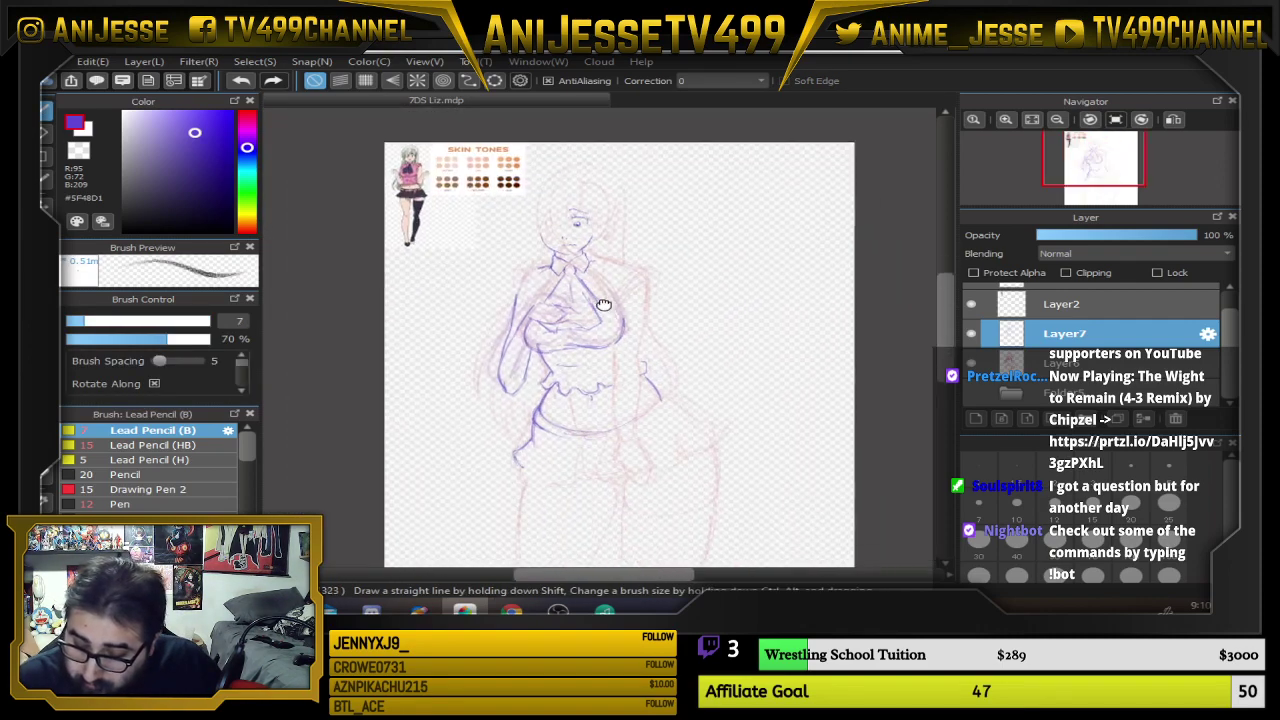
{"action": "left_click_drag", "start_coordinate": [693, 328], "coordinate": [692, 326]}
{"action": "left_click", "coordinate": [1073, 363]}
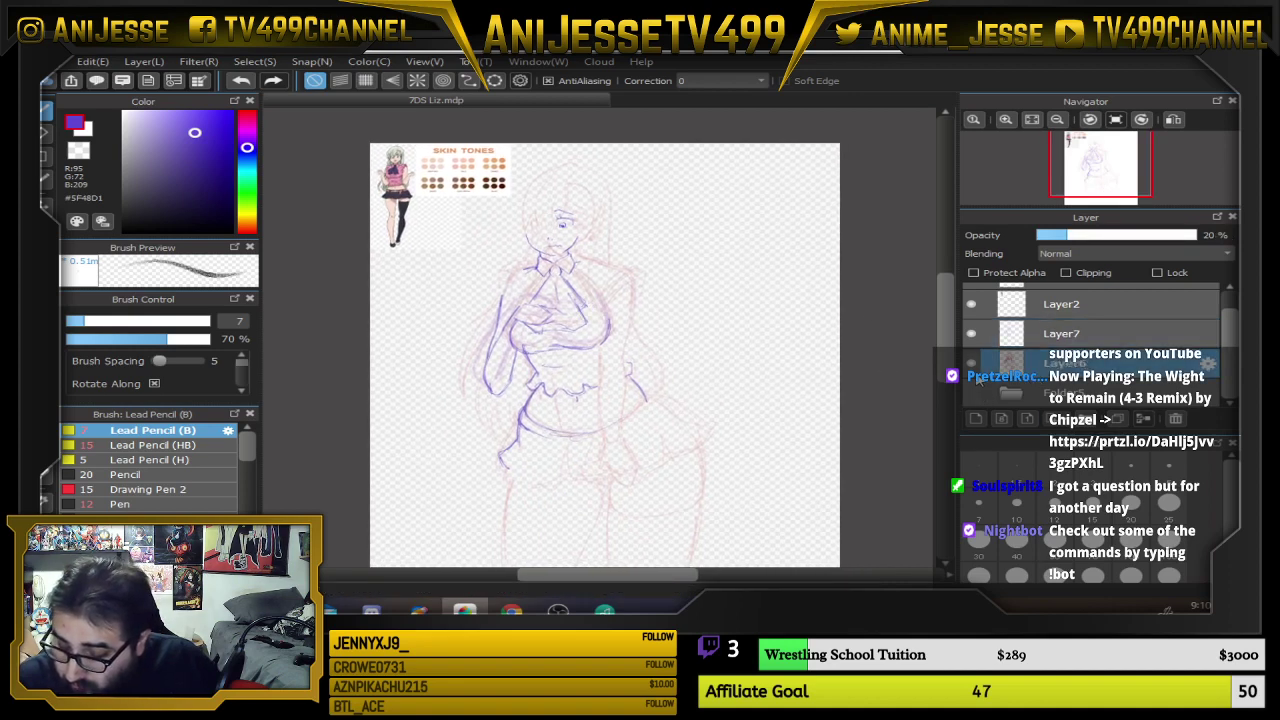
{"action": "left_click", "coordinate": [971, 334]}
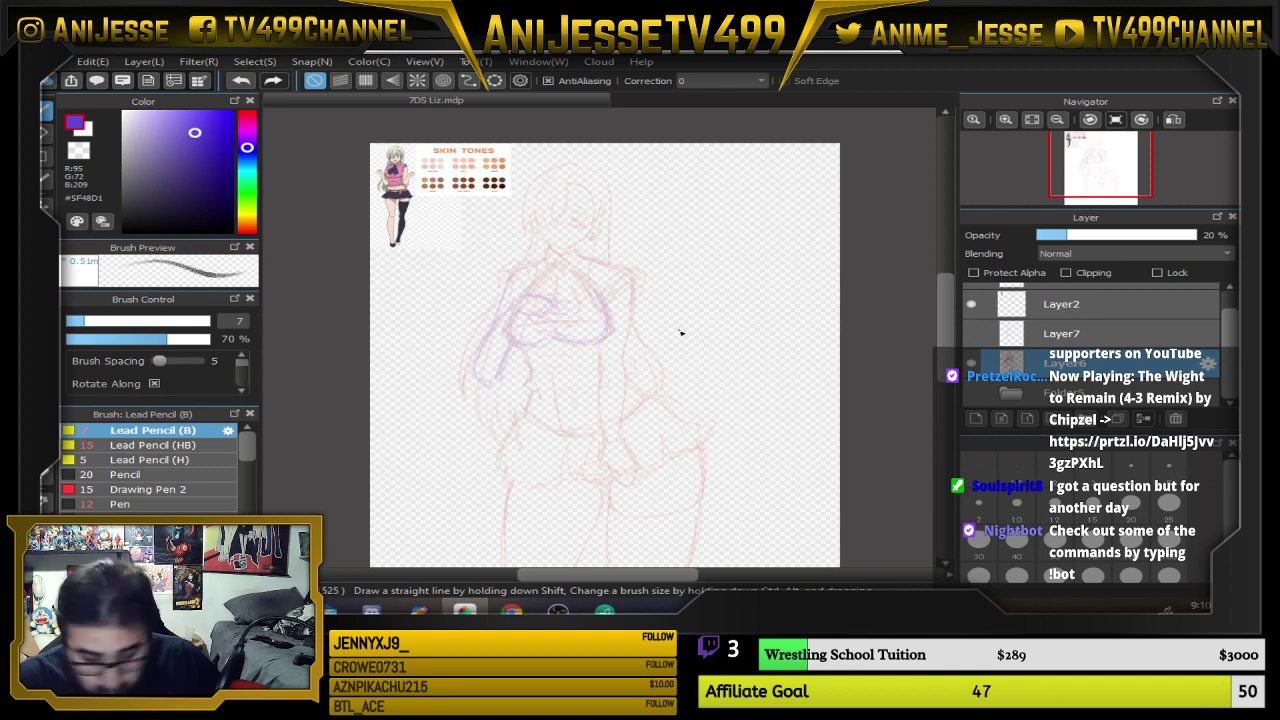
{"action": "key", "text": "l"}
{"action": "mouse_move", "coordinate": [641, 168]}
{"action": "left_mouse_down"}
{"action": "mouse_move", "coordinate": [655, 270]}
{"action": "mouse_move", "coordinate": [625, 326]}
{"action": "mouse_move", "coordinate": [516, 376]}
{"action": "mouse_move", "coordinate": [441, 374]}
{"action": "mouse_move", "coordinate": [519, 171]}
{"action": "mouse_move", "coordinate": [607, 157]}
{"action": "mouse_move", "coordinate": [639, 161]}
{"action": "left_mouse_up"}
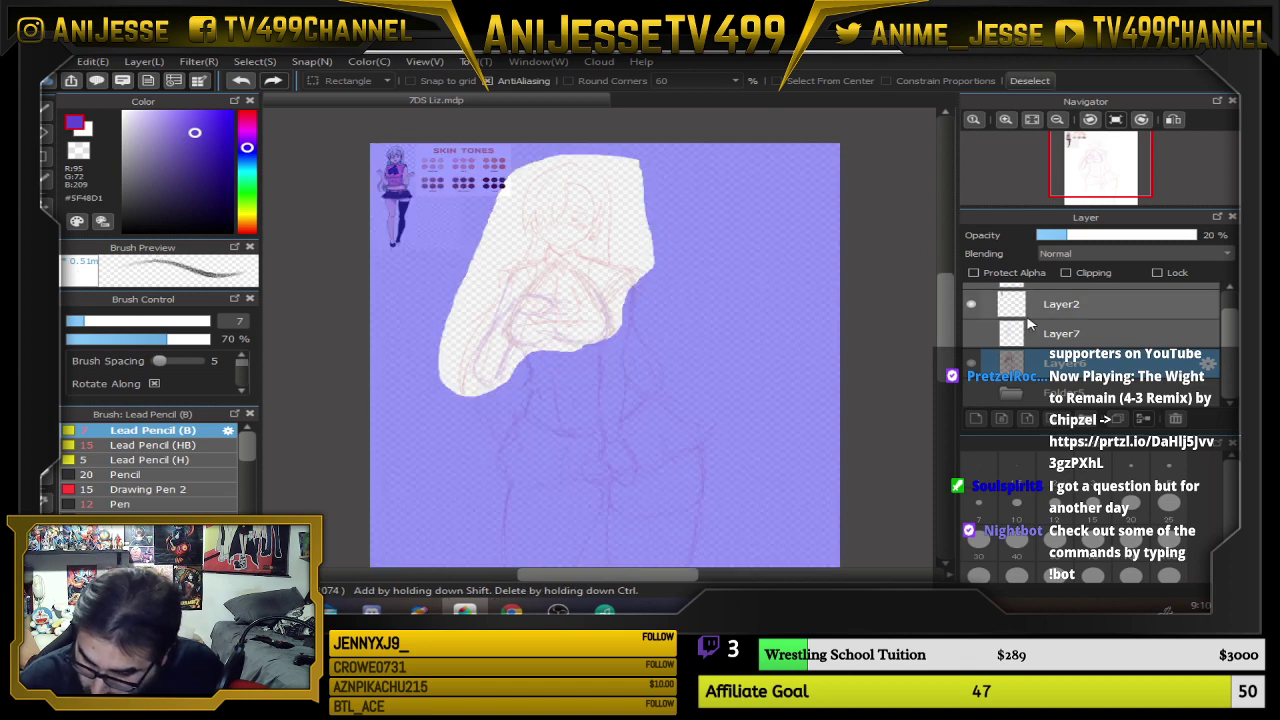